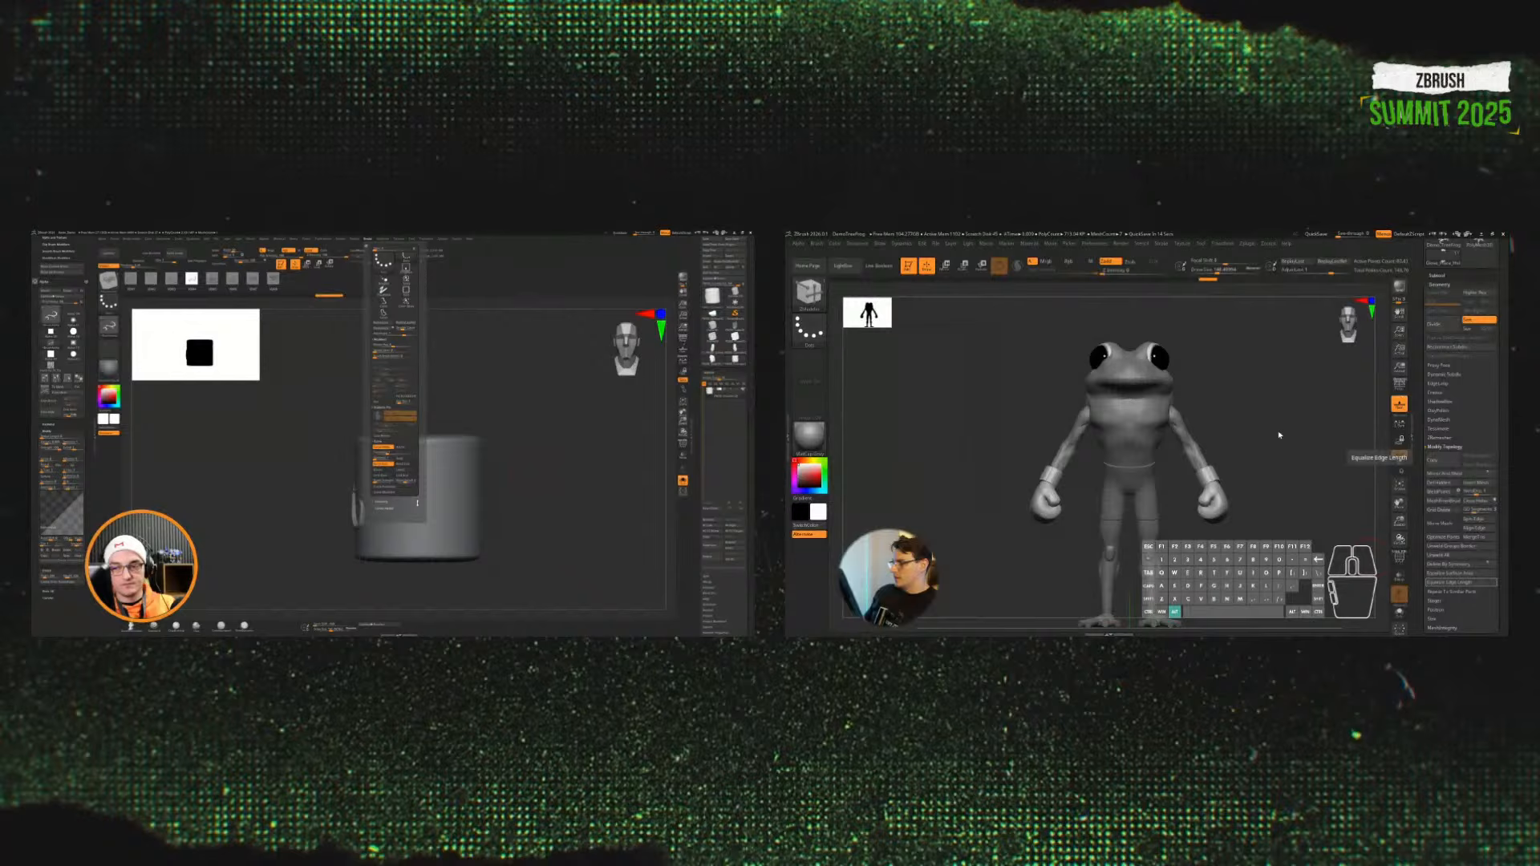
alt+drag(1279, 435, 1292, 403)
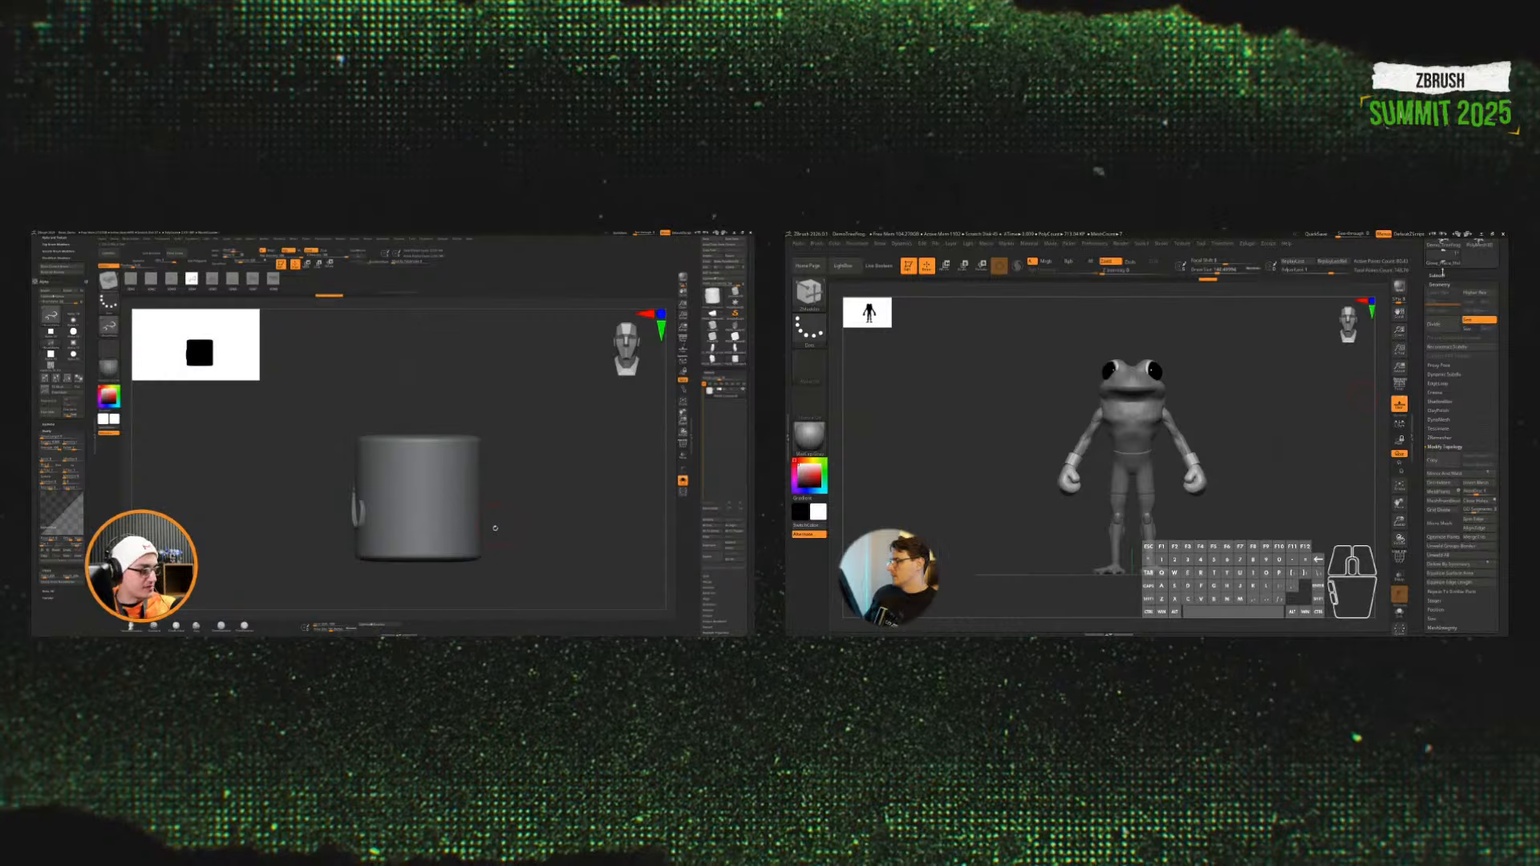
click(1441, 274)
click(1442, 275)
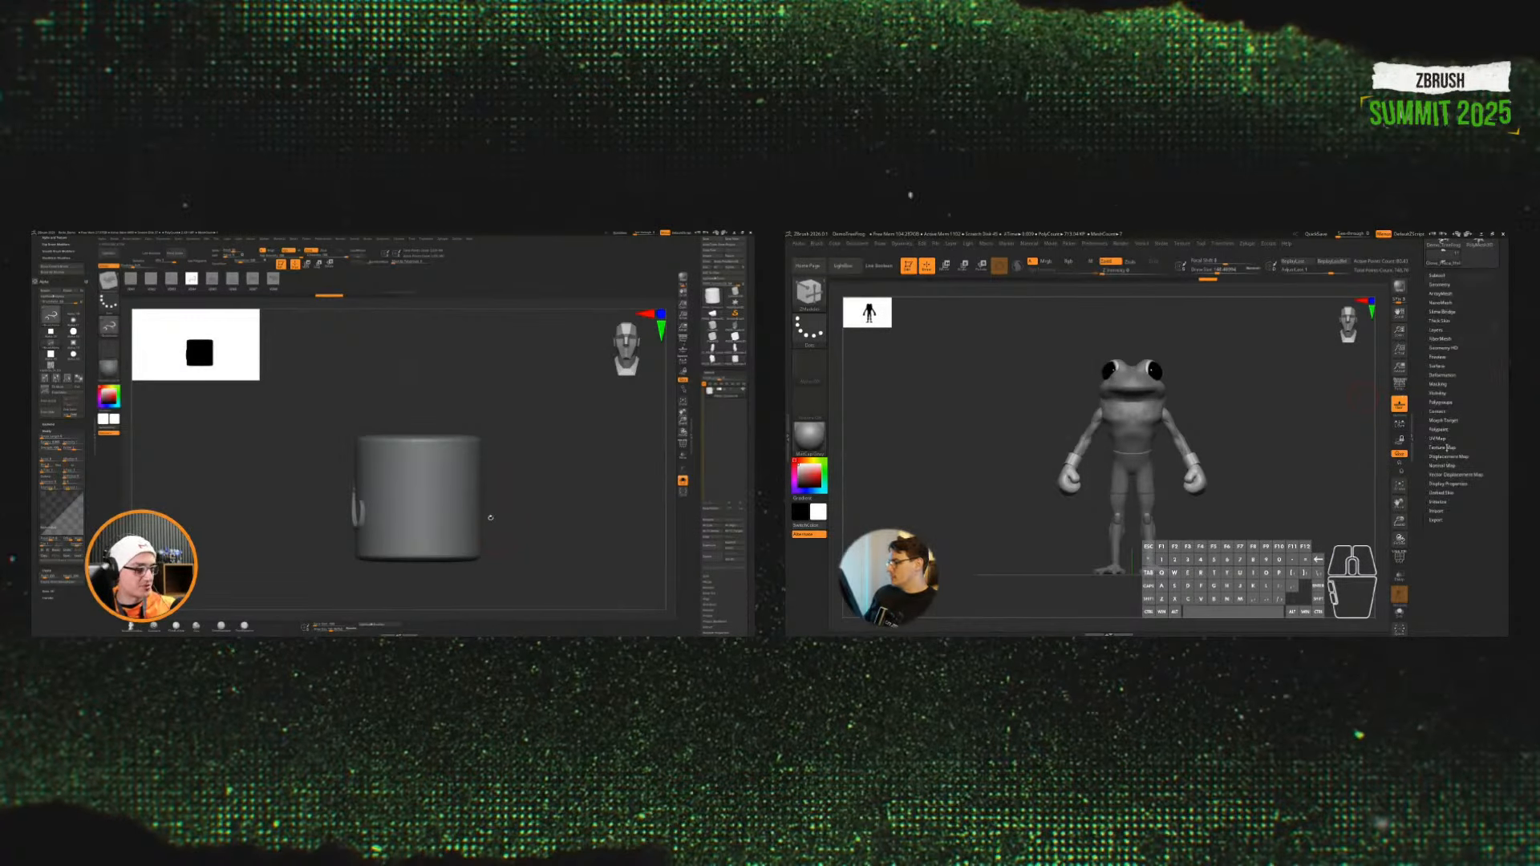
click(1442, 438)
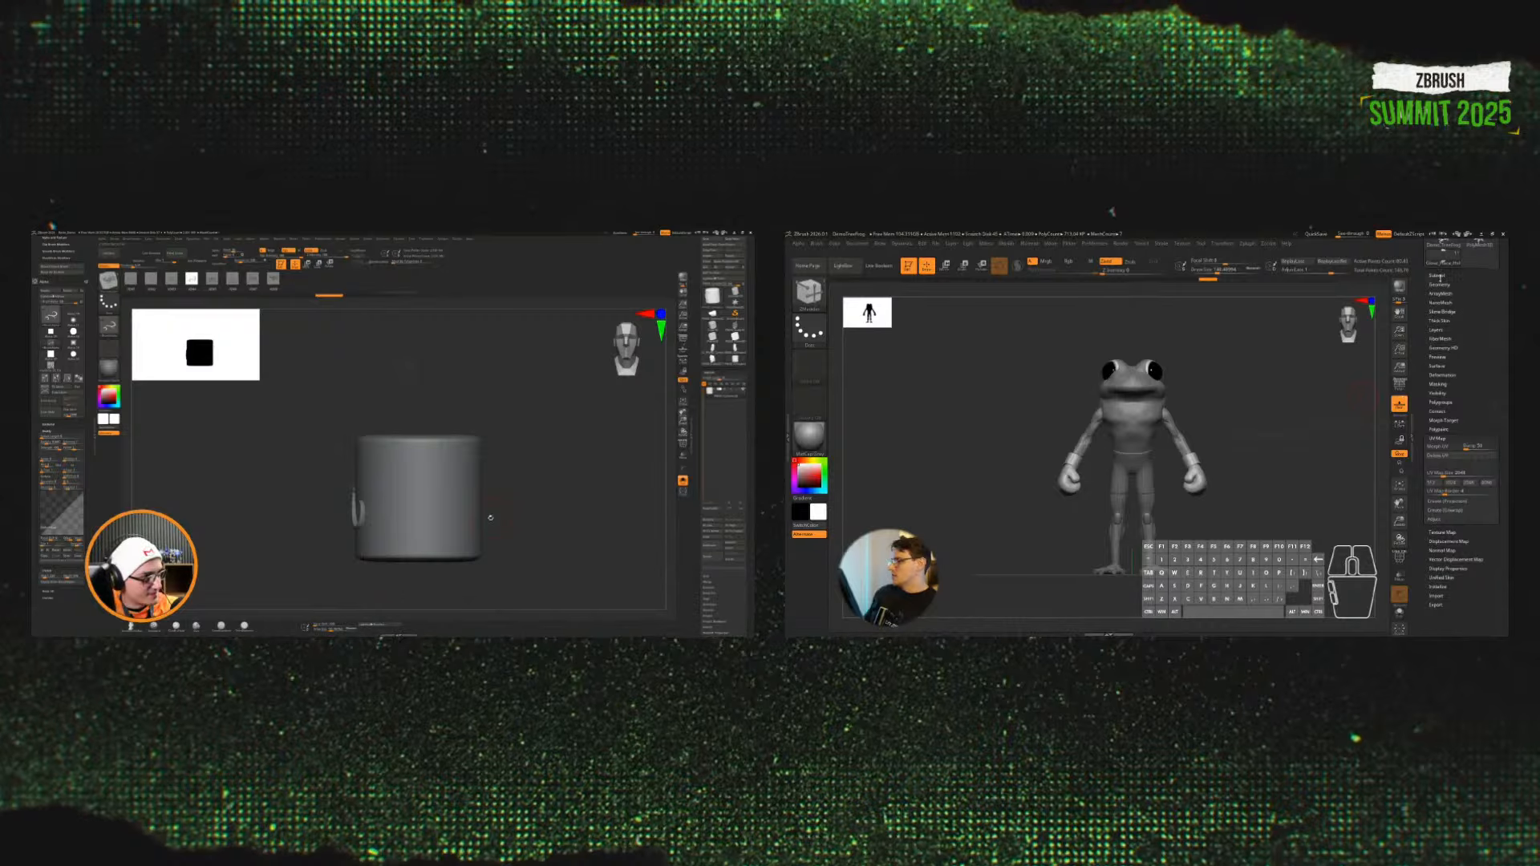
Step: Append a cylinder as a new subtool and isolate it in Solo mode
click(1437, 275)
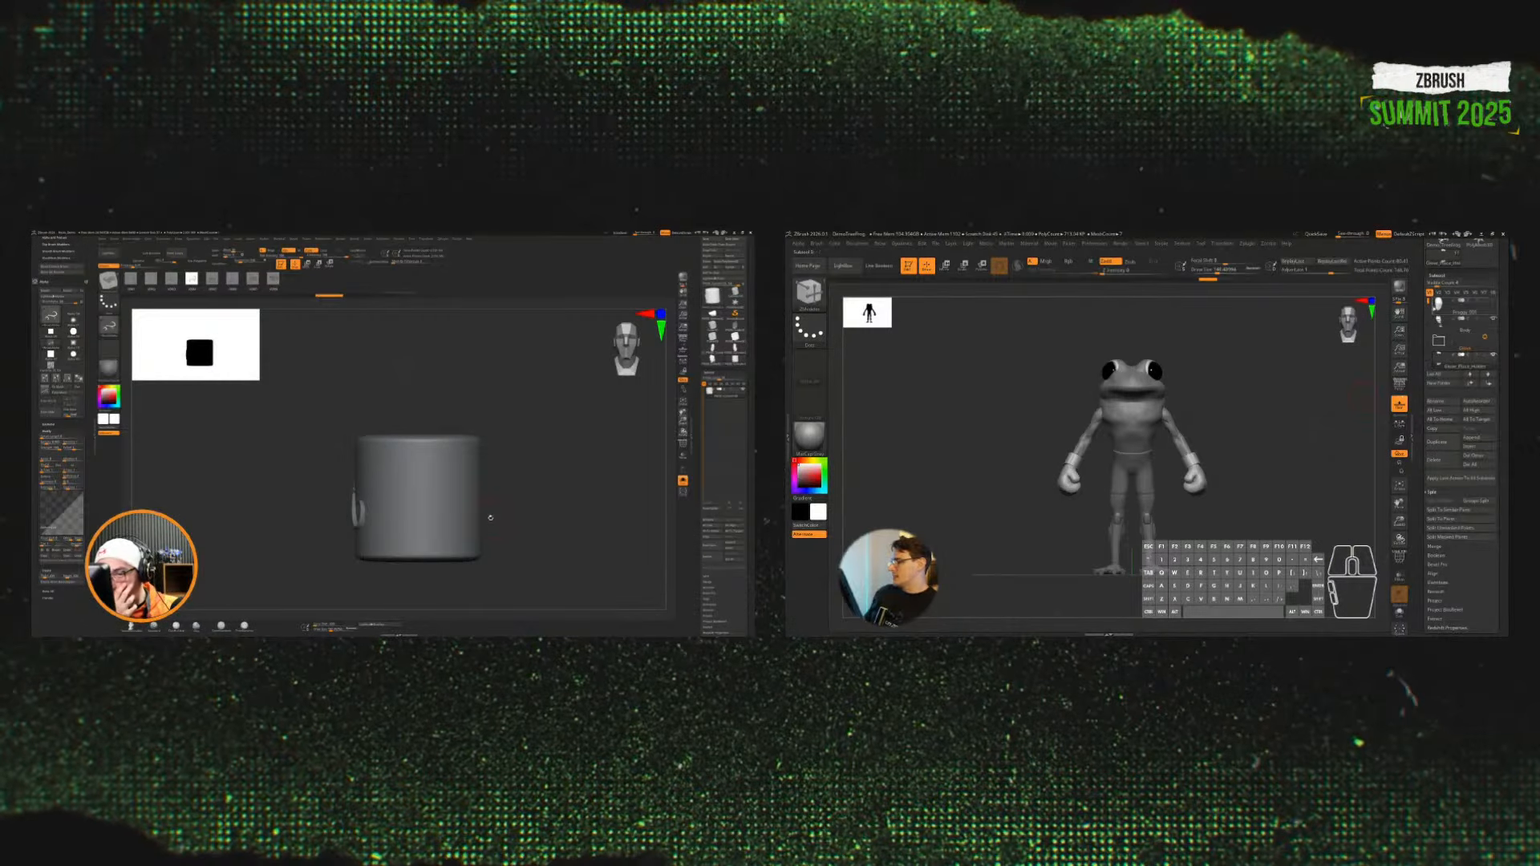
click(1473, 450)
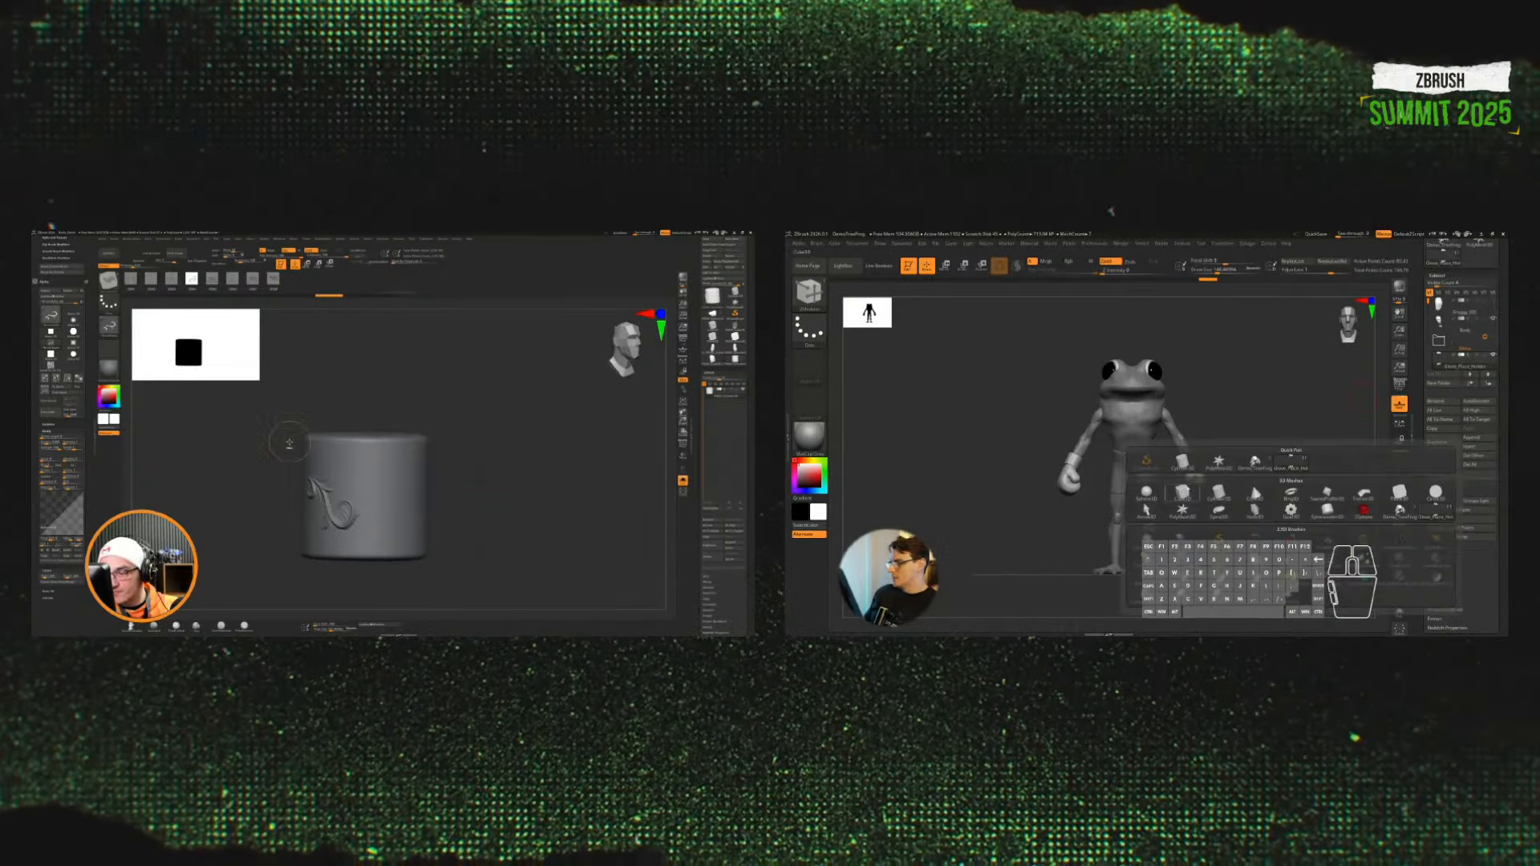
click(1172, 465)
alt+drag(1263, 424, 1262, 473)
click(1399, 611)
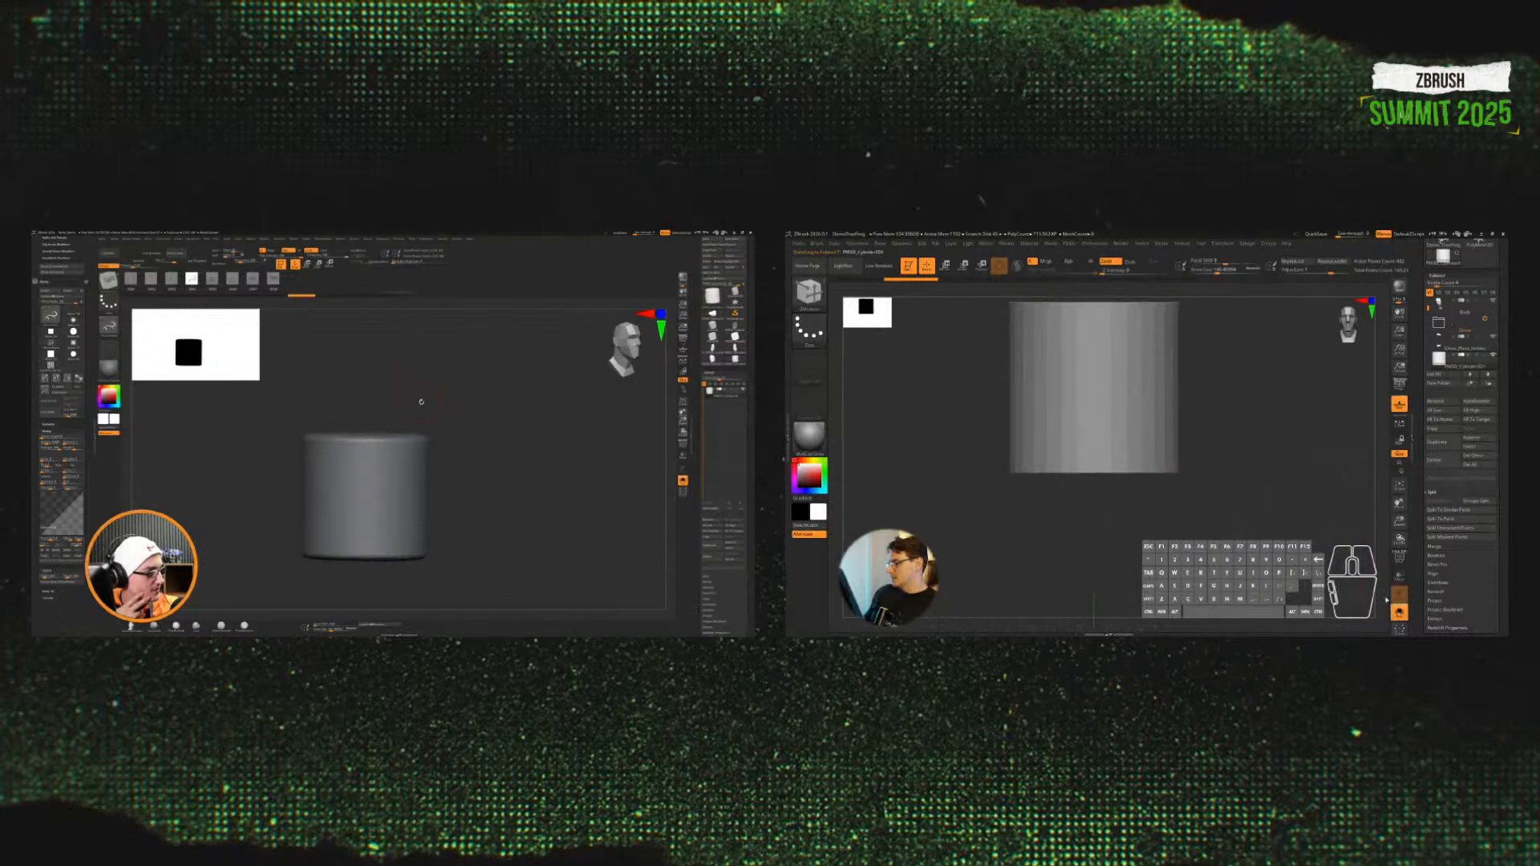
Step: Turn on the PolyFrame wireframe display for the cylinder, with its top cap and side in view
alt+right_drag(1275, 513, 1239, 472)
key(shift+f)
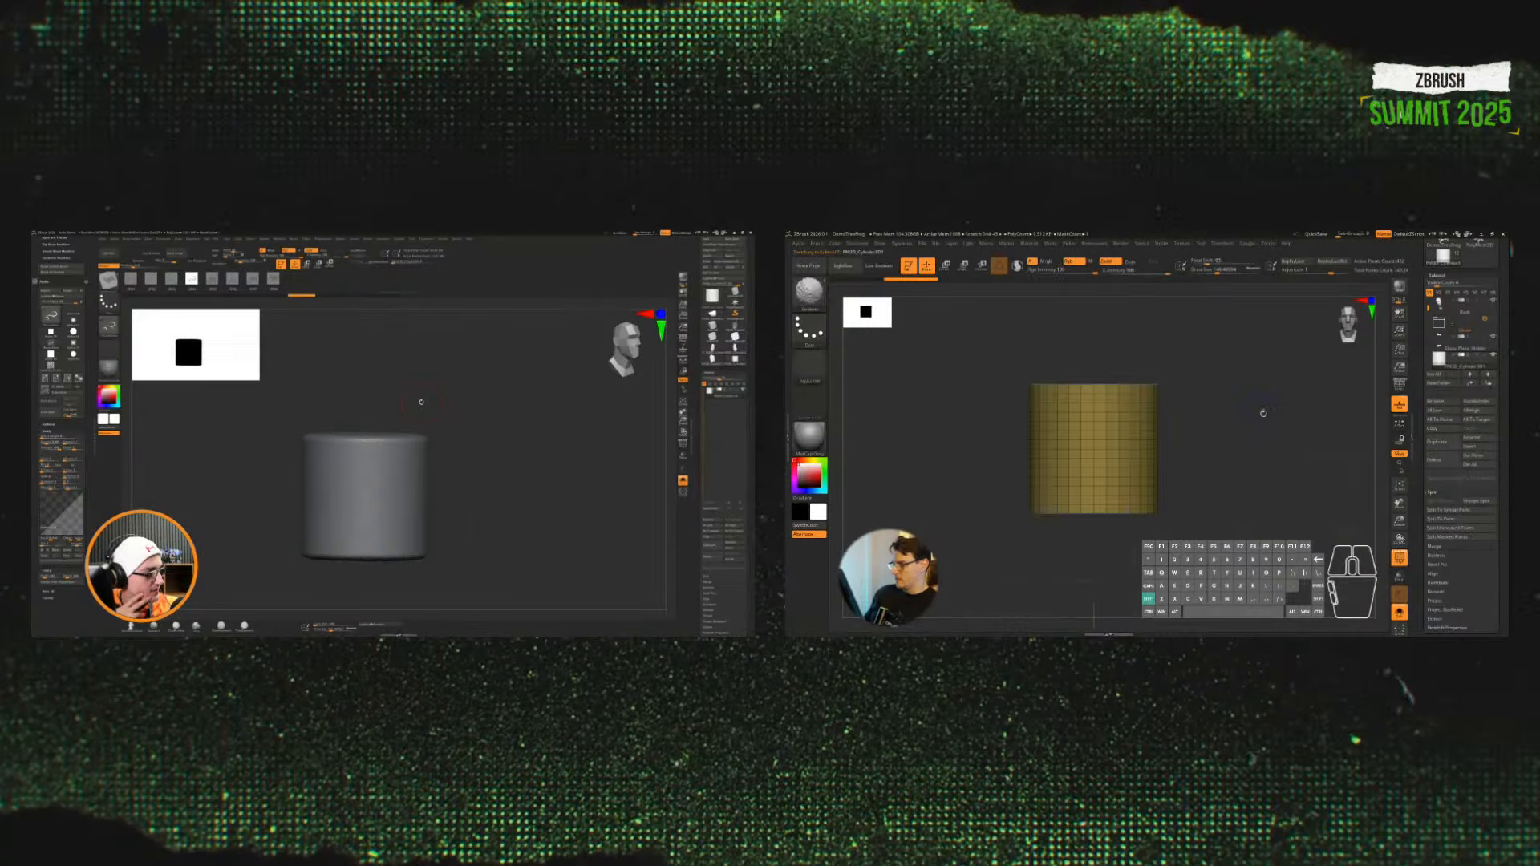
key(shift+f)
right_drag(1155, 419, 1241, 410)
key(shift+f)
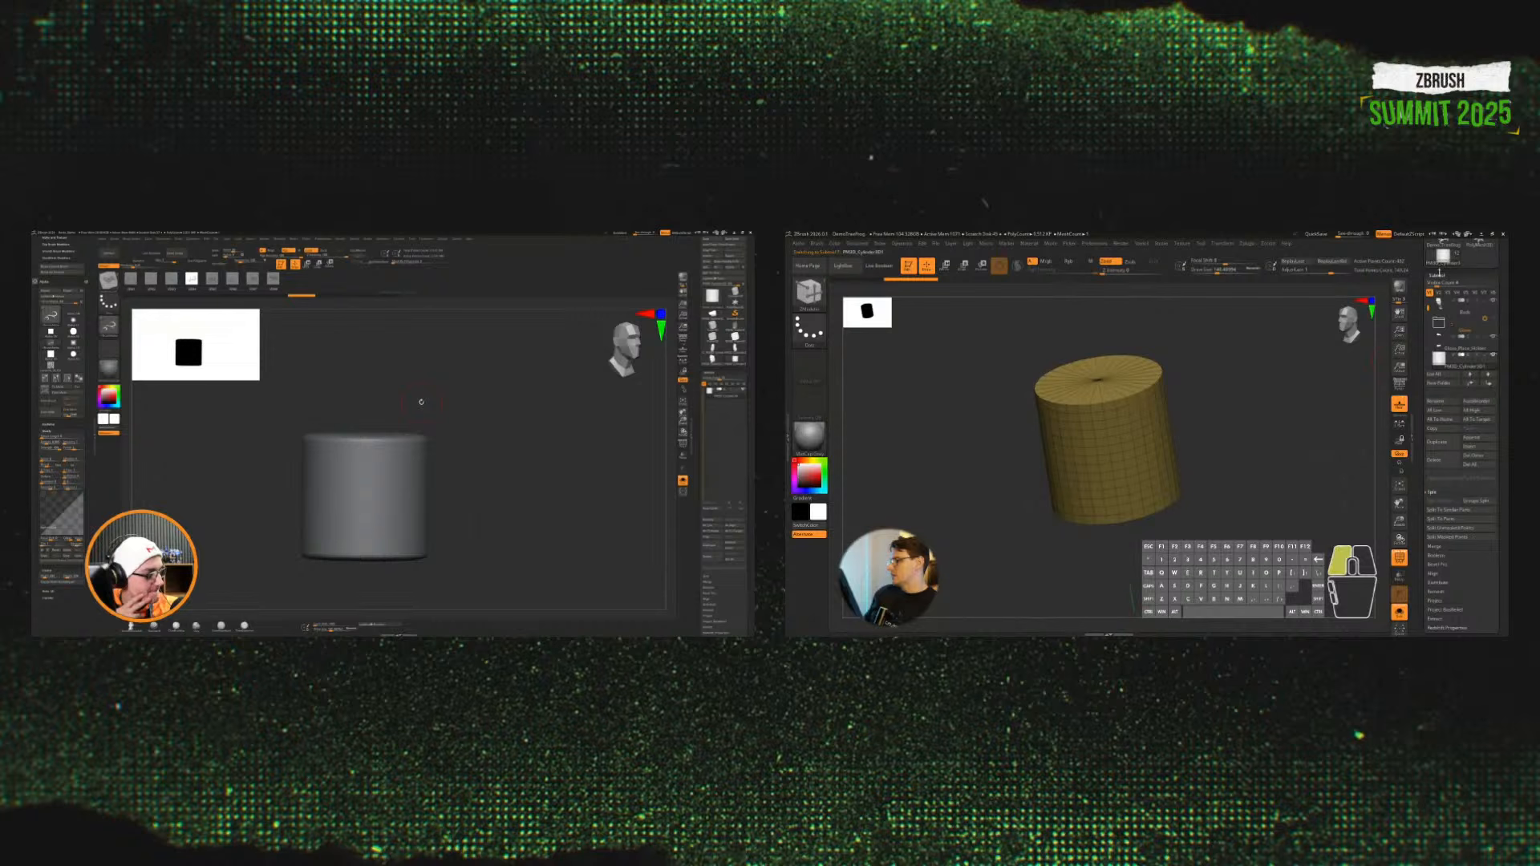
Step: Set the ZModeler edge action to Crease on edge loops and crease the cylinder's rims and one vertical edge line
click(1437, 275)
click(1438, 284)
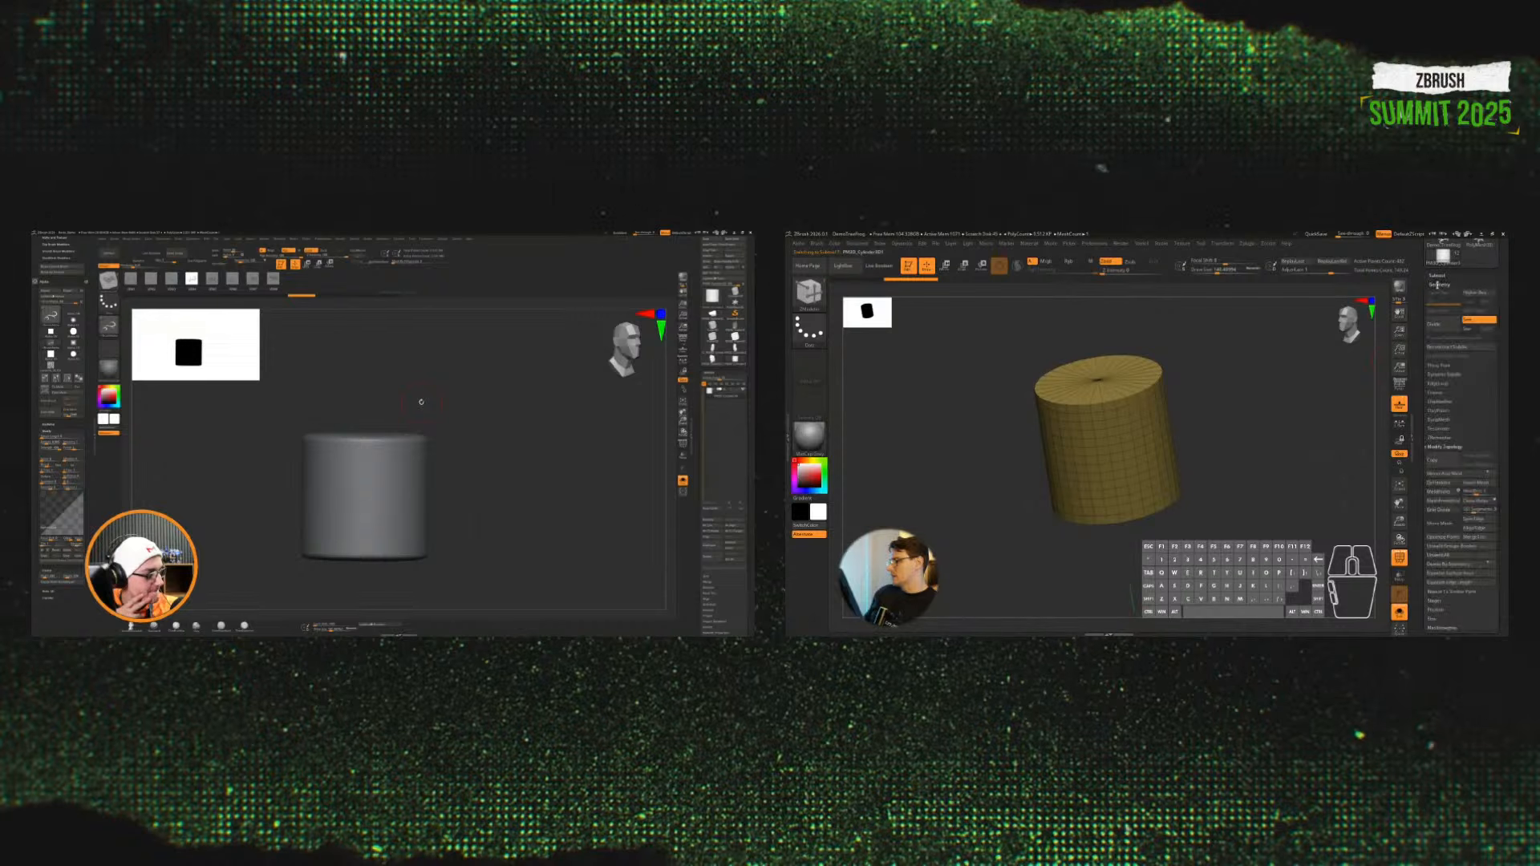
click(1435, 392)
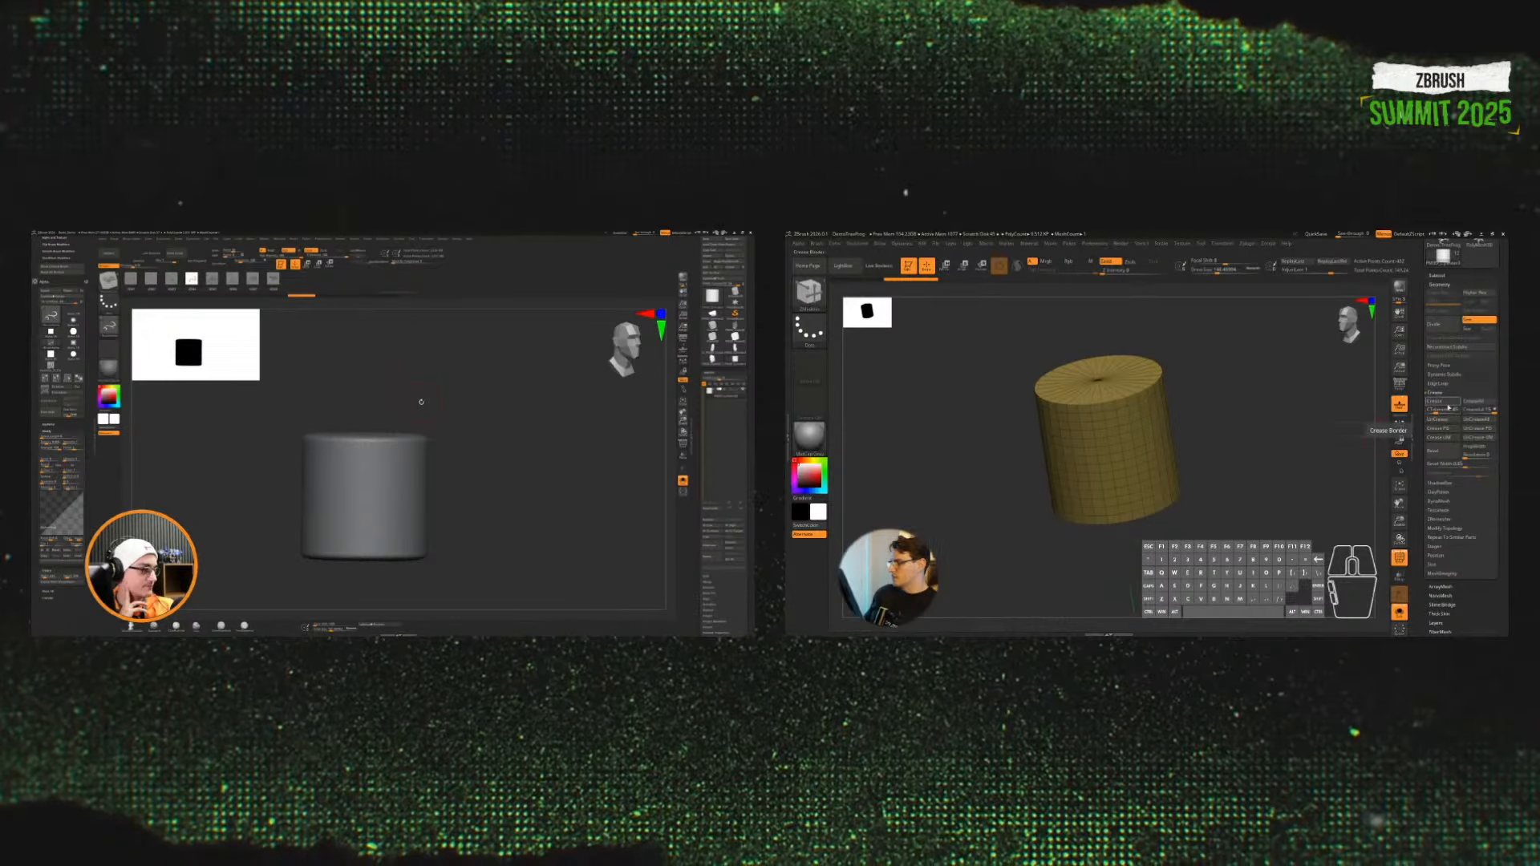
alt+right_drag(1187, 398, 1112, 354)
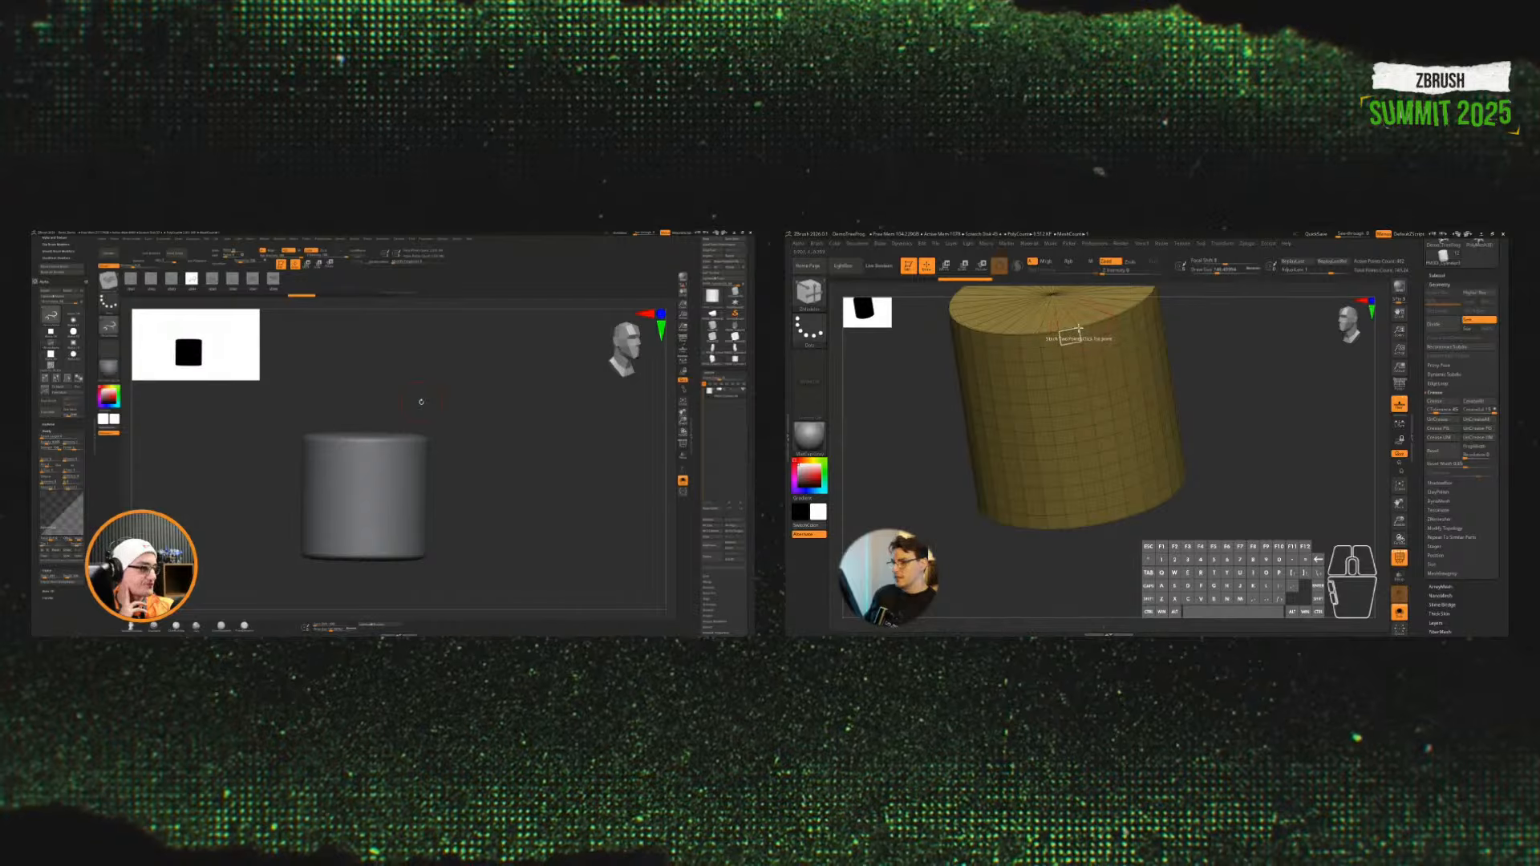
key(space)
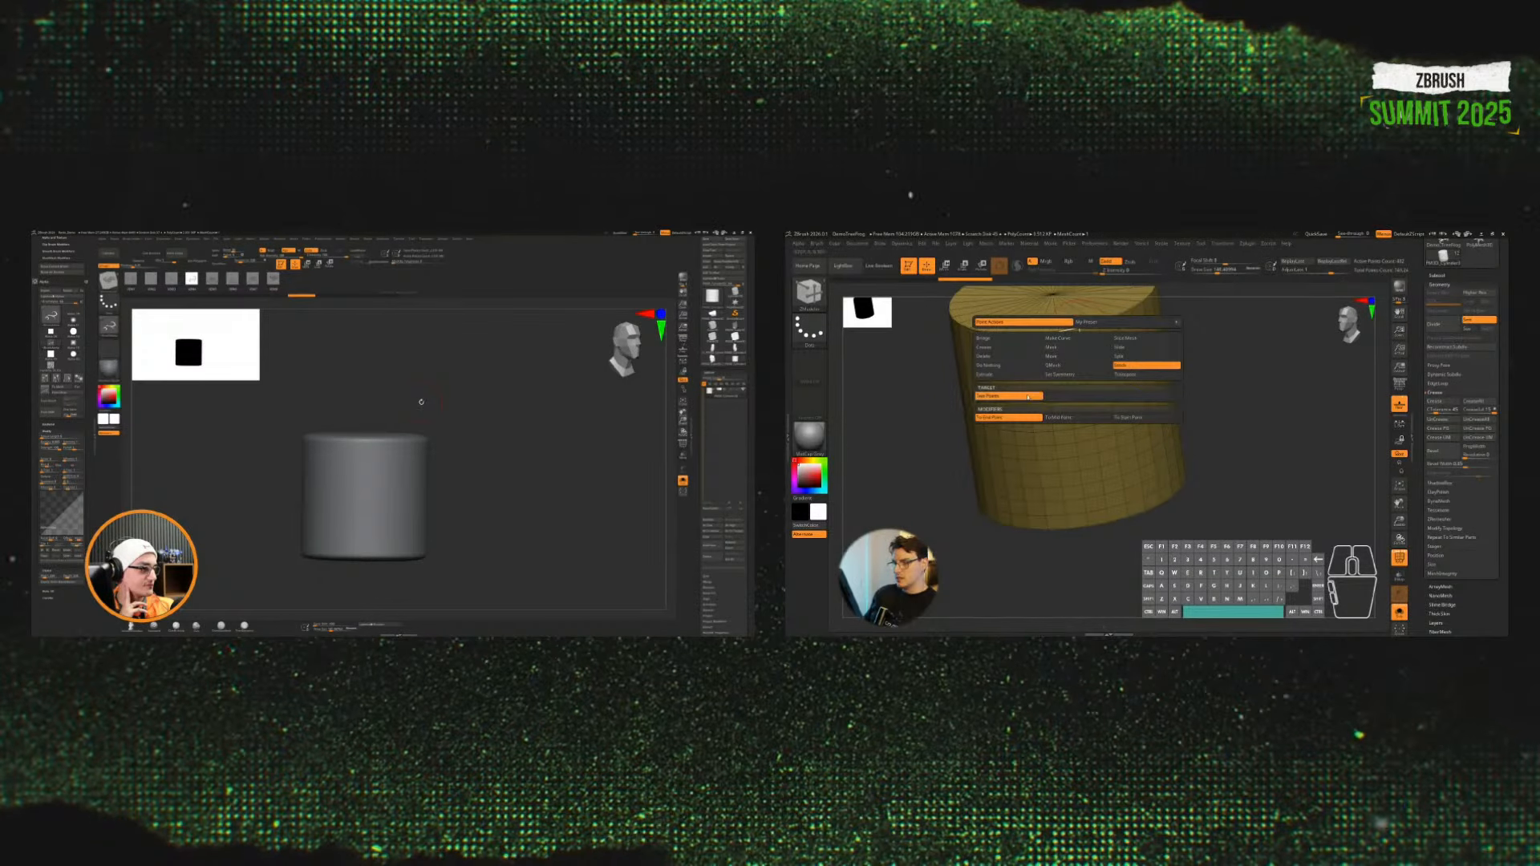
click(1013, 350)
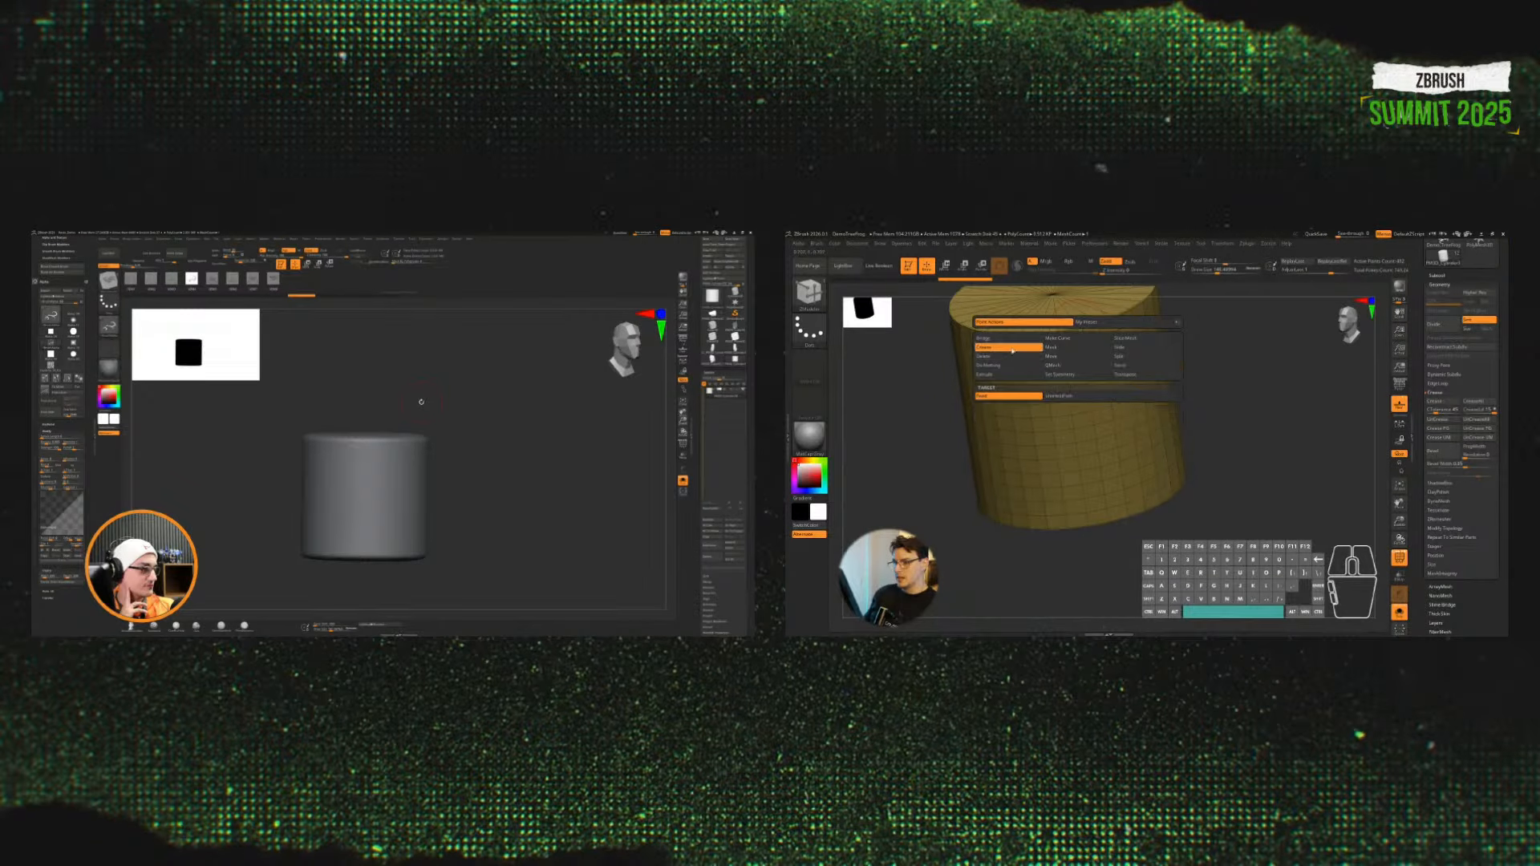
click(1060, 395)
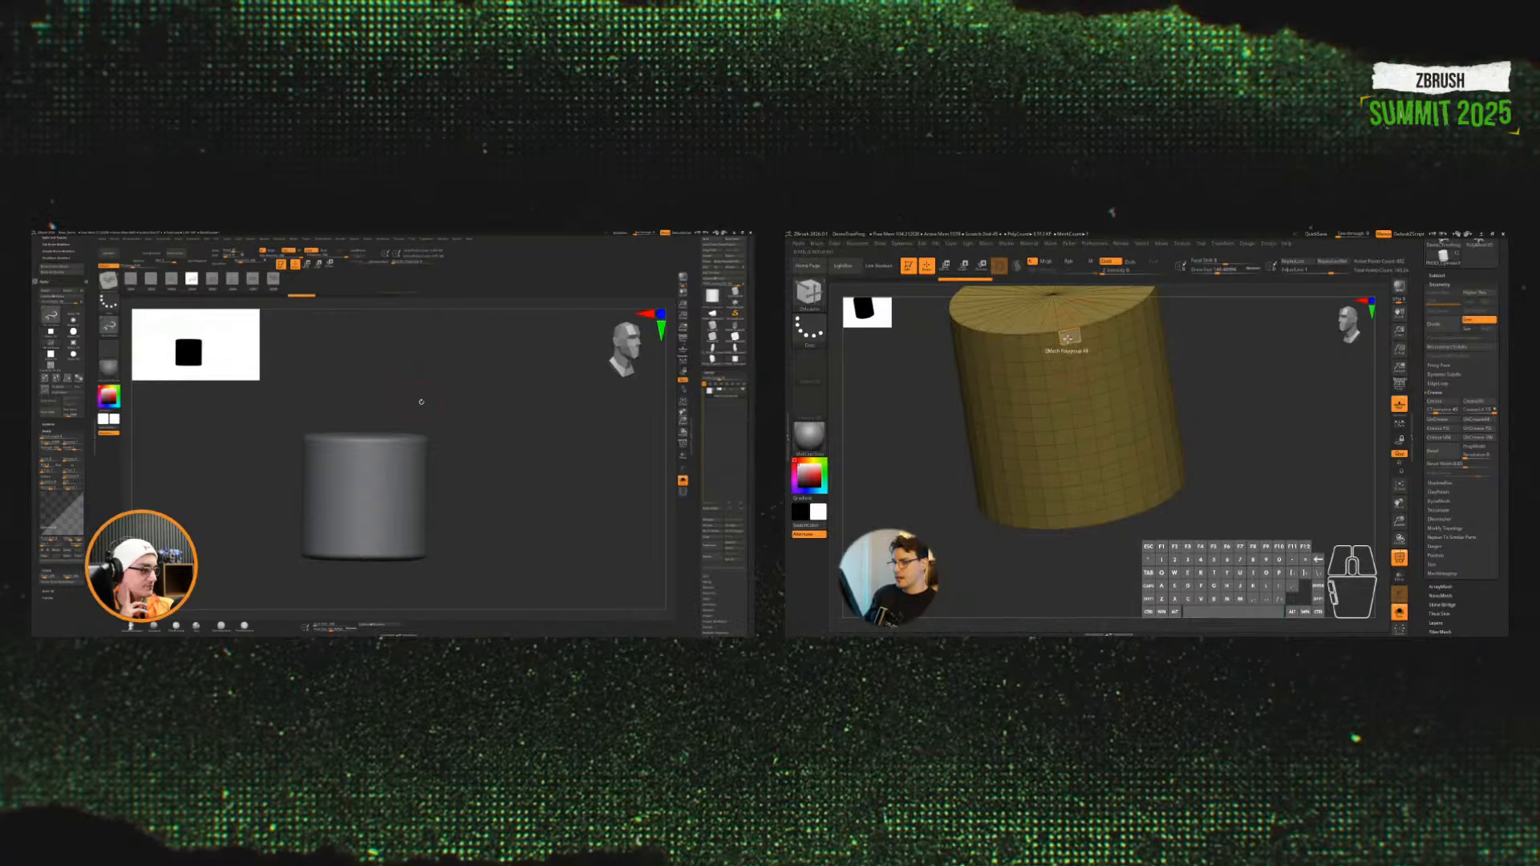
click(1106, 522)
right_drag(1144, 368, 1089, 353)
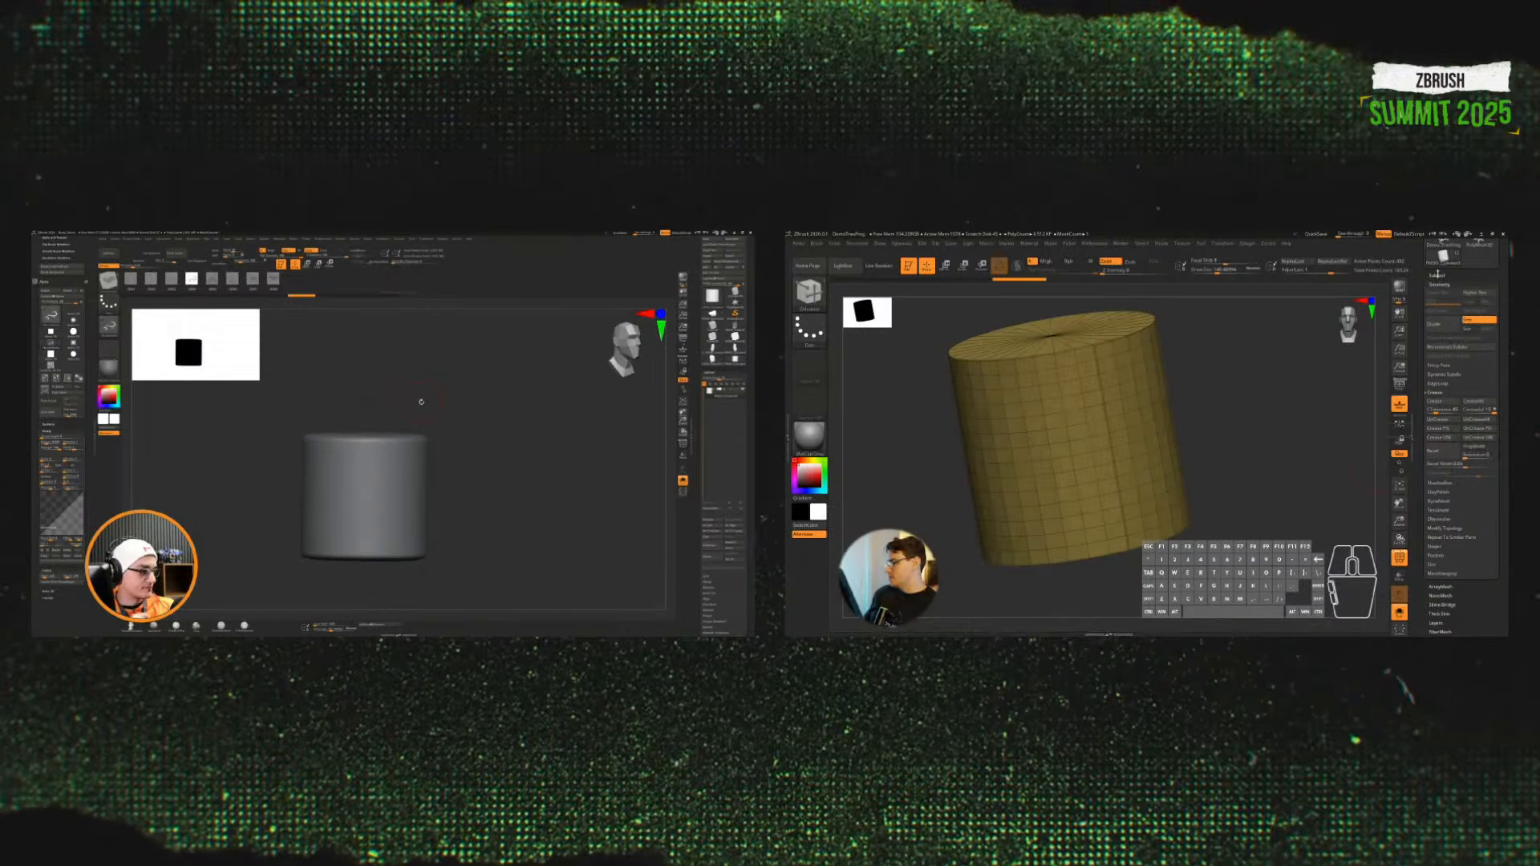
Step: Unwrap the cylinder's UVs with Creased edges and Symmetry enabled, at a UV map size of 2048
scroll(1476, 439, down, 5)
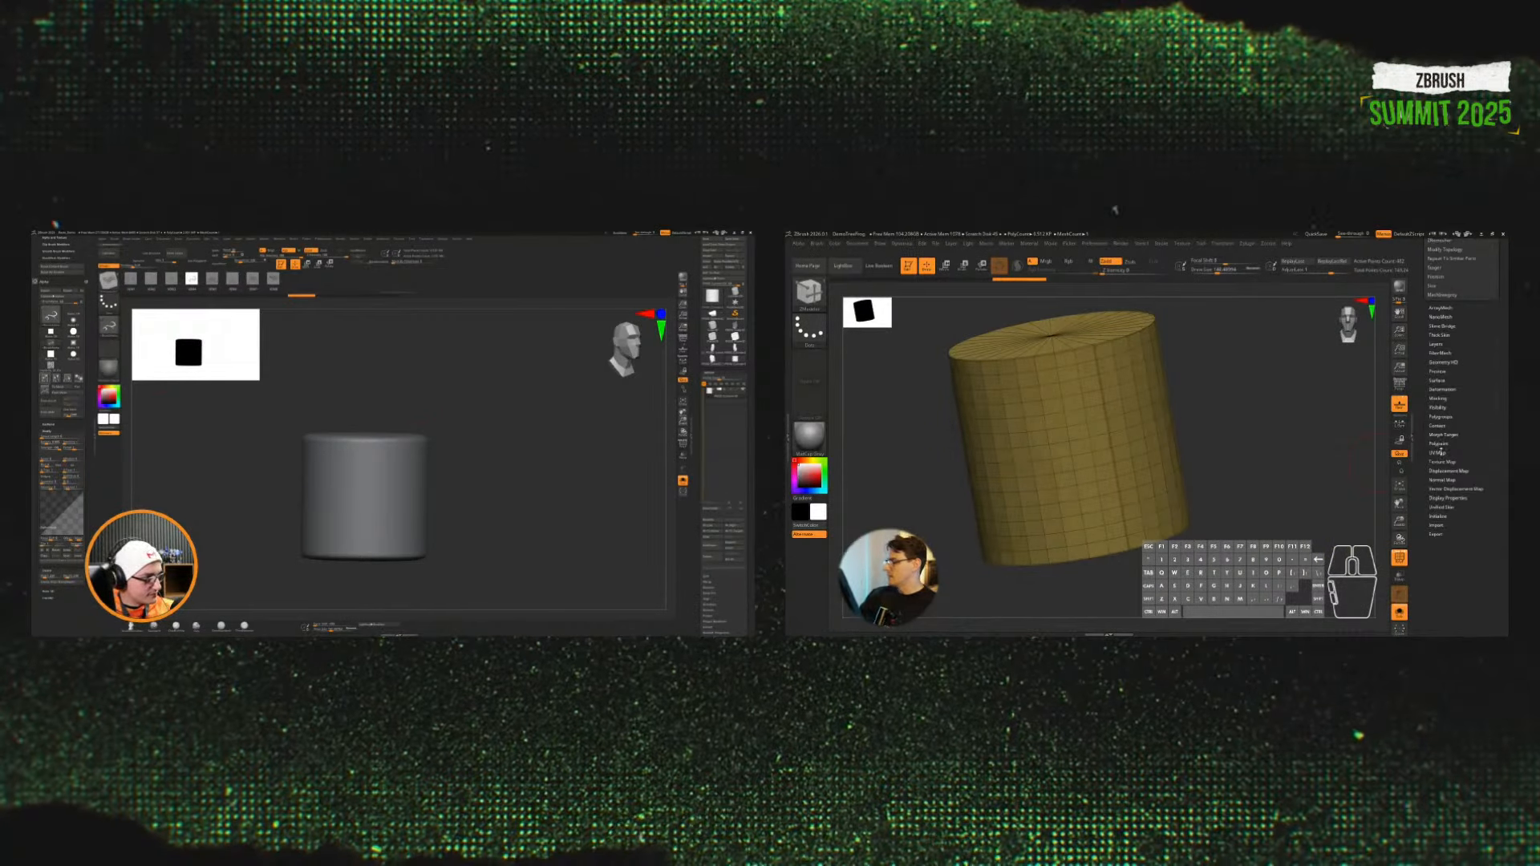
click(1465, 452)
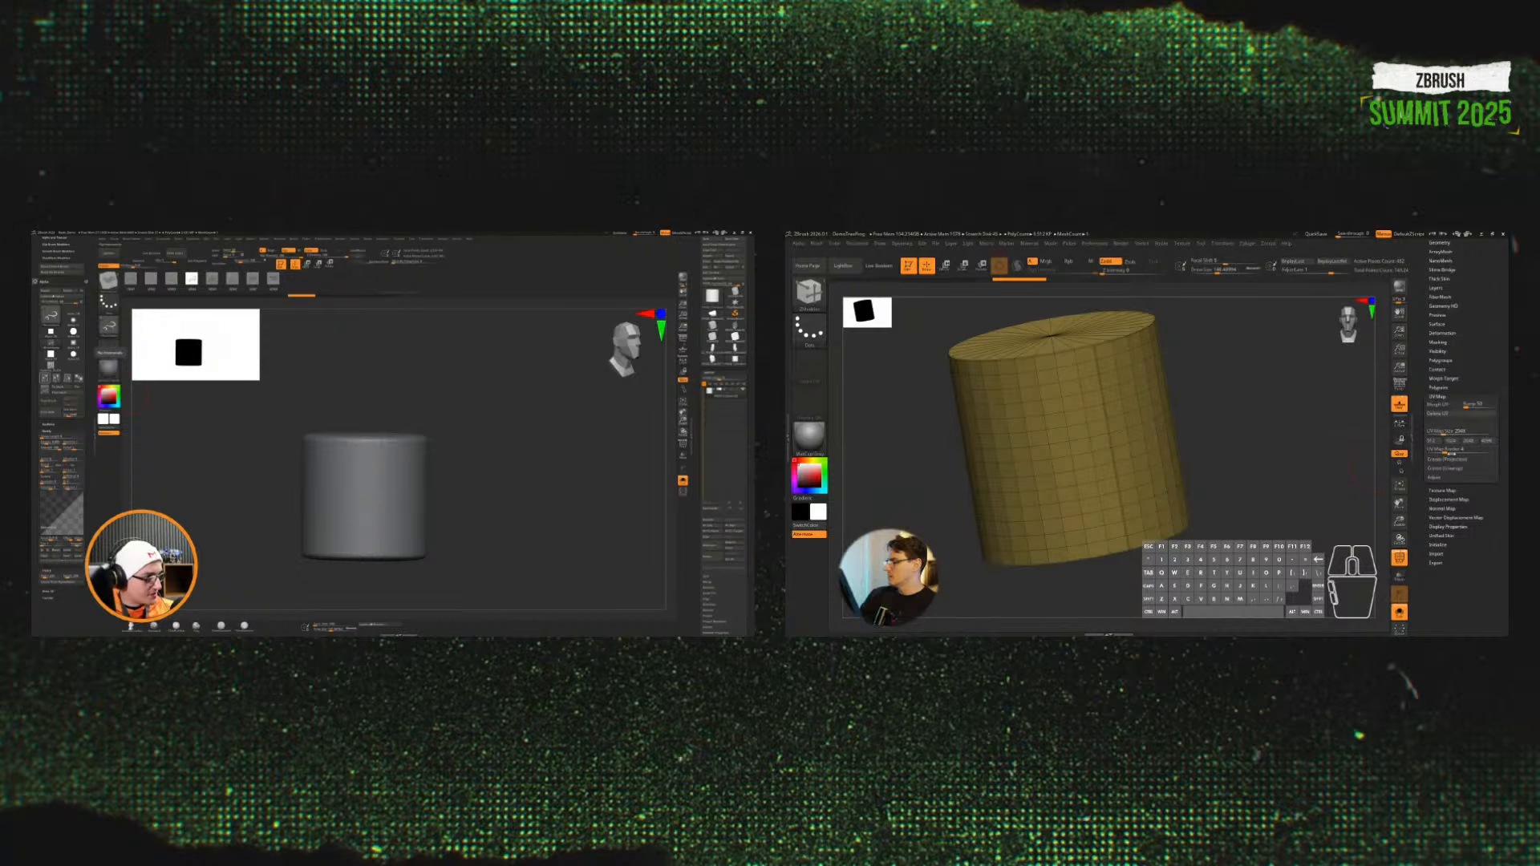
click(1444, 415)
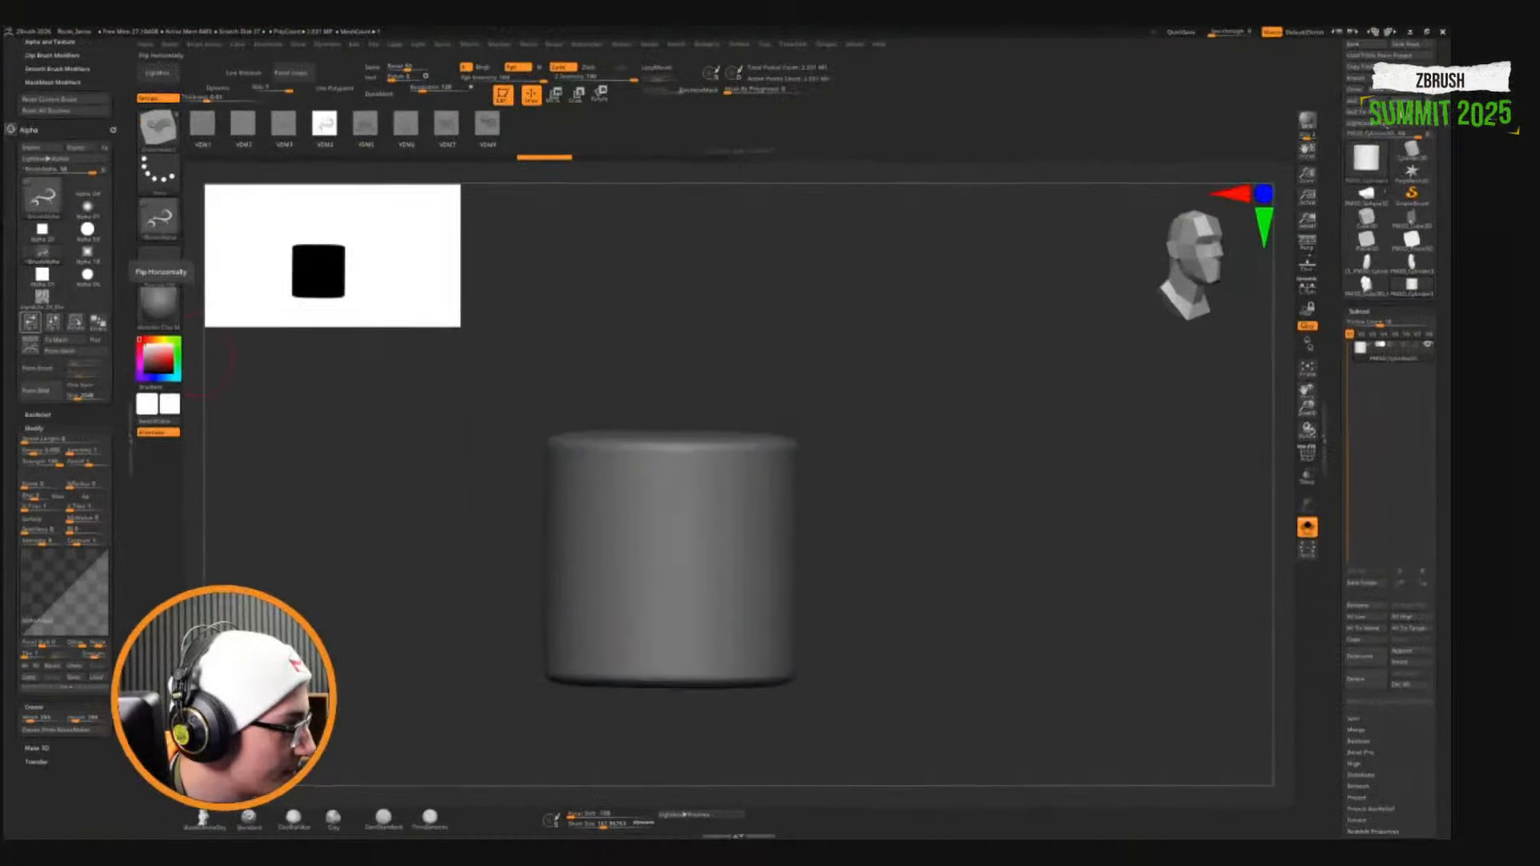
alt+right_drag(1100, 577, 1151, 377)
alt+right_drag(1154, 465, 1109, 479)
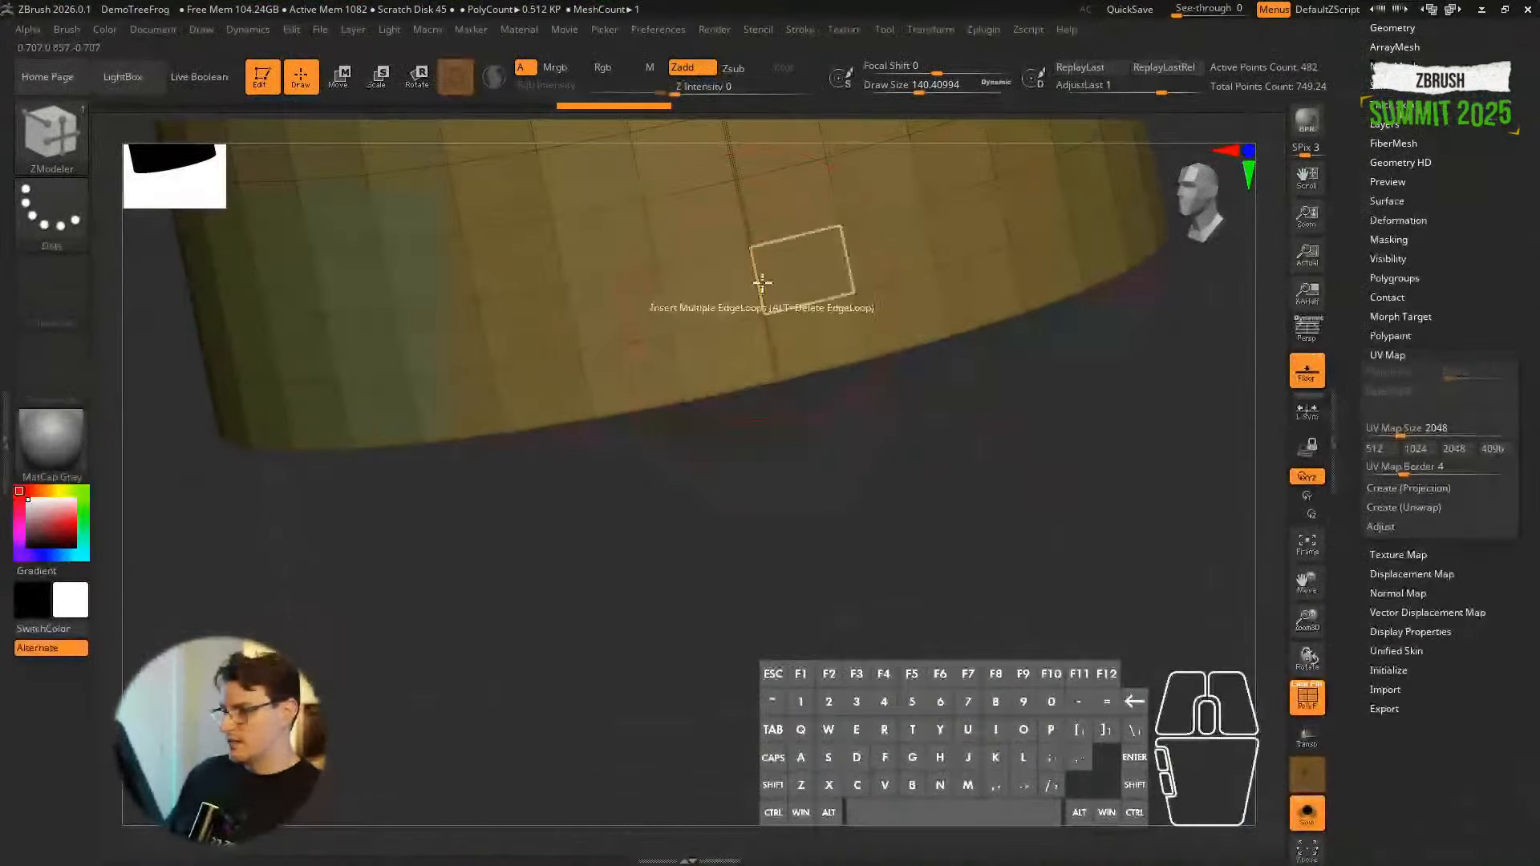
alt+right_drag(1142, 359, 1155, 528)
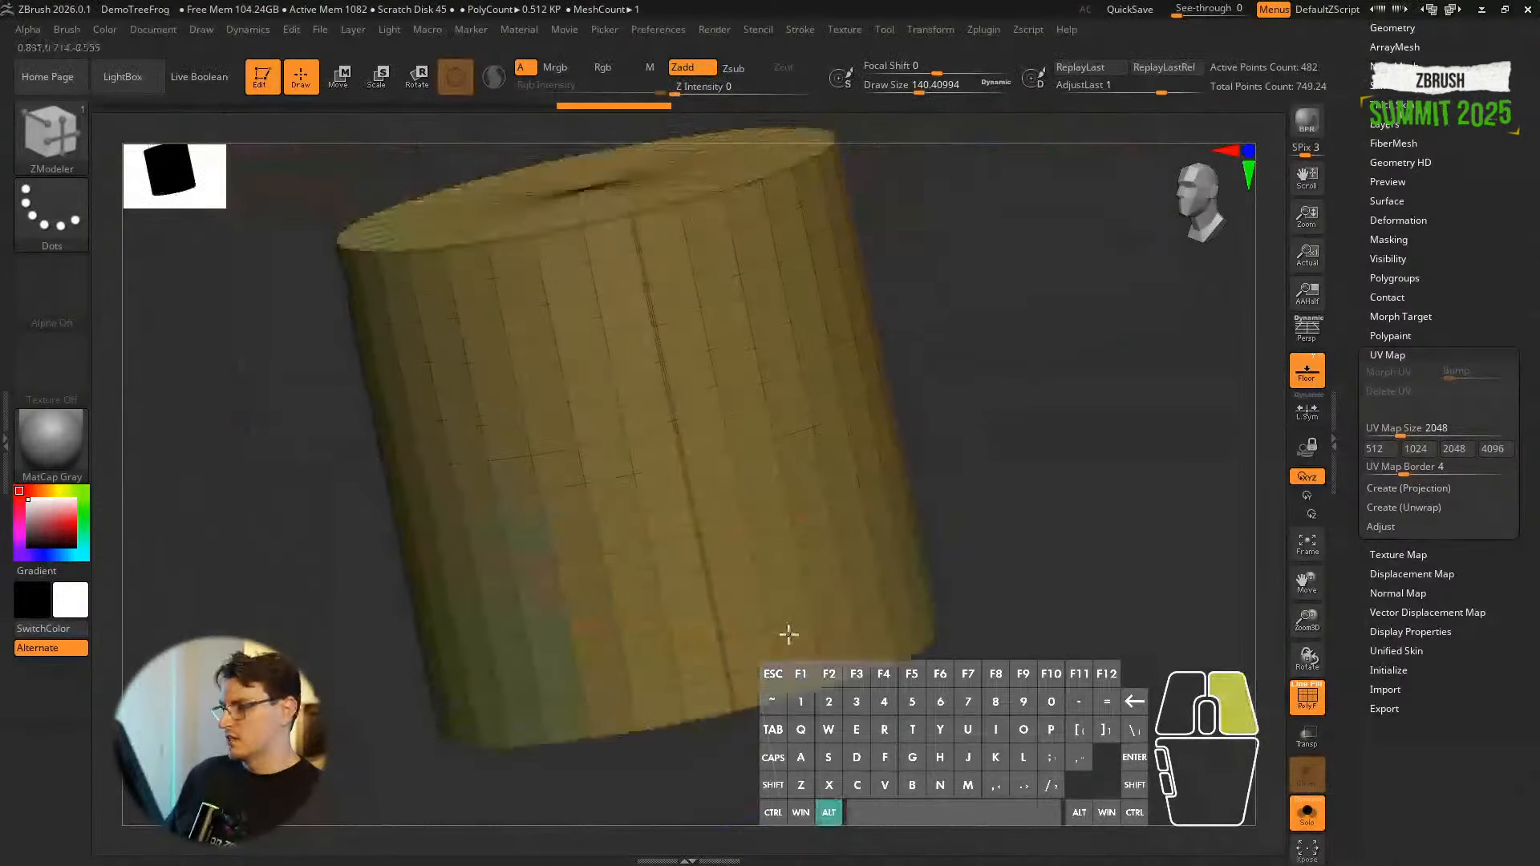
alt+right_drag(788, 635, 790, 626)
click(1404, 510)
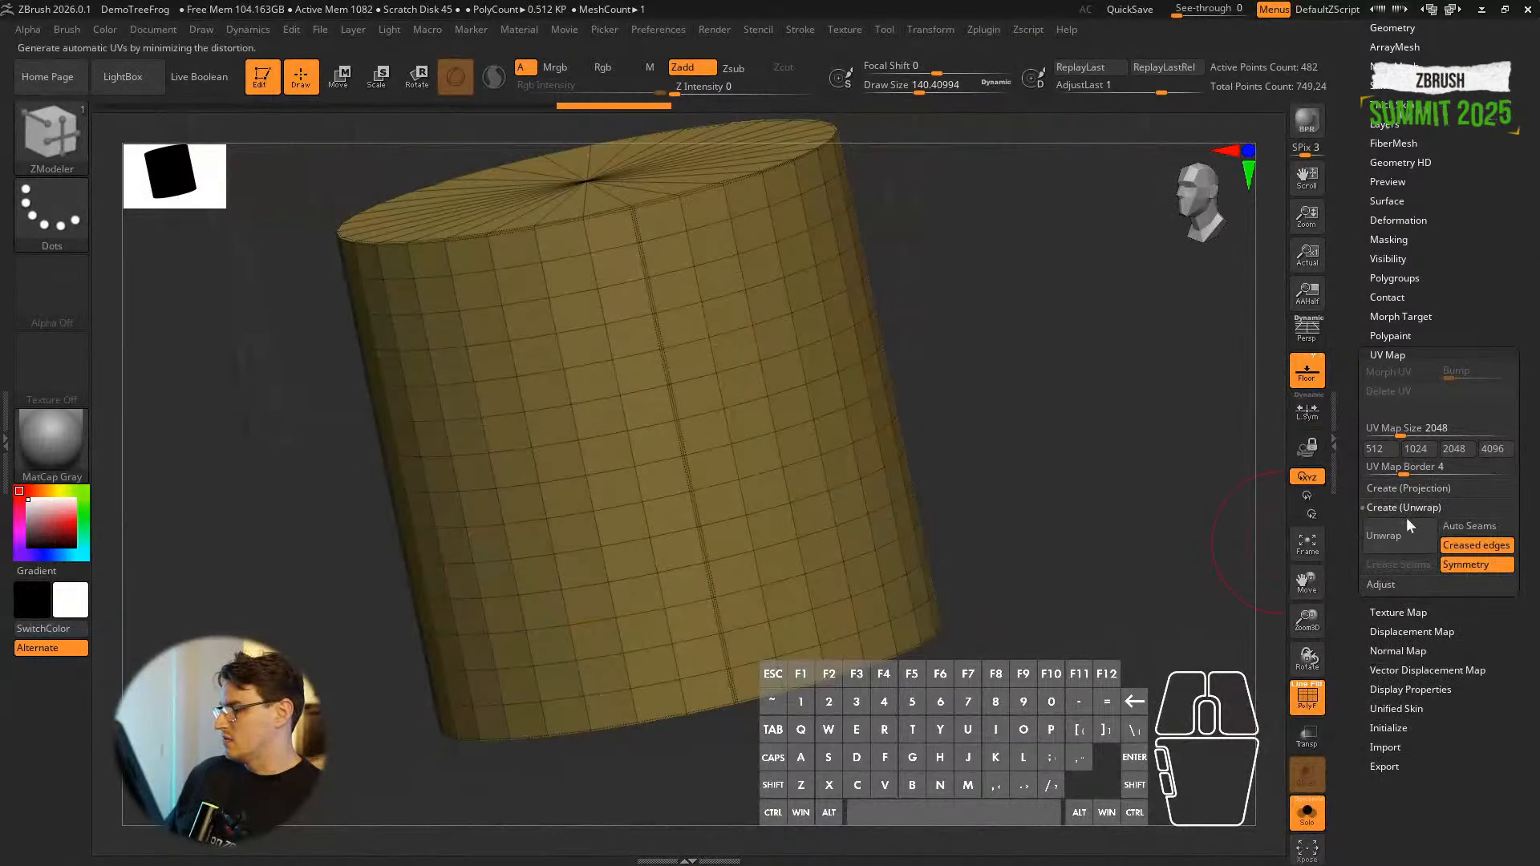
click(1429, 552)
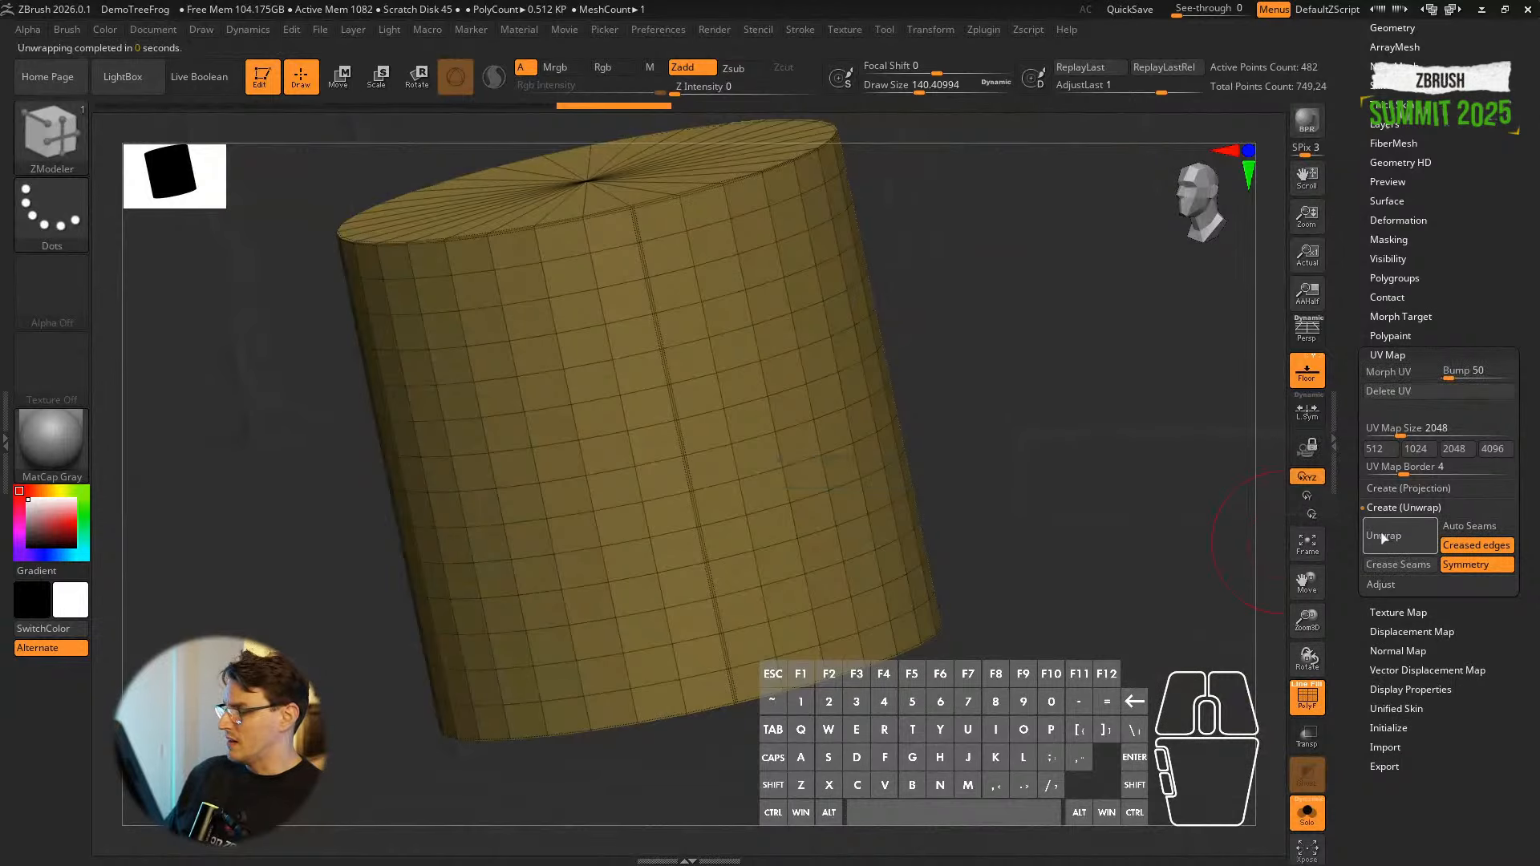
Step: Set the UV Bump to 0, preview the flattened UV layout with Morph UV, and return to the 3D shape
shift+right_drag(1066, 473, 1087, 486)
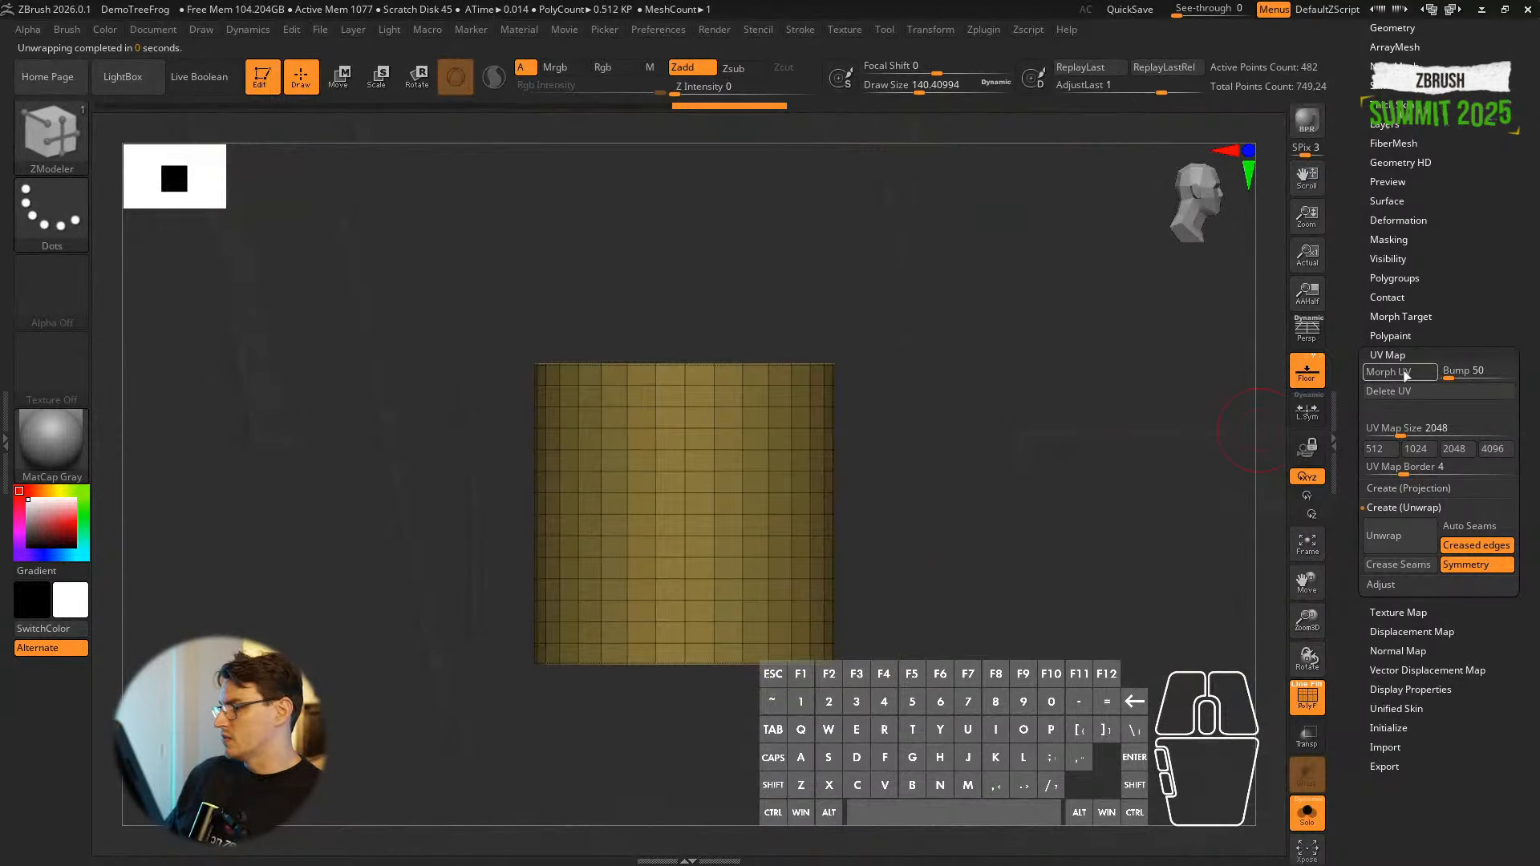
drag(1449, 375, 1340, 377)
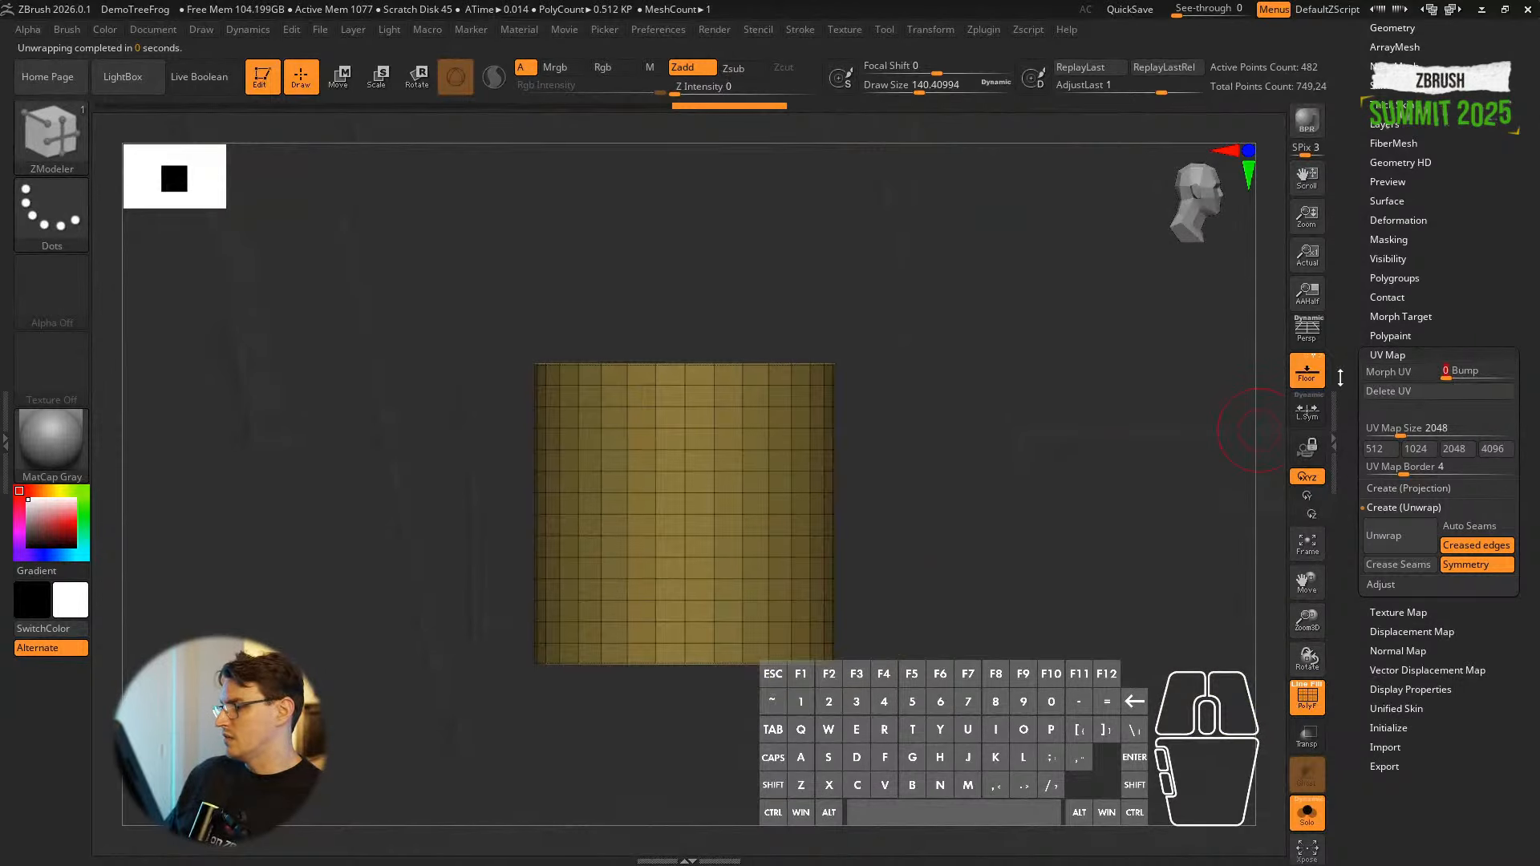
click(1400, 375)
right_drag(882, 405, 979, 402)
alt+right_drag(1114, 469, 873, 539)
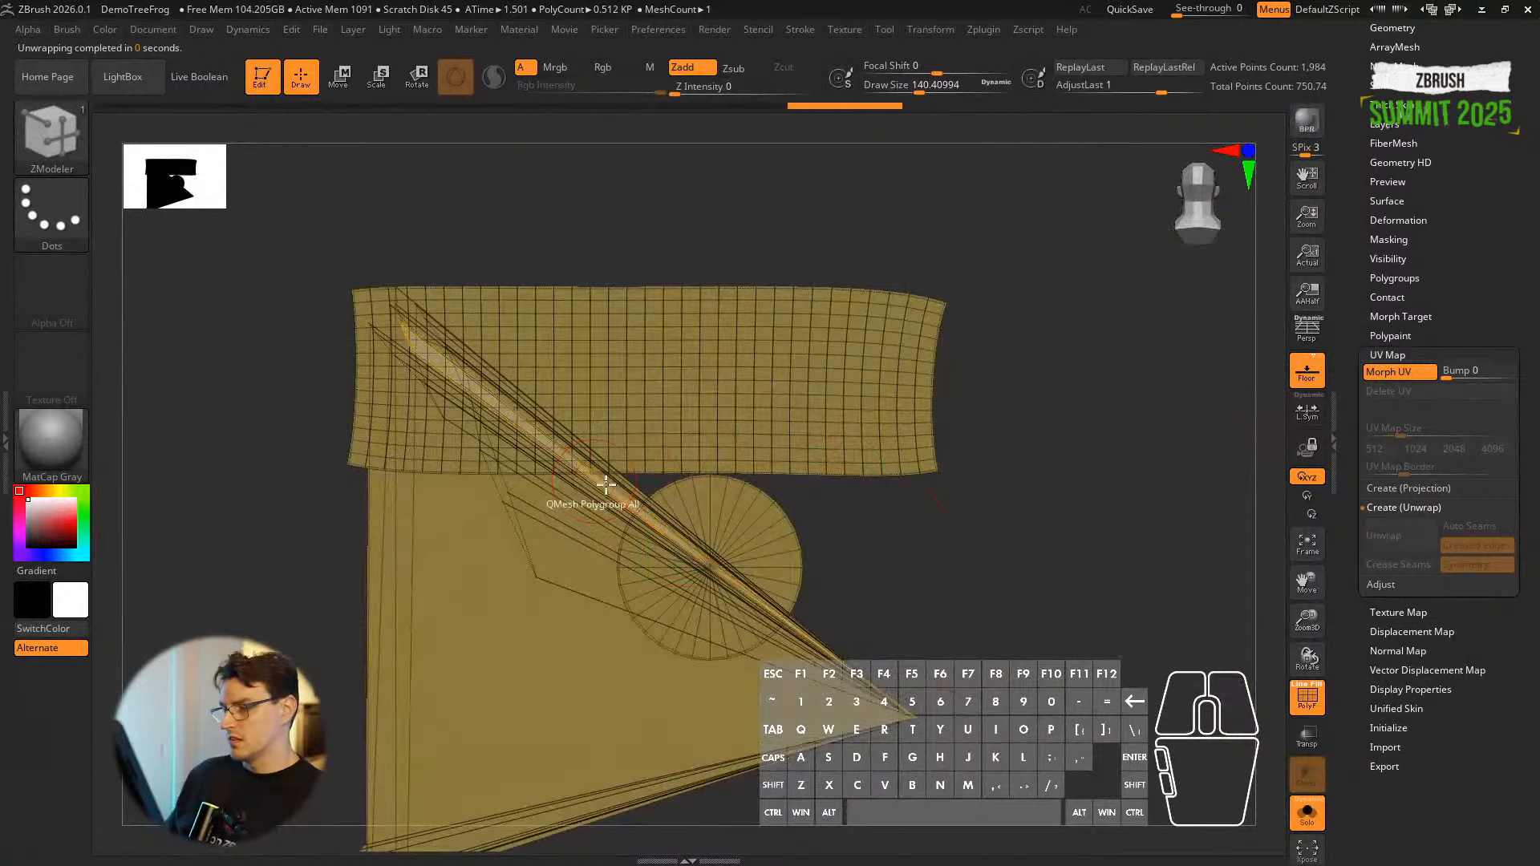
key(ctrl+z)
drag(1461, 224, 1461, 359)
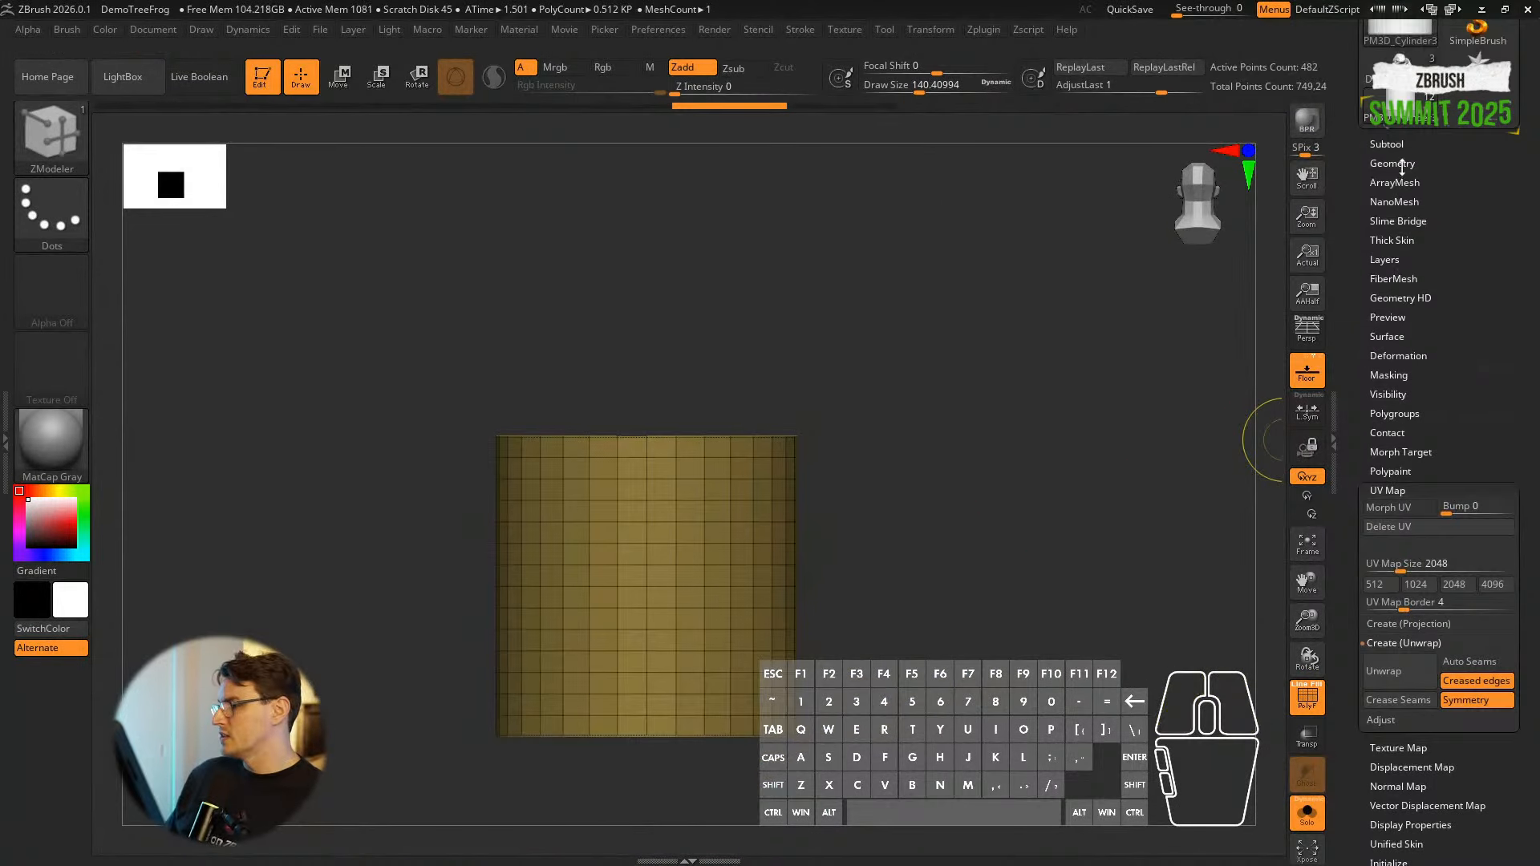
click(1394, 163)
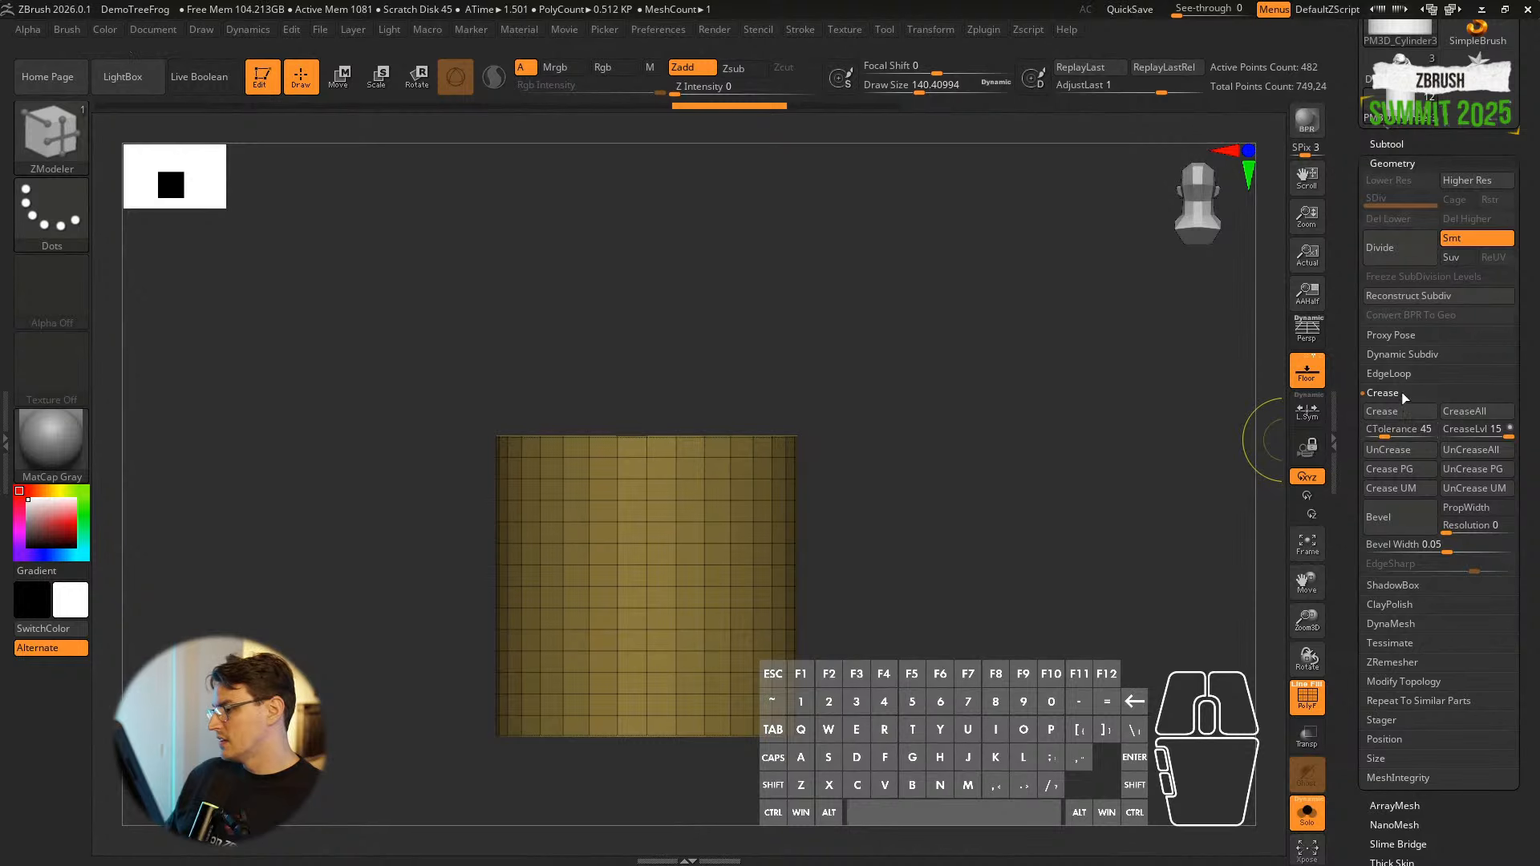
click(1410, 491)
click(1399, 487)
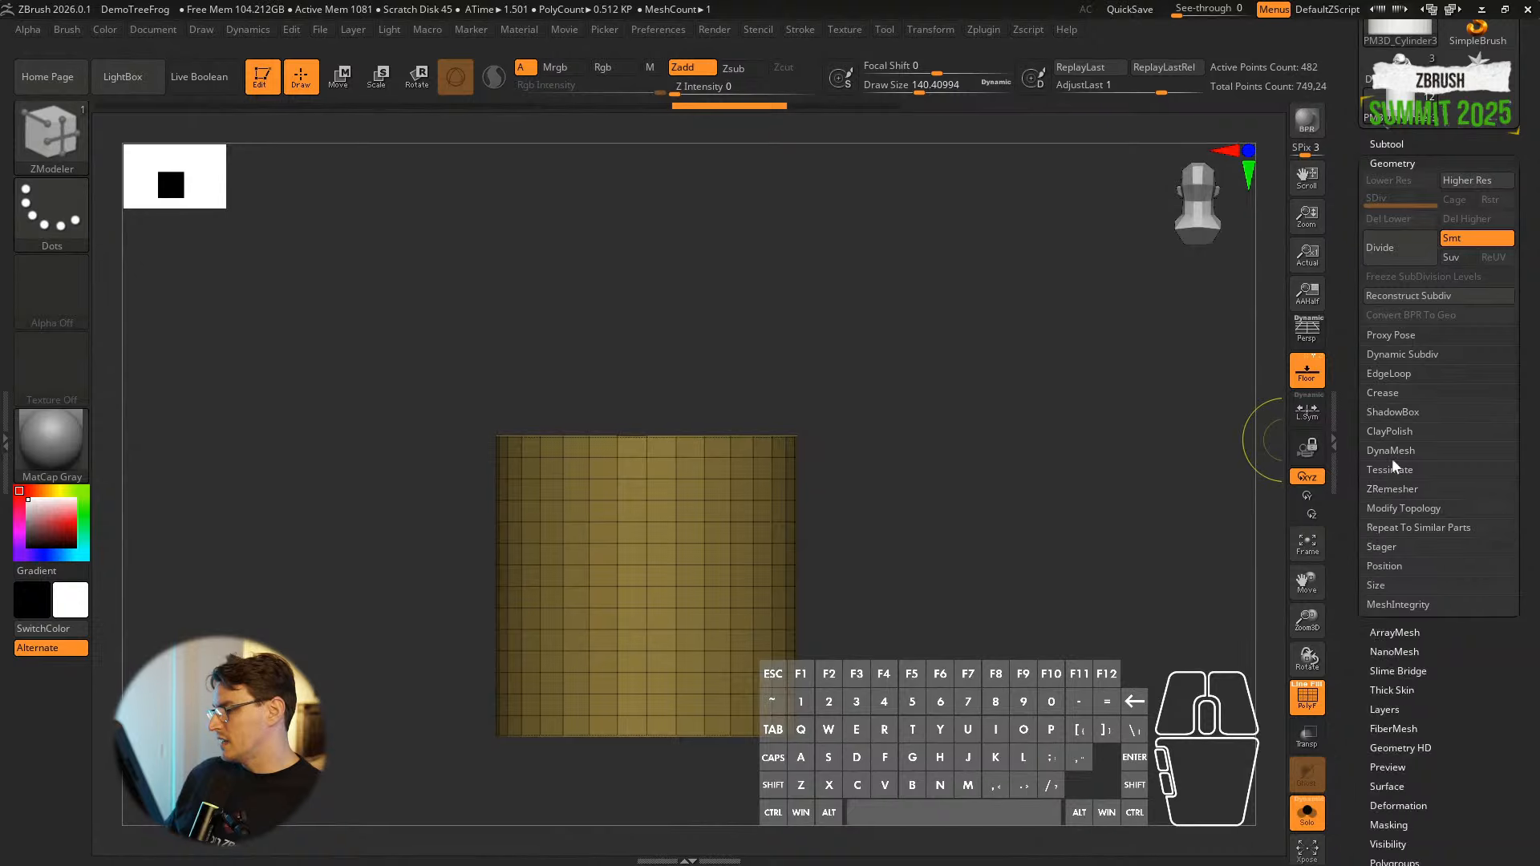
Step: Regroup the cylinder with Auto Groups and separate its caps from its side using Groups By Normals
drag(1421, 658, 1442, 589)
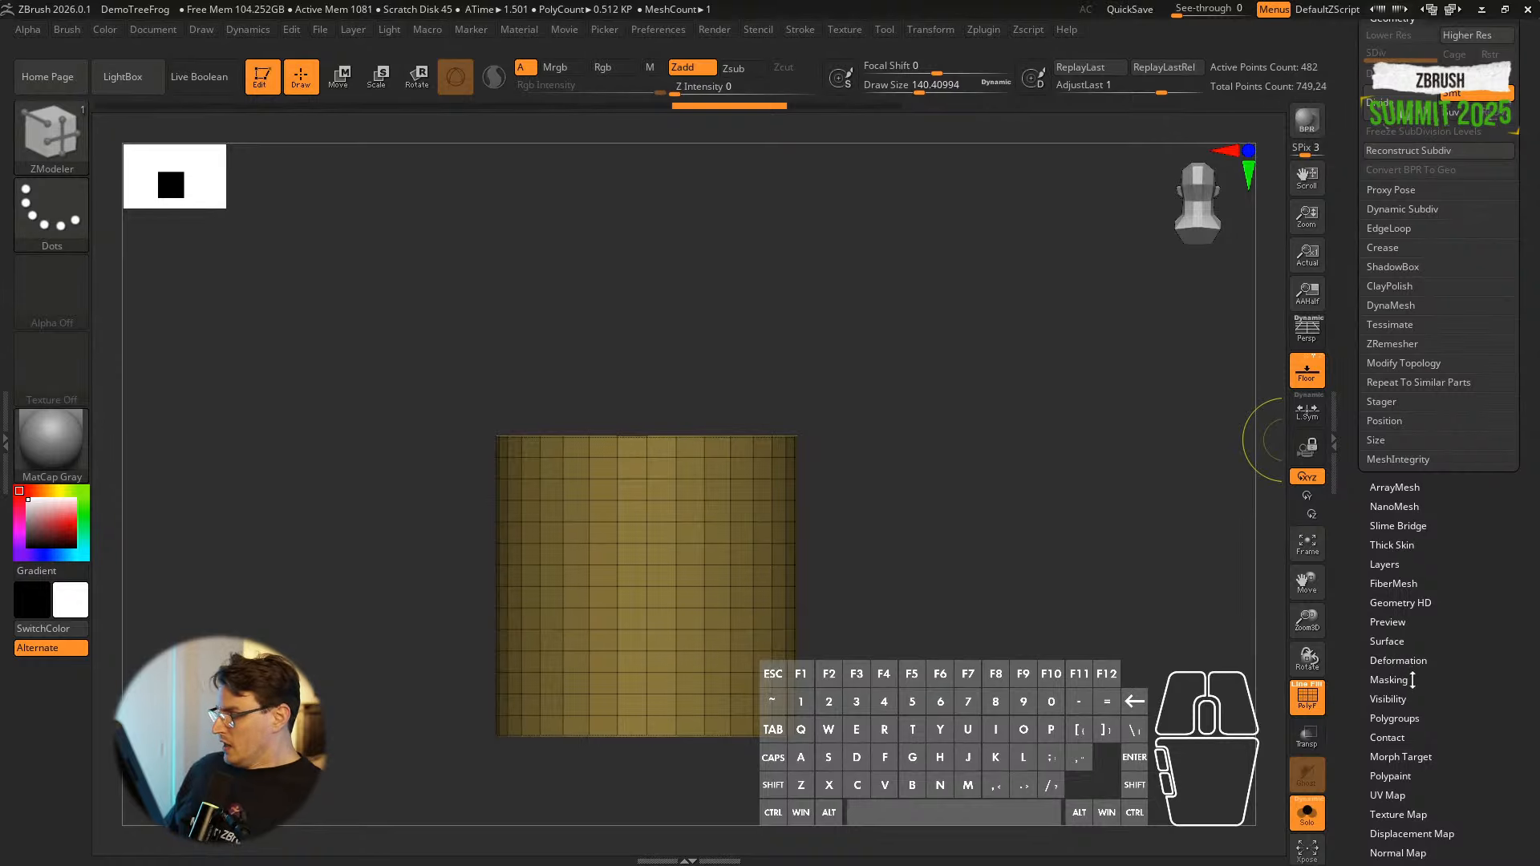
click(1393, 718)
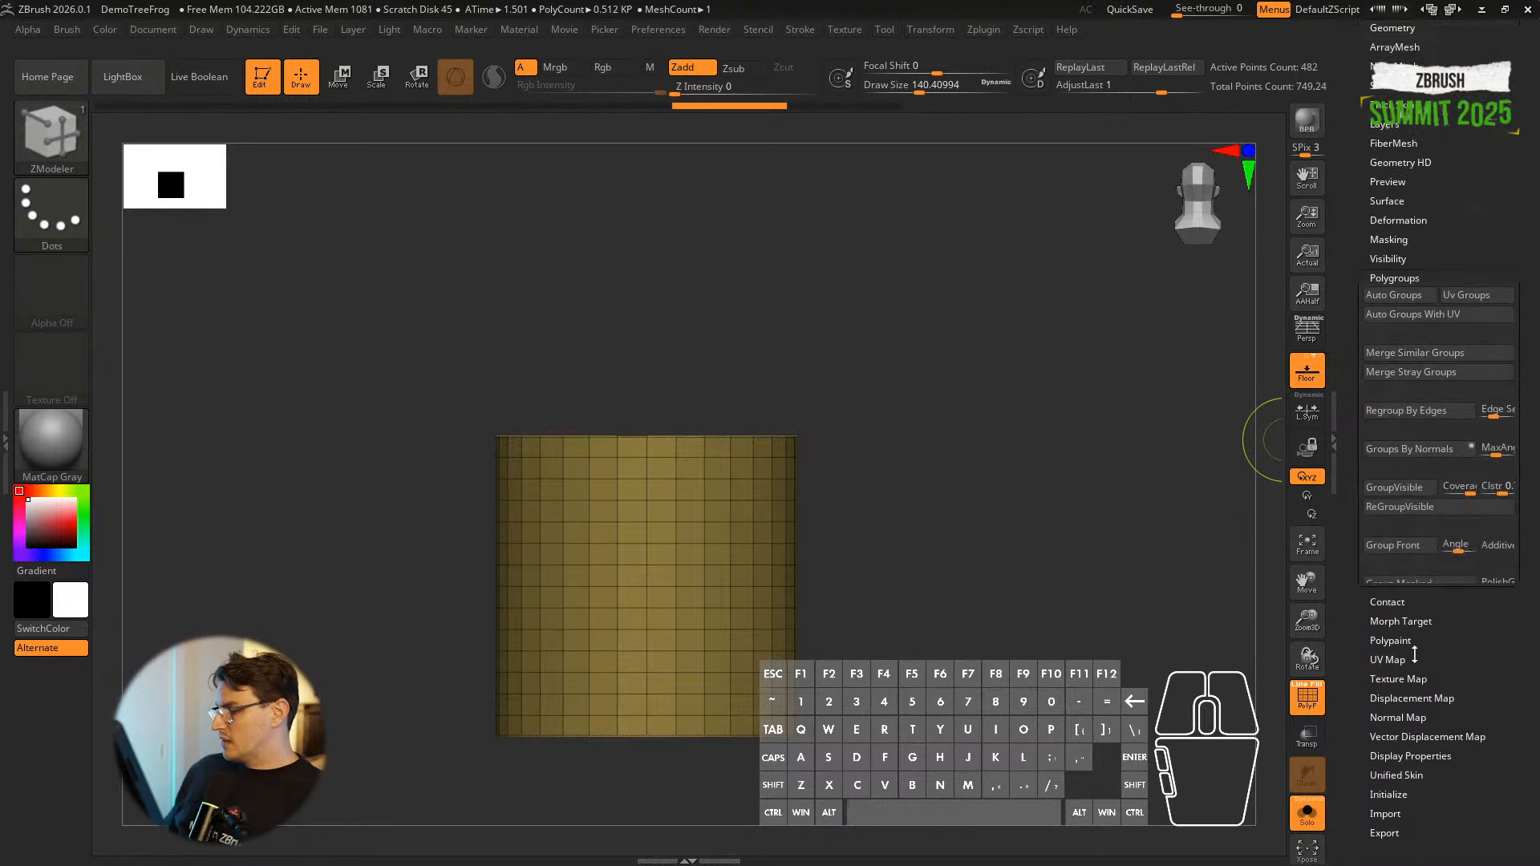
click(1395, 299)
alt+right_drag(1087, 358, 939, 128)
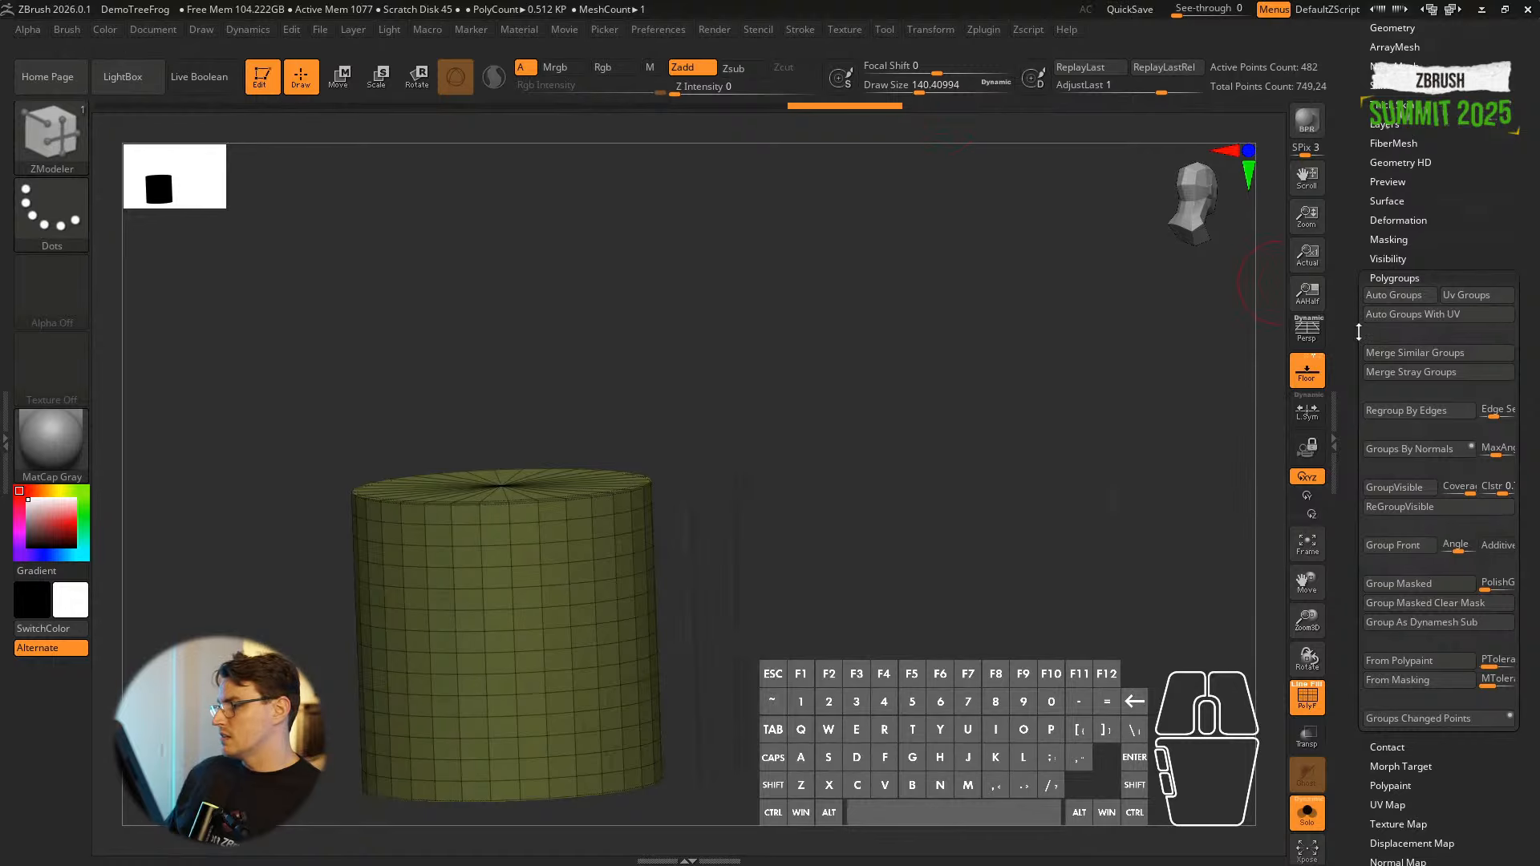
click(1409, 448)
Step: Unwrap the cylinder's UVs again with the UV Master plugin, leaving its Polygroups option off
click(975, 32)
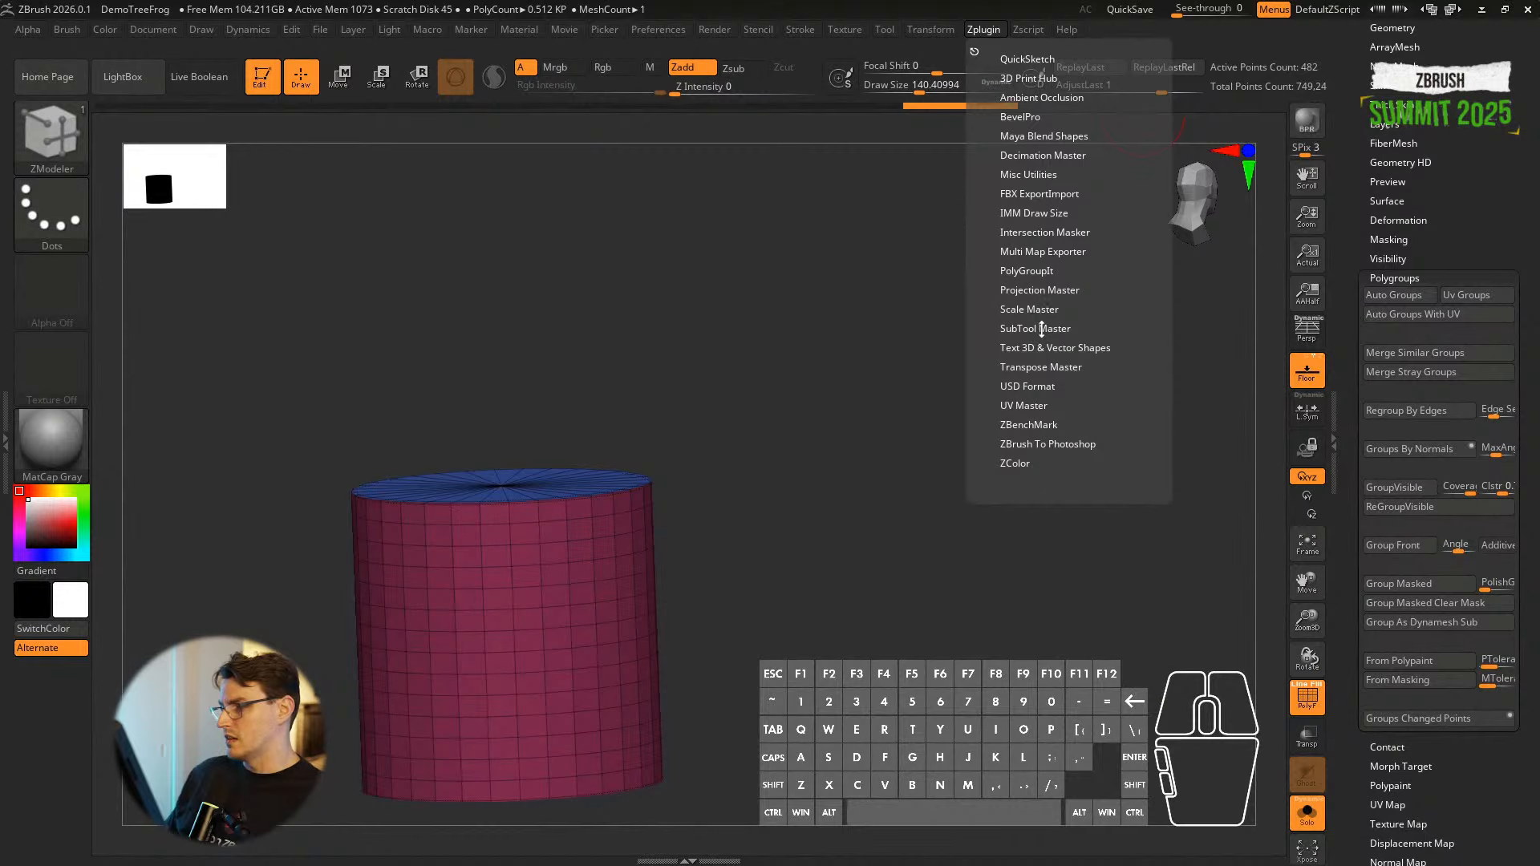
click(1023, 405)
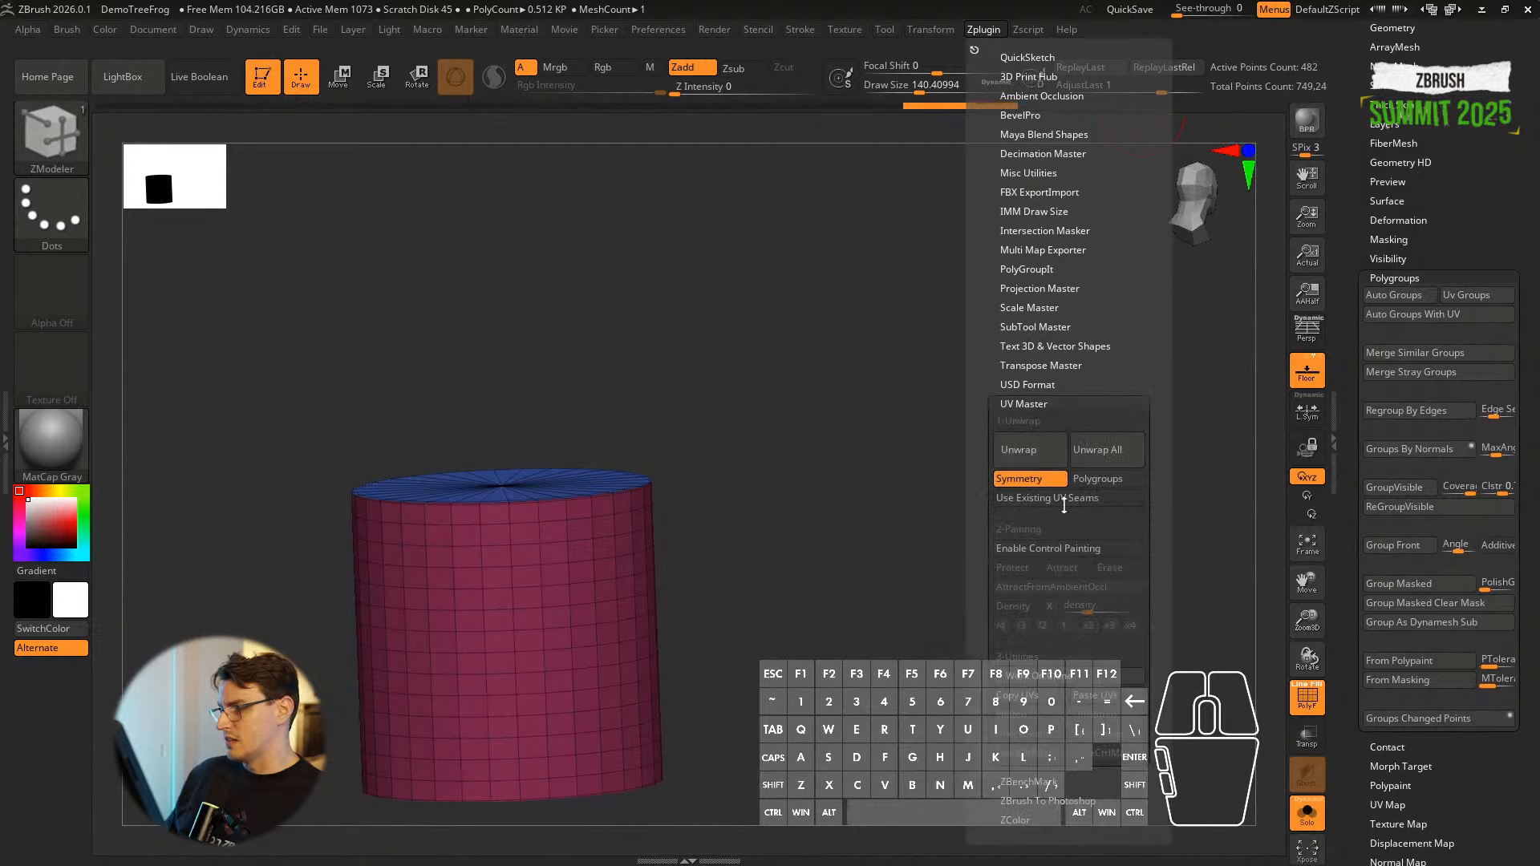
click(1012, 475)
right_click(928, 488)
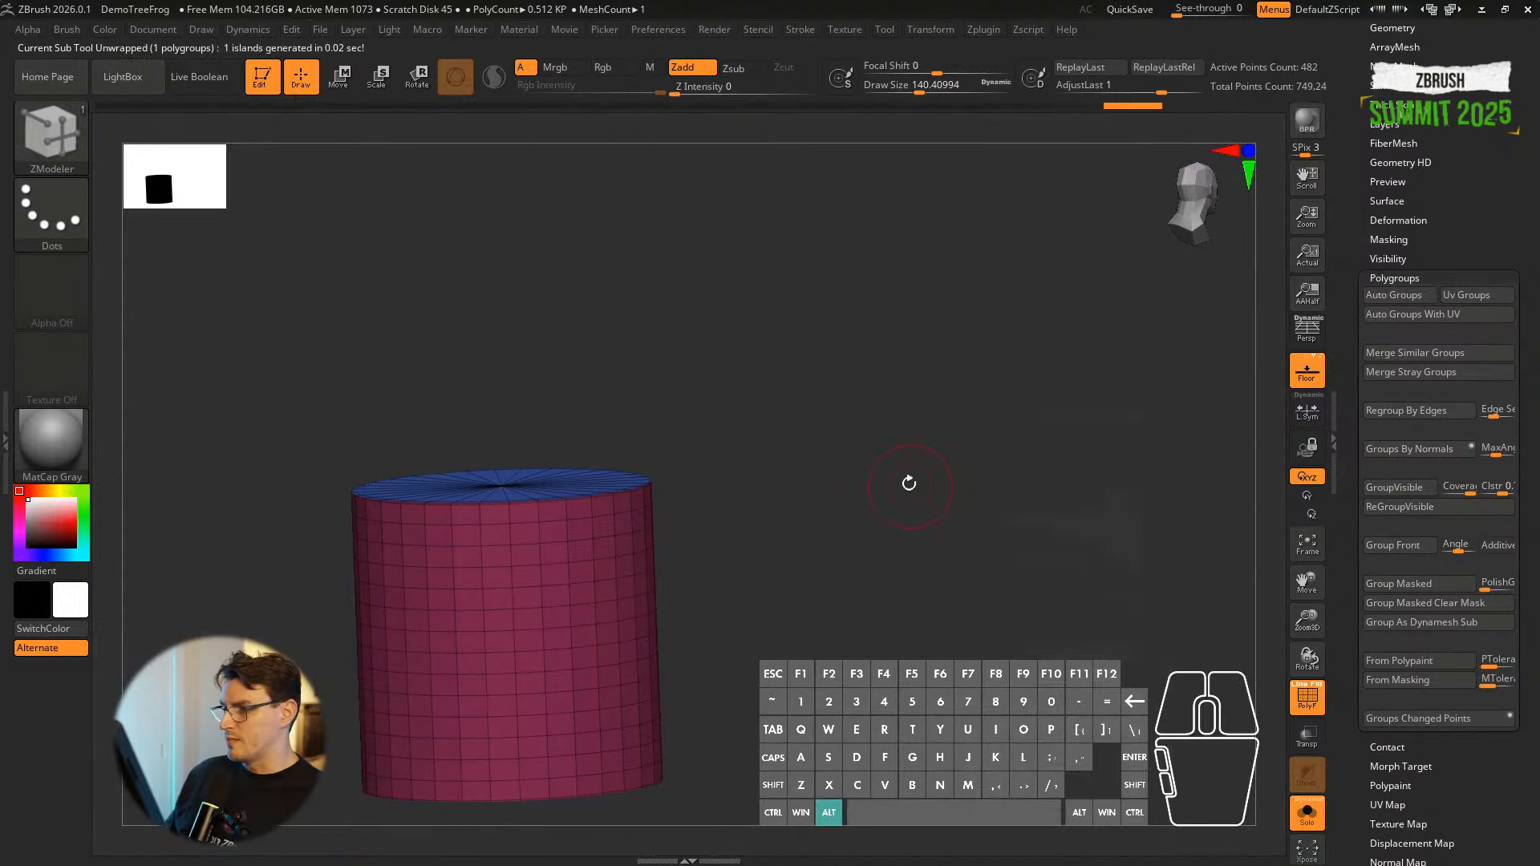
click(1417, 278)
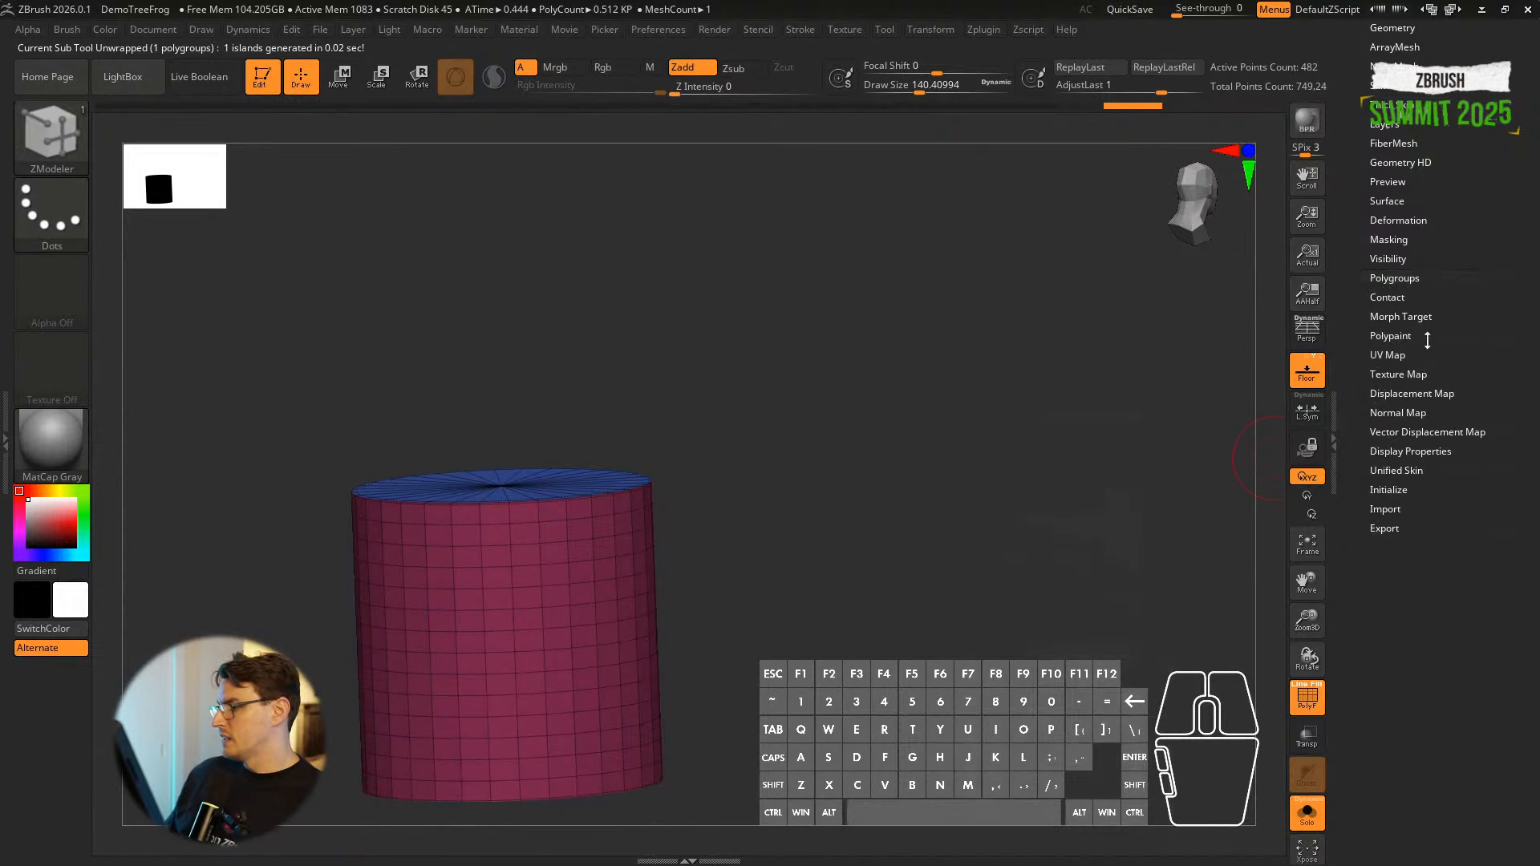
Step: Check the flattened UVs with Morph UV, and unwrap the cylinder again in UV Master with the Polygroups option enabled
click(1396, 355)
click(1399, 373)
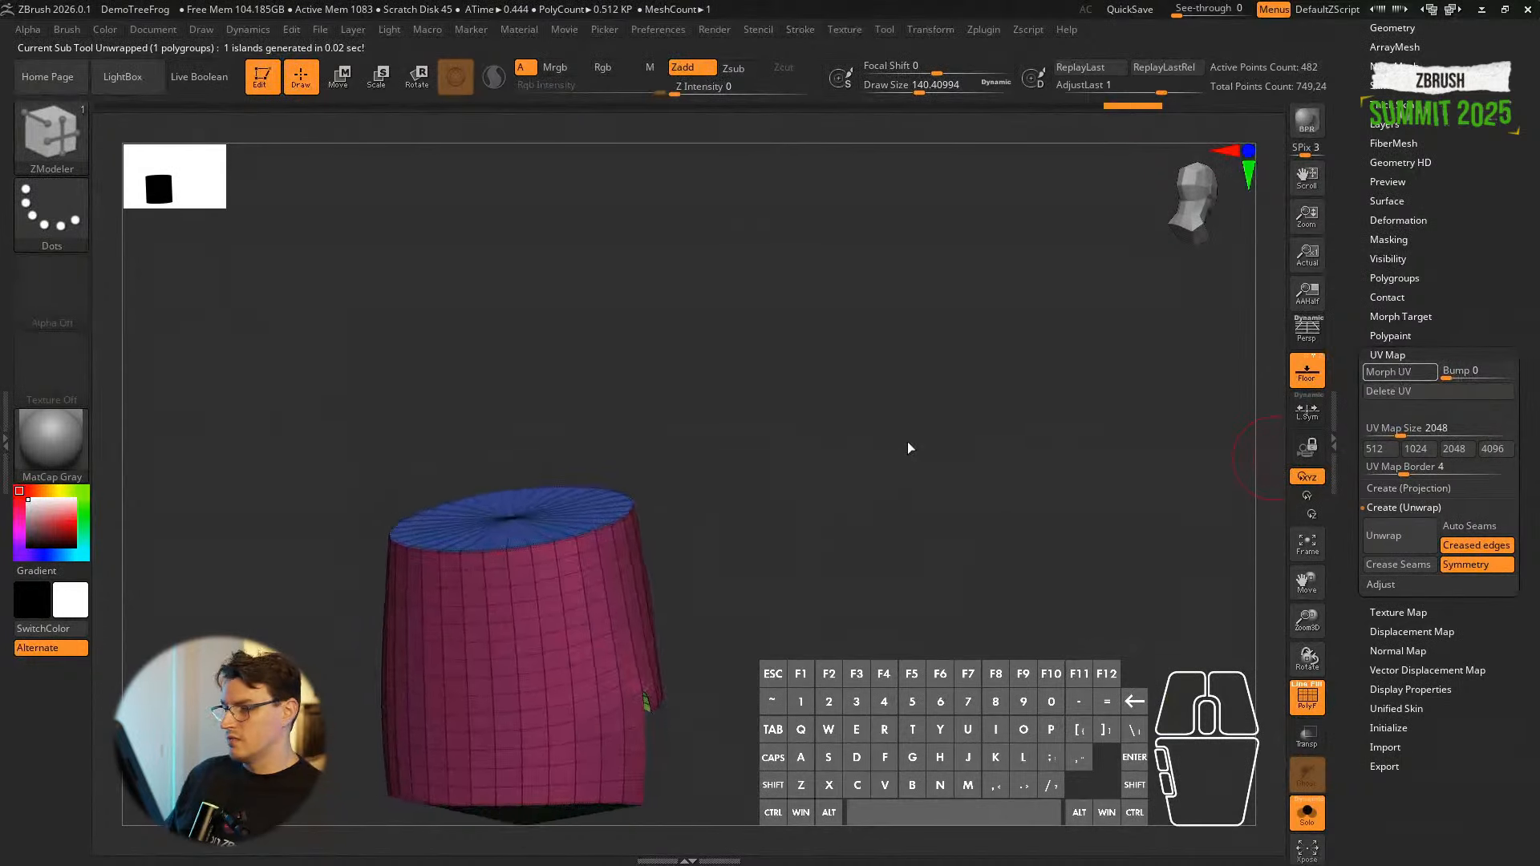
click(987, 31)
click(1119, 480)
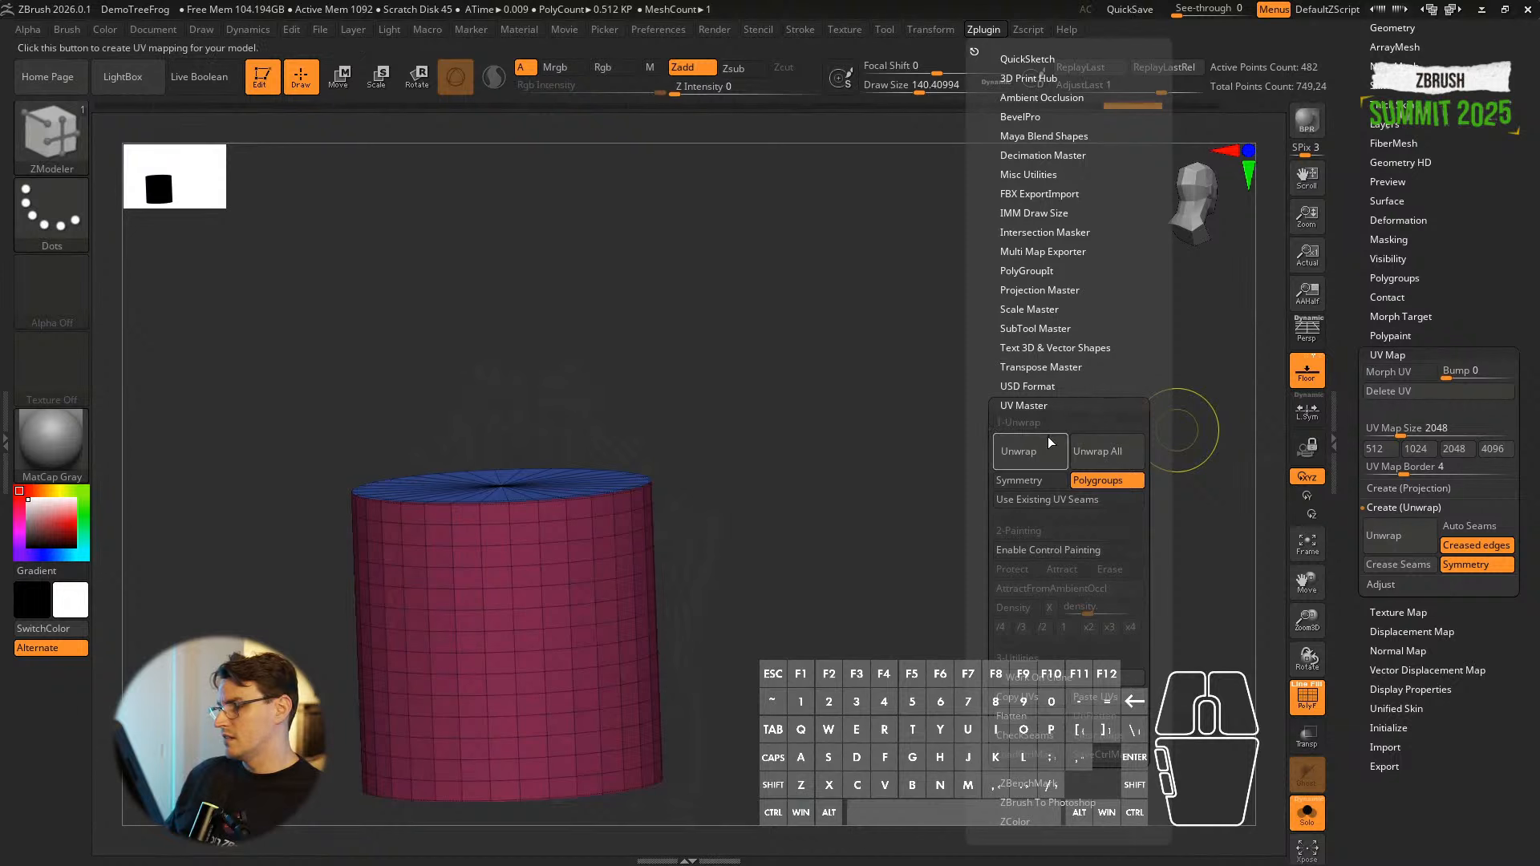
click(1049, 442)
Step: Flatten the cylinder into its UV layout with Morph UV and prepare it for sculpting with the Standard brush, polyframe off
click(1374, 372)
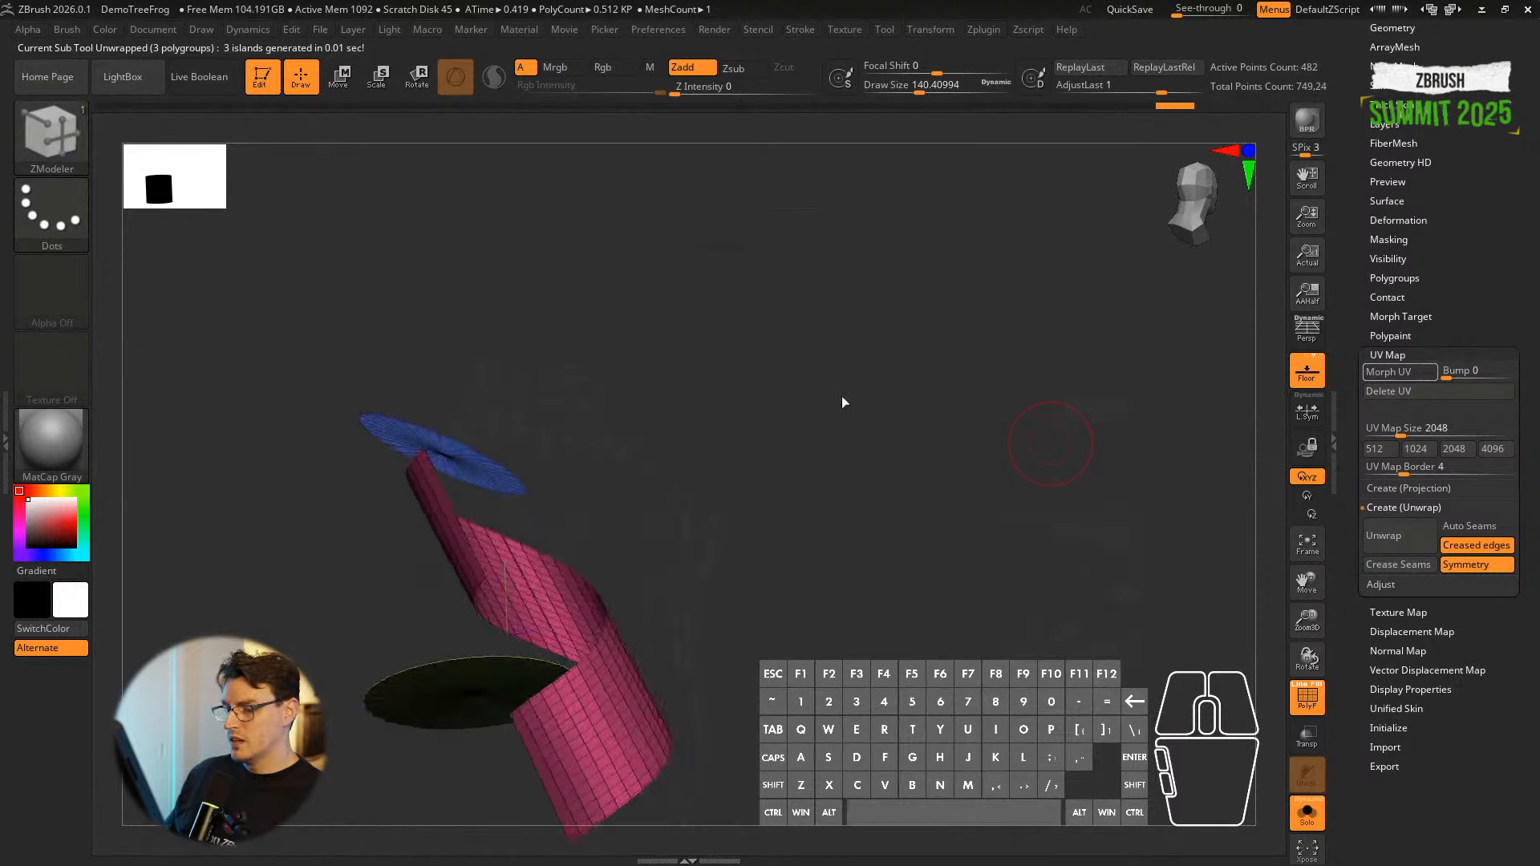
shift+drag(809, 418, 911, 289)
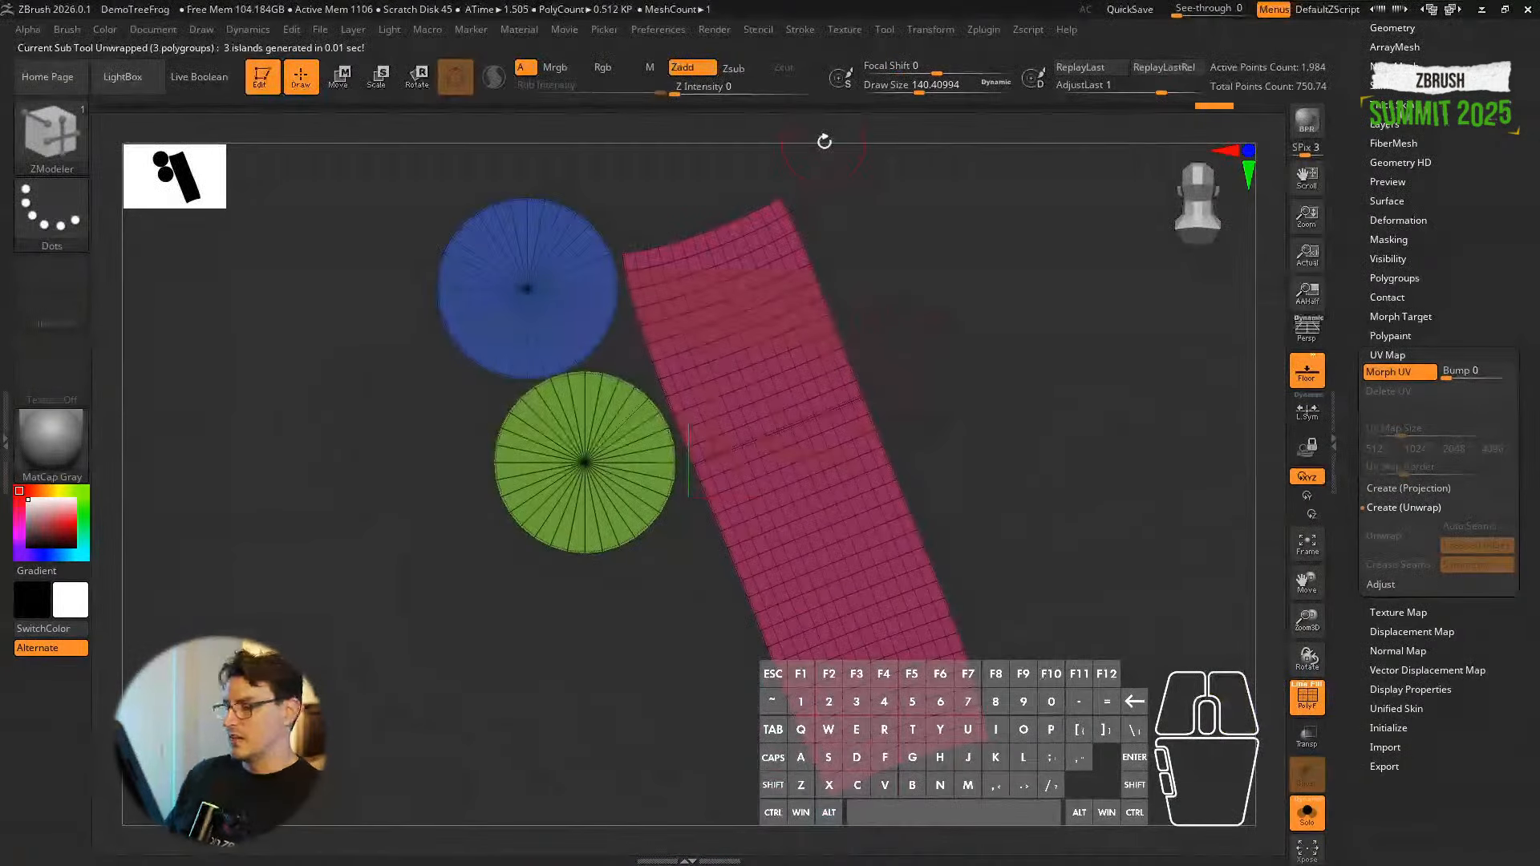
key(shift+f)
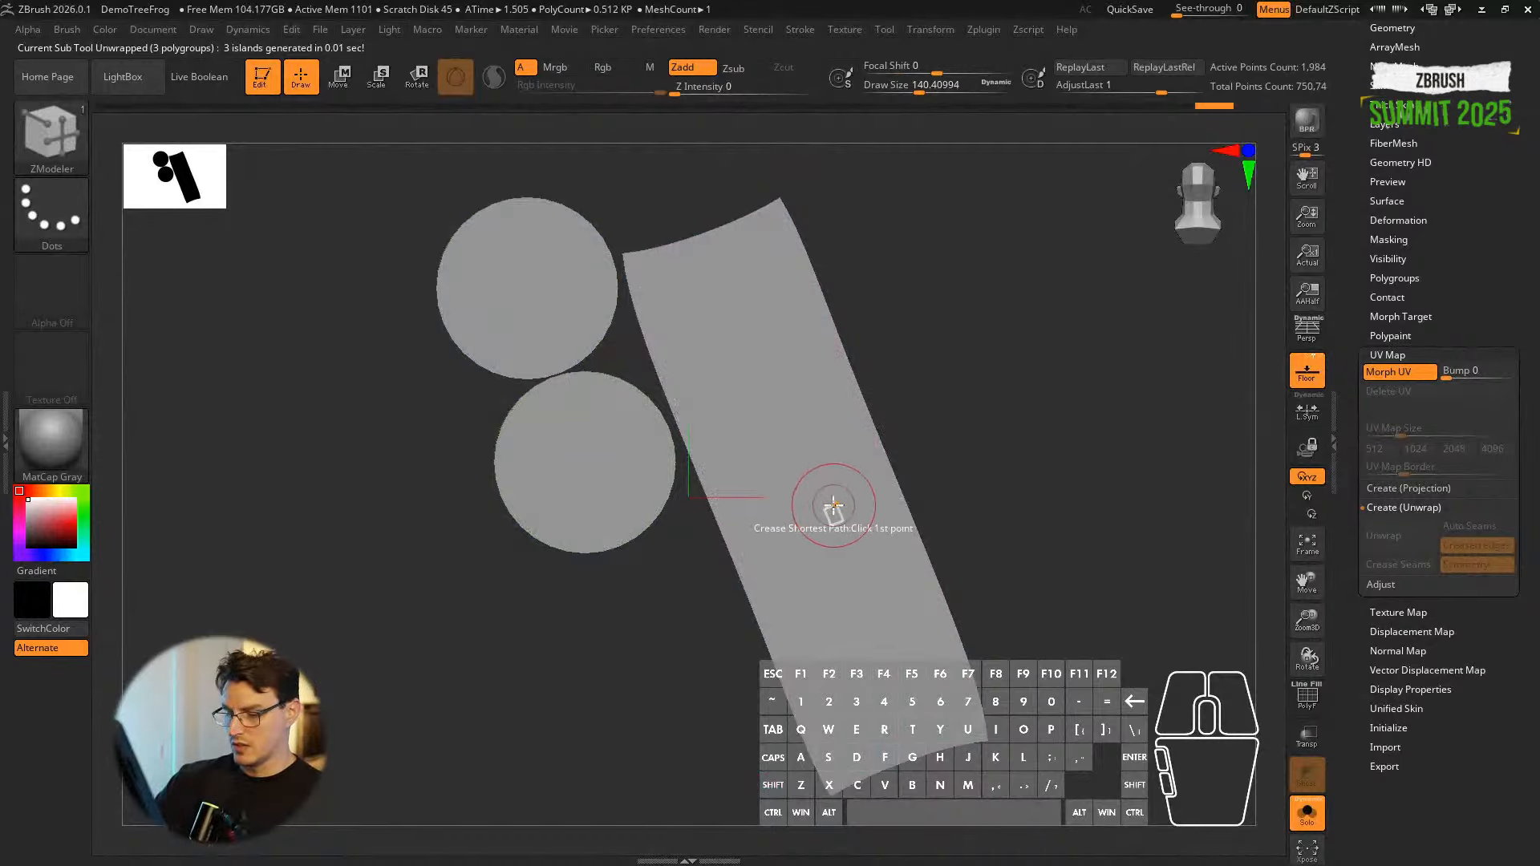
key(b)
key(s)
key(t)
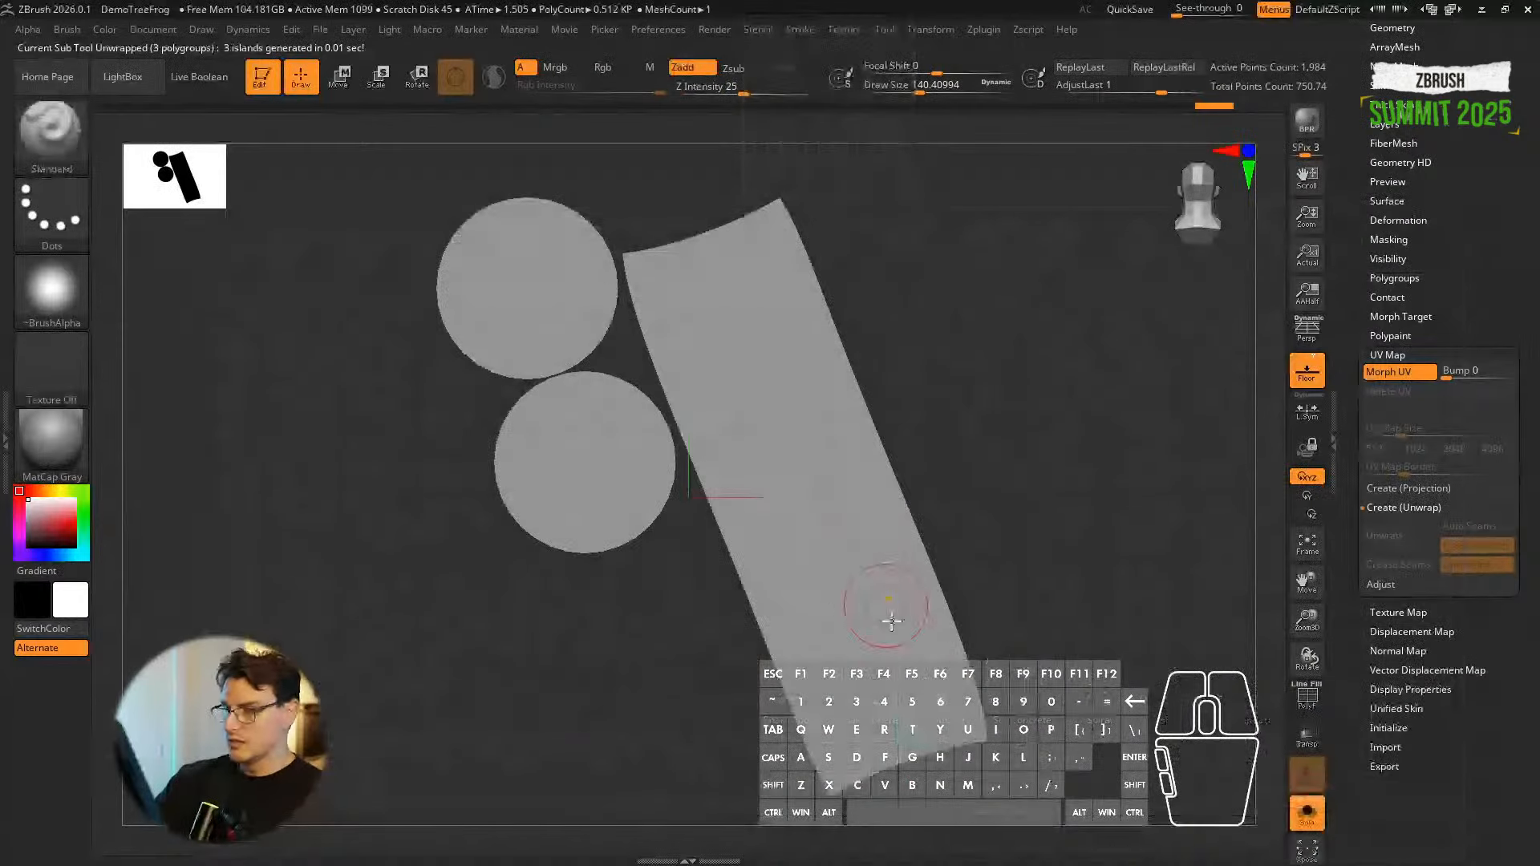
Step: Sculpt a straight stroke along the long UV strip and morph the mesh back to the 3D cylinder
drag(724, 283, 716, 270)
key(q)
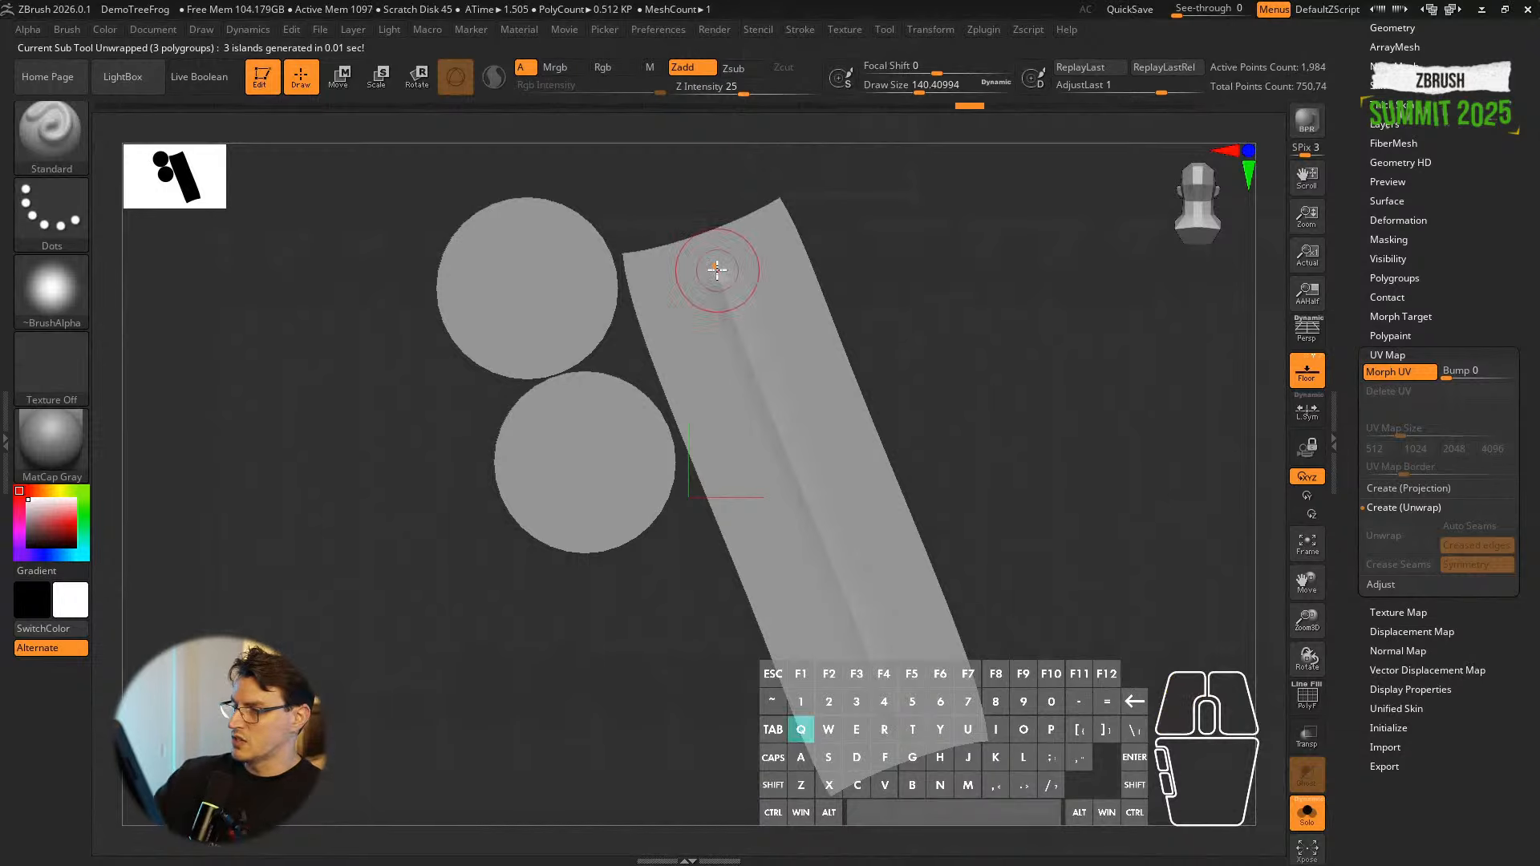
drag(984, 532, 914, 485)
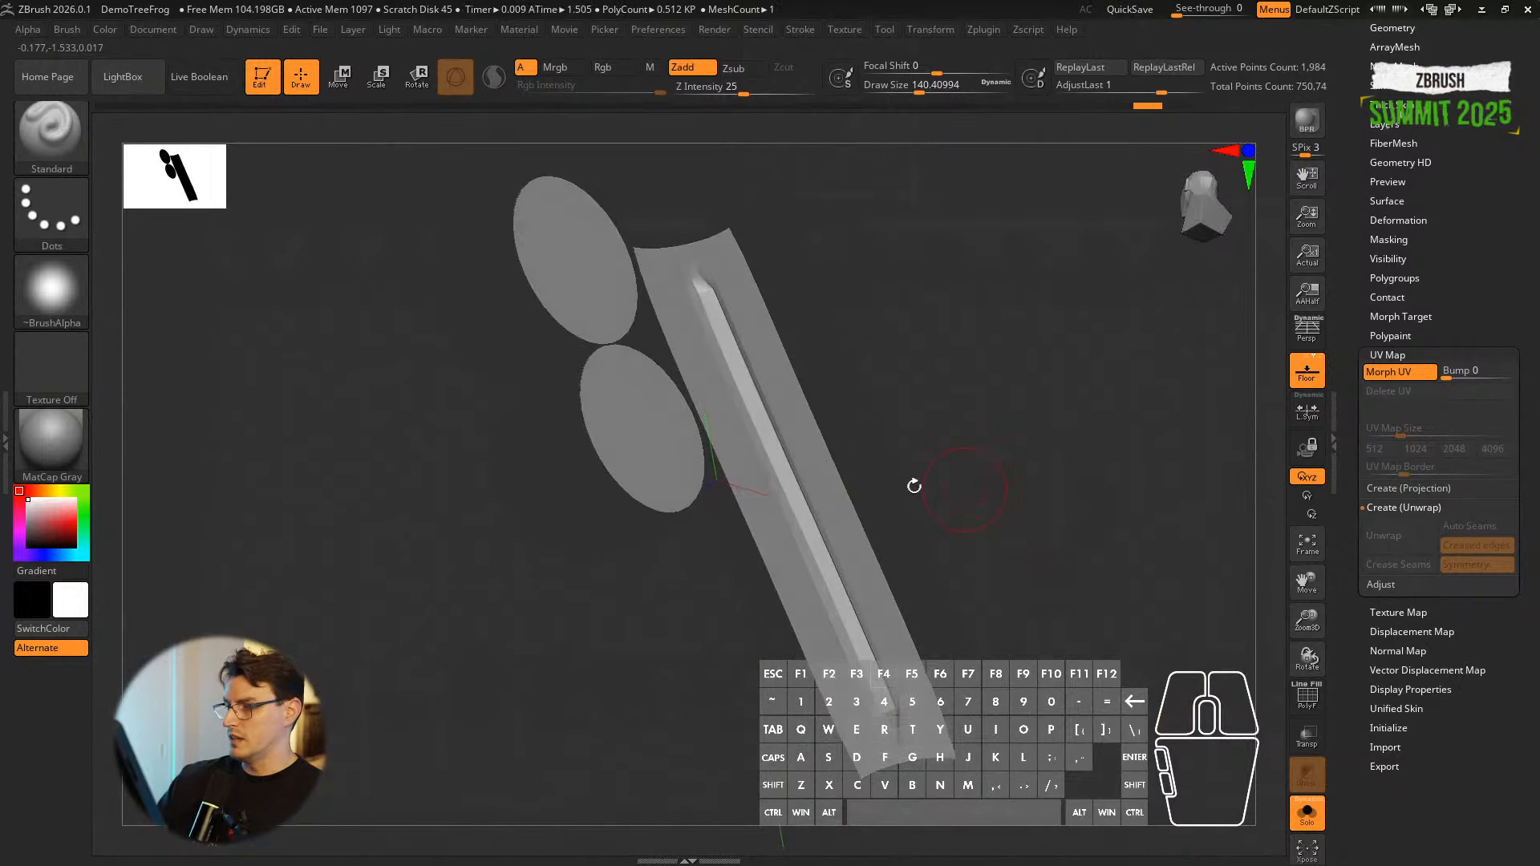
click(1399, 371)
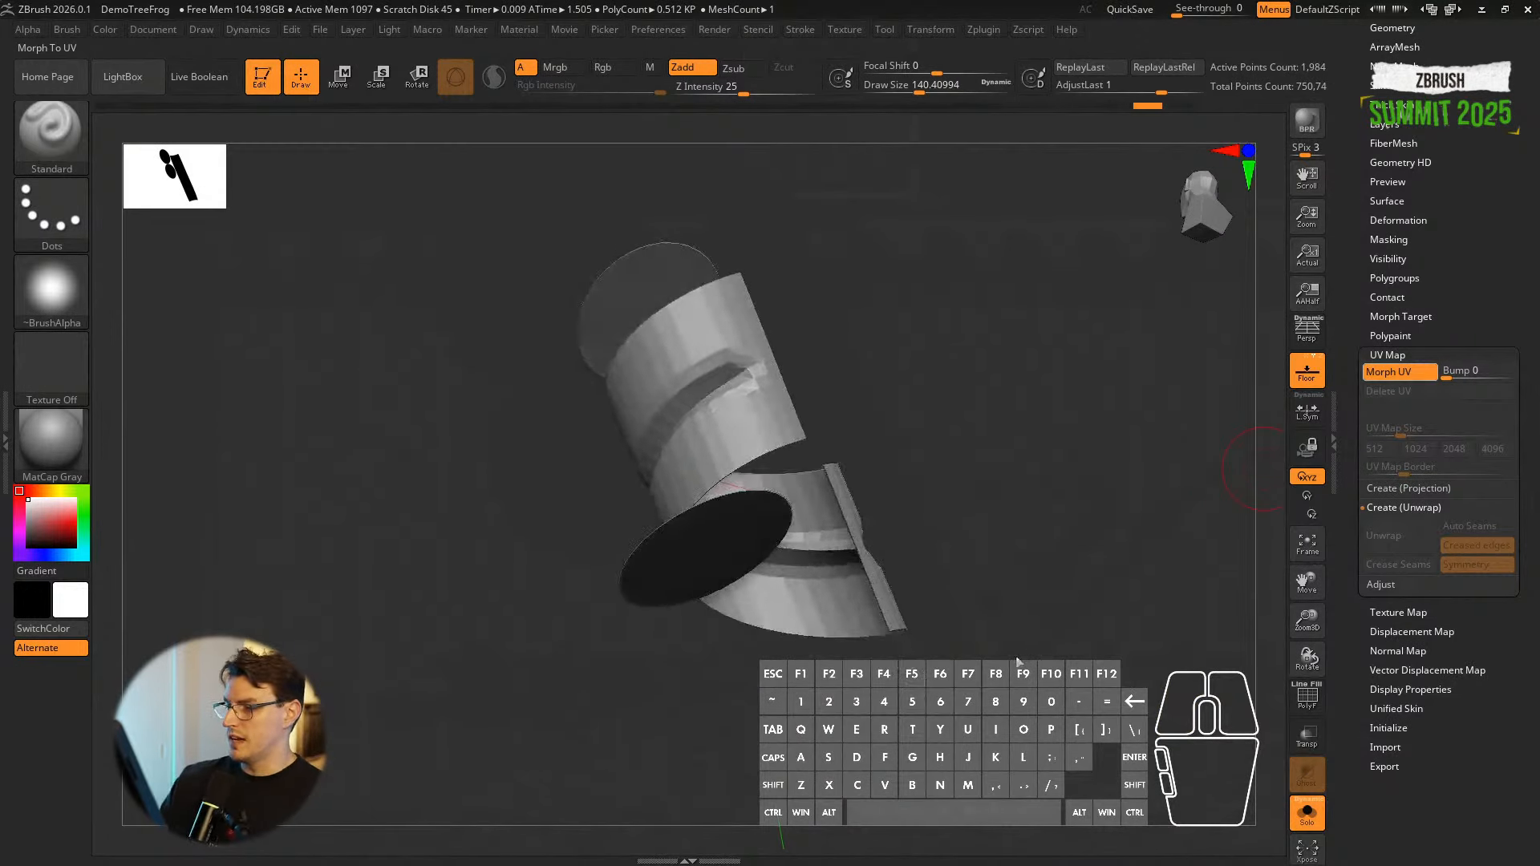
drag(973, 584, 1104, 502)
Step: Undo the morph and the stroke sculpted along the UV strip
key(ctrl+z)
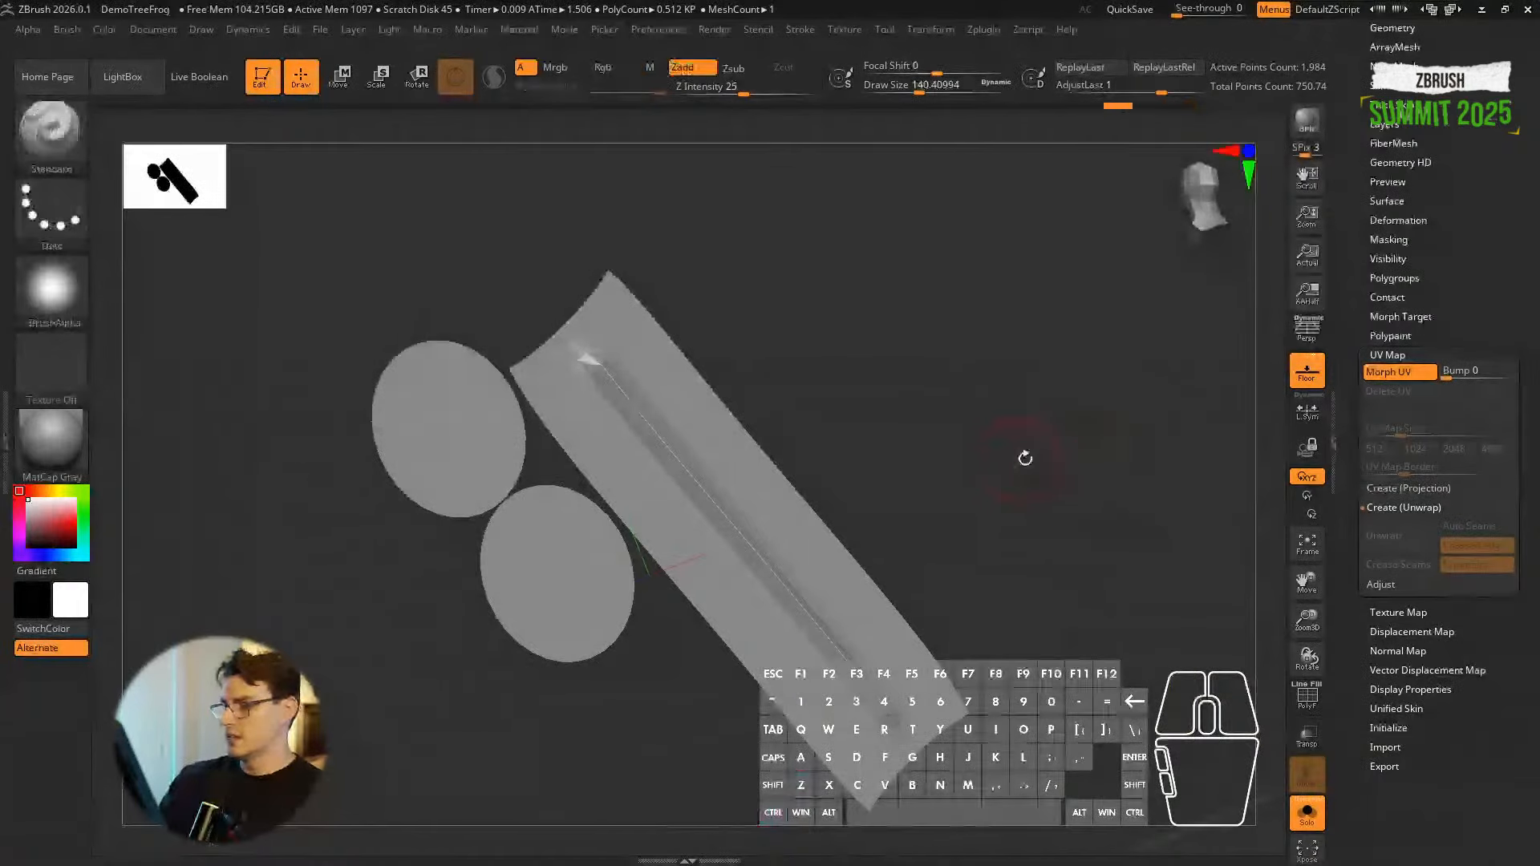
key(ctrl+z)
key(ctrl+z)
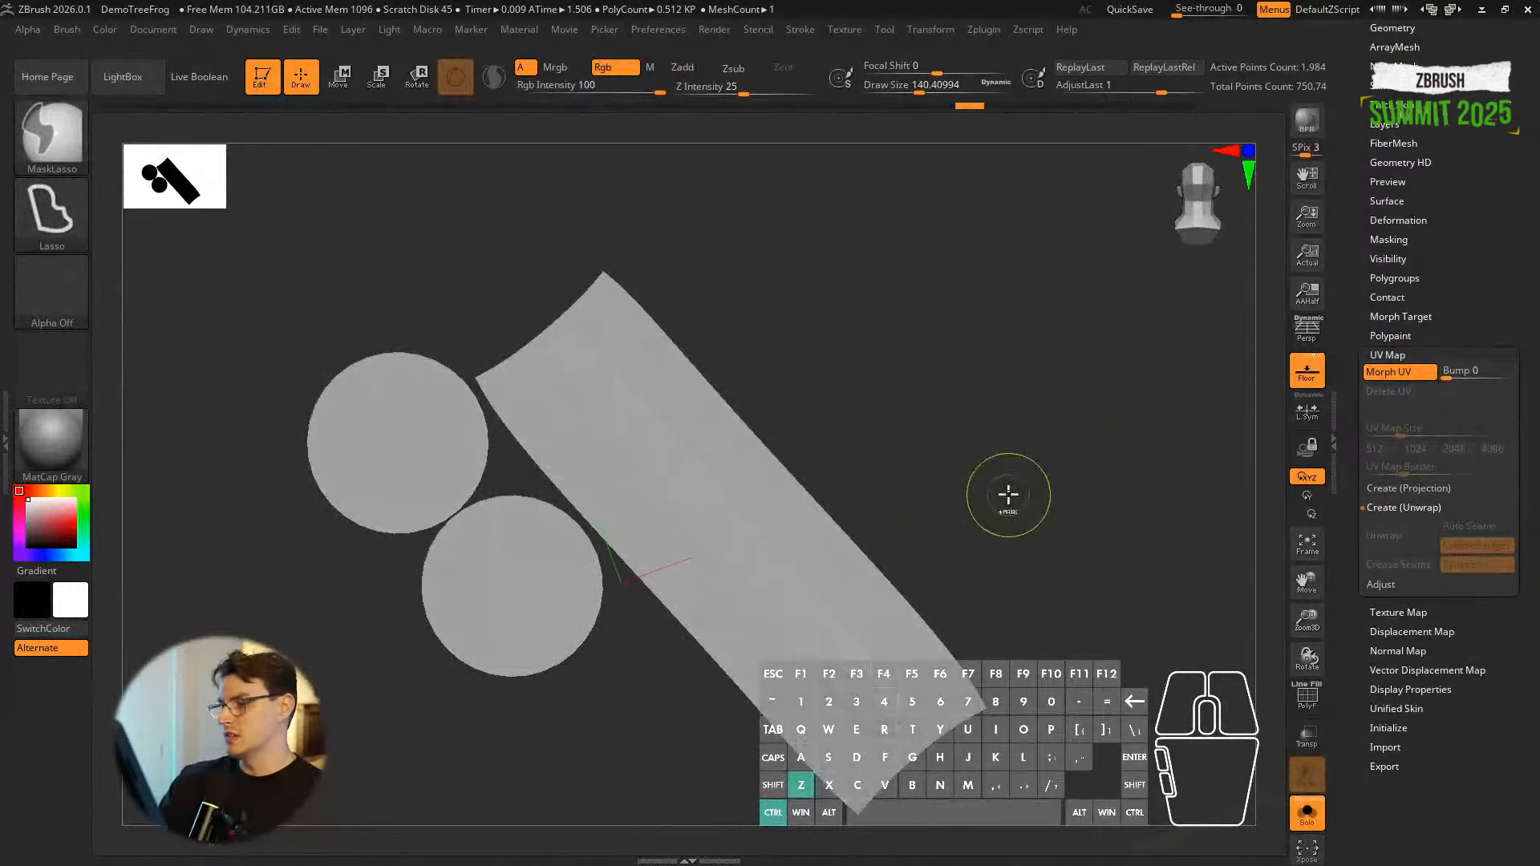
key(ctrl+shift+z)
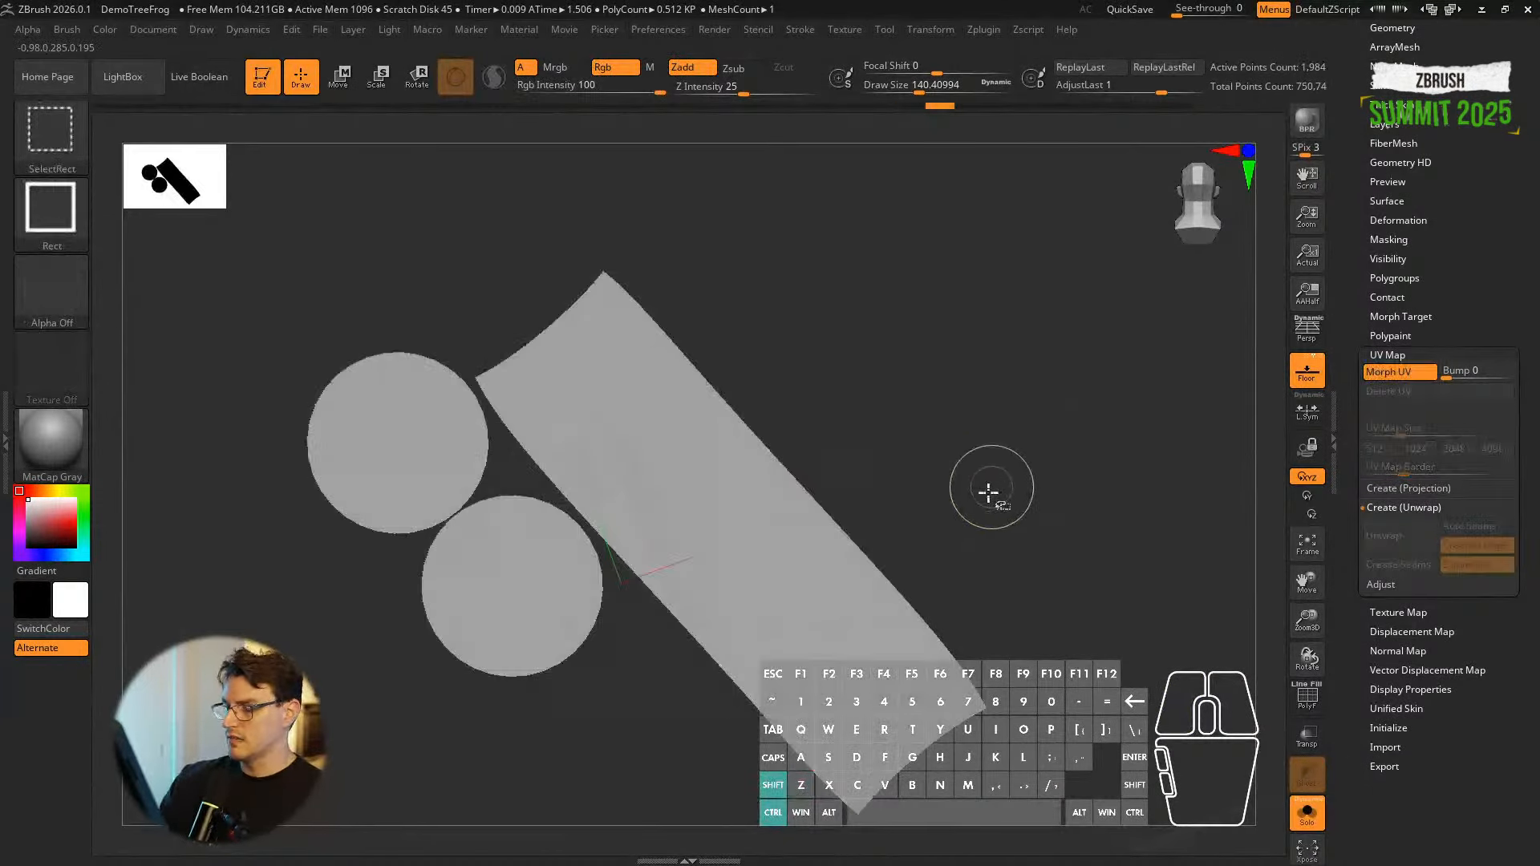
Step: Turn the flat UV layout to its opposite side and sculpt a raised stroke along the full length of the long strip
shift+drag(990, 492, 1003, 530)
drag(869, 347, 1017, 601)
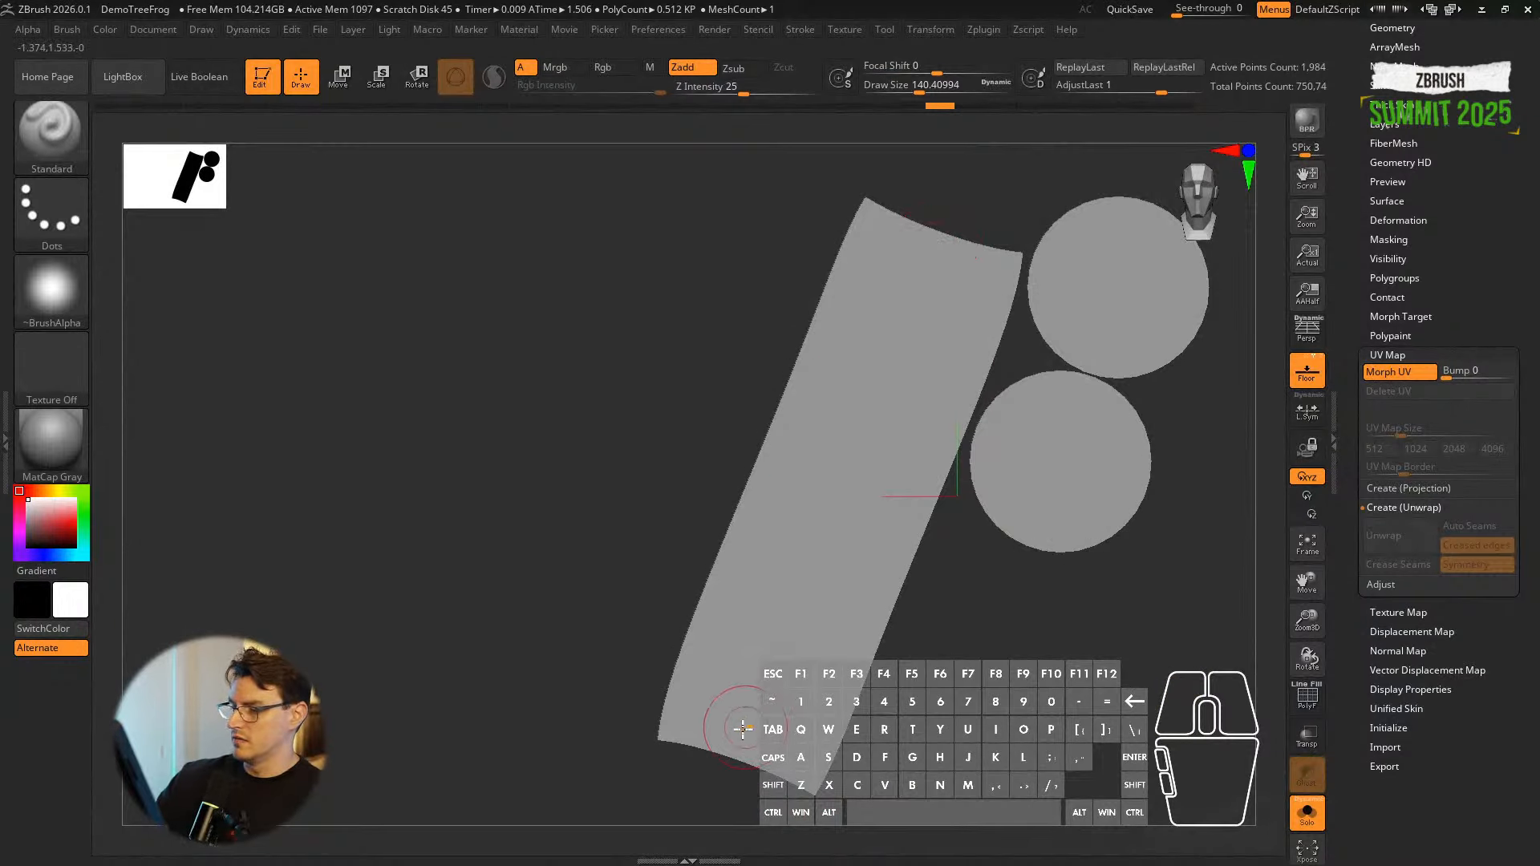
mouse_move(732, 756)
shift+mouse_down()
mouse_move(814, 515)
mouse_move(968, 164)
shift+mouse_up()
drag(733, 722, 694, 840)
mouse_move(728, 773)
mouse_down()
mouse_move(866, 368)
mouse_move(958, 190)
mouse_up()
drag(942, 228, 882, 391)
Step: Morph the sculpted UV layout back to the 3D cylinder, and compare the raised band with the flat layout once more
click(1387, 373)
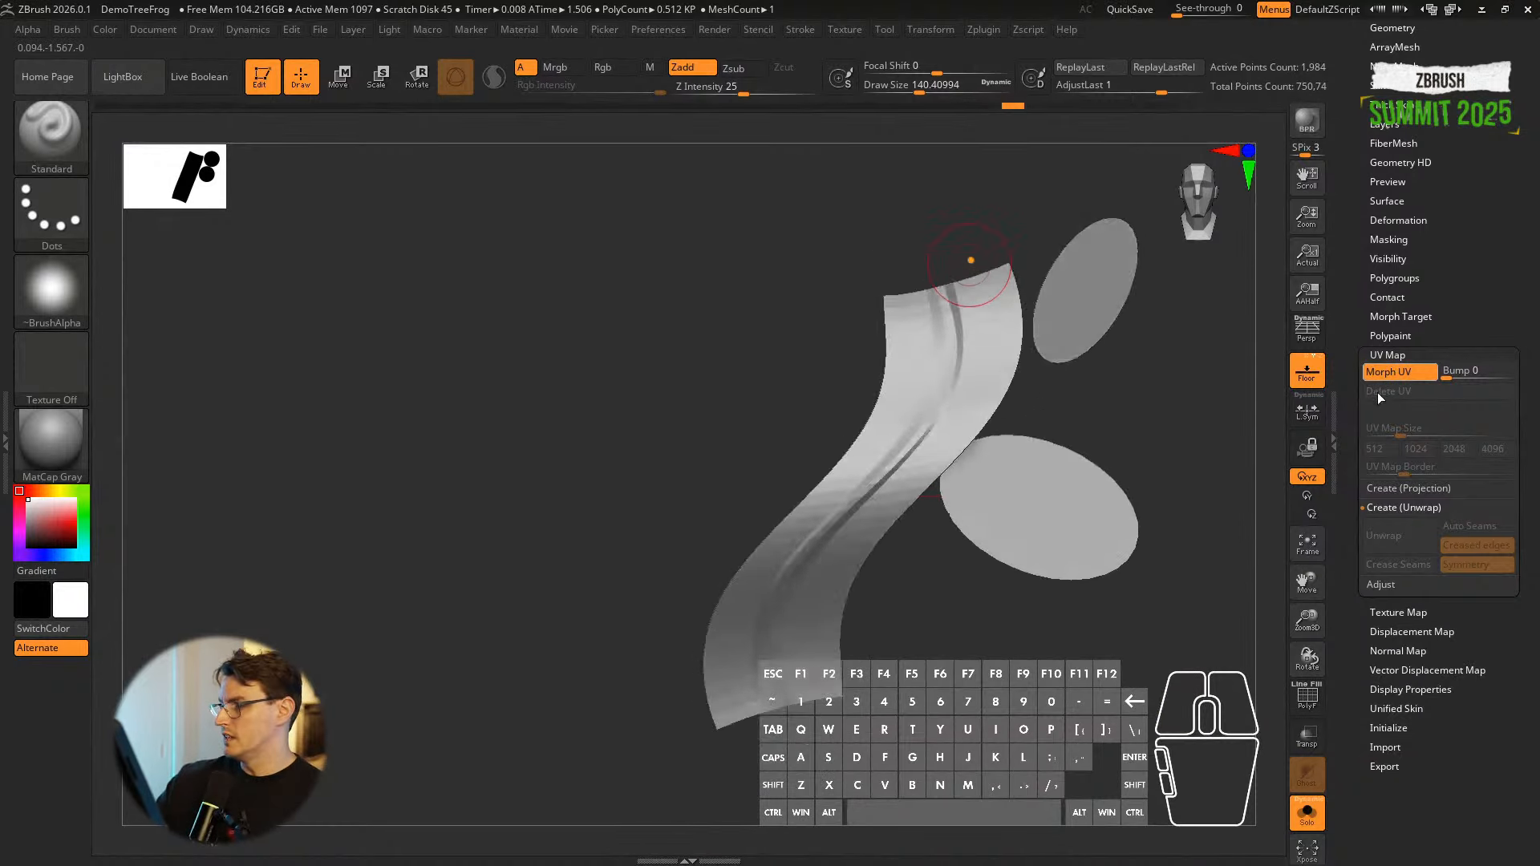
alt+drag(1145, 644, 997, 643)
drag(1067, 666, 898, 741)
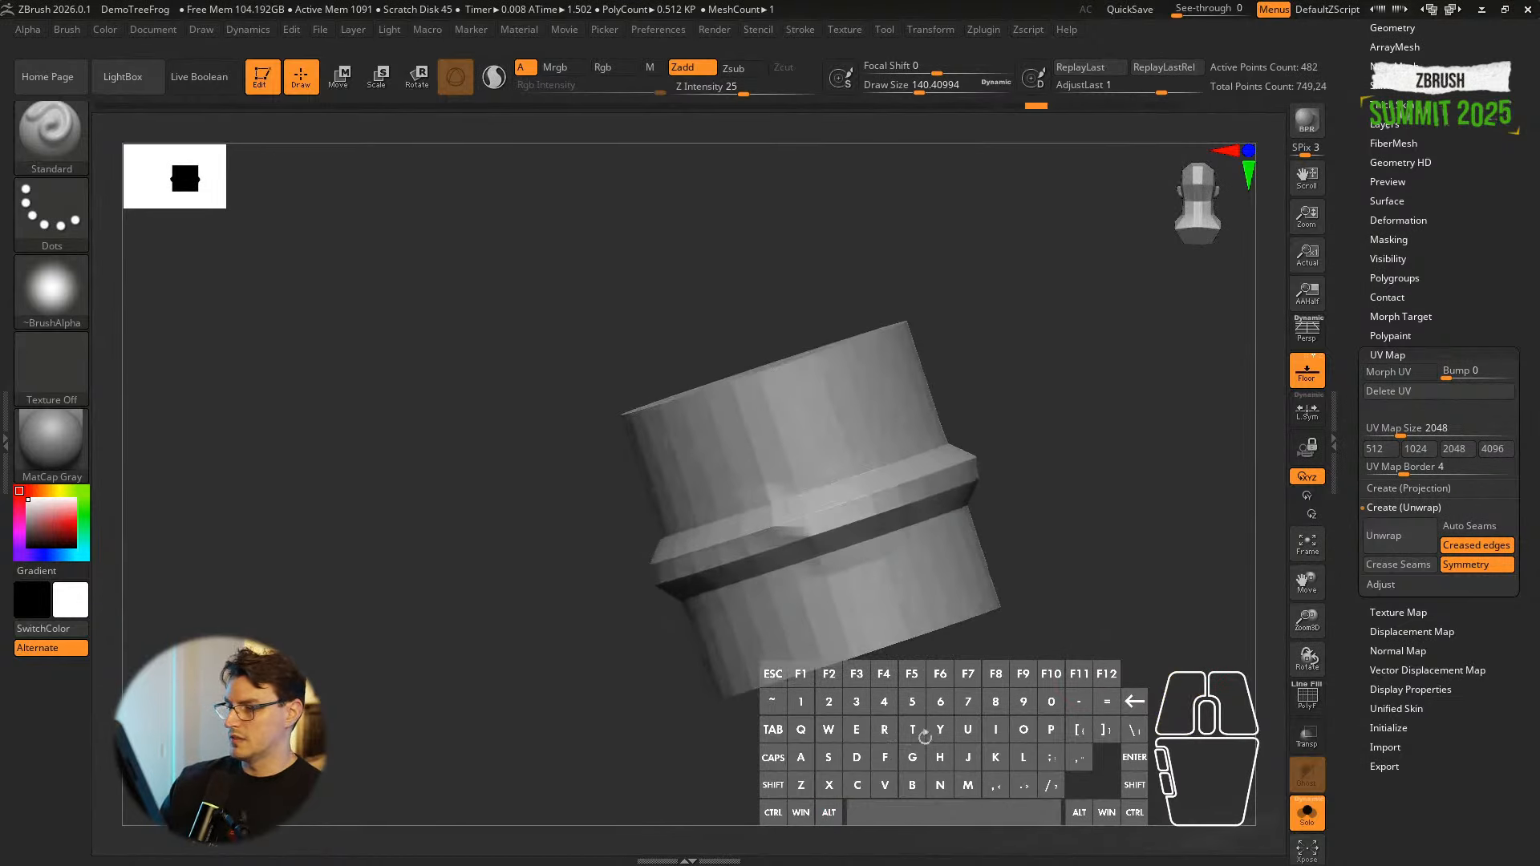
click(1390, 375)
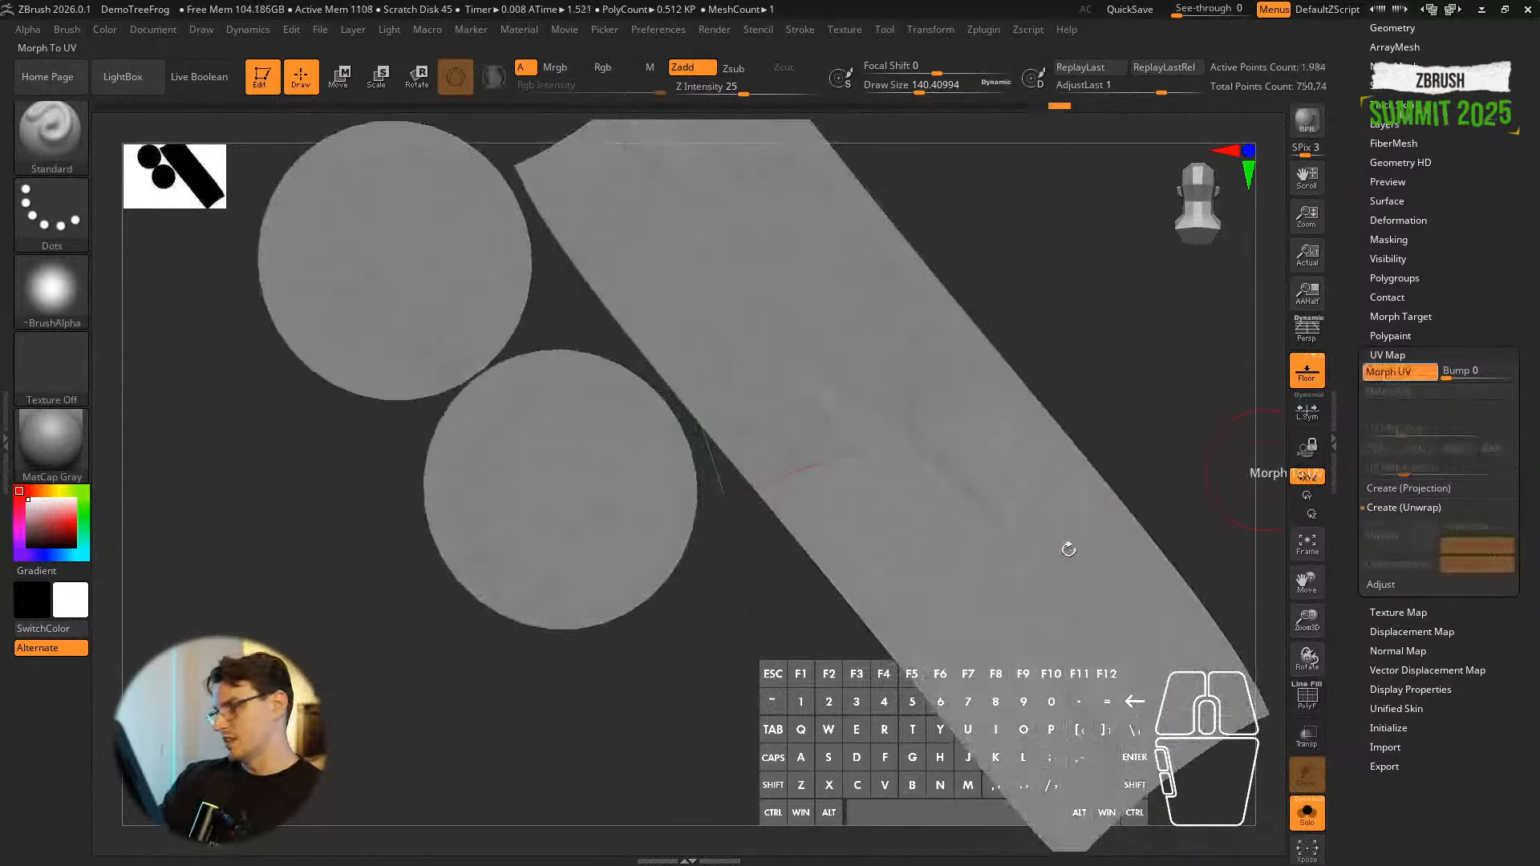
click(1400, 373)
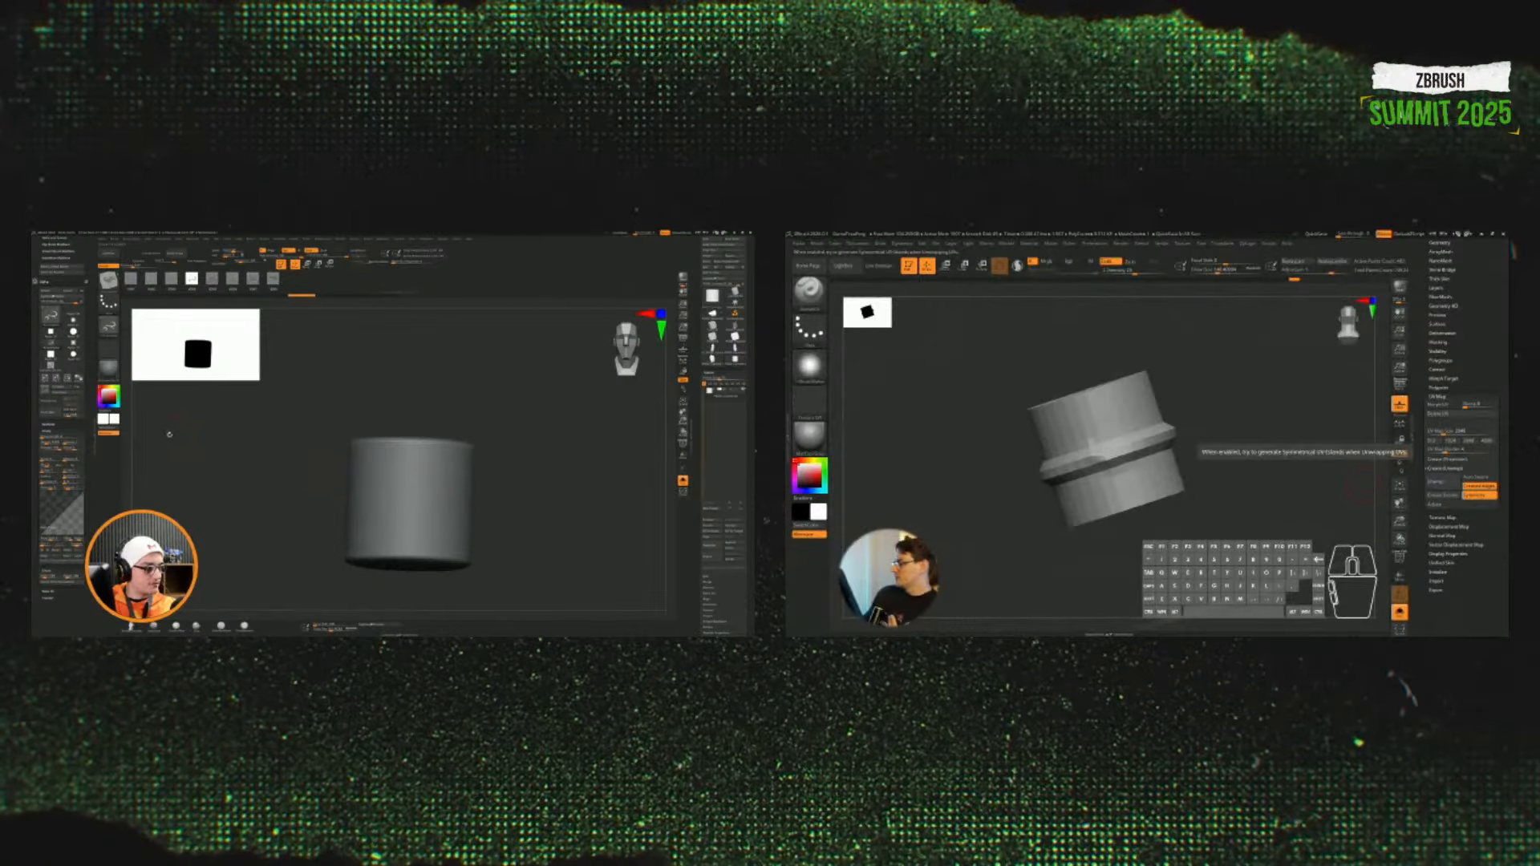
shift+drag(628, 443, 515, 467)
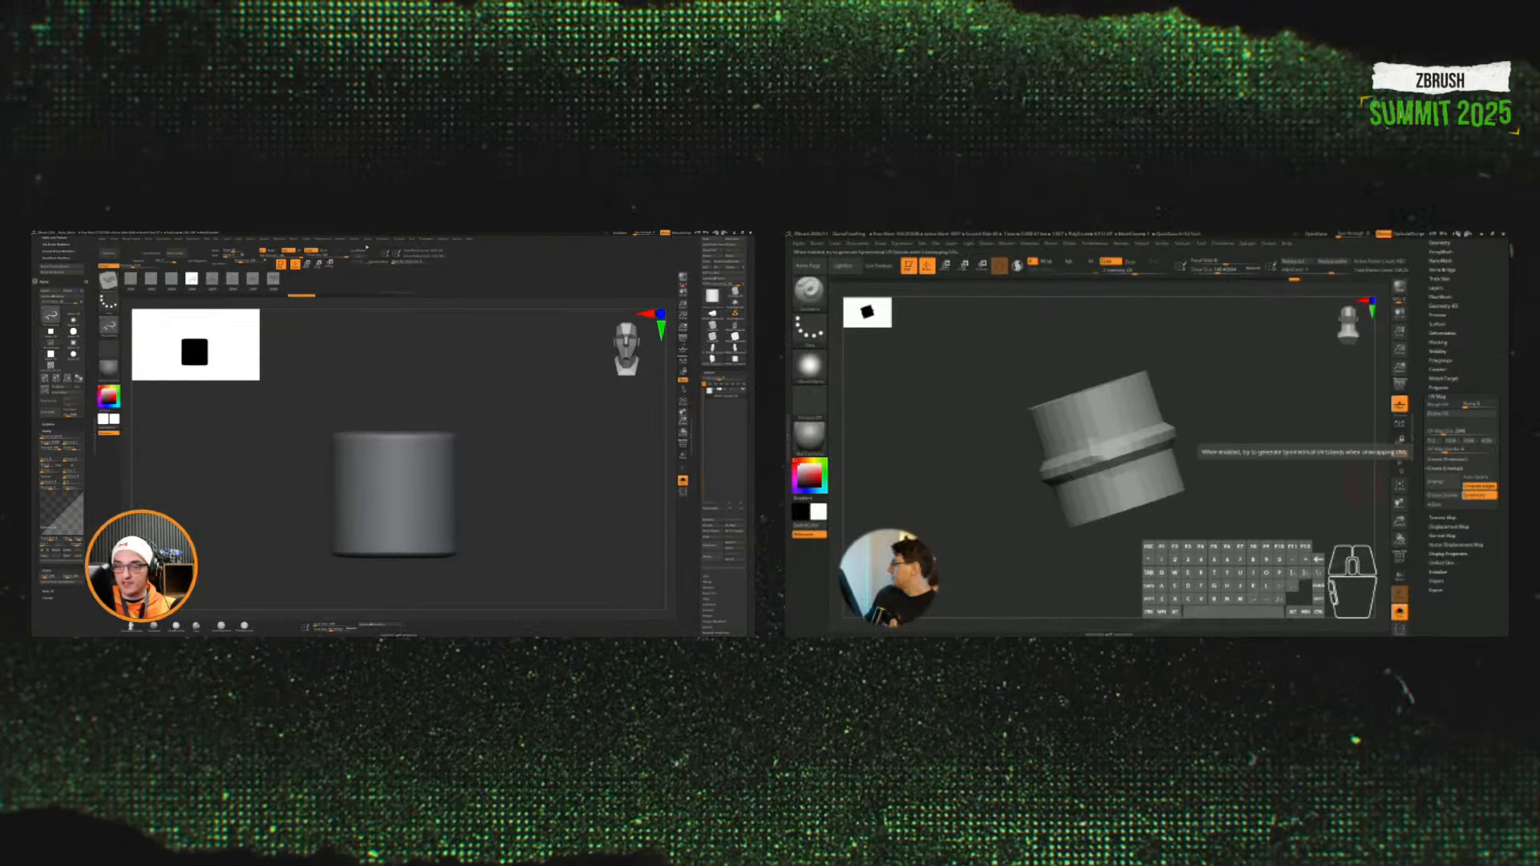
drag(1251, 475, 1234, 503)
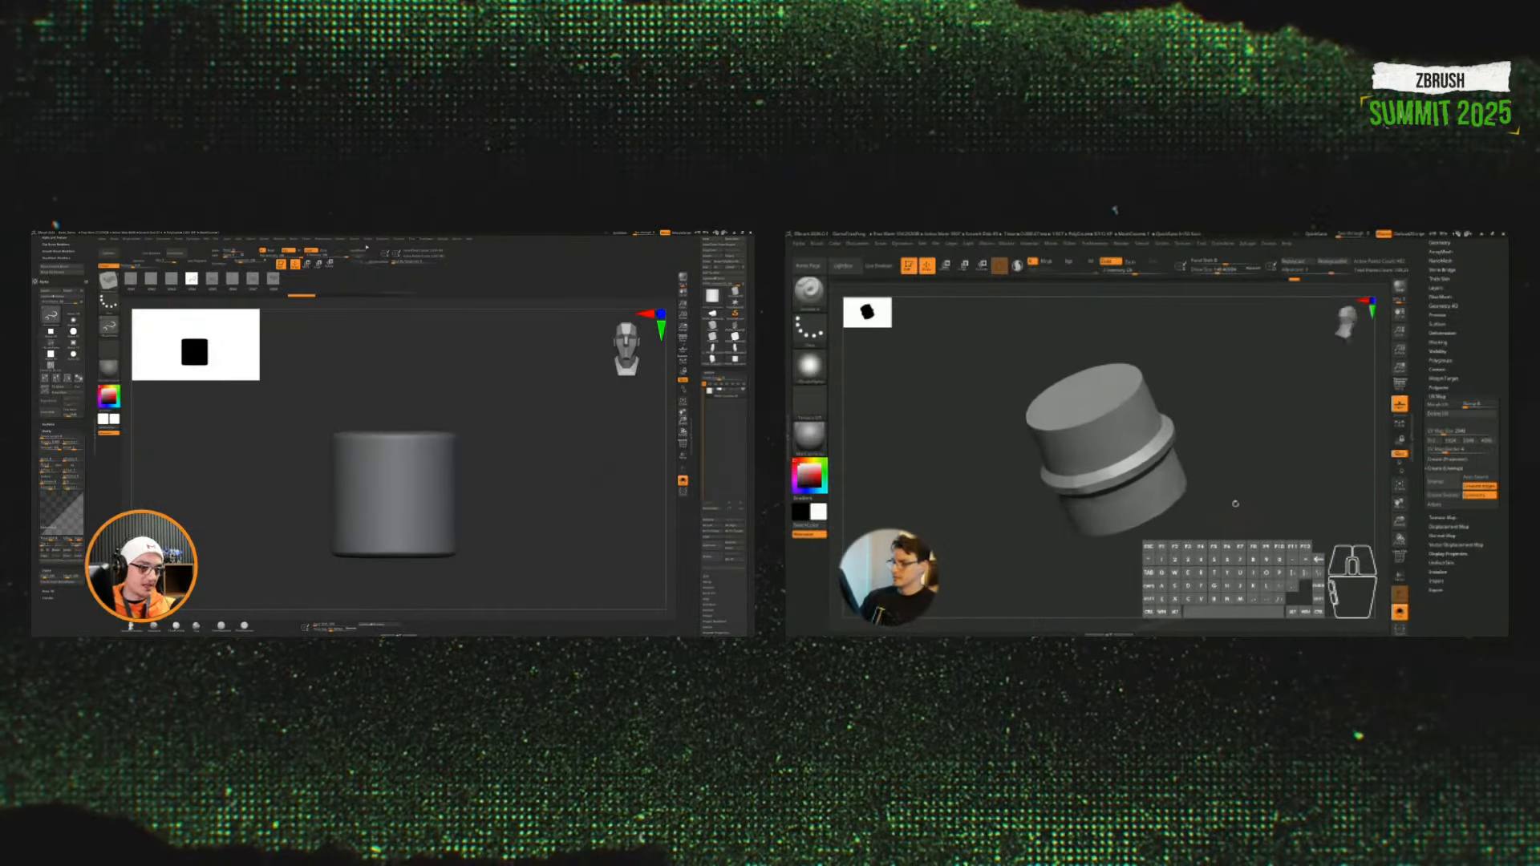
drag(1421, 433, 1421, 549)
click(1448, 318)
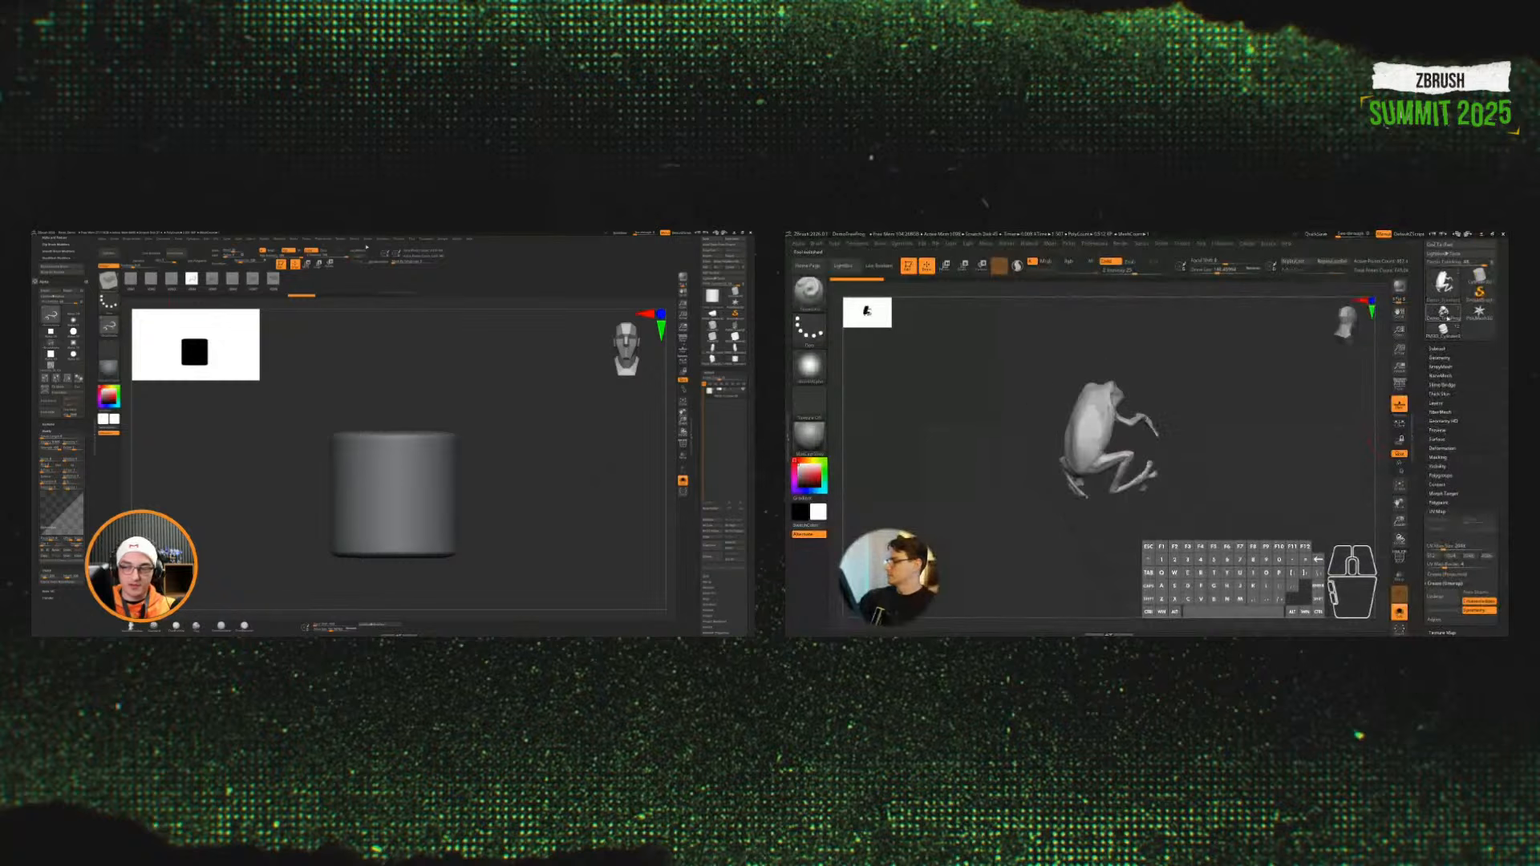
click(1443, 329)
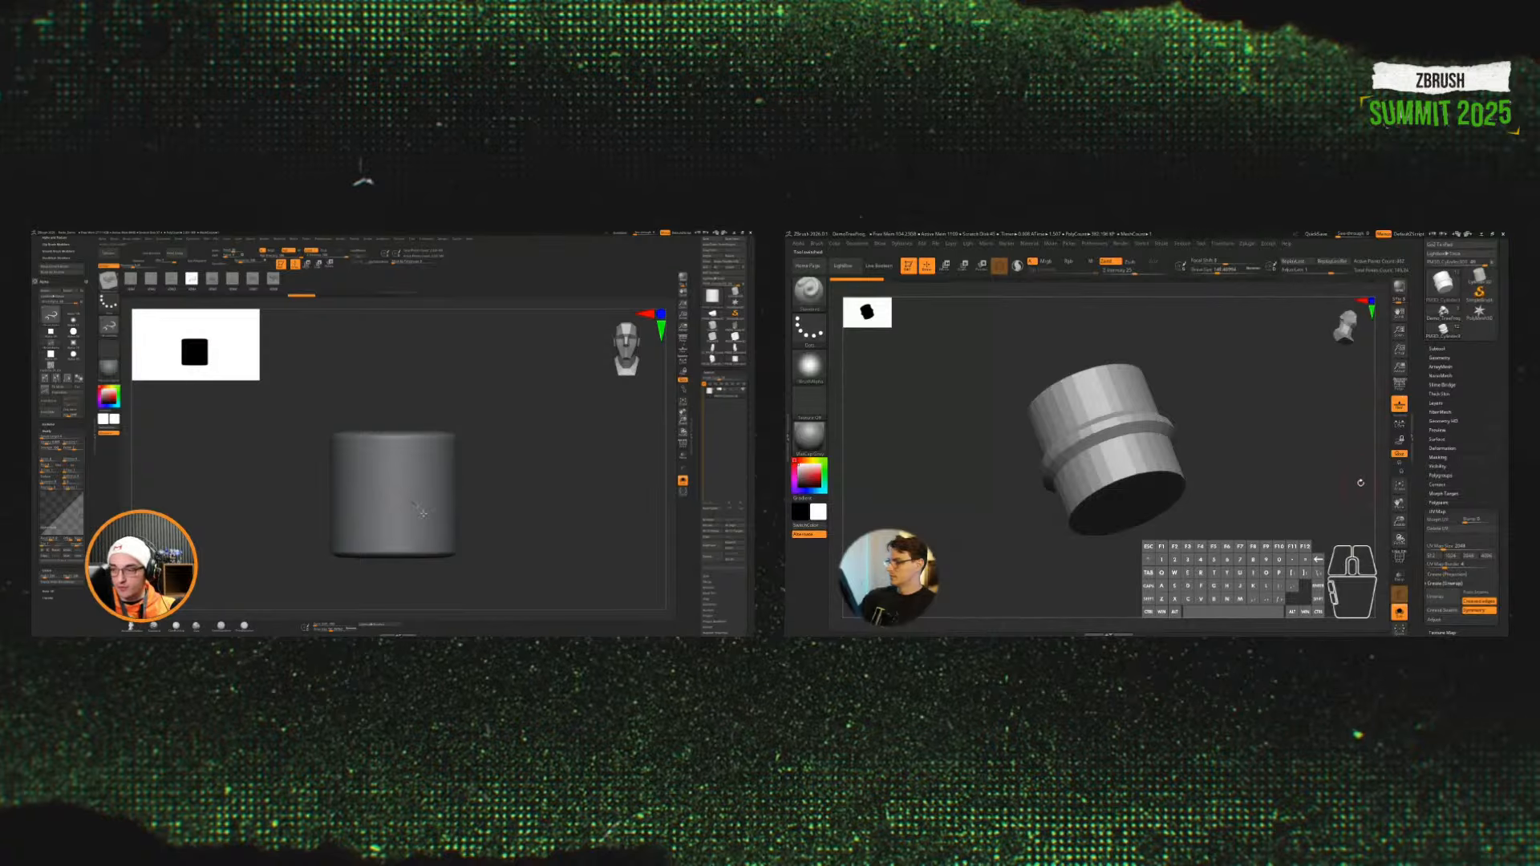
Step: Turn off Solo to show the whole frog character, delete the cylinder subtool, and view the frog from the front
click(1399, 612)
click(371, 241)
click(1440, 349)
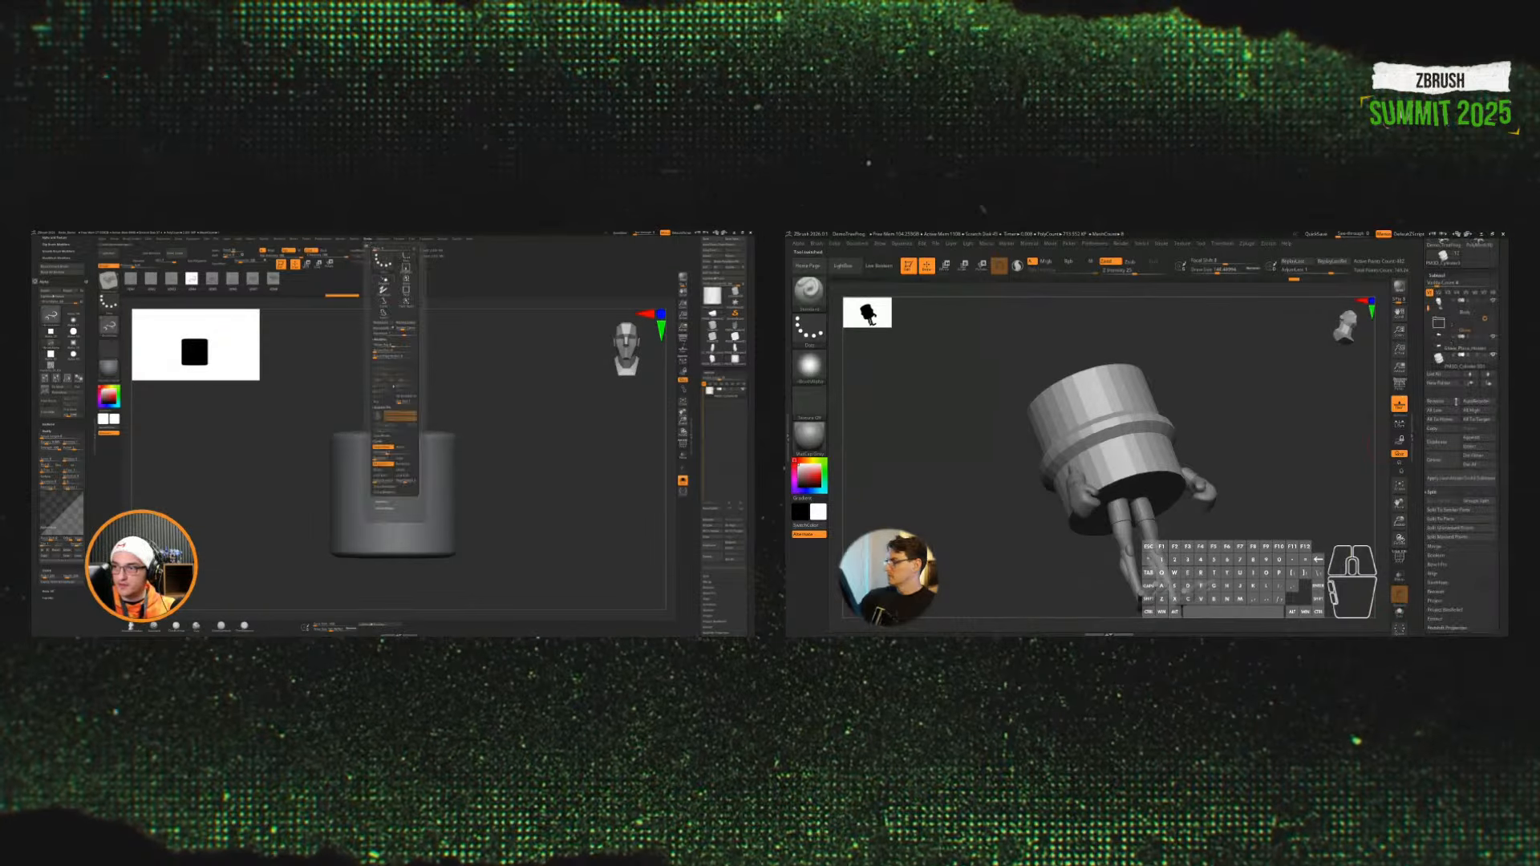
click(1444, 462)
click(1332, 479)
drag(482, 485, 481, 502)
shift+drag(1299, 502, 1315, 446)
Step: Turn on symmetry for the plain cylinder, and shift the selected subtool in the frog's subtool list
drag(696, 471, 729, 426)
mouse_move(1429, 311)
mouse_down()
mouse_move(1433, 328)
mouse_move(1432, 300)
mouse_up()
click(721, 481)
click(712, 486)
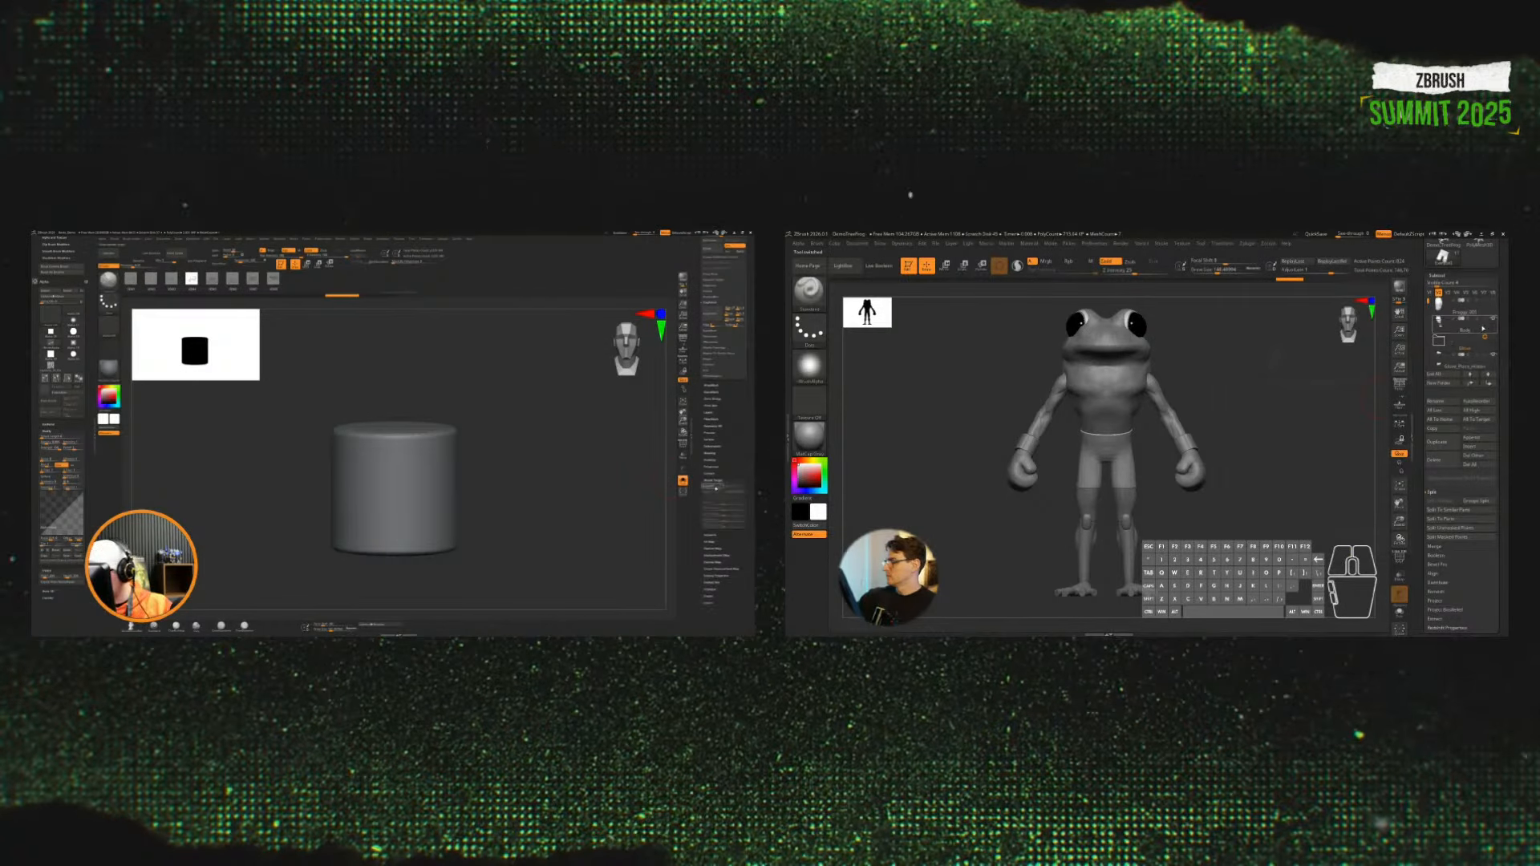
click(323, 238)
click(1461, 361)
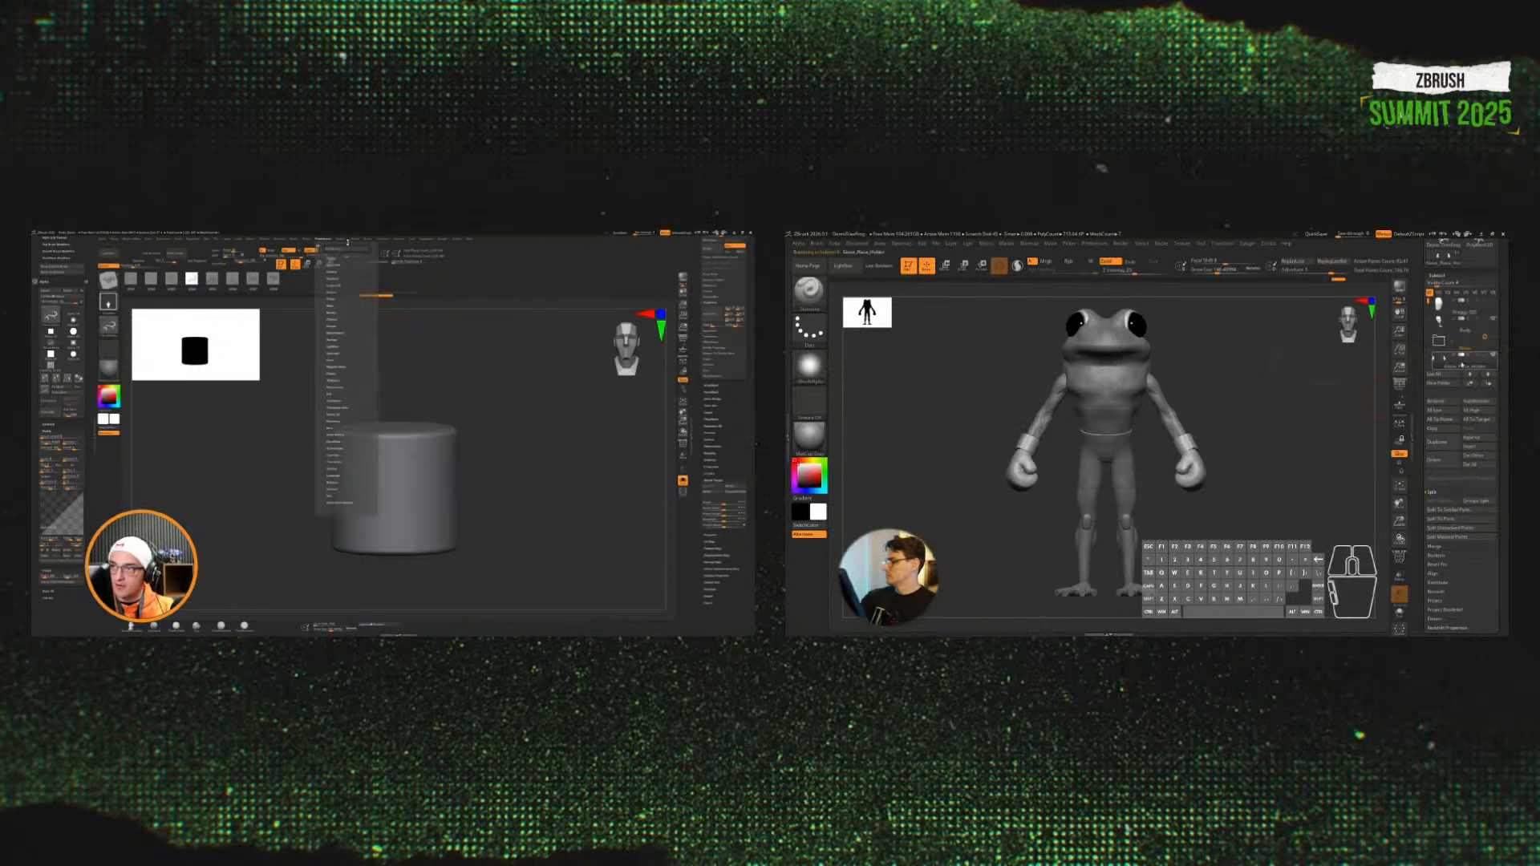
mouse_move(430, 241)
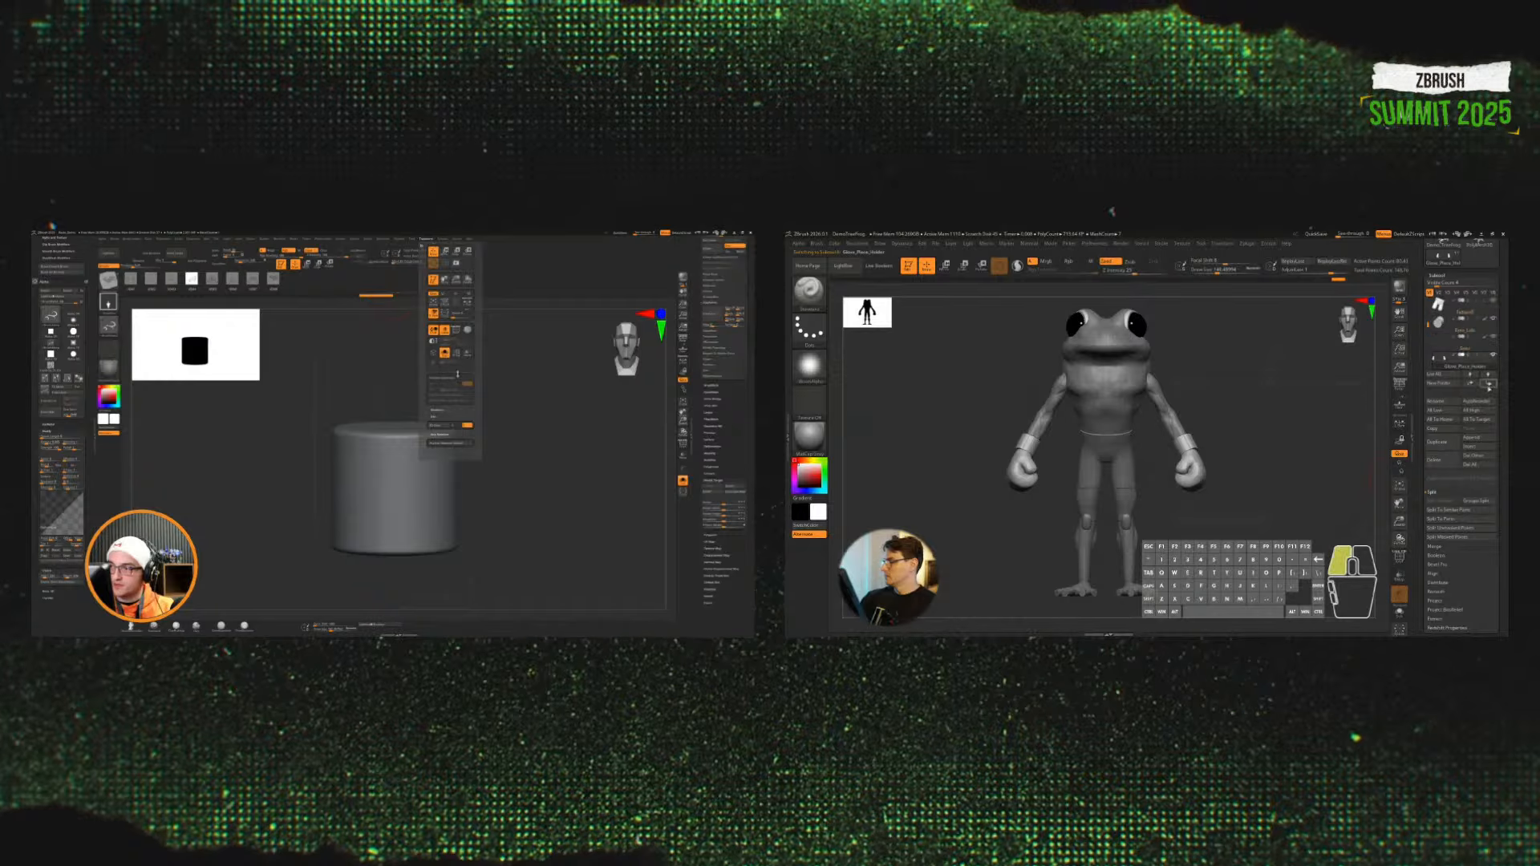
click(1442, 343)
click(434, 389)
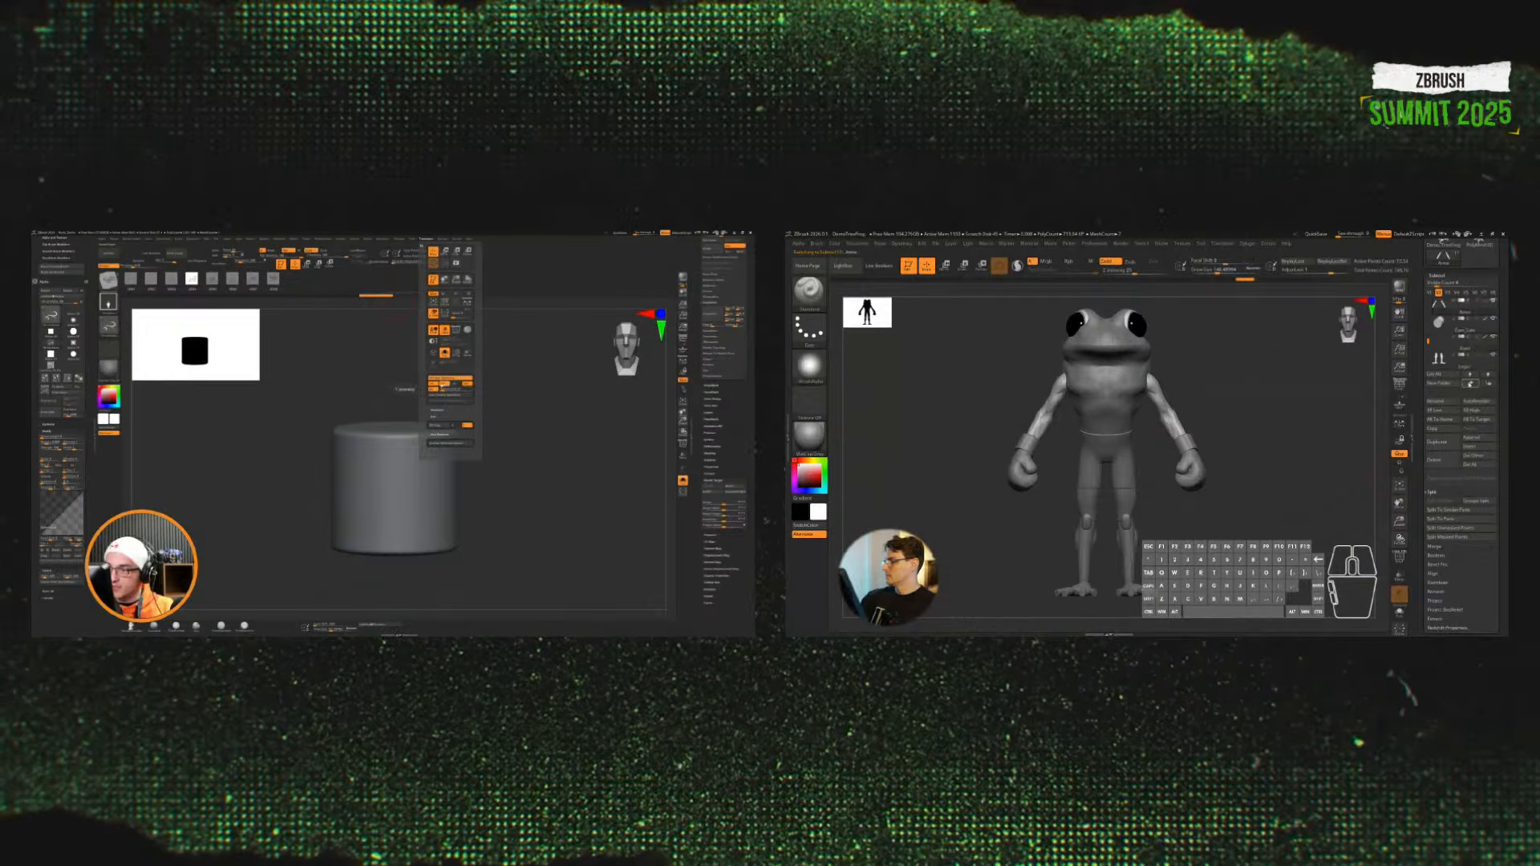
Step: Add a scroll ornament band around the plain cylinder, and reorder the frog's body-part subtools in the list
click(1470, 385)
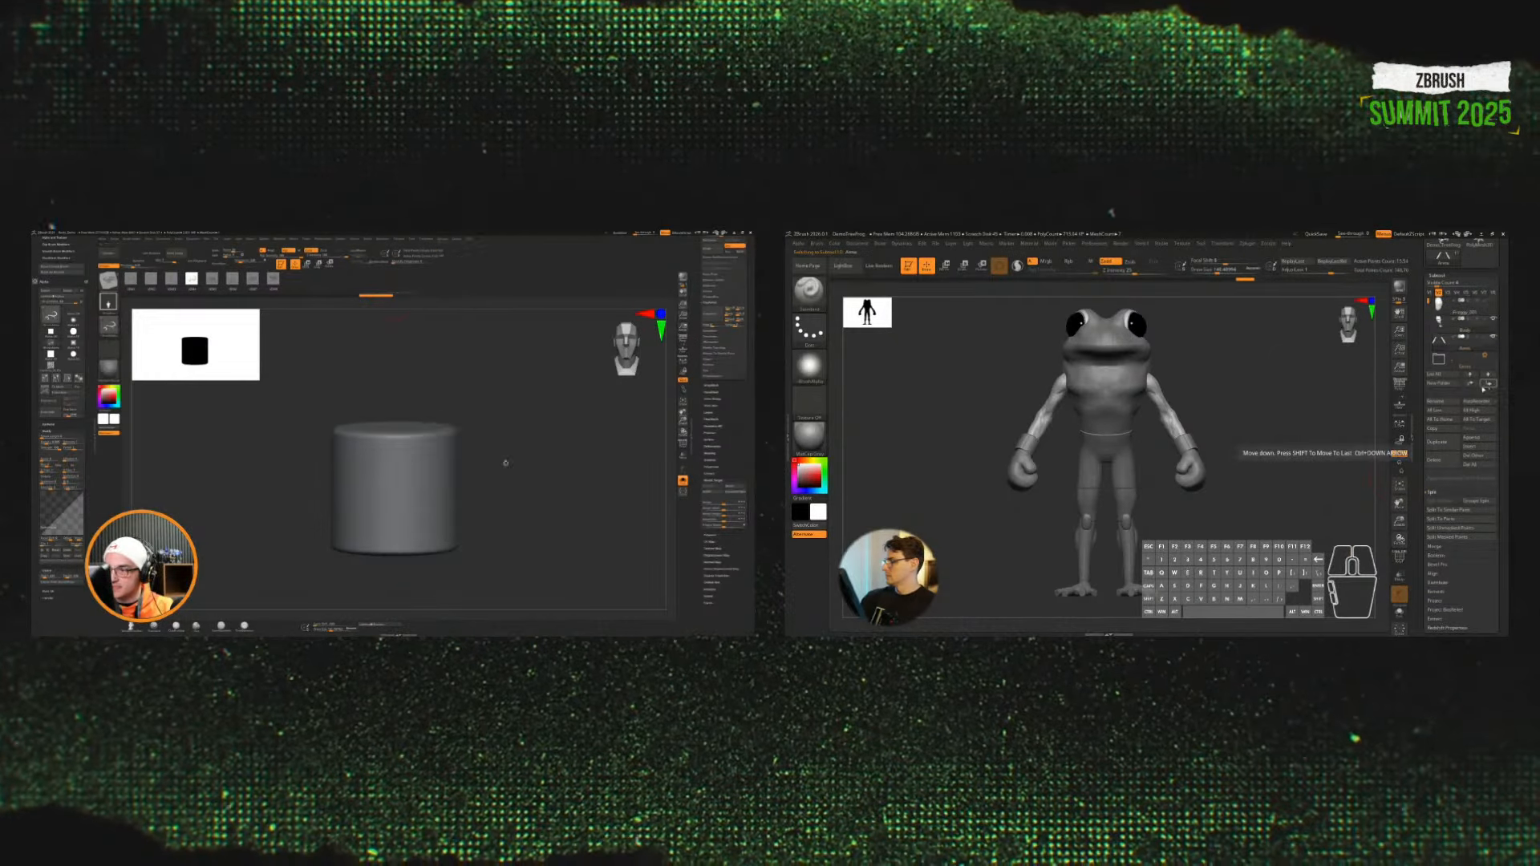
mouse_move(505, 464)
mouse_down()
mouse_move(493, 482)
mouse_move(469, 429)
mouse_up()
click(1451, 335)
click(1451, 365)
click(1468, 384)
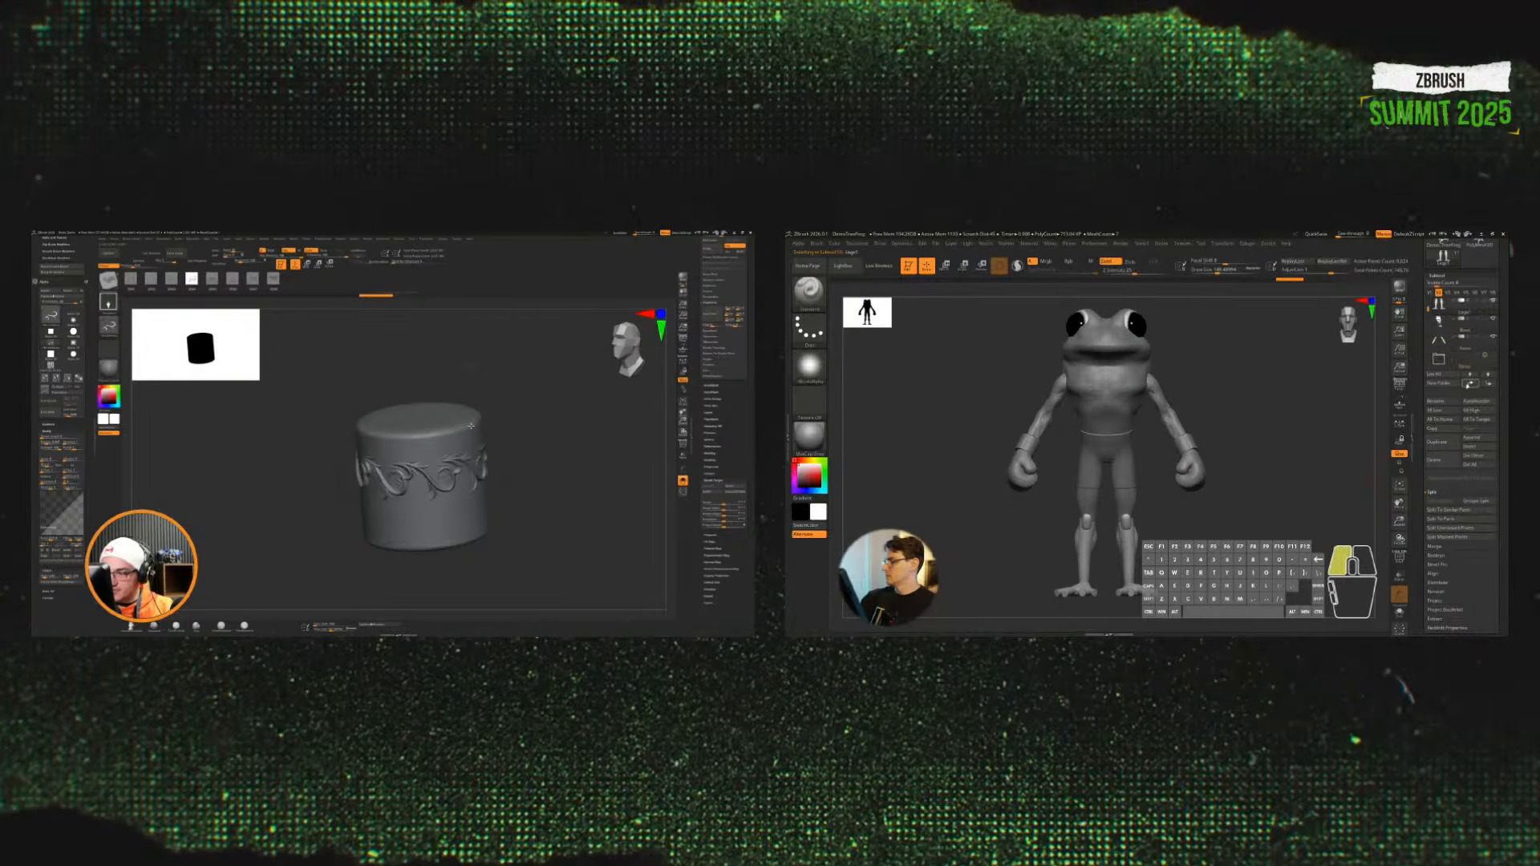
click(1488, 384)
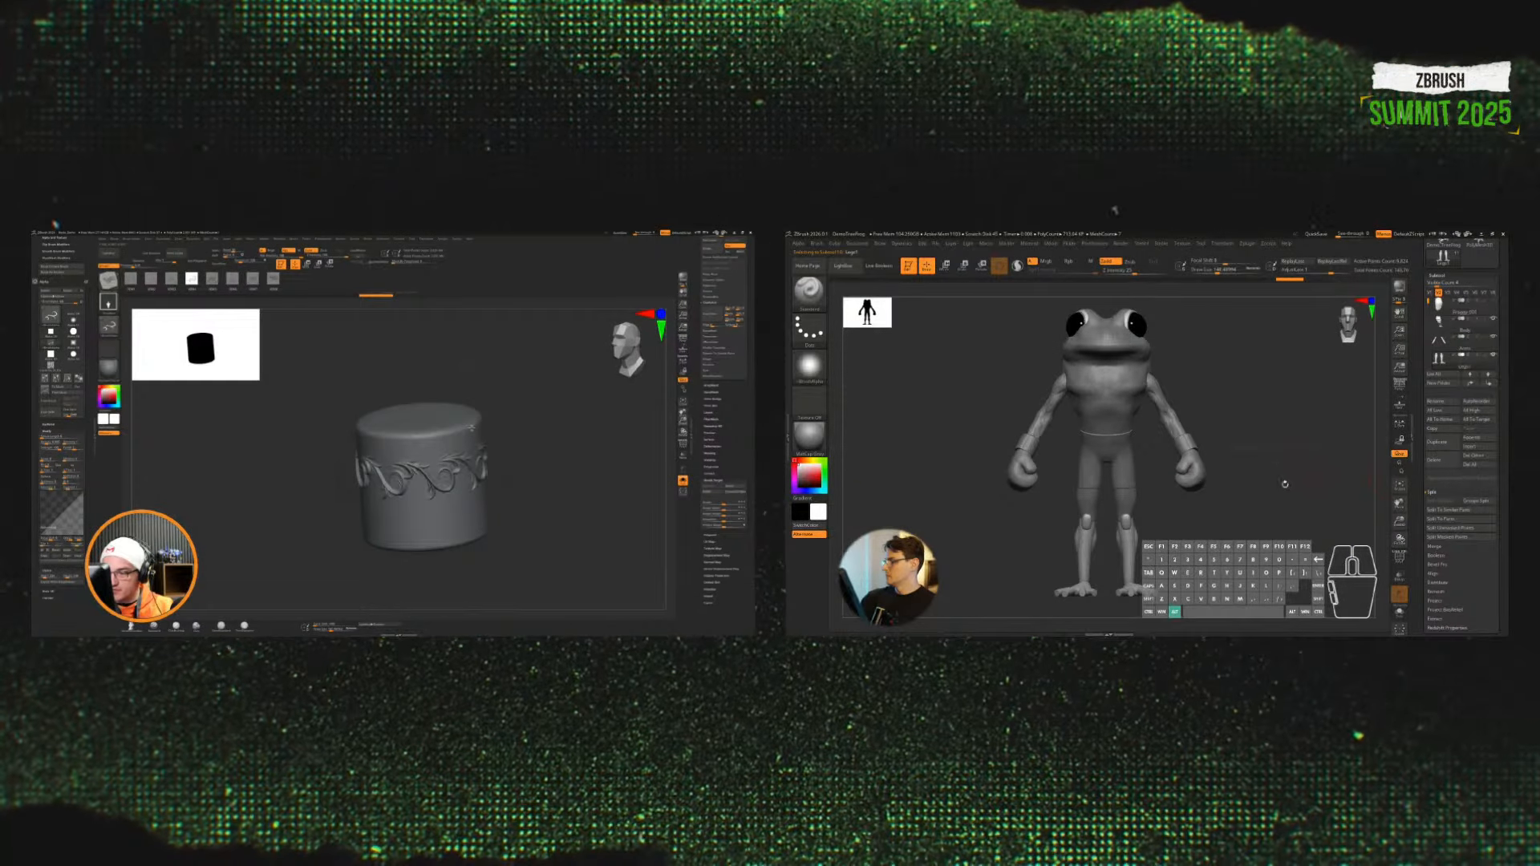
Step: Compare the cylinder with and without its ornament band, and examine the frog's legs with the polyframe toggled
mouse_move(1285, 481)
alt+mouse_down()
mouse_move(1279, 521)
mouse_move(1324, 522)
mouse_move(1306, 365)
mouse_move(1280, 486)
alt+mouse_up()
key(s)
key(ctrl+z)
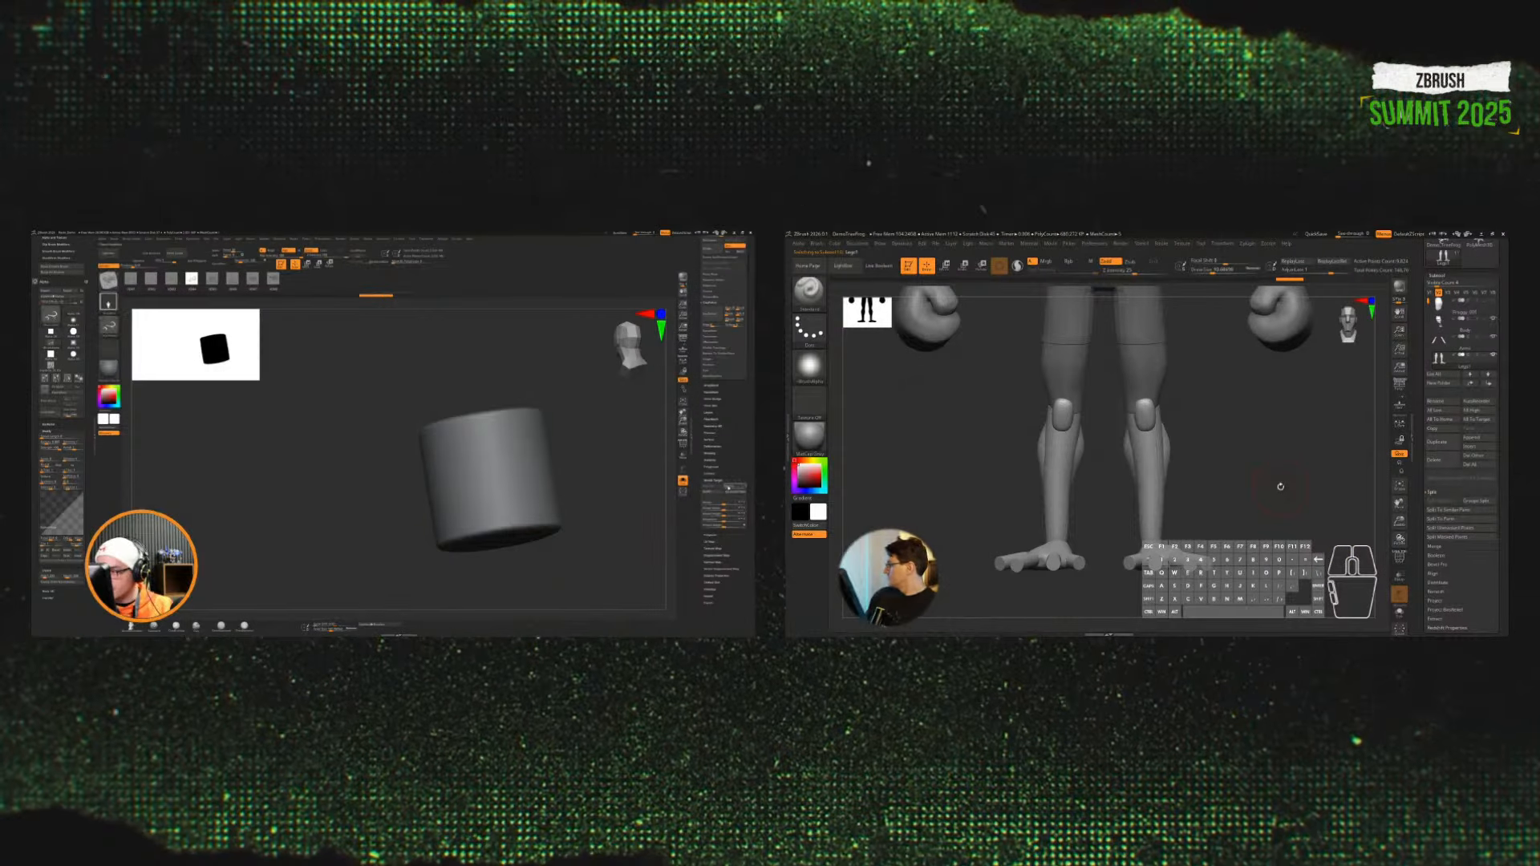
click(708, 491)
mouse_move(1280, 486)
mouse_down()
mouse_move(1256, 483)
mouse_move(1275, 464)
mouse_move(1266, 508)
mouse_move(1323, 513)
mouse_move(1322, 527)
mouse_up()
key(shift+f)
key(shift+f)
key(shift+f)
key(shift+f)
Step: Return to the frog's subtool list from the Geometry settings and move a body-part subtool down the list
click(1440, 275)
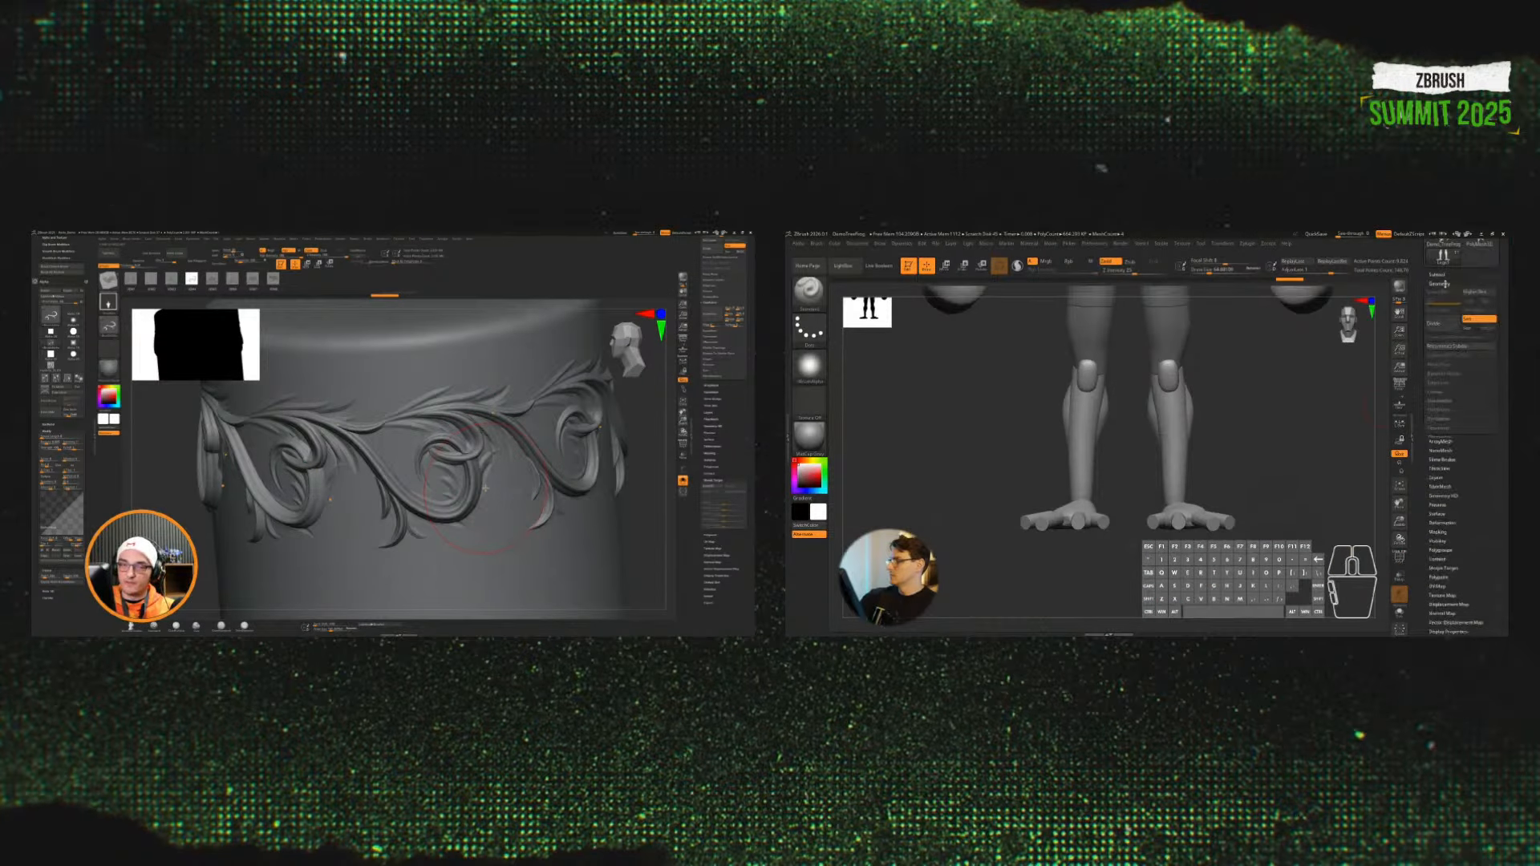
alt+drag(1346, 440, 1347, 465)
click(1437, 275)
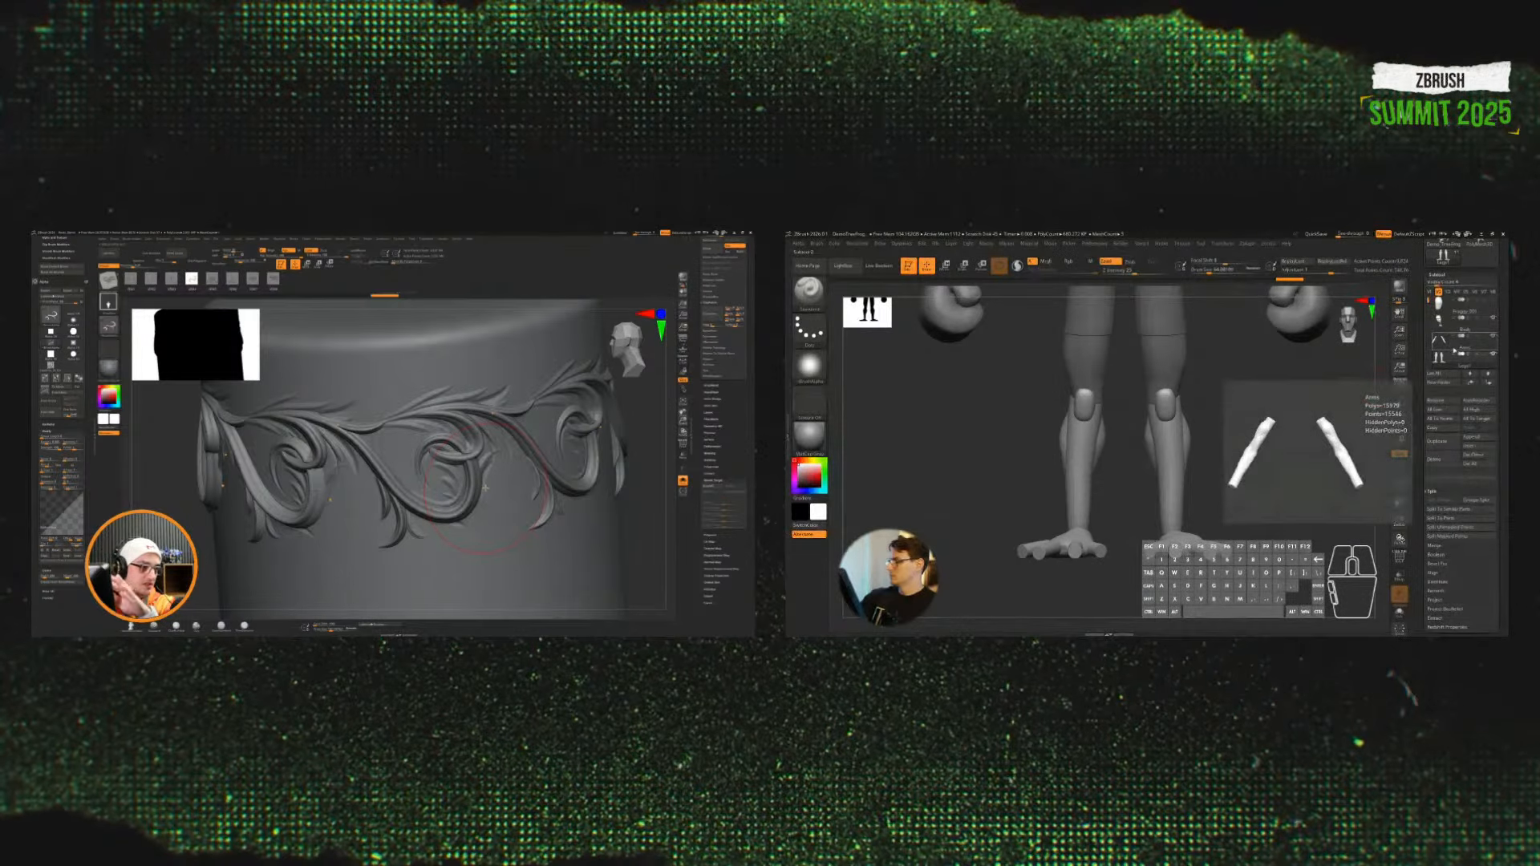
click(1452, 322)
key(ctrl+z)
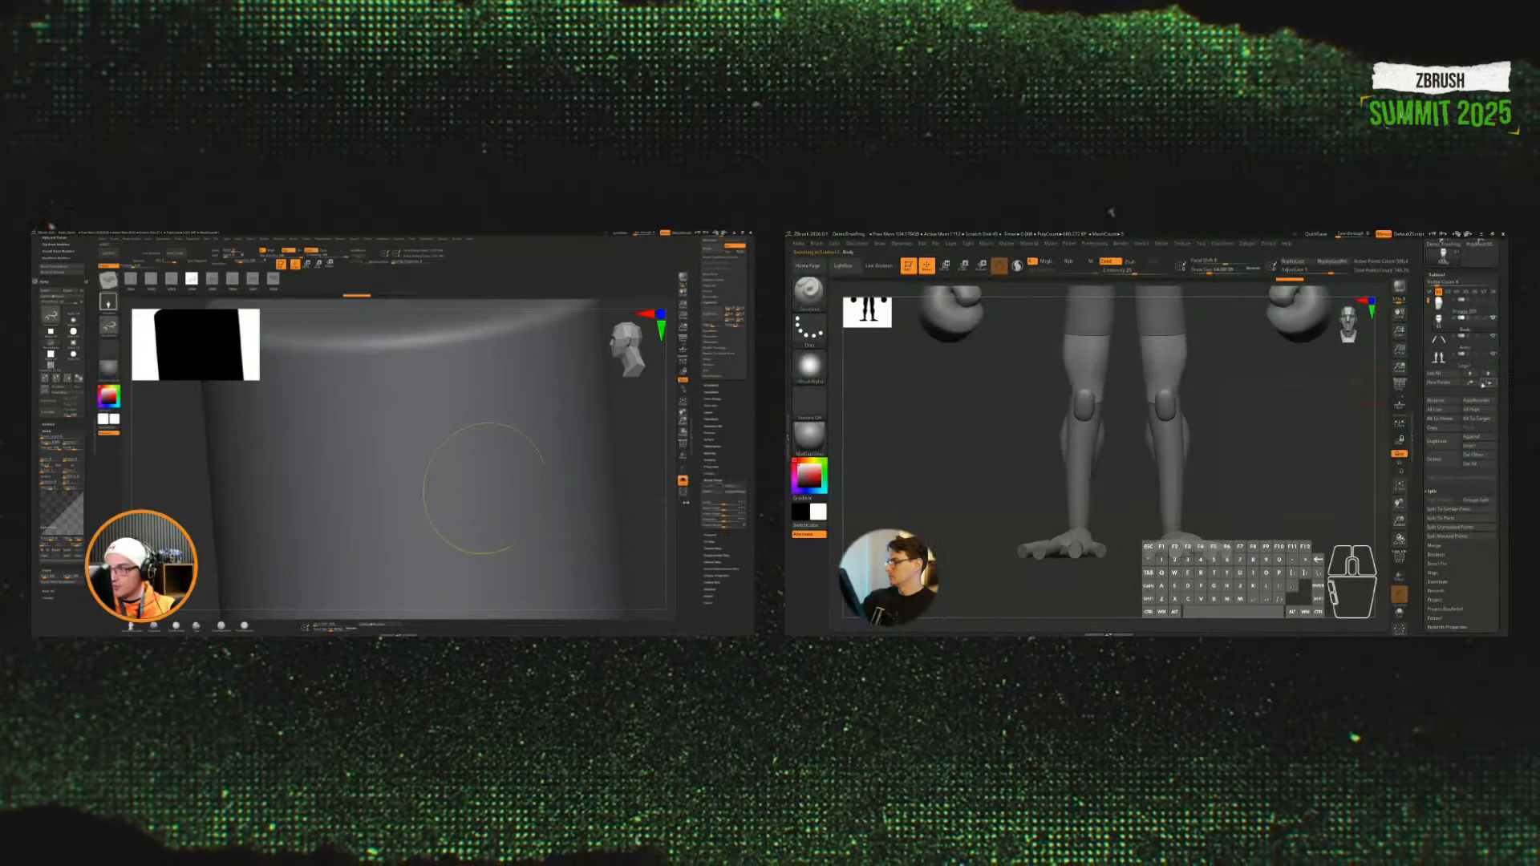
click(1488, 383)
Step: Merge the selected frog subtool down into the subtool below it
ctrl+right_drag(624, 523, 626, 434)
click(1435, 545)
click(1436, 518)
right_drag(491, 457, 543, 455)
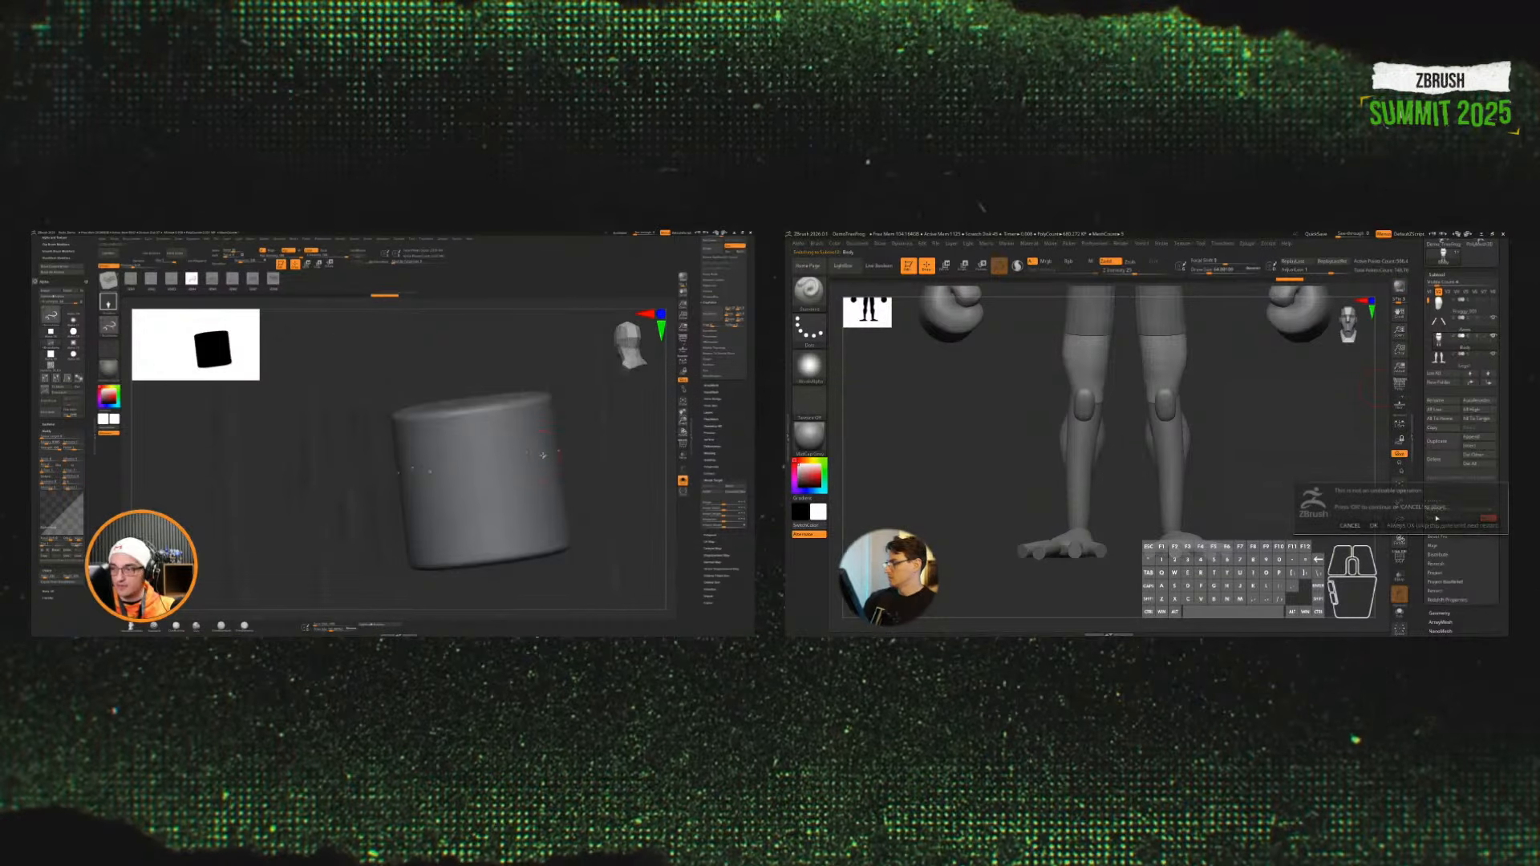
click(1374, 525)
Step: Try smoothing the frog's knee joint on the merged legs and open their Geometry settings
drag(488, 455, 505, 433)
alt+drag(1319, 512, 1289, 474)
drag(506, 433, 514, 418)
alt+drag(1289, 474, 1299, 479)
key(s)
mouse_move(515, 418)
mouse_down()
mouse_move(560, 389)
mouse_move(540, 397)
mouse_up()
shift+drag(1171, 438, 1150, 445)
drag(540, 396, 524, 400)
key(ctrl+z)
click(1437, 274)
click(1439, 284)
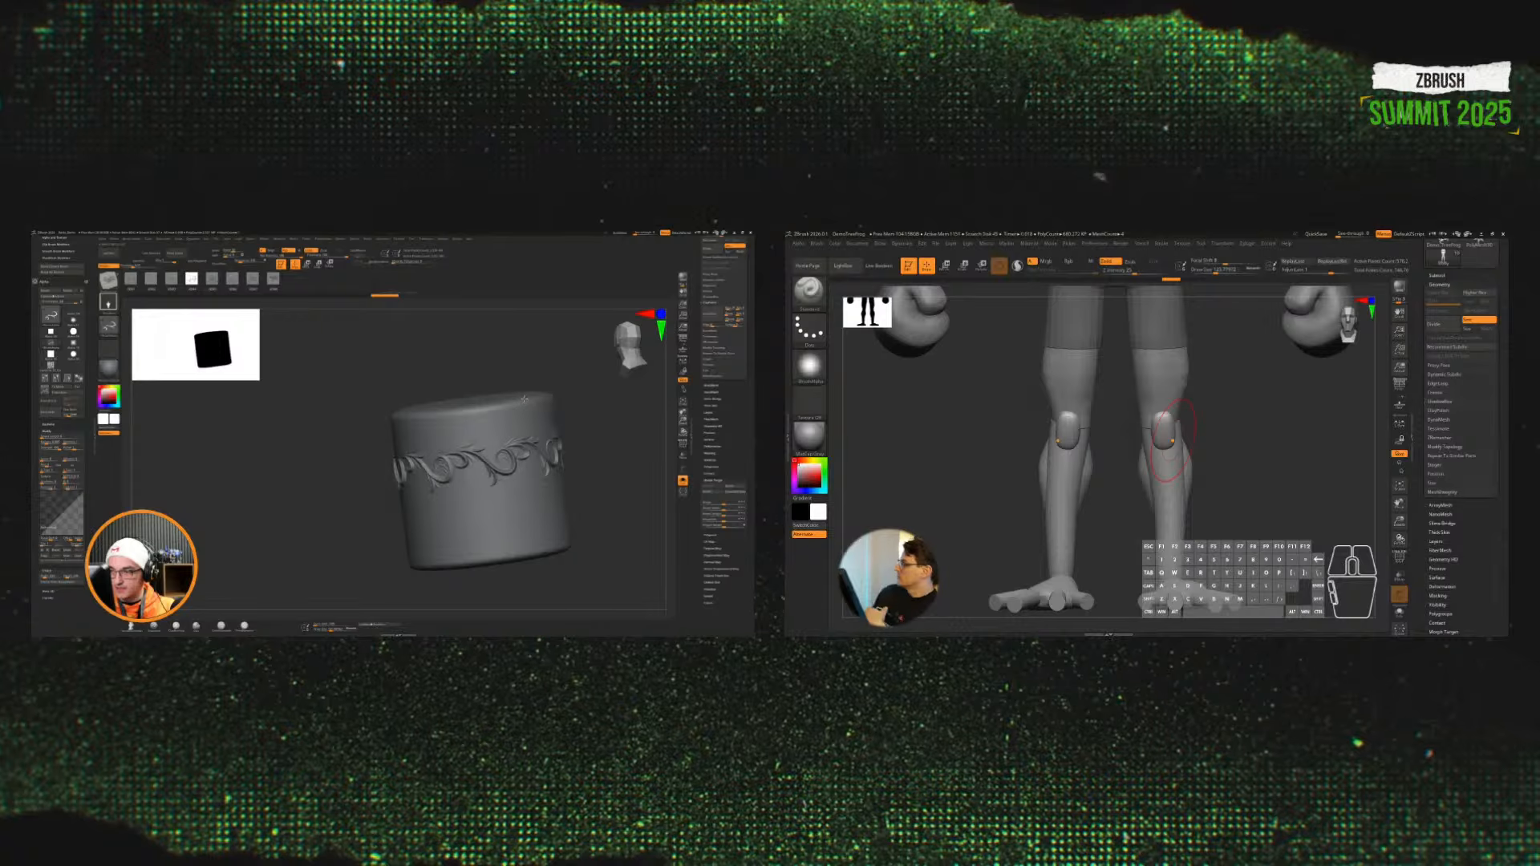
Step: Compare the cylinder with and without the scroll ornament band from several angles by stepping through the undo history
mouse_move(590, 496)
mouse_down()
mouse_move(612, 524)
mouse_move(581, 587)
mouse_move(597, 587)
mouse_up()
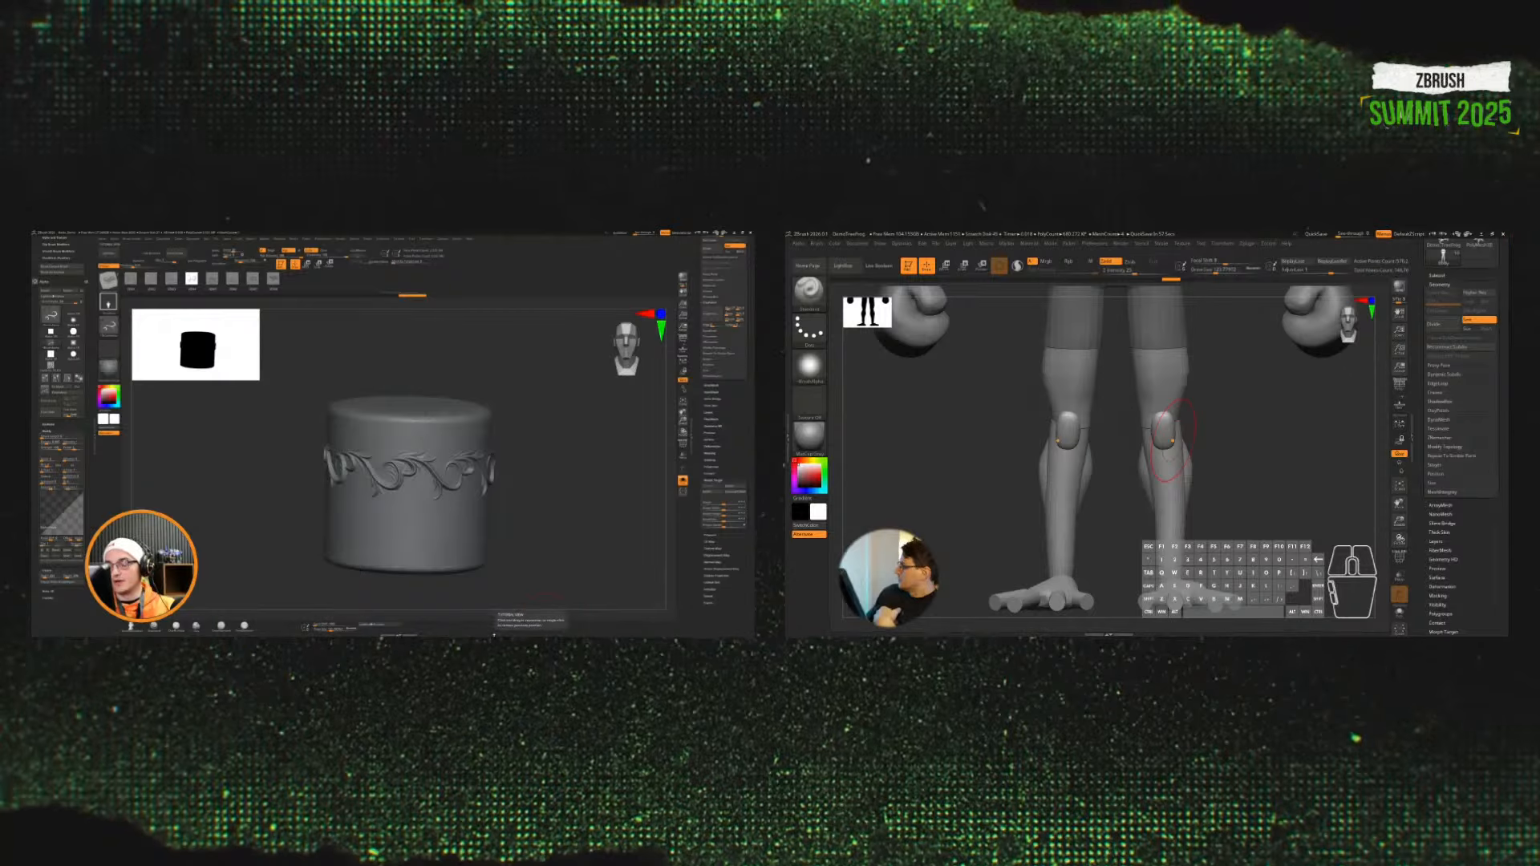
key(ctrl+z)
mouse_move(409, 472)
mouse_down()
mouse_move(522, 507)
mouse_move(448, 522)
mouse_move(542, 550)
mouse_up()
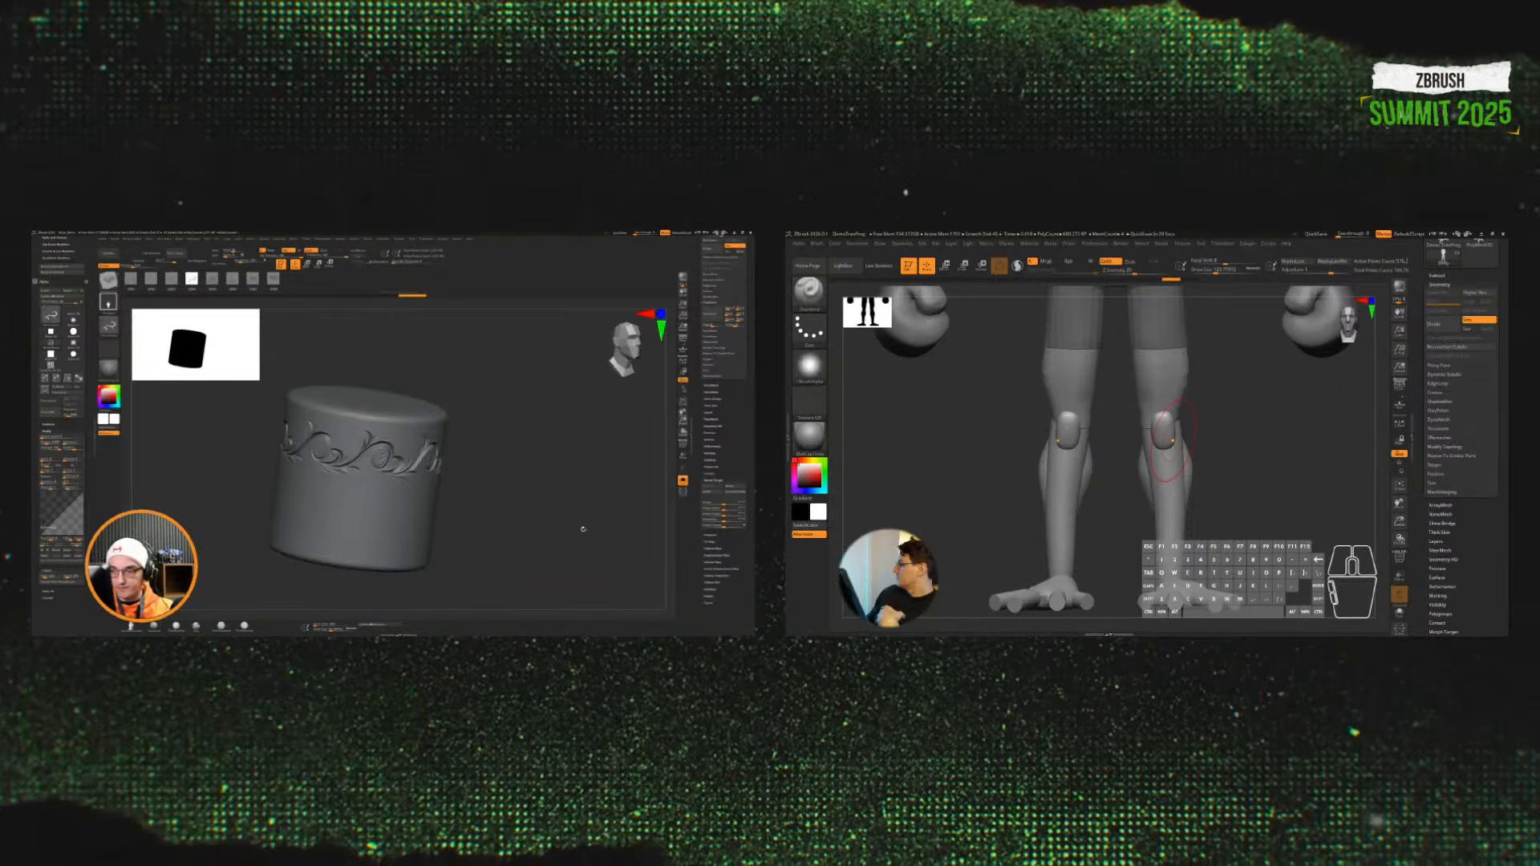
mouse_move(583, 530)
mouse_down()
mouse_move(529, 532)
mouse_move(519, 571)
mouse_up()
key(ctrl+z)
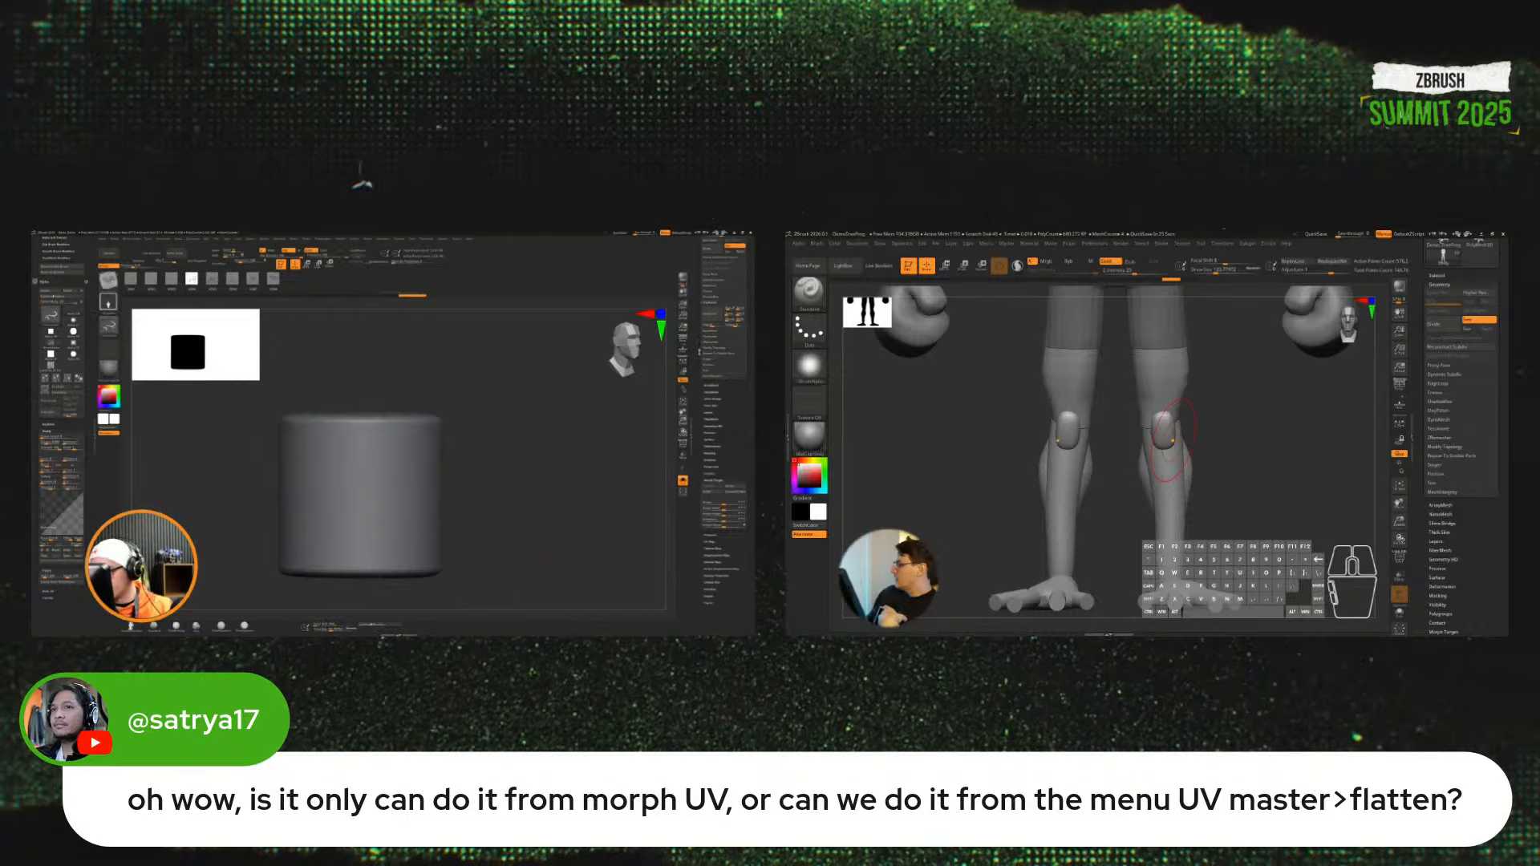
Step: Switch the active tool from the cylinder to the sculpted rock
drag(699, 340, 701, 445)
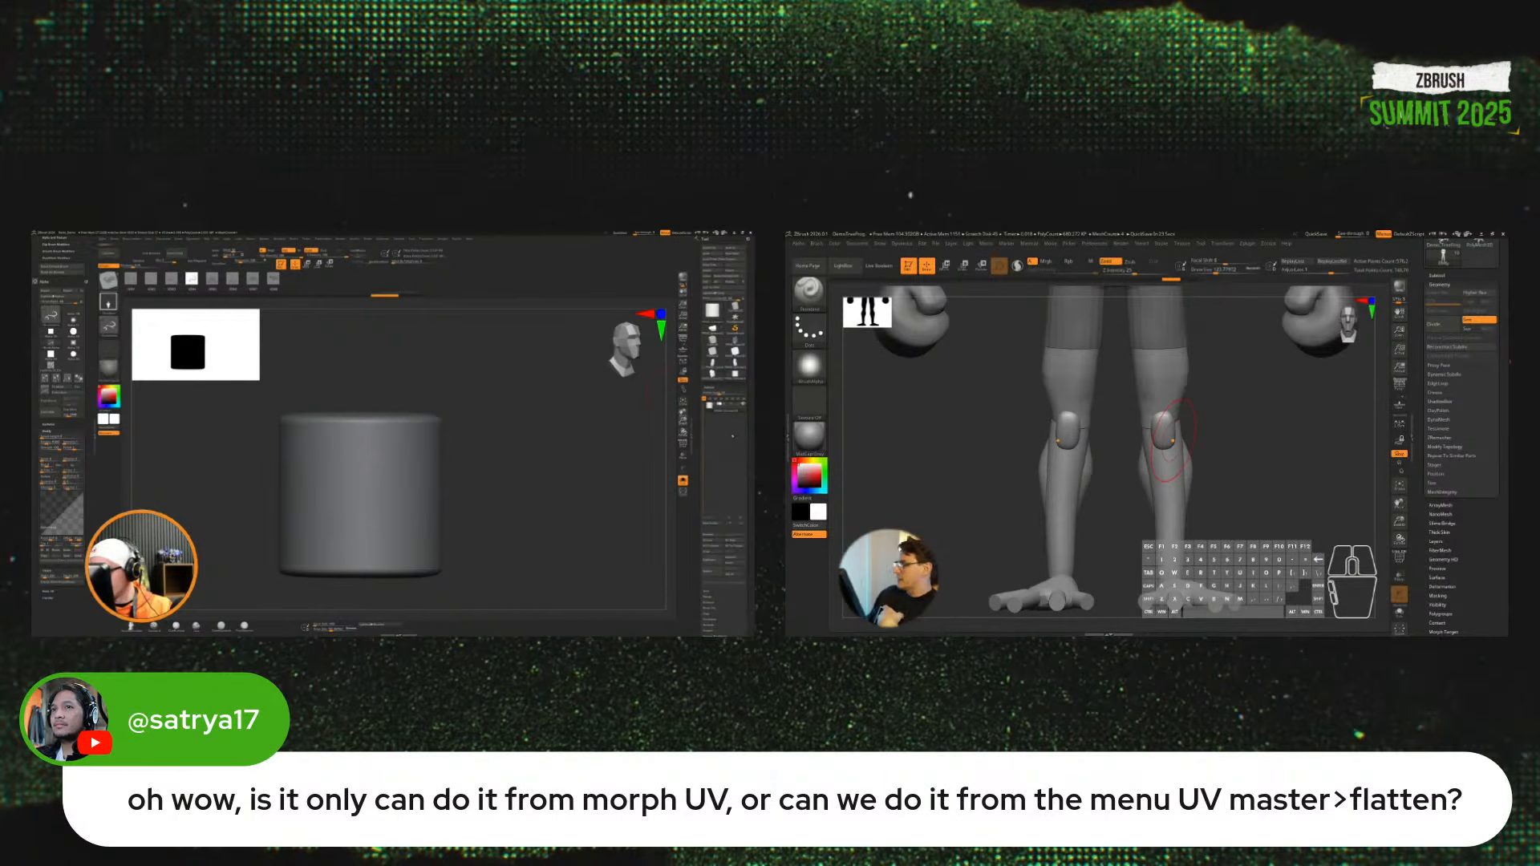
mouse_move(718, 379)
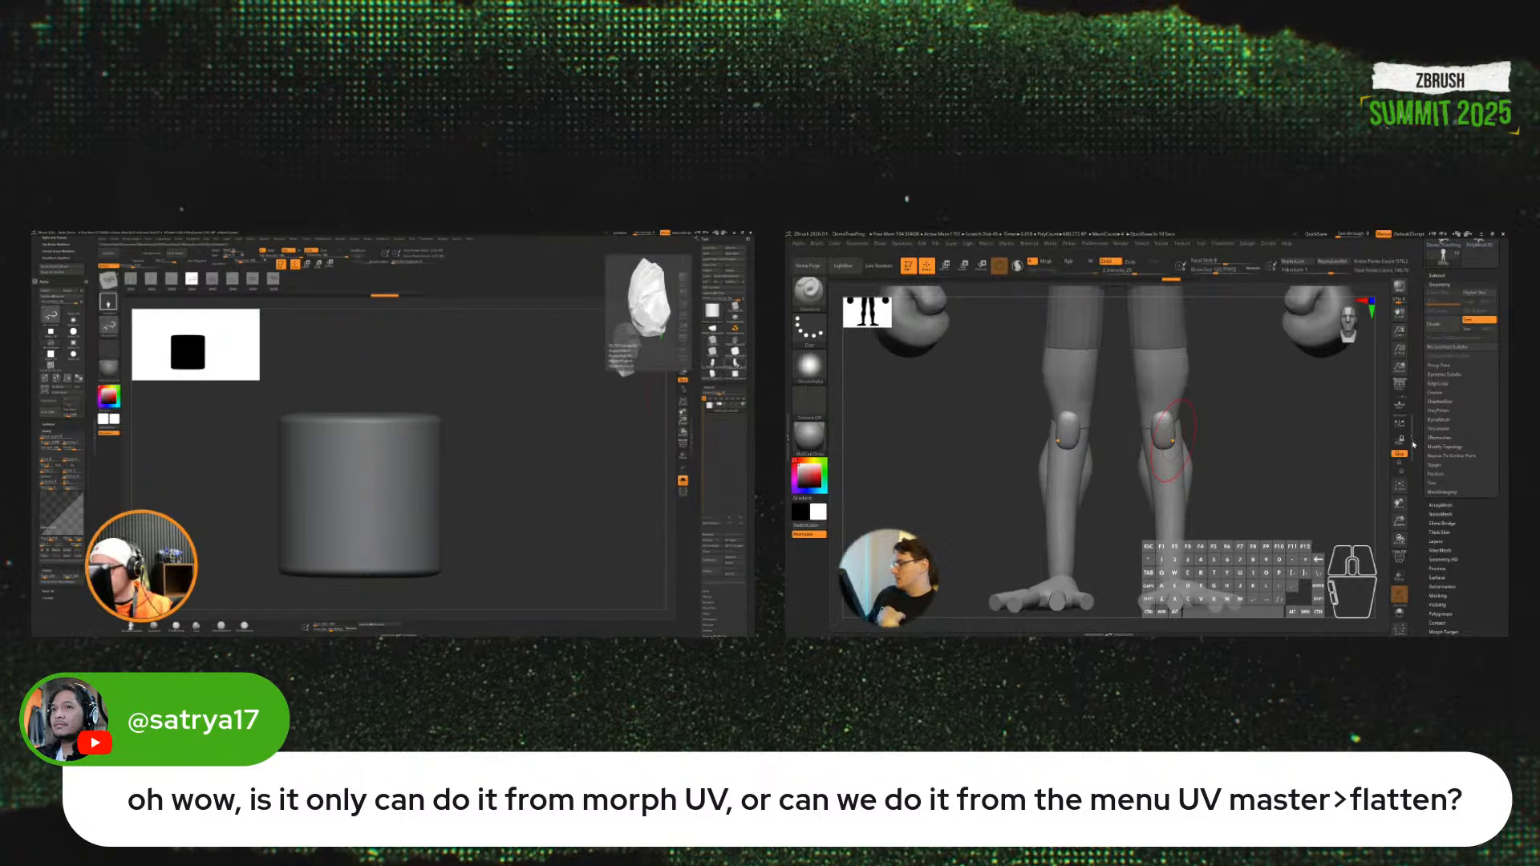
click(716, 367)
mouse_move(539, 505)
mouse_down()
mouse_move(523, 546)
mouse_move(542, 492)
mouse_up()
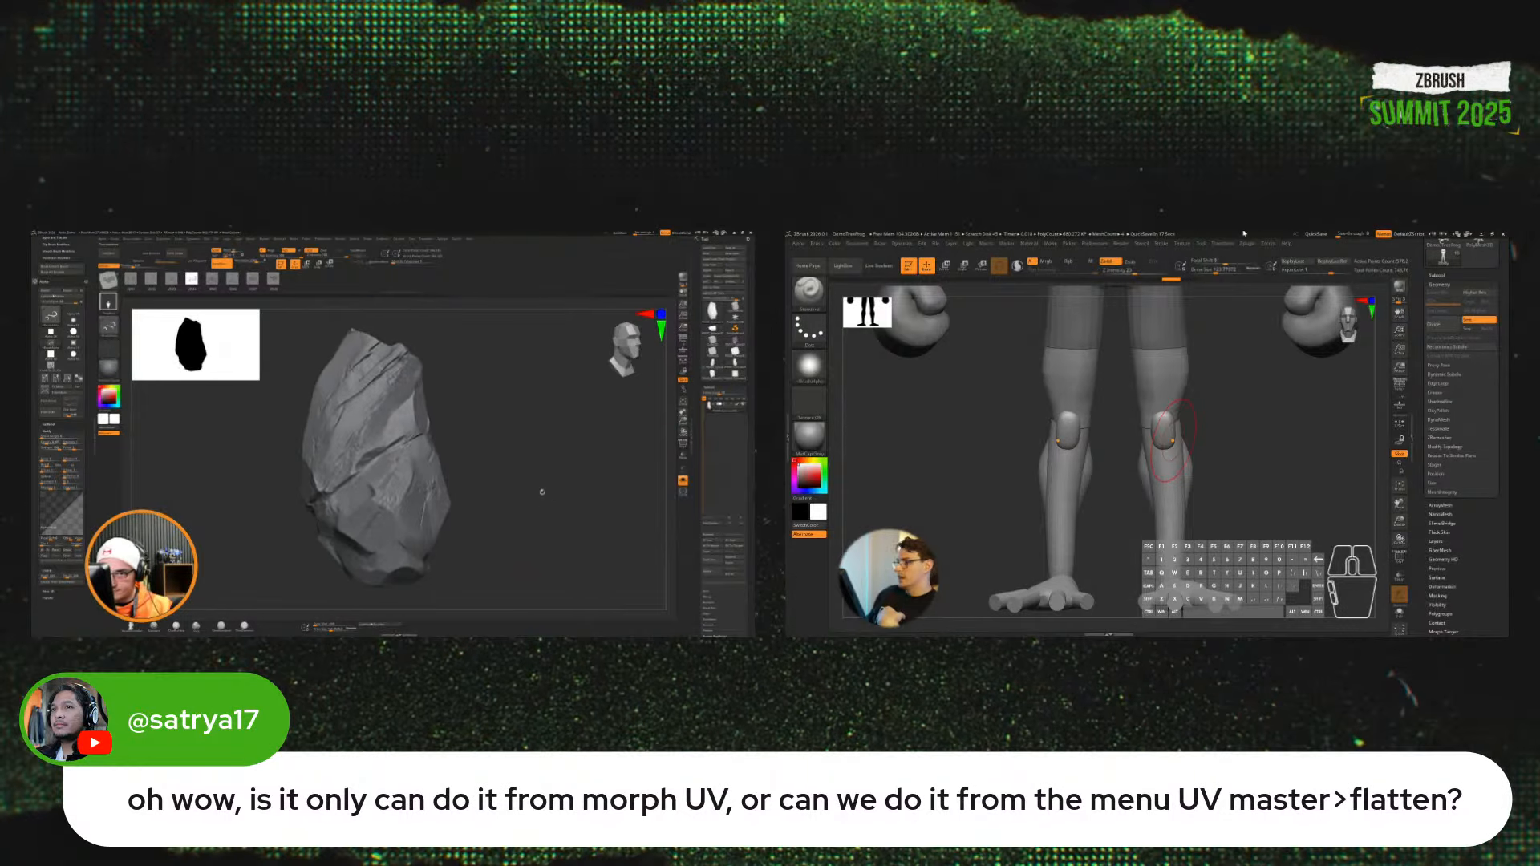
Step: Show the UV Master plugin's options for the frog and make a brush stroke across the face of the rock
click(1247, 245)
click(253, 278)
drag(391, 489, 408, 513)
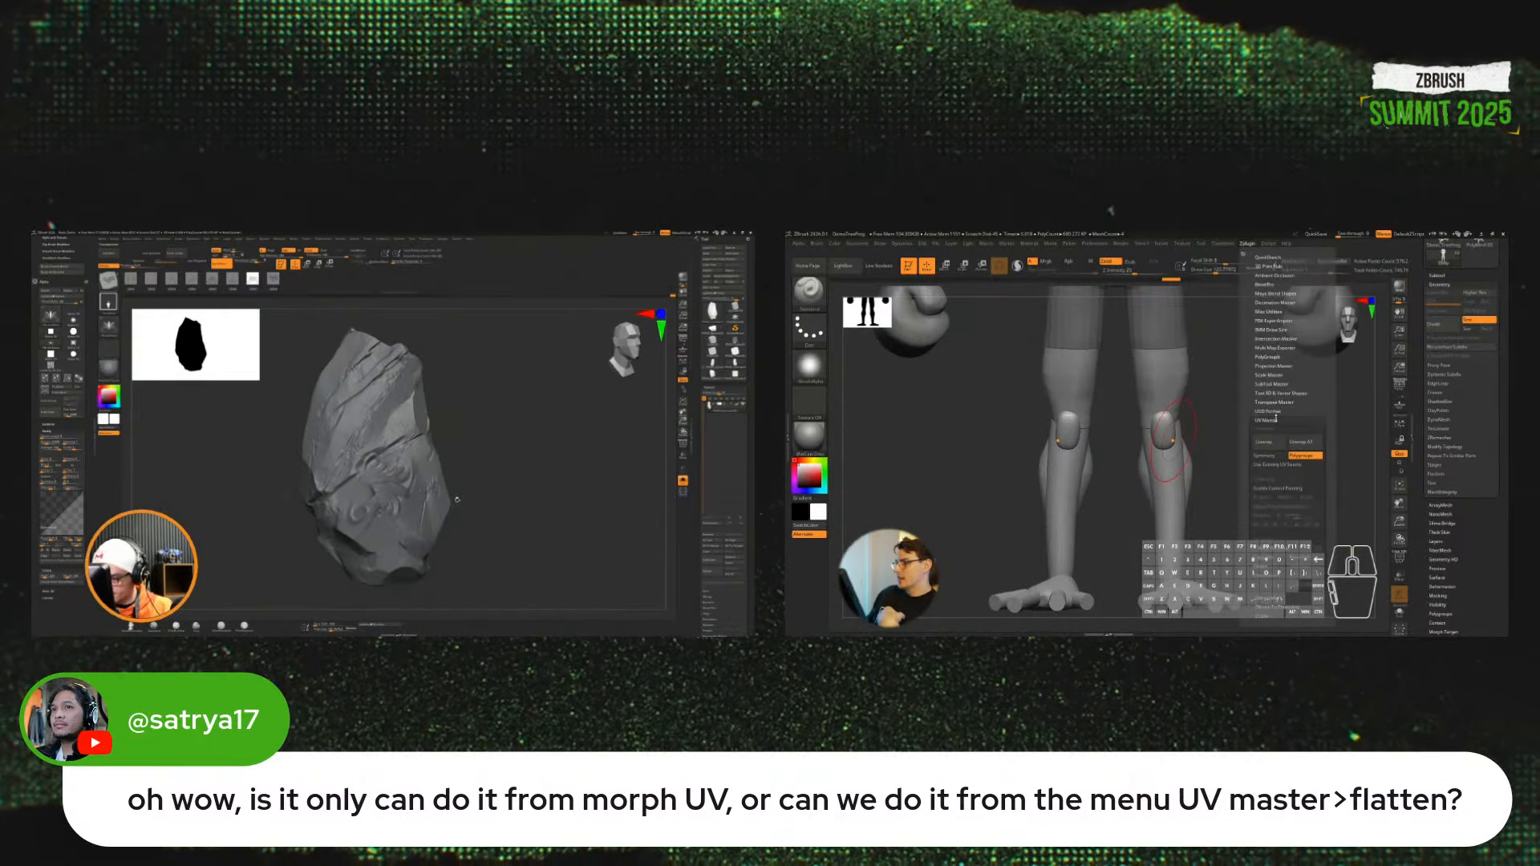
drag(498, 555, 511, 540)
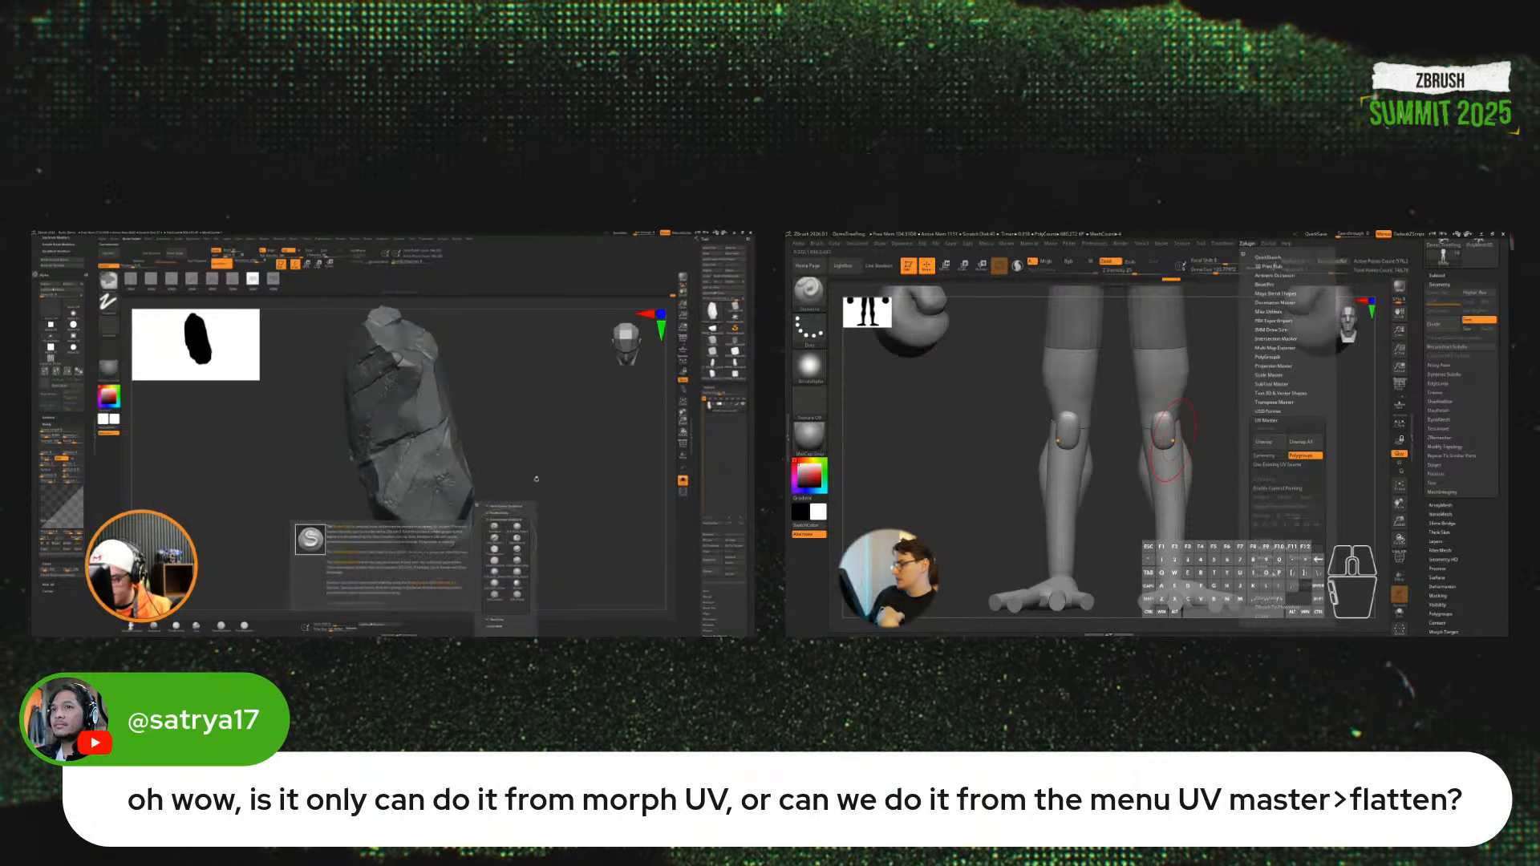
Step: Choose a different sculpting brush for the rock and examine its facets from several sides
key(b)
key(t)
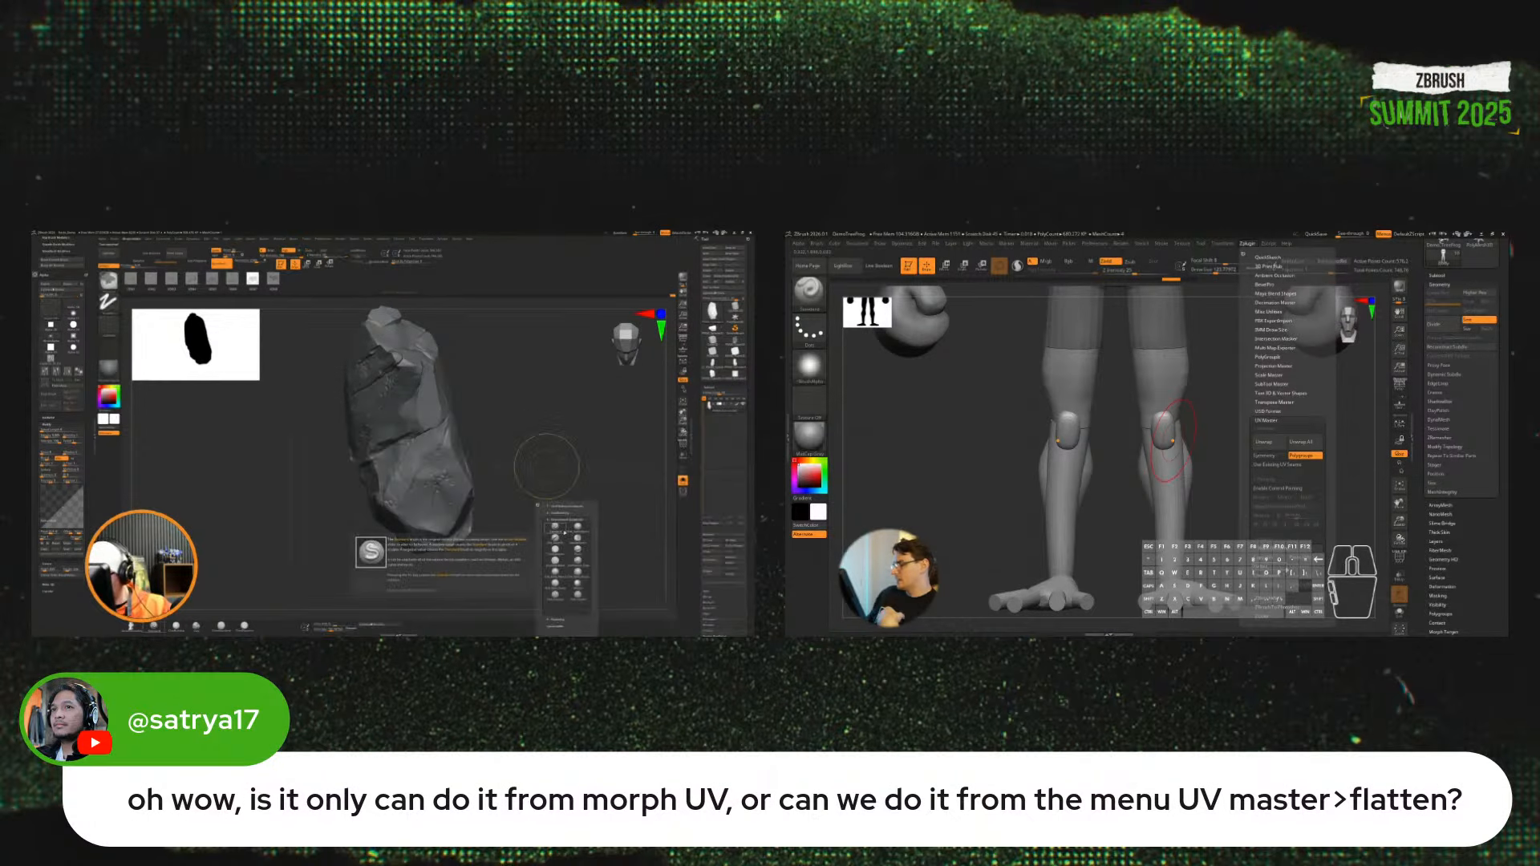
click(576, 557)
mouse_move(550, 536)
mouse_down()
mouse_move(507, 533)
mouse_move(470, 555)
mouse_move(461, 520)
mouse_move(379, 509)
mouse_move(344, 443)
mouse_up()
click(1440, 284)
click(1440, 457)
click(1444, 396)
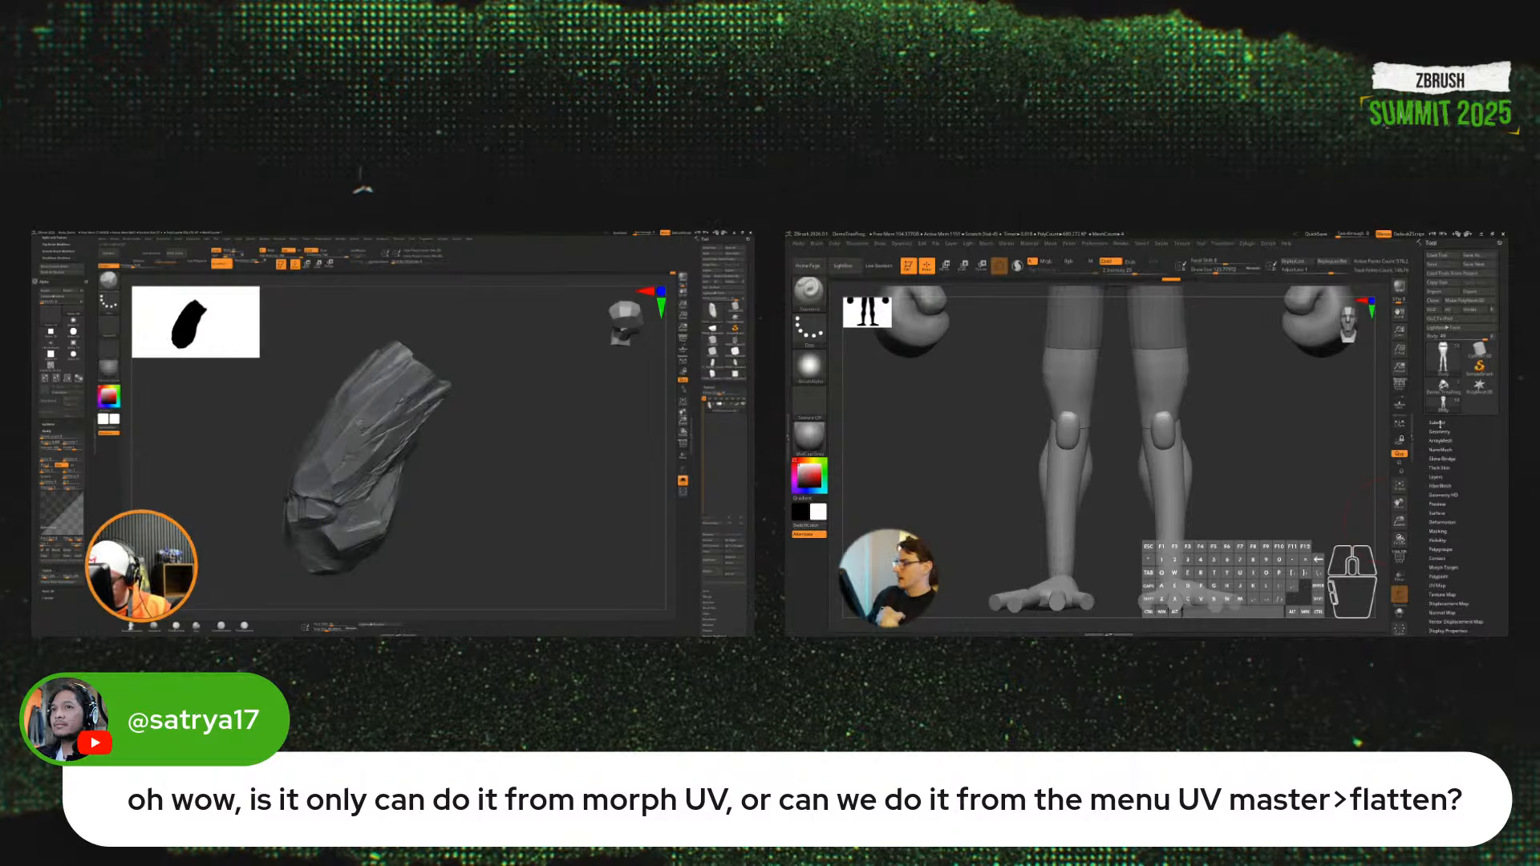
drag(529, 473, 366, 399)
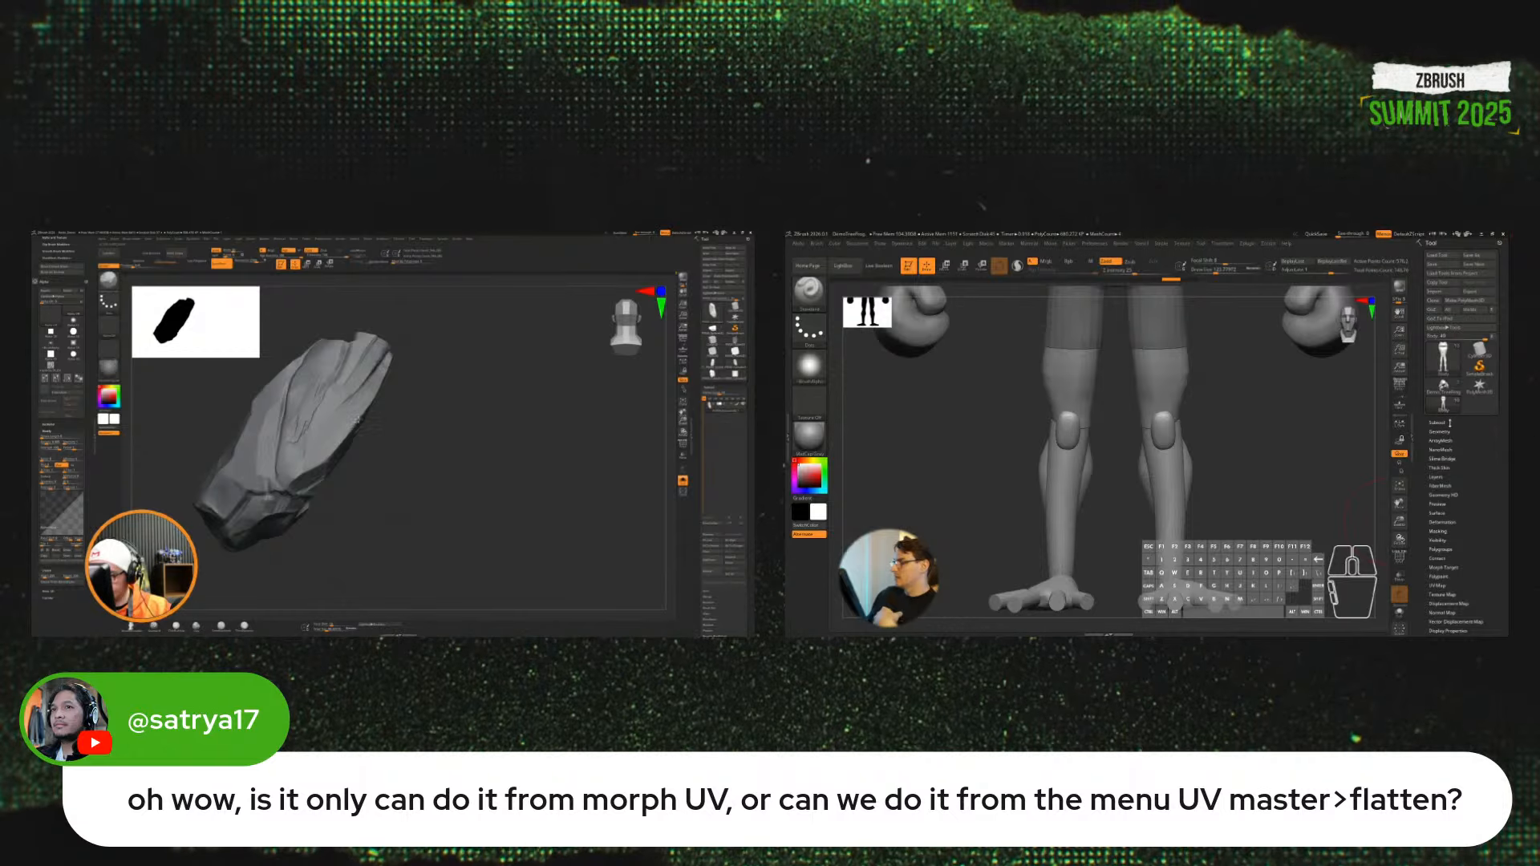
drag(465, 433, 478, 521)
Step: Open the frog's subtool list and examine the rock's mesh by toggling its polyframe
click(1451, 423)
click(1440, 303)
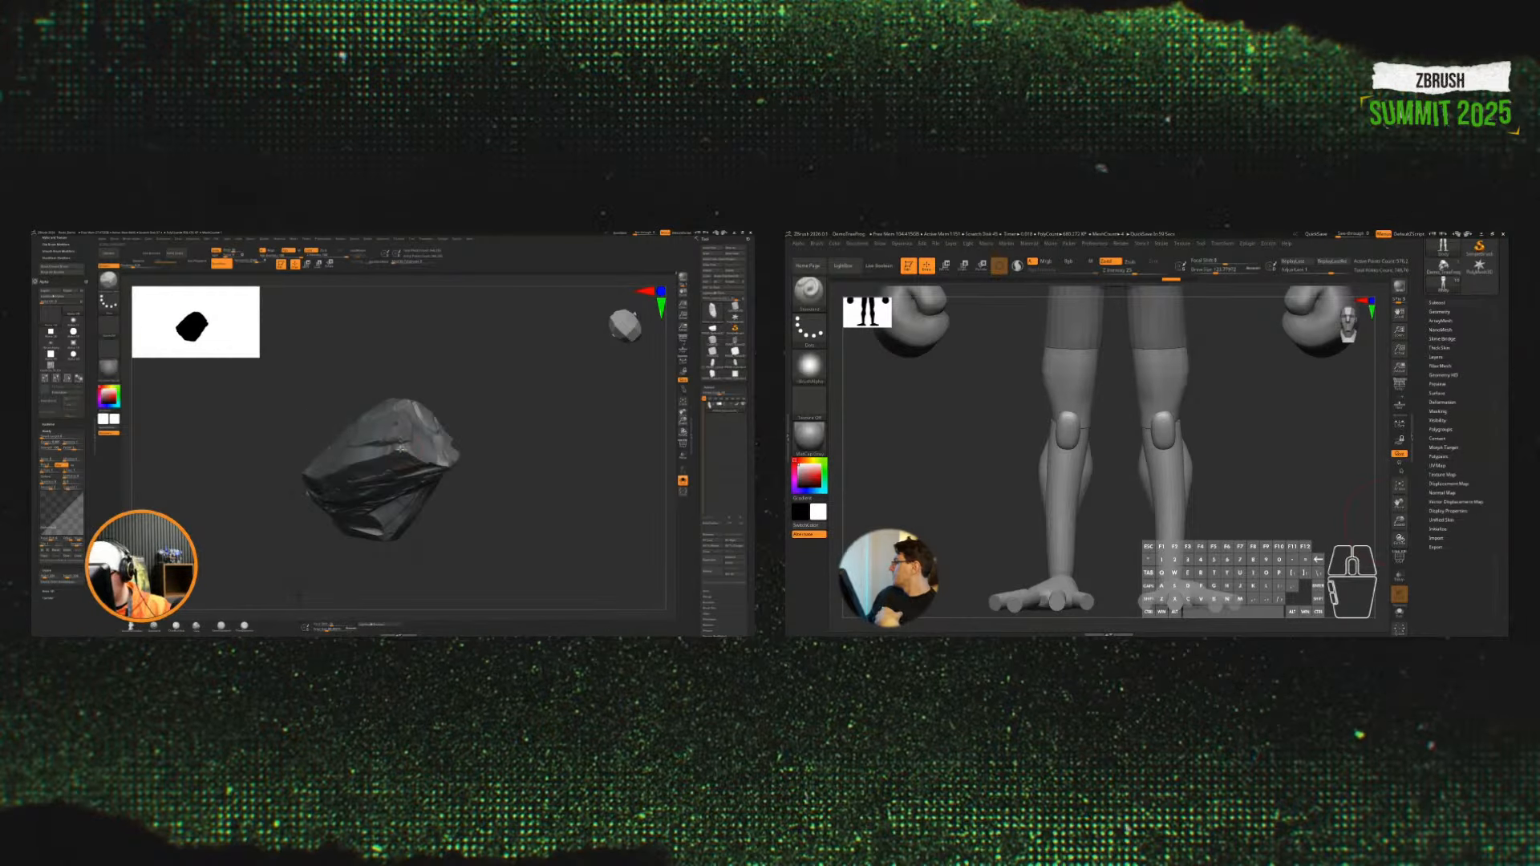
drag(421, 448, 533, 482)
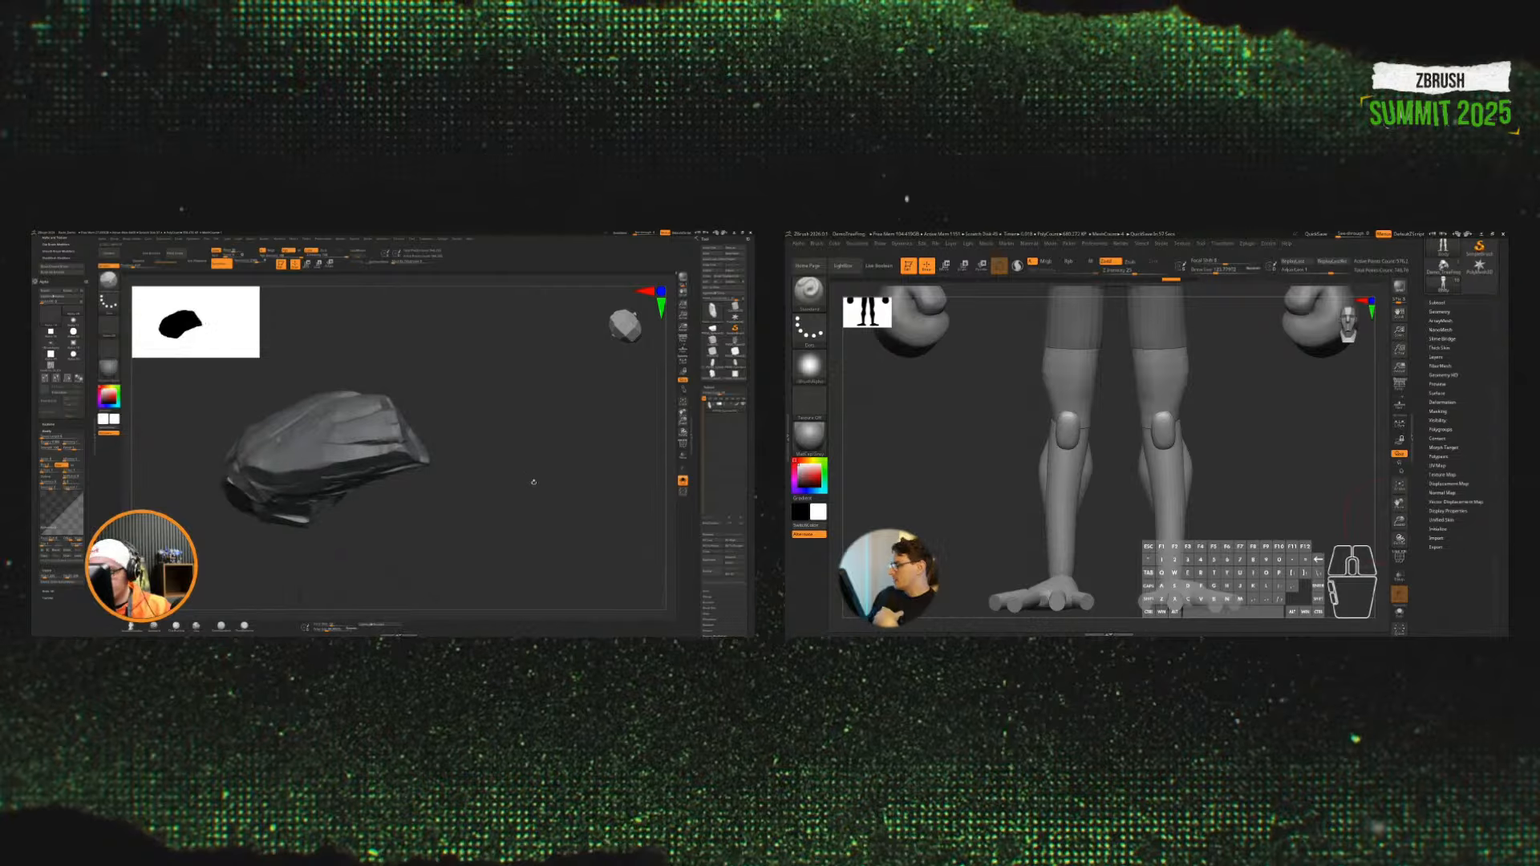
drag(1271, 482, 1271, 491)
click(1439, 303)
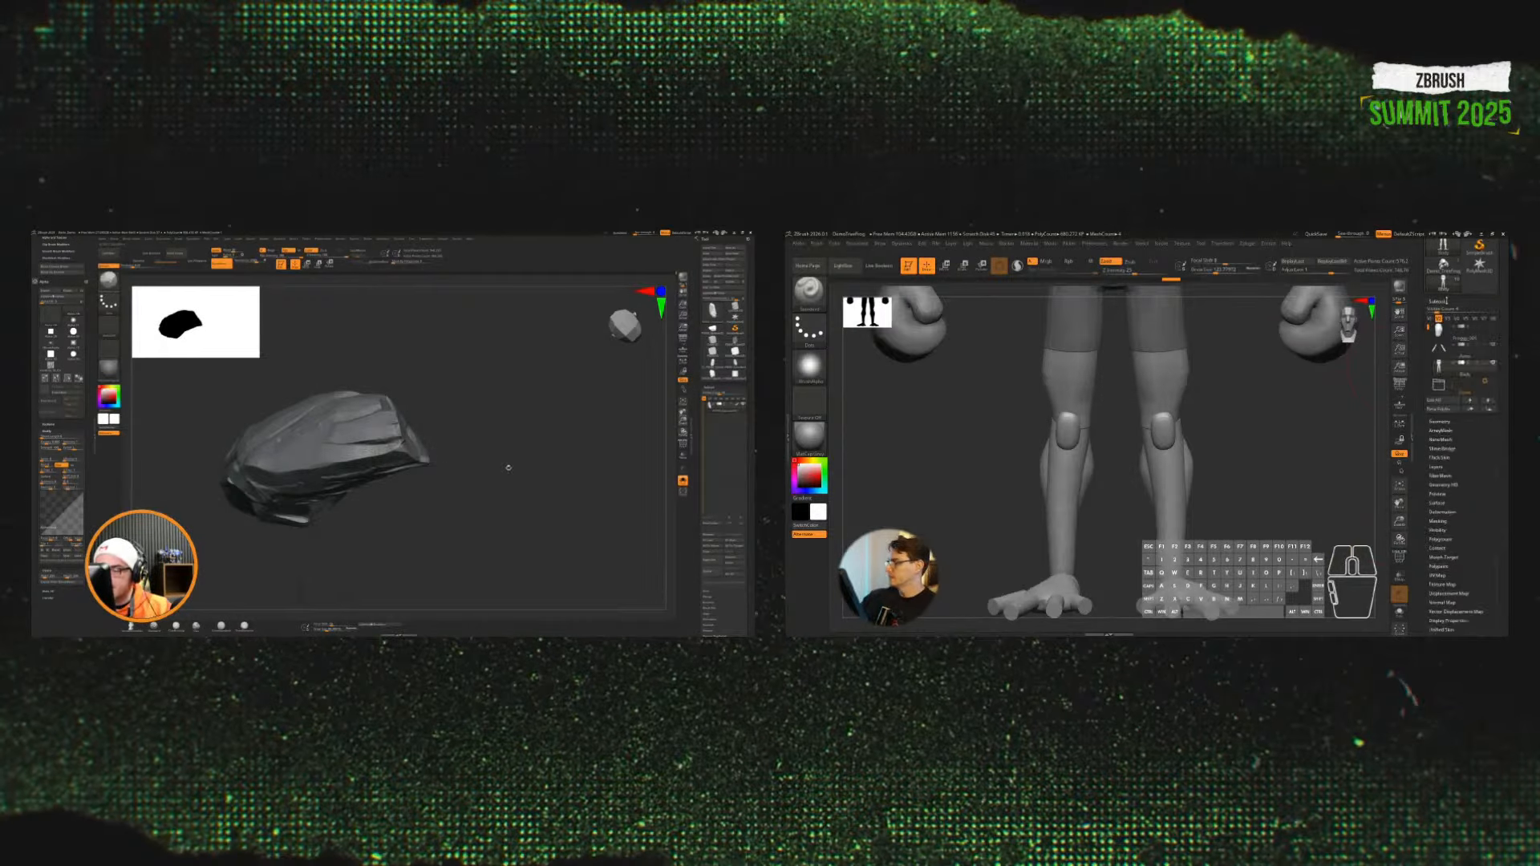
mouse_move(508, 467)
mouse_down()
mouse_move(509, 447)
mouse_move(494, 478)
mouse_up()
key(shift+f)
key(shift+f)
Step: Turn on DynaMesh for the frog's merged legs and remesh them
click(1444, 301)
click(1448, 311)
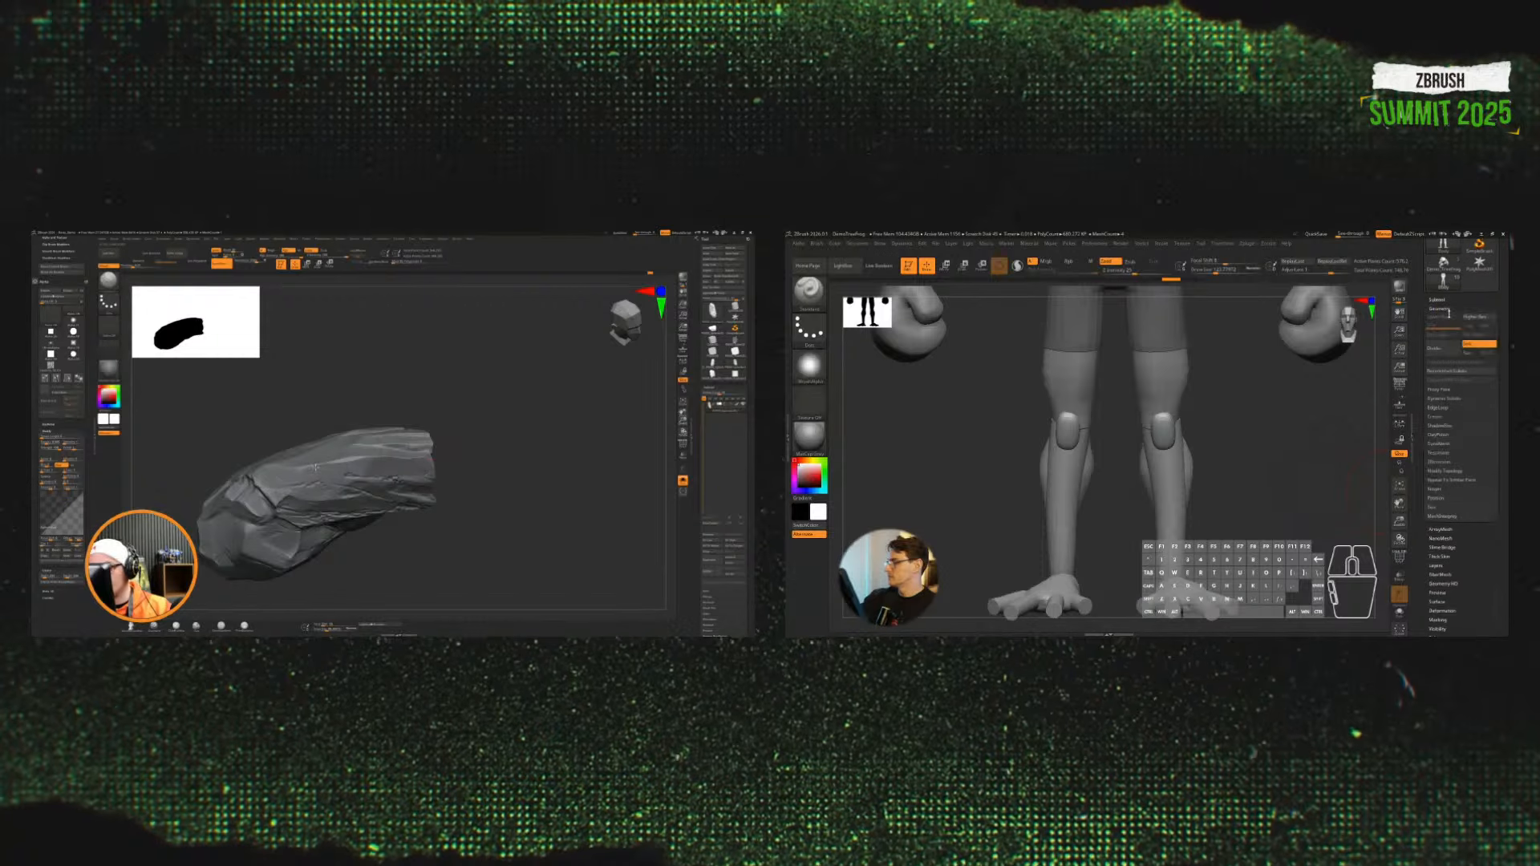
mouse_move(313, 468)
mouse_down()
mouse_move(388, 498)
mouse_move(303, 470)
mouse_up()
click(1441, 445)
mouse_move(1267, 451)
ctrl+mouse_down()
mouse_move(1288, 515)
mouse_move(1282, 500)
ctrl+mouse_up()
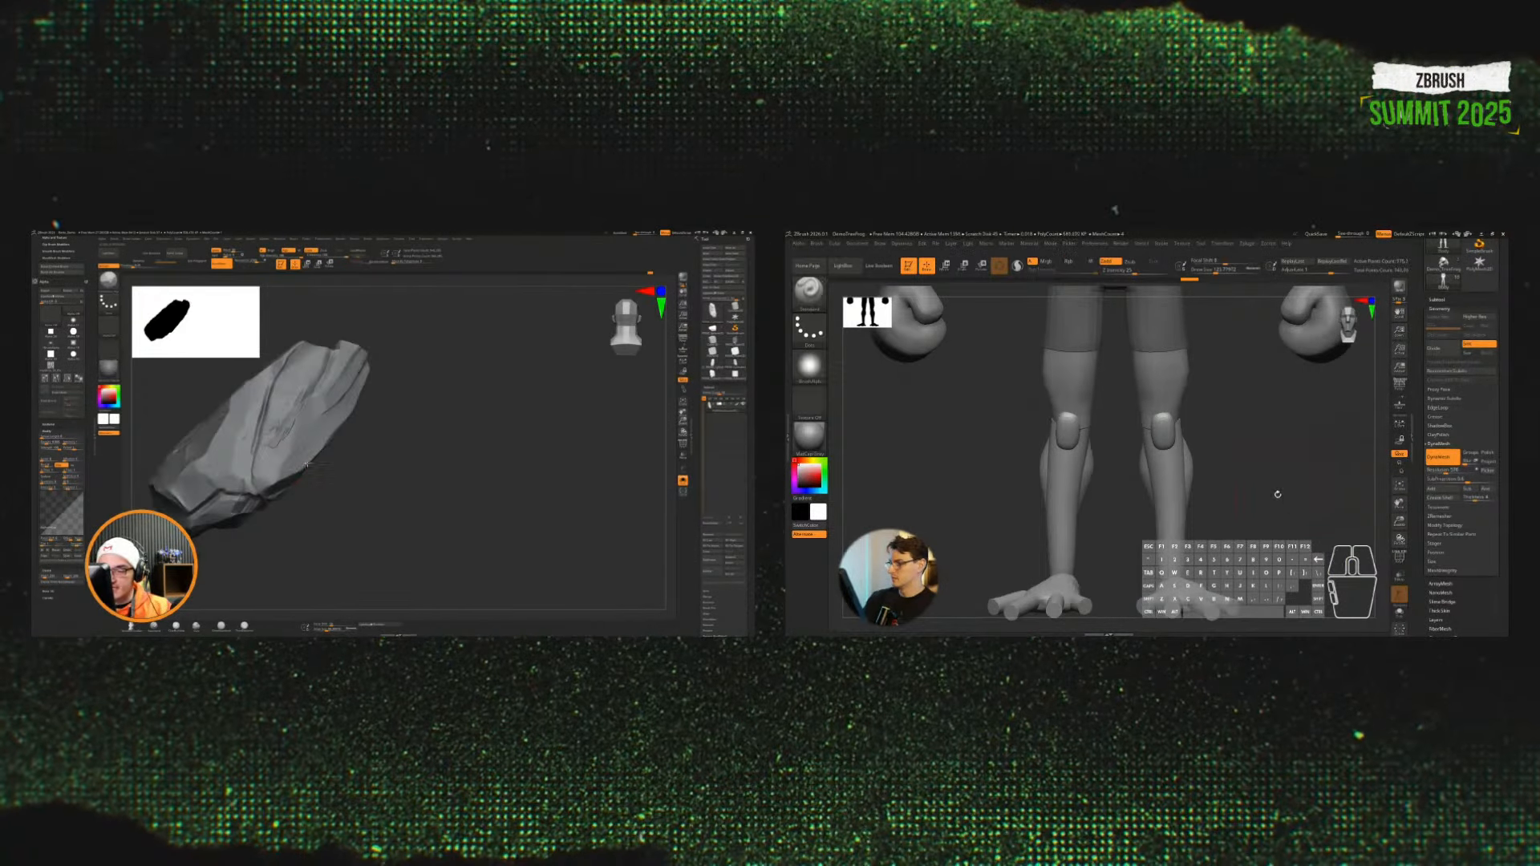
Step: Smooth the fused joints around the backs of the frog's knees
key(shift+f)
key(shift+f)
drag(367, 446, 350, 457)
drag(1289, 488, 1231, 485)
shift+drag(1168, 420, 1187, 414)
mouse_move(1271, 437)
mouse_down()
mouse_move(1238, 434)
mouse_move(1211, 405)
mouse_up()
shift+drag(1207, 409, 1219, 409)
mouse_move(1279, 405)
alt+mouse_down()
mouse_move(1191, 431)
mouse_move(1125, 418)
alt+mouse_up()
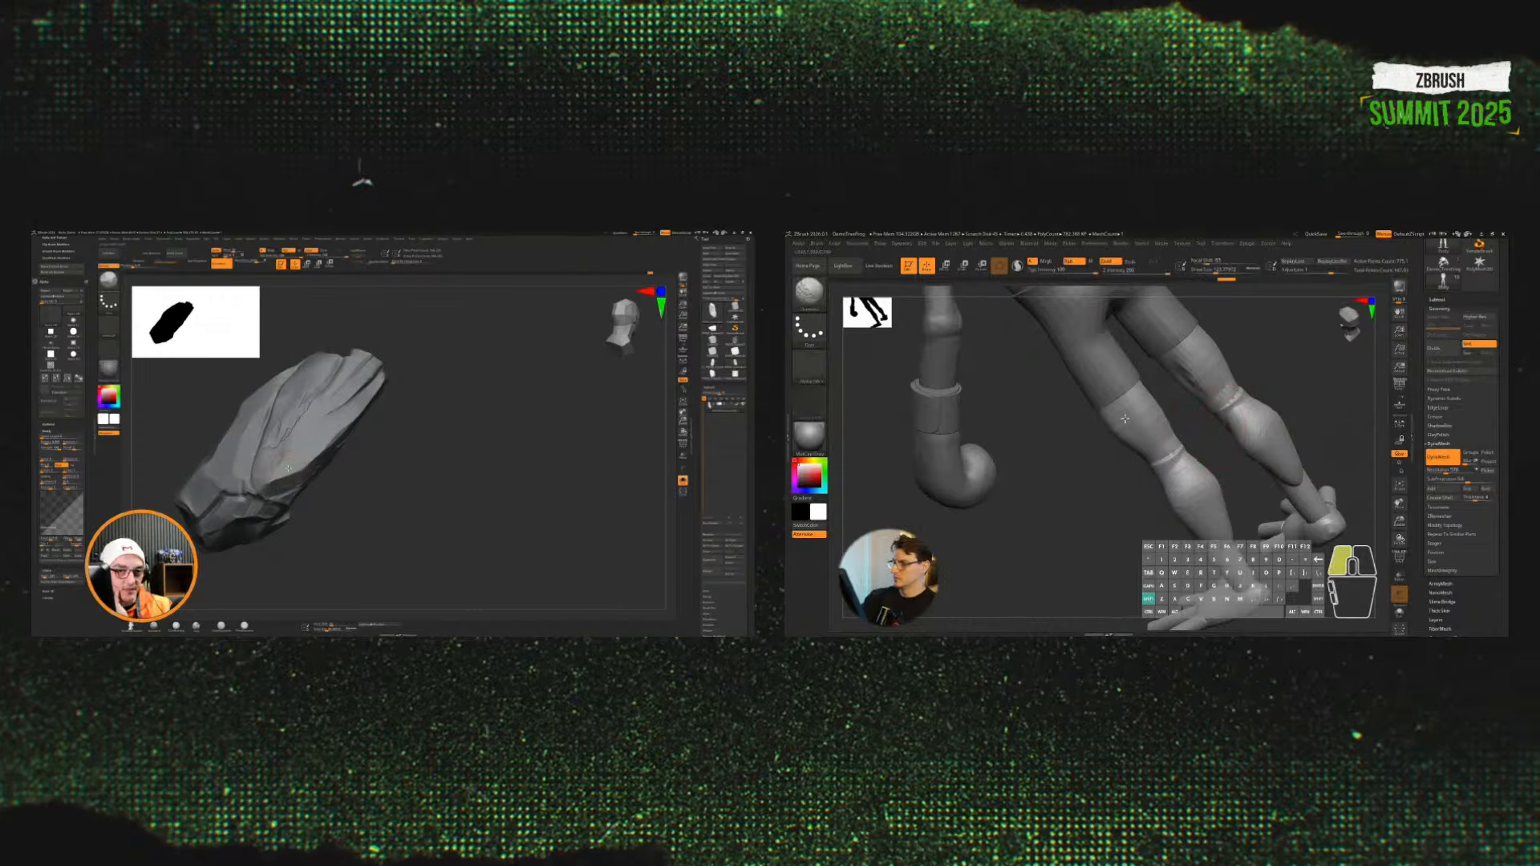
alt+drag(1348, 449, 1299, 420)
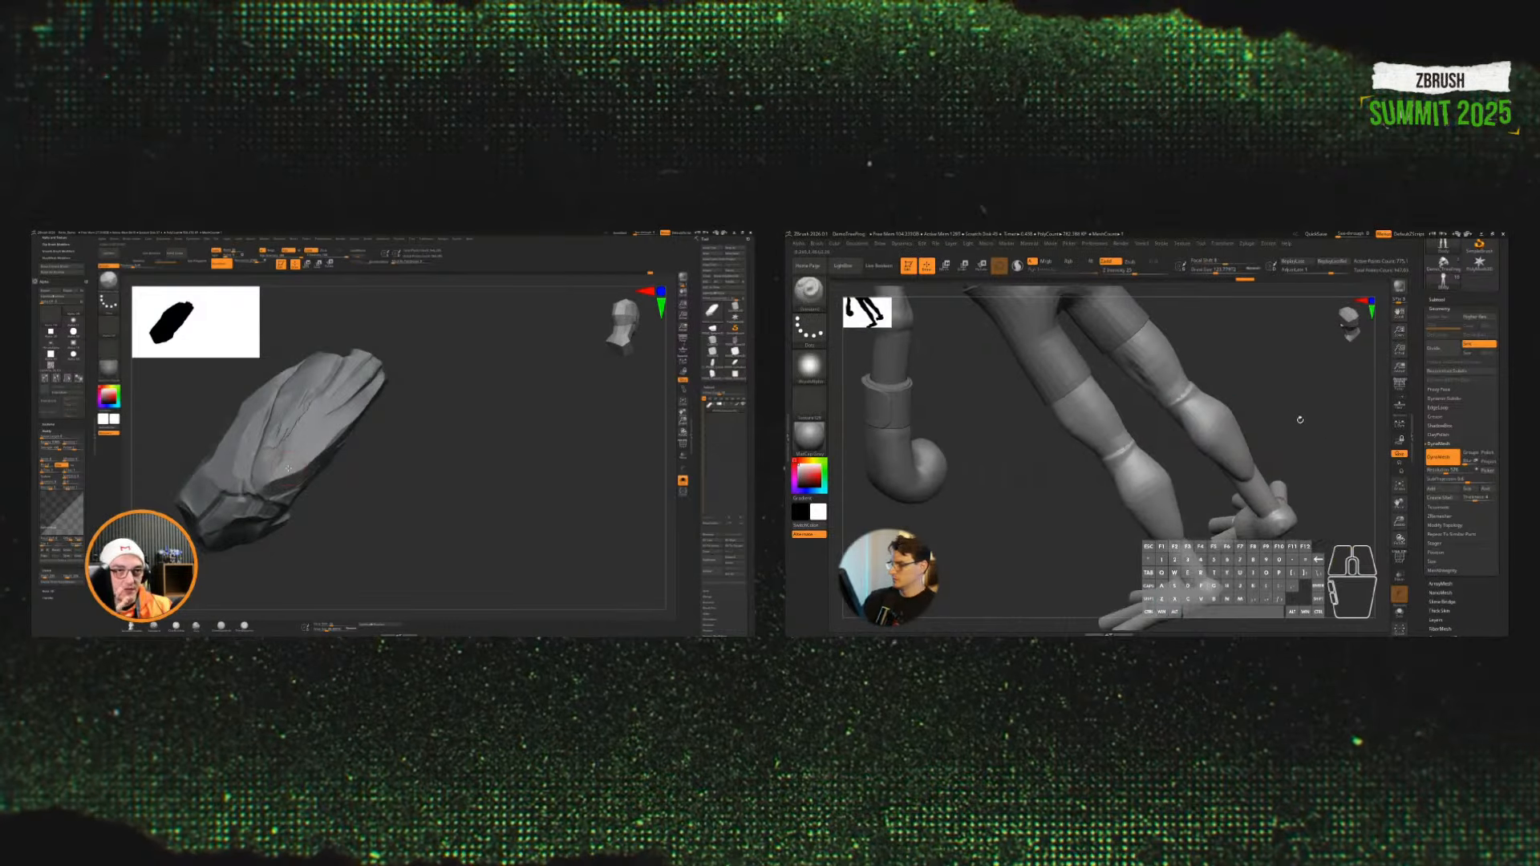
mouse_move(1272, 515)
shift+mouse_down()
mouse_move(1293, 510)
mouse_move(1303, 457)
shift+mouse_up()
mouse_move(1303, 457)
shift+mouse_down()
mouse_move(1288, 495)
mouse_move(1275, 488)
shift+mouse_up()
Step: Switch to the ClayBuildup brush and carve into the back of the frog's knee
key(b)
key(c)
key(b)
alt+click(1202, 435)
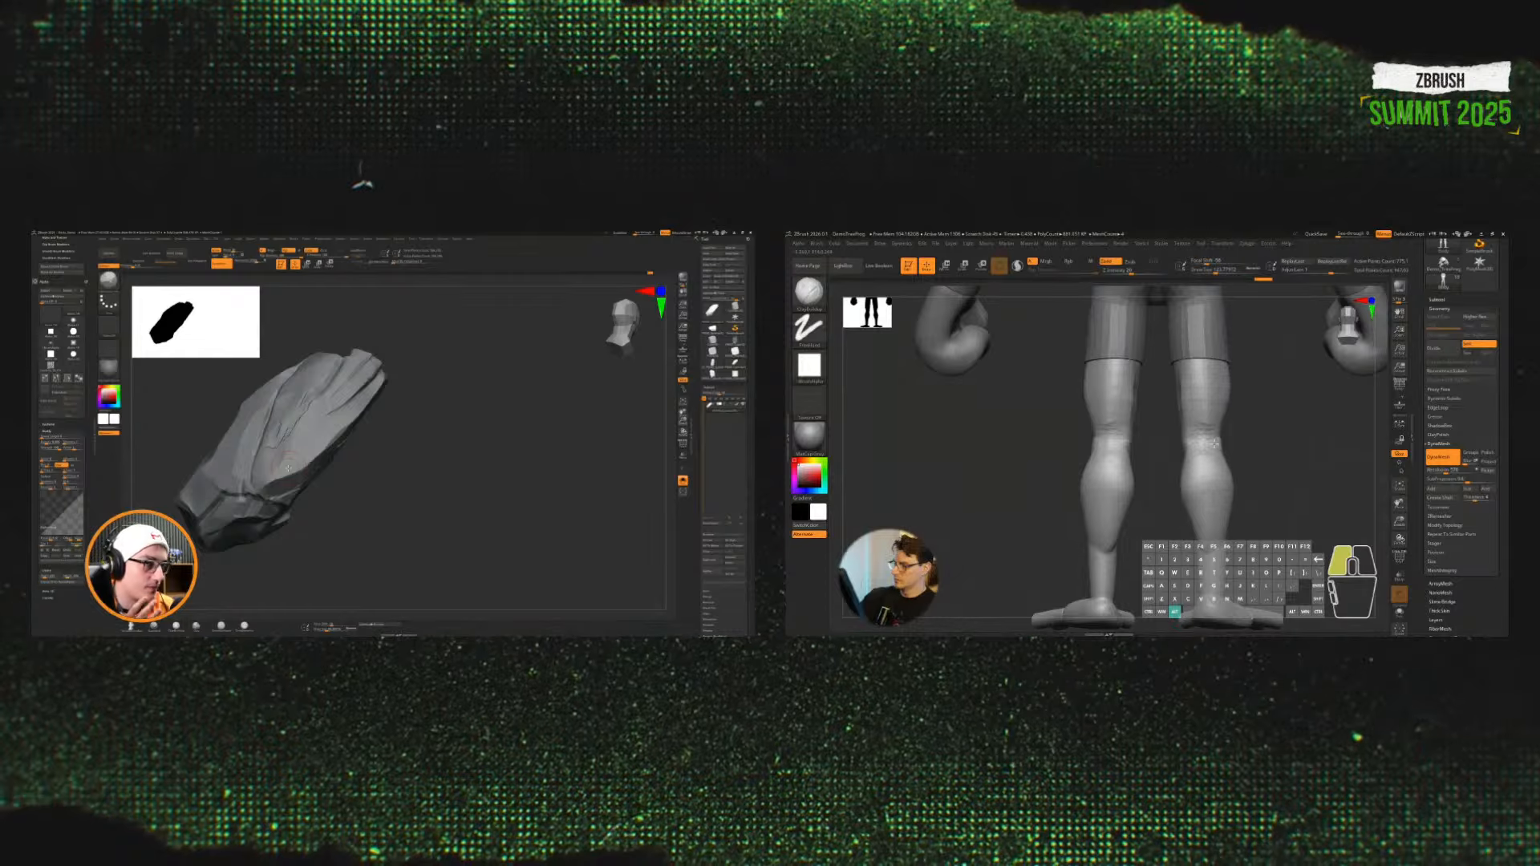
mouse_move(1262, 433)
mouse_down()
mouse_move(1226, 436)
mouse_move(1274, 475)
mouse_move(1280, 446)
mouse_move(1252, 436)
mouse_up()
mouse_move(1247, 433)
mouse_down()
mouse_move(1245, 474)
mouse_move(1251, 441)
mouse_up()
alt+right_drag(1253, 404, 1230, 443)
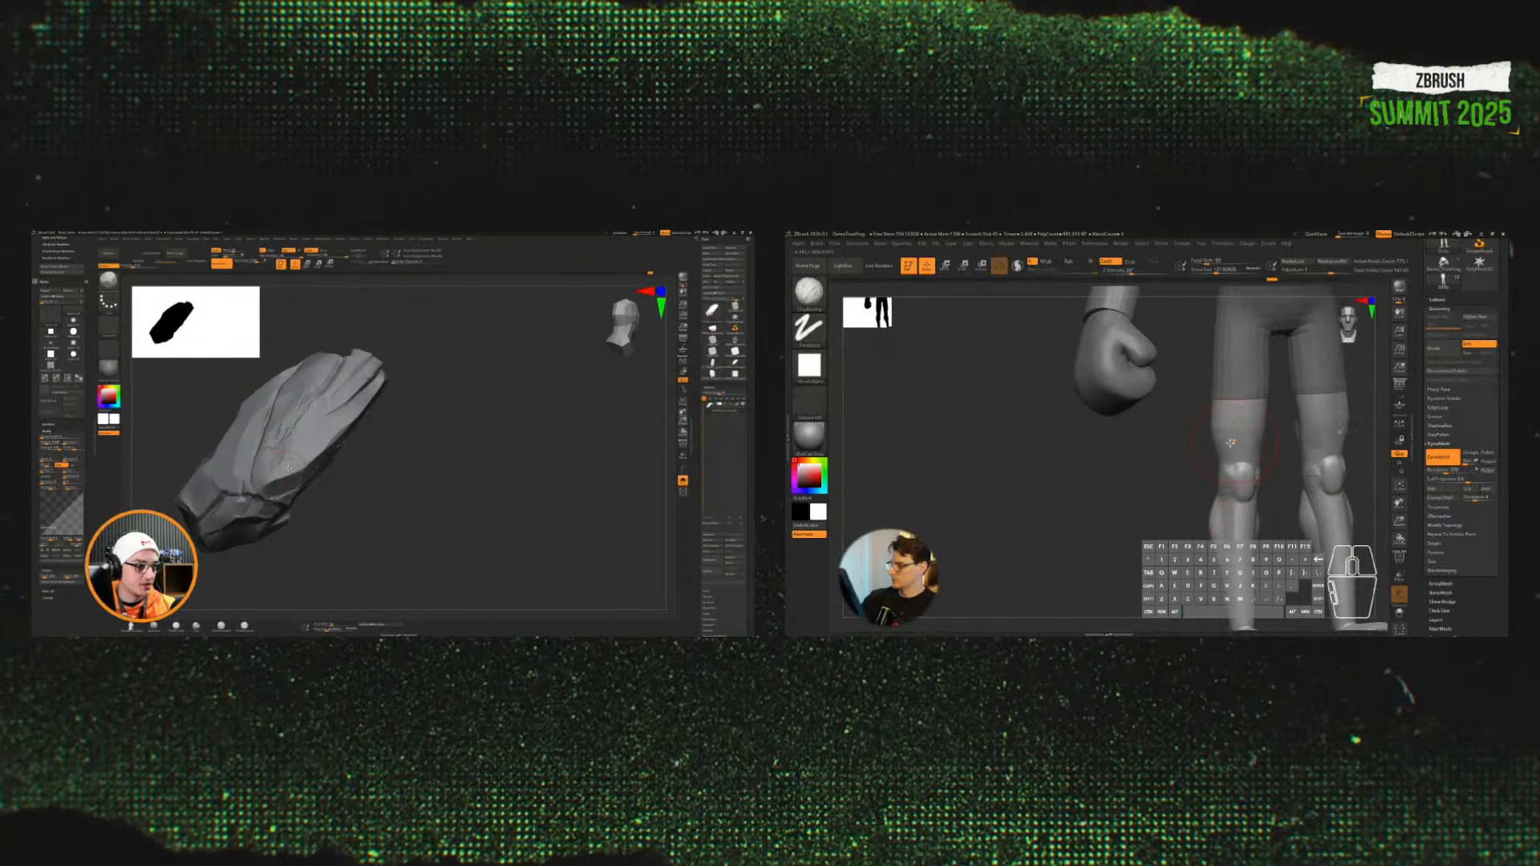
Step: Shape the front of the frog's leg just above the kneecap with ClayBuildup strokes and light smoothing
alt+drag(1231, 445, 1256, 463)
right_drag(1268, 469, 1260, 450)
drag(1257, 449, 1252, 440)
shift+drag(1253, 411, 1253, 404)
right_drag(1226, 473, 1220, 439)
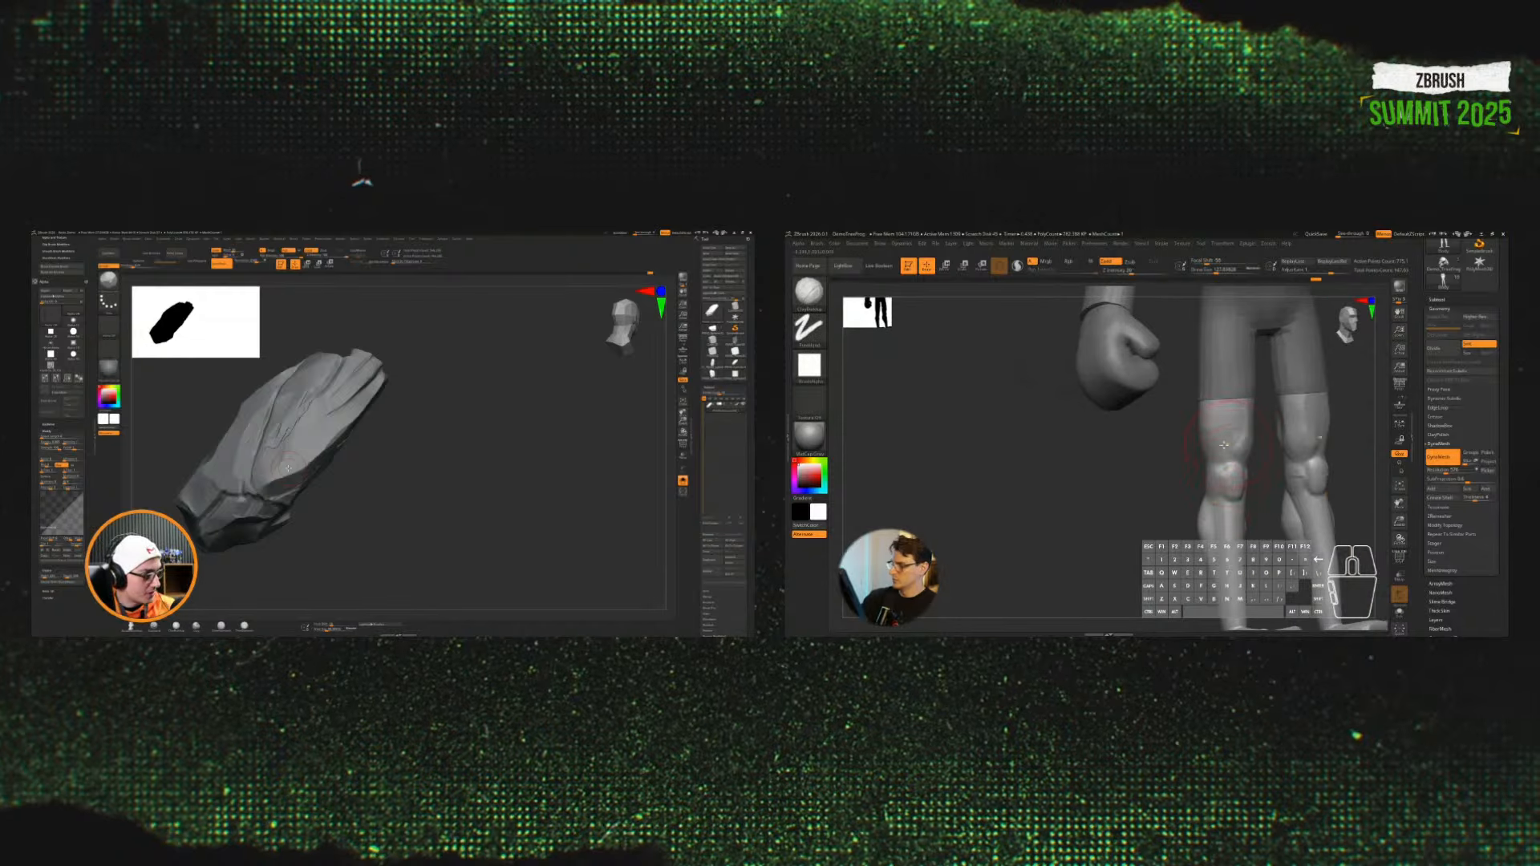
drag(1220, 440, 1217, 417)
Step: Build up the form around the sides of the frog's knees and smooth the transitions into the lower leg
right_drag(1174, 501, 1216, 467)
drag(1270, 481, 1343, 477)
drag(1200, 441, 1198, 436)
right_drag(1201, 402, 1243, 404)
mouse_move(1190, 421)
shift+mouse_down()
mouse_move(1191, 453)
mouse_move(1167, 474)
shift+mouse_up()
right_drag(1167, 474, 1178, 483)
mouse_move(1179, 484)
mouse_down()
mouse_move(1172, 500)
mouse_move(1169, 483)
mouse_up()
right_drag(1173, 481, 1269, 479)
shift+drag(1270, 479, 1215, 489)
Step: Sculpt the frog's shins and calves, adding and carving clay, and adjust the brush size
drag(1175, 545, 1168, 510)
right_drag(1171, 512, 1241, 520)
alt+drag(1169, 507, 1169, 516)
alt+drag(1227, 559, 1219, 515)
mouse_move(1175, 571)
mouse_down()
mouse_move(1163, 525)
mouse_move(1242, 488)
mouse_up()
key(s)
mouse_move(1243, 486)
mouse_down()
mouse_move(1191, 522)
mouse_move(1202, 496)
mouse_move(1283, 495)
mouse_up()
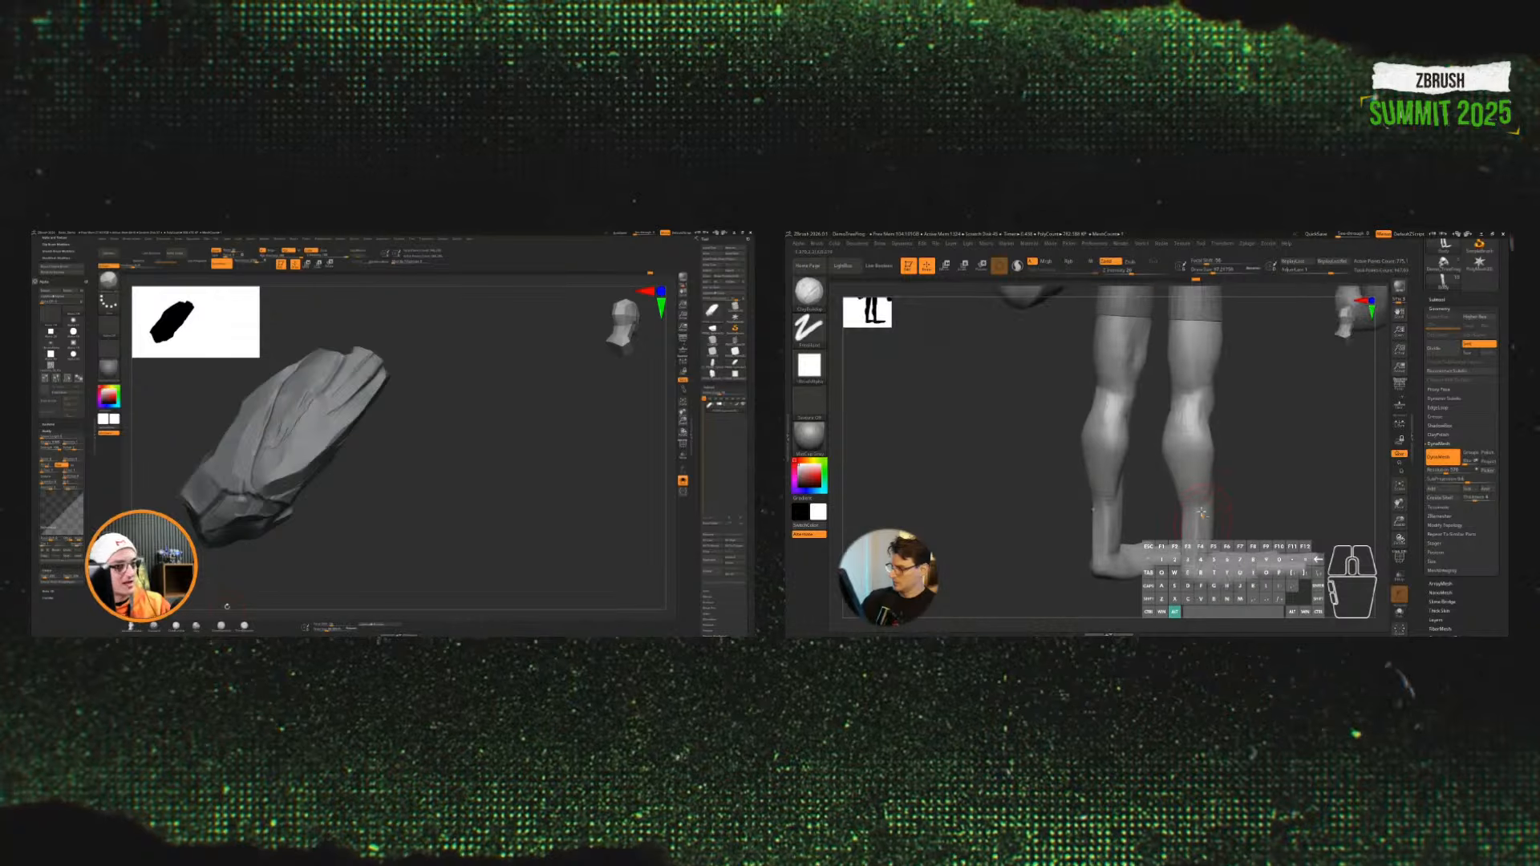
Step: Carve the frog's lower calves above the ankles and smooth the surface around the knees
alt+drag(1095, 511, 1094, 552)
mouse_move(1199, 518)
mouse_down()
mouse_move(1282, 532)
mouse_move(1225, 507)
mouse_move(1275, 531)
mouse_up()
mouse_move(1156, 487)
shift+mouse_down()
mouse_move(1137, 475)
mouse_move(1170, 491)
mouse_move(1223, 345)
mouse_move(1228, 385)
shift+mouse_up()
shift+drag(1155, 433, 1186, 441)
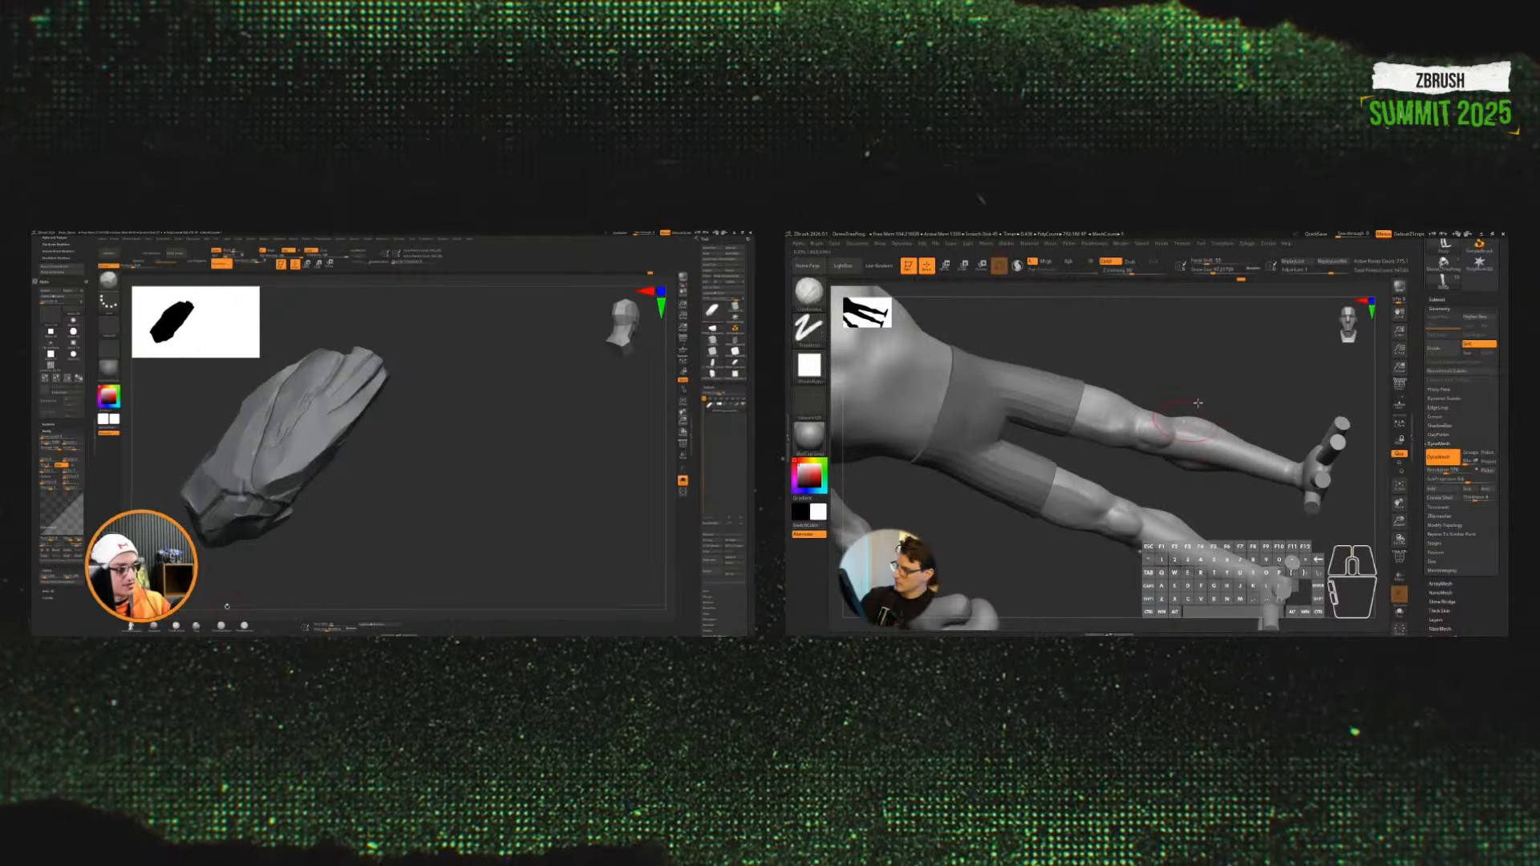
Step: Carve in the area beside the frog's kneecap to define the knee more clearly
right_drag(1203, 442, 1167, 443)
alt+drag(1155, 443, 1160, 446)
right_drag(1207, 437, 1201, 433)
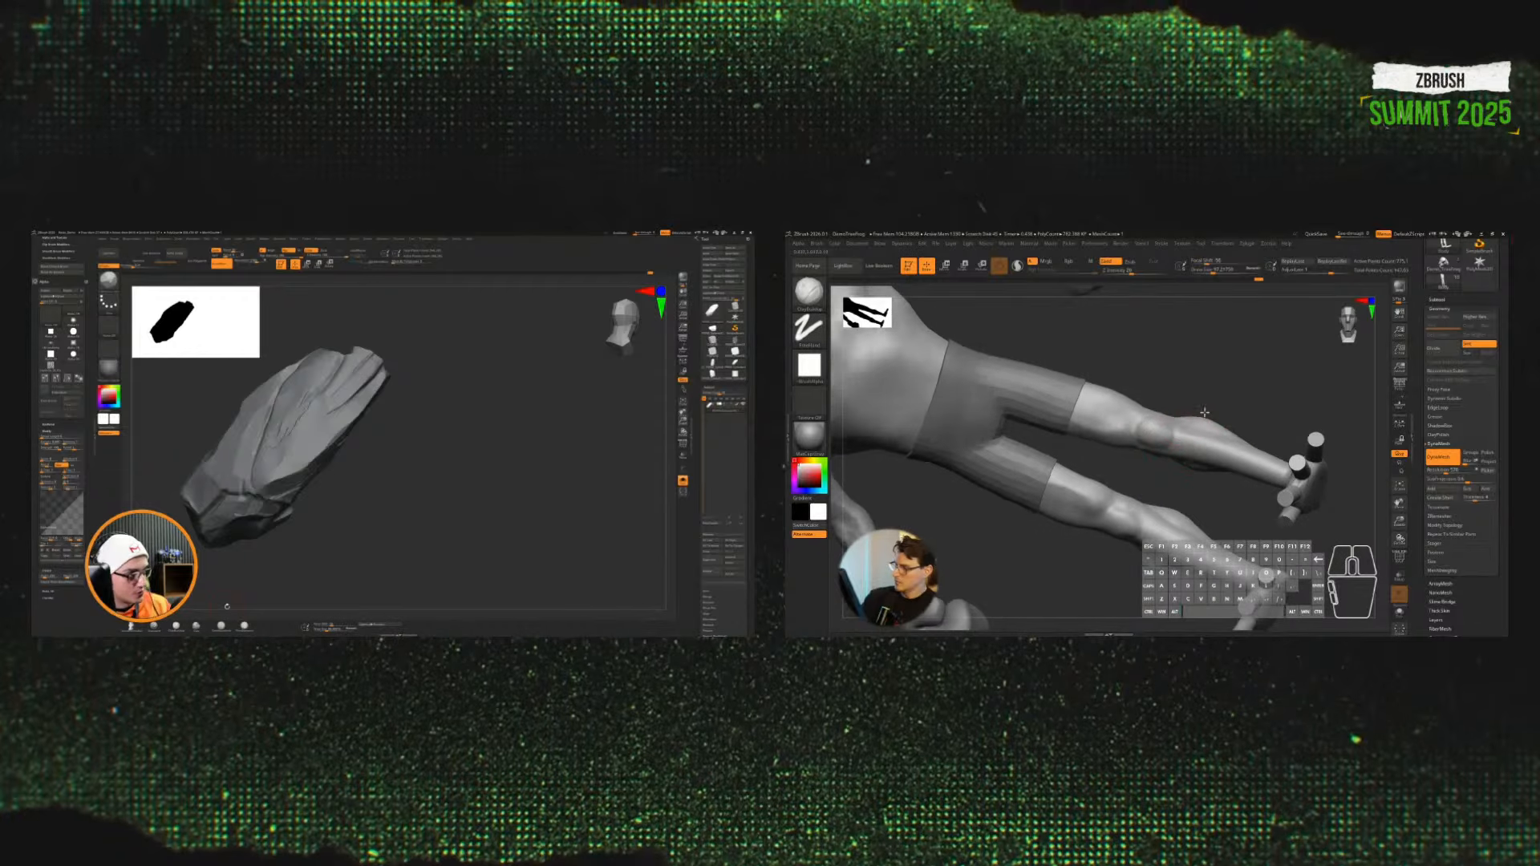
mouse_move(1157, 426)
alt+mouse_down()
mouse_move(1170, 435)
mouse_move(1167, 417)
alt+mouse_up()
mouse_move(1203, 425)
right_down()
mouse_move(1262, 405)
mouse_move(1275, 374)
mouse_move(1240, 360)
right_up()
Step: Isolate the frog's merged body in Solo mode to expose the thighs under the shorts, and adjust the brush size
drag(1164, 496, 1150, 510)
drag(1308, 395, 1307, 372)
alt+drag(1302, 431, 1297, 525)
click(1399, 614)
key(s)
drag(1305, 531, 1325, 531)
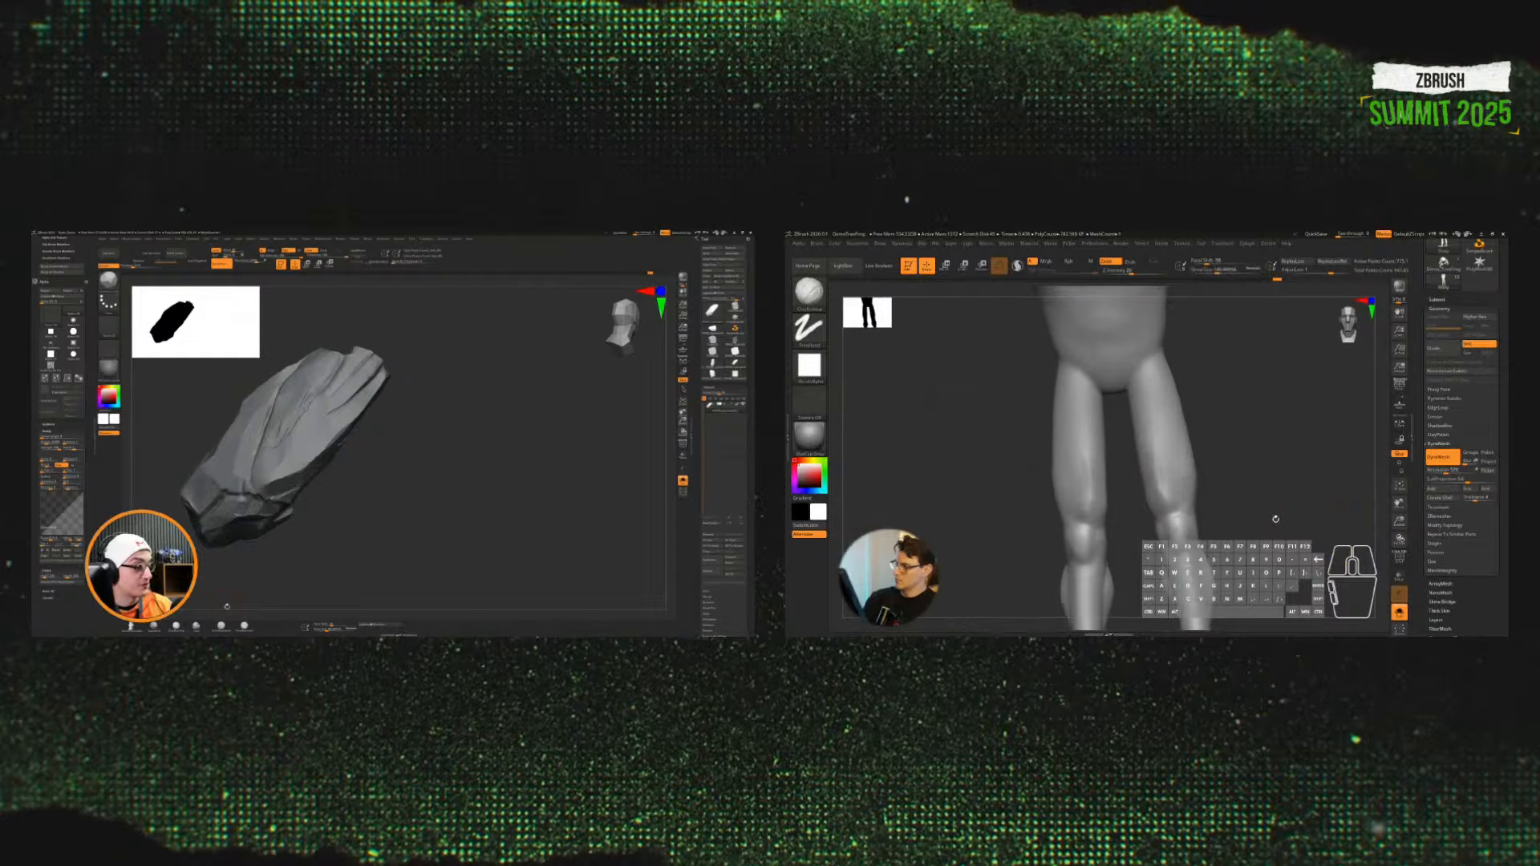
Step: Build up long muscle forms down the front of the frog's thighs and smooth them
drag(1151, 378, 1144, 463)
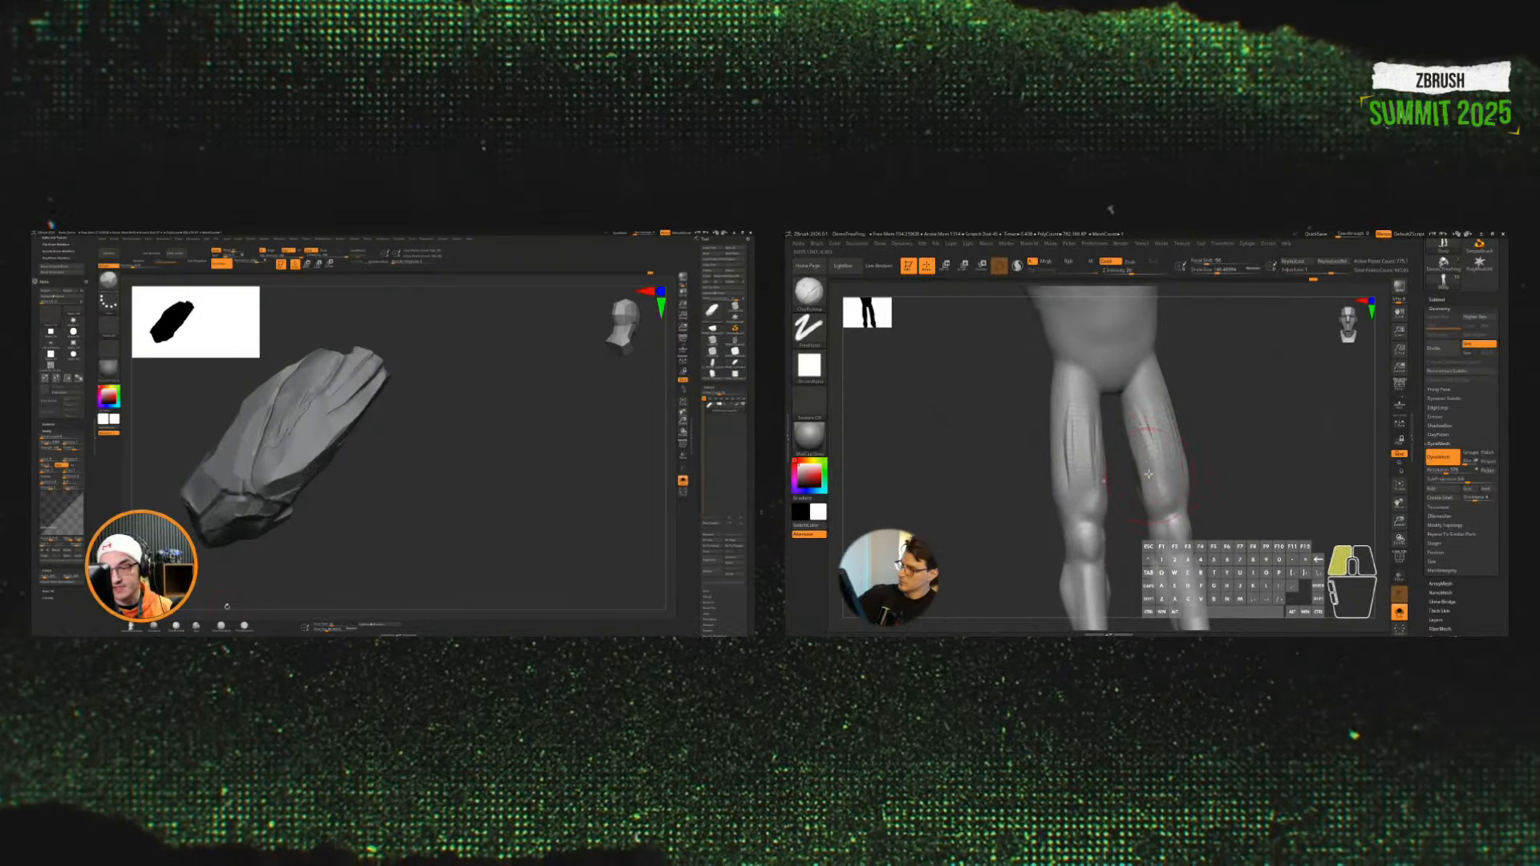
drag(1154, 388, 1168, 453)
drag(1155, 394, 1174, 482)
right_drag(1203, 449, 1235, 449)
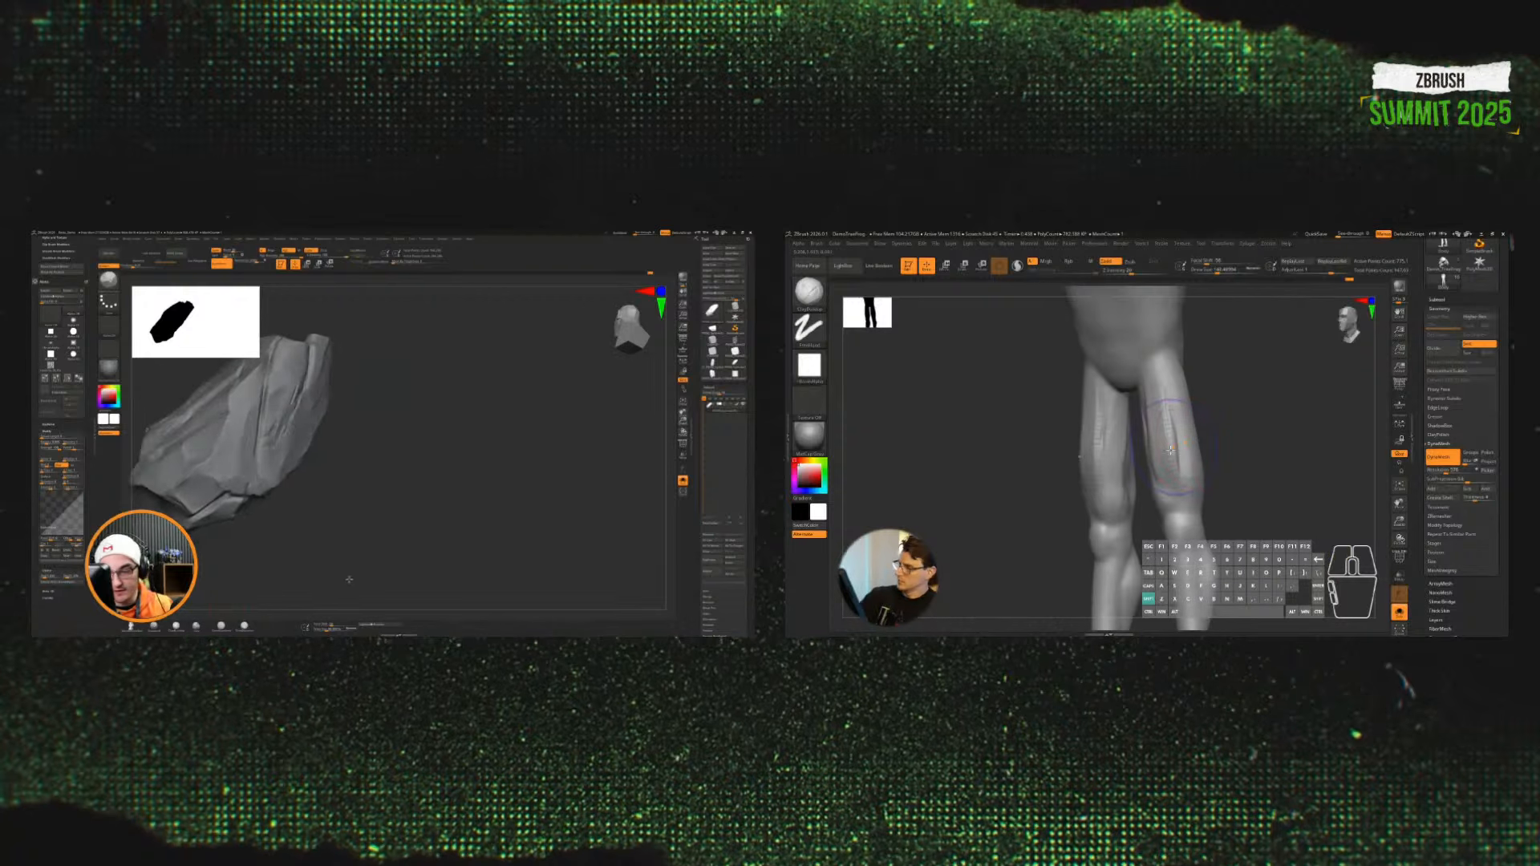
shift+drag(1163, 433, 1148, 382)
right_drag(1148, 382, 1204, 460)
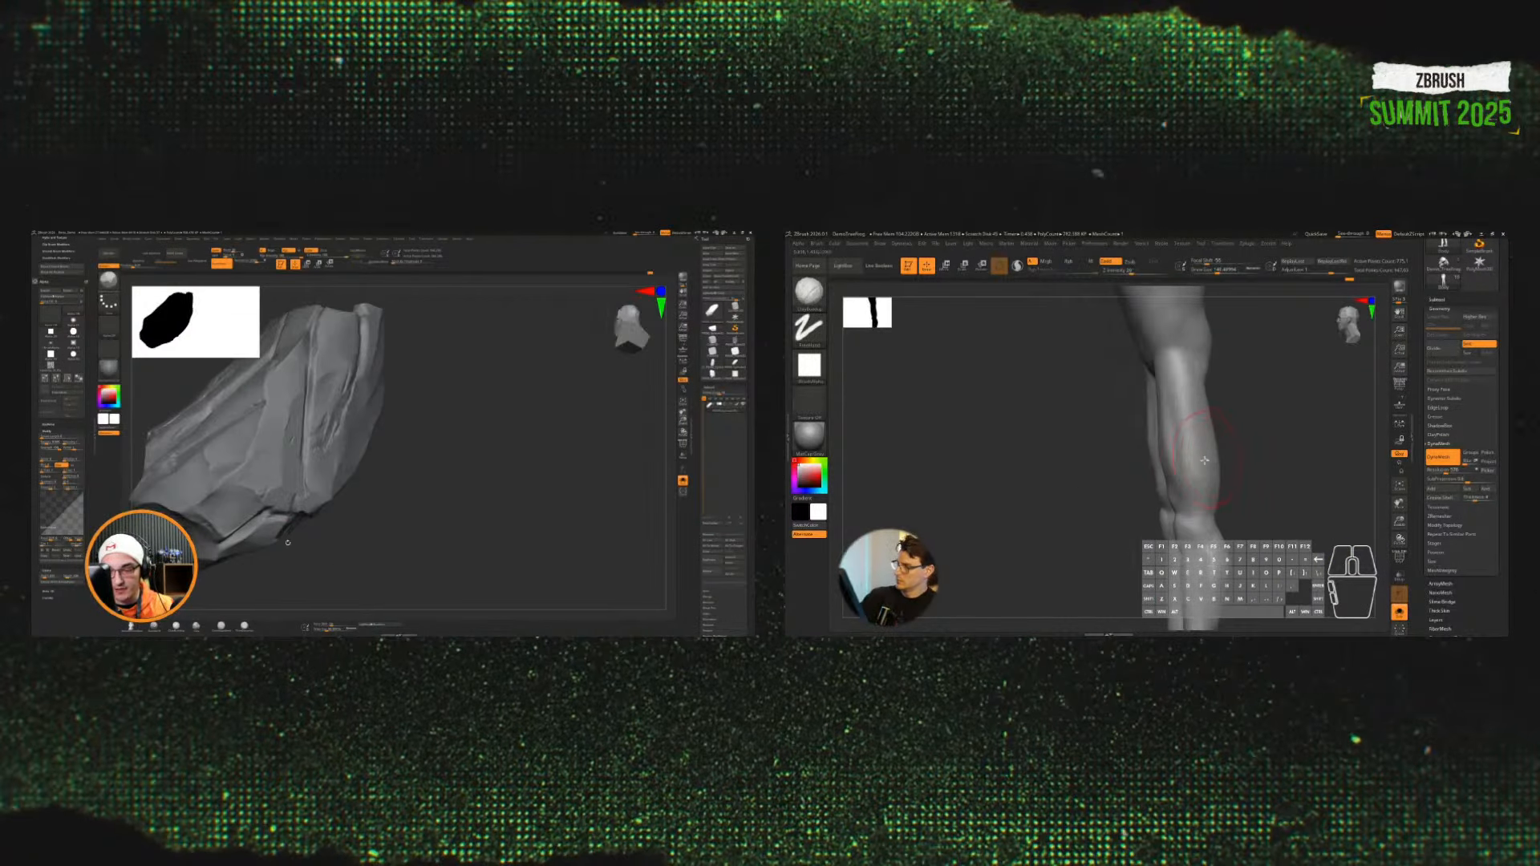
Step: Add muscle volume to the backs of the frog's thighs below the buttocks
drag(1259, 393, 1219, 393)
alt+drag(1303, 345, 1302, 409)
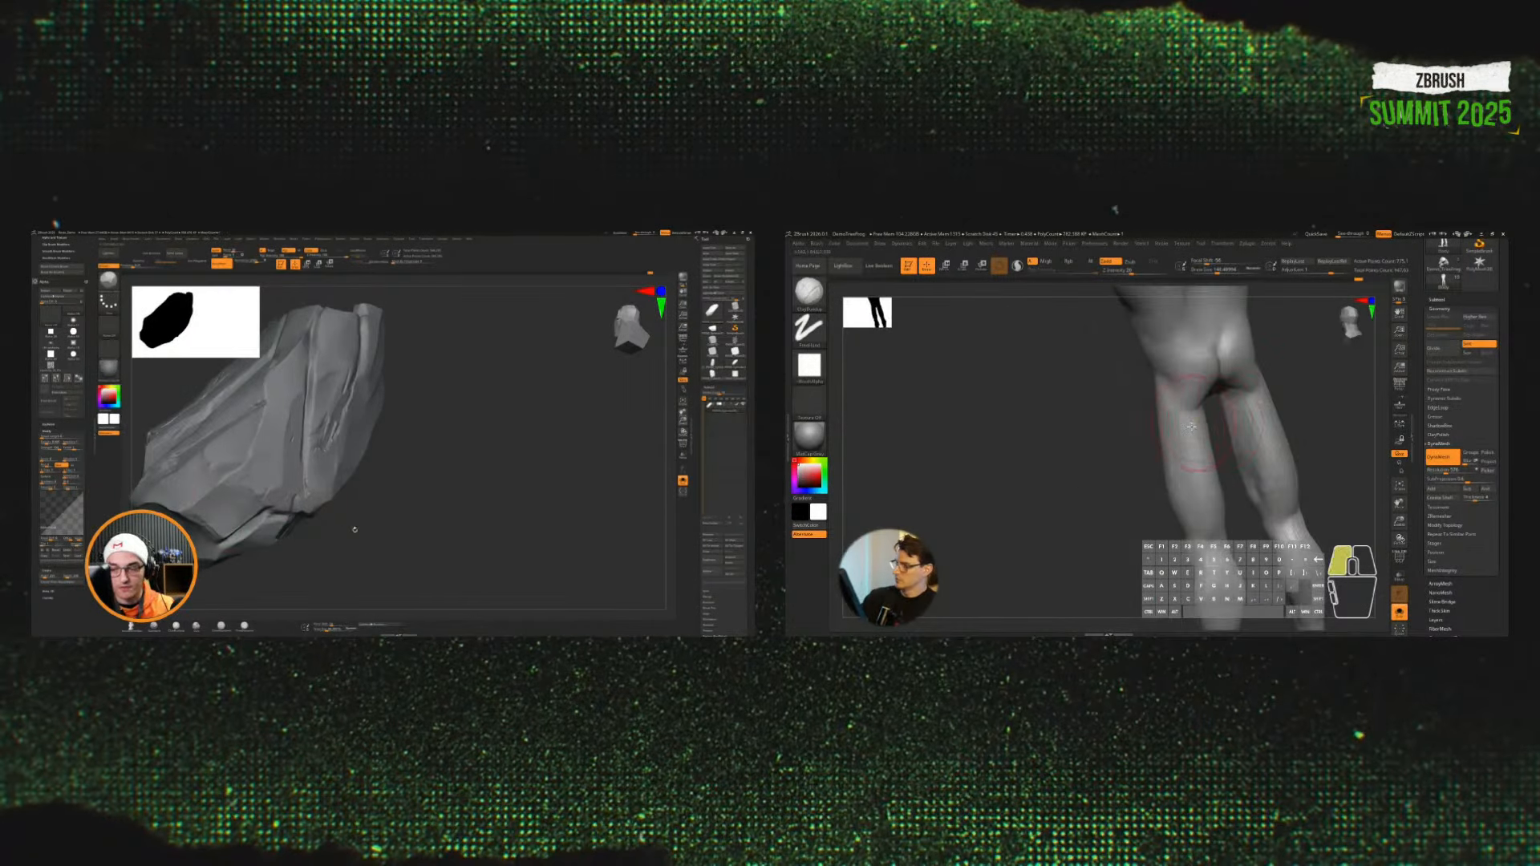
drag(1193, 413, 1192, 444)
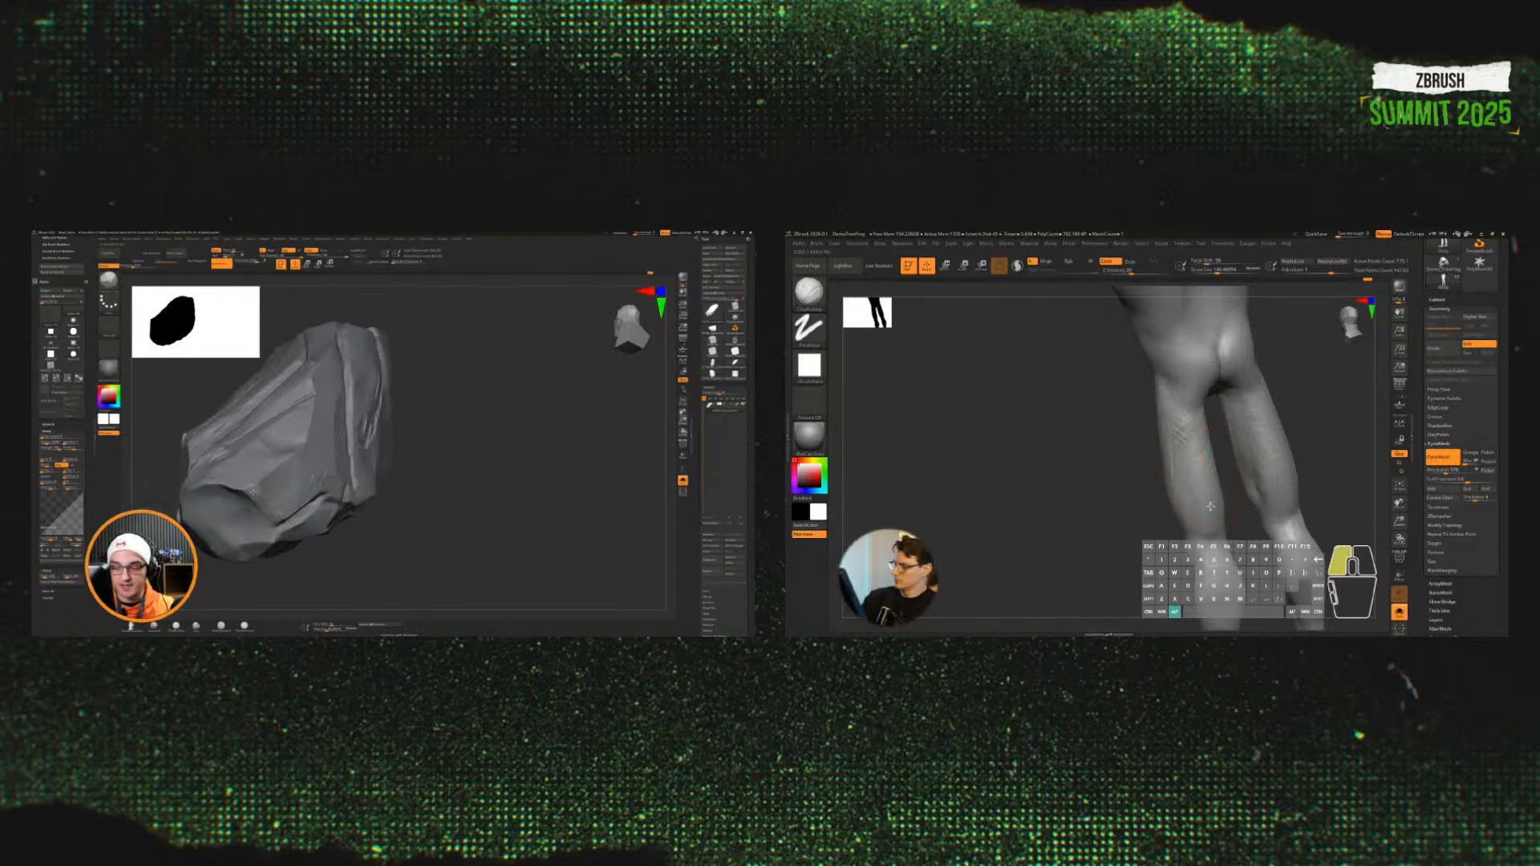
right_drag(1195, 511, 1219, 532)
mouse_move(1206, 437)
alt+mouse_down()
mouse_move(1229, 482)
mouse_move(1224, 467)
mouse_move(1209, 509)
mouse_move(1334, 416)
mouse_move(1355, 465)
alt+mouse_up()
Step: Carve a groove down the back of the frog's thigh with the DamStandard brush and leave Solo mode
key(b)
key(d)
key(s)
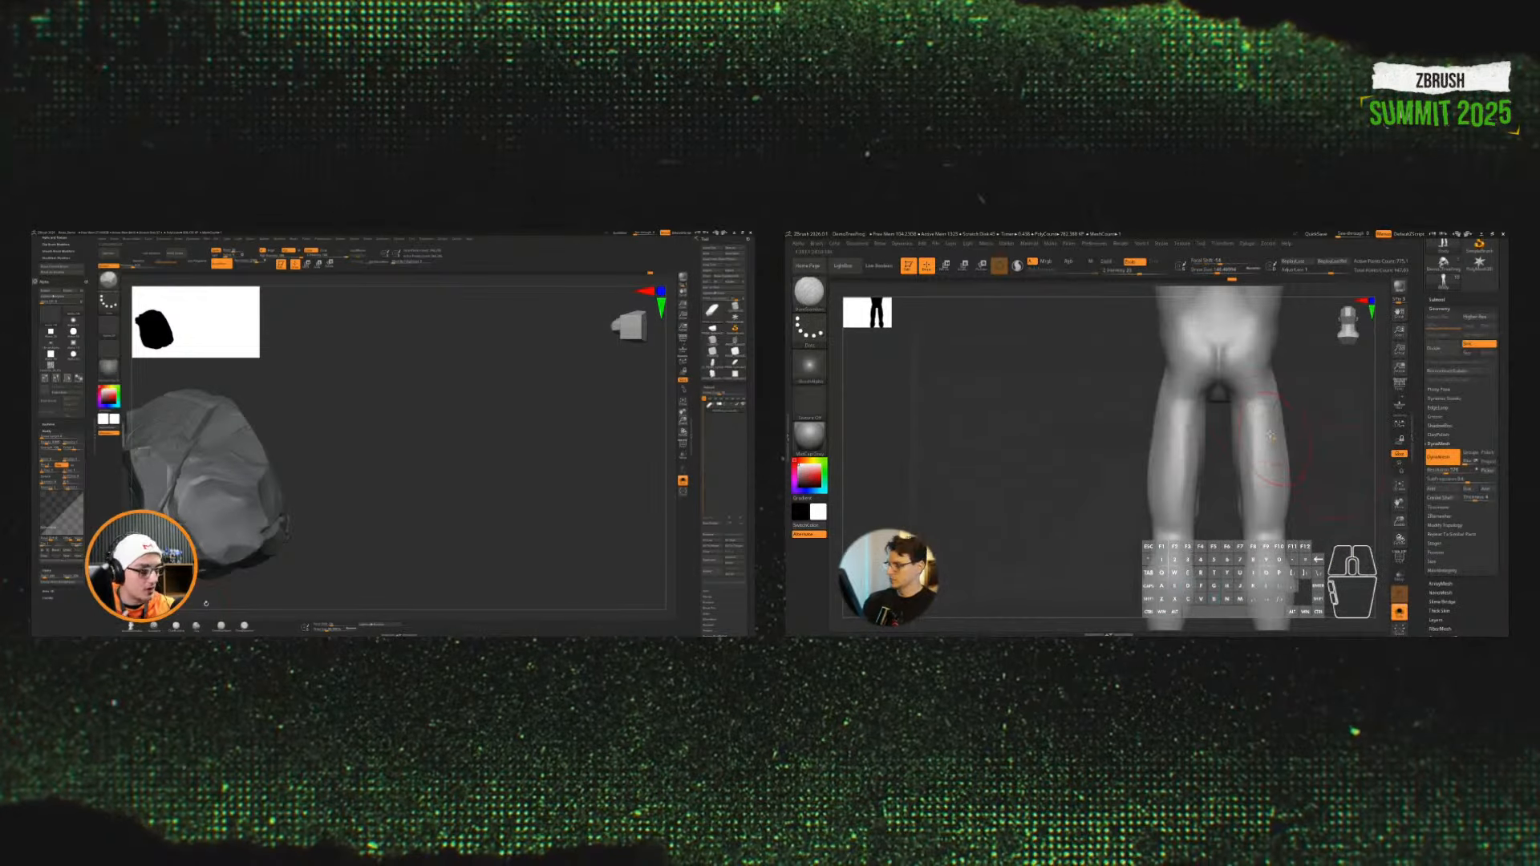
mouse_move(1255, 397)
mouse_down()
mouse_move(1262, 495)
mouse_move(1265, 462)
mouse_up()
alt+drag(1315, 473, 1187, 505)
drag(1302, 505, 1315, 493)
alt+drag(1315, 494, 1173, 512)
click(1398, 611)
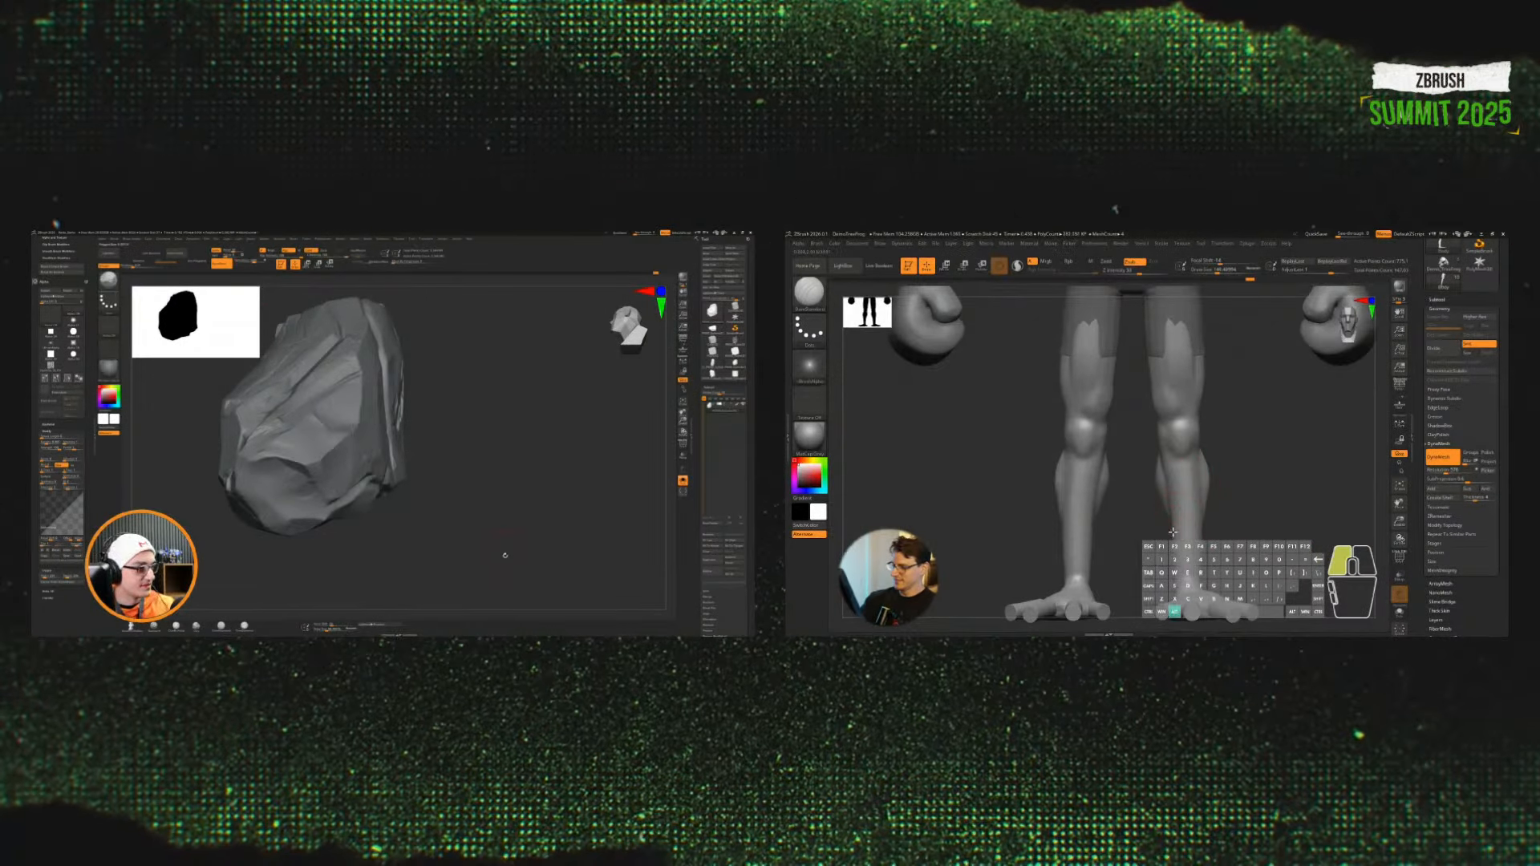
Step: Switch back to the ClayBuildup brush and carve the inner side of the frog's shins below the knees
mouse_move(506, 553)
mouse_down()
mouse_move(441, 567)
mouse_move(454, 548)
mouse_move(415, 440)
mouse_up()
key(b)
key(c)
key(b)
drag(1284, 524, 1331, 525)
mouse_move(415, 441)
mouse_down()
mouse_move(408, 530)
mouse_move(439, 465)
mouse_move(426, 481)
mouse_up()
alt+drag(1167, 517, 1167, 505)
drag(426, 481, 436, 388)
alt+drag(1166, 505, 1167, 493)
Step: Carve the inner shins toward the frog's ankles, check the legs in profile, and view the rock from several angles
drag(436, 388, 451, 425)
drag(1223, 527, 1269, 527)
alt+drag(452, 425, 460, 523)
drag(1270, 527, 1304, 527)
mouse_move(460, 522)
mouse_down()
mouse_move(443, 498)
mouse_move(498, 513)
mouse_up()
alt+drag(1176, 546, 1171, 519)
drag(498, 512, 498, 512)
alt+drag(1171, 519, 1172, 511)
drag(498, 512, 479, 501)
drag(1318, 508, 1278, 511)
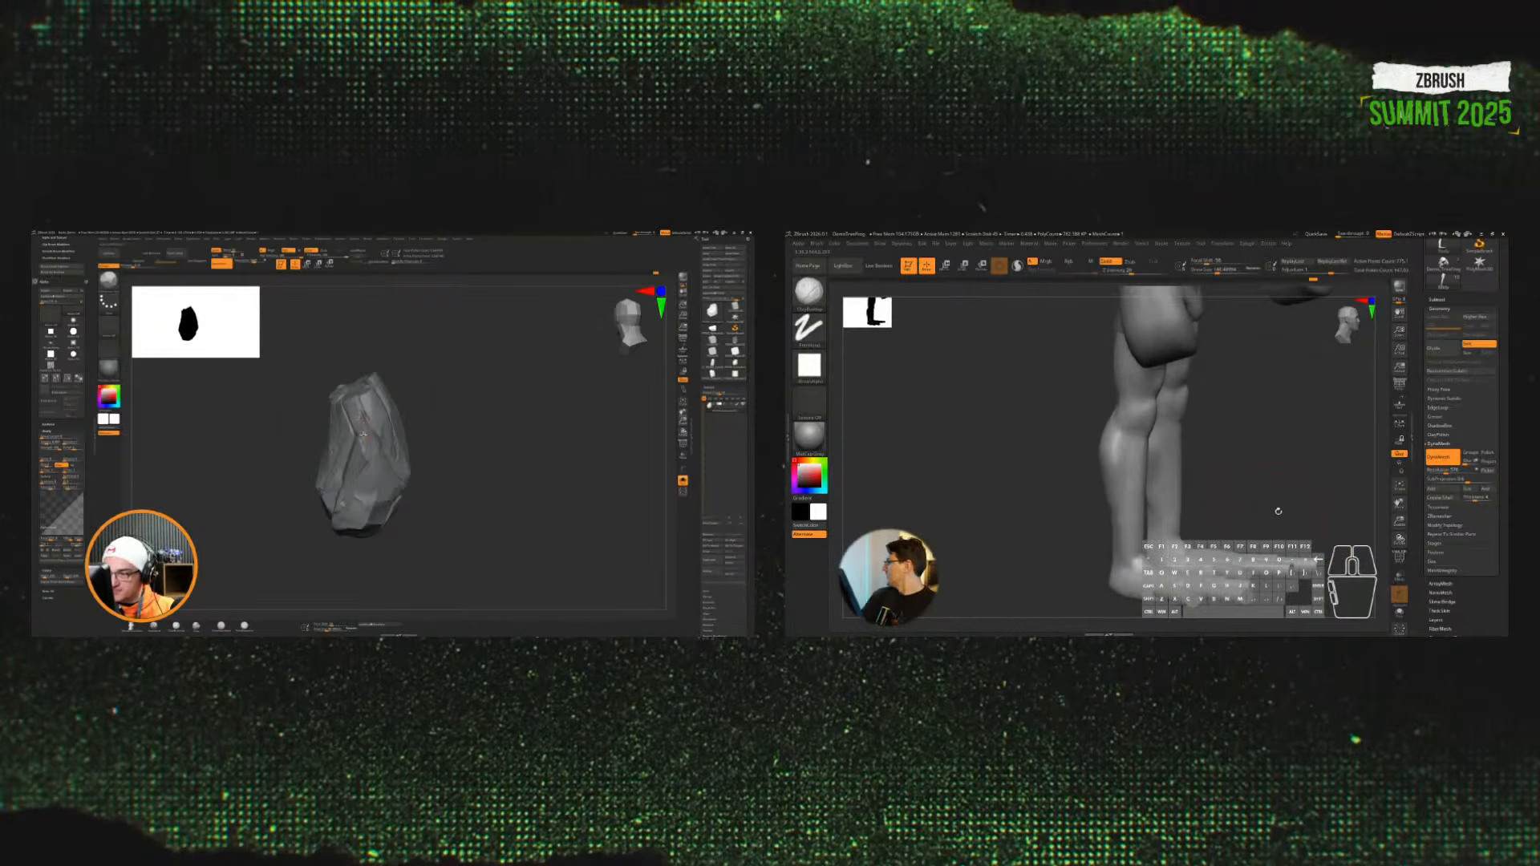
drag(359, 426, 330, 454)
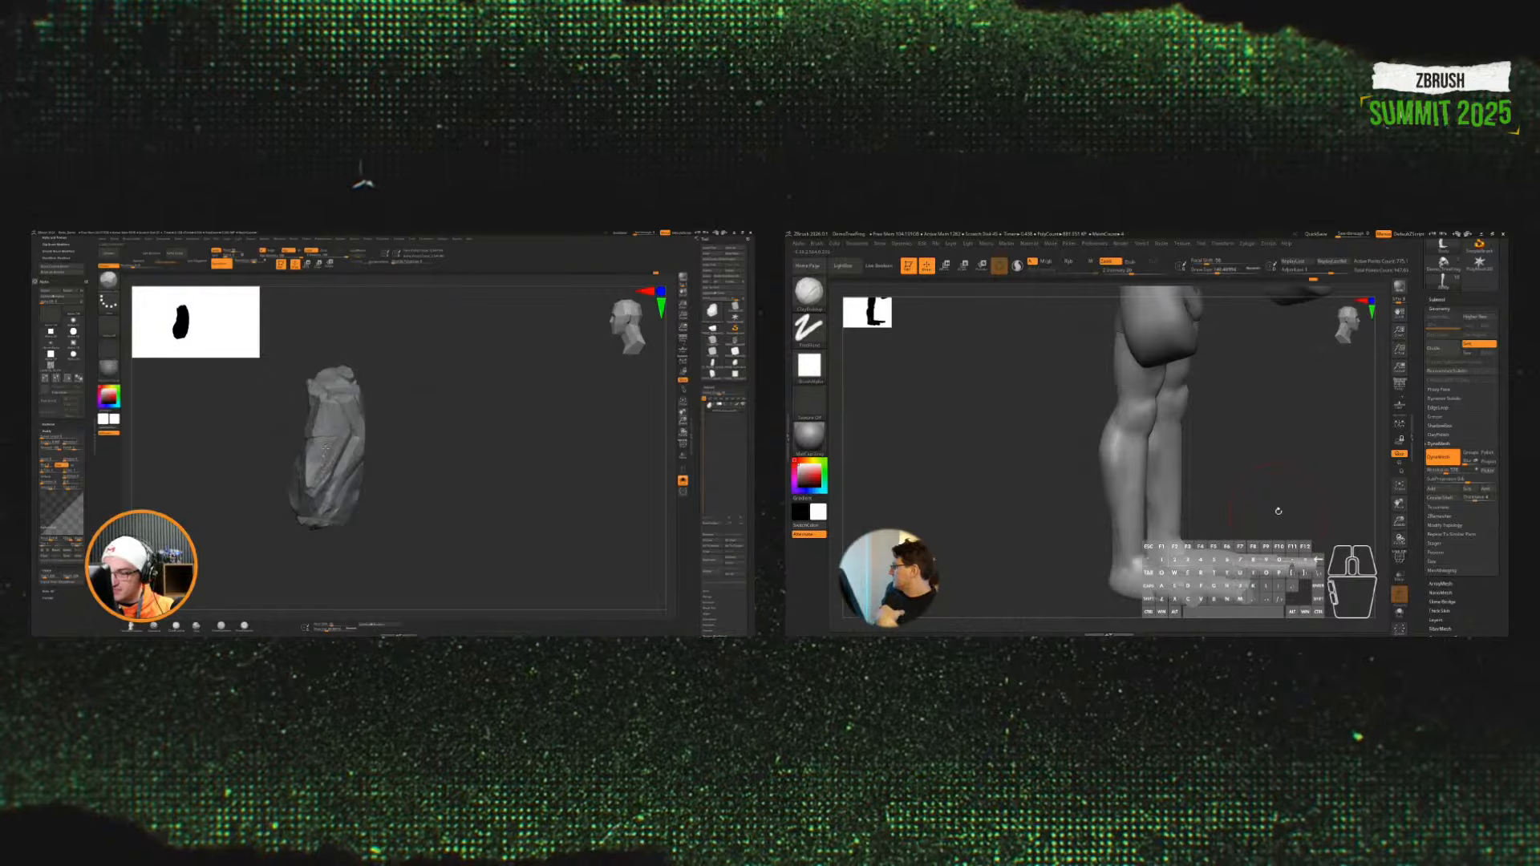
Step: Inspect the rock from several sides with its PolyFrame briefly shown, and view the frog character's leg in full profile
mouse_move(445, 481)
mouse_down()
mouse_move(327, 425)
mouse_move(467, 491)
mouse_move(450, 470)
mouse_up()
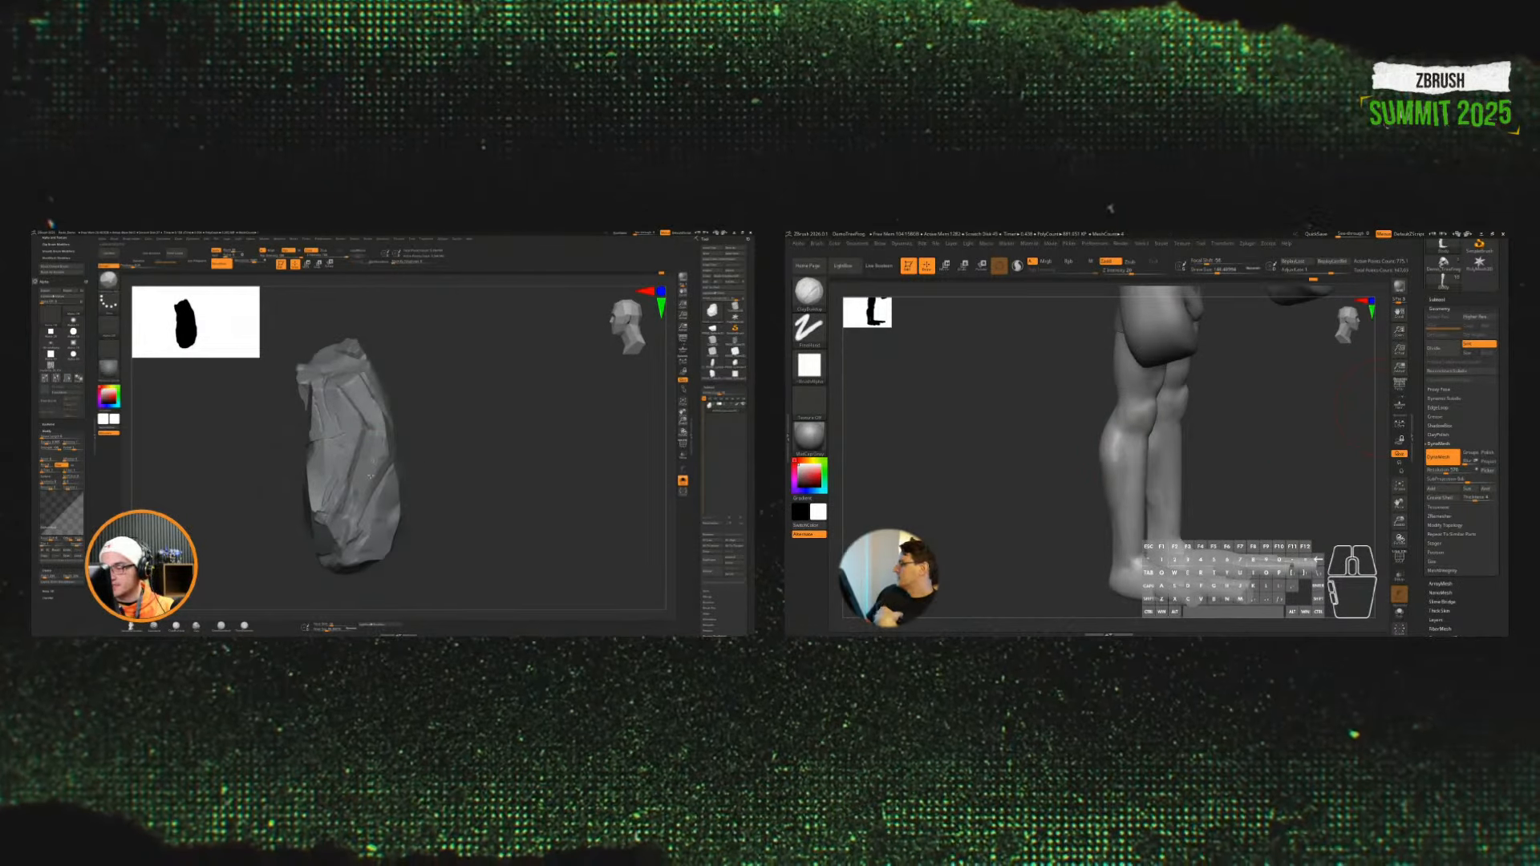
drag(446, 479, 471, 411)
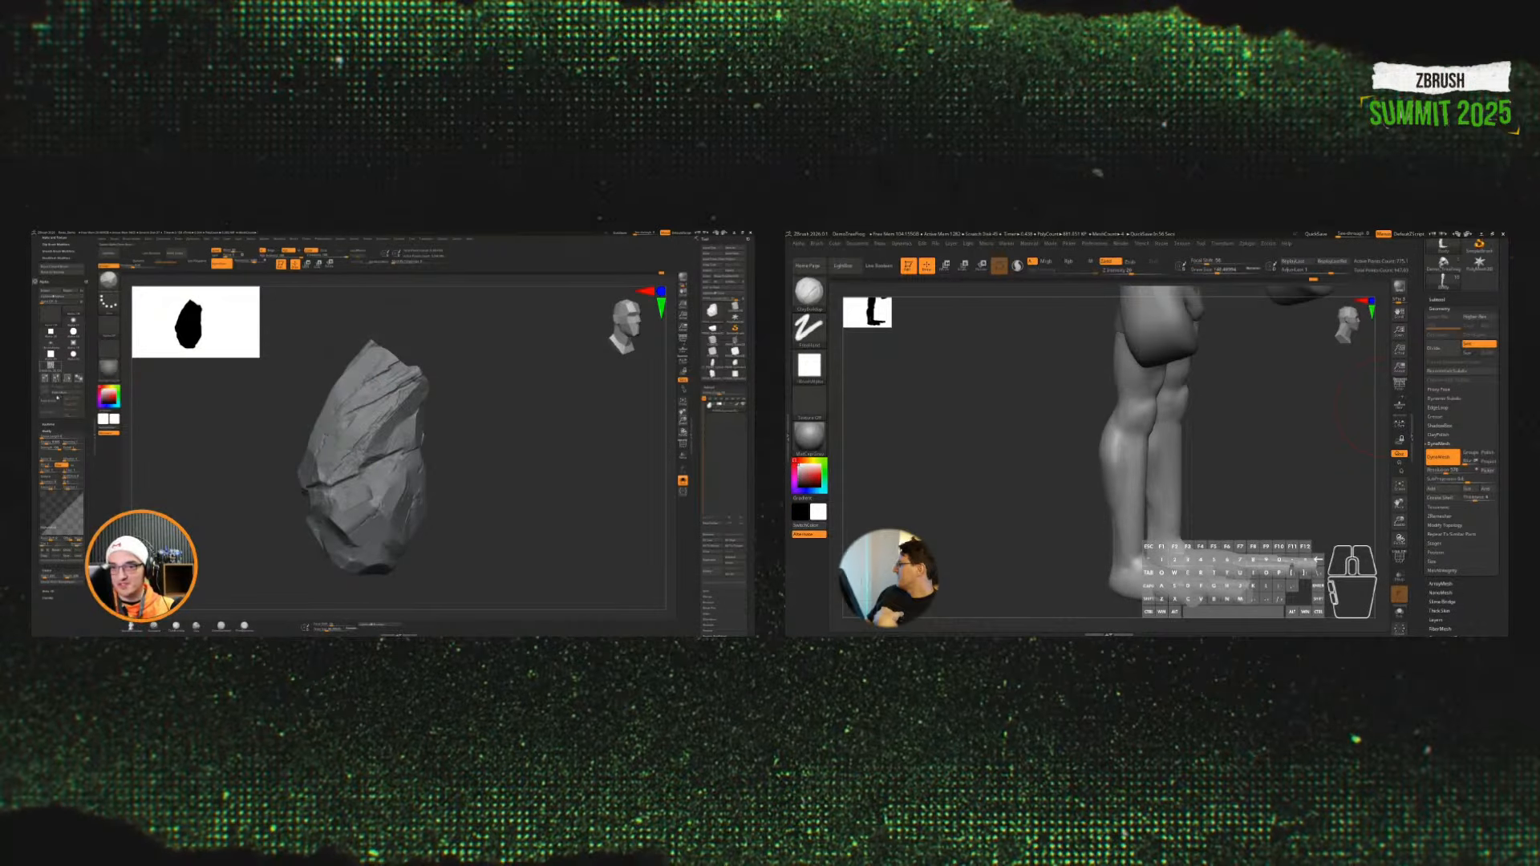
drag(437, 513, 423, 446)
alt+drag(1278, 440, 1318, 436)
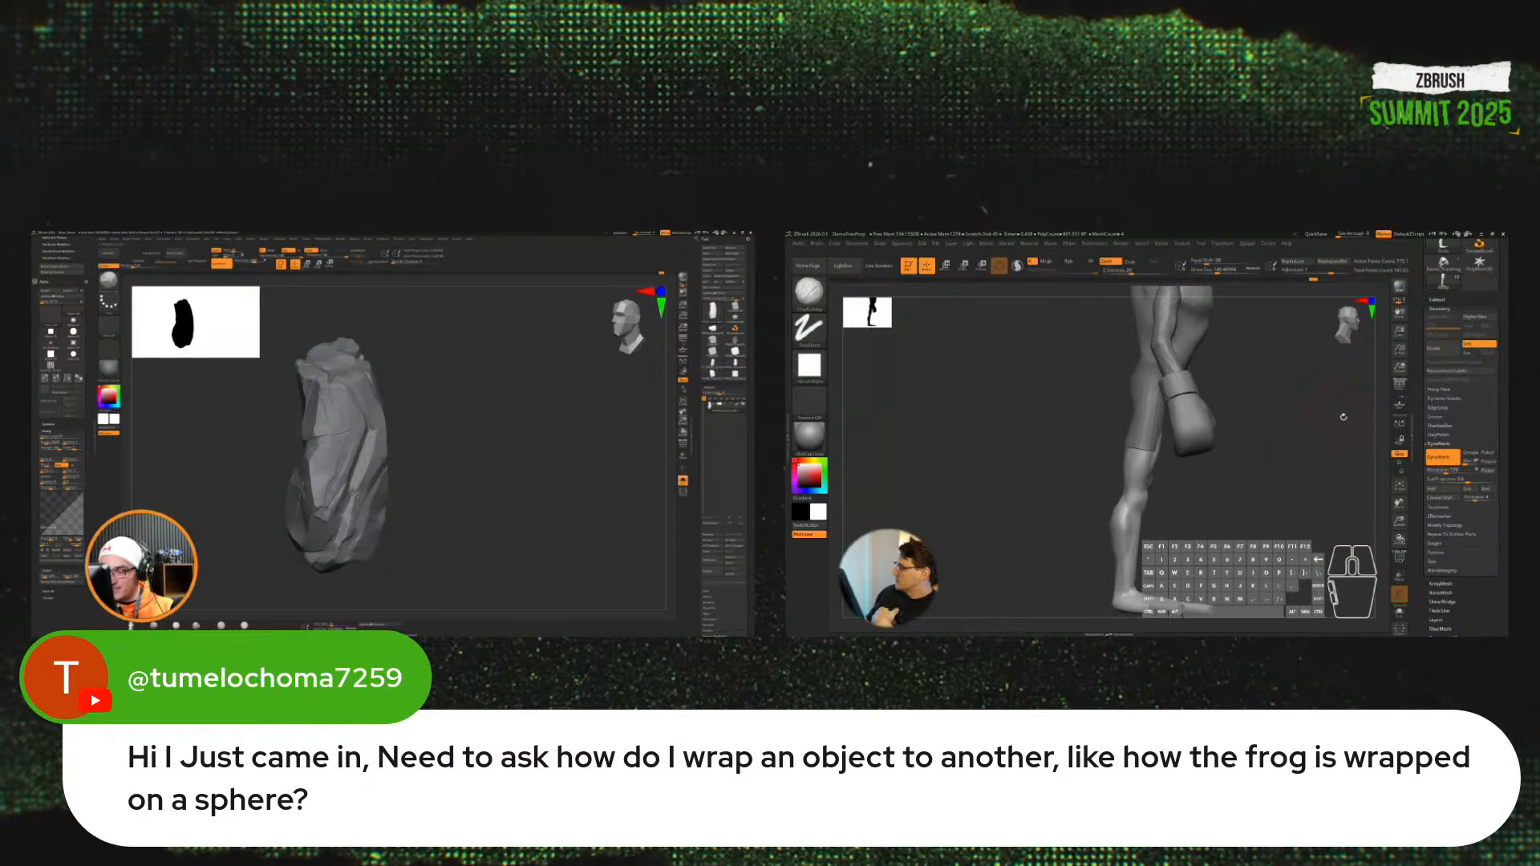
mouse_move(454, 515)
mouse_down()
mouse_move(496, 528)
mouse_move(479, 509)
mouse_up()
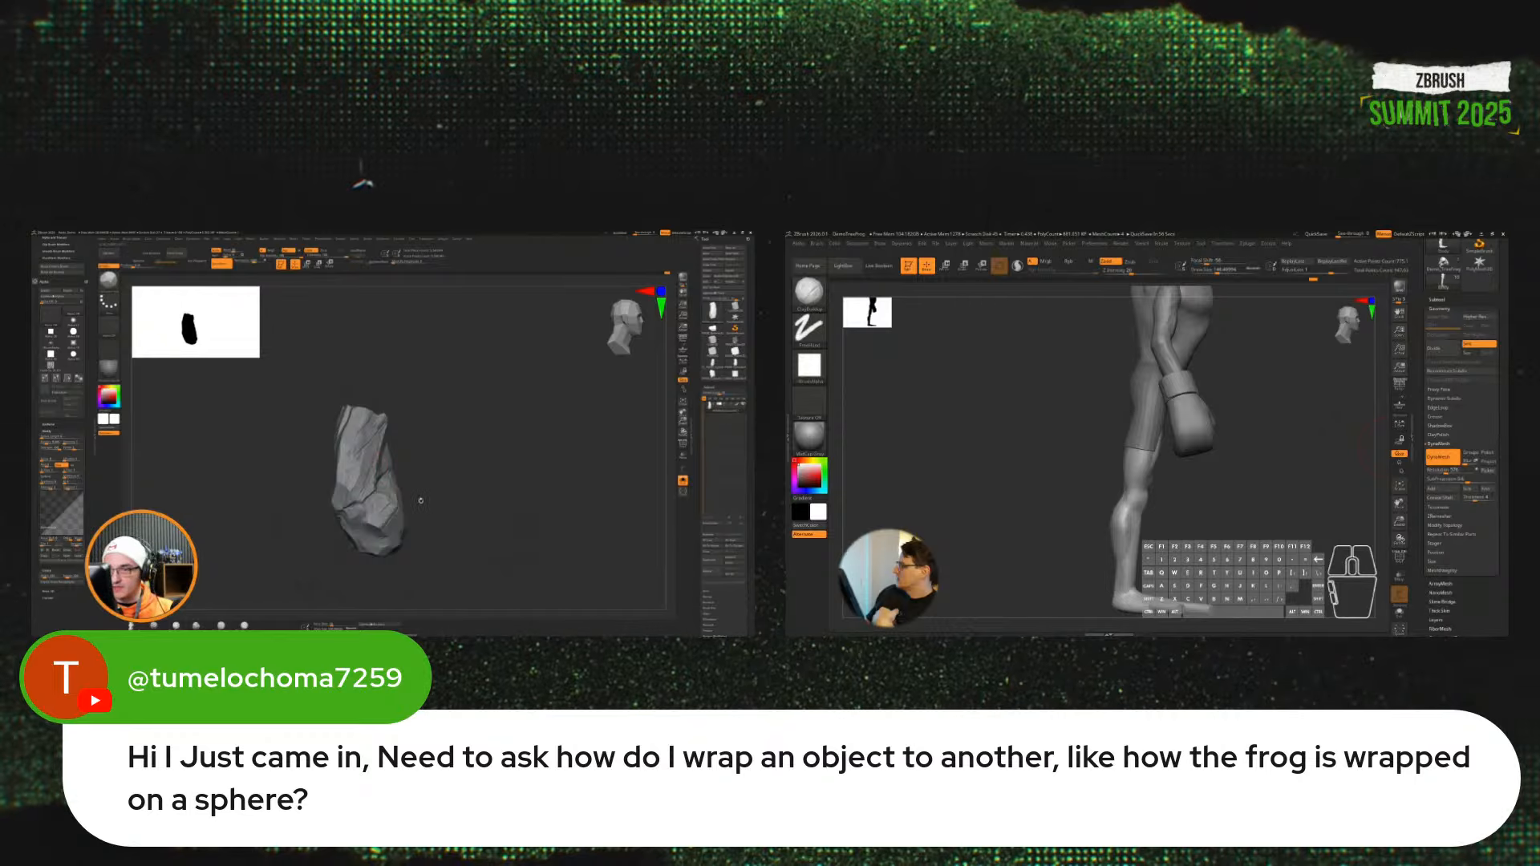
key(shift+f)
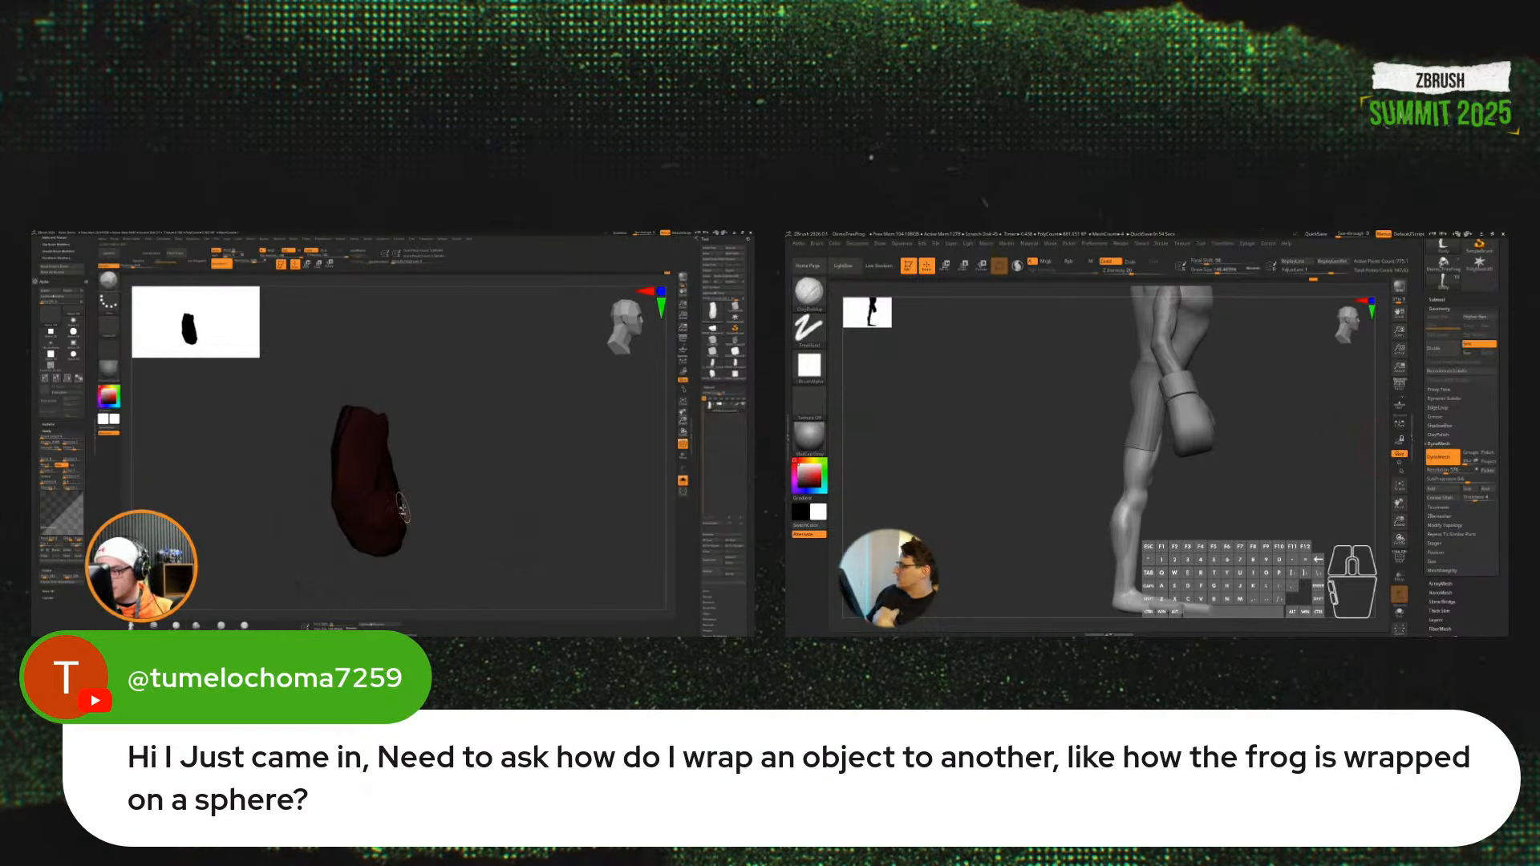
key(shift+f)
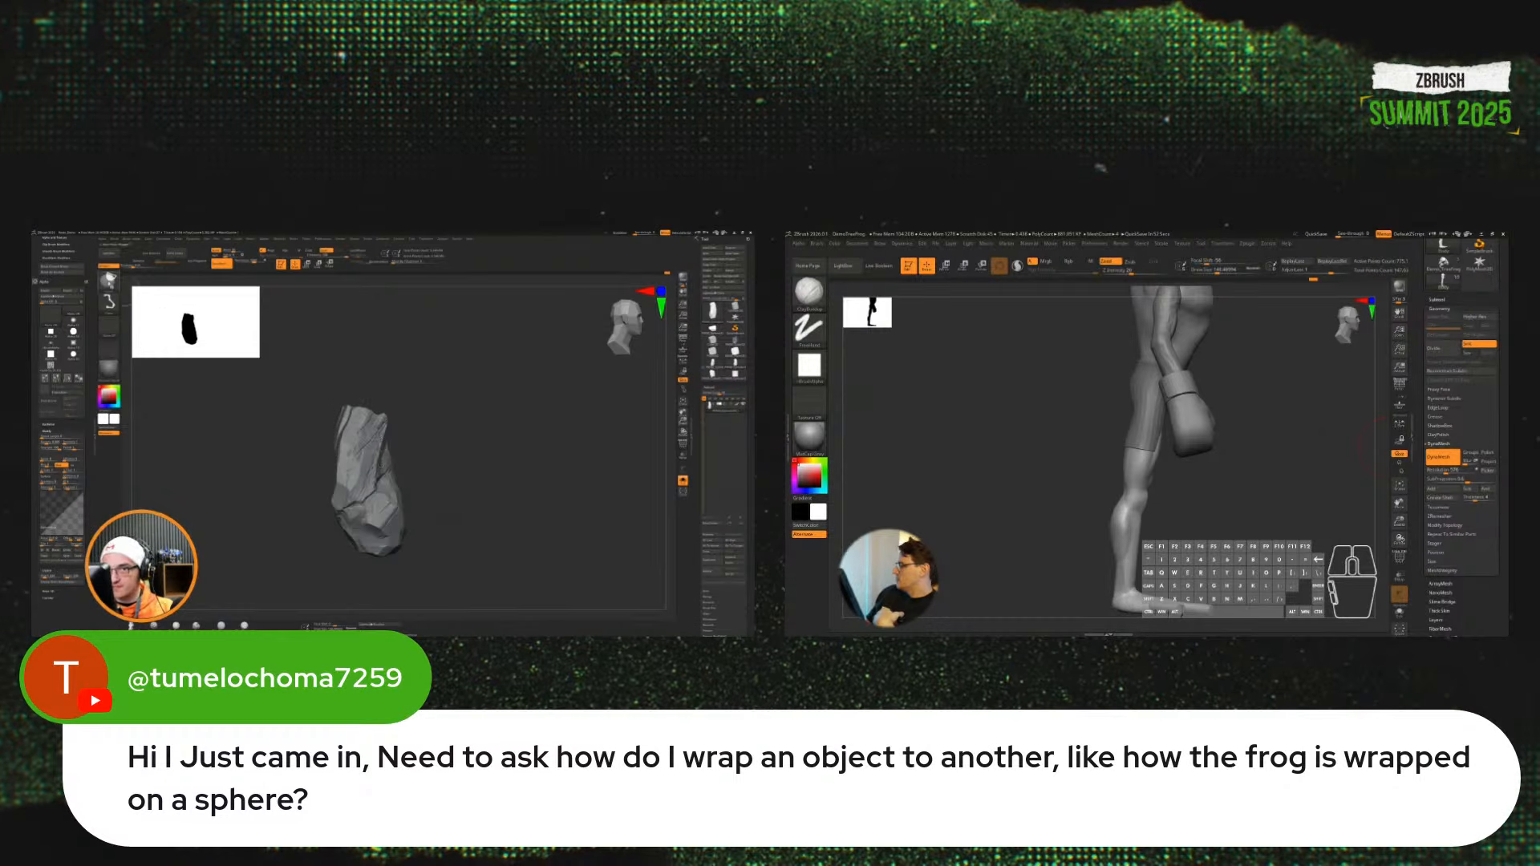
Step: Choose a curve-based cutting brush for the rock and draw a lengthwise stroke through it from top to base
ctrl+shift+click(110, 281)
ctrl+shift+click(286, 314)
ctrl+shift+drag(367, 371, 389, 623)
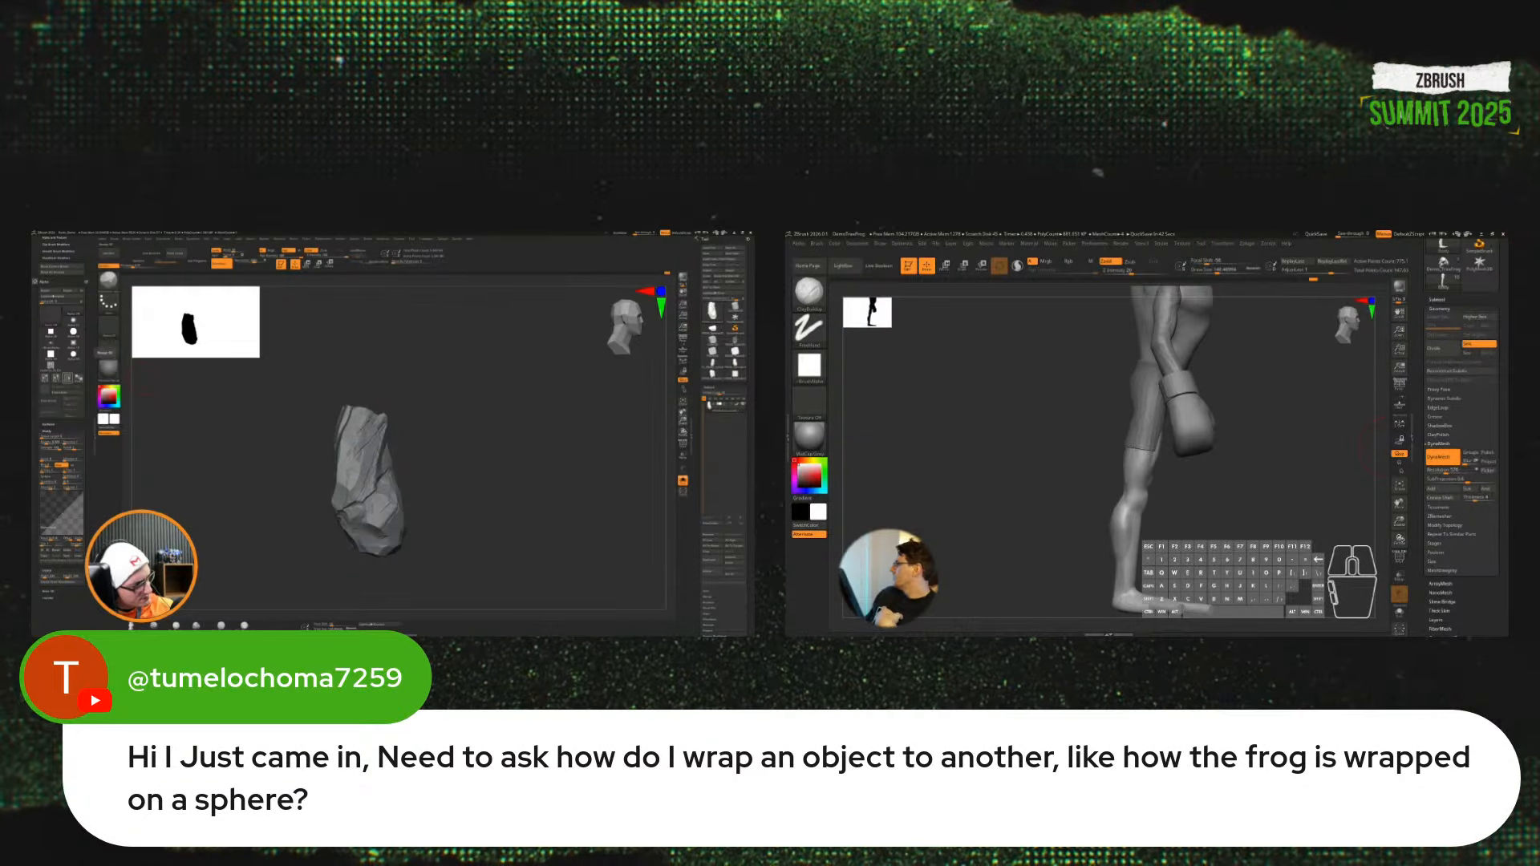
Step: Load the model of the tree frog sitting on a sphere and examine it from several sides
drag(1355, 397, 1501, 267)
click(1442, 265)
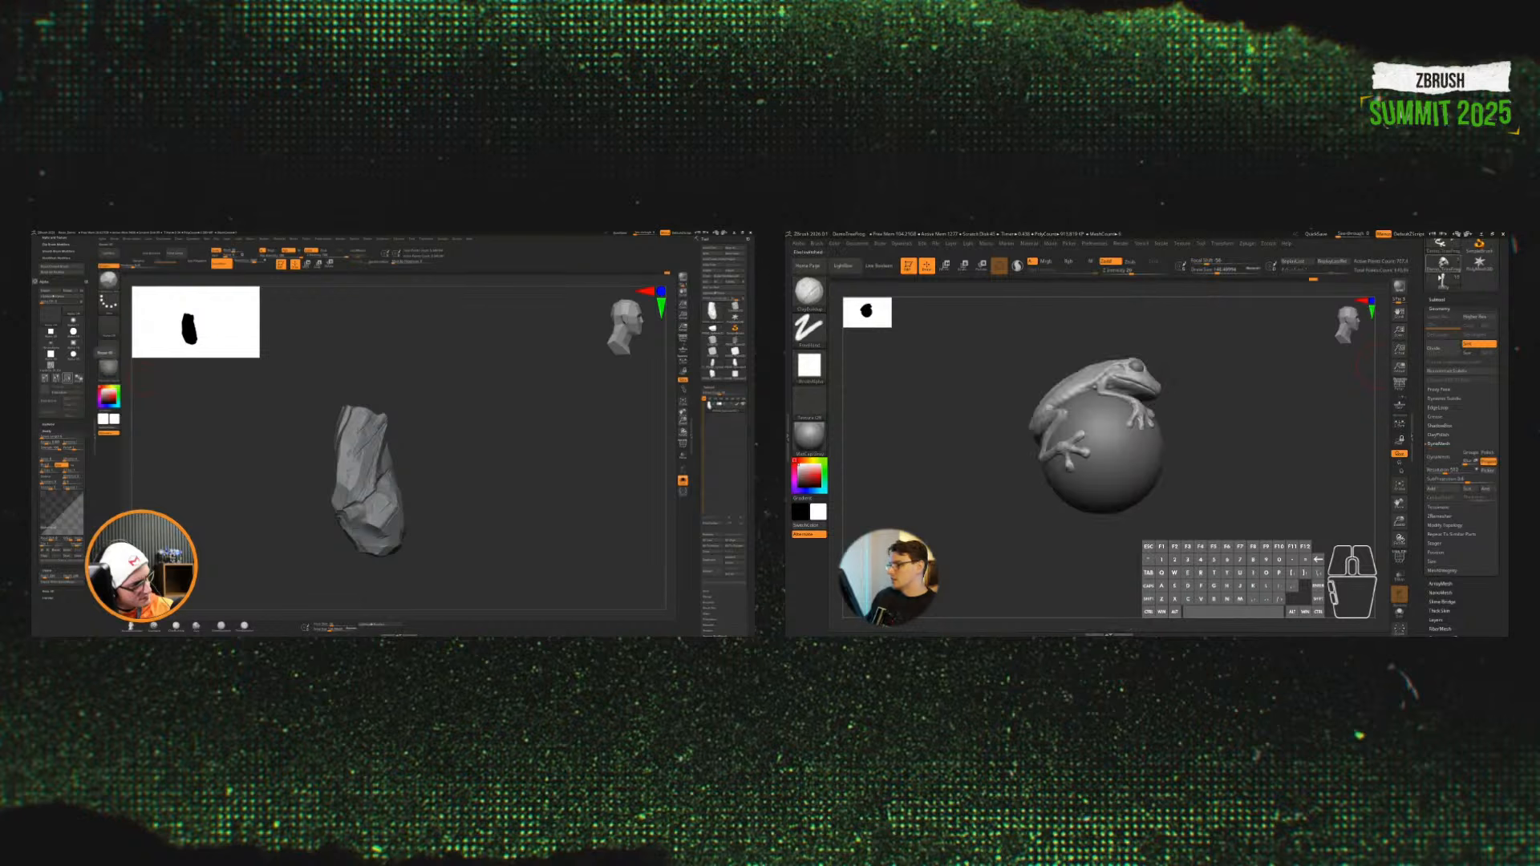
right_drag(1270, 413, 1127, 383)
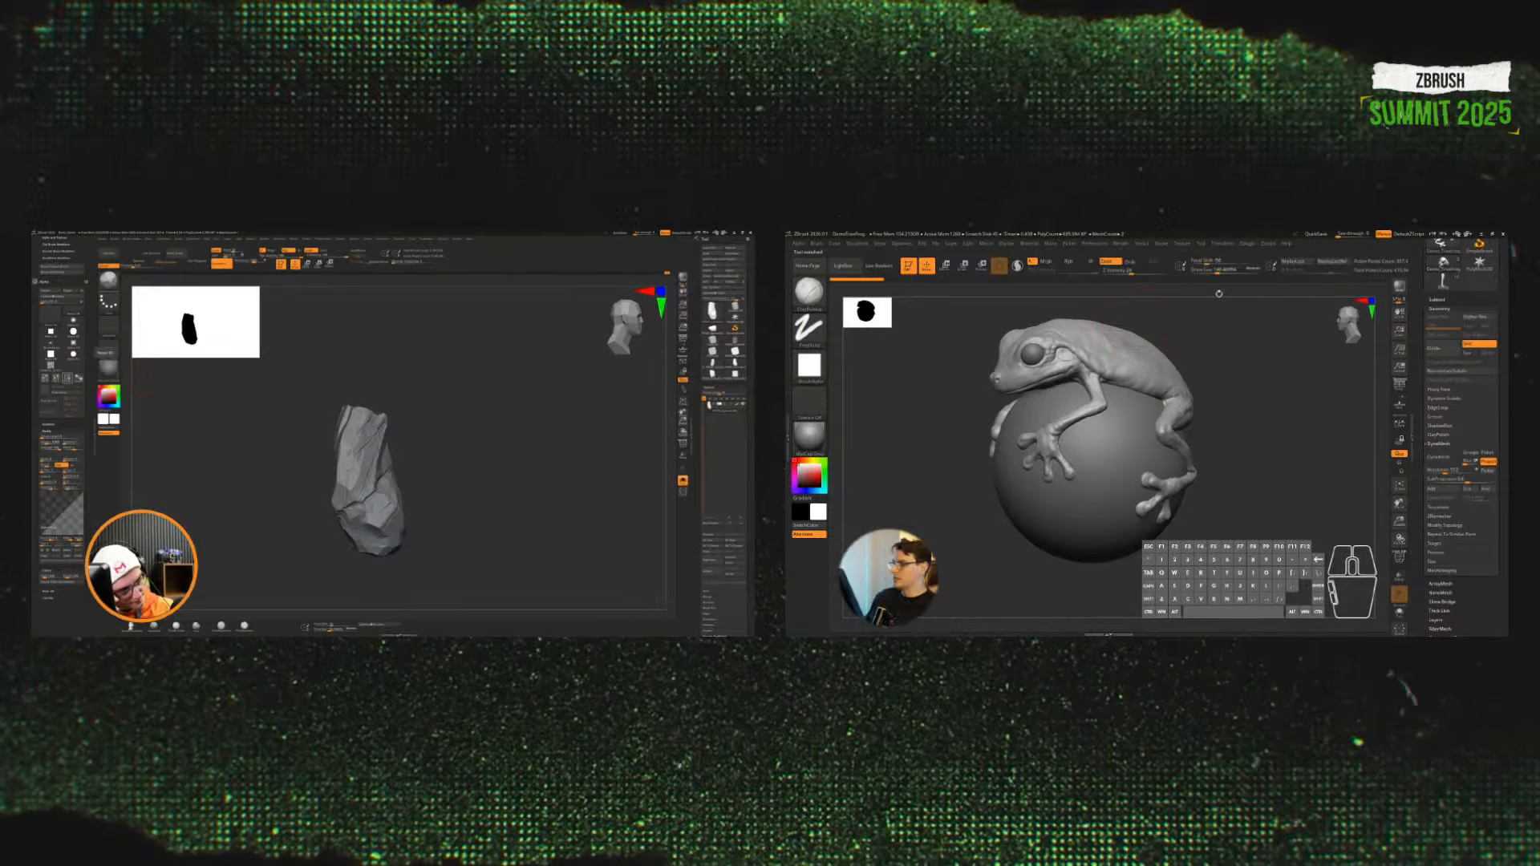
mouse_move(1246, 361)
right_down()
mouse_move(1267, 377)
mouse_move(1253, 373)
right_up()
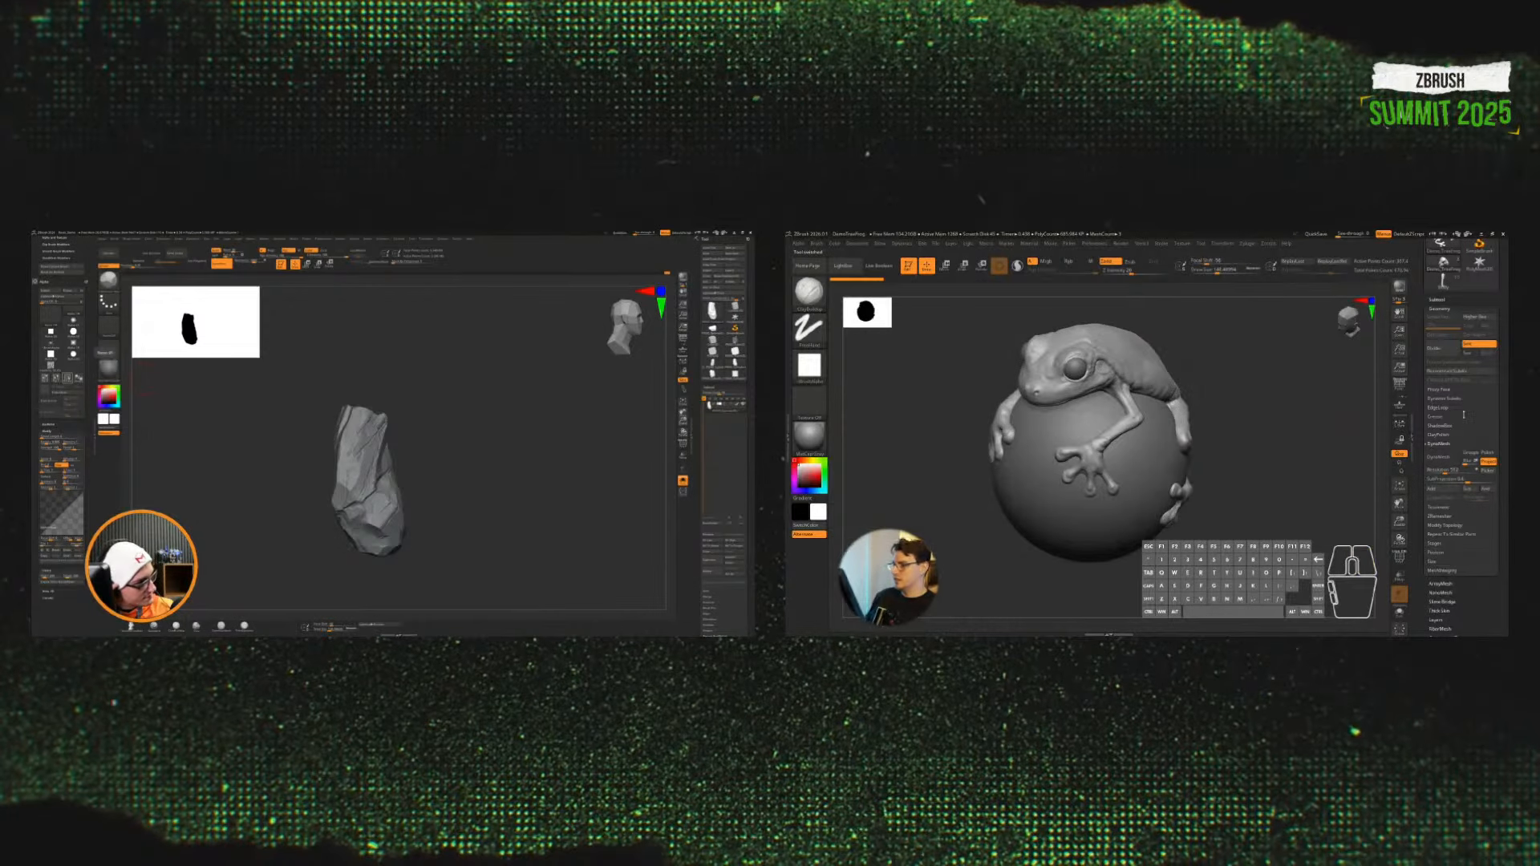
right_drag(1210, 515, 1242, 434)
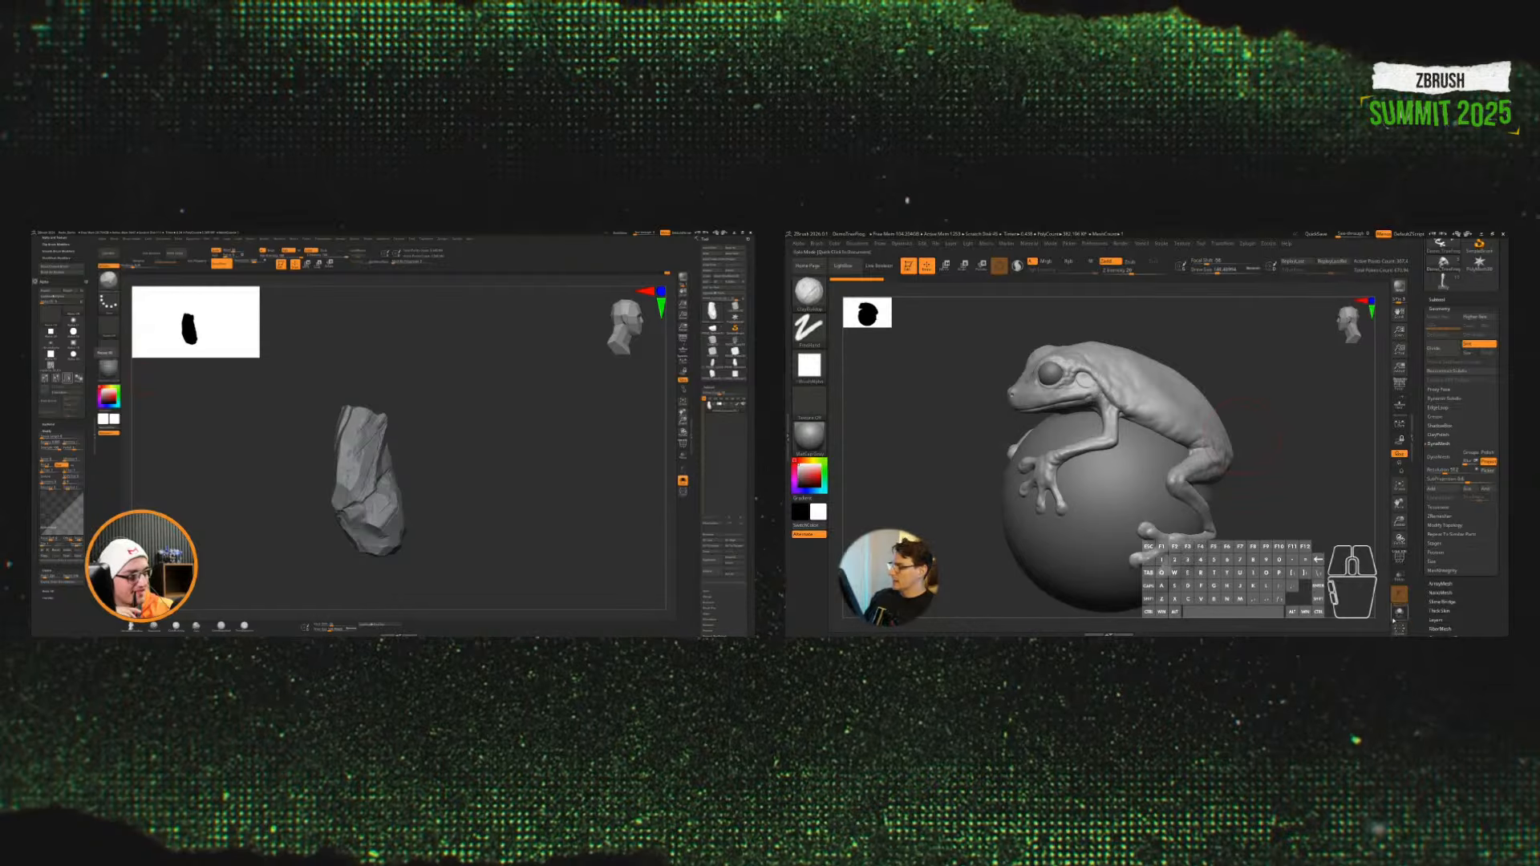
drag(1260, 481, 1306, 559)
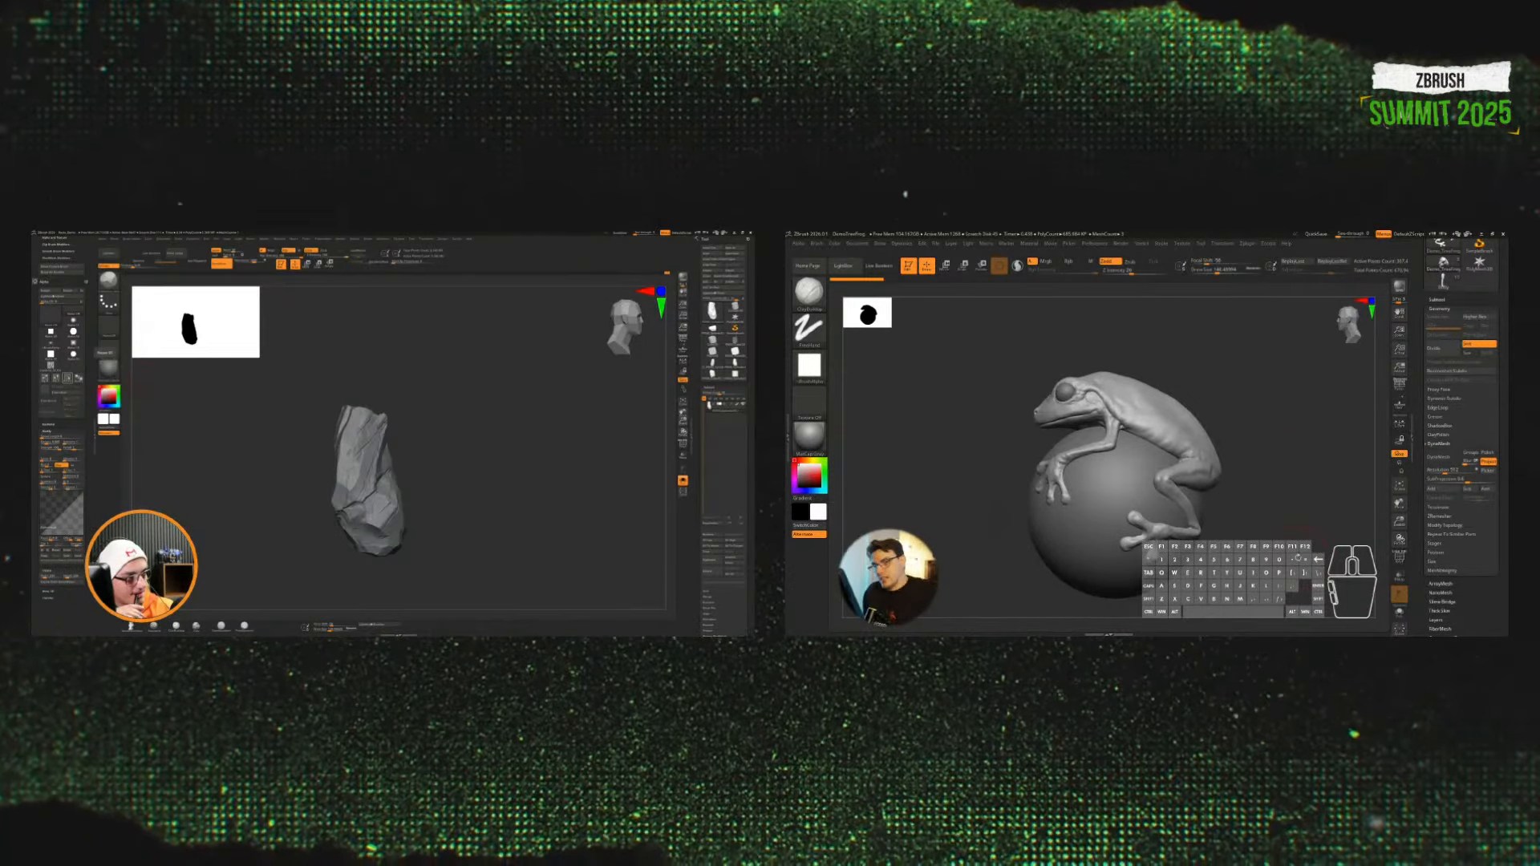
Step: Select the sphere beneath the frog and insert a Plane3D as a new SubTool
right_drag(418, 469, 437, 495)
drag(1297, 558, 1283, 543)
alt+click(1147, 497)
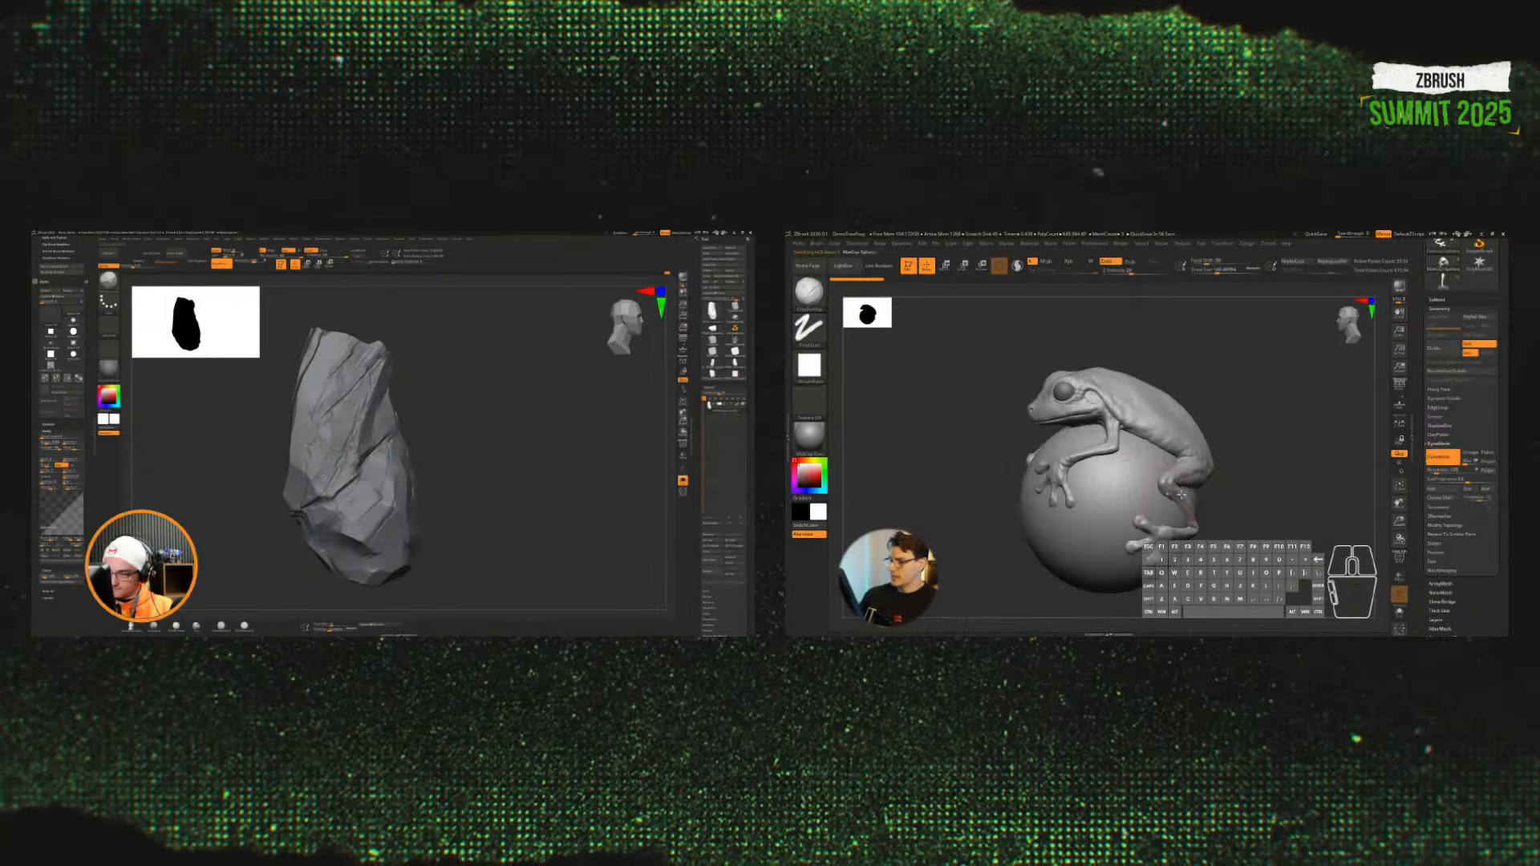
shift+drag(1260, 481, 1272, 474)
drag(443, 460, 322, 445)
click(1438, 299)
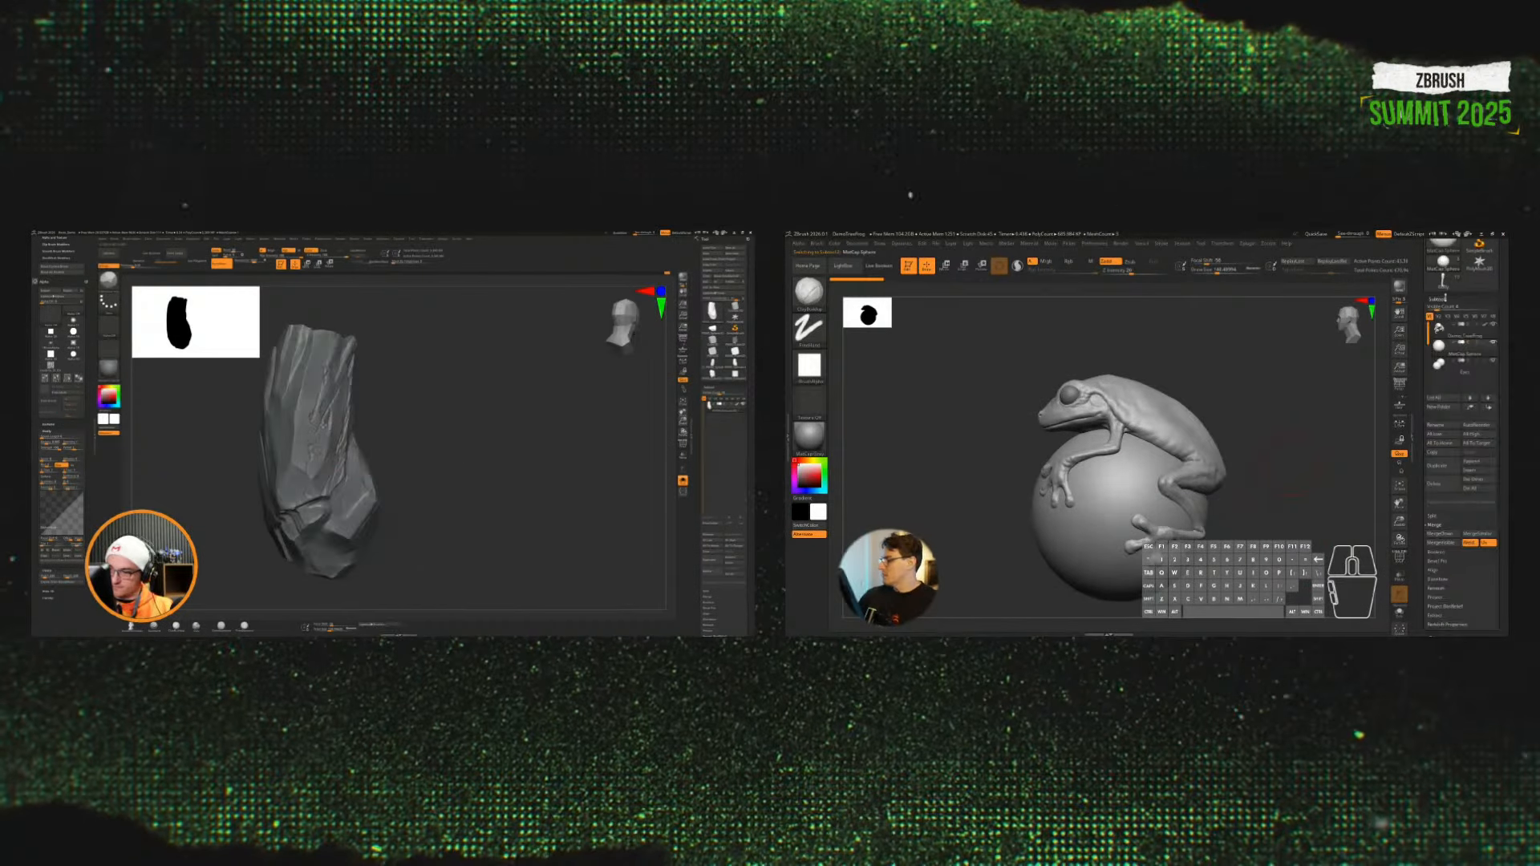
click(1475, 471)
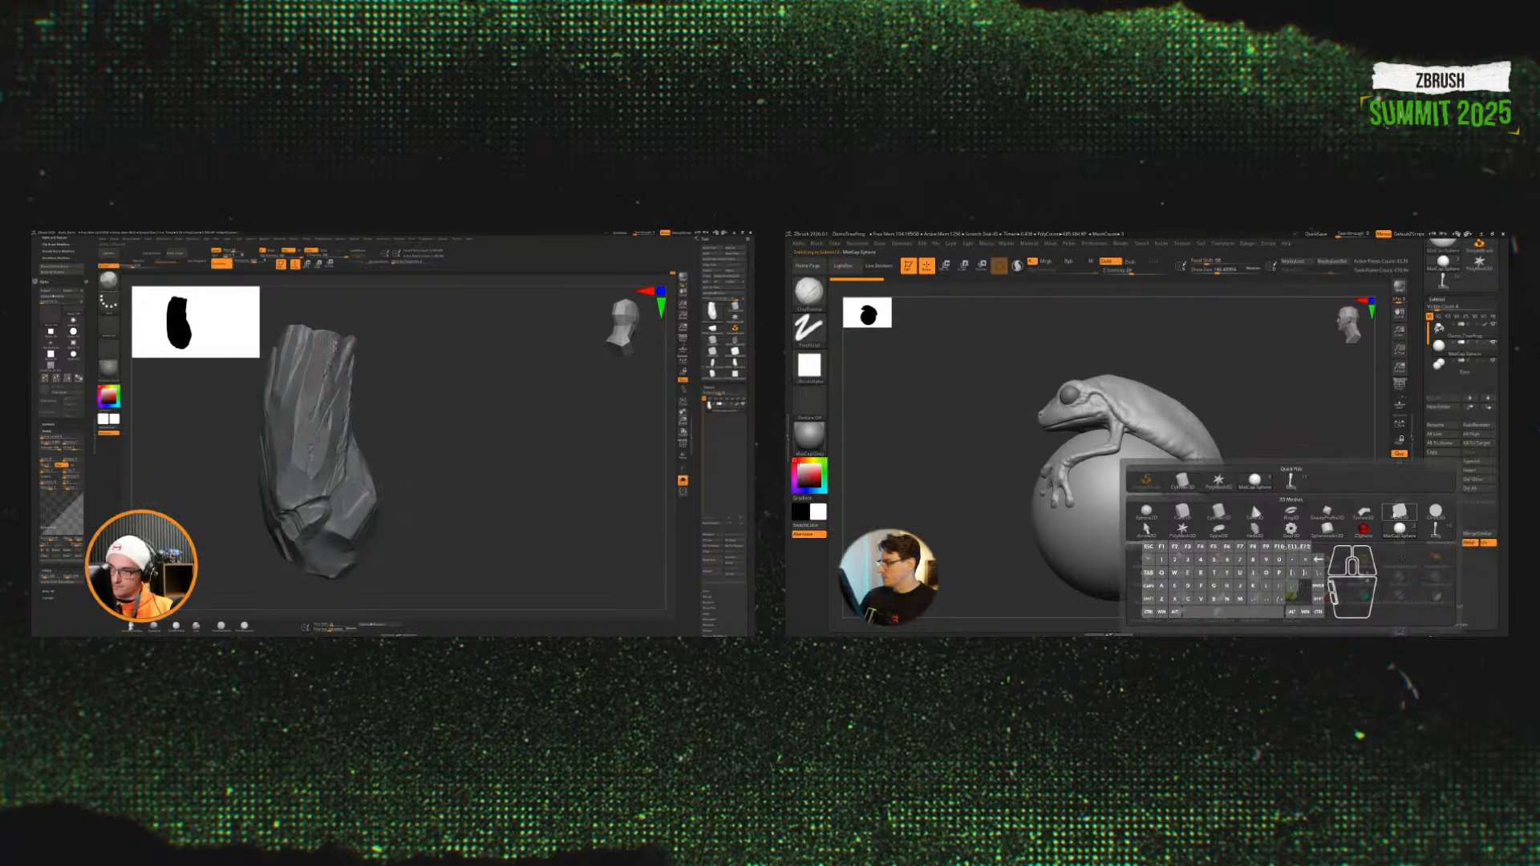
click(1396, 513)
Step: Move the inserted plane out in front of the sphere and adjust its height with the Gizmo
mouse_move(1333, 501)
alt+mouse_down()
mouse_move(1275, 515)
mouse_move(1320, 510)
mouse_move(1302, 503)
alt+mouse_up()
key(w)
drag(337, 441, 413, 424)
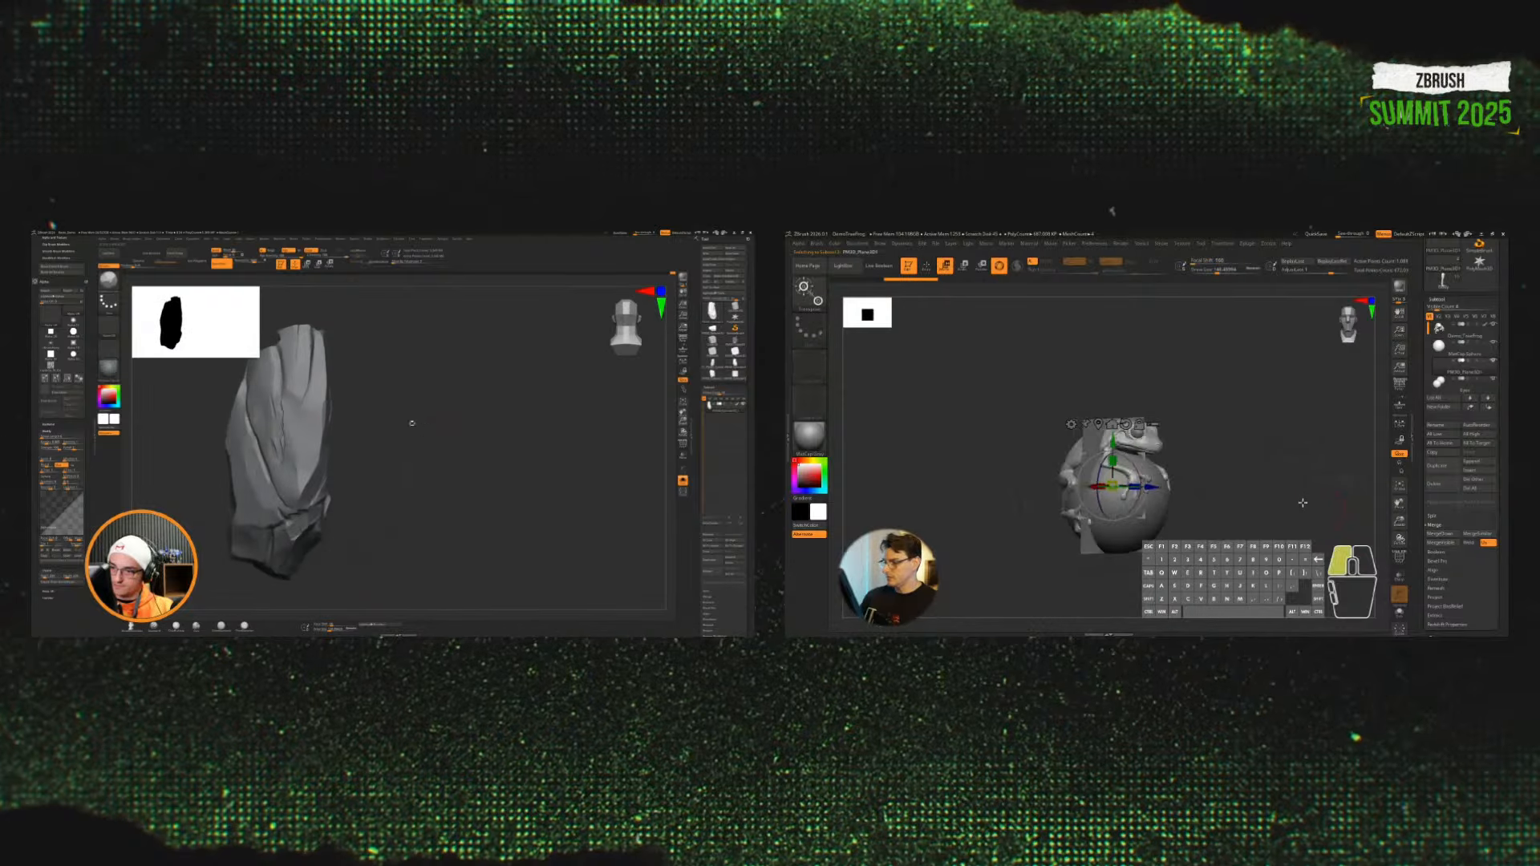
shift+drag(1302, 502, 1283, 502)
drag(1152, 486, 1303, 446)
drag(375, 449, 368, 423)
alt+drag(1302, 446, 1282, 453)
drag(368, 423, 358, 409)
alt+drag(1283, 454, 1264, 457)
drag(1157, 451, 1157, 476)
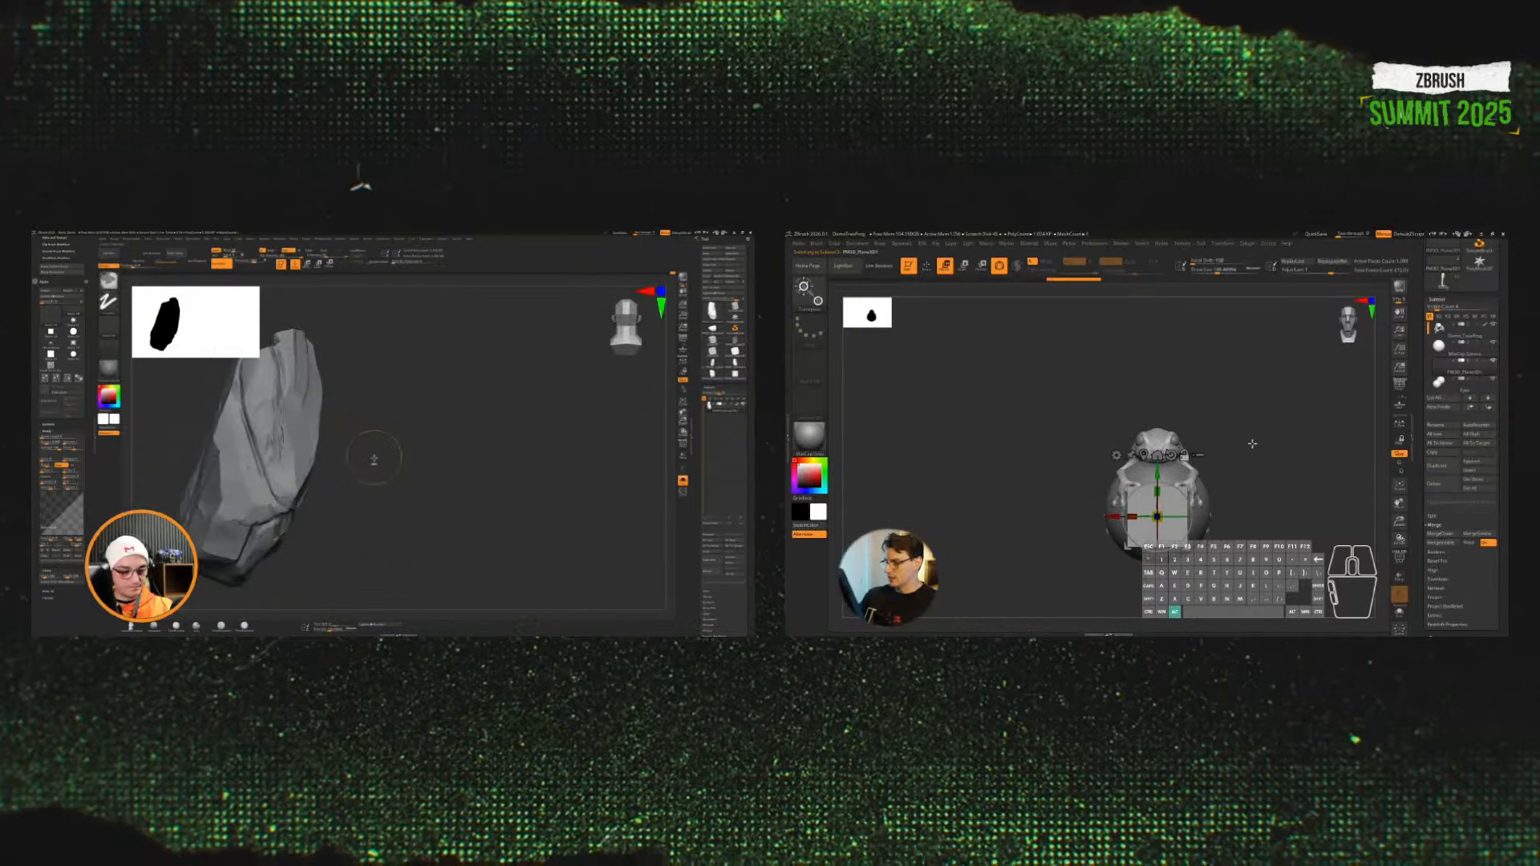
key(space)
drag(1252, 444, 1326, 472)
drag(1157, 472, 1157, 463)
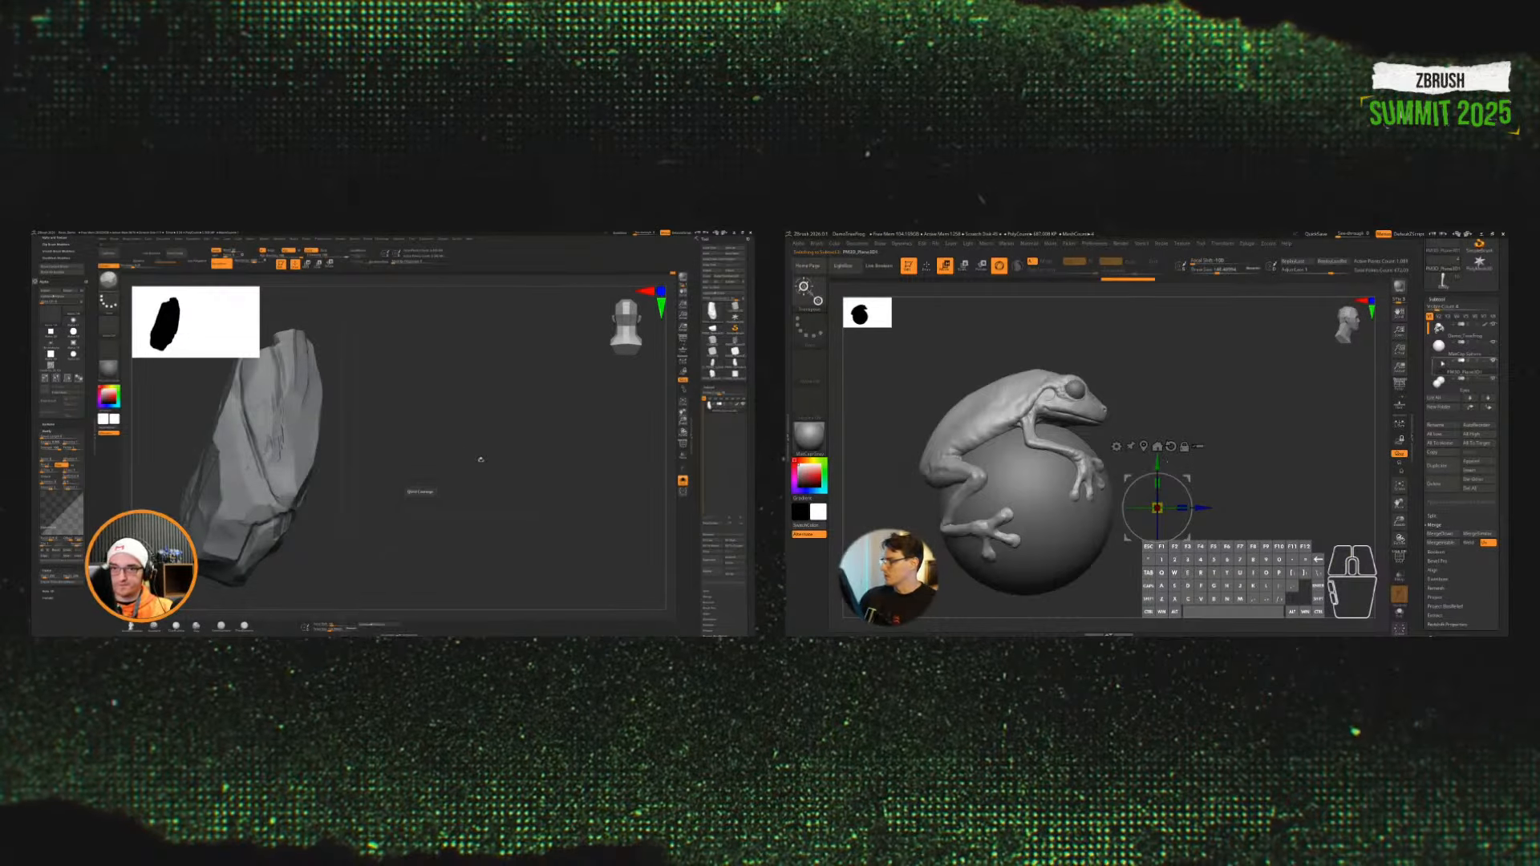
Step: Hide the frog and eye SubTools so only the sphere and the plane remain displayed
click(1492, 324)
key(space)
mouse_move(1323, 449)
mouse_down()
mouse_move(1309, 446)
mouse_move(1341, 409)
mouse_up()
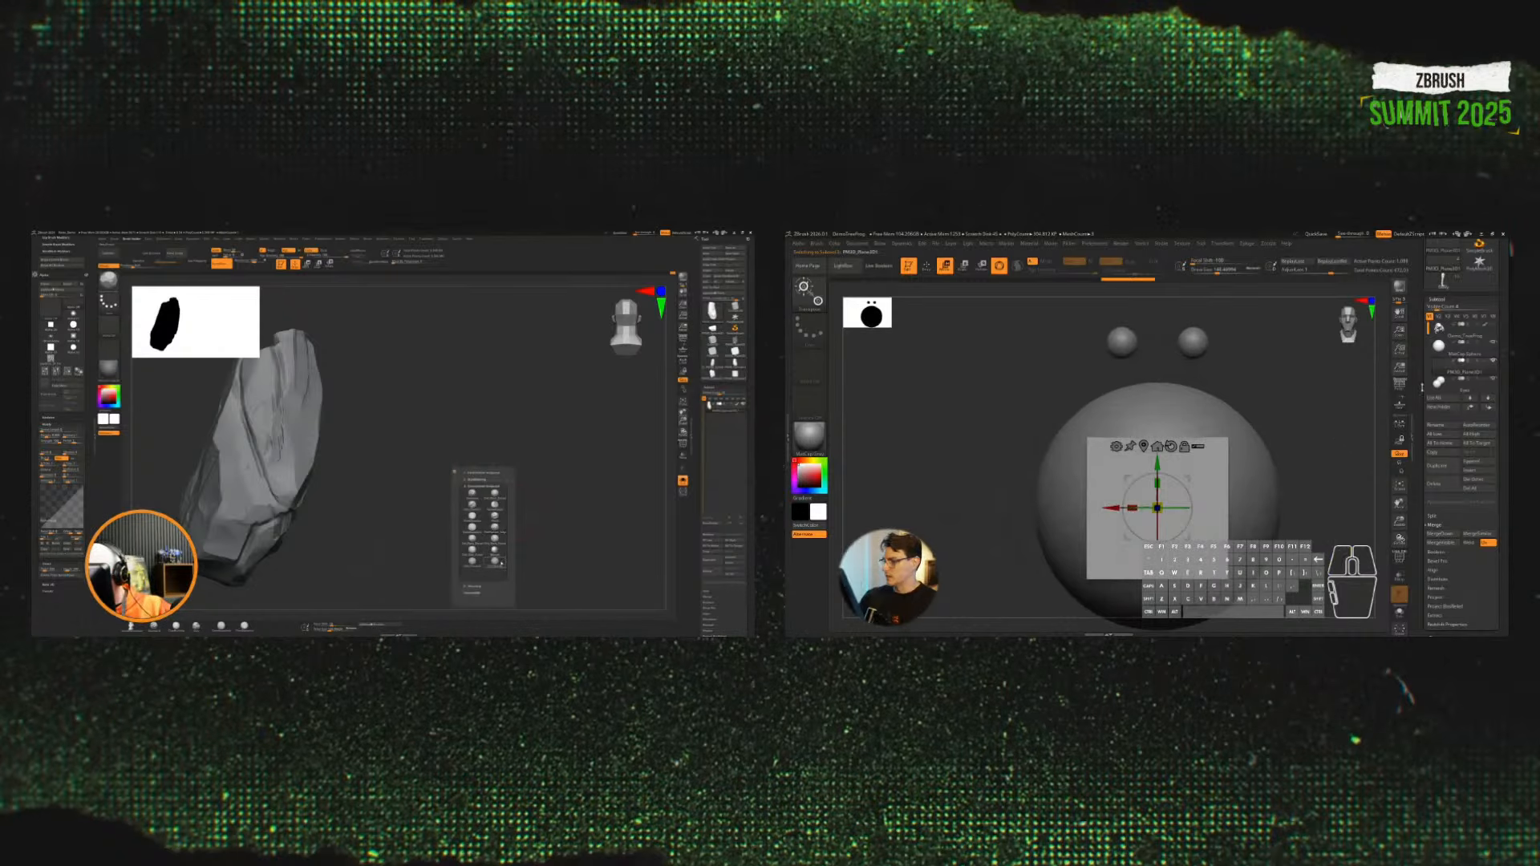
click(1488, 346)
click(1490, 379)
alt+drag(1301, 475, 1263, 424)
click(473, 506)
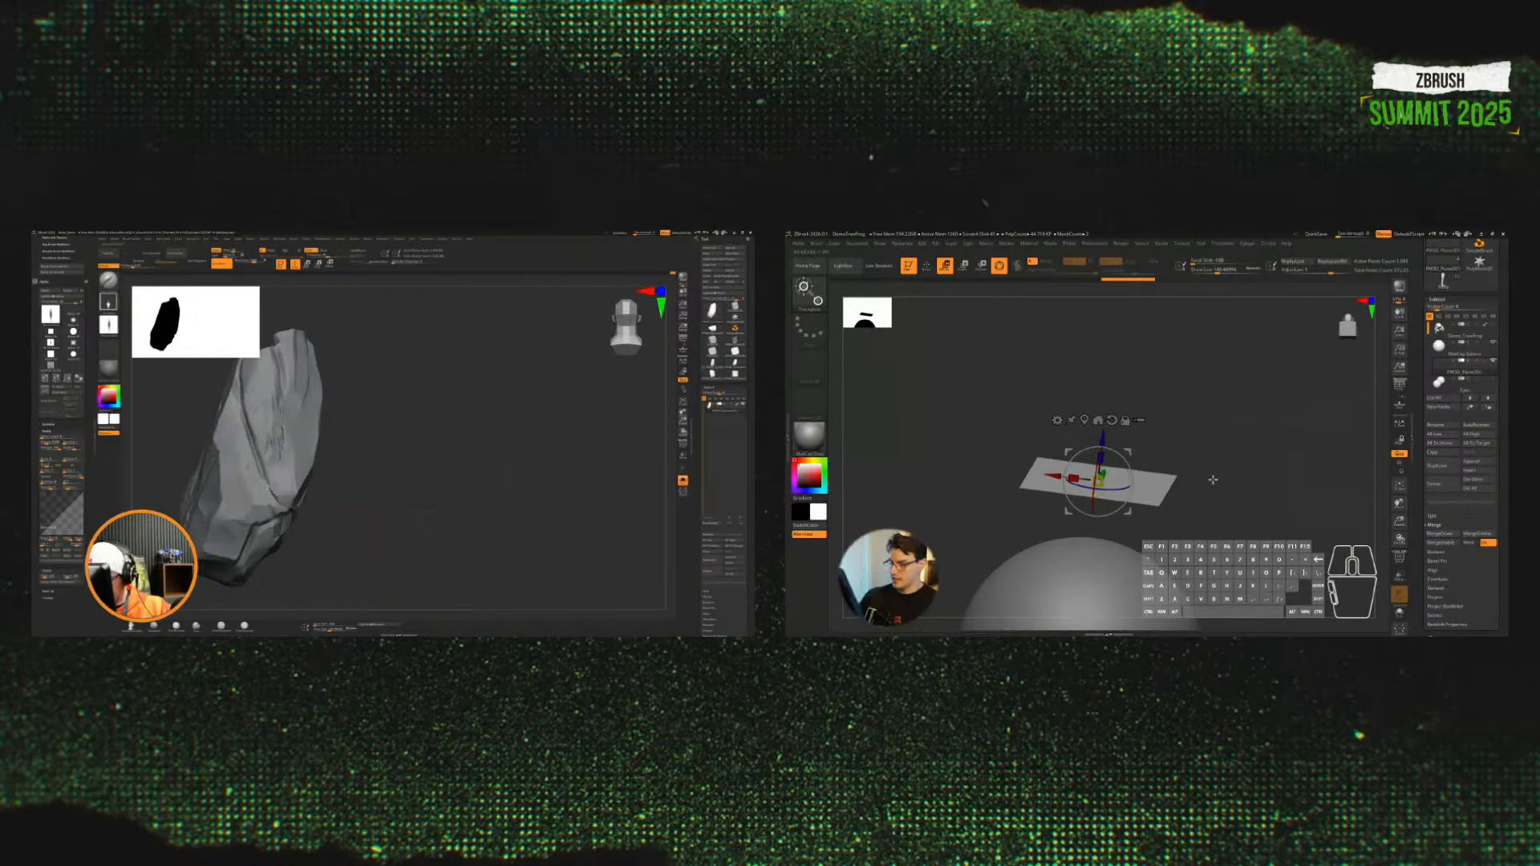
Step: Return the plane to Draw mode and turn on PolyFrame to show its mesh
drag(1213, 480, 1096, 519)
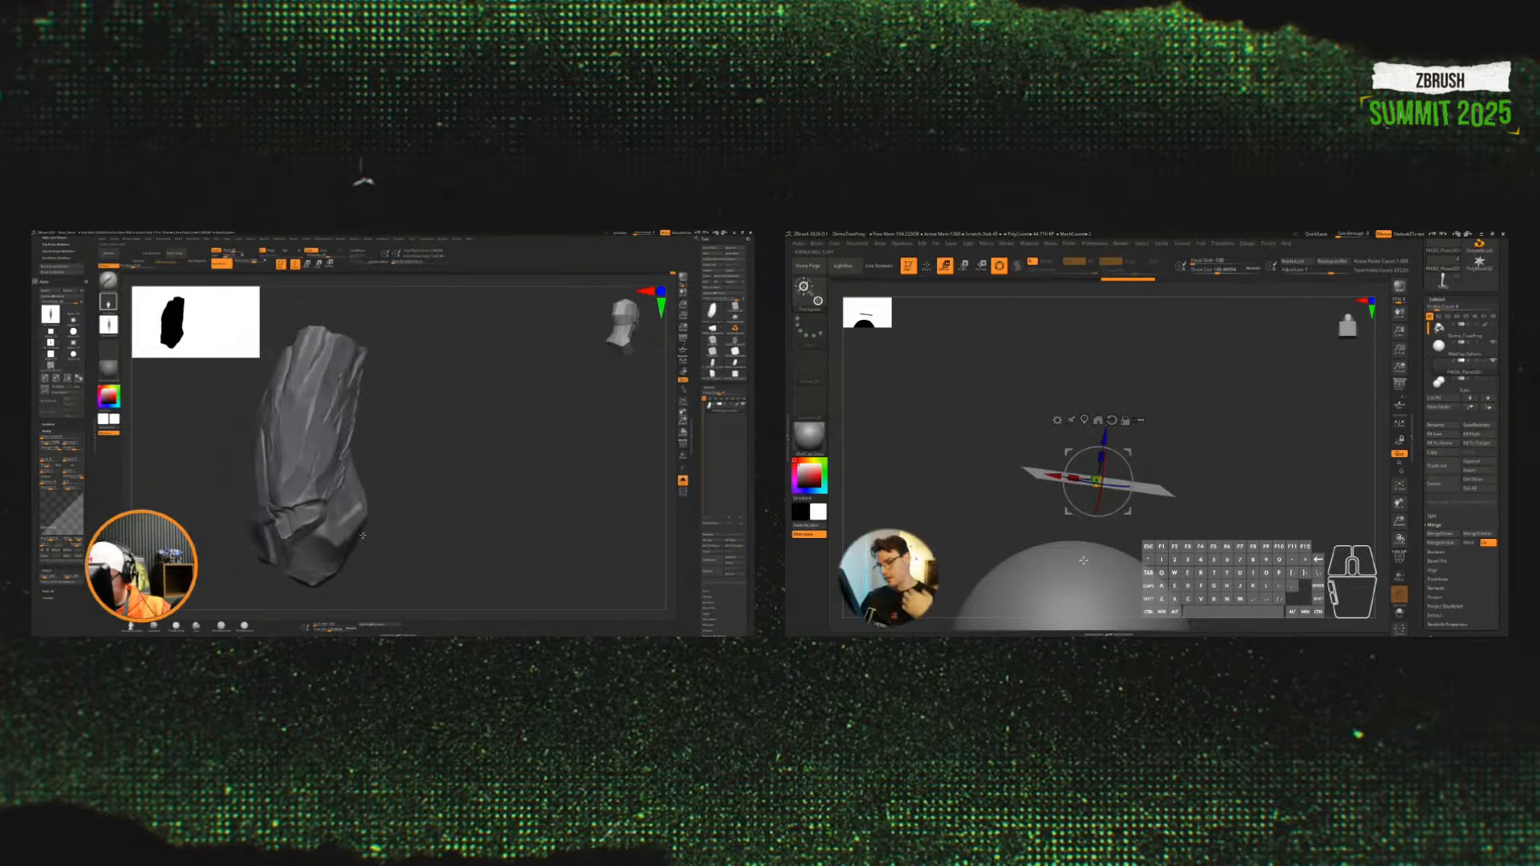
key(q)
drag(1258, 499, 1253, 510)
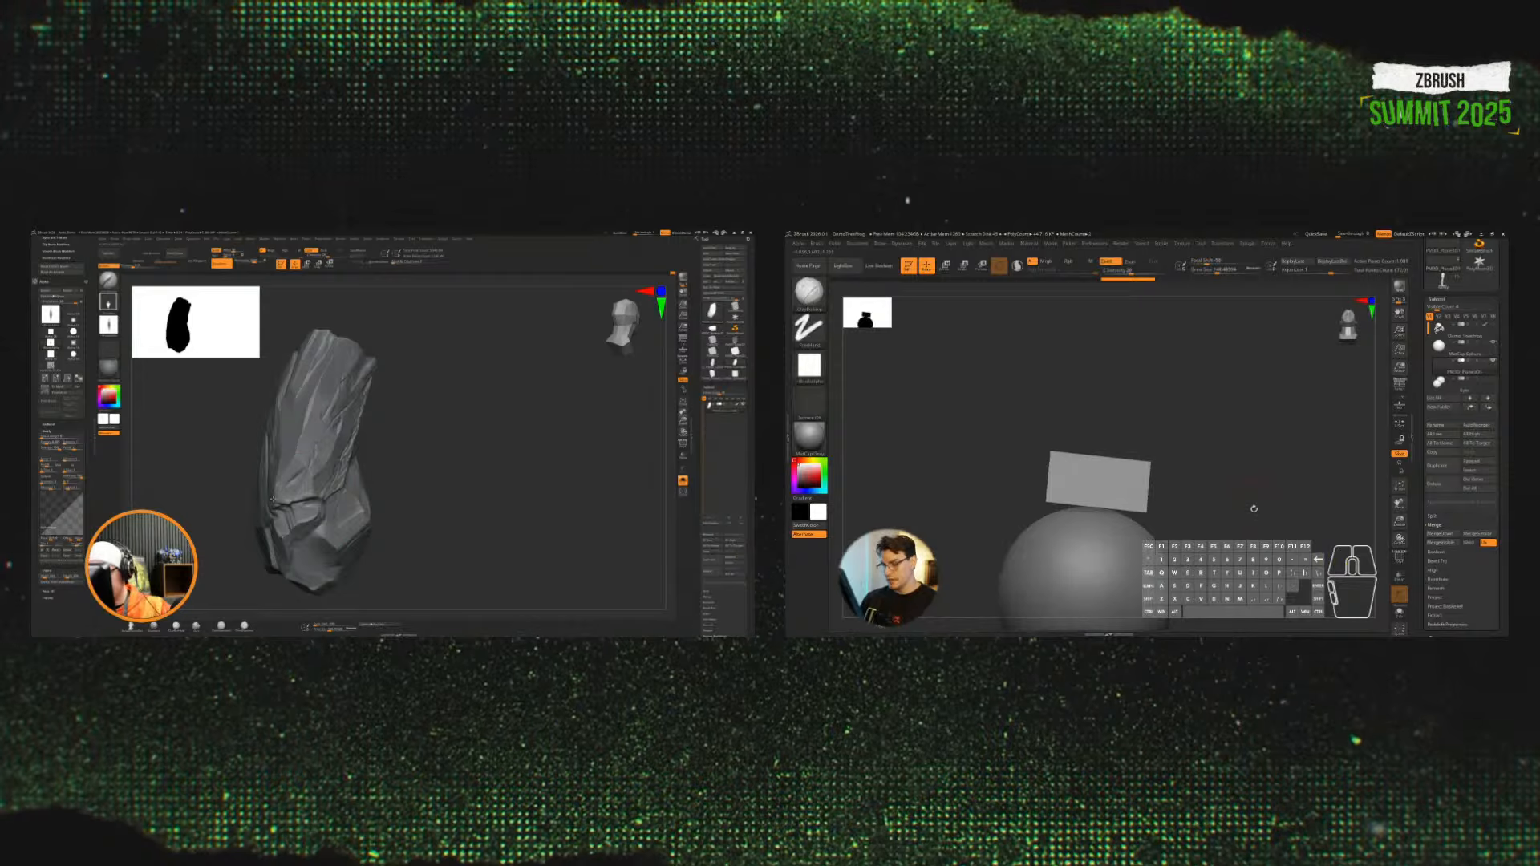
key(shift+f)
drag(398, 539, 431, 536)
drag(1252, 508, 1261, 515)
drag(431, 536, 462, 539)
Step: Select the MatchMaker brush for the plane and pick a different sculpting brush for the rock
key(b)
key(m)
key(space)
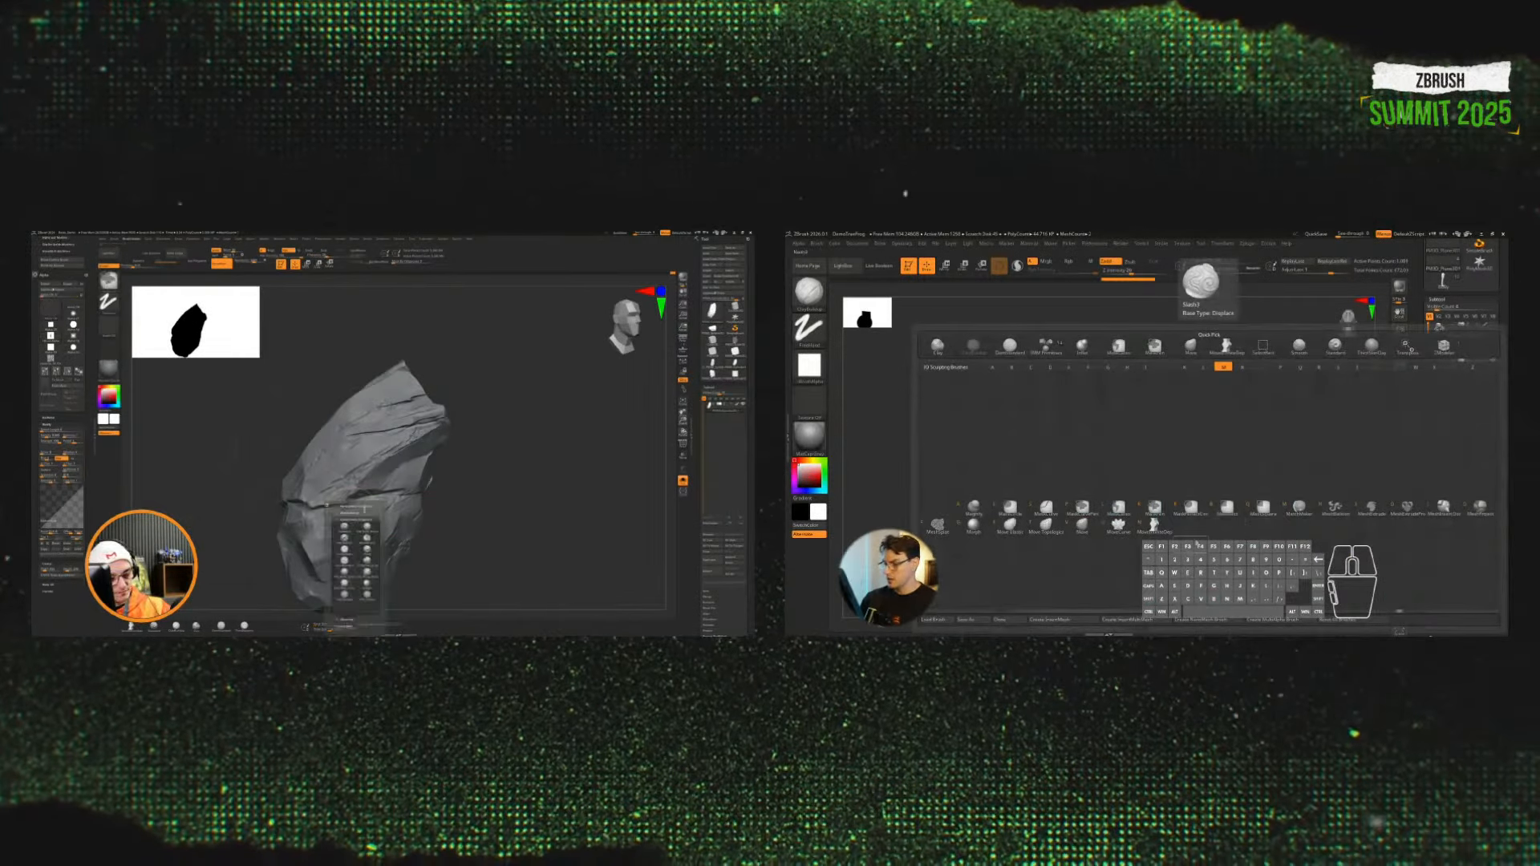
click(354, 531)
key(space)
click(417, 573)
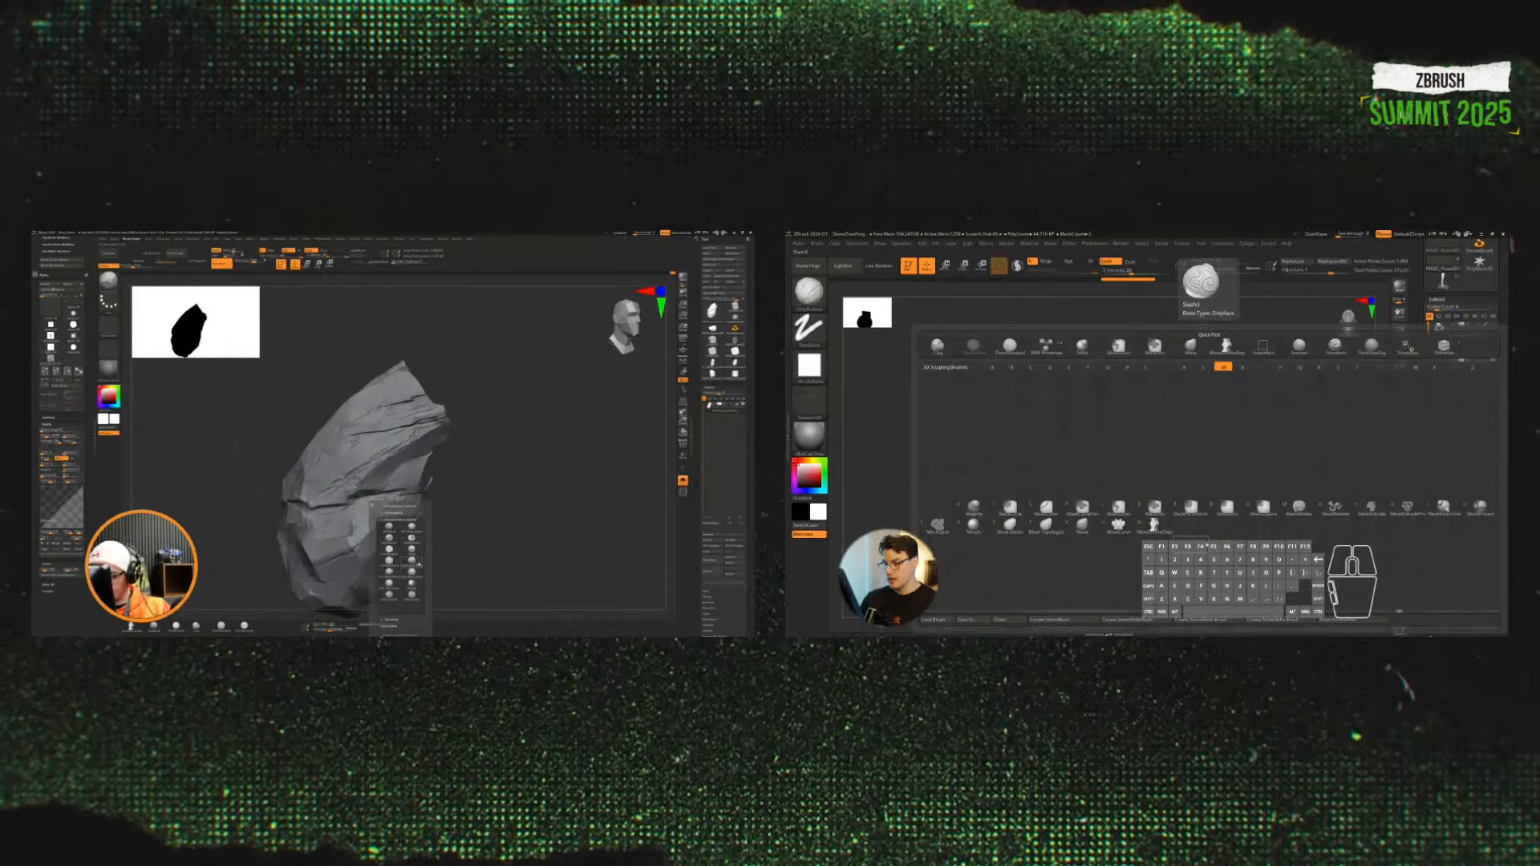
mouse_move(471, 556)
mouse_down()
mouse_move(505, 554)
mouse_move(376, 532)
mouse_up()
key(s)
click(1299, 506)
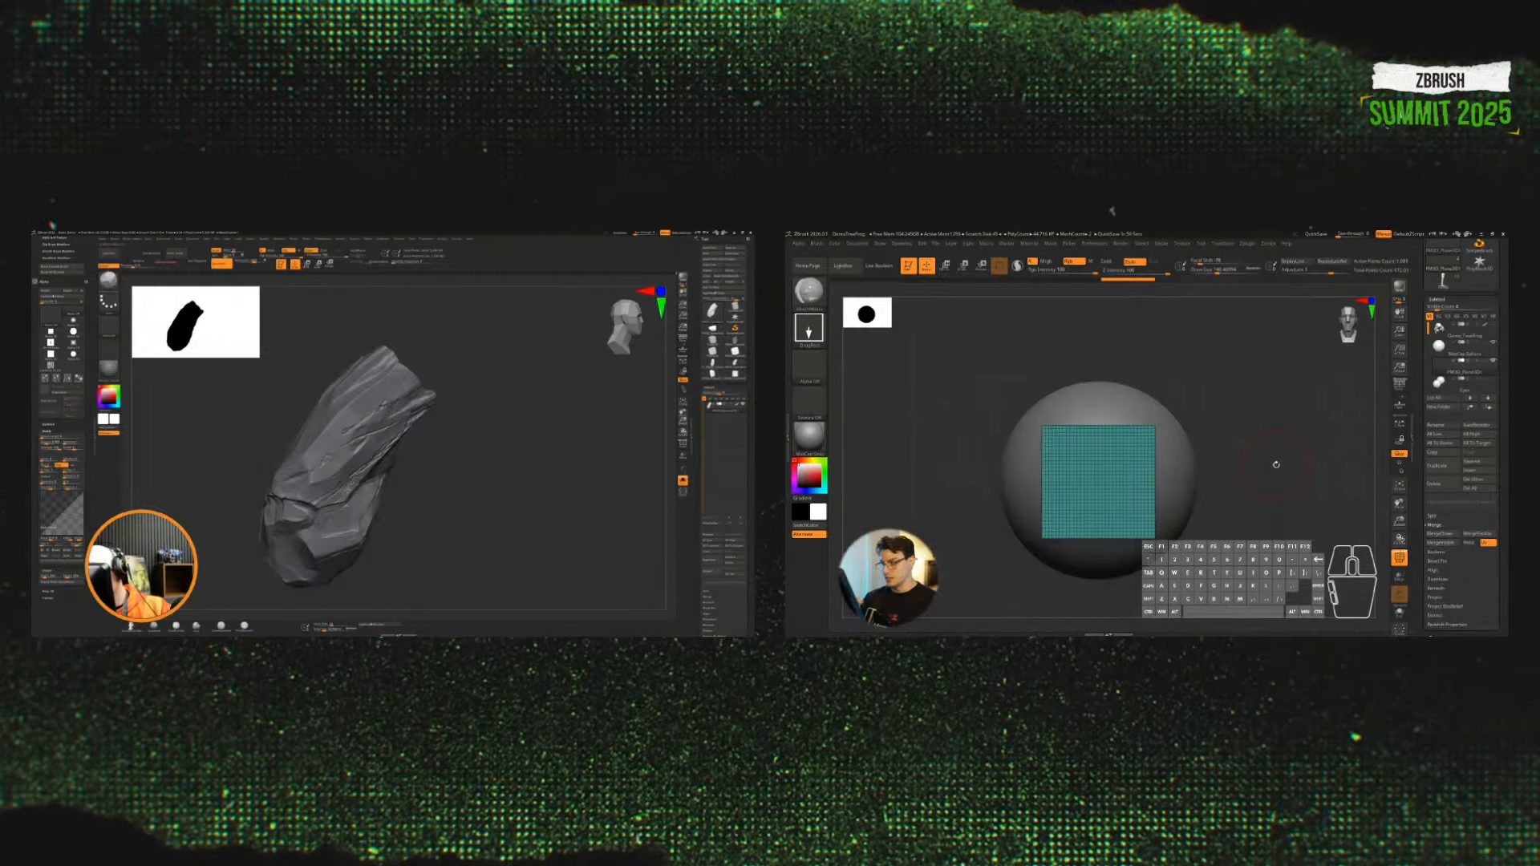
Step: Try wrapping the plane to the sphere's curvature with the MatchMaker brush and shifting it away from the sphere
right_drag(349, 487, 346, 498)
mouse_move(1275, 461)
alt+mouse_down()
mouse_move(1268, 426)
mouse_move(1283, 426)
alt+mouse_up()
key(s)
right_drag(385, 493, 357, 490)
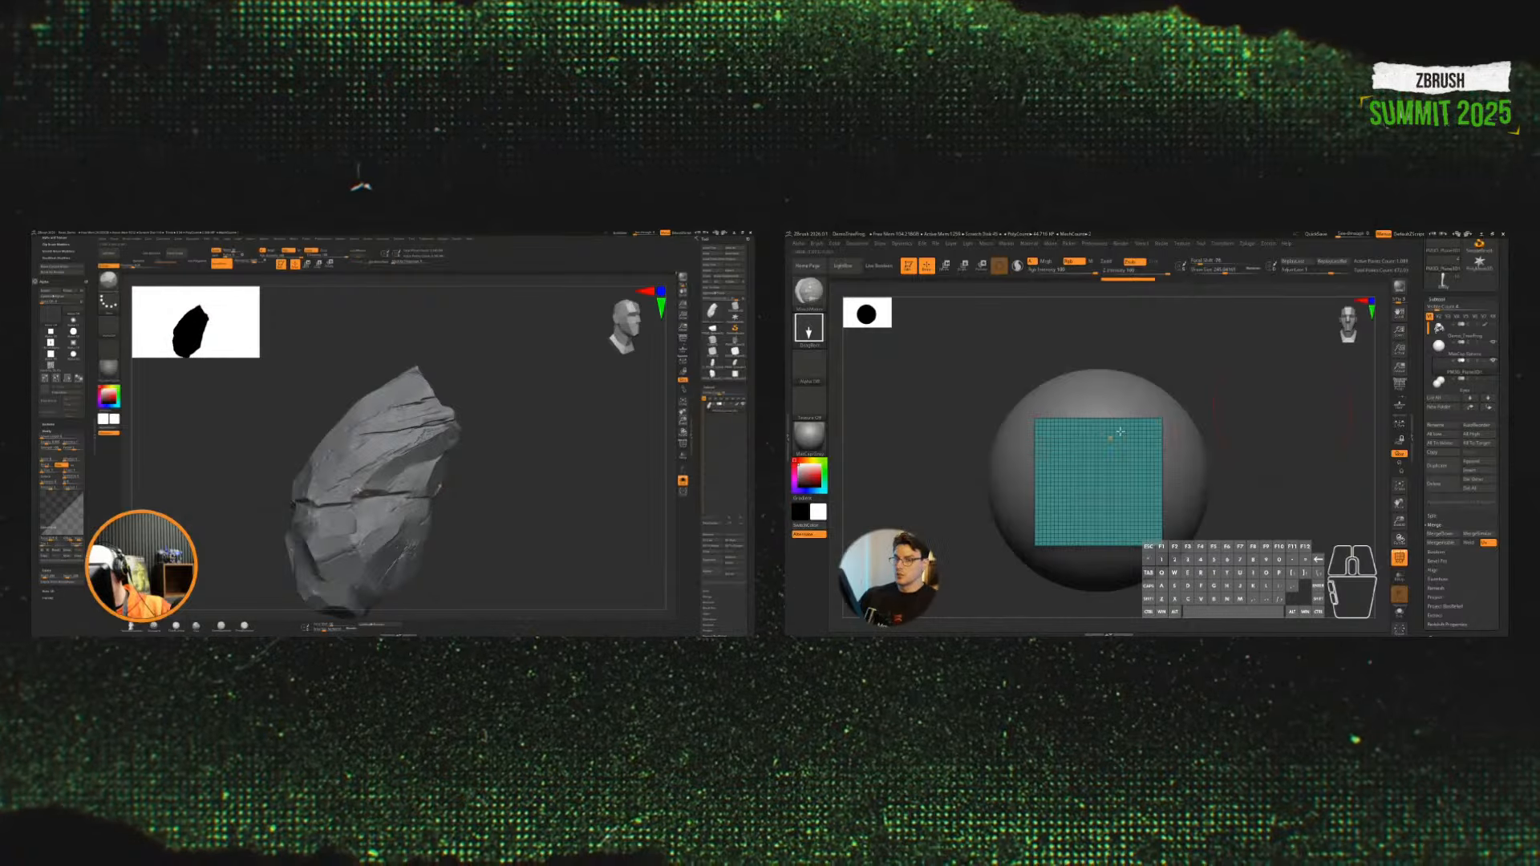
alt+drag(1266, 433, 1348, 465)
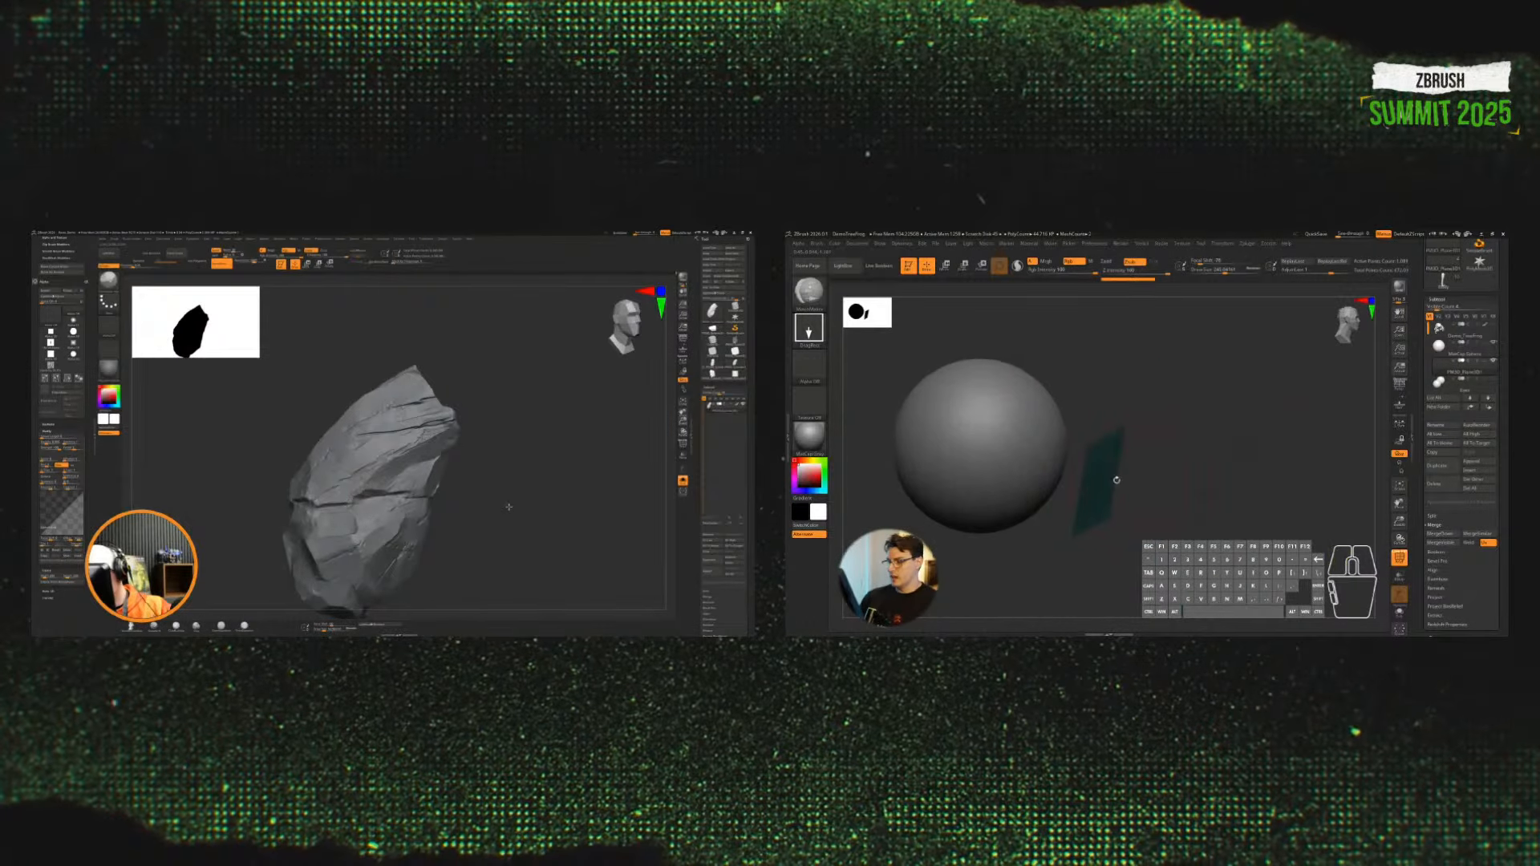
shift+drag(1170, 473, 1220, 454)
right_drag(506, 506, 355, 500)
key(w)
drag(1175, 483, 1026, 486)
drag(1151, 430, 1190, 433)
drag(1047, 486, 1084, 501)
right_drag(504, 479, 481, 469)
drag(1155, 454, 1193, 454)
right_drag(481, 470, 455, 457)
alt+drag(1192, 454, 1270, 415)
drag(1101, 479, 1100, 479)
Step: Check the curved plane from the side and undo its wrapping and repositioning
key(q)
mouse_move(1238, 407)
alt+mouse_down()
mouse_move(1257, 436)
mouse_move(1150, 472)
mouse_move(1100, 602)
alt+mouse_up()
drag(1211, 481, 1301, 488)
alt+drag(1275, 551, 1270, 478)
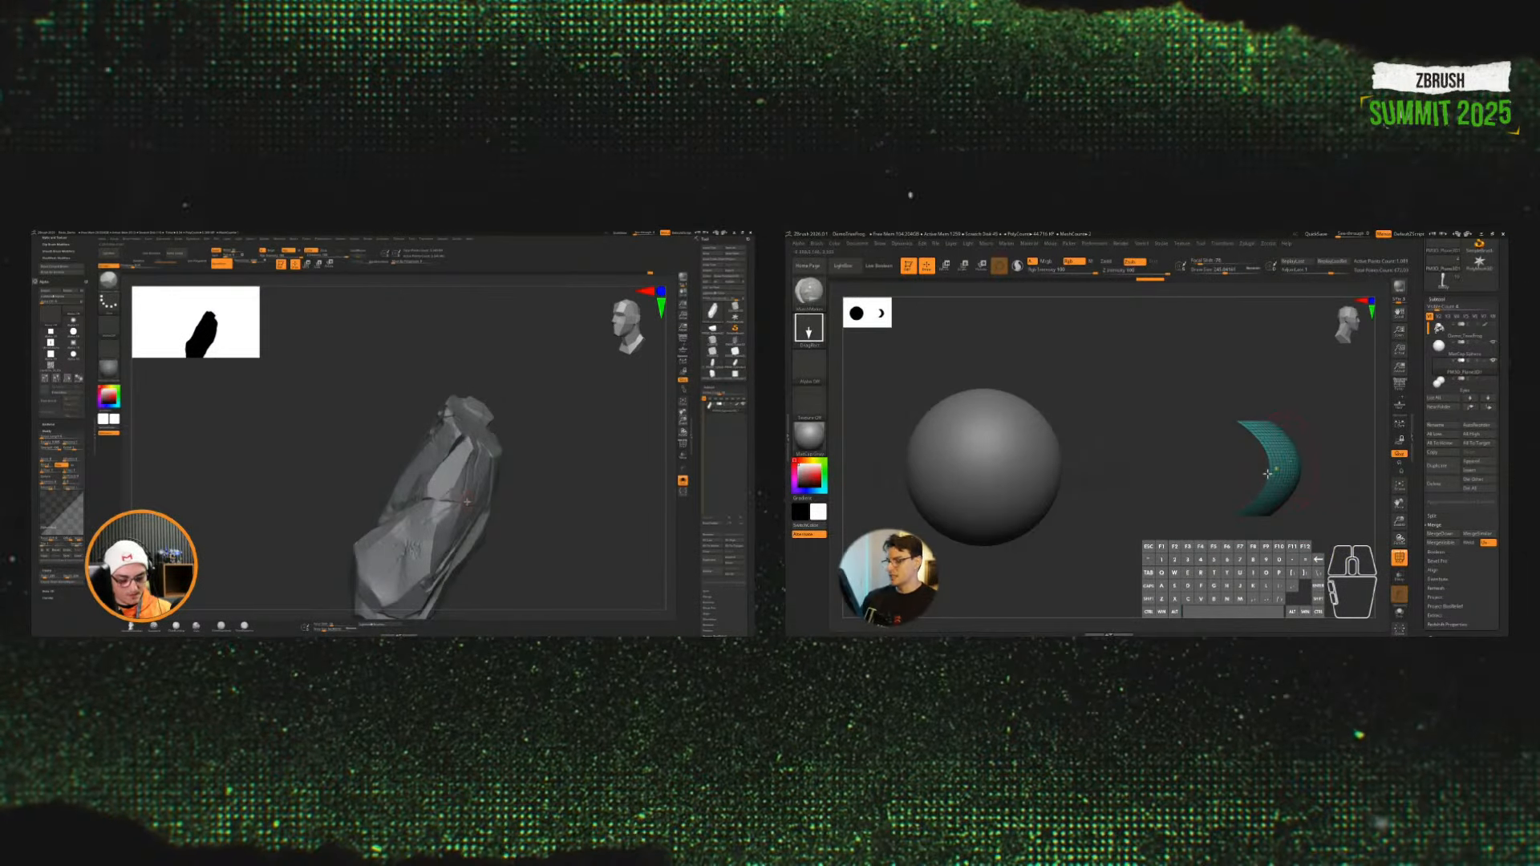
key(ctrl+z)
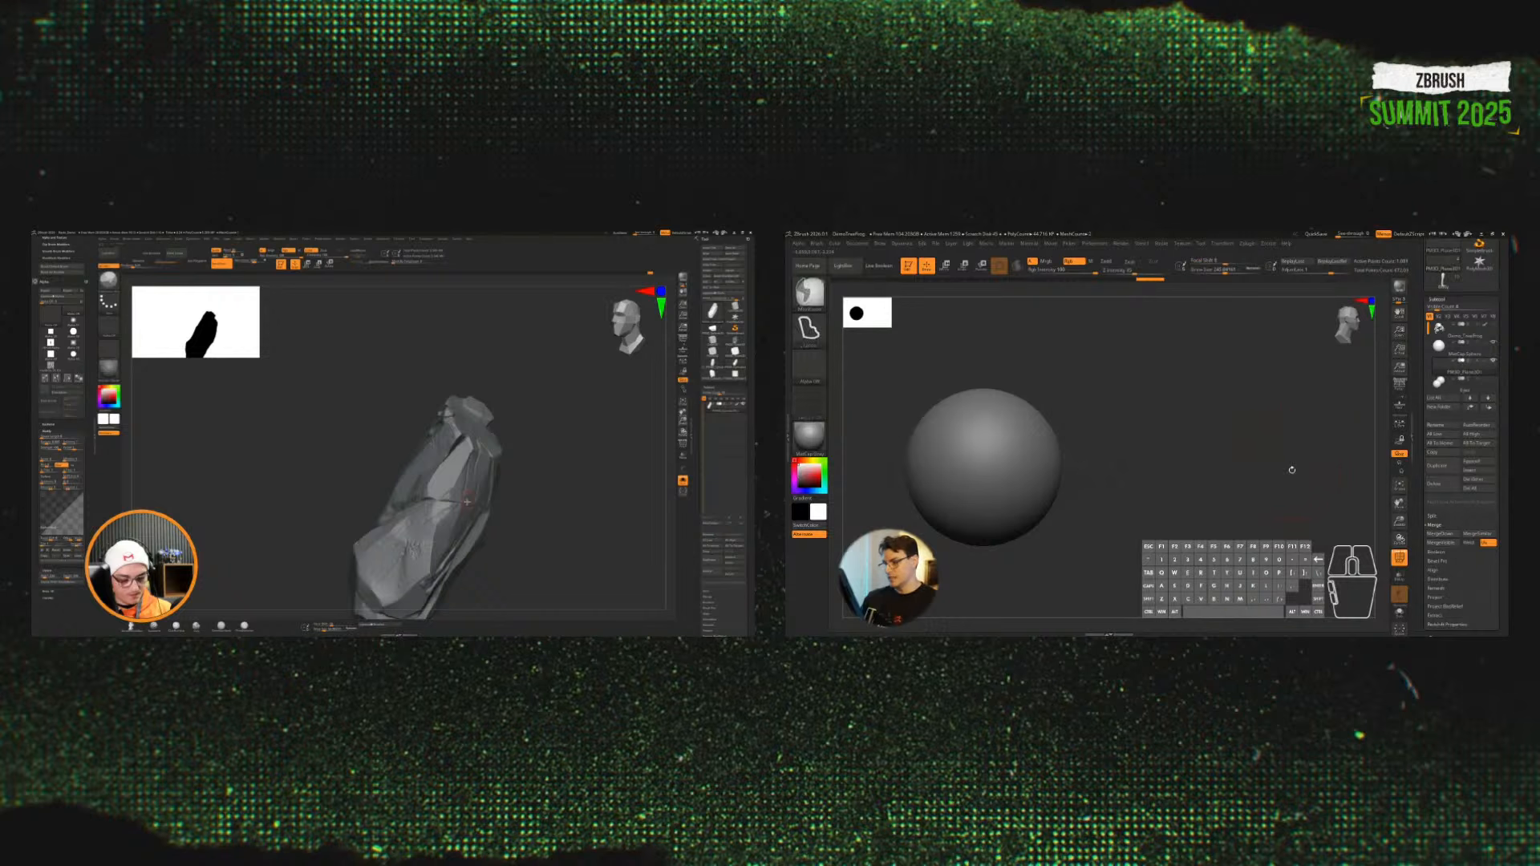
mouse_move(1278, 474)
shift+mouse_down()
mouse_move(1227, 481)
mouse_move(1265, 485)
shift+mouse_up()
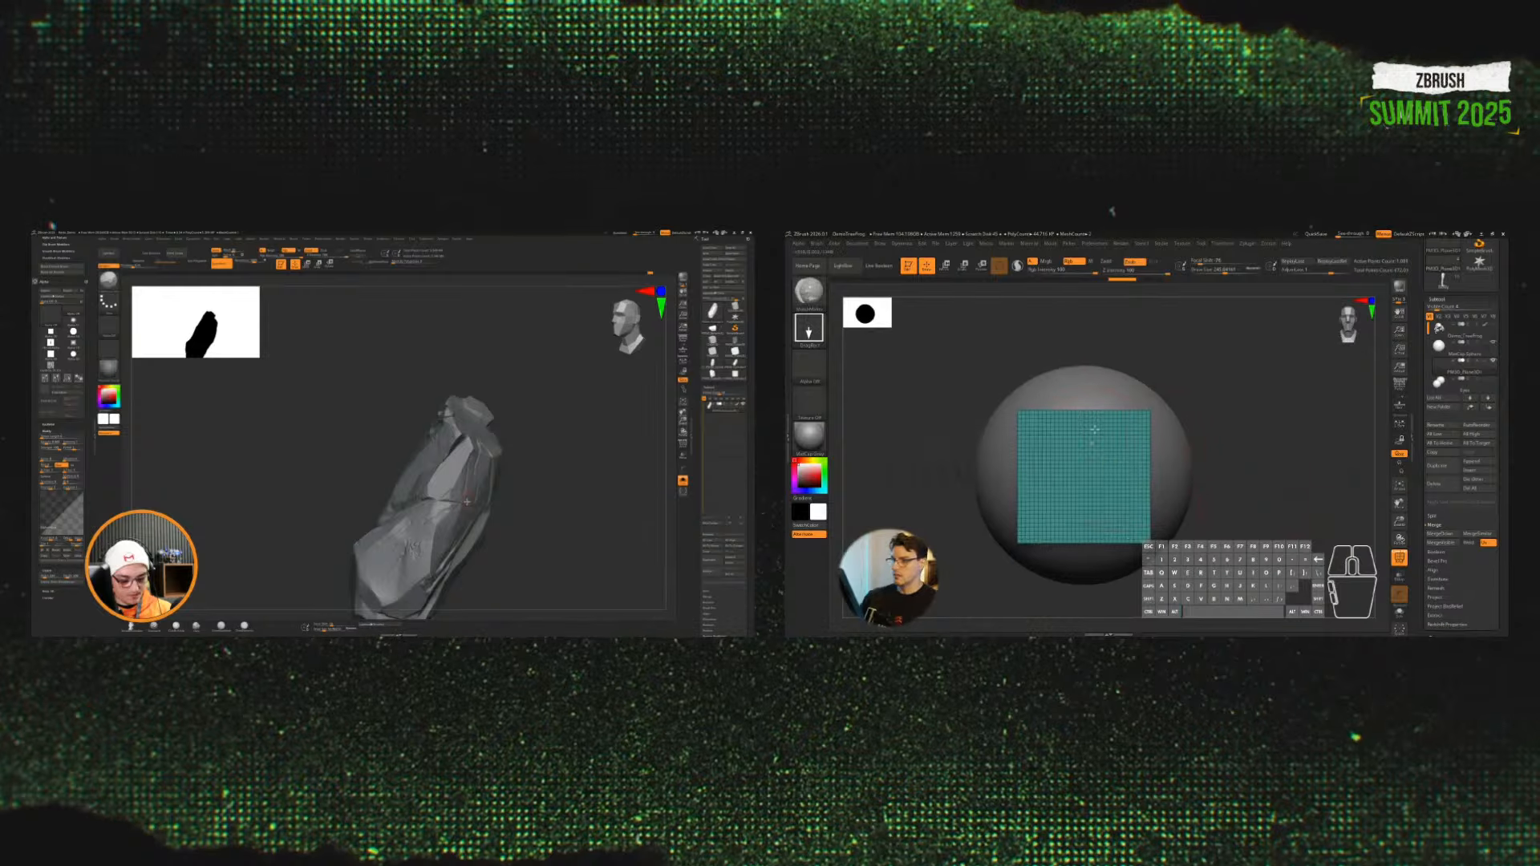
Step: Turn off the MatchMaker brush's Rgb option and project the plane onto the front surface of the sphere
click(1072, 261)
click(1140, 271)
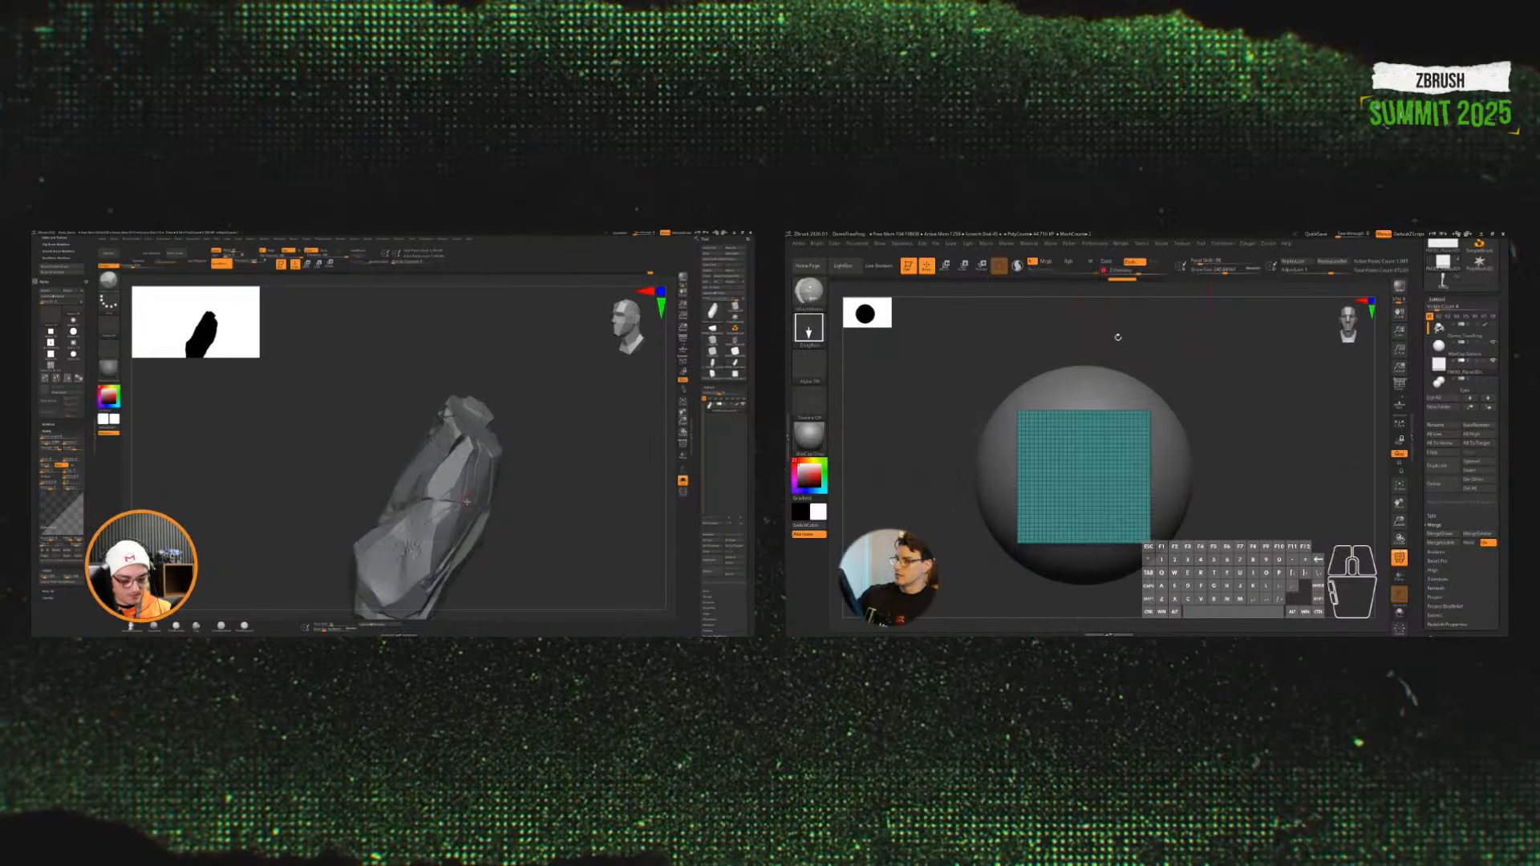
drag(1095, 442, 1108, 296)
drag(1231, 418, 1269, 448)
key(w)
mouse_move(1134, 477)
mouse_down()
mouse_move(1107, 461)
mouse_move(1096, 344)
mouse_up()
key(q)
drag(1073, 477, 1078, 398)
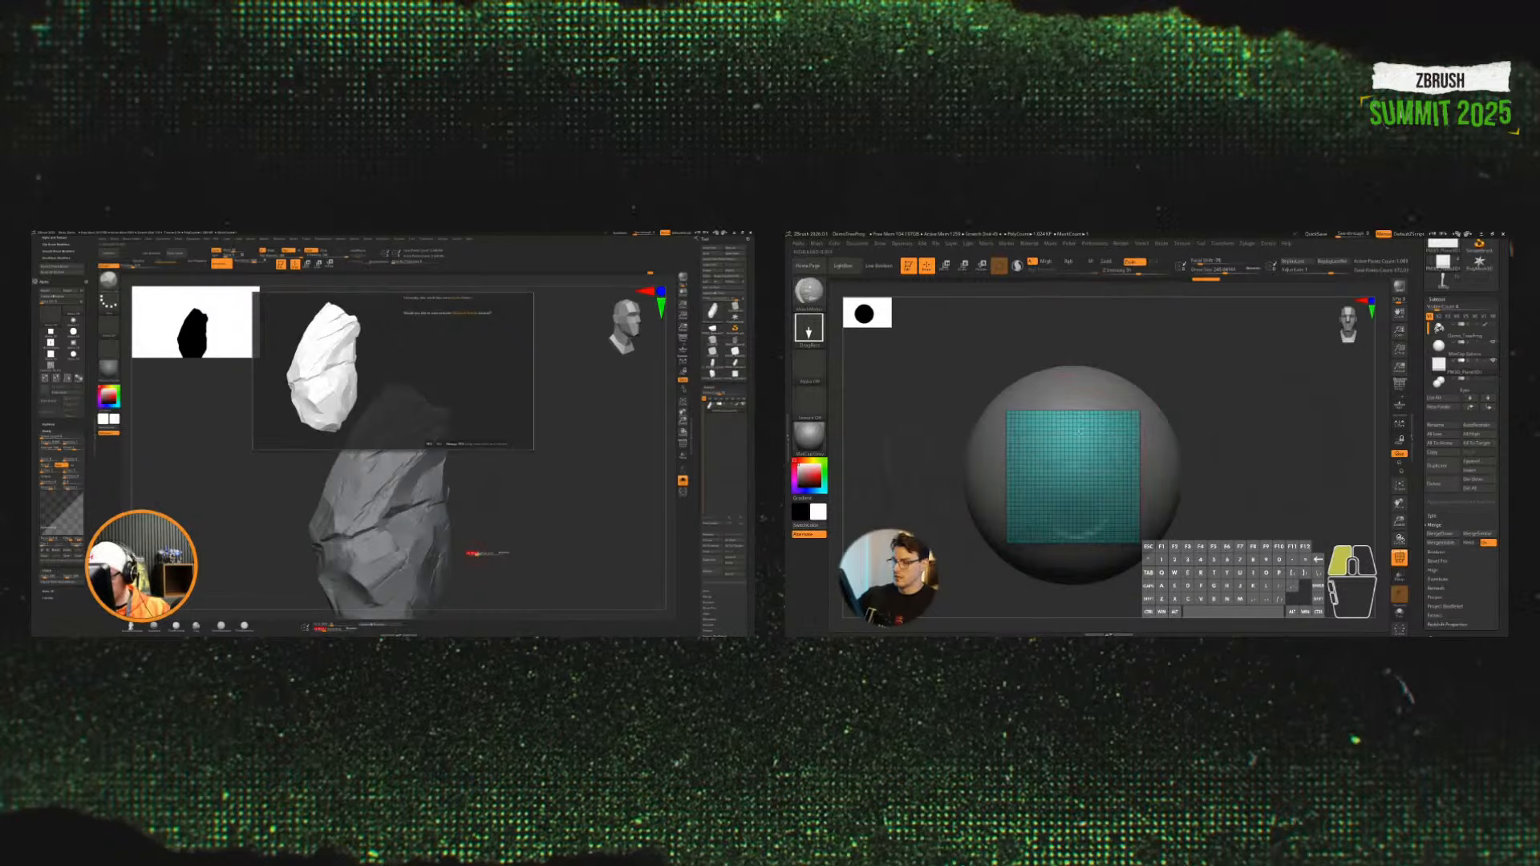
Step: Nudge the wrapped plane slightly closer to the sphere from the side
shift+drag(1210, 407, 1254, 401)
key(w)
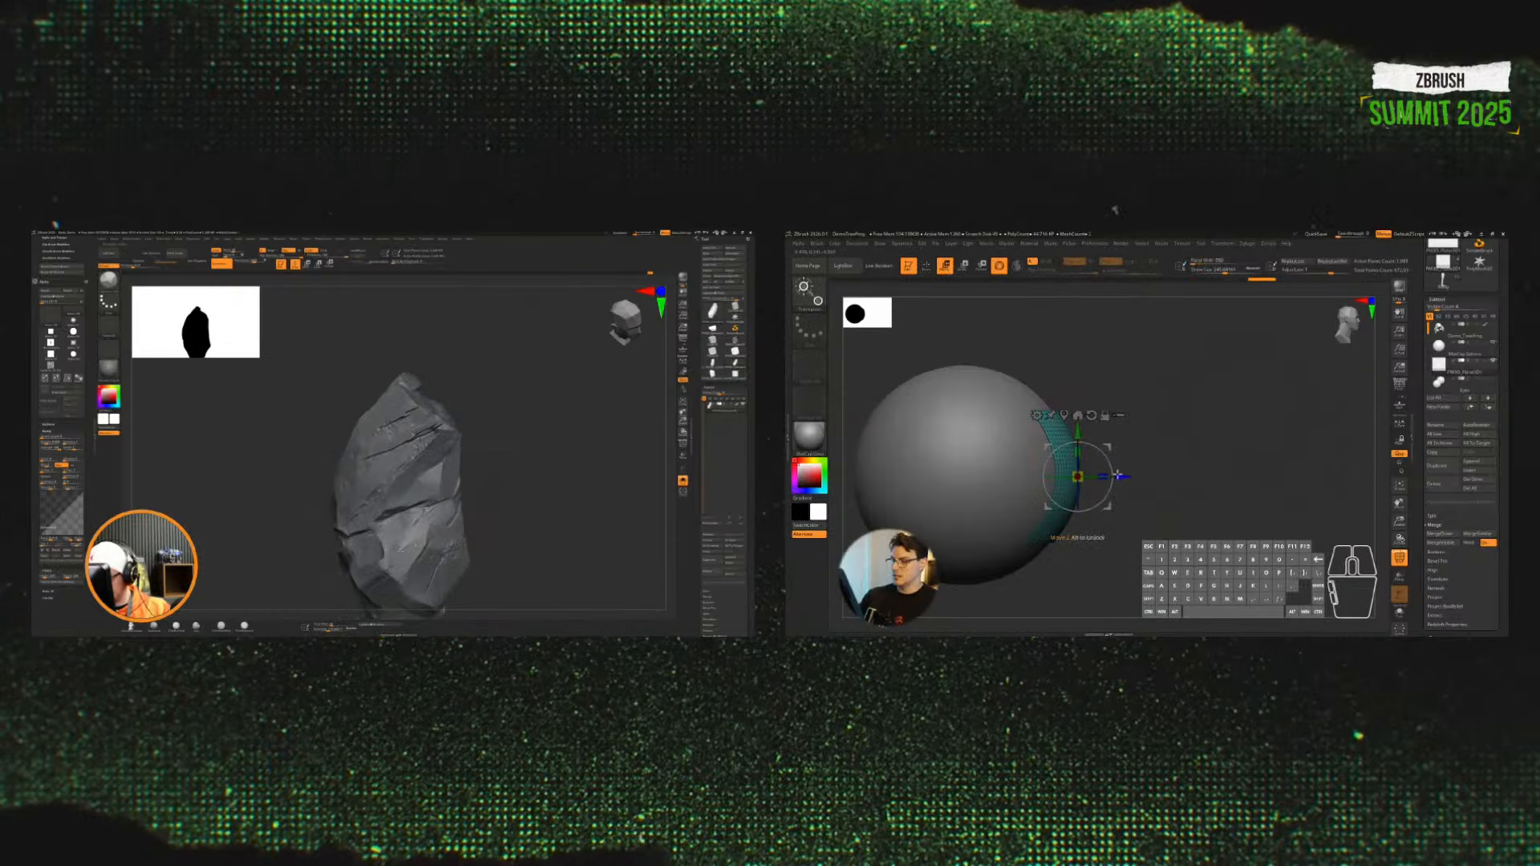
drag(1120, 477, 1113, 477)
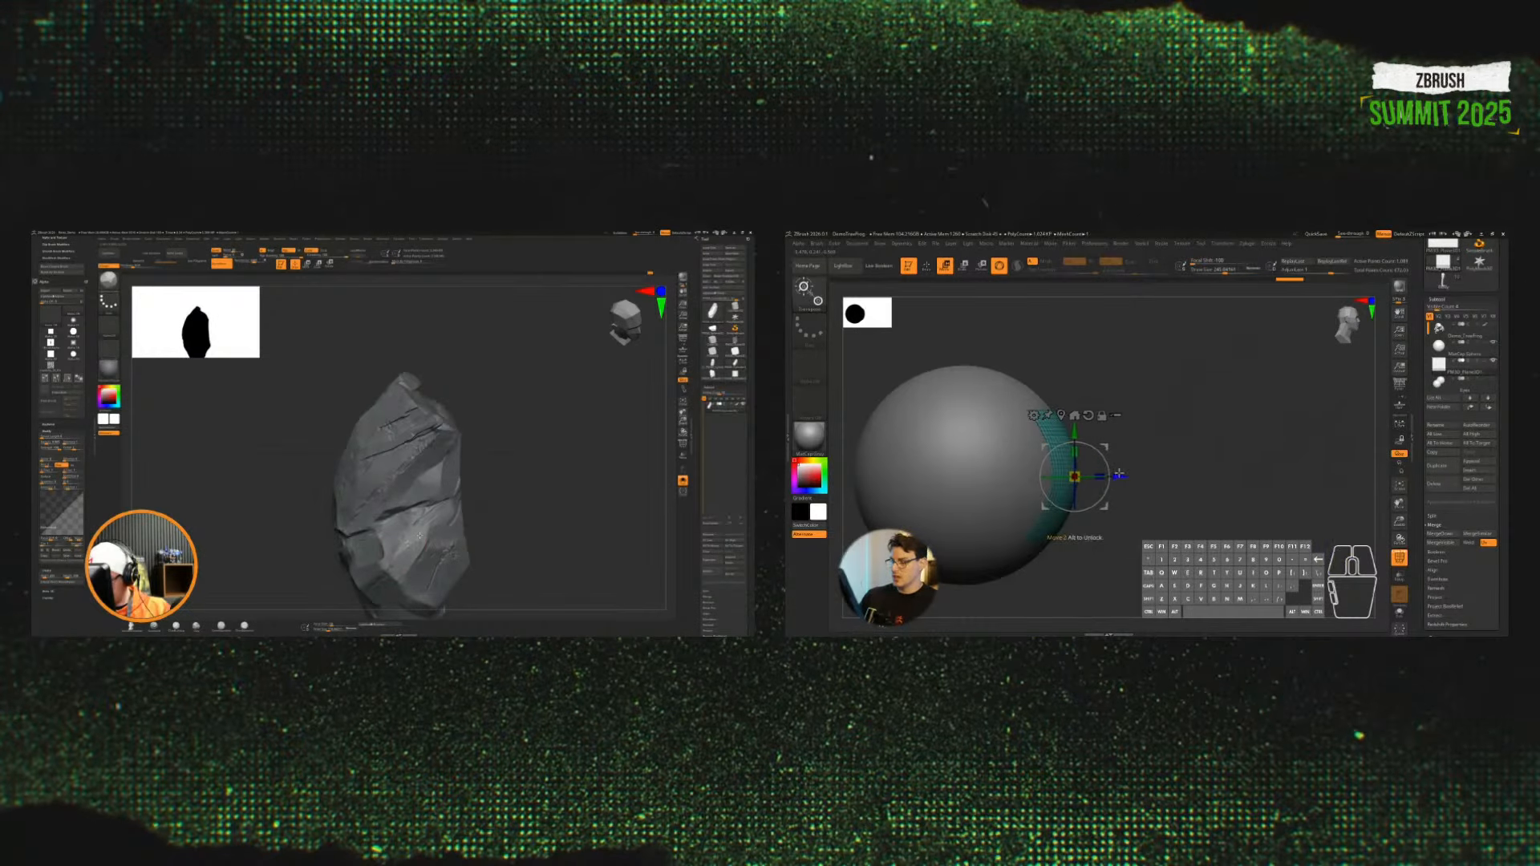
key(q)
drag(1230, 506, 1246, 508)
Step: Switch the plane's brush to ZProject and try projecting the plane onto the sphere's front surface
key(b)
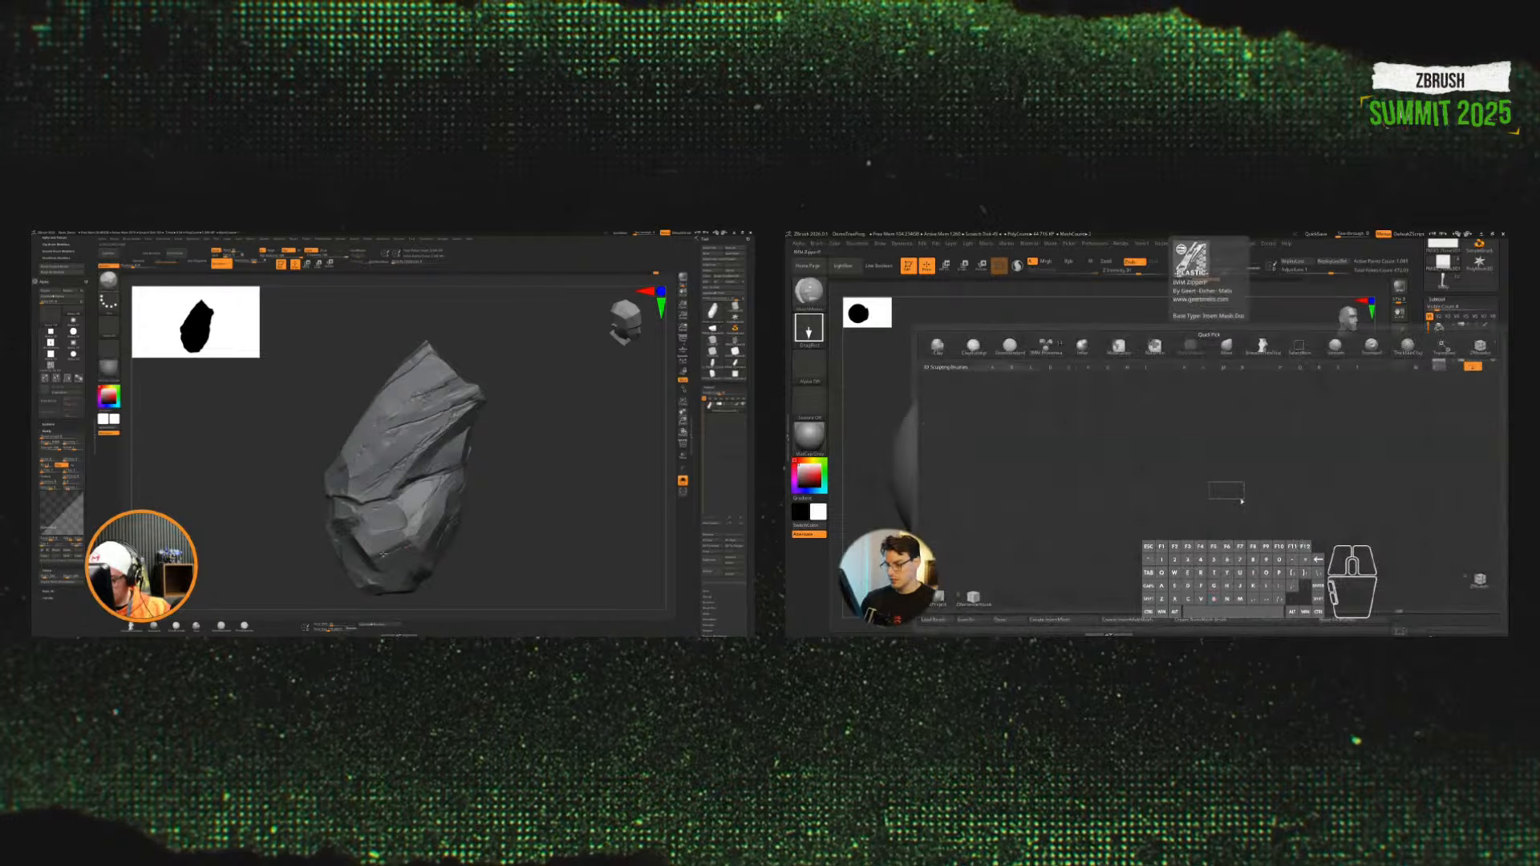
click(937, 597)
mouse_move(1218, 473)
shift+mouse_down()
mouse_move(1172, 471)
mouse_move(1090, 521)
mouse_move(1051, 449)
mouse_move(1138, 513)
mouse_move(1163, 438)
shift+mouse_up()
drag(1053, 509, 1041, 403)
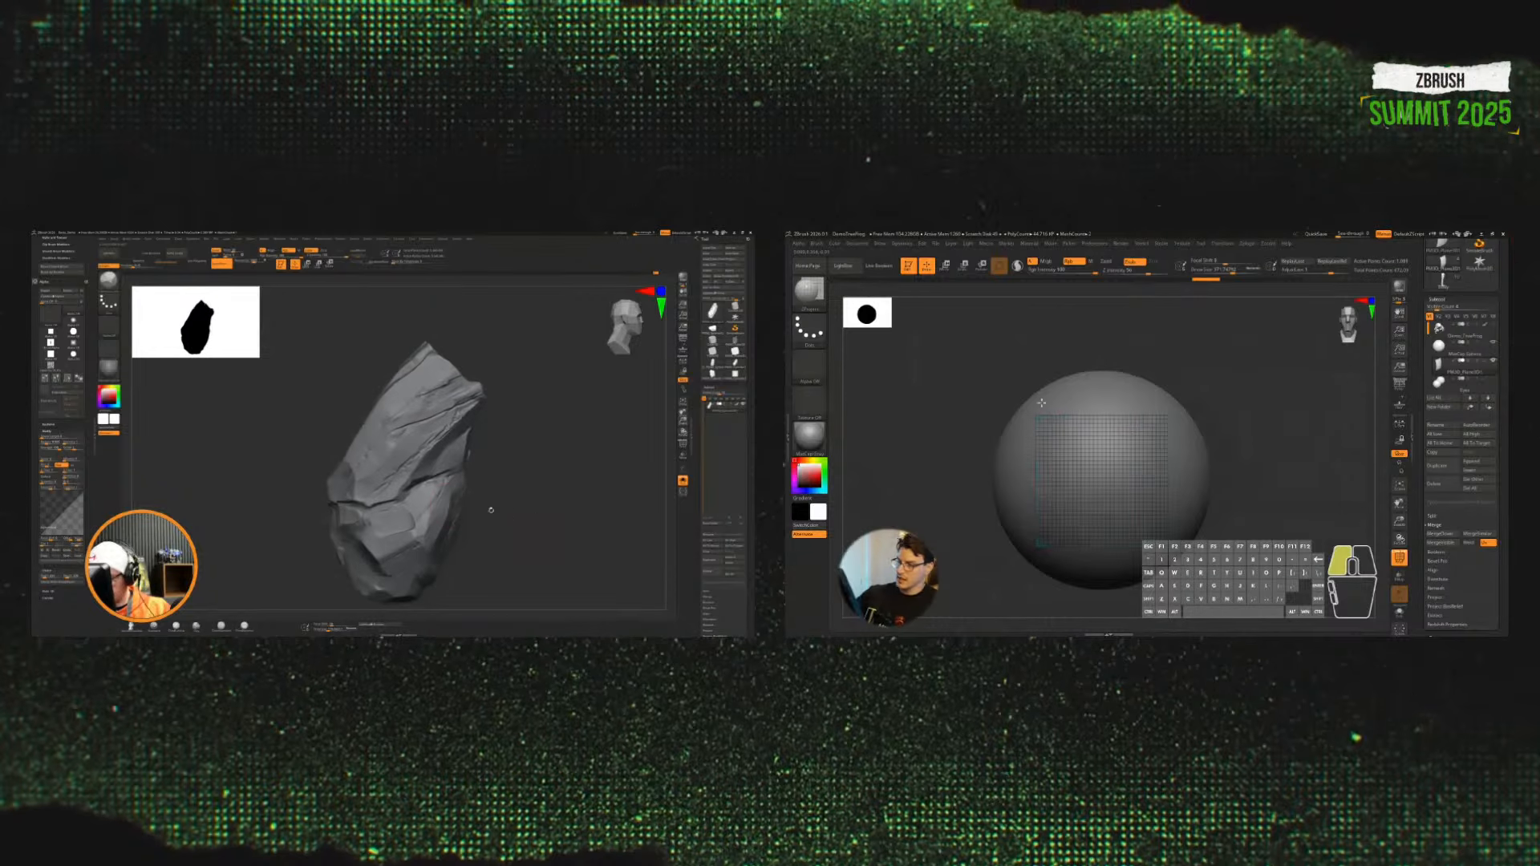
drag(1178, 404, 1027, 553)
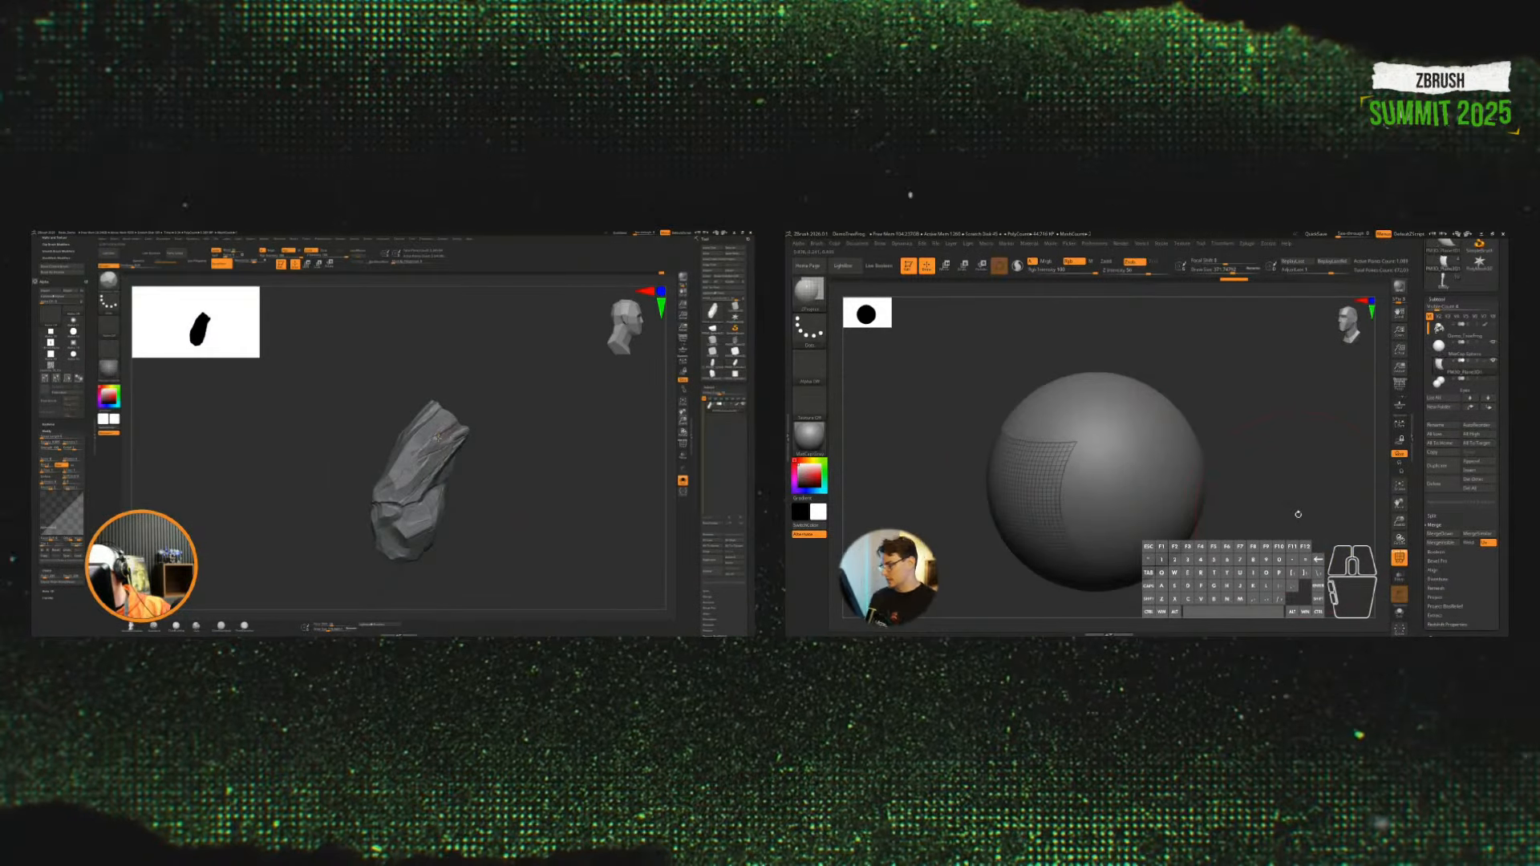
drag(1297, 514, 1275, 457)
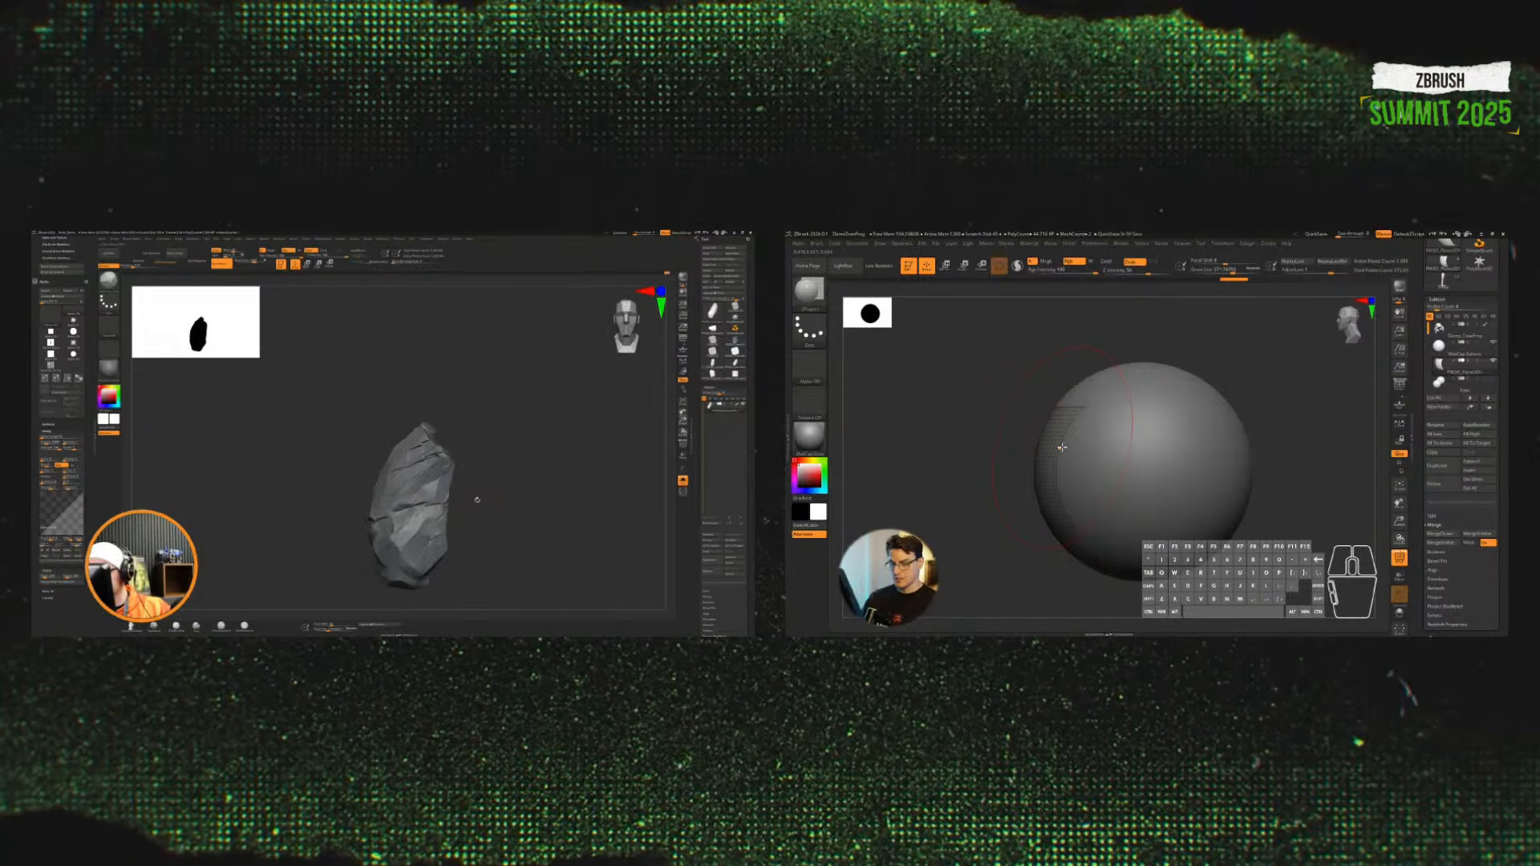
Step: Undo the plane's recent projection changes and show the frog on the sphere
key(ctrl+z)
key(ctrl+z)
key(ctrl+z)
click(1492, 324)
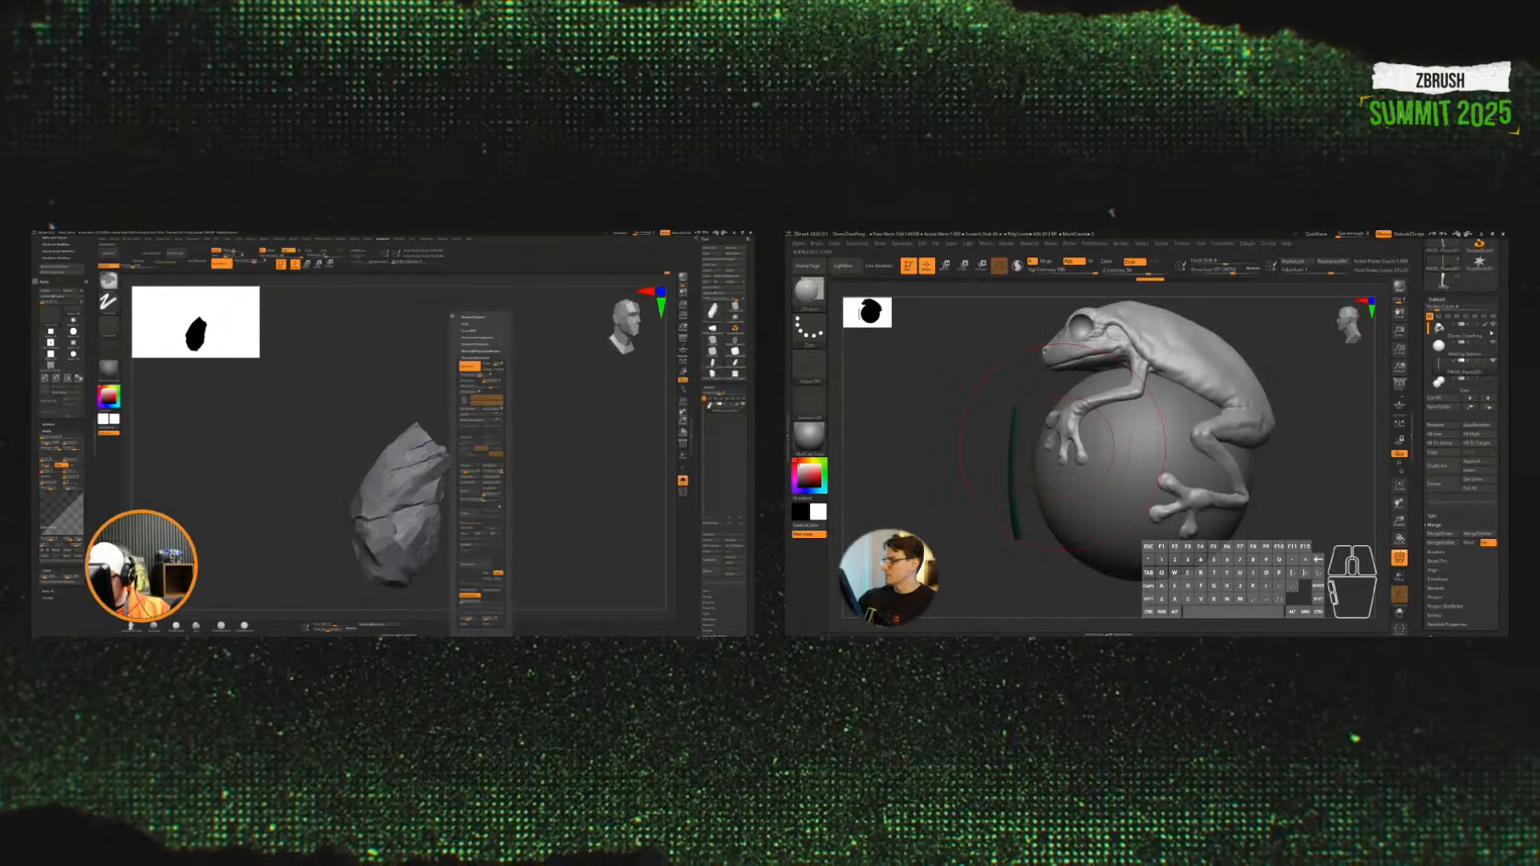
Step: Move the curved plane in front of the frog's hand resting on the sphere
mouse_move(1287, 453)
mouse_down()
mouse_move(1343, 466)
mouse_move(1317, 489)
mouse_up()
key(w)
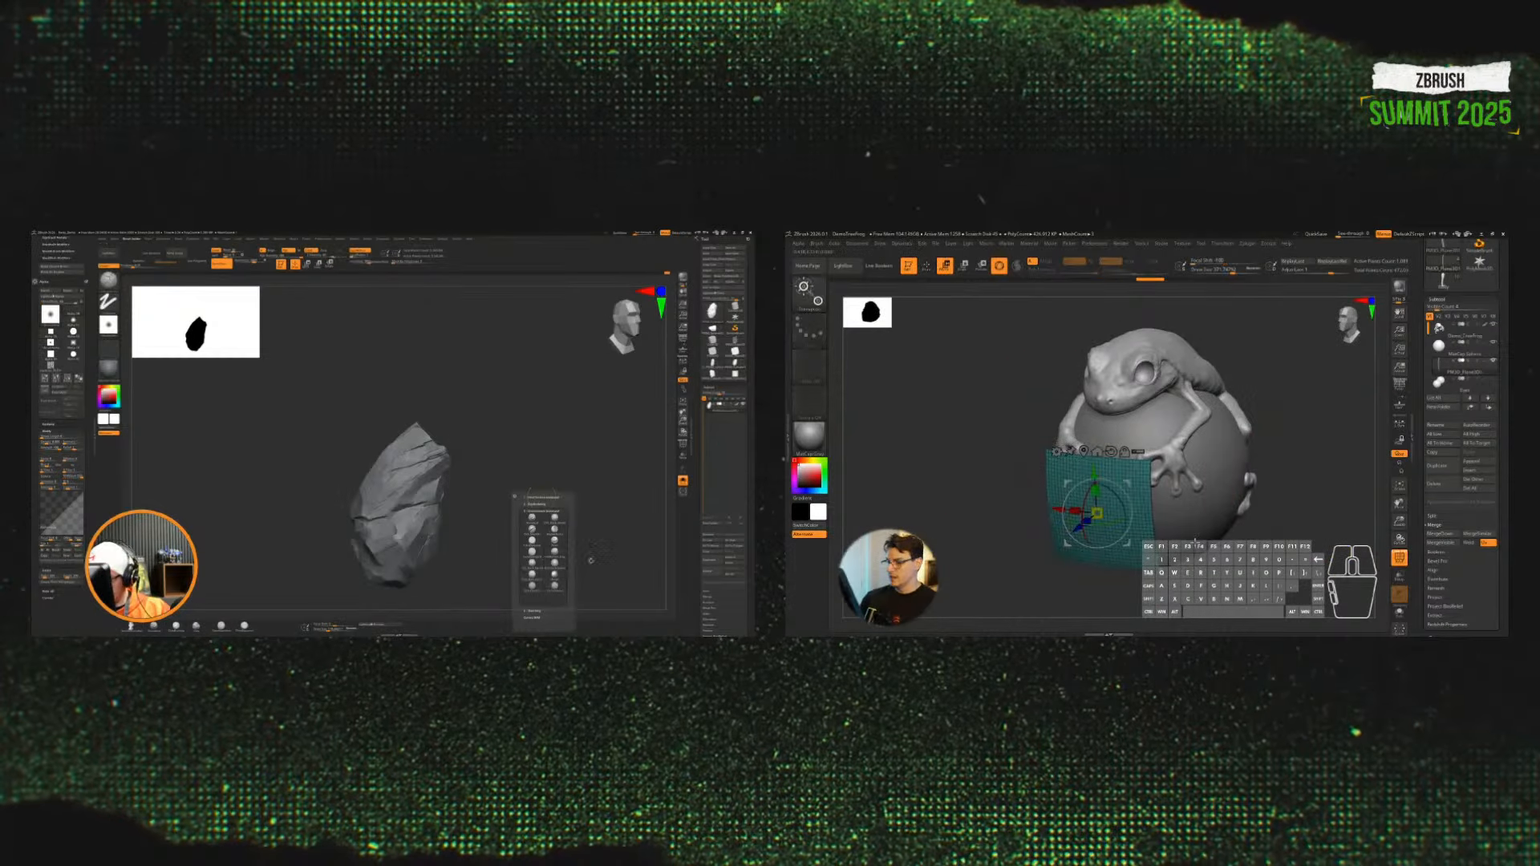
mouse_move(1104, 513)
mouse_down()
mouse_move(1168, 483)
mouse_move(1162, 501)
mouse_up()
drag(1283, 437, 1323, 433)
drag(1187, 471, 1189, 449)
key(q)
Step: Try projecting the plane onto the frog's hand and the sphere, and undo those strokes
drag(1336, 449, 1295, 453)
mouse_move(1187, 473)
mouse_down()
mouse_move(1179, 445)
mouse_move(1142, 457)
mouse_move(1129, 566)
mouse_move(1227, 522)
mouse_move(1236, 552)
mouse_up()
drag(495, 493, 438, 474)
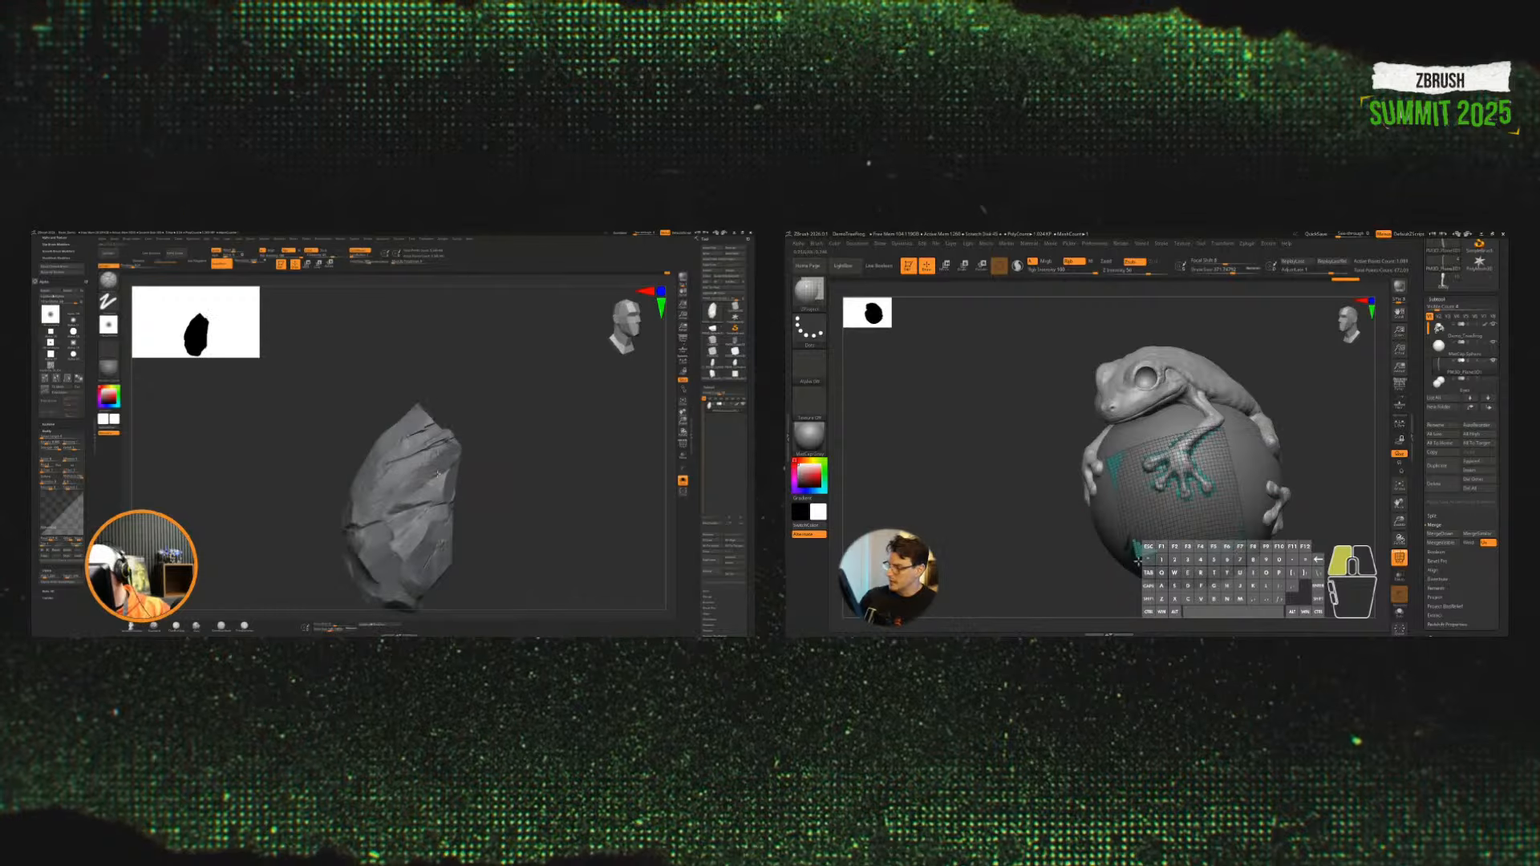
mouse_move(1141, 571)
mouse_down()
mouse_move(1147, 586)
mouse_move(1145, 553)
mouse_up()
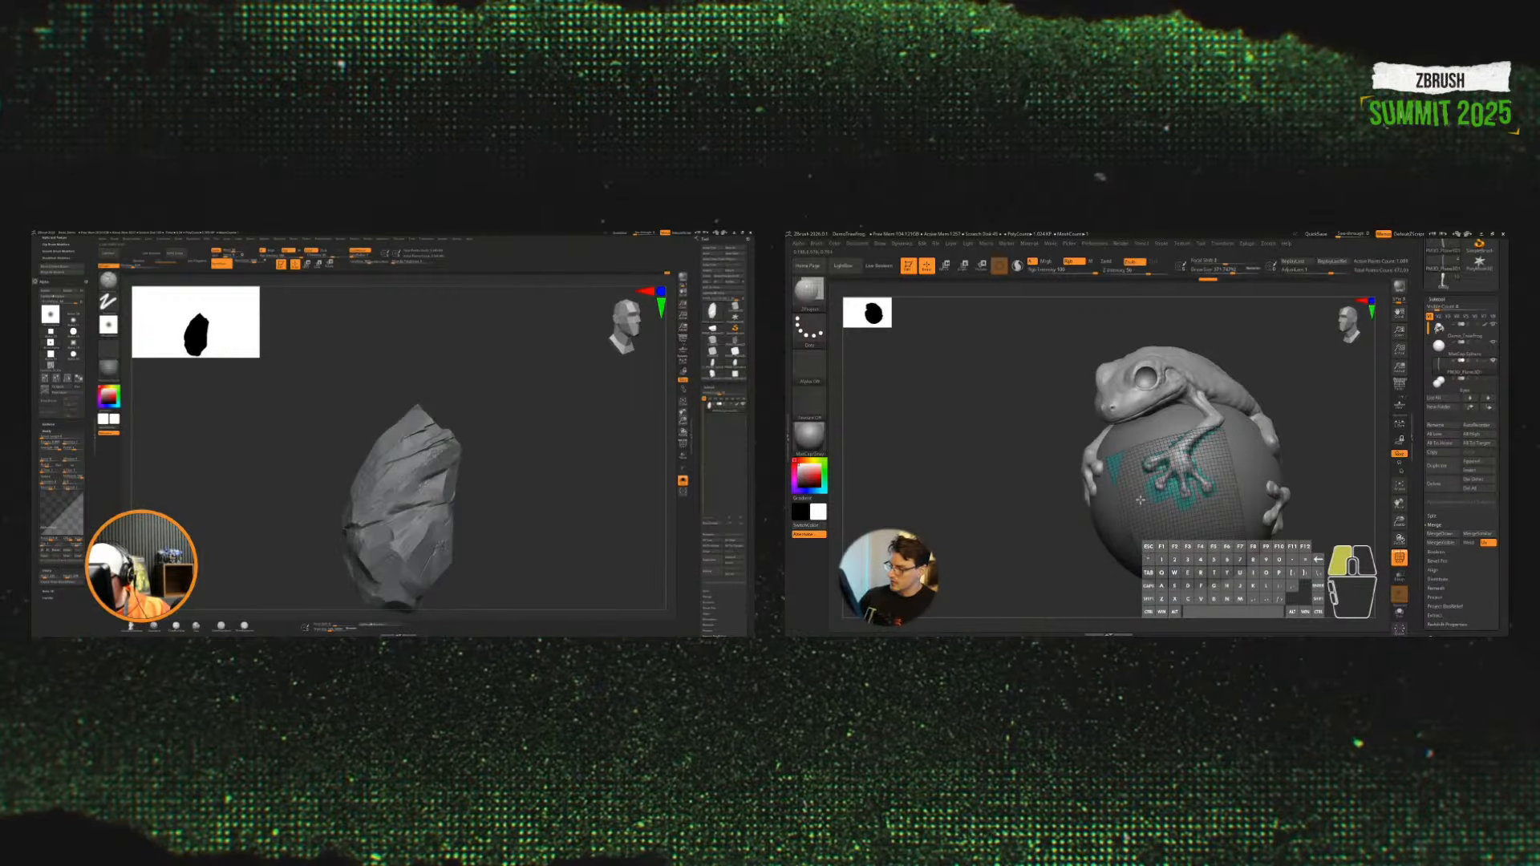
drag(1189, 495, 1229, 490)
drag(1305, 437, 1333, 460)
drag(502, 498, 508, 498)
key(ctrl+z)
key(ctrl+z)
key(ctrl+z)
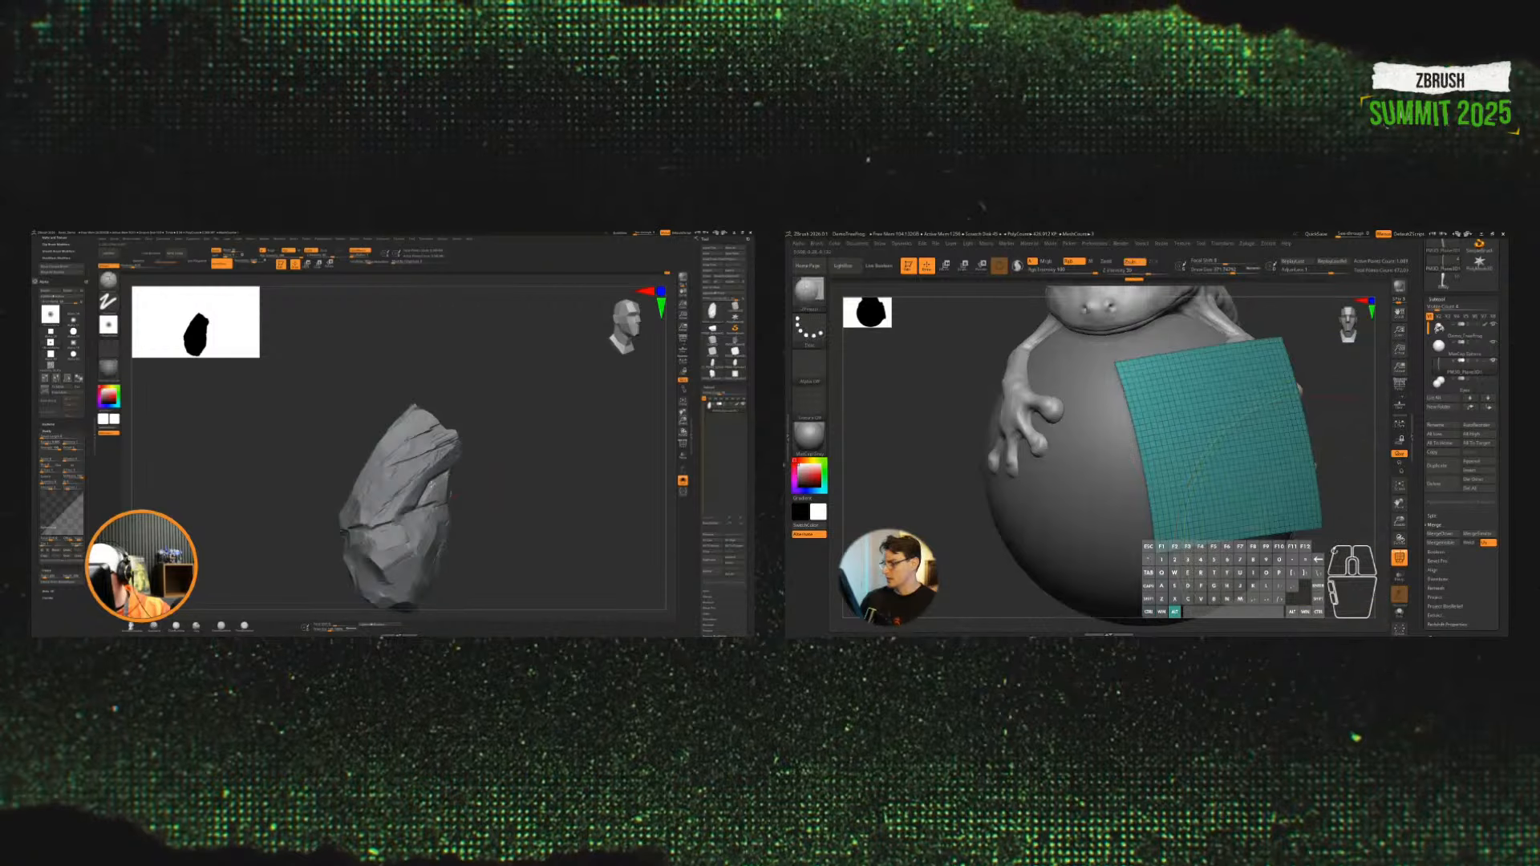
Step: Project the middle of the plane onto the frog's hand with the ZProject brush from a closer view
alt+drag(1334, 536, 1307, 556)
drag(1299, 450, 1251, 469)
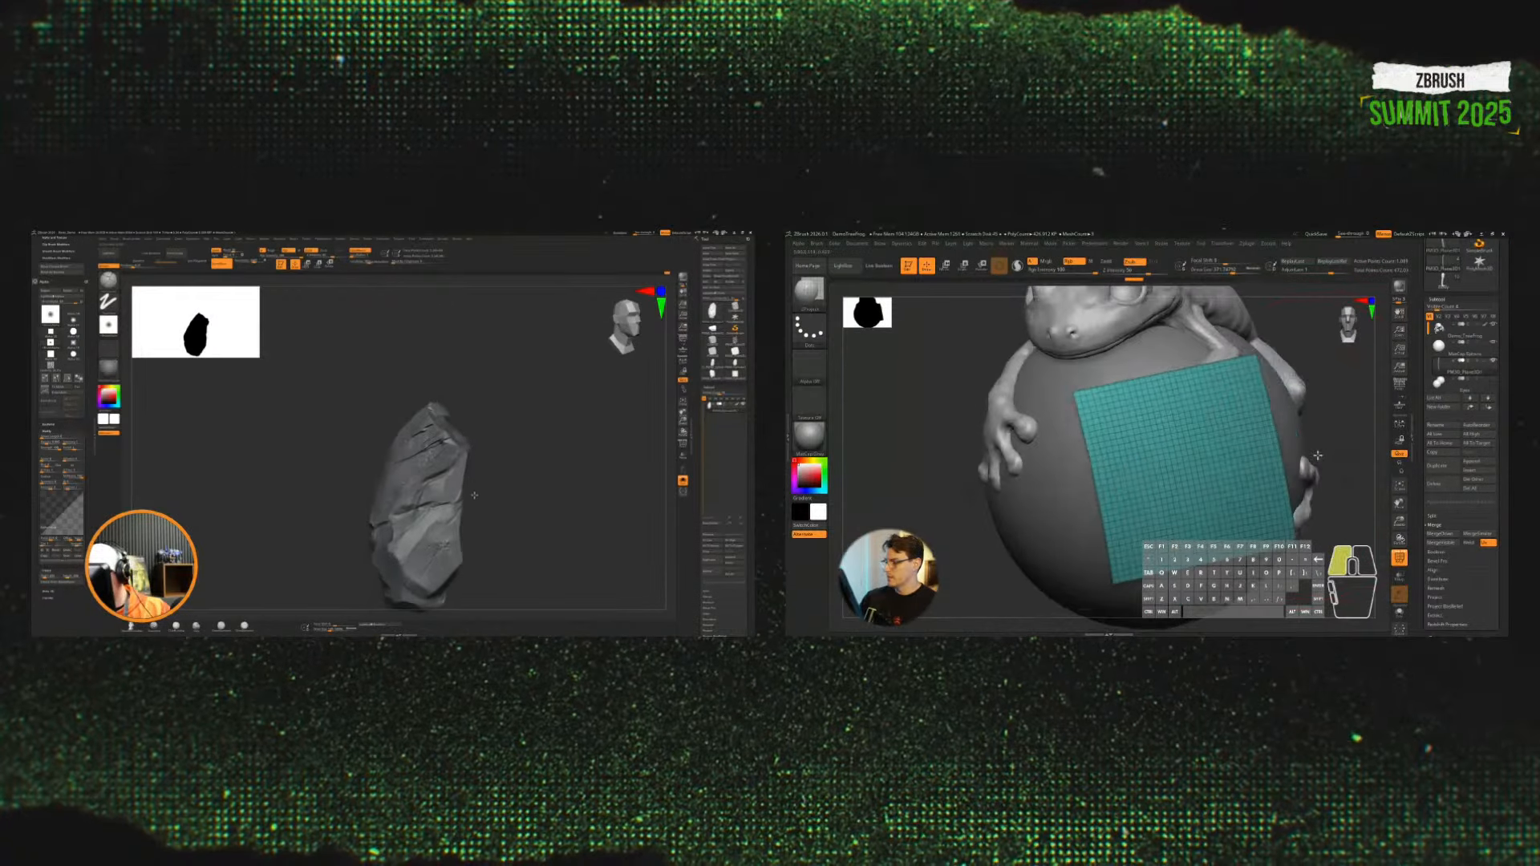
mouse_move(1162, 489)
mouse_down()
mouse_move(1190, 419)
mouse_move(1111, 417)
mouse_up()
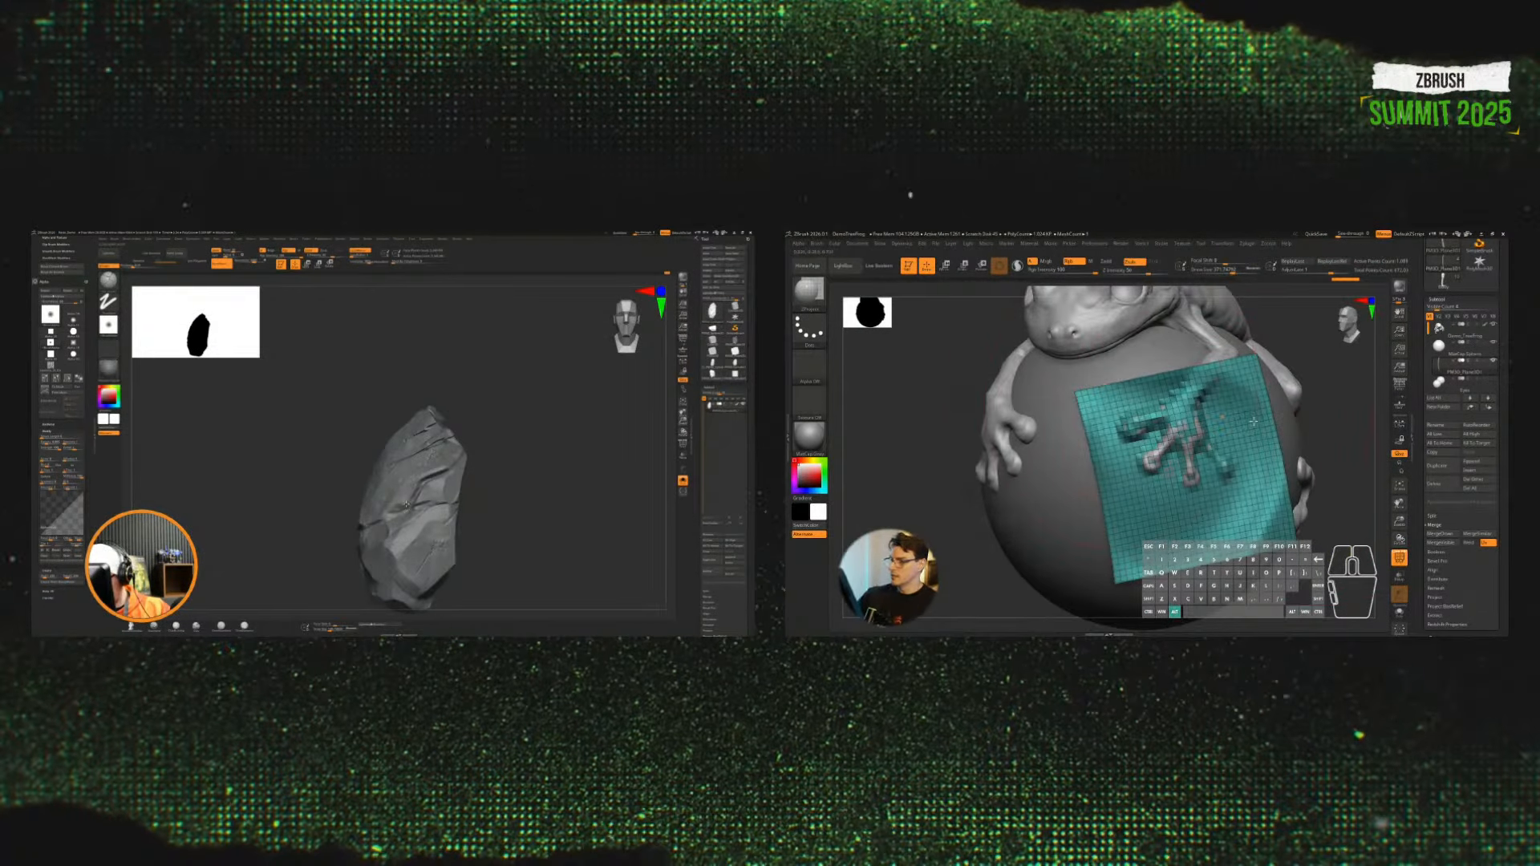
alt+drag(1323, 481, 1314, 465)
drag(1313, 465, 1283, 465)
mouse_move(1179, 409)
mouse_down()
mouse_move(1216, 355)
mouse_move(1146, 385)
mouse_up()
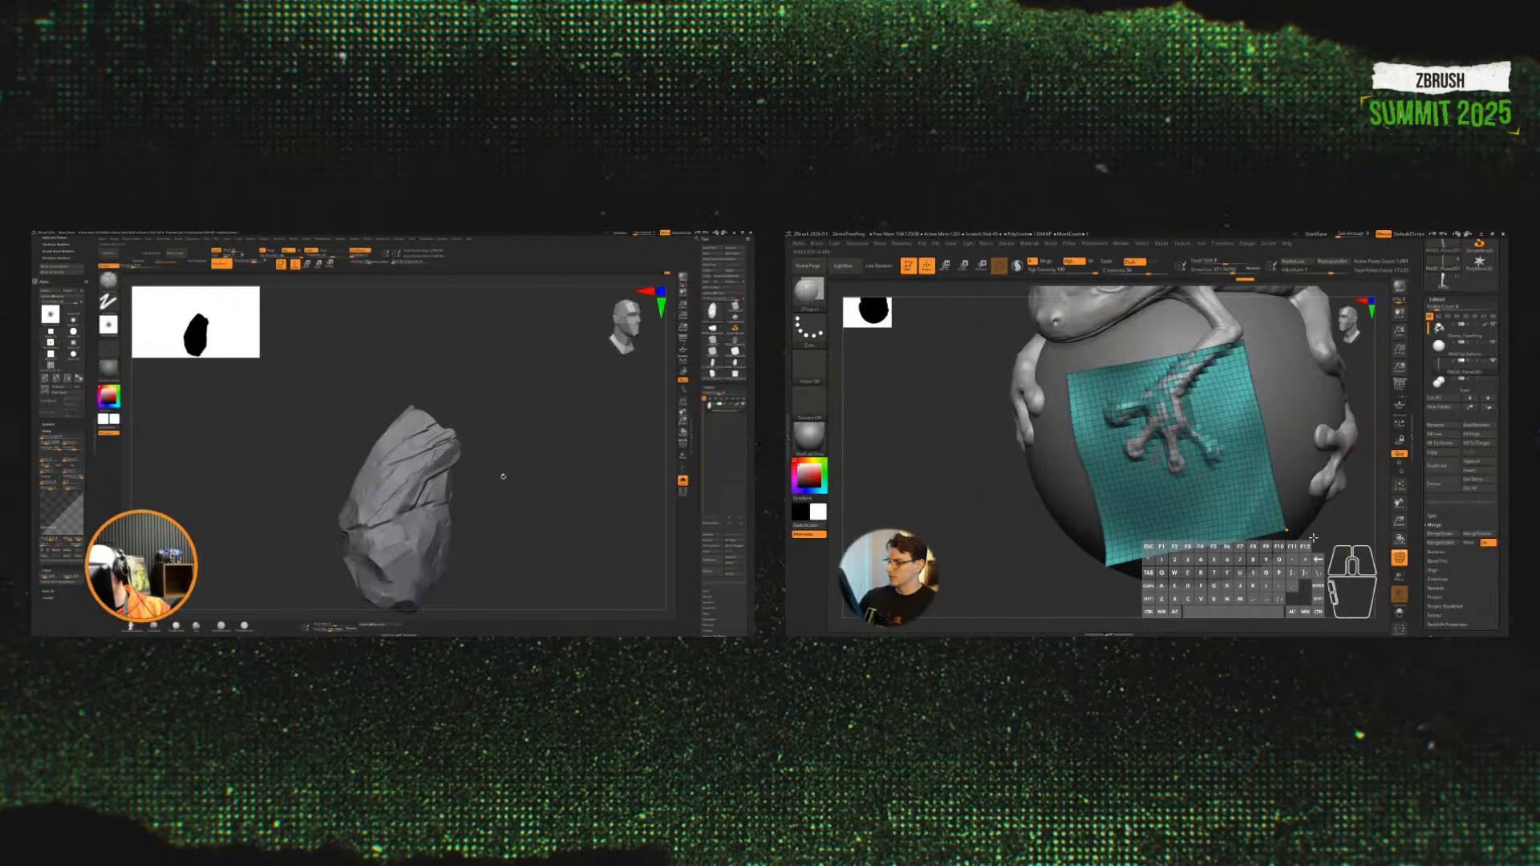
Step: Continue projecting the plane around the frog's wrist and its lower corner, and pick a different brush for the rock
drag(1324, 514, 1351, 493)
mouse_move(1235, 445)
mouse_down()
mouse_move(1254, 481)
mouse_move(1239, 405)
mouse_up()
drag(1347, 413, 1307, 413)
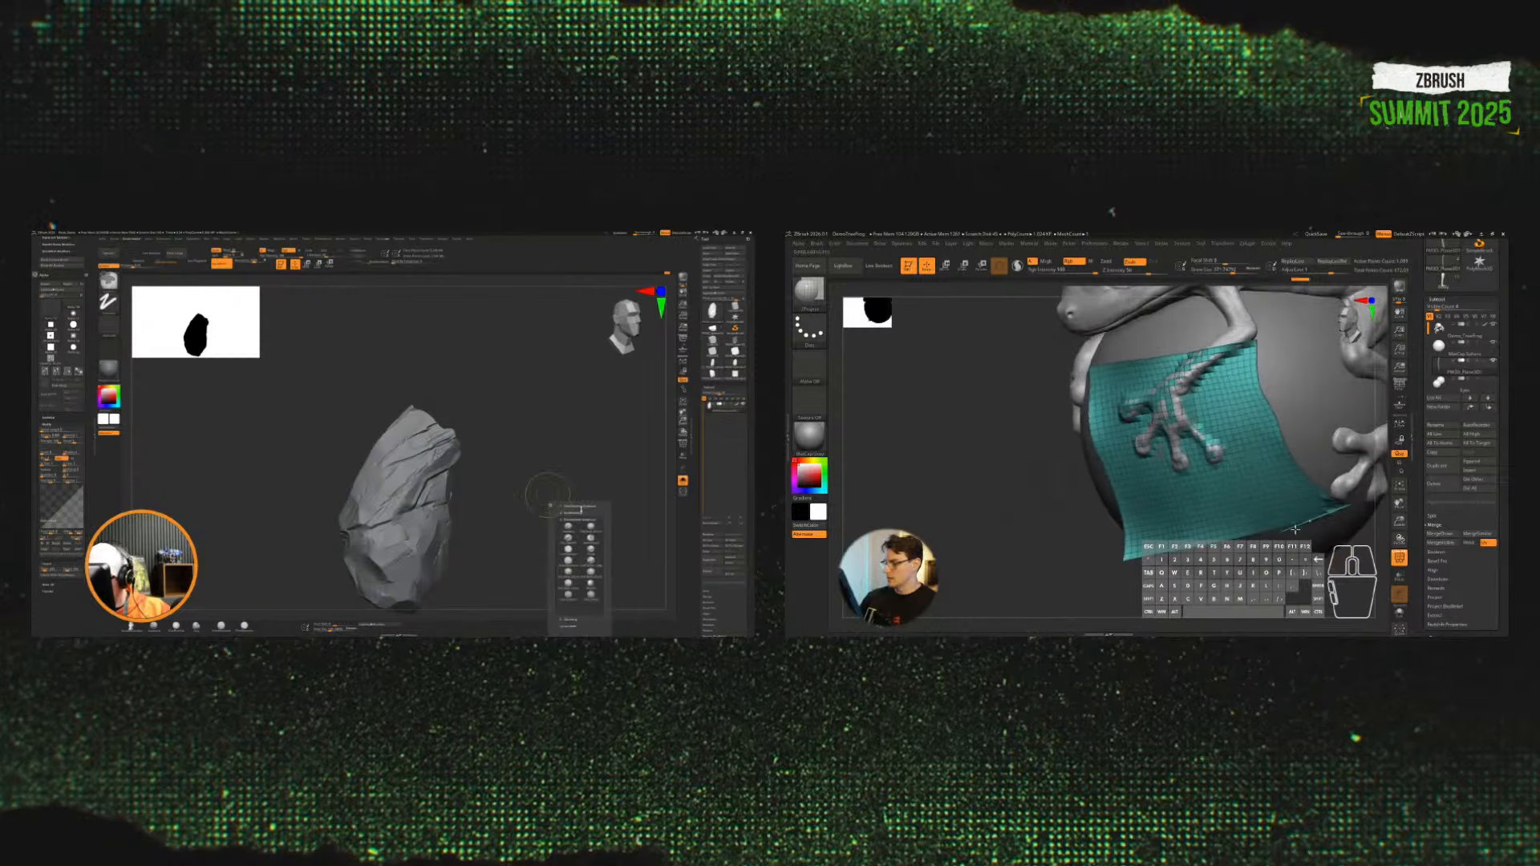
mouse_move(1283, 525)
mouse_down()
mouse_move(1351, 553)
mouse_move(1253, 562)
mouse_up()
click(595, 563)
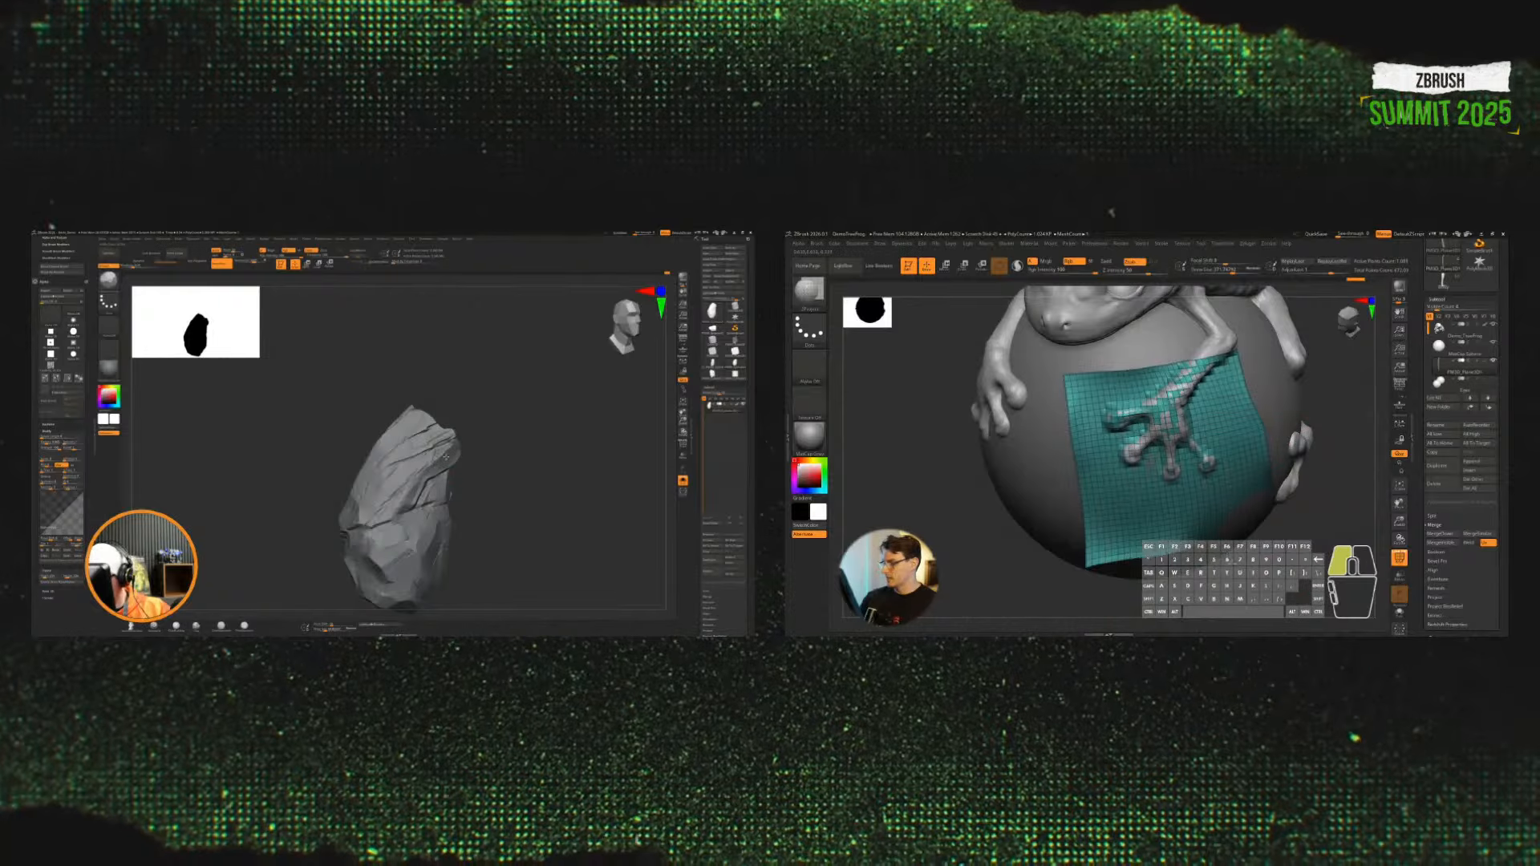
Step: Project the rest of the plane onto the sphere and the frog's forearm, covering its sides and lower edge
mouse_move(1235, 382)
mouse_down()
mouse_move(1159, 374)
mouse_move(1076, 441)
mouse_move(1078, 423)
mouse_up()
drag(1194, 390, 1196, 387)
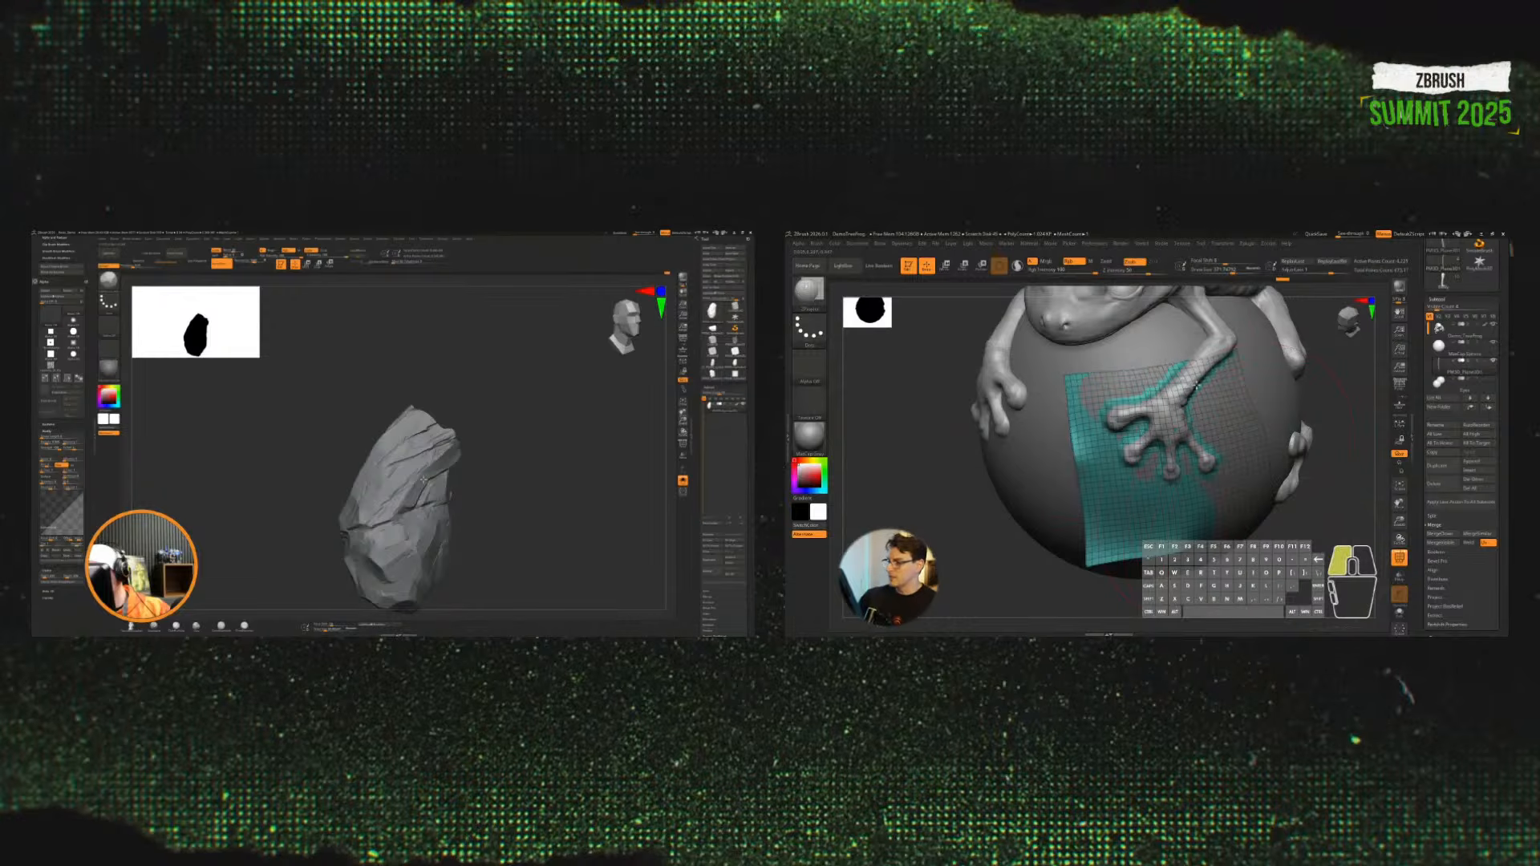
drag(1082, 361, 1083, 447)
mouse_move(1138, 521)
mouse_down()
mouse_move(1114, 549)
mouse_move(1125, 529)
mouse_up()
right_drag(424, 480, 448, 463)
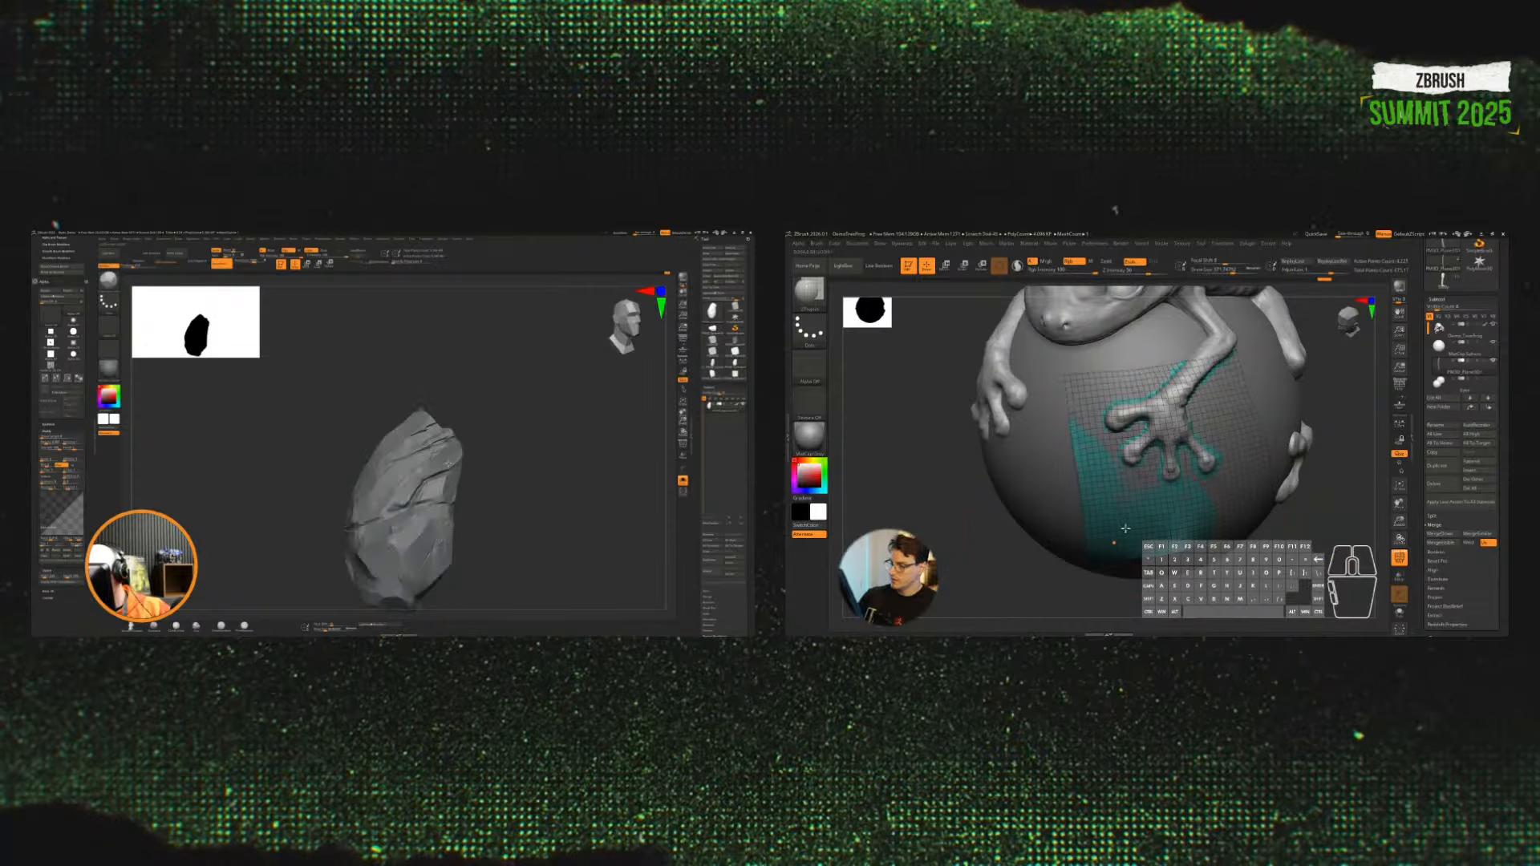
drag(1171, 539, 1122, 513)
right_drag(466, 463, 492, 471)
mouse_move(1123, 513)
mouse_down()
mouse_move(1083, 474)
mouse_move(1185, 480)
mouse_move(1169, 446)
mouse_up()
Step: Pick the DamStandard brush for the rock, and subdivide the plane and reproject it onto the frog's hand
key(b)
key(d)
key(s)
key(ctrl+d)
right_drag(529, 478, 498, 478)
drag(1168, 446, 1179, 451)
right_drag(498, 479, 481, 478)
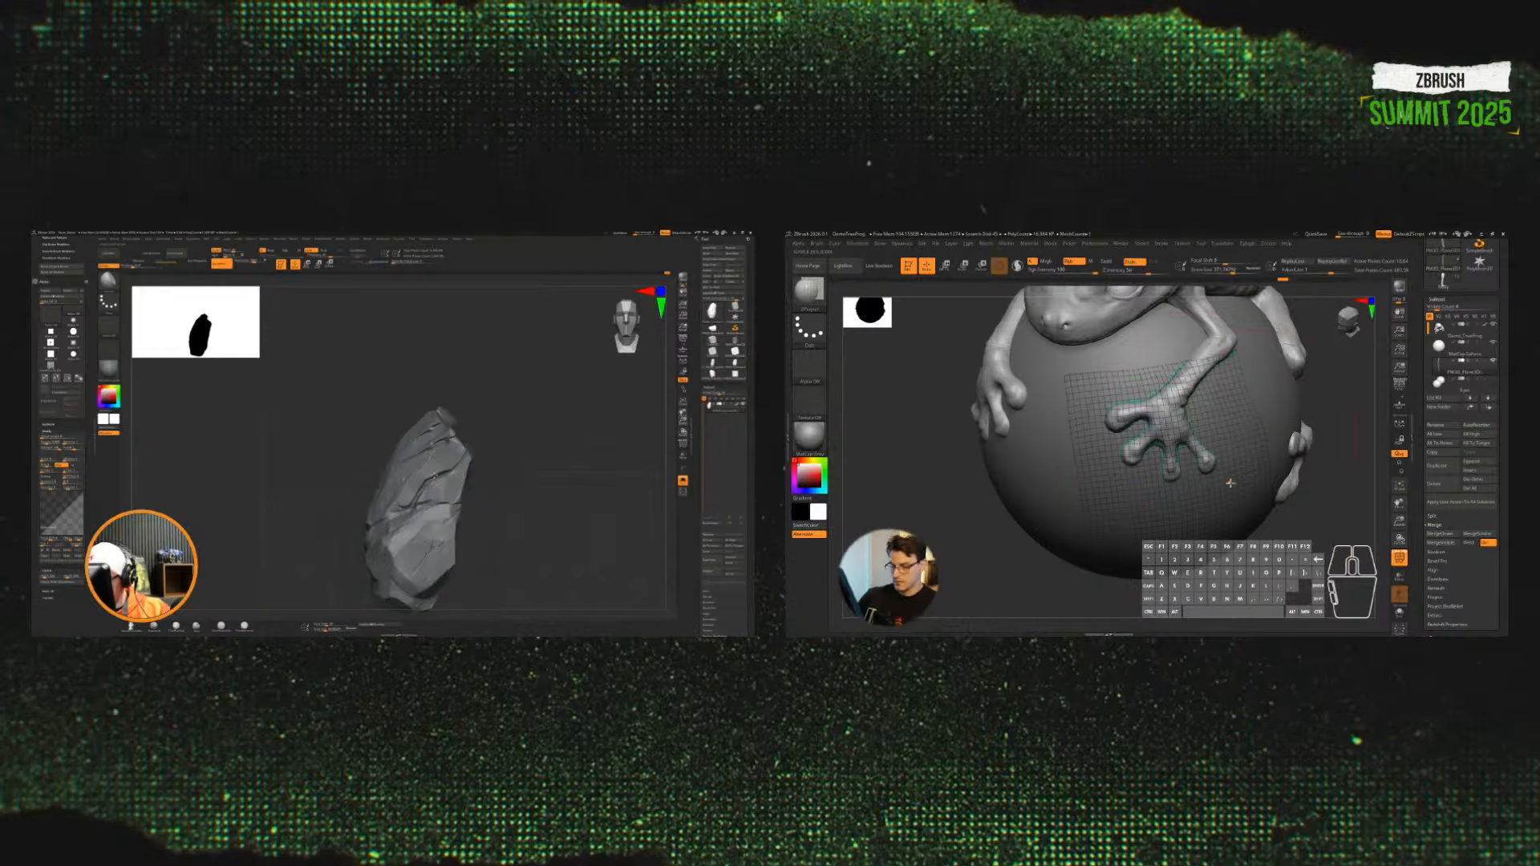
key(ctrl+d)
drag(1160, 426, 1200, 563)
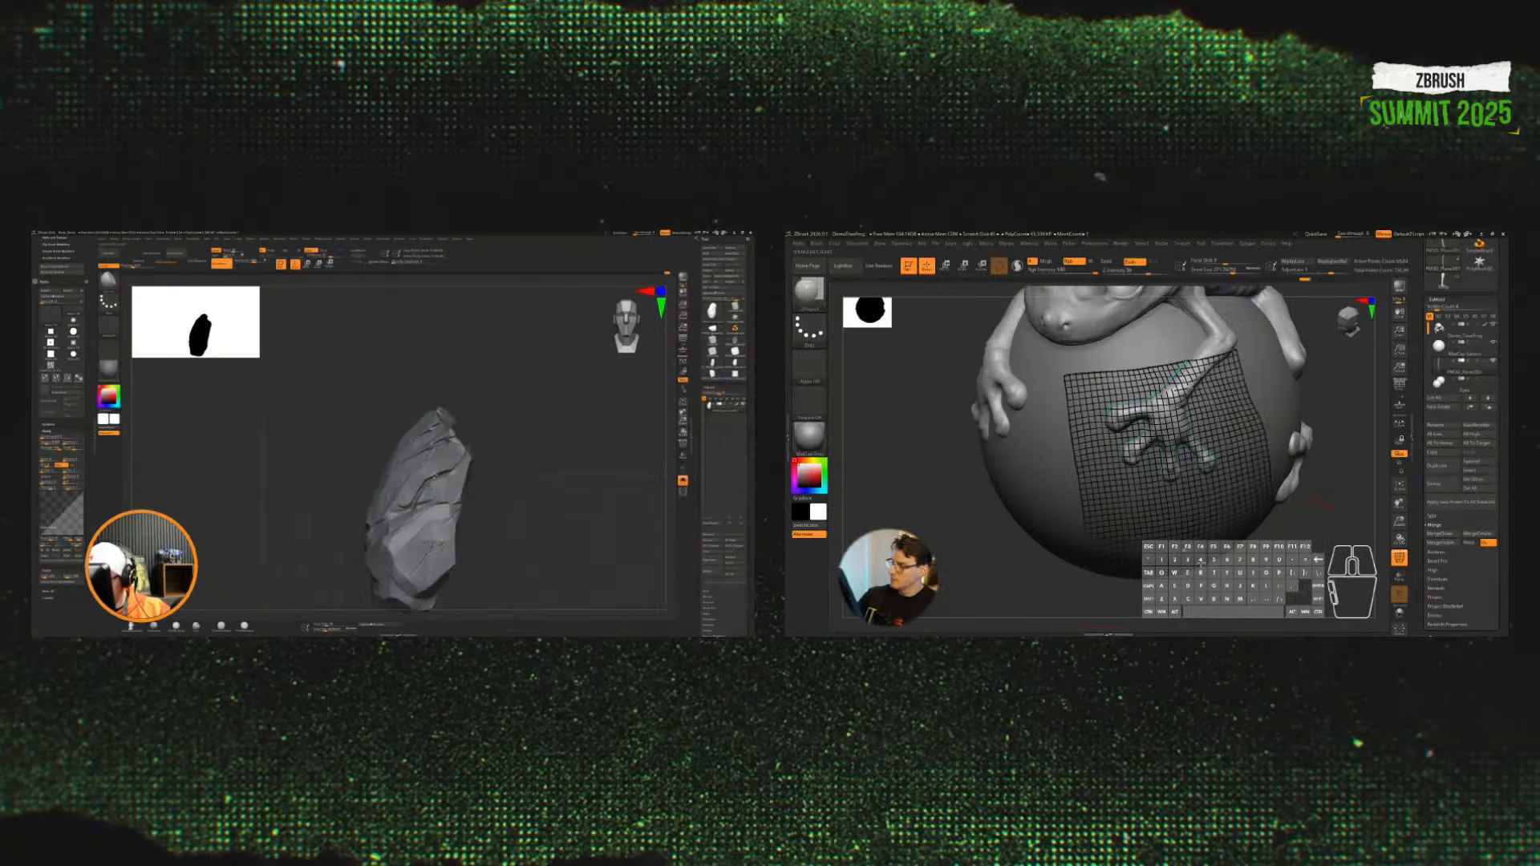
Step: Isolate the projected plane and examine the hand relief from an angle
click(1398, 611)
right_drag(434, 475, 521, 503)
drag(1341, 550, 1313, 484)
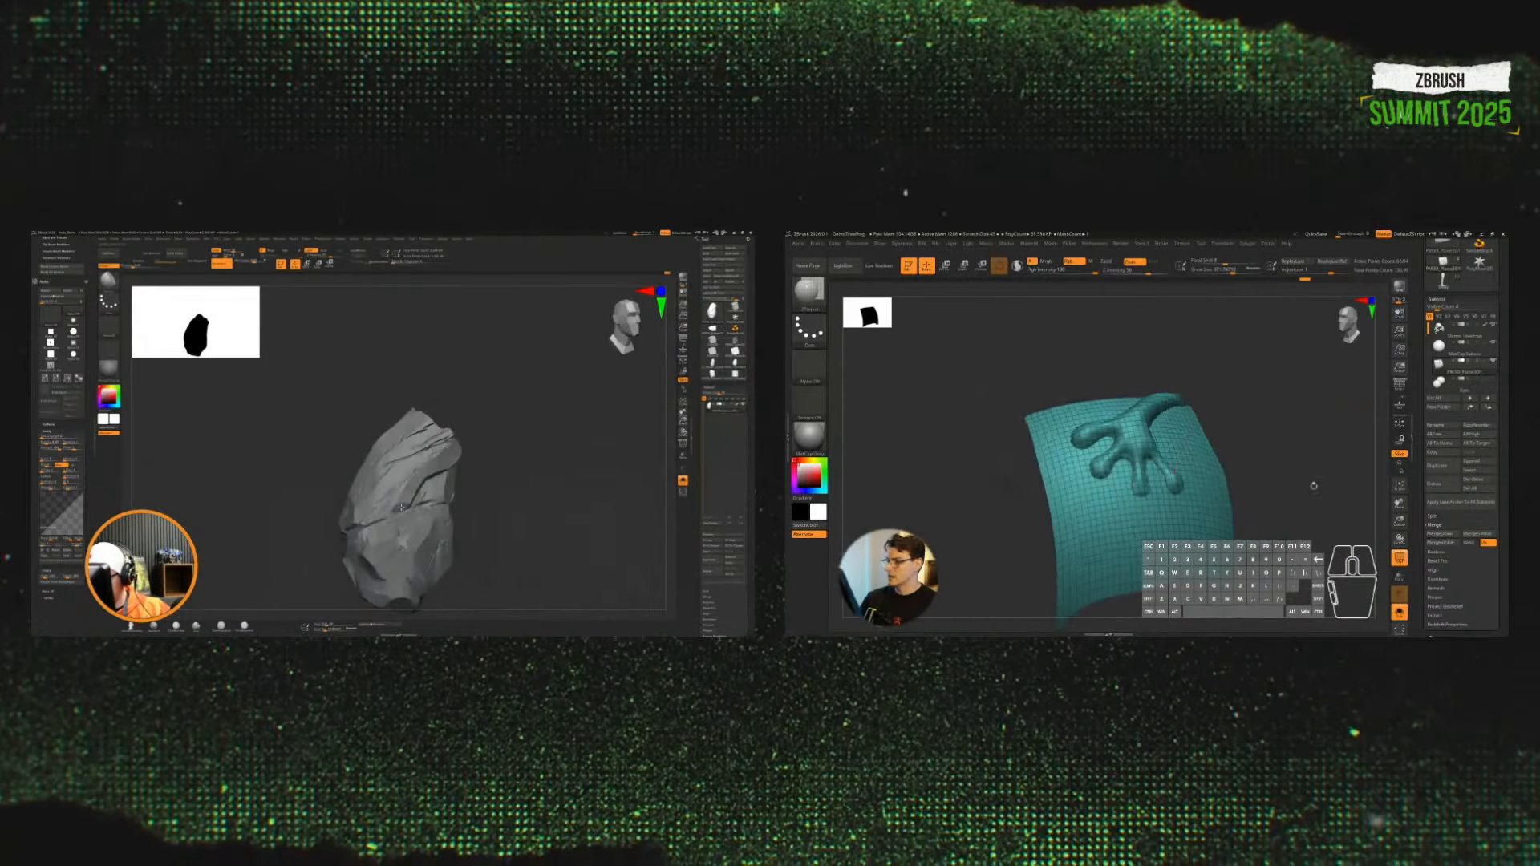
key(s)
drag(1260, 414, 1261, 414)
right_drag(520, 503, 519, 505)
drag(1261, 413, 1265, 421)
Step: Choose another sculpting brush for the rock and check the isolated plane's hand relief from the side
key(b)
key(s)
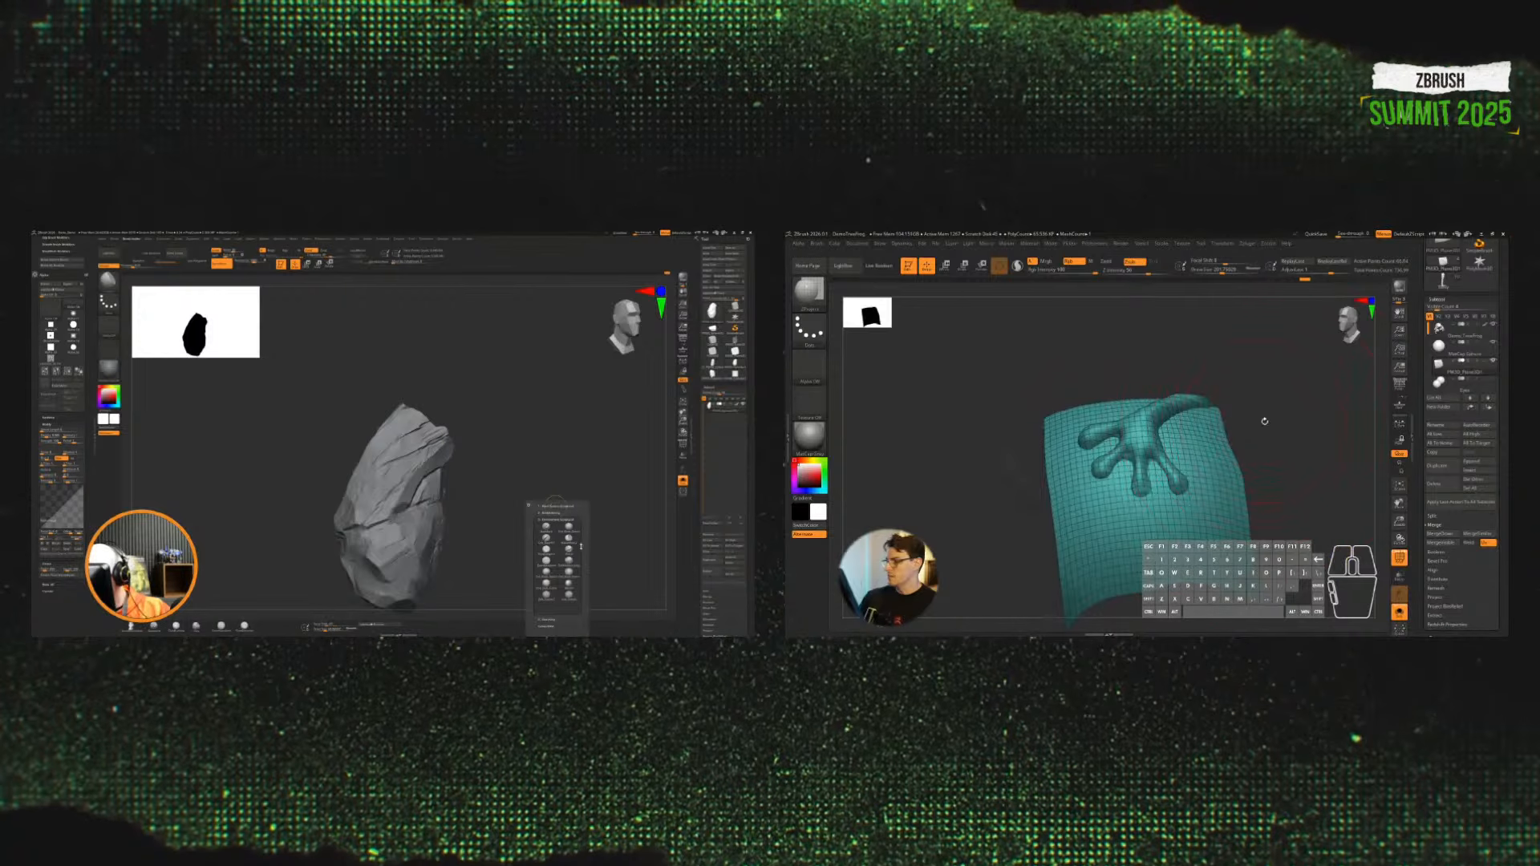
right_drag(1265, 423, 1232, 433)
click(575, 566)
mouse_move(1235, 437)
mouse_down()
mouse_move(1282, 484)
mouse_move(1259, 454)
mouse_up()
right_drag(399, 500, 488, 508)
mouse_move(1251, 447)
mouse_down()
mouse_move(1272, 474)
mouse_move(1288, 458)
mouse_up()
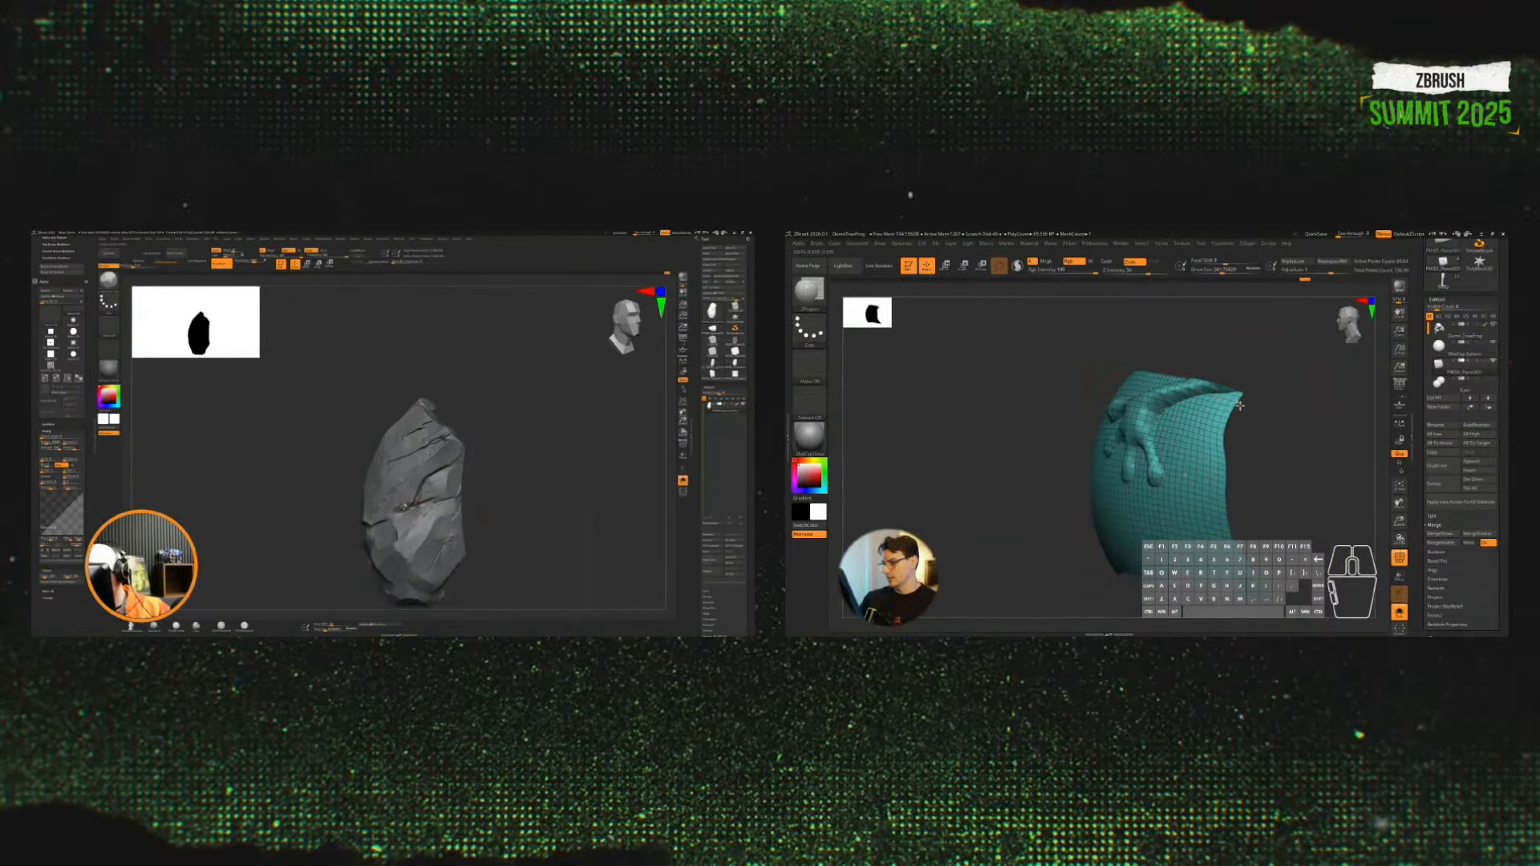
drag(1240, 405, 1296, 450)
Step: Change the rock's sculpting brush again and hide the wireframe on the isolated plane
right_click(412, 505)
click(452, 584)
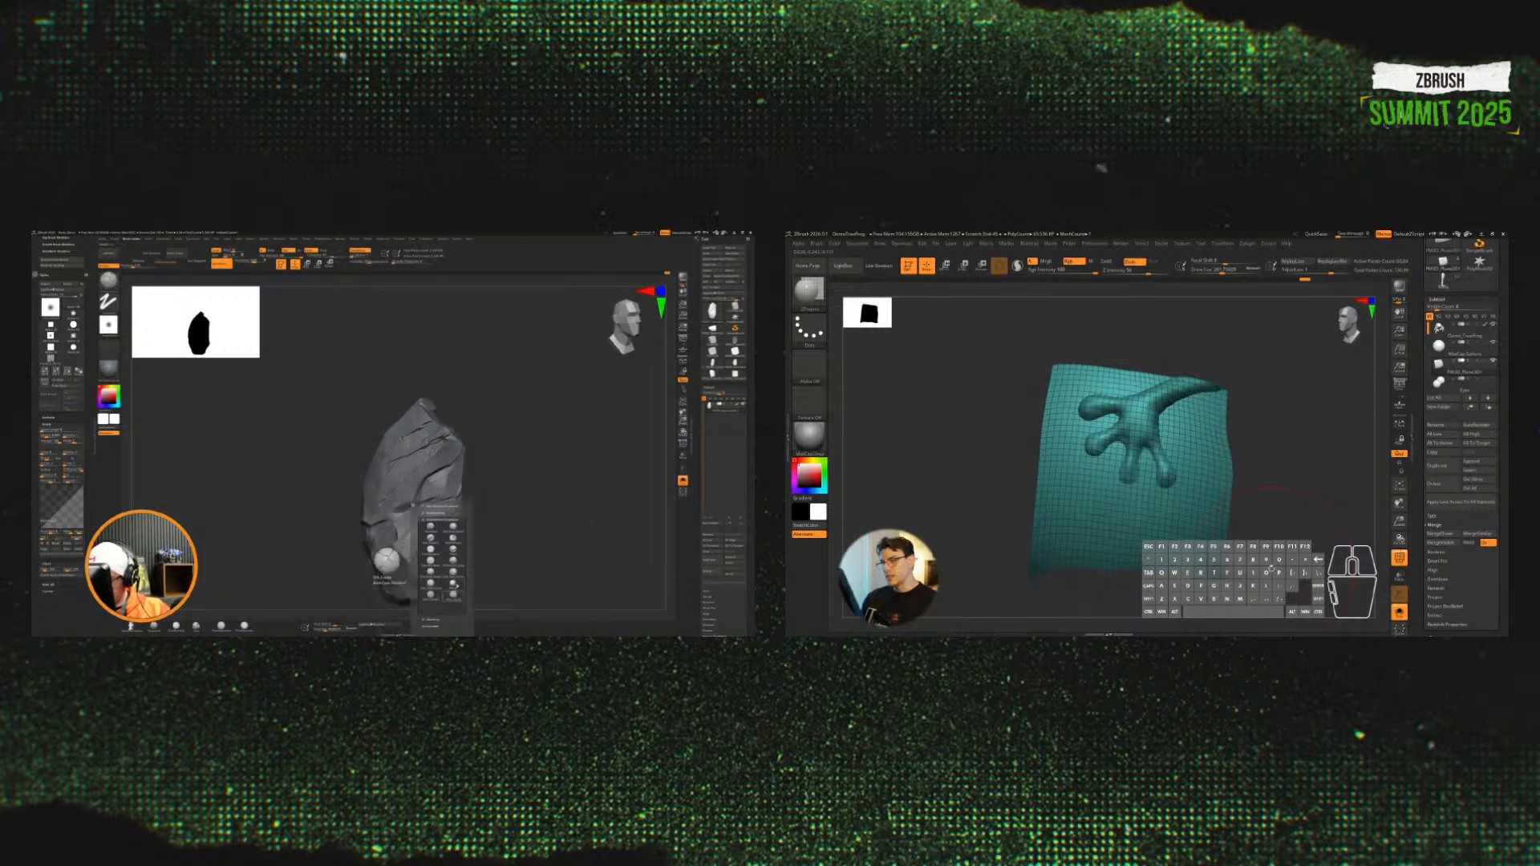
right_drag(461, 515, 426, 513)
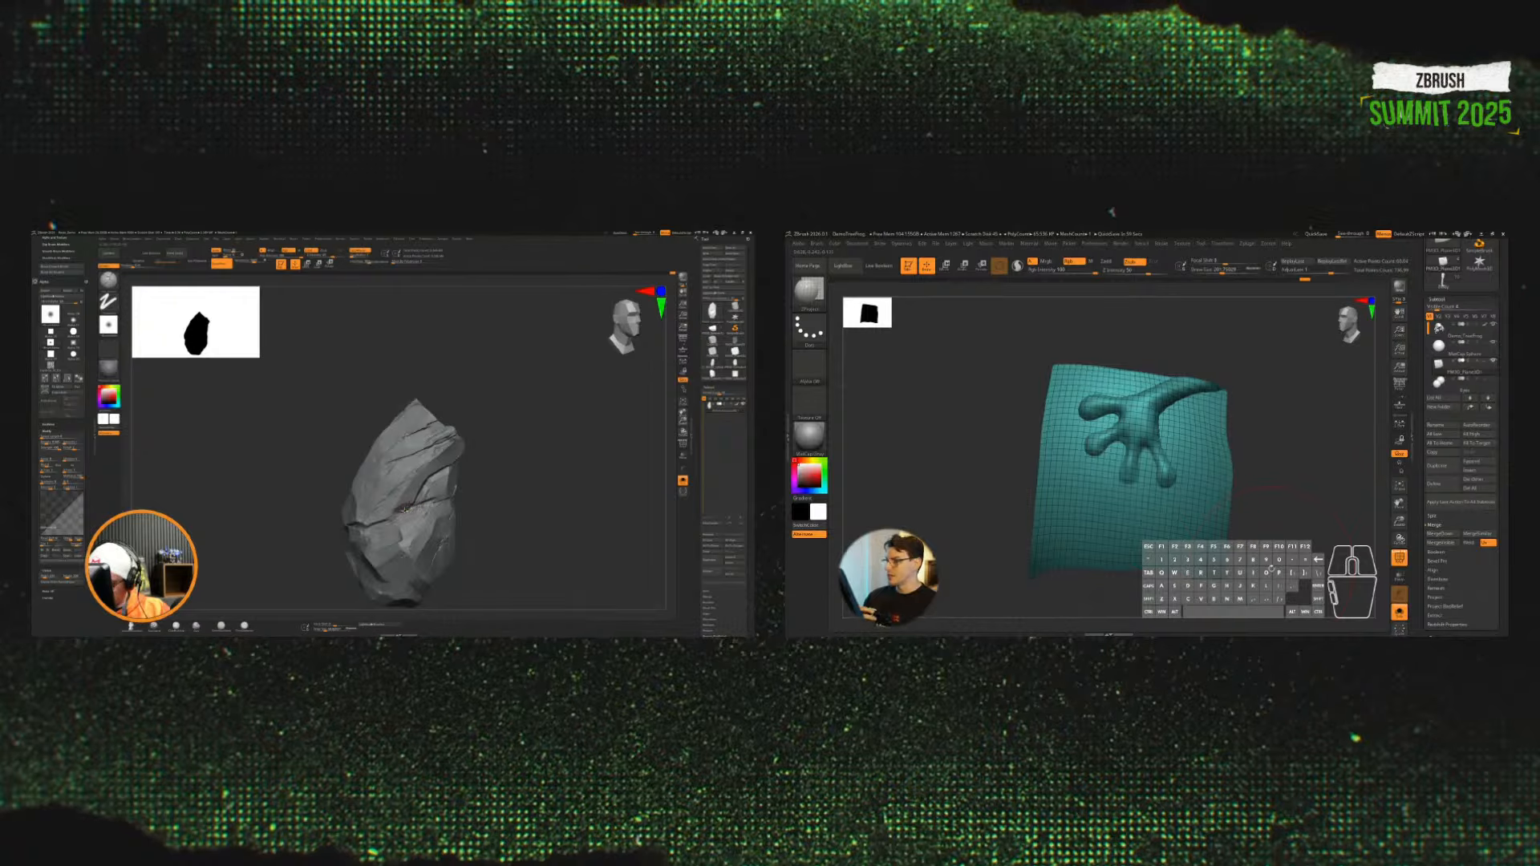
key(shift+f)
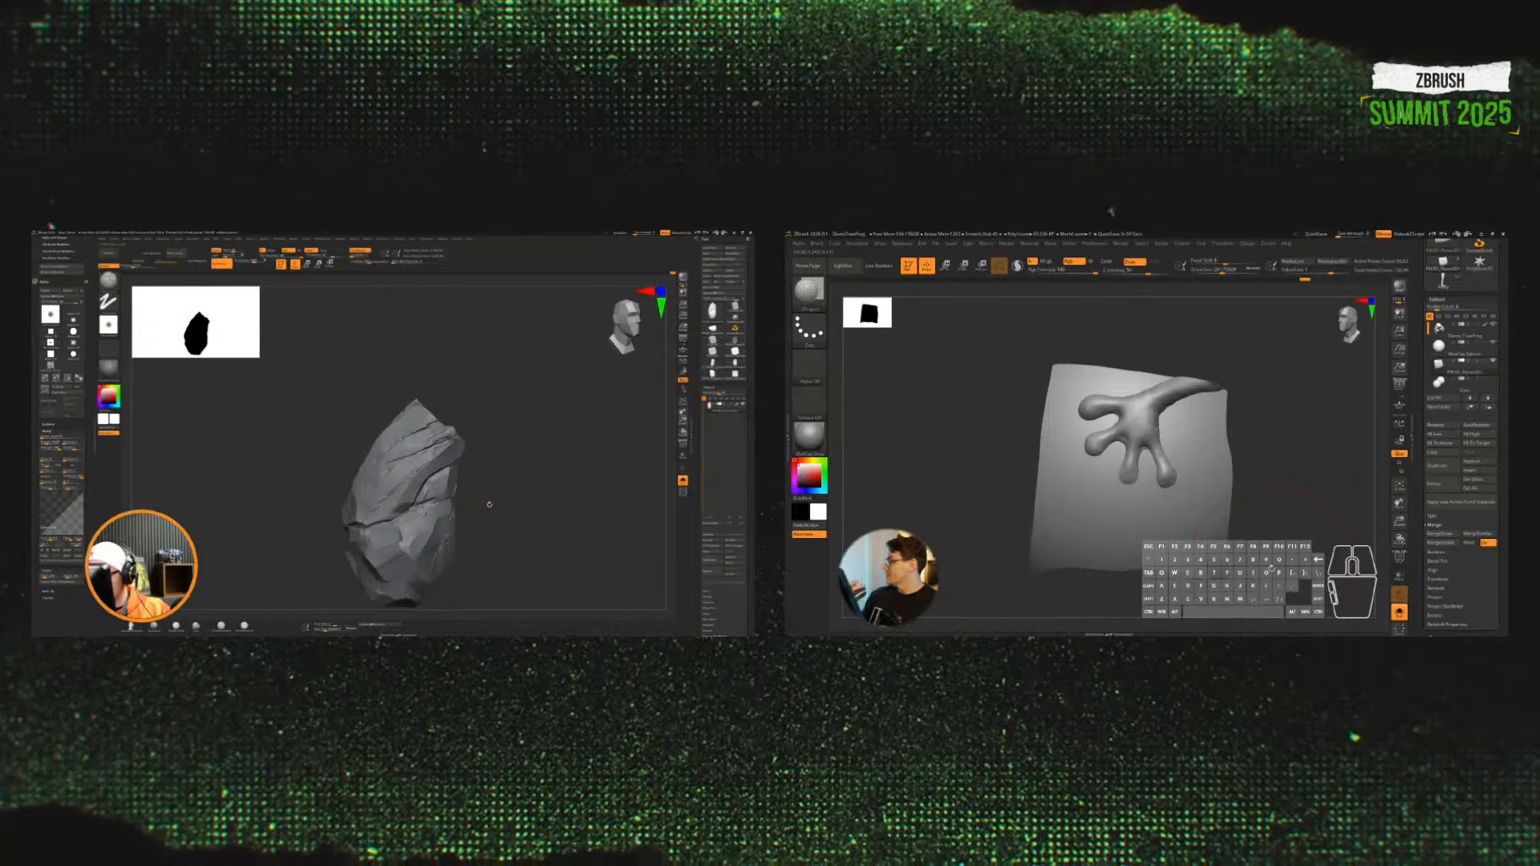
Step: Inspect the rock from above and the front, and save the rock project
mouse_move(489, 505)
mouse_down()
mouse_move(470, 416)
mouse_move(442, 433)
mouse_up()
alt+drag(1282, 467, 1299, 481)
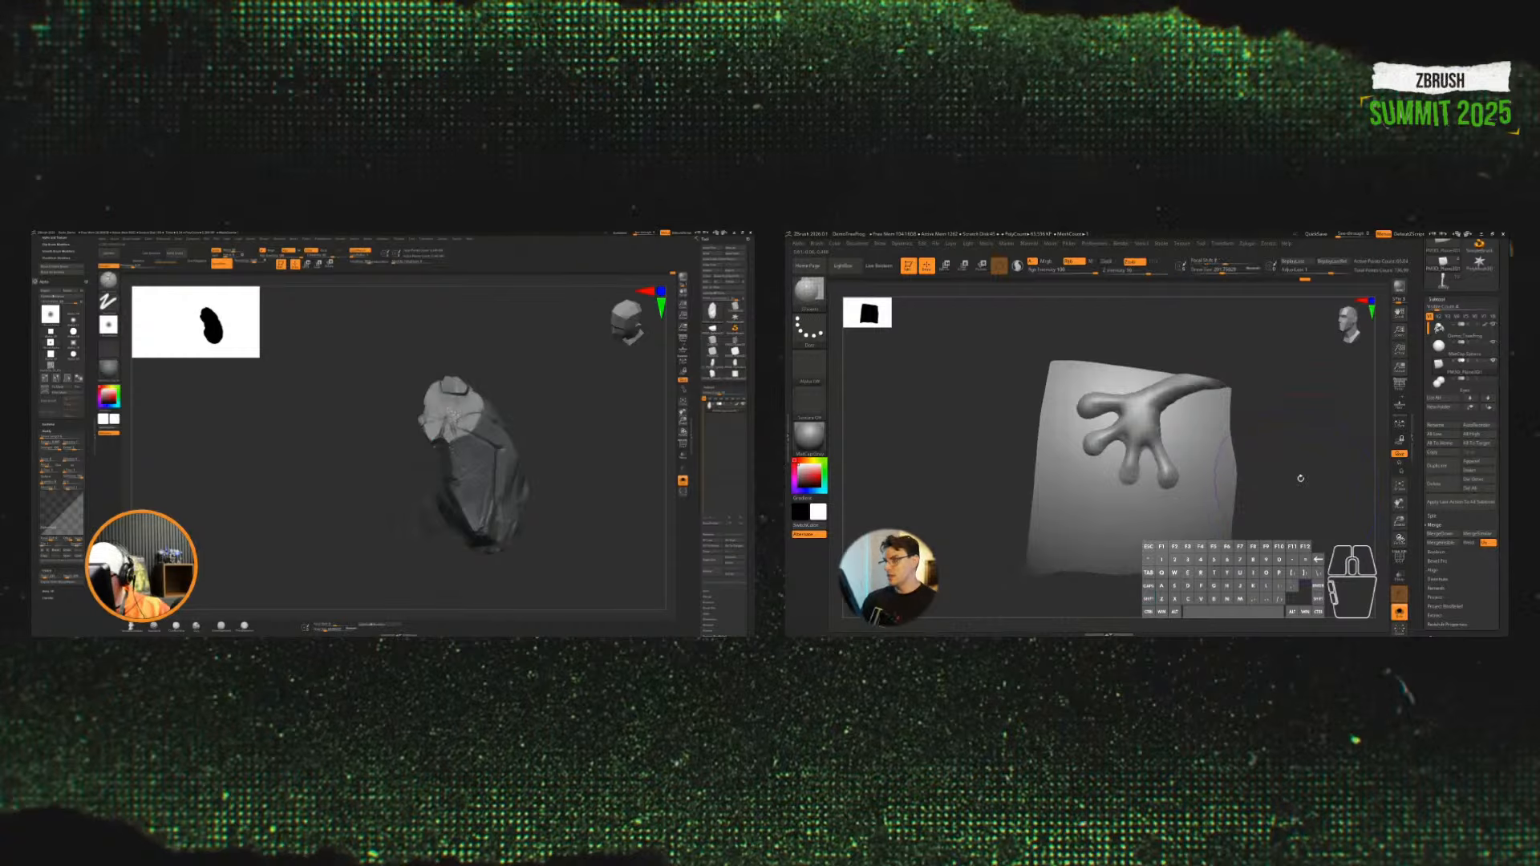
mouse_move(447, 411)
mouse_down()
mouse_move(583, 496)
mouse_move(587, 465)
mouse_move(565, 482)
mouse_move(484, 481)
mouse_move(514, 515)
mouse_up()
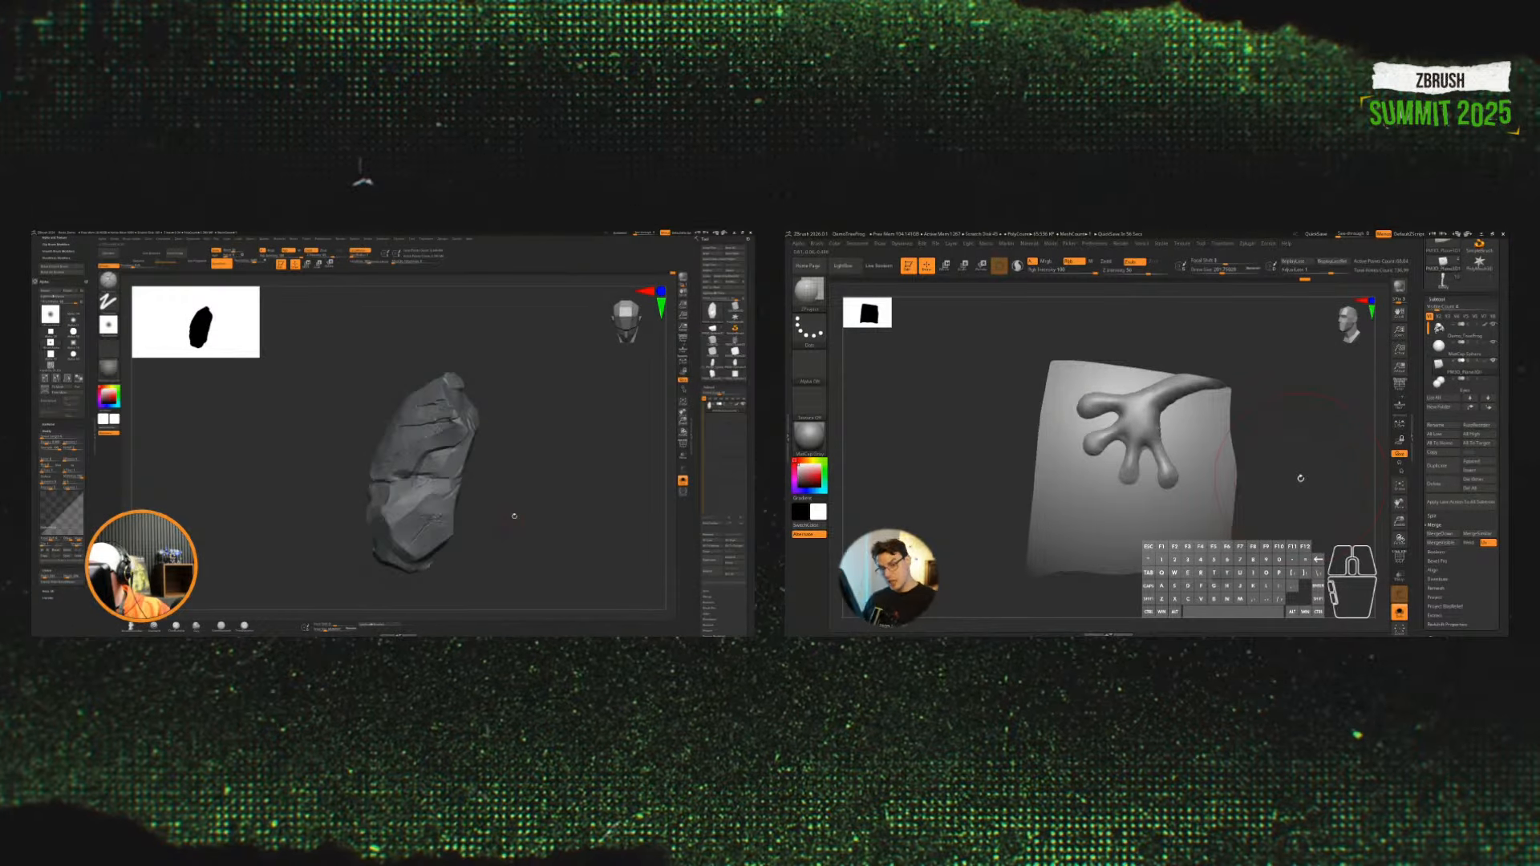
drag(514, 515, 541, 511)
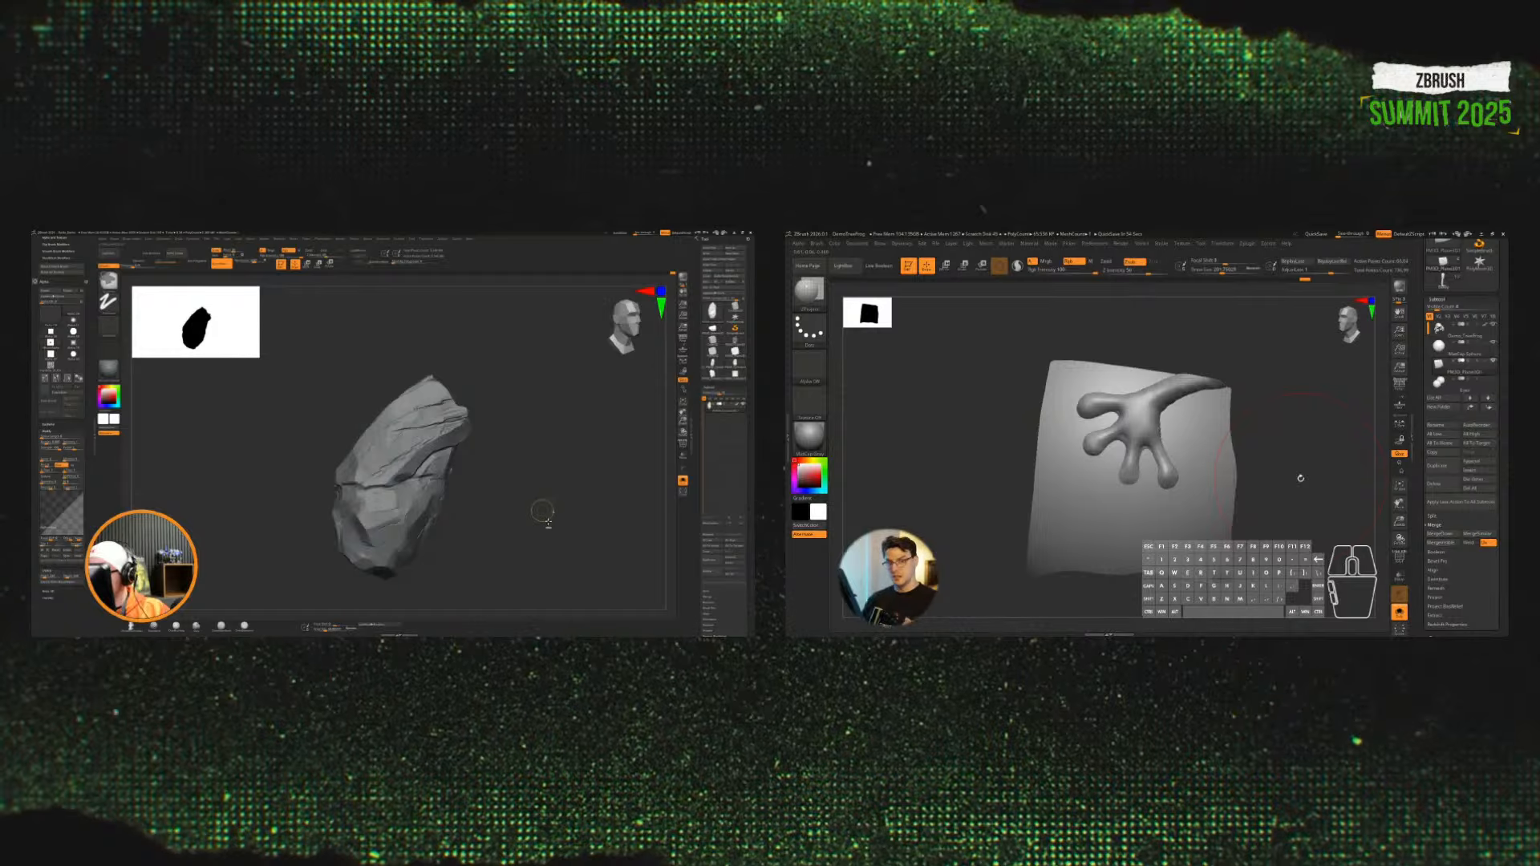
key(ctrl+s)
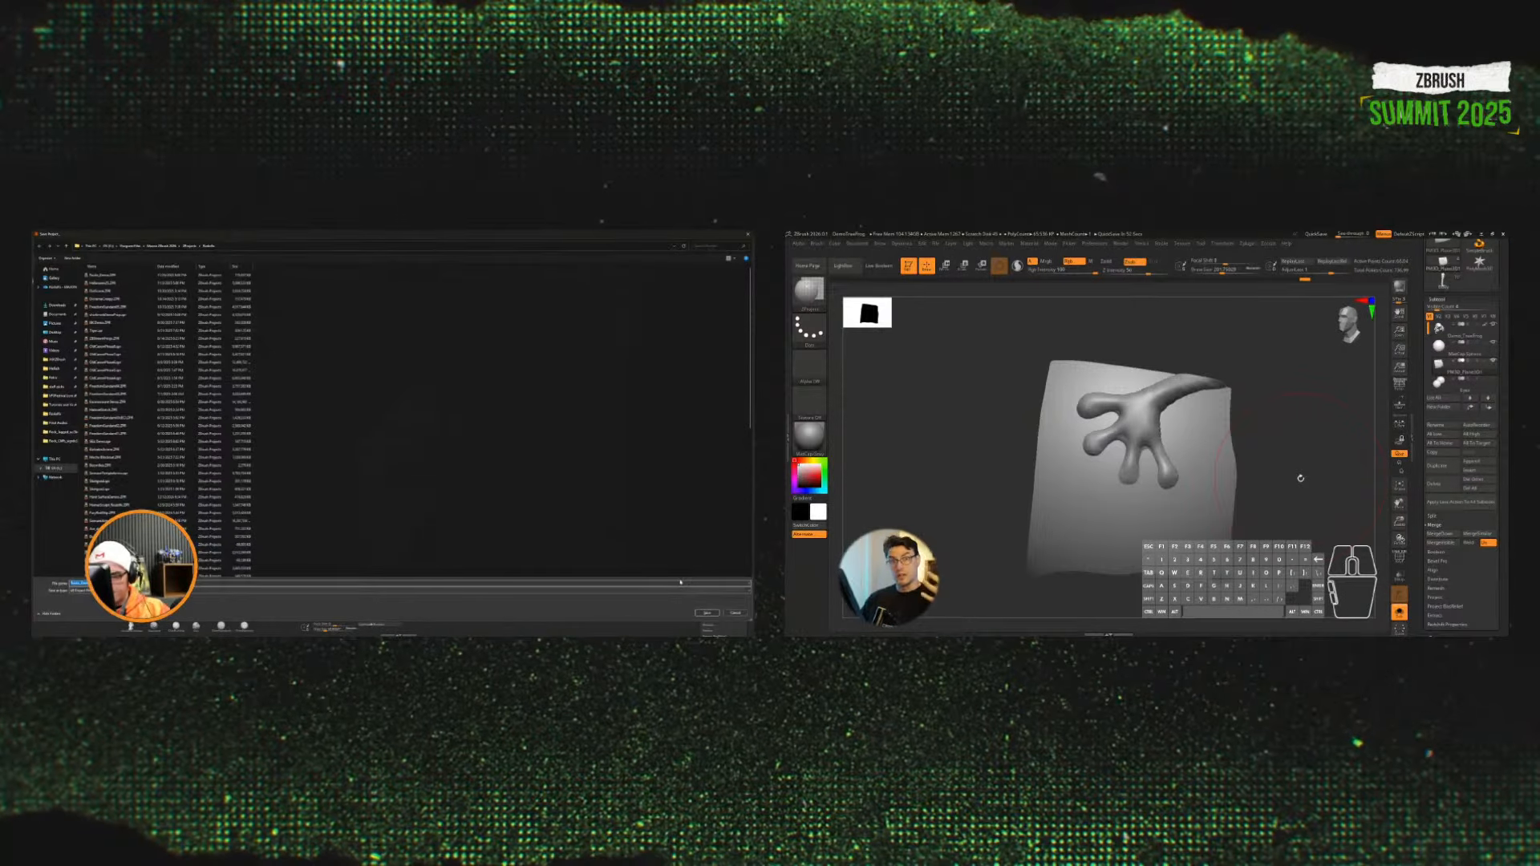
key(Return)
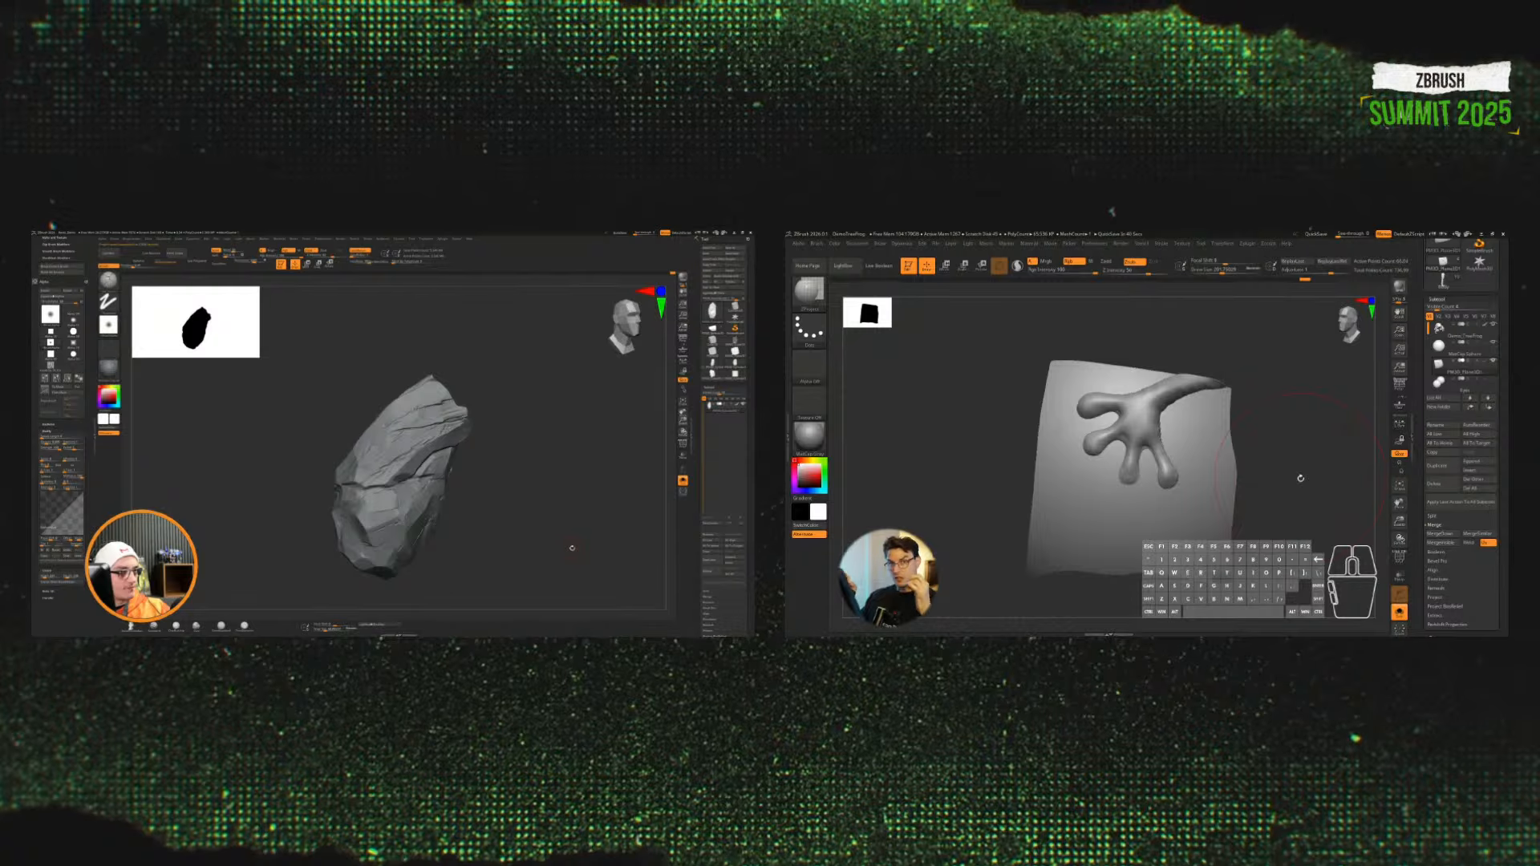
Step: Switch from the projected plane back to the frog character model and show all of its subtools
drag(572, 547, 551, 558)
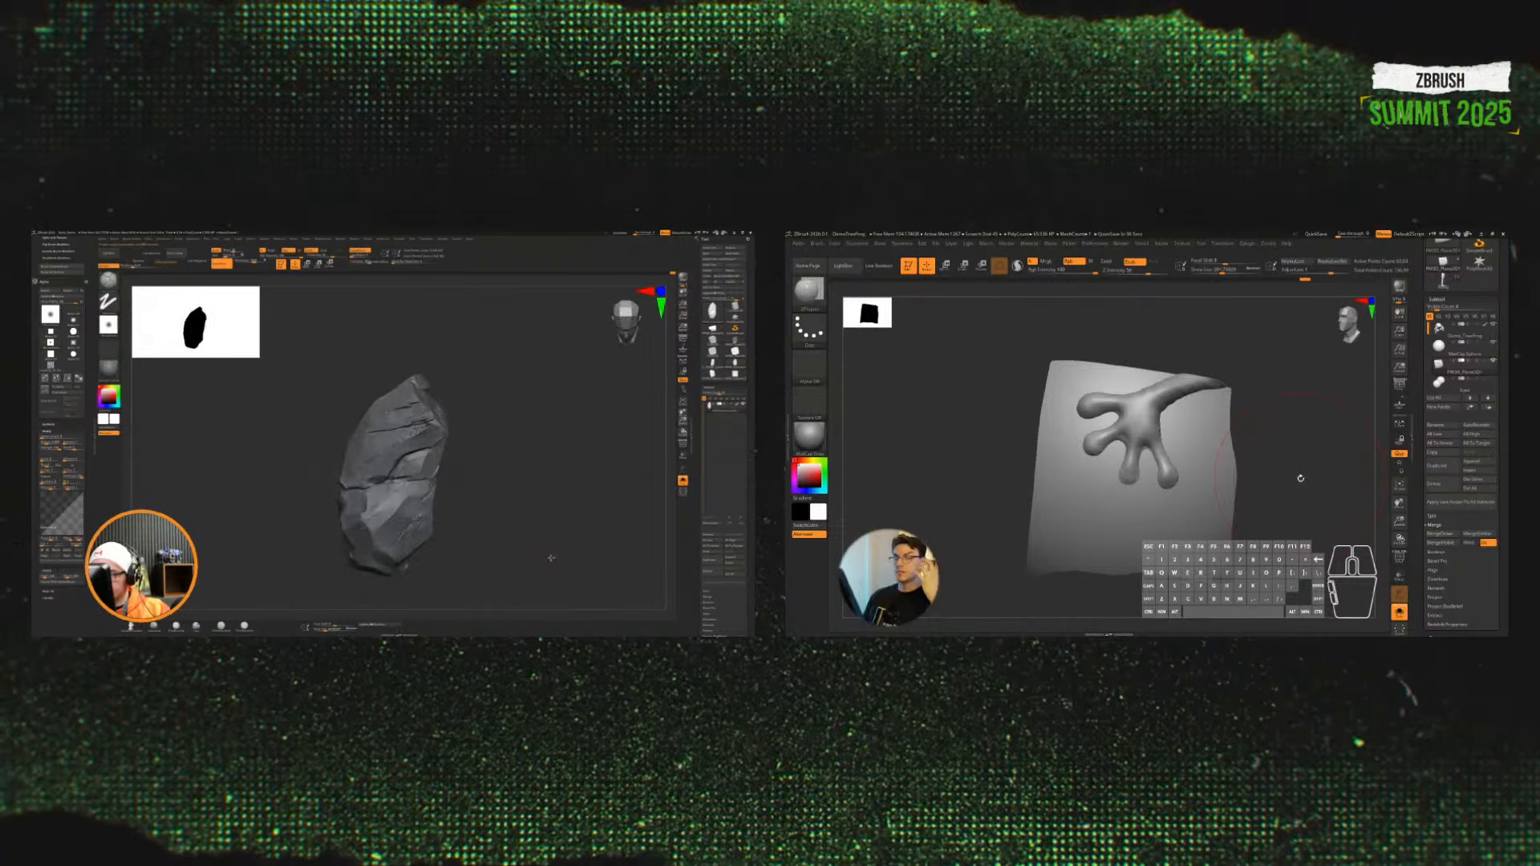
alt+drag(1300, 478, 1297, 413)
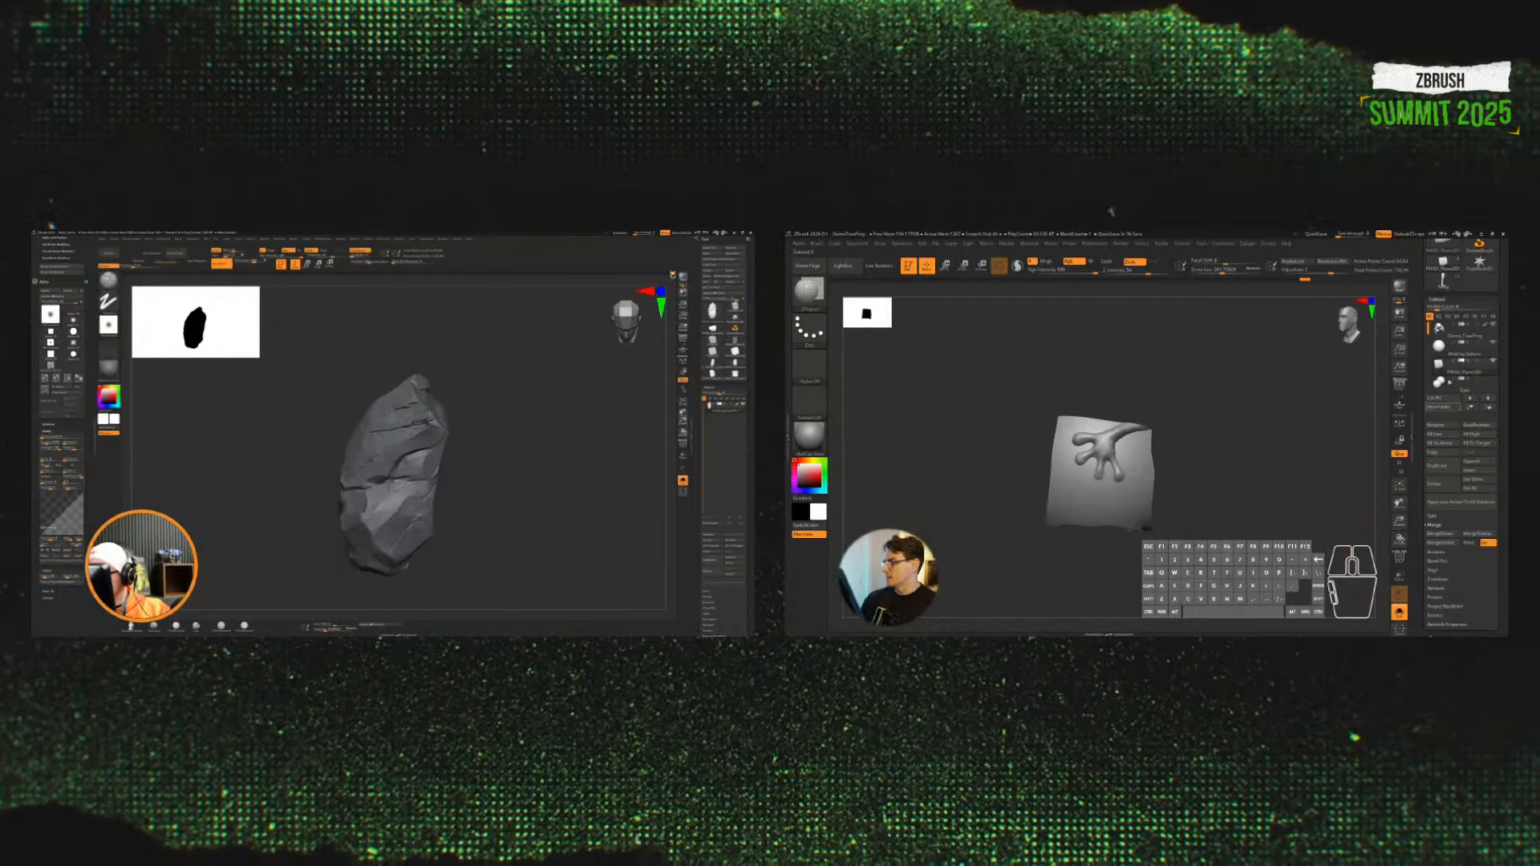
click(1443, 279)
drag(551, 558, 574, 543)
alt+drag(1299, 426, 1301, 469)
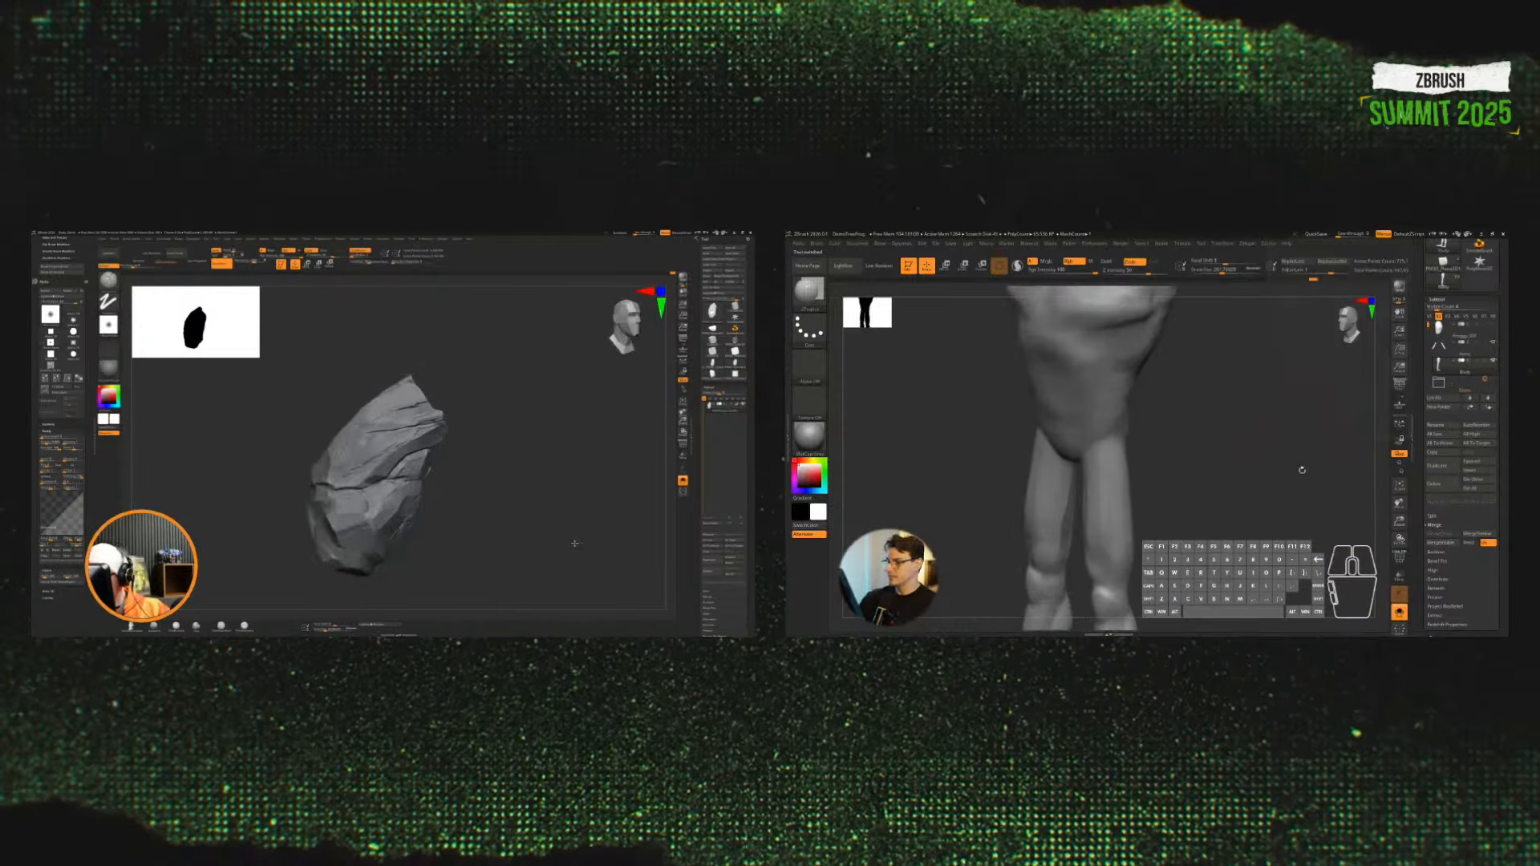
click(1398, 611)
Step: Place a copy of the rock beside the original and frame the frog character's upper body
alt+drag(575, 543, 464, 540)
alt+drag(1243, 316, 1239, 415)
drag(488, 536, 661, 547)
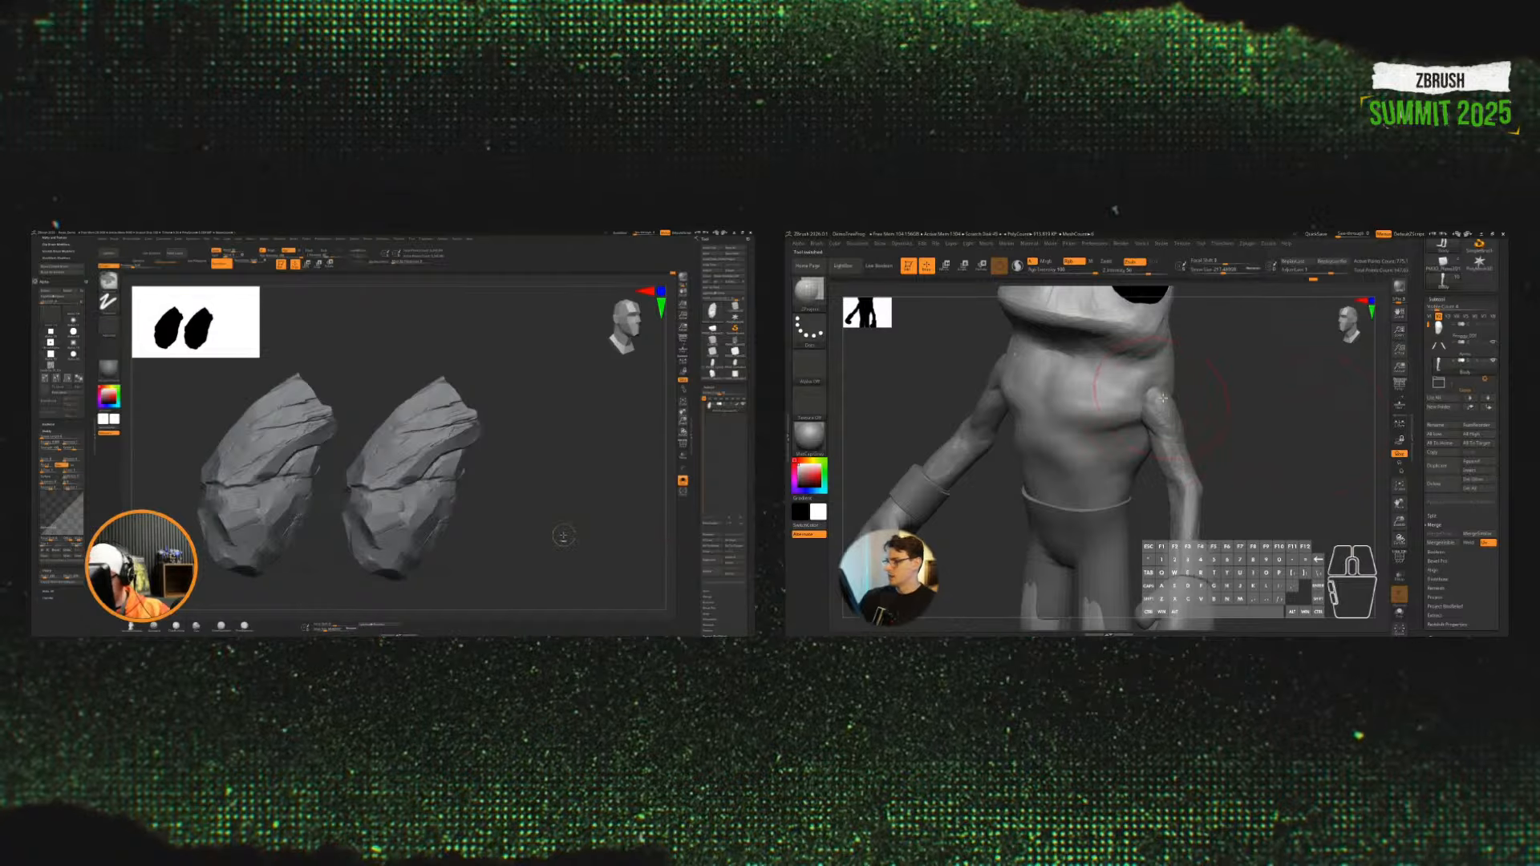
Step: Add a sphere subtool to the frog, scale it down and move it to the shoulder
shift+drag(1288, 440, 1230, 436)
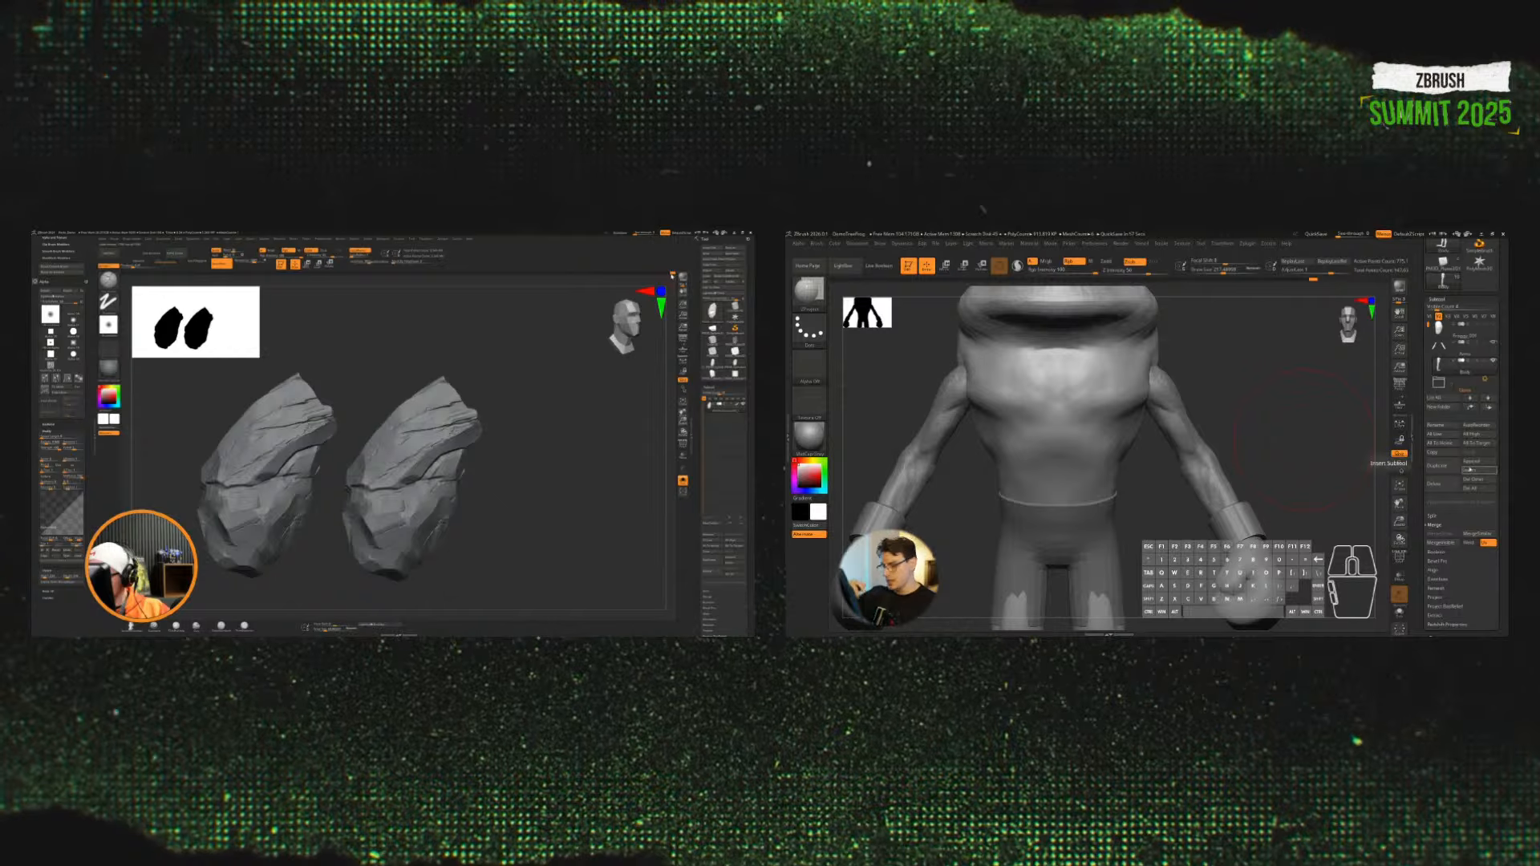
click(1476, 472)
click(1146, 511)
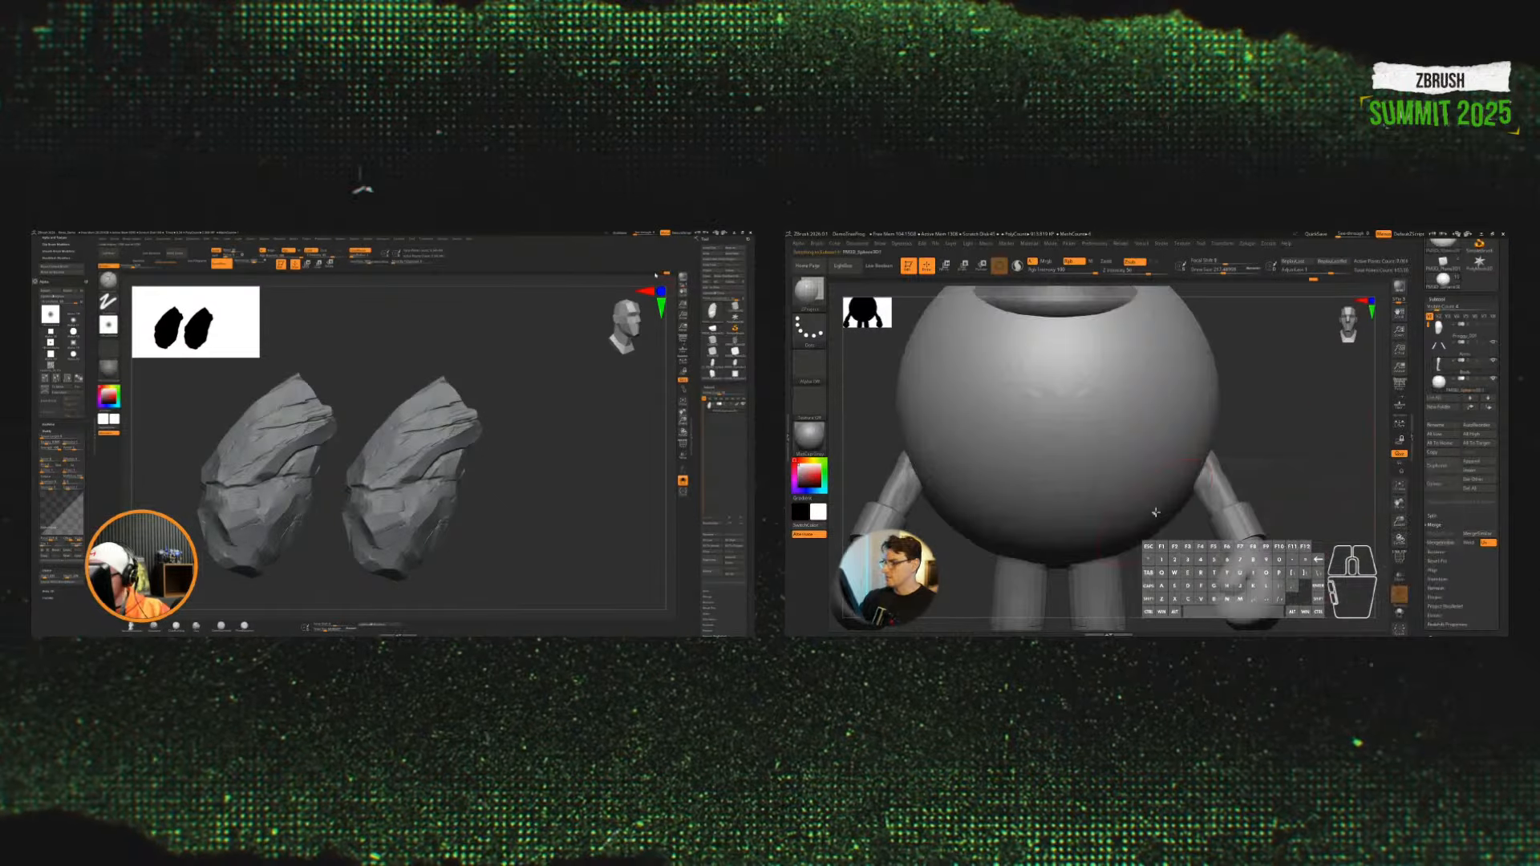
key(w)
click(1061, 442)
drag(1061, 442, 1111, 436)
drag(1283, 446, 1215, 449)
drag(1091, 442, 1056, 458)
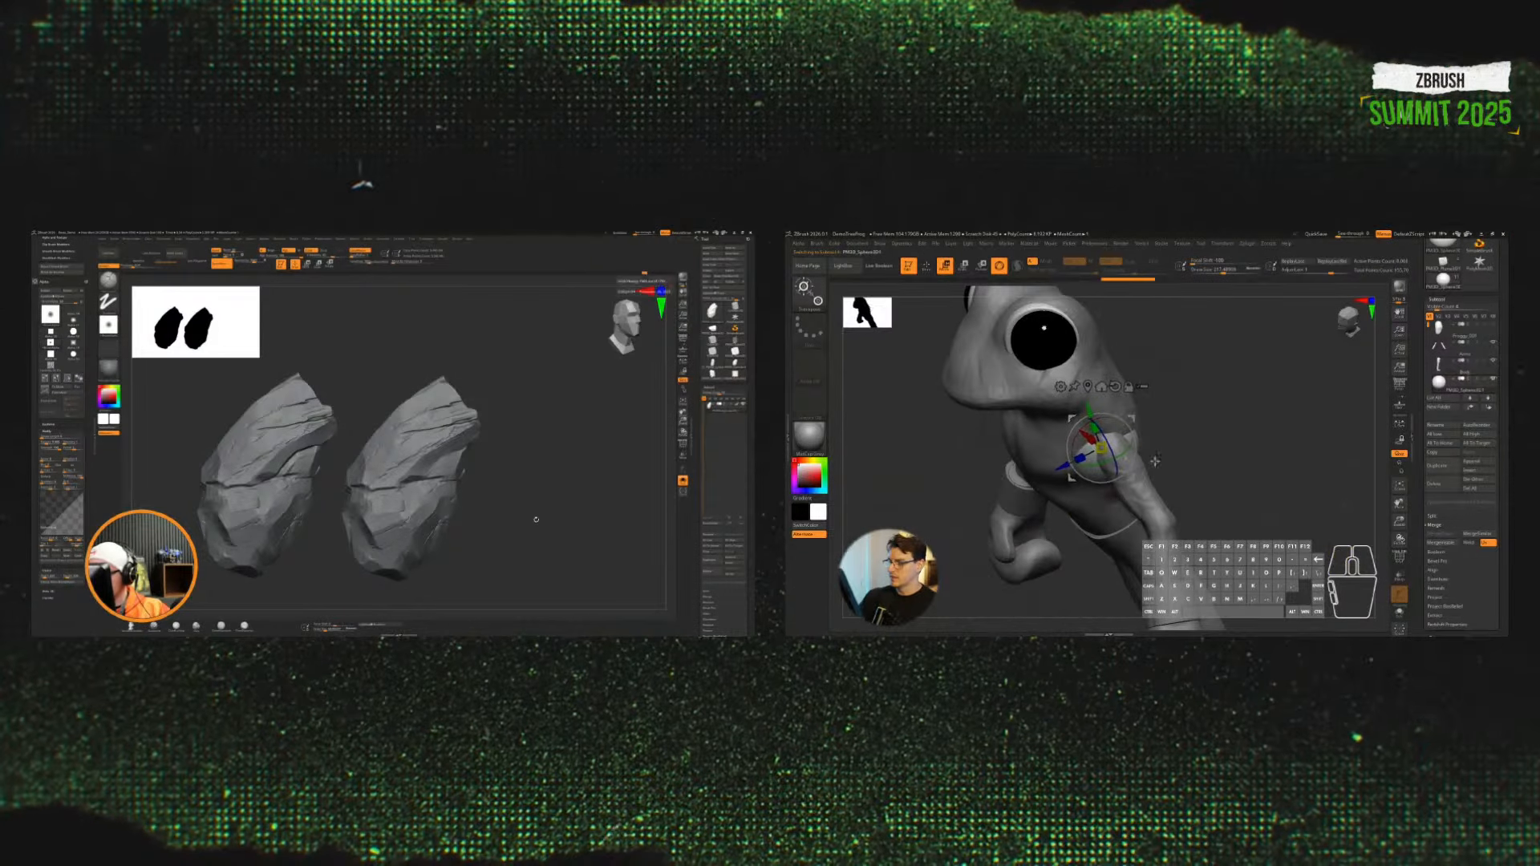
Step: Position the small sphere over the top of the frog's upper arm from the side and front
shift+drag(1175, 419, 1230, 413)
drag(1137, 478, 1113, 436)
mouse_move(1211, 438)
alt+mouse_down()
mouse_move(1234, 477)
mouse_move(1239, 453)
alt+mouse_up()
key(q)
key(w)
drag(1117, 435, 1121, 430)
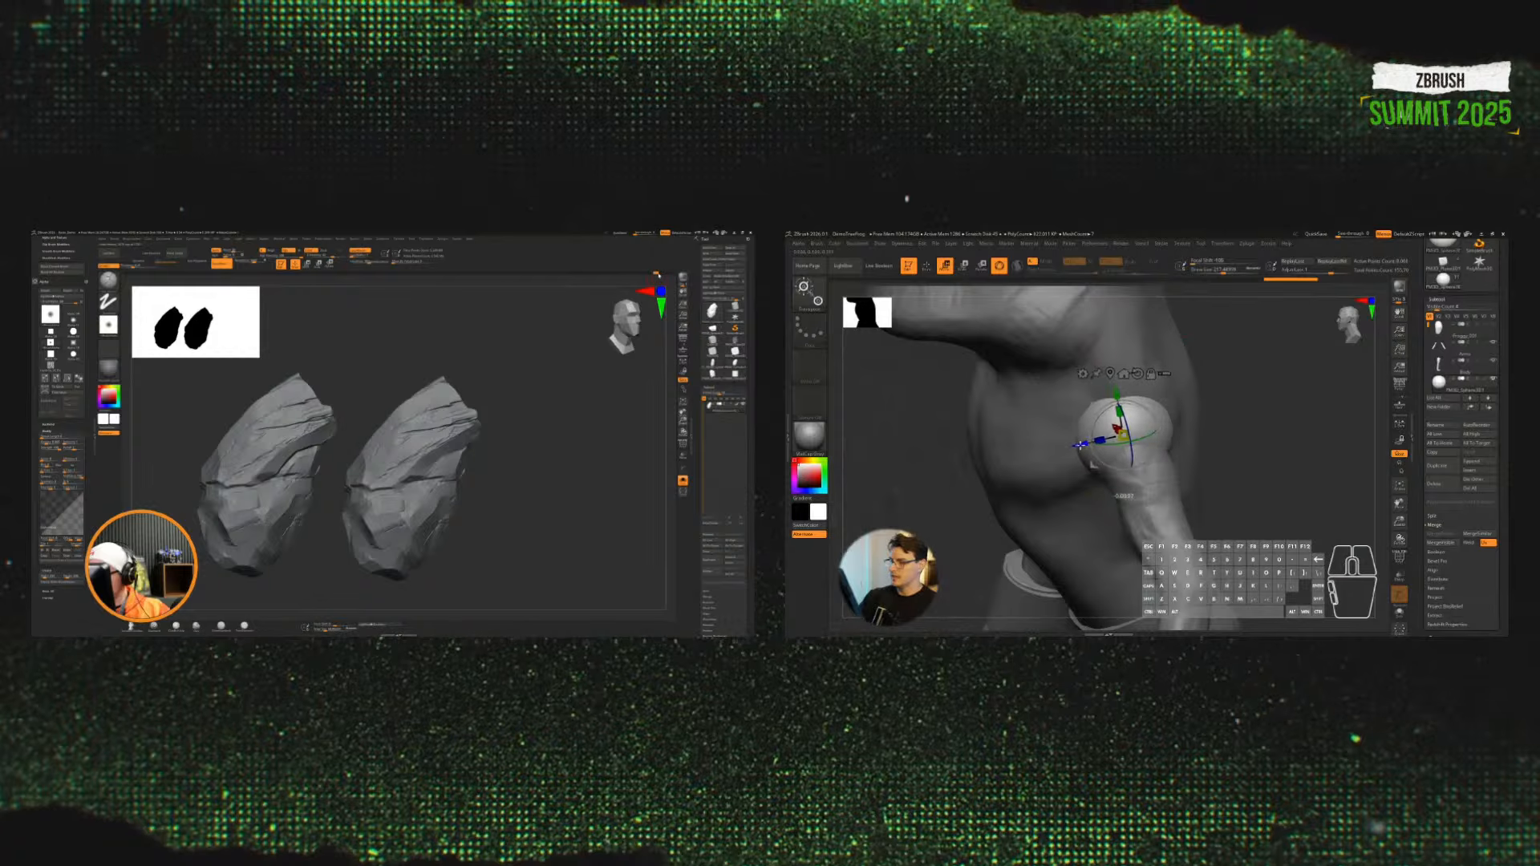
key(q)
mouse_move(1315, 440)
mouse_down()
mouse_move(1171, 465)
mouse_move(1213, 436)
mouse_move(1298, 433)
mouse_move(1194, 458)
mouse_move(1182, 479)
mouse_up()
key(s)
key(w)
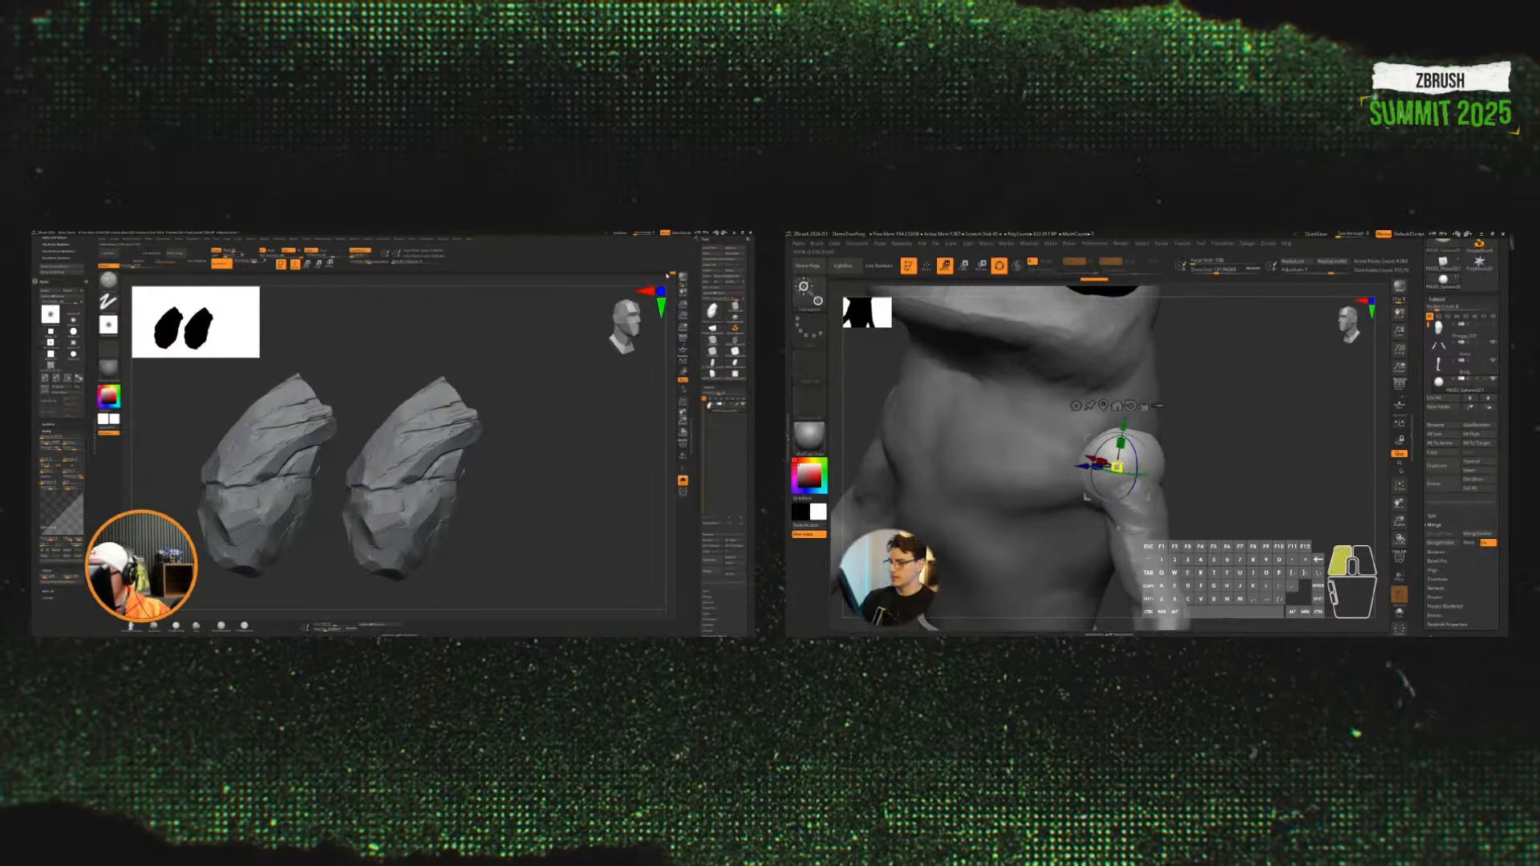
drag(1122, 434, 1122, 432)
Step: Sculpt the sphere into a rounded shoulder mass that flows into the frog's upper arm
key(q)
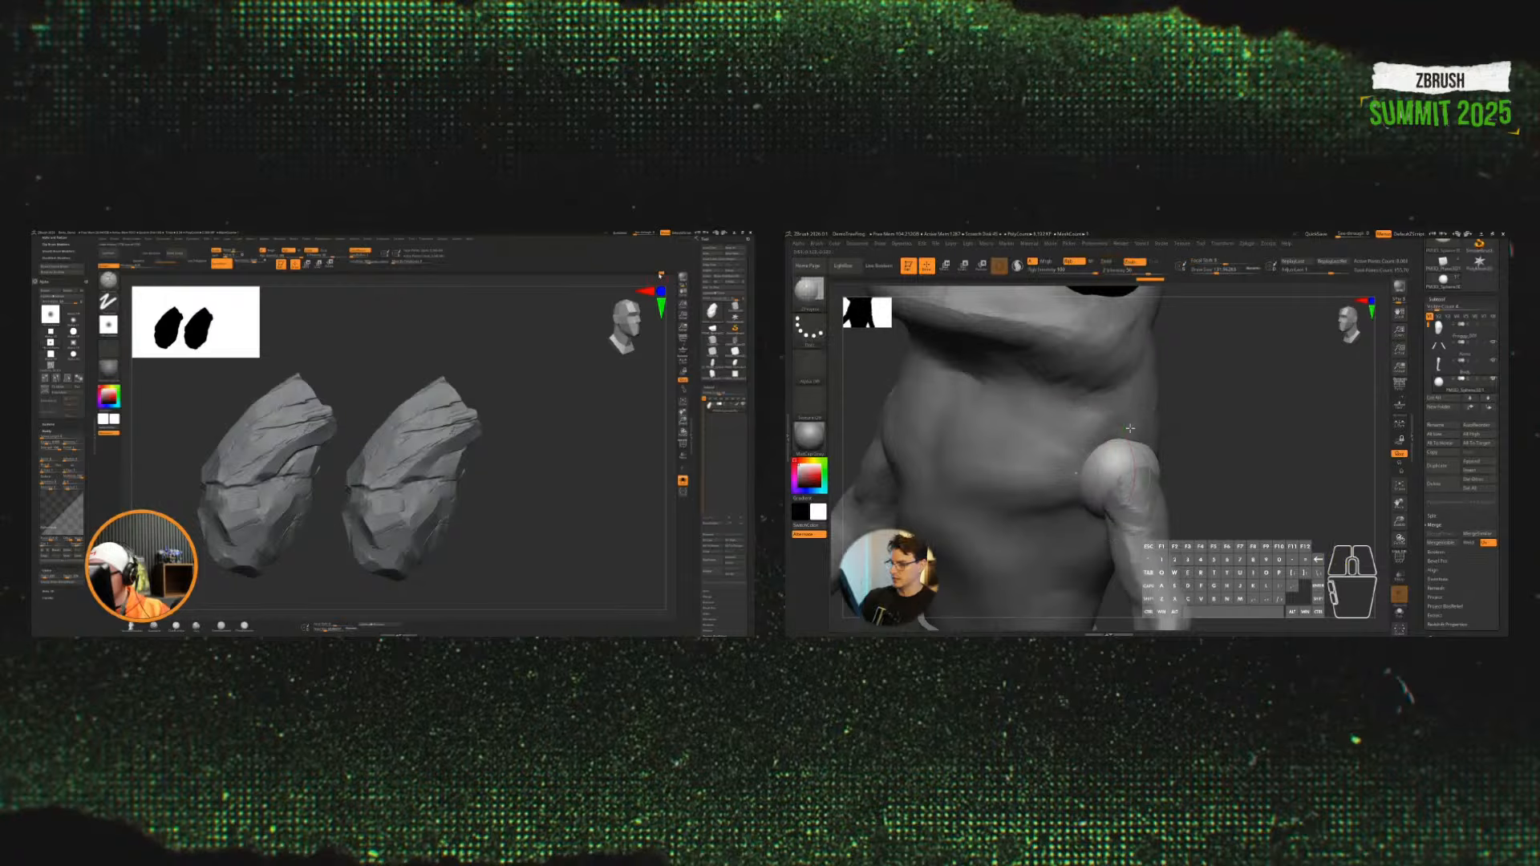
mouse_move(1215, 445)
alt+mouse_down()
mouse_move(1241, 487)
mouse_move(1114, 509)
alt+mouse_up()
key(s)
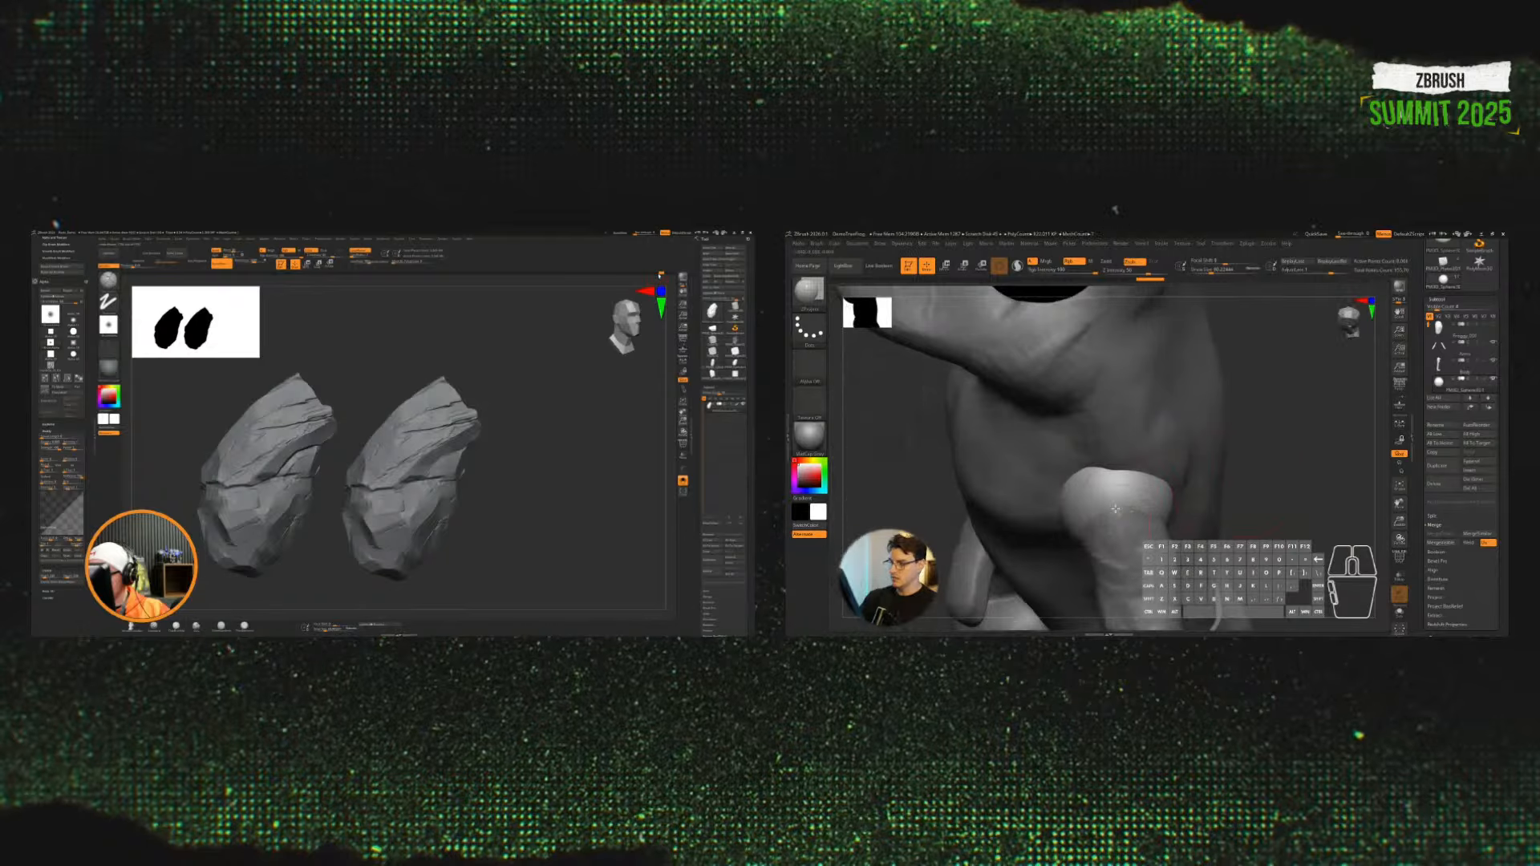
mouse_move(1255, 444)
mouse_down()
mouse_move(1167, 483)
mouse_move(1234, 460)
mouse_move(1179, 478)
mouse_move(1167, 500)
mouse_move(1175, 514)
mouse_move(1216, 479)
mouse_move(1282, 502)
mouse_move(1283, 553)
mouse_up()
click(1396, 616)
key(shift+f)
click(1399, 611)
right_drag(1306, 508, 1256, 510)
mouse_move(1239, 493)
mouse_down()
mouse_move(1218, 466)
mouse_move(1187, 491)
mouse_move(1100, 505)
mouse_up()
right_drag(1007, 585, 1099, 594)
mouse_move(1105, 510)
mouse_down()
mouse_move(1129, 445)
mouse_move(1127, 514)
mouse_move(1111, 525)
mouse_up()
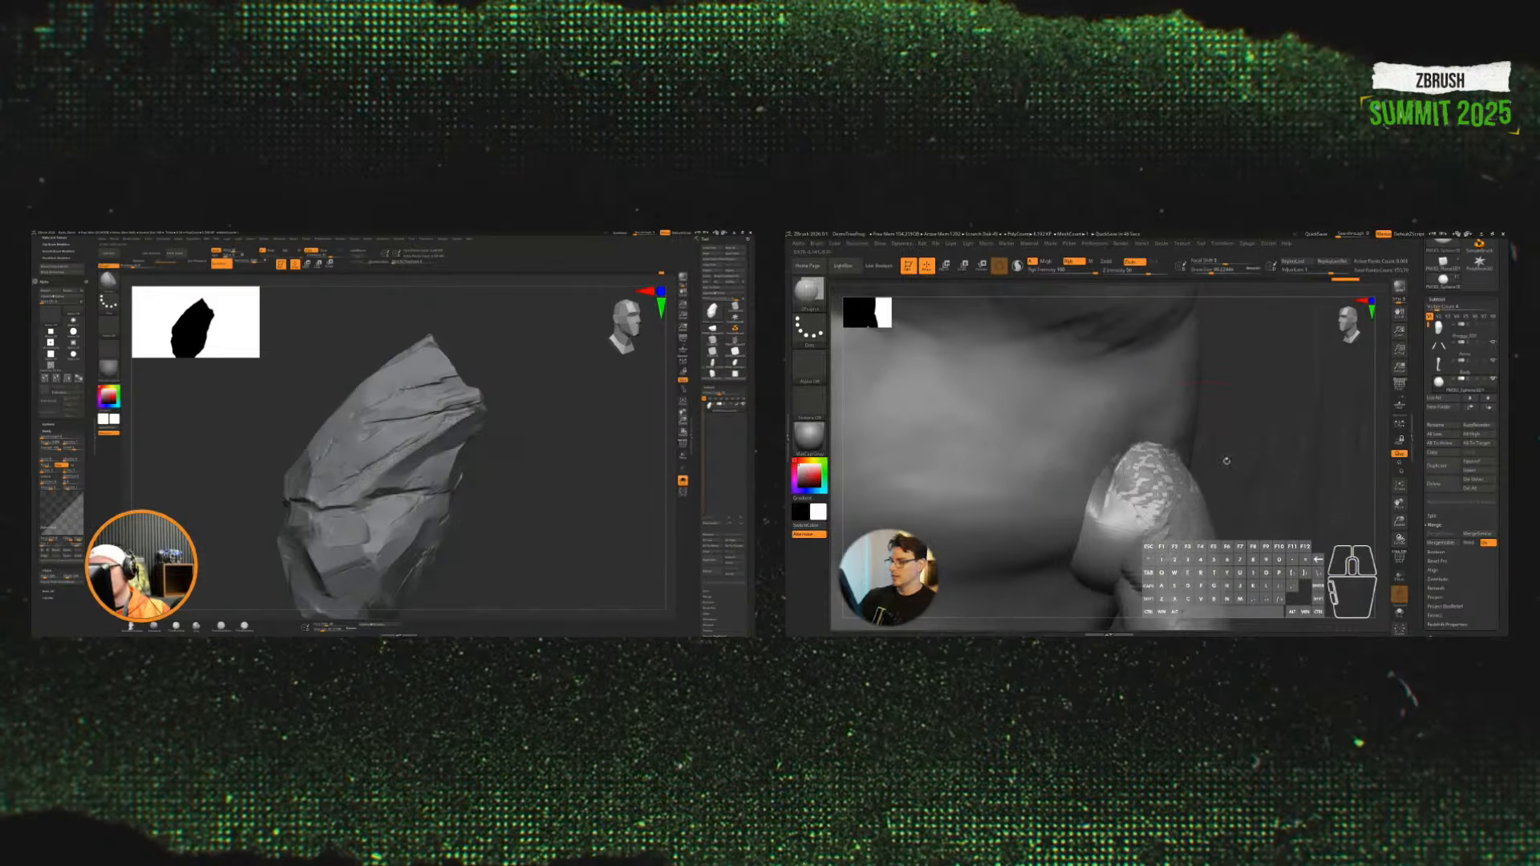
Step: Examine the shoulder mass around the arm and in isolation with its wireframe, and turn the rock for comparison
drag(1227, 461, 1242, 503)
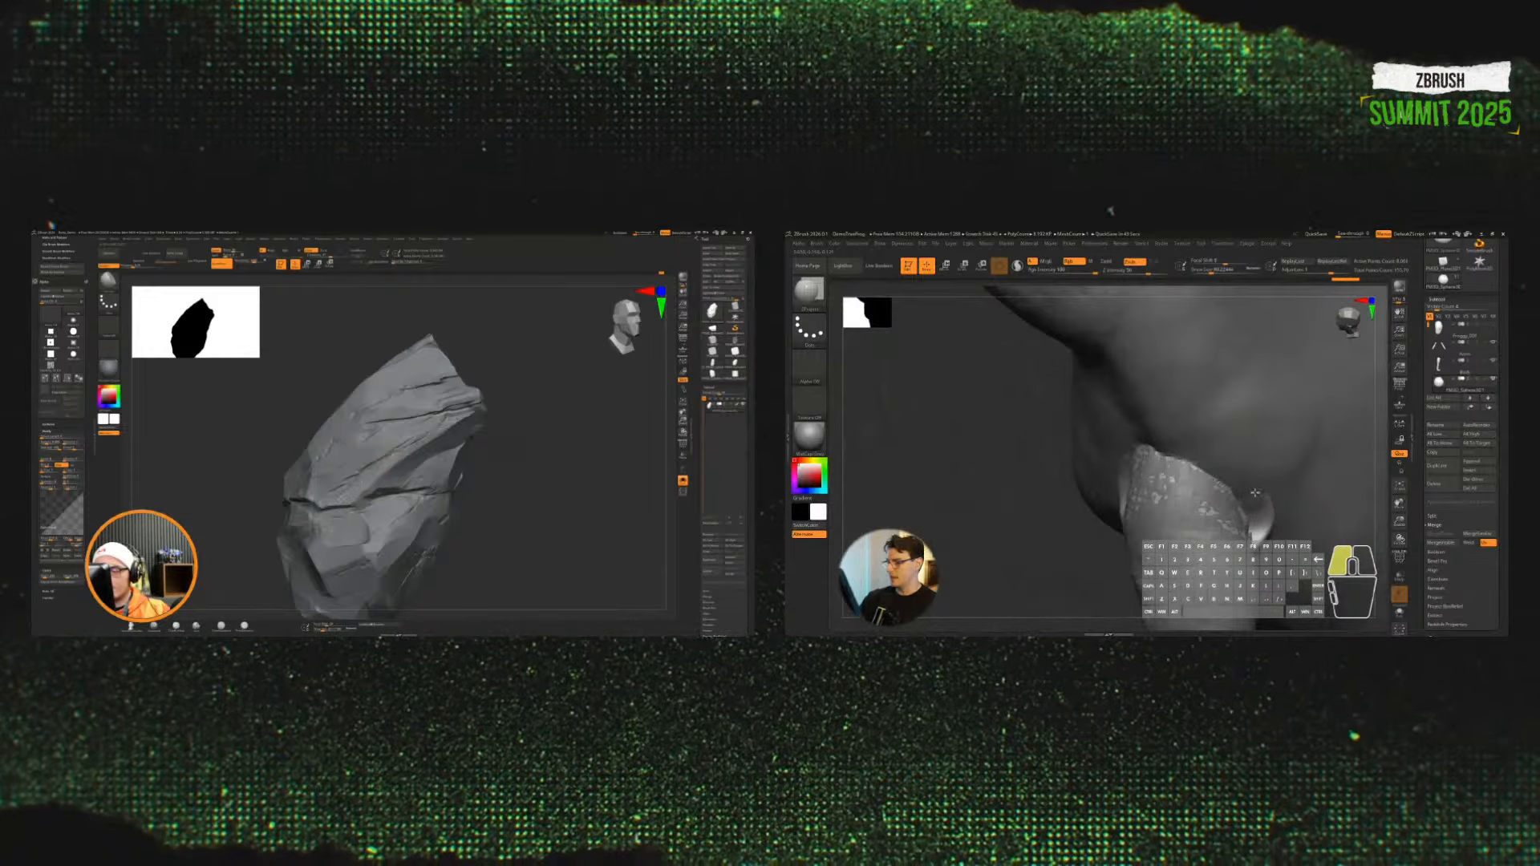
drag(1147, 427, 1316, 539)
key(shift+f)
click(1399, 612)
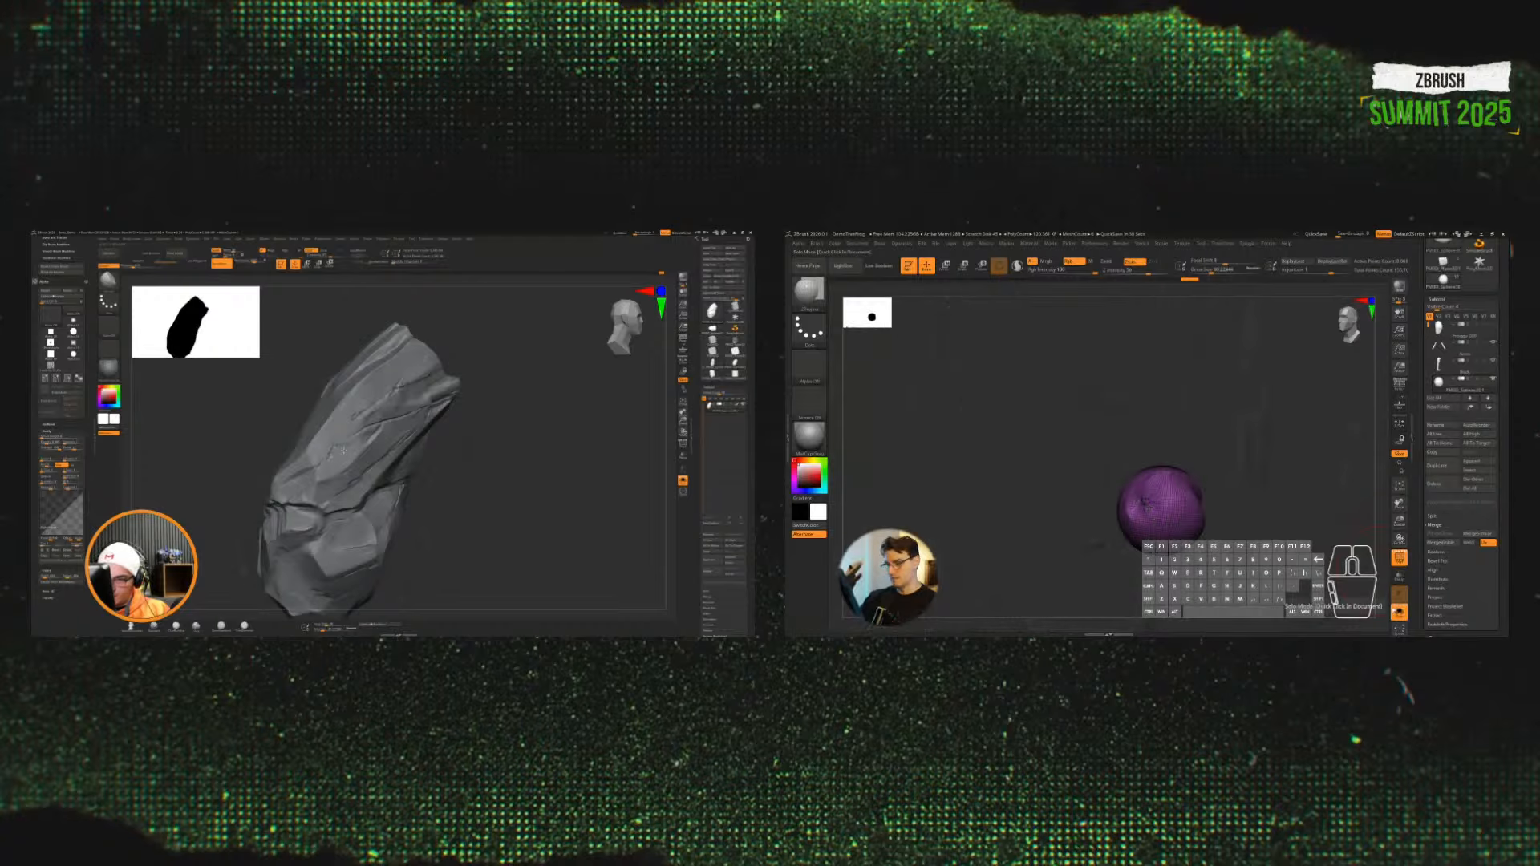
drag(505, 469, 481, 542)
drag(1247, 467, 1262, 460)
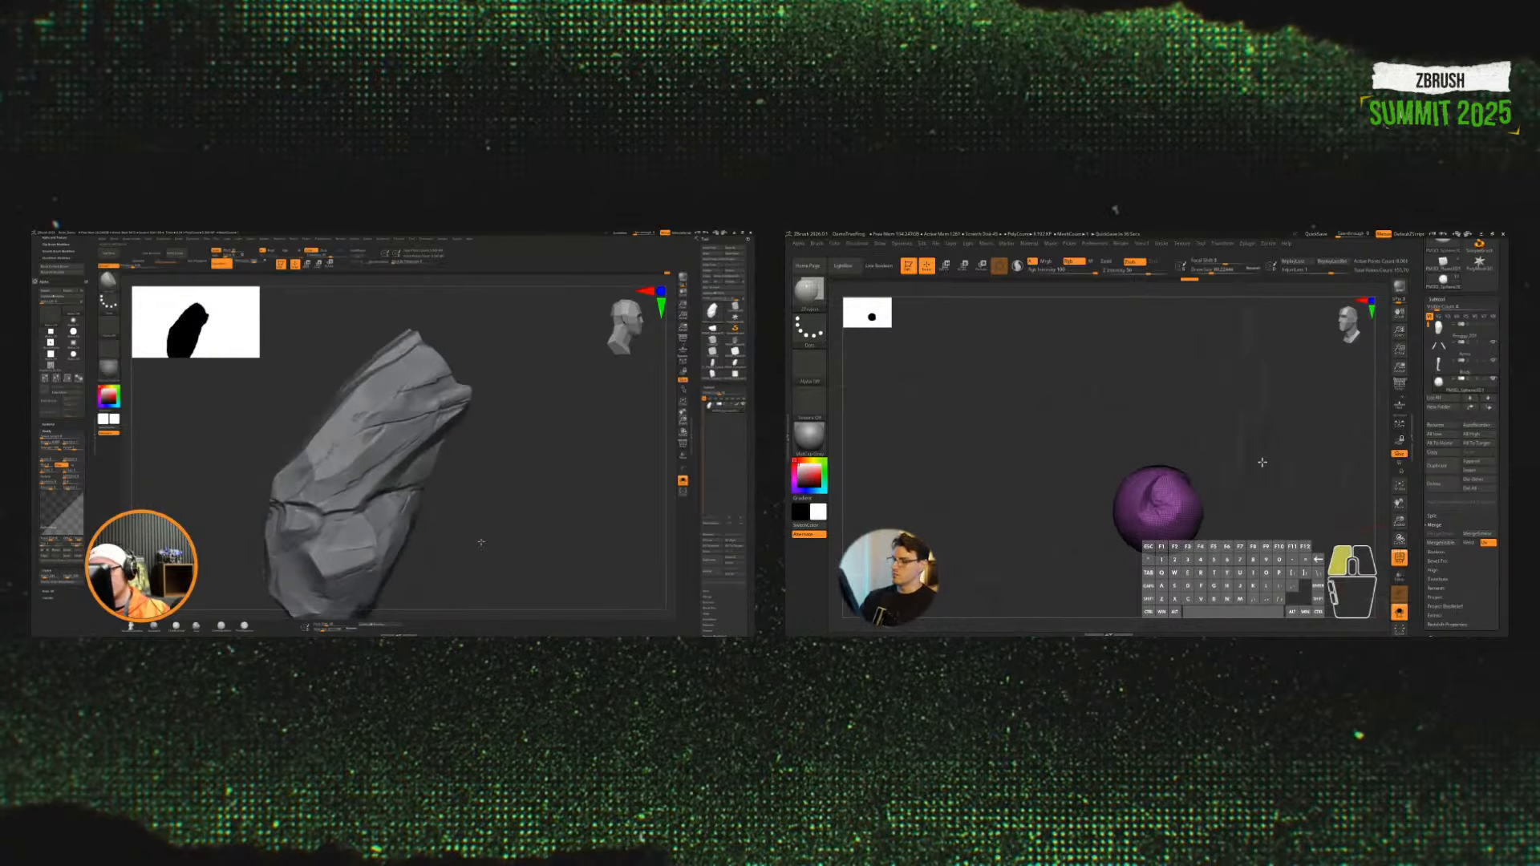
drag(481, 543, 471, 547)
mouse_move(1261, 461)
mouse_down()
mouse_move(1264, 442)
mouse_move(1255, 463)
mouse_up()
Step: Switch the rock's sculpting brush to DamStandard and check the rock from several angles
key(b)
key(d)
key(s)
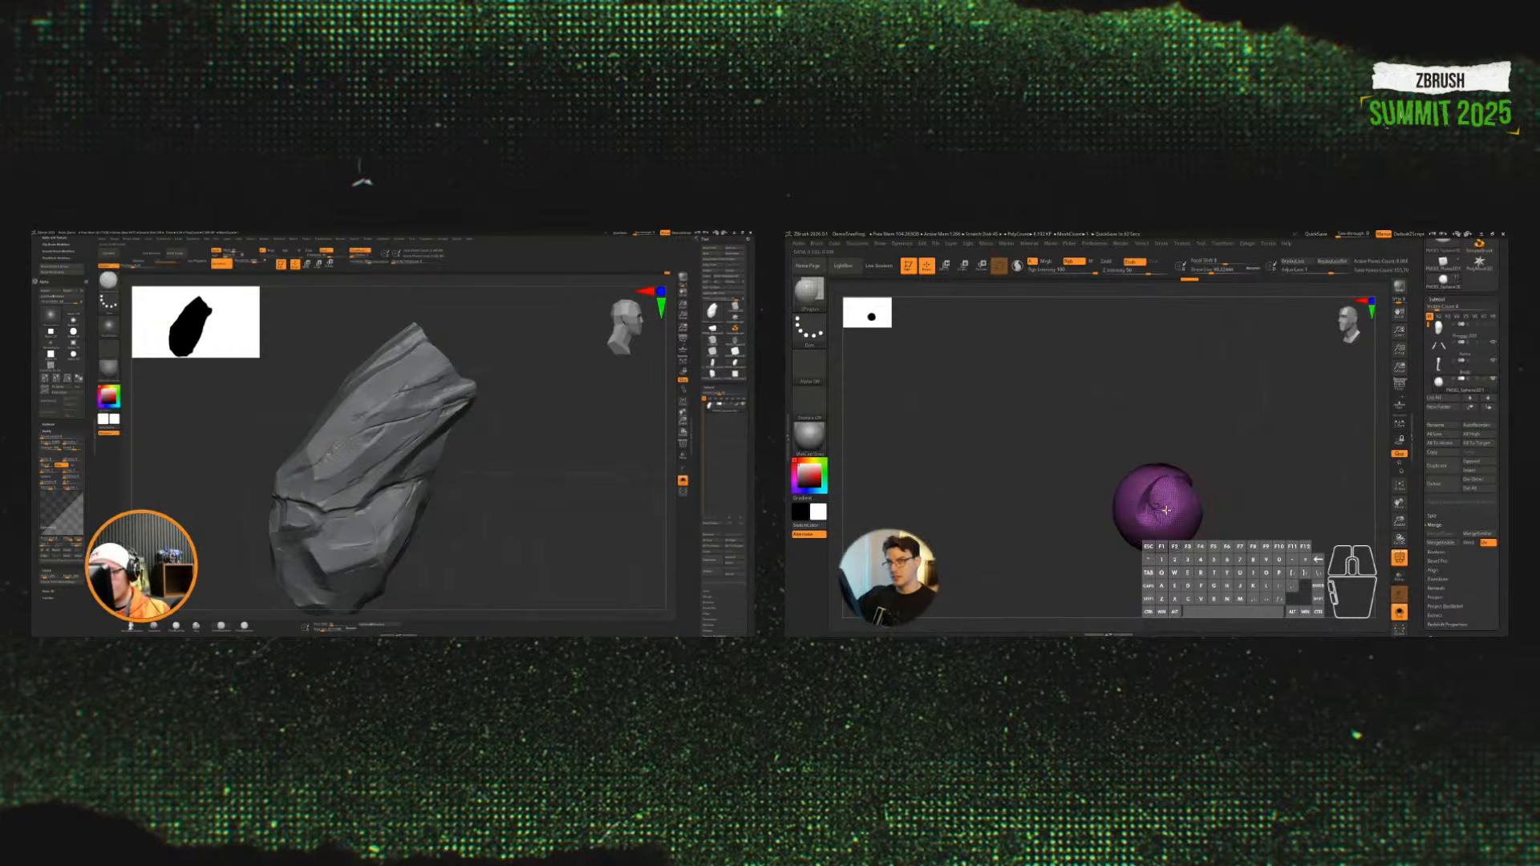
drag(1165, 510, 1295, 470)
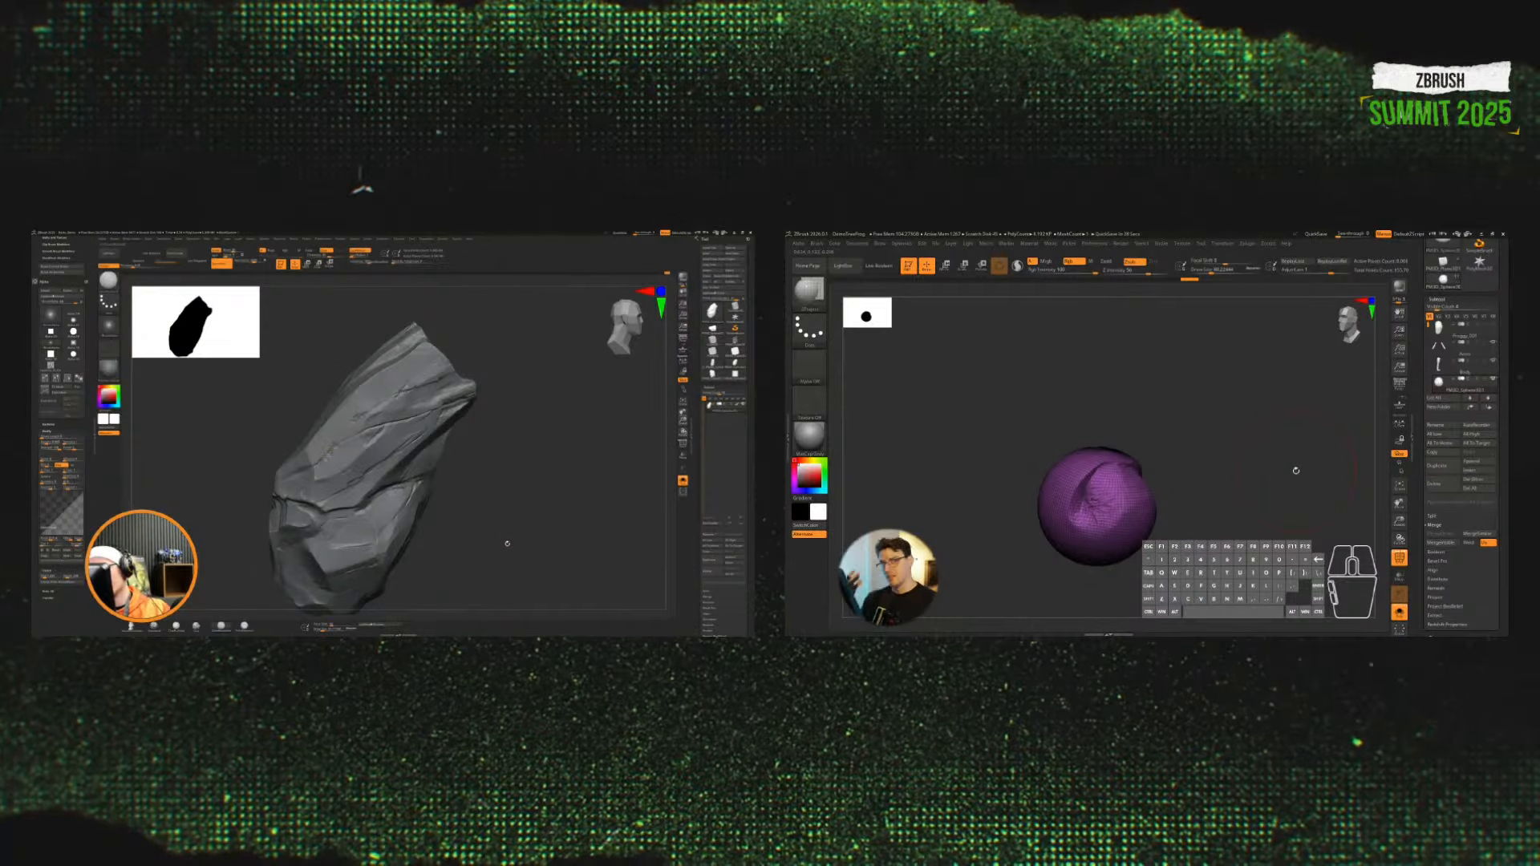
drag(507, 544, 503, 523)
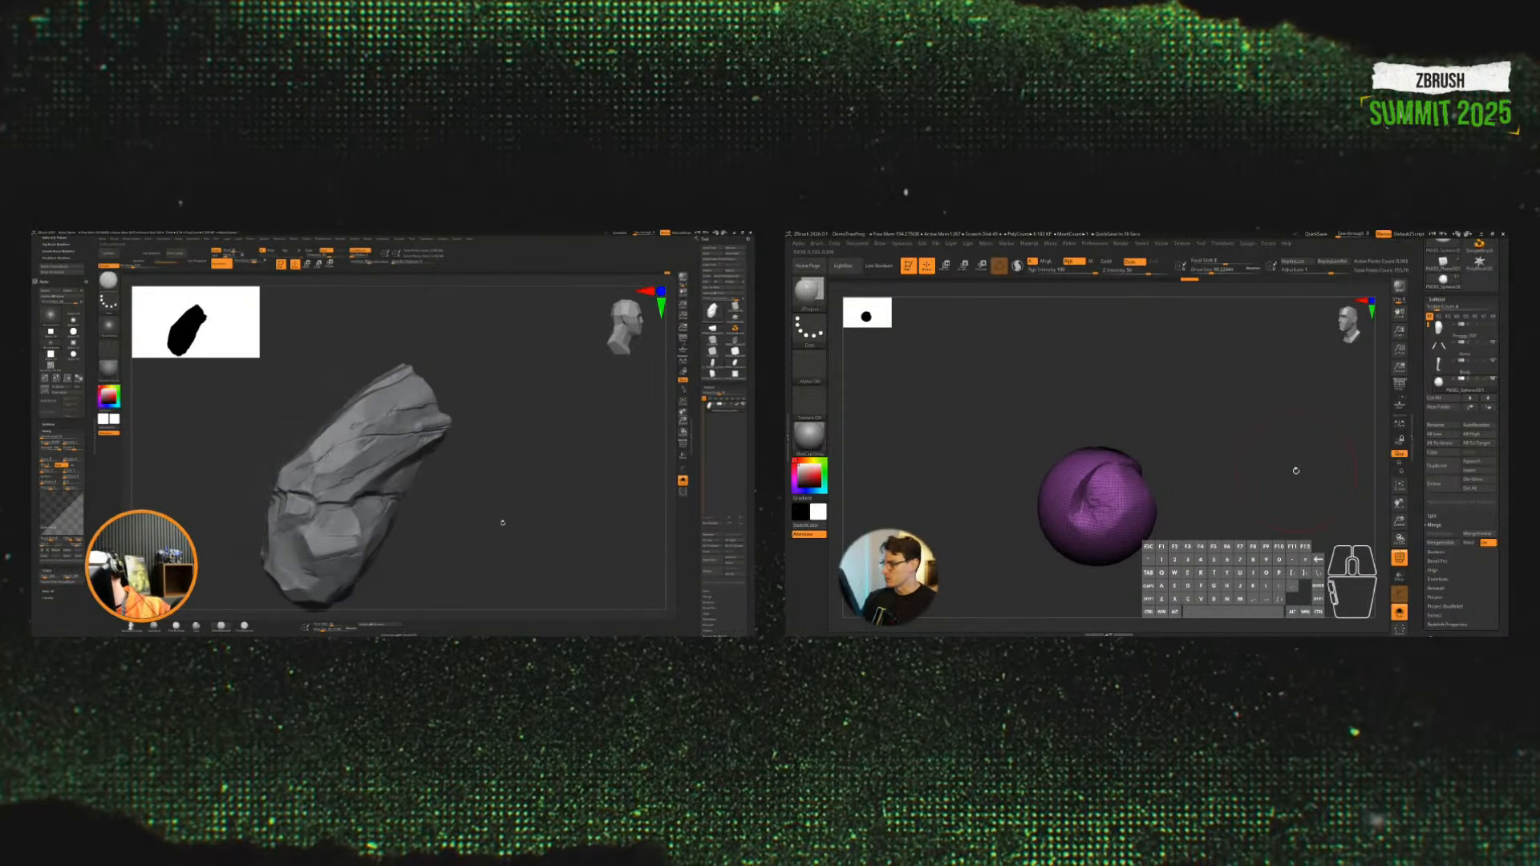
key(ctrl)
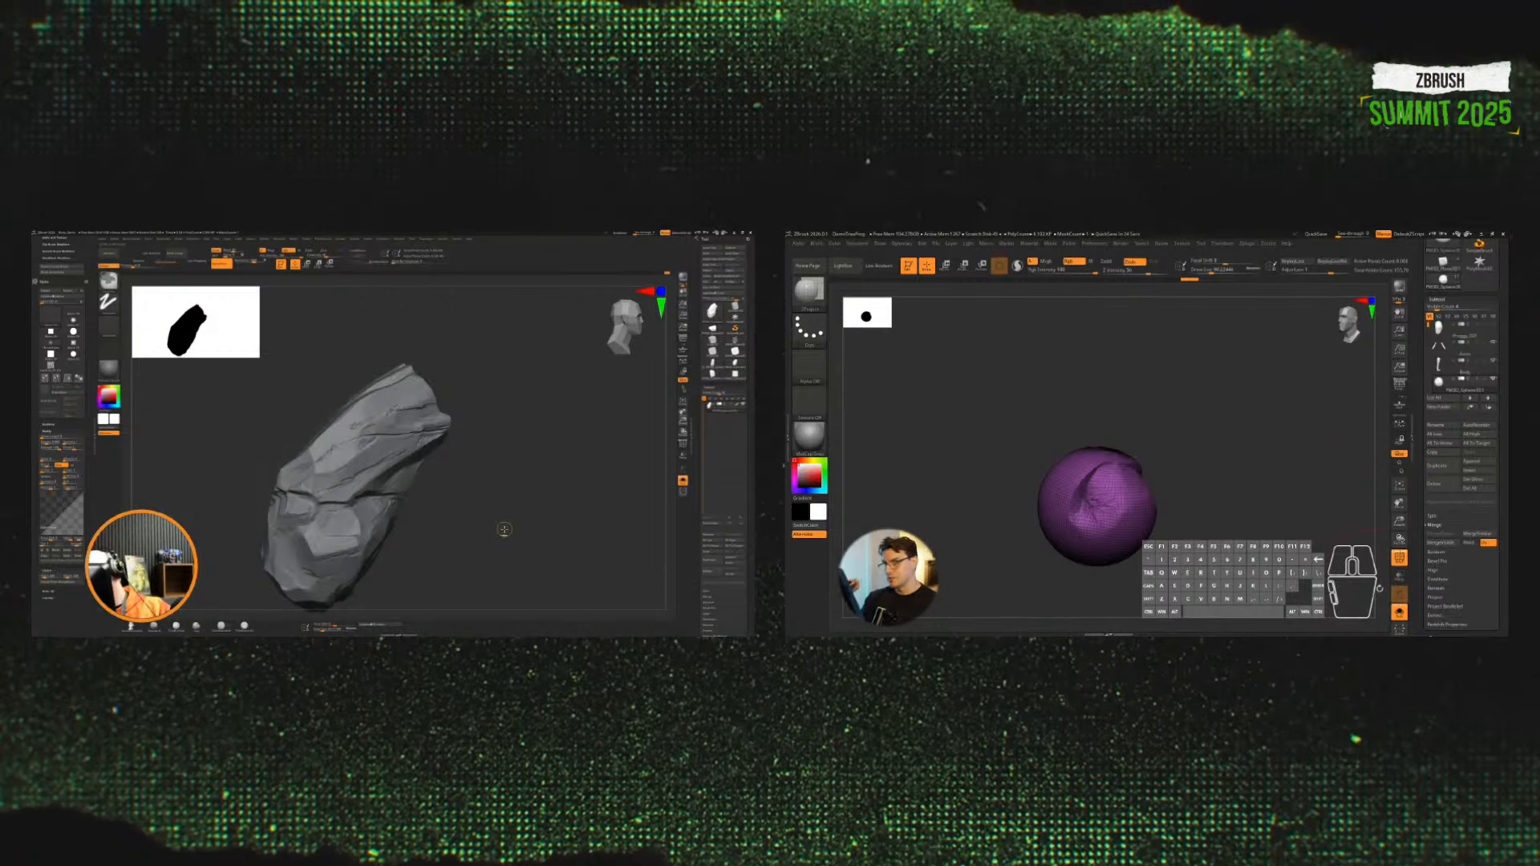
drag(494, 527, 441, 511)
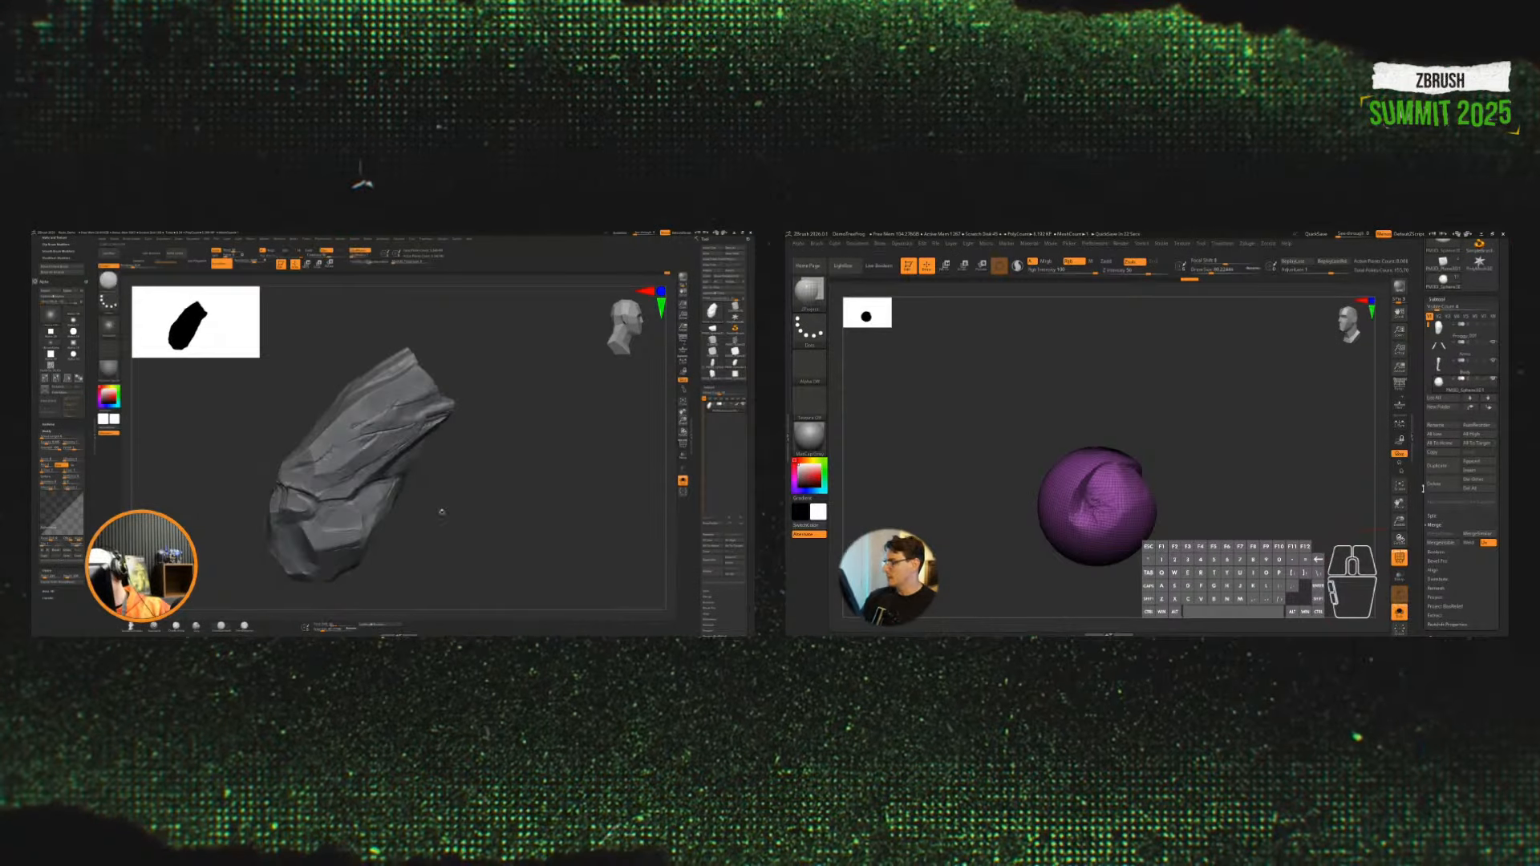
Step: Delete the shoulder sphere from the frog's subtools
click(1433, 491)
click(1315, 500)
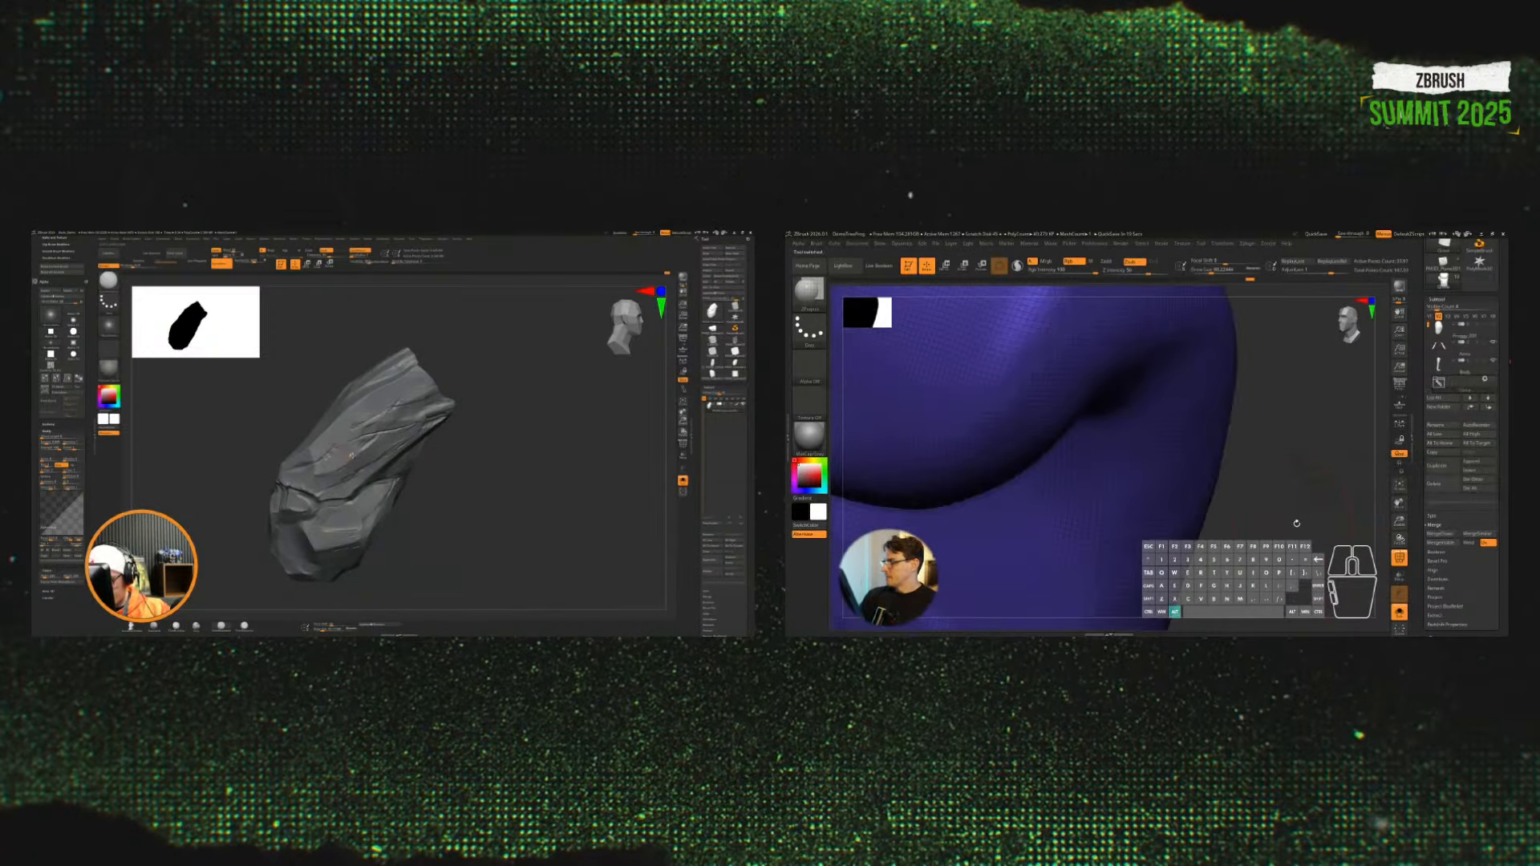
alt+drag(1296, 522, 1292, 484)
Step: Select the frog's arms subtool and hide the wireframe
click(1453, 347)
click(1444, 346)
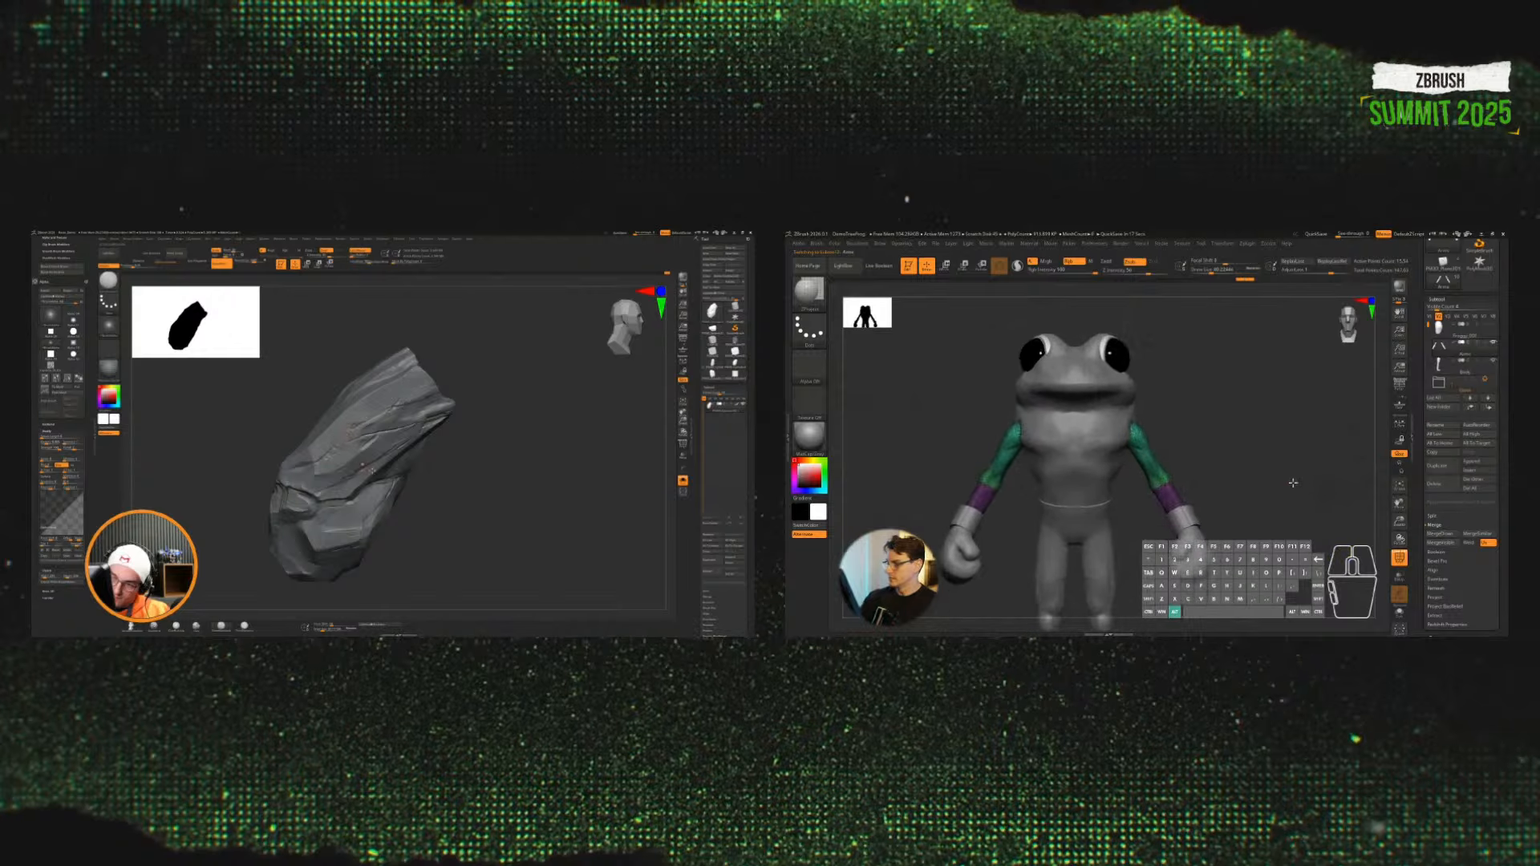
key(shift+f)
drag(513, 536, 518, 531)
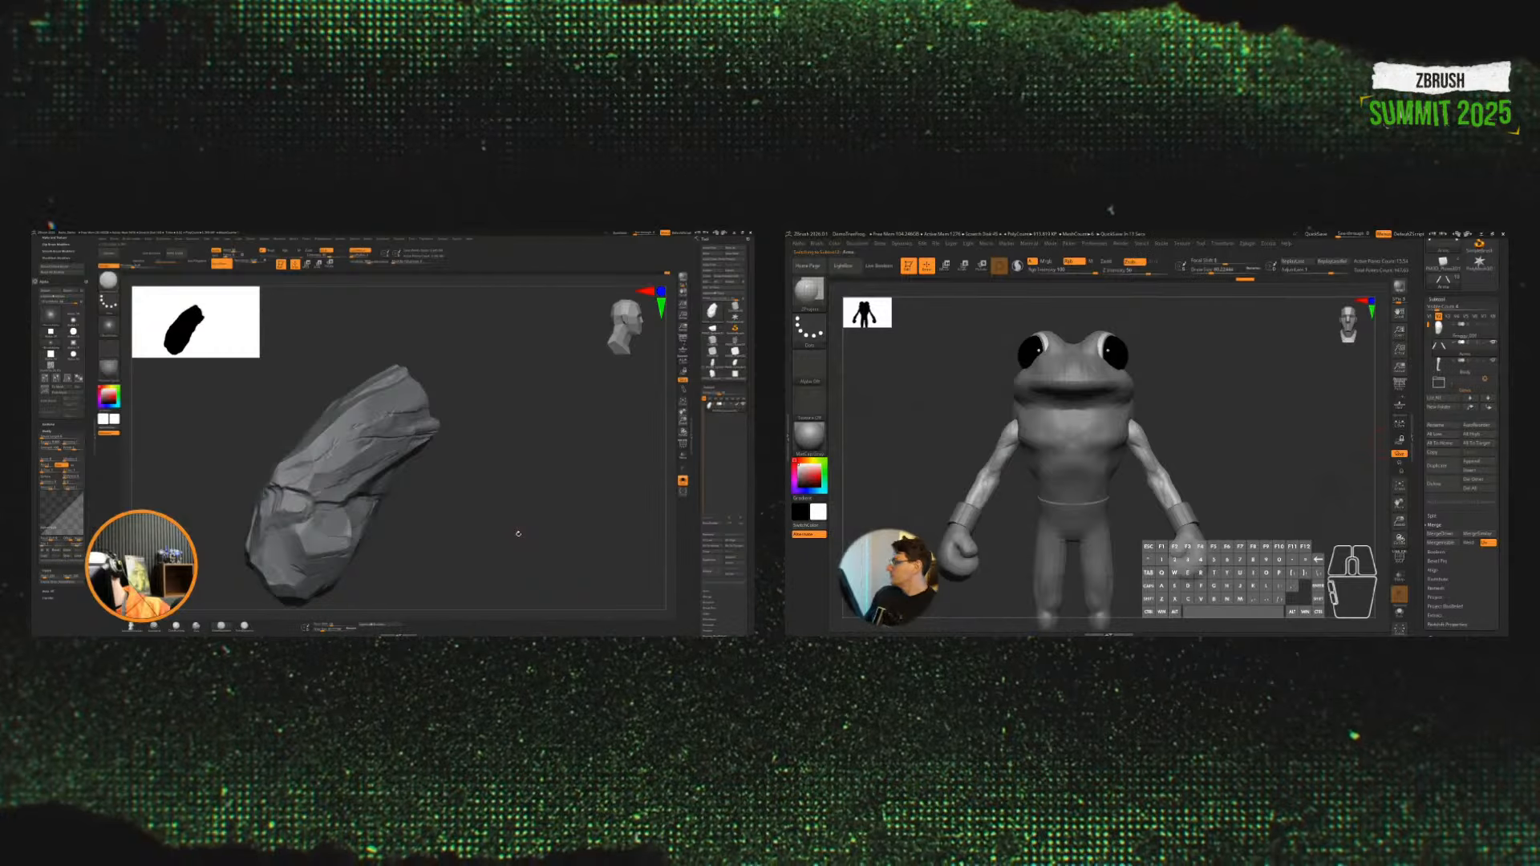
Step: Smooth the frog's foot around the ankle and where the tube-shaped toes join it
drag(1368, 431, 1292, 423)
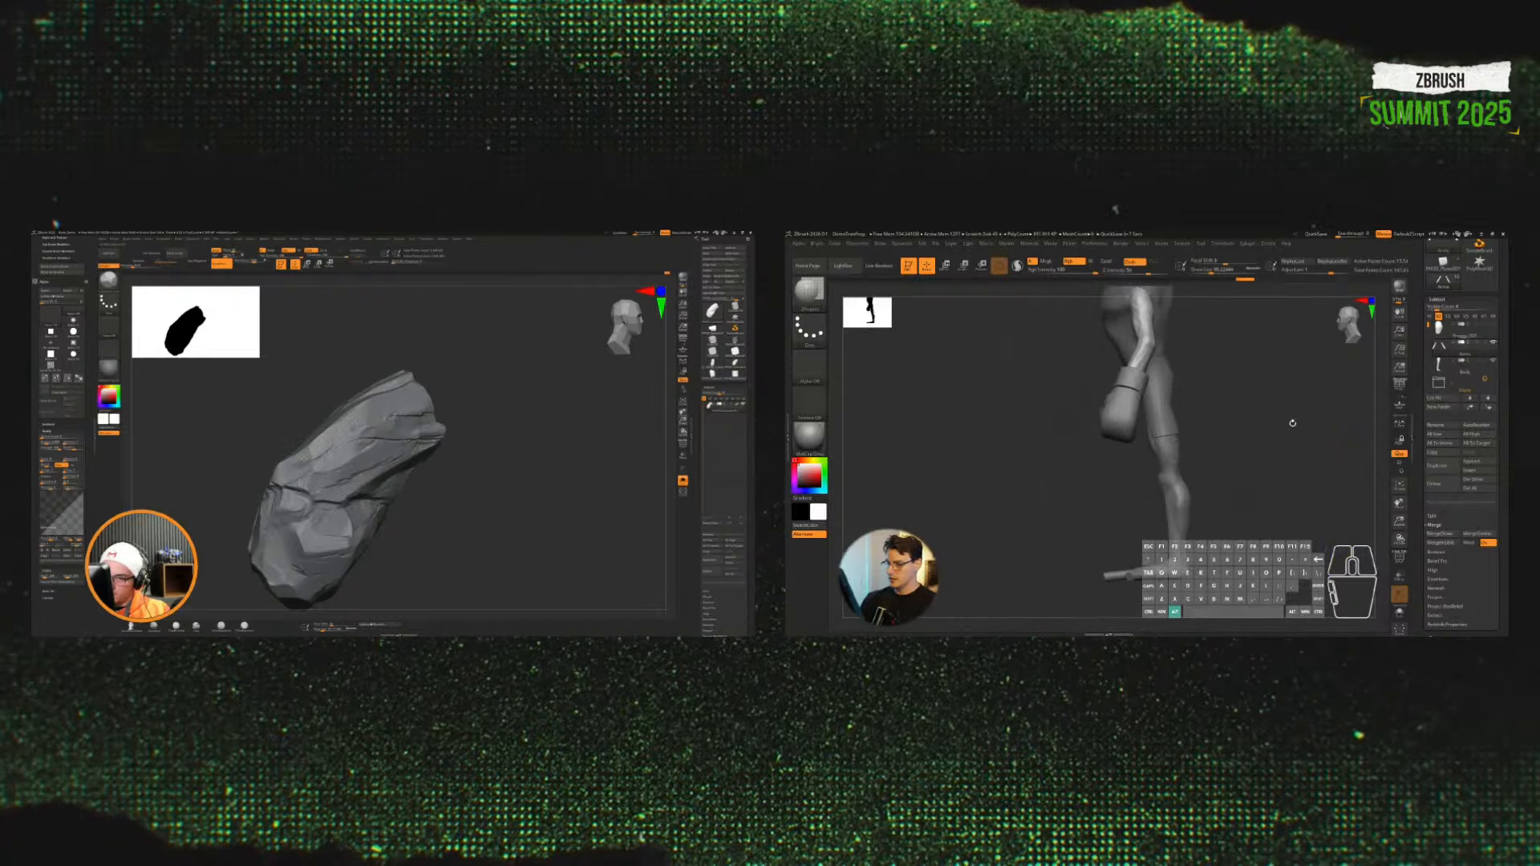
right_drag(1292, 423, 1180, 534)
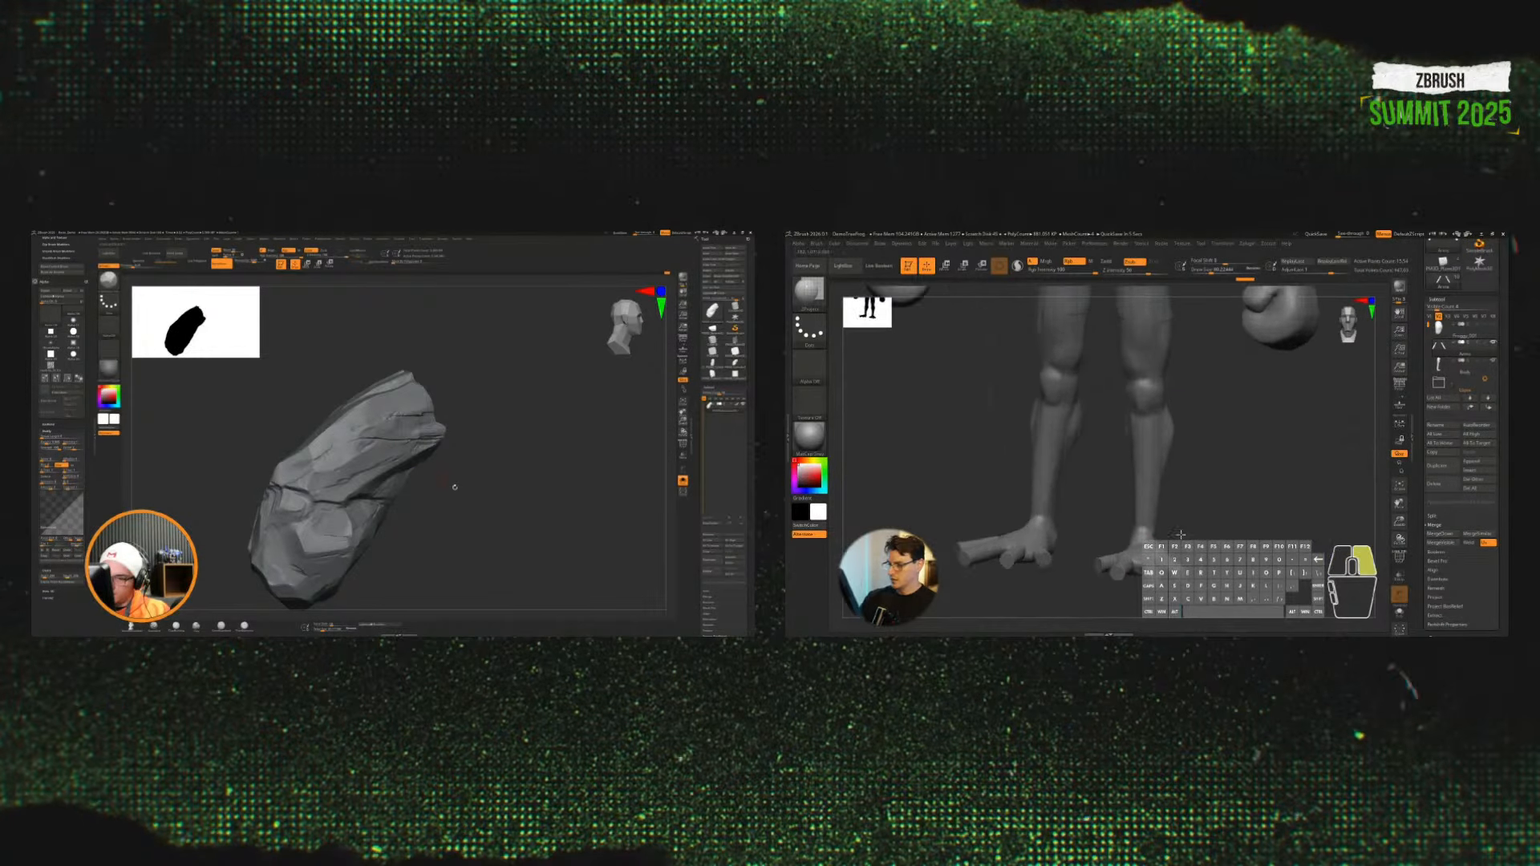
alt+drag(1181, 534, 1305, 419)
right_drag(1306, 420, 1203, 513)
mouse_move(1202, 512)
alt+mouse_down()
mouse_move(1208, 481)
mouse_move(1288, 439)
alt+mouse_up()
mouse_move(1206, 490)
shift+mouse_down()
mouse_move(1119, 498)
mouse_move(1082, 521)
shift+mouse_up()
drag(1275, 506, 1186, 492)
shift+drag(1084, 397, 1107, 396)
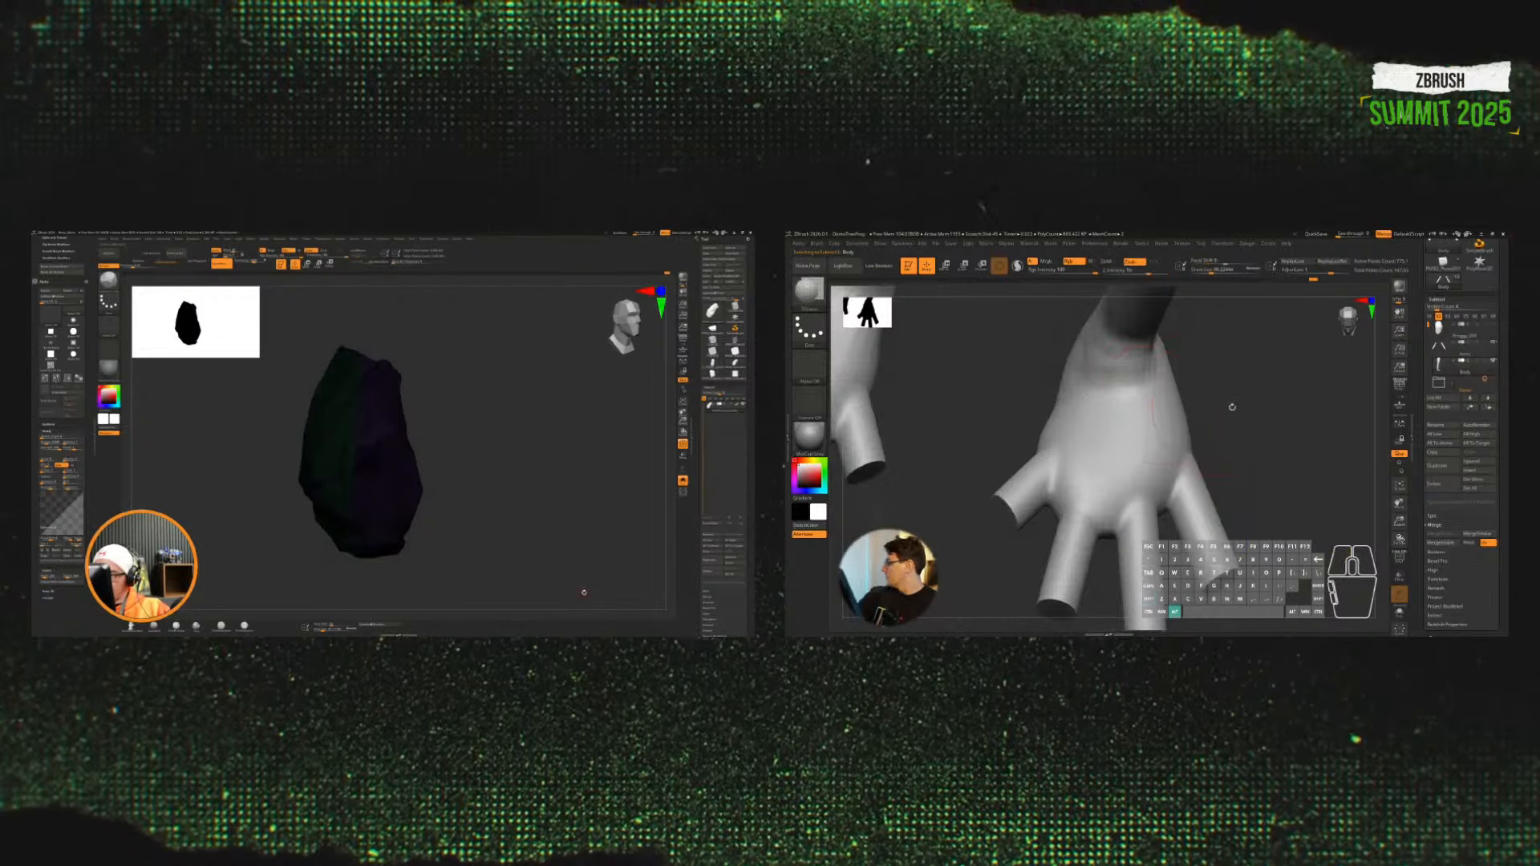
mouse_move(1230, 406)
alt+mouse_down()
mouse_move(1249, 441)
mouse_move(1043, 429)
alt+mouse_up()
drag(1231, 505, 1251, 426)
mouse_move(1078, 429)
alt+mouse_down()
mouse_move(1090, 456)
mouse_move(1095, 405)
mouse_move(1134, 467)
mouse_move(1182, 422)
mouse_move(1227, 485)
alt+mouse_up()
Step: Turn the square plane into a ring primitive
click(340, 421)
click(1227, 485)
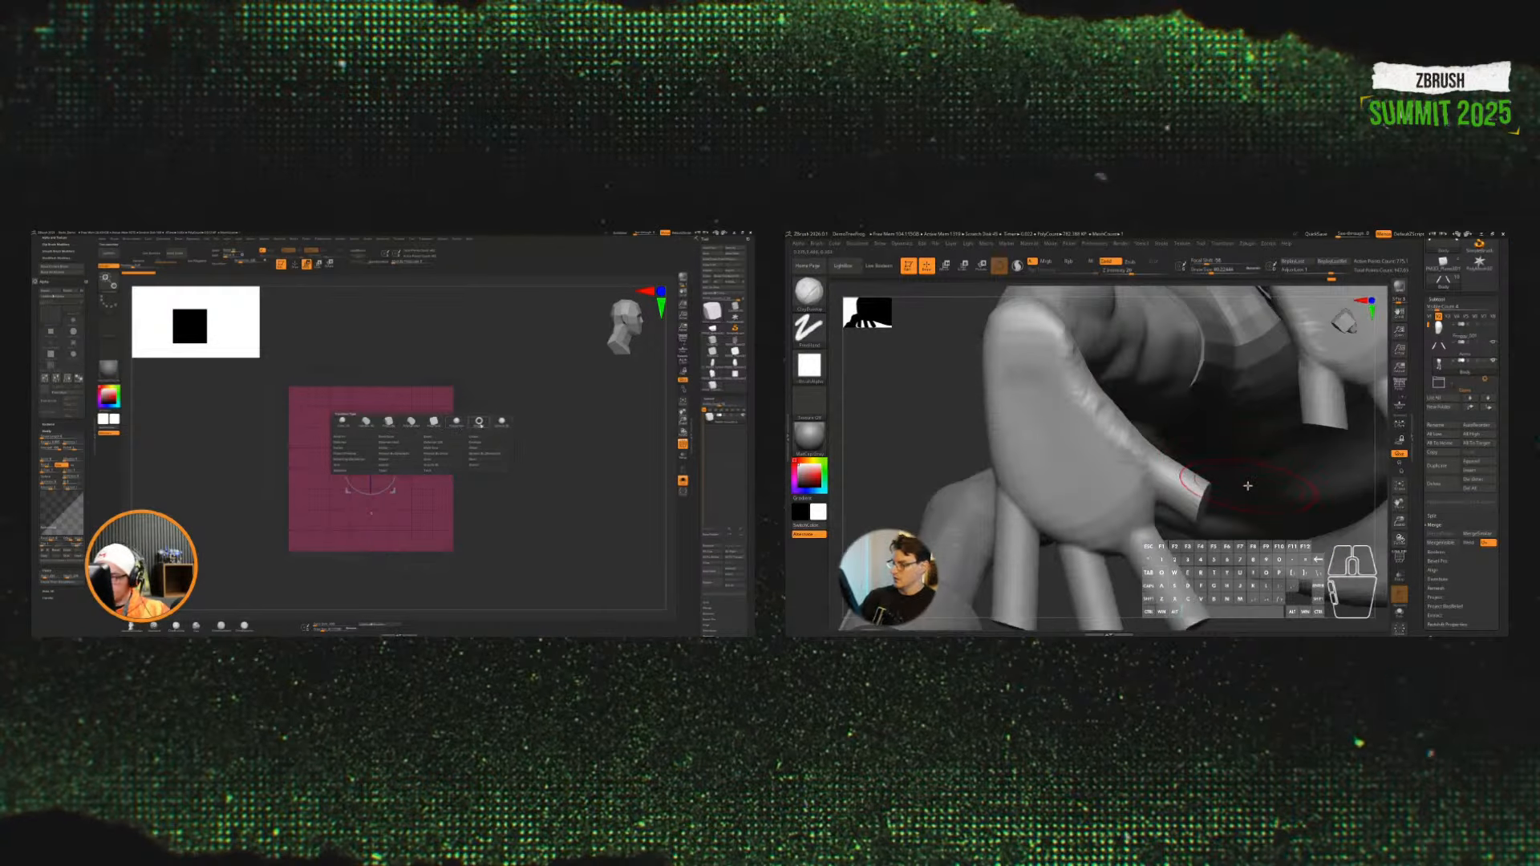
click(479, 421)
right_drag(1243, 484, 1240, 589)
mouse_move(493, 497)
mouse_down()
mouse_move(482, 502)
mouse_move(496, 510)
mouse_up()
alt+right_drag(1260, 597, 1238, 598)
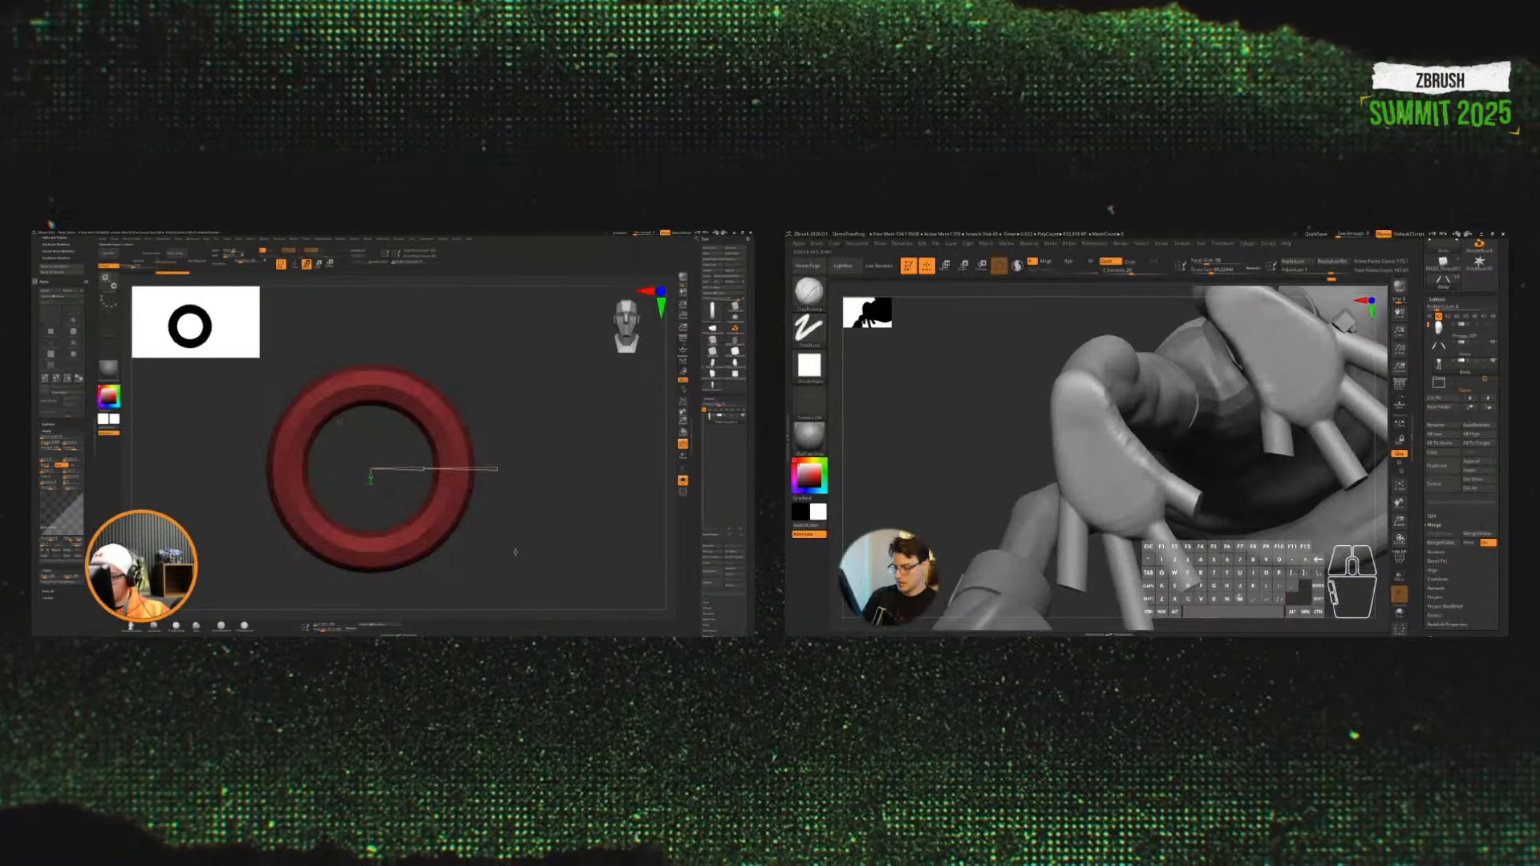
Step: Switch to the Inflat brush for shaping the frog's toes
key(b)
key(i)
key(n)
mouse_move(1239, 597)
mouse_down()
mouse_move(1374, 568)
mouse_move(1477, 622)
mouse_up()
key(y)
Step: Stretch the ring into an elongated chain link with a single polygroup, and swell the tips of the frog's toes
click(340, 421)
drag(1092, 474, 1104, 476)
click(477, 446)
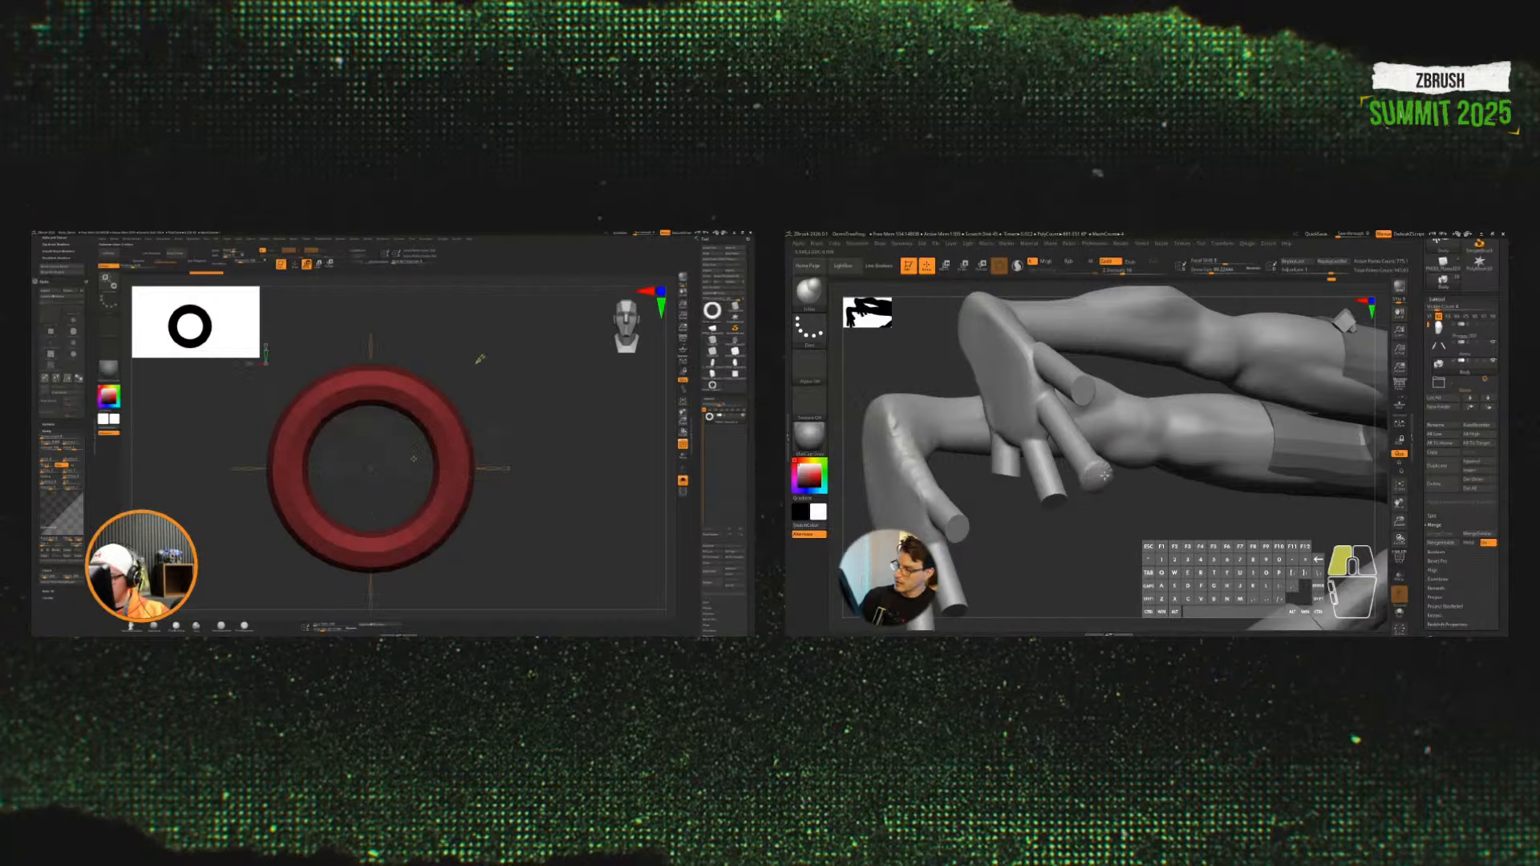
right_drag(1086, 483, 1051, 500)
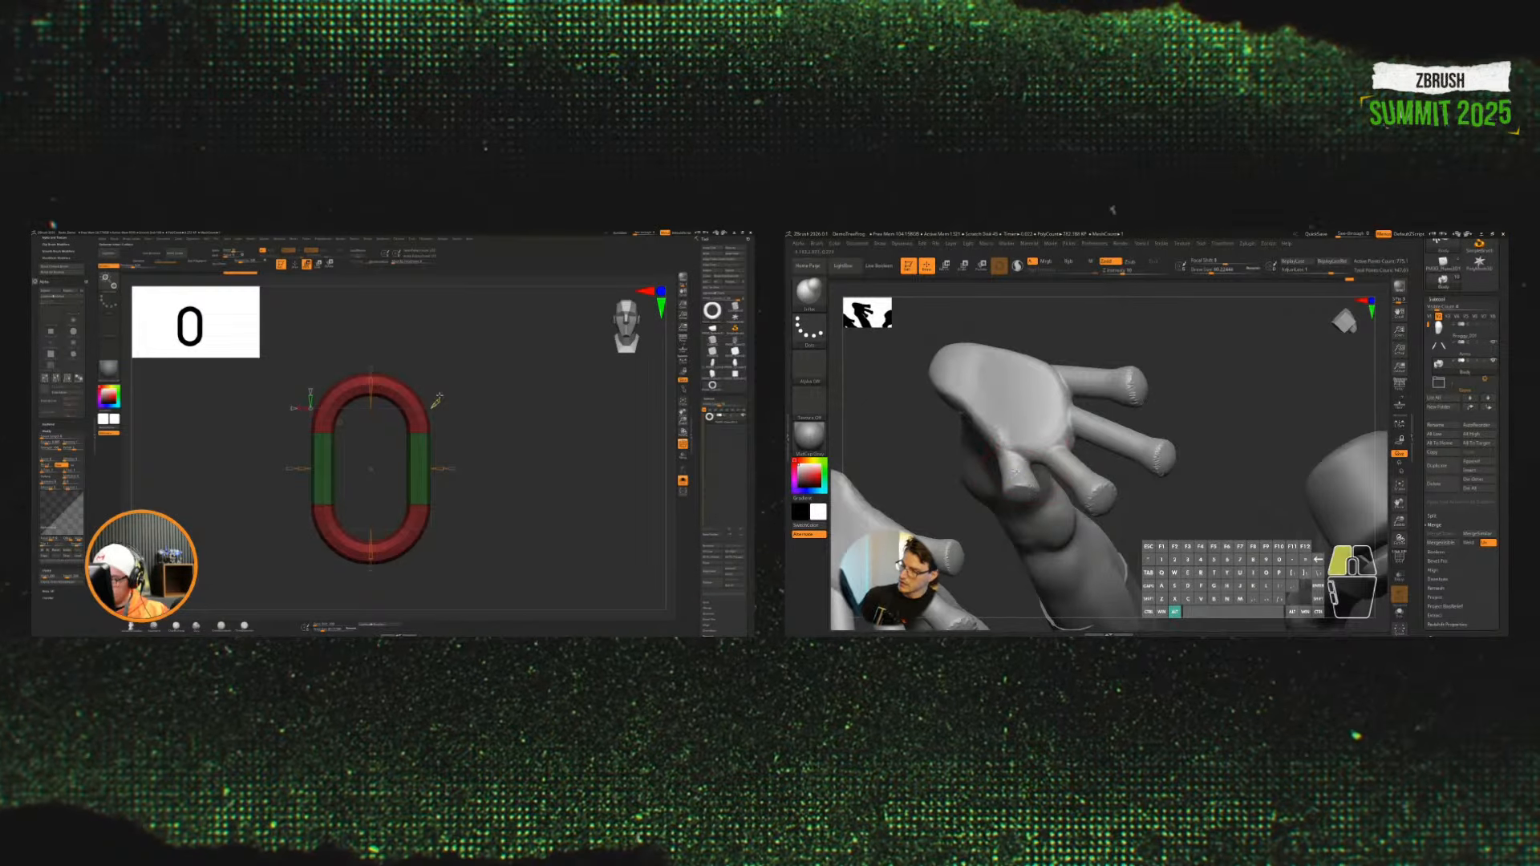
right_drag(1083, 472, 1192, 421)
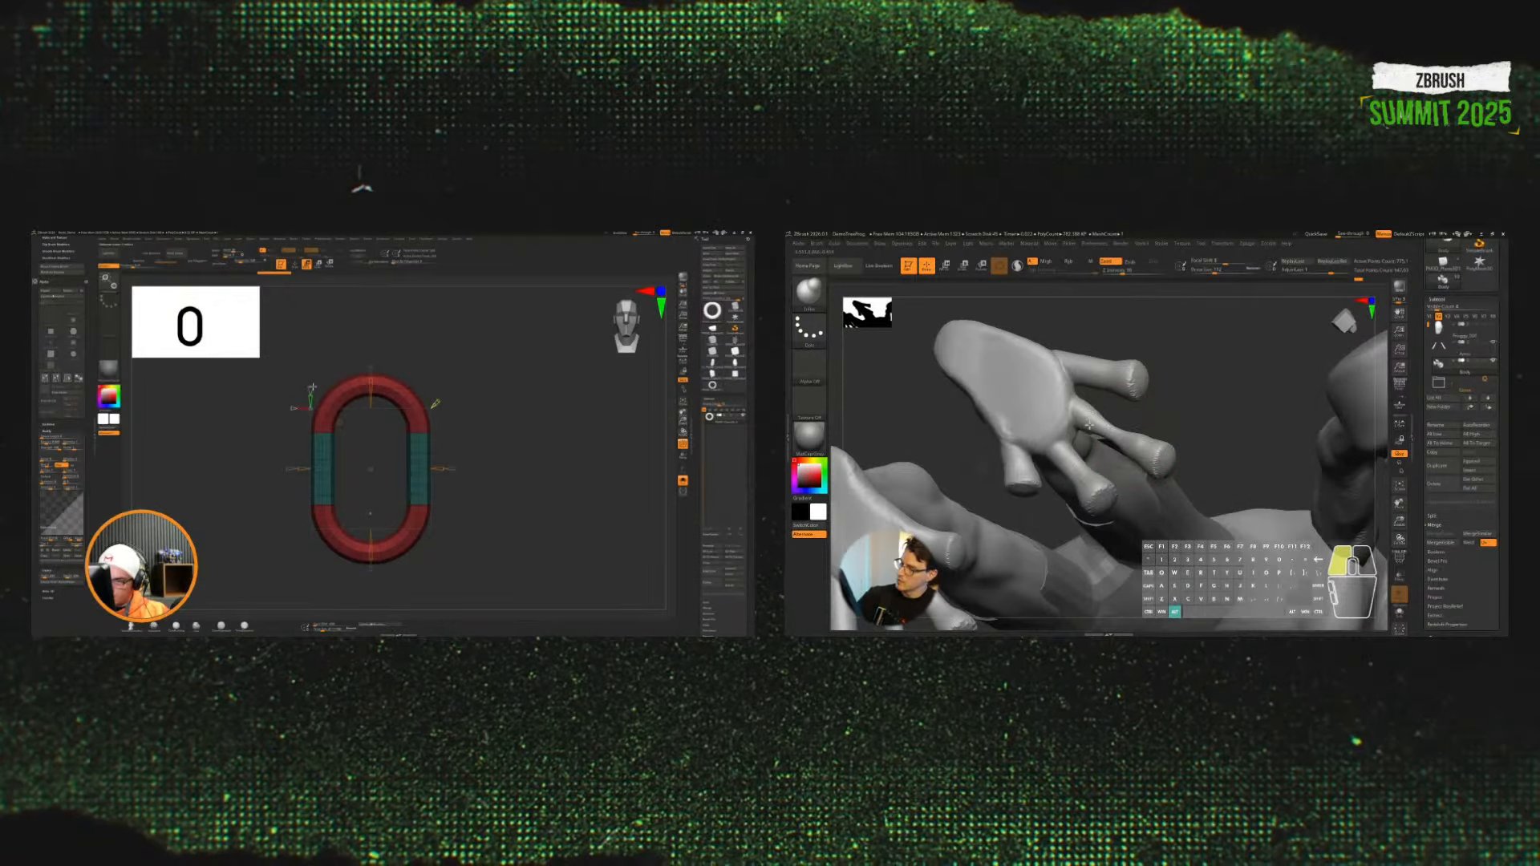
right_drag(1088, 425, 1130, 447)
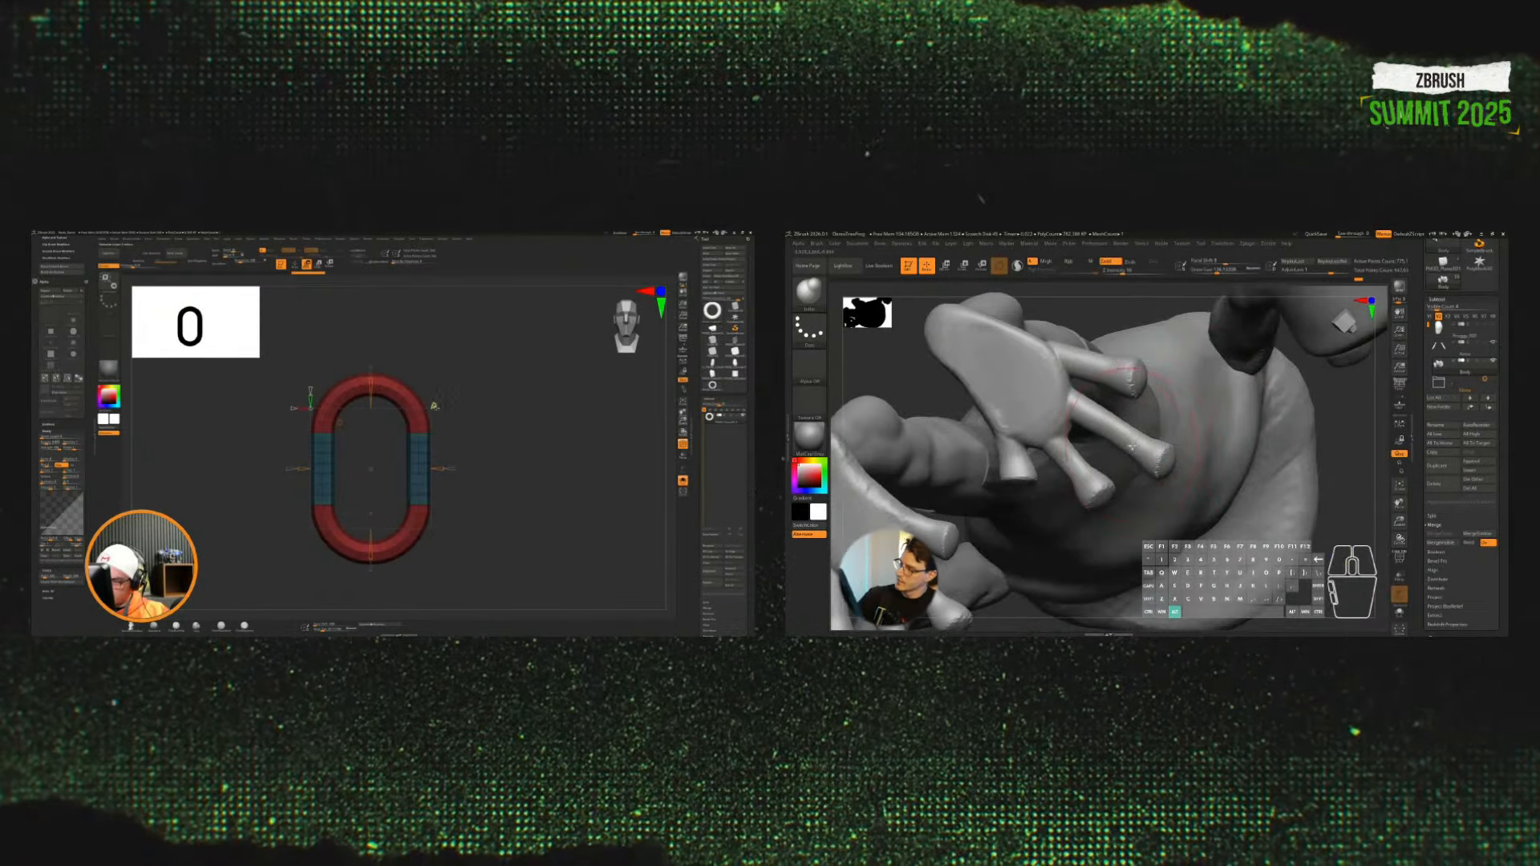
mouse_move(1164, 463)
mouse_down()
mouse_move(1144, 486)
mouse_move(1123, 481)
mouse_up()
key(ctrl+w)
ctrl+right_drag(499, 547, 469, 499)
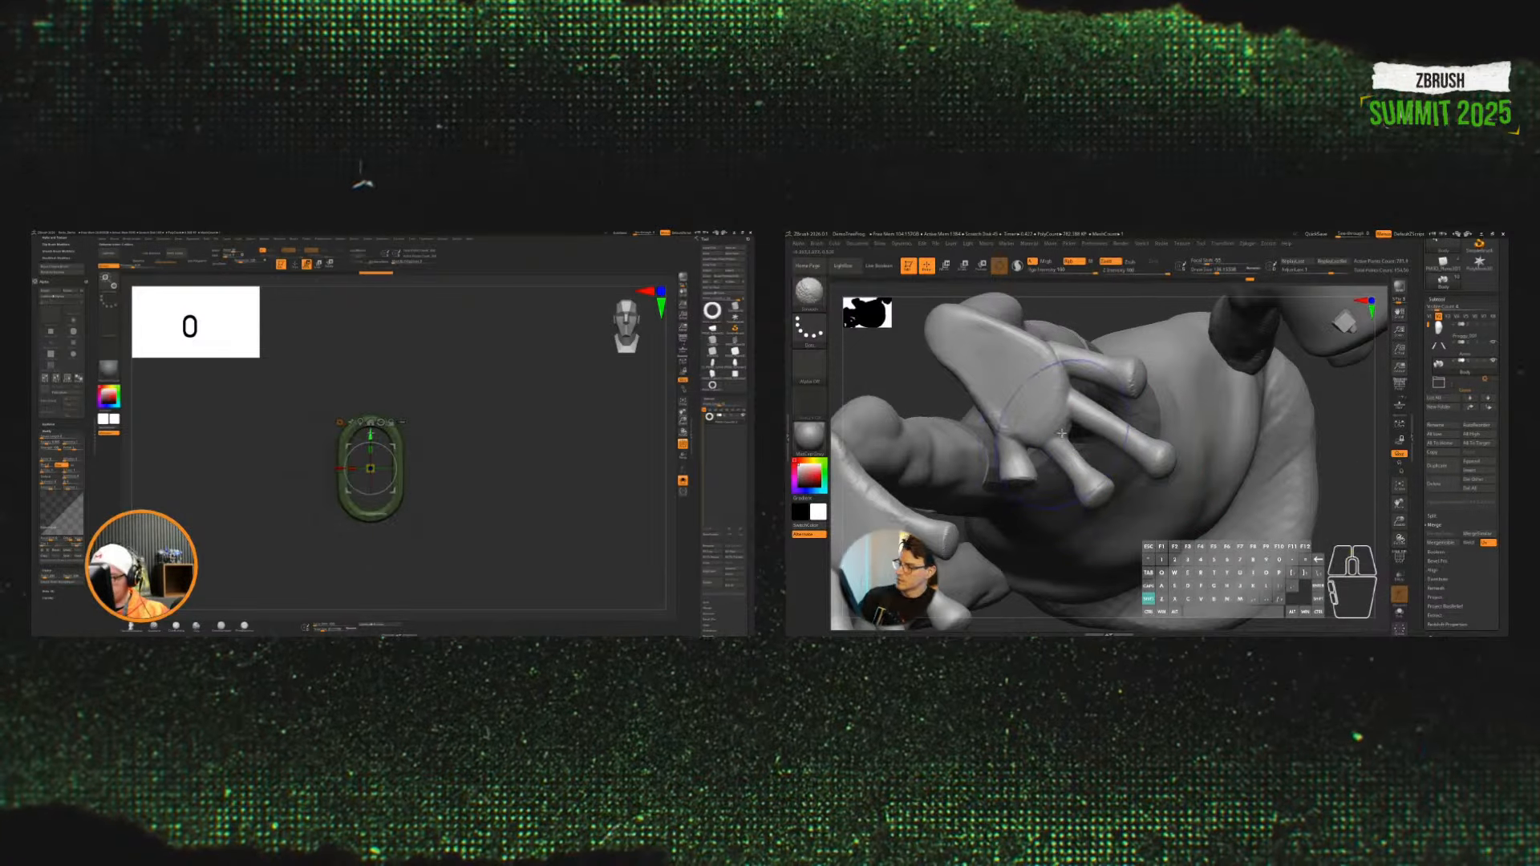
Step: Smooth the frog's foot around the toe bases, and try copying the chain link above the original before undoing it
ctrl+drag(370, 433, 372, 367)
shift+drag(1062, 434, 1022, 470)
ctrl+drag(371, 366, 373, 370)
shift+drag(1022, 469, 1012, 475)
ctrl+drag(373, 370, 374, 398)
drag(1050, 351, 1056, 350)
ctrl+drag(374, 398, 373, 401)
alt+right_drag(1057, 350, 1060, 357)
ctrl+drag(373, 401, 372, 406)
mouse_move(1061, 357)
alt+mouse_down()
mouse_move(1094, 366)
mouse_move(1077, 356)
alt+mouse_up()
ctrl+drag(372, 406, 373, 402)
right_drag(1077, 356, 1099, 379)
ctrl+drag(373, 401, 375, 386)
right_drag(1099, 378, 1111, 395)
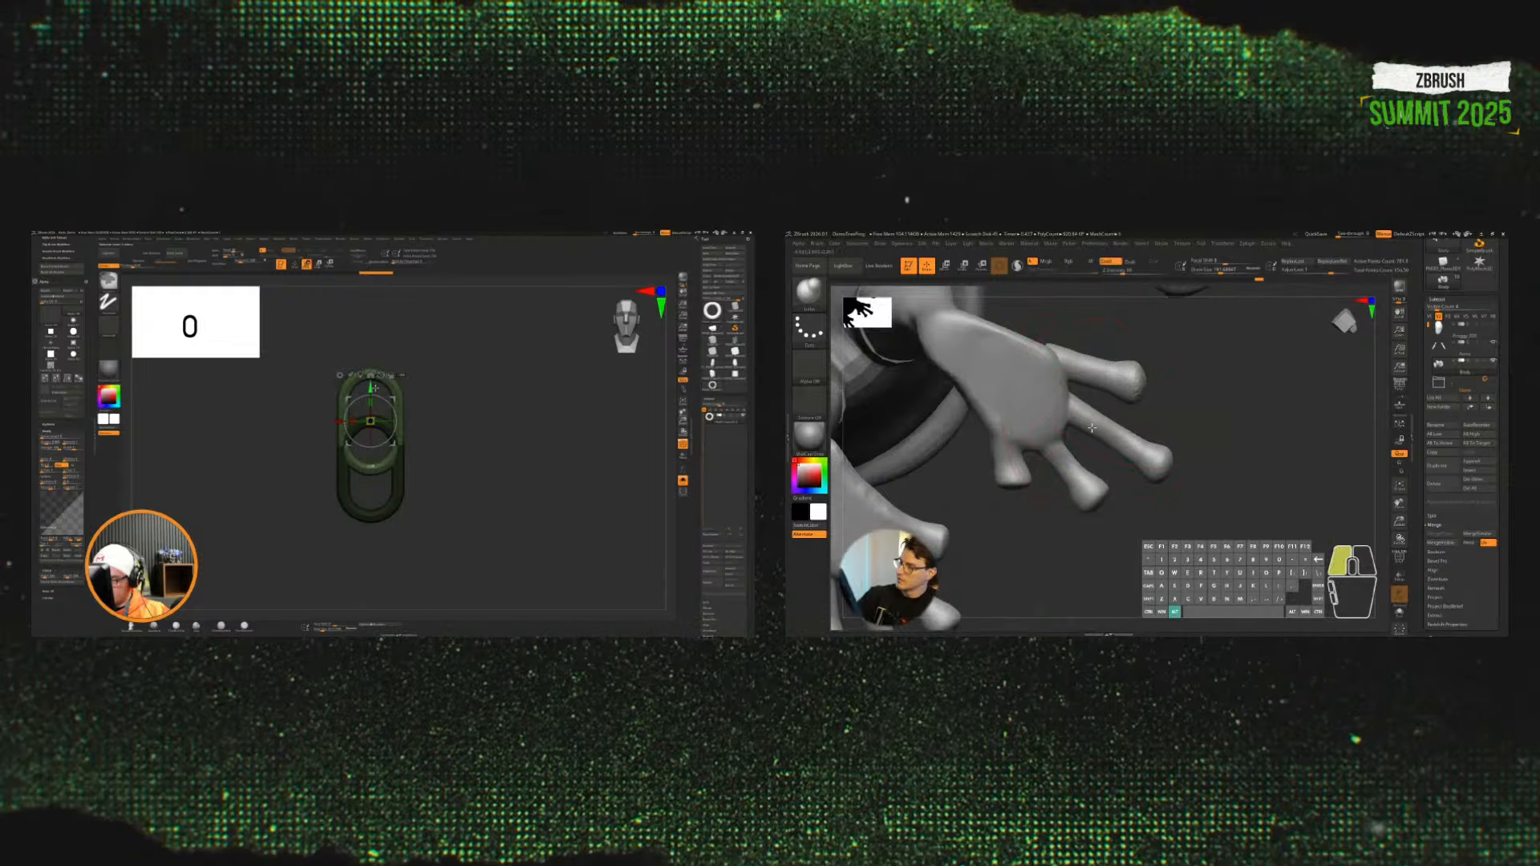
ctrl+drag(374, 389, 375, 387)
key(ctrl+z)
Step: Build up and smooth the frog's foot and toes with the ClayBuildup brush, and pull another copy of the link upward
key(b)
key(c)
key(b)
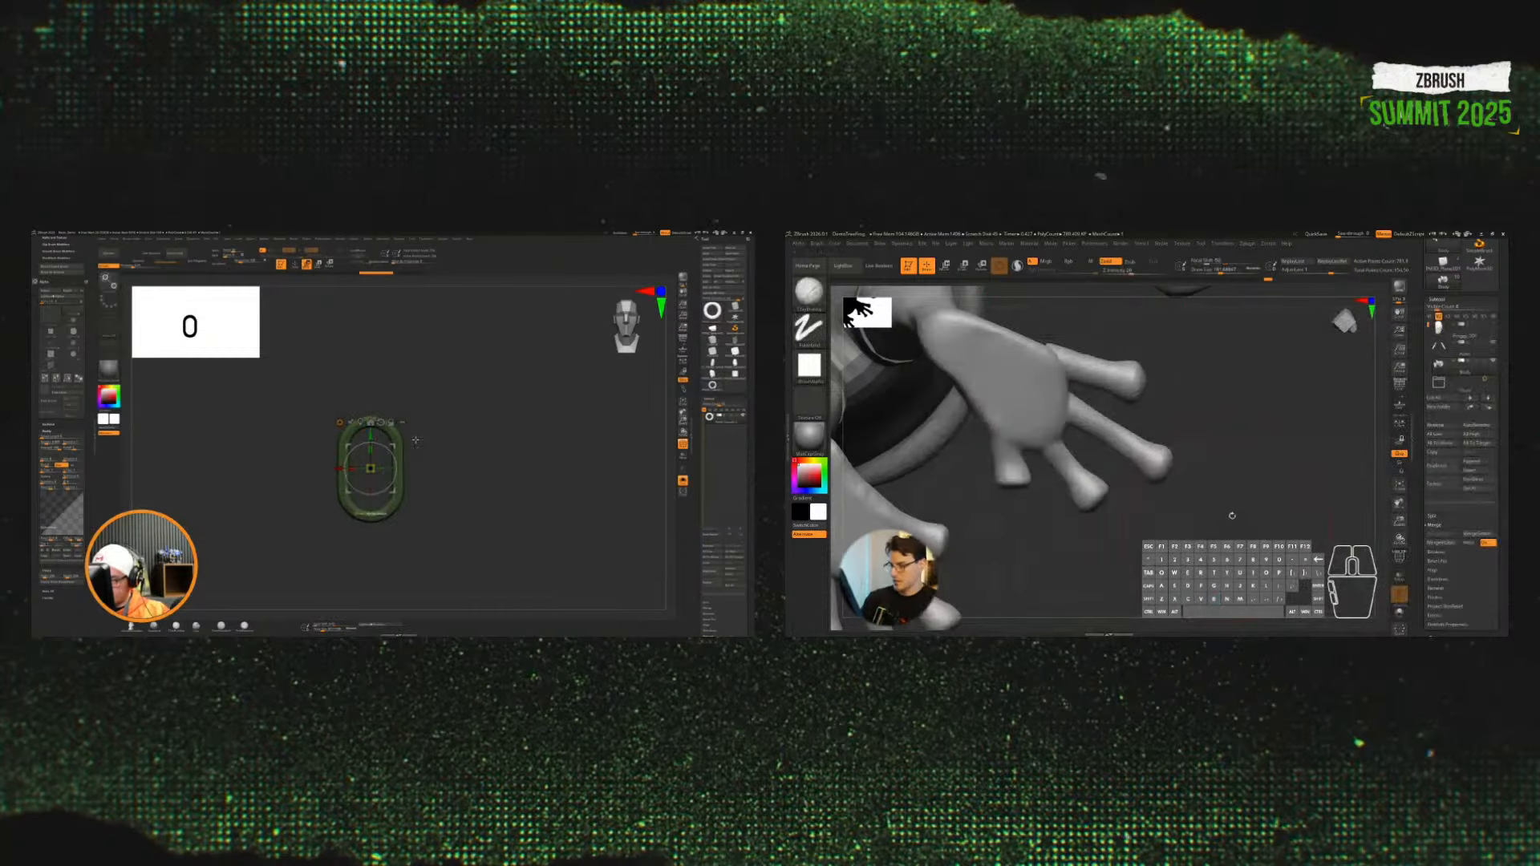
drag(1230, 515, 1265, 584)
ctrl+drag(370, 433, 373, 426)
drag(1266, 584, 1270, 603)
ctrl+drag(373, 425, 379, 417)
drag(1092, 499, 1102, 512)
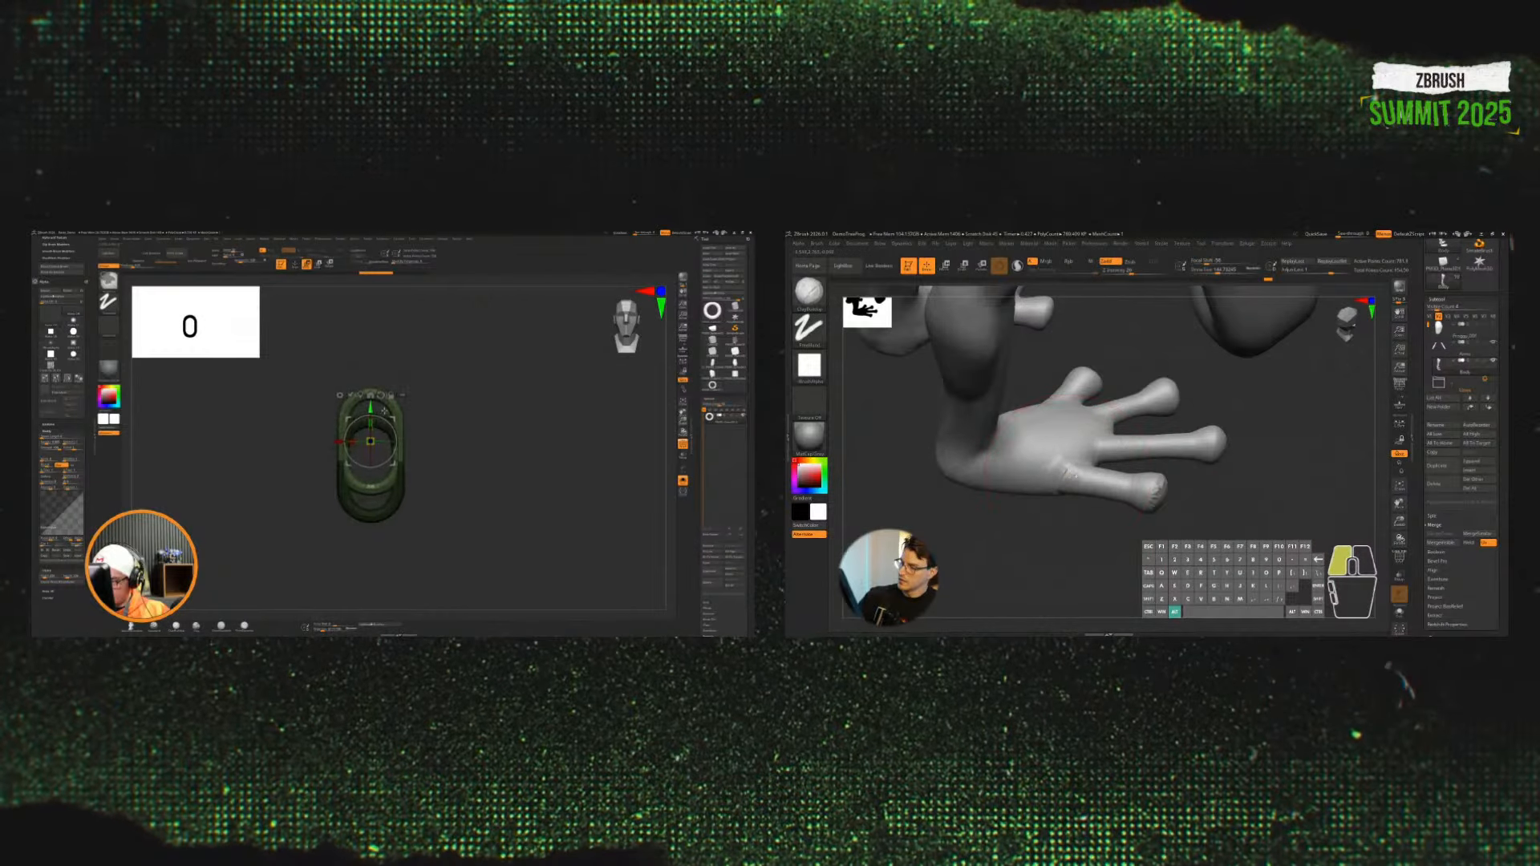
ctrl+drag(384, 410, 388, 396)
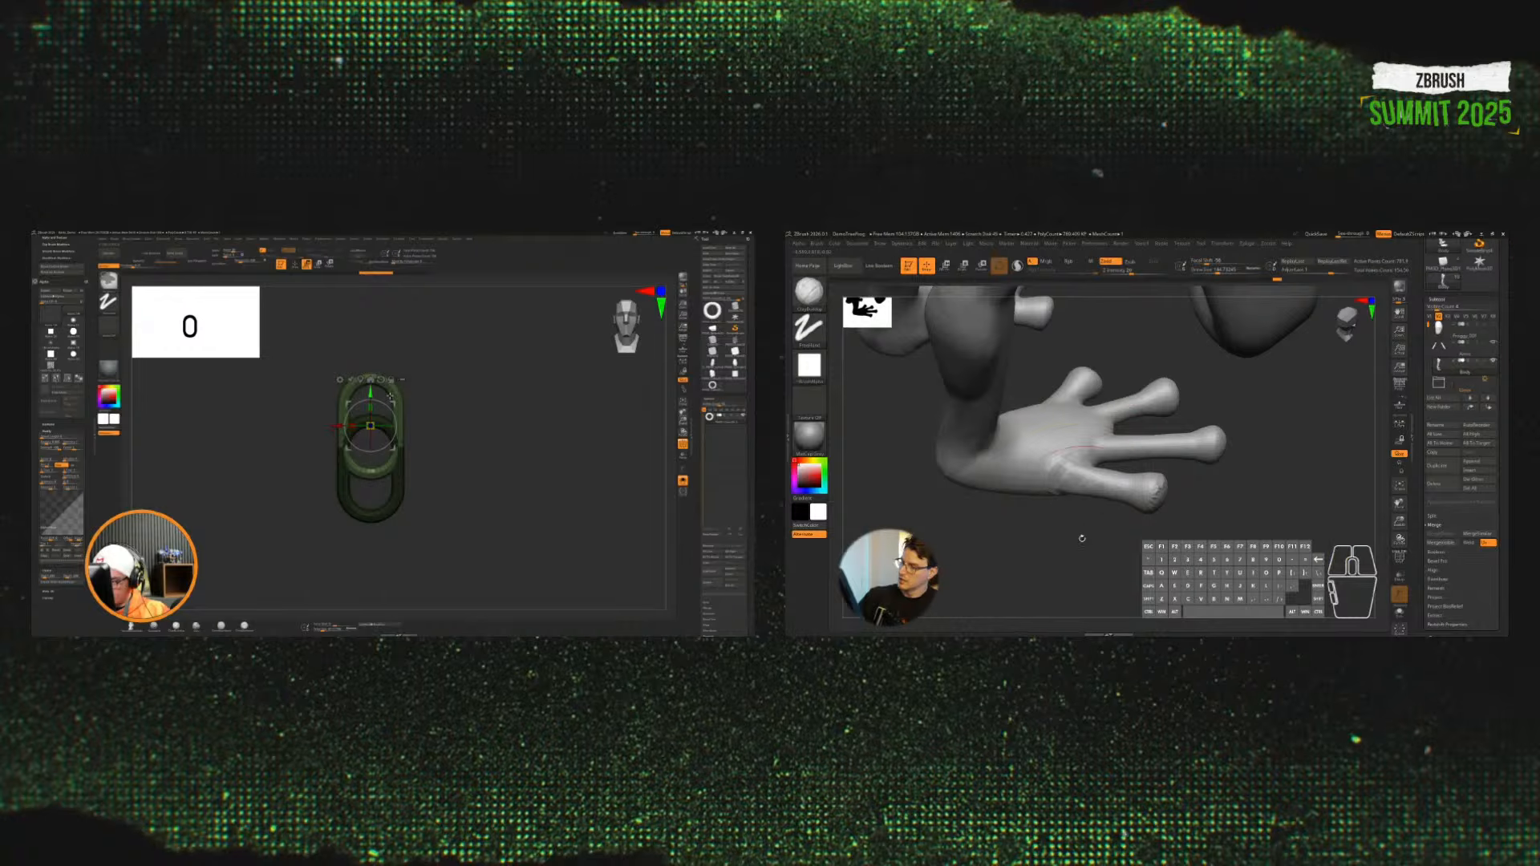
shift+drag(1072, 515, 1070, 481)
ctrl+drag(388, 396, 396, 380)
shift+drag(1070, 481, 1074, 473)
Step: Undo the latest chain link copy and frame the frog's lower legs and feet from the front
mouse_move(1082, 529)
mouse_down()
mouse_move(1138, 511)
mouse_move(1082, 550)
mouse_up()
ctrl+drag(396, 380, 398, 382)
alt+drag(1038, 421, 1064, 486)
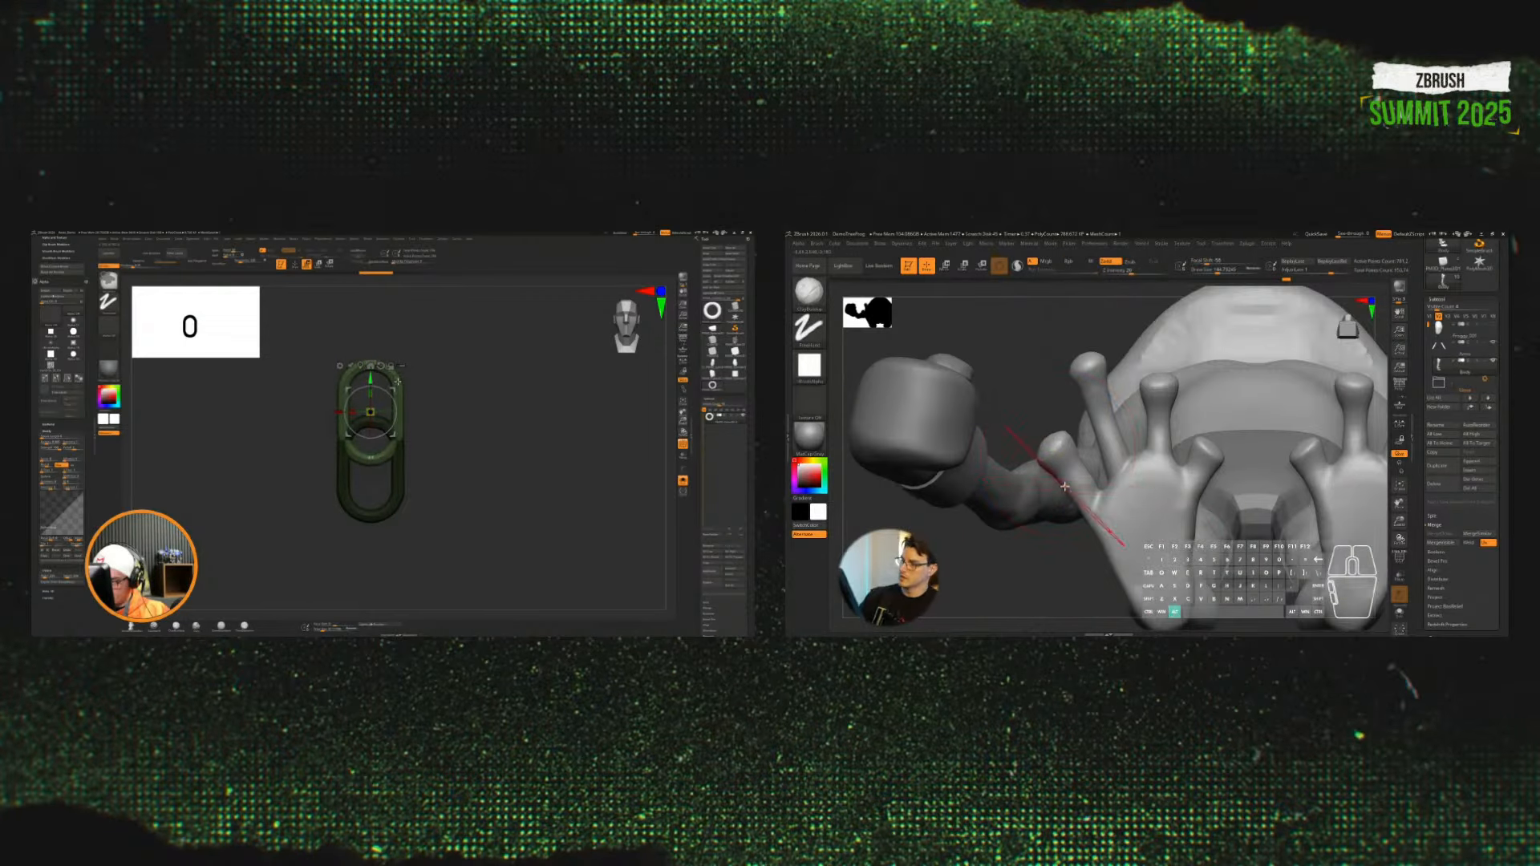
key(f)
ctrl+drag(398, 382, 398, 383)
drag(1251, 433, 1292, 481)
key(ctrl+z)
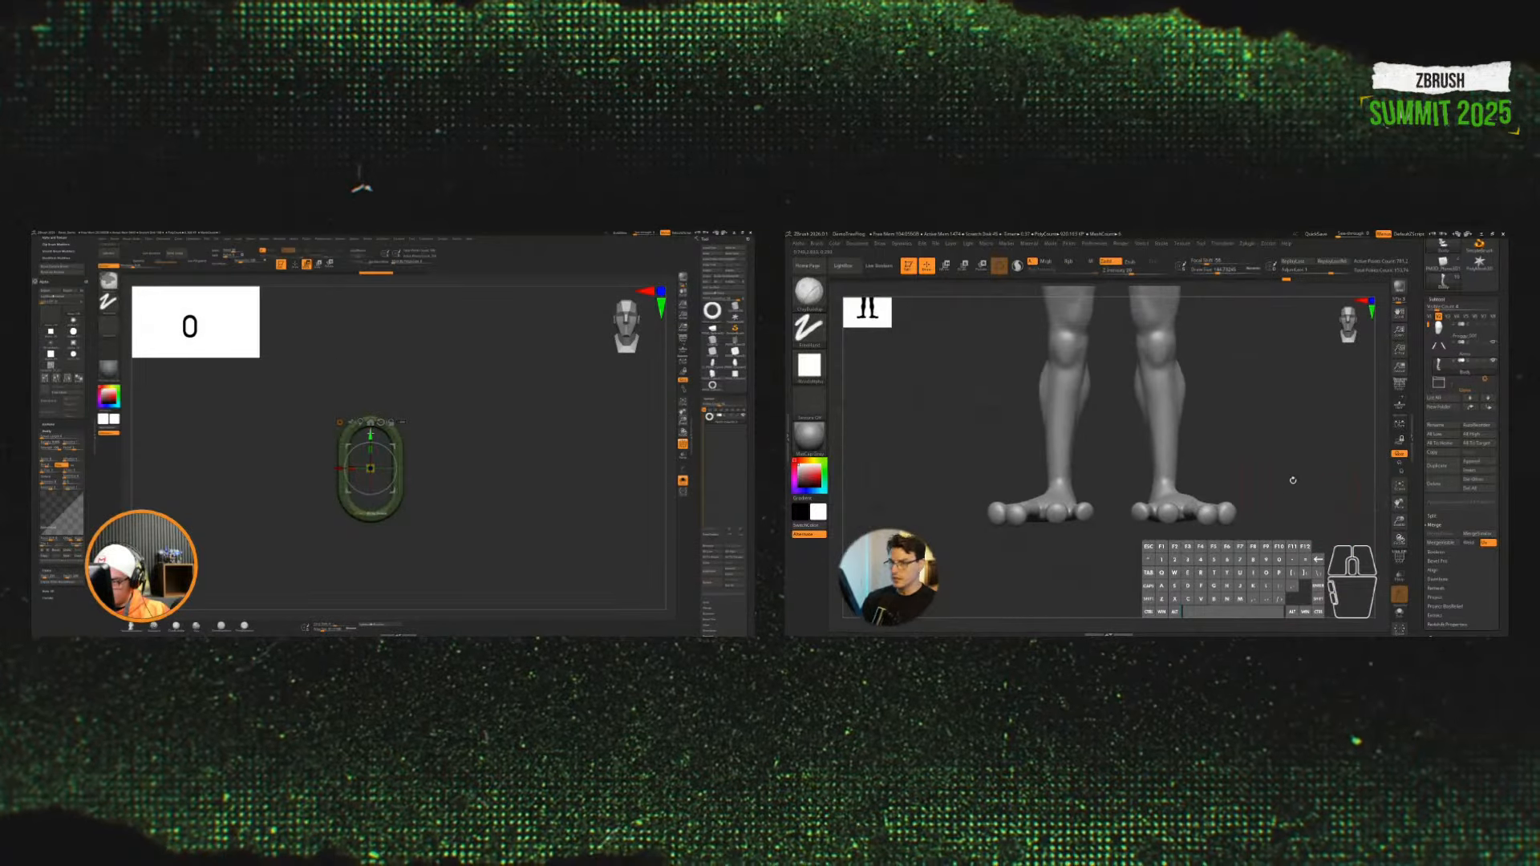
Step: Copy the chain link upward and turn the copy sideways, and isolate the frog's feet with only the ankles left visible
ctrl+drag(370, 433, 370, 379)
ctrl+shift+drag(1309, 461, 912, 554)
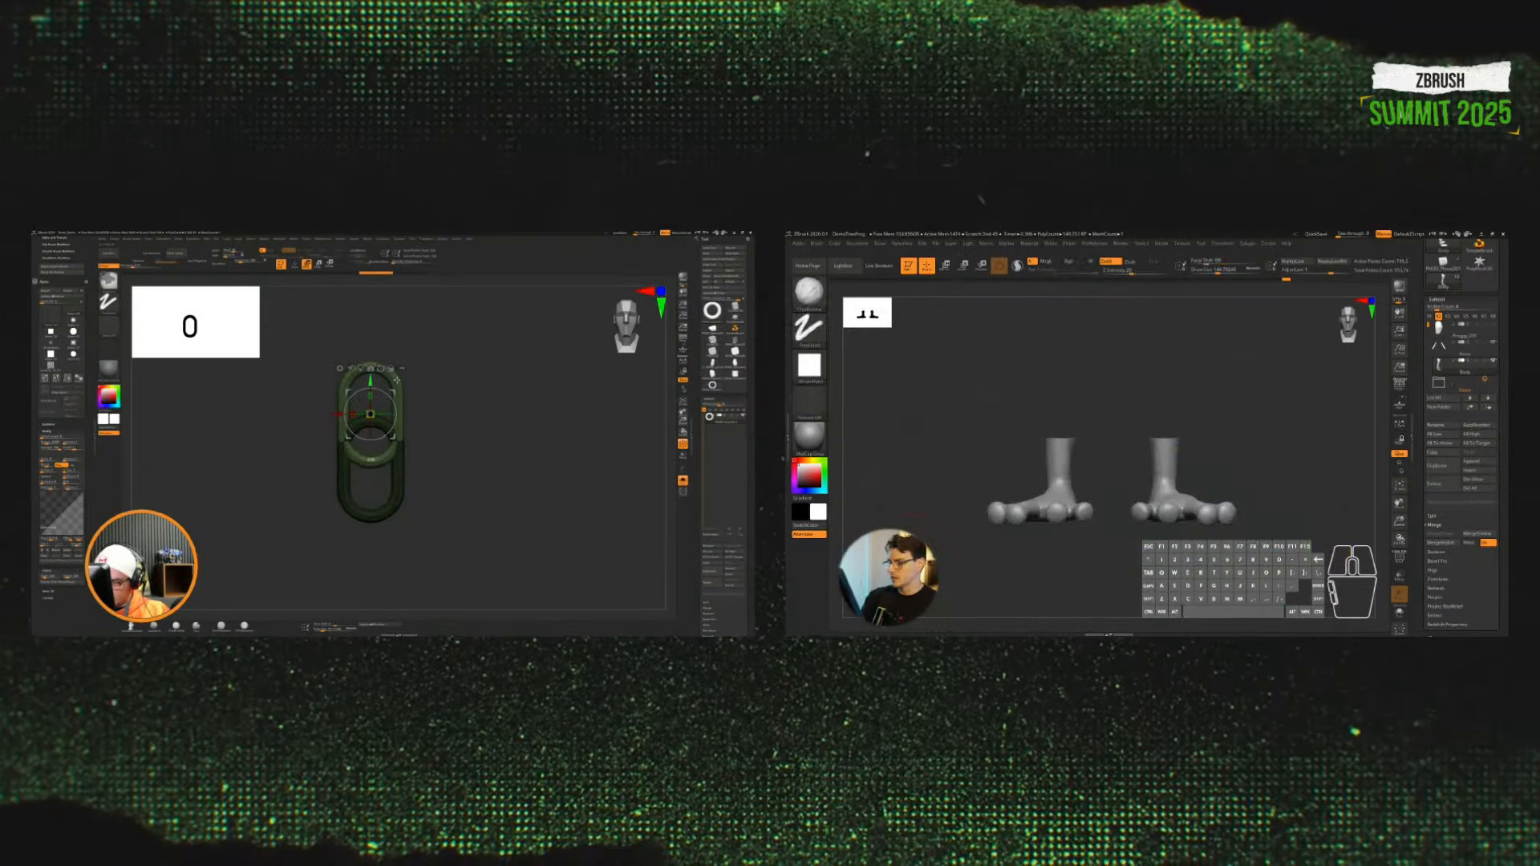
shift+drag(962, 449, 962, 554)
click(1398, 611)
mouse_move(1331, 481)
alt+mouse_down()
mouse_move(1338, 532)
mouse_move(1245, 492)
alt+mouse_up()
shift+drag(387, 413, 426, 426)
key(s)
drag(1121, 540, 1110, 540)
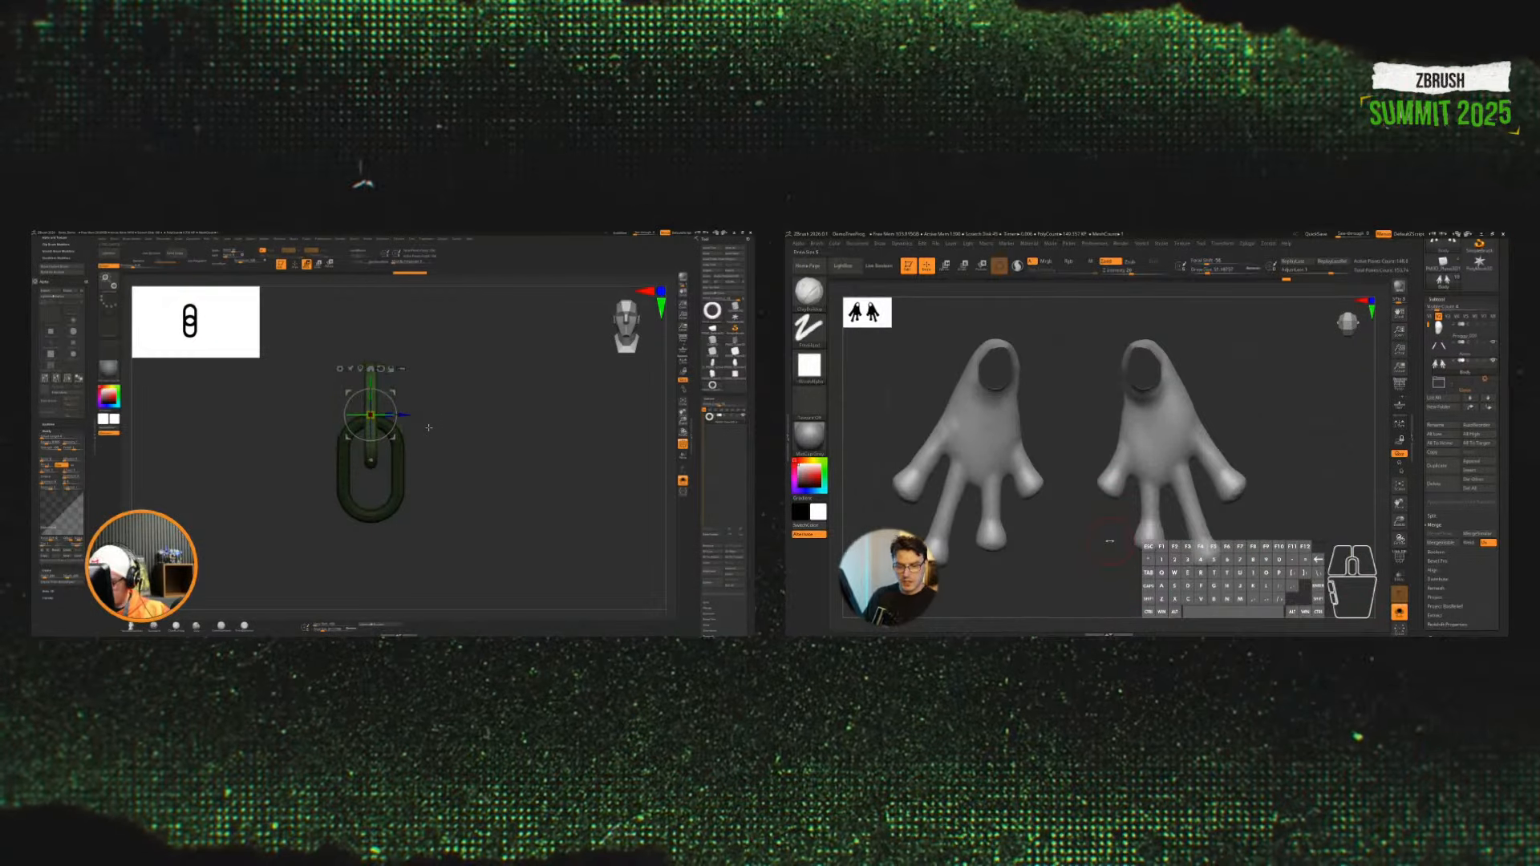
Step: Undo the link copy and elongation back to the plain round ring, and bring up the browser with the tree frog back feet images
mouse_move(469, 548)
mouse_down()
mouse_move(437, 566)
mouse_move(456, 553)
mouse_up()
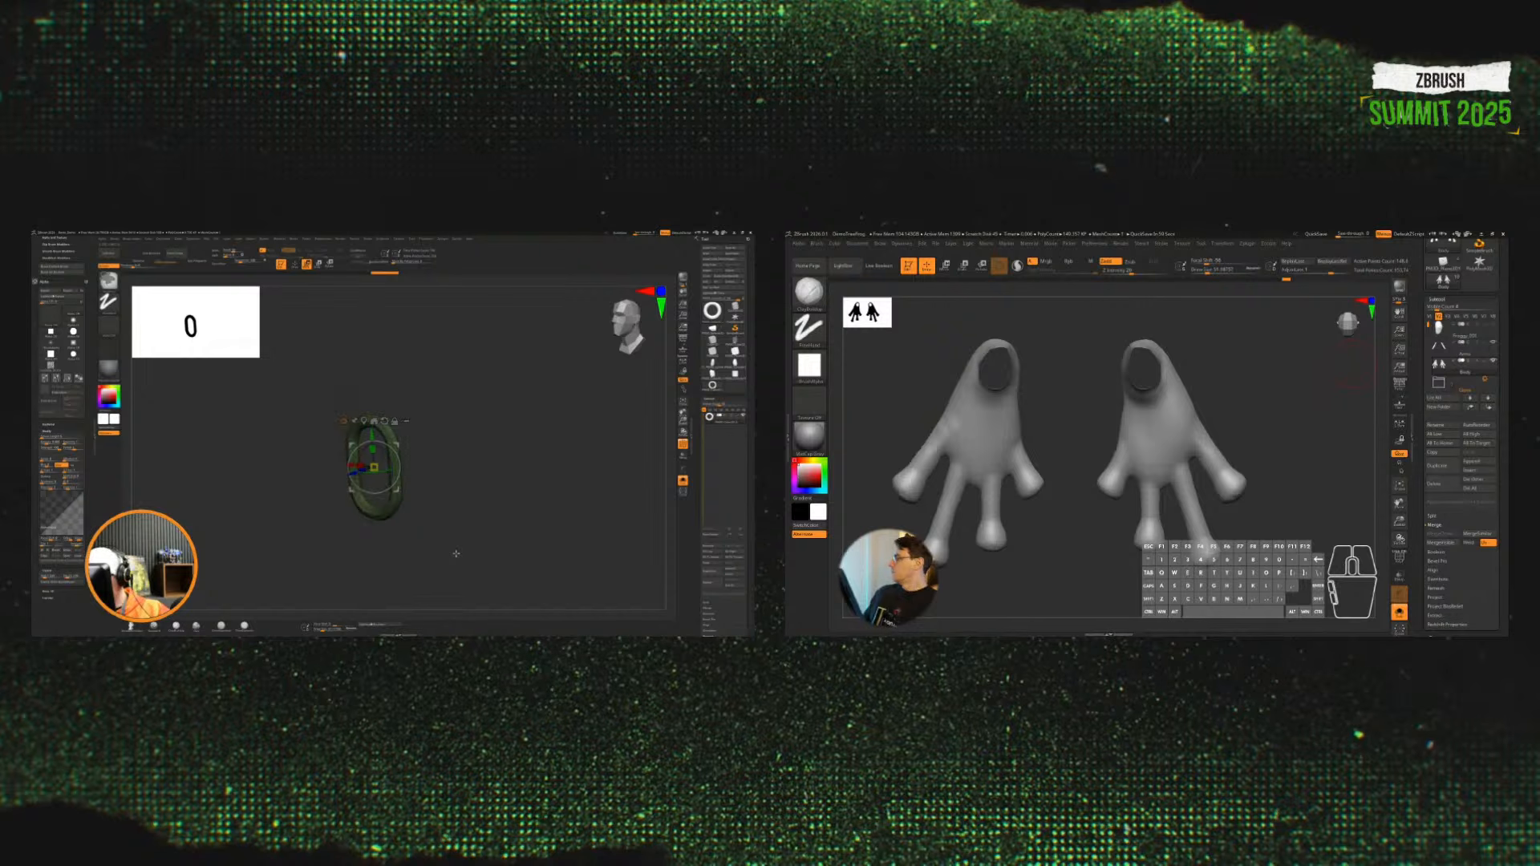
key(ctrl+z)
key(ctrl+z)
key(ctrl+z)
key(ctrl+z)
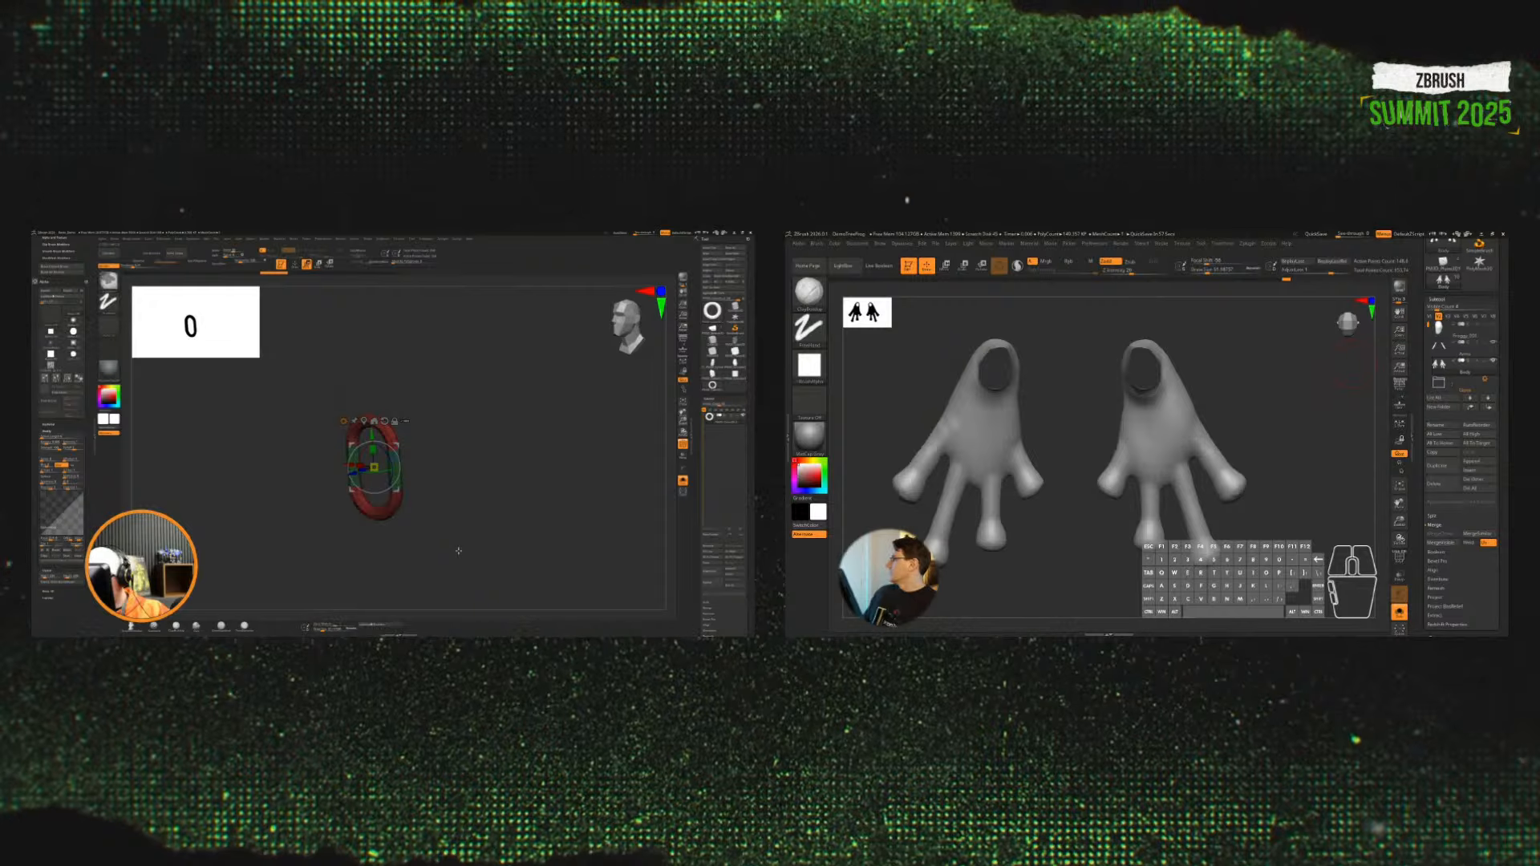
drag(1355, 367, 1186, 235)
key(ctrl+z)
key(ctrl+z)
key(ctrl+z)
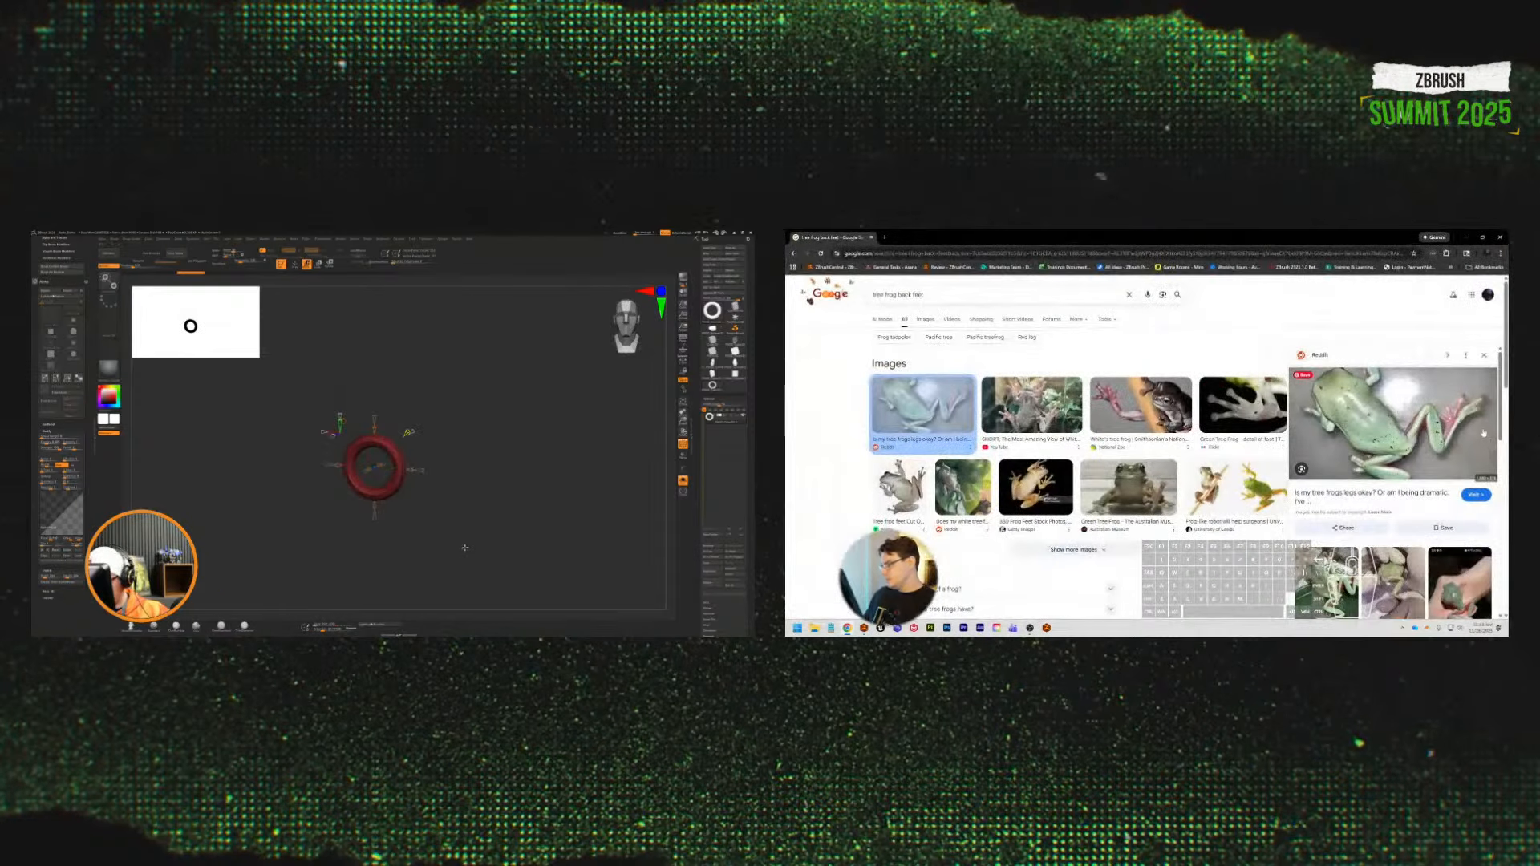
Step: Open the National Zoo White's tree frog image as foot reference, and stretch the ring into an elongated link
click(1116, 420)
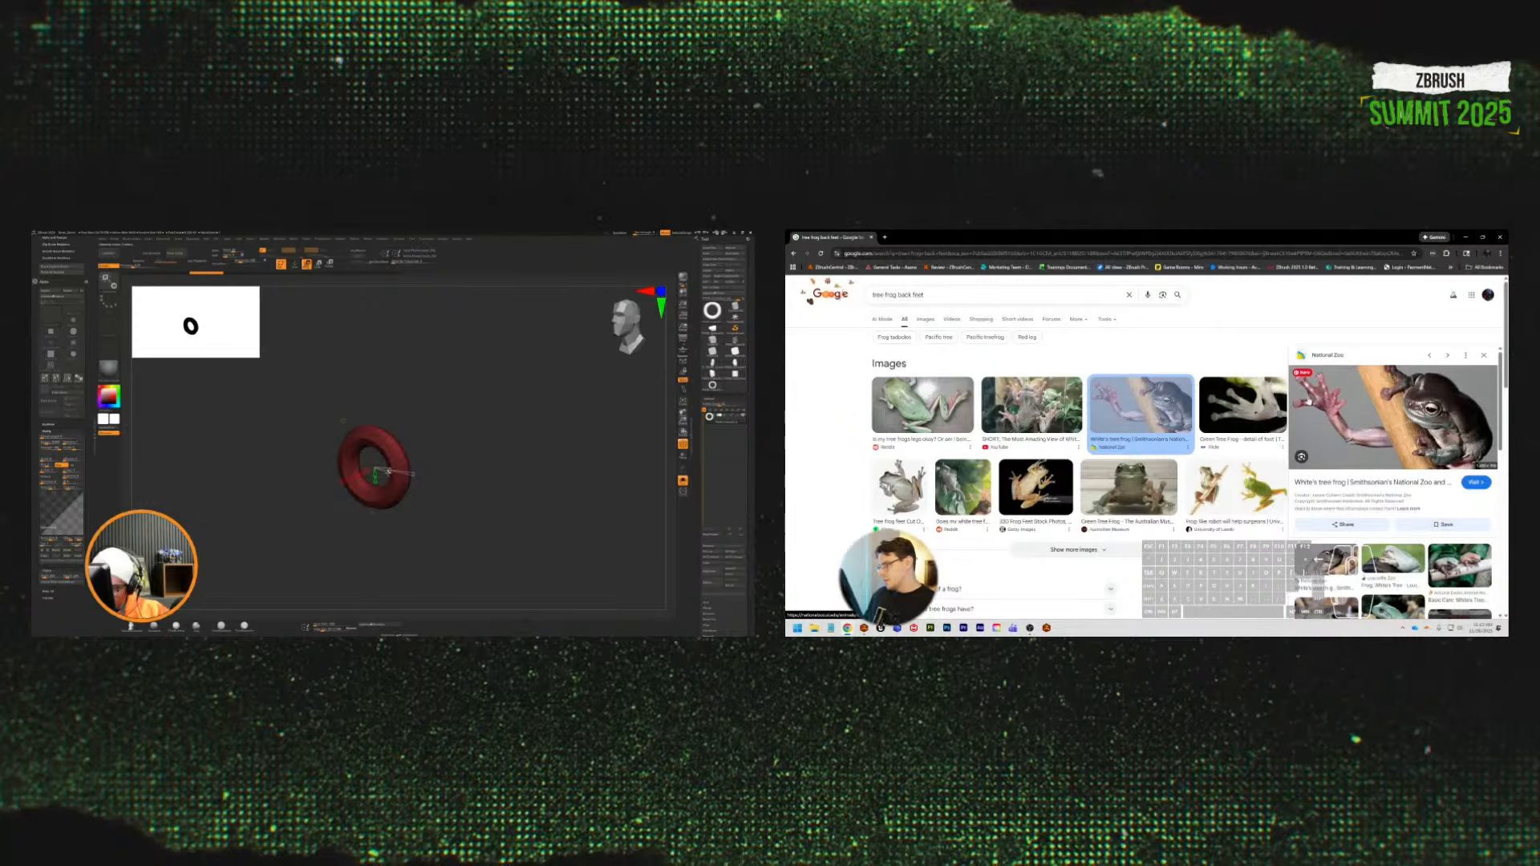
drag(460, 502, 484, 502)
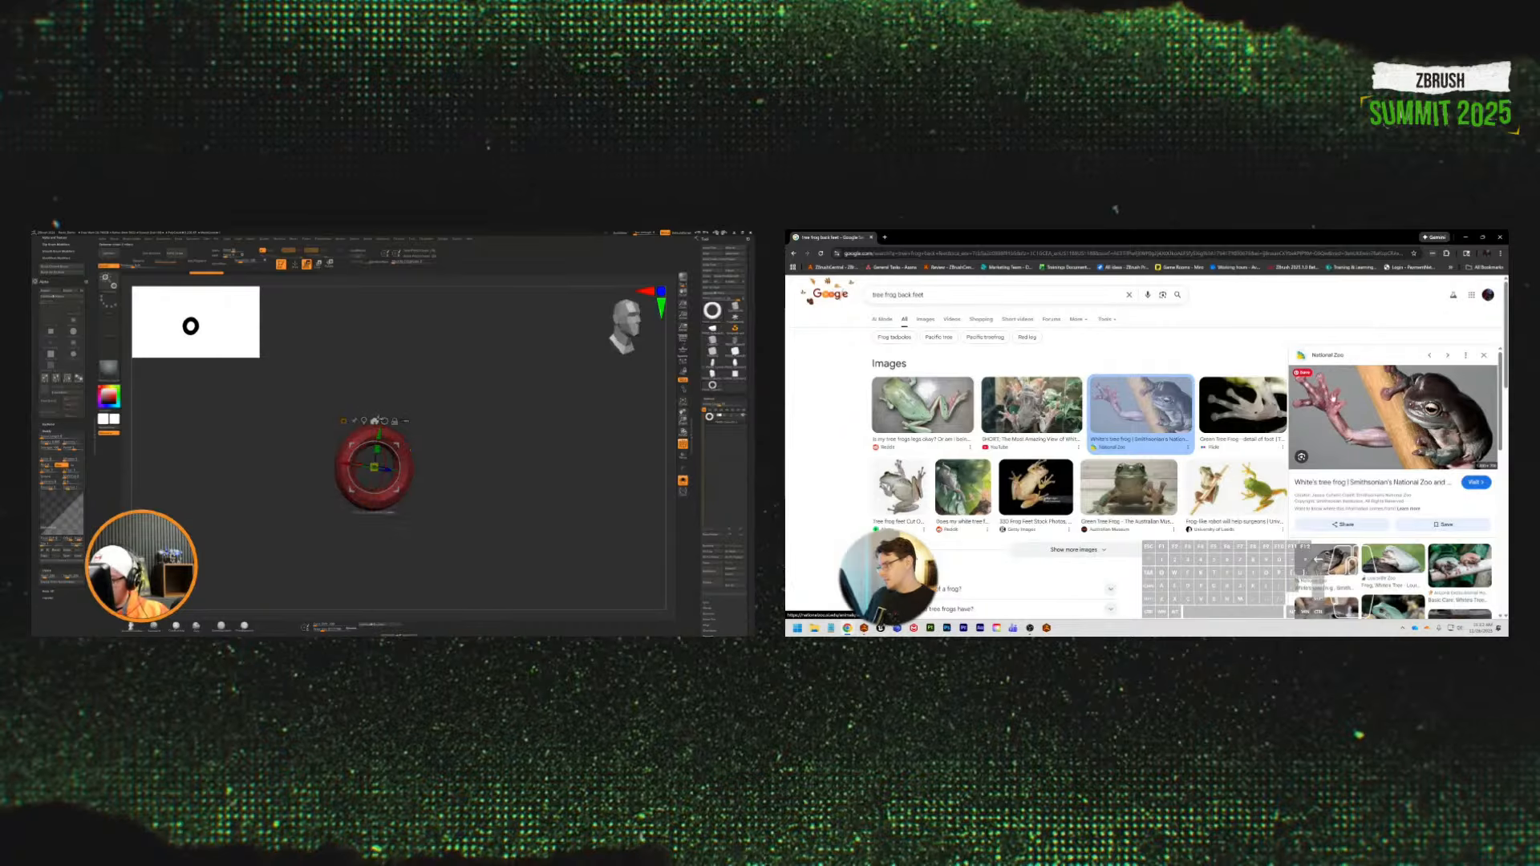
click(343, 420)
click(481, 447)
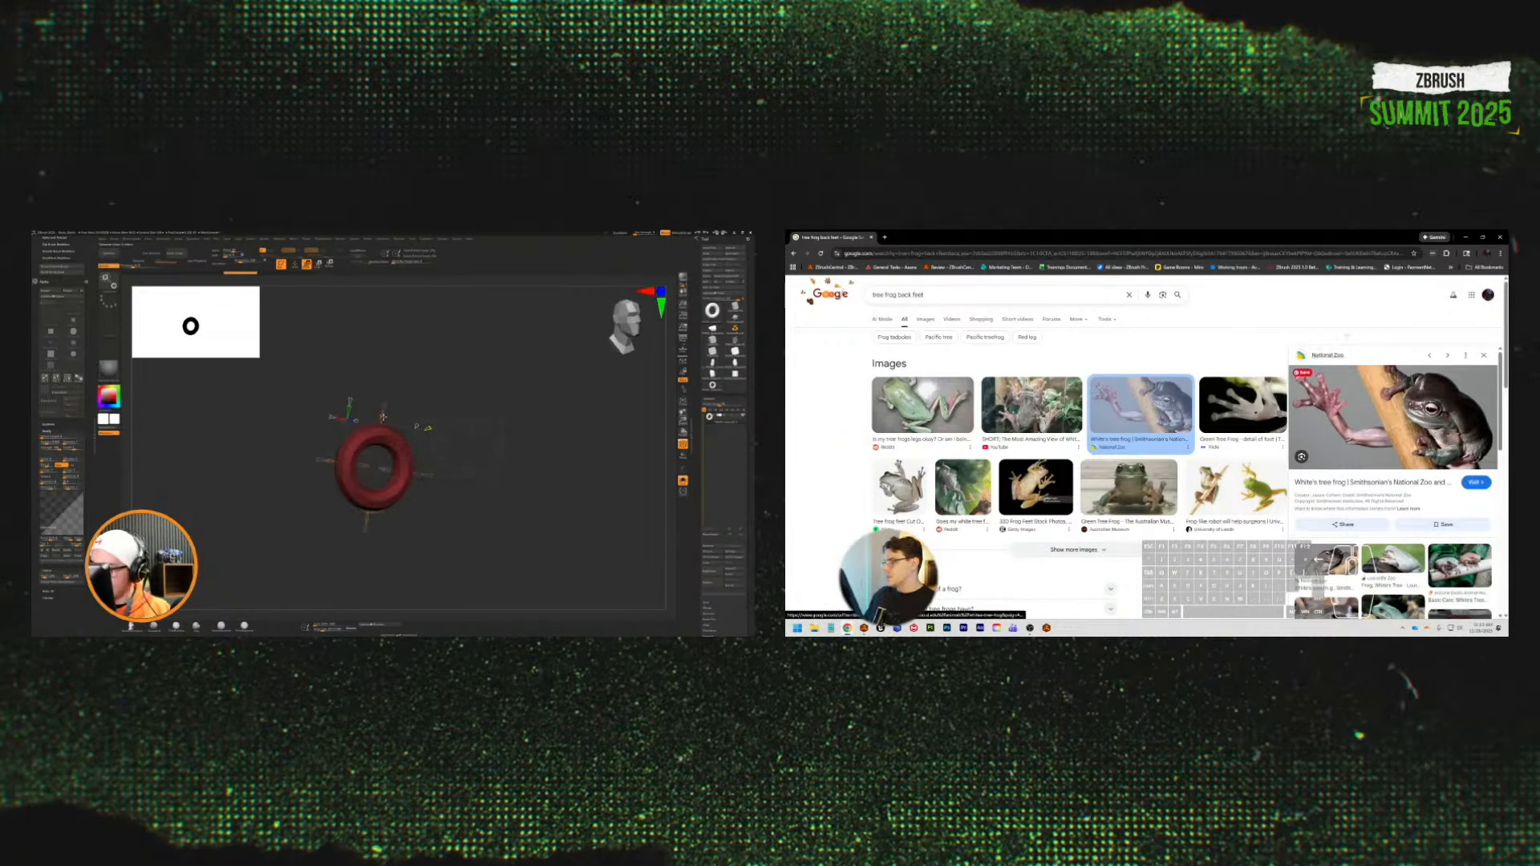
mouse_move(383, 417)
mouse_down()
mouse_move(398, 391)
mouse_move(396, 408)
mouse_up()
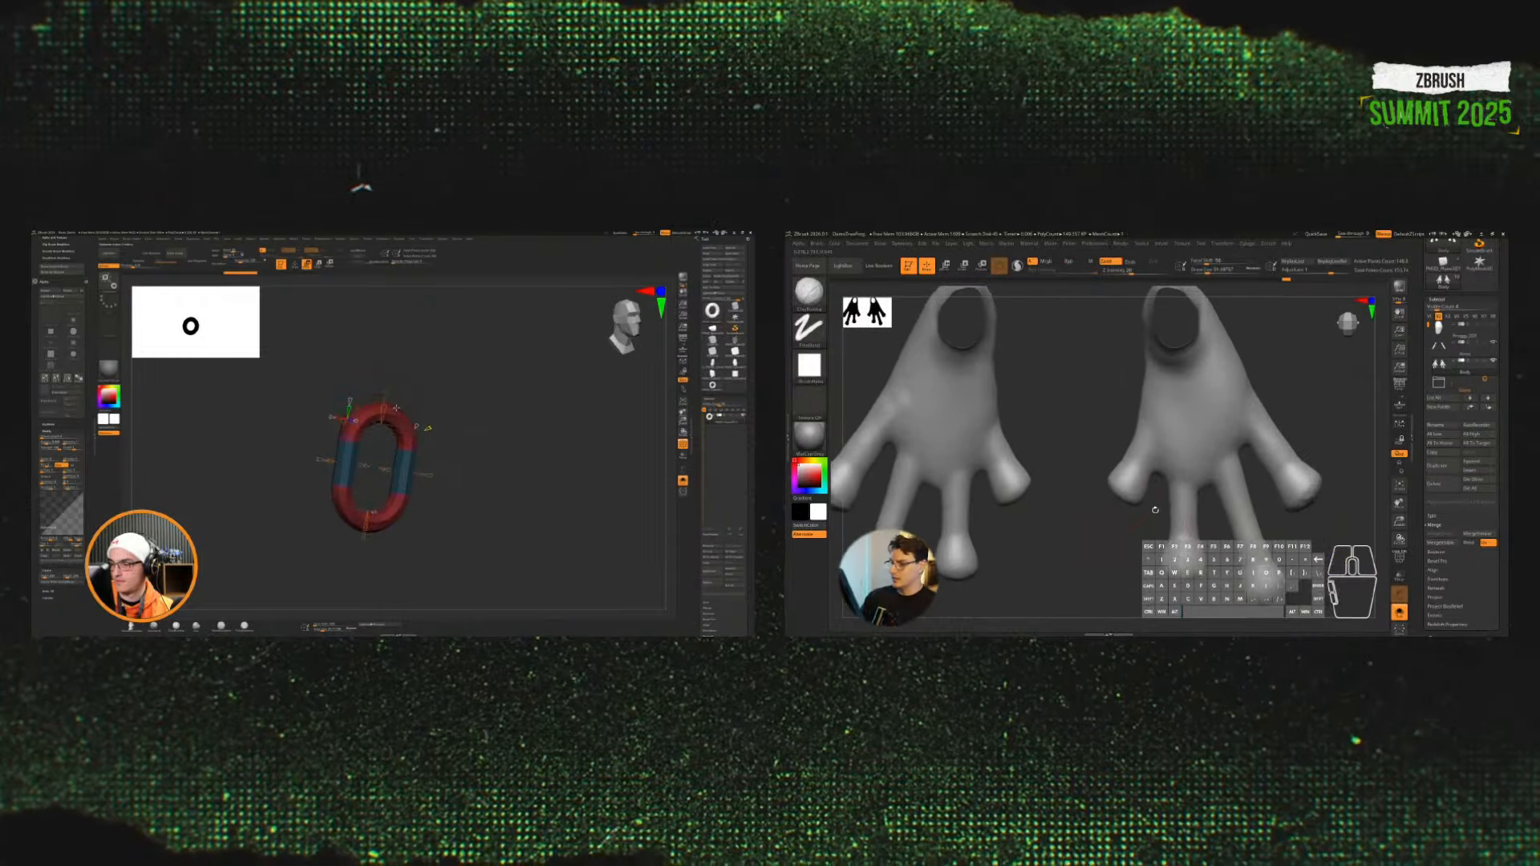
Step: Give the elongated link a single polygroup and copy it upward, and try a lasso stroke around the frog's inner toes
click(810, 292)
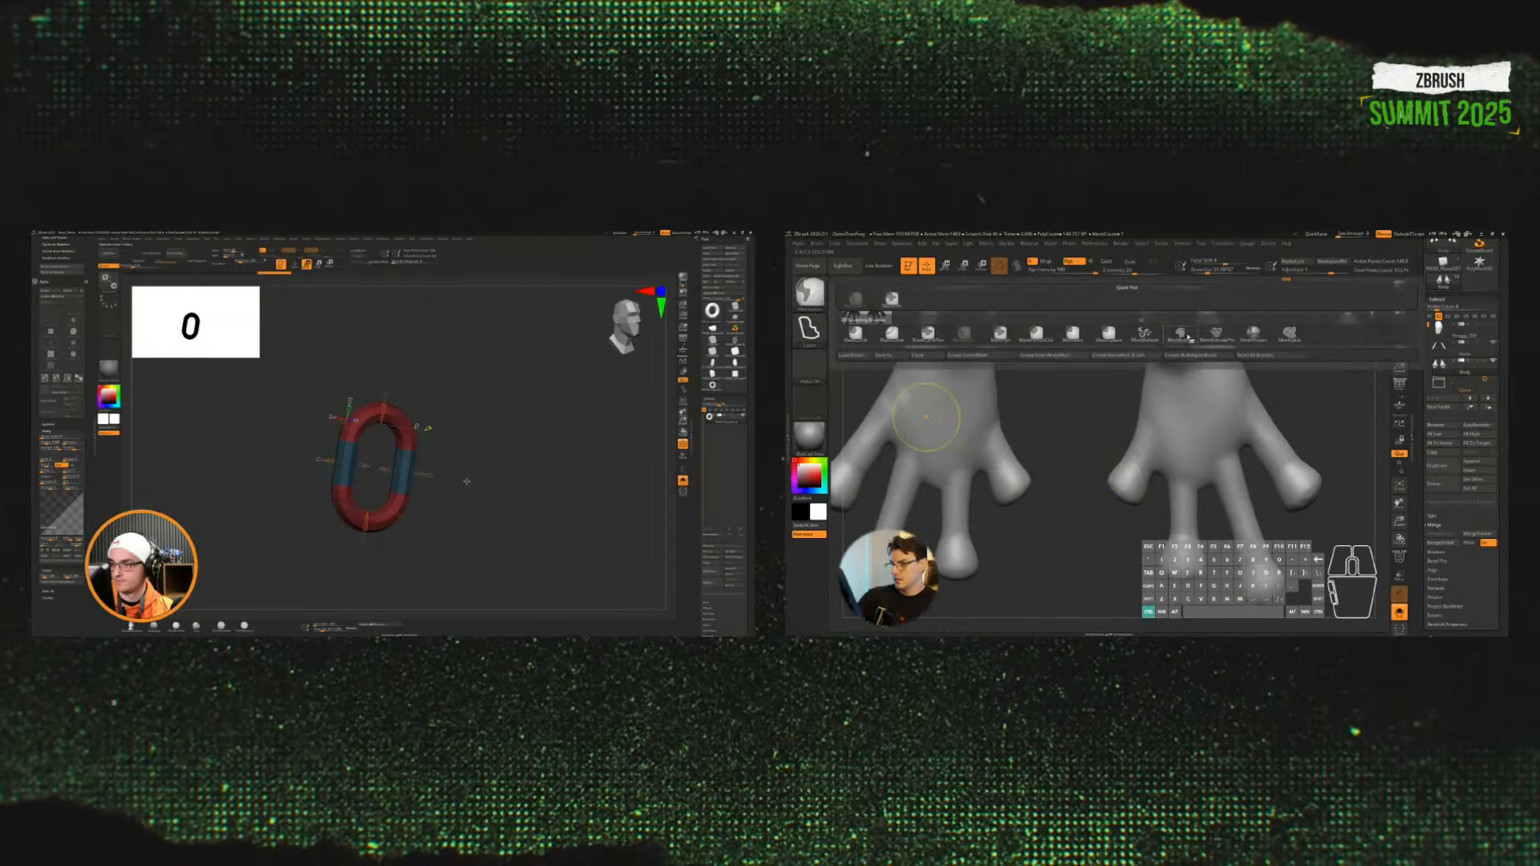
mouse_move(467, 481)
mouse_down()
mouse_move(438, 446)
mouse_move(458, 461)
mouse_move(395, 433)
mouse_move(413, 368)
mouse_up()
key(ctrl+w)
ctrl+click(1216, 335)
ctrl+drag(1078, 479, 1116, 525)
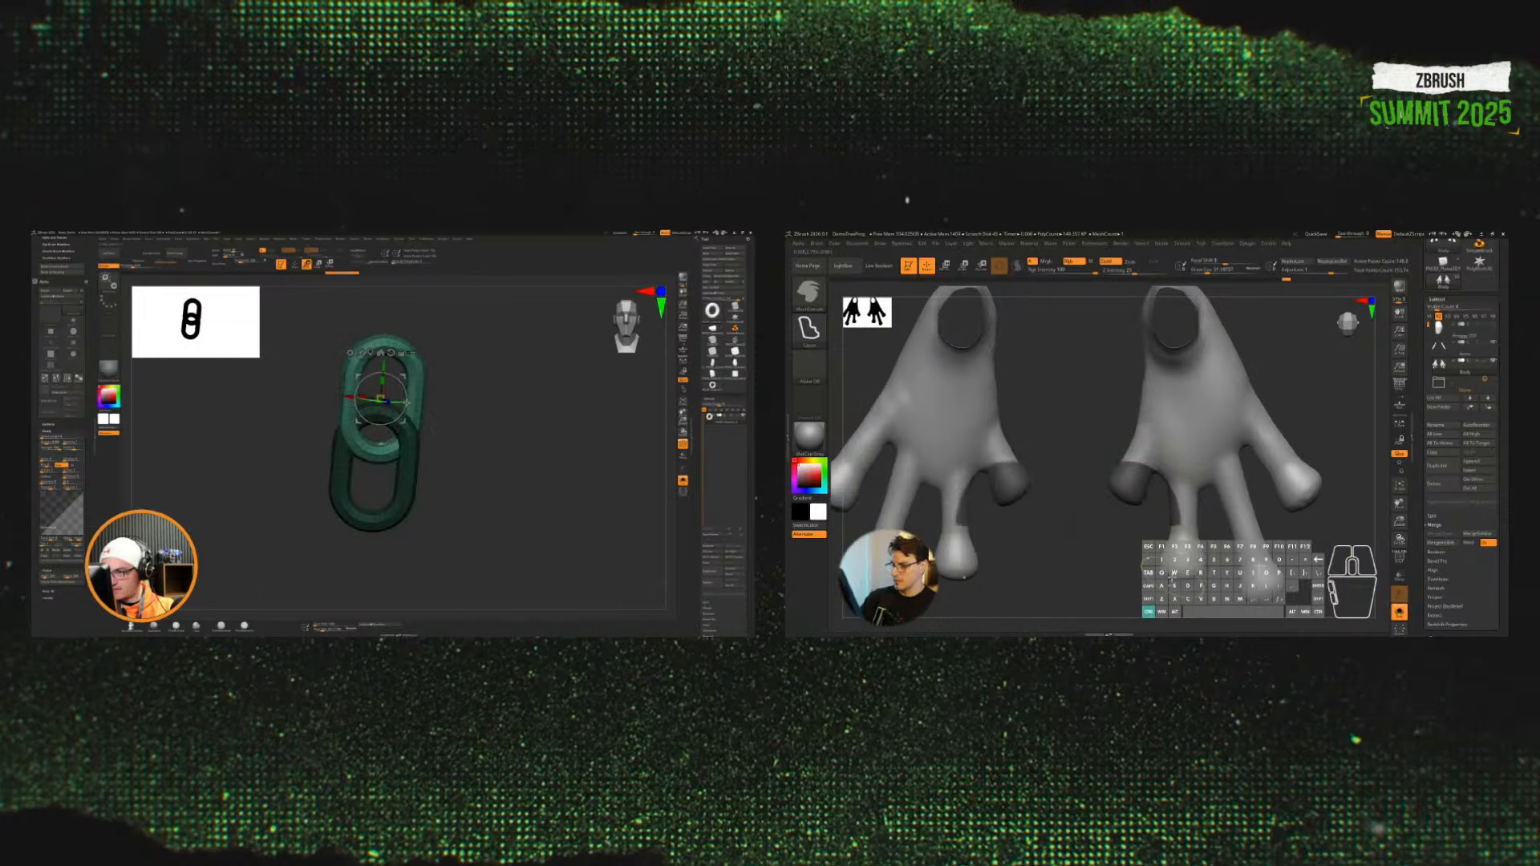
Step: Rotate the copied link perpendicular to the original and interlock the two, and lasso the first web gap between the frog's toes
drag(400, 397, 439, 408)
ctrl+click(1120, 557)
ctrl+drag(1117, 550, 1128, 542)
drag(438, 408, 430, 404)
mouse_move(1140, 472)
mouse_down()
mouse_move(1177, 461)
mouse_move(1186, 491)
mouse_up()
drag(381, 366, 391, 342)
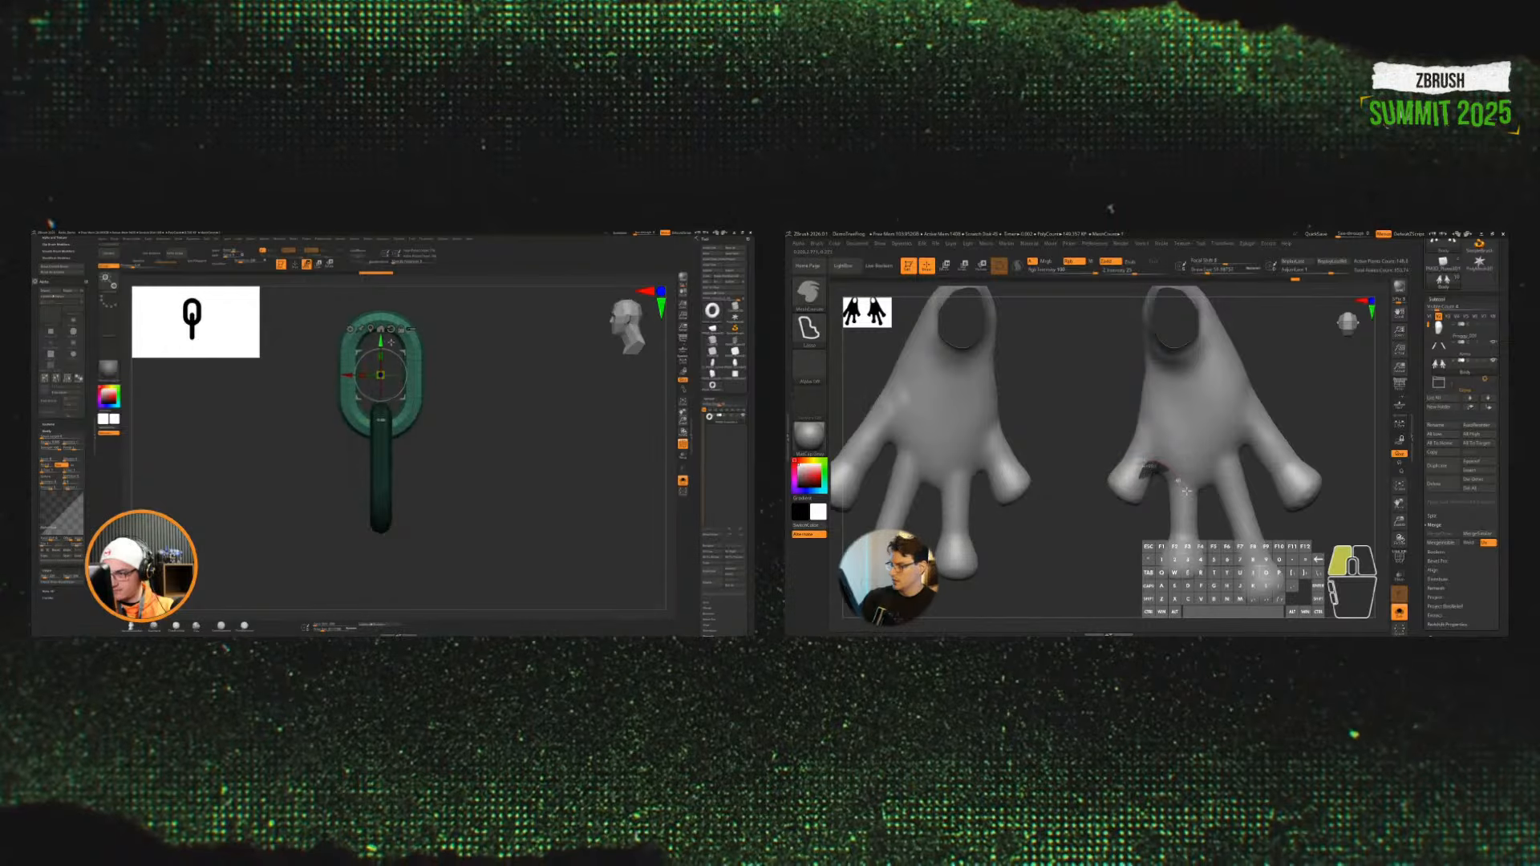
Step: Fill the gaps between the frog's toes with flat lassoed web pieces, symmetrically on both feet
drag(1186, 510, 1182, 508)
drag(439, 425, 478, 436)
drag(1182, 508, 1182, 508)
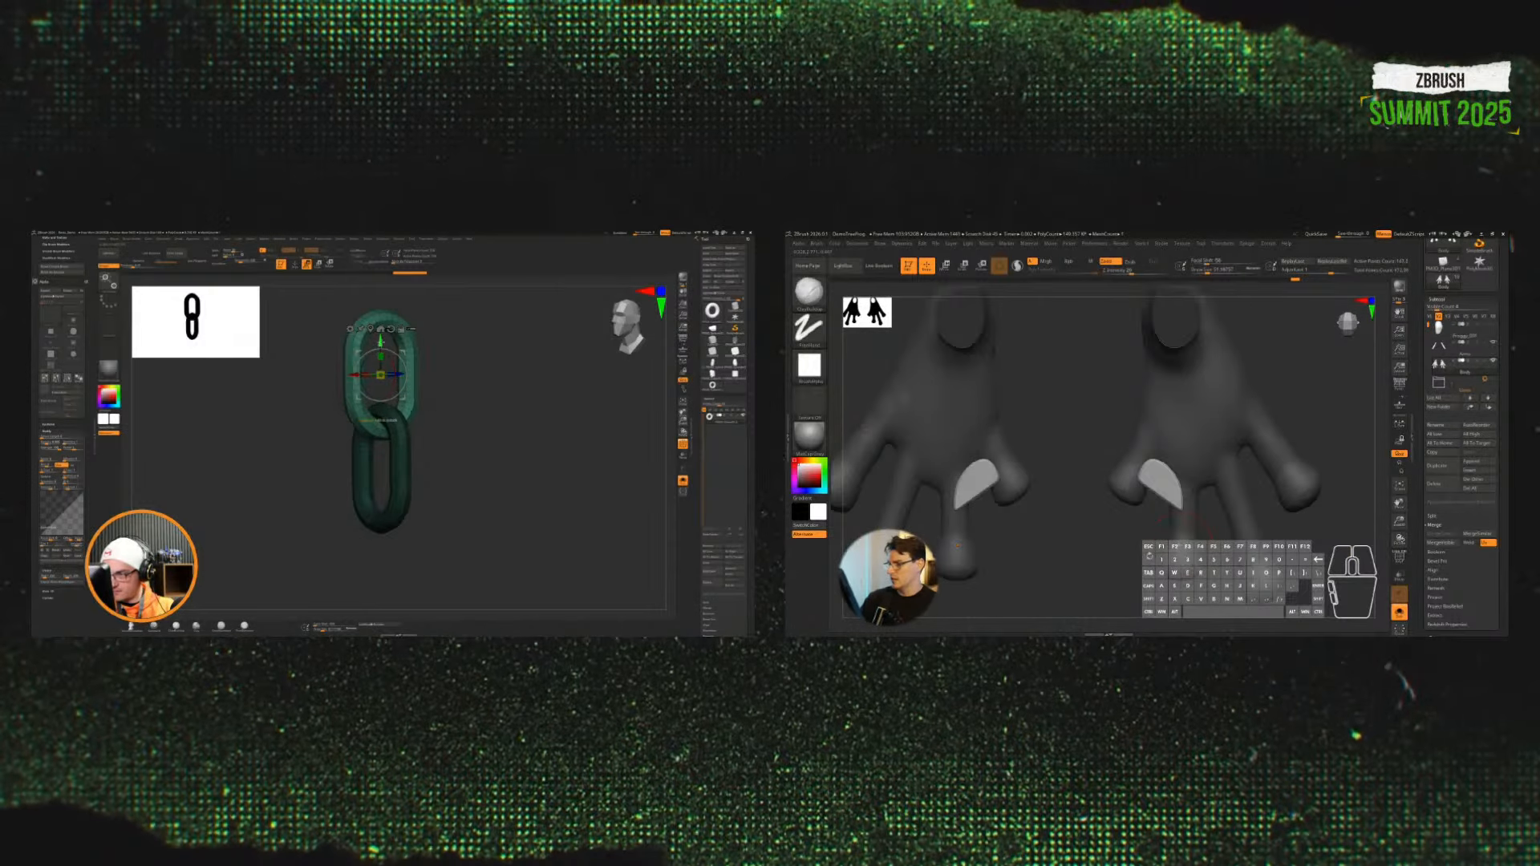
alt+drag(472, 468, 481, 501)
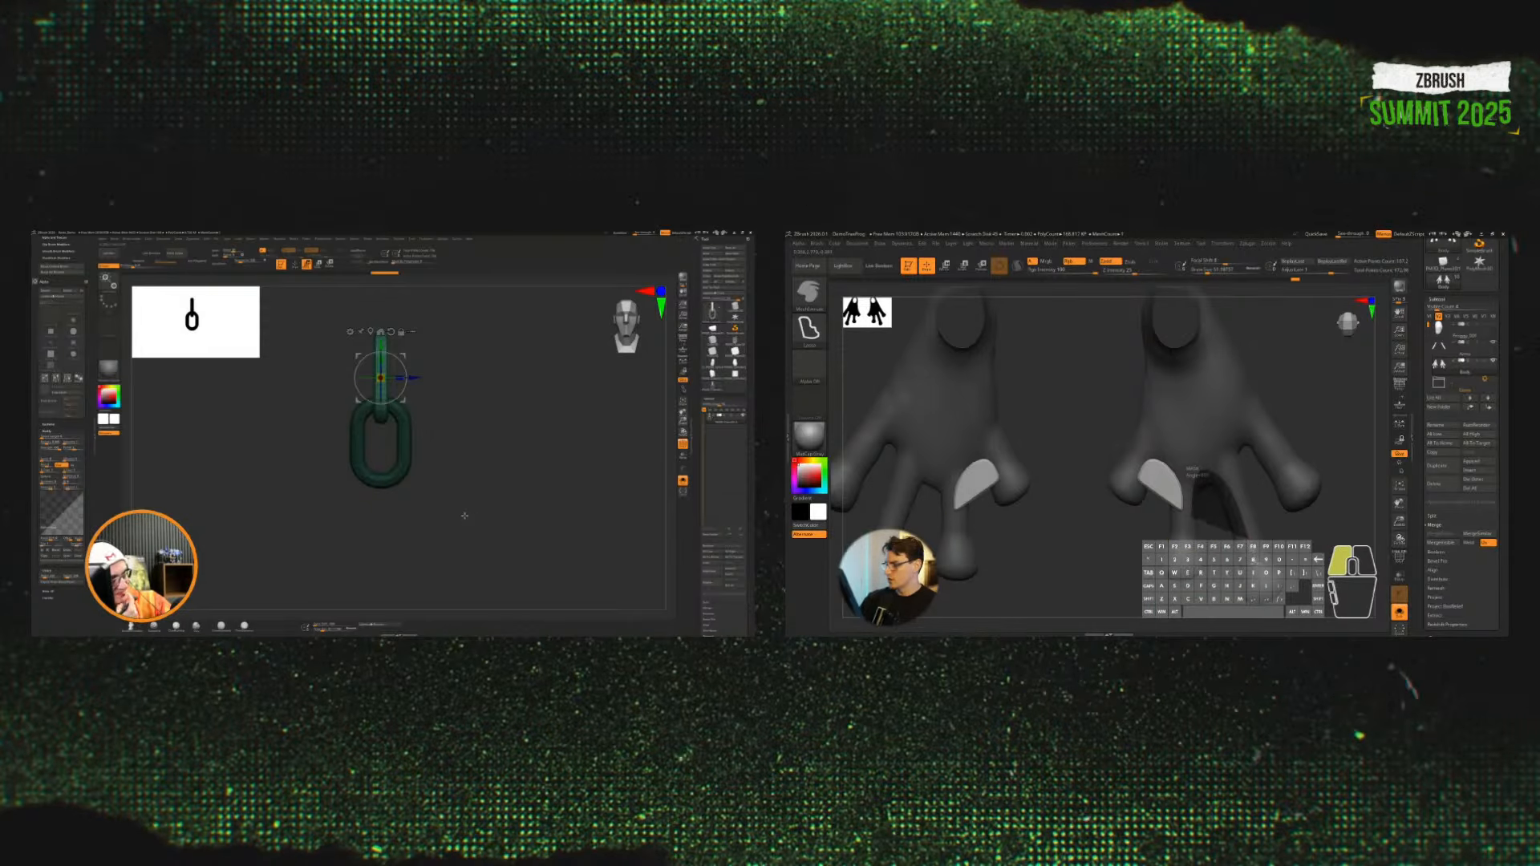
ctrl+drag(1254, 561, 1253, 576)
mouse_move(1253, 506)
ctrl+mouse_down()
mouse_move(1283, 482)
mouse_move(1226, 430)
ctrl+mouse_up()
key(ctrl+z)
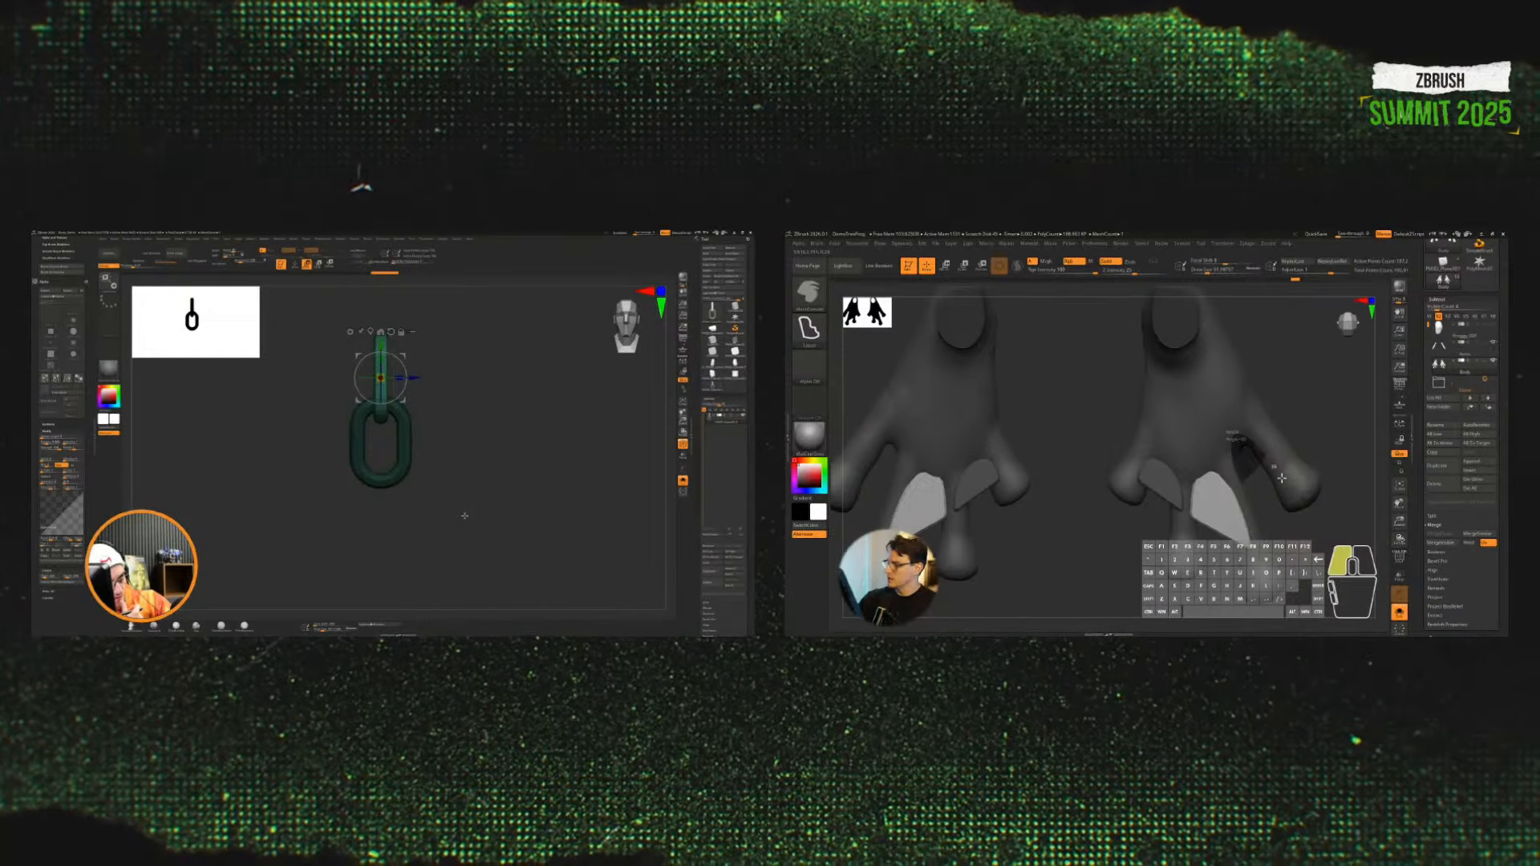
mouse_move(1282, 478)
ctrl+mouse_down()
mouse_move(1303, 485)
mouse_move(1297, 505)
ctrl+mouse_up()
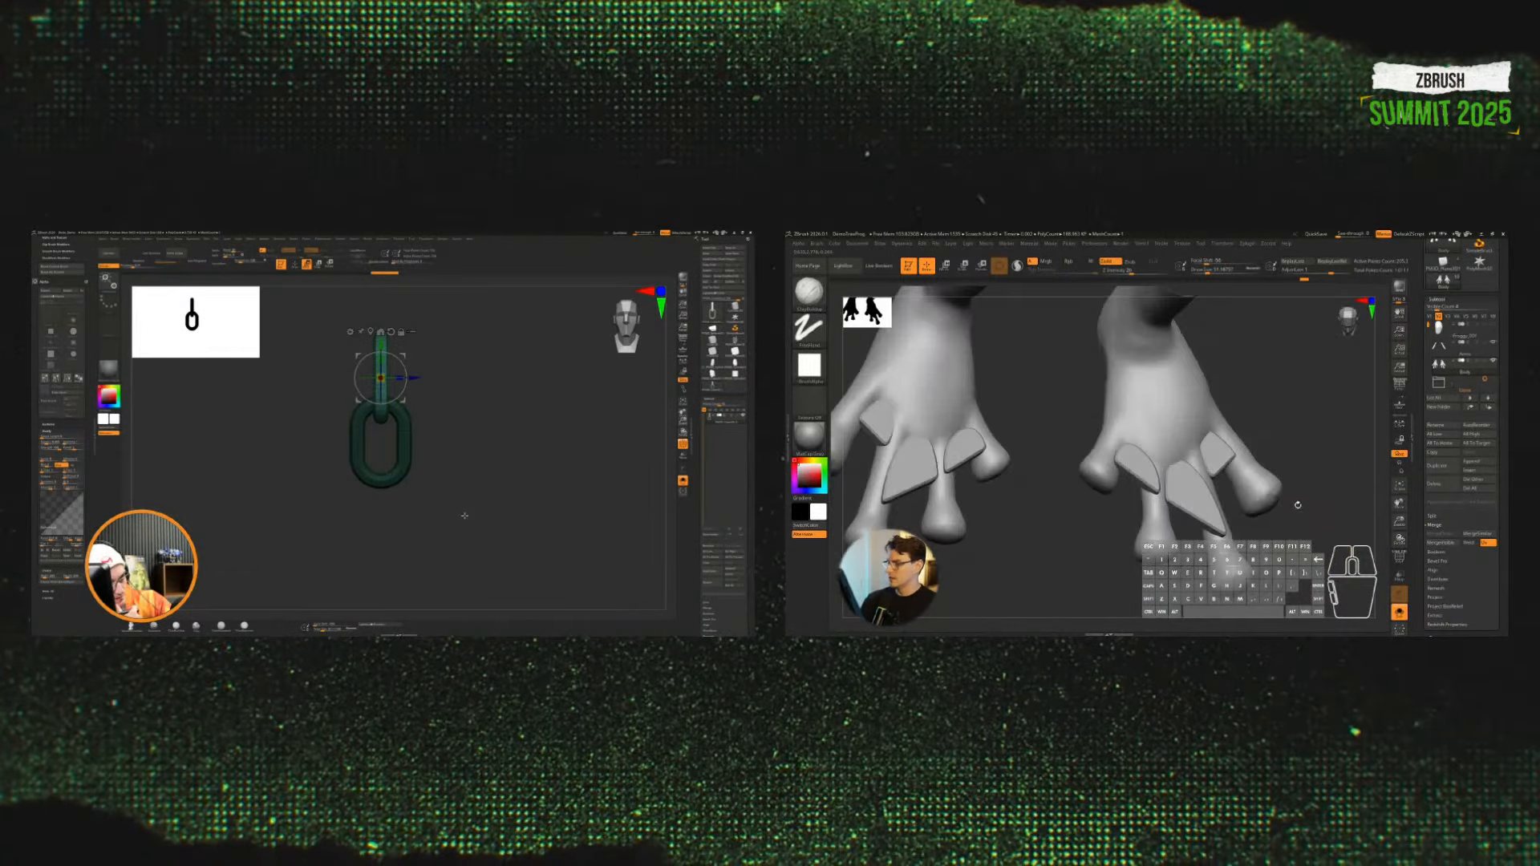
Step: Show the frog's hidden geometry again and mask everything except the new web pieces between the toes
ctrl+shift+click(1270, 486)
ctrl+shift+click(1299, 467)
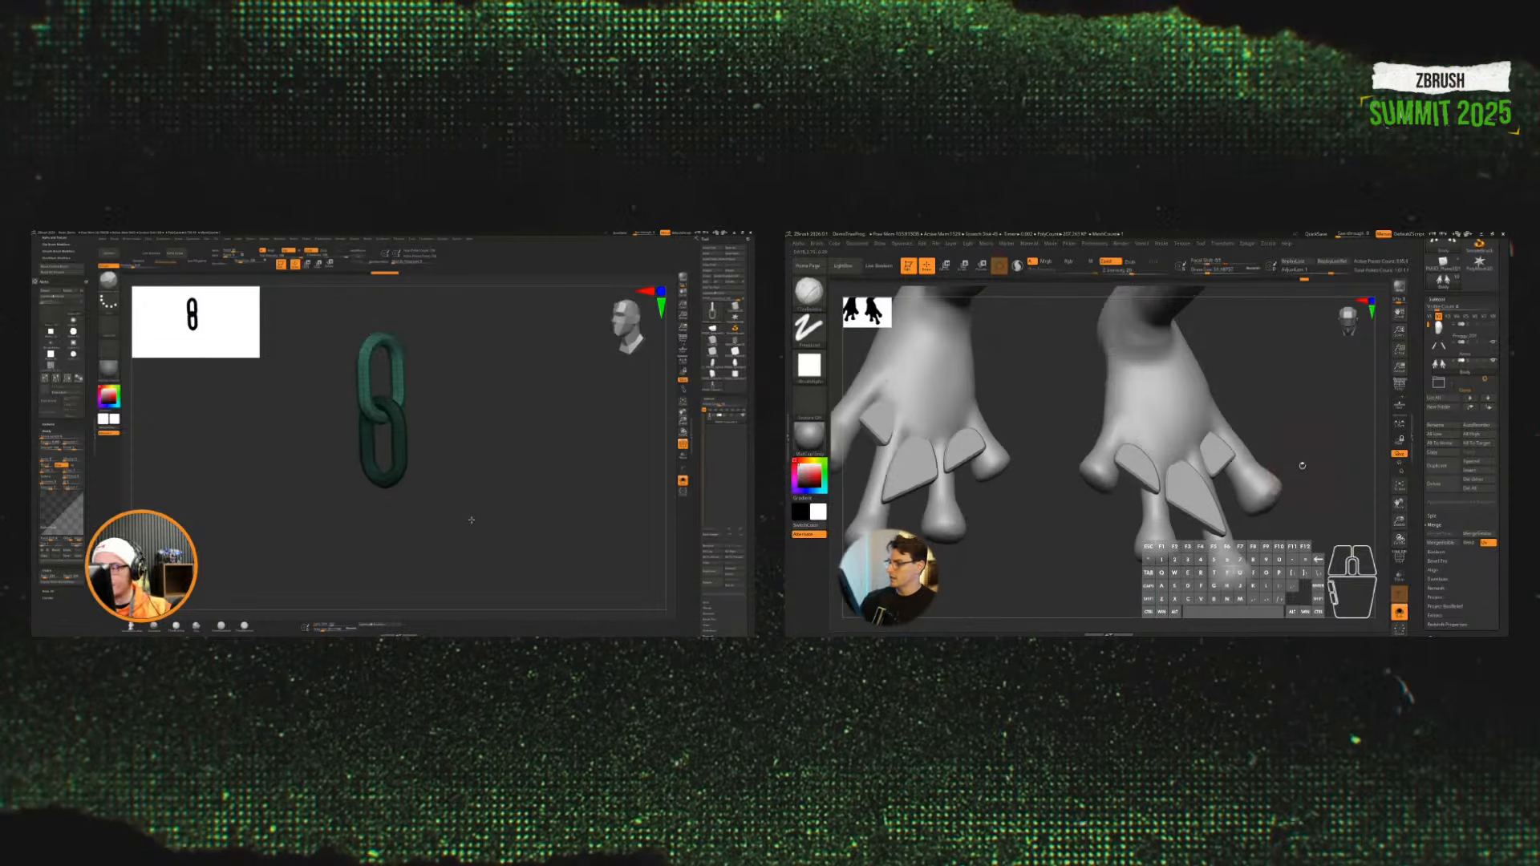
mouse_move(1316, 454)
ctrl+shift+mouse_down()
mouse_move(1256, 521)
mouse_move(1296, 462)
mouse_move(1259, 474)
mouse_move(1215, 456)
ctrl+shift+mouse_up()
key(ctrl+shift+a)
ctrl+click(1305, 514)
ctrl+shift+click(1307, 513)
key(w)
key(q)
drag(1323, 417, 1303, 449)
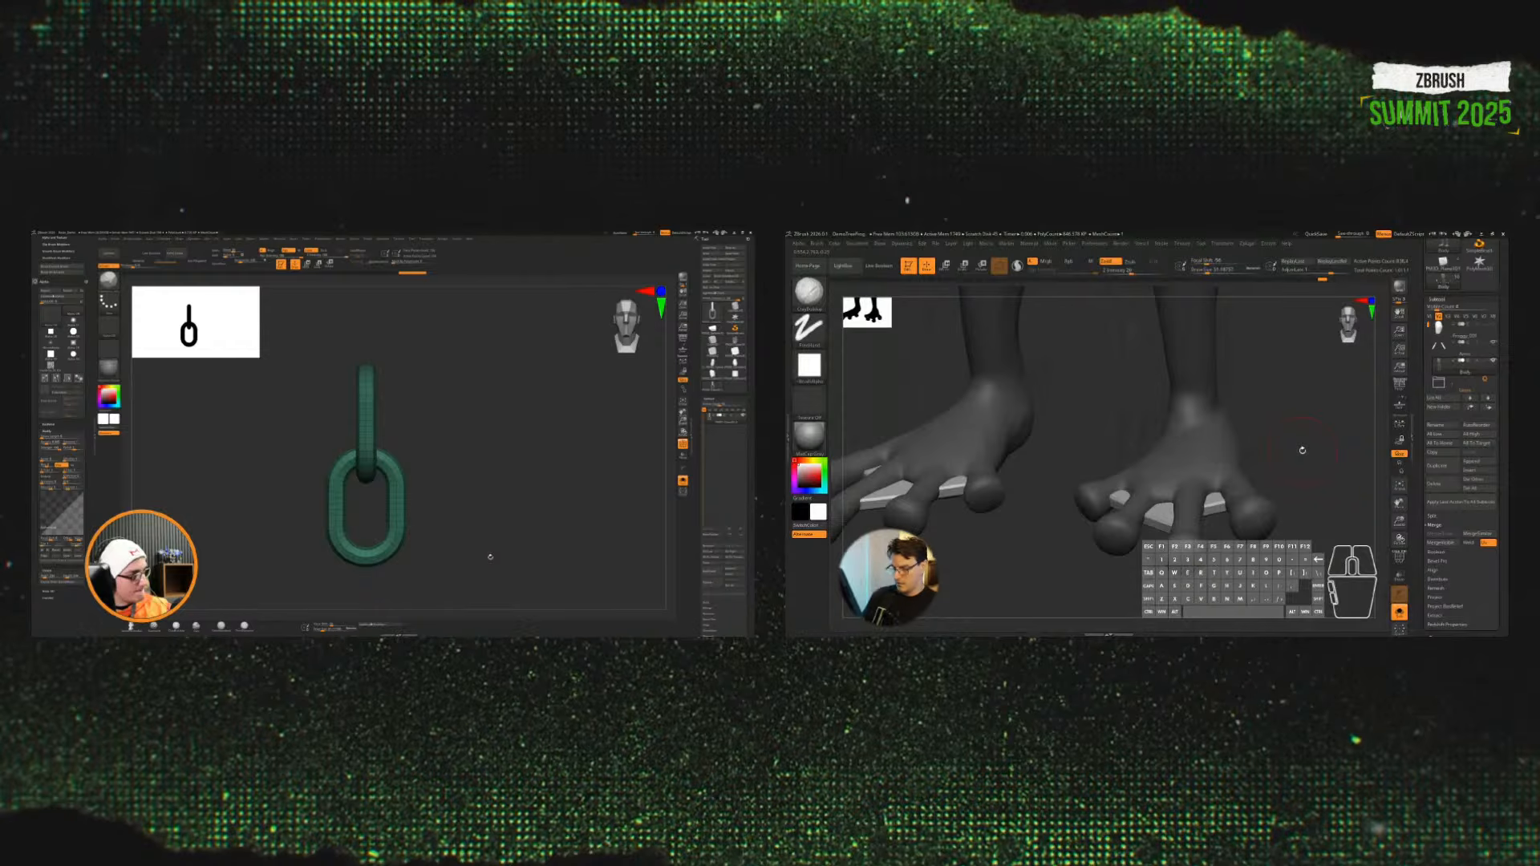
Step: Shift the unmasked web pieces into place between the toes with the Move brush
key(b)
key(m)
key(v)
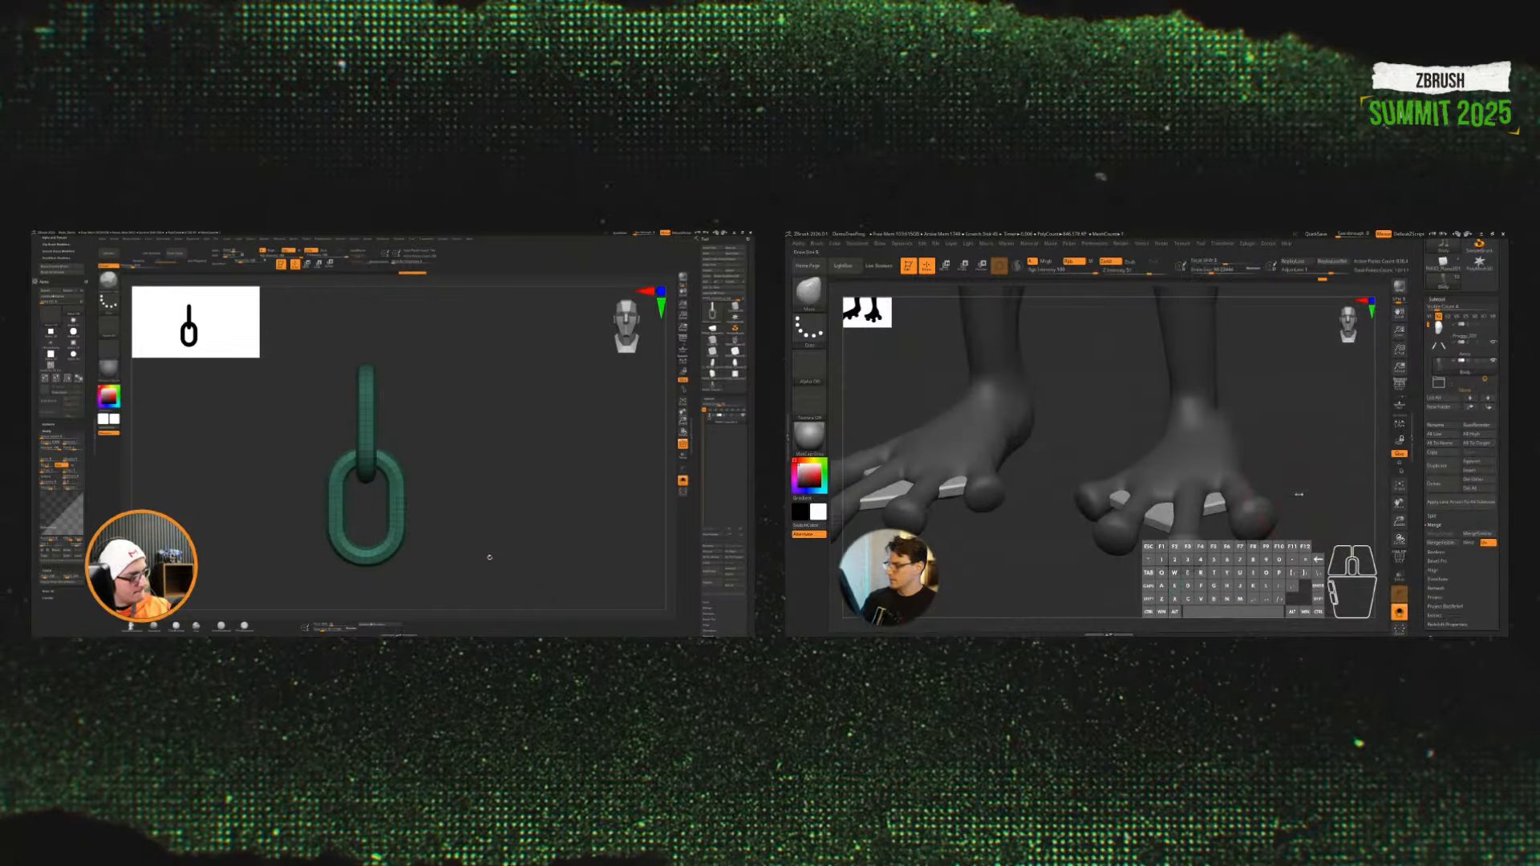
shift+drag(1215, 508, 1115, 501)
drag(1265, 450, 1265, 502)
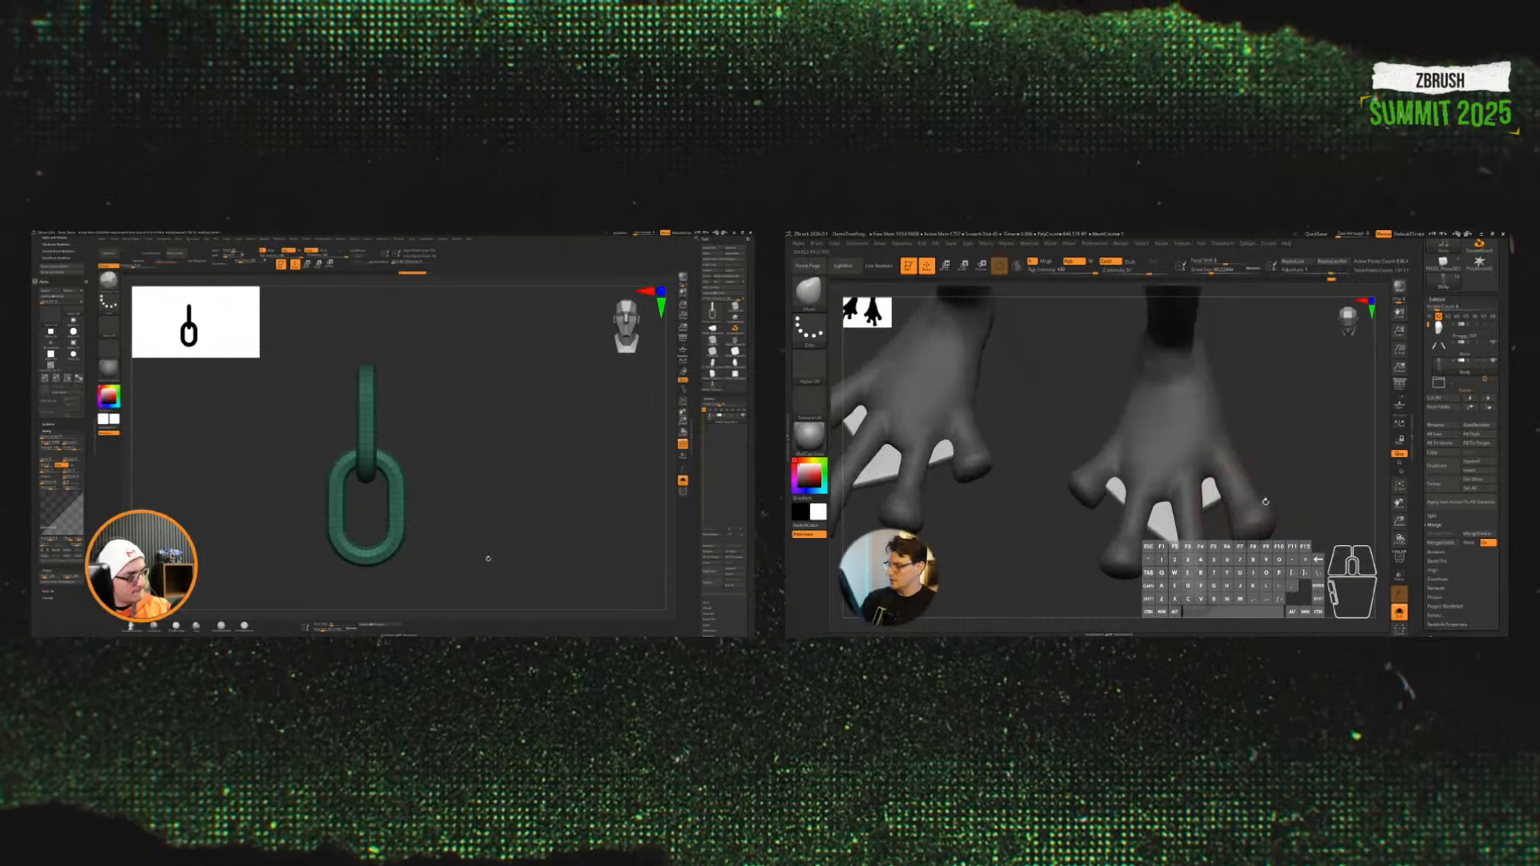
Step: Resize the Move brush and pull the edges of the webbing into line with the toes
shift+drag(1167, 530, 1275, 481)
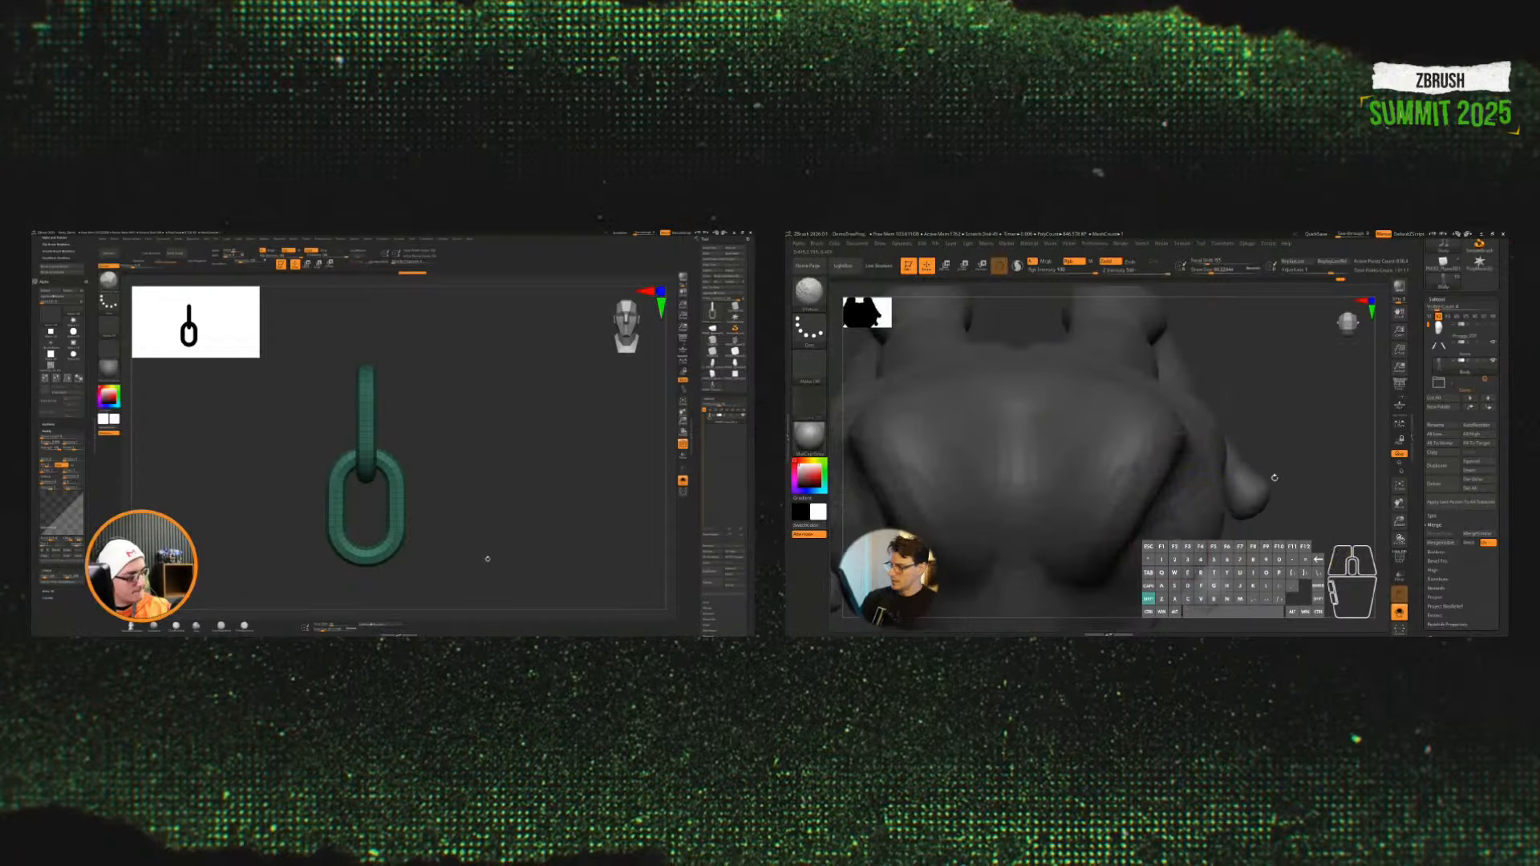
drag(1209, 583, 1261, 447)
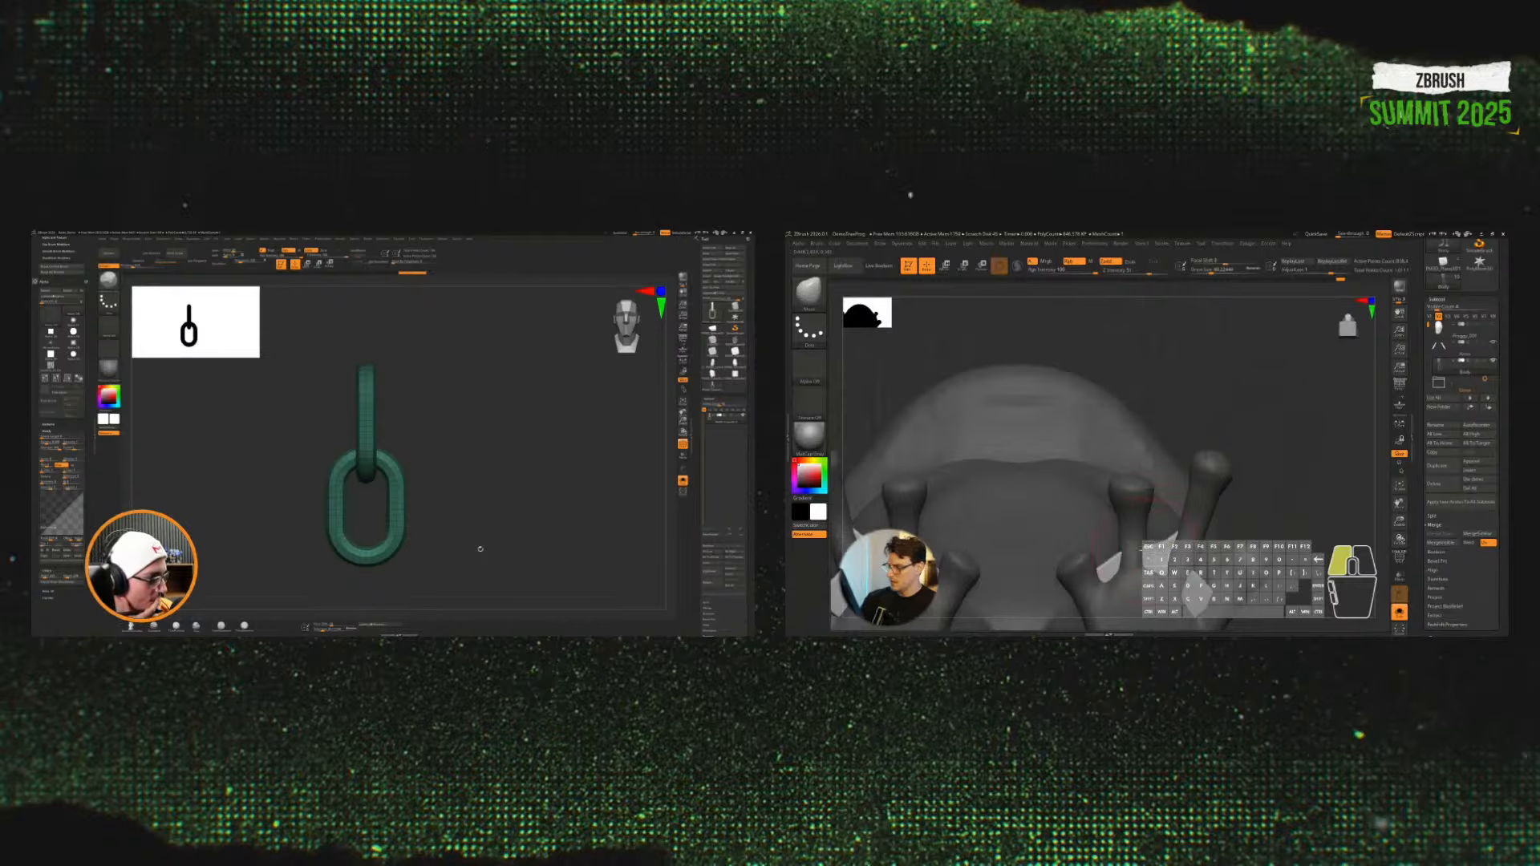
key(s)
drag(1124, 558, 1121, 557)
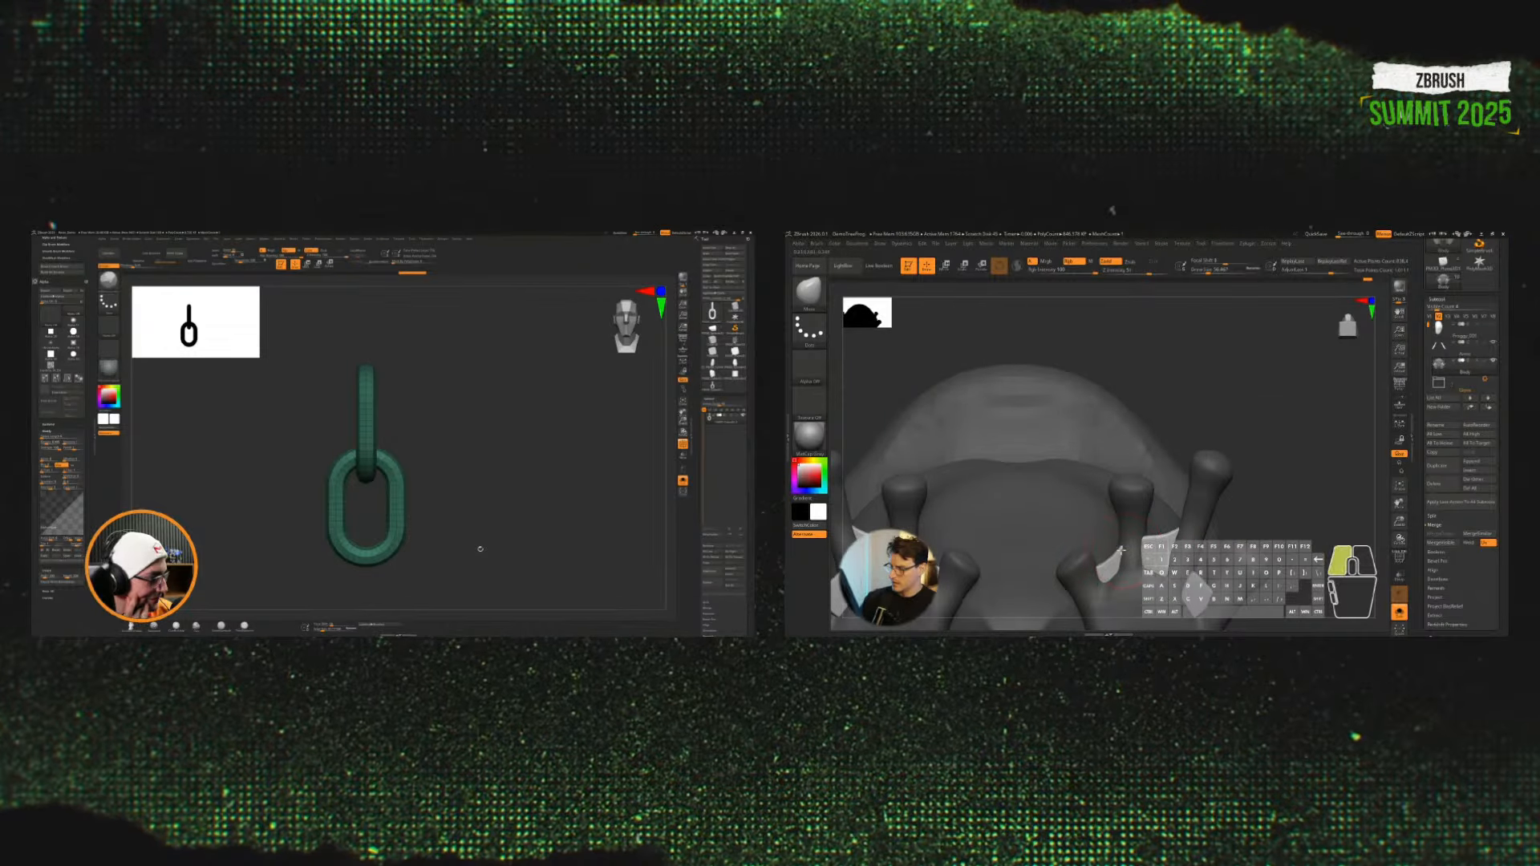
alt+right_drag(1235, 552, 1231, 505)
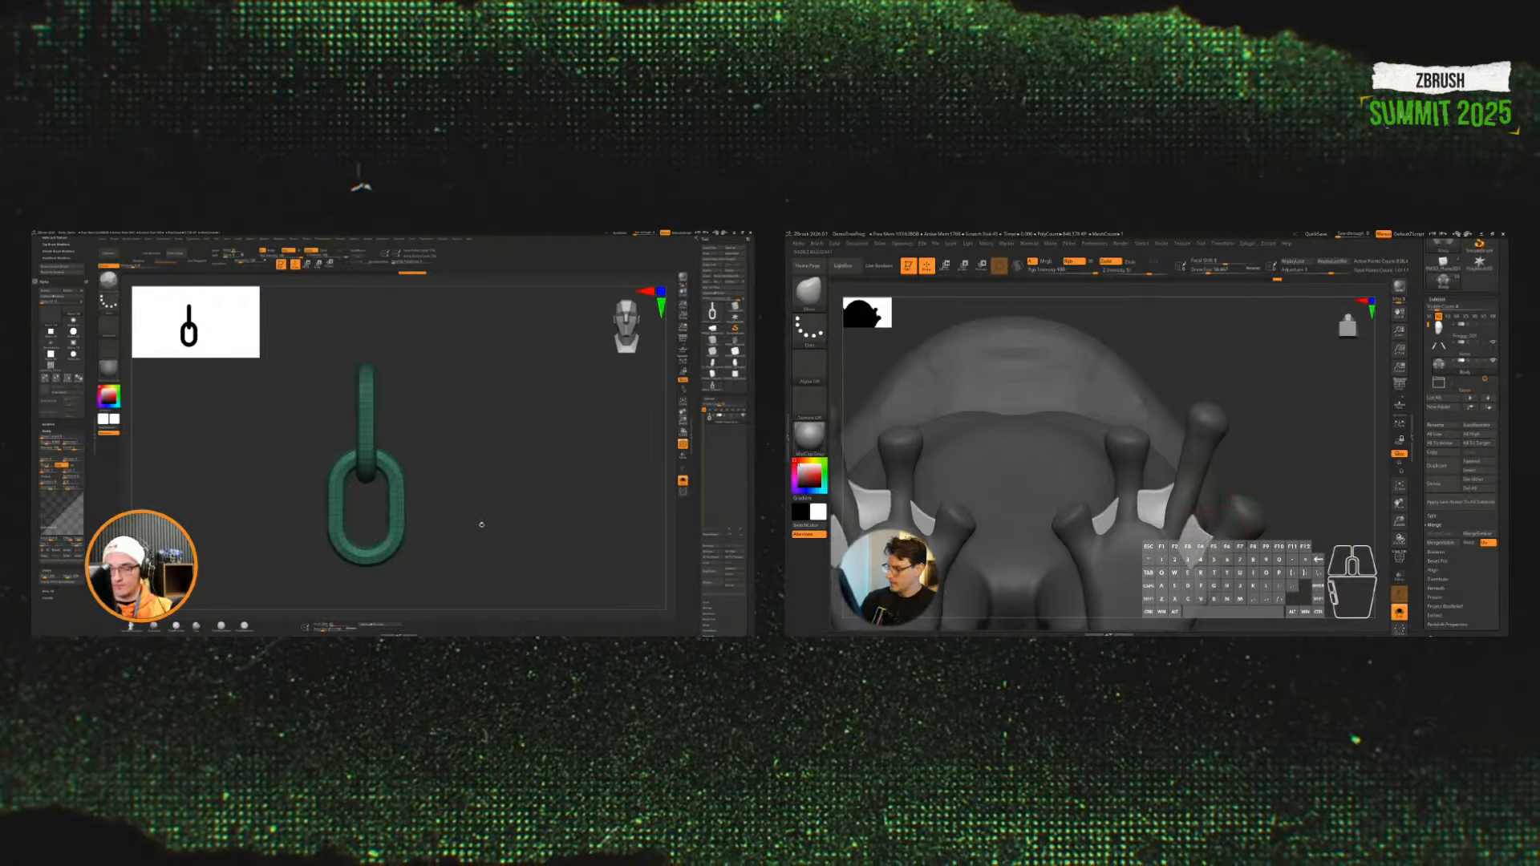
mouse_move(1212, 509)
mouse_down()
mouse_move(1205, 572)
mouse_move(1197, 536)
mouse_up()
Step: Create an InsertMesh brush from the two interlocked links and turn on its curve mode, and unmask the frog's feet
key(b)
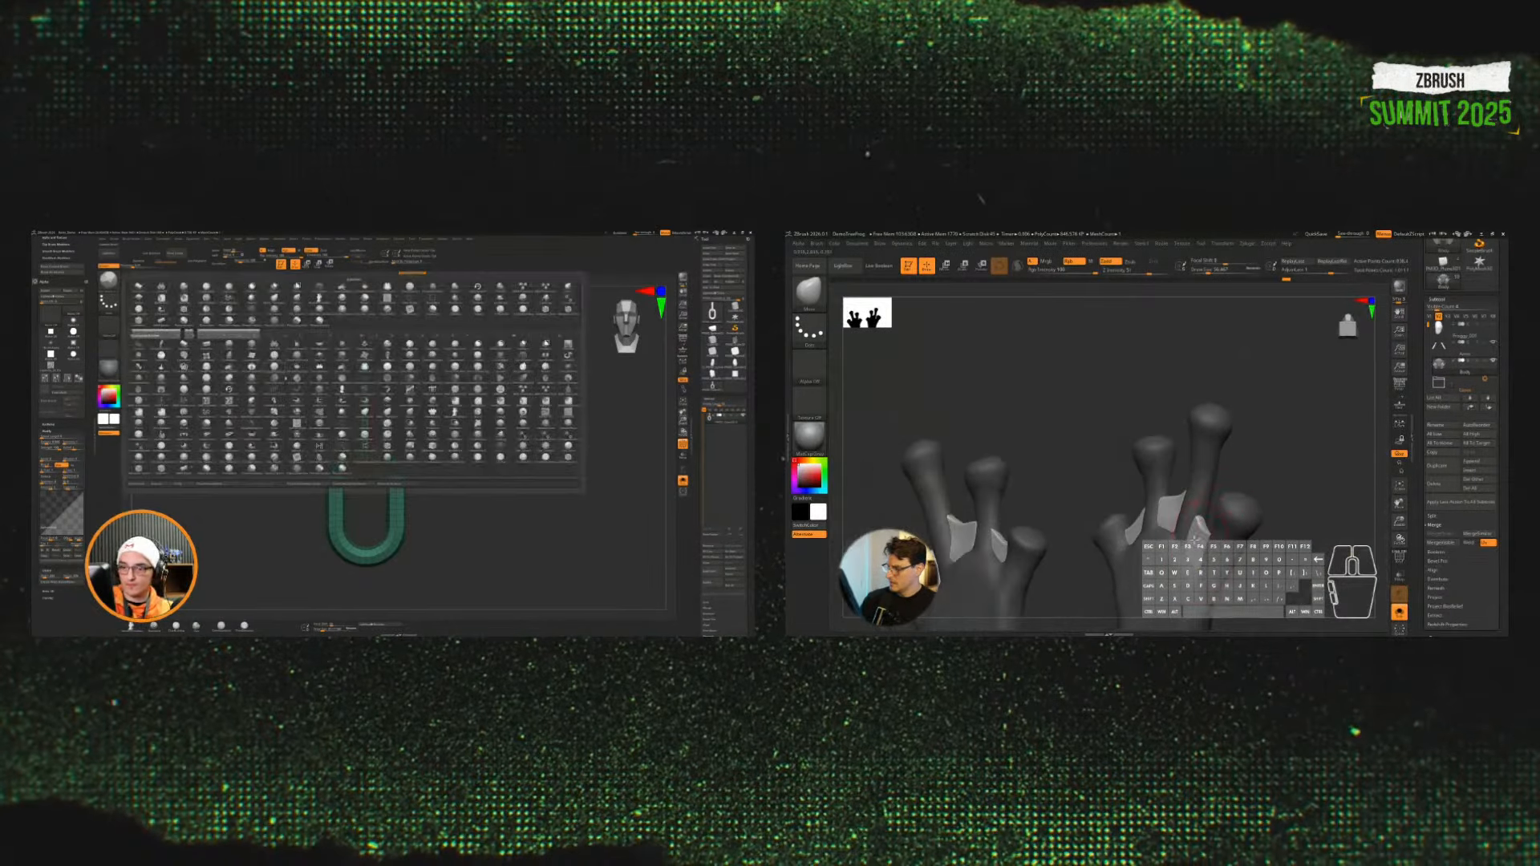
click(222, 484)
mouse_move(1331, 469)
mouse_down()
mouse_move(1169, 508)
mouse_move(1203, 513)
mouse_move(1237, 464)
mouse_move(1226, 523)
mouse_move(1257, 489)
mouse_move(1292, 505)
mouse_move(1251, 521)
mouse_move(1299, 561)
mouse_up()
click(431, 444)
click(365, 239)
ctrl+click(1299, 560)
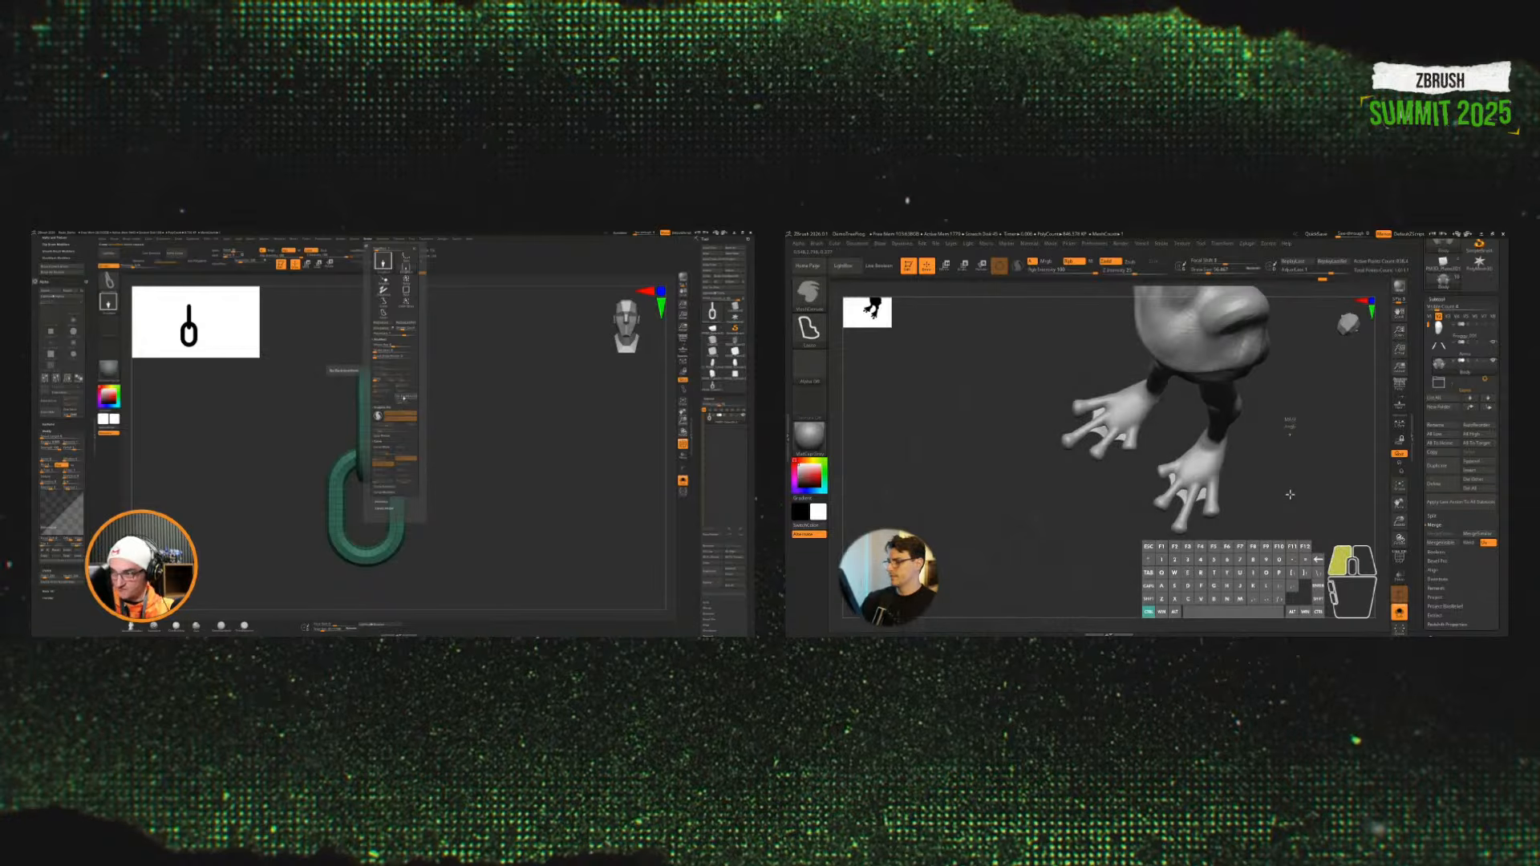
Step: Sculpt tendon ridges from the ankle to the toes on top of the frog's foot, and frame the chain links up close
mouse_move(1283, 498)
alt+mouse_down()
mouse_move(1302, 505)
mouse_move(1223, 486)
alt+mouse_up()
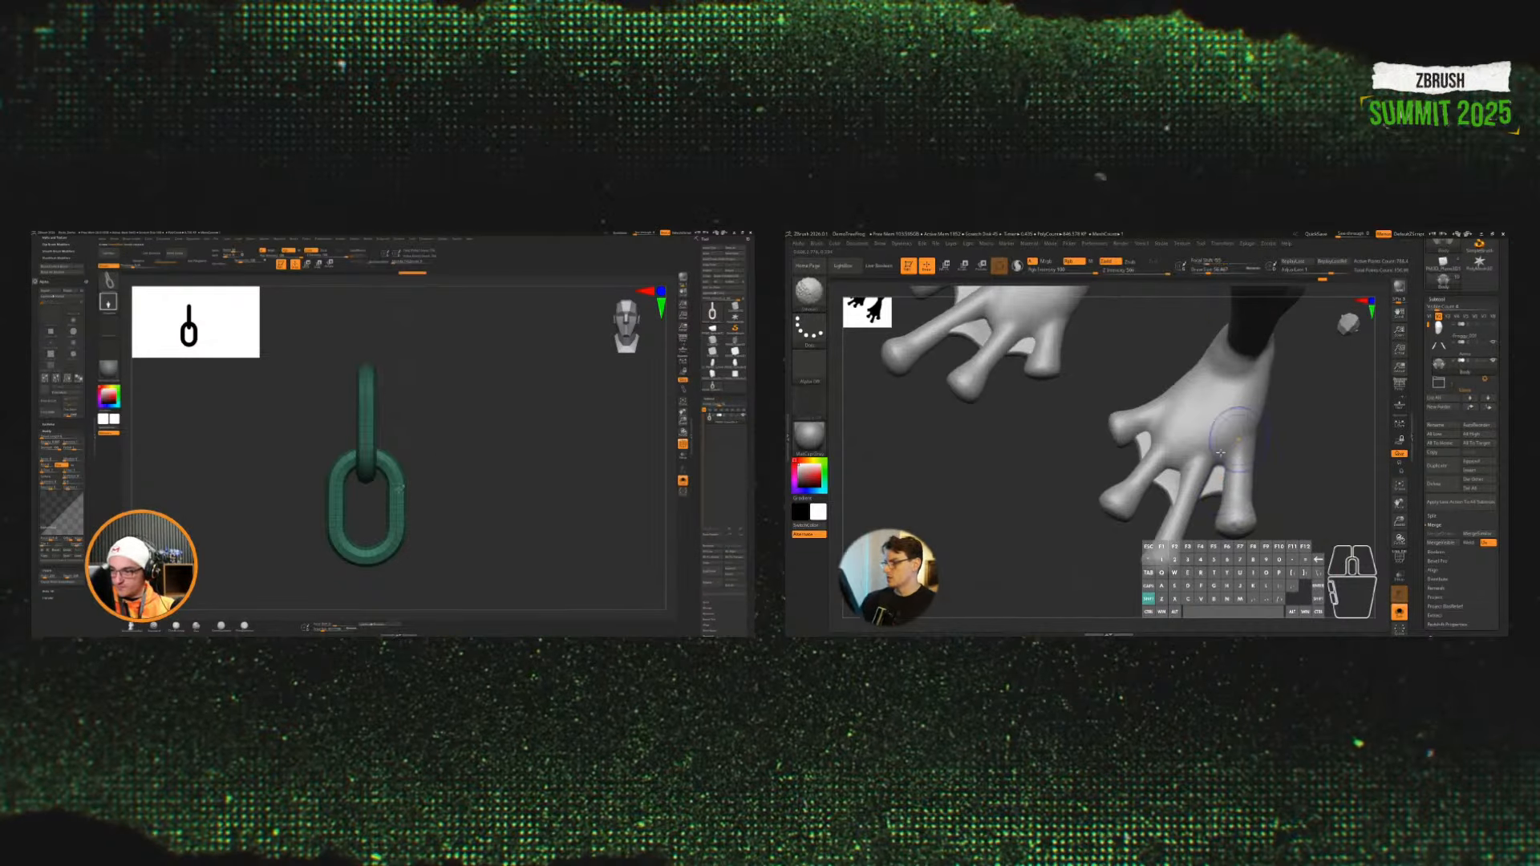
mouse_move(1338, 458)
alt+mouse_down()
mouse_move(1316, 471)
mouse_move(1331, 495)
alt+mouse_up()
key(c)
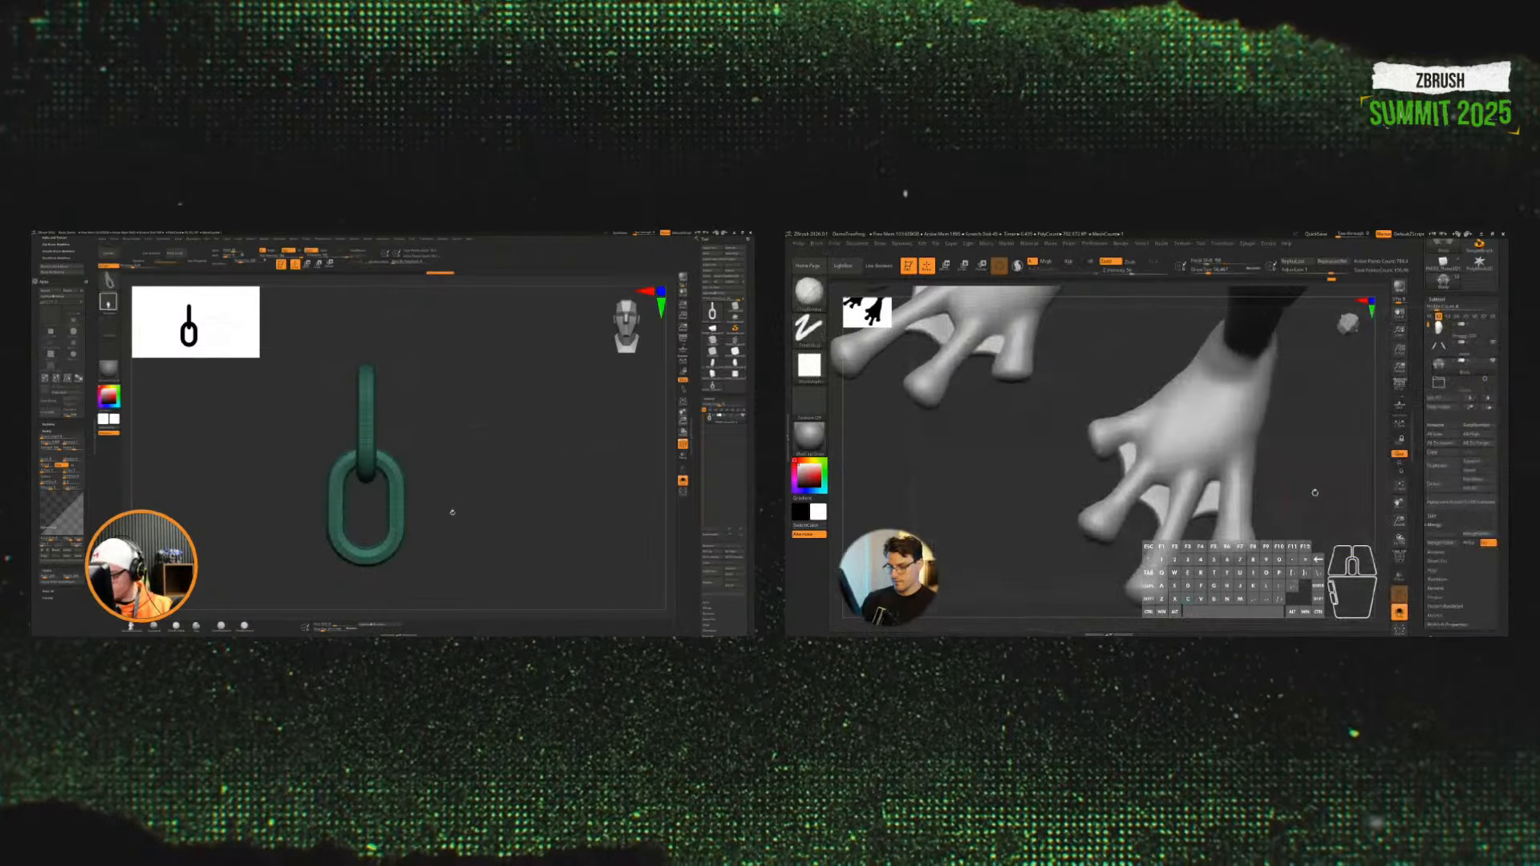
key(ctrl+shift+z)
mouse_move(1178, 464)
alt+mouse_down()
mouse_move(1188, 427)
mouse_move(1184, 441)
alt+mouse_up()
drag(542, 526, 536, 543)
alt+drag(1183, 441, 1187, 425)
drag(536, 543, 537, 577)
alt+drag(1299, 423, 1285, 444)
drag(536, 577, 533, 573)
alt+drag(1211, 440, 1201, 496)
key(ctrl+z)
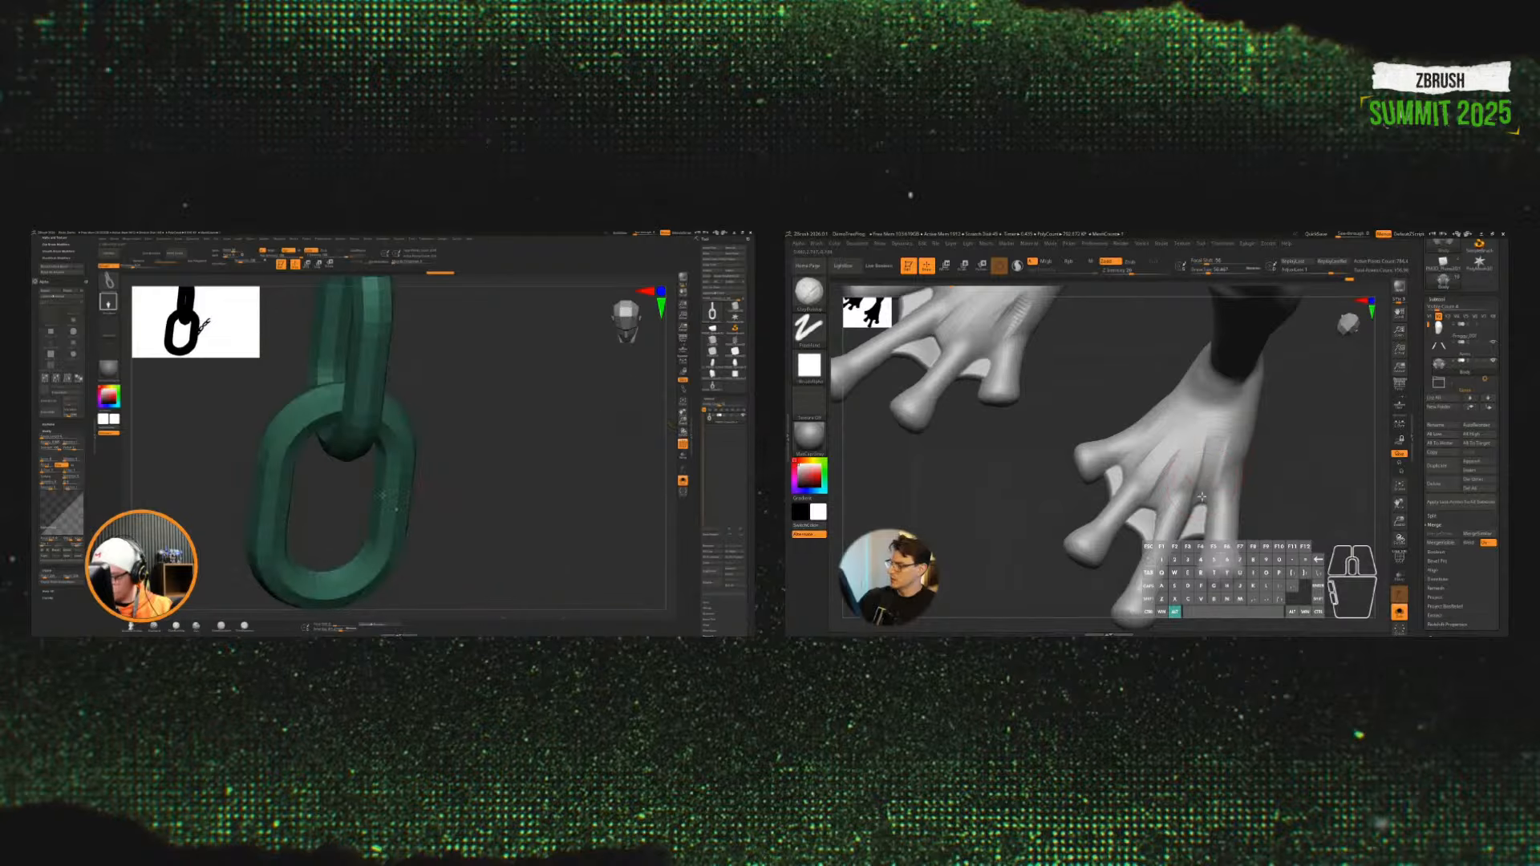
Step: Deepen the grooves between the tendons near the frog's ankle, and bring up the chain brush's modifier settings
click(71, 432)
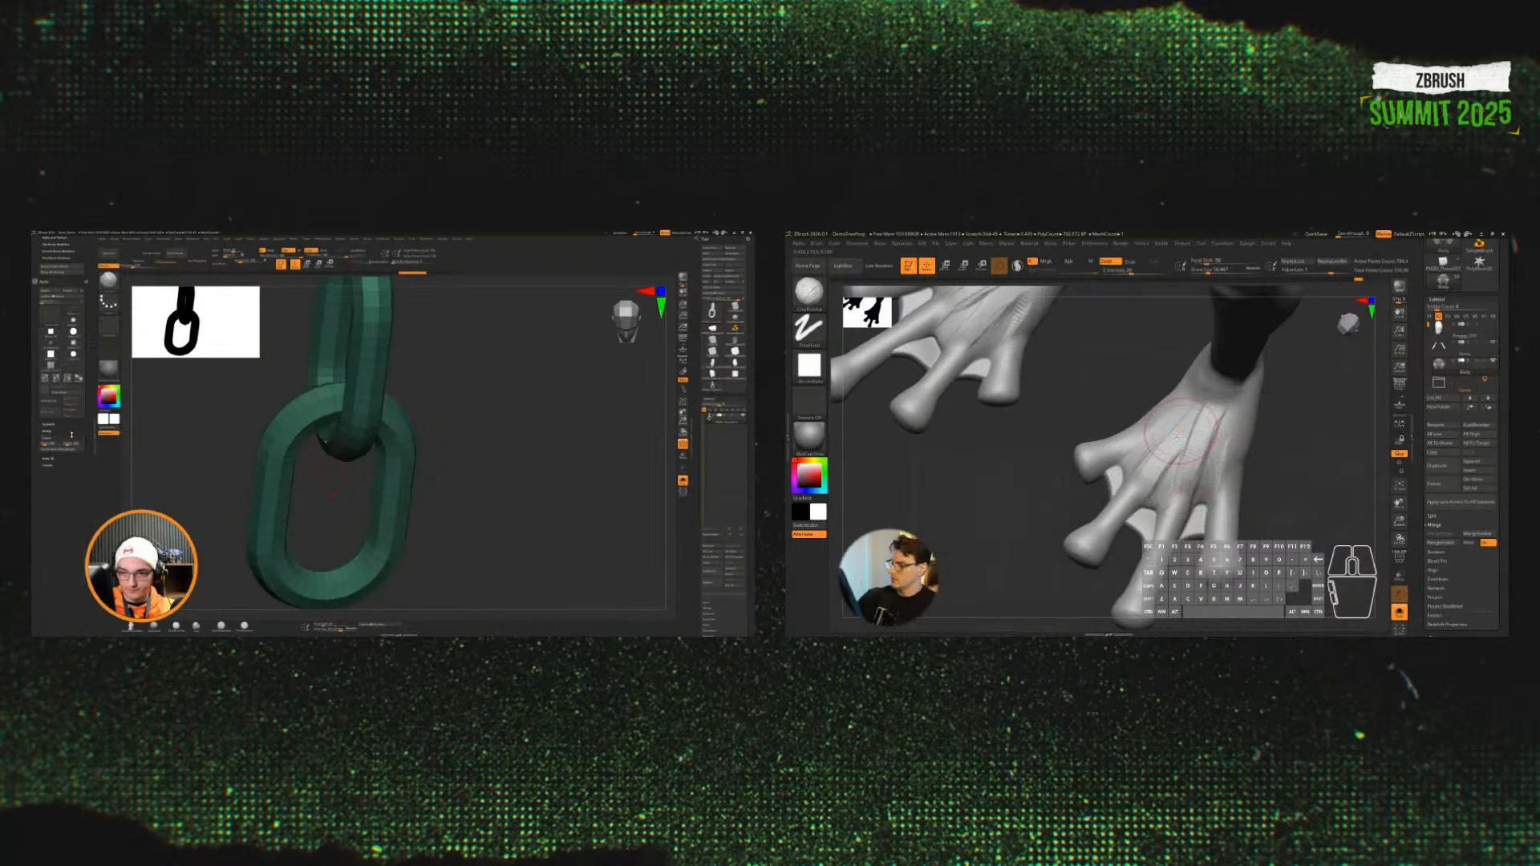
drag(1200, 409, 1171, 437)
drag(71, 449, 72, 499)
drag(1171, 437, 1139, 459)
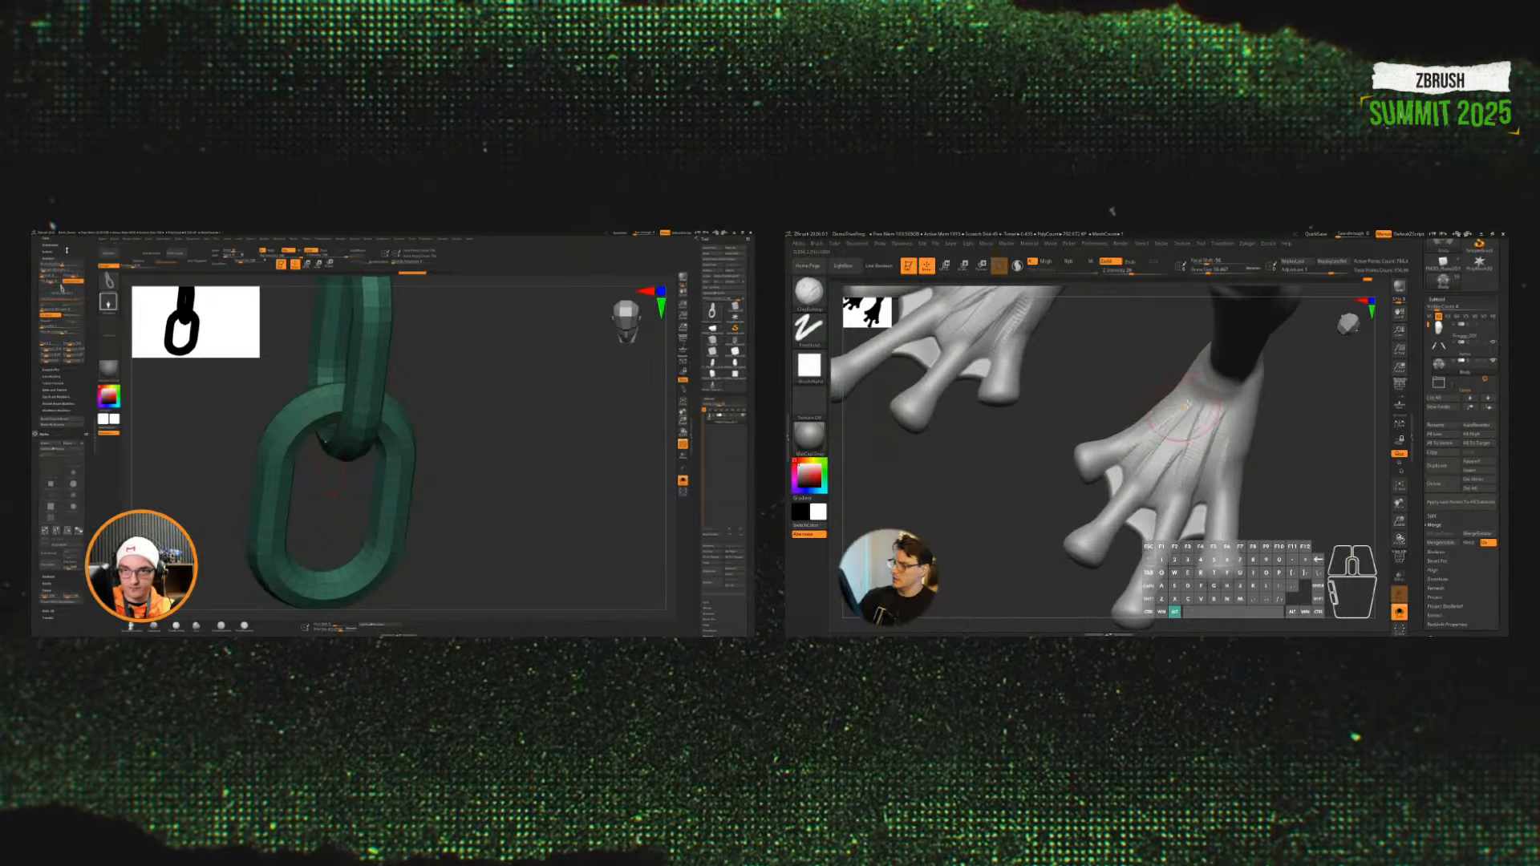
drag(61, 287, 61, 333)
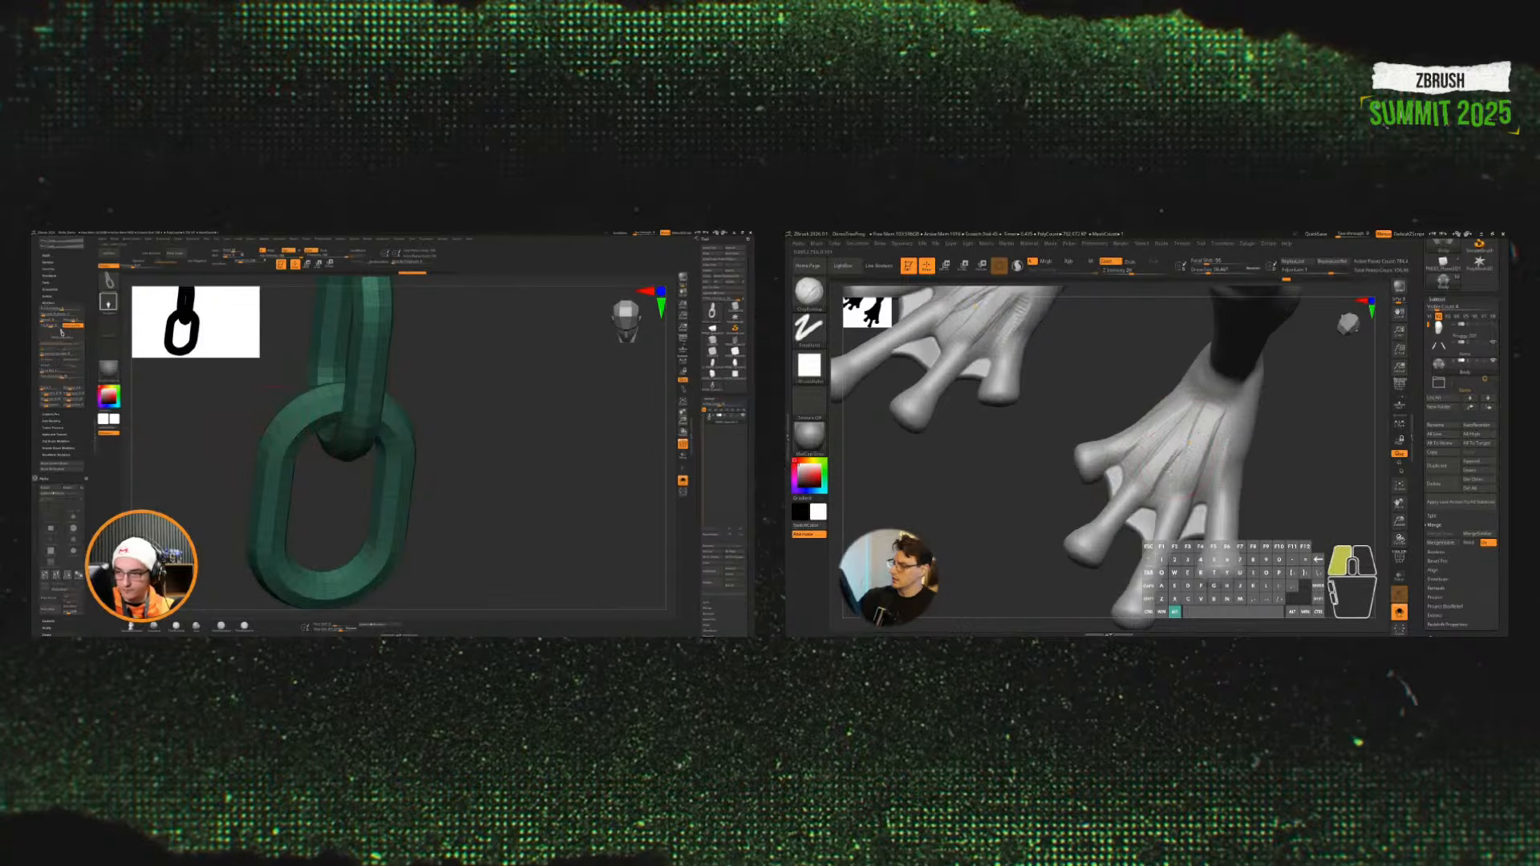
Step: Refine the tendons toward the frog's toe bases, and draw a small test chain across the link with the insert brush
alt+drag(1169, 472, 1172, 478)
key(ctrl+shift+z)
key(ctrl+z)
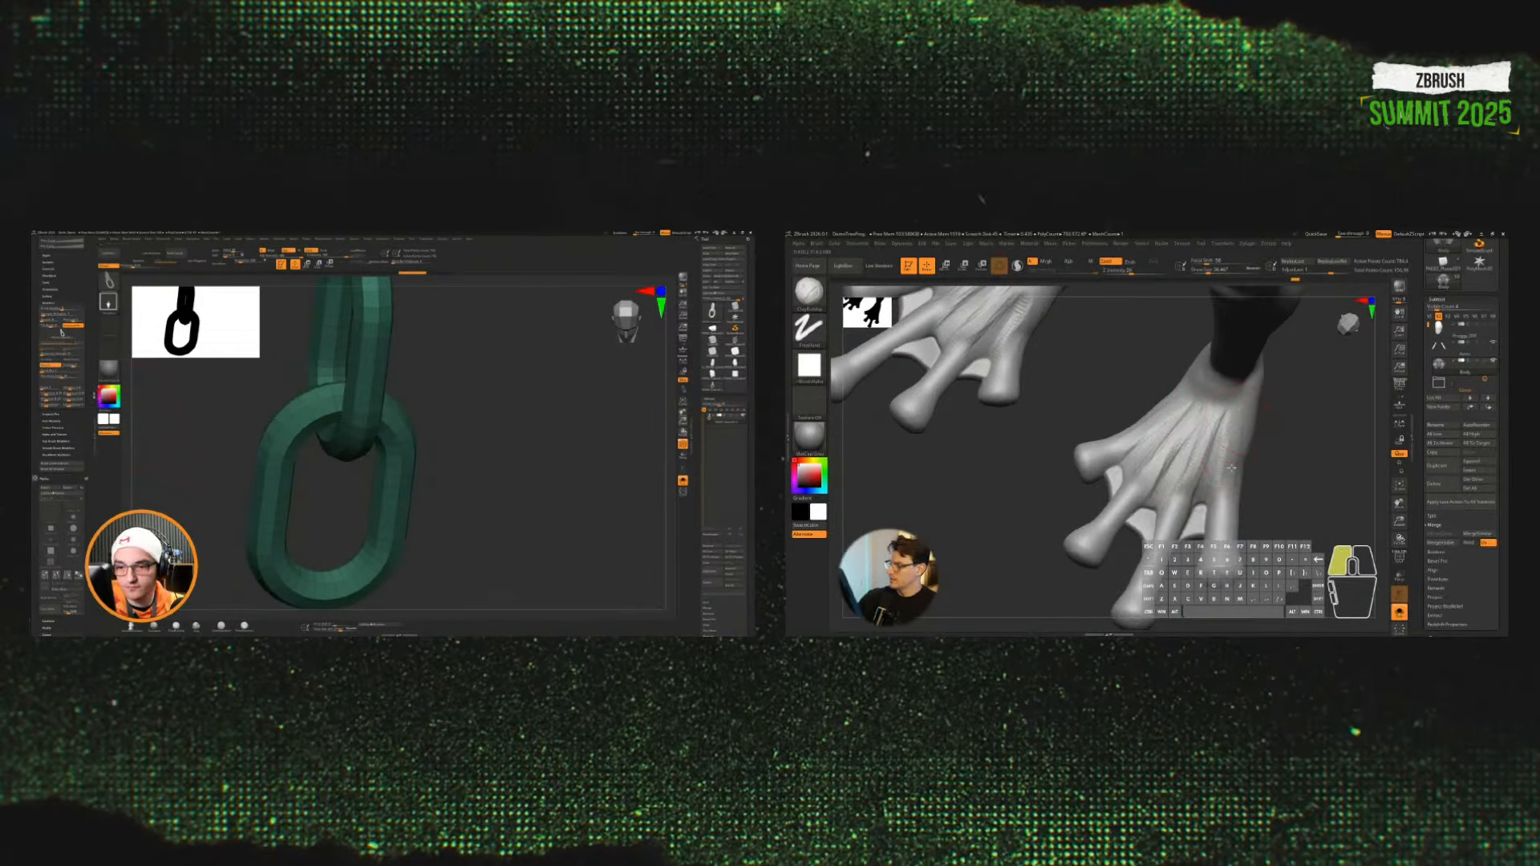
key(ctrl+shift+z)
key(ctrl+z)
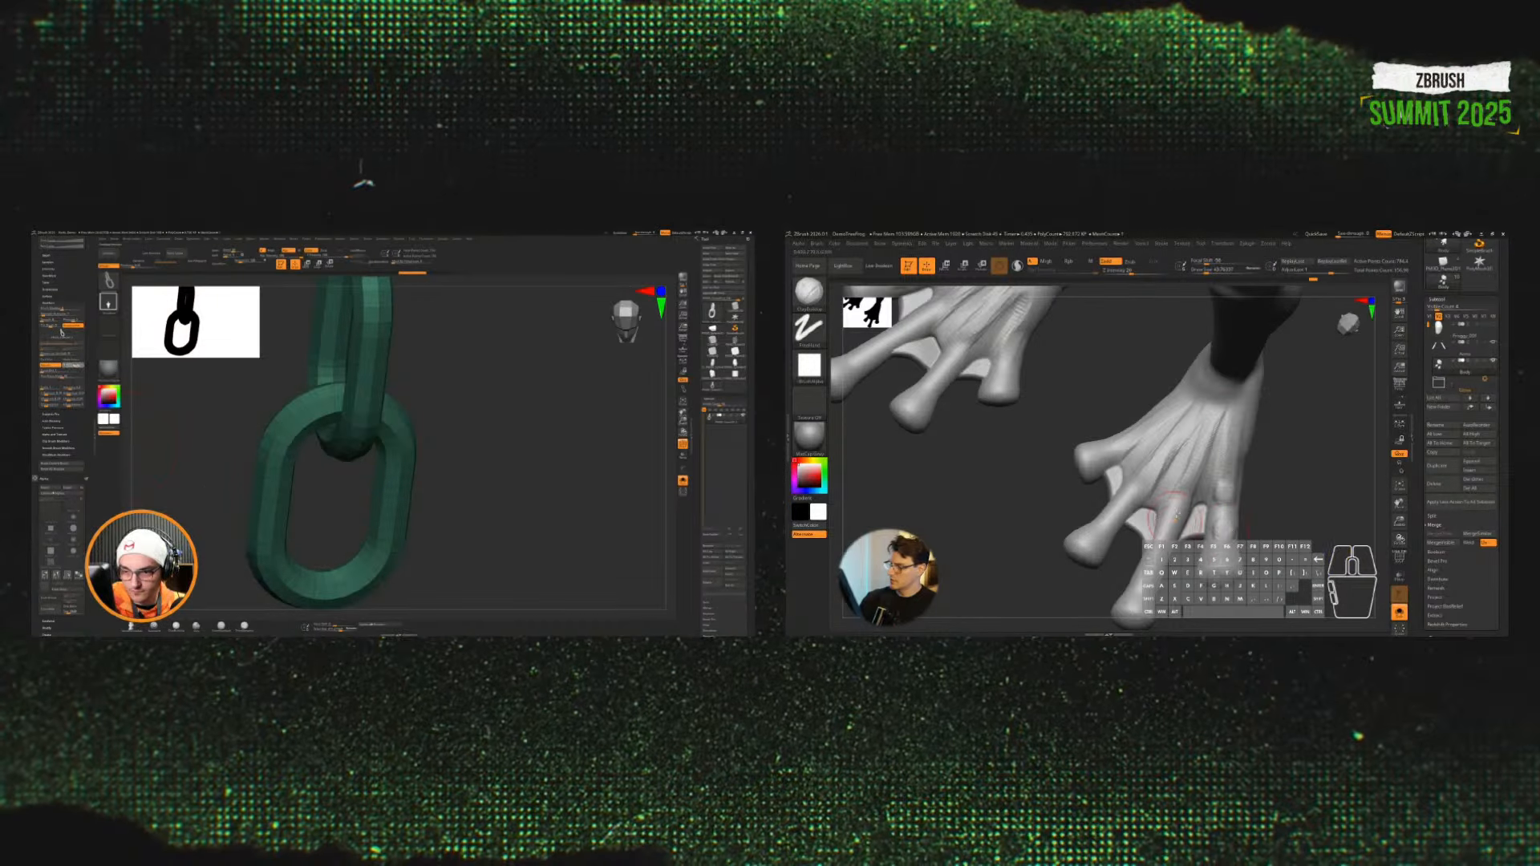
key(ctrl+shift+z)
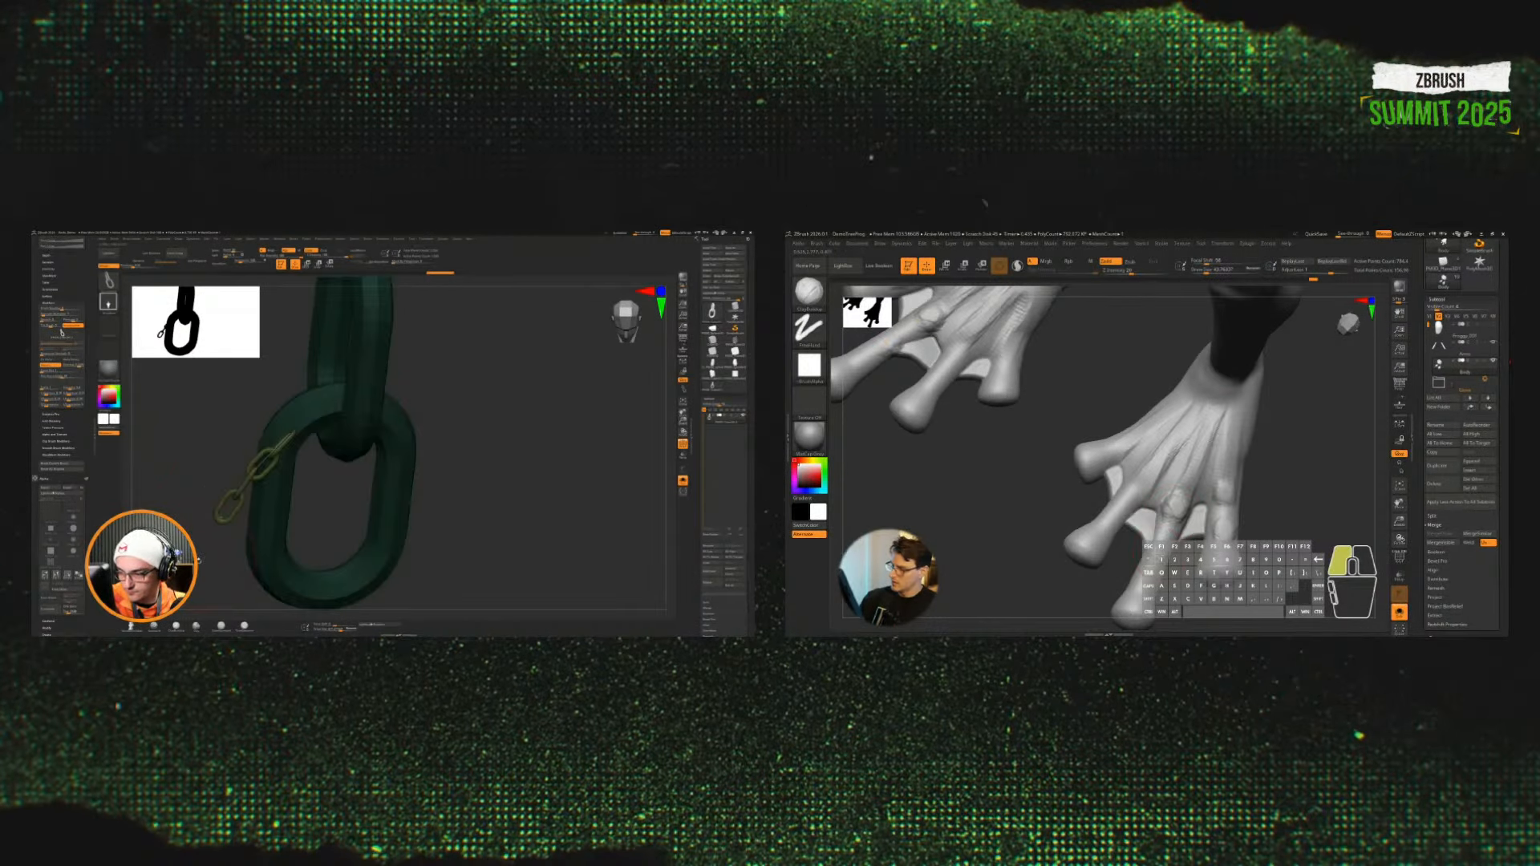
Step: Smooth the surface above the frog's outer toe, and step back and forth through the test chain's undo history
key(ctrl+z)
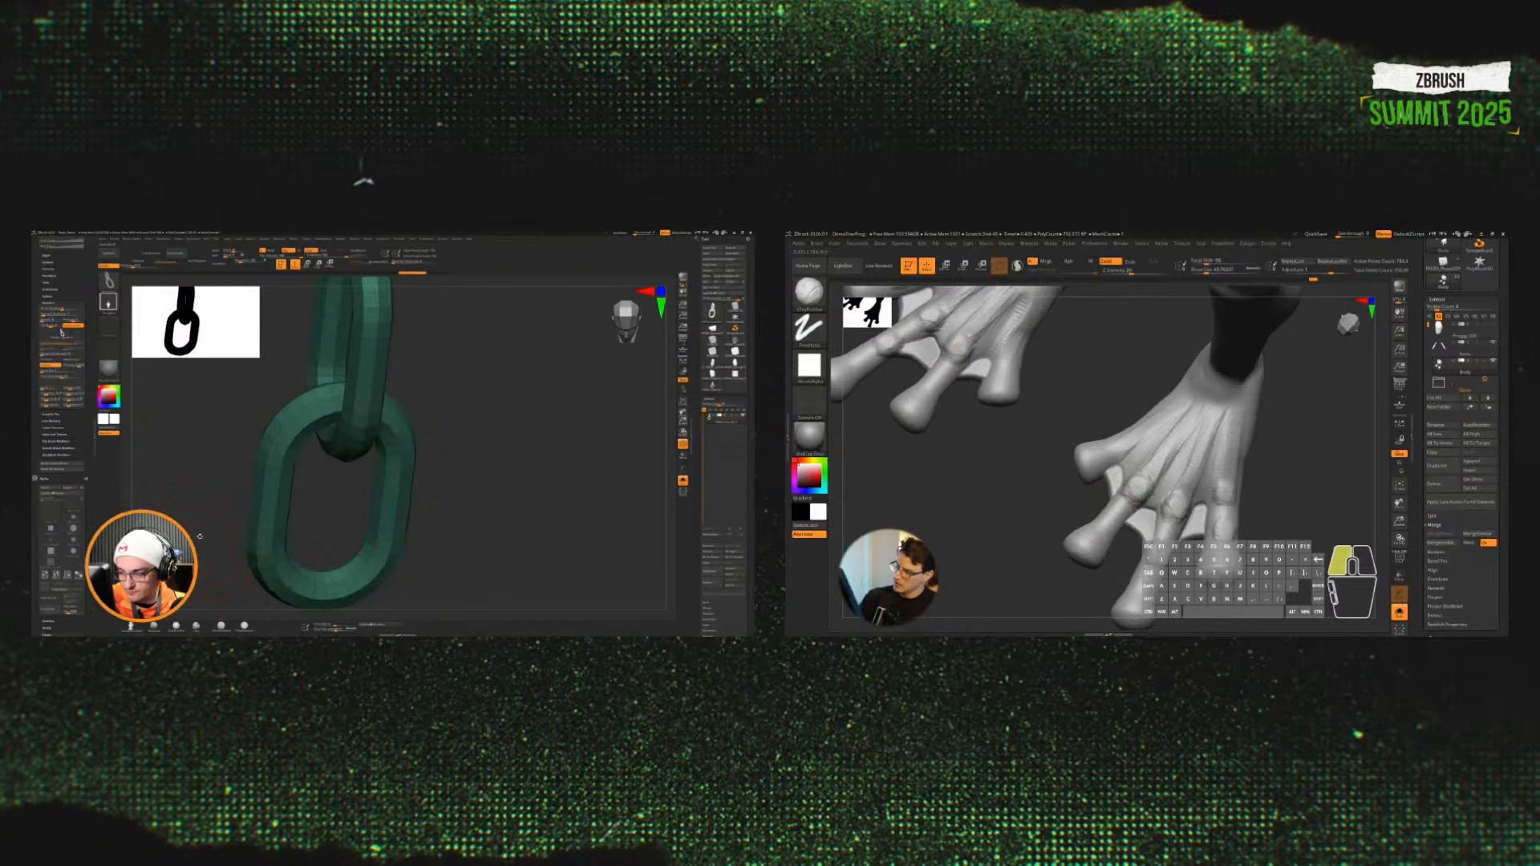
key(ctrl+shift+z)
key(ctrl+z)
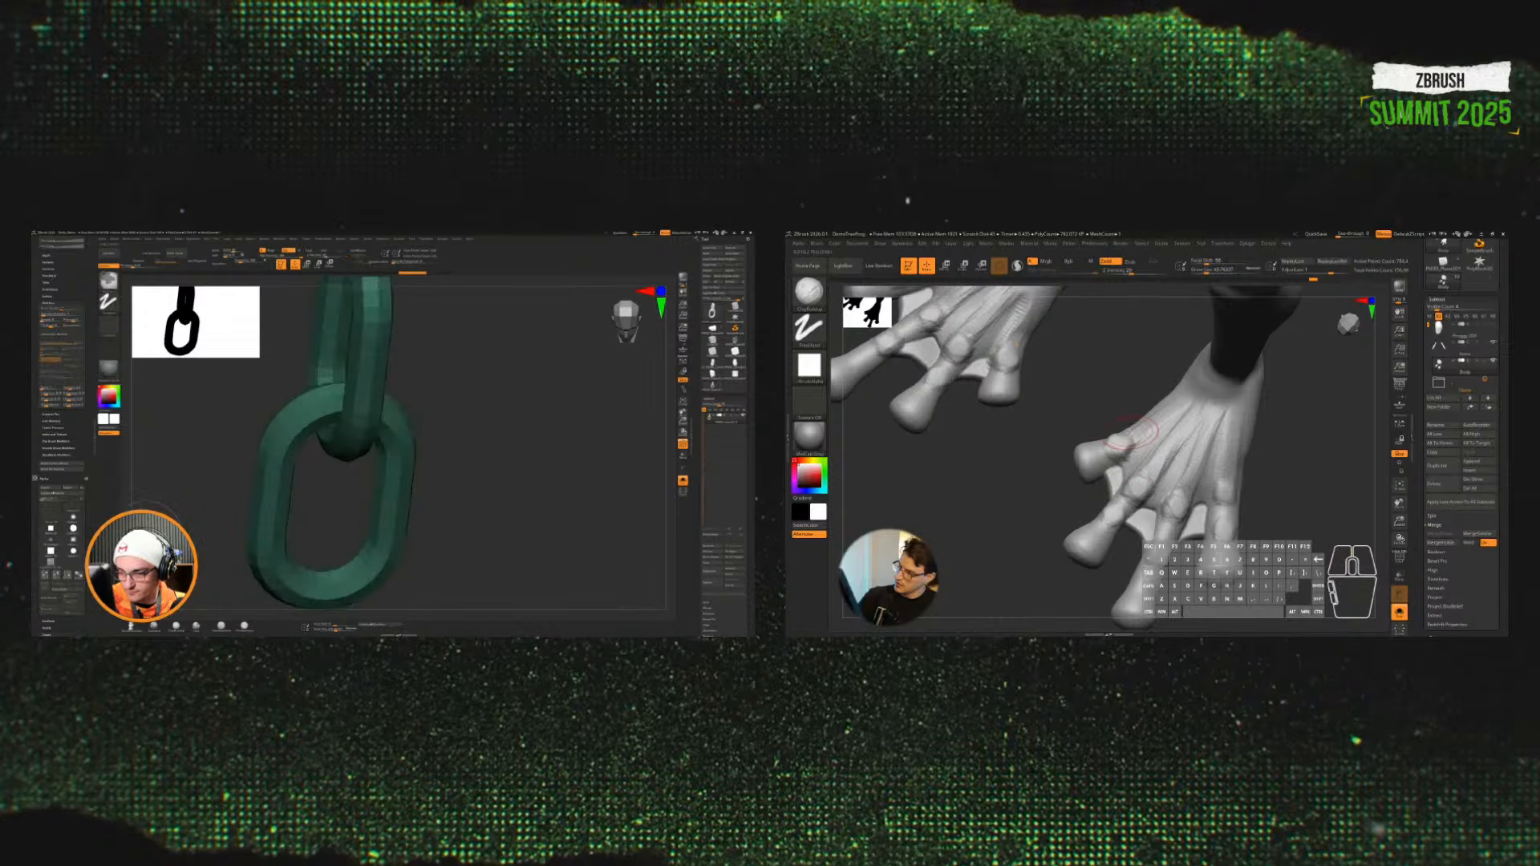
drag(1316, 492, 1308, 488)
key(s)
shift+drag(1155, 423, 1146, 417)
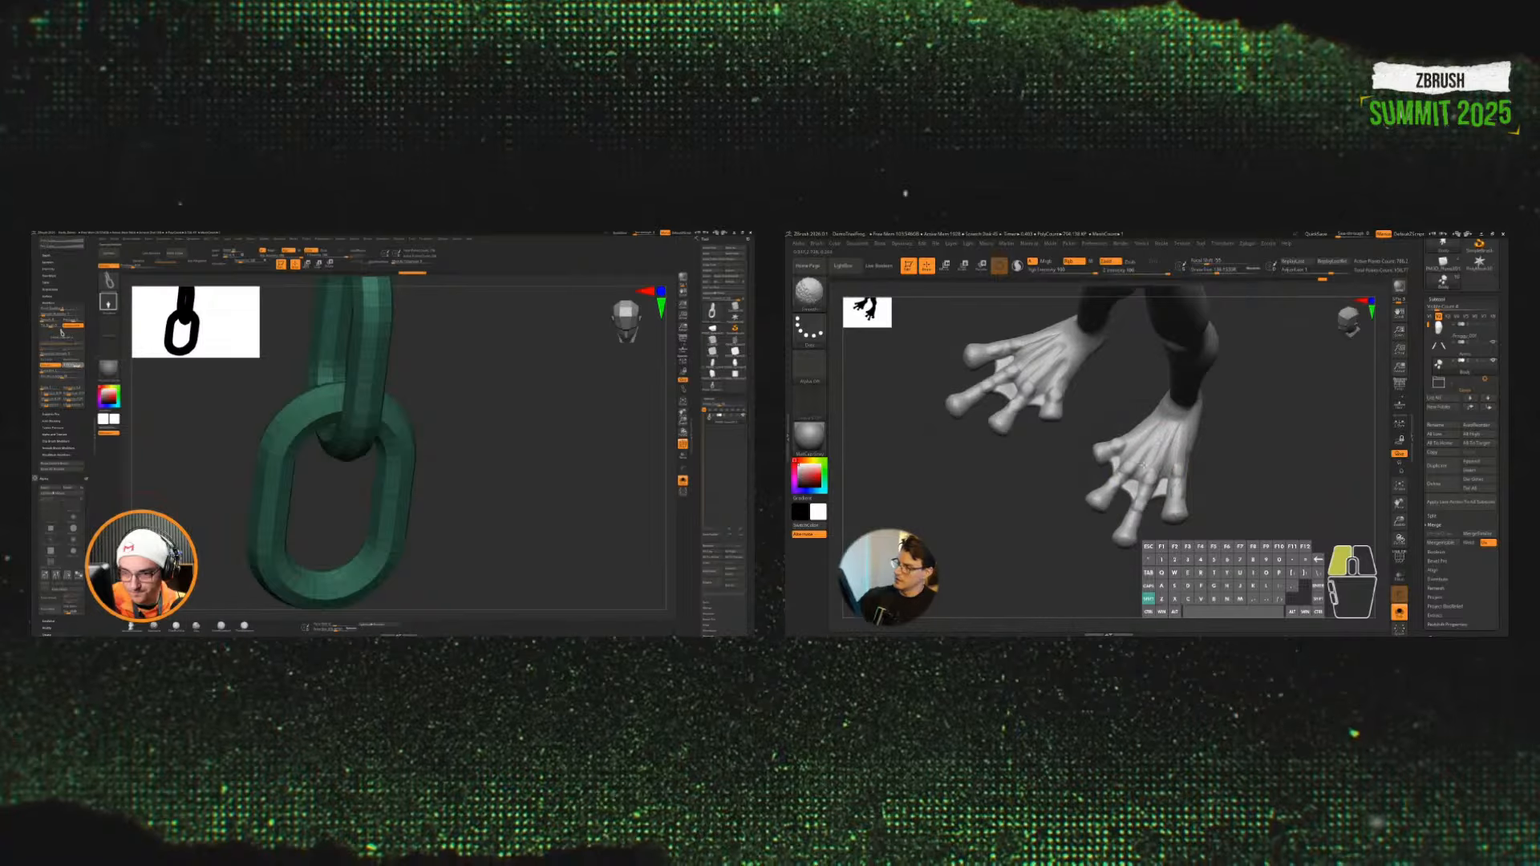
alt+drag(1241, 405, 1338, 526)
key(ctrl+shift+z)
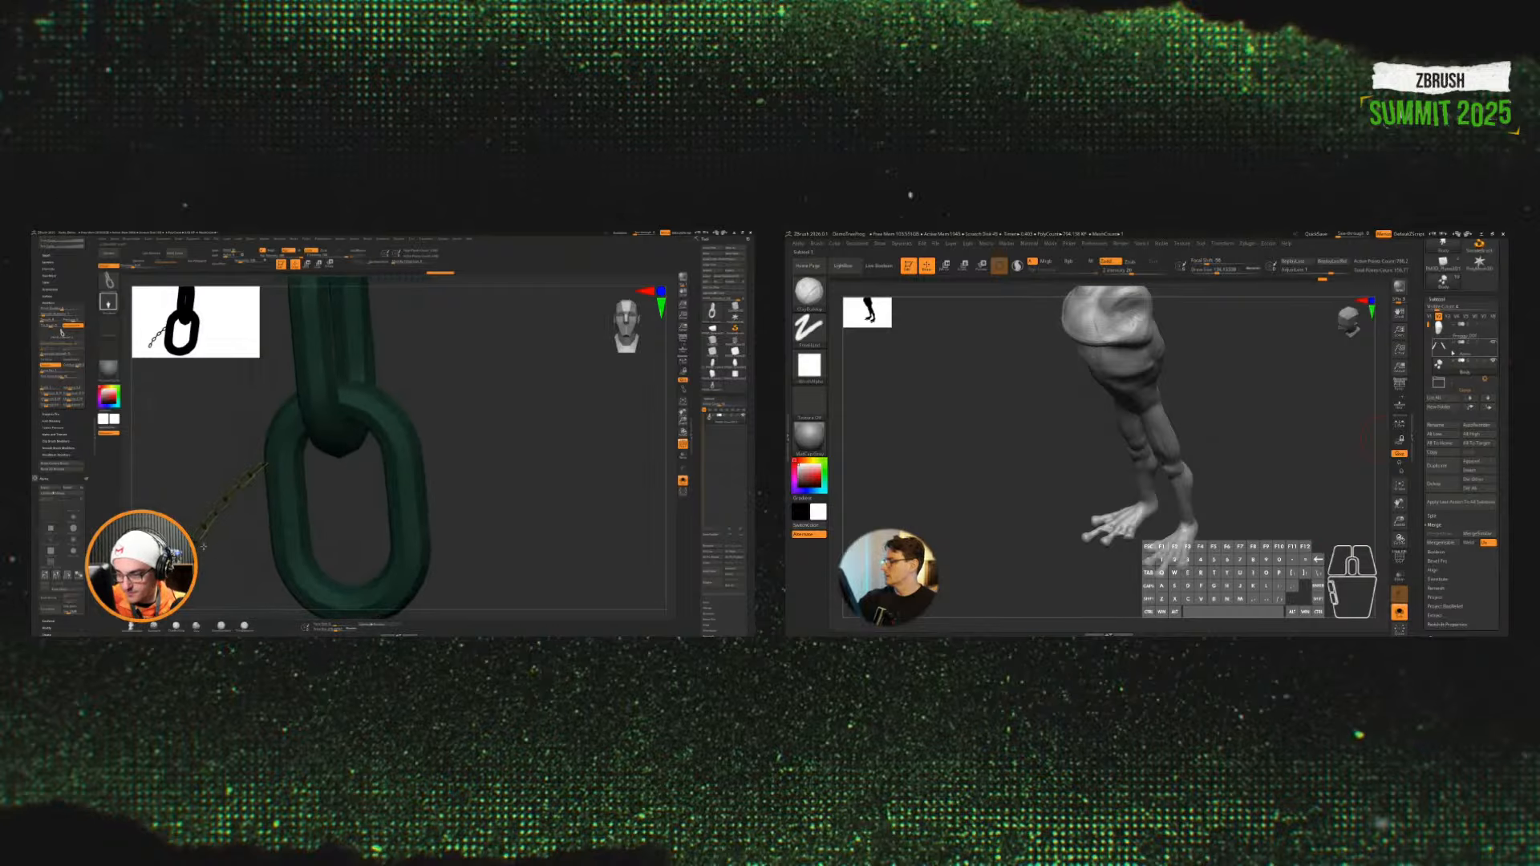
Step: Select the frog's body subtool and merge it down with the subtool beneath, accepting the non-undoable operation
click(1440, 329)
click(1439, 345)
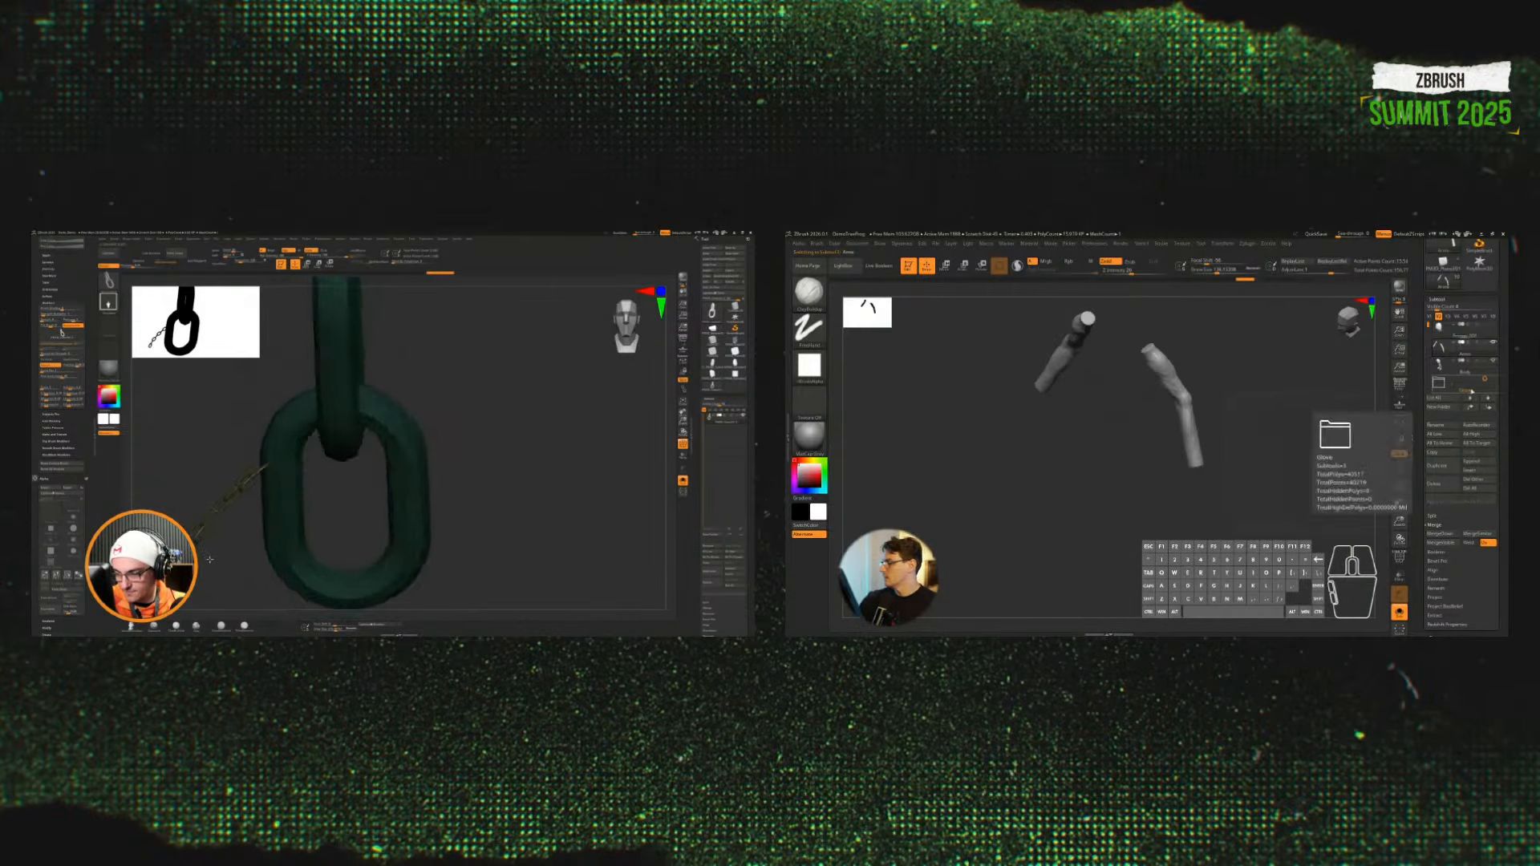
click(1437, 346)
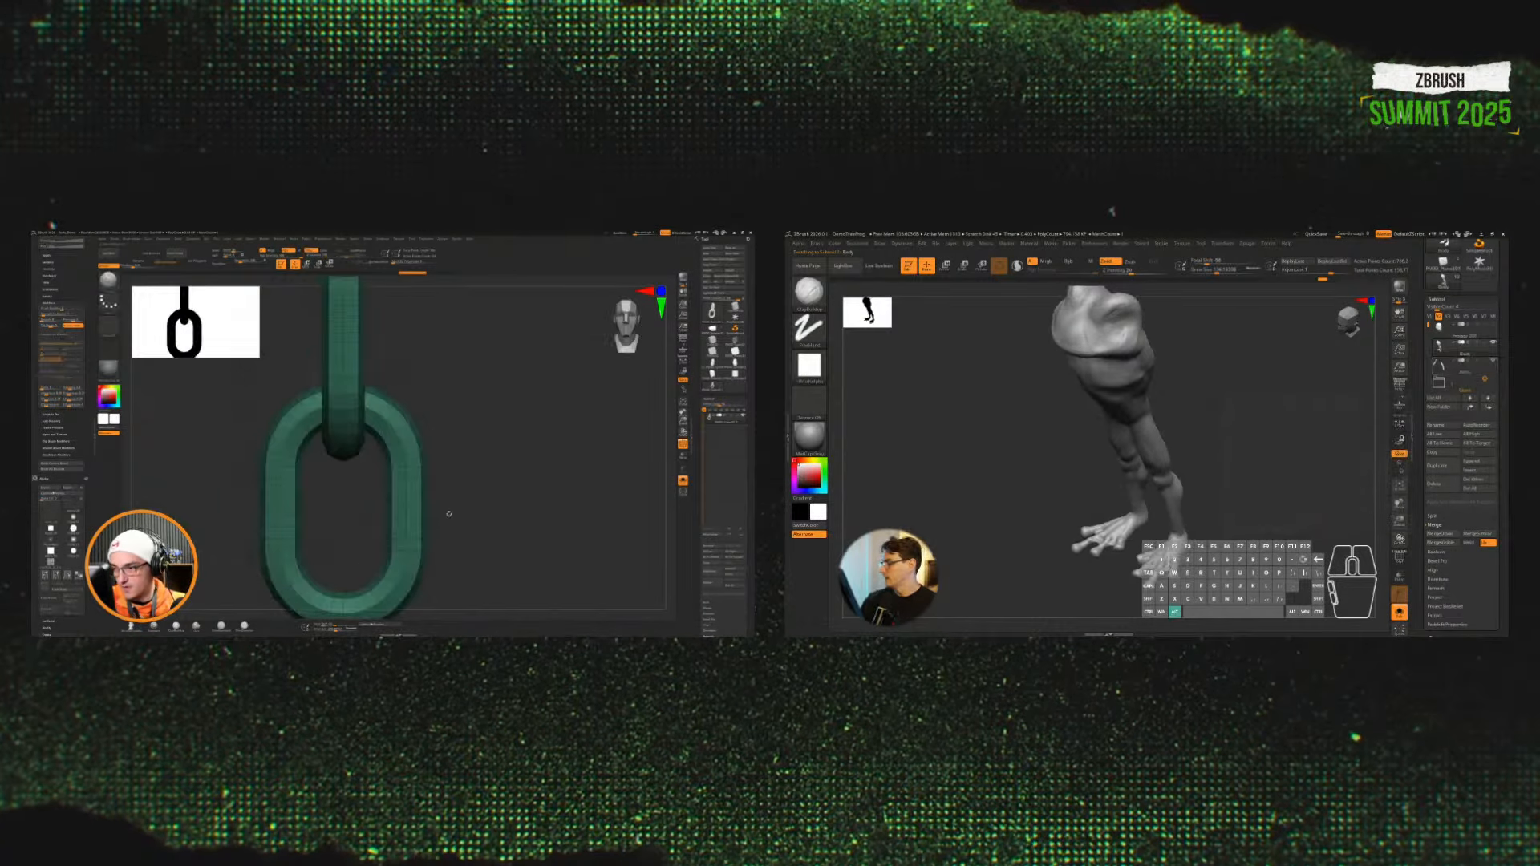
click(1440, 533)
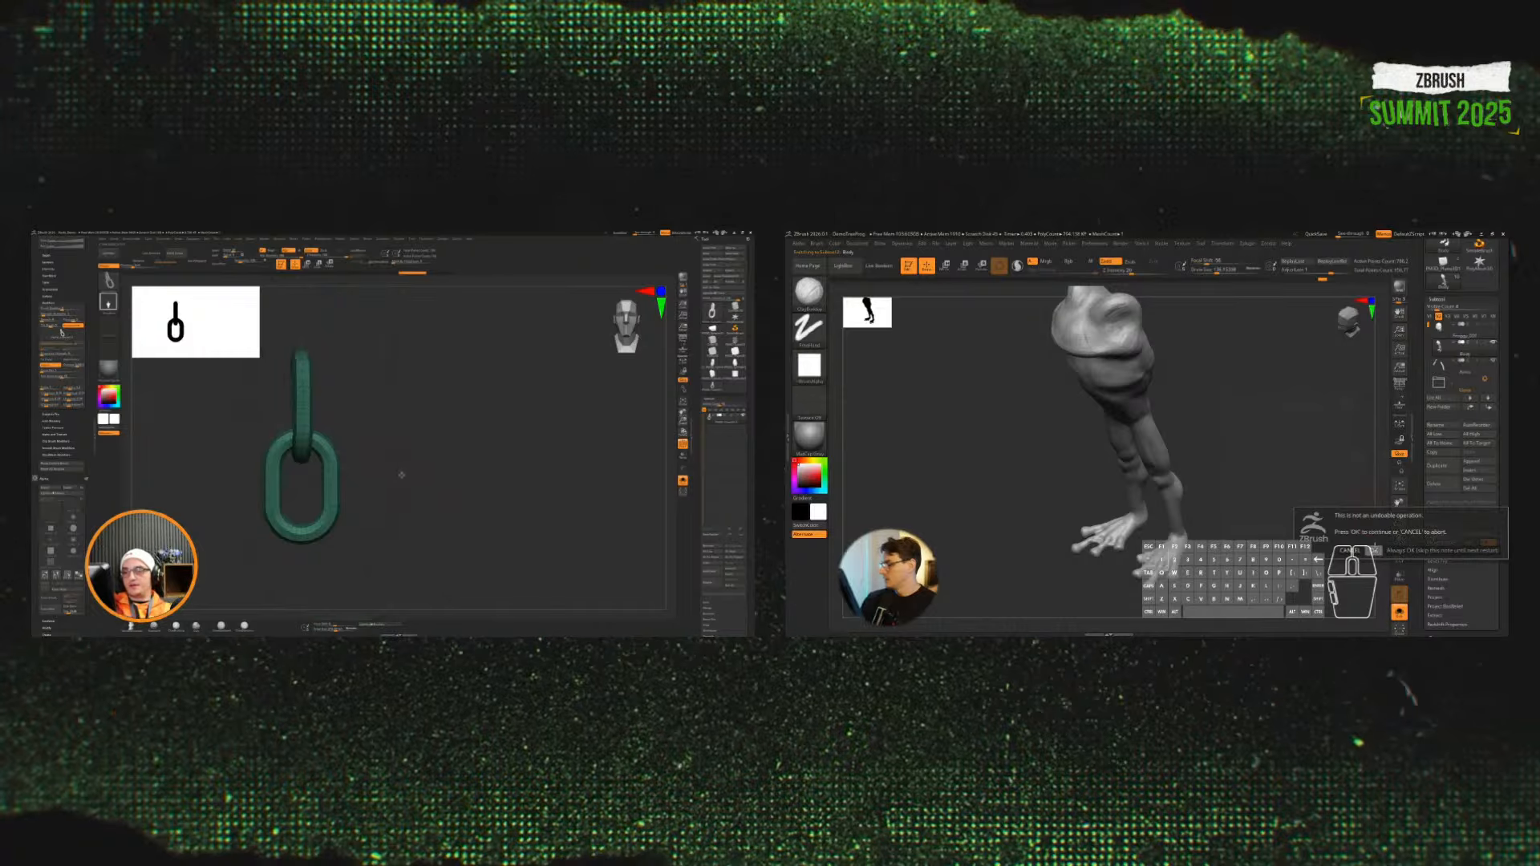
click(1374, 550)
drag(1235, 501, 1322, 498)
Step: Duplicate the two interlocked links downward to extend the chain, and split the links into separate polygroups
key(w)
drag(425, 486, 461, 508)
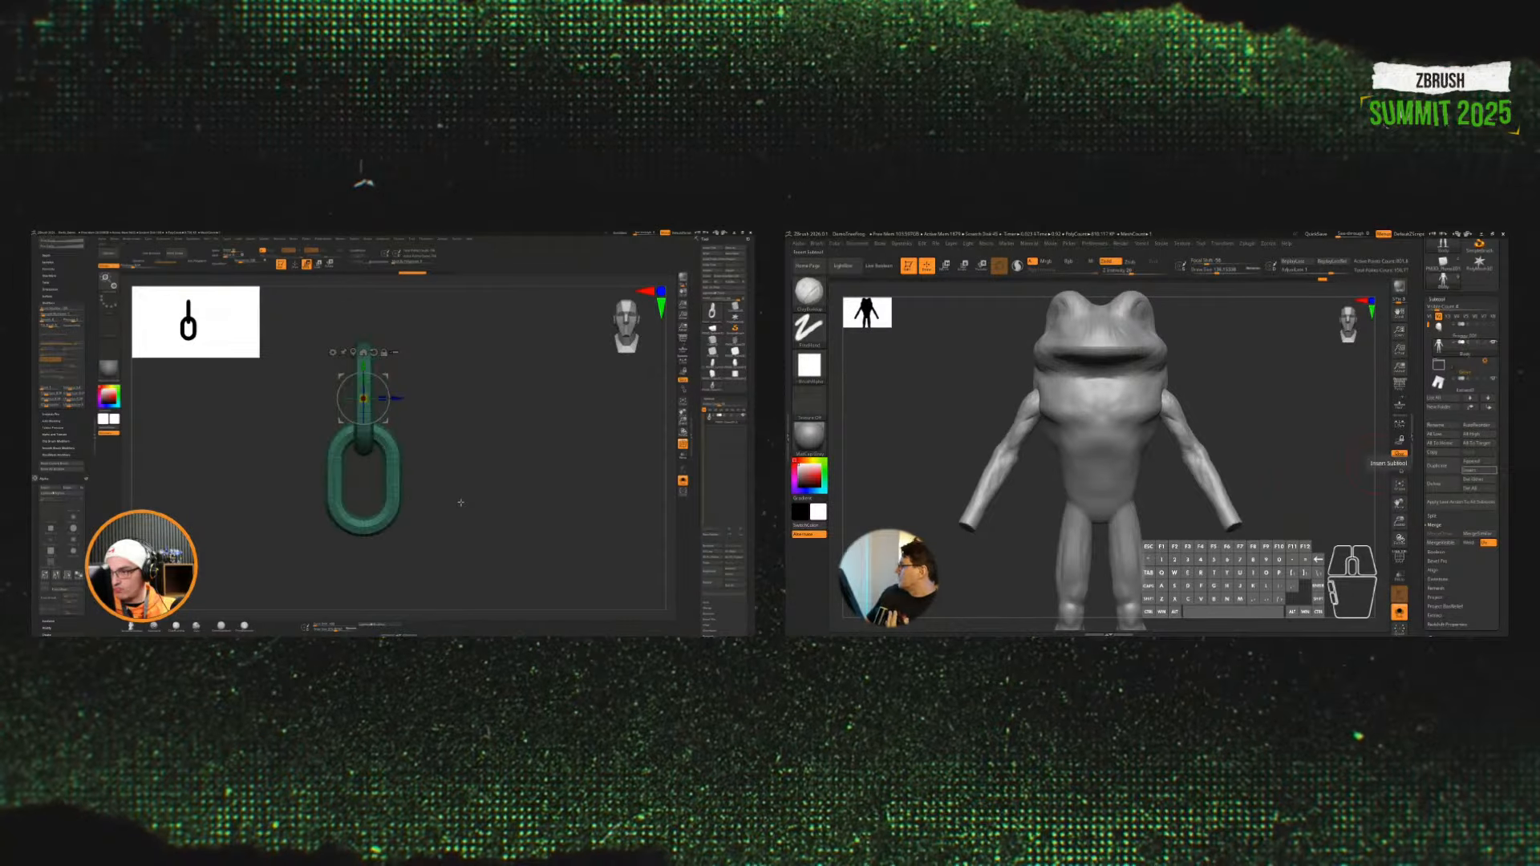
ctrl+drag(363, 366, 364, 509)
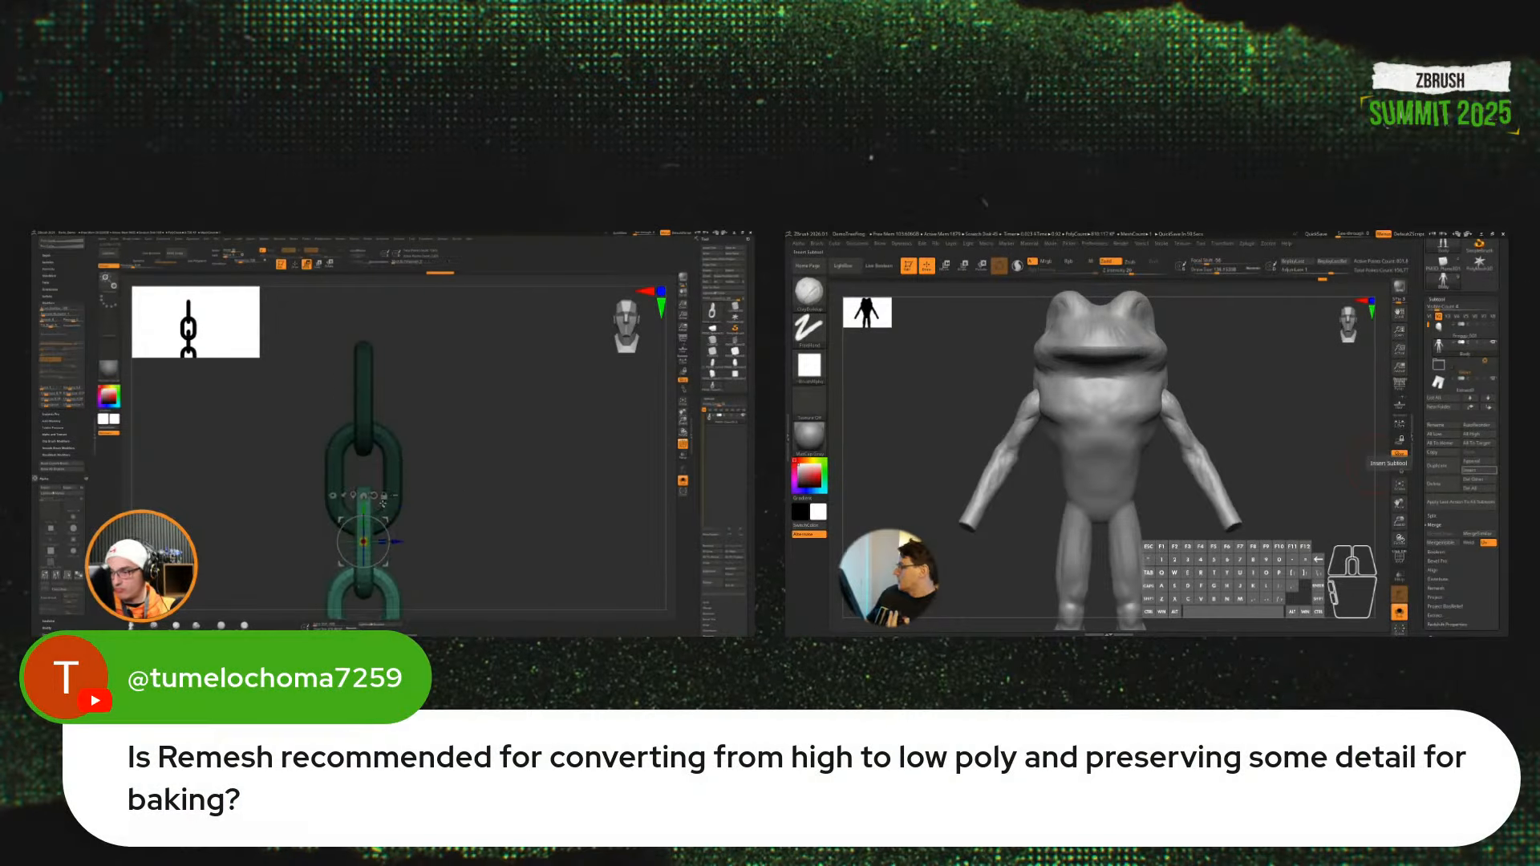
click(382, 501)
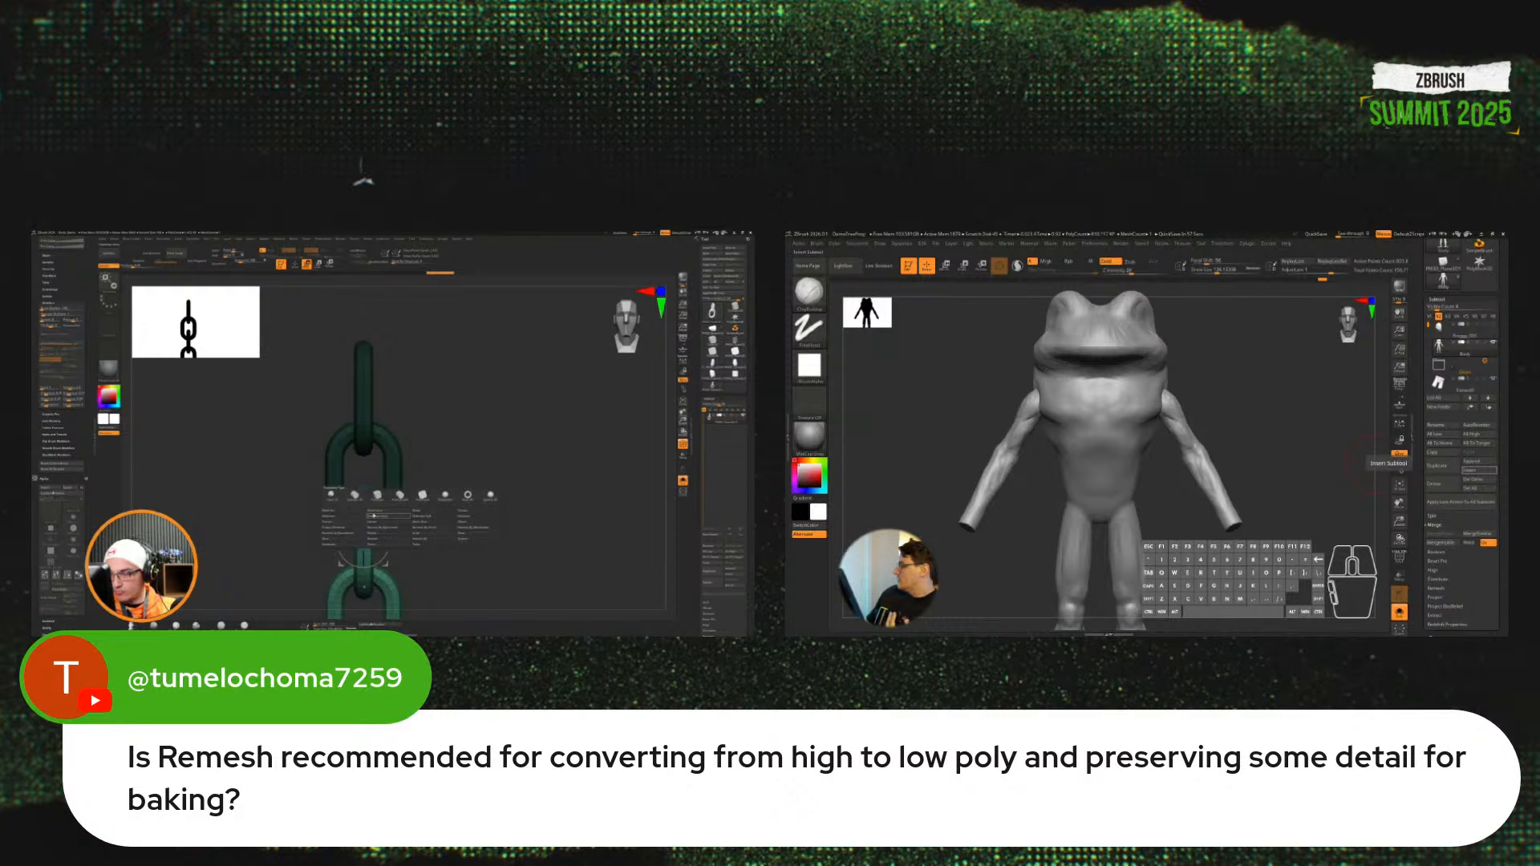
key(space)
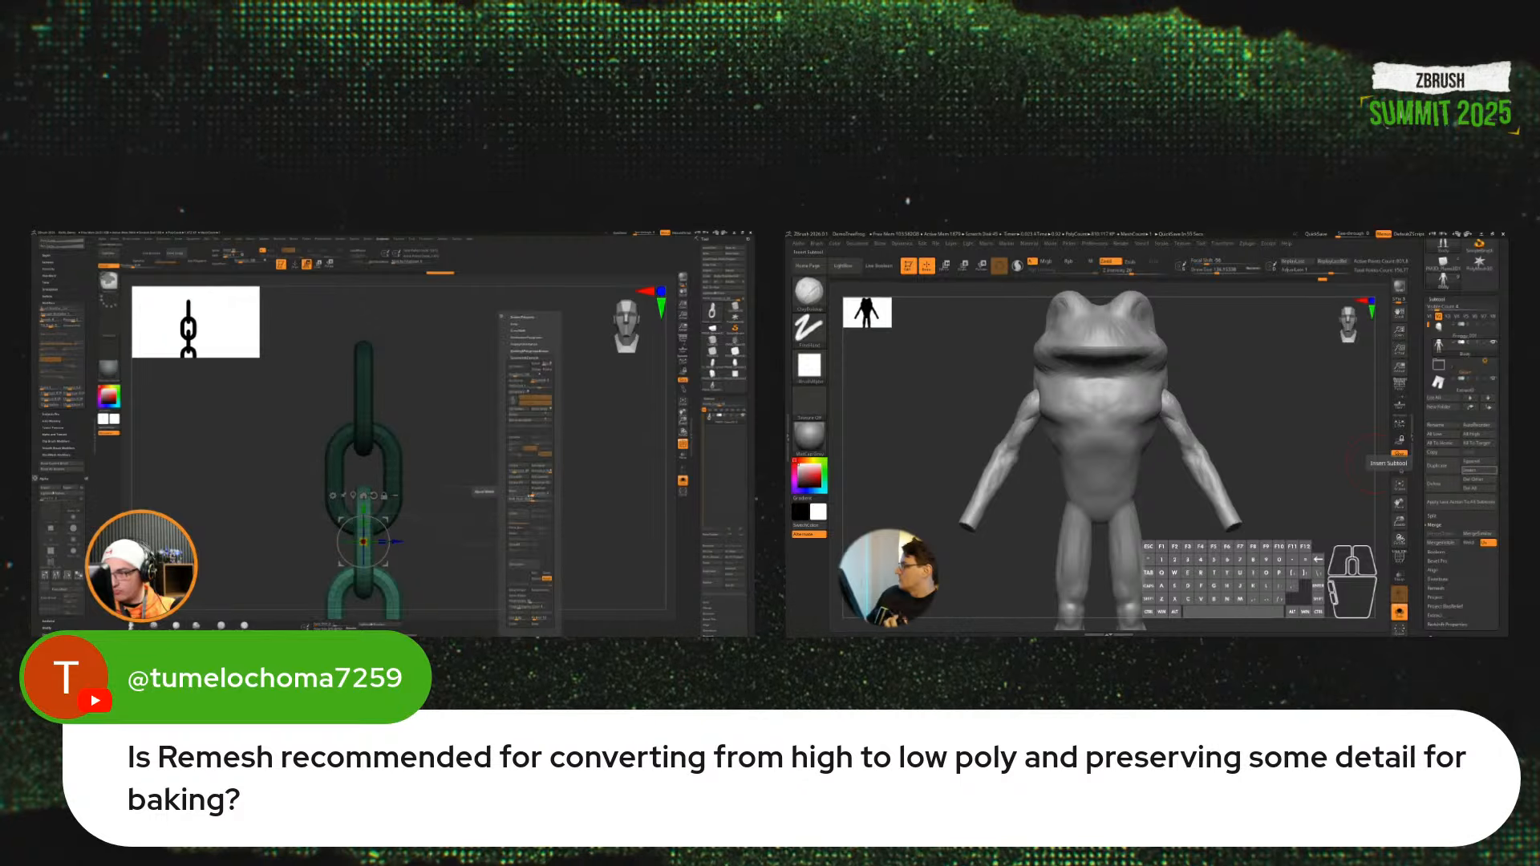
click(527, 354)
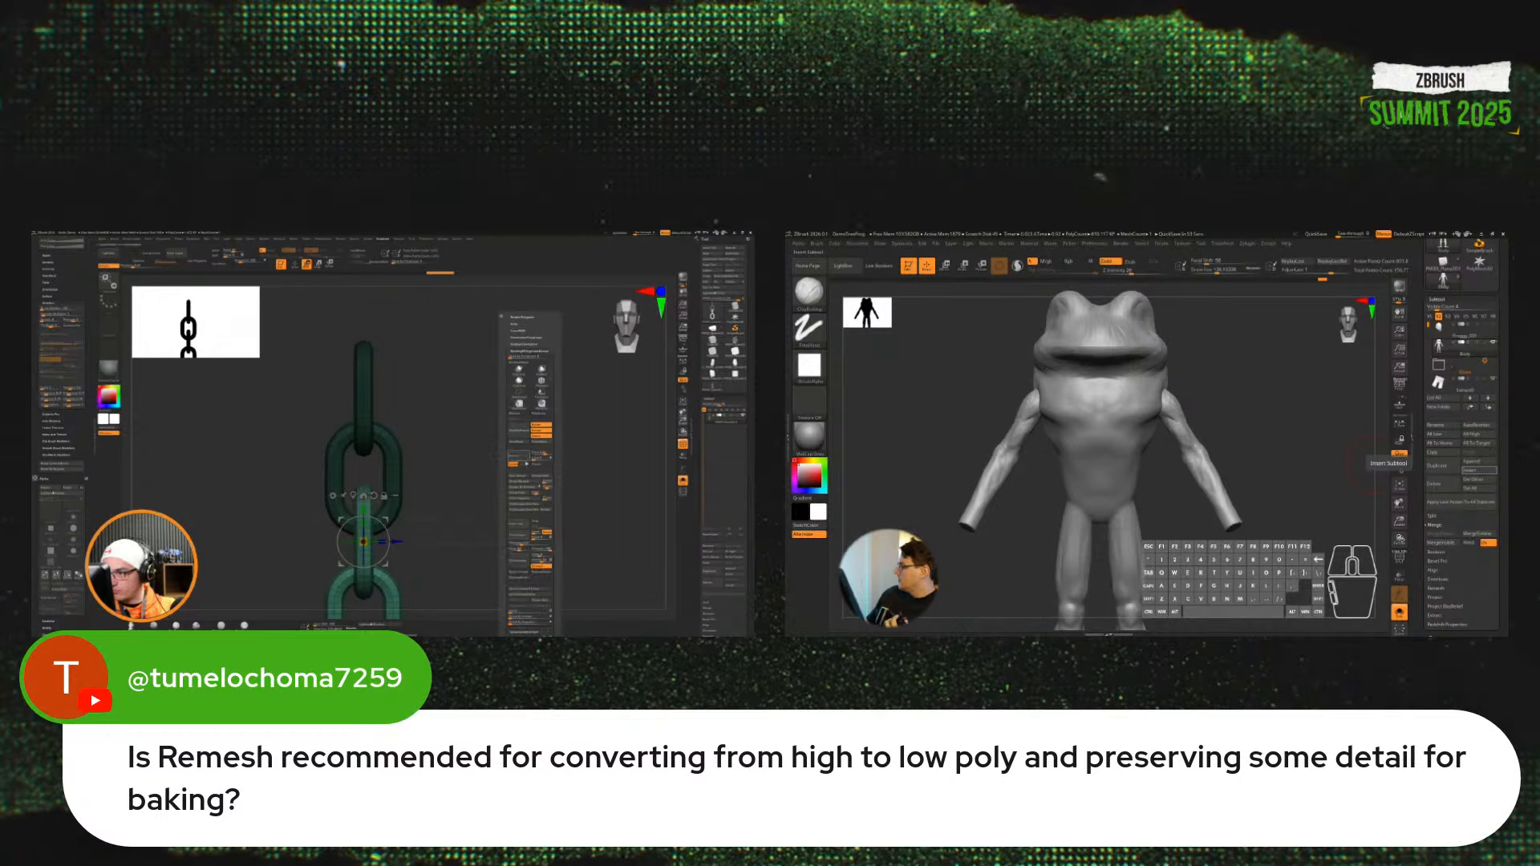
click(524, 474)
alt+drag(459, 528, 470, 493)
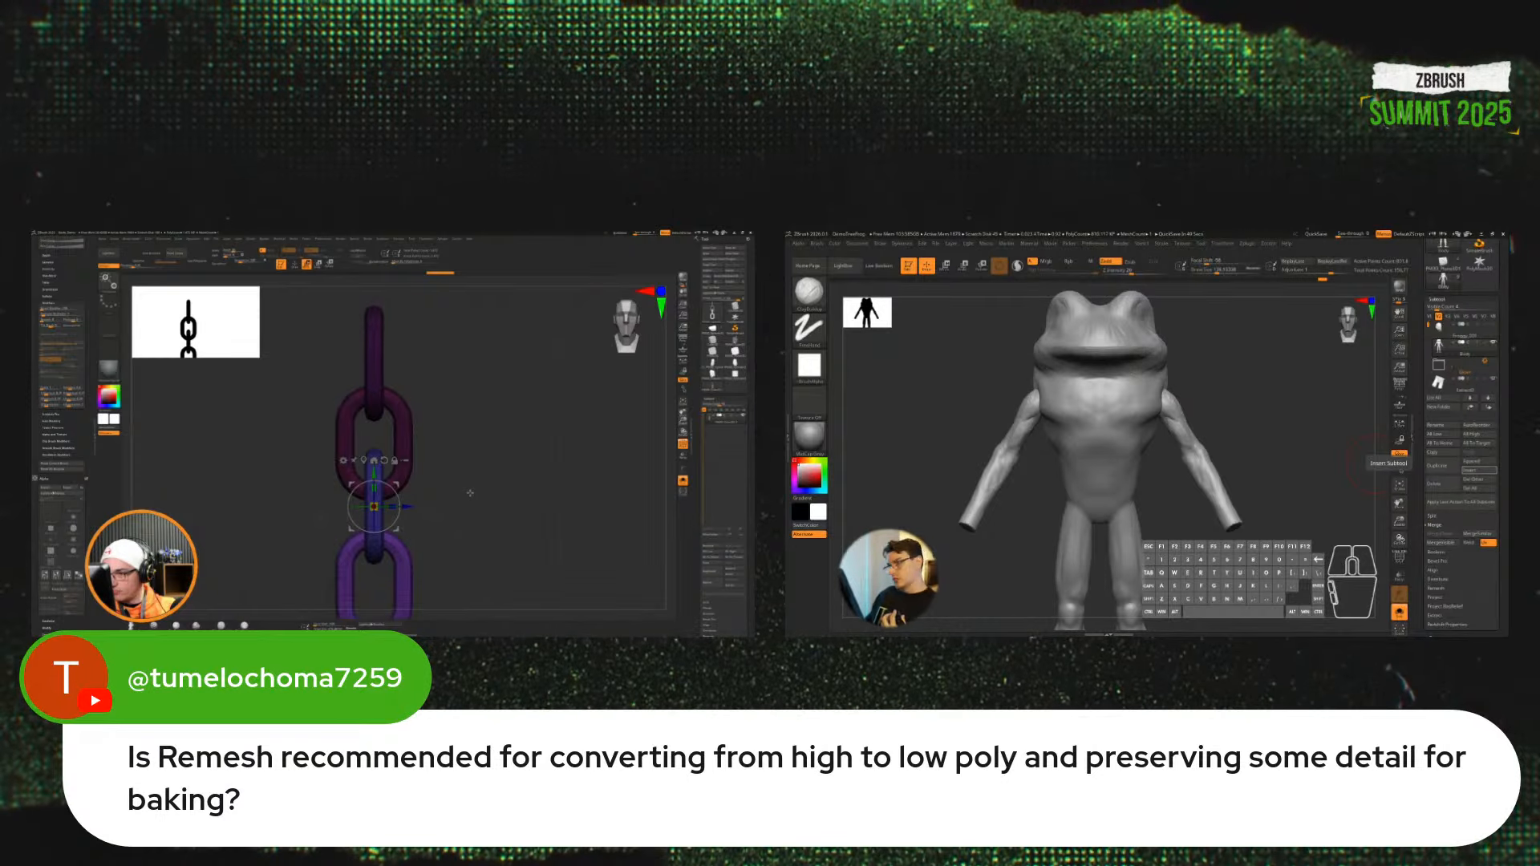
Step: Mask every link of the chain except the bottom one
alt+drag(470, 492, 473, 486)
ctrl+click(409, 557)
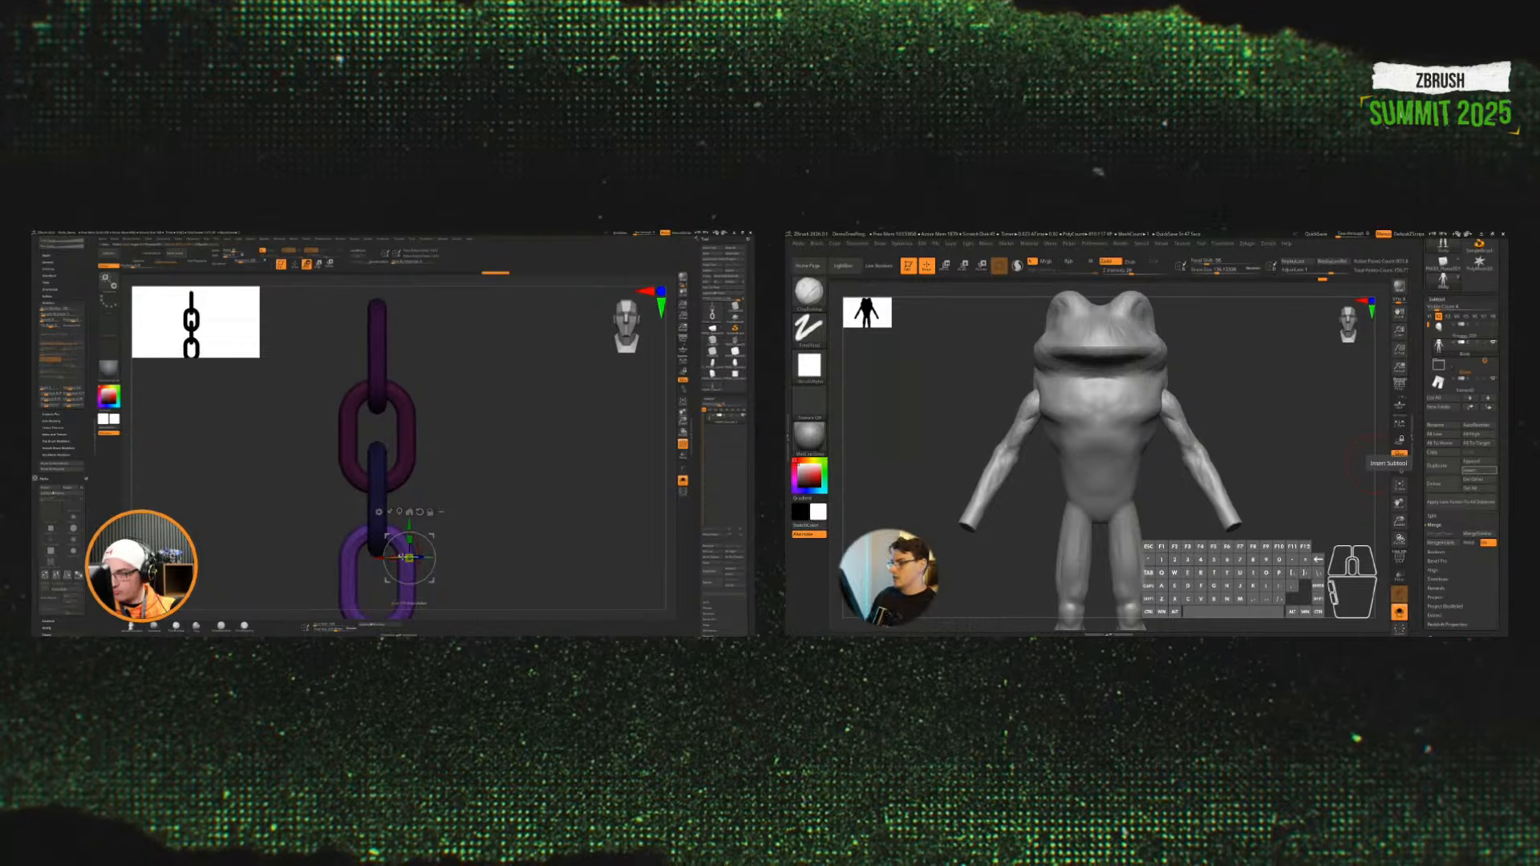
alt+drag(1302, 489, 1307, 518)
alt+drag(483, 534, 500, 496)
alt+drag(1307, 519, 1316, 546)
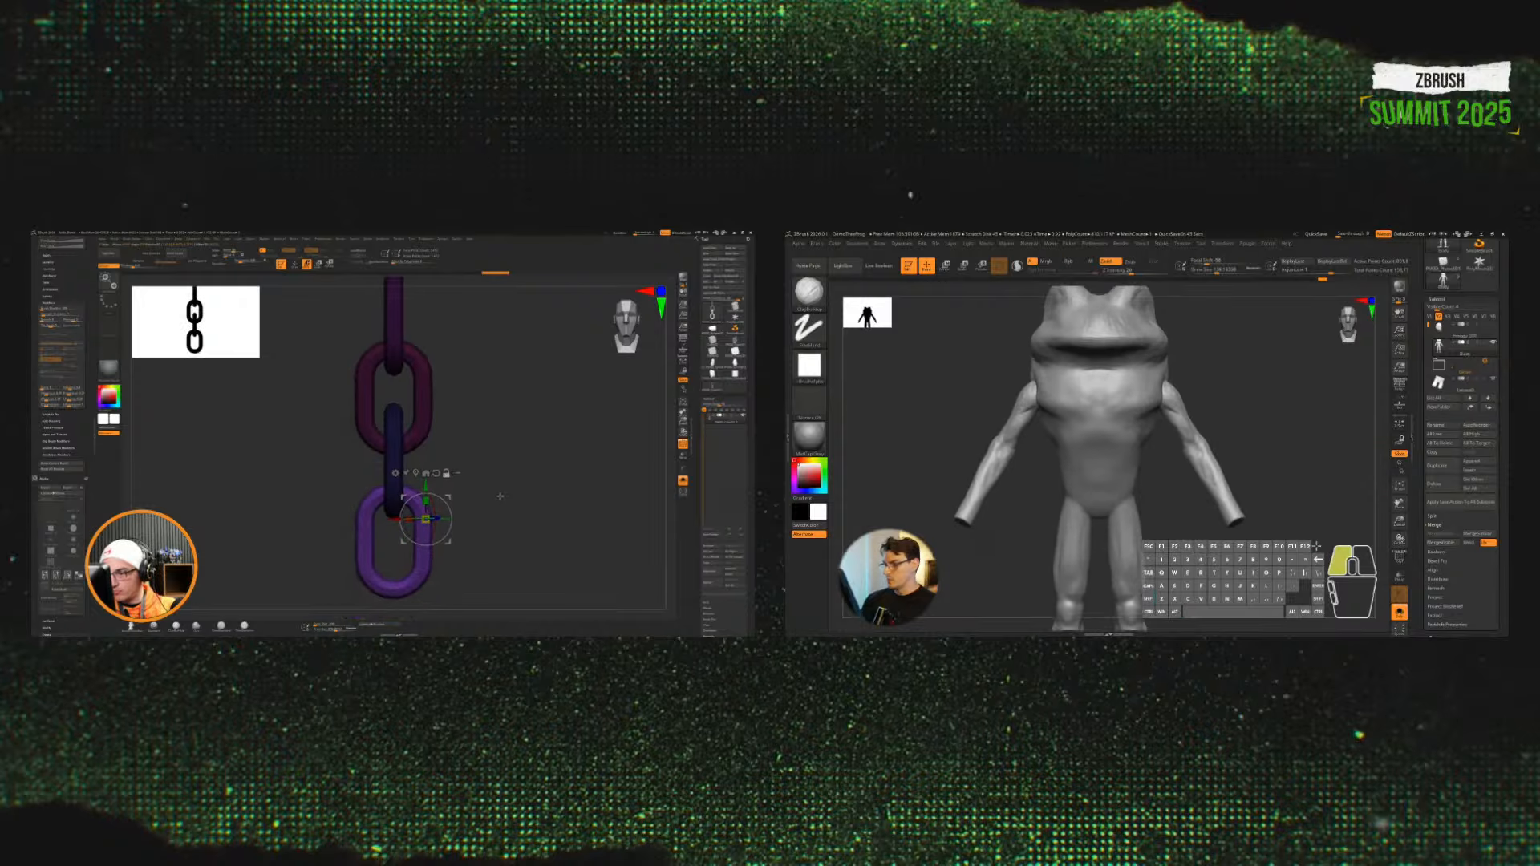
alt+drag(500, 497, 492, 534)
alt+drag(1316, 546, 1327, 523)
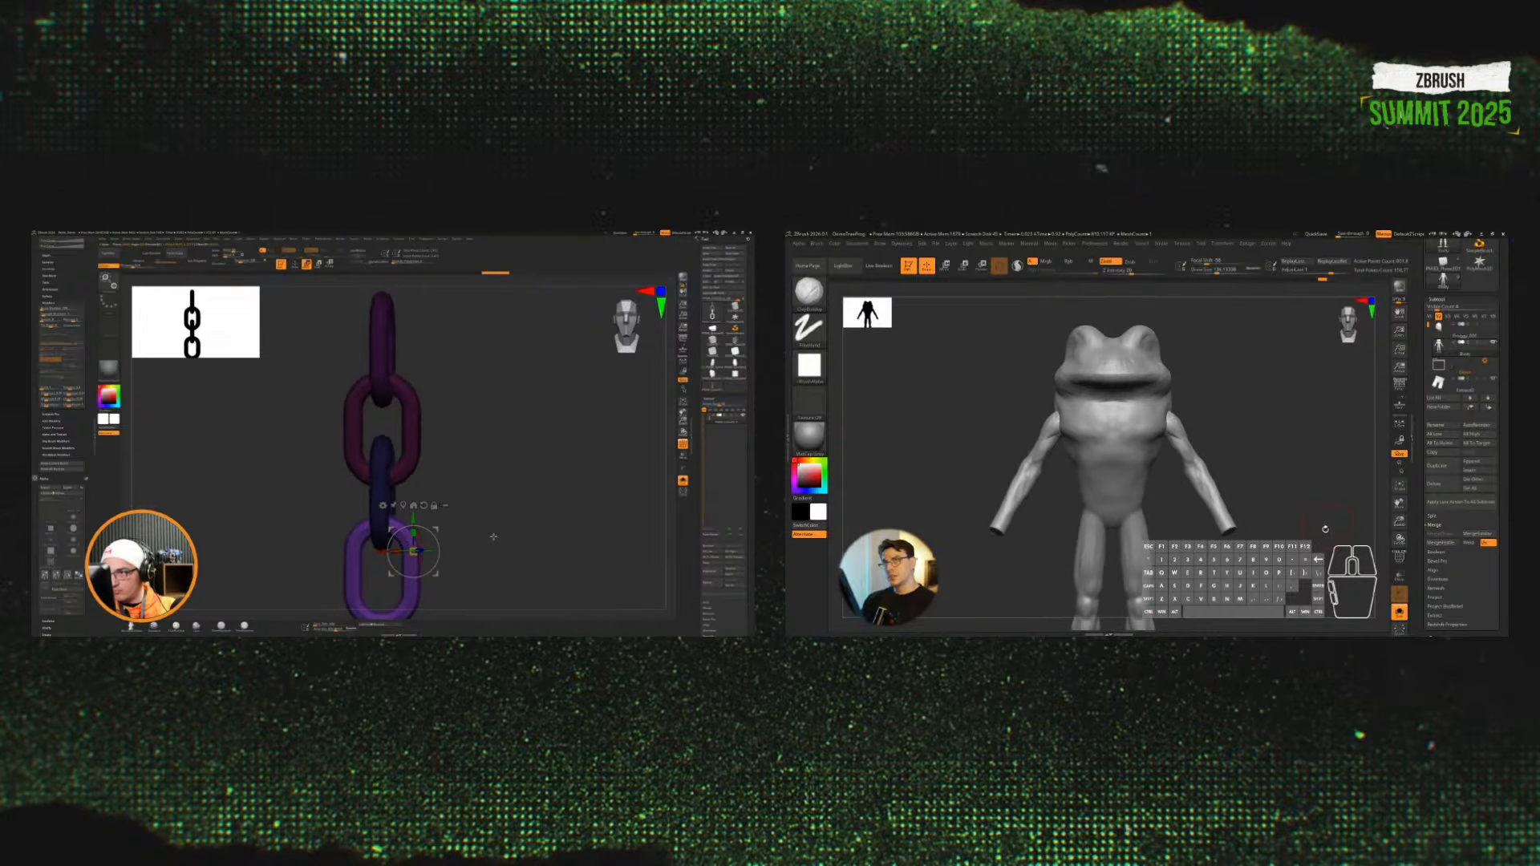
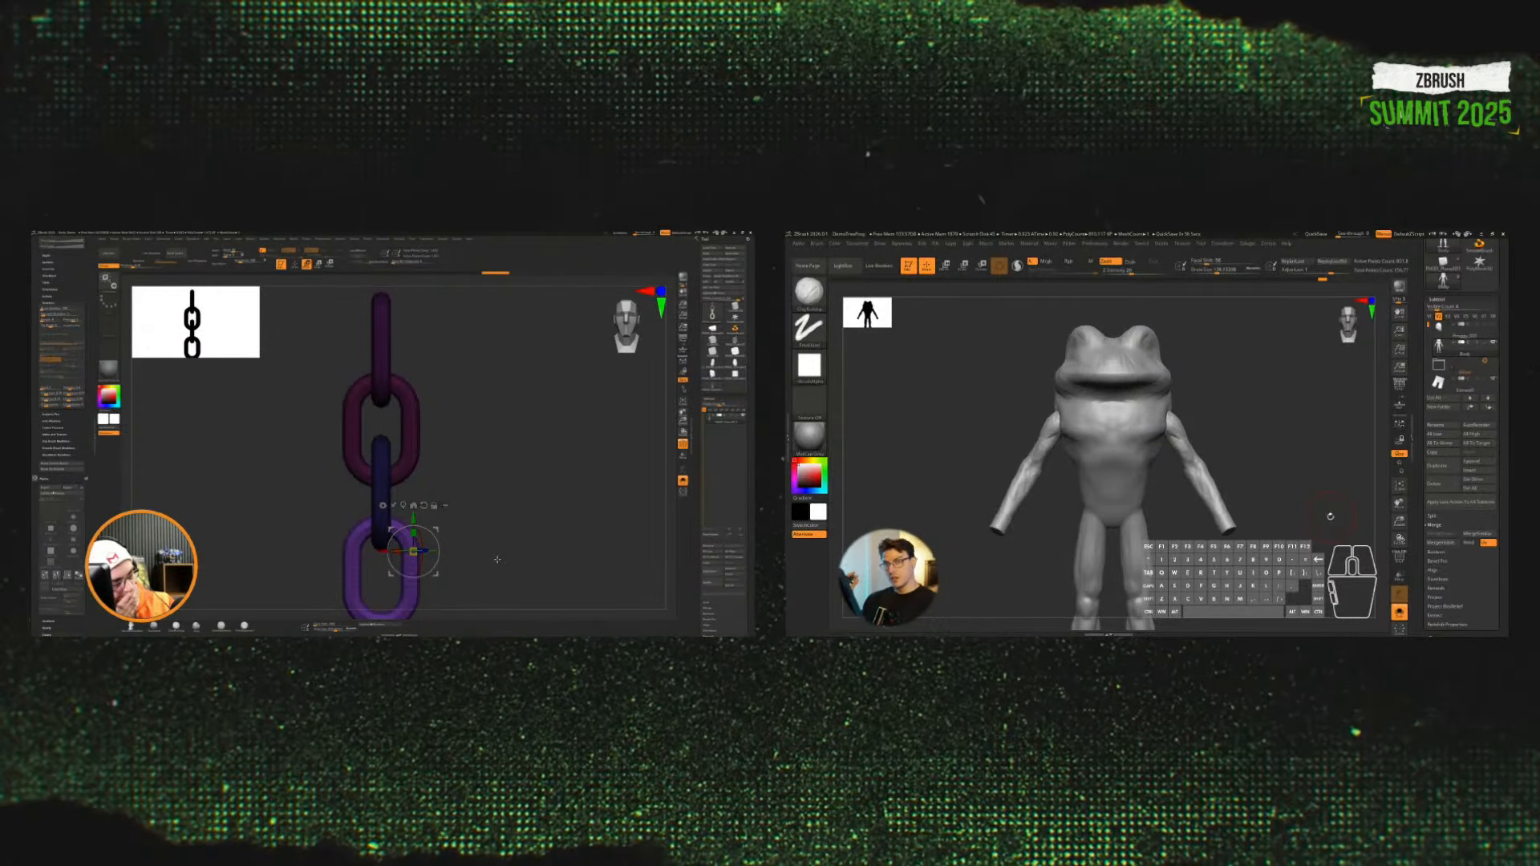
Step: Copy the third link to the top of the chain and turn it to interlock with the first link
ctrl+click(381, 490)
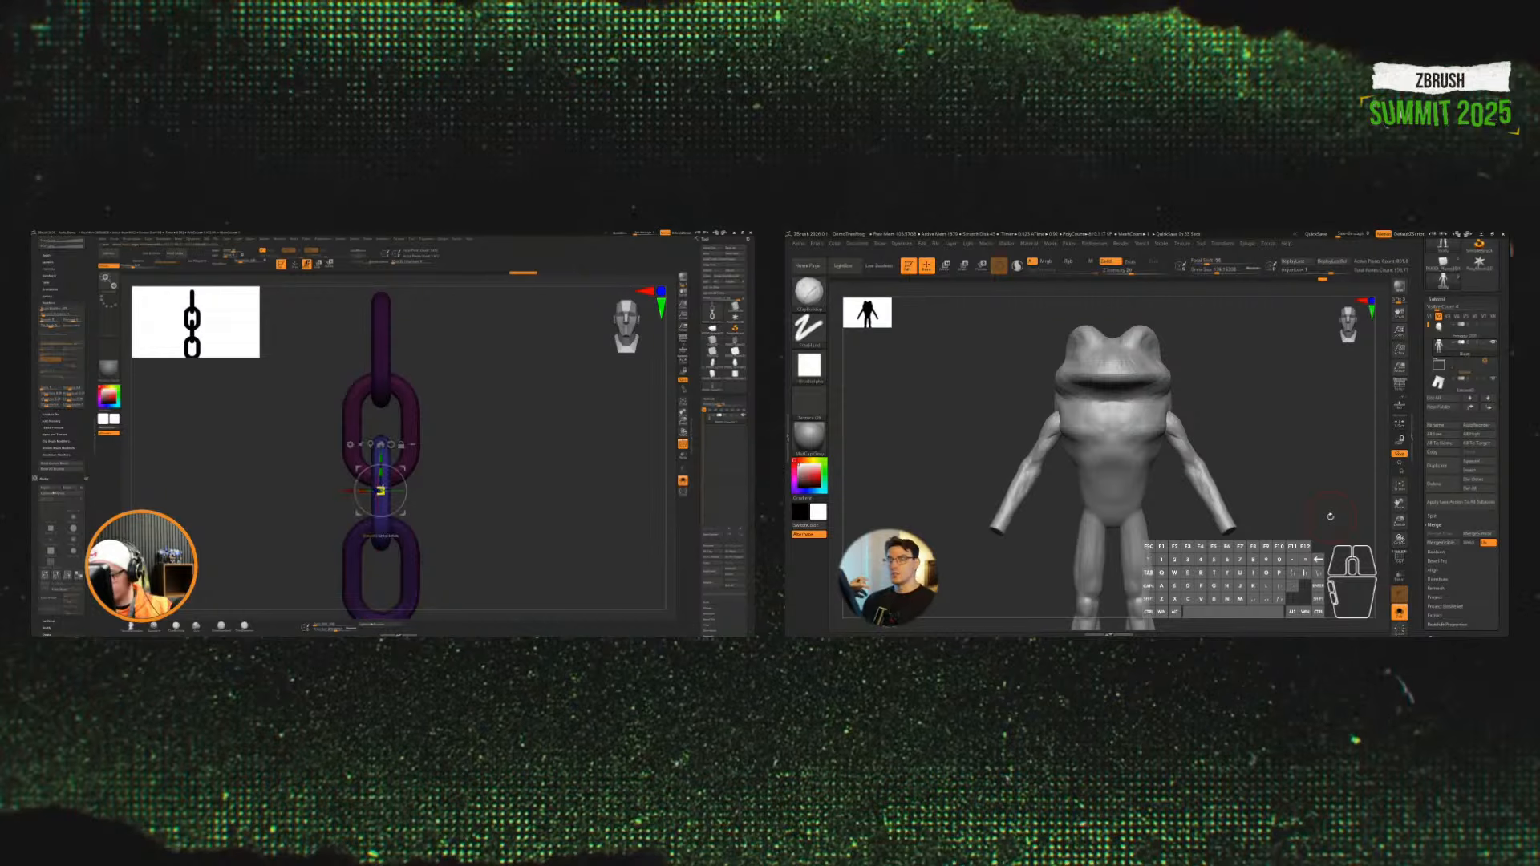
drag(458, 501, 386, 264)
alt+drag(457, 357, 455, 462)
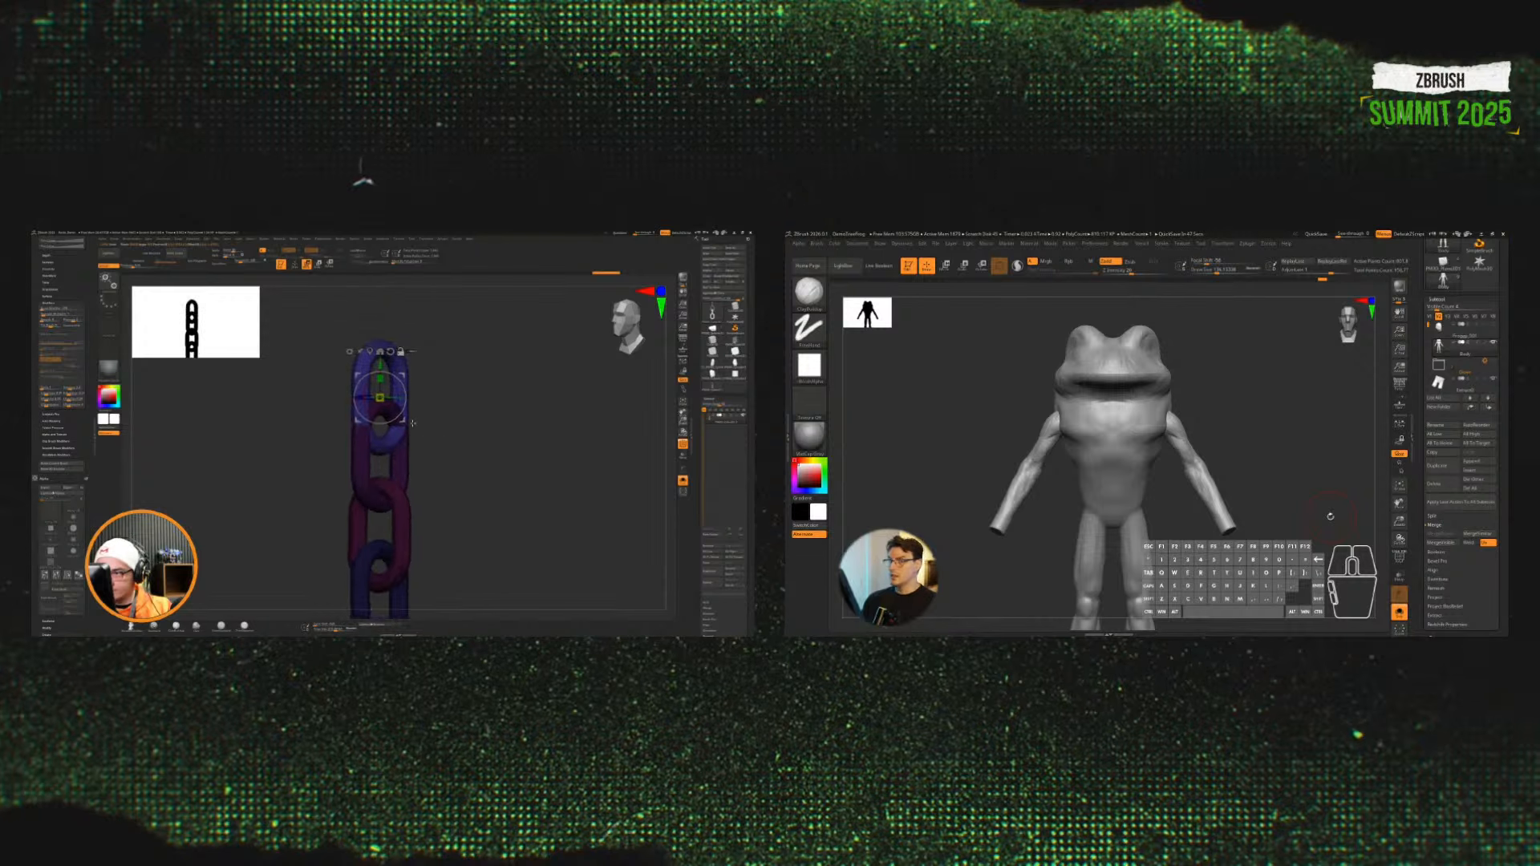
drag(390, 396, 446, 413)
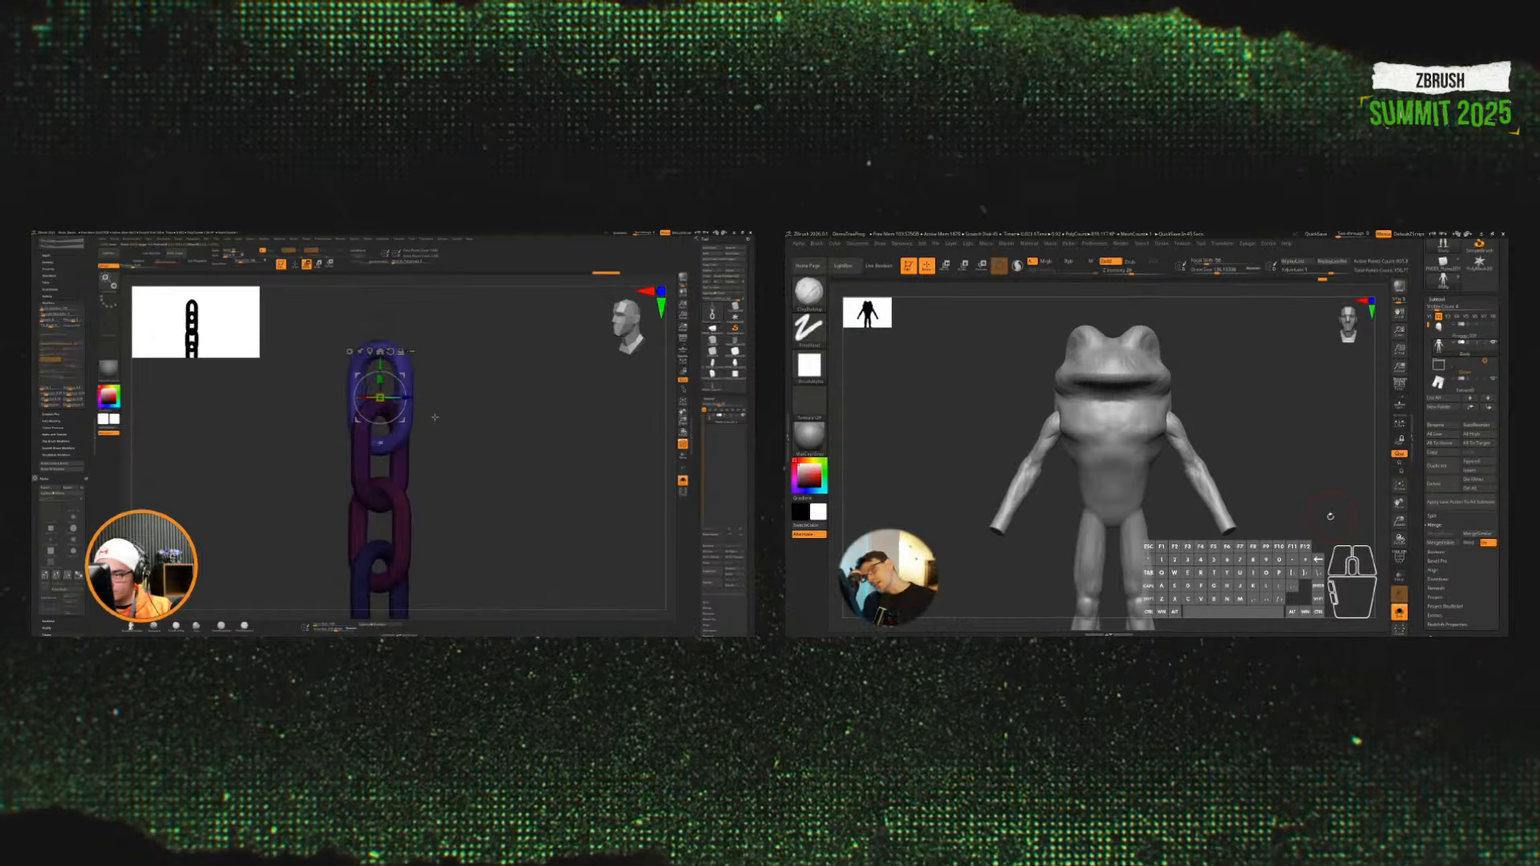
drag(380, 365, 383, 343)
alt+drag(473, 492, 490, 417)
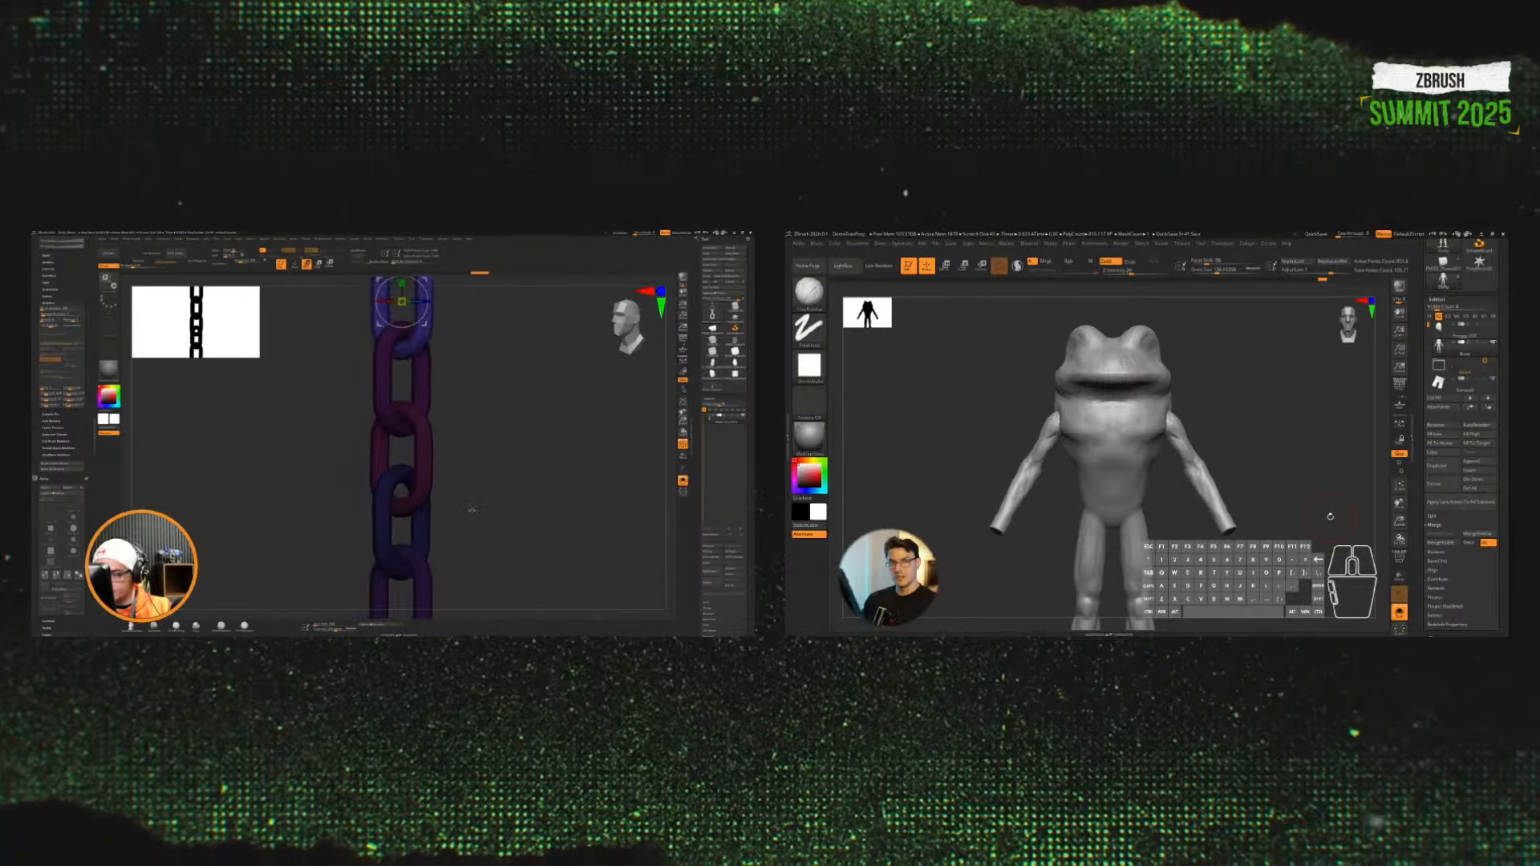
Step: Isolate the bottom link with a mask, centre the gizmo on it, and replace the link with a cylinder
ctrl+click(425, 580)
shift+drag(491, 559, 473, 506)
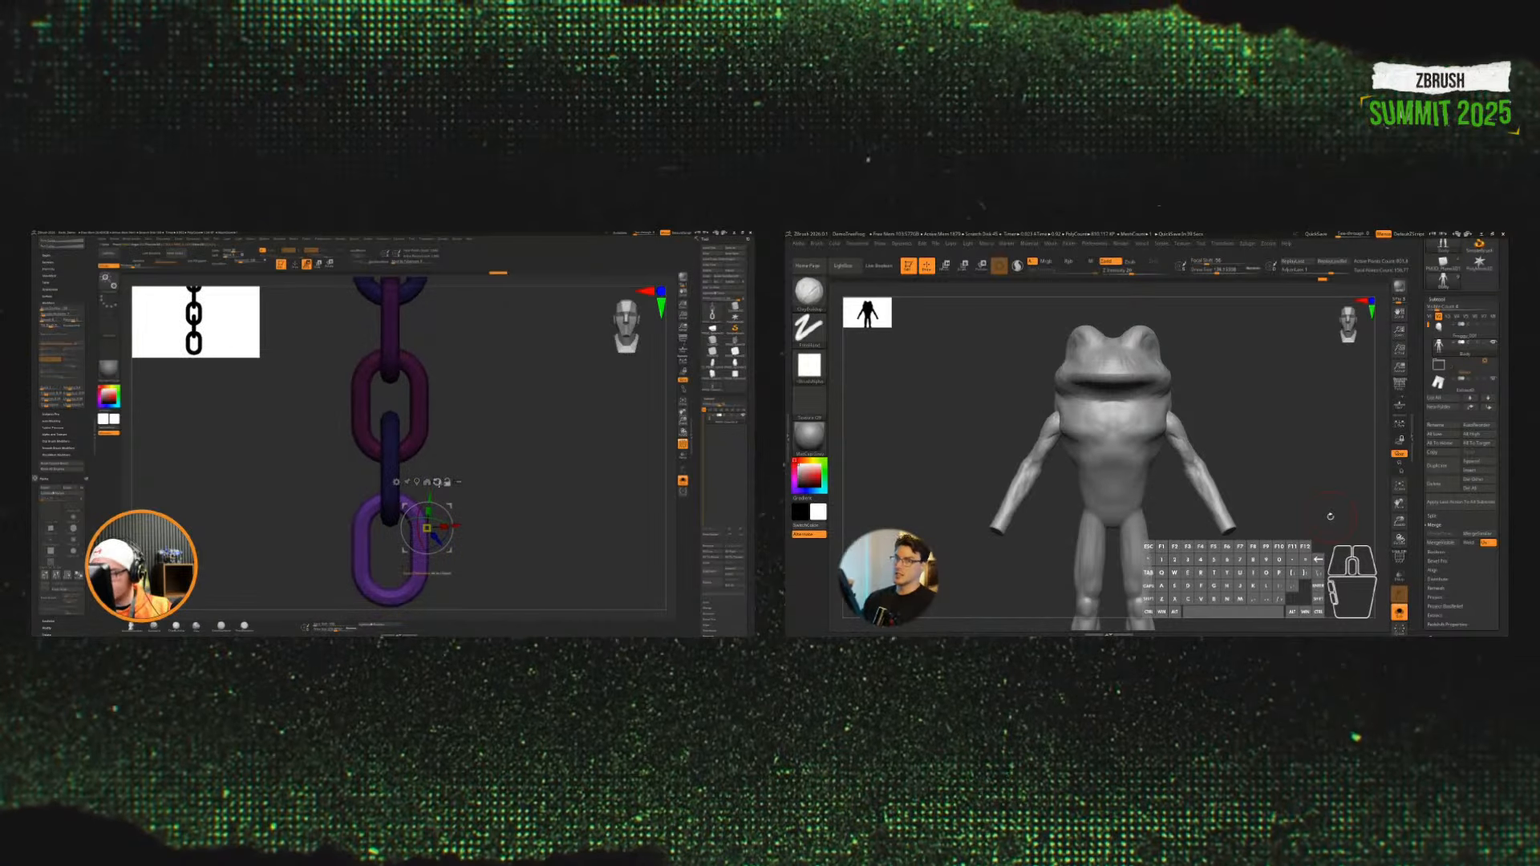
click(425, 481)
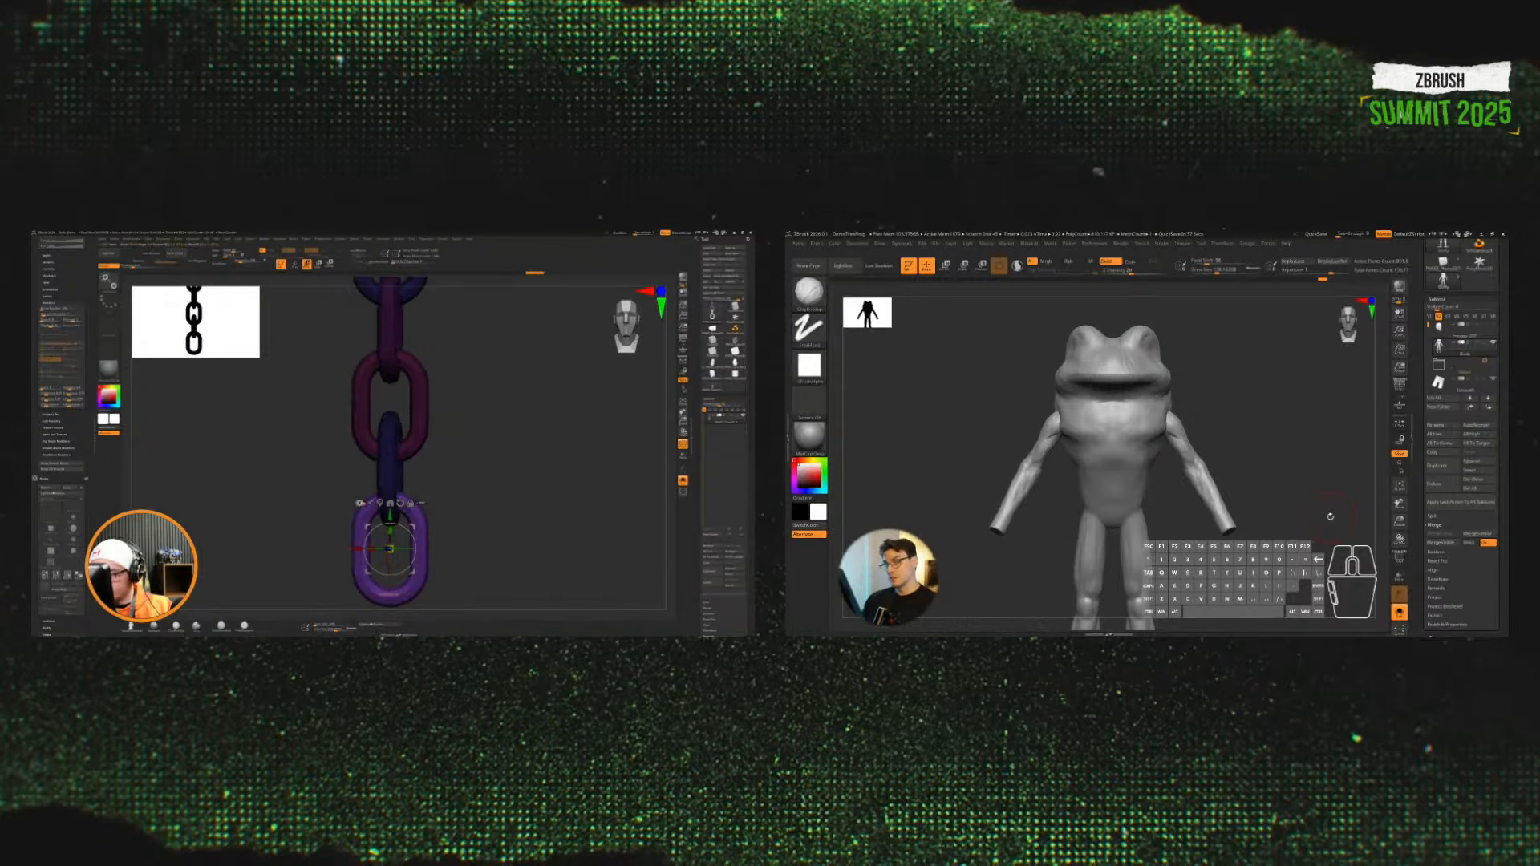
click(359, 503)
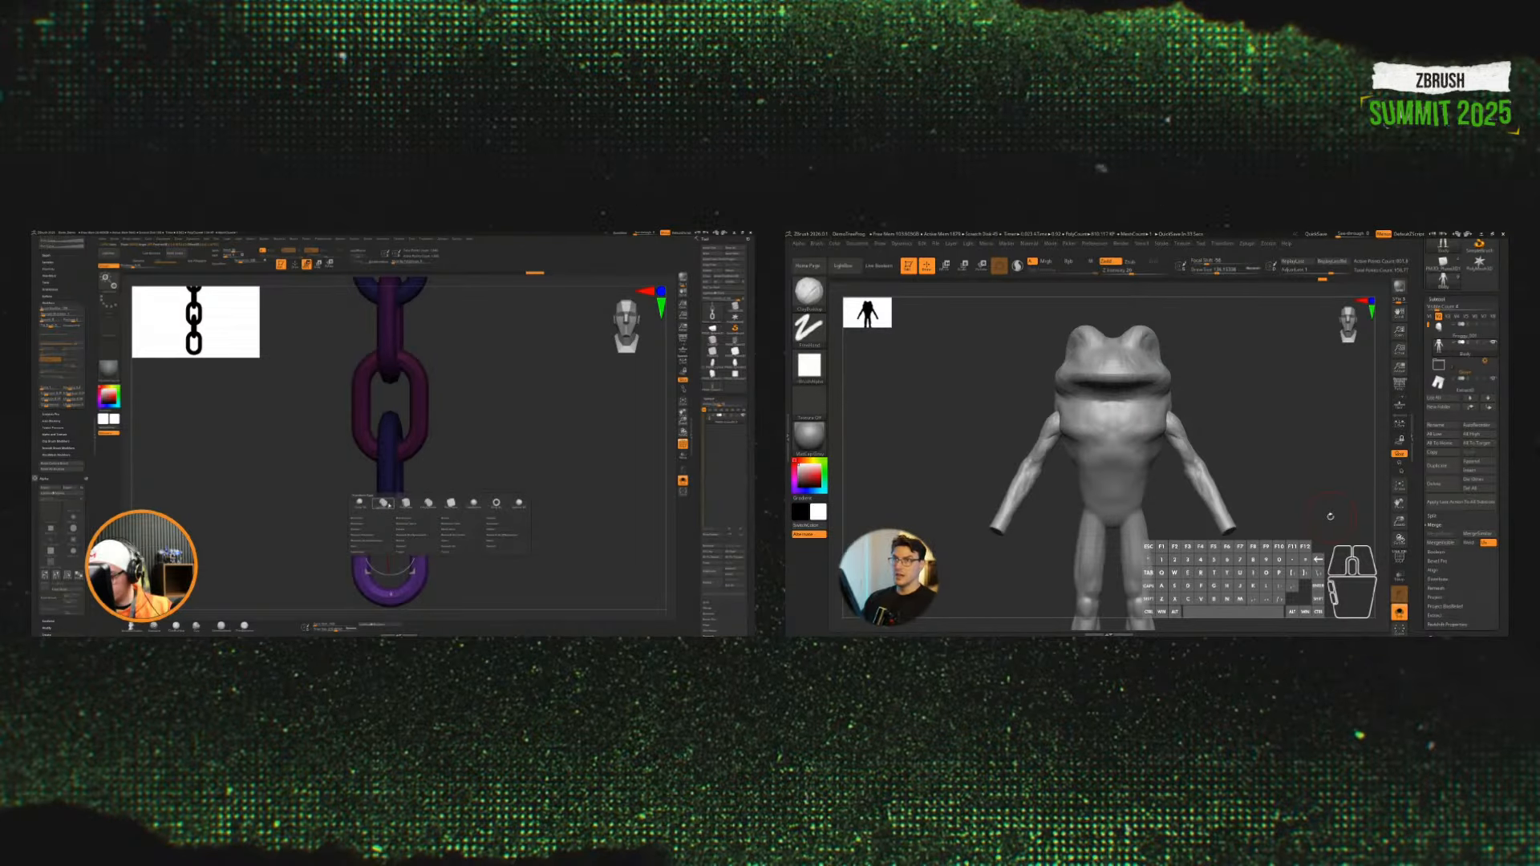
click(384, 503)
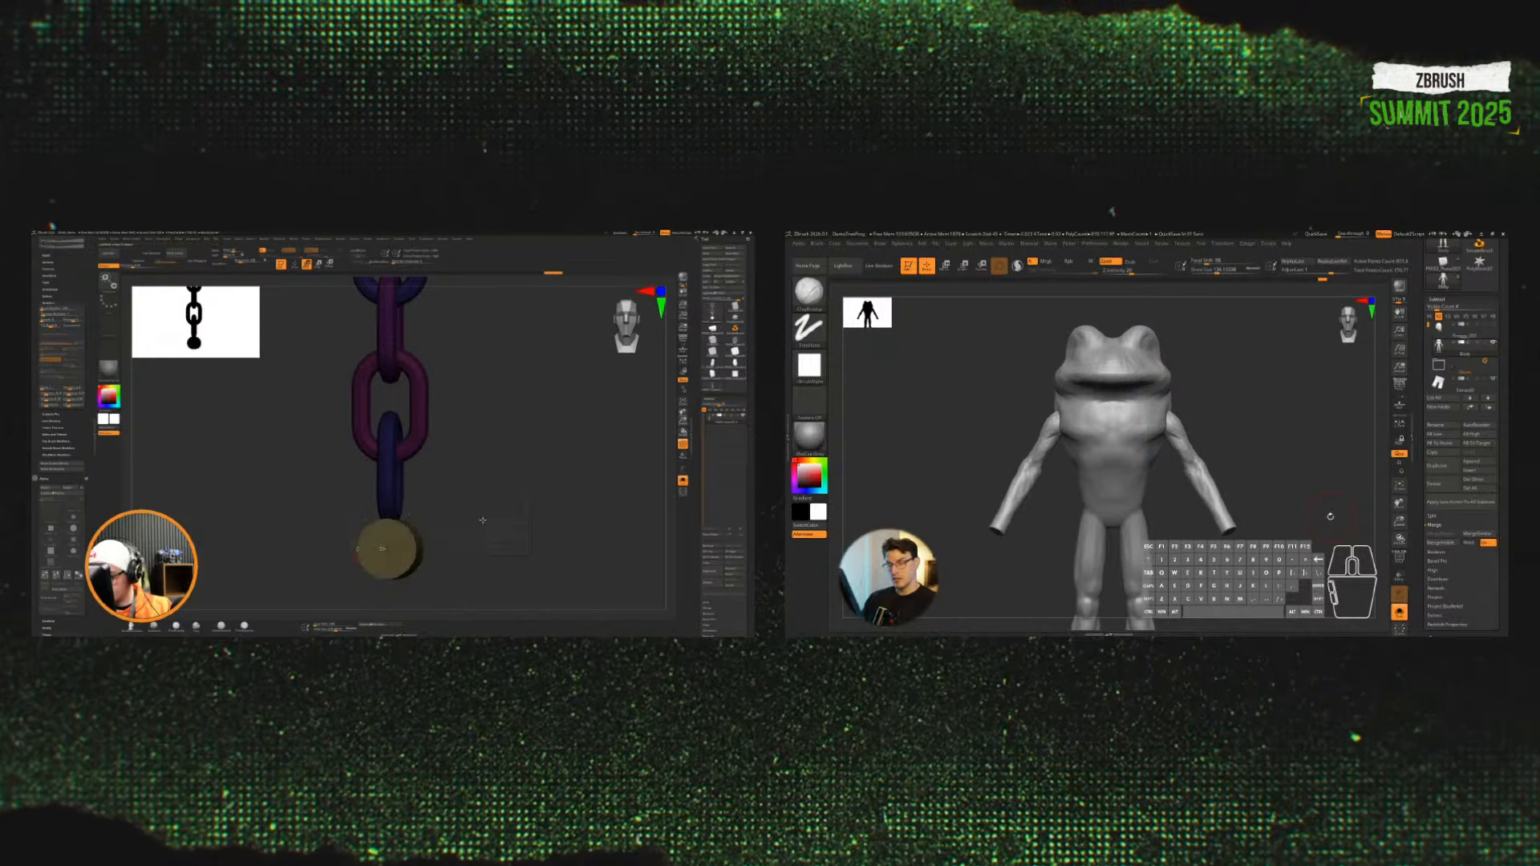
Step: Turn the cylinder upright, enlarge it, and raise it to overlap the lower end of the last link
drag(484, 519, 455, 526)
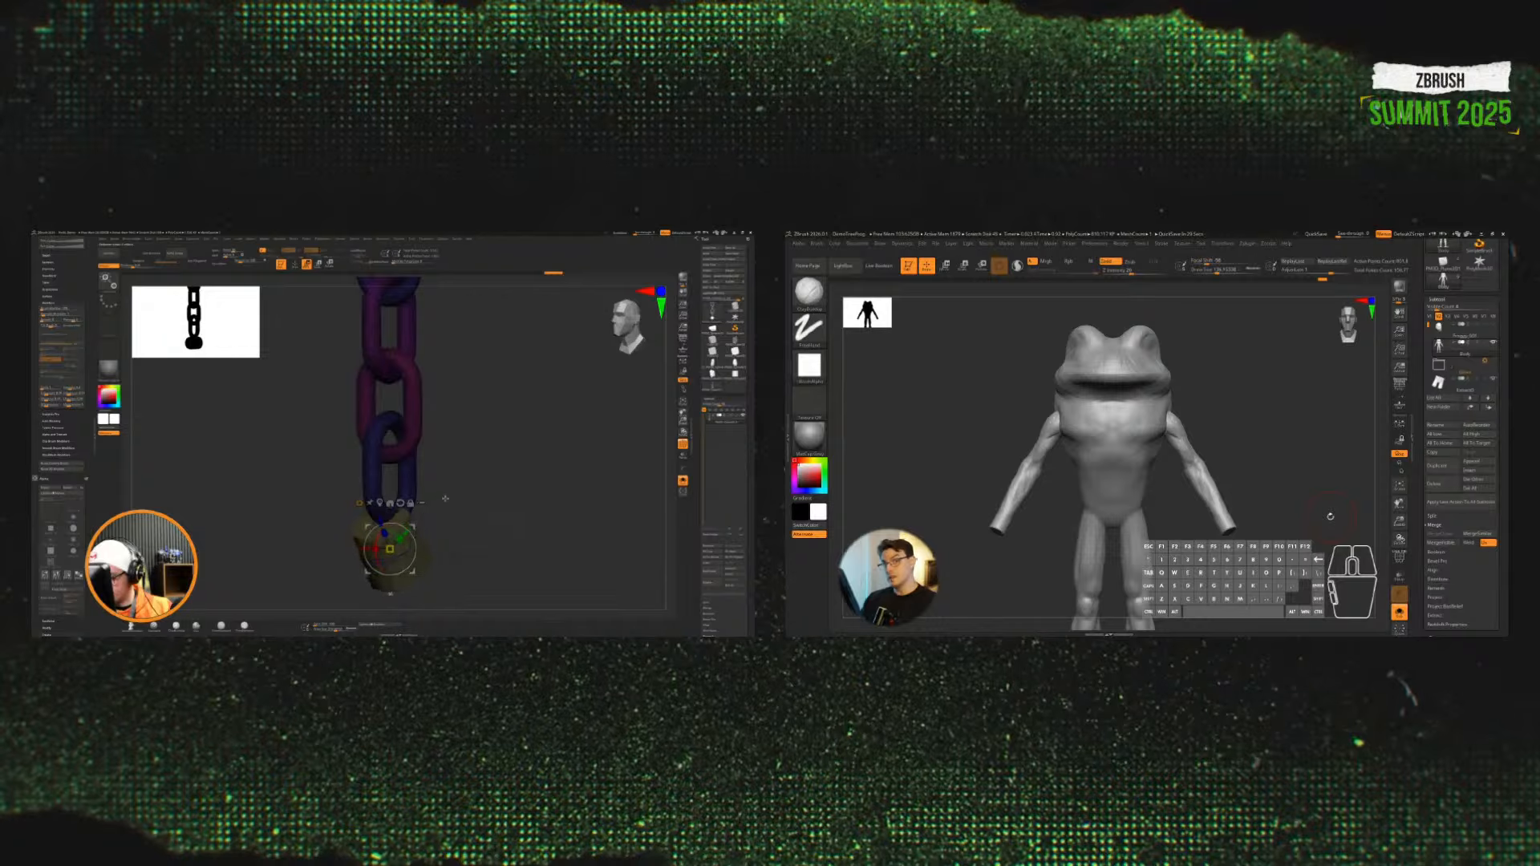
drag(600, 498, 564, 482)
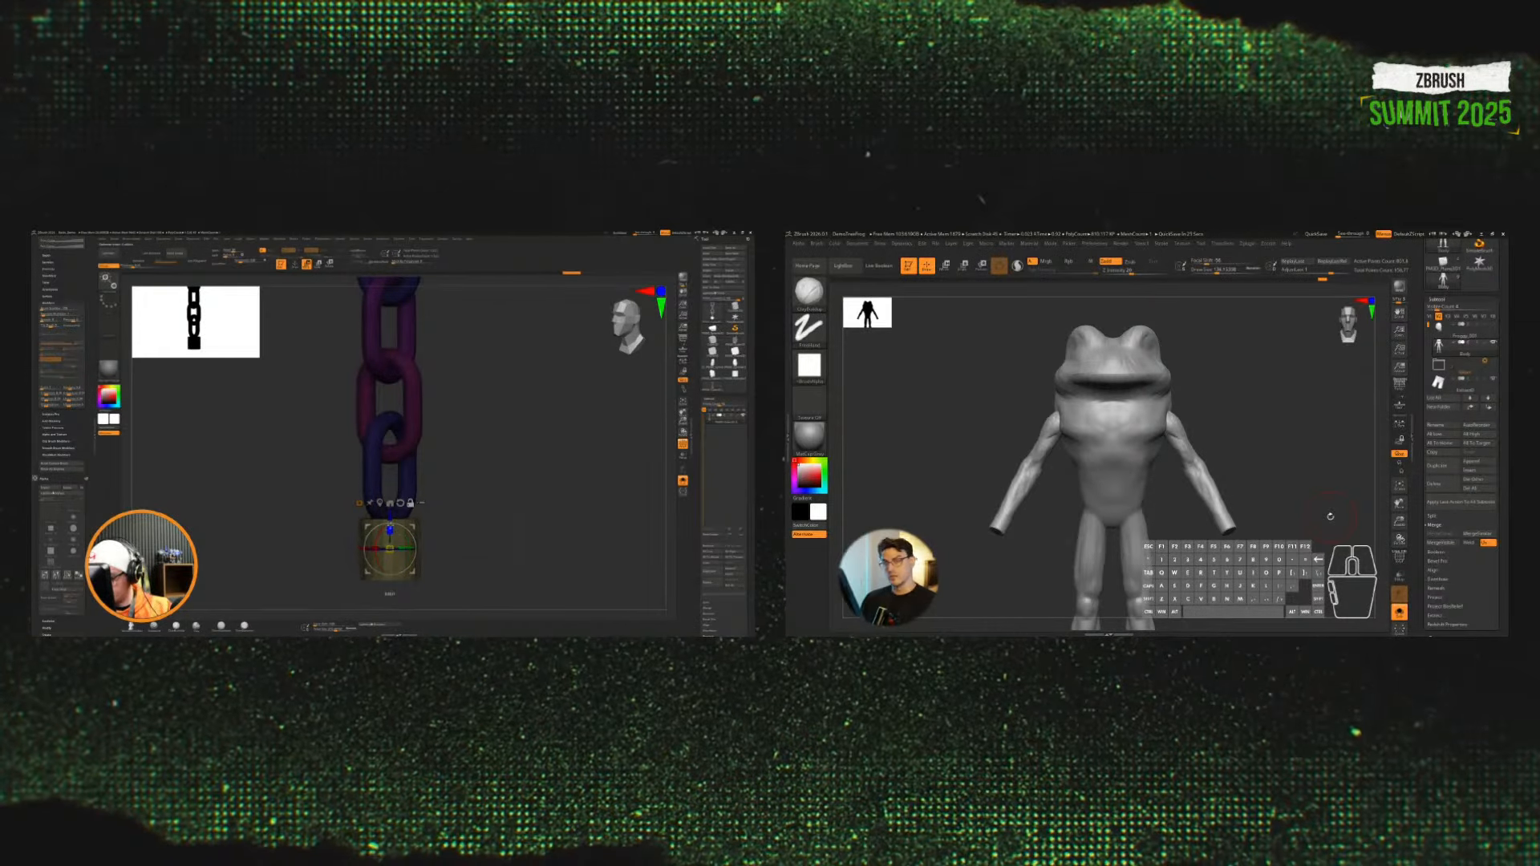
alt+drag(390, 527, 479, 515)
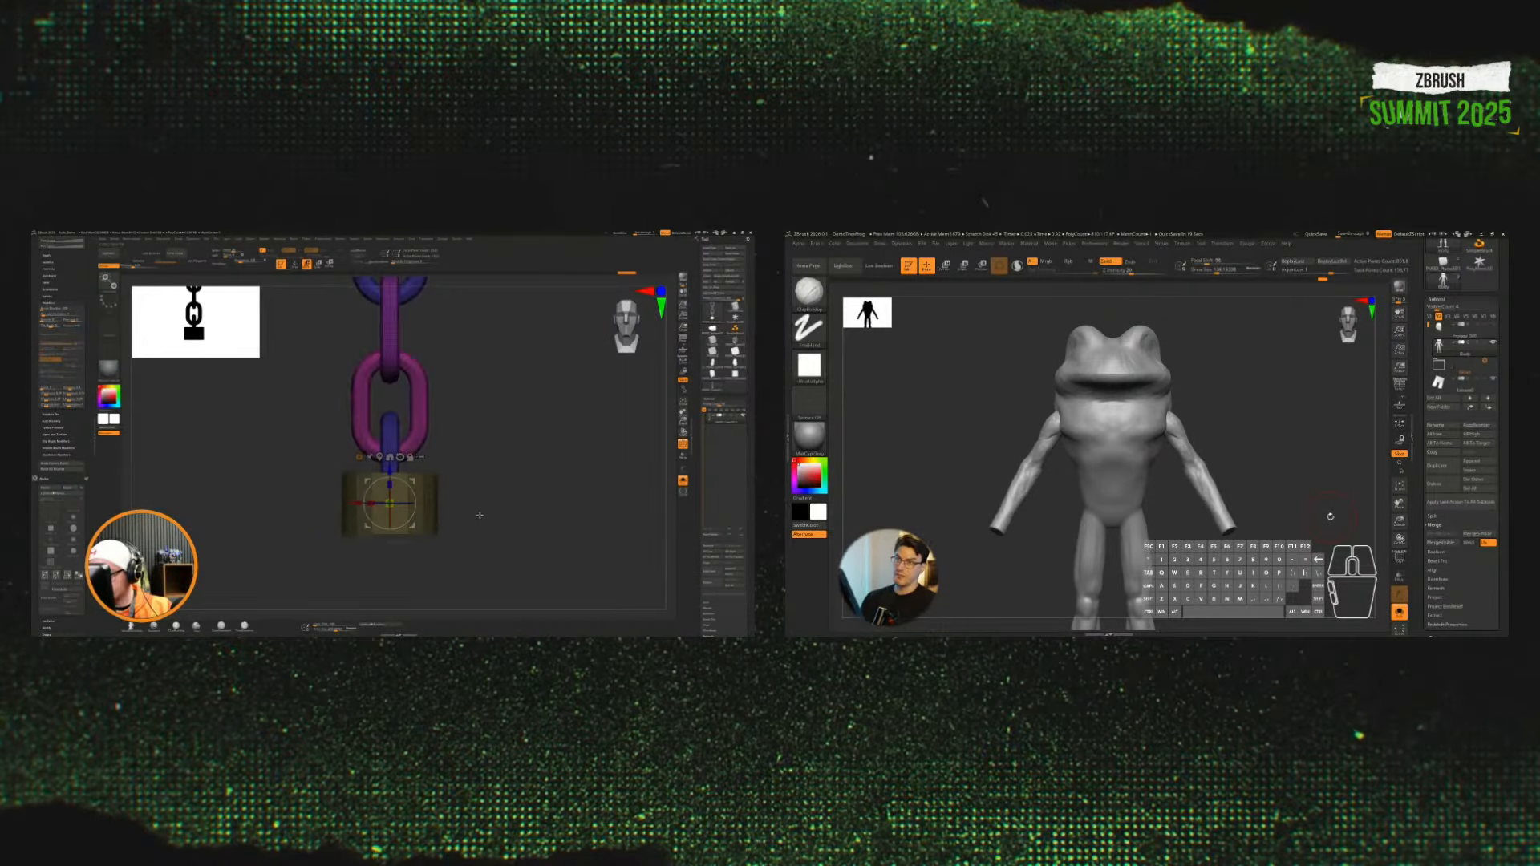
Step: Isolate the bottom link and cylinder, combine them into one polygroup, and show the whole chain again
key(q)
key(1)
mouse_move(487, 498)
ctrl+right_down()
mouse_move(487, 471)
mouse_move(518, 516)
mouse_move(436, 556)
ctrl+right_up()
click(481, 424)
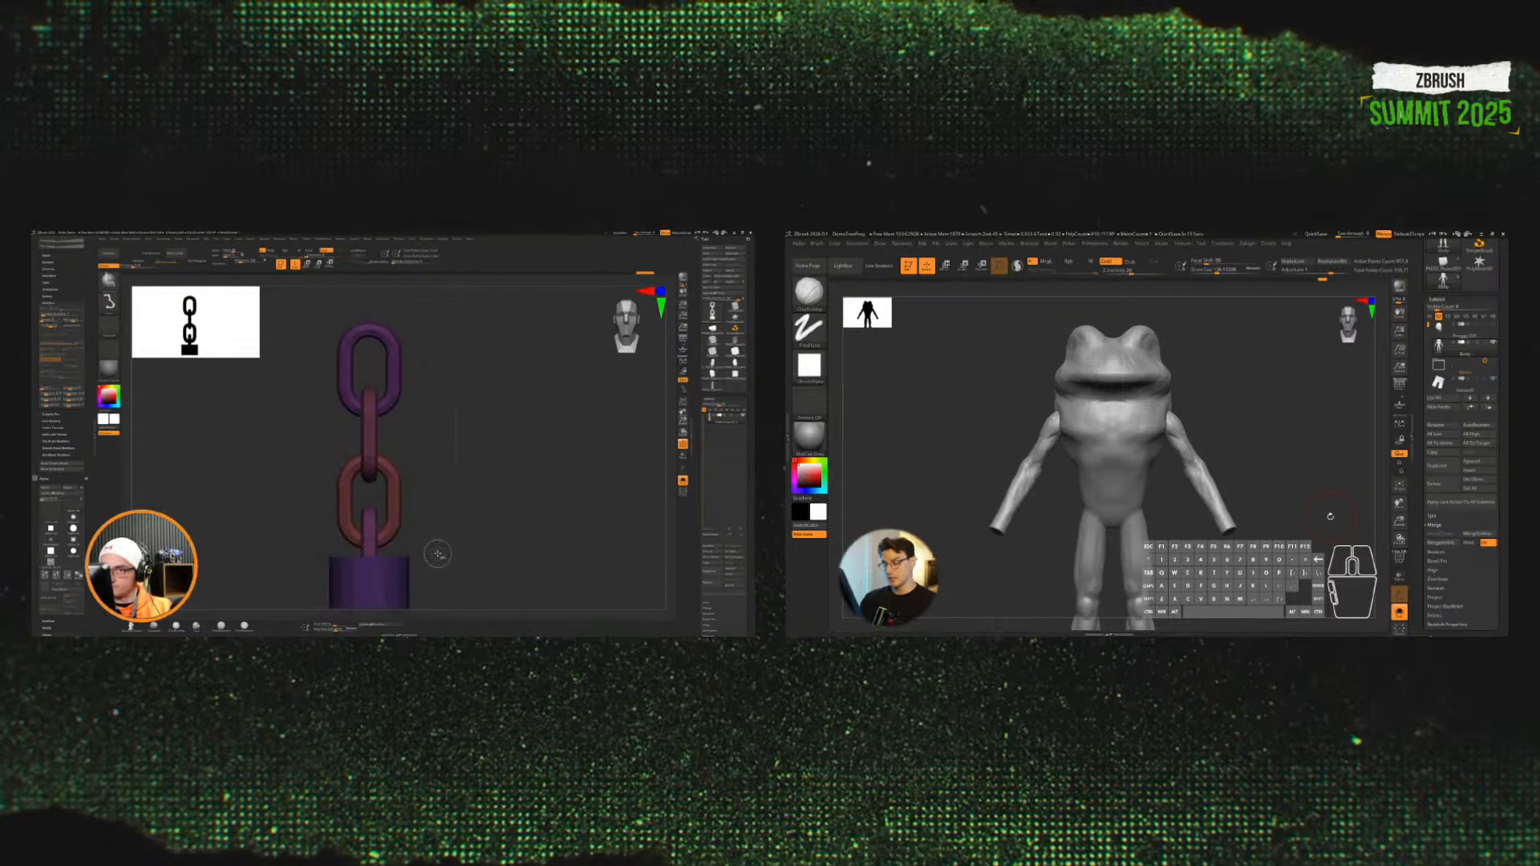
click(108, 288)
ctrl+shift+click(231, 290)
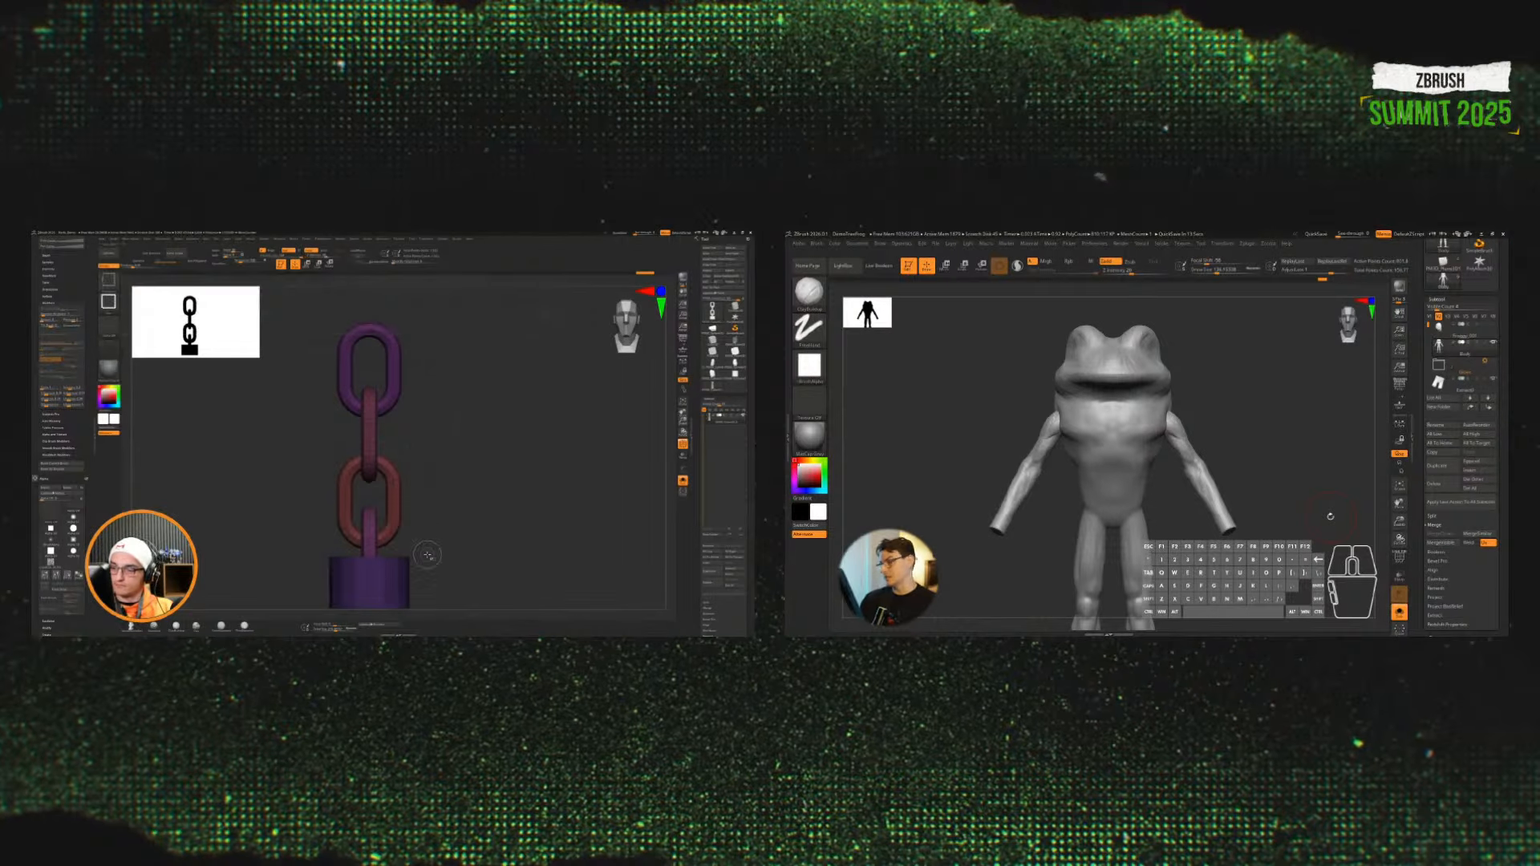
ctrl+shift+drag(435, 553, 299, 575)
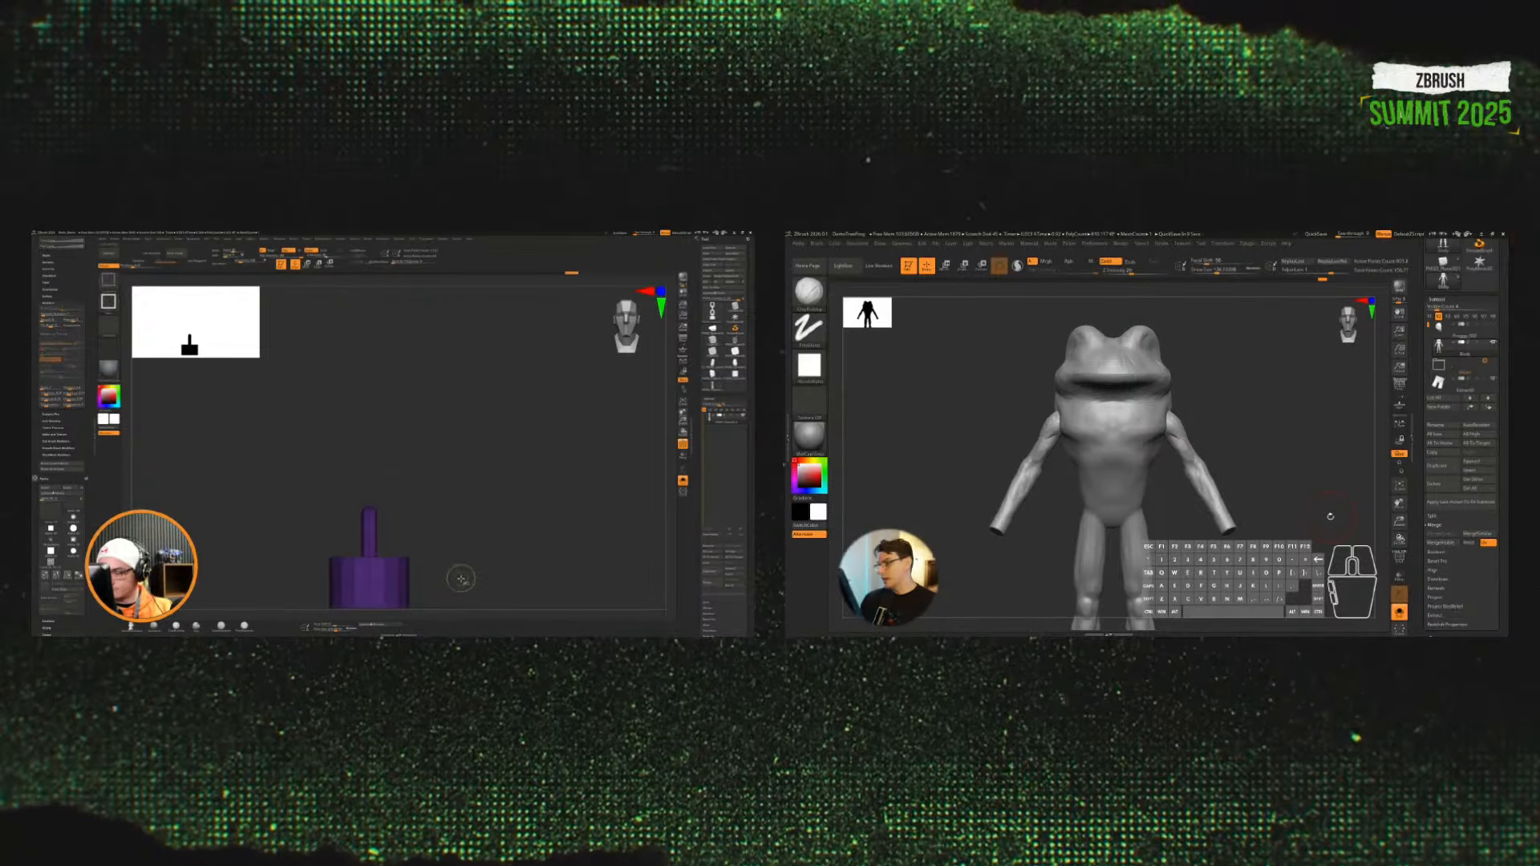
ctrl+shift+click(461, 578)
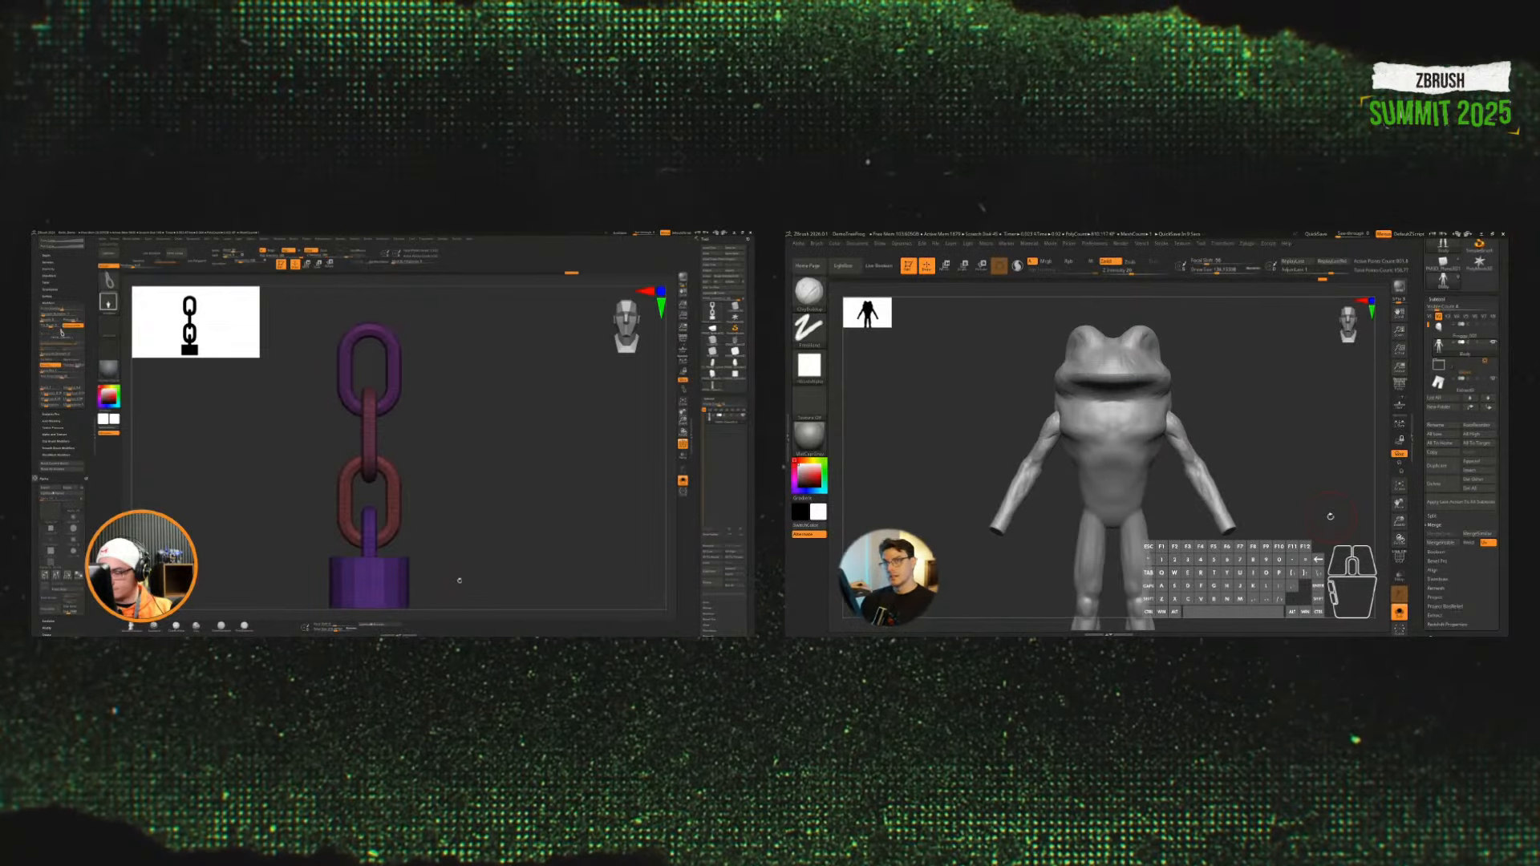
Step: Isolate the chain's middle links and restore the visibility of the whole chain
drag(1331, 517, 1292, 532)
ctrl+shift+drag(412, 443, 351, 474)
drag(1292, 532, 1315, 539)
ctrl+shift+drag(351, 474, 349, 478)
drag(1315, 539, 1265, 492)
key(ctrl+shift+a)
ctrl+shift+click(466, 515)
ctrl+right_drag(465, 498, 471, 526)
Step: Adjust the frog's shoulder and chest shape with the Move brush, and undo the last stroke
key(b)
key(m)
key(v)
alt+drag(1216, 441, 1232, 503)
right_drag(471, 525, 486, 523)
key(s)
drag(1178, 454, 1137, 466)
right_drag(485, 523, 501, 526)
drag(1118, 477, 1127, 456)
right_drag(502, 526, 495, 528)
drag(1127, 455, 1129, 452)
key(ctrl+z)
Step: Try isolating and masking the area around the frog's shoulder
mouse_move(495, 528)
right_down()
mouse_move(485, 485)
mouse_move(508, 512)
right_up()
ctrl+shift+click(1118, 478)
ctrl+click(1203, 460)
ctrl+shift+click(1227, 457)
ctrl+click(1232, 457)
ctrl+drag(1230, 457, 1225, 460)
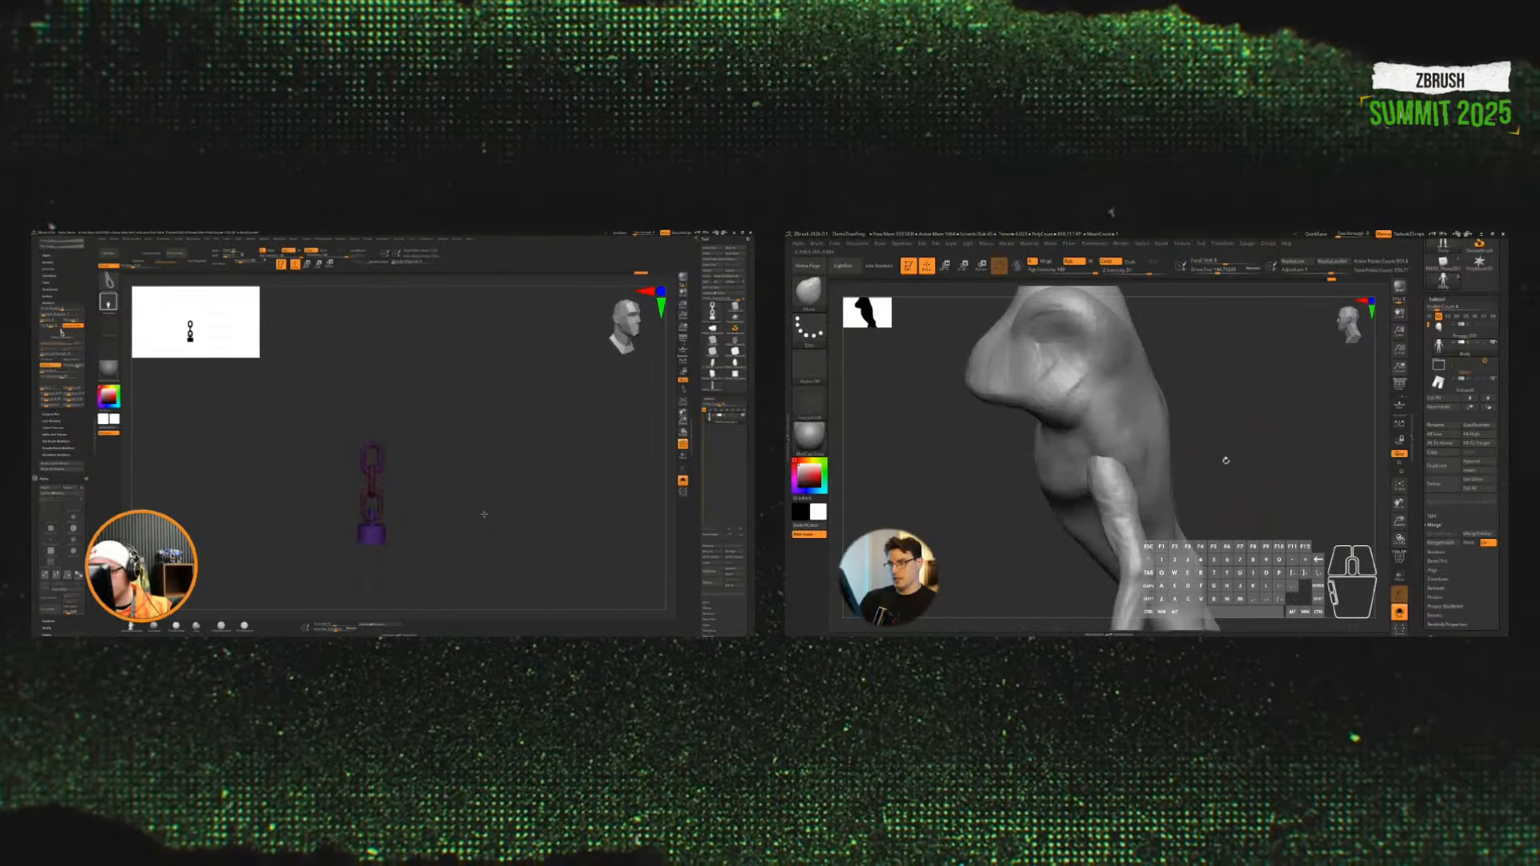
mouse_move(485, 514)
right_down()
mouse_move(489, 530)
mouse_move(447, 509)
right_up()
mouse_move(1215, 469)
alt+mouse_down()
mouse_move(1237, 441)
mouse_move(1272, 441)
mouse_move(1124, 557)
alt+mouse_up()
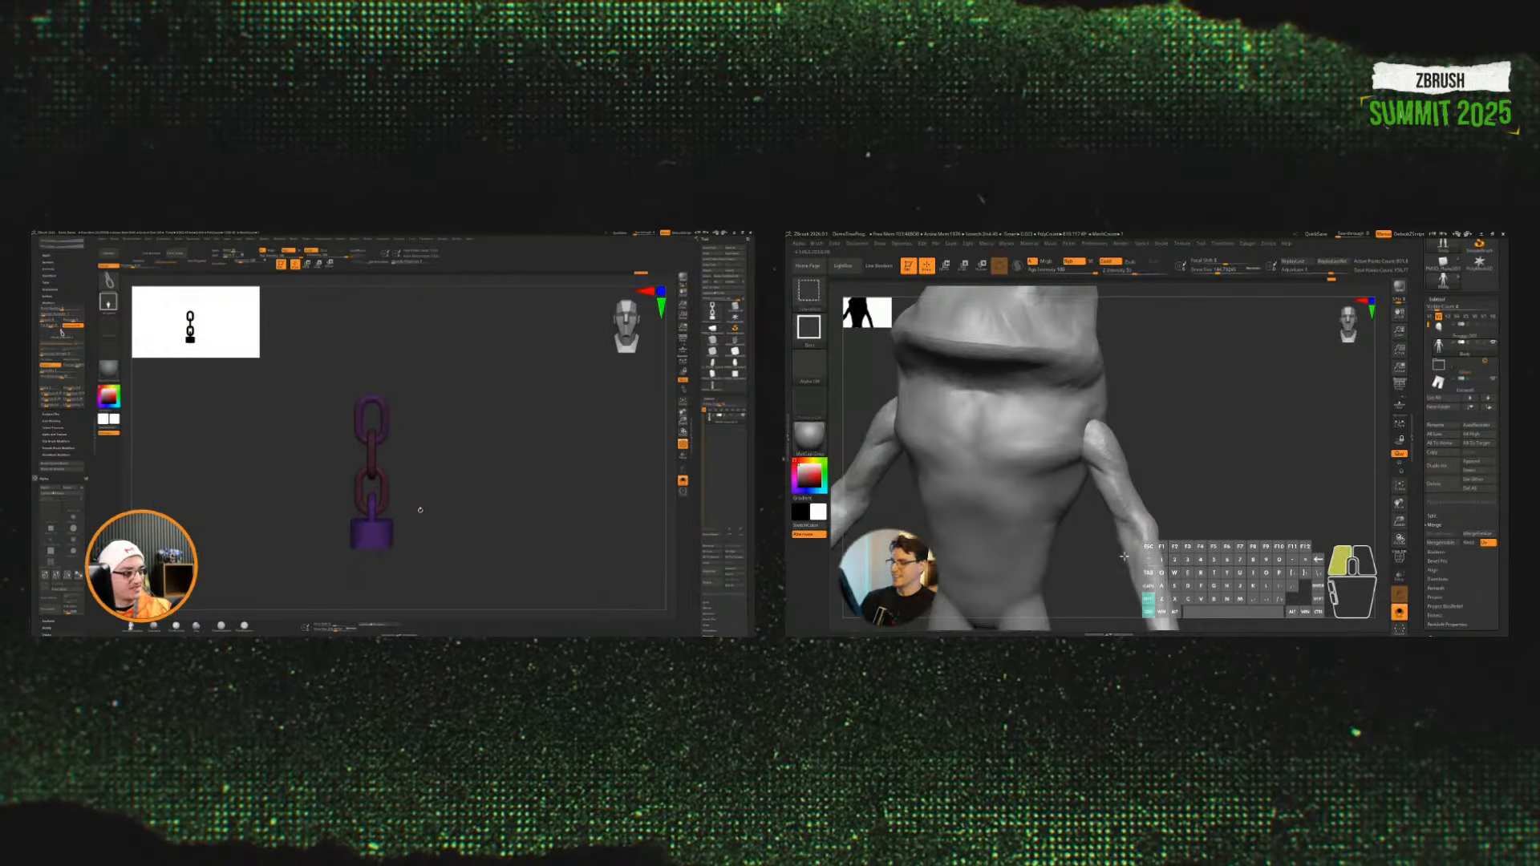
Step: Isolate the frog's arms, mask them, and bring back the full body
ctrl+shift+click(1203, 488)
shift+drag(1220, 484, 1252, 454)
ctrl+shift+drag(1214, 433, 1114, 542)
key(ctrl+shift+a)
ctrl+right_drag(405, 513, 445, 510)
ctrl+click(1243, 525)
ctrl+shift+click(1249, 523)
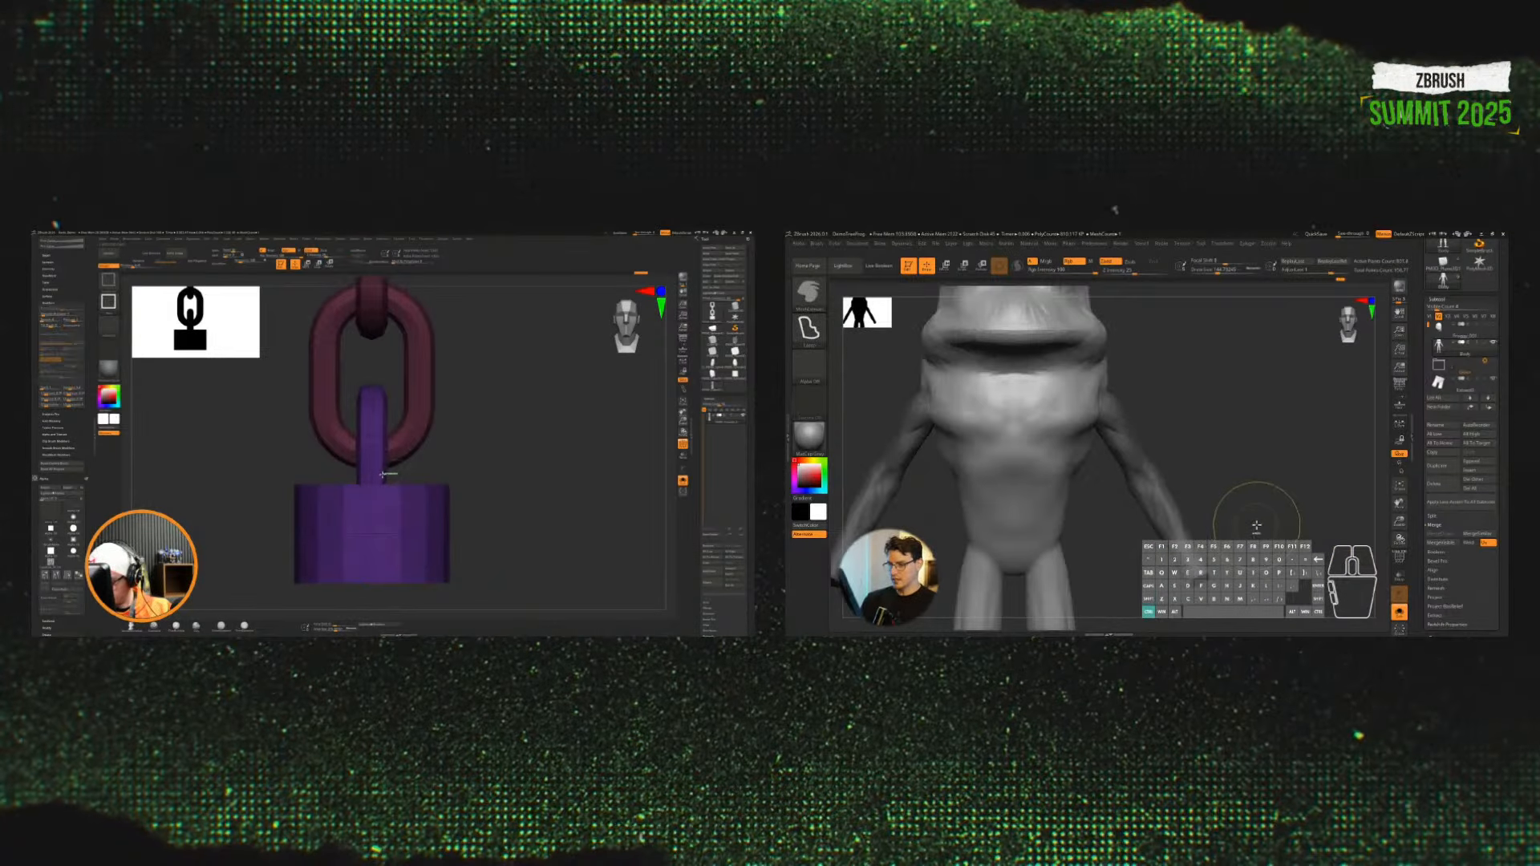
Step: Invert the mask so only the frog's arms stay editable, and isolate the lower half of the padlock's shackle link
ctrl+shift+drag(383, 475, 394, 481)
ctrl+click(1256, 524)
alt+drag(1257, 519, 1264, 512)
key(ctrl+shift+a)
right_drag(516, 498, 460, 502)
mouse_move(459, 491)
ctrl+alt+shift+mouse_down()
mouse_move(209, 592)
mouse_move(298, 337)
ctrl+alt+shift+mouse_up()
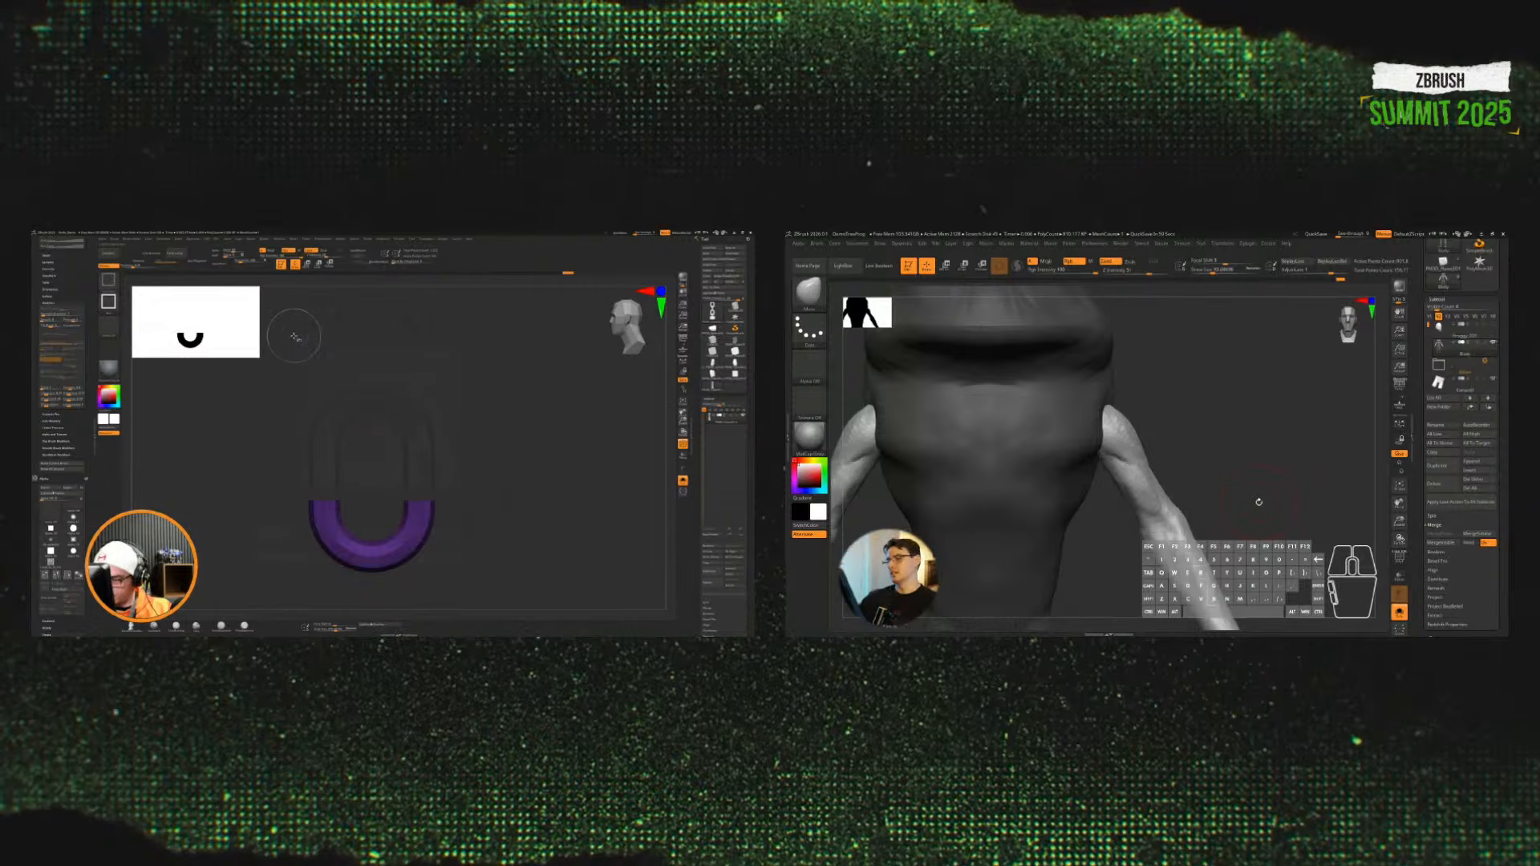
Step: Bring back the whole chain, and reshape the top of the frog's arm where it meets the shoulder
mouse_move(1258, 502)
mouse_down()
mouse_move(1238, 440)
mouse_move(1248, 463)
mouse_up()
ctrl+shift+click(502, 529)
key(s)
drag(1240, 461, 1251, 462)
mouse_move(1251, 463)
mouse_down()
mouse_move(1166, 475)
mouse_move(1114, 448)
mouse_up()
drag(510, 548, 511, 553)
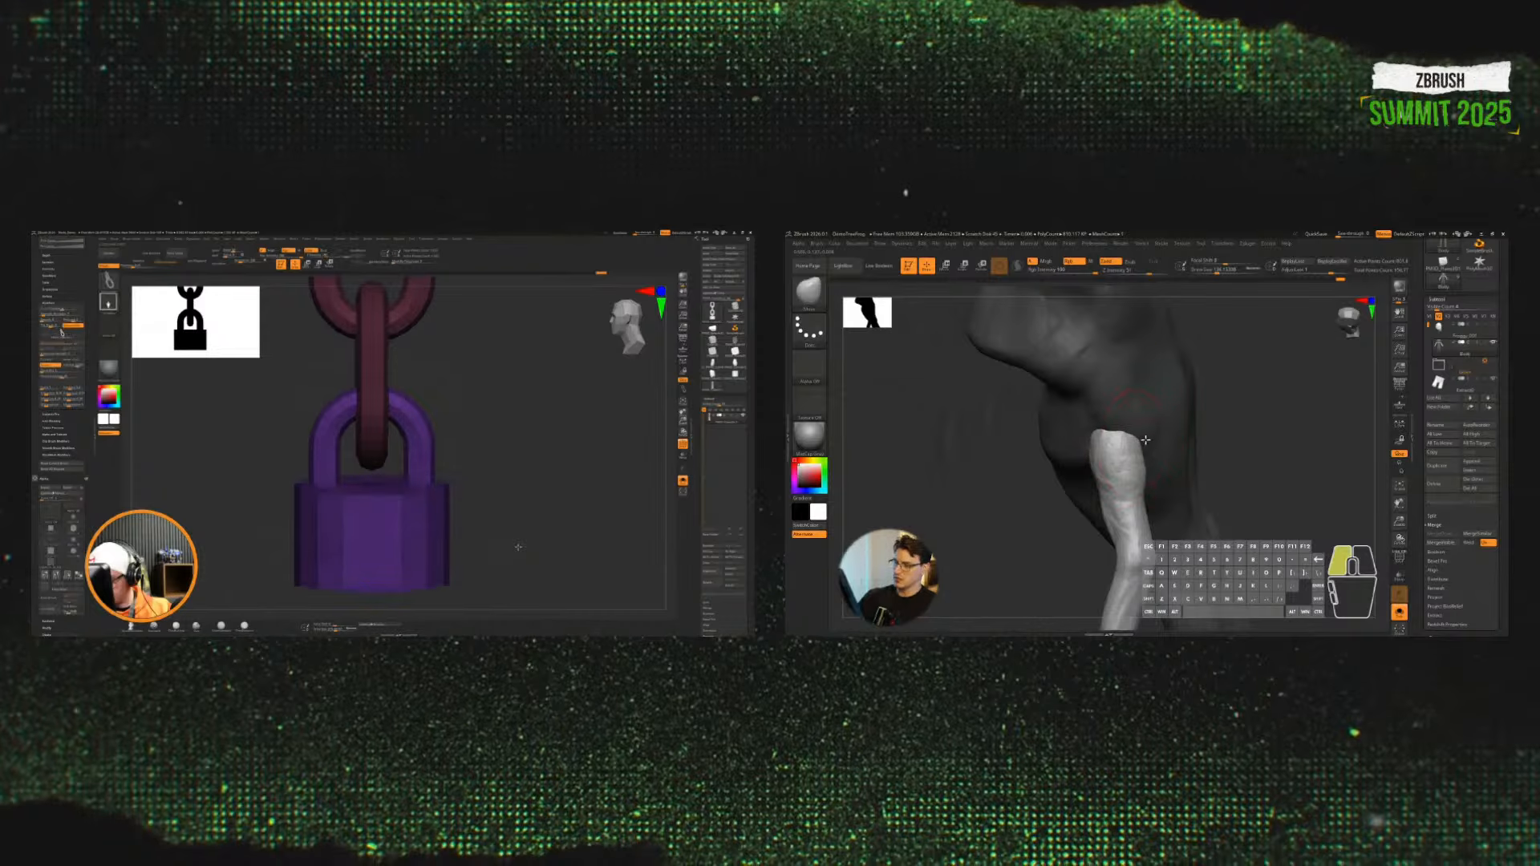
drag(1114, 448, 1110, 445)
drag(512, 553, 512, 571)
drag(1105, 442, 1088, 436)
drag(1195, 429, 1163, 423)
Step: Round out the frog's shoulder further, and isolate parts of the shackle link before restoring the full chain
ctrl+shift+click(424, 452)
key(ctrl+shift+a)
drag(520, 513, 512, 495)
drag(1101, 439, 1092, 433)
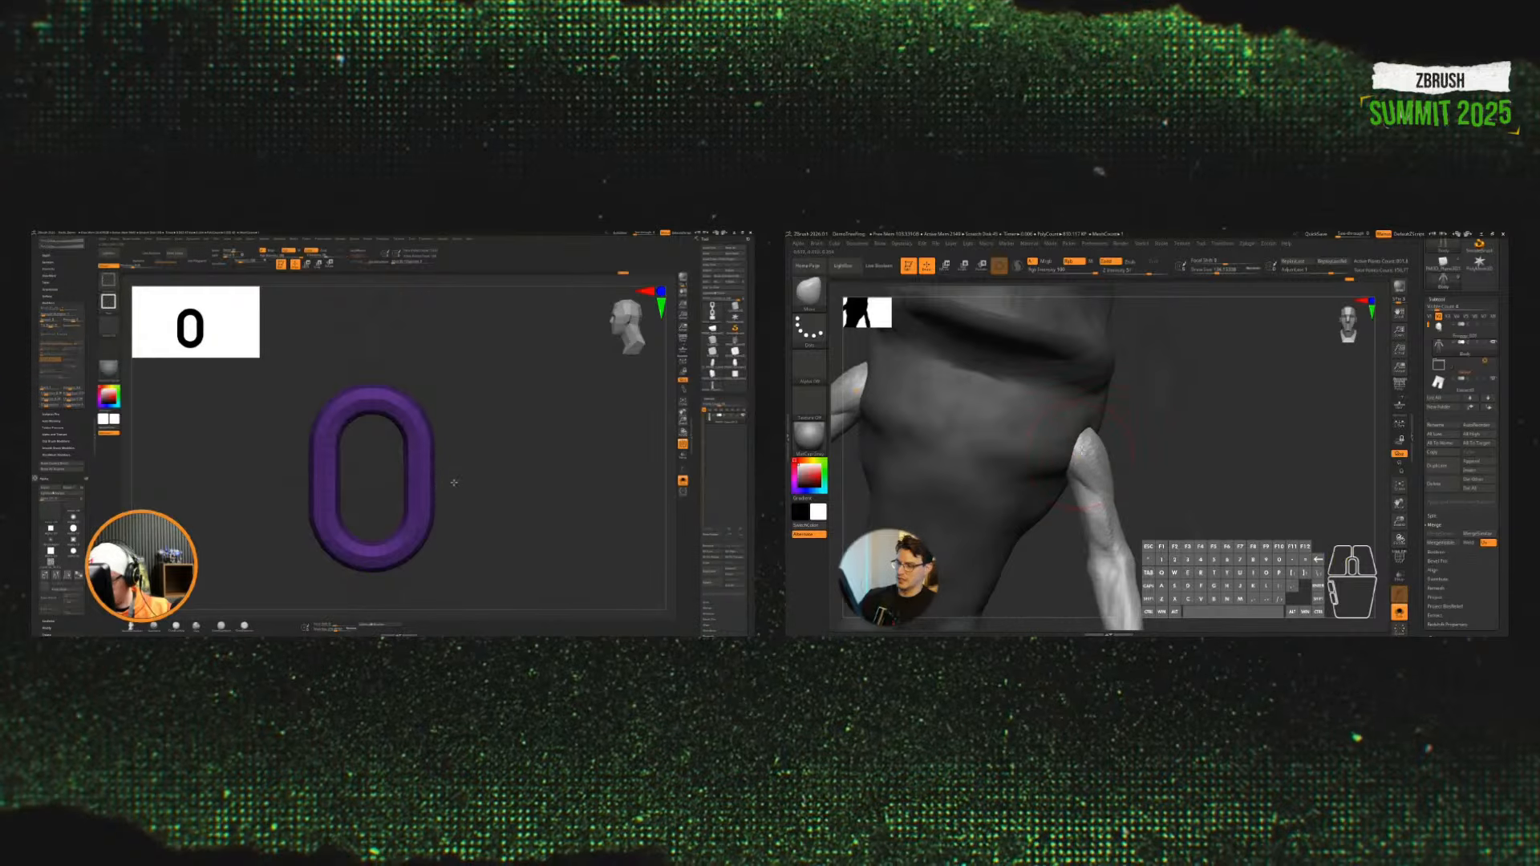
ctrl+alt+shift+drag(458, 480, 305, 587)
drag(1097, 434, 1100, 430)
ctrl+alt+shift+drag(291, 594, 291, 348)
mouse_move(1155, 441)
mouse_down()
mouse_move(1182, 454)
mouse_move(1133, 459)
mouse_up()
ctrl+shift+drag(538, 522, 535, 533)
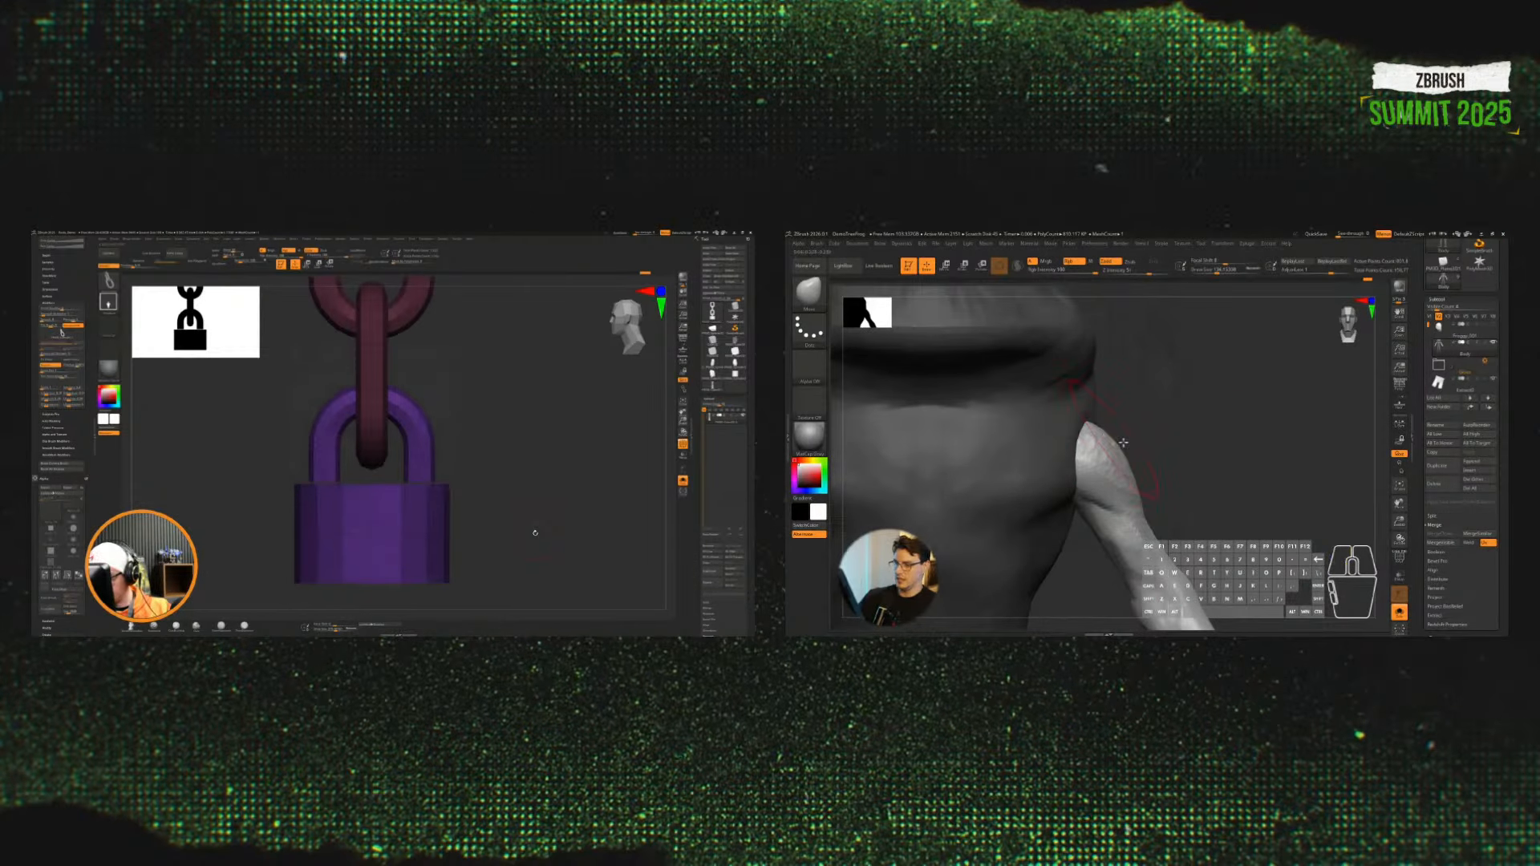
drag(1123, 442, 1115, 460)
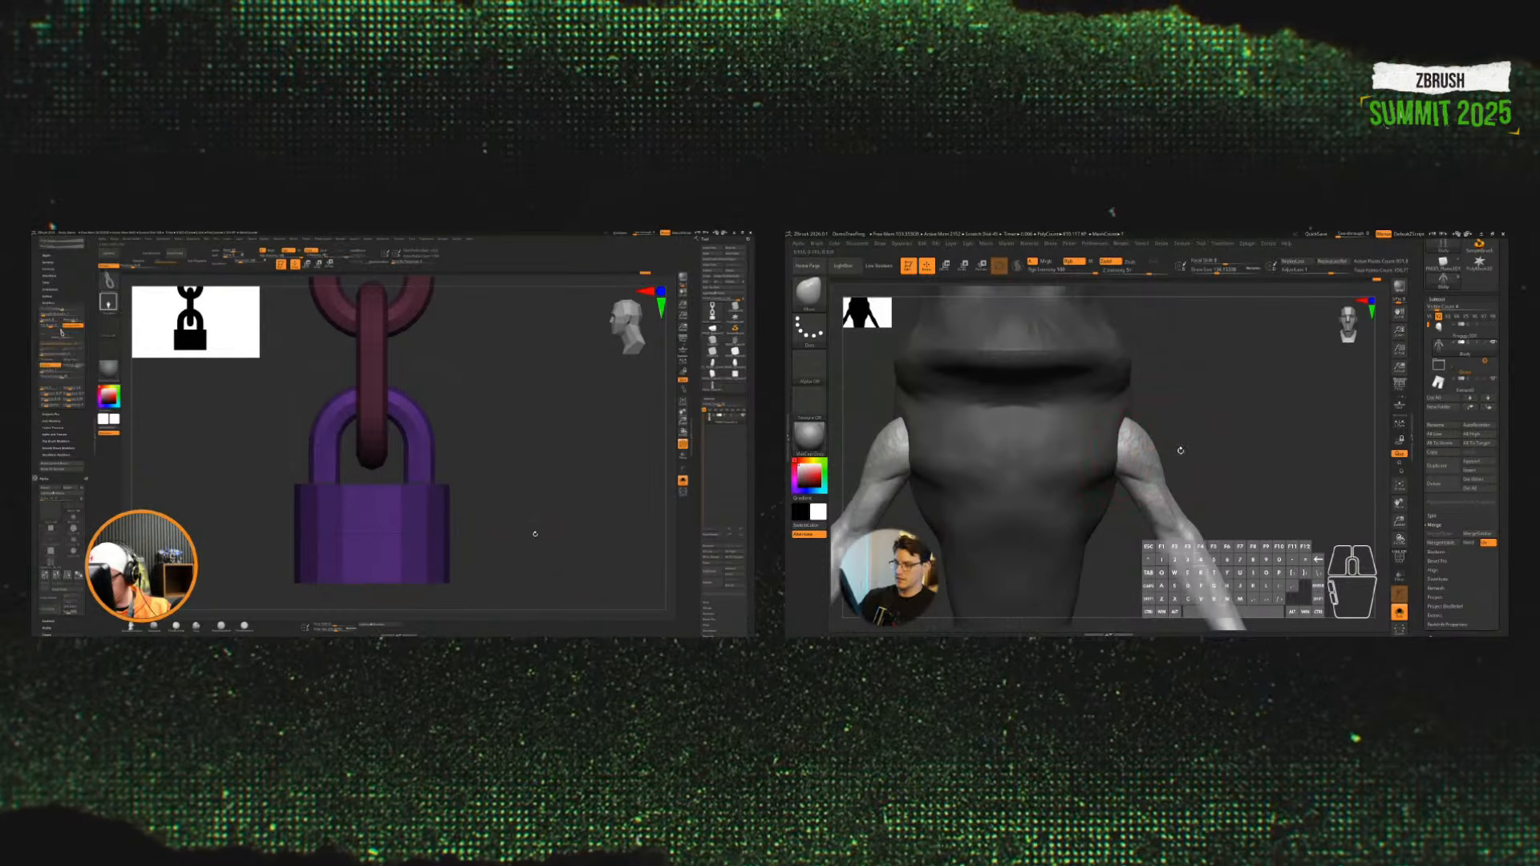
drag(532, 532, 543, 533)
drag(1179, 450, 1163, 420)
Step: Clear the mask from the frog's body
key(space)
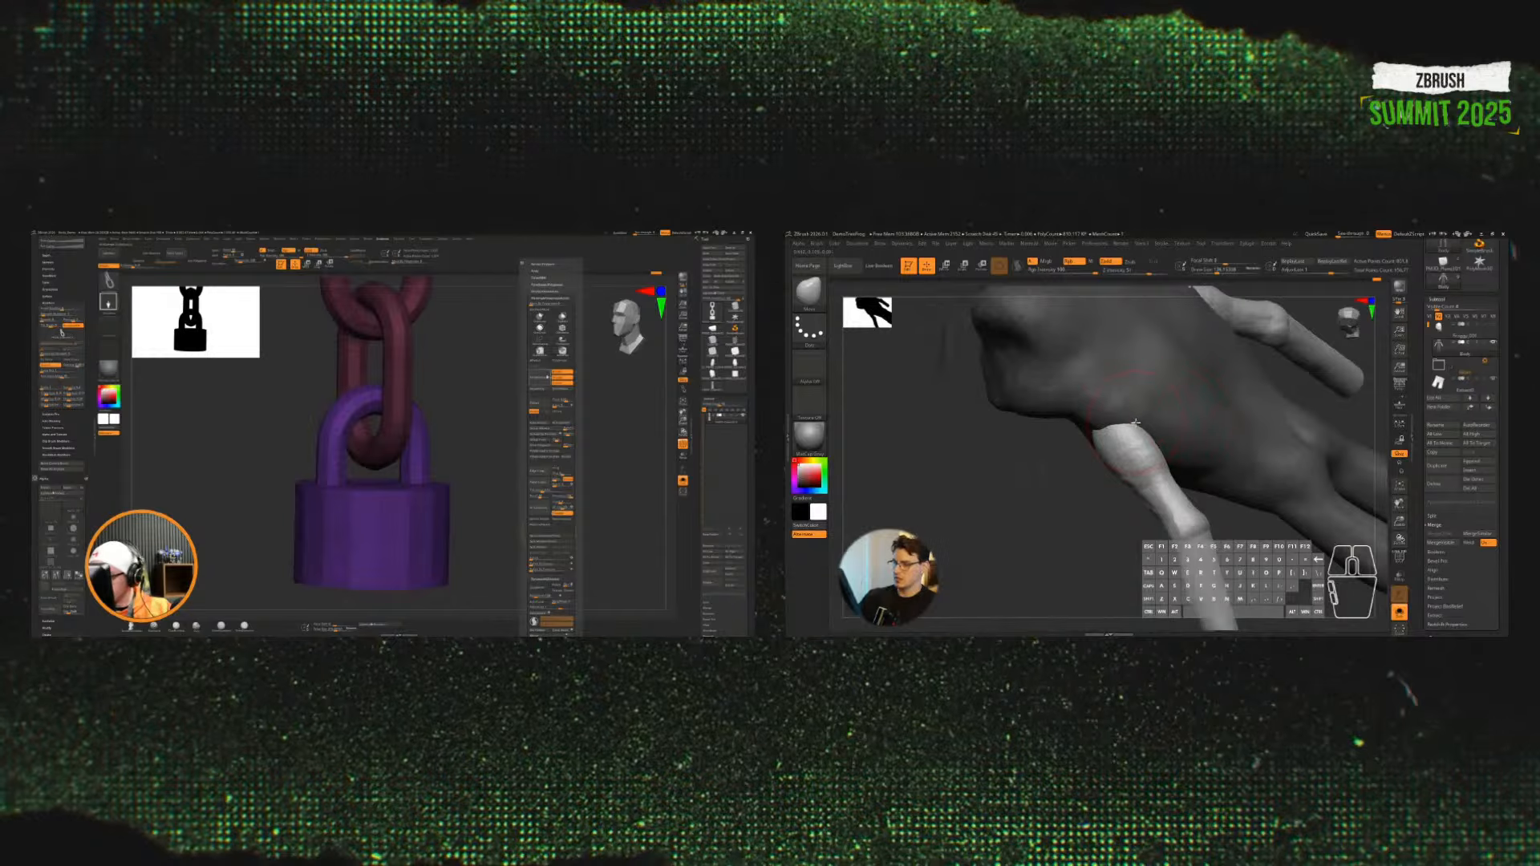
click(550, 297)
alt+drag(1087, 488, 1281, 423)
drag(508, 433, 505, 529)
alt+drag(1281, 423, 1268, 464)
drag(506, 529, 502, 529)
alt+drag(1268, 464, 1292, 450)
key(ctrl+d)
click(429, 443)
alt+drag(500, 481, 505, 508)
alt+drag(1292, 450, 1295, 454)
alt+drag(506, 509, 502, 500)
alt+drag(1295, 454, 1291, 459)
ctrl+drag(1291, 460, 1291, 460)
Step: Crease the bottom edge loop of the padlock body with the ZModeler brush
key(space)
mouse_move(1291, 459)
alt+mouse_down()
mouse_move(1210, 436)
mouse_move(1190, 459)
mouse_move(1224, 425)
alt+mouse_up()
click(495, 467)
key(b)
key(z)
key(m)
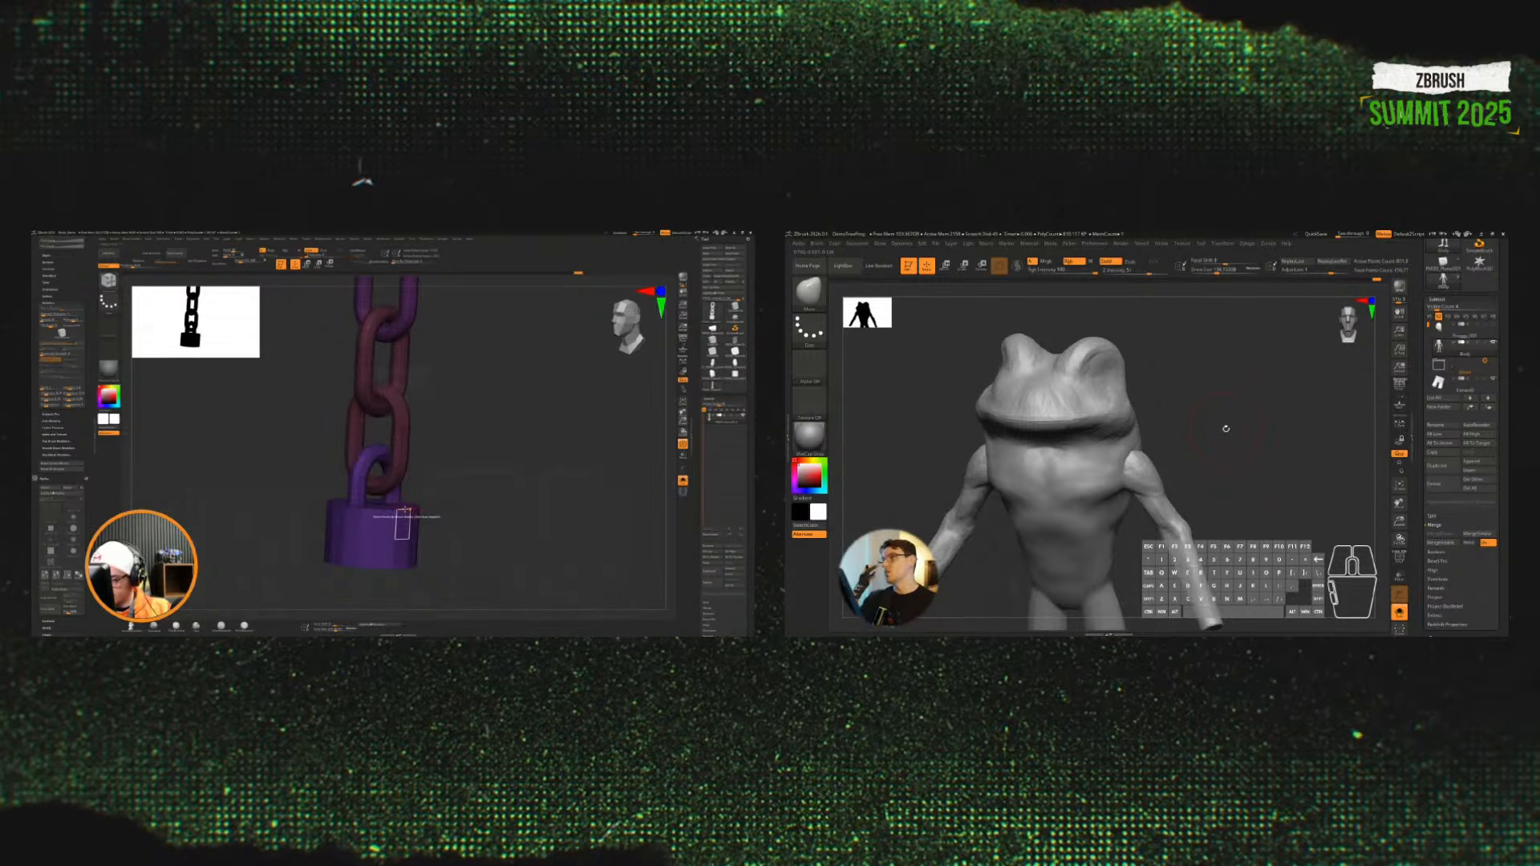
key(space)
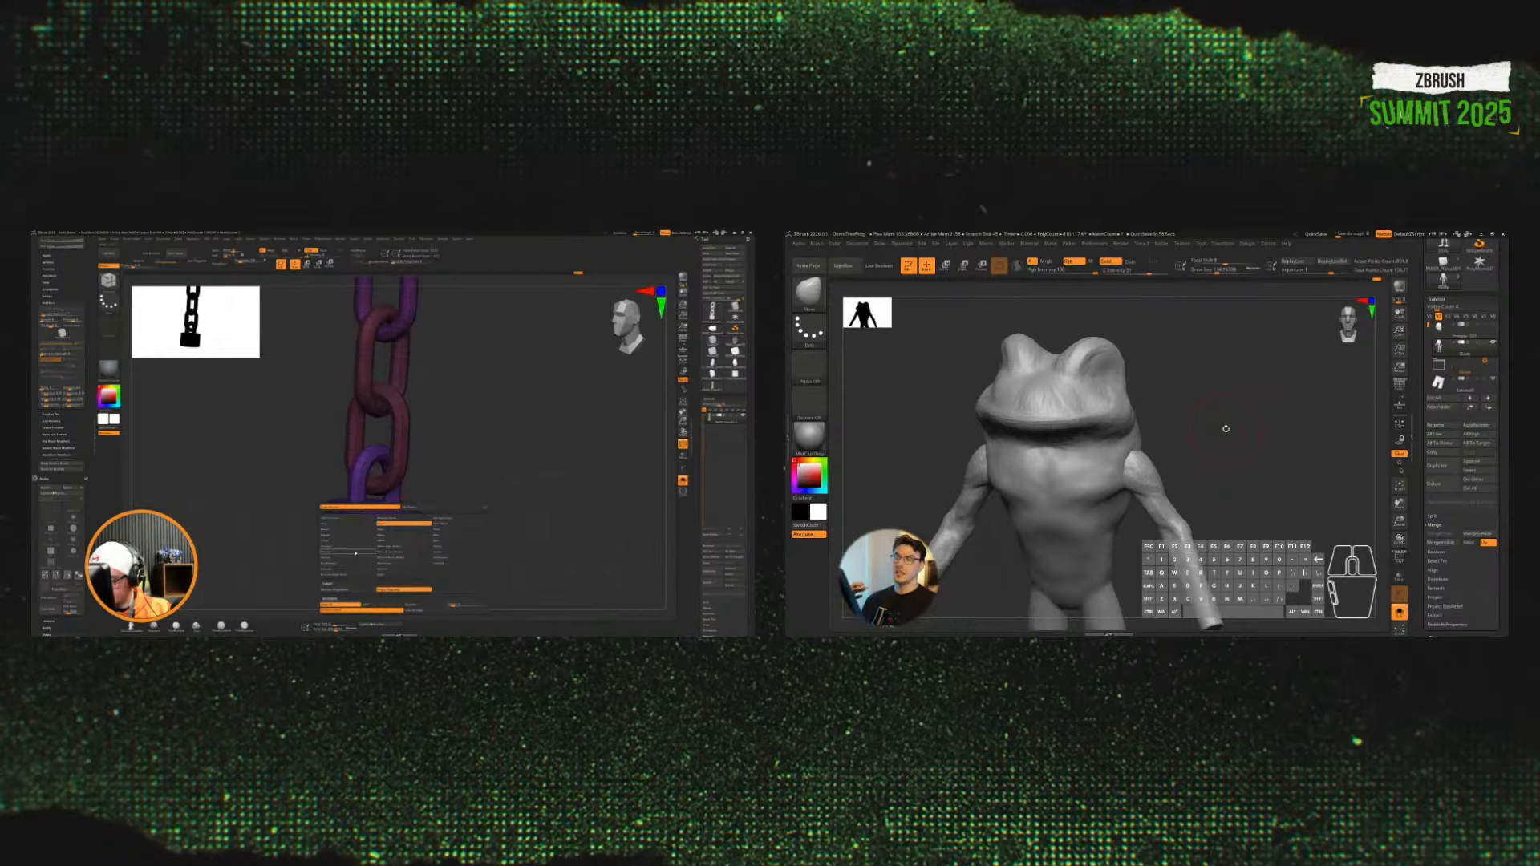
click(356, 552)
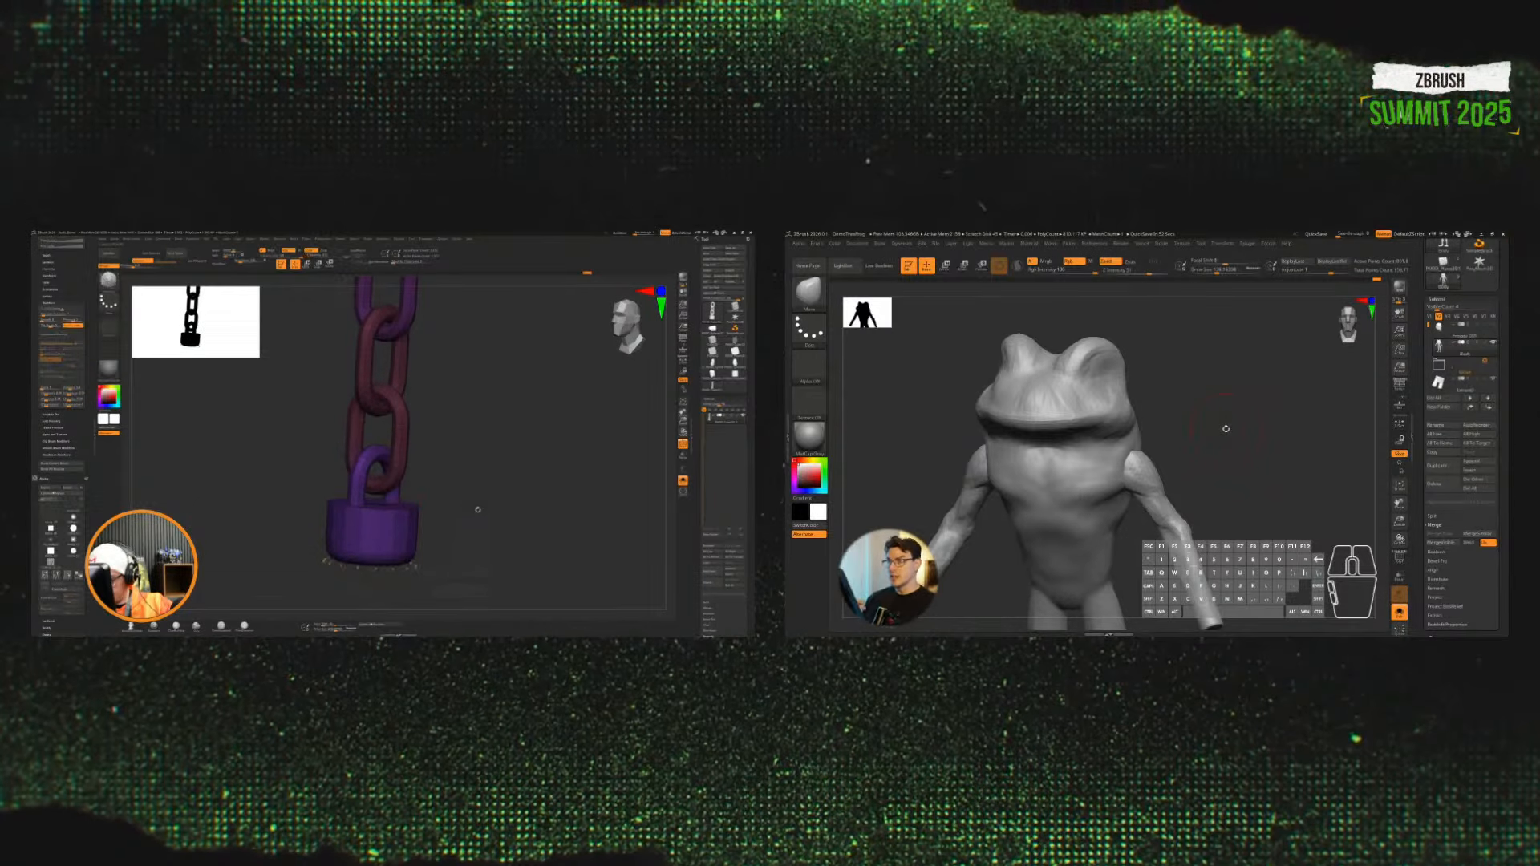
Step: Duplicate the frog subtool and remesh the frog with DynaMesh
mouse_move(1251, 449)
mouse_down()
mouse_move(1288, 474)
mouse_move(1292, 447)
mouse_move(1274, 444)
mouse_up()
key(space)
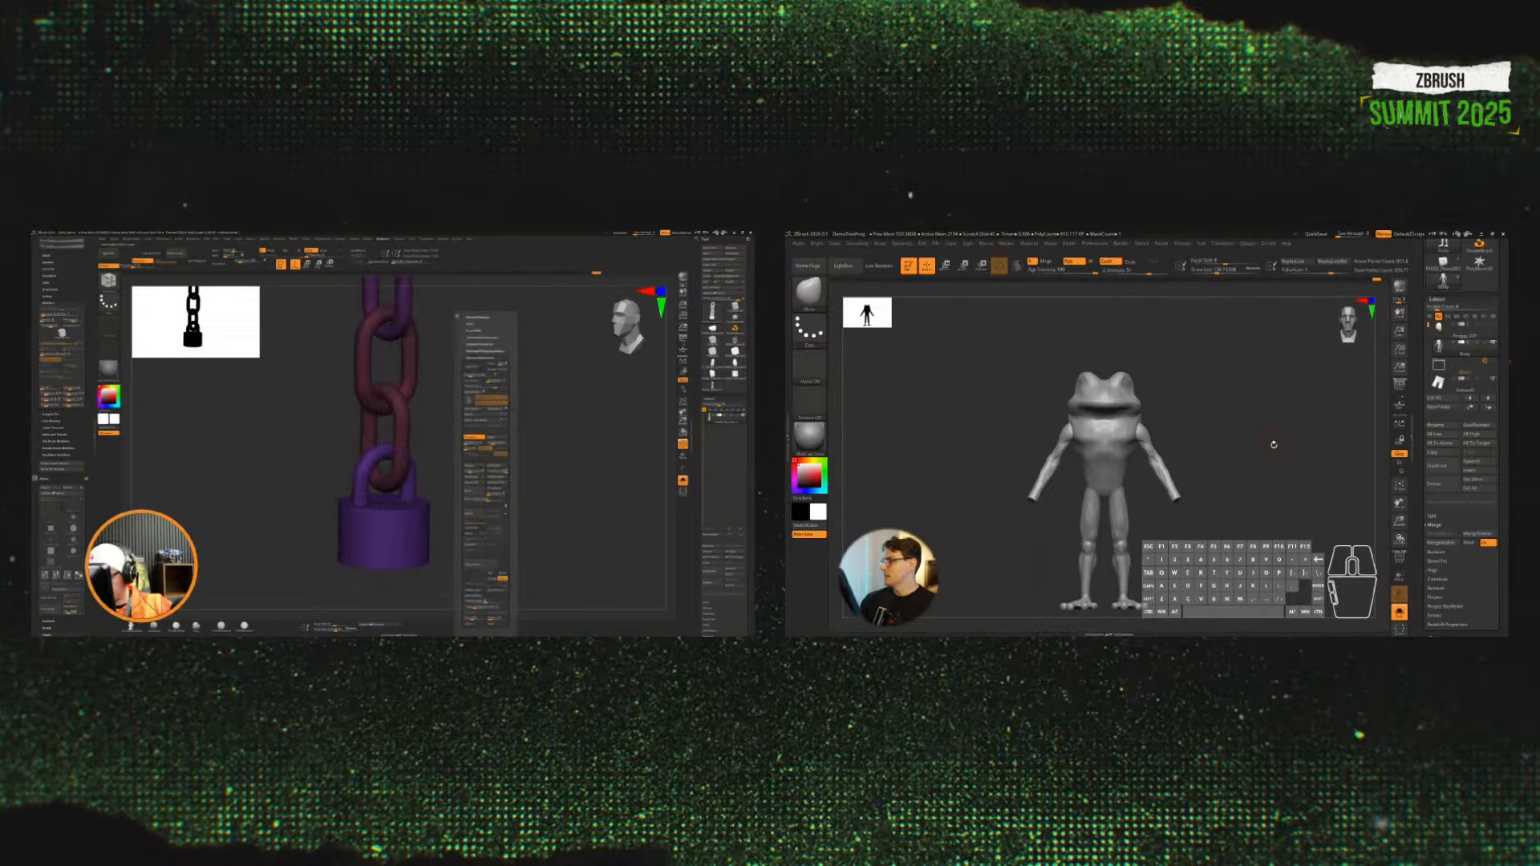
key(ctrl+shift+d)
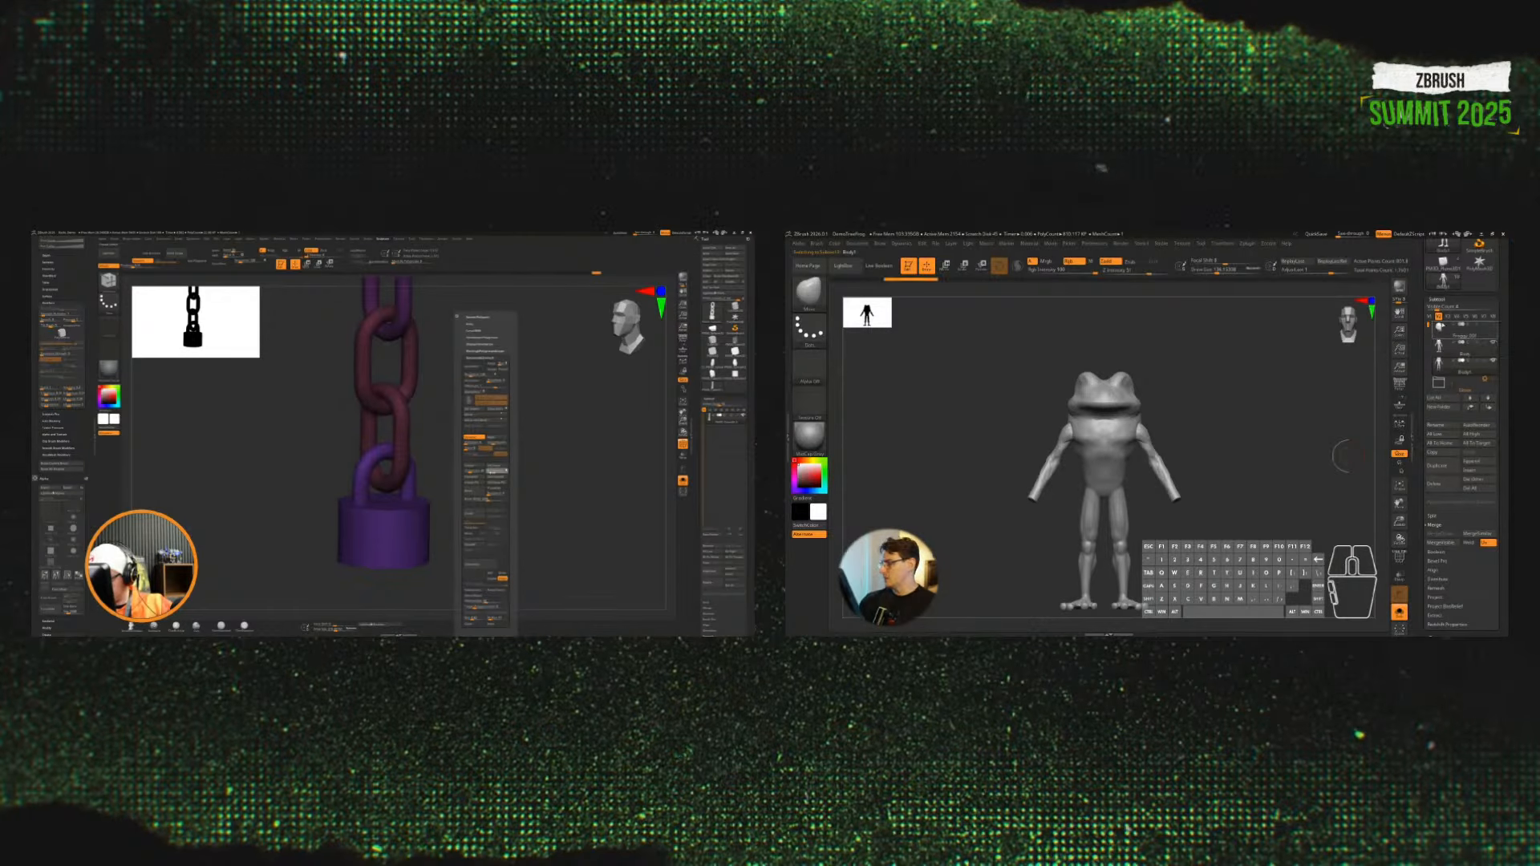
mouse_move(1294, 437)
ctrl+mouse_down()
mouse_move(1328, 538)
mouse_move(1299, 517)
mouse_move(1308, 534)
ctrl+mouse_up()
click(1400, 610)
click(1400, 609)
Step: Smooth the frog's shoulder joint and assign the whole frog to a single polygroup
key(shift+f)
shift+click(1308, 534)
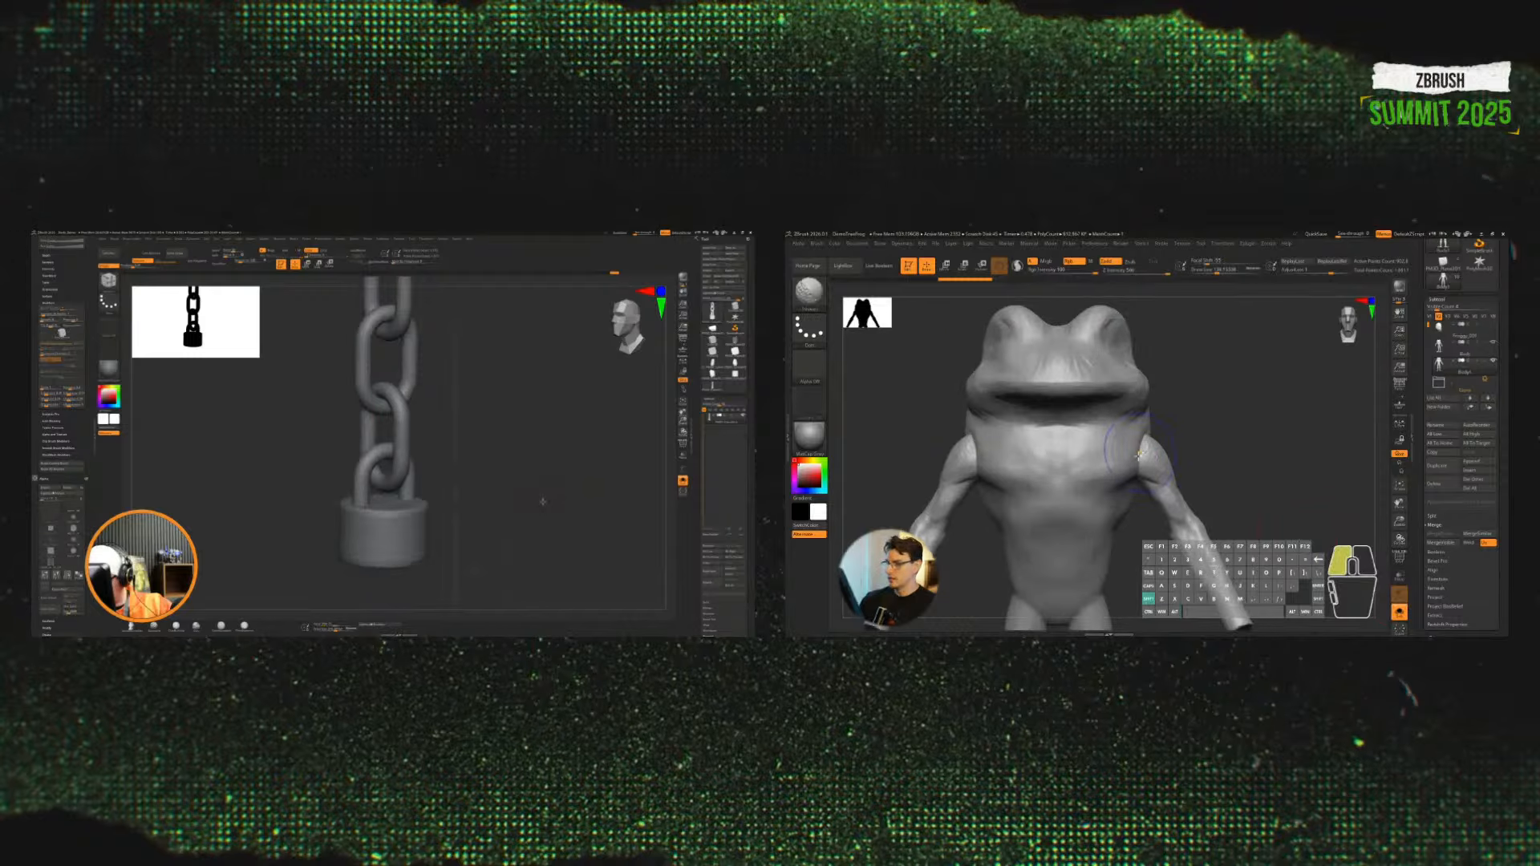
alt+drag(1213, 489, 1283, 473)
drag(1299, 485, 1243, 495)
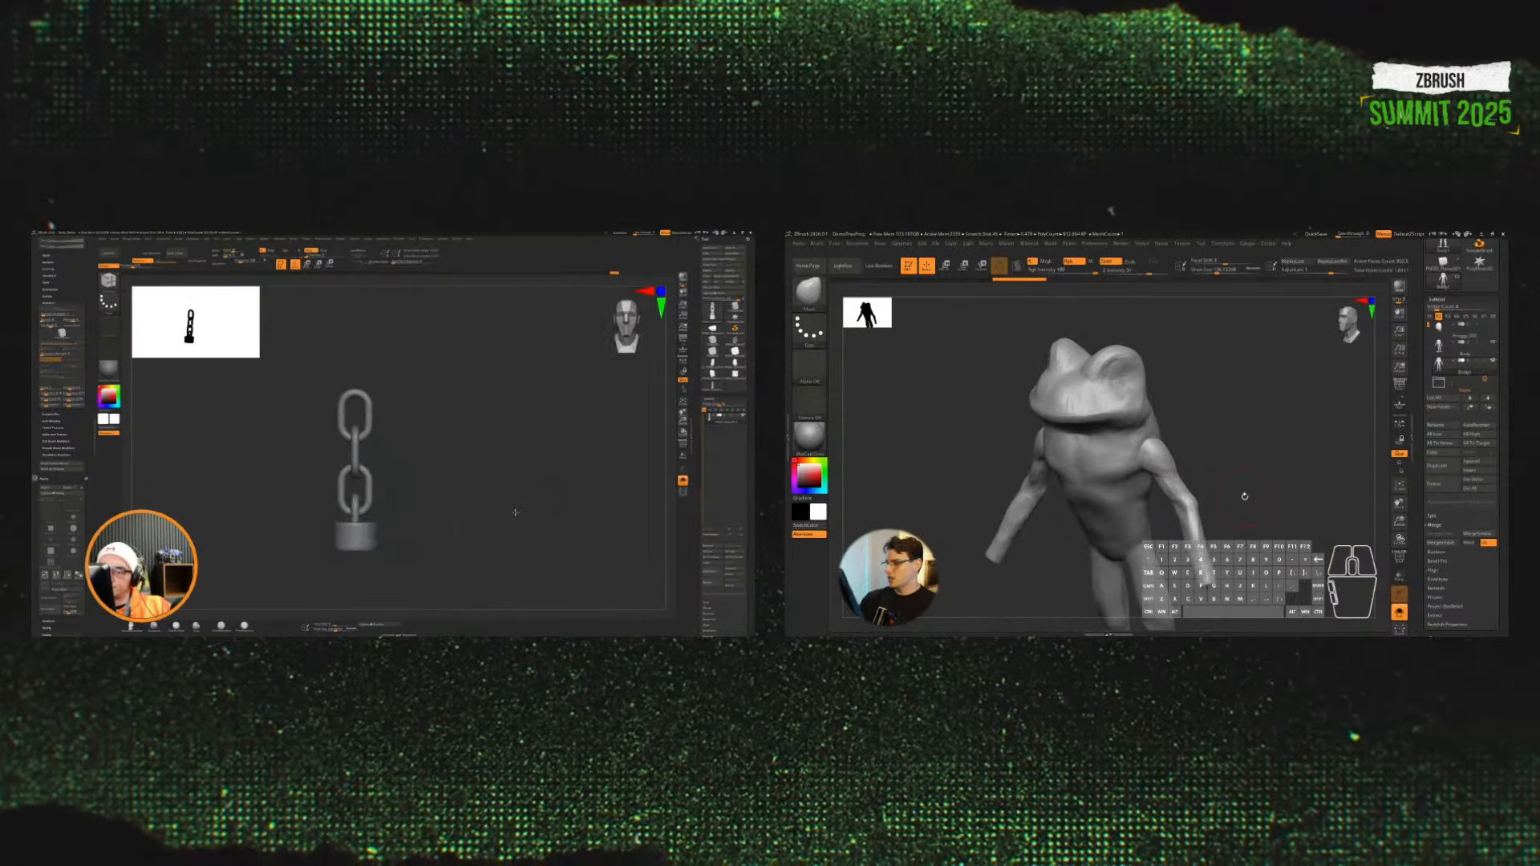
key(shift+f)
key(shift+f)
key(shift+f)
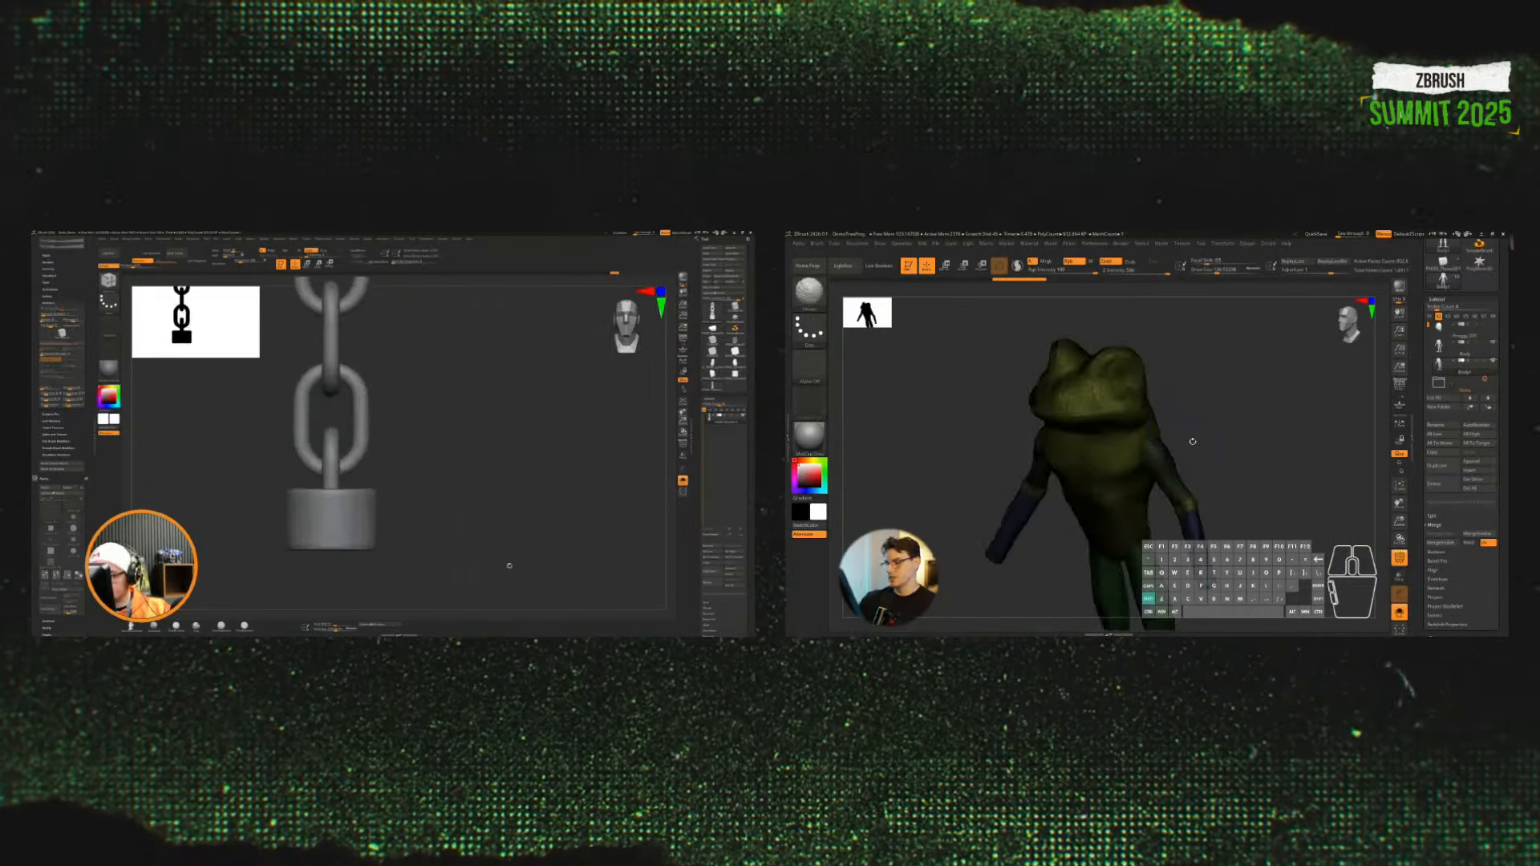
key(ctrl+w)
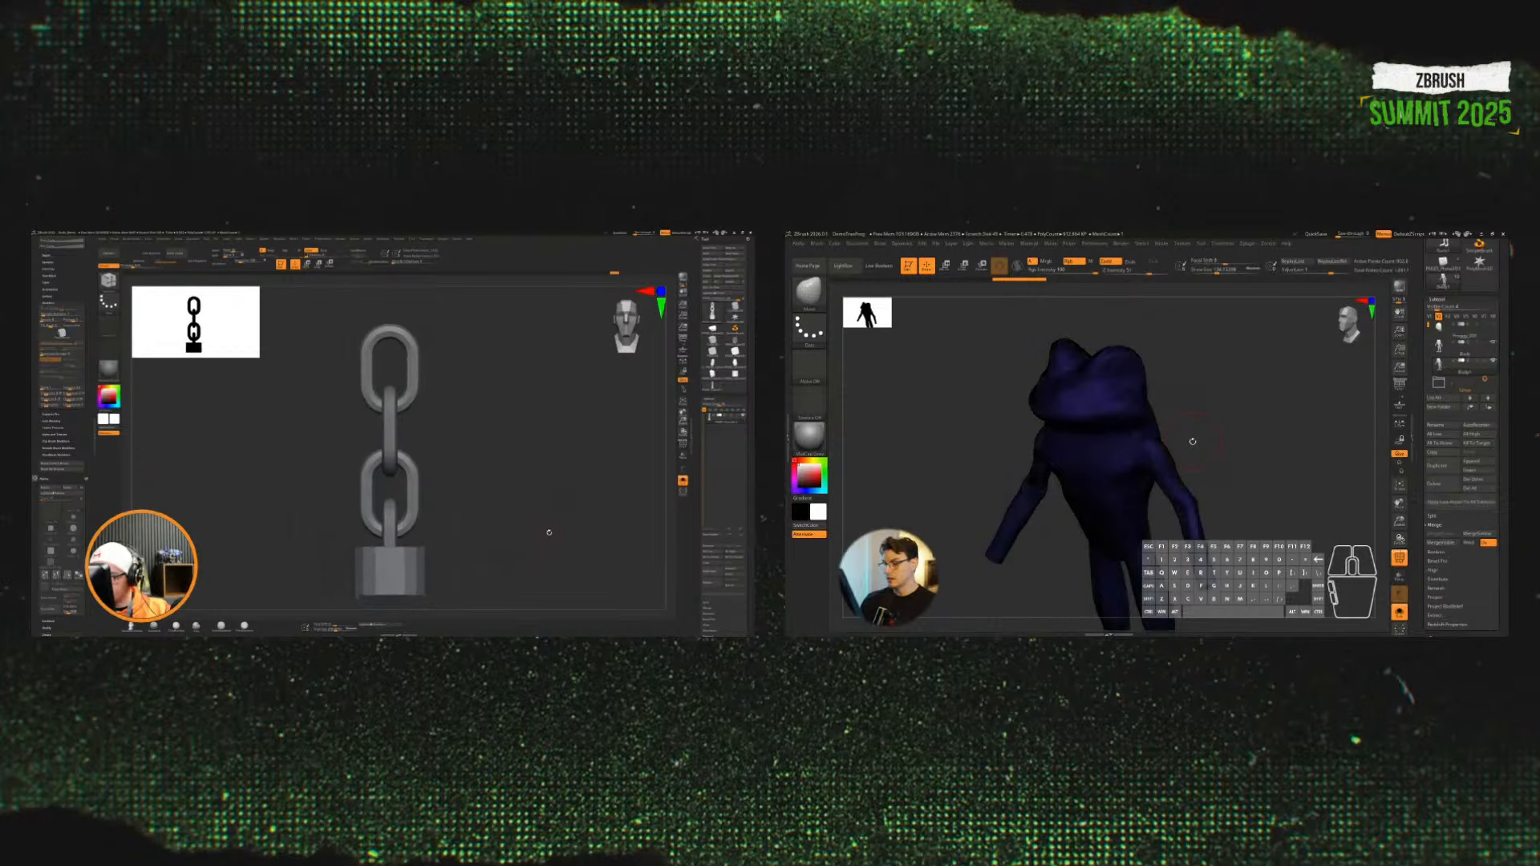
Step: Mask the frog's forearms and turn them into their own polygroup
shift+drag(1192, 441, 1263, 475)
mouse_move(1155, 469)
ctrl+mouse_down()
mouse_move(1142, 481)
mouse_move(1251, 625)
mouse_move(1319, 513)
mouse_move(1201, 427)
mouse_move(1270, 493)
ctrl+mouse_up()
key(b)
click(368, 472)
key(ctrl+w)
Step: Create an insert mesh brush from the chain with the padlock end
key(b)
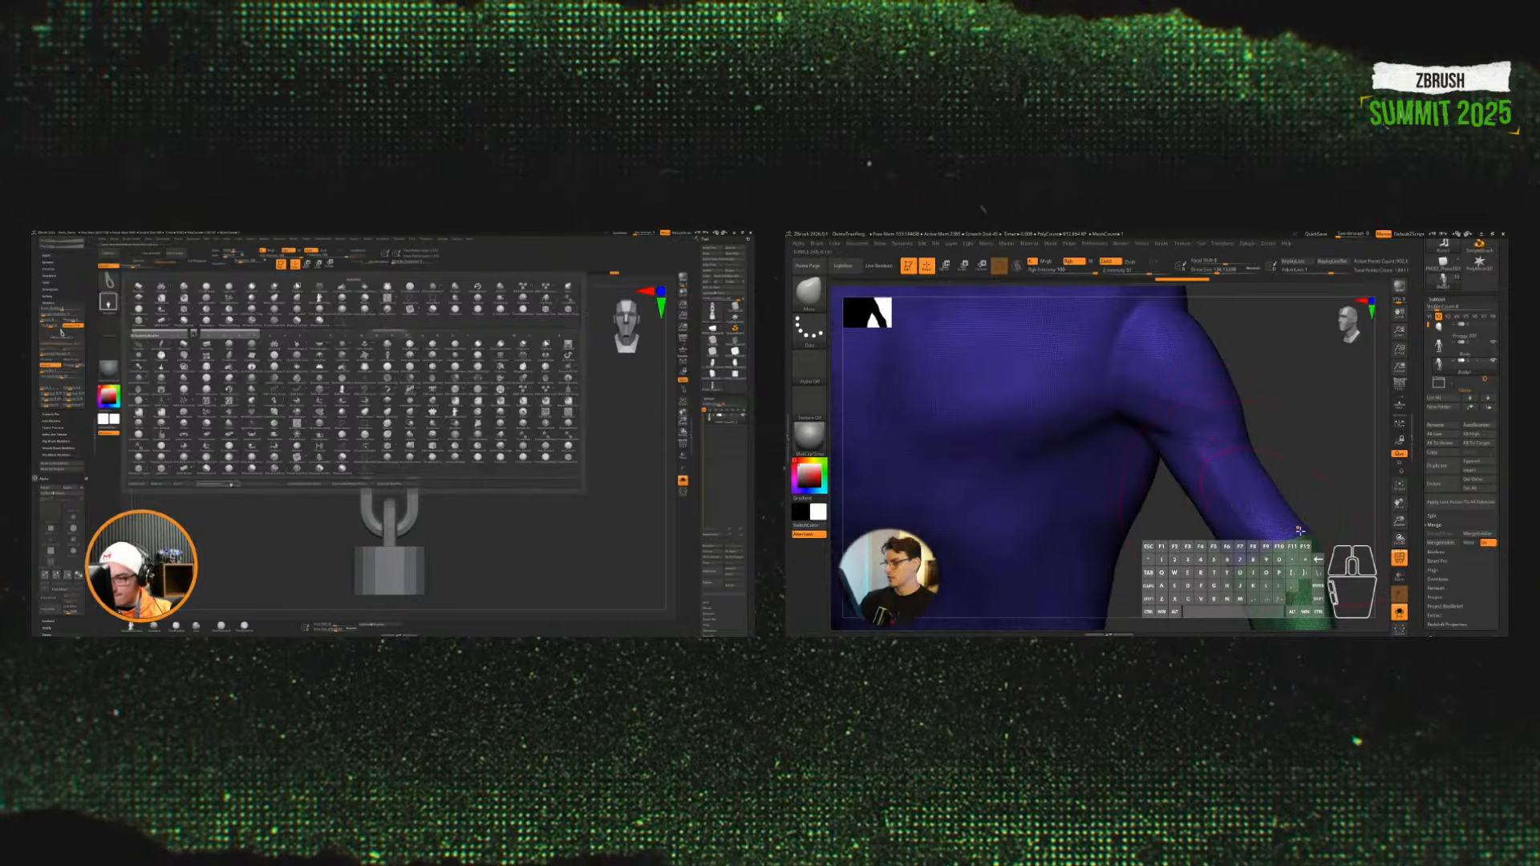
click(218, 484)
mouse_move(1327, 449)
alt+mouse_down()
mouse_move(1320, 477)
mouse_move(1283, 461)
mouse_move(1273, 493)
alt+mouse_up()
click(446, 443)
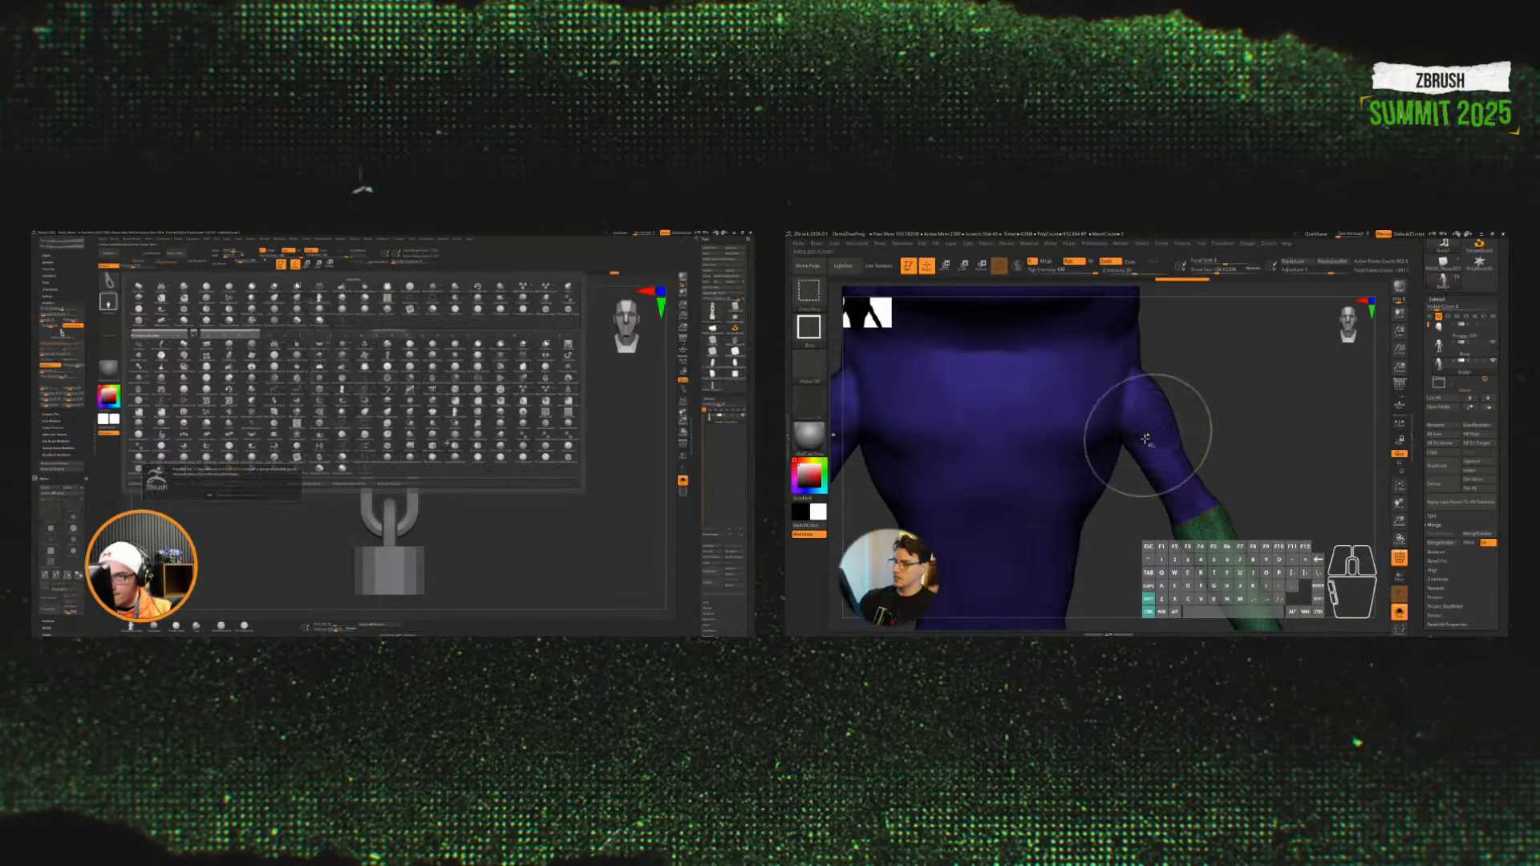
Step: Hide the frog's forearms and mask the upper arms into a separate polygroup
ctrl+shift+click(1199, 482)
mouse_move(1129, 469)
ctrl+mouse_down()
mouse_move(1231, 421)
mouse_move(1145, 364)
mouse_move(1118, 393)
mouse_move(1124, 467)
ctrl+mouse_up()
click(371, 240)
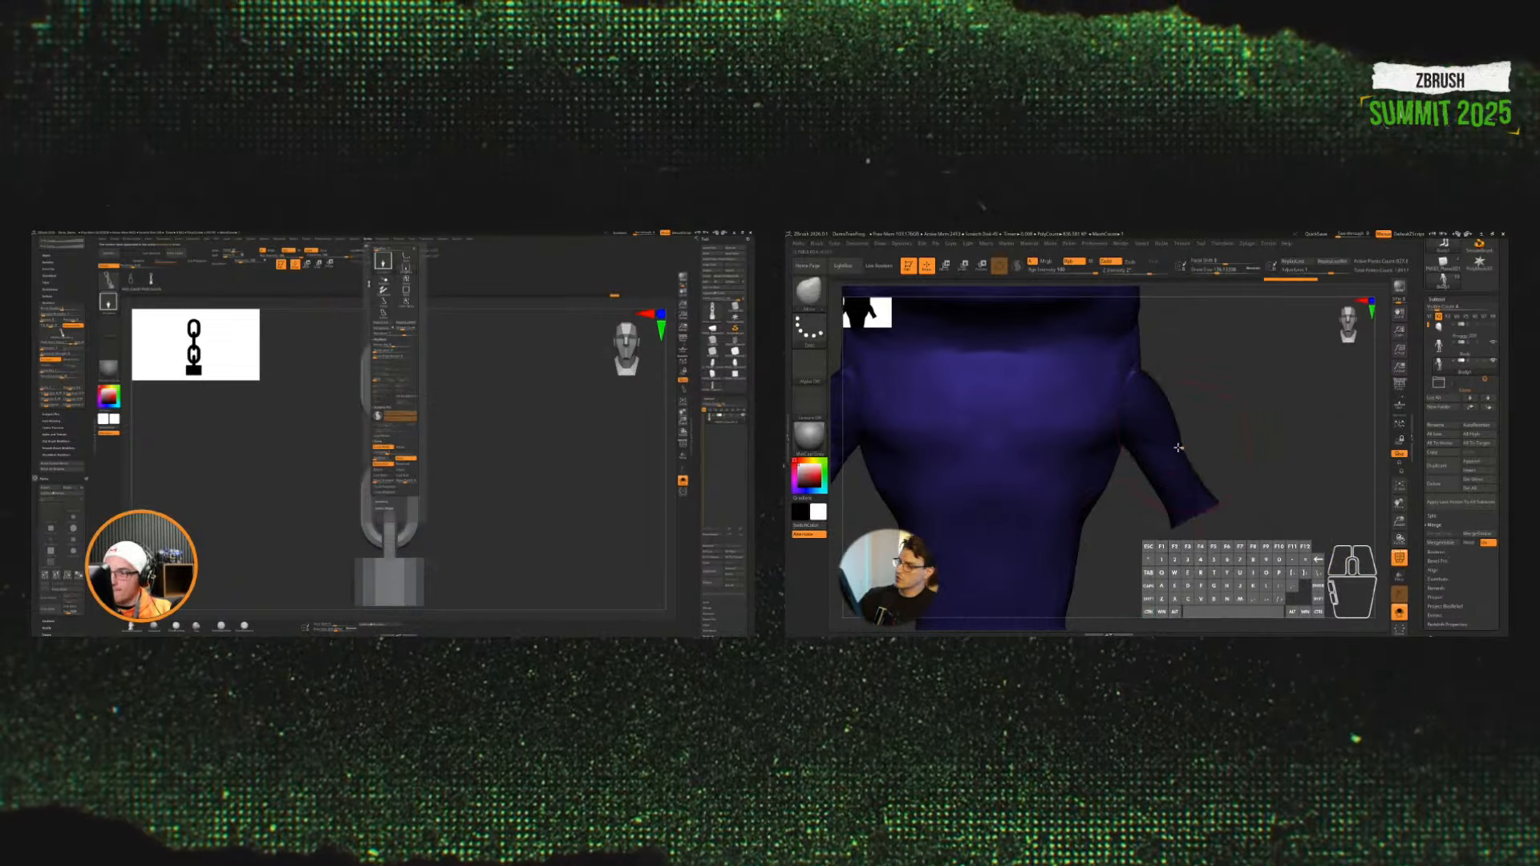
key(ctrl+w)
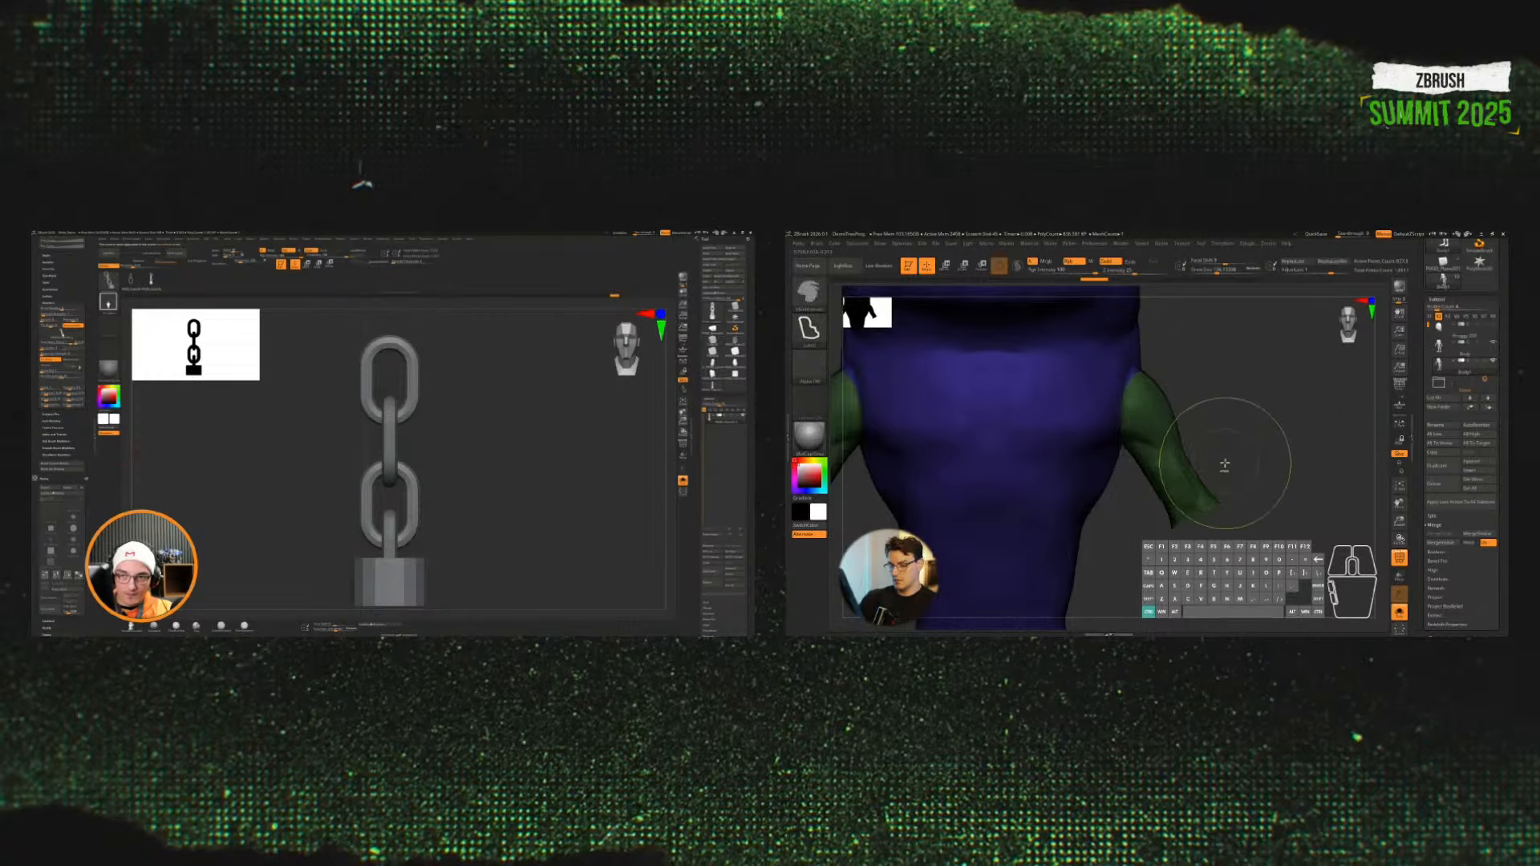
key(ctrl+z)
key(ctrl+w)
alt+drag(1248, 461, 1263, 452)
Step: Test the chain insert brush with a freehand curve and undo it, and regroup the frog's upper arms with the forearms shown
drag(479, 492, 581, 517)
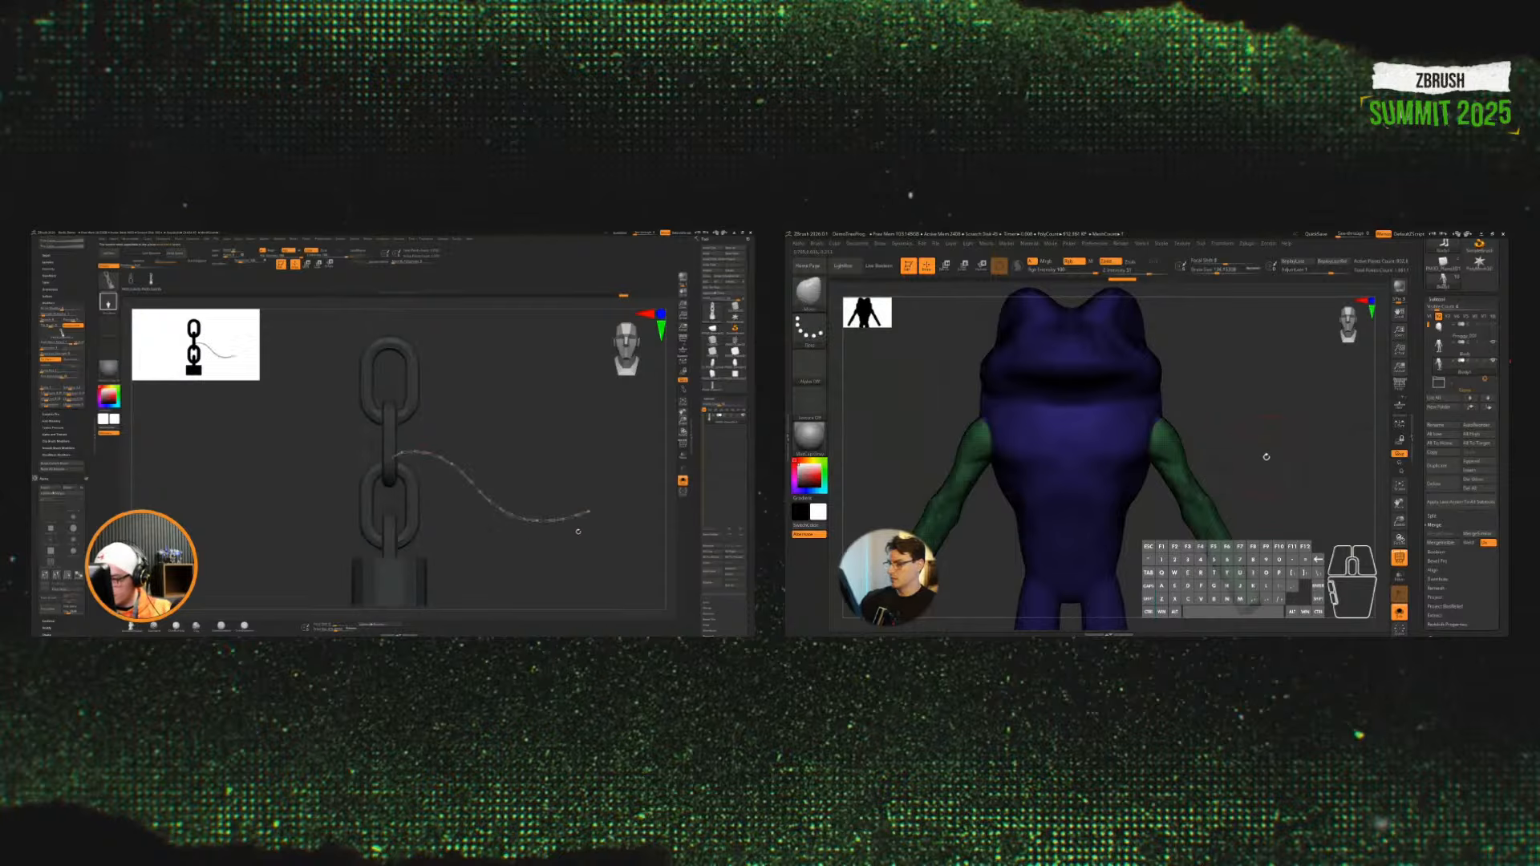
key(ctrl+z)
key(ctrl+w)
mouse_move(563, 550)
ctrl+right_down()
mouse_move(569, 571)
mouse_move(554, 563)
ctrl+right_up()
ctrl+shift+click(1263, 455)
key(f)
key(ctrl+z)
alt+drag(1265, 449, 1306, 488)
ctrl+right_drag(527, 565, 526, 543)
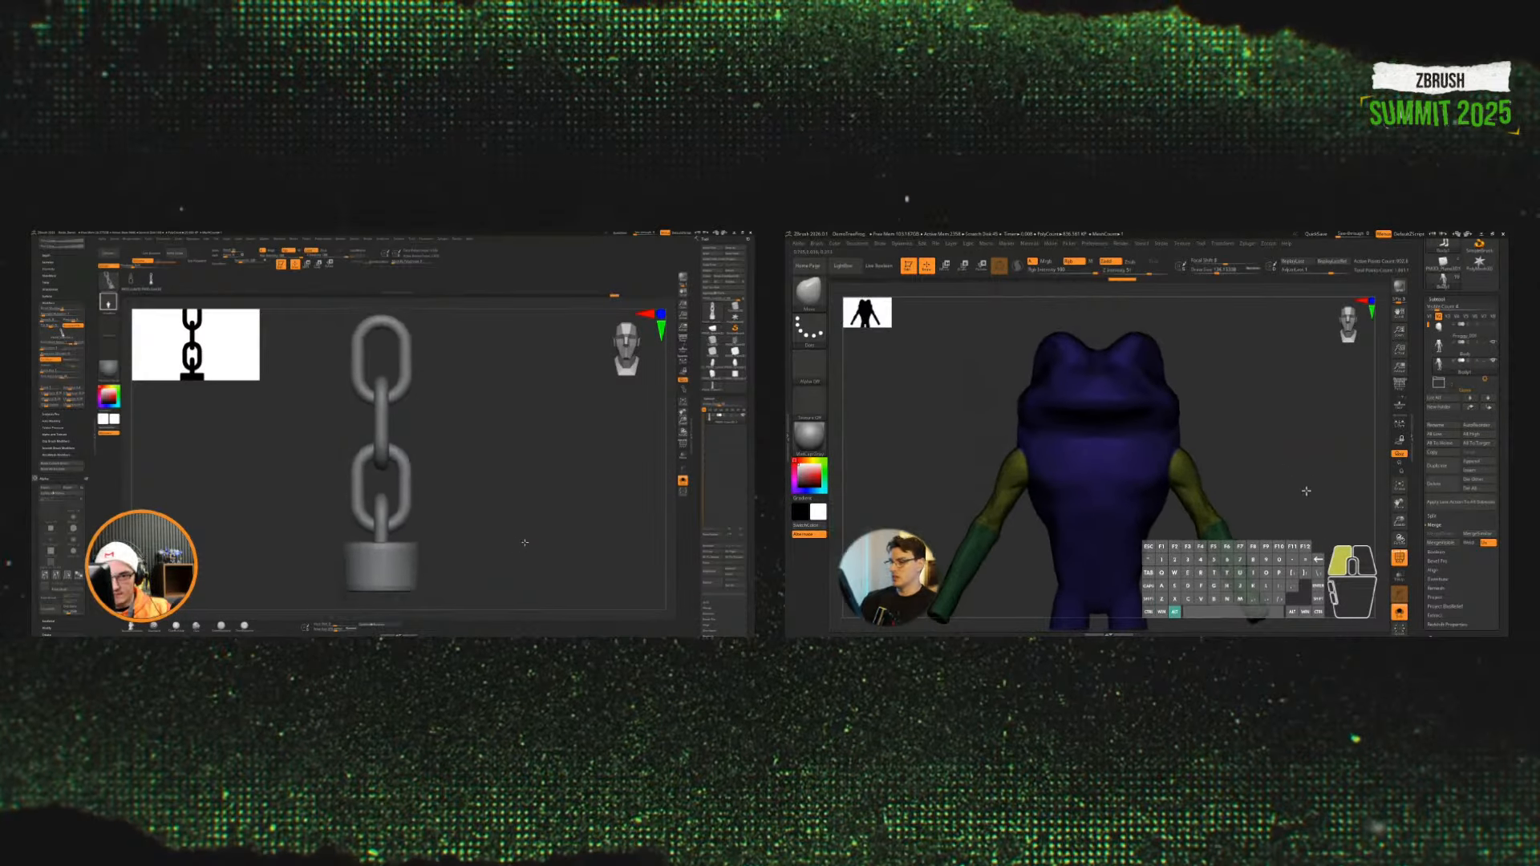
alt+drag(1306, 488, 1355, 419)
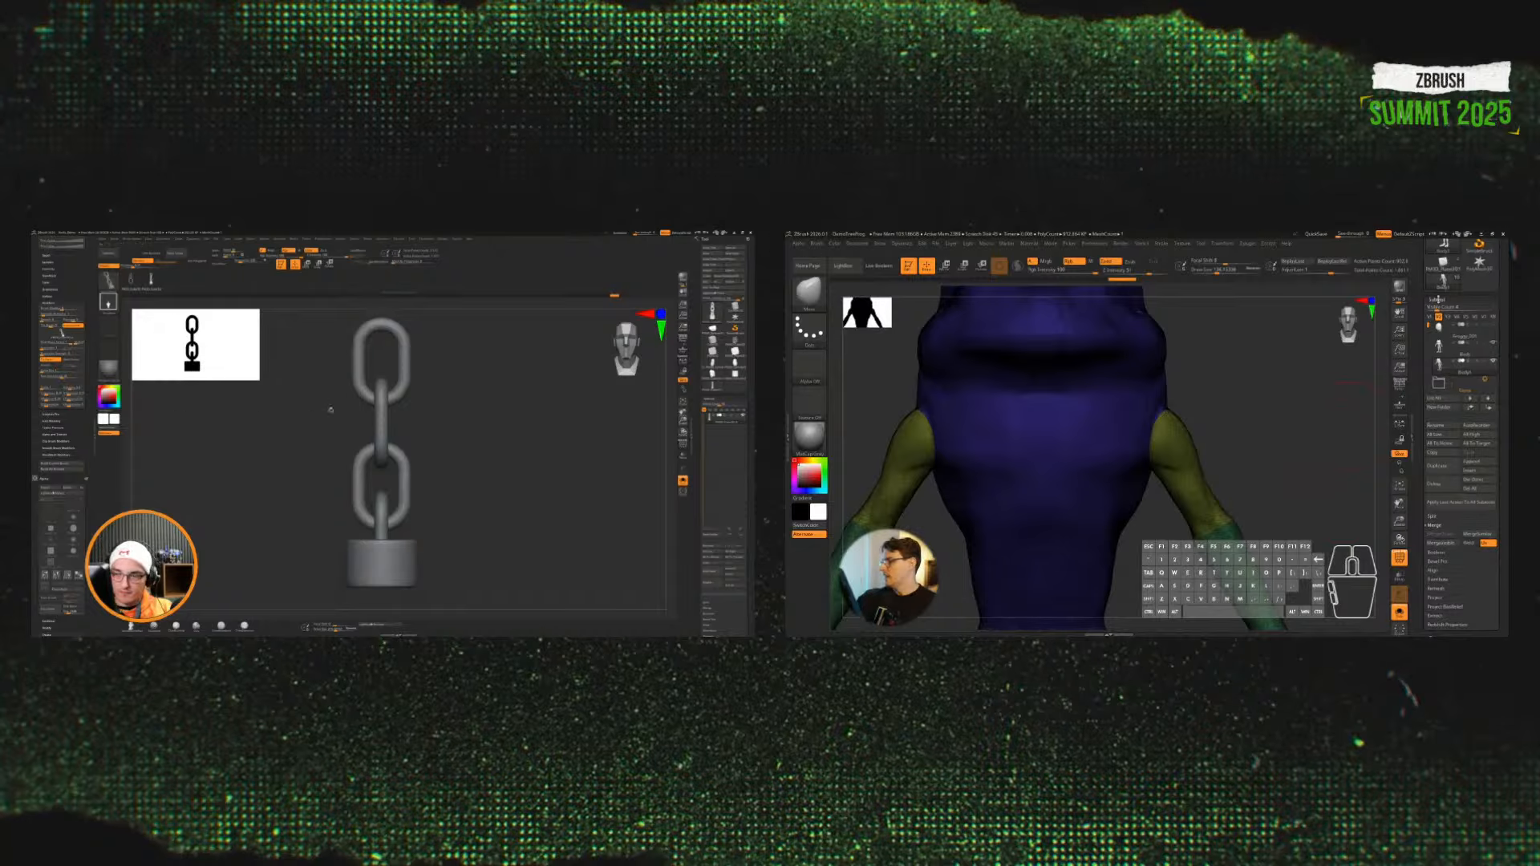
Step: Open the frog's Geometry settings and look at the DynaMesh options
click(1438, 300)
click(1439, 308)
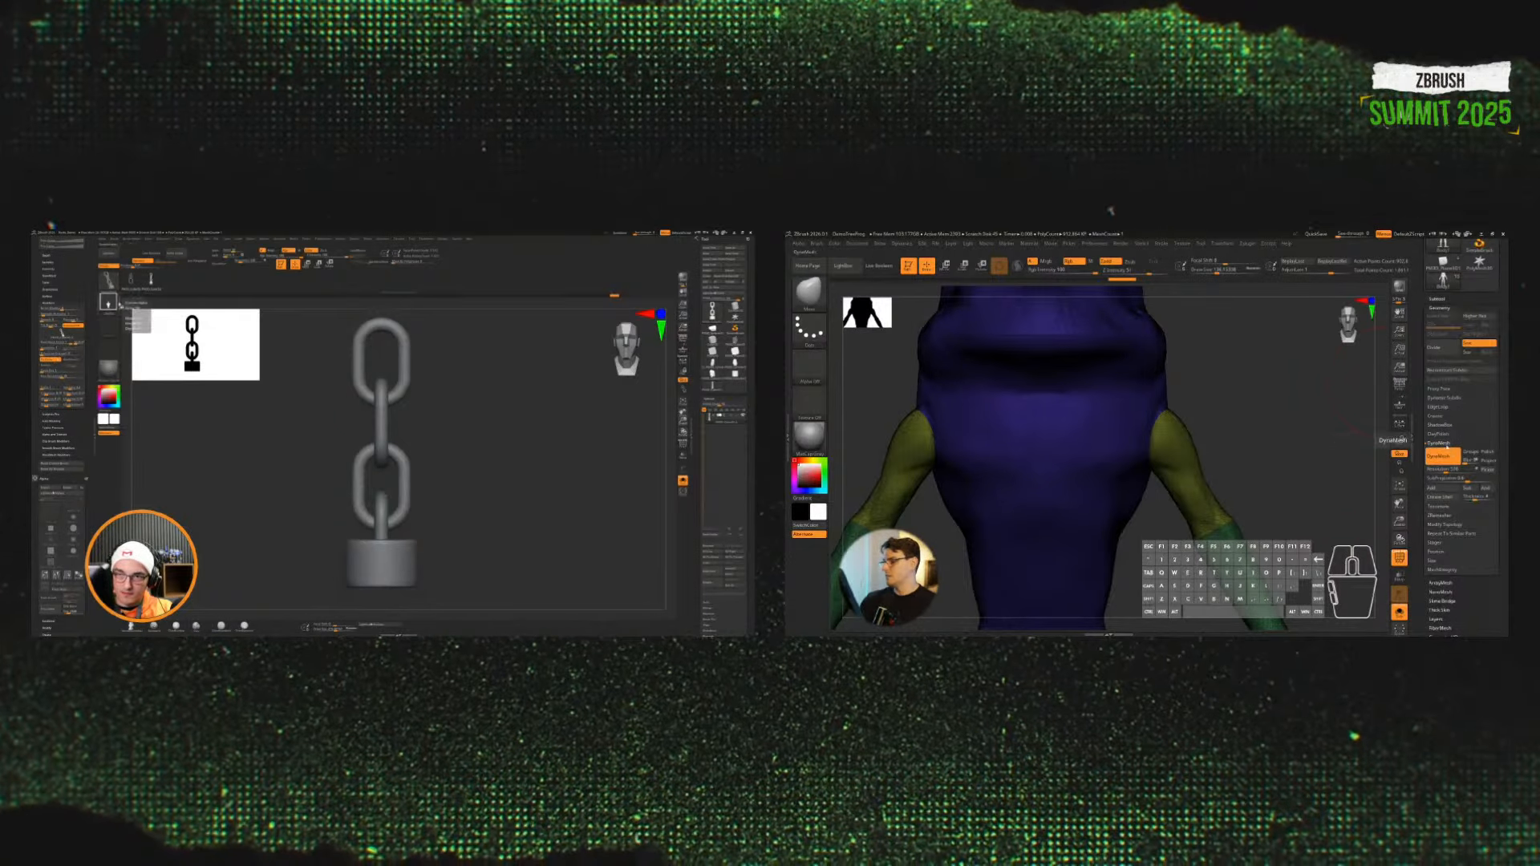
click(1446, 445)
click(1447, 444)
click(1447, 443)
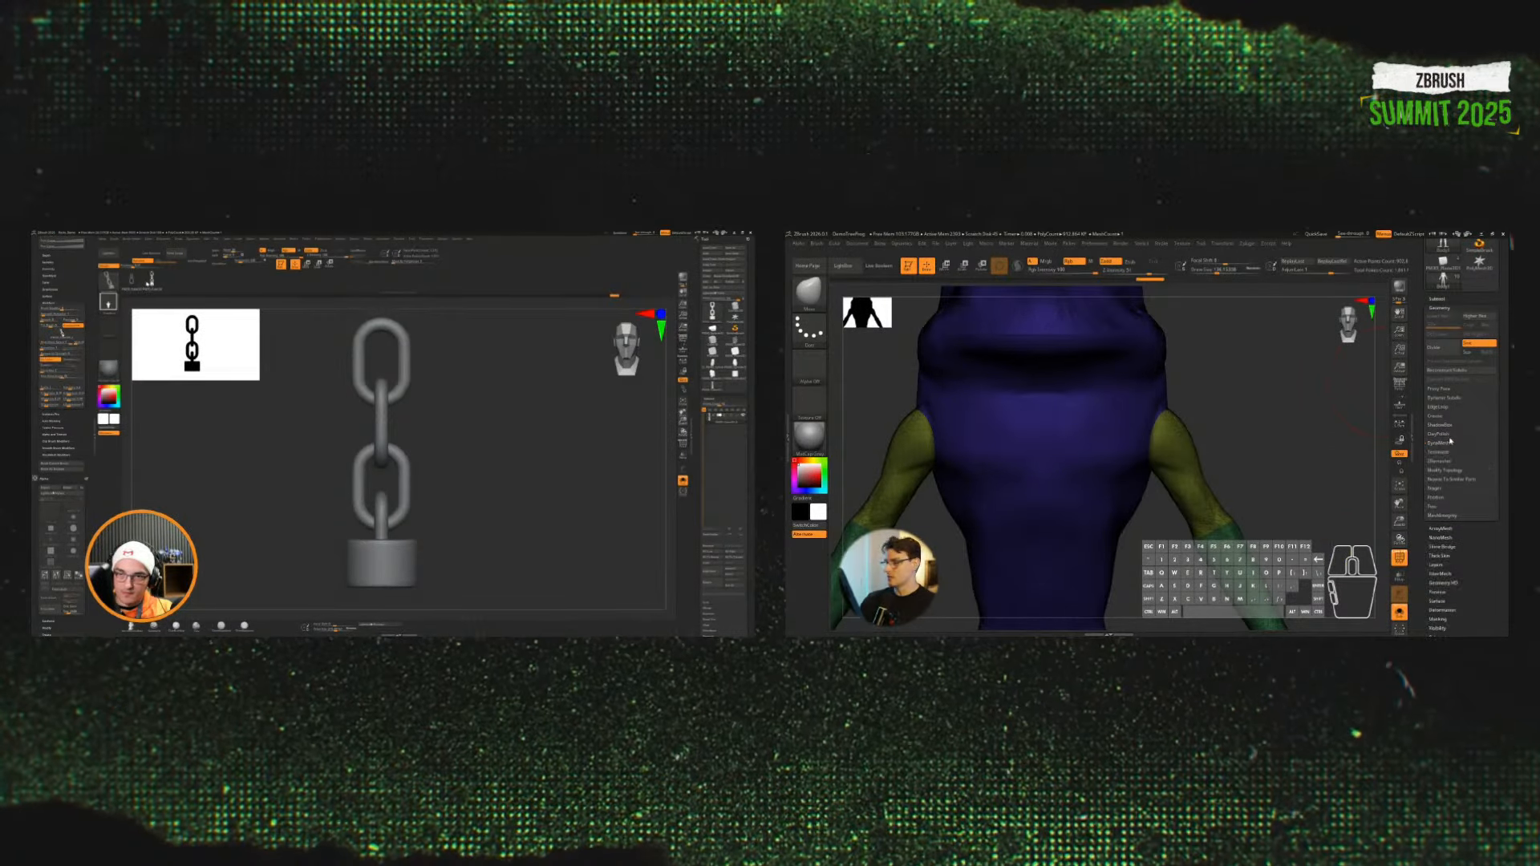
Step: Set ZRemesher to keep the frog's polygroups with minimal group smoothing, and undo another chain curve test
drag(382, 400, 562, 457)
alt+drag(1337, 437, 1319, 481)
click(1461, 462)
mouse_move(550, 489)
alt+mouse_down()
mouse_move(560, 535)
mouse_move(510, 492)
alt+mouse_up()
key(ctrl+z)
key(shift+f)
click(1484, 515)
drag(1483, 506, 1429, 506)
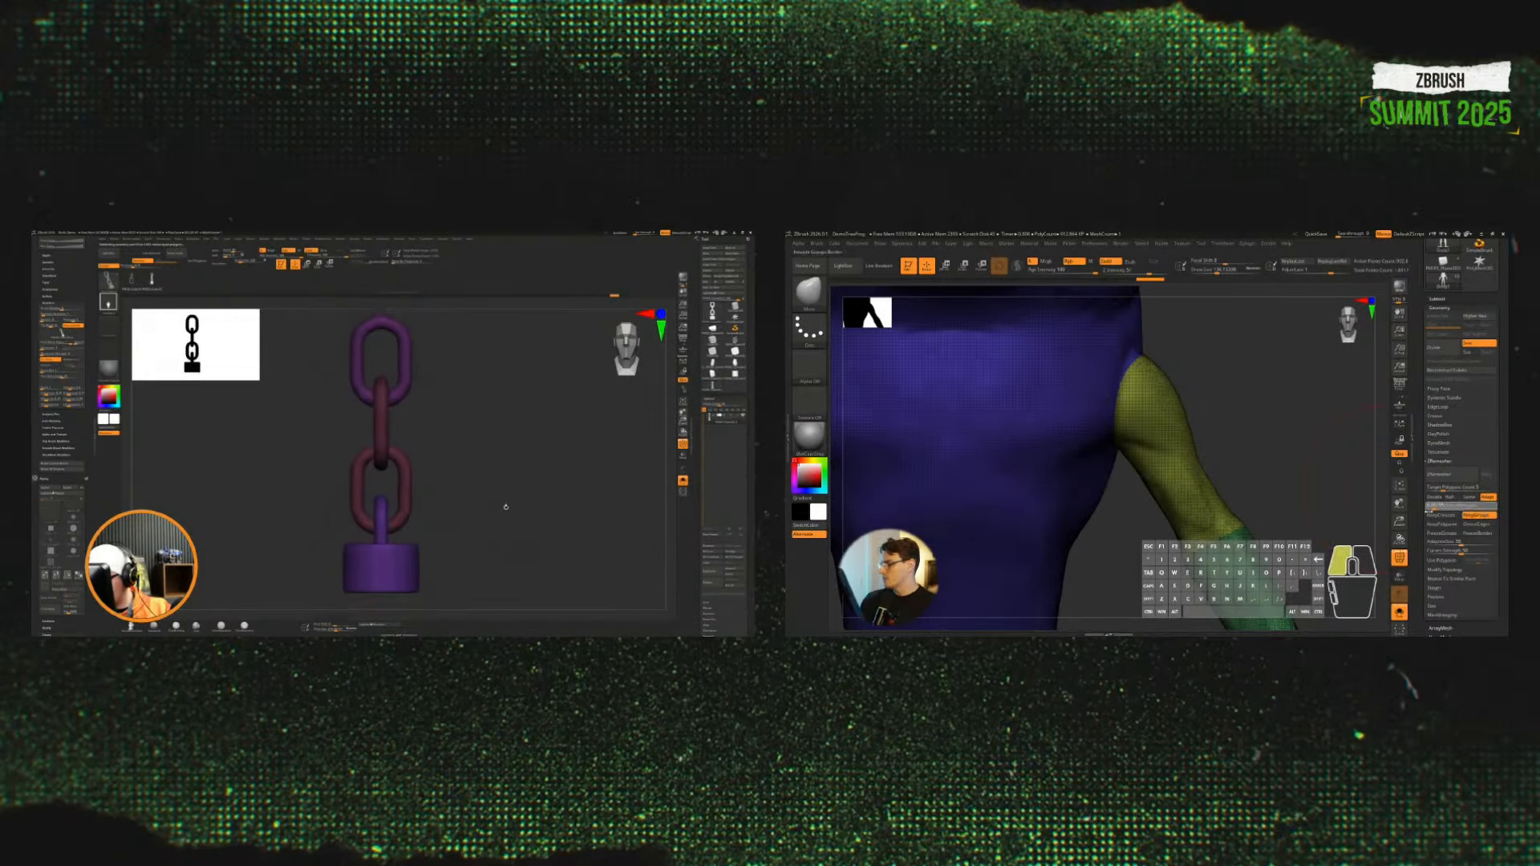
alt+drag(505, 505, 493, 543)
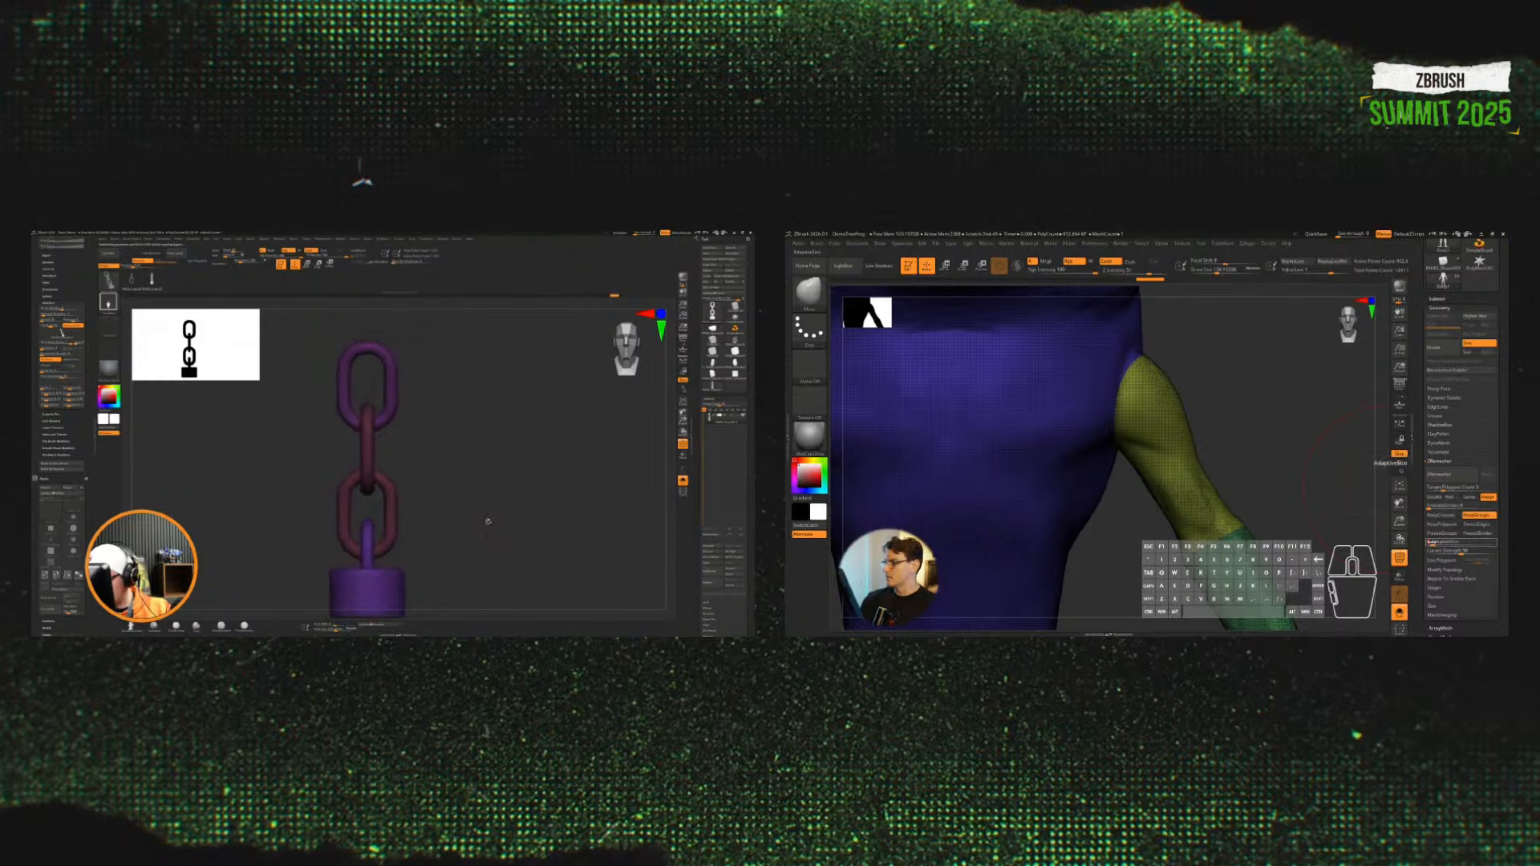
Step: Check the chain's polygroups by isolating the middle links, the top link and the padlock, and restore the full chain
ctrl+shift+drag(449, 457, 303, 510)
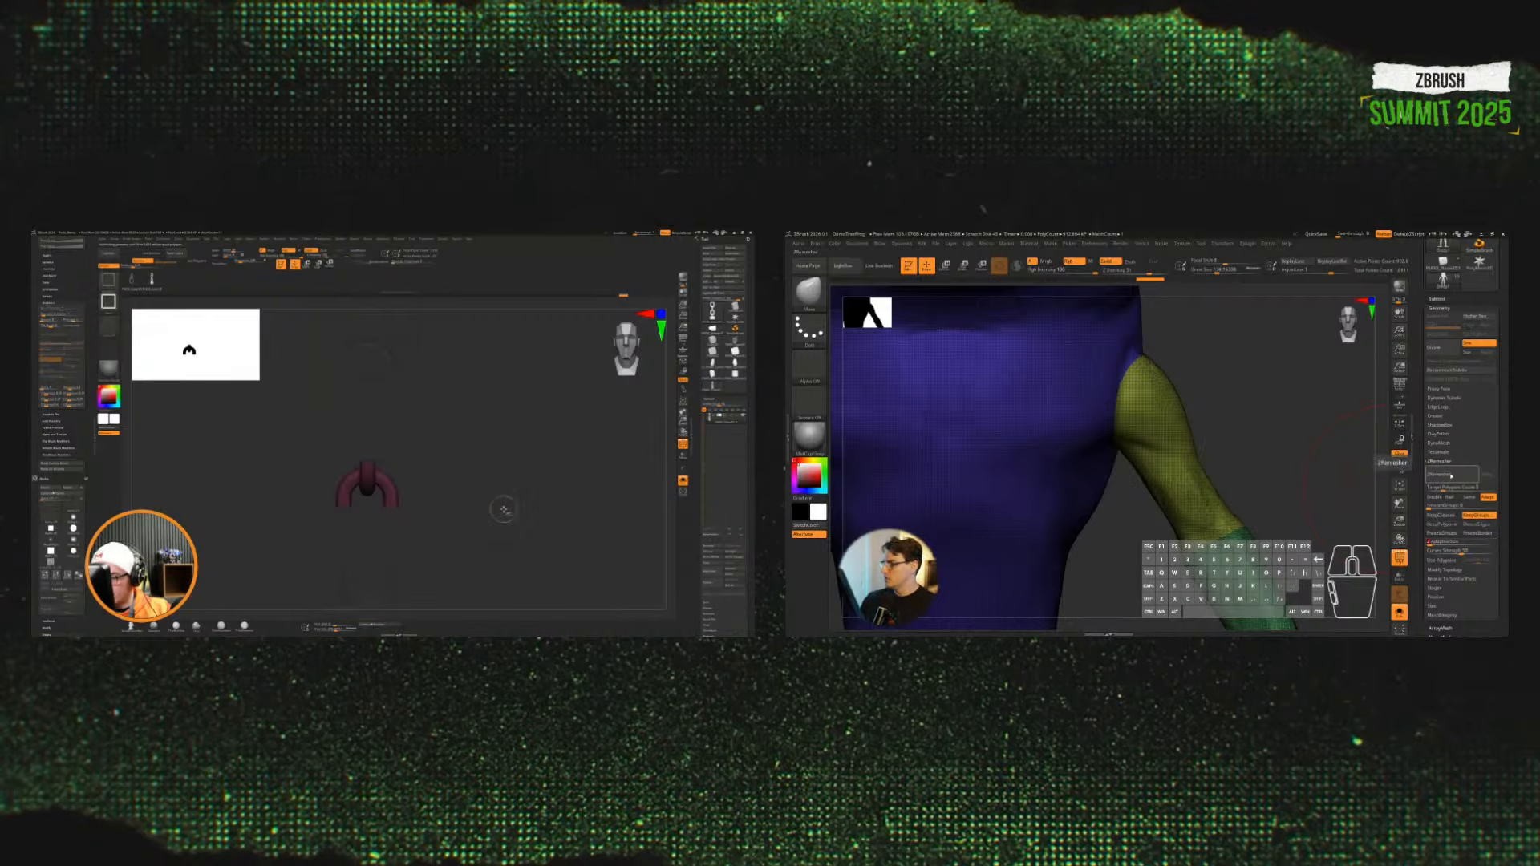
ctrl+shift+click(504, 509)
ctrl+shift+drag(513, 504, 499, 520)
ctrl+shift+click(434, 496)
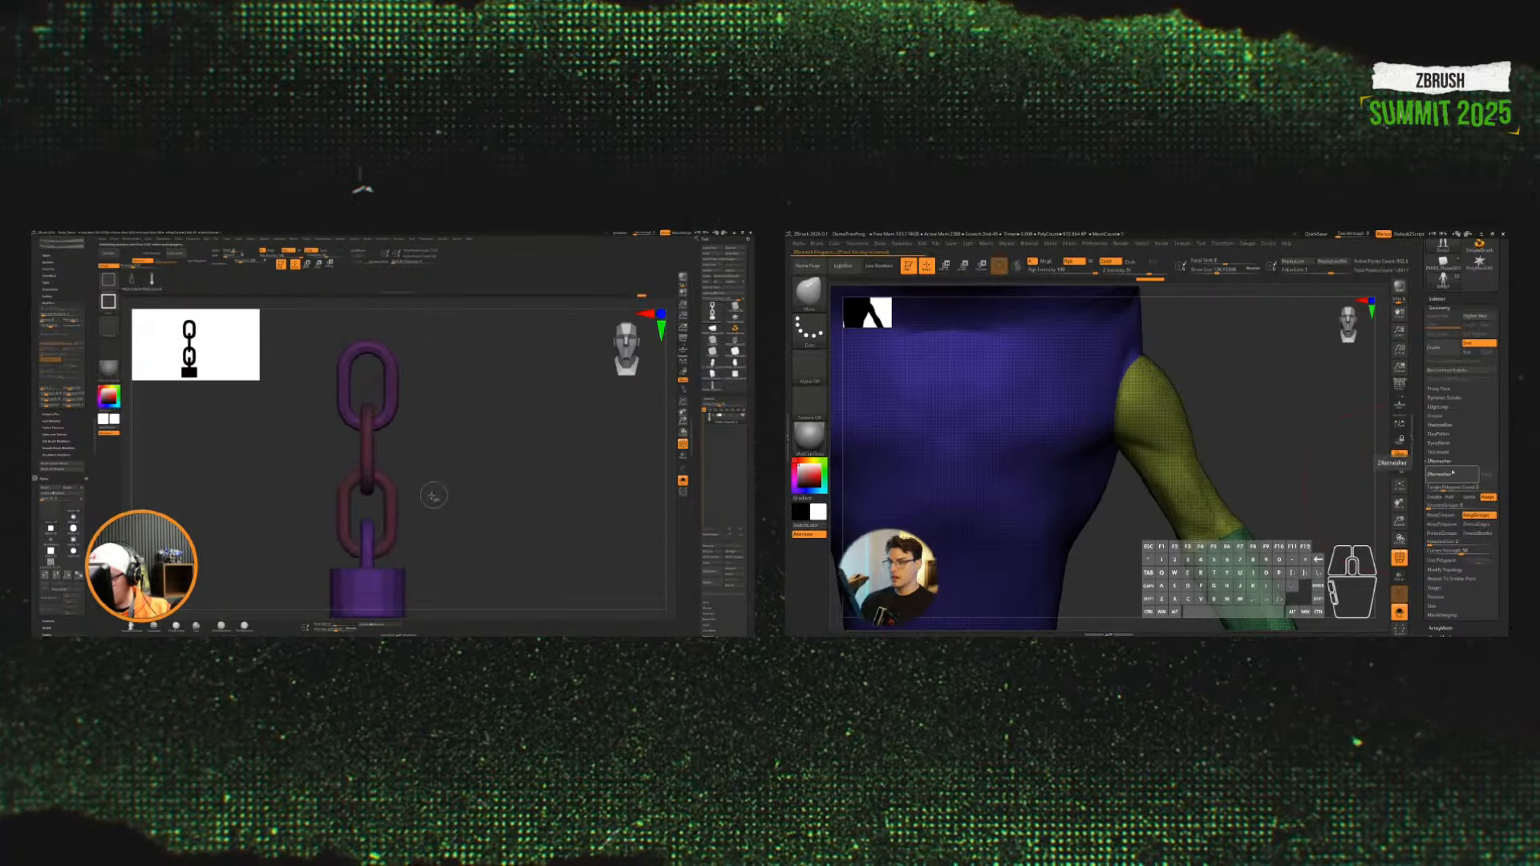
ctrl+shift+click(393, 507)
ctrl+shift+click(449, 501)
ctrl+shift+click(393, 415)
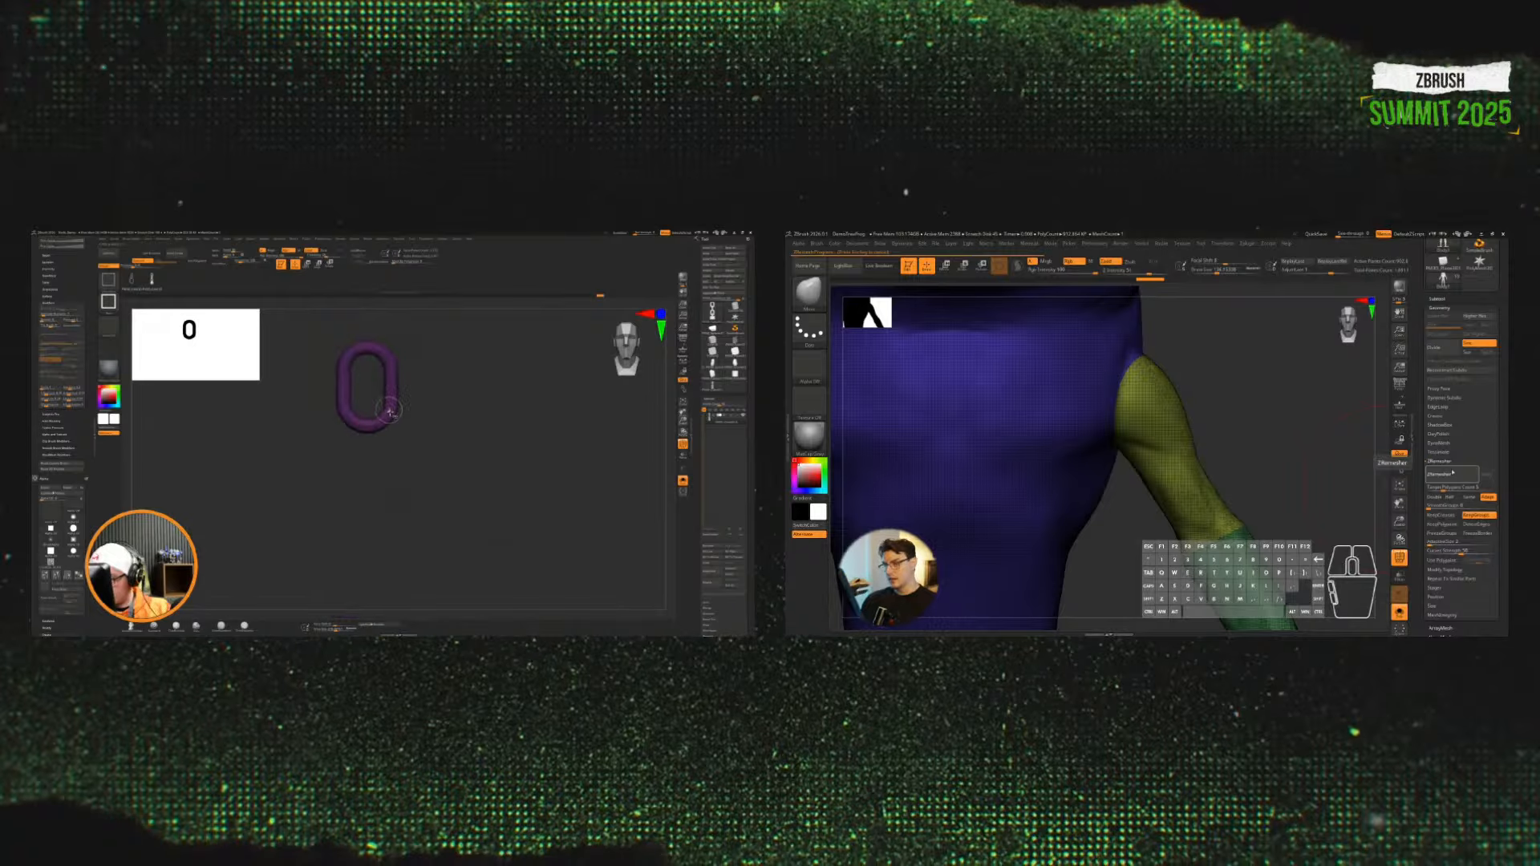
ctrl+shift+click(429, 456)
ctrl+shift+click(365, 588)
ctrl+shift+click(457, 546)
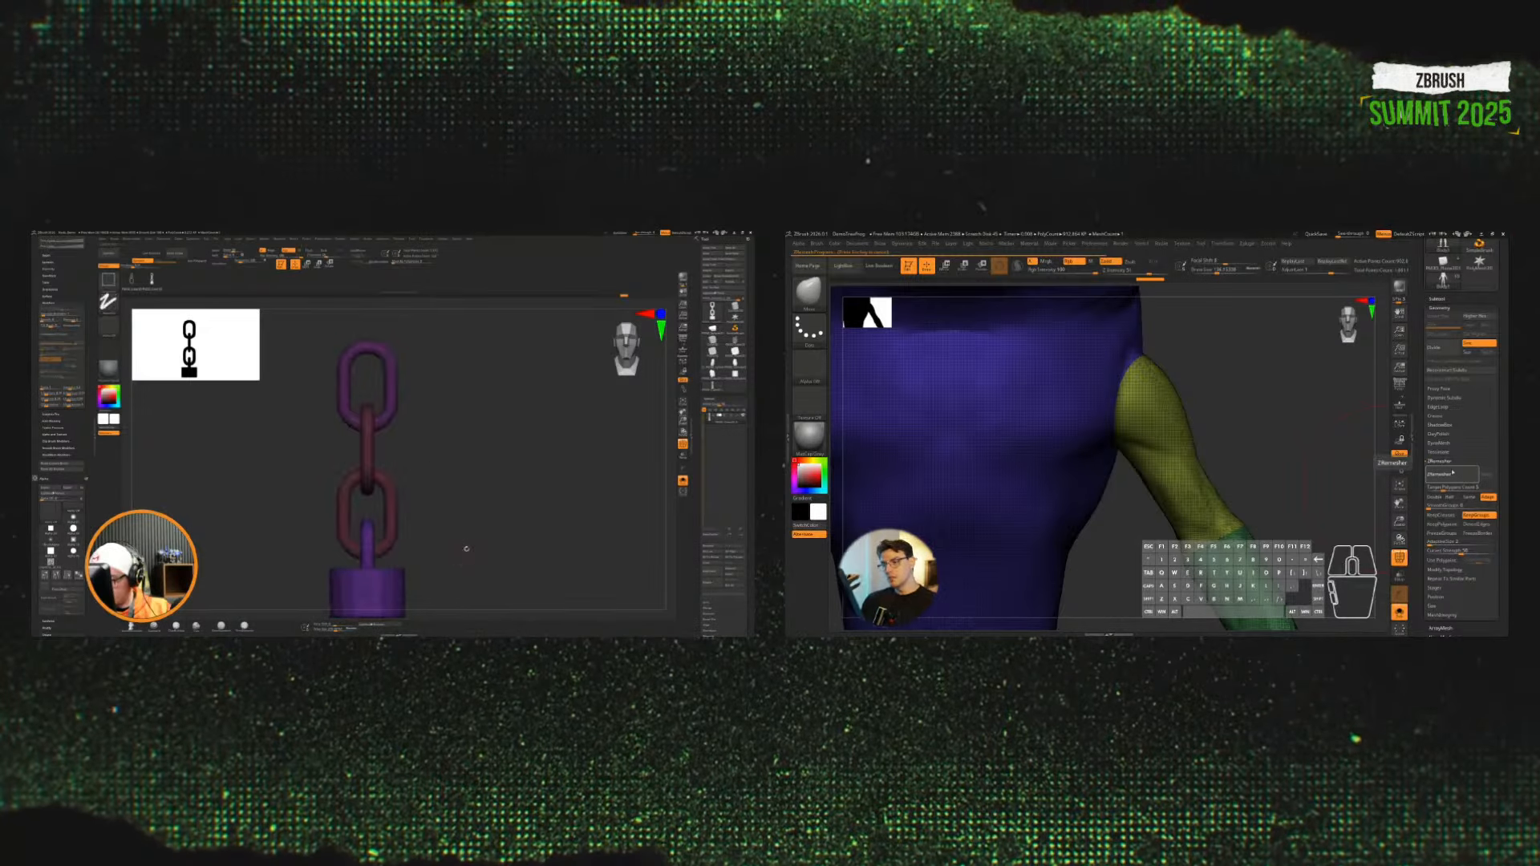
Step: Undo the ZRemesher pass on the frog body and adjust its Target Polygons Count
alt+drag(1307, 437, 1272, 415)
alt+drag(474, 536, 481, 522)
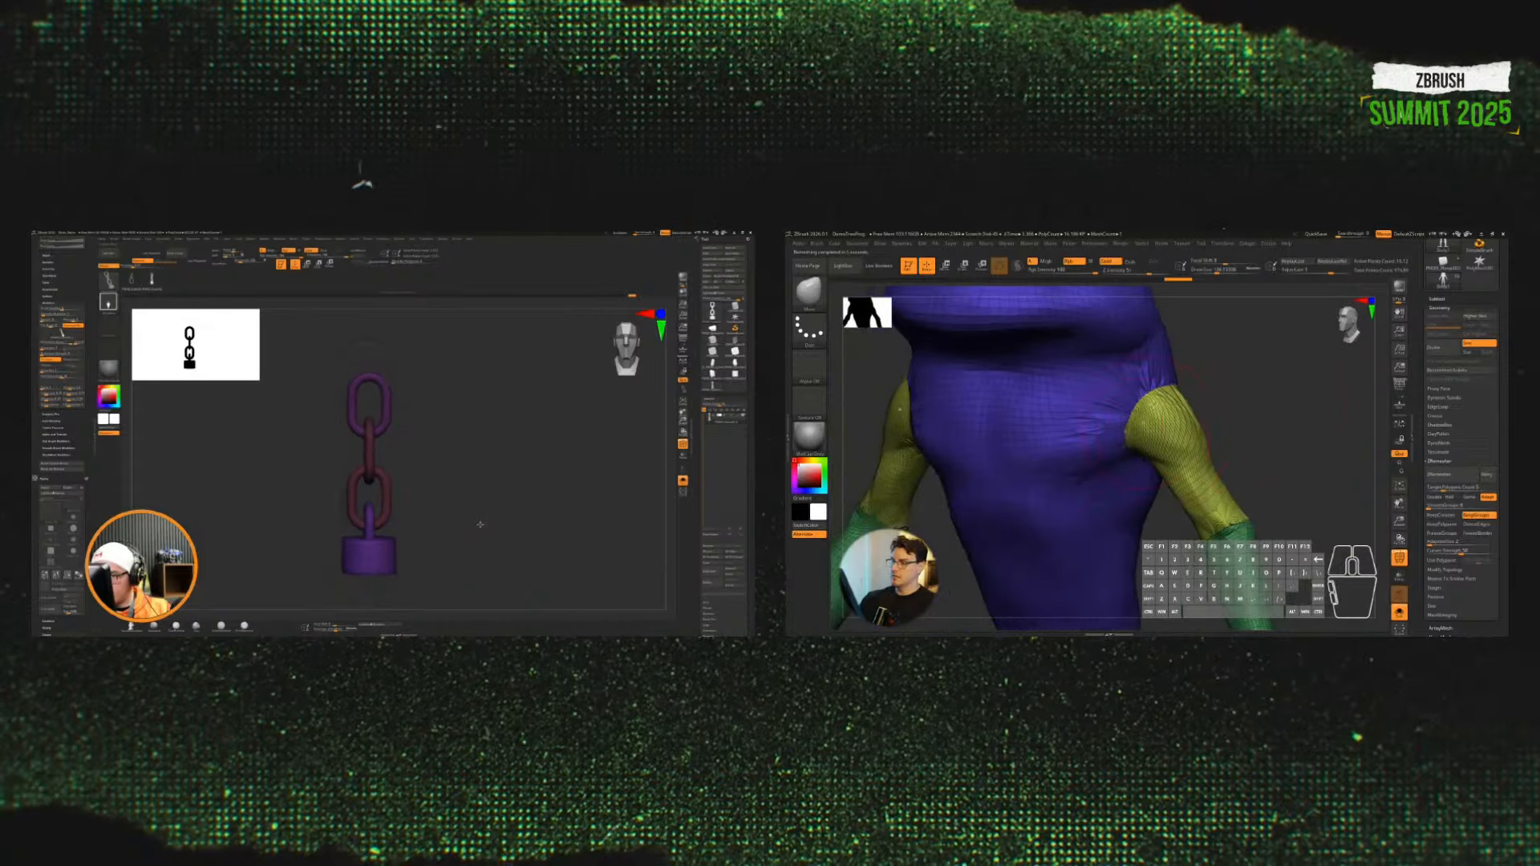
key(b)
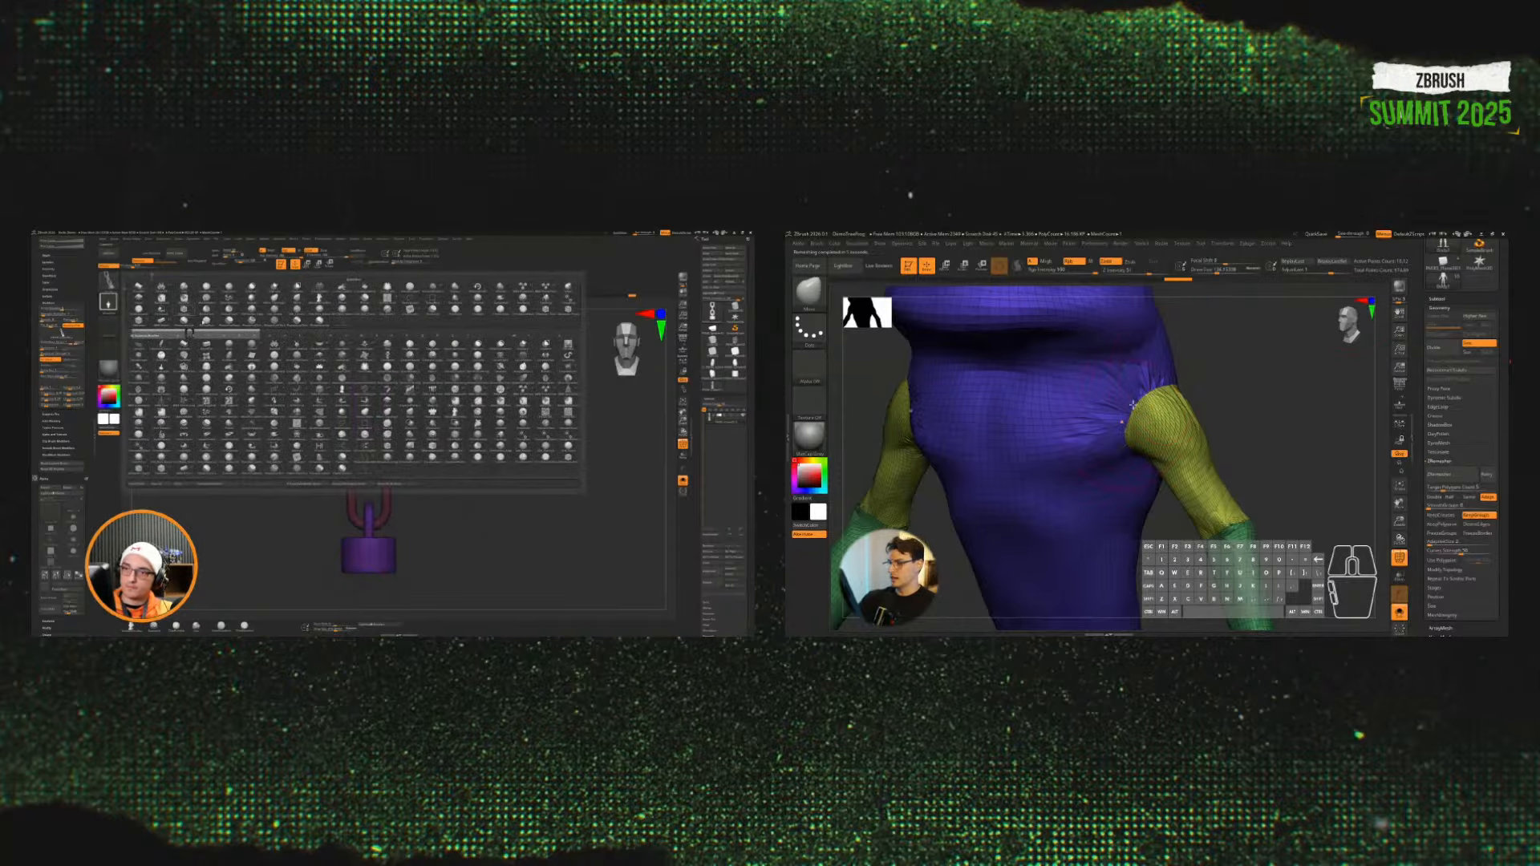
alt+drag(1243, 365, 1213, 469)
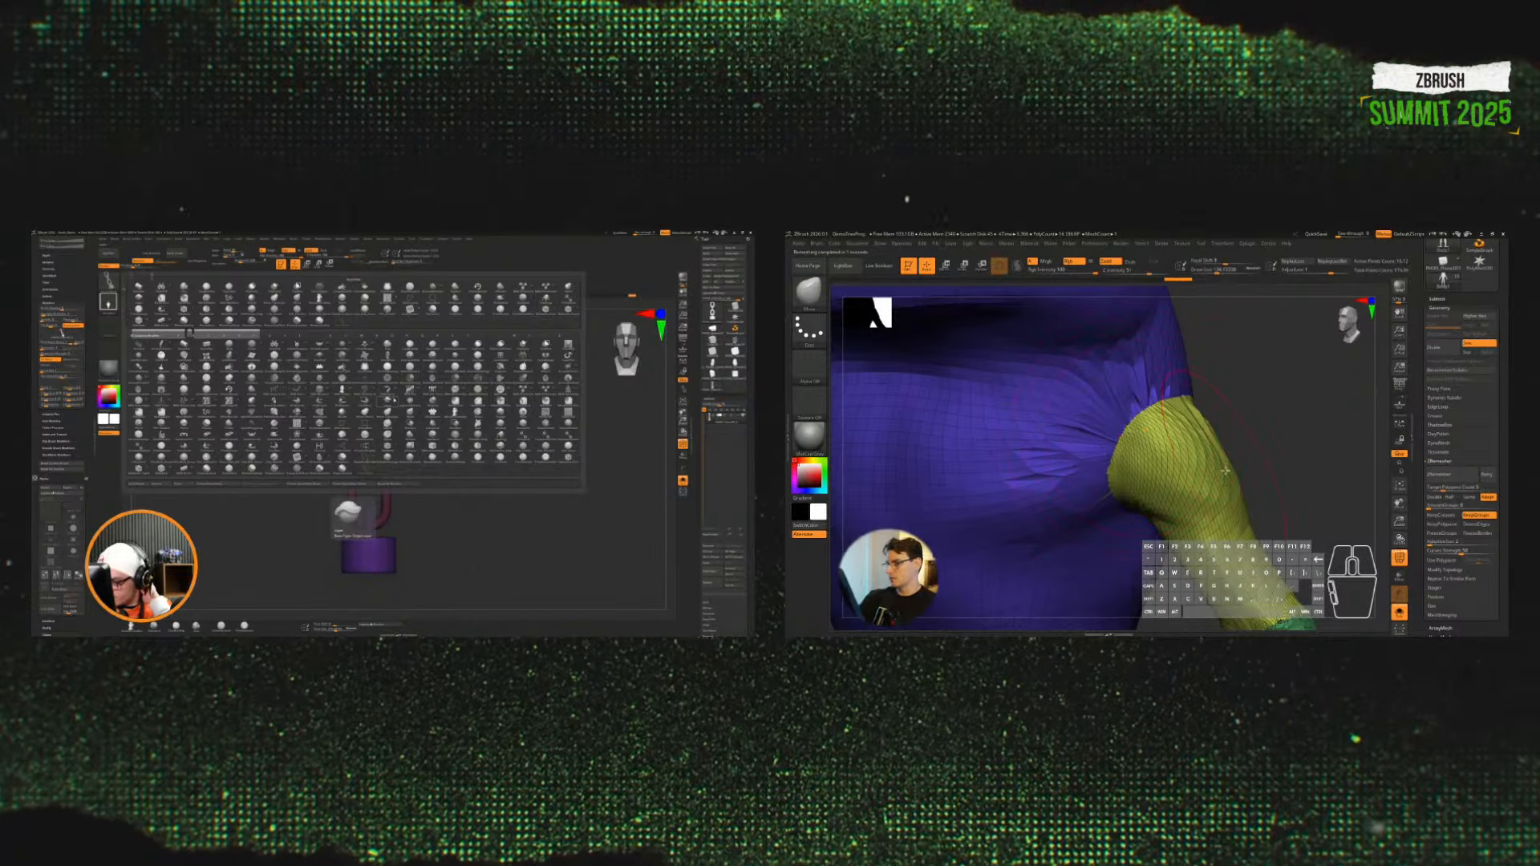
key(ctrl+z)
drag(1443, 488, 1455, 489)
key(Escape)
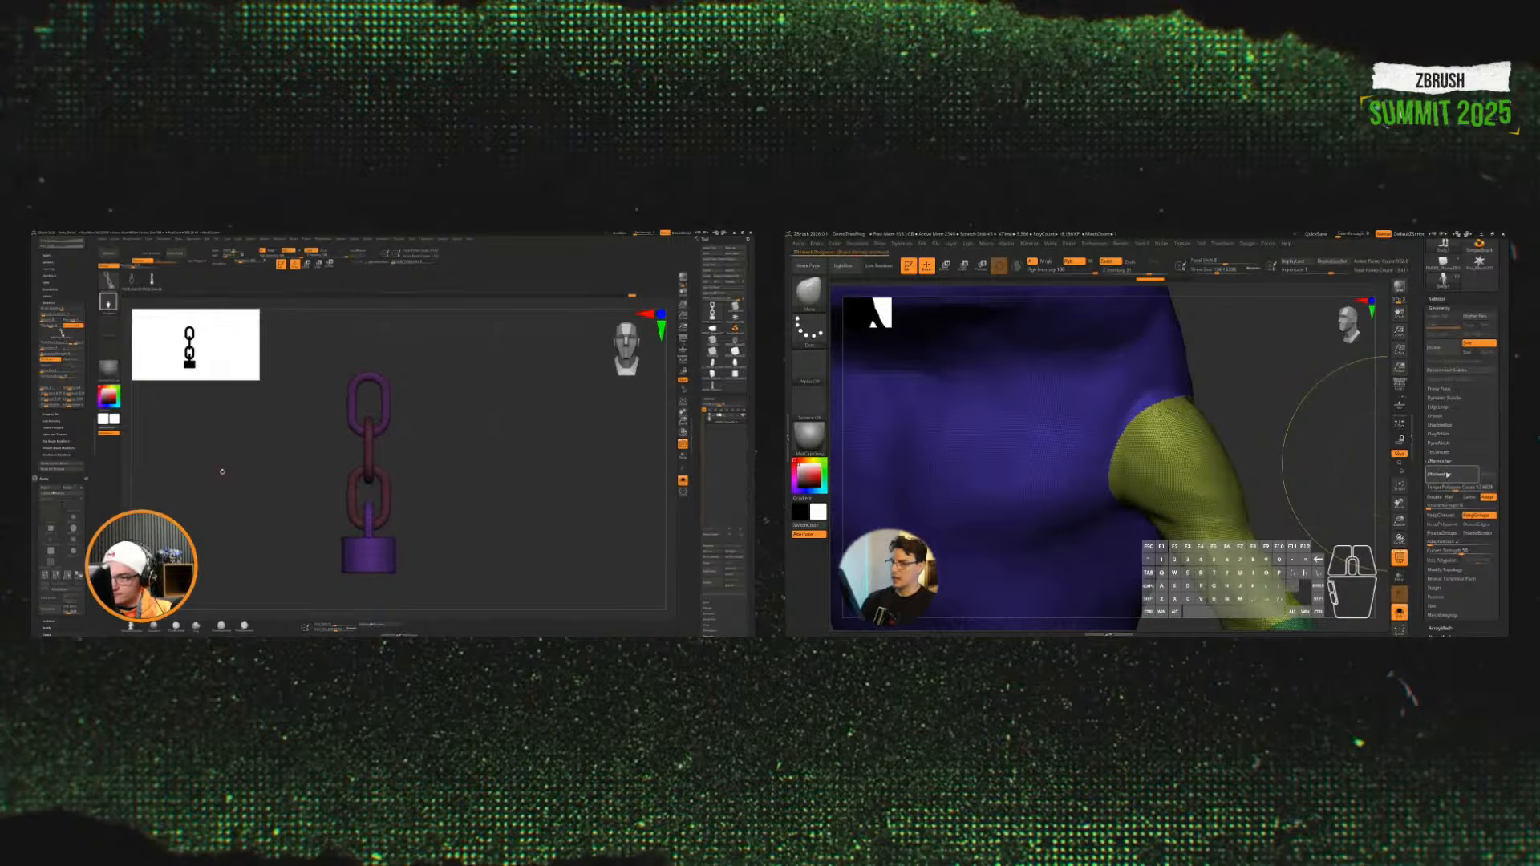
Step: Create a new InsertMesh brush from the chain and padlock and open its stroke settings
key(b)
click(225, 485)
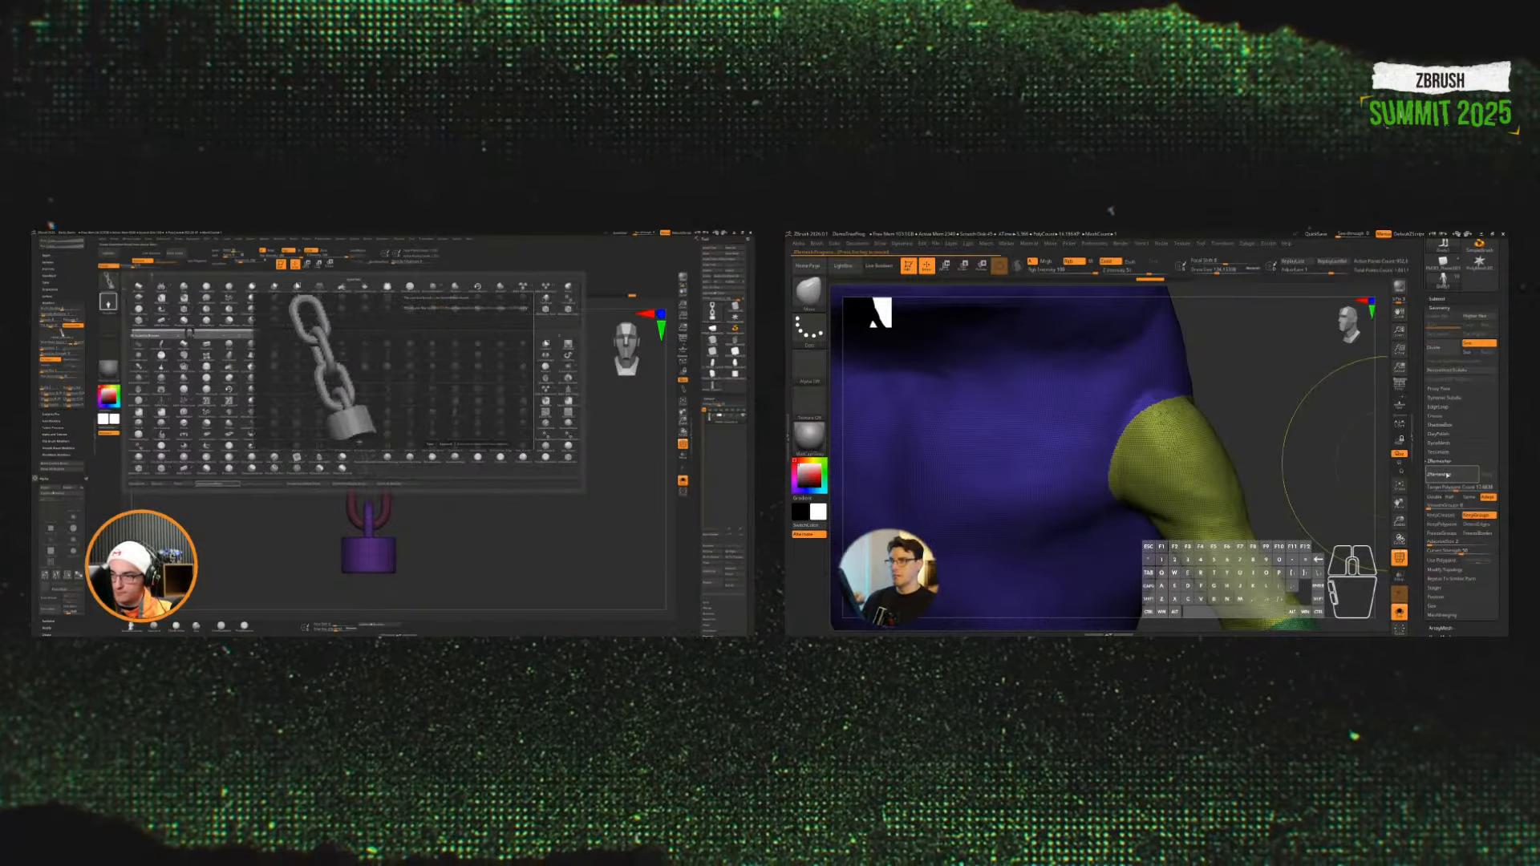
click(430, 444)
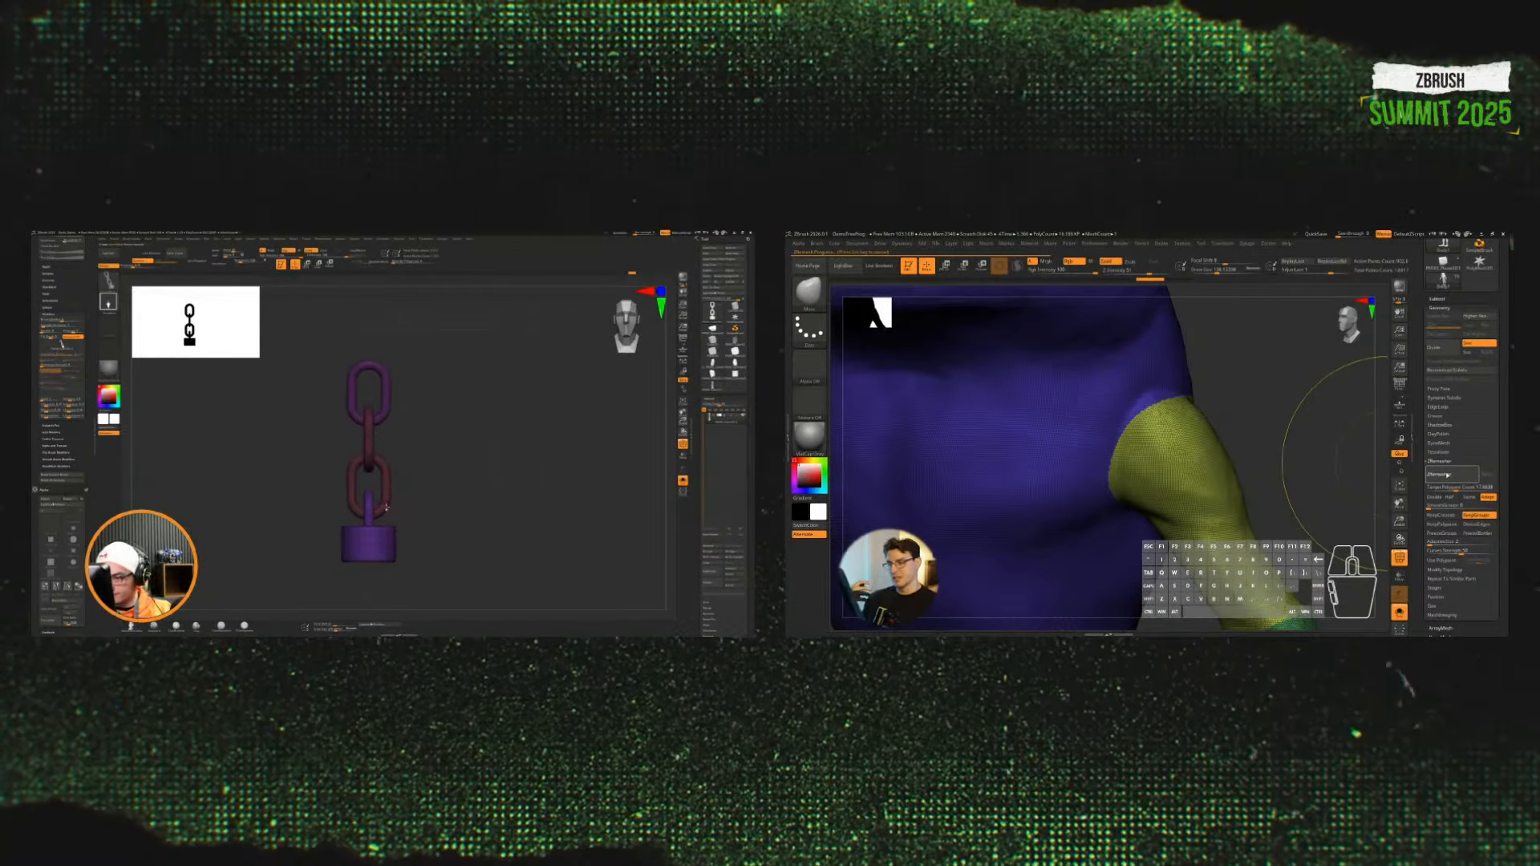
click(403, 243)
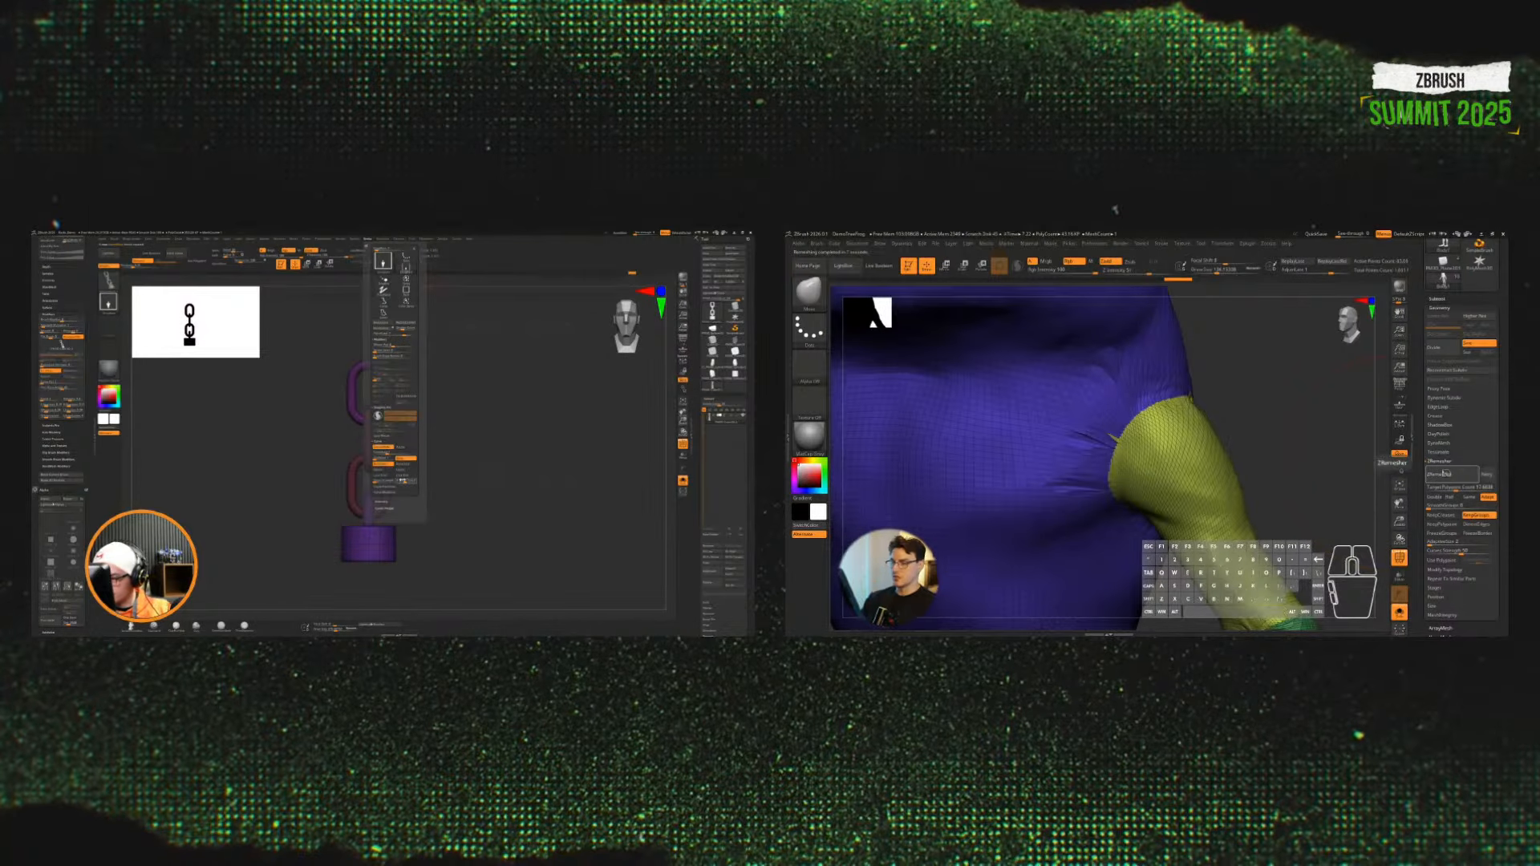
Step: Undo the repeated ZRemesher pass on the frog and the test curve drawn with the chain brush
key(ctrl+z)
alt+right_drag(1279, 460, 1275, 428)
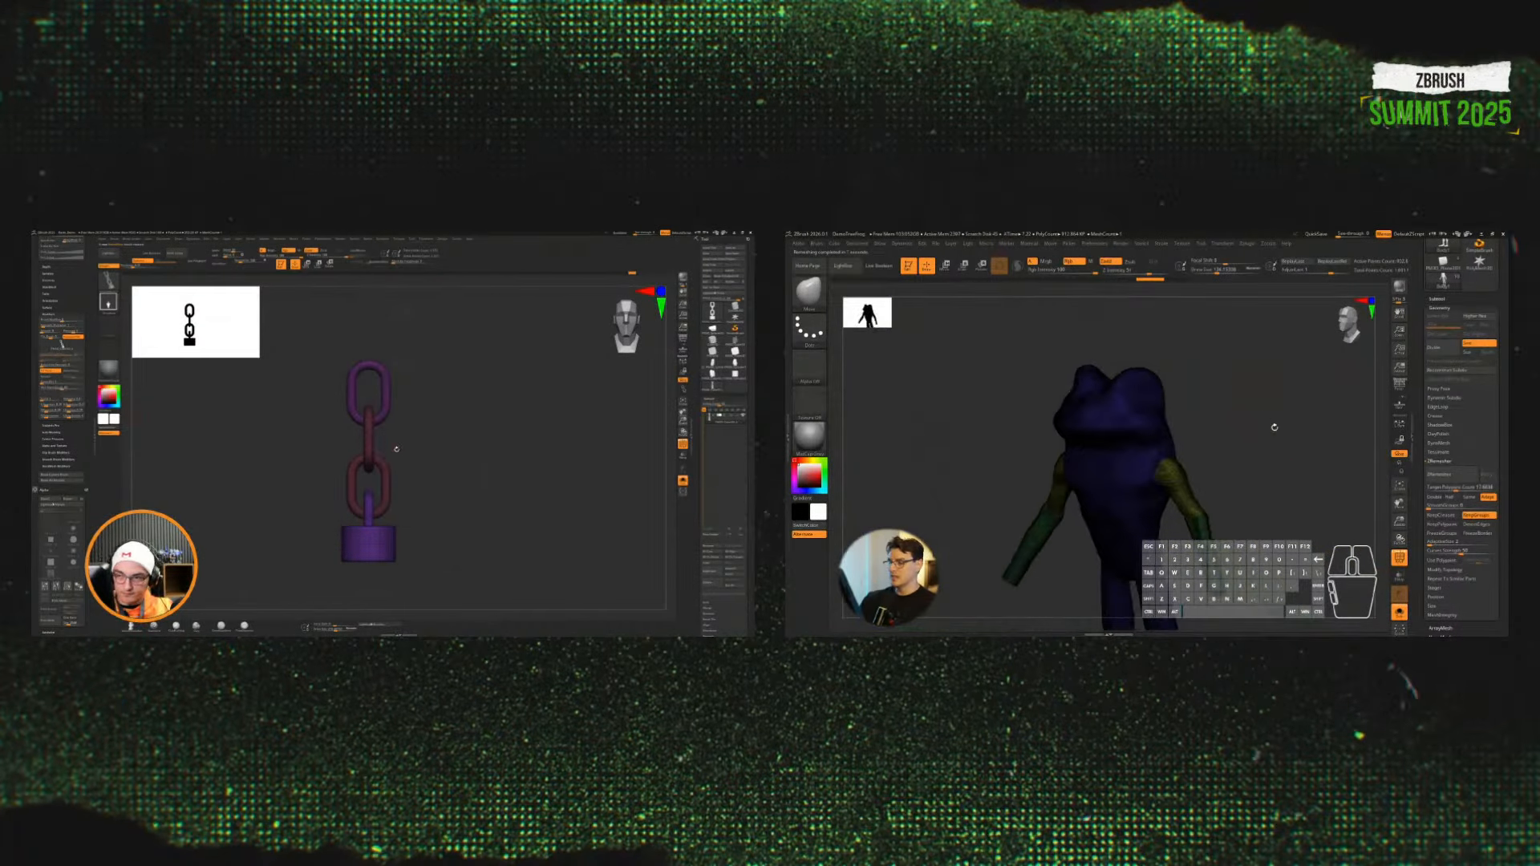
drag(1274, 428, 1213, 560)
key(ctrl+d)
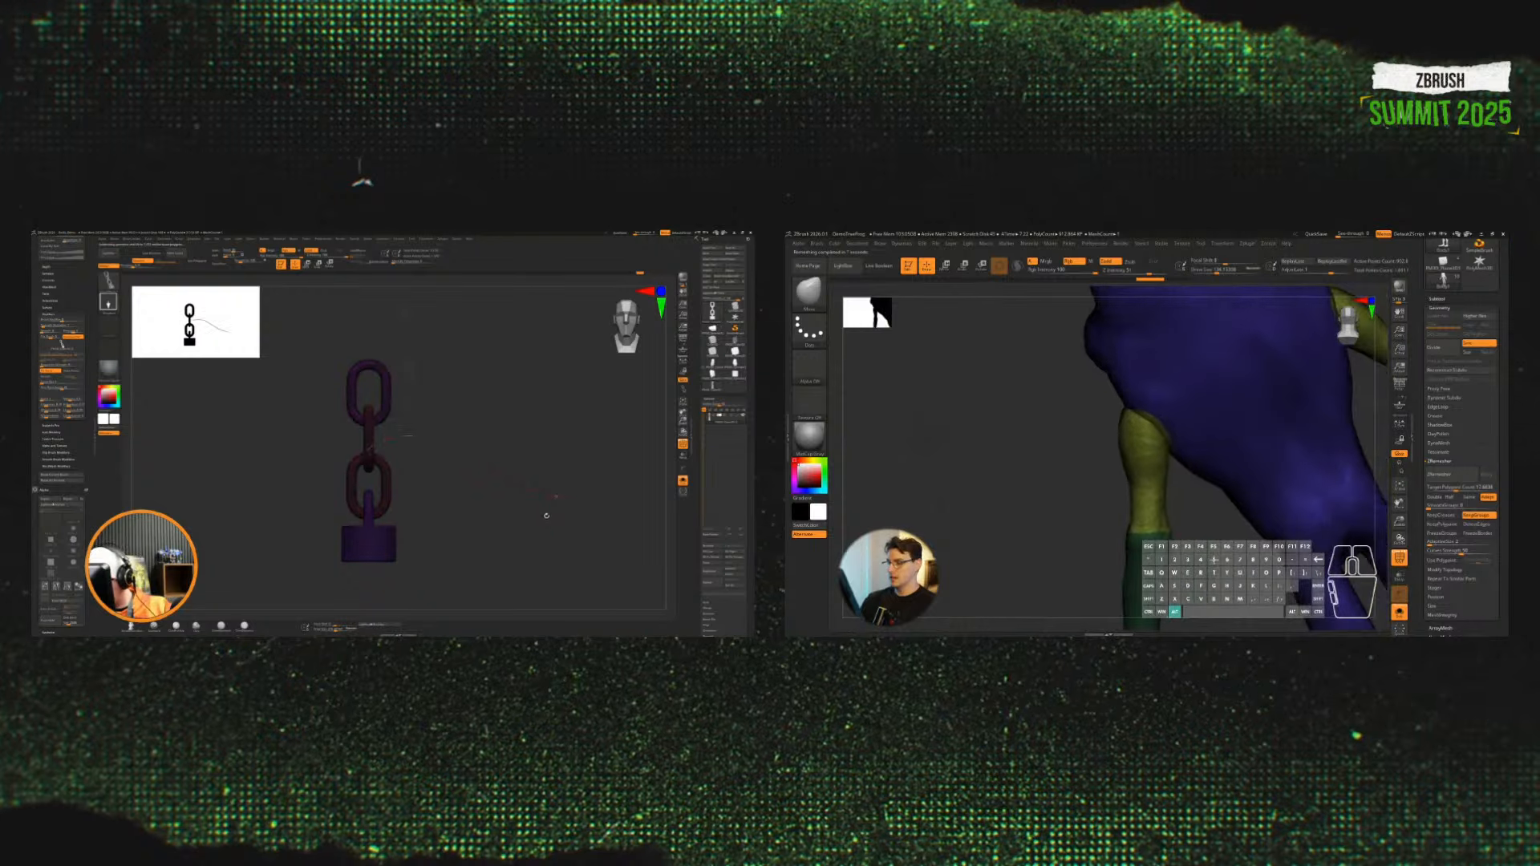
alt+drag(546, 516, 503, 521)
key(ctrl+z)
Step: Assign the two middle links to one polygroup and the top link with the padlock to another
ctrl+shift+click(395, 485)
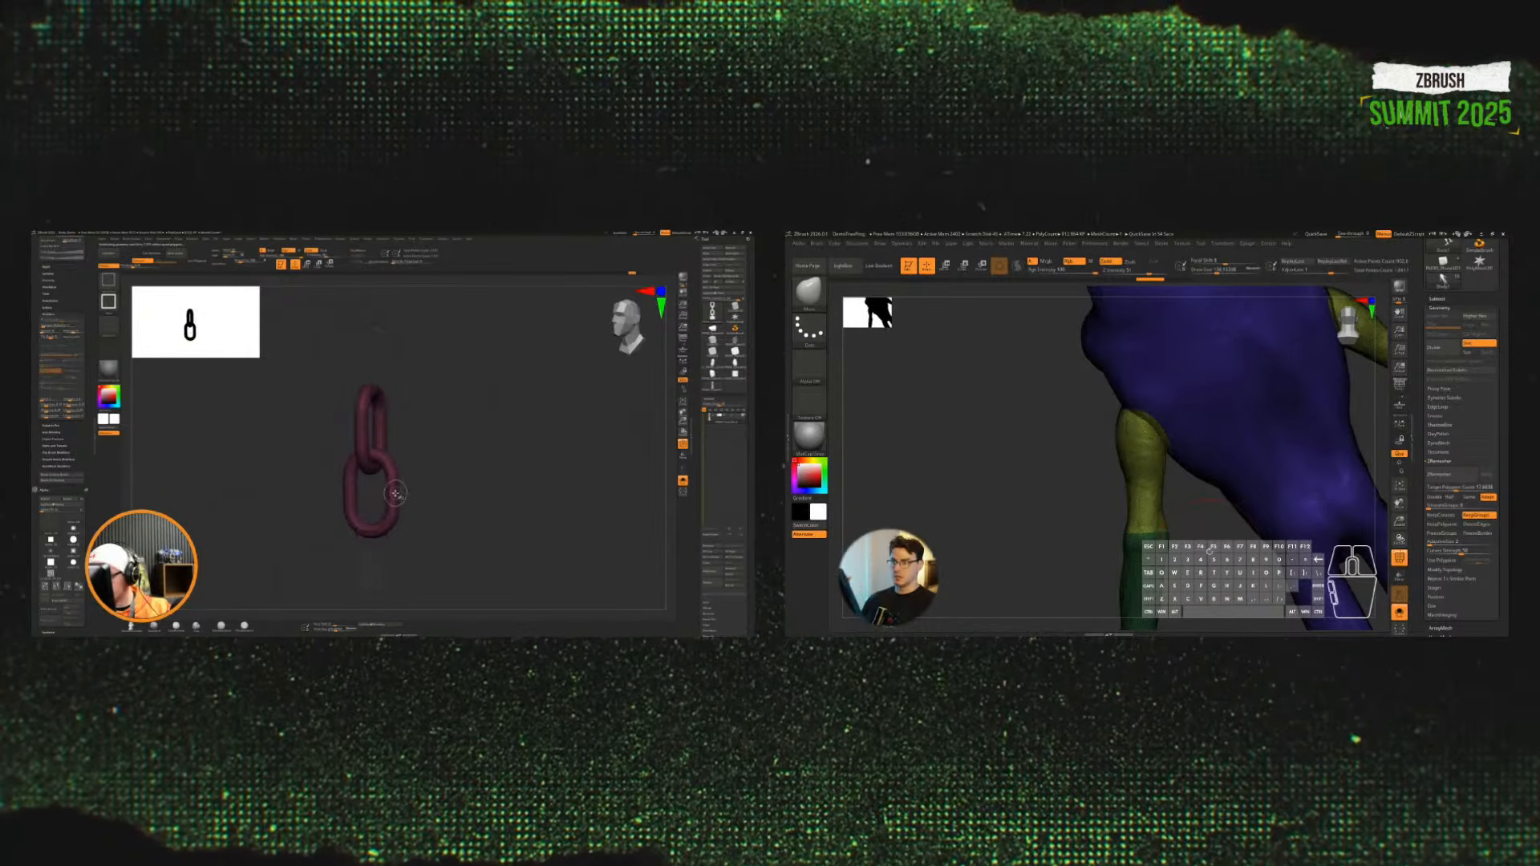
key(ctrl+w)
ctrl+shift+drag(492, 493, 486, 509)
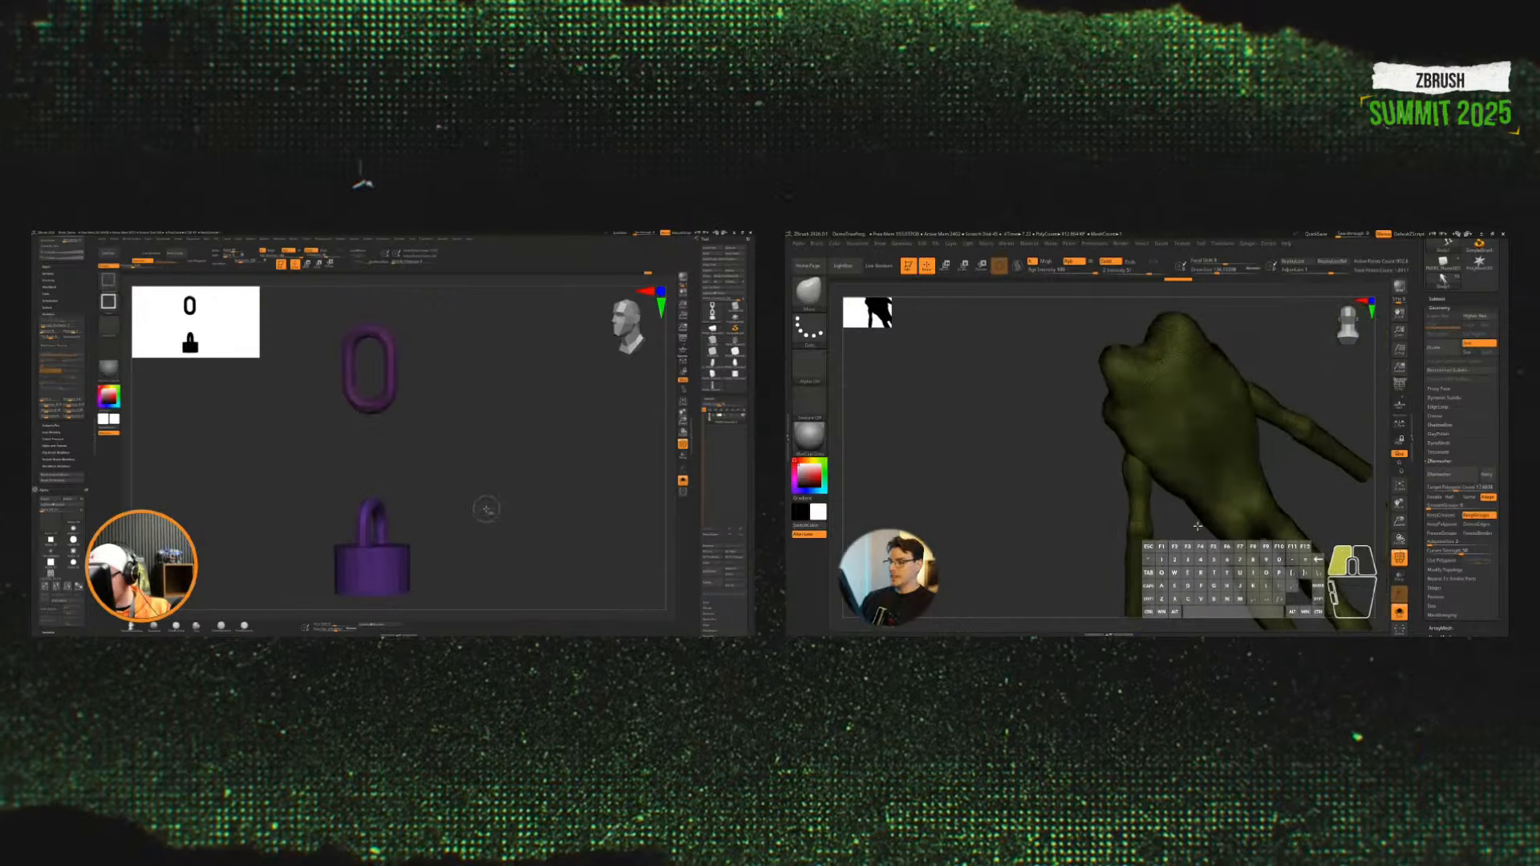
key(ctrl+w)
alt+drag(1256, 531, 1308, 495)
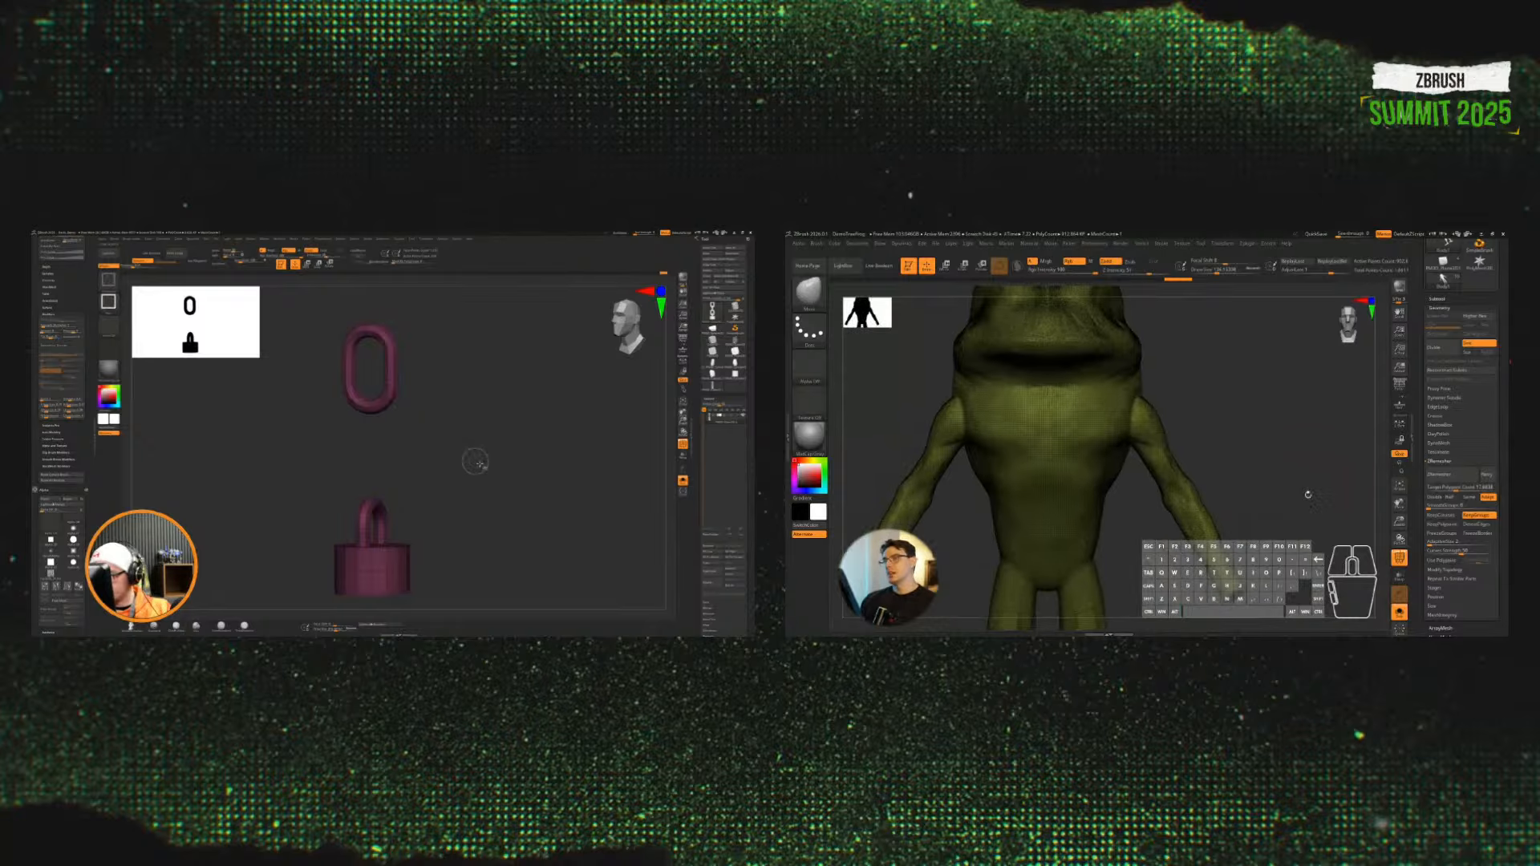
ctrl+shift+click(494, 477)
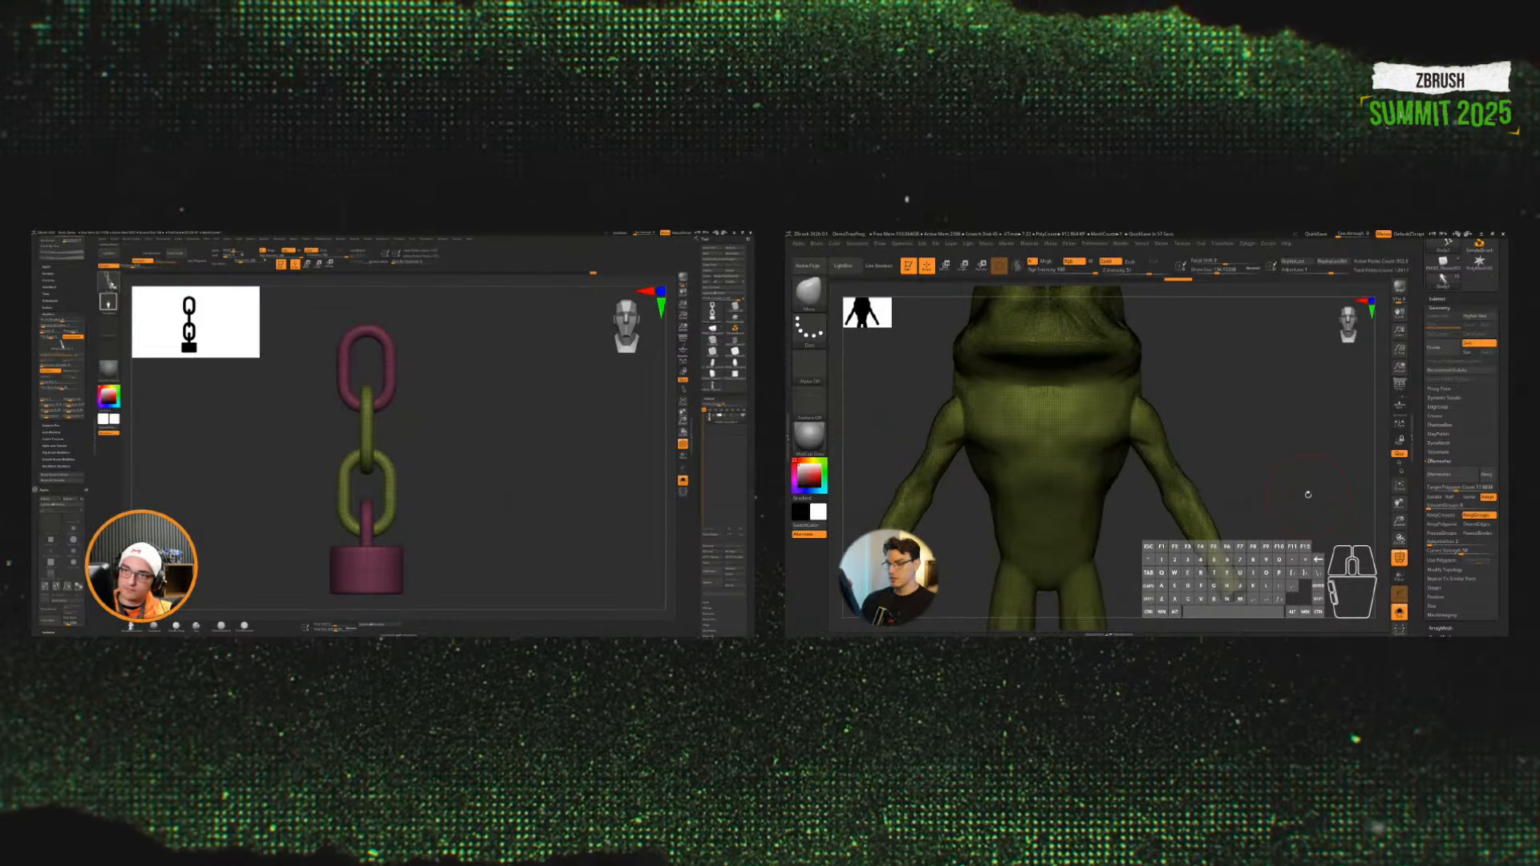
Step: Create another new InsertMesh brush from the regrouped chain, and turn off the polygroup display on the frog
click(109, 282)
key(shift+f)
click(217, 484)
click(1440, 298)
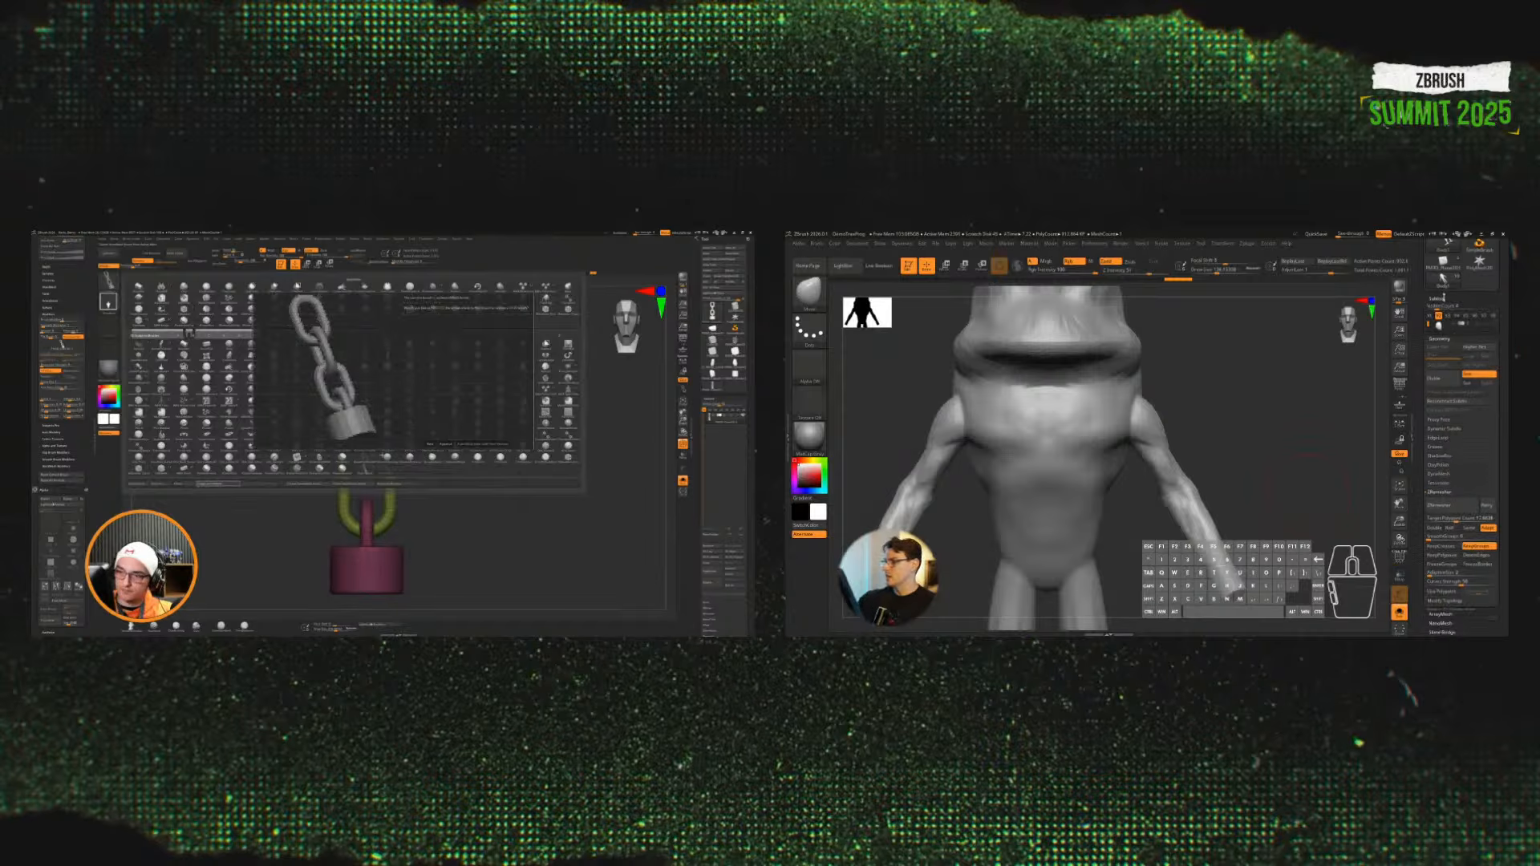
click(429, 444)
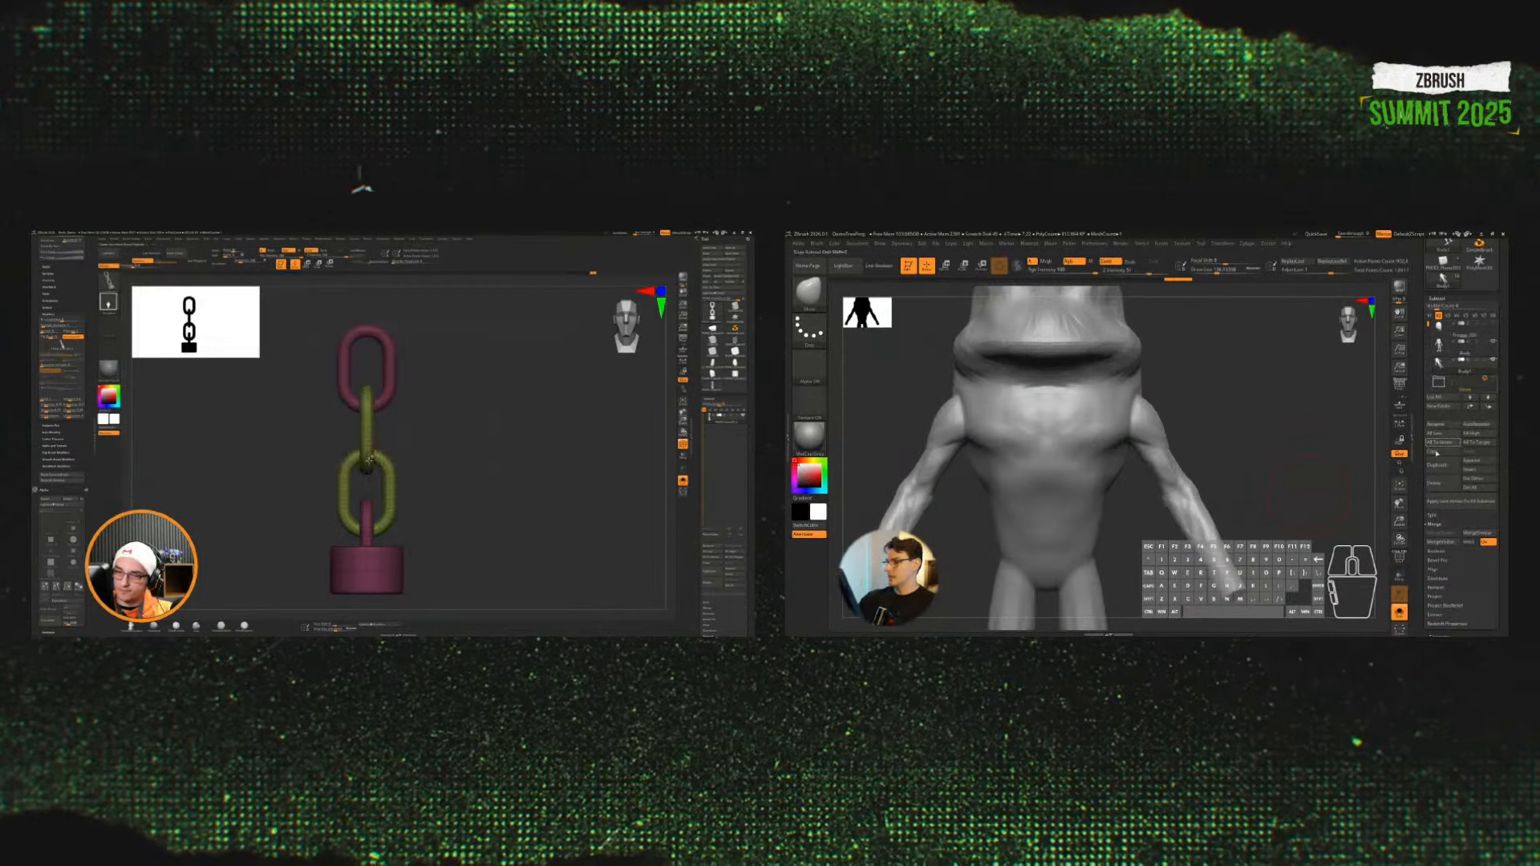
click(370, 239)
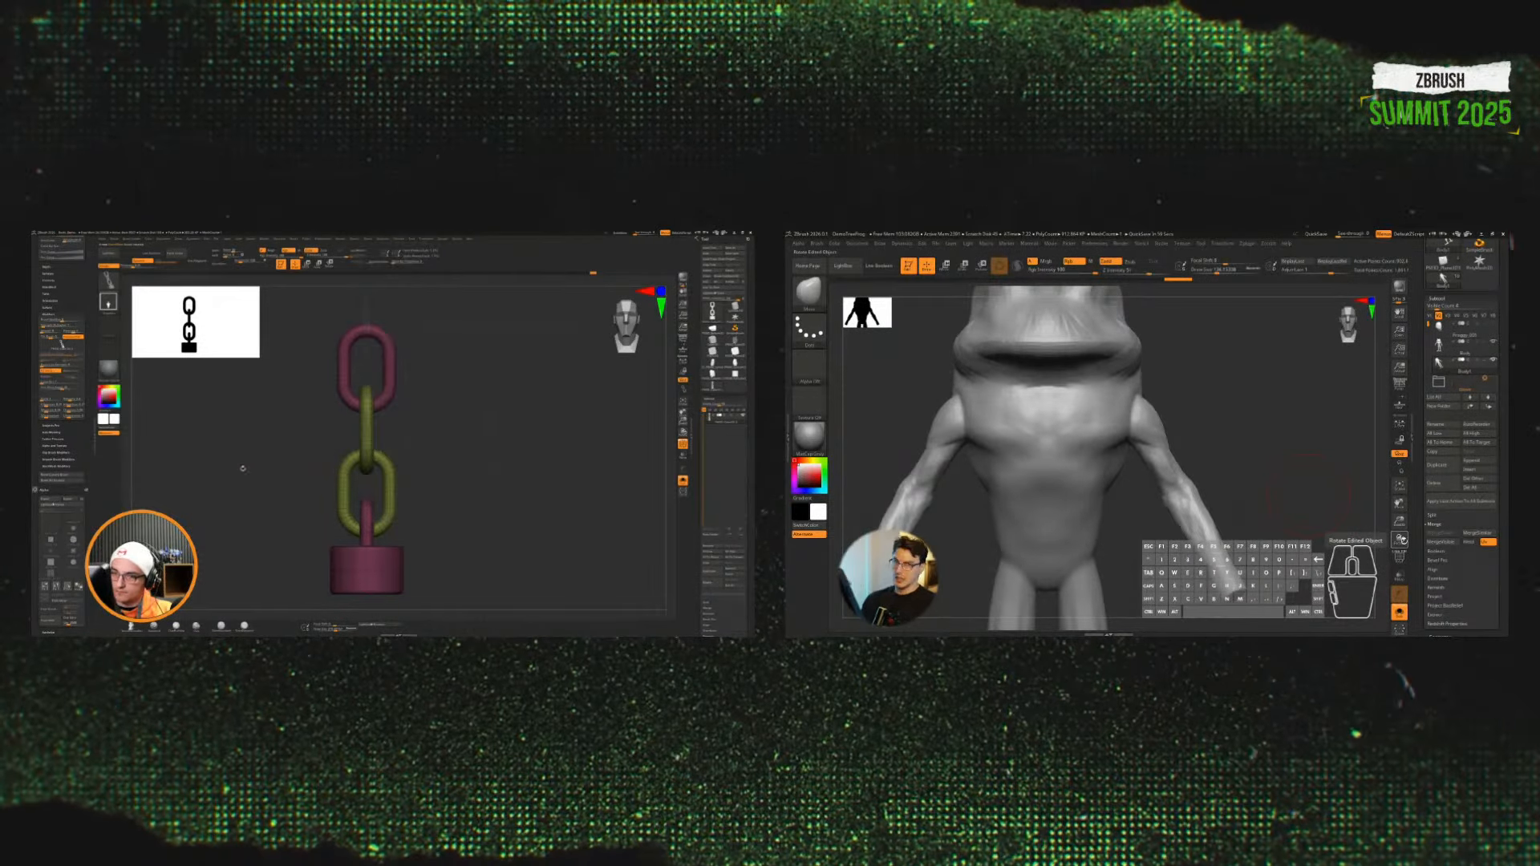
Step: Delete the active frog subtool and select the Body subtool, and test-draw a chain curve outward from the padlock
click(1441, 483)
drag(366, 533, 573, 520)
click(1409, 499)
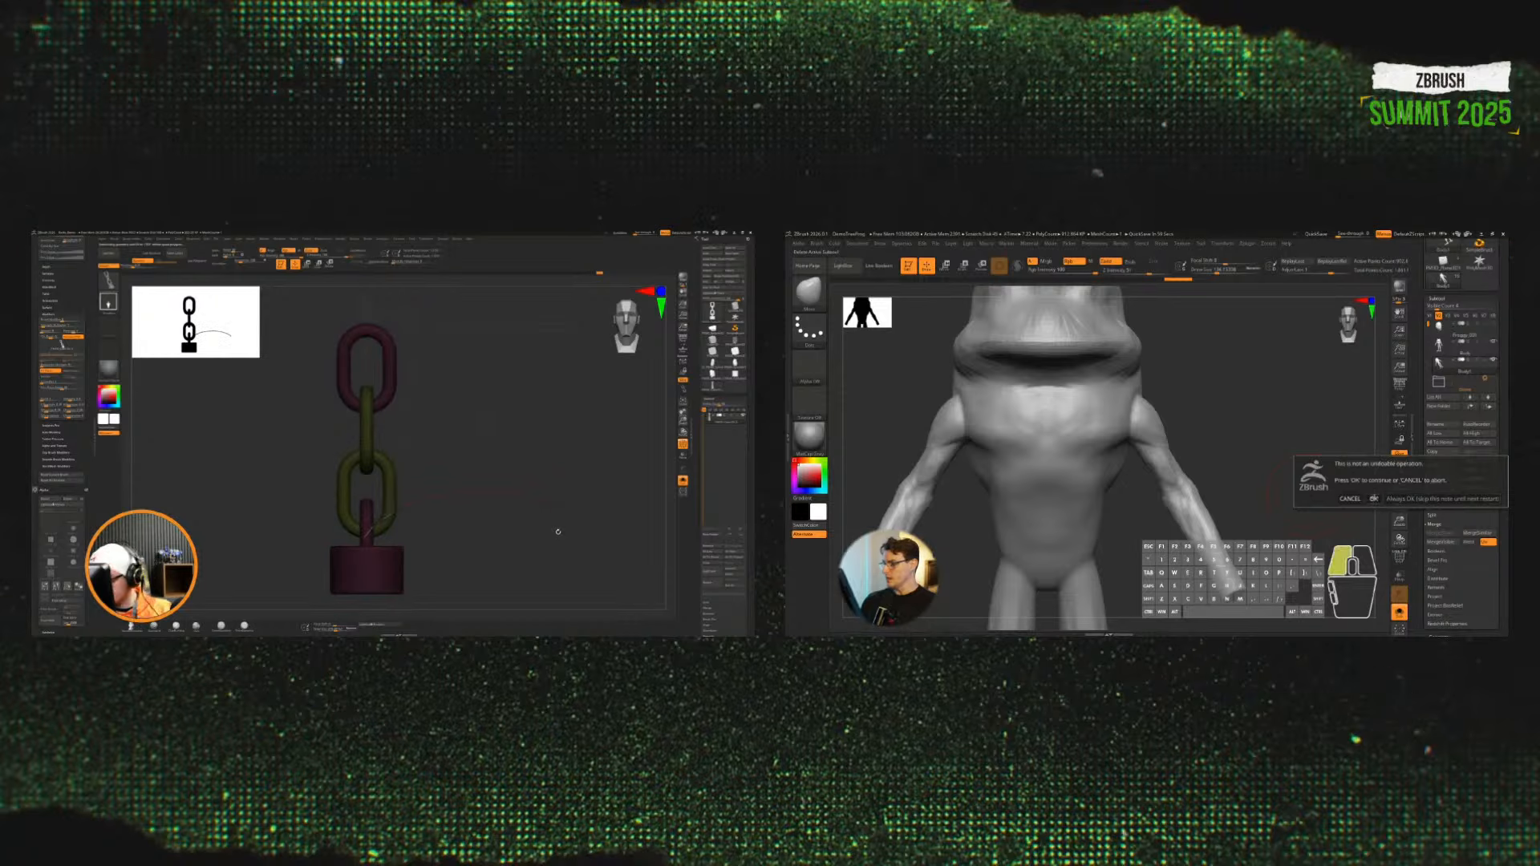
alt+drag(1324, 551, 1292, 501)
alt+drag(550, 538, 561, 584)
alt+drag(1292, 501, 1315, 481)
click(1447, 350)
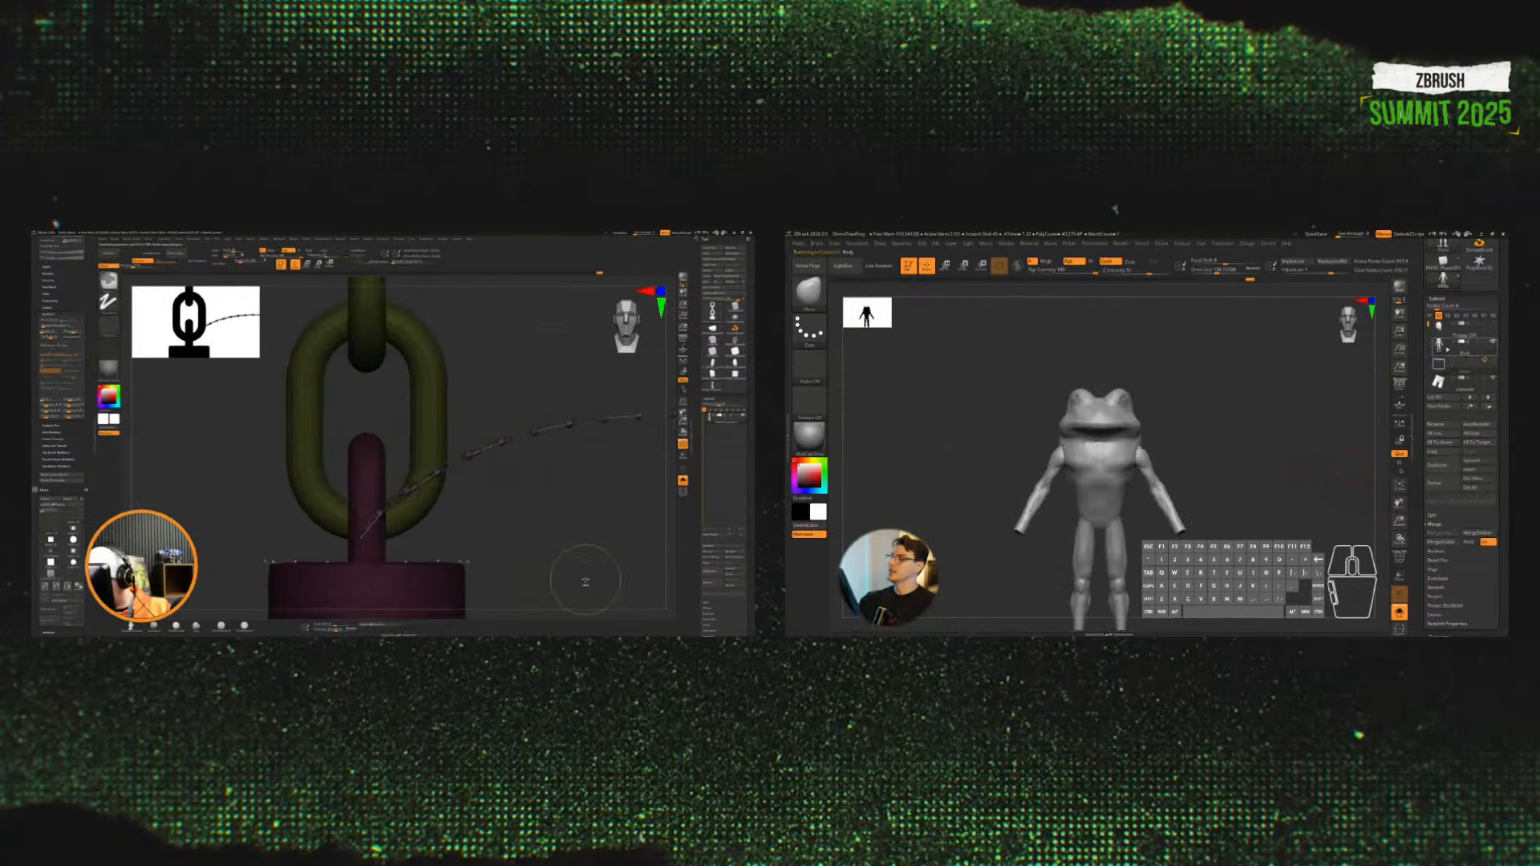
ctrl+drag(584, 583, 512, 546)
key(f)
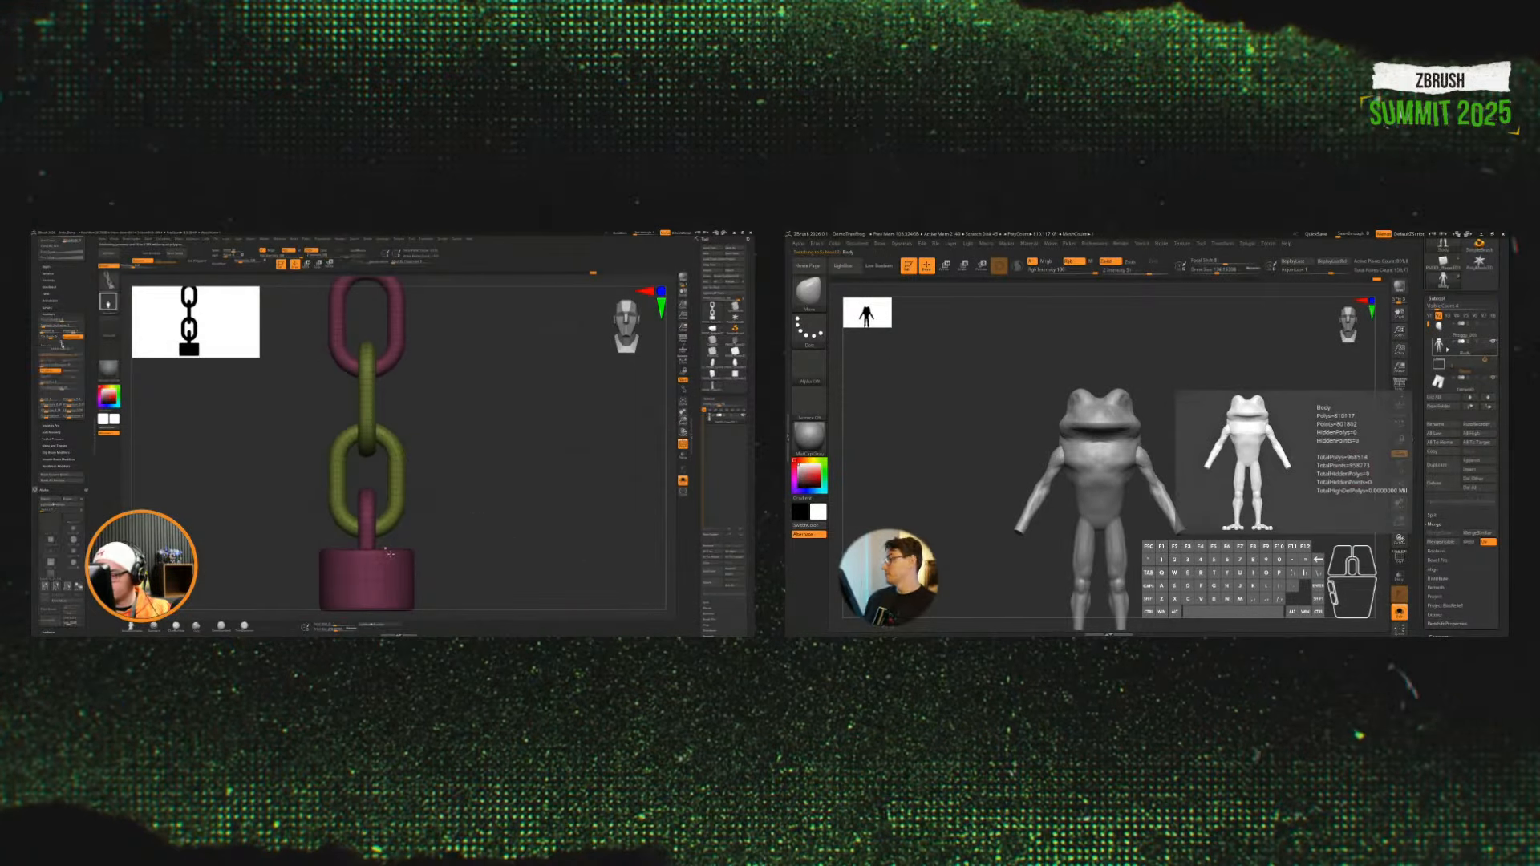
Step: Isolate the polygroup shared by the top link and padlock, and frame the frog's torso and arm closely
ctrl+shift+click(403, 553)
mouse_move(451, 543)
mouse_down()
mouse_move(484, 546)
mouse_move(470, 553)
mouse_up()
alt+drag(1276, 546, 1263, 519)
drag(471, 553, 488, 539)
alt+drag(1263, 518, 1251, 492)
alt+drag(488, 540, 488, 512)
alt+drag(1251, 492, 1241, 464)
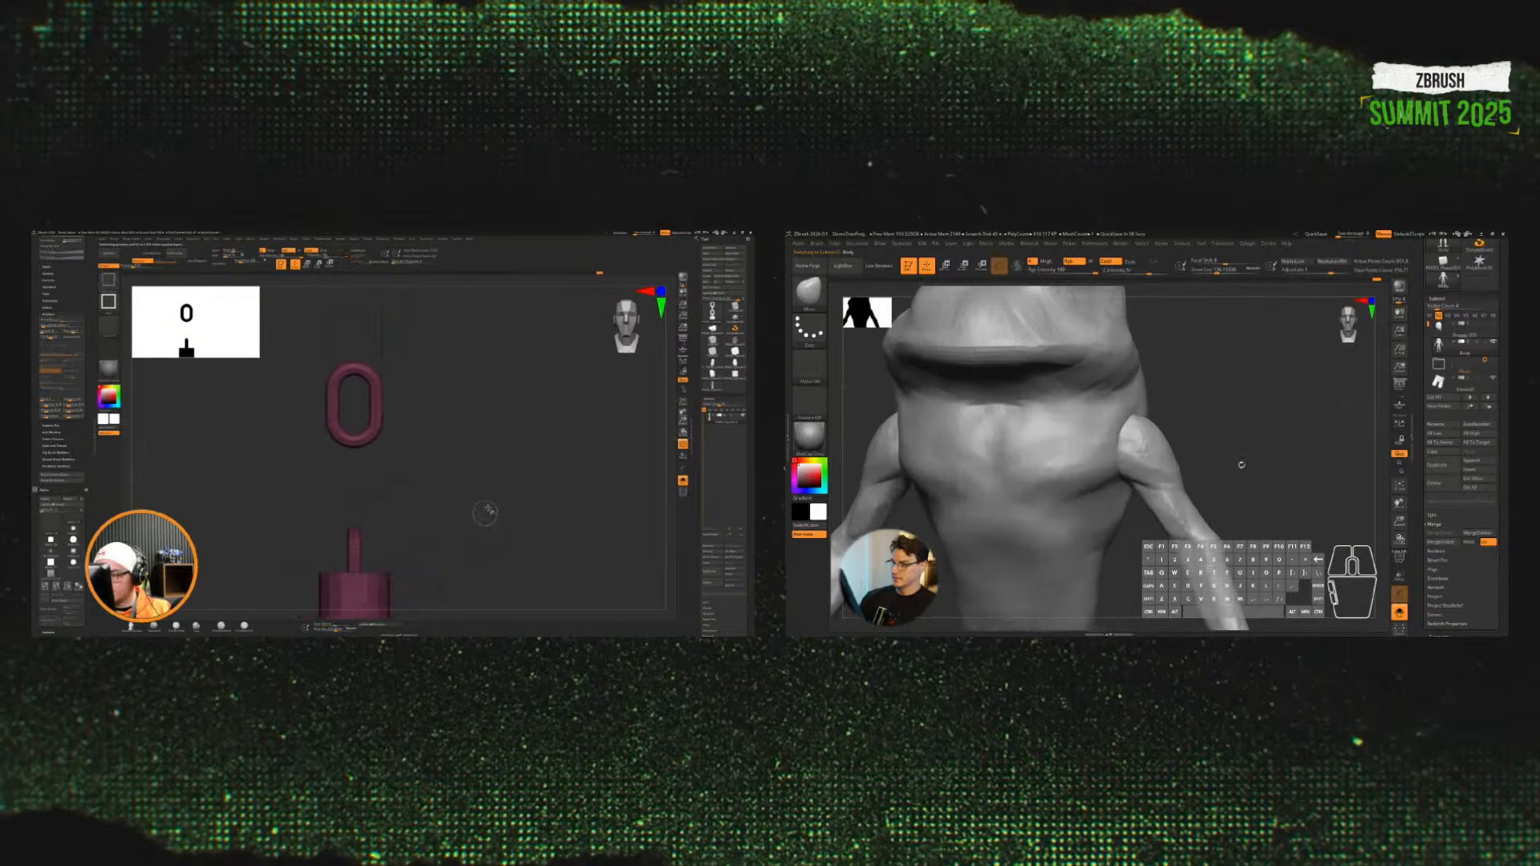
Step: Isolate the padlock and assign it a new polygroup, and select the ClayBuildup brush for the frog
key(b)
key(c)
mouse_move(486, 508)
ctrl+shift+mouse_down()
mouse_move(306, 613)
mouse_move(252, 616)
ctrl+shift+mouse_up()
key(b)
alt+drag(1216, 421, 1213, 419)
ctrl+shift+drag(252, 616, 253, 616)
alt+drag(1213, 419, 1206, 423)
alt+drag(467, 553, 474, 509)
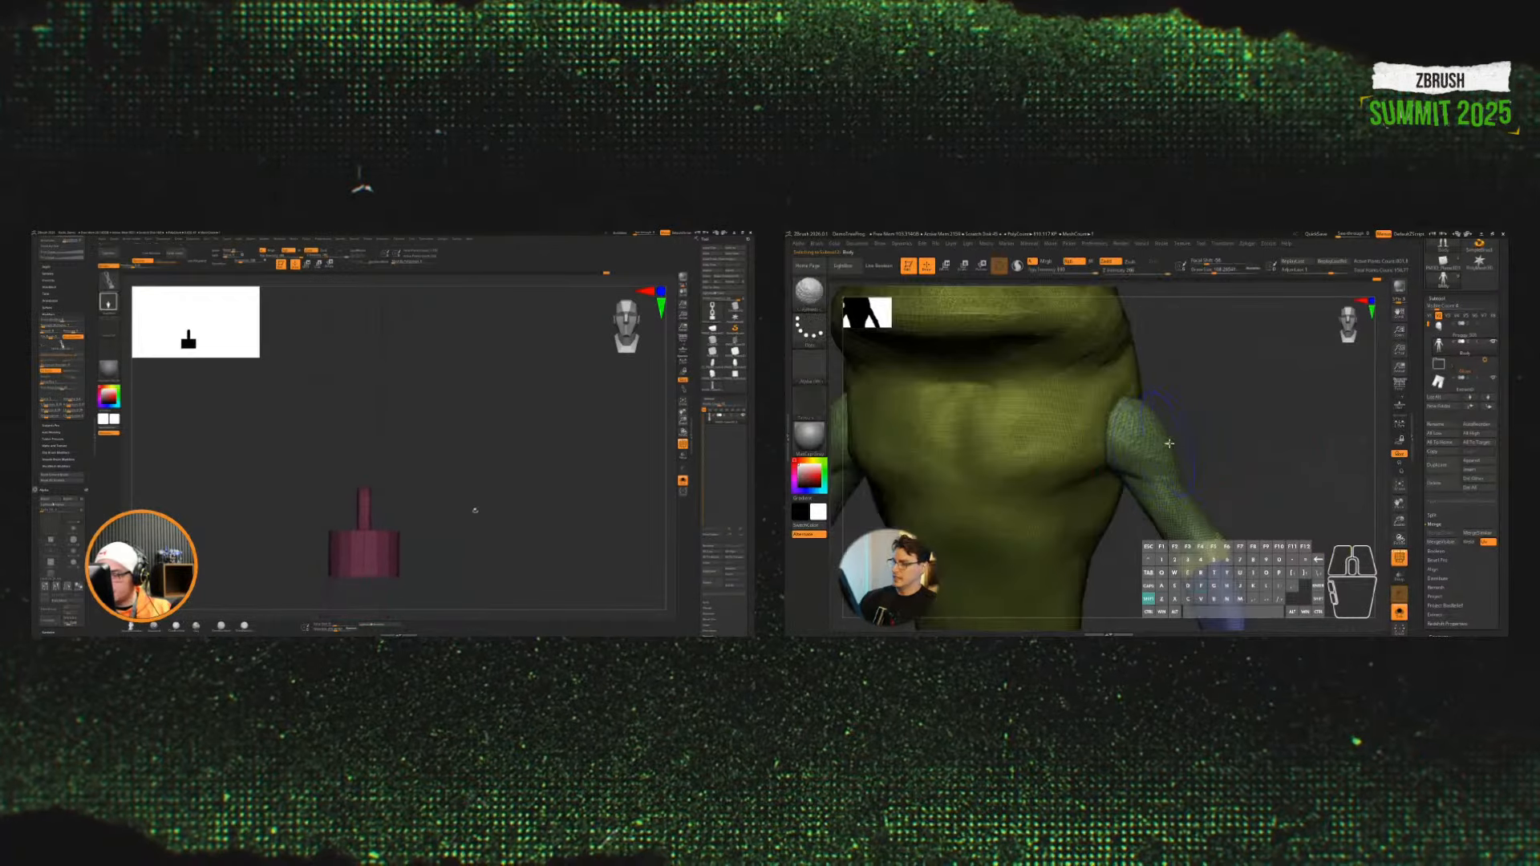
key(ctrl+w)
ctrl+shift+click(481, 518)
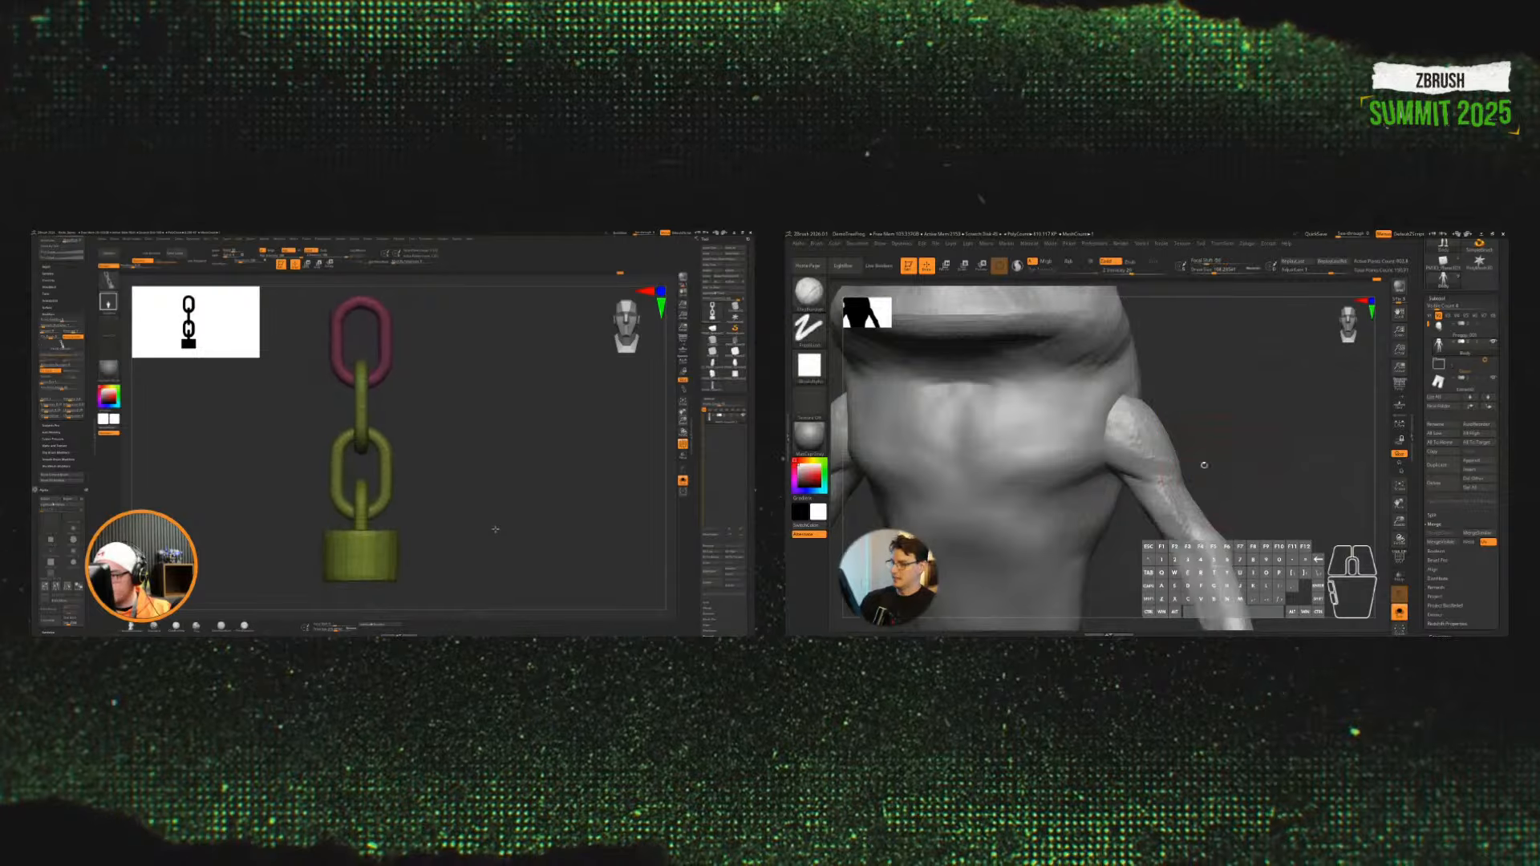
Step: Isolate the two middle links and give them their own polygroup, separate from the padlock and the top link
ctrl+alt+shift+drag(421, 421, 319, 458)
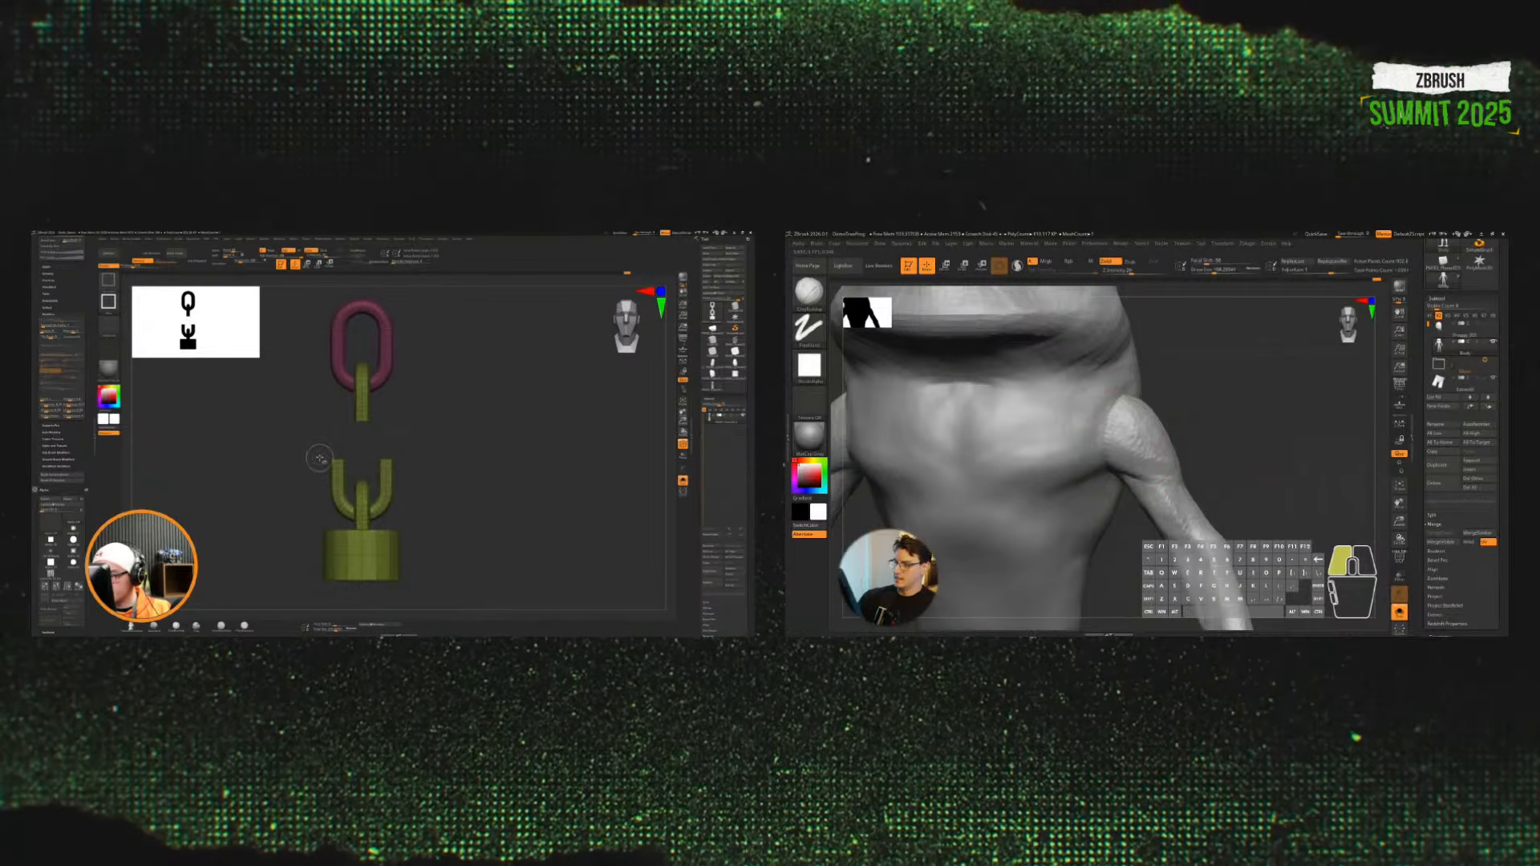
ctrl+shift+drag(487, 515, 478, 529)
key(ctrl+shift+a)
drag(1195, 396, 1131, 398)
key(ctrl+w)
ctrl+shift+click(487, 523)
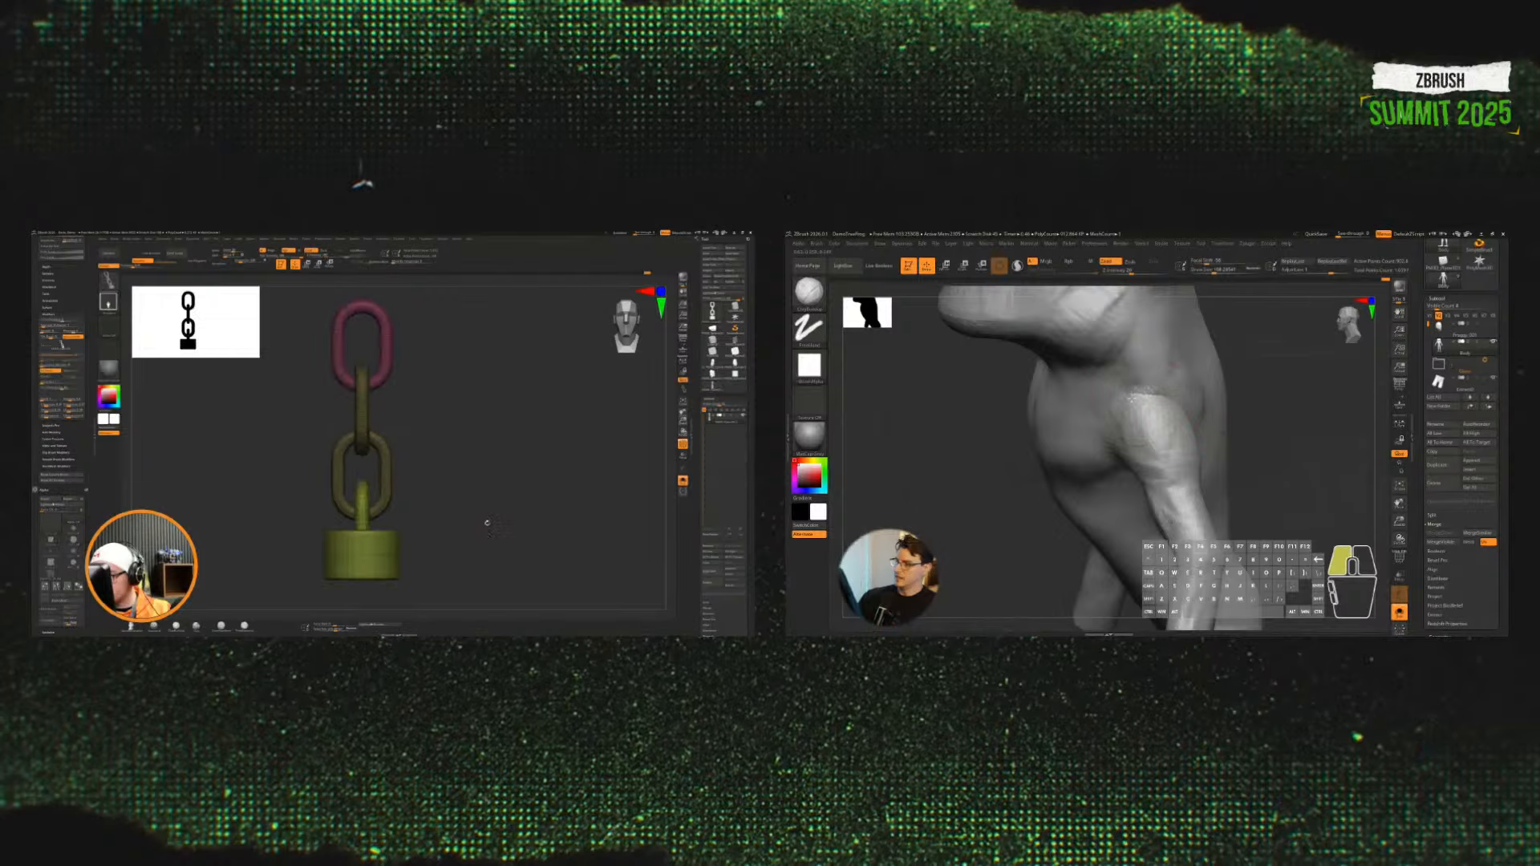
Step: Smooth and build up the frog's shoulder and armpit where the arm joins the torso
drag(1286, 399, 1176, 409)
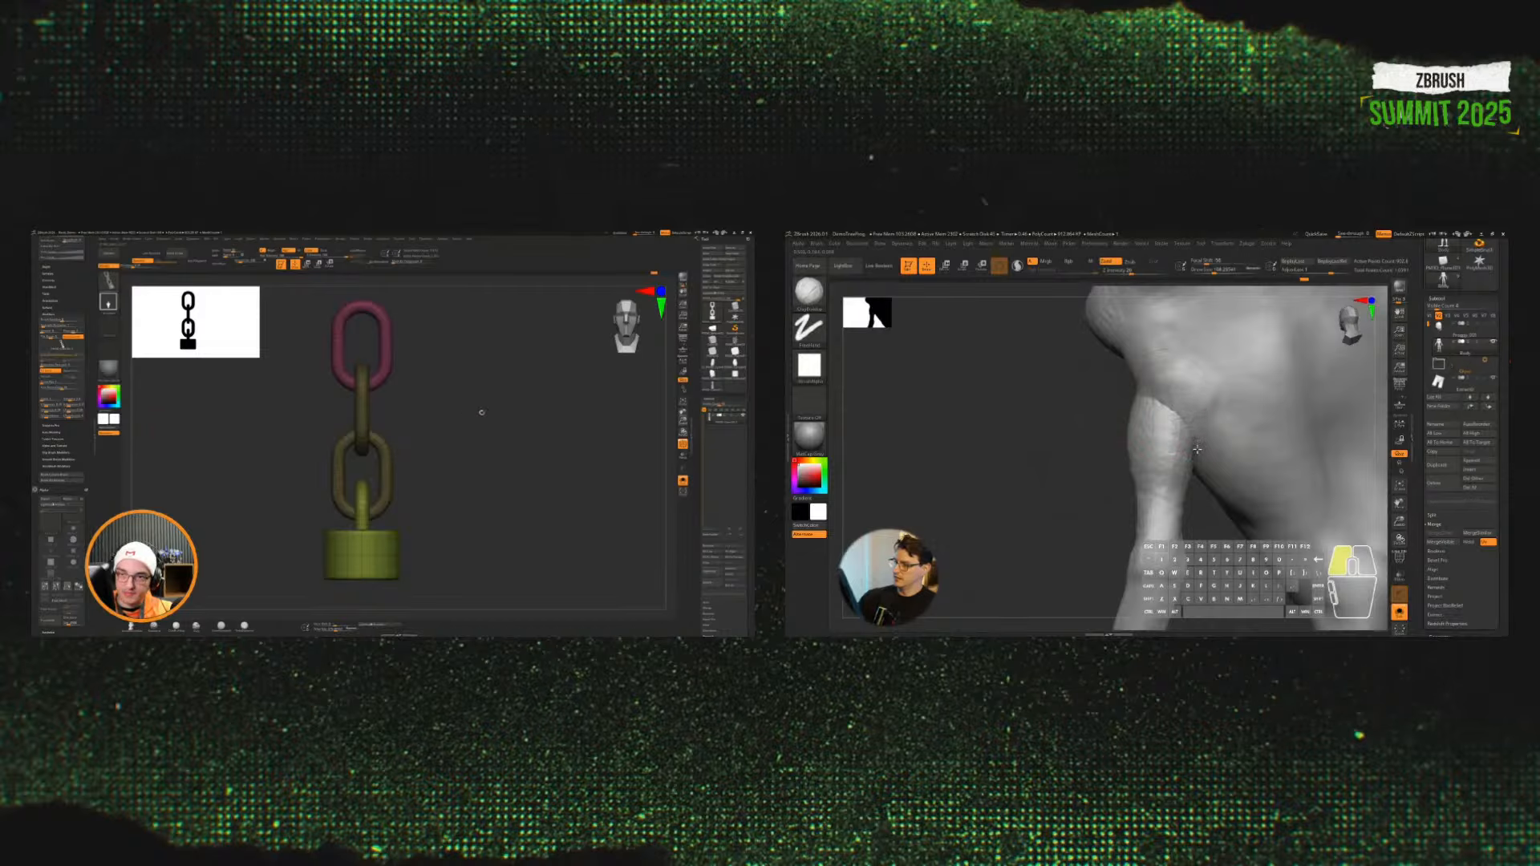
alt+drag(481, 412, 485, 436)
mouse_move(1197, 449)
mouse_down()
mouse_move(1174, 405)
mouse_move(1196, 367)
mouse_move(1183, 385)
mouse_move(1198, 443)
mouse_up()
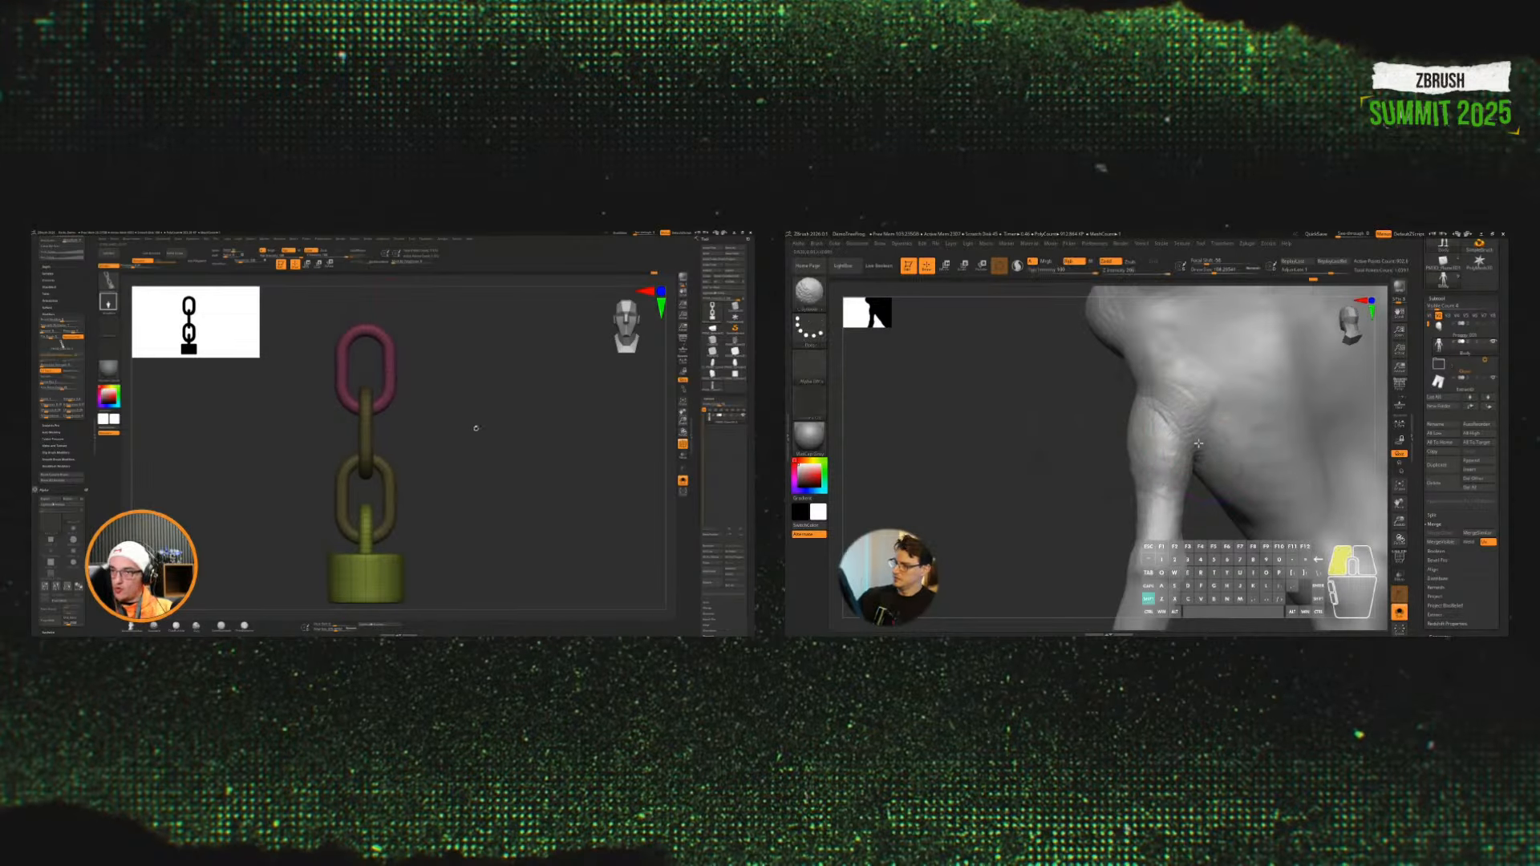
alt+drag(476, 429, 481, 422)
mouse_move(1066, 437)
mouse_down()
mouse_move(1282, 447)
mouse_move(1248, 417)
mouse_move(1299, 384)
mouse_move(1260, 410)
mouse_move(1262, 471)
mouse_move(1227, 470)
mouse_move(1248, 392)
mouse_move(1215, 437)
mouse_move(1147, 441)
mouse_move(1150, 489)
mouse_up()
key(shift+d)
click(311, 239)
click(371, 240)
key(bracketleft)
drag(1195, 458, 1137, 490)
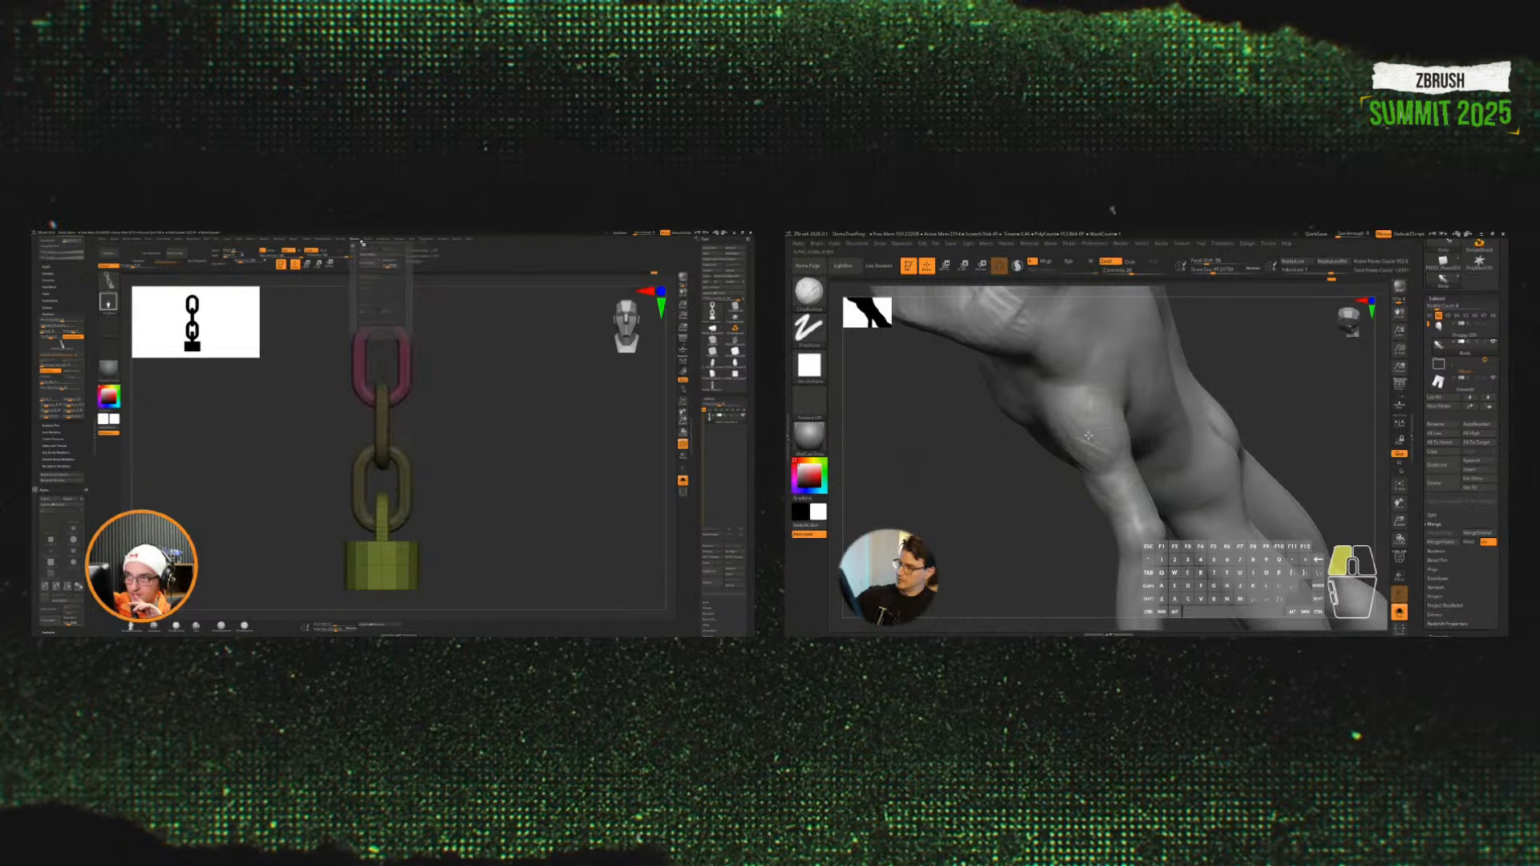
Step: Build up the muscle forms on the frog's upper arm, elbow and forearm with clay strokes
drag(1197, 381, 1101, 435)
drag(1110, 500, 1133, 487)
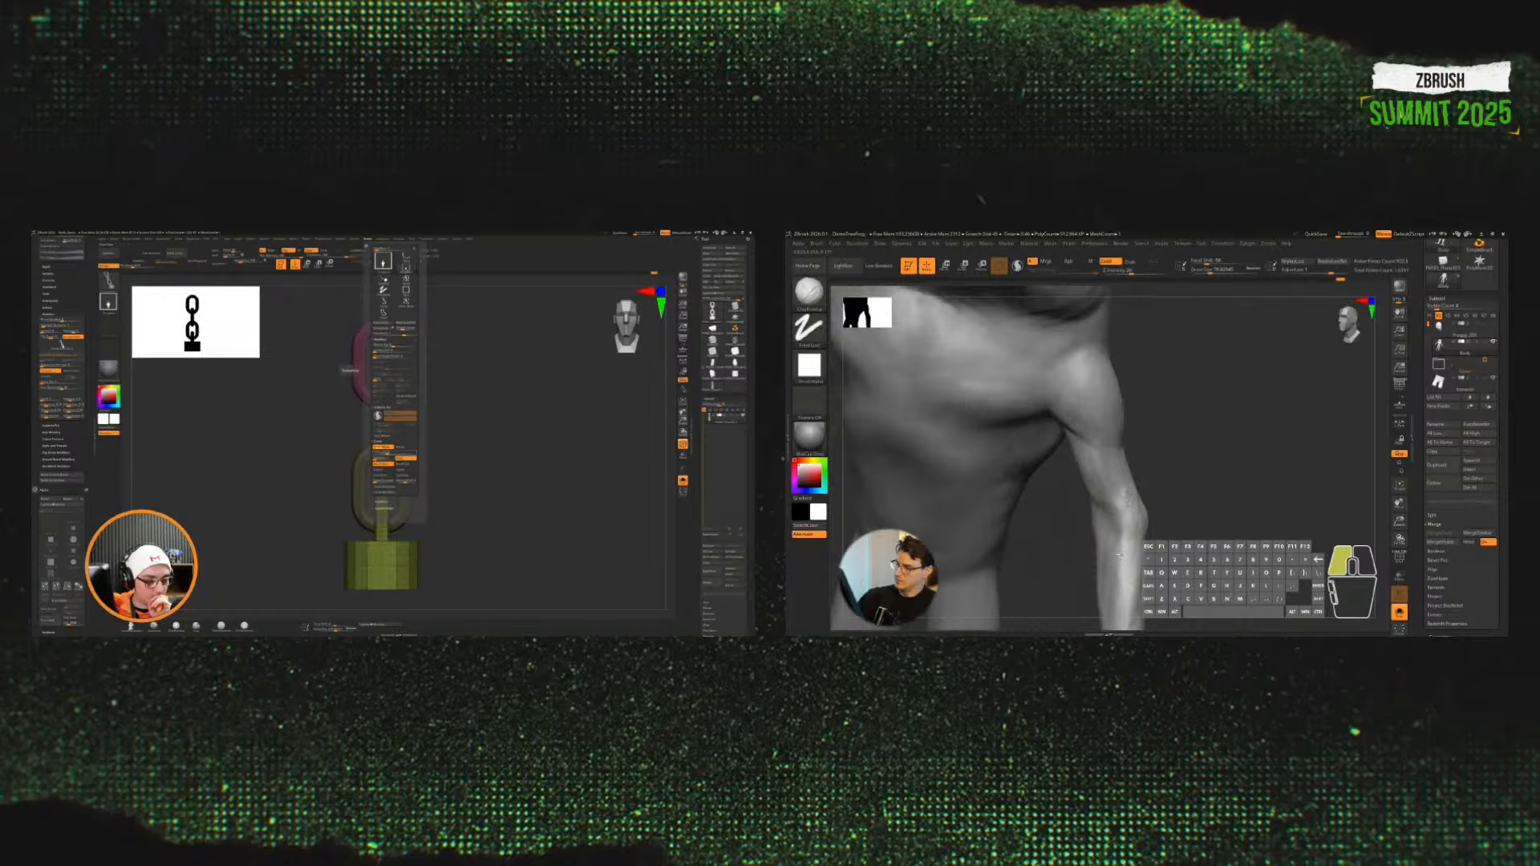
drag(1121, 555, 1124, 571)
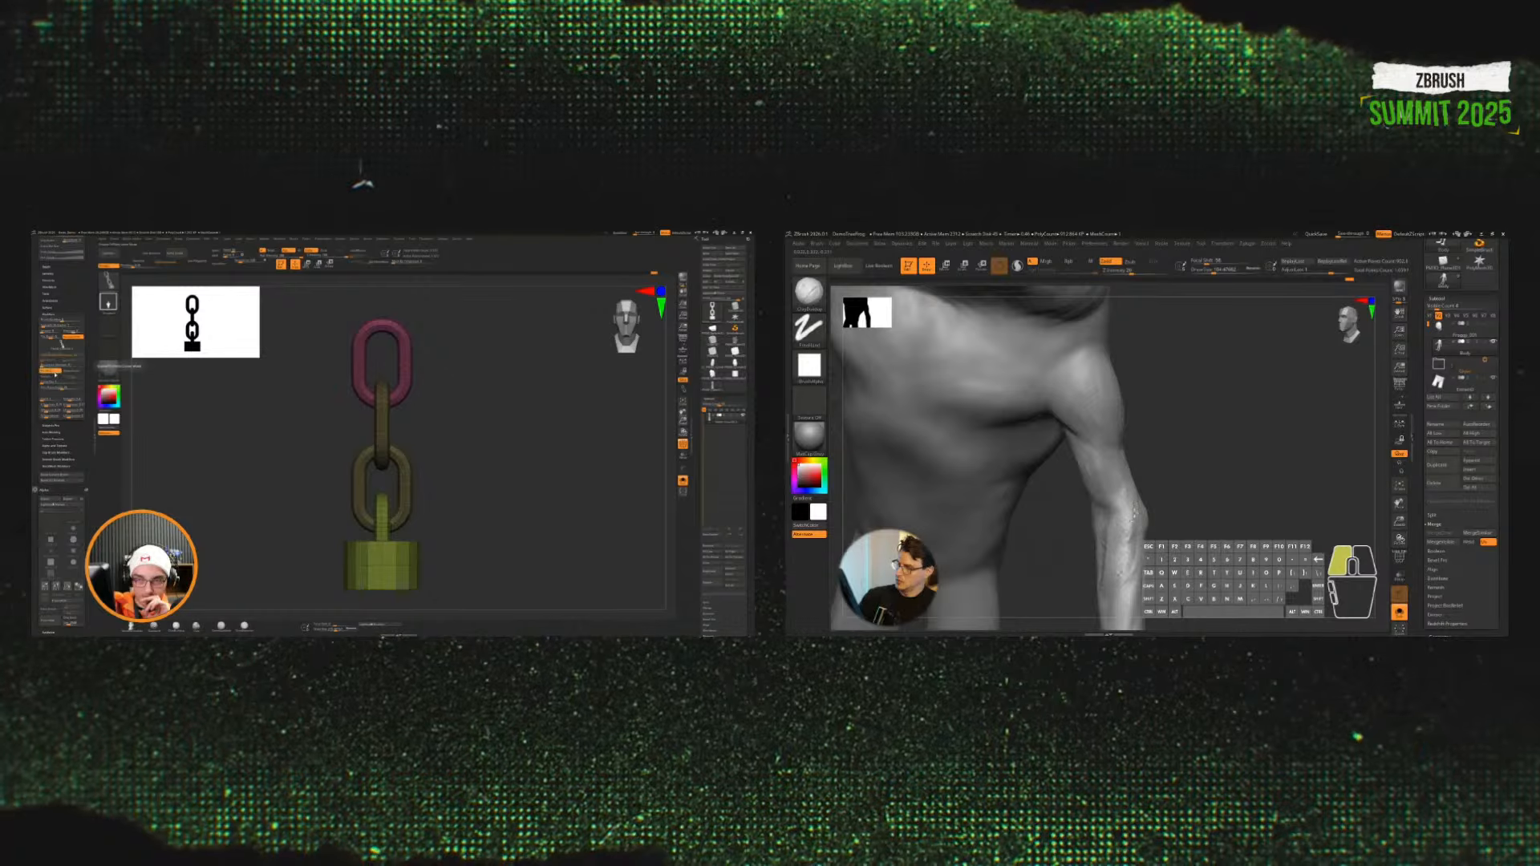
mouse_move(1107, 482)
mouse_down()
mouse_move(1084, 501)
mouse_move(1069, 431)
mouse_move(1089, 455)
mouse_move(1107, 438)
mouse_move(1090, 441)
mouse_move(1081, 399)
mouse_up()
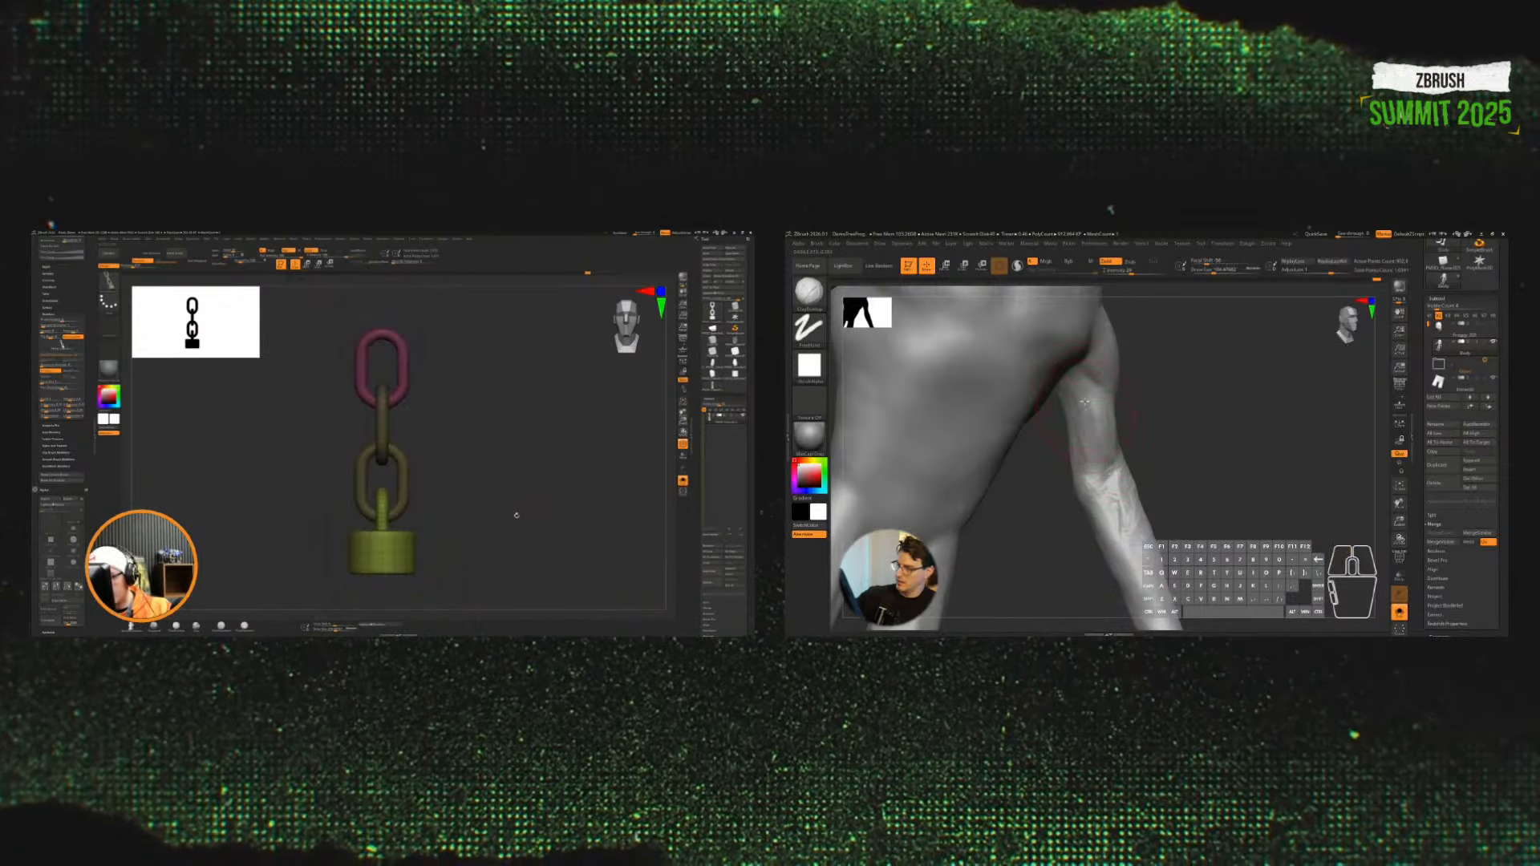
Step: Build up the back of the frog's upper arm down to the elbow with ClayBuildup strokes
drag(1159, 457, 1113, 428)
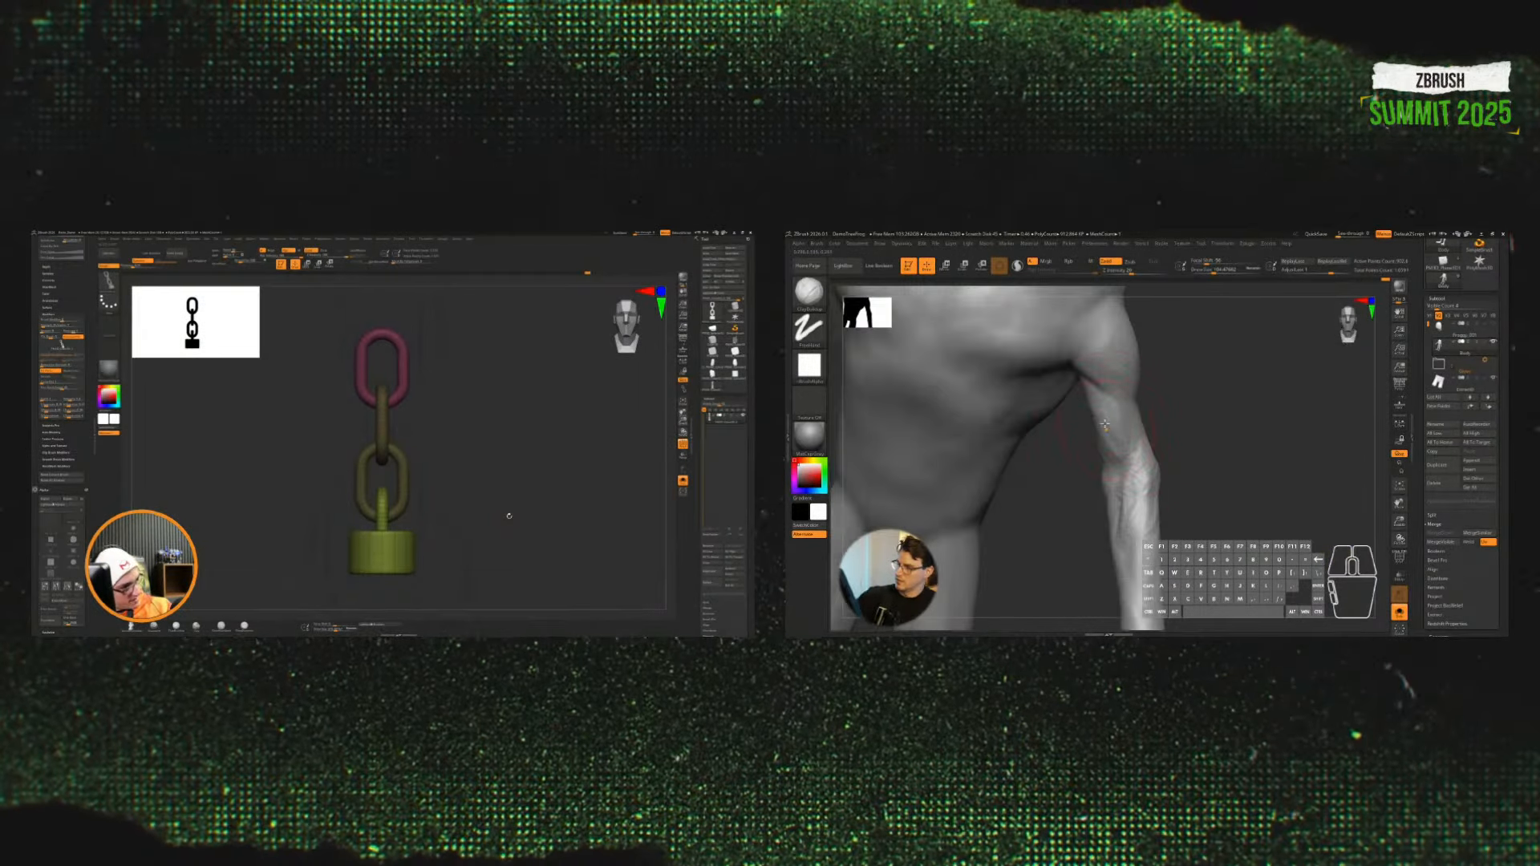
mouse_move(1206, 409)
mouse_down()
mouse_move(1105, 466)
mouse_move(1146, 427)
mouse_move(1213, 431)
mouse_up()
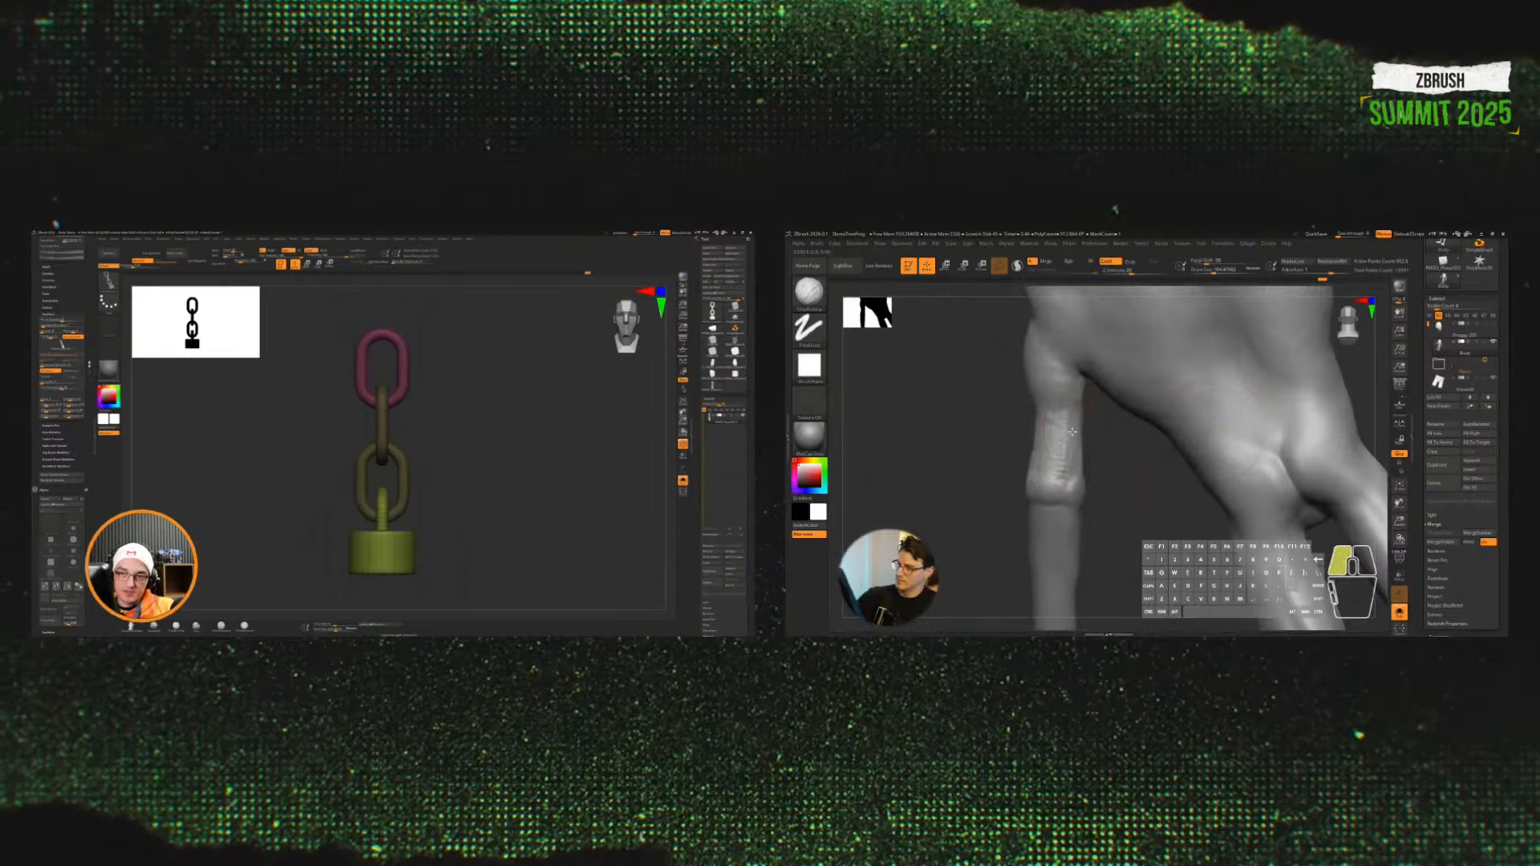
drag(1072, 432, 1076, 400)
drag(1101, 465, 1114, 467)
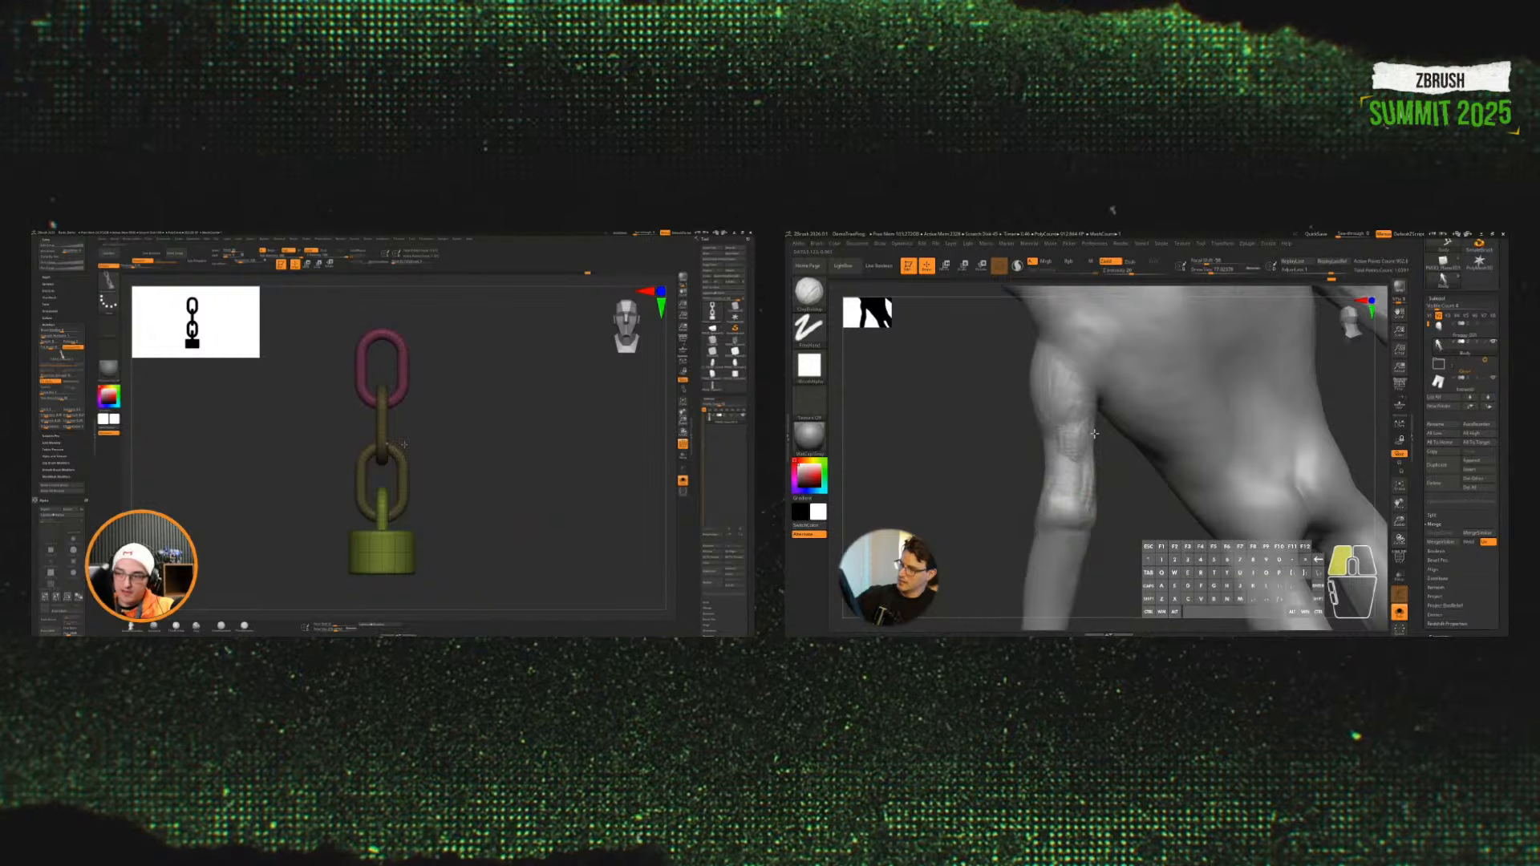
drag(1096, 414, 1090, 399)
Step: Carve the crease behind the frog's armpit with the DamStandard brush and switch back to ClayBuildup
key(b)
key(d)
key(s)
mouse_move(1135, 470)
mouse_down()
mouse_move(1138, 500)
mouse_move(1106, 441)
mouse_move(1115, 483)
mouse_move(1137, 444)
mouse_up()
key(s)
key(b)
key(c)
key(b)
key(s)
right_drag(1131, 441, 1110, 422)
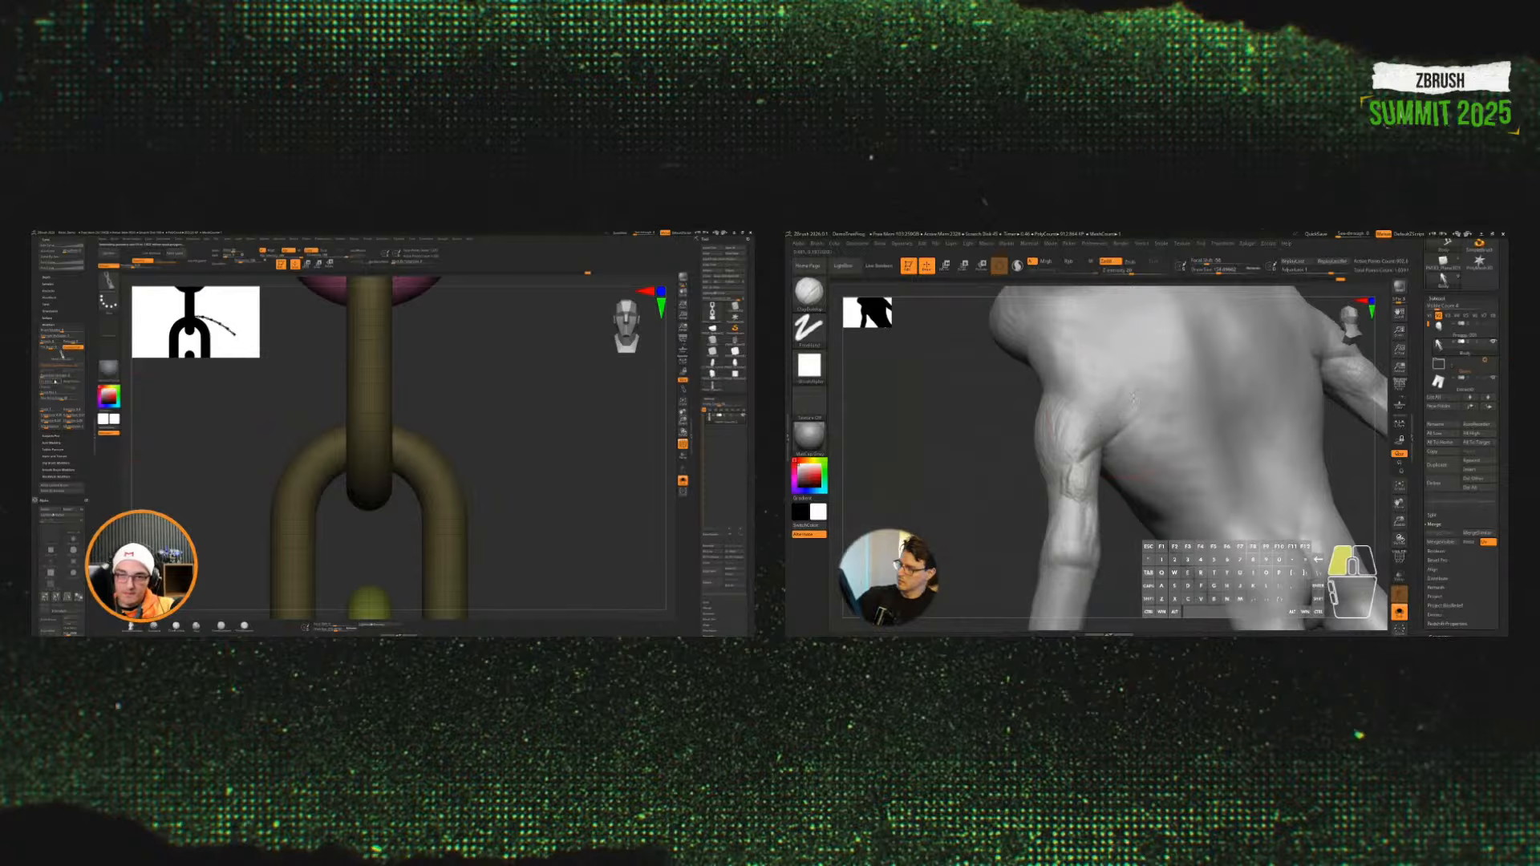
Step: Try a test curve across the middle chain links and undo it, and refine and smooth the back of the frog's upper arm
drag(383, 465, 610, 526)
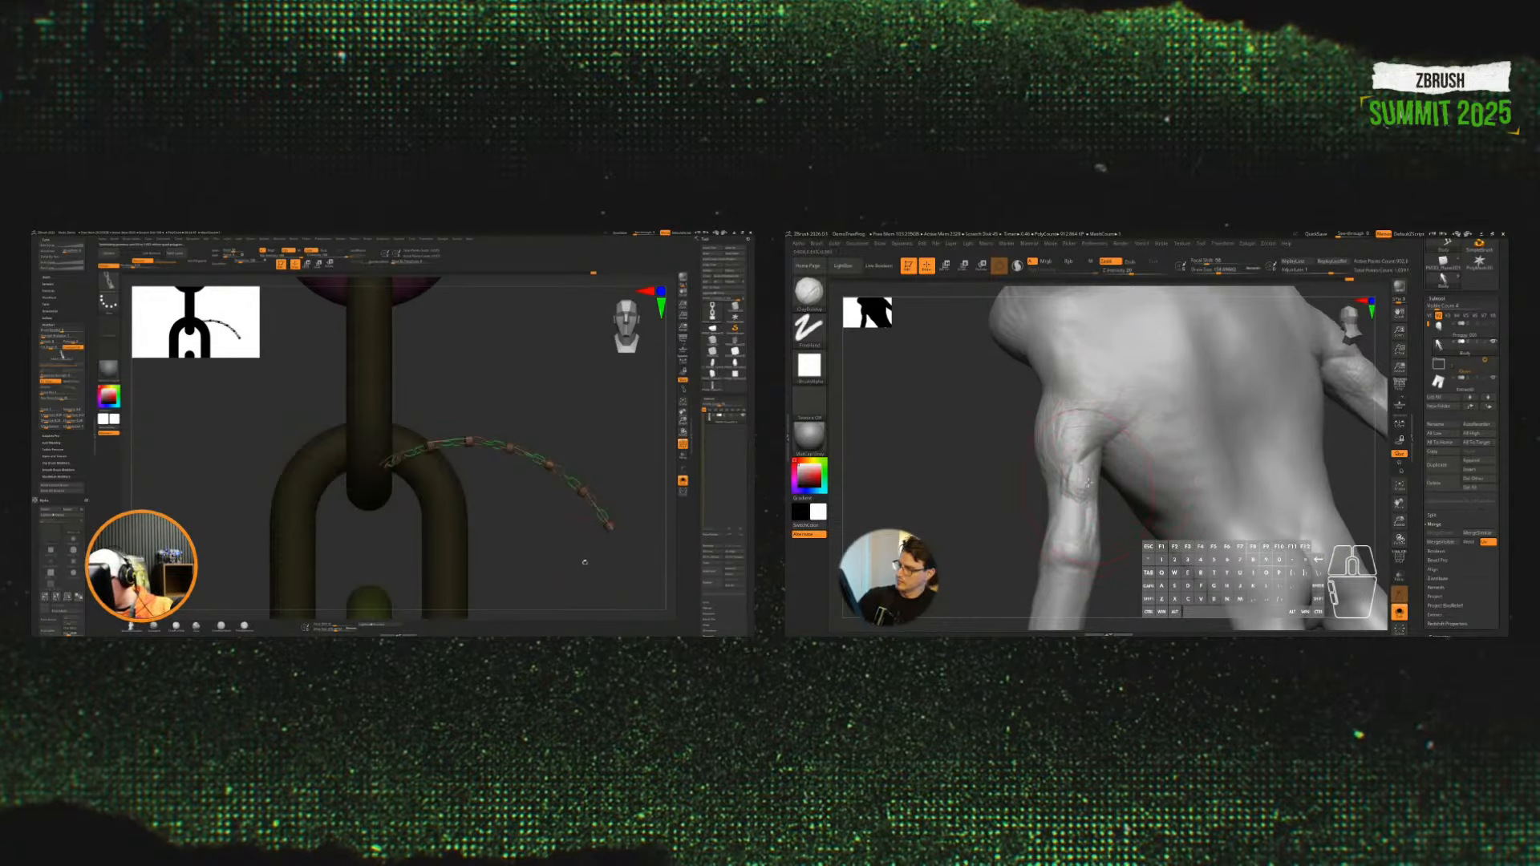
mouse_move(1088, 484)
mouse_down()
mouse_move(1070, 437)
mouse_move(1073, 453)
mouse_up()
key(ctrl+z)
ctrl+right_drag(568, 565, 554, 527)
mouse_move(1073, 453)
mouse_down()
mouse_move(1094, 517)
mouse_move(1063, 491)
mouse_up()
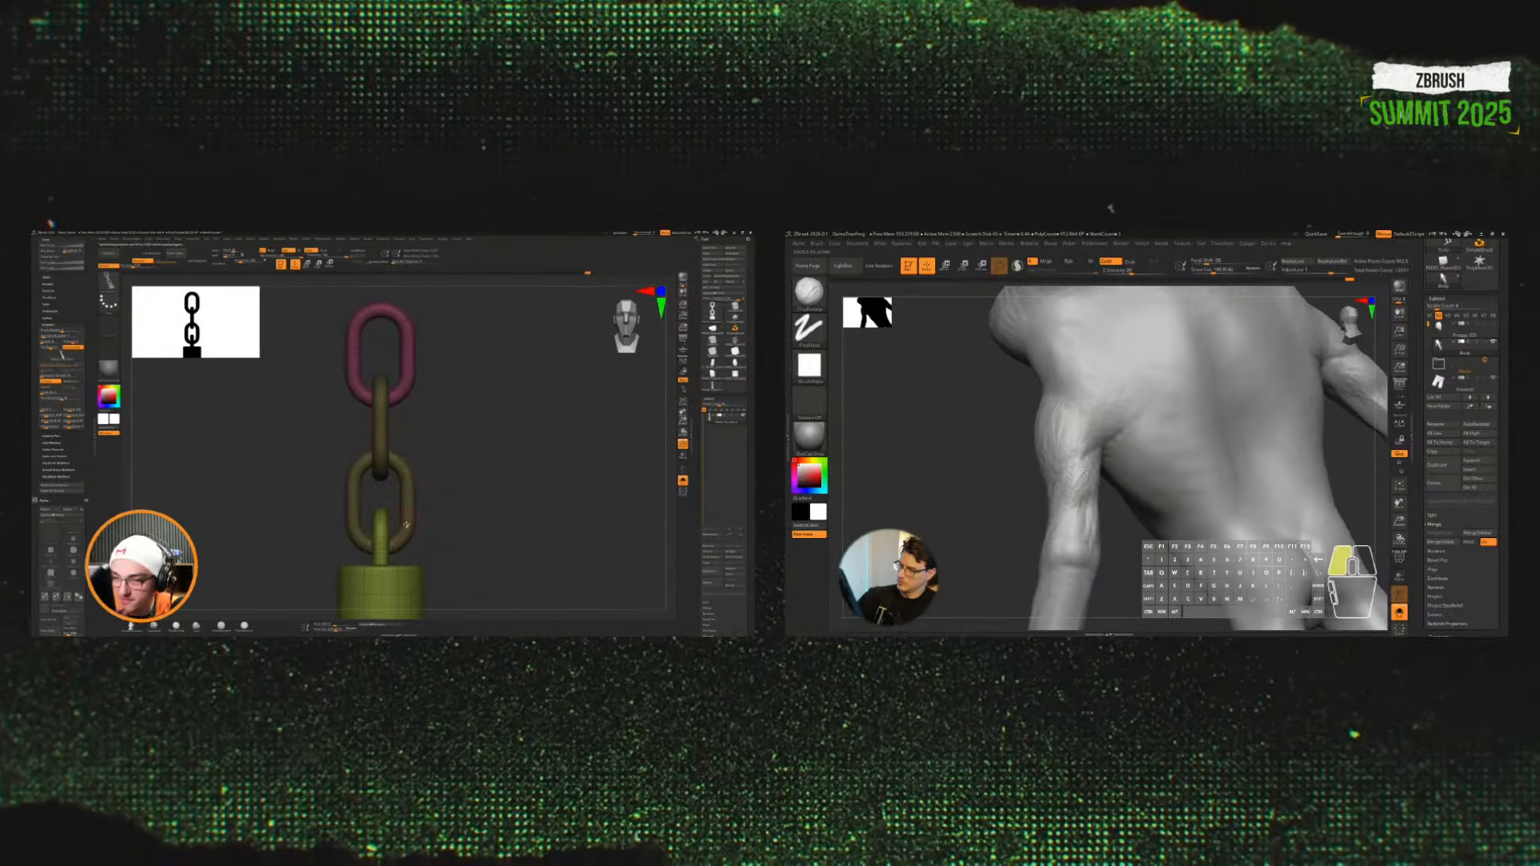
shift+drag(1067, 510, 1053, 442)
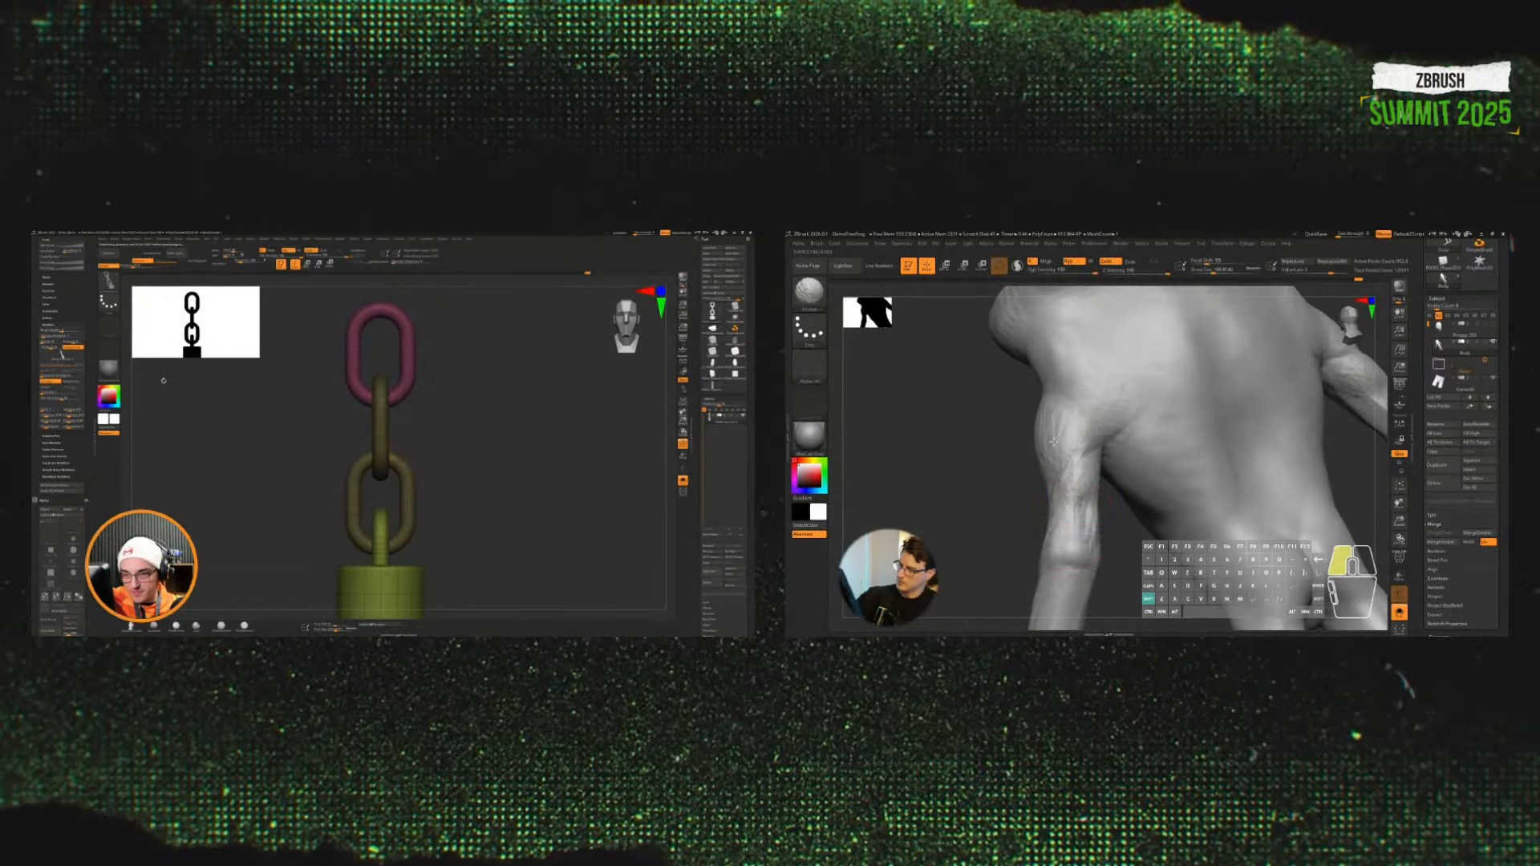
Step: Isolate the frog's body with its polygroups displayed from behind, and bring up the brush library for the chain
drag(90, 370, 89, 364)
mouse_move(1347, 521)
alt+mouse_down()
mouse_move(1272, 484)
mouse_move(1325, 522)
alt+mouse_up()
click(343, 239)
mouse_move(365, 239)
mouse_move(1160, 502)
shift+mouse_down()
mouse_move(1149, 520)
mouse_move(1213, 469)
shift+mouse_up()
mouse_move(1346, 503)
alt+mouse_down()
mouse_move(1346, 481)
mouse_move(1279, 539)
alt+mouse_up()
click(1399, 612)
click(109, 280)
key(shift+f)
click(1399, 611)
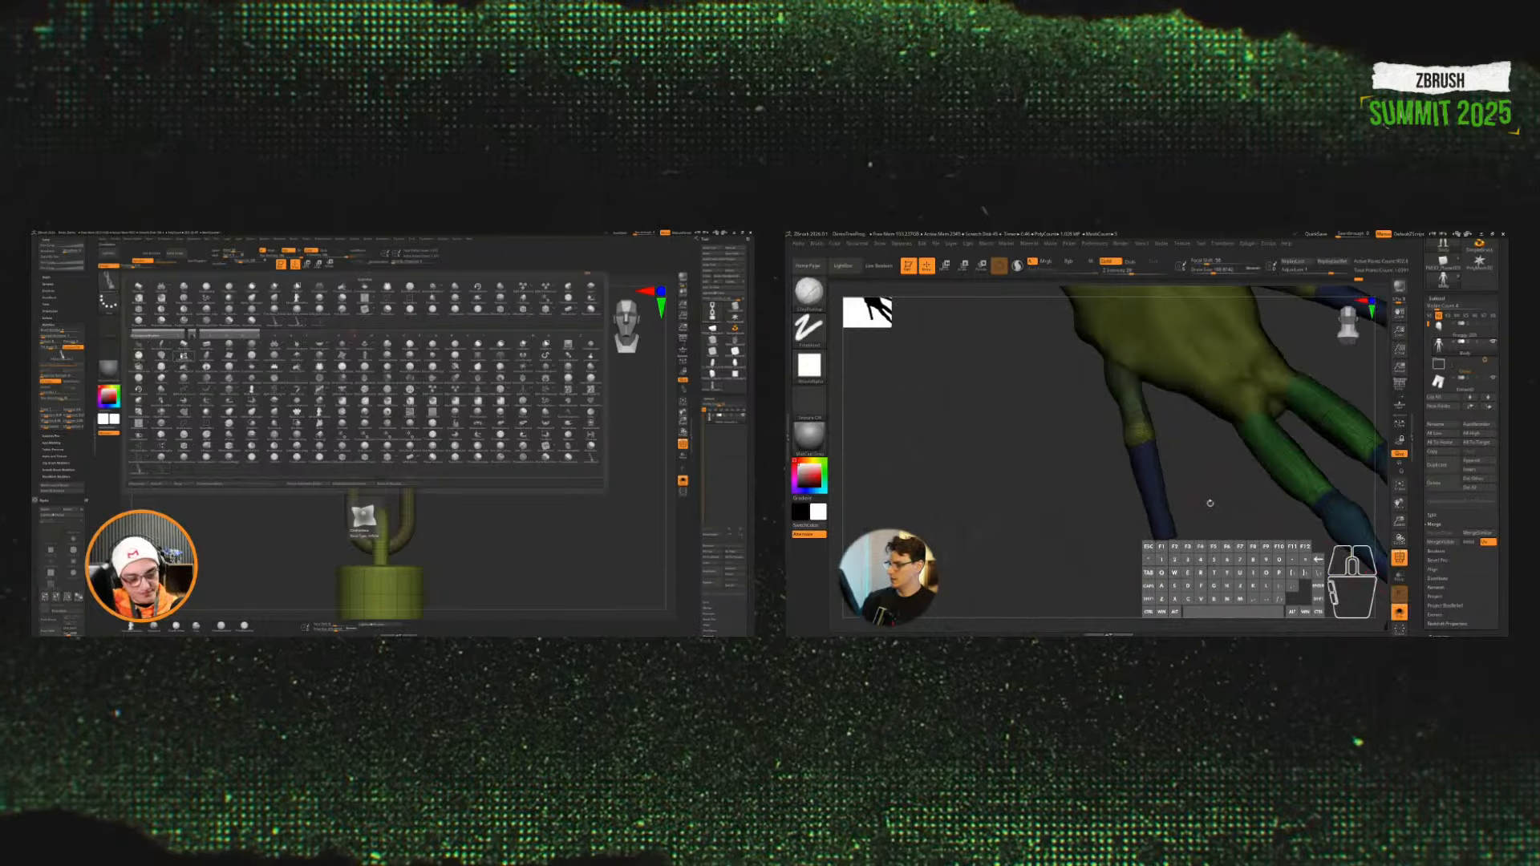
Step: Slice across the frog's forearm with the SliceCurve brush, and pick a multi-part InsertMesh brush for the chain scene
key(ctrl+shift)
key(i)
ctrl+shift+click(811, 299)
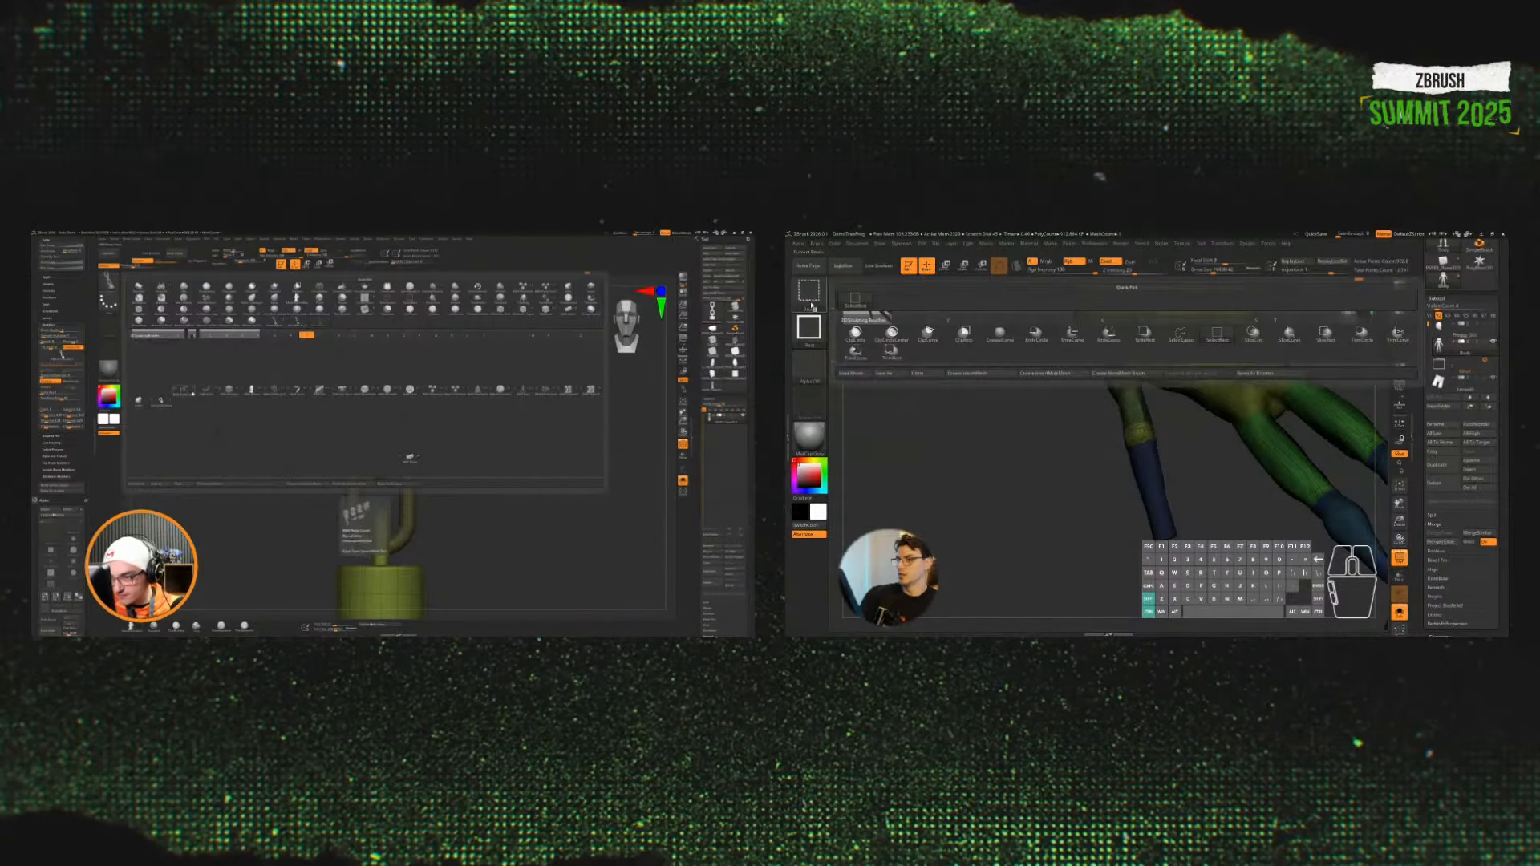
click(294, 397)
ctrl+shift+click(1082, 339)
ctrl+shift+drag(1215, 485, 1092, 508)
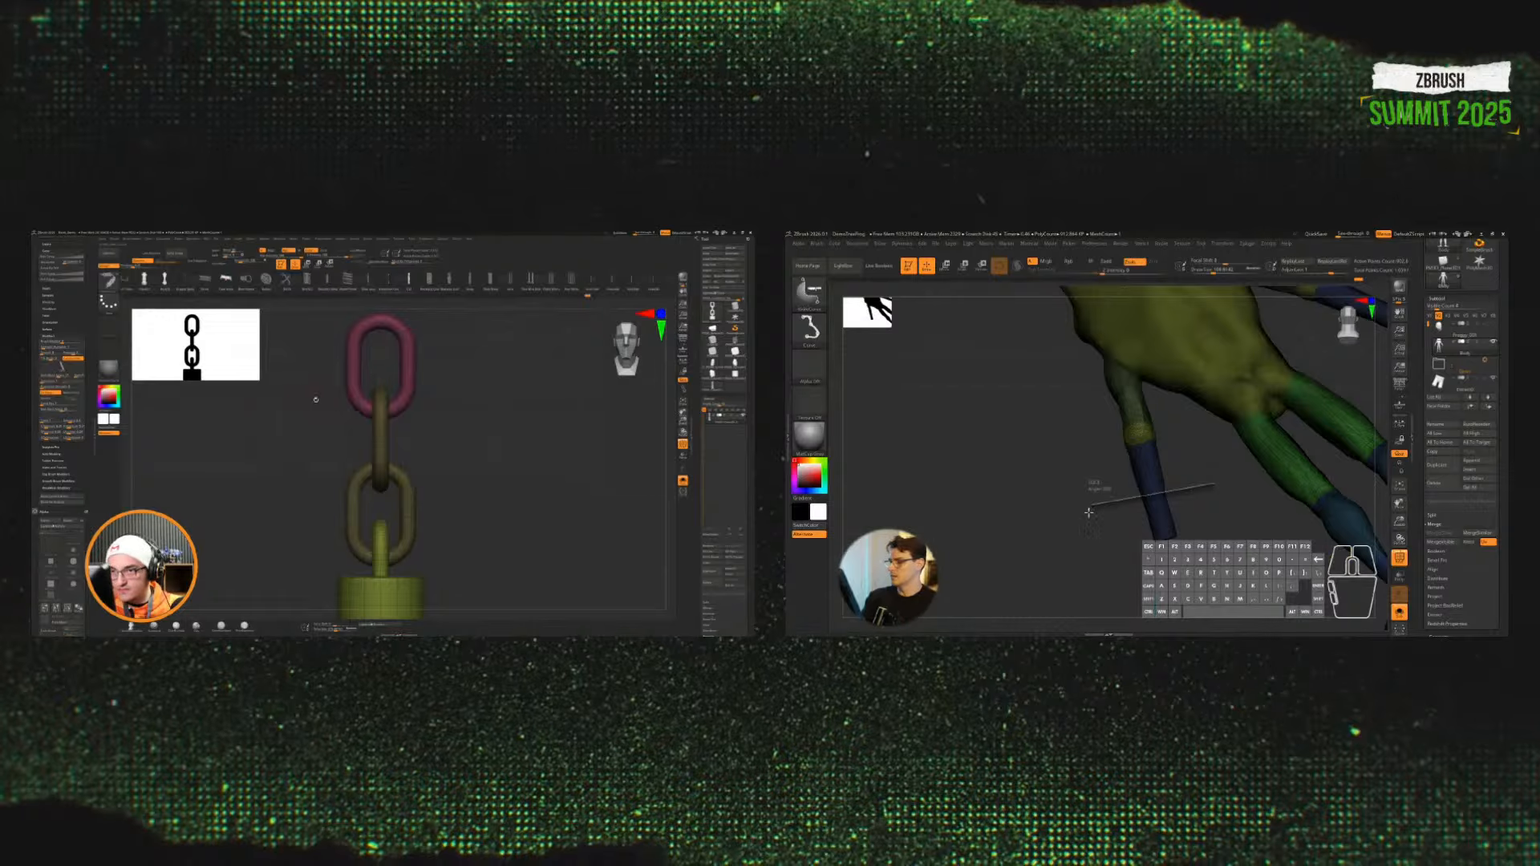
Step: Show all of the frog's parts again without the polygroup display, and frame the chain links closely
drag(504, 474, 550, 473)
ctrl+right_drag(494, 433, 392, 413)
click(1398, 611)
alt+drag(1245, 552, 1329, 440)
key(ctrl+z)
key(shift+f)
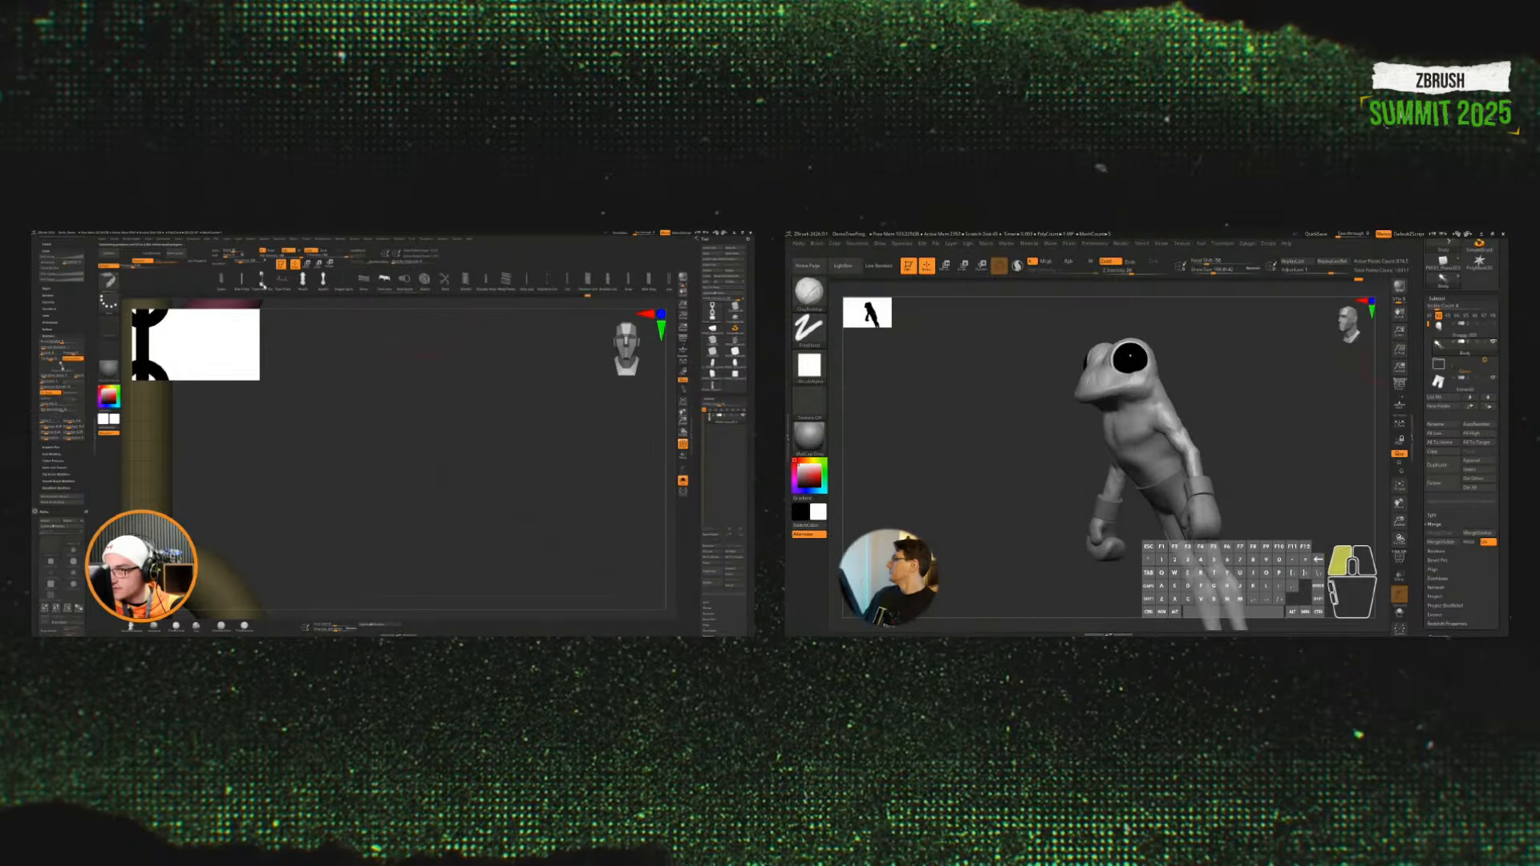
Step: Try a test insert curve beside the chain links, undo it, and check the stroke's curve settings
key(r)
key(c)
ctrl+right_drag(342, 474, 321, 425)
drag(181, 451, 482, 519)
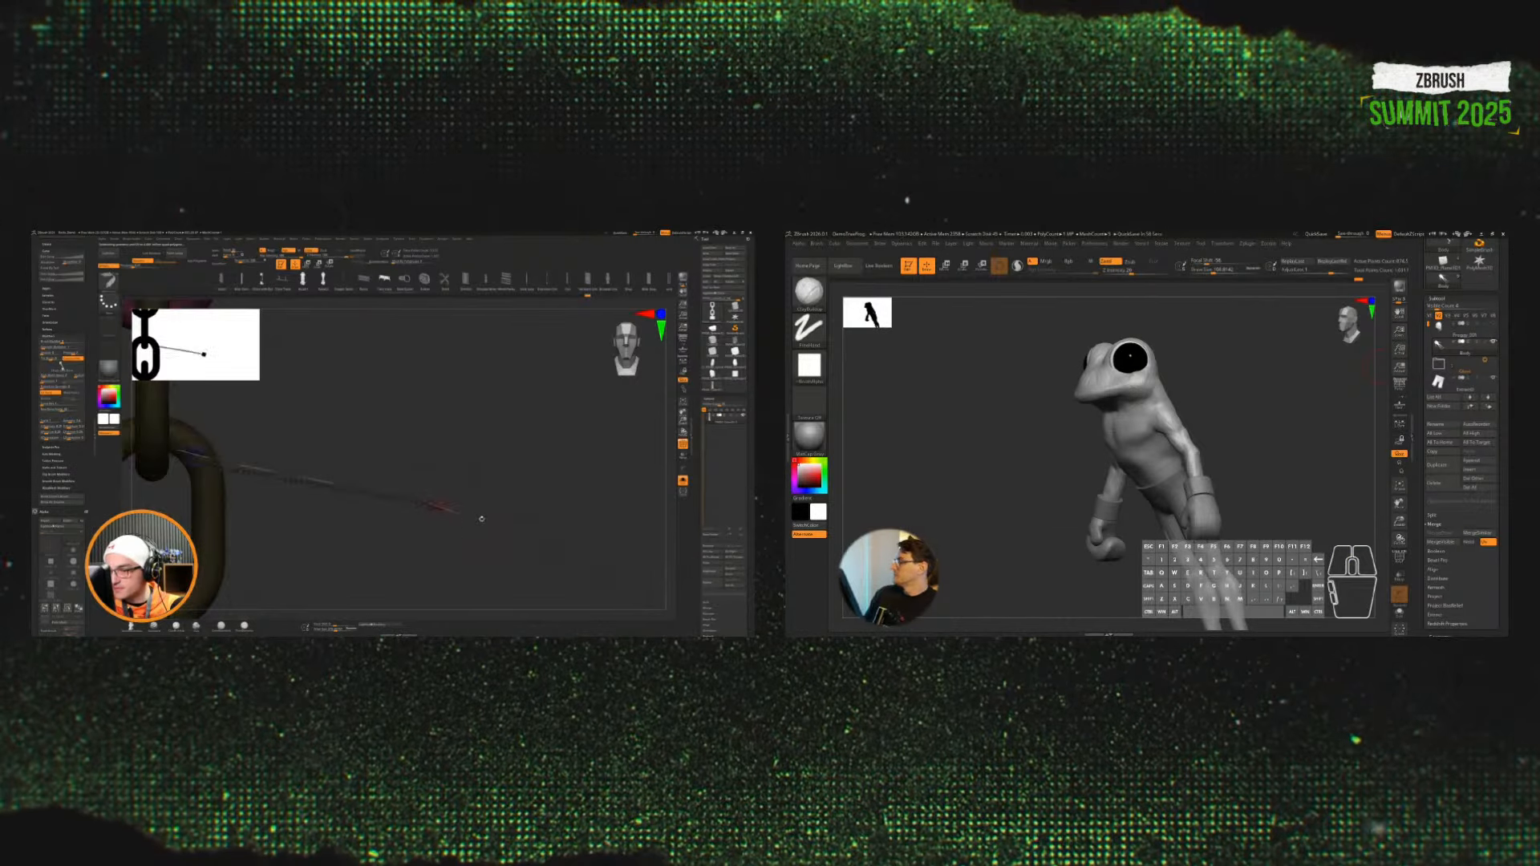
key(ctrl+z)
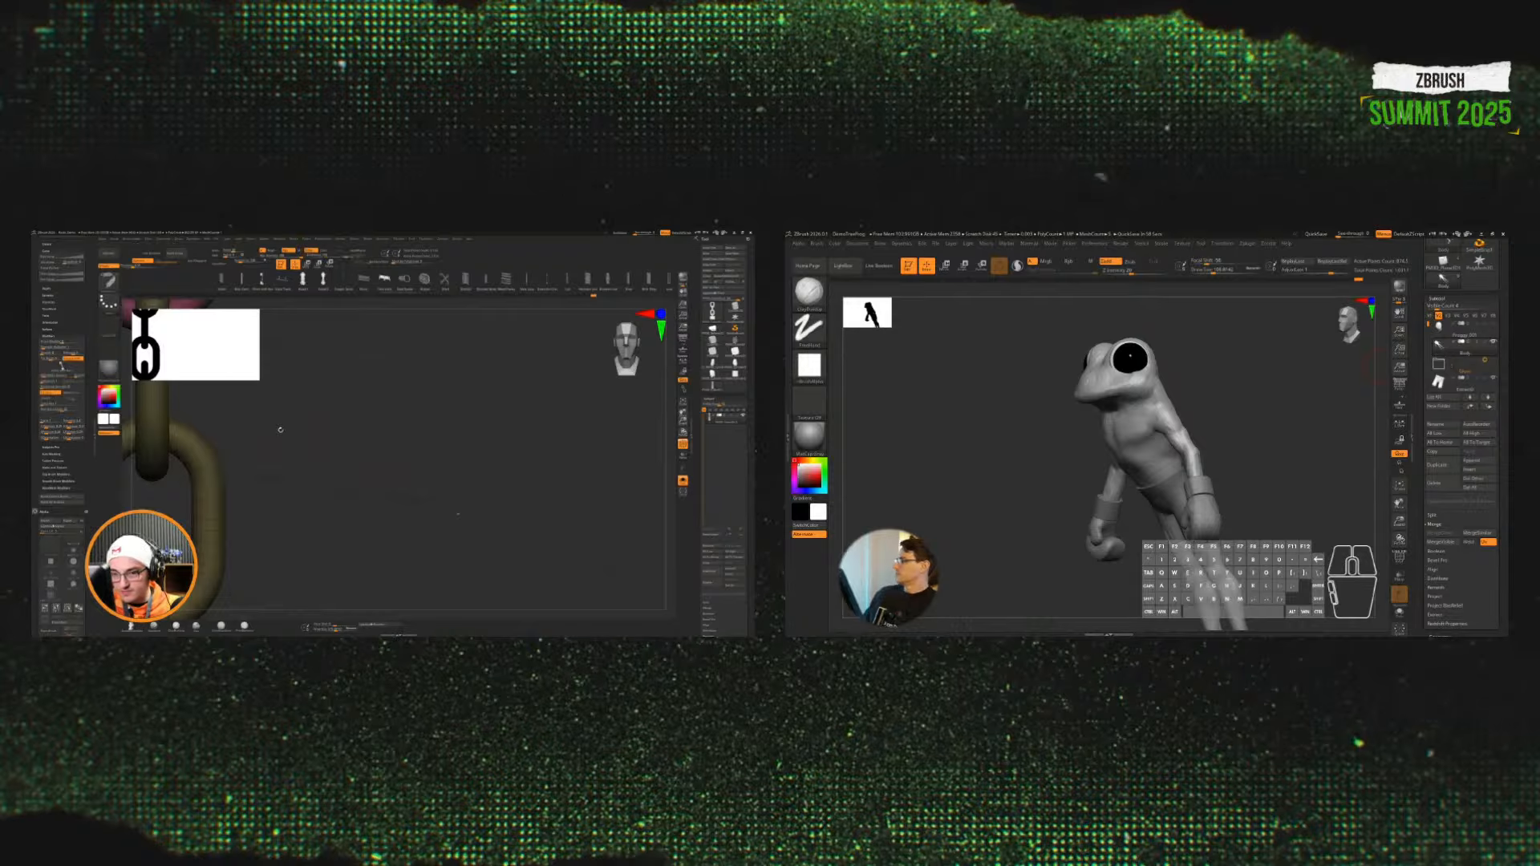
click(368, 239)
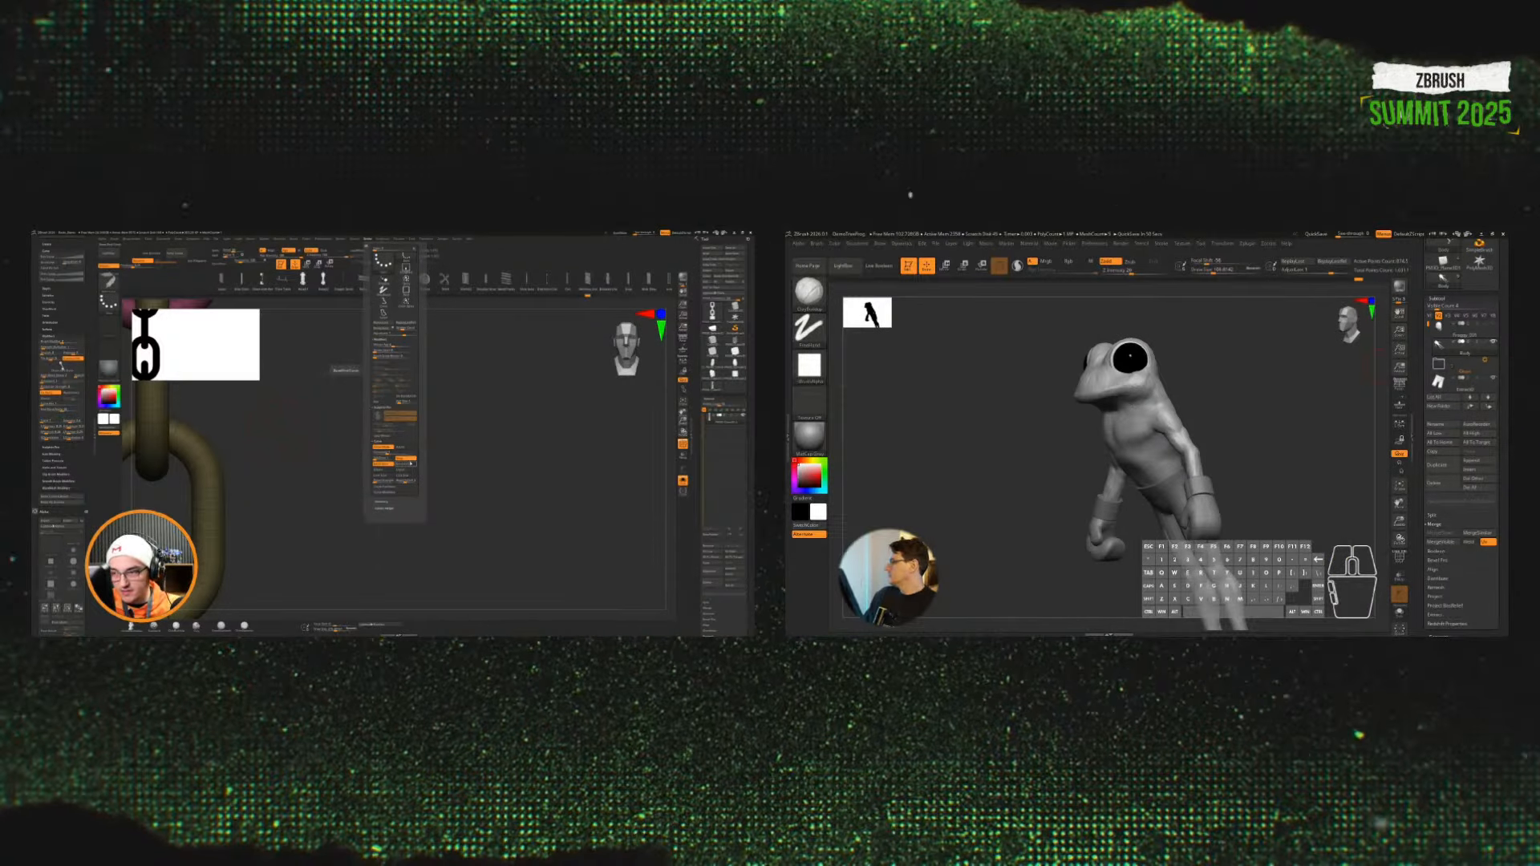
Step: Make the frog's shorts the active subtool and return from the gizmo to drawing mode
mouse_move(625, 459)
ctrl+right_down()
mouse_move(532, 457)
mouse_move(643, 505)
ctrl+right_up()
key(w)
mouse_move(1268, 442)
mouse_down()
mouse_move(1315, 451)
mouse_move(1207, 480)
mouse_move(1195, 453)
mouse_move(1192, 502)
mouse_move(1239, 441)
mouse_up()
alt+click(1157, 481)
key(w)
key(q)
drag(1089, 461, 1087, 455)
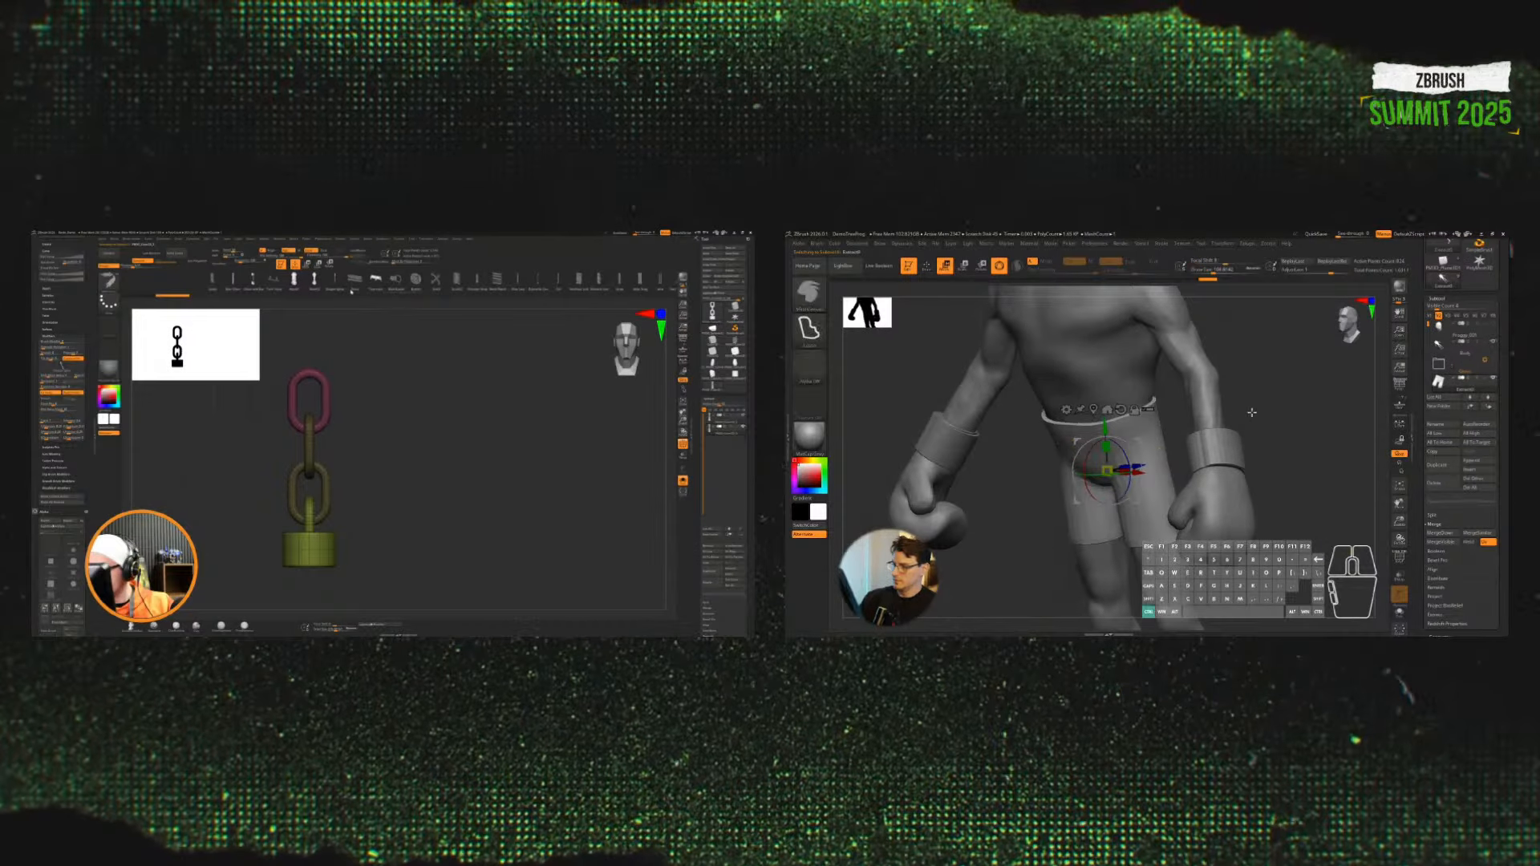
key(q)
Step: Select the Move brush and reshape the hips and front of the frog's shorts
key(s)
drag(1253, 416, 1258, 416)
key(b)
key(m)
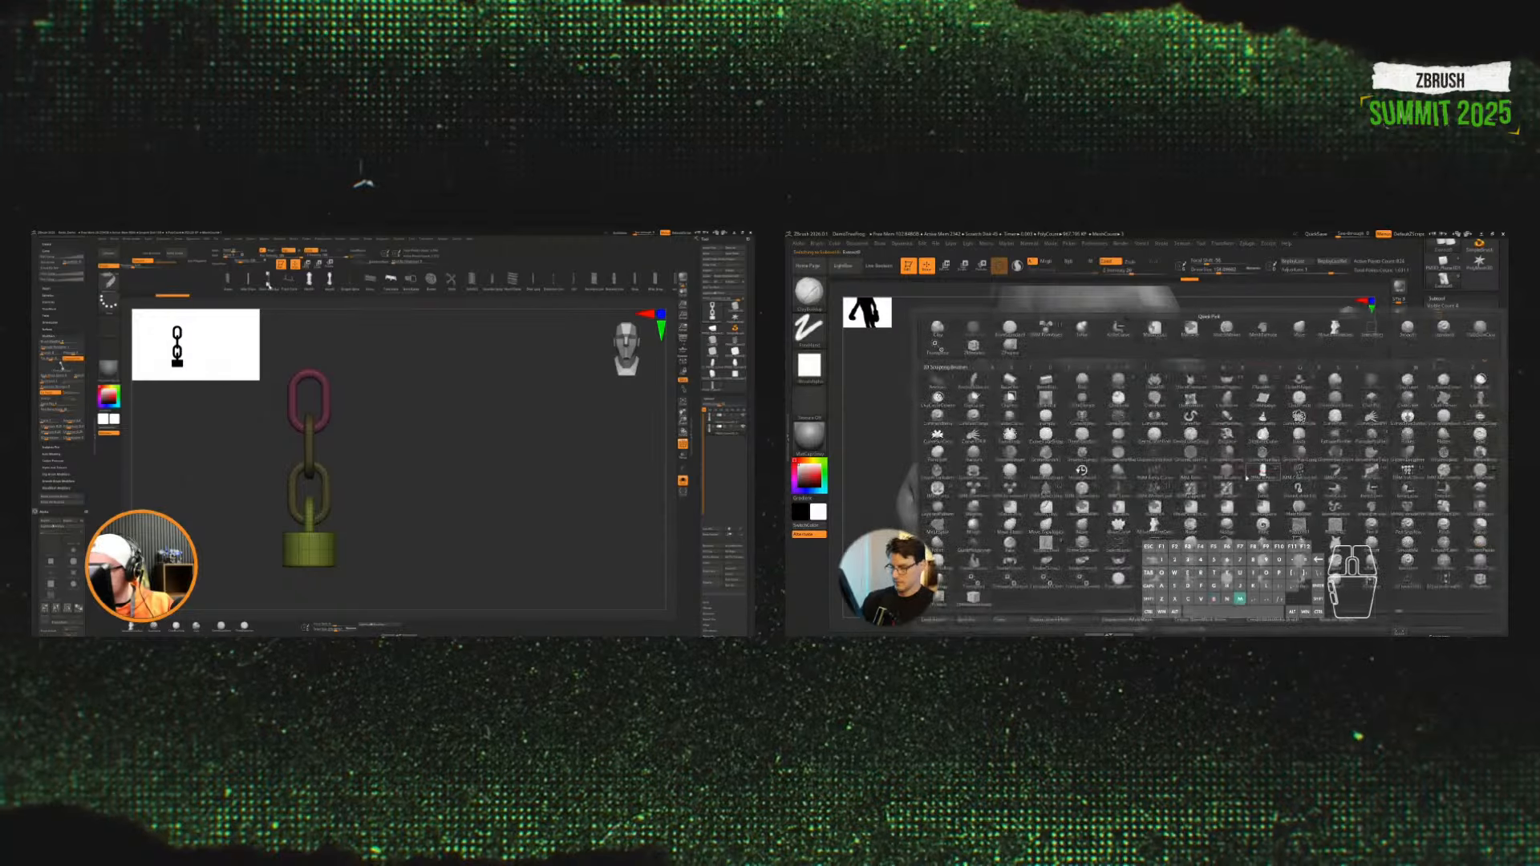
key(v)
drag(1275, 468, 1271, 490)
drag(1139, 557, 1182, 467)
key(s)
drag(1271, 441, 1171, 453)
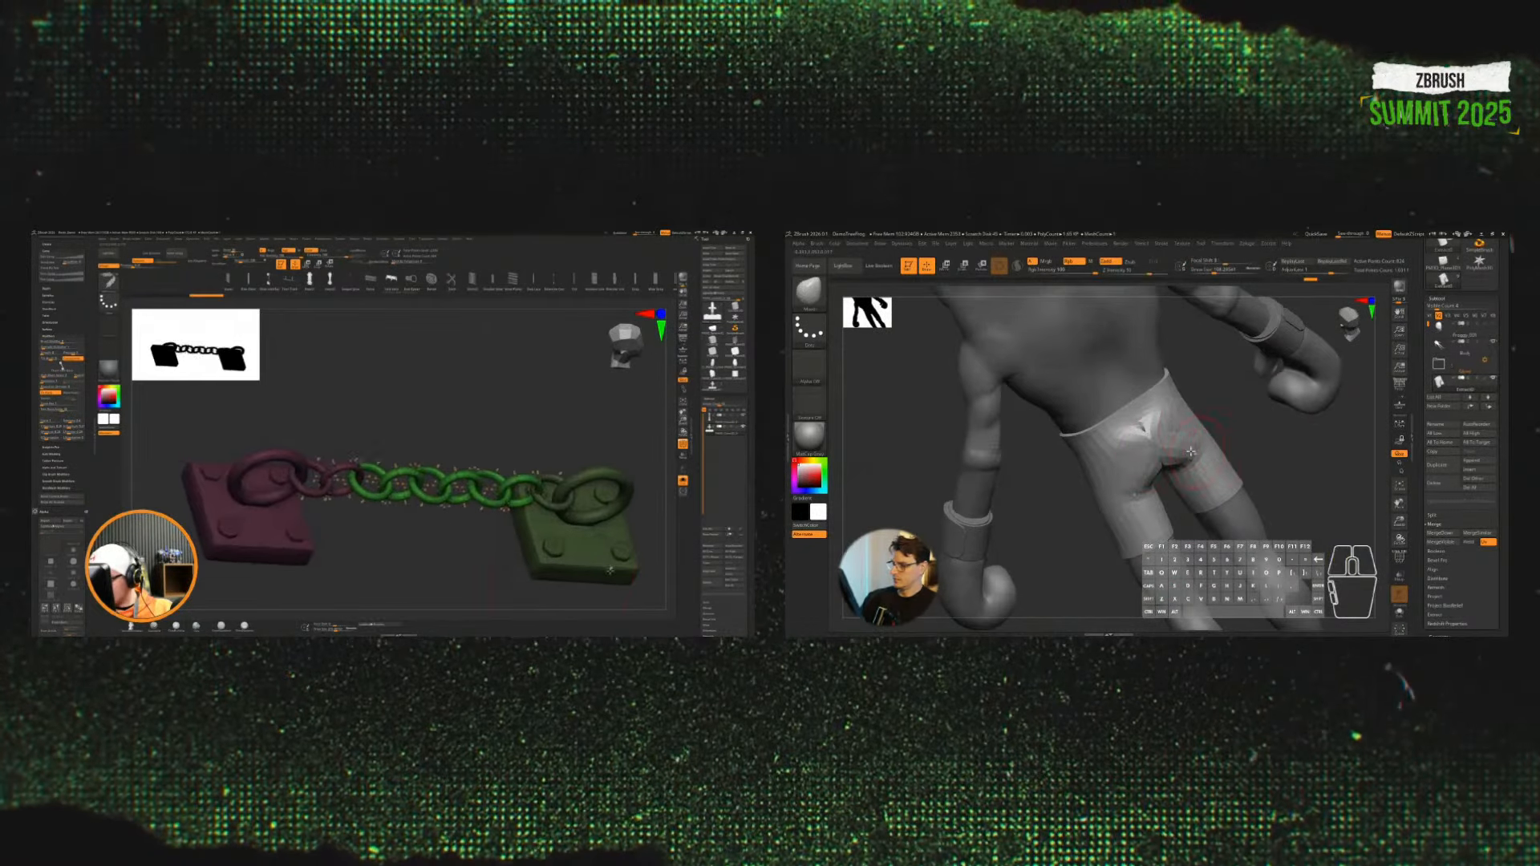
Step: Pull the crotch and leg openings of the frog's shorts into shape with Move strokes
right_drag(1176, 443, 1172, 464)
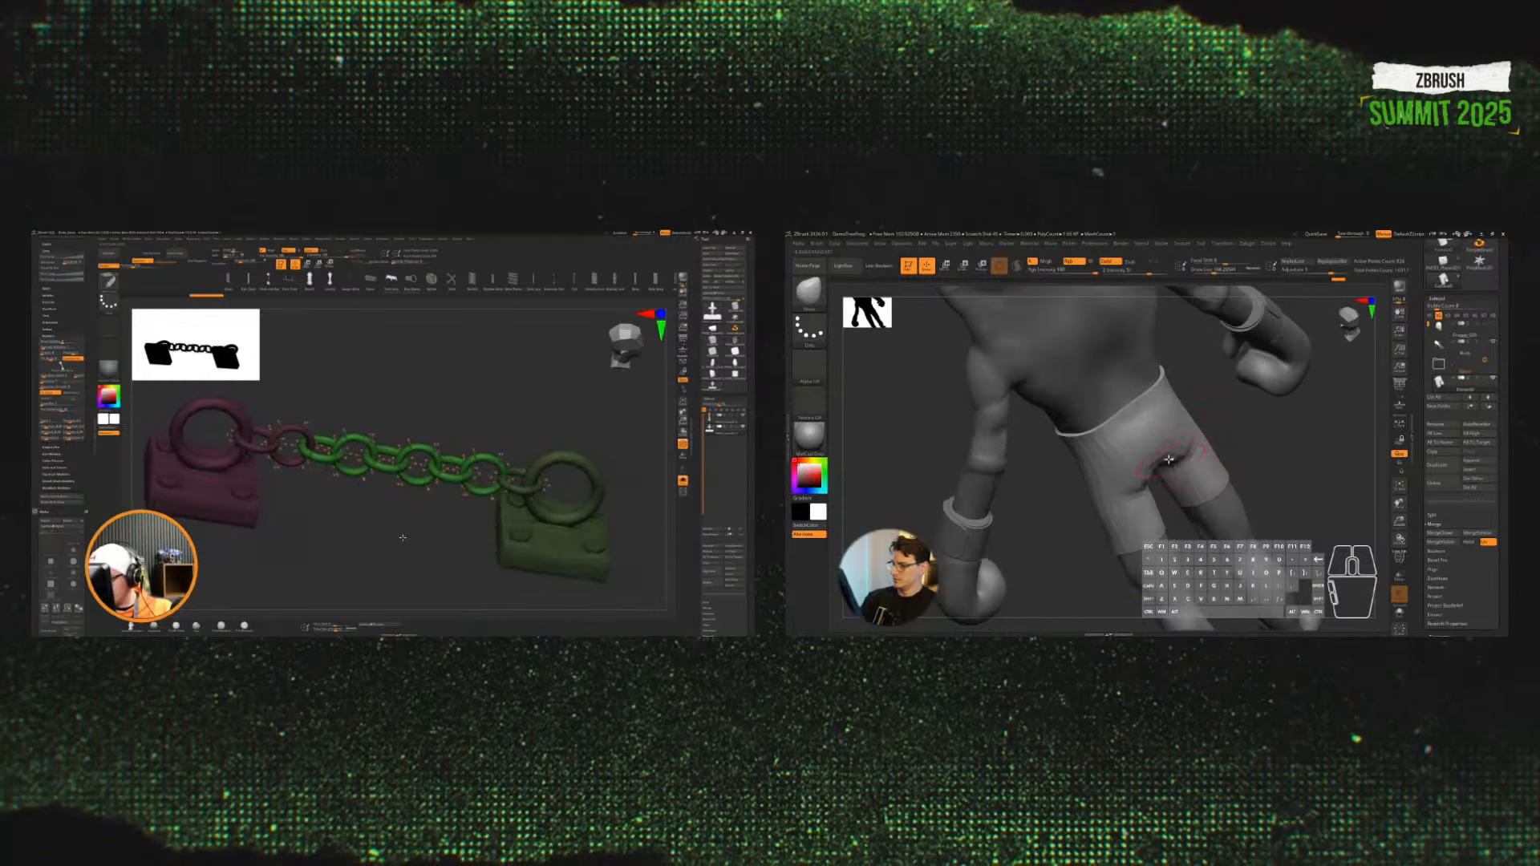
mouse_move(1172, 465)
mouse_down()
mouse_move(1184, 441)
mouse_move(1289, 448)
mouse_move(1250, 484)
mouse_move(1299, 457)
mouse_move(1239, 479)
mouse_up()
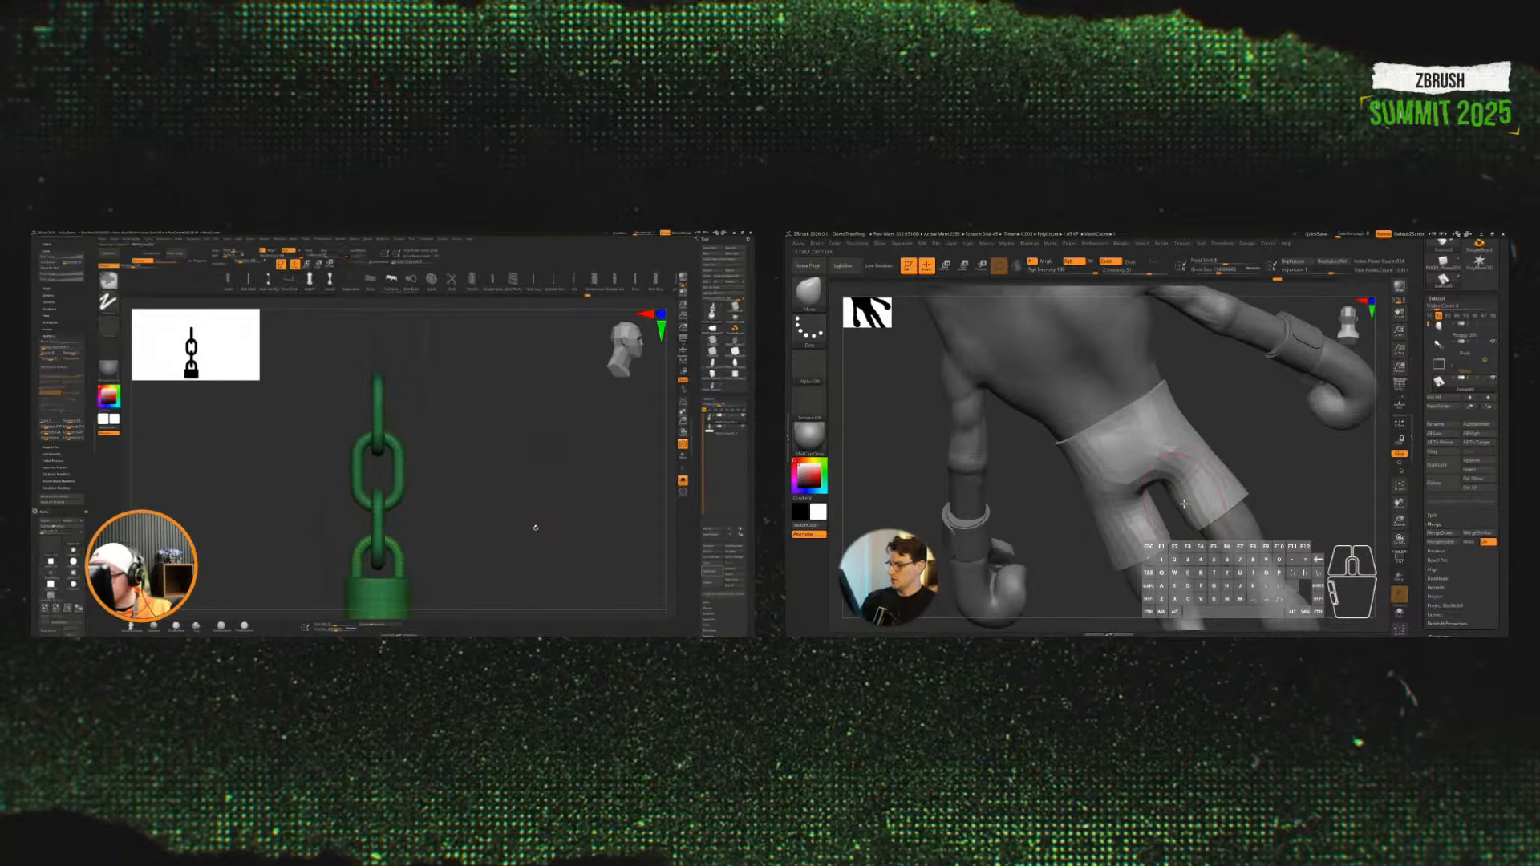
drag(1275, 493, 1283, 523)
Step: Display the shorts' polyframe and create a subtool folder named Shorts for them
key(shift+f)
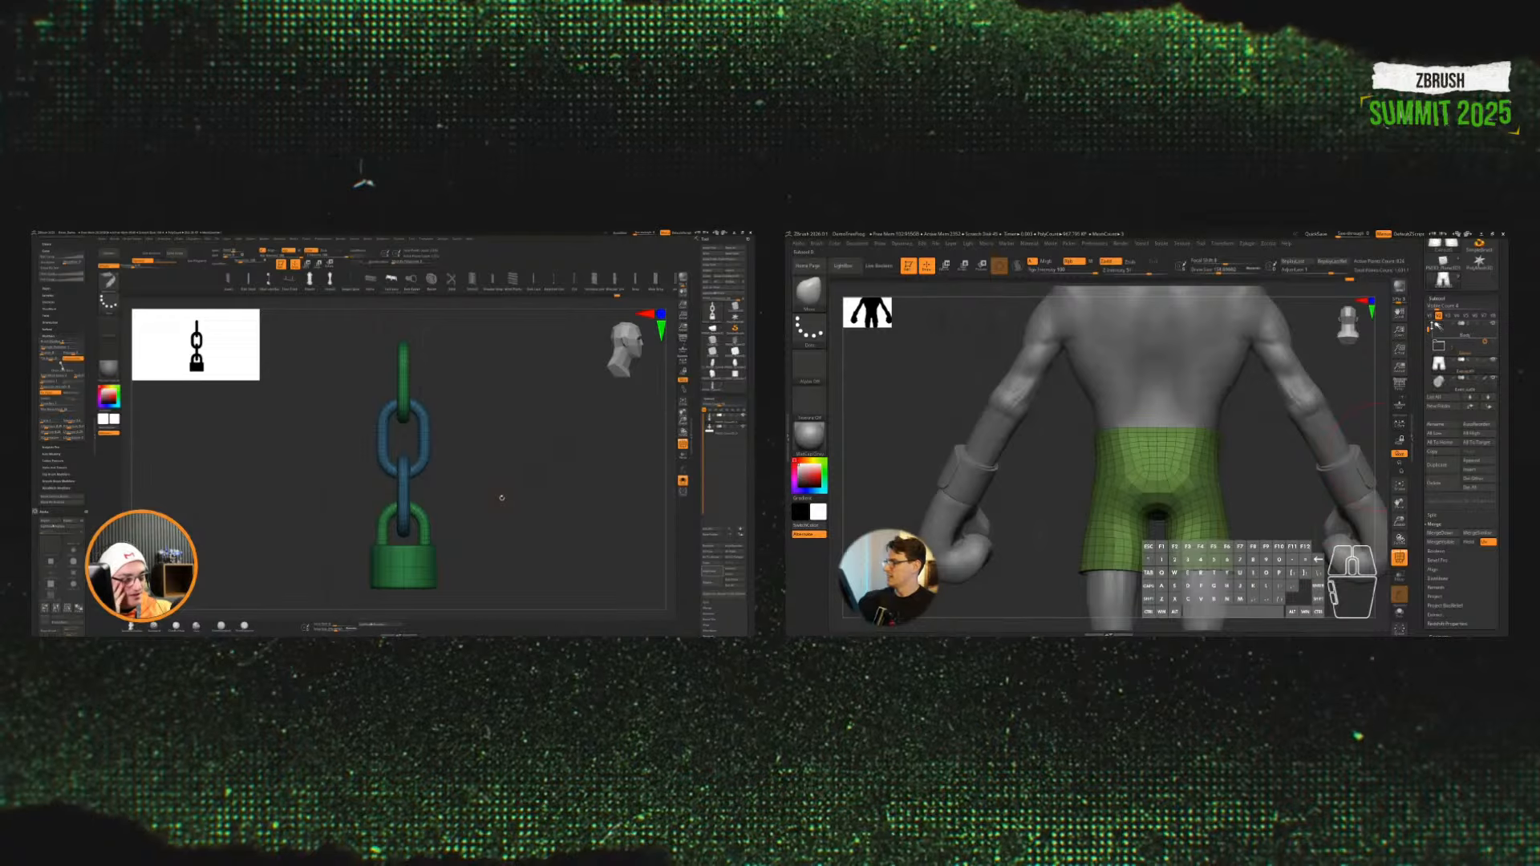
click(1436, 423)
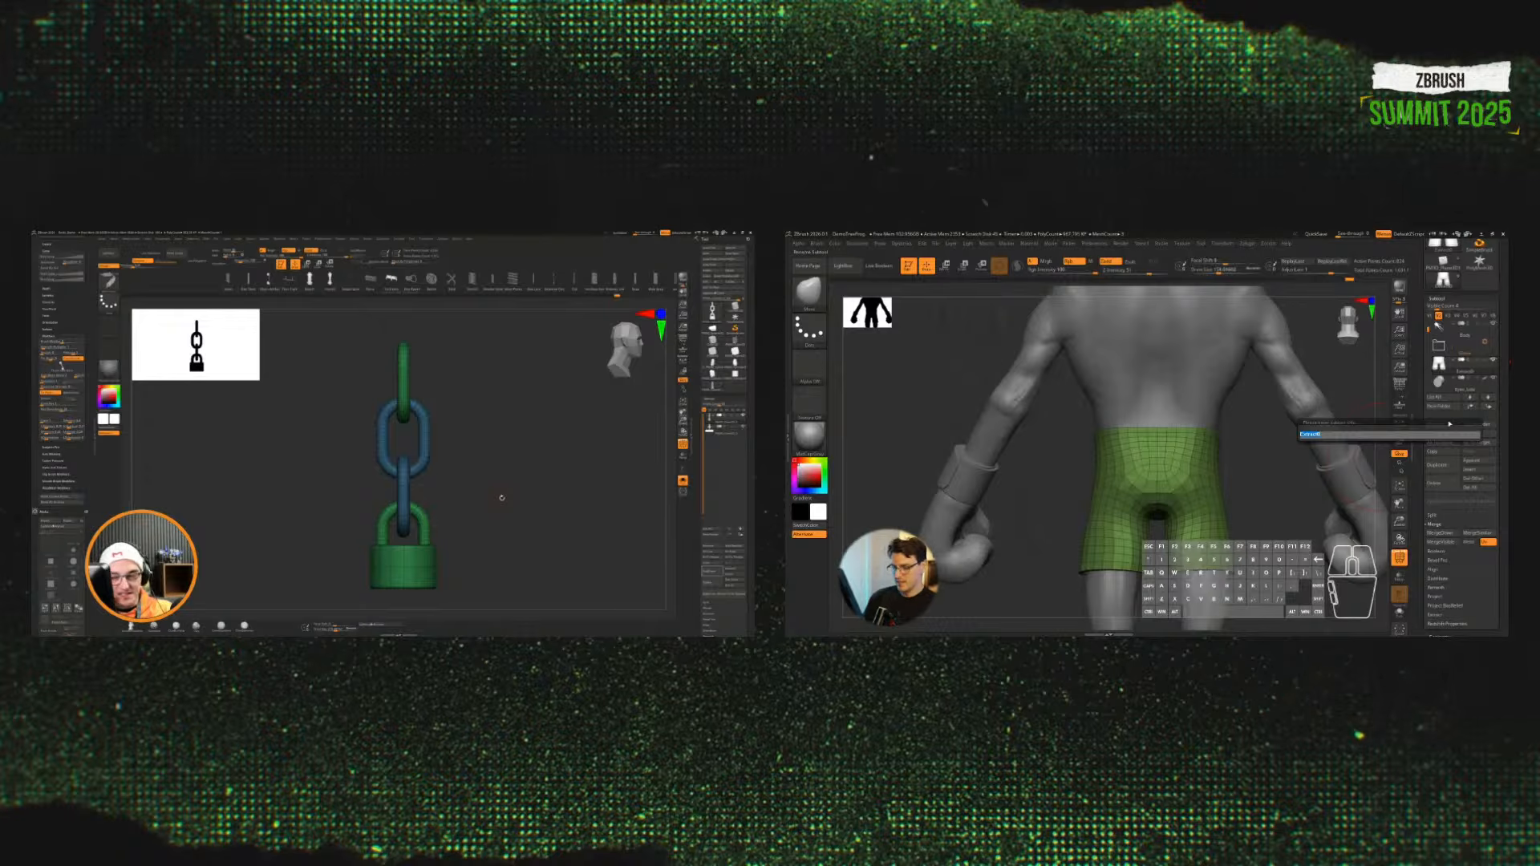
key(Escape)
key(ctrl+f)
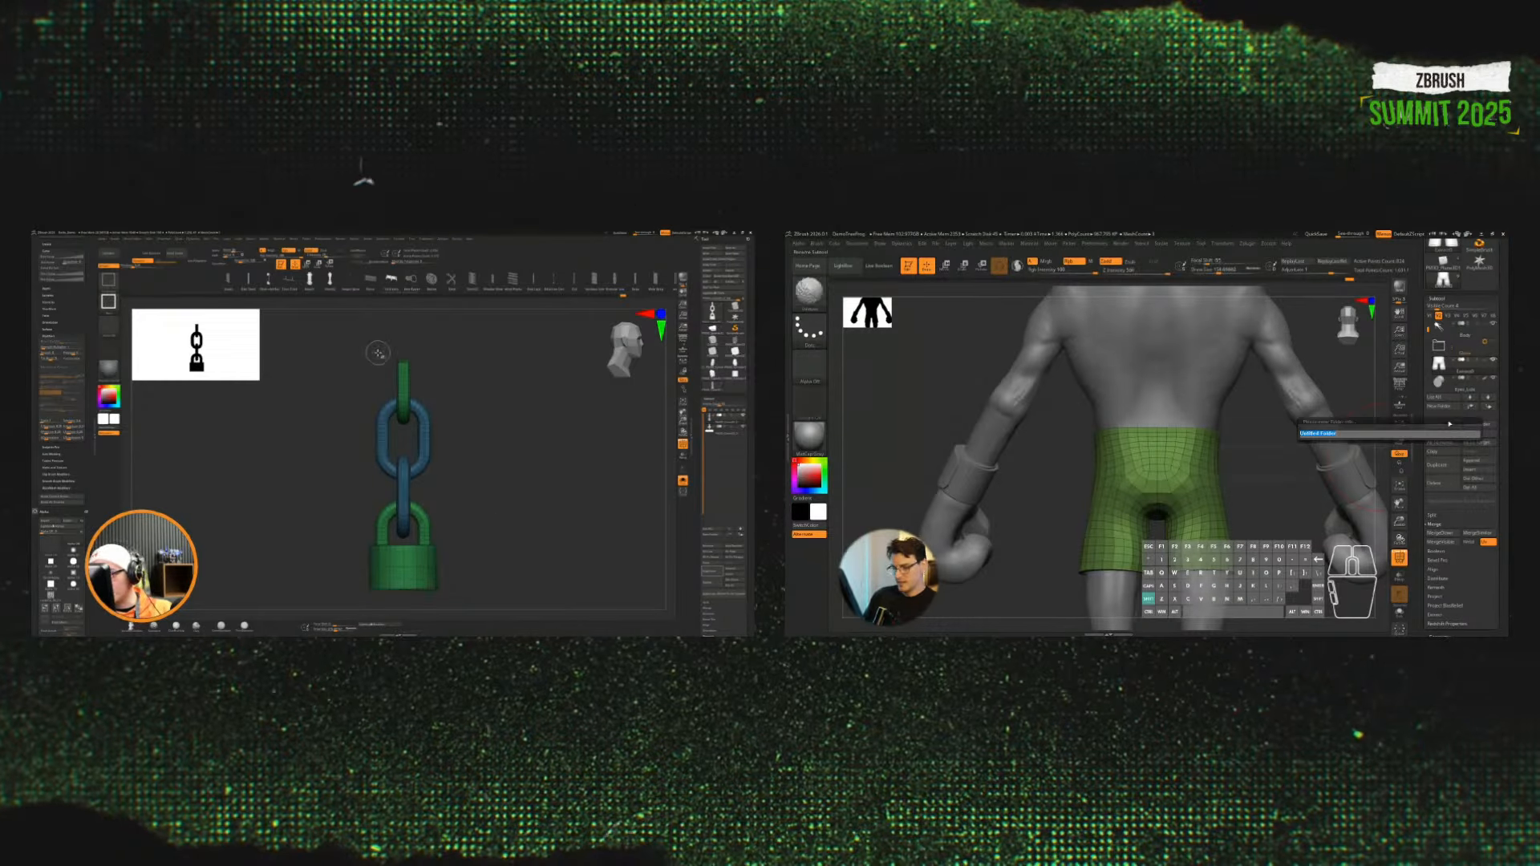
text(Shorts)
key(Return)
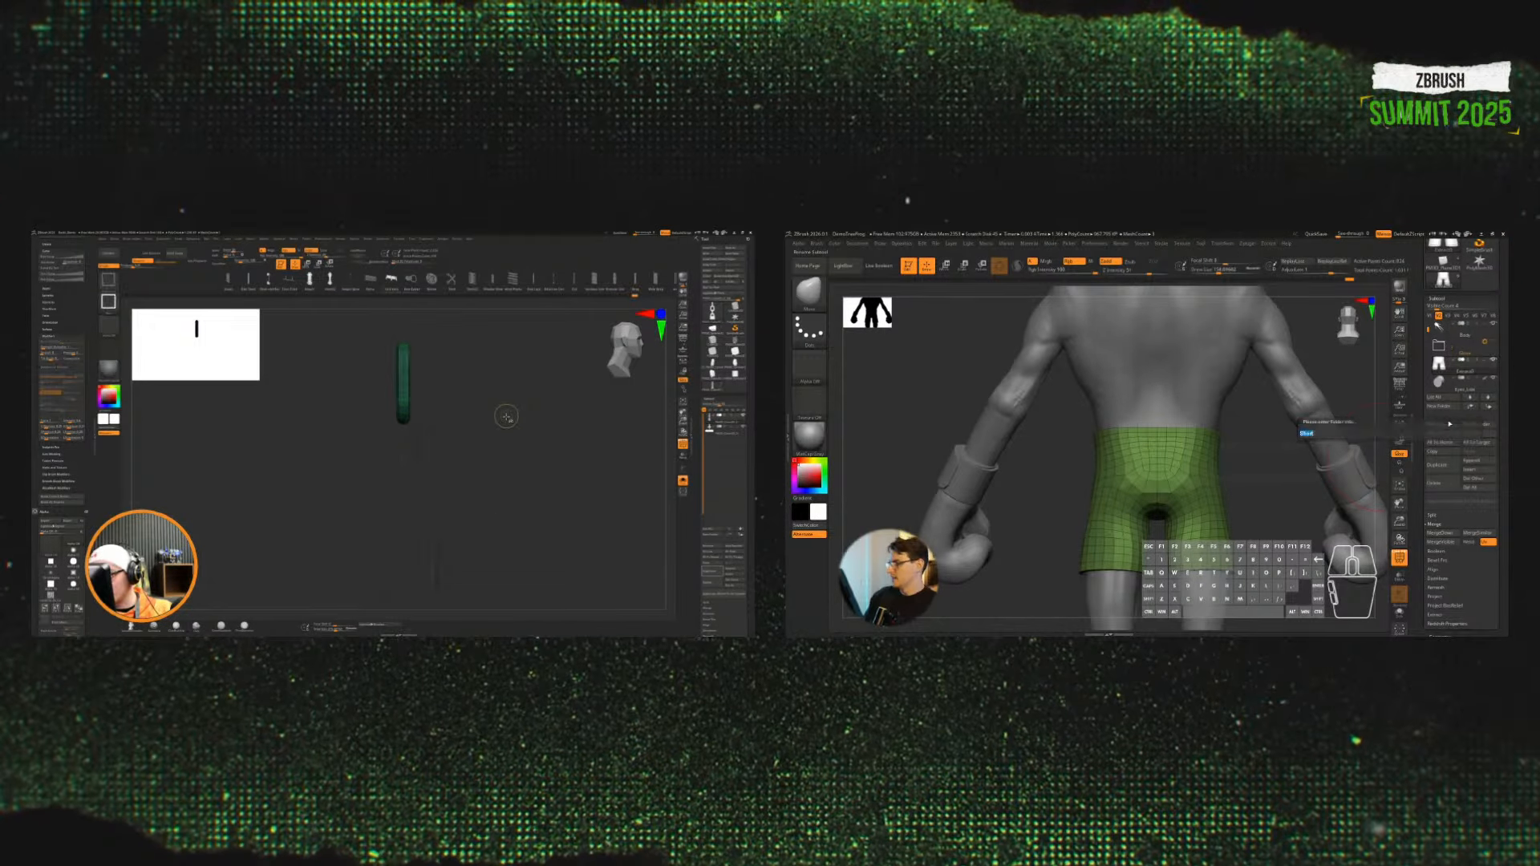
click(1485, 361)
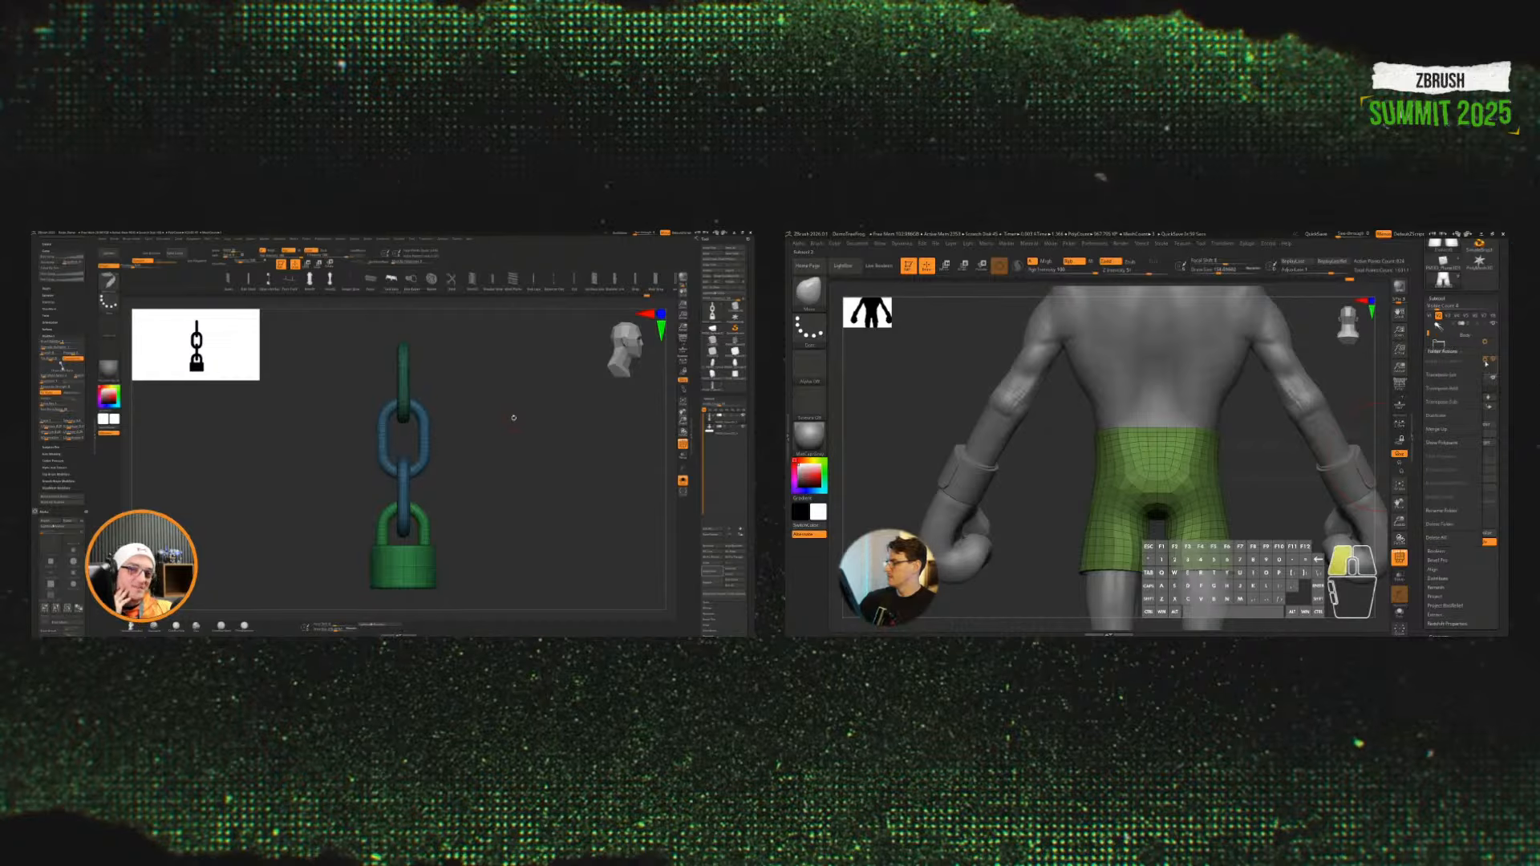
click(1444, 511)
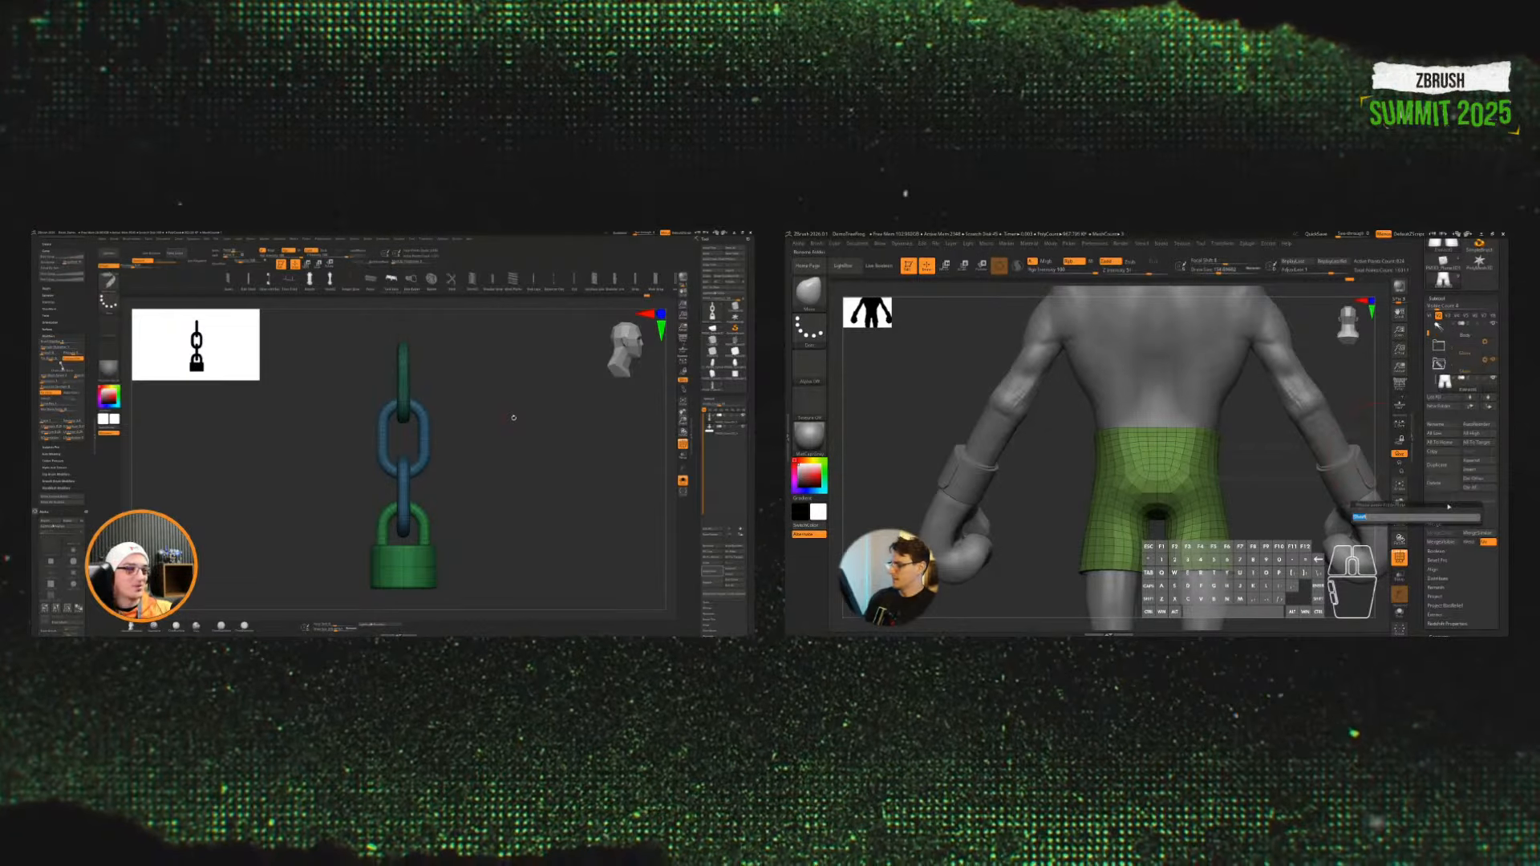
key(Return)
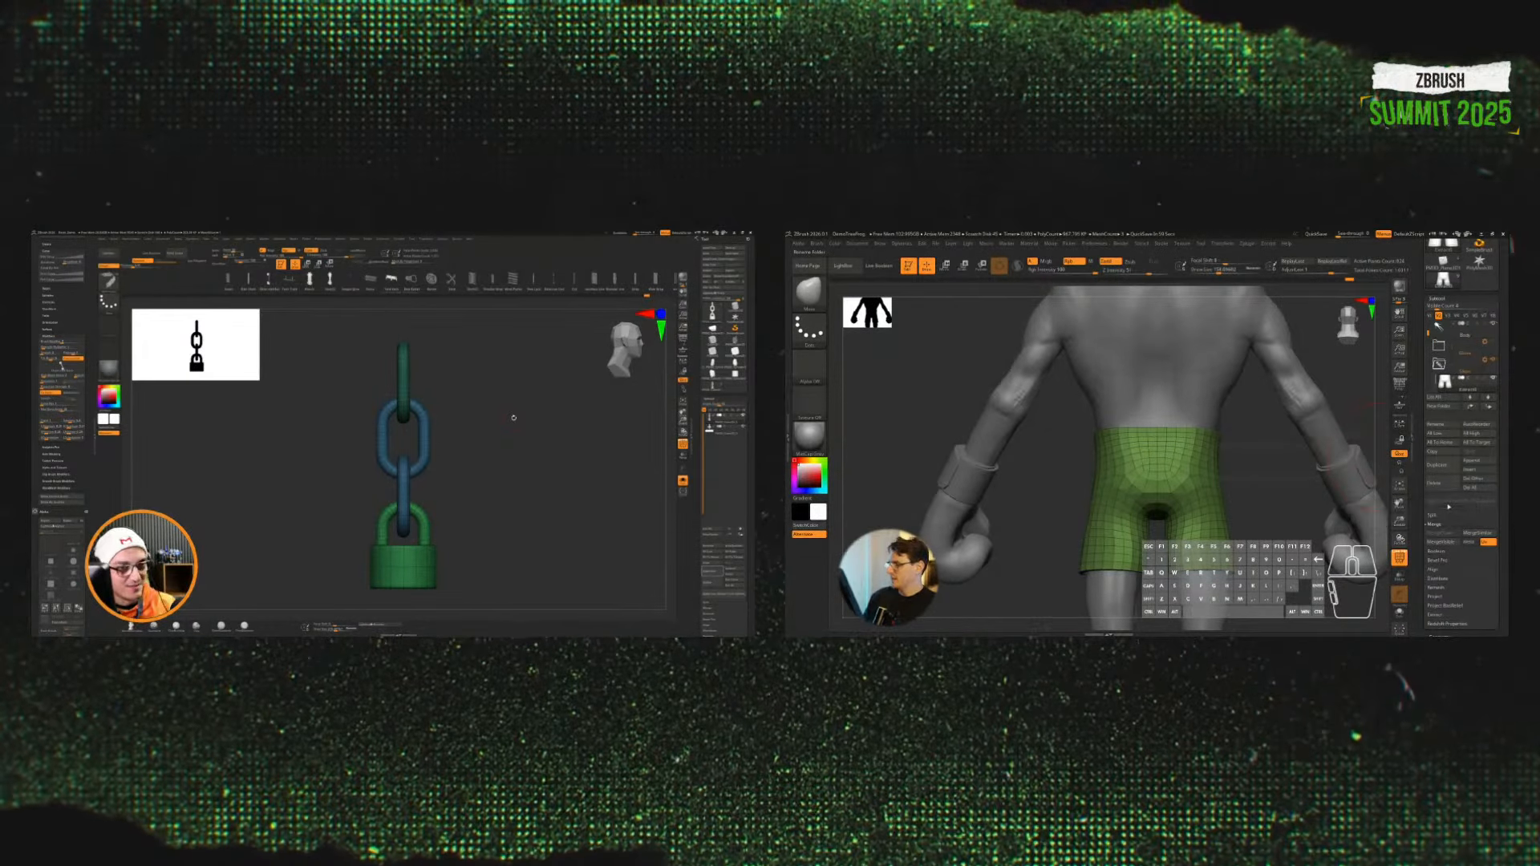
alt+click(1383, 511)
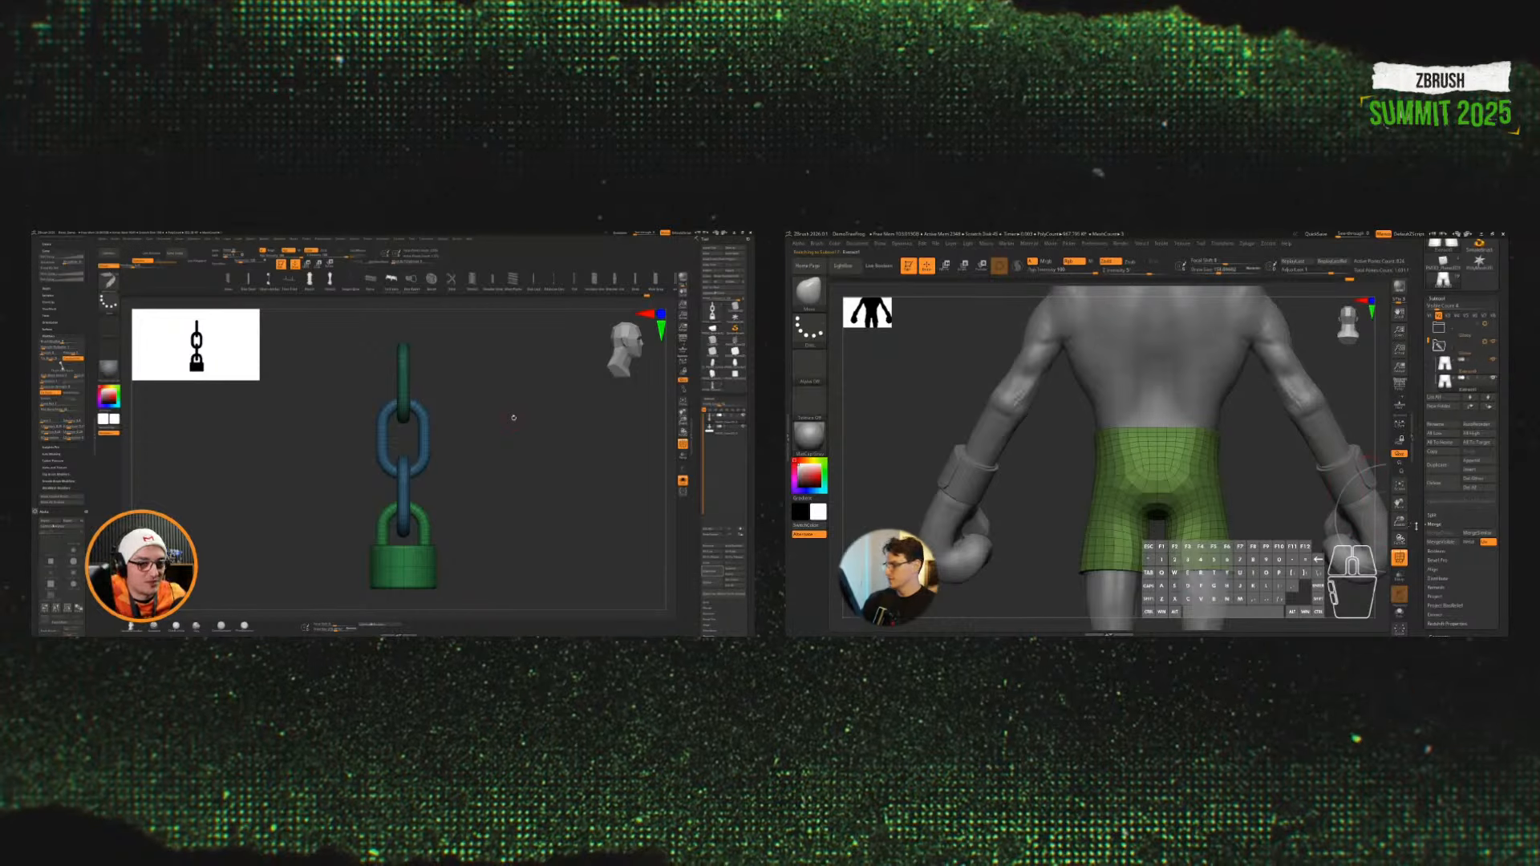
Step: Delete the duplicate shorts subtool from the folder
drag(1273, 530, 1271, 526)
key(s)
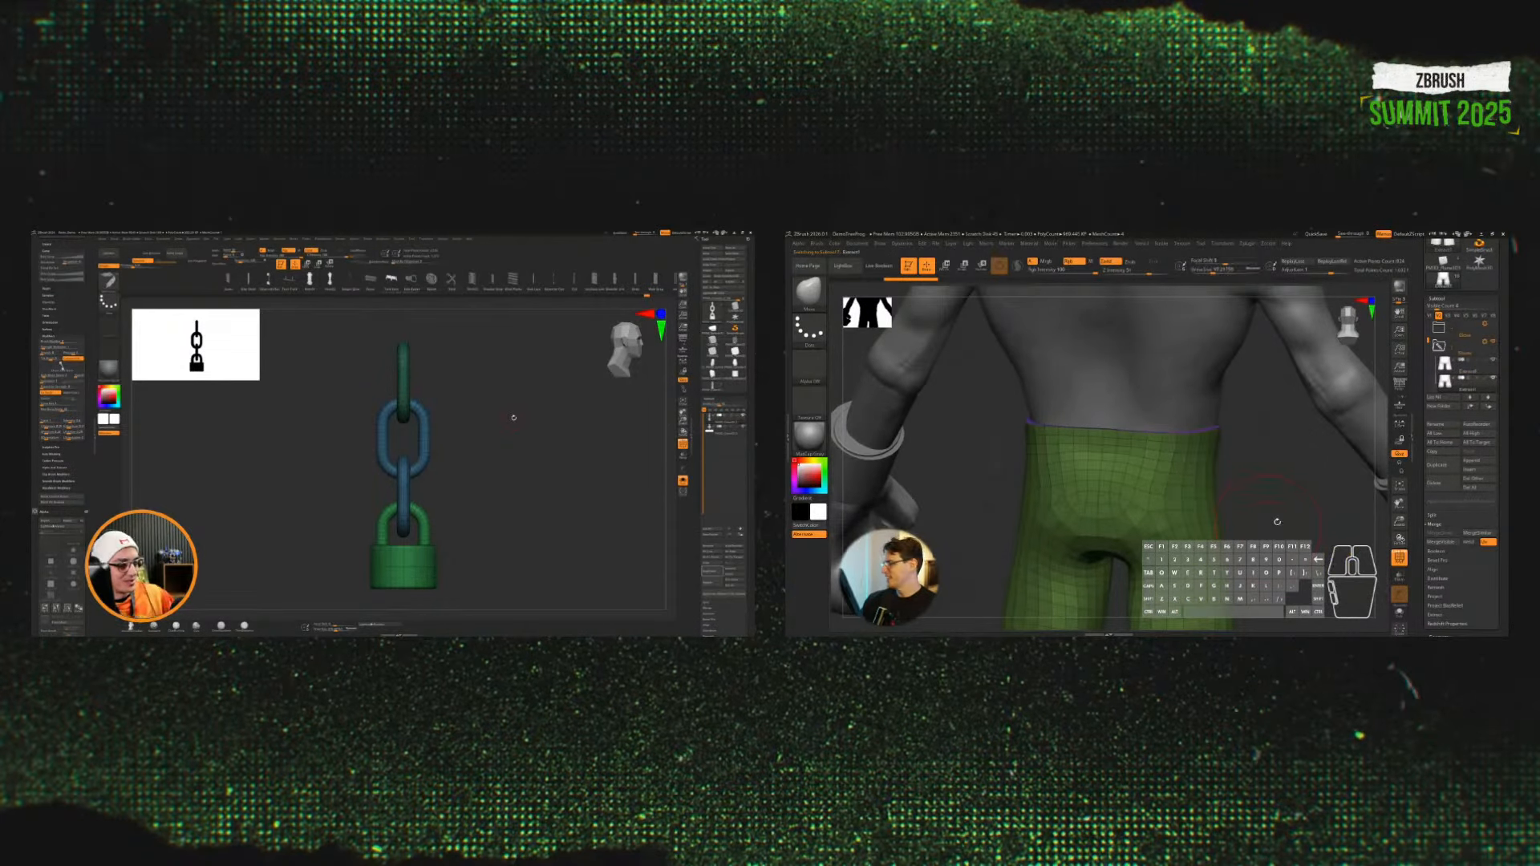
click(1447, 489)
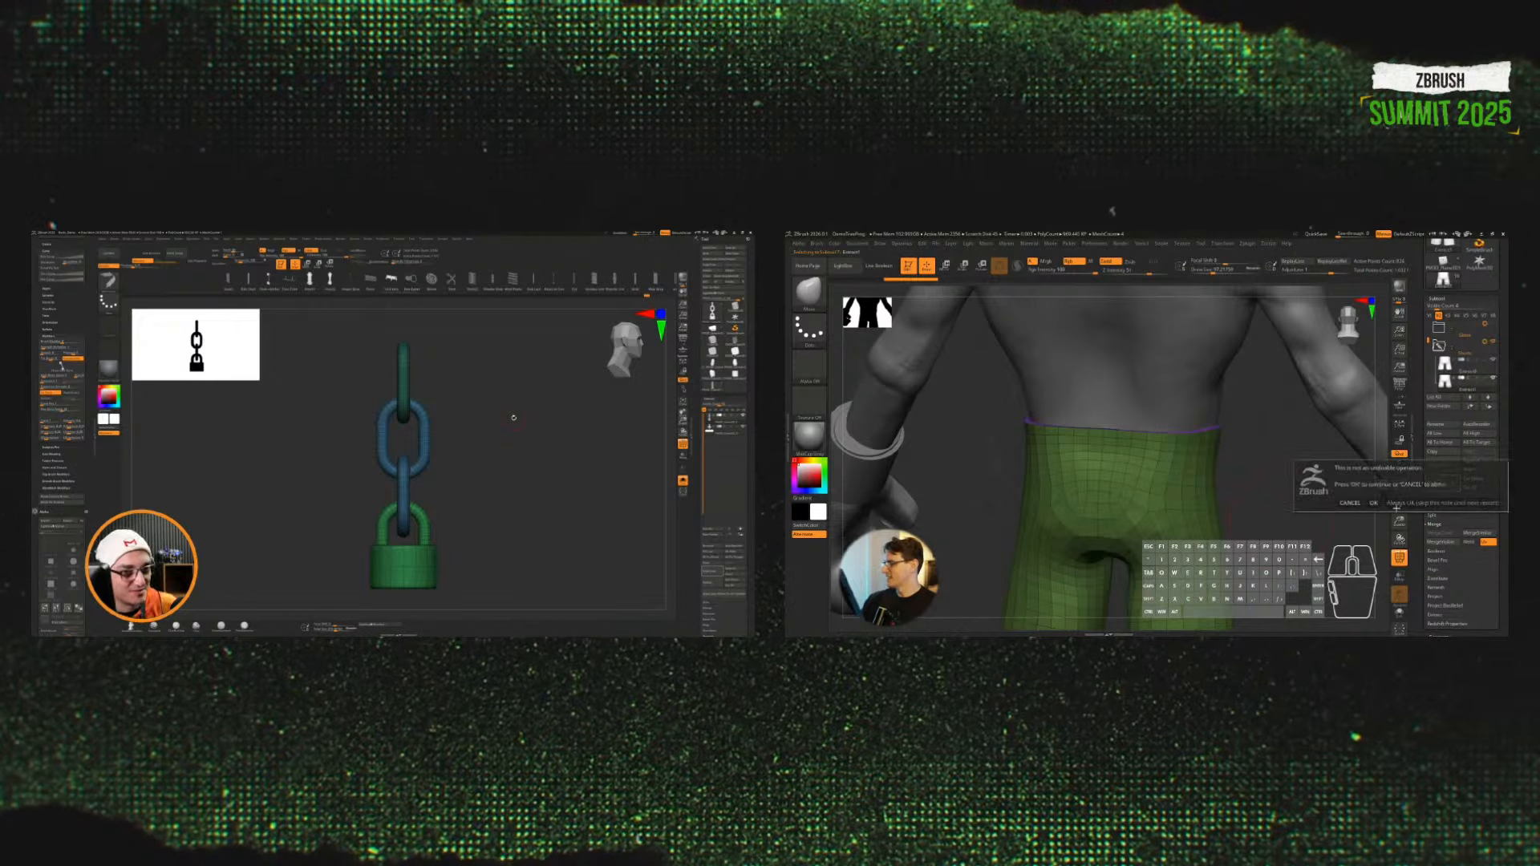
click(1458, 374)
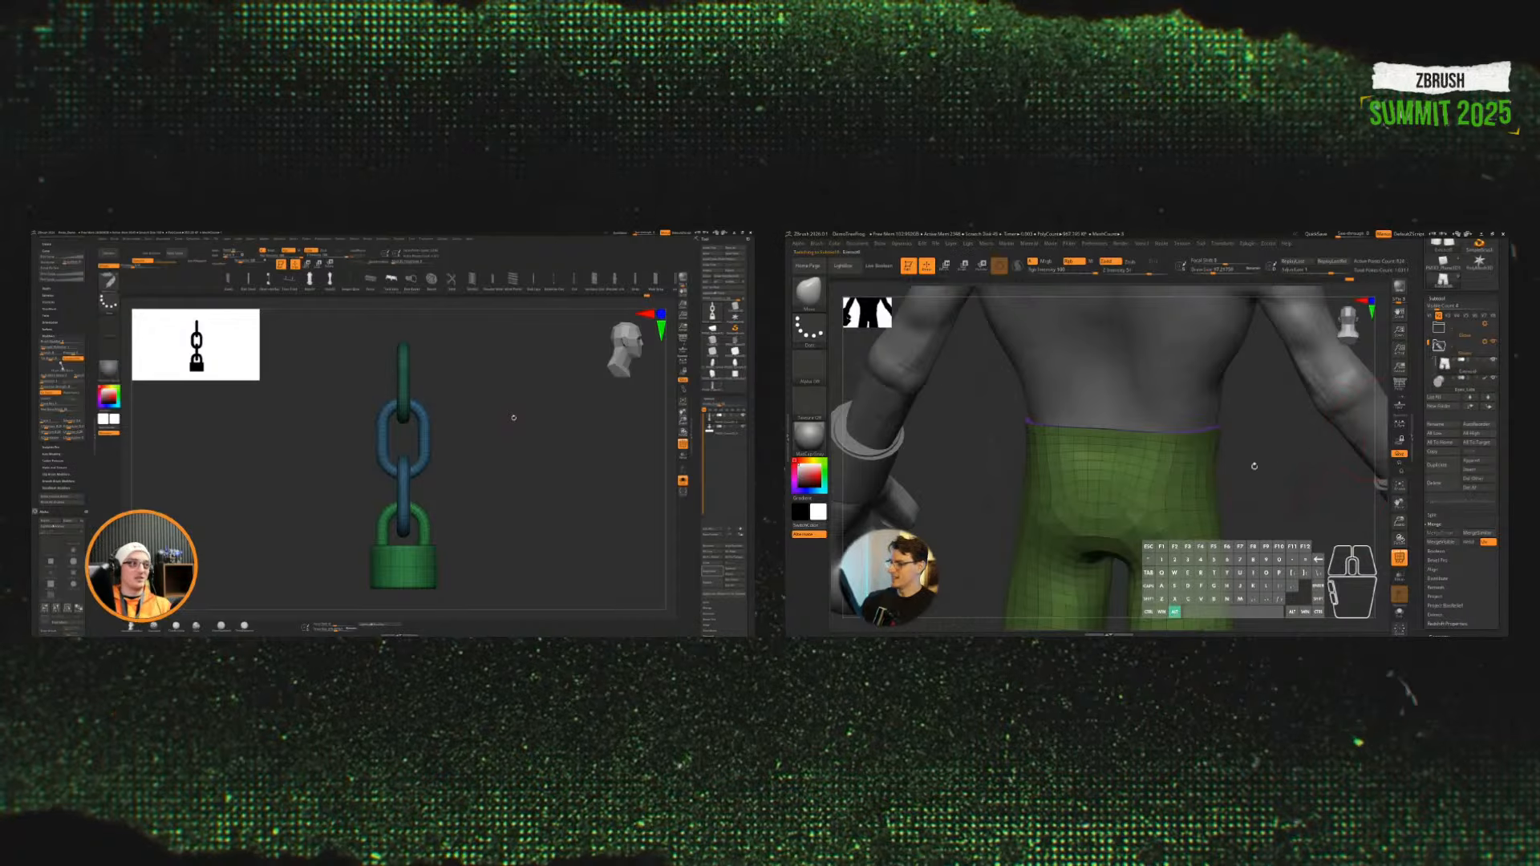
Step: Switch the selection brush to SelectLasso and hide the uppermost polygon rows around the waist of the shorts
alt+drag(1254, 464, 1269, 435)
mouse_move(1265, 504)
alt+mouse_down()
mouse_move(1228, 492)
mouse_move(1283, 480)
mouse_move(1257, 487)
mouse_move(1205, 444)
alt+mouse_up()
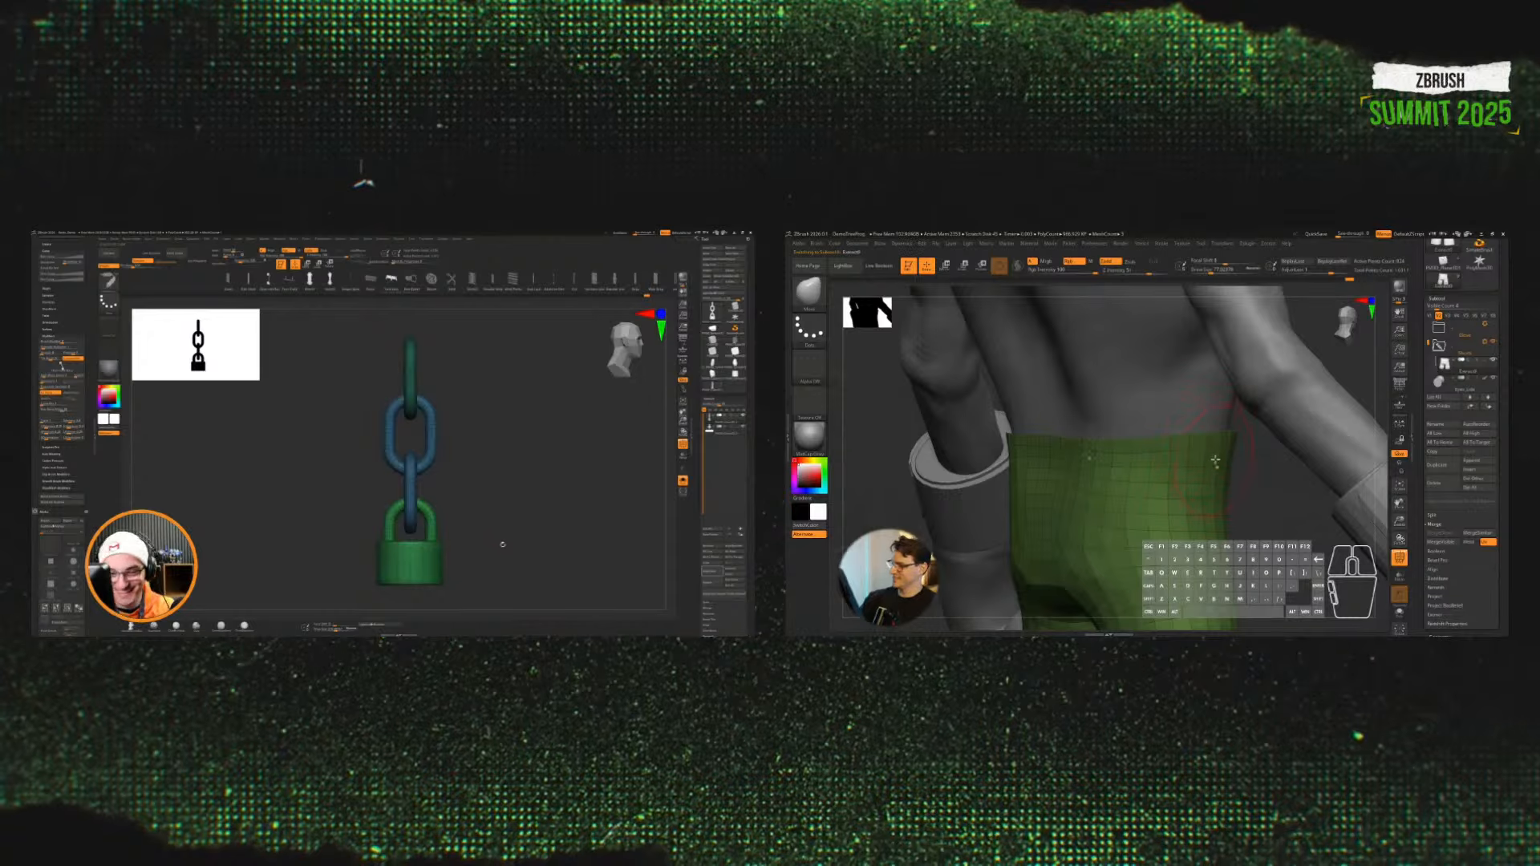
key(ctrl+shift)
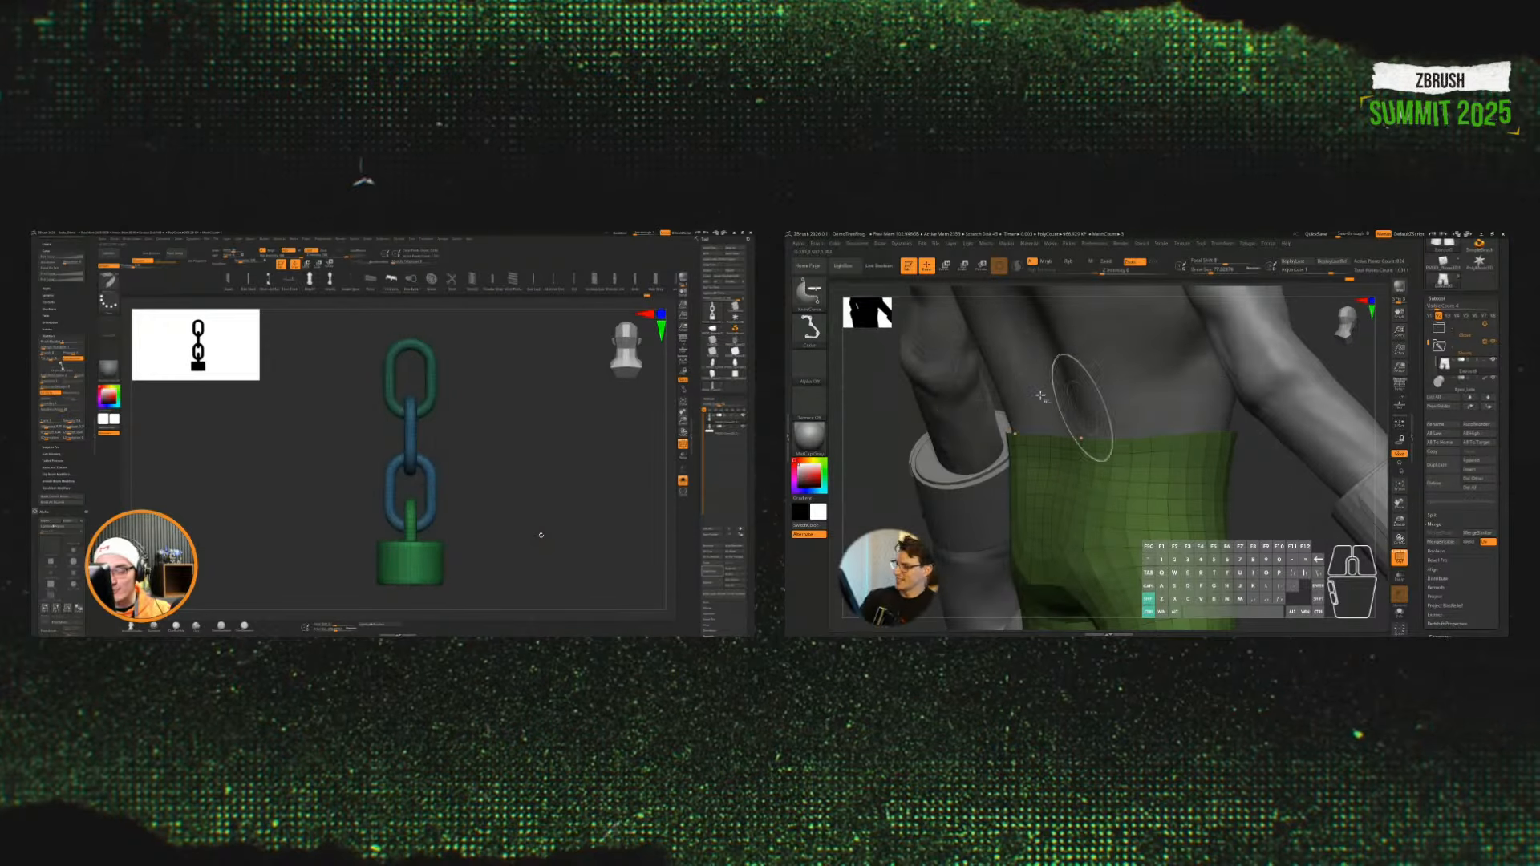
click(809, 293)
ctrl+shift+click(895, 302)
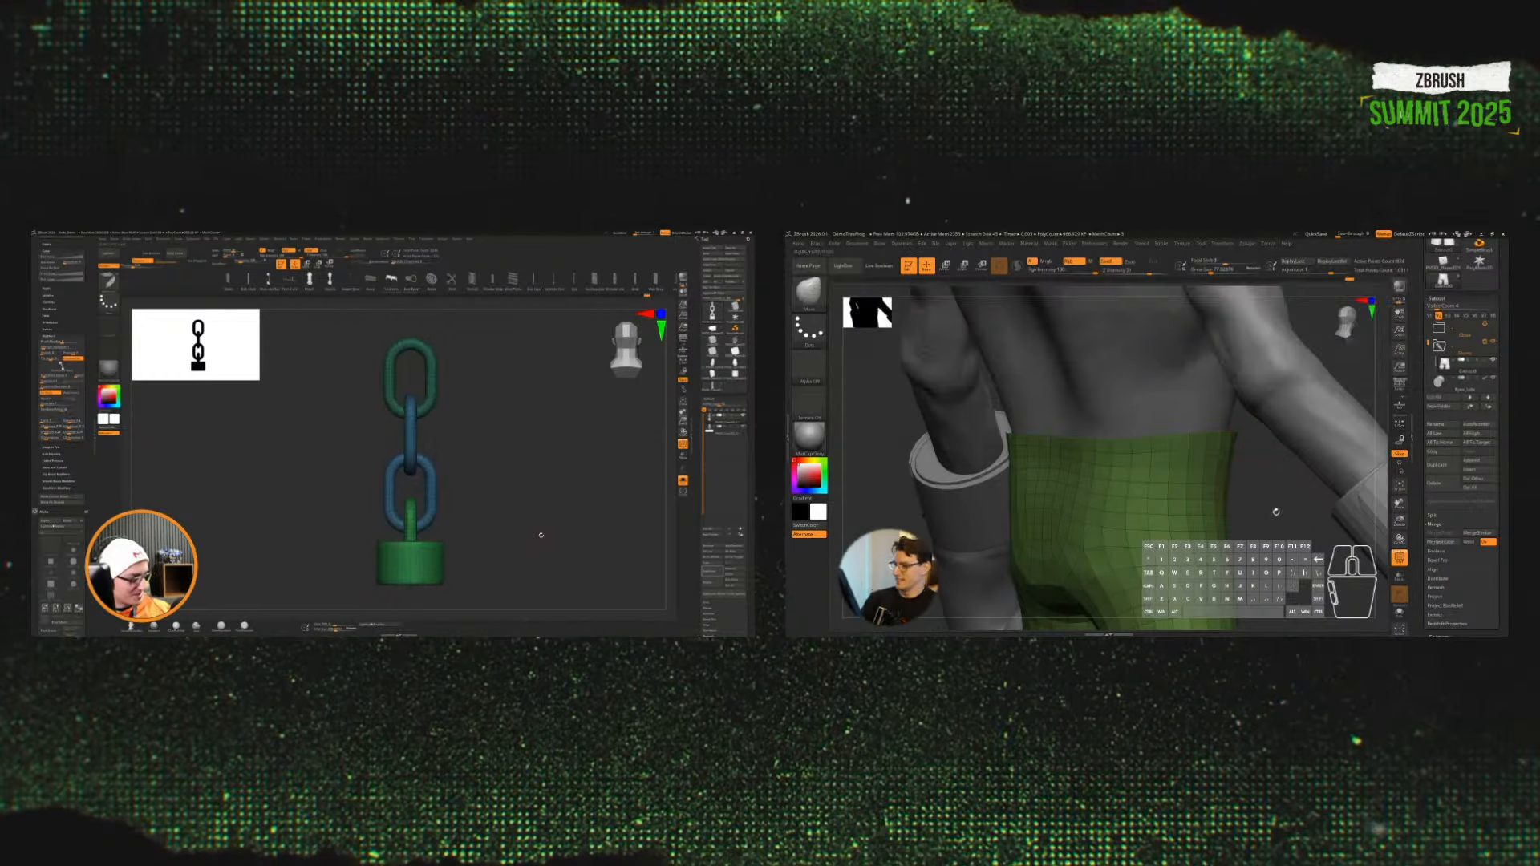
ctrl+shift+click(809, 293)
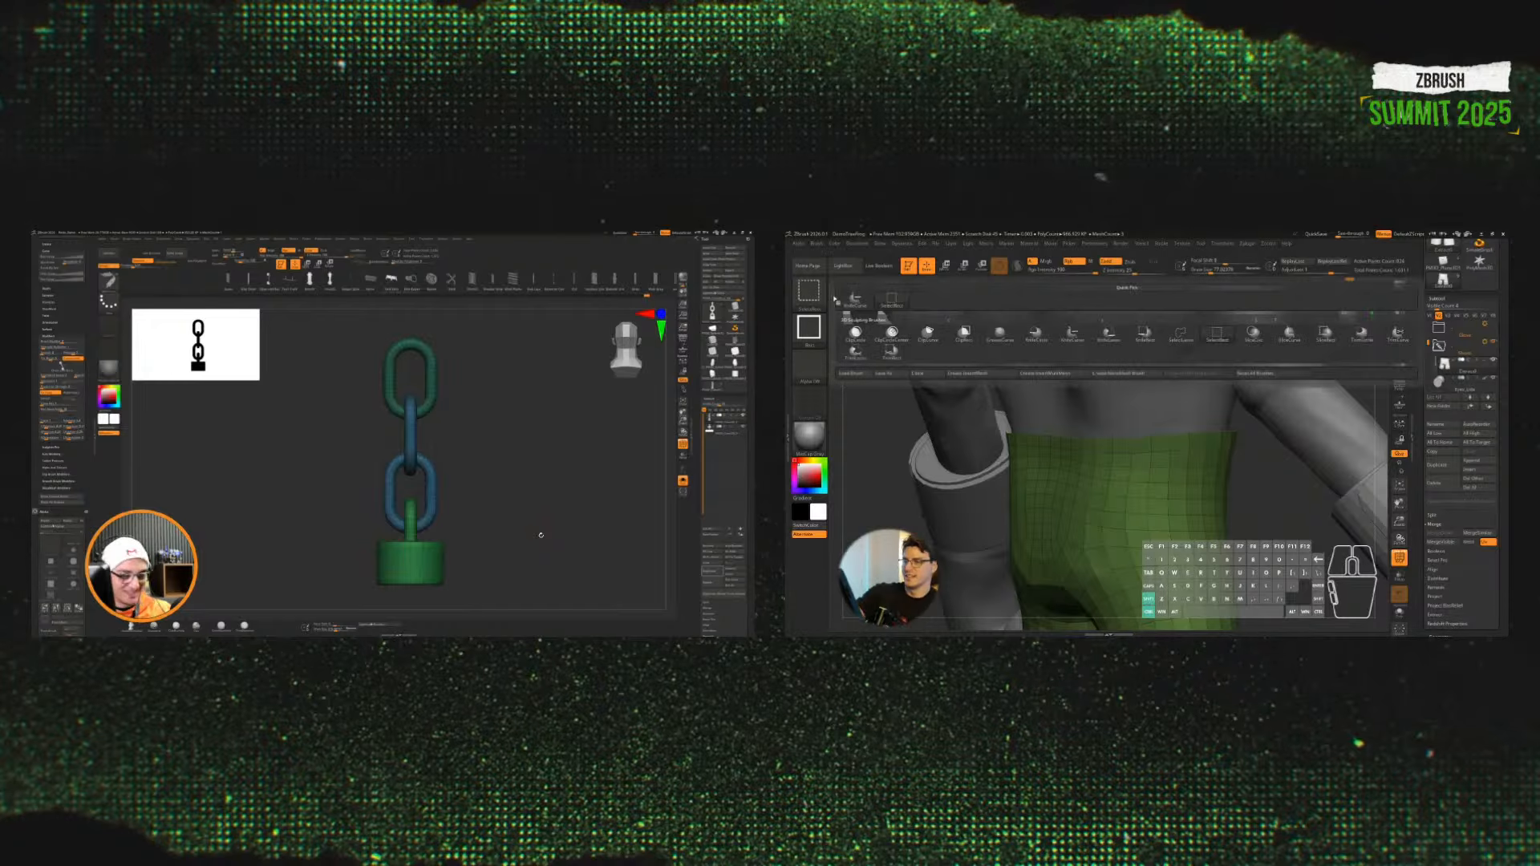
ctrl+shift+click(1180, 333)
key(b)
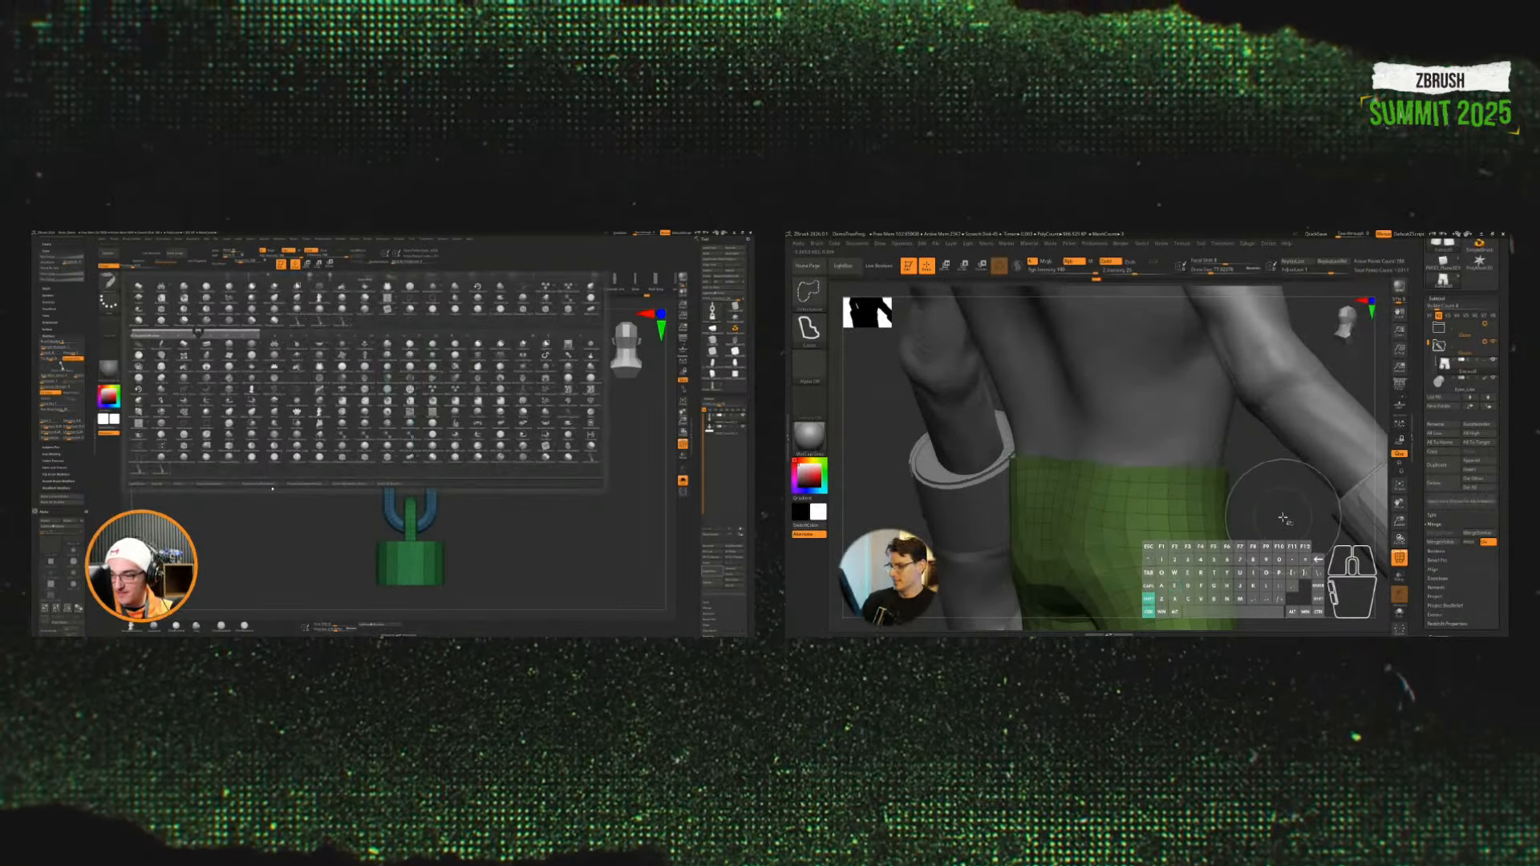
key(ctrl+shift+s)
Step: Create an InsertMesh brush from the chain and padlock, and split the hidden waist rows off the shorts as a waistband
click(227, 484)
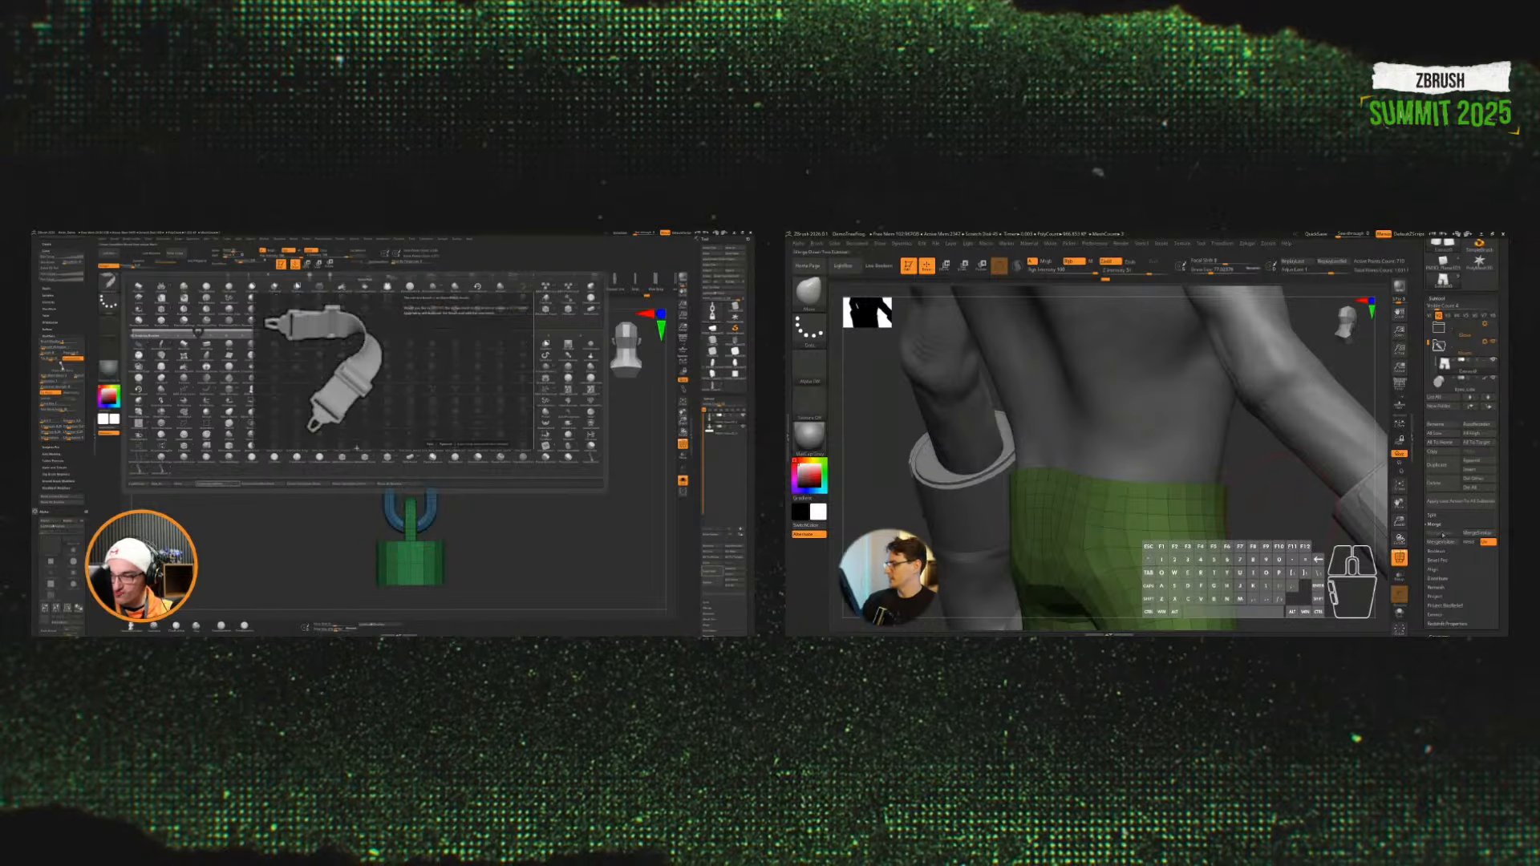
click(446, 443)
click(1453, 526)
drag(490, 516, 561, 505)
alt+drag(1299, 513, 1259, 497)
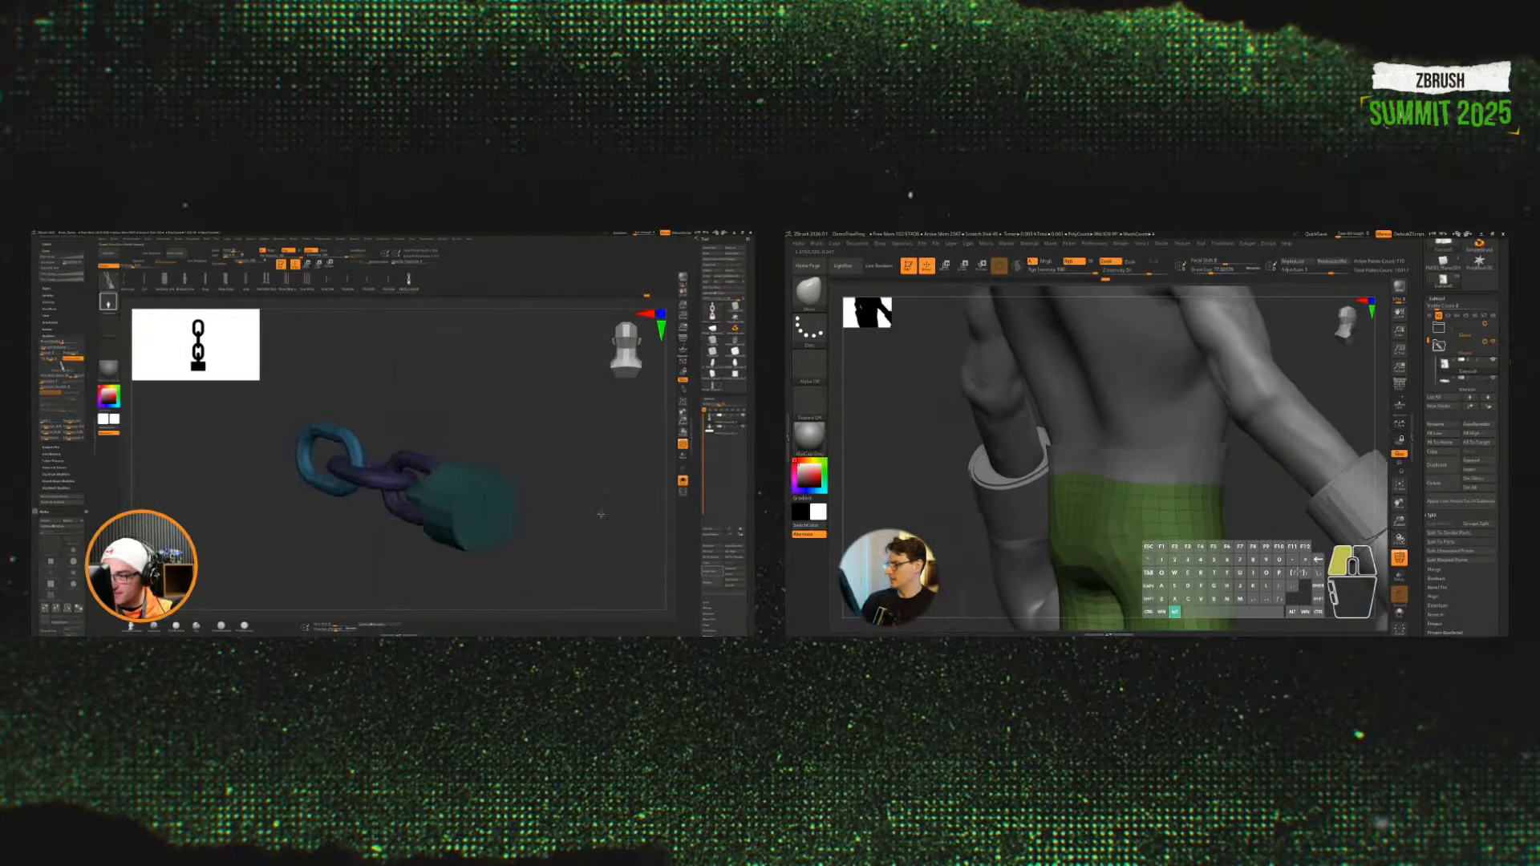
drag(562, 505, 593, 498)
alt+drag(1259, 498, 1235, 489)
key(ctrl+z)
Step: Select the waistband subtool and isolate it in Solo mode, and open the stroke settings for the chain brush
drag(1312, 402, 1288, 441)
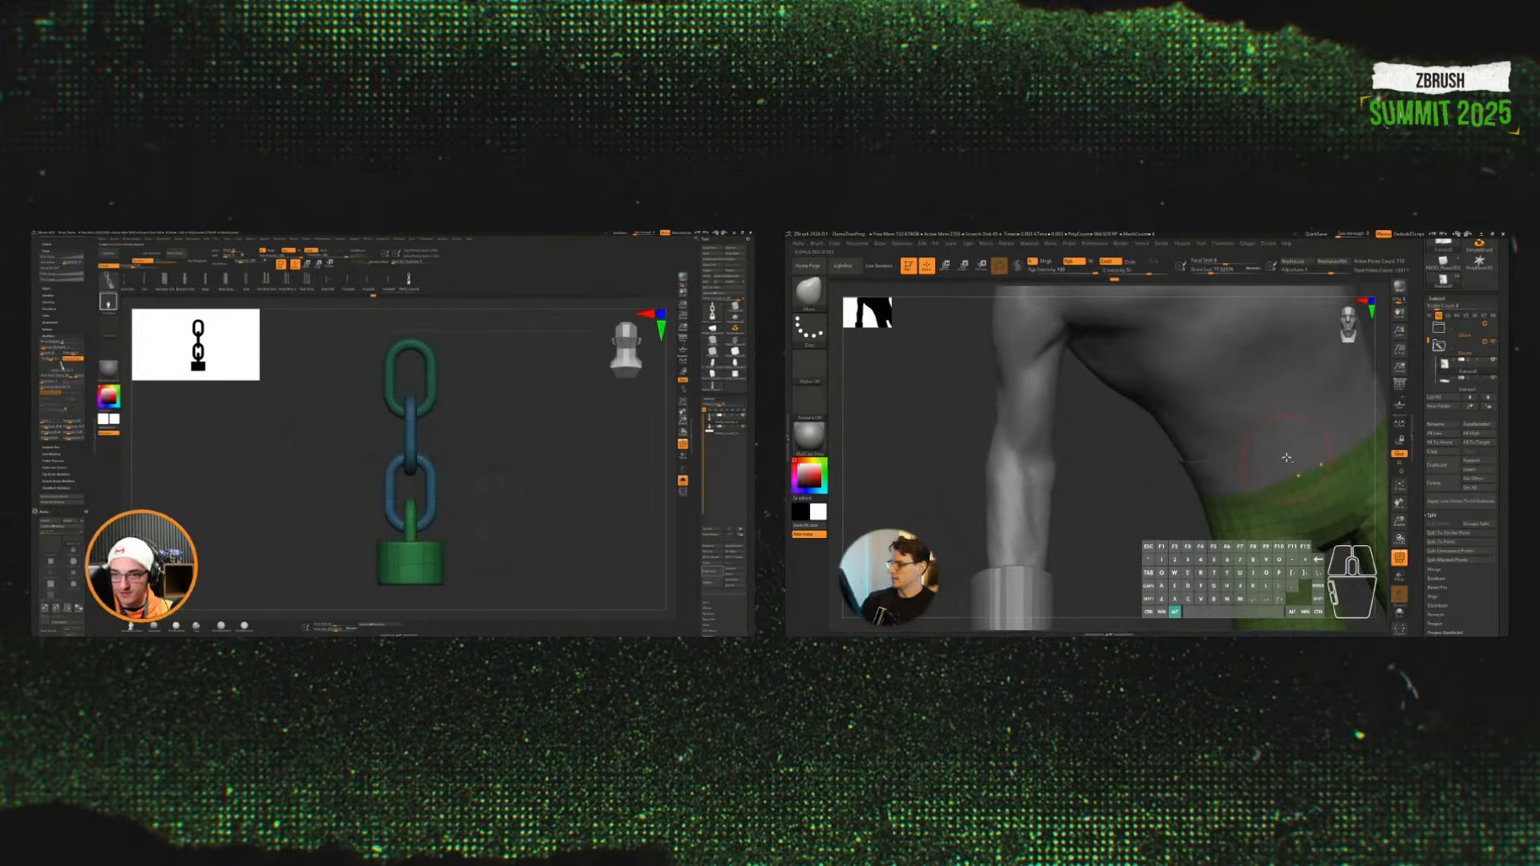
alt+drag(1181, 539, 1151, 495)
alt+click(1243, 427)
click(380, 239)
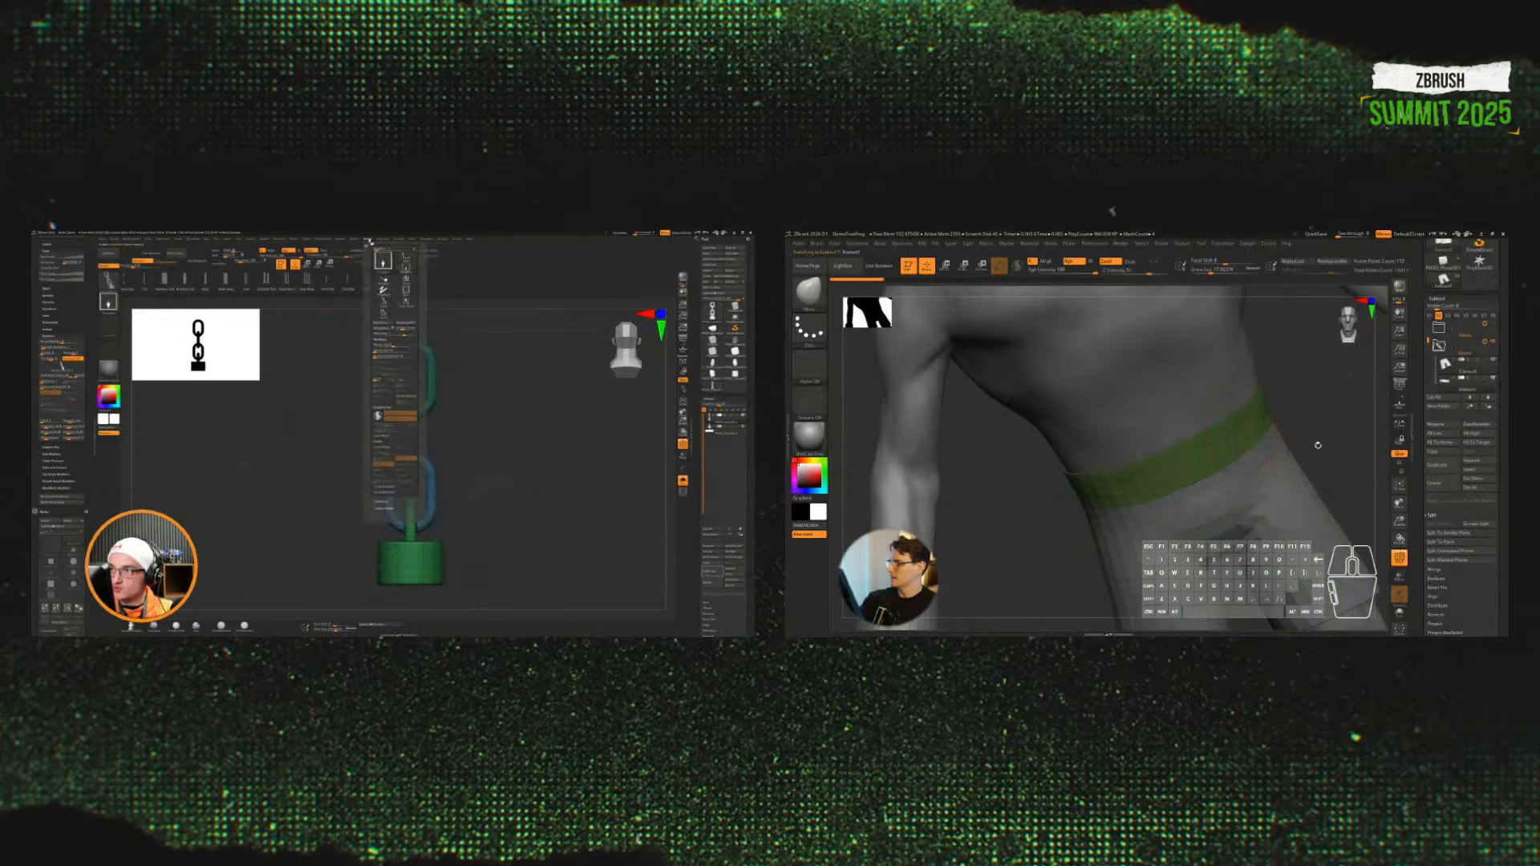
drag(1316, 446, 1297, 477)
click(1398, 611)
alt+drag(1368, 521, 1239, 529)
Step: Try the chain brush by drawing an arched curve beside the chain model, and undo the stroke
drag(435, 470, 609, 499)
drag(1239, 529, 1245, 534)
alt+drag(600, 510, 580, 539)
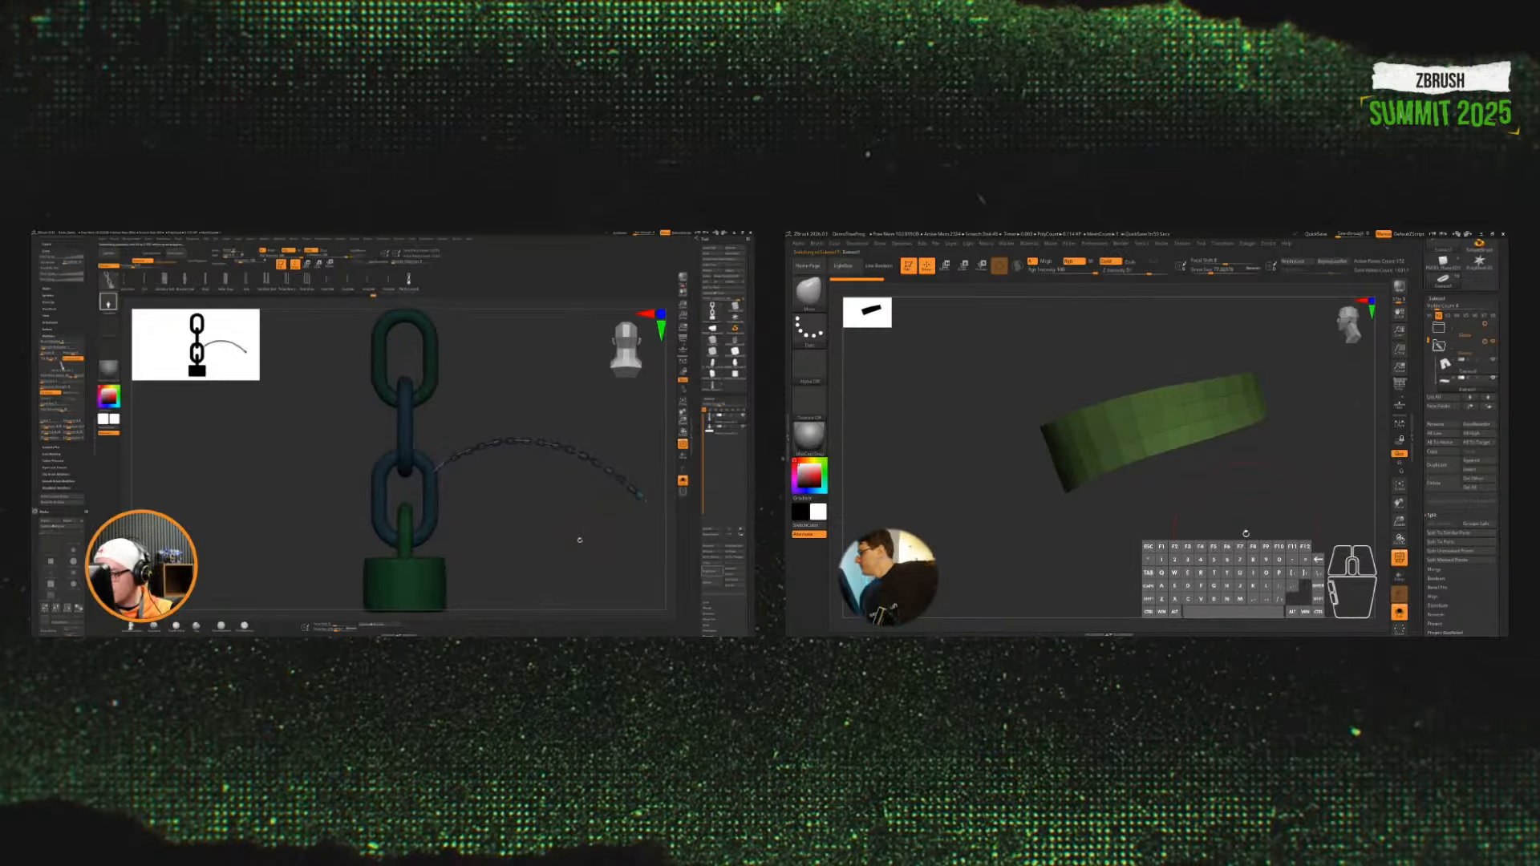
key(ctrl+z)
alt+drag(1241, 473, 1238, 485)
alt+drag(577, 548, 569, 555)
Step: Use ZModeler to delete the middle edge loop running around the waistband
key(b)
key(z)
key(m)
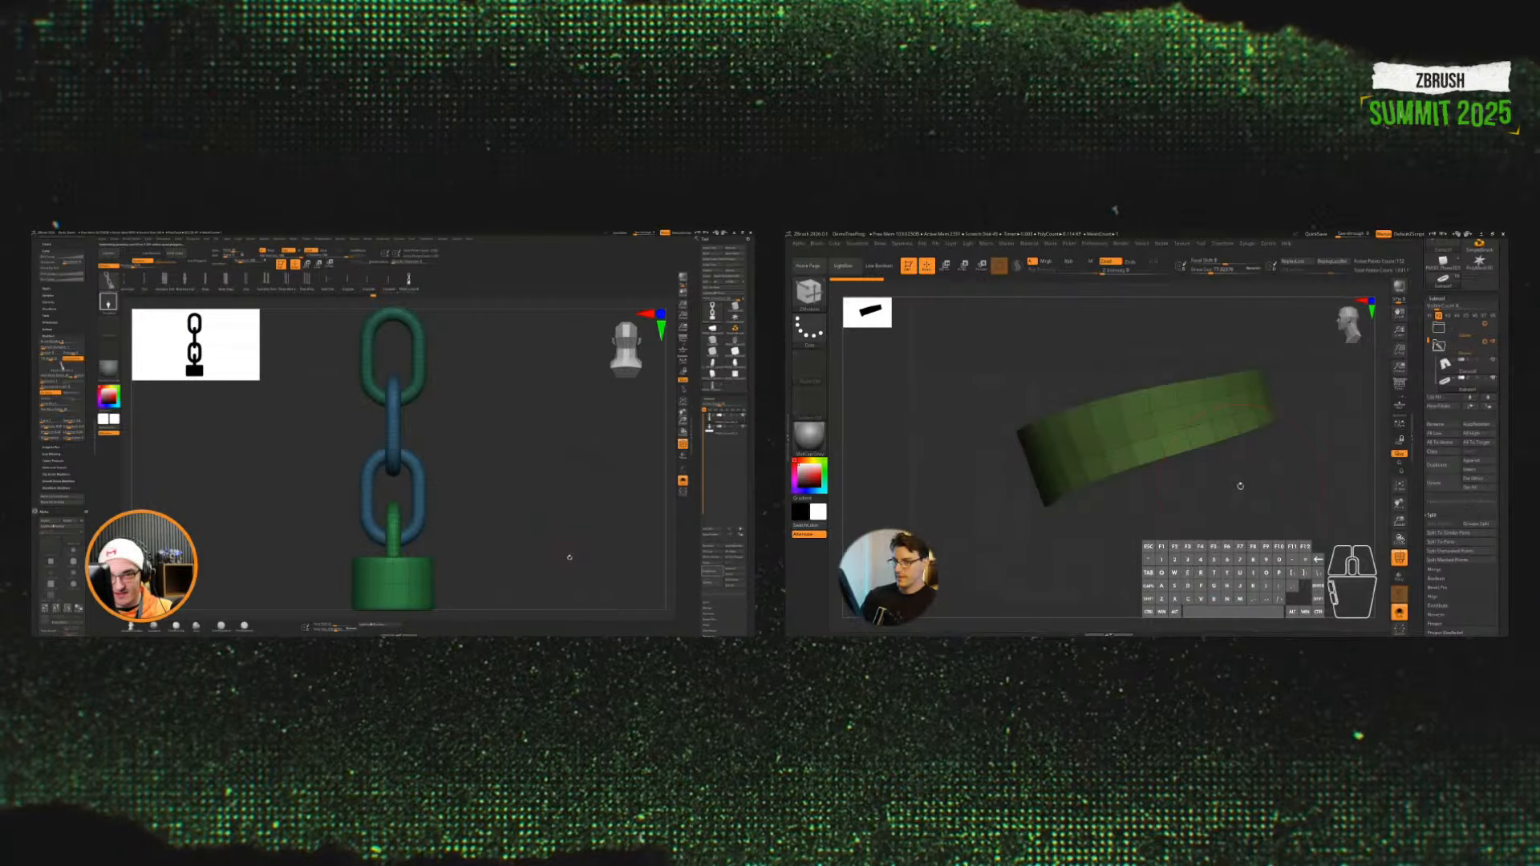
alt+click(1198, 423)
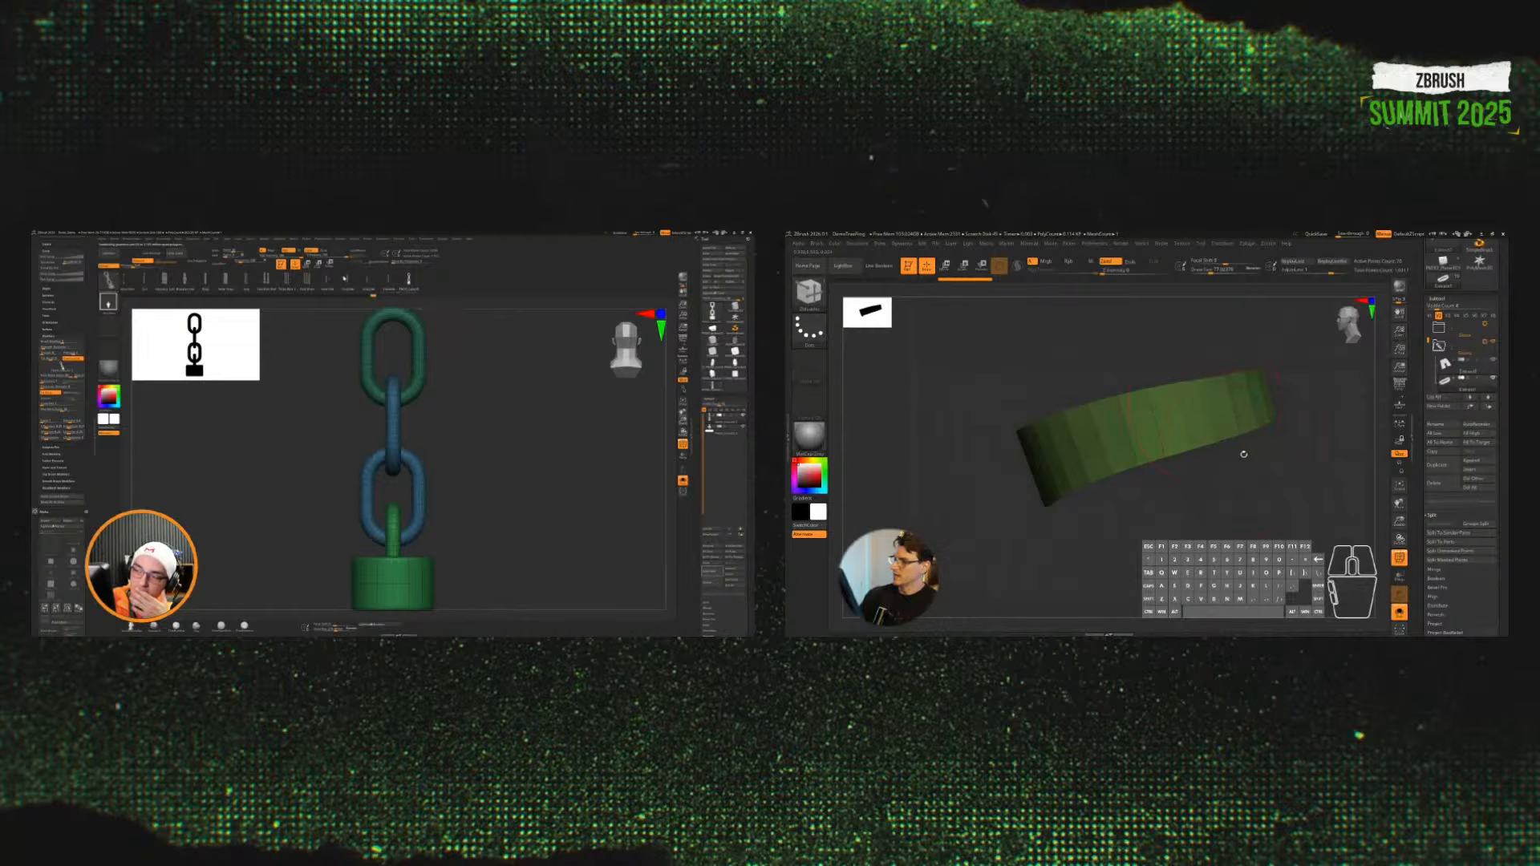
Step: Straighten the upper and lower edges of the waistband with ClipCurve strokes and leave Solo mode
ctrl+shift+click(817, 298)
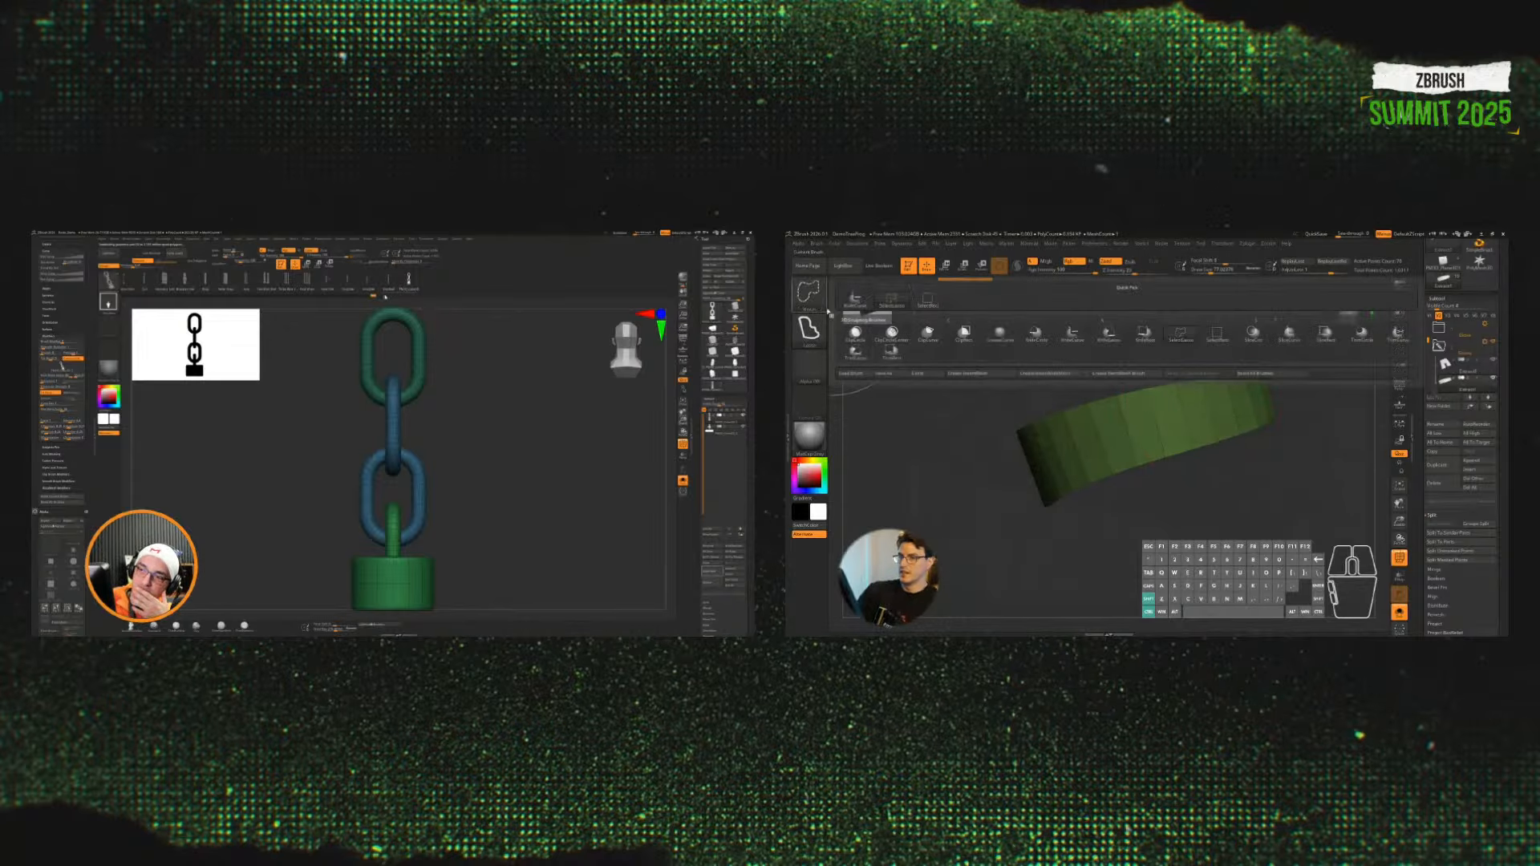
click(928, 334)
ctrl+shift+drag(1320, 391, 1043, 480)
ctrl+shift+drag(956, 506, 1084, 435)
ctrl+shift+drag(1327, 355, 1327, 355)
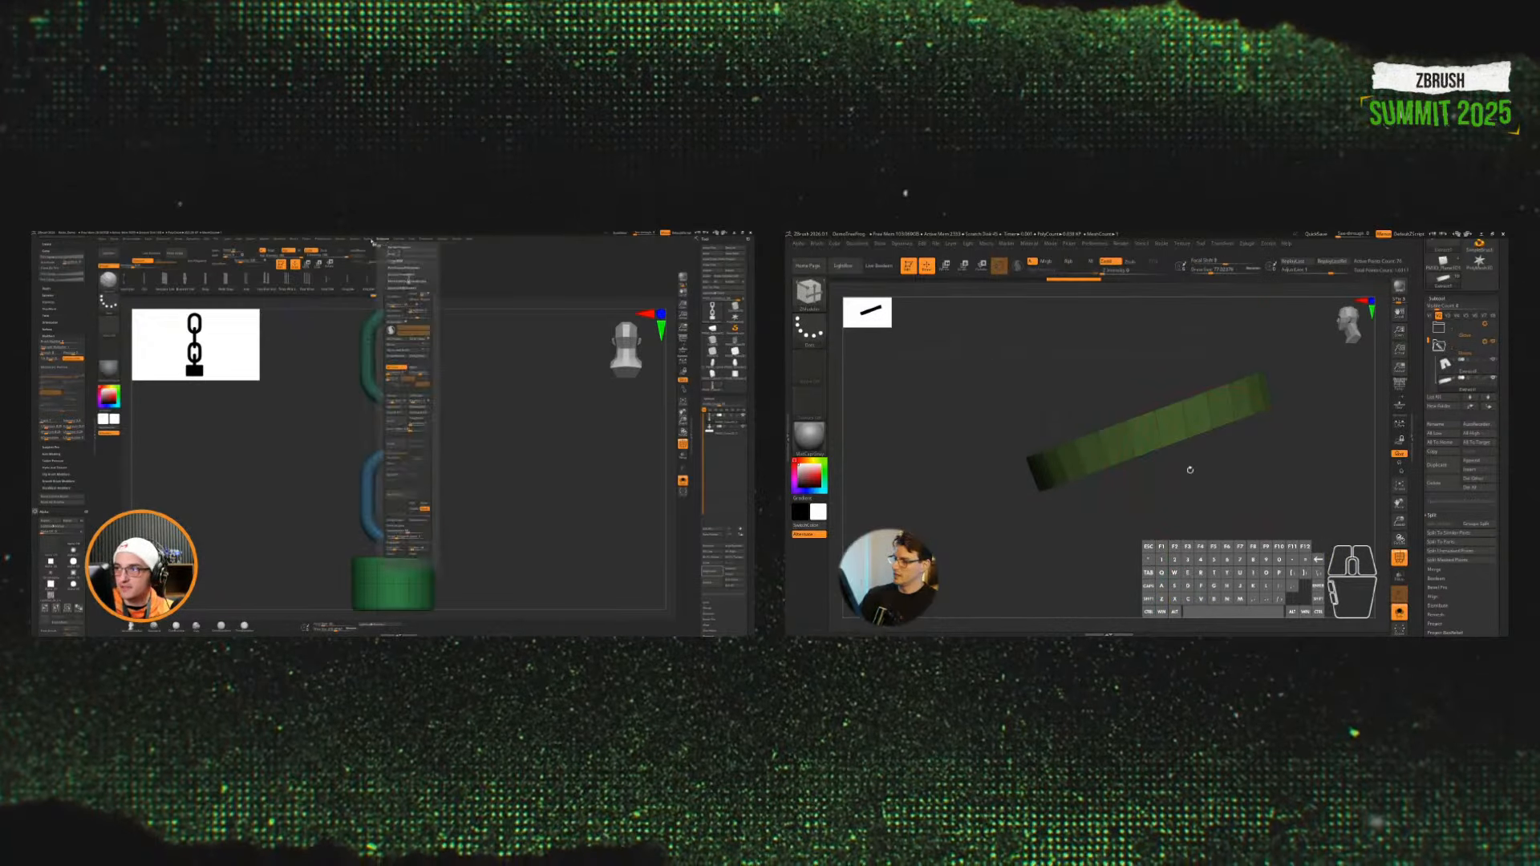
mouse_move(986, 479)
ctrl+mouse_down()
mouse_move(1227, 320)
mouse_move(1308, 369)
mouse_move(1311, 394)
ctrl+mouse_up()
click(1399, 612)
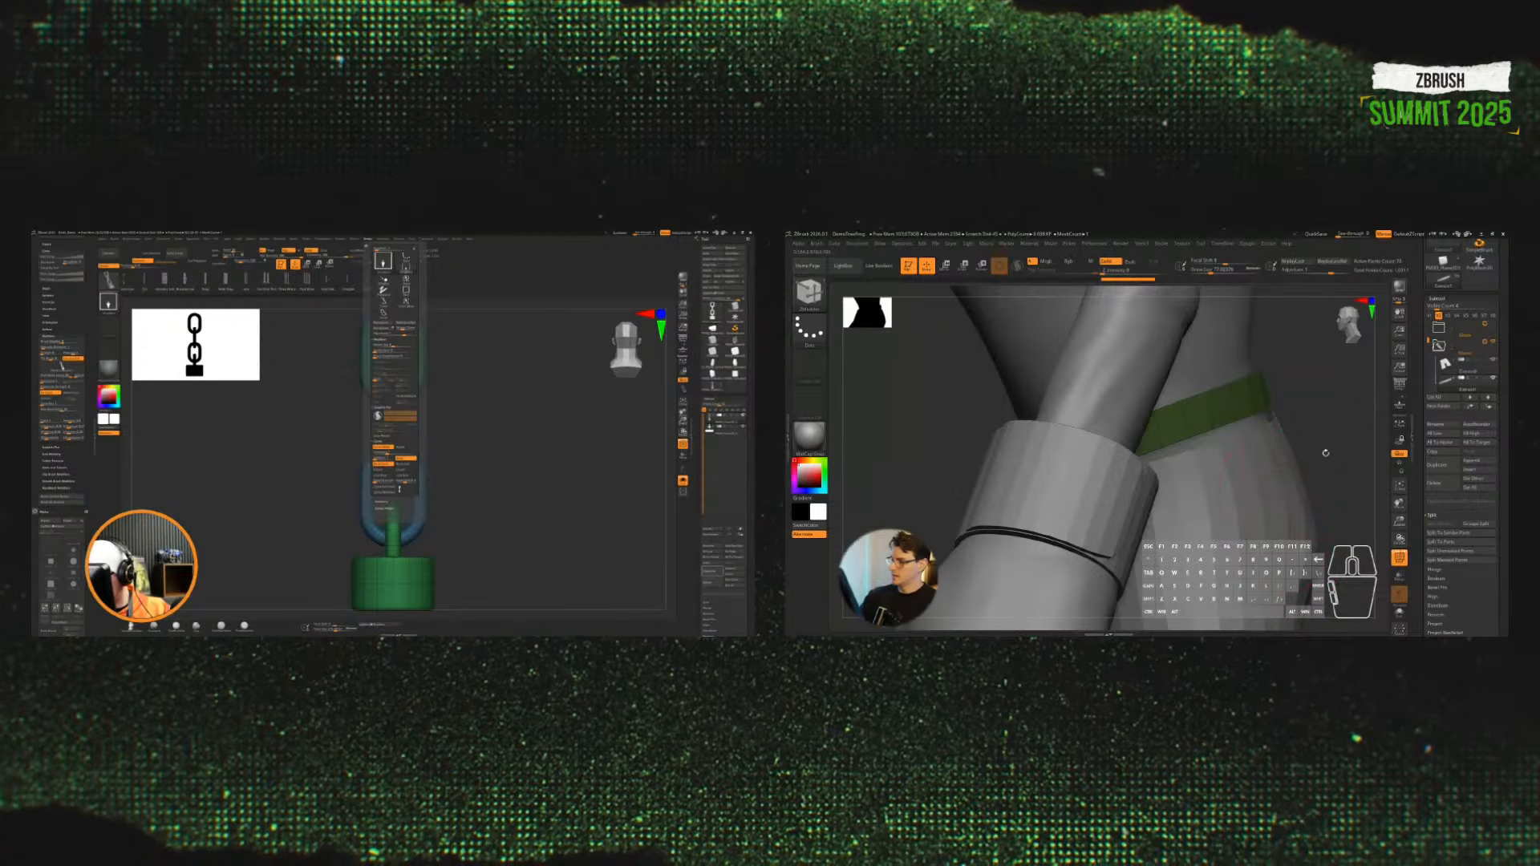
Step: Adjust the waistband's position on the hips with the gizmo and set the ZModeler edge action to Insert
key(w)
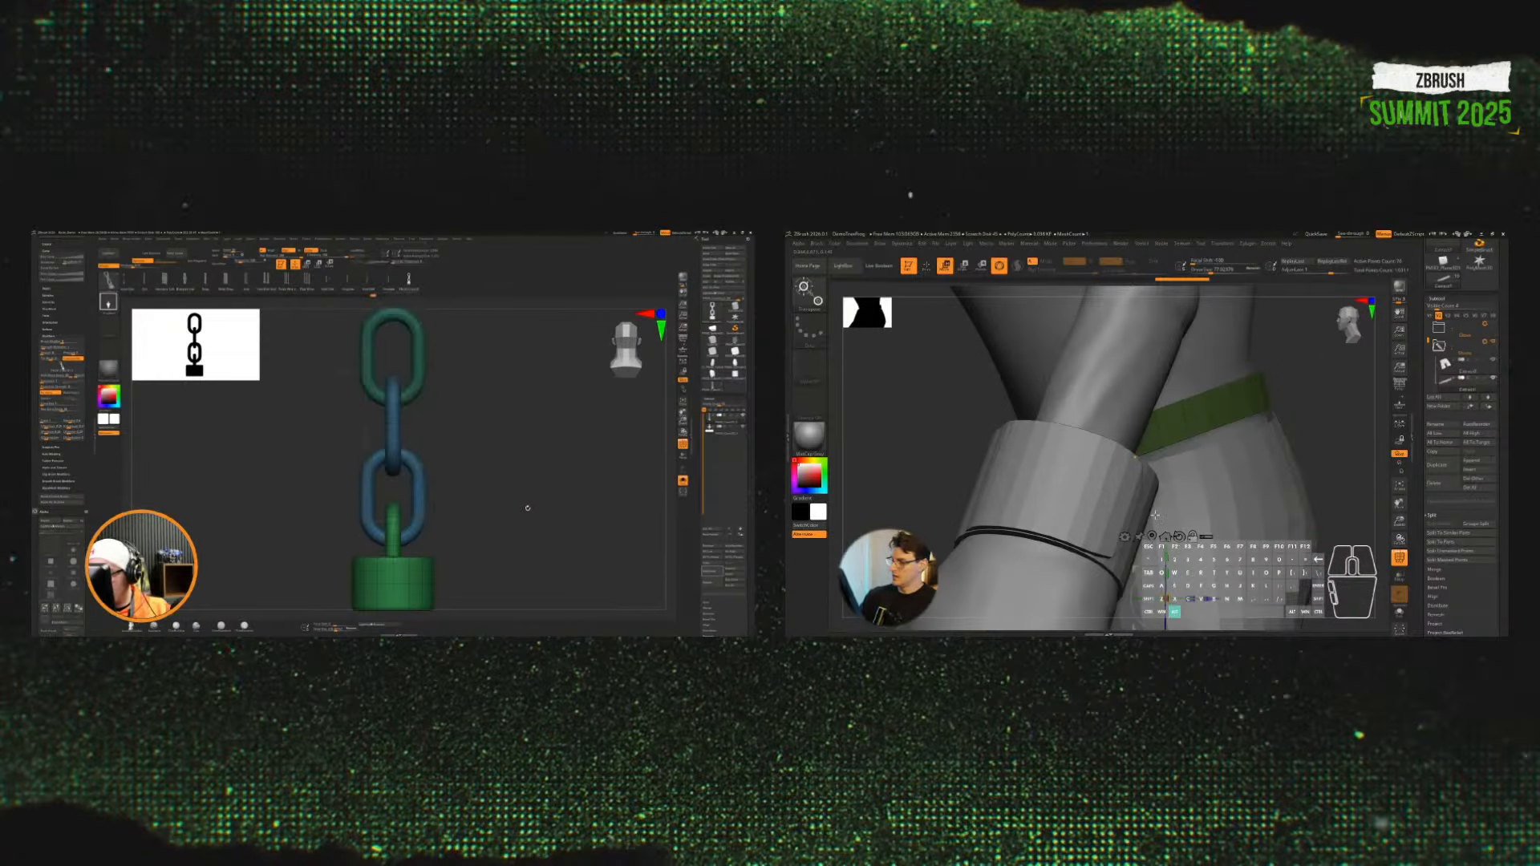
click(1155, 439)
mouse_move(1191, 472)
mouse_down()
mouse_move(1183, 460)
mouse_move(1190, 478)
mouse_up()
key(q)
mouse_move(1347, 449)
mouse_down()
mouse_move(1293, 466)
mouse_move(1306, 450)
mouse_up()
ctrl+click(1307, 440)
key(space)
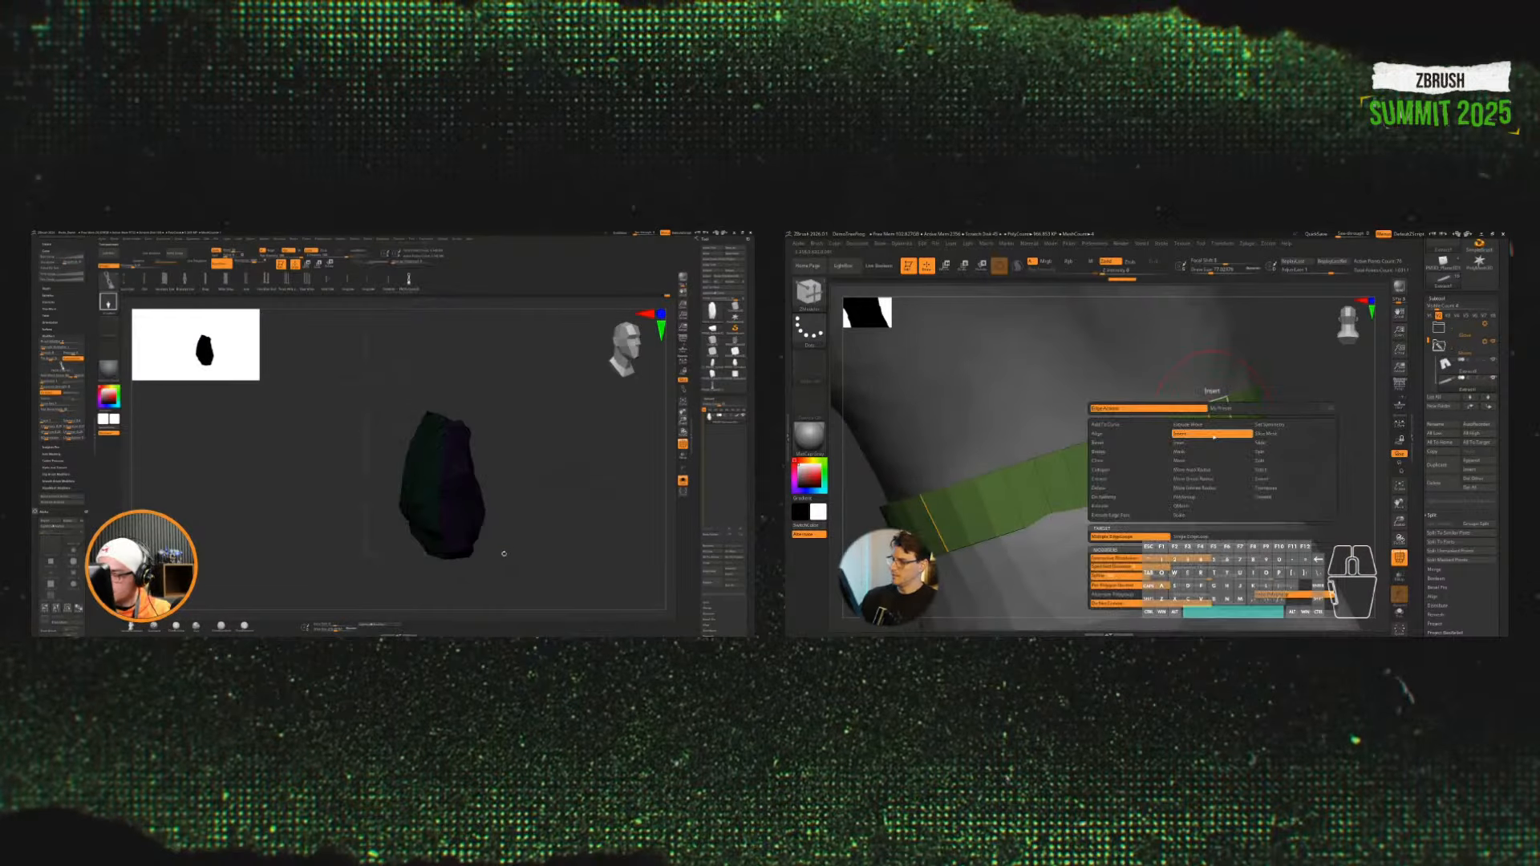
click(1211, 439)
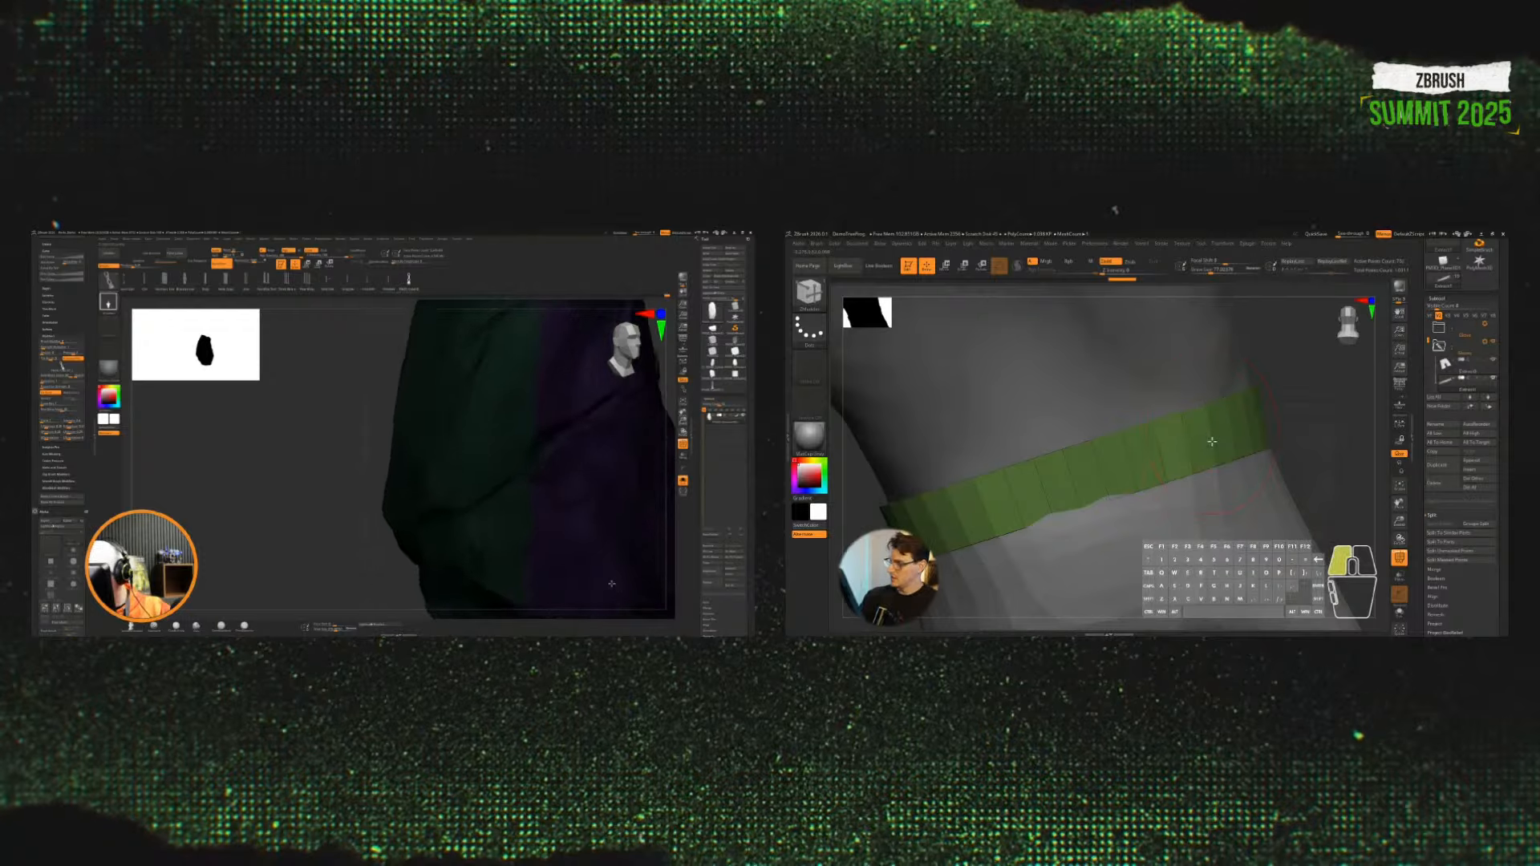
Step: Select the shorts subtool and set up the Move brush with an adjusted size for fitting them under the waistband
mouse_move(1299, 439)
alt+mouse_down()
mouse_move(1299, 455)
mouse_move(1296, 429)
mouse_move(1243, 467)
alt+mouse_up()
alt+click(1255, 462)
key(b)
key(m)
key(v)
key(s)
mouse_move(1240, 467)
right_down()
mouse_move(1225, 449)
mouse_move(1102, 486)
right_up()
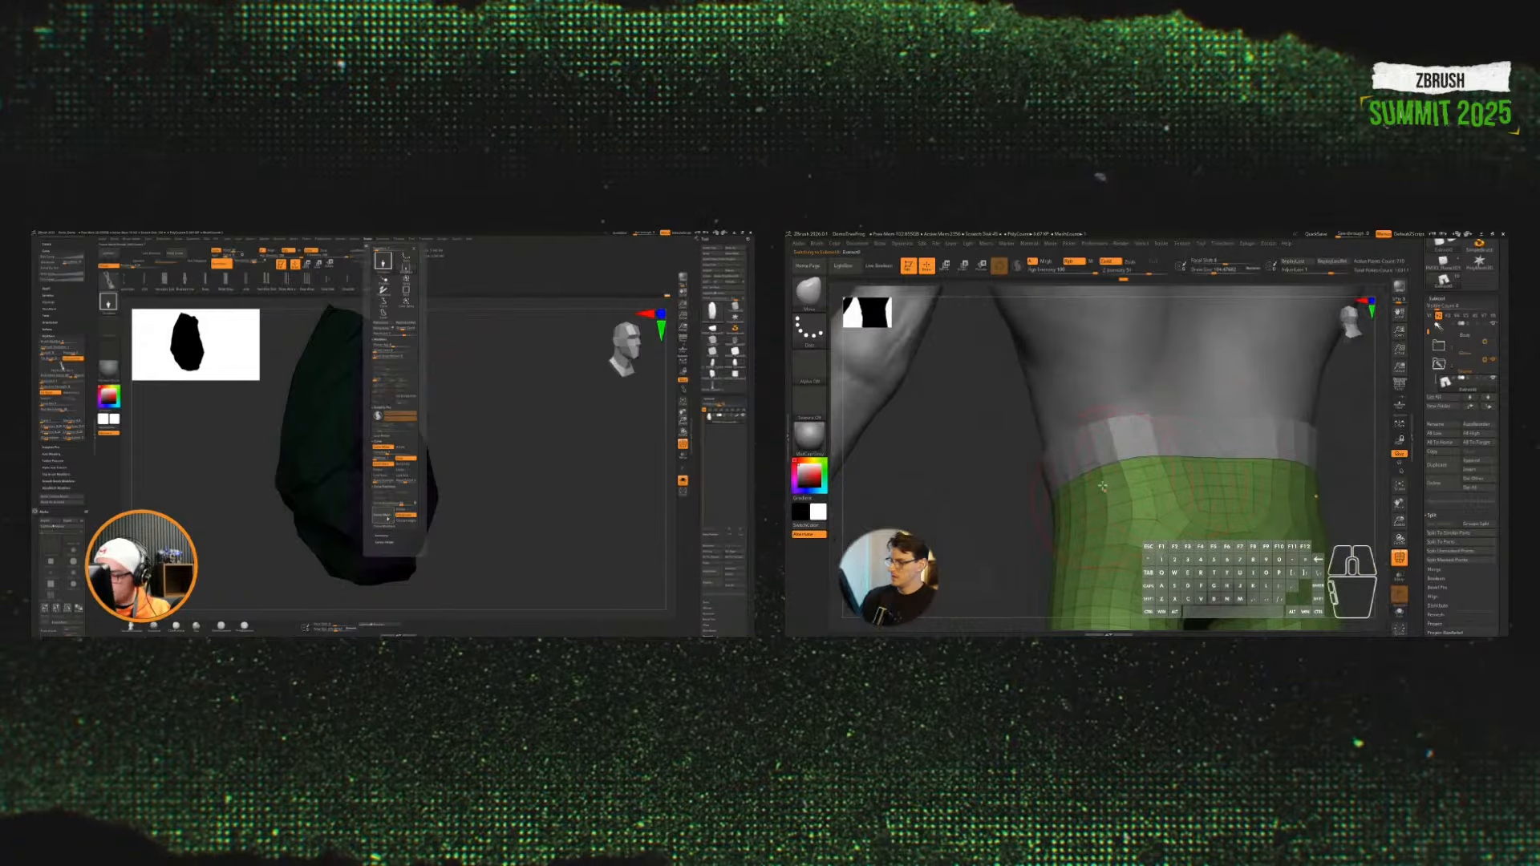
Step: Select the waistband subtool and activate Dynamic Subdiv on it, choosing to always accept this option
alt+click(1121, 433)
key(d)
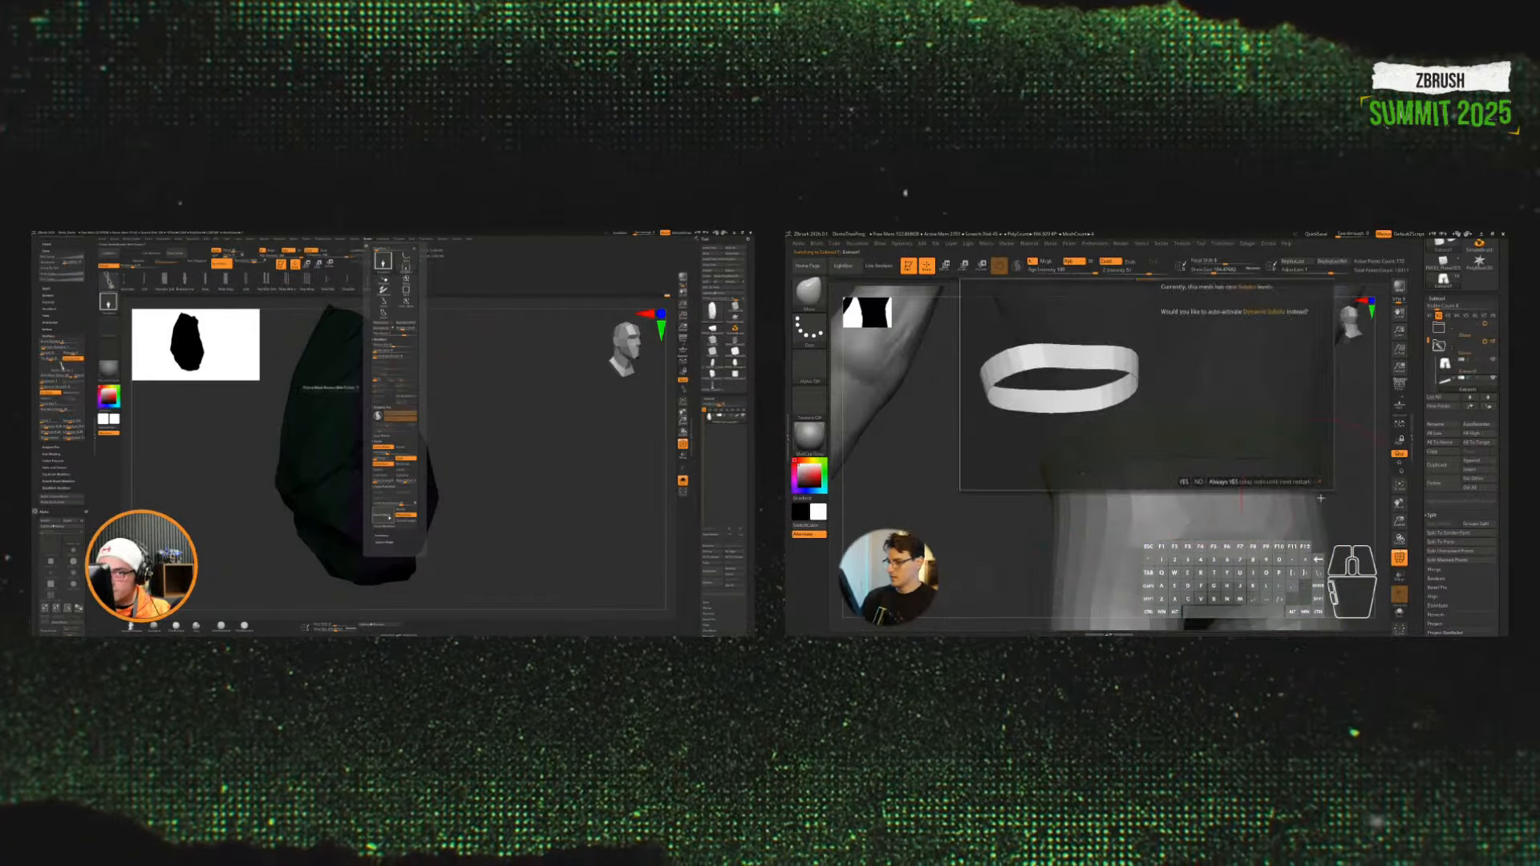
click(1239, 480)
mouse_move(1340, 471)
alt+mouse_down()
mouse_move(1327, 478)
mouse_move(1368, 461)
mouse_move(1331, 462)
mouse_move(1305, 498)
mouse_move(1272, 488)
mouse_move(1303, 474)
mouse_move(1180, 479)
alt+mouse_up()
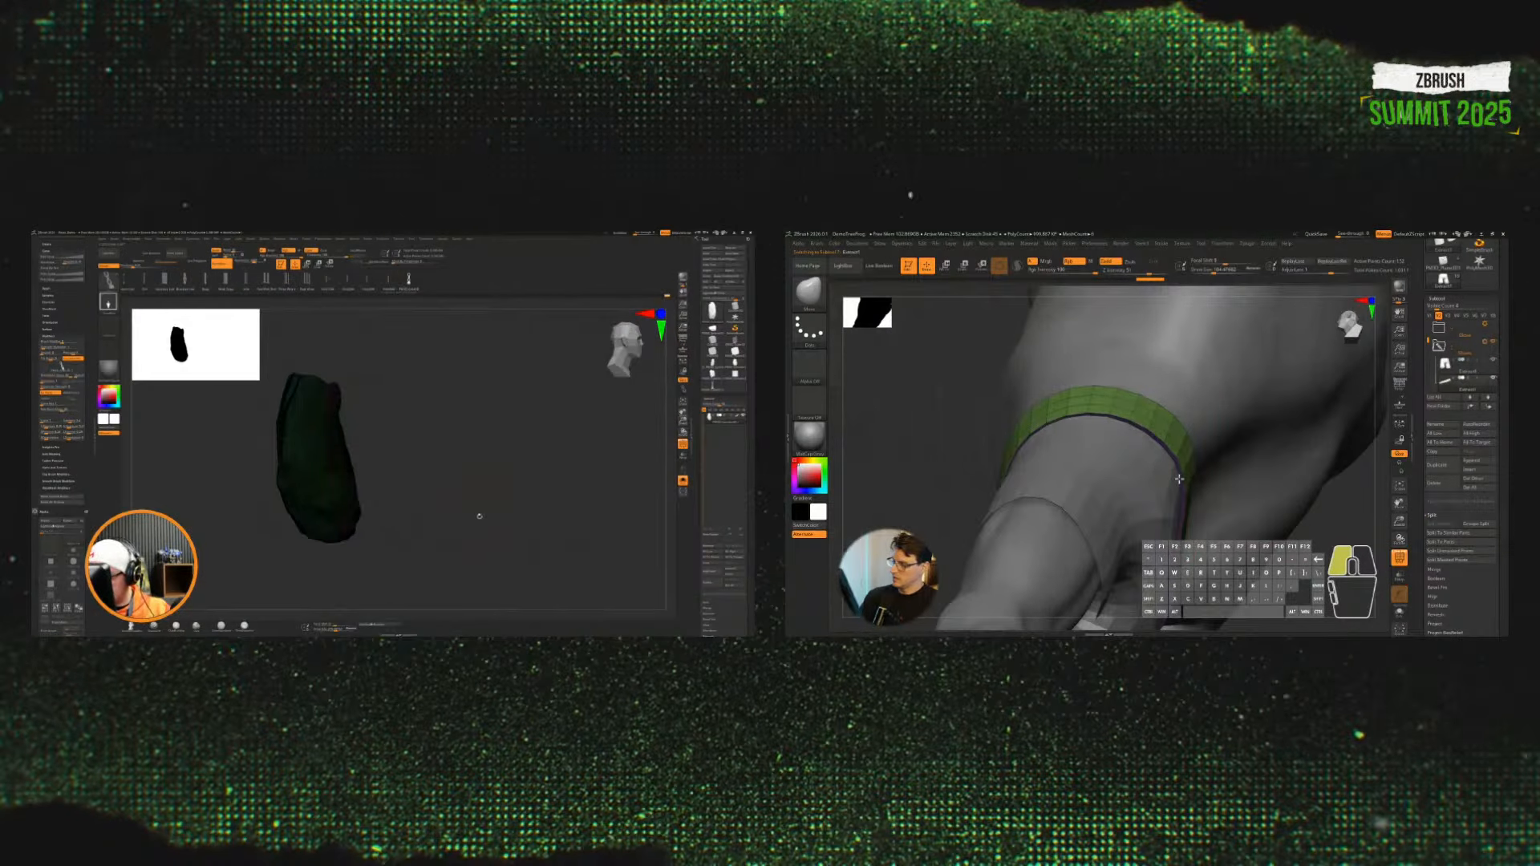
right_drag(1183, 467, 1192, 460)
Step: Choose the SliceCurve brush for cutting the rock lengthwise, and make the frog's shorts the active subtool
ctrl+shift+click(118, 282)
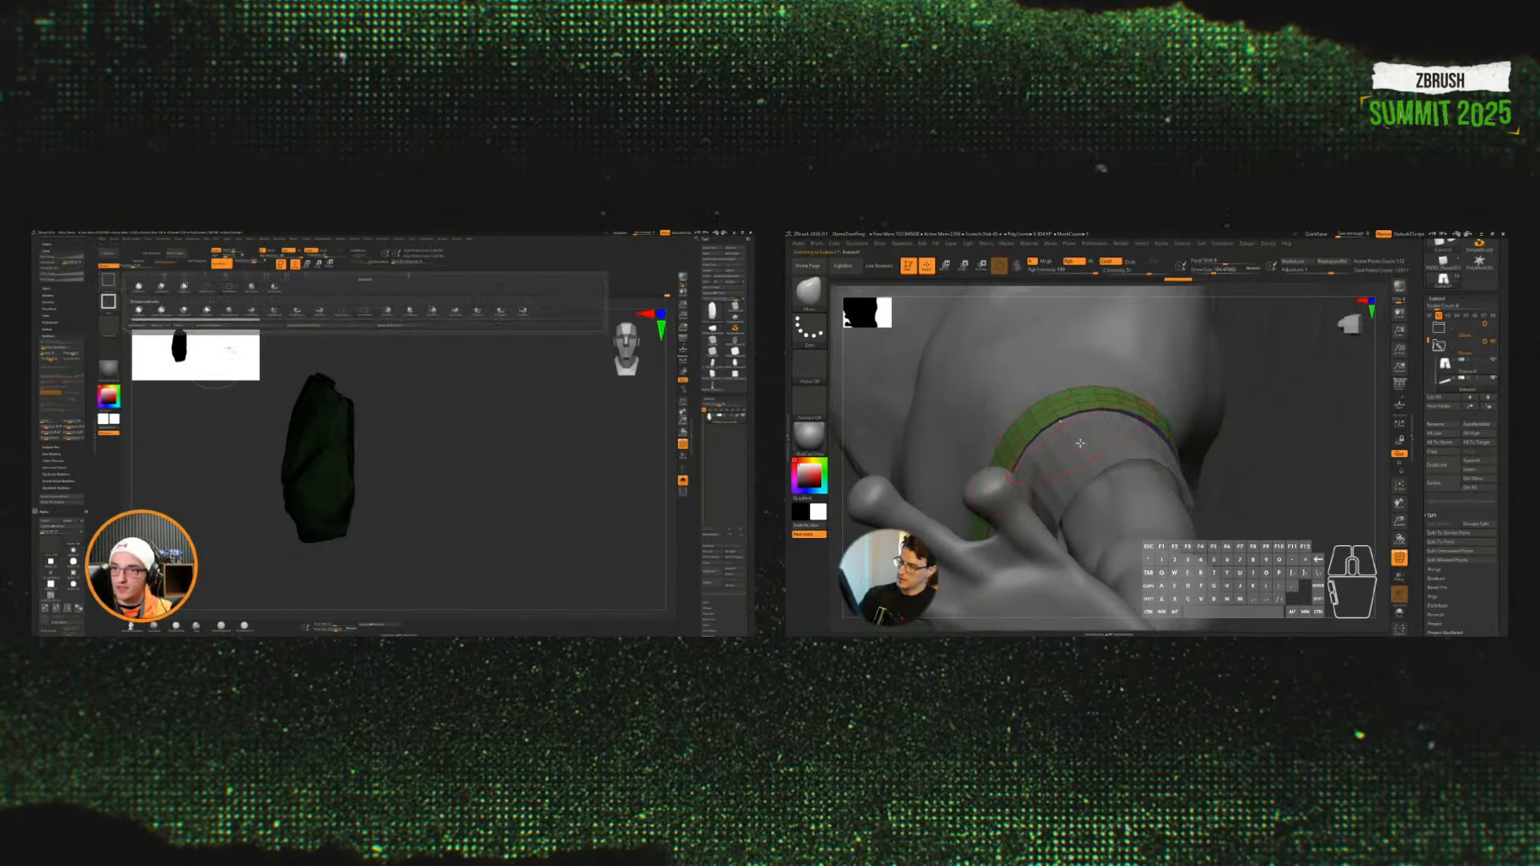
mouse_move(1251, 433)
mouse_down()
mouse_move(1279, 401)
mouse_move(1210, 412)
mouse_up()
mouse_move(1210, 411)
alt+right_down()
mouse_move(1254, 378)
mouse_move(1210, 433)
alt+right_up()
ctrl+shift+click(109, 281)
alt+click(1212, 431)
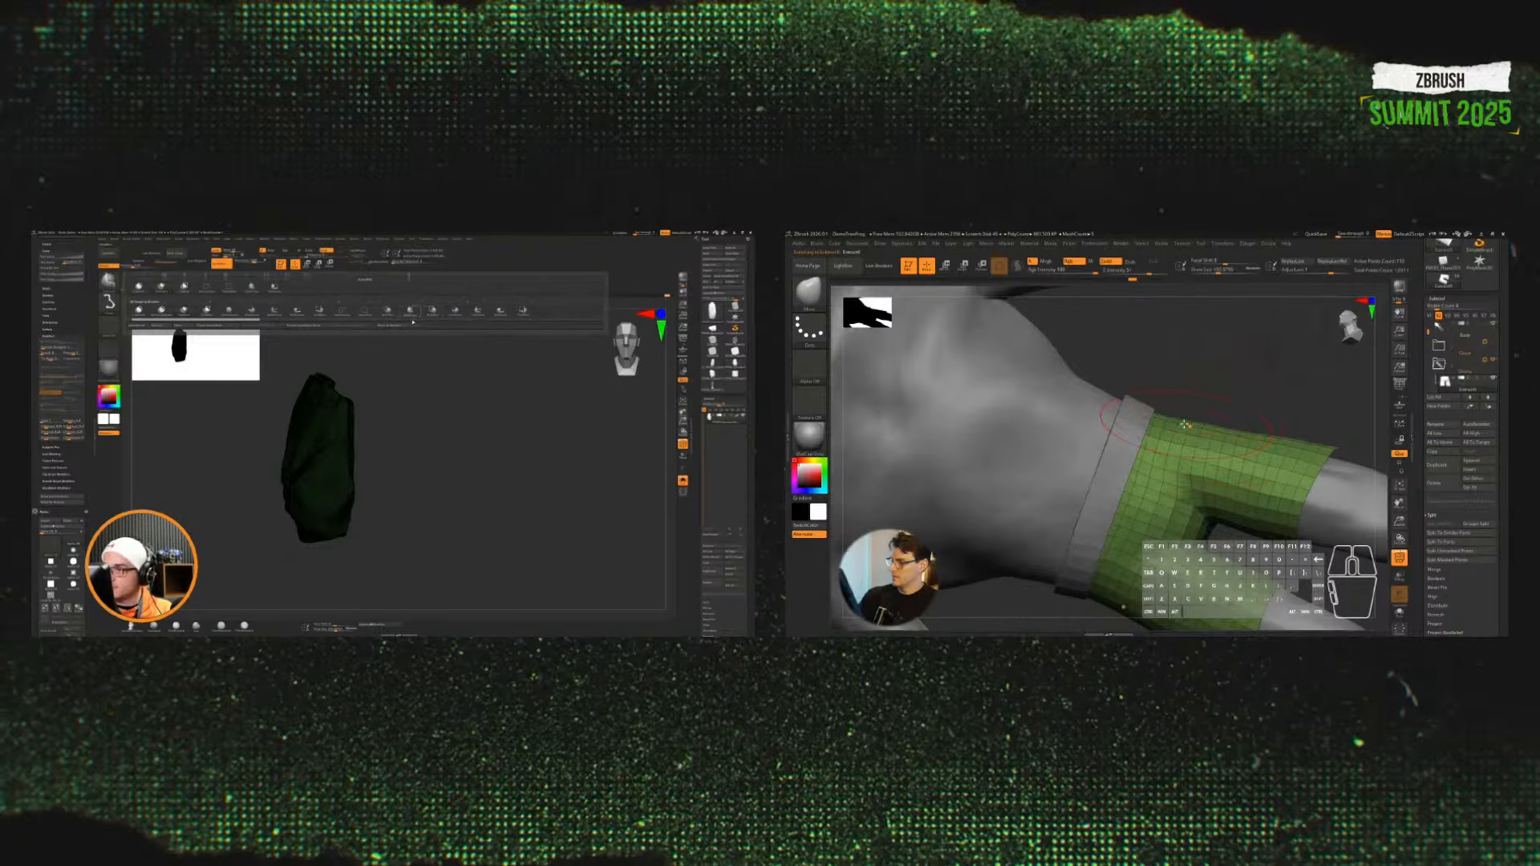
click(413, 321)
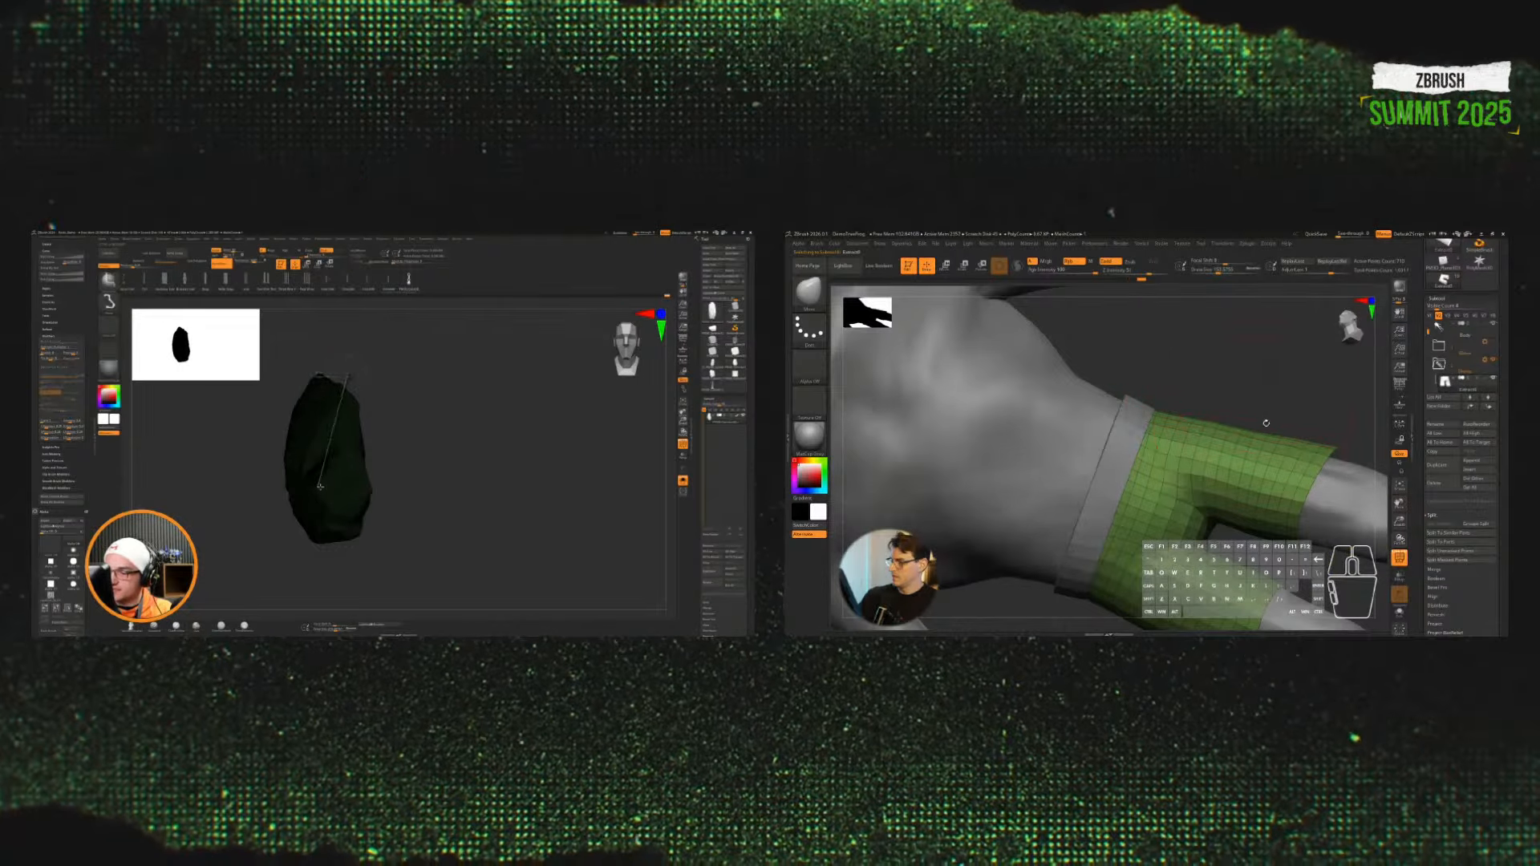
Step: Switch to the DamStandard brush for the shorts and turn off the polyframe display
mouse_move(1232, 397)
mouse_down()
mouse_move(1188, 433)
mouse_move(1213, 390)
mouse_move(1236, 427)
mouse_up()
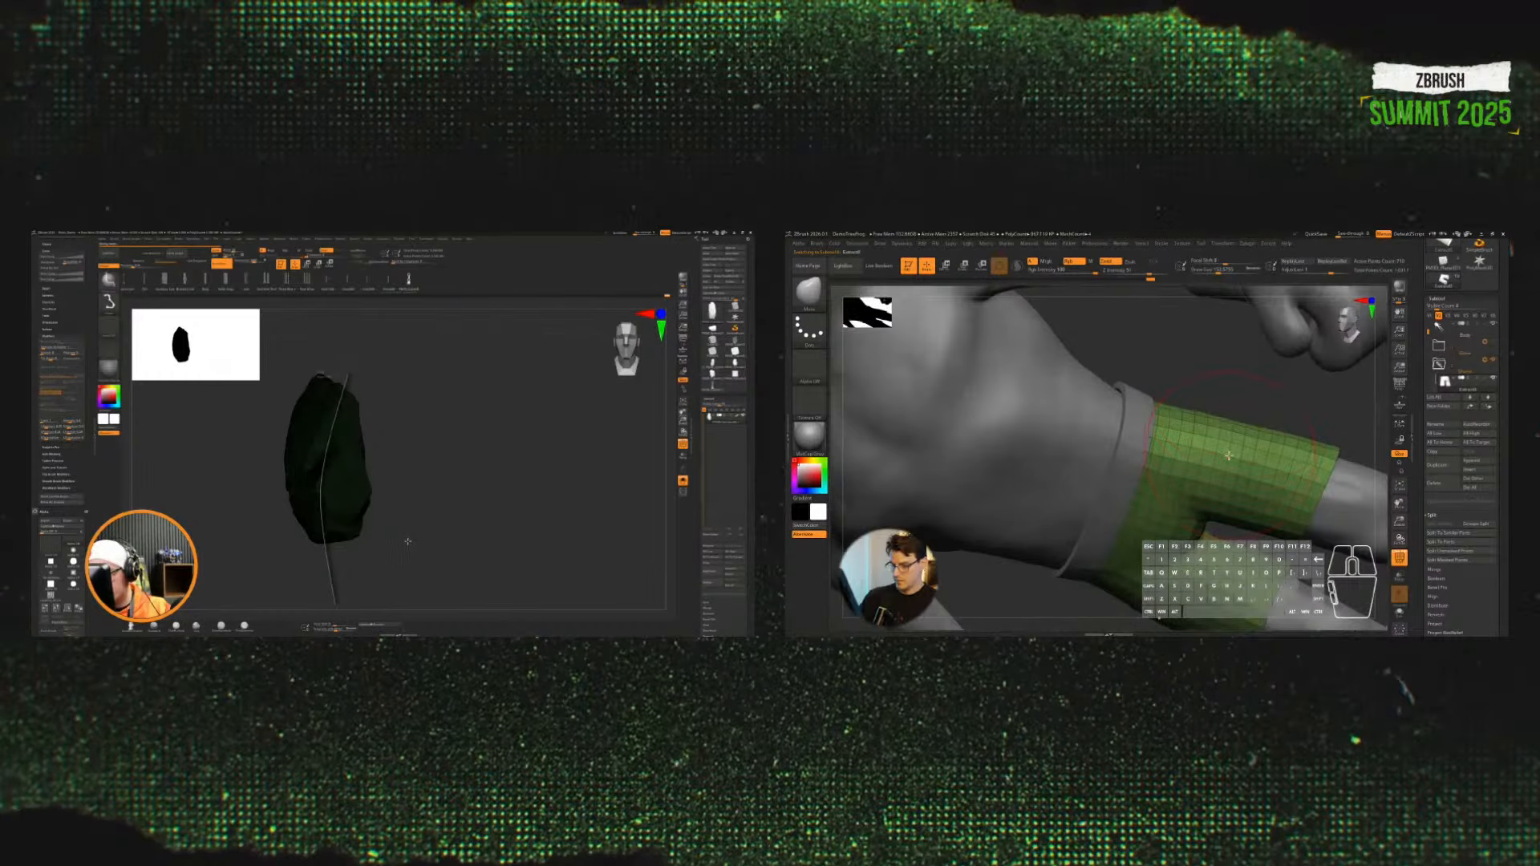
key(b)
key(d)
key(s)
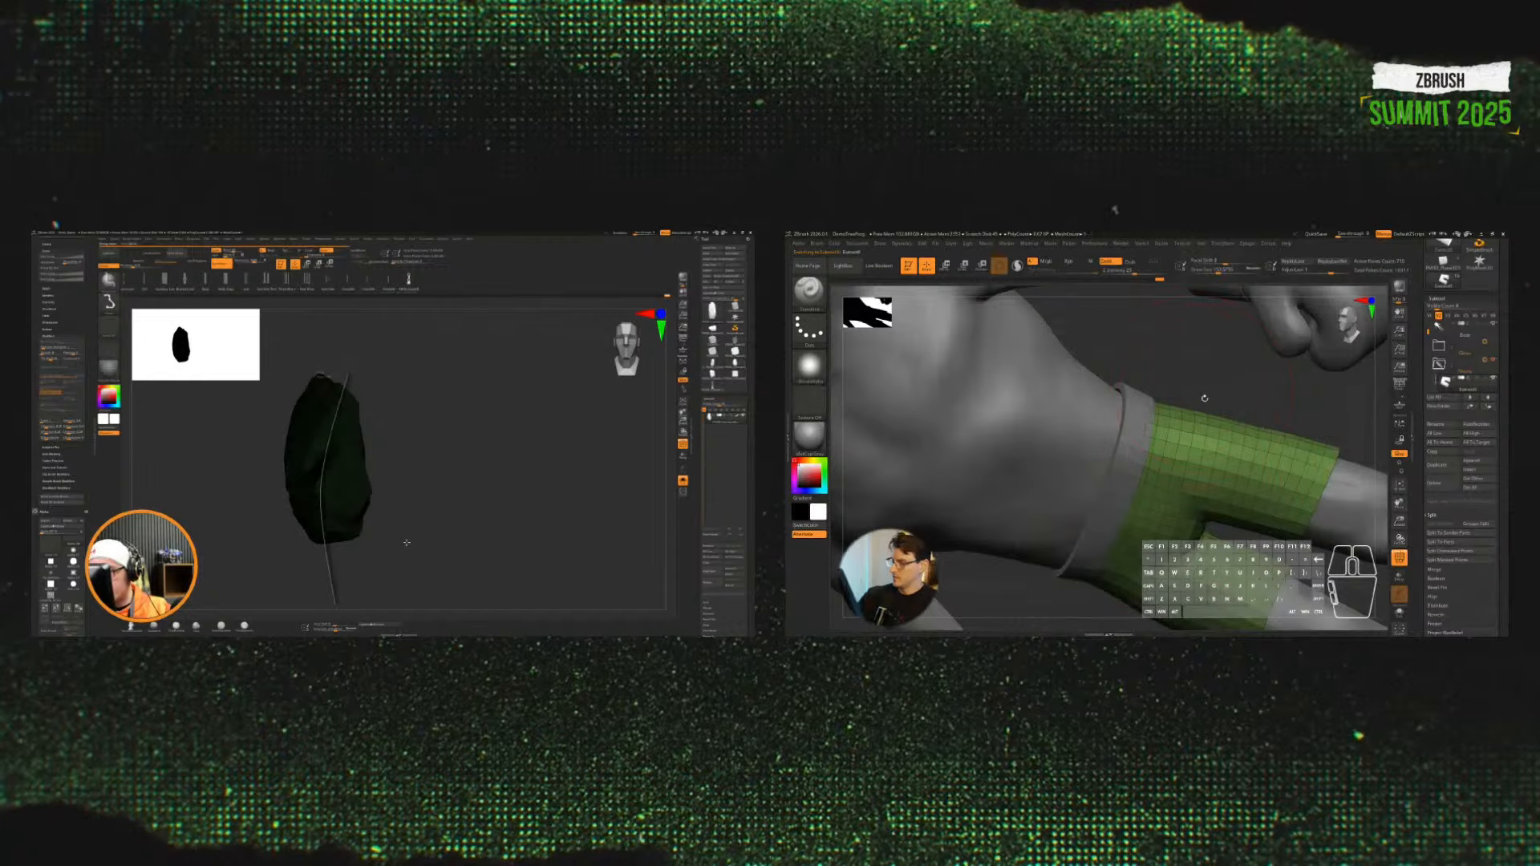
drag(1204, 398, 1188, 404)
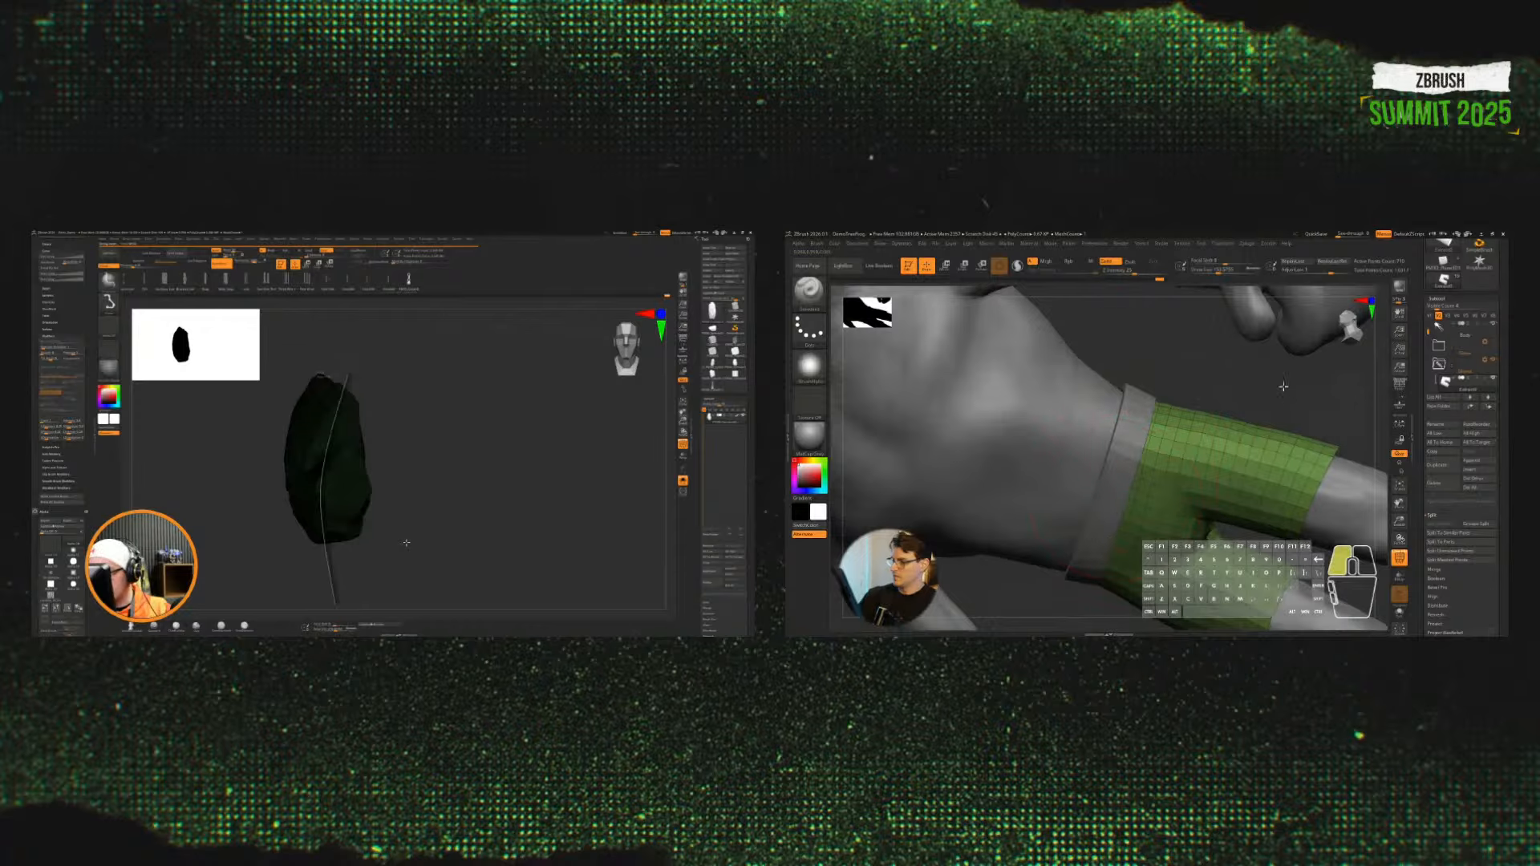
key(shift+f)
alt+drag(1283, 387, 1316, 513)
Step: Save the frog project over the existing file
key(ctrl+s)
key(Return)
key(y)
alt+drag(1237, 458, 1246, 483)
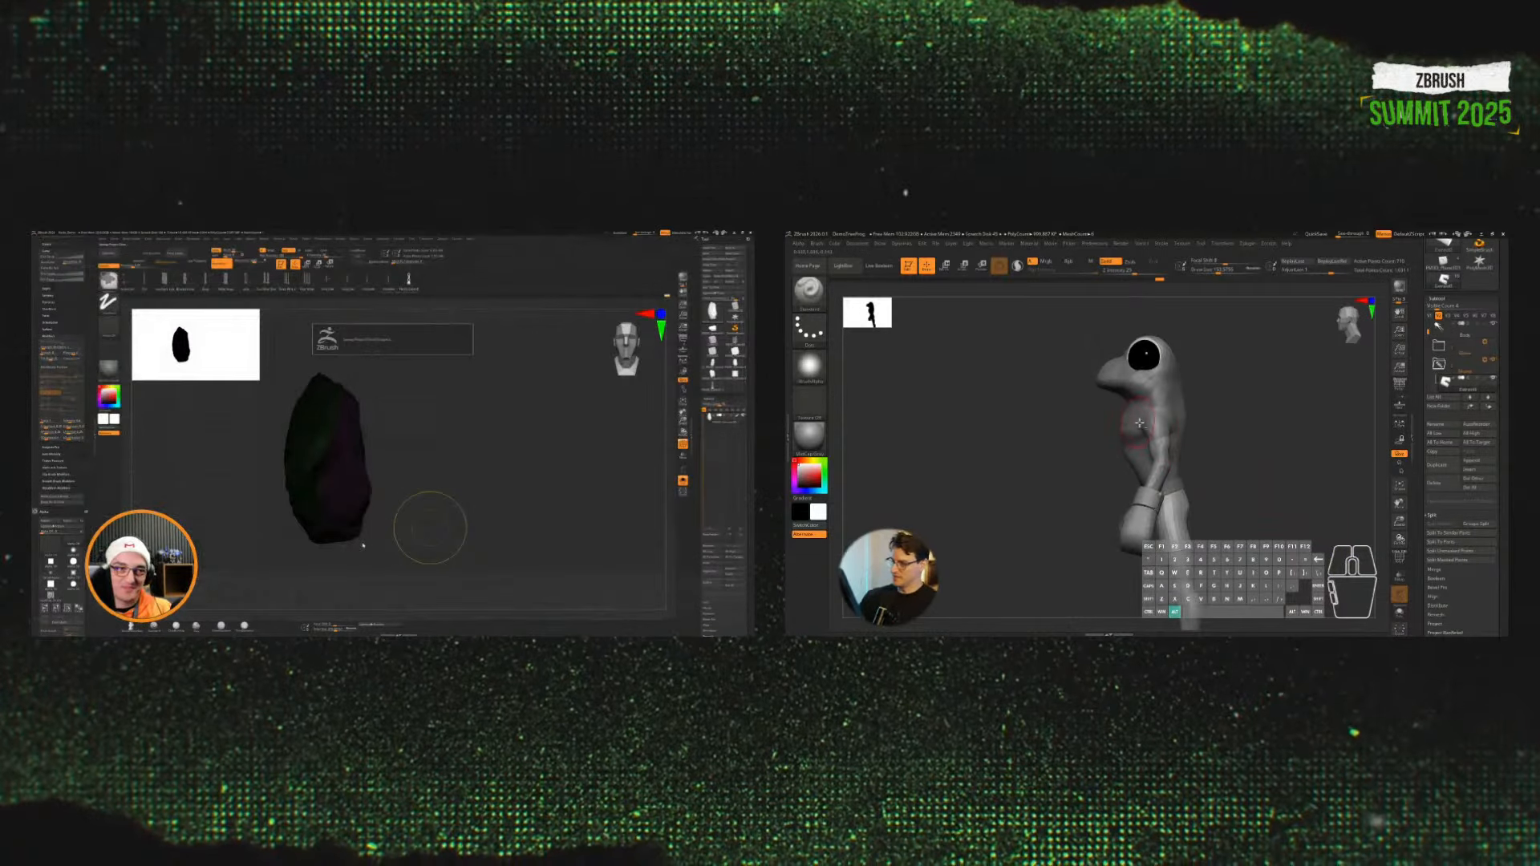
Step: Select the Move brush, adjust its size, and refine the silhouette of the frog's upper back and torso
key(F1)
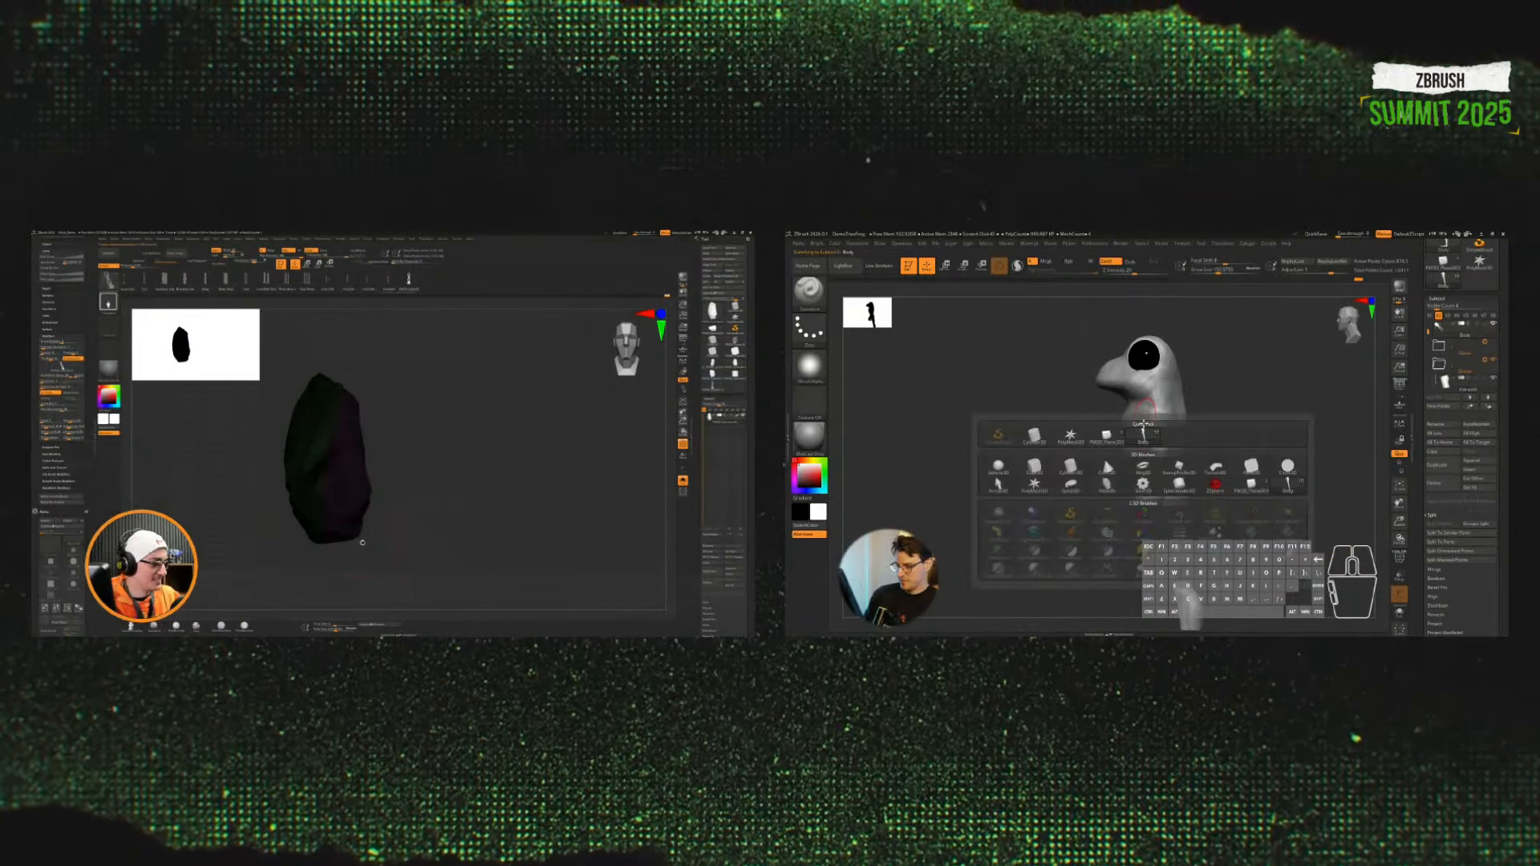
mouse_move(1317, 395)
alt+mouse_down()
mouse_move(1277, 469)
mouse_move(1279, 416)
mouse_move(1265, 420)
alt+mouse_up()
key(b)
key(m)
key(v)
key(s)
click(1194, 421)
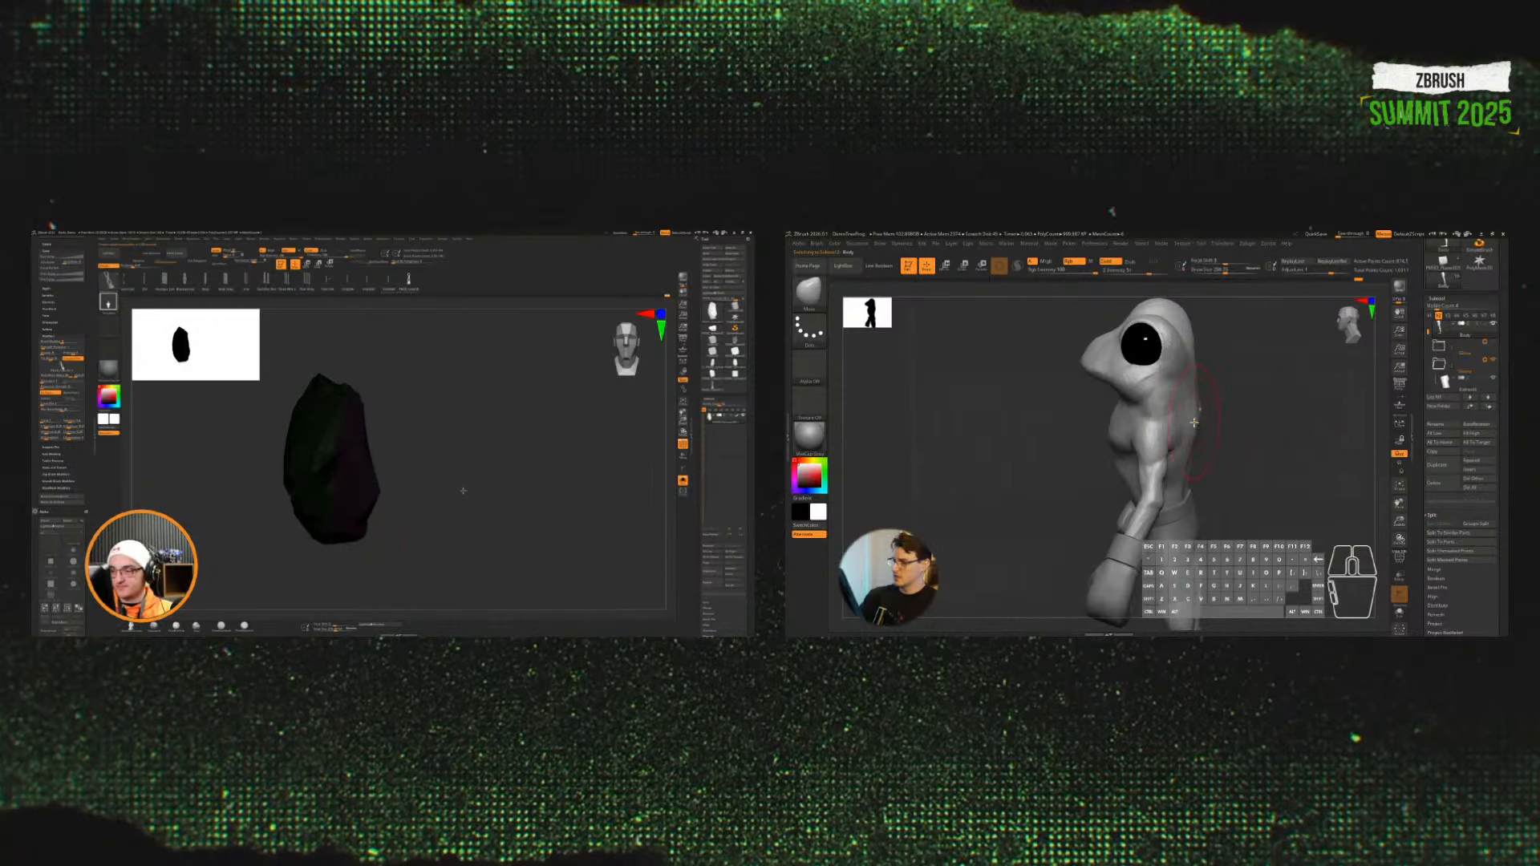
drag(1189, 429, 1332, 441)
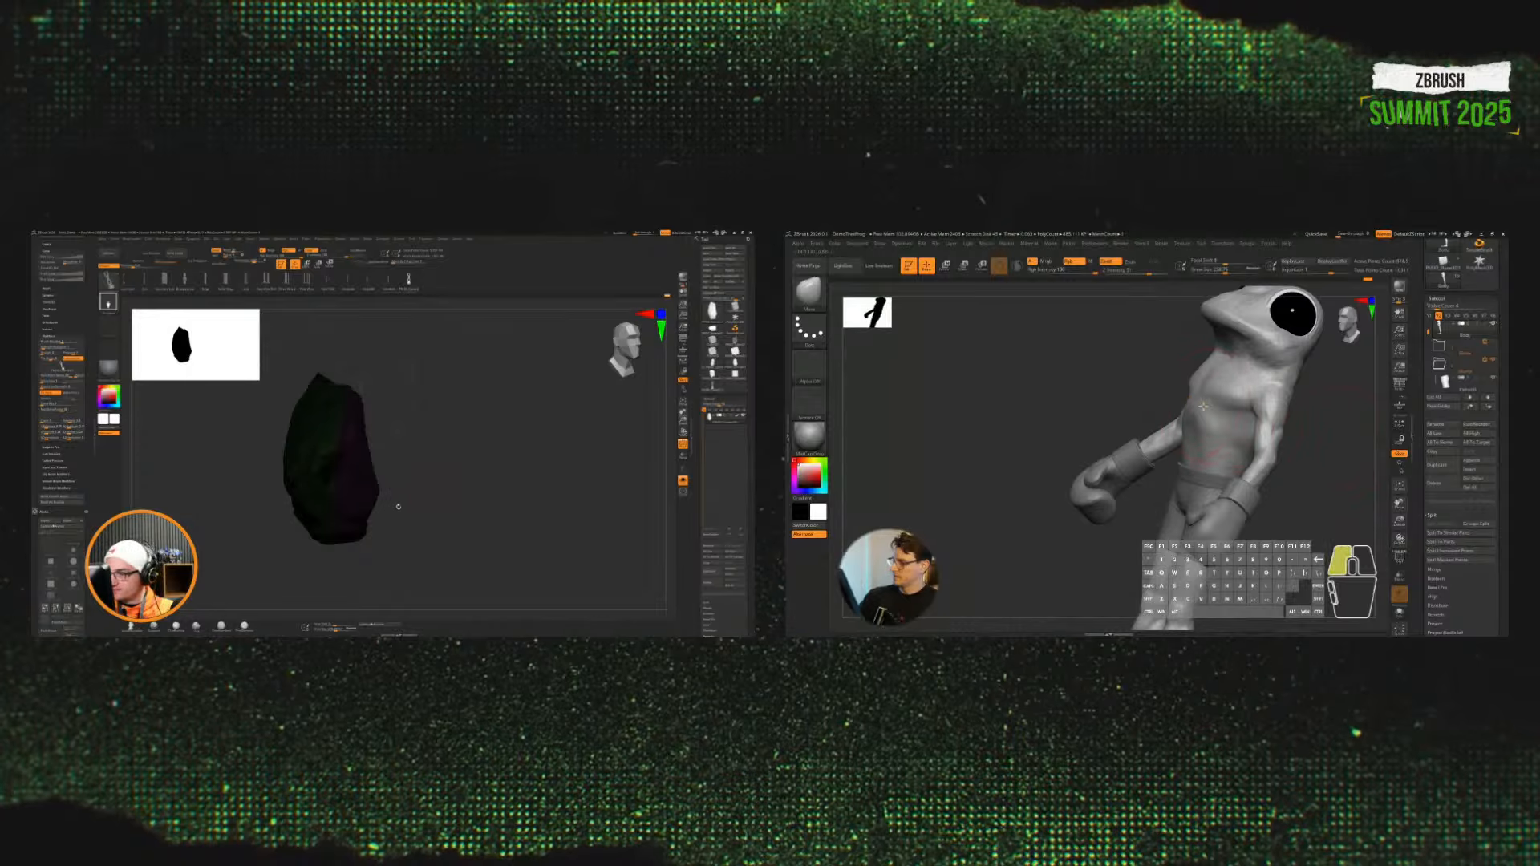
ctrl+right_drag(399, 506, 502, 533)
alt+drag(1324, 452, 1271, 378)
mouse_move(1254, 356)
mouse_down()
mouse_move(1261, 368)
mouse_move(1282, 344)
mouse_move(1256, 373)
mouse_up()
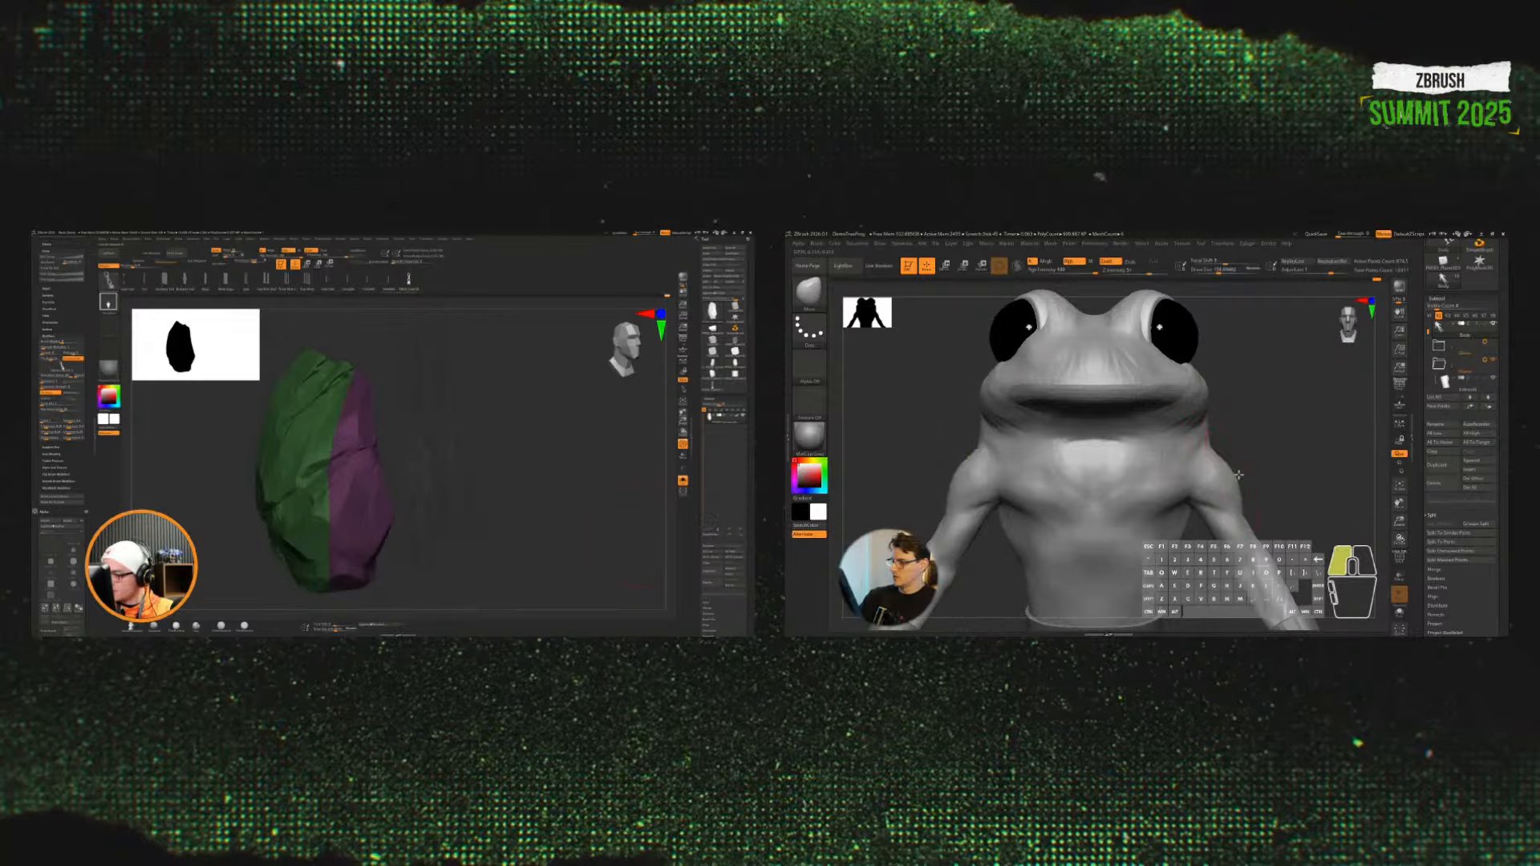
Step: Try pulling the frog's upper arms far outward with a symmetrical Move stroke, and undo it
drag(1238, 475, 1351, 424)
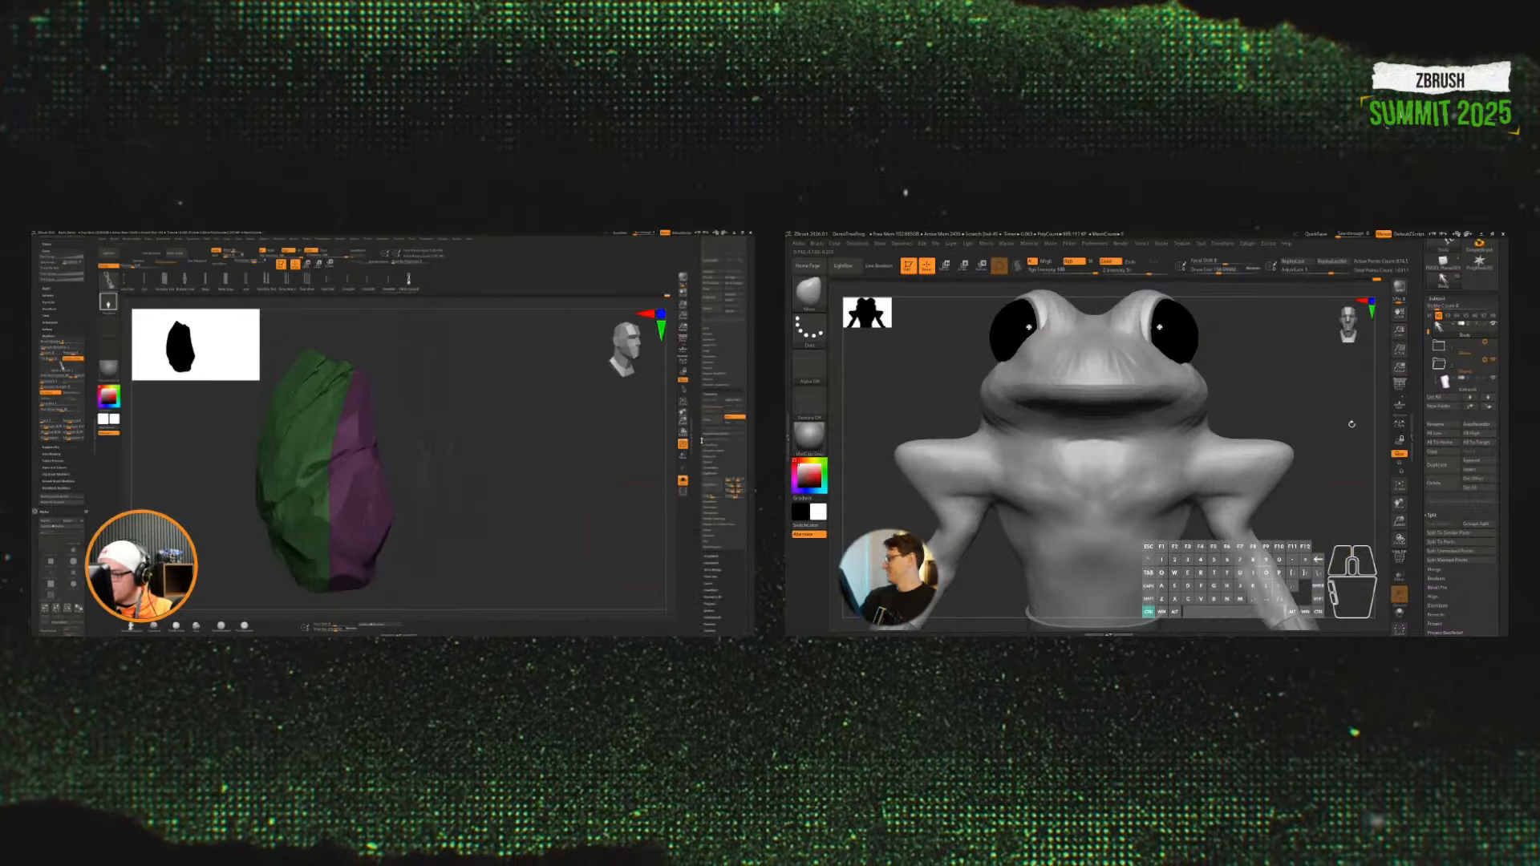
key(ctrl+z)
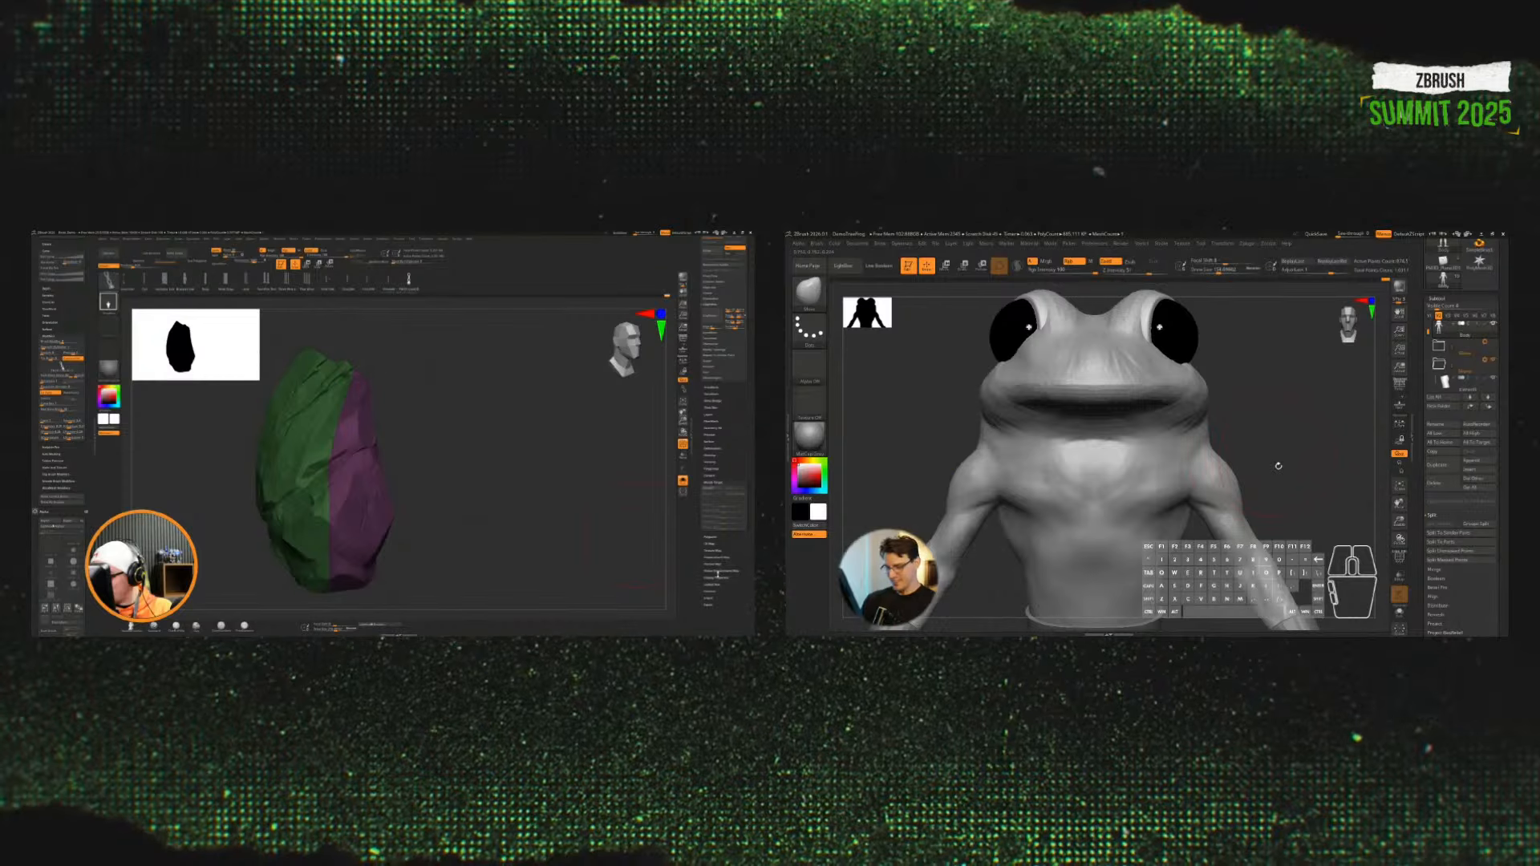
Step: Select the Standard brush and sculpt the frog's shoulders, armpits and the adjoining sides of the back
key(b)
key(s)
key(t)
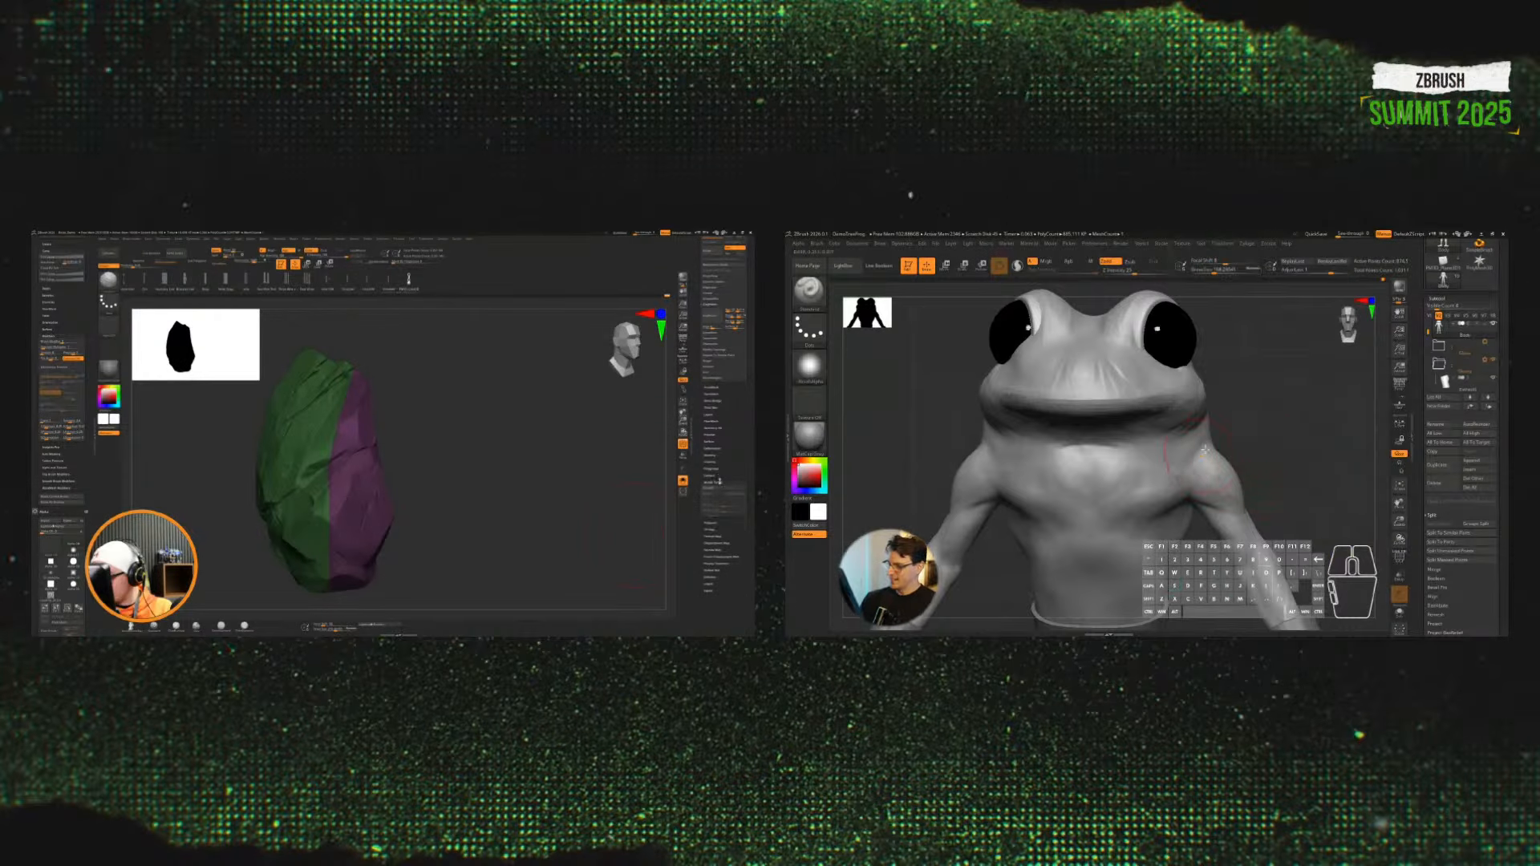
drag(1205, 449, 1192, 490)
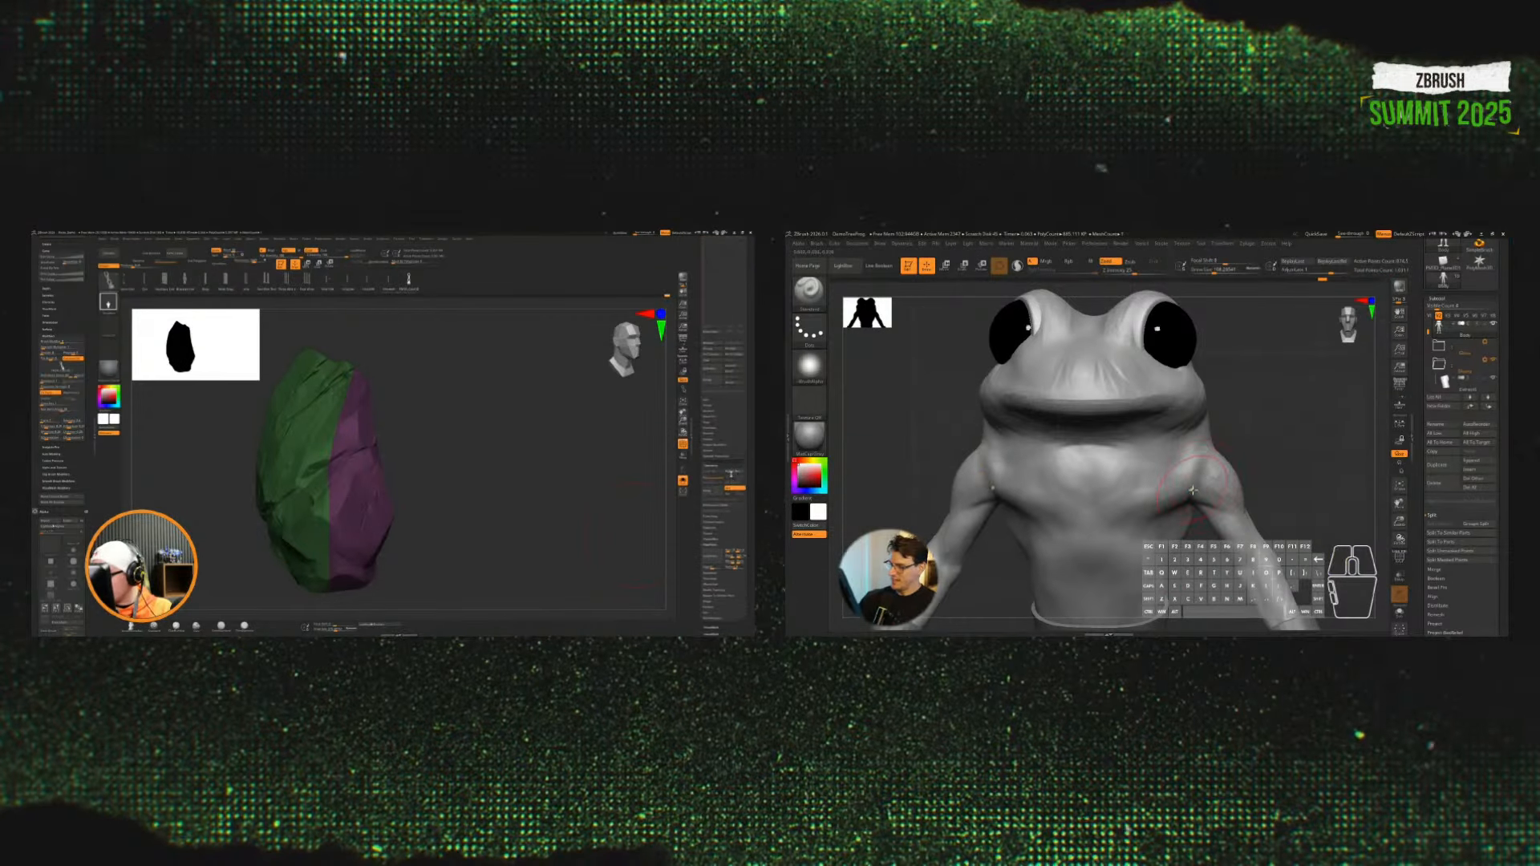
drag(1363, 377, 1267, 413)
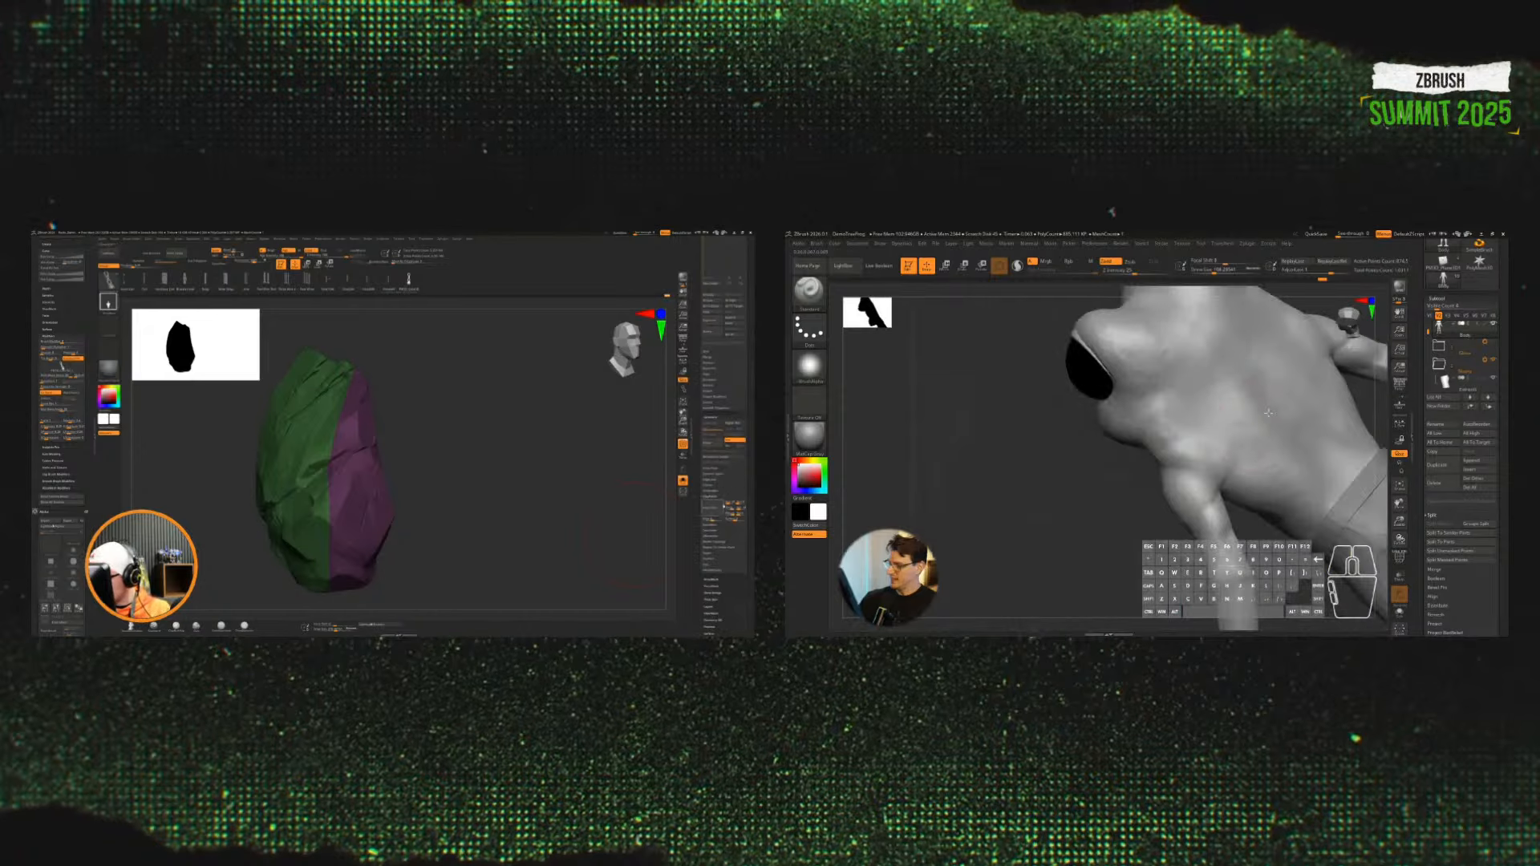
drag(1212, 458, 1238, 495)
mouse_move(1279, 553)
alt+mouse_down()
mouse_move(1264, 561)
mouse_move(1283, 559)
alt+mouse_up()
drag(1215, 457, 1195, 485)
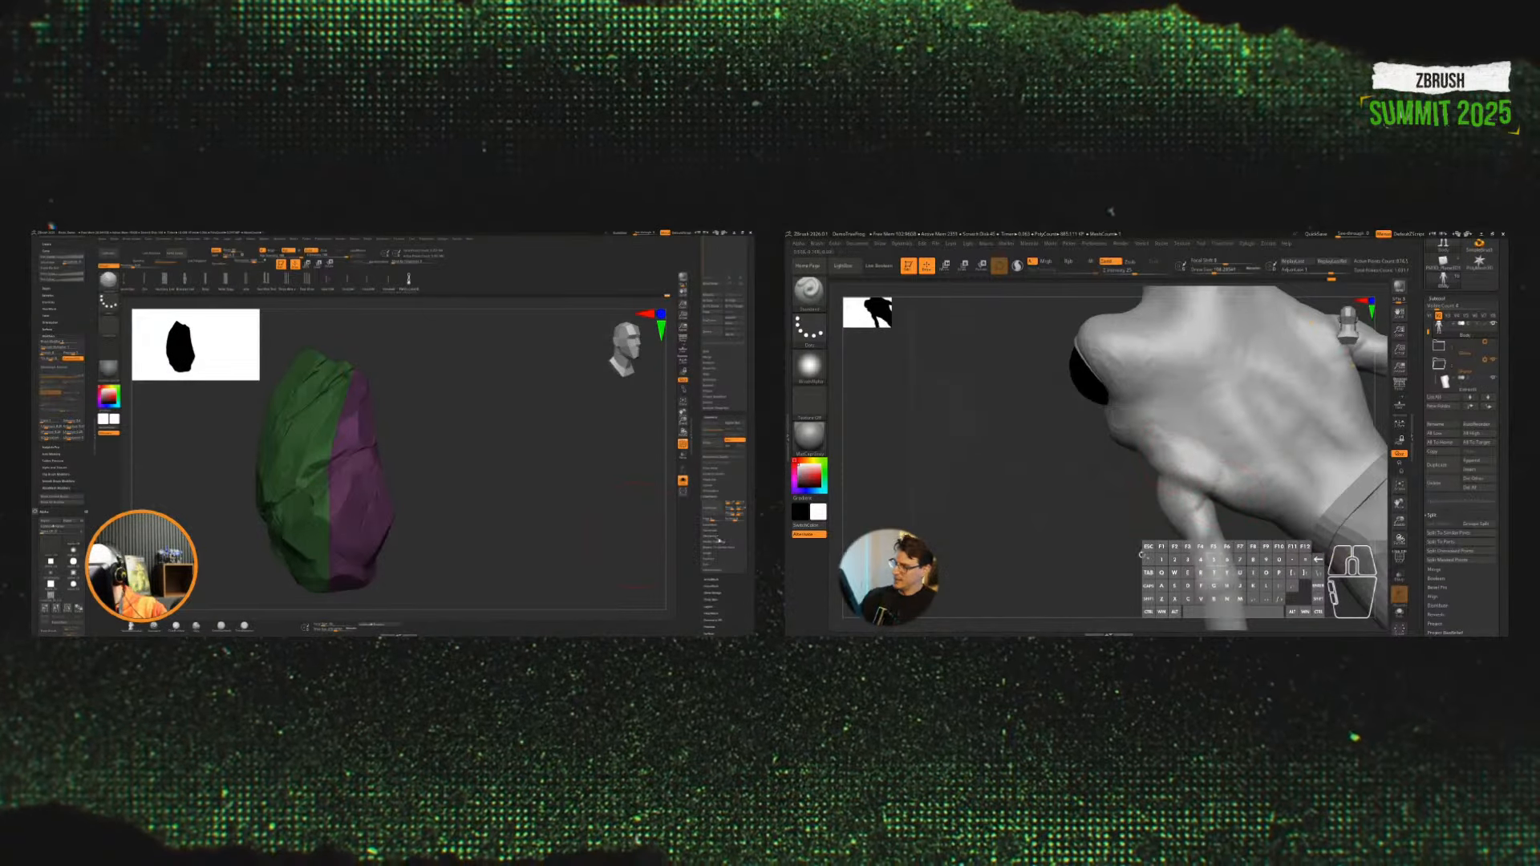
mouse_move(1142, 554)
mouse_down()
mouse_move(1303, 437)
mouse_move(1233, 440)
mouse_move(1301, 454)
mouse_up()
Step: Select the ClayBuildup brush, build up the frog's shoulders and upper arms, and smooth the strokes
key(b)
key(c)
key(b)
alt+drag(1180, 476, 1179, 469)
drag(1258, 430, 1282, 430)
drag(1164, 461, 1248, 481)
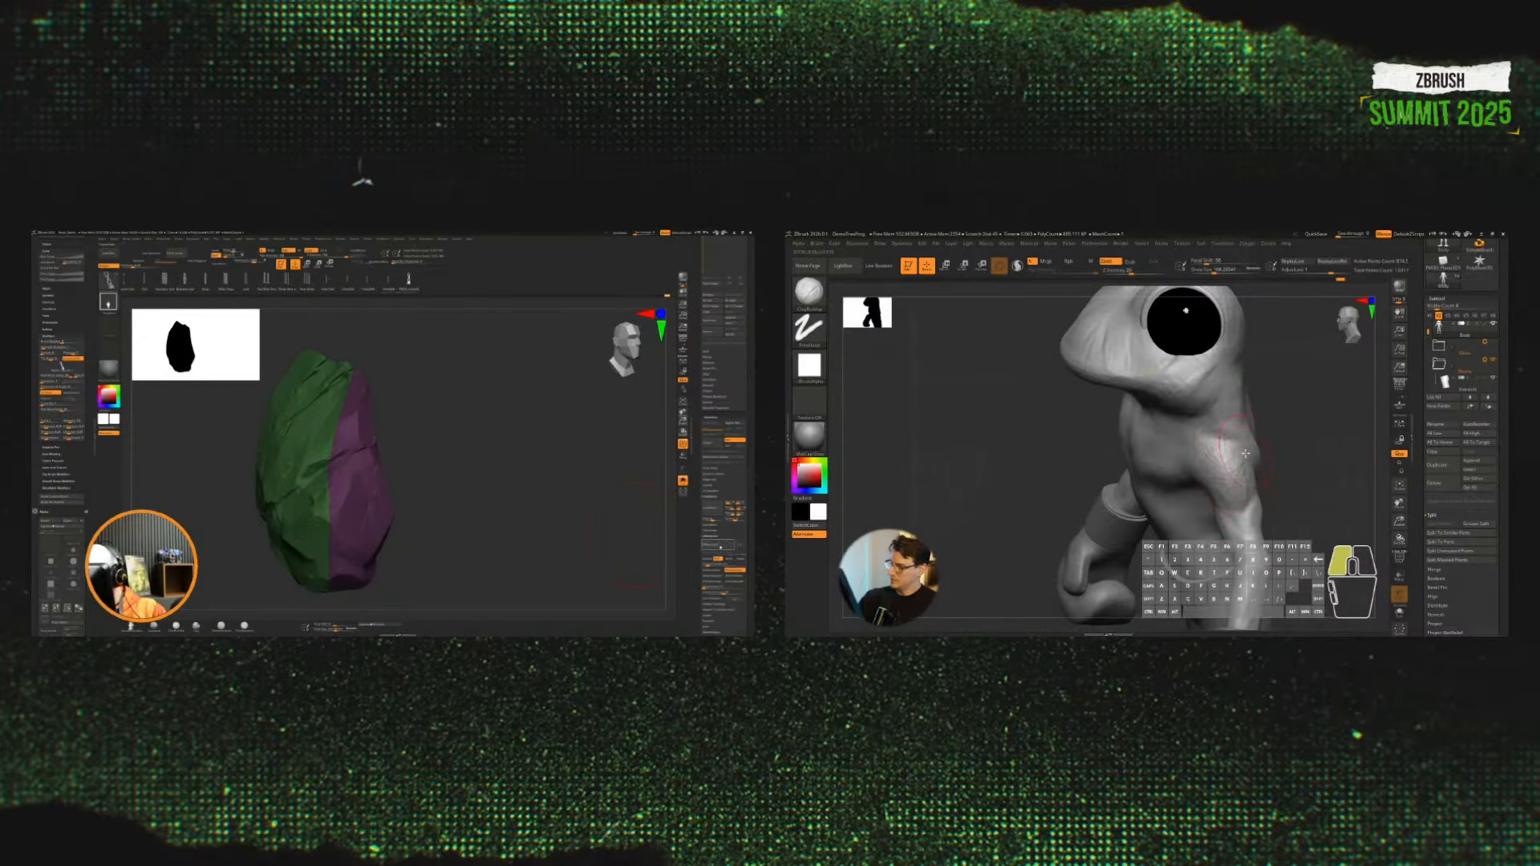
mouse_move(1237, 493)
shift+mouse_down()
mouse_move(1219, 486)
mouse_move(1248, 452)
mouse_move(1252, 470)
shift+mouse_up()
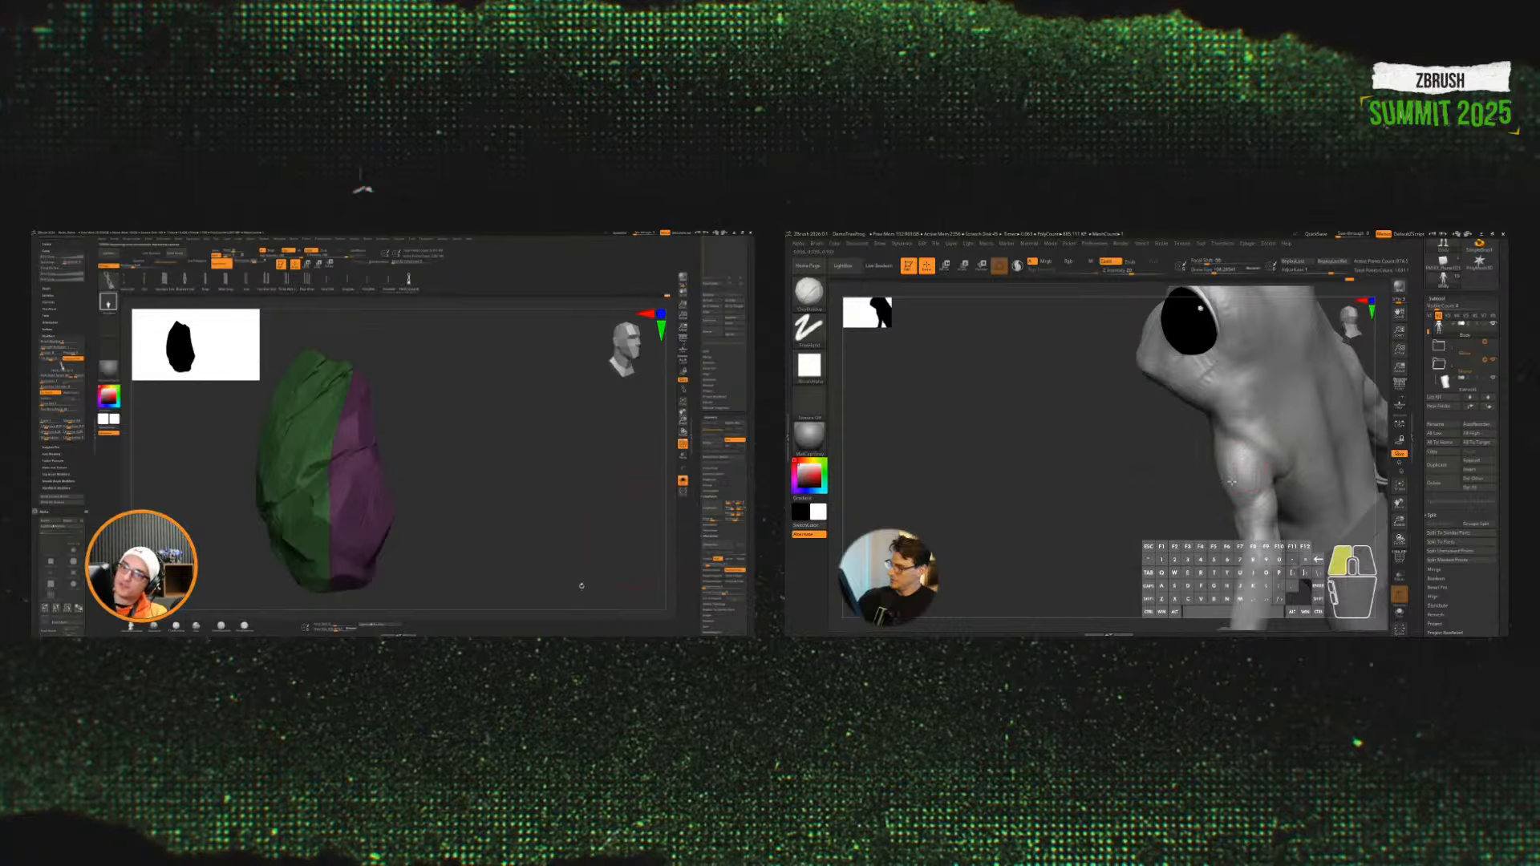
mouse_move(1139, 469)
mouse_down()
mouse_move(1123, 473)
mouse_move(1200, 509)
mouse_move(1223, 457)
mouse_move(1207, 433)
mouse_move(1273, 515)
mouse_move(1269, 486)
mouse_up()
click(717, 430)
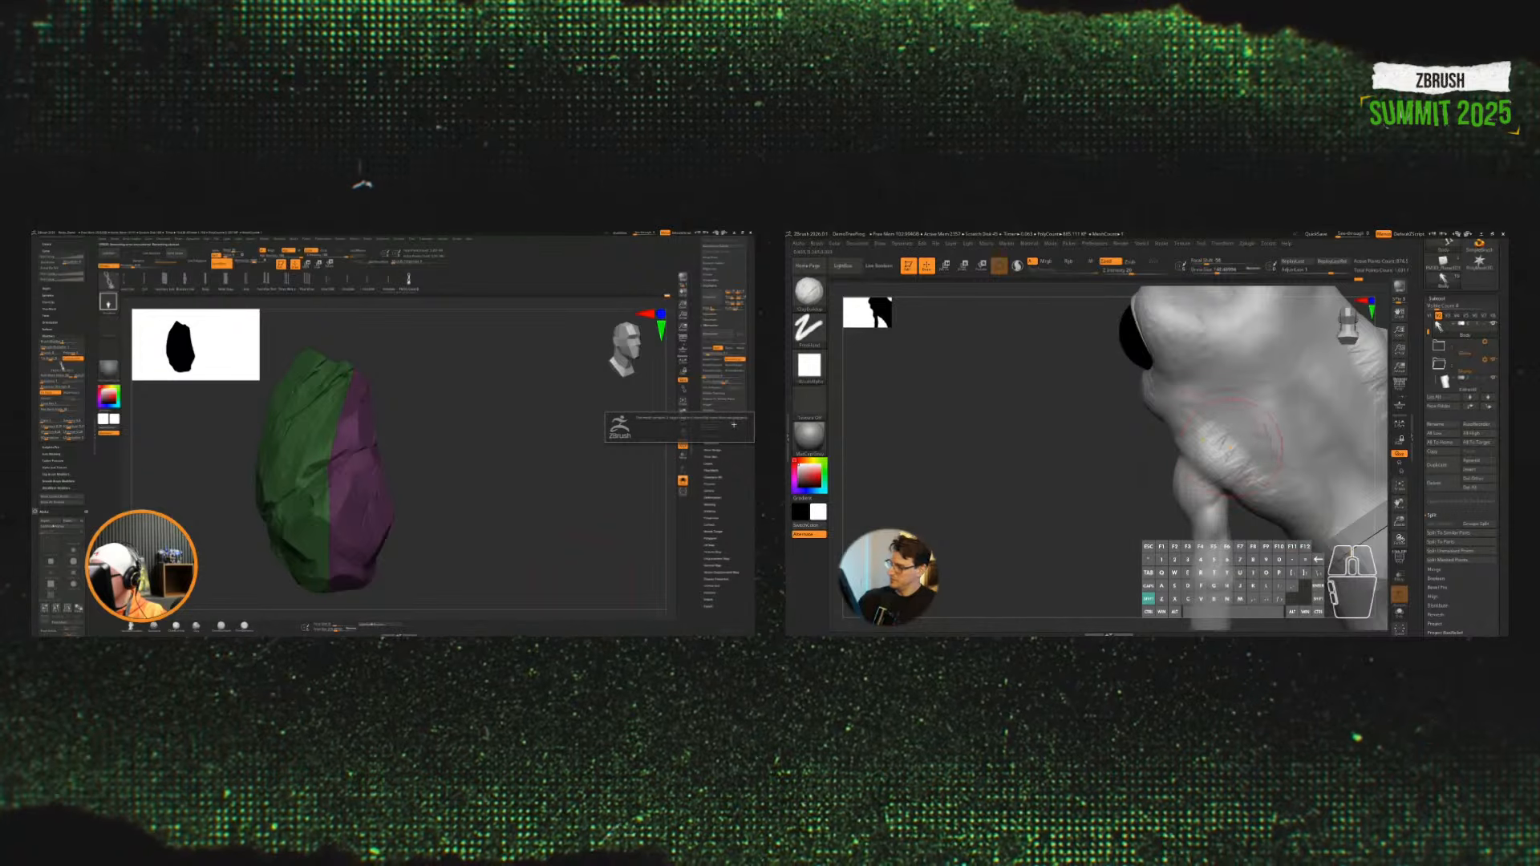
key(shift)
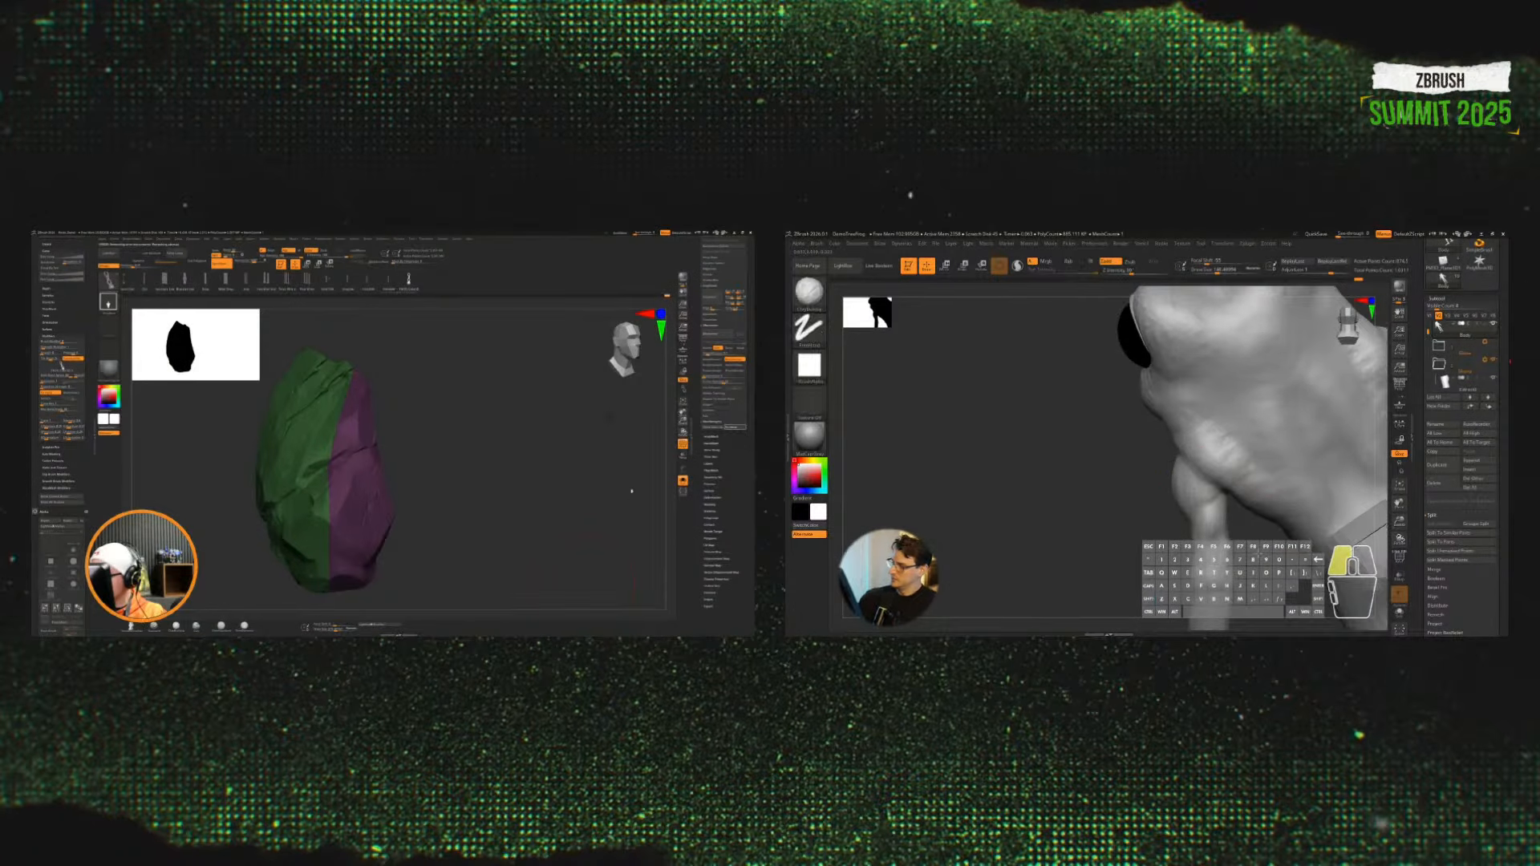
Step: Adjust the brush size, add muscle form behind the frog's shoulders, and frame the figure
mouse_move(1239, 517)
alt+mouse_down()
mouse_move(1330, 499)
mouse_move(1272, 508)
mouse_move(1239, 577)
mouse_move(1161, 526)
alt+mouse_up()
key(s)
click(368, 239)
key(s)
mouse_move(1152, 461)
mouse_down()
mouse_move(1137, 497)
mouse_move(1267, 530)
mouse_up()
key(f)
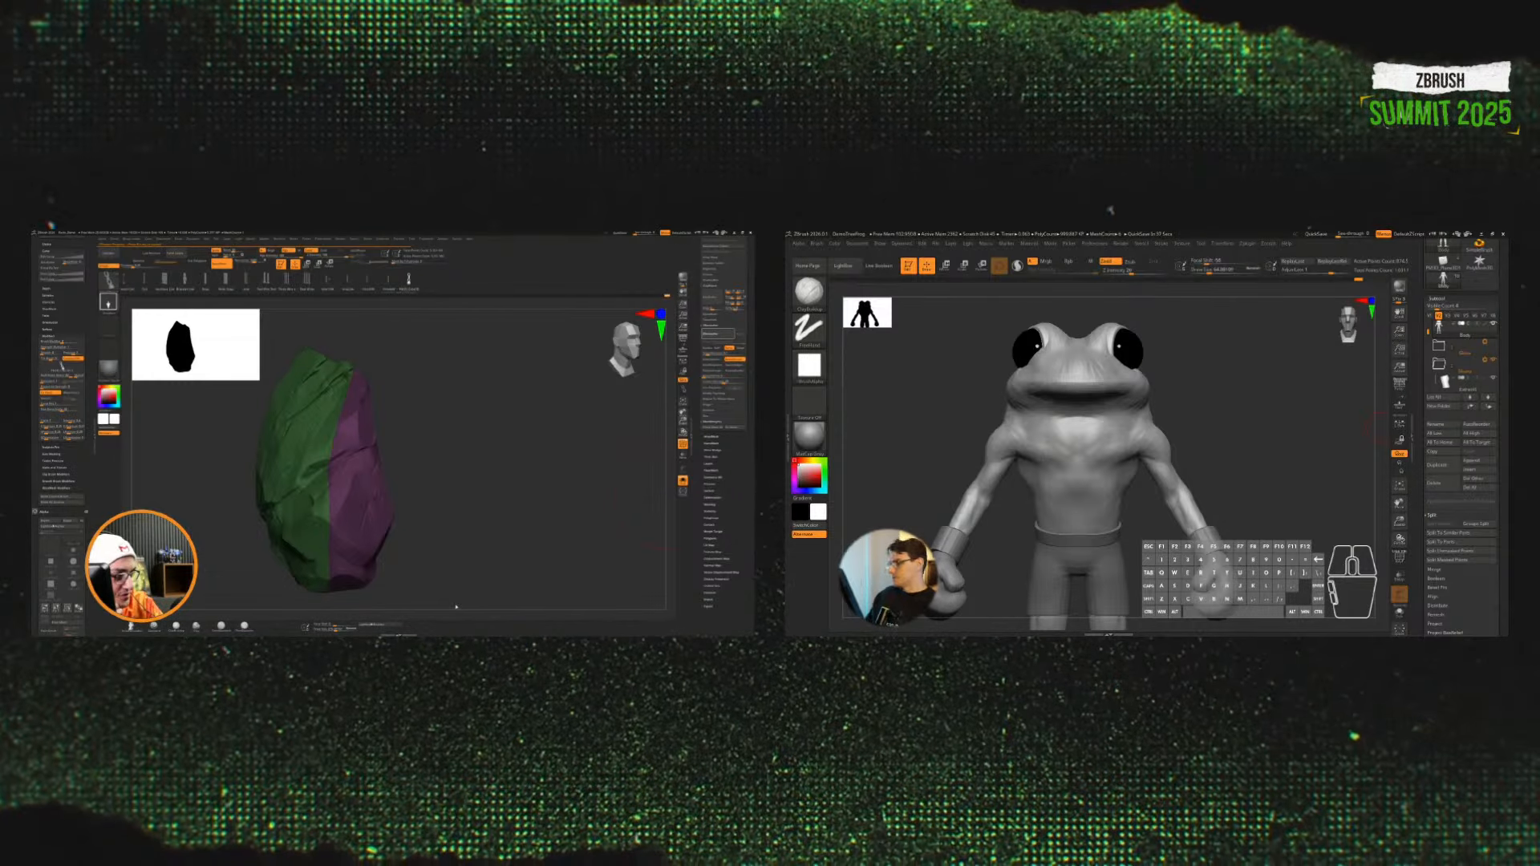
Step: Resize the ClayBuildup brush and build up the frog's elbows and upper forearms
alt+drag(1275, 431, 1269, 470)
key(s)
mouse_move(1275, 474)
mouse_down()
mouse_move(1259, 488)
mouse_move(1275, 501)
mouse_up()
drag(1188, 481, 1188, 531)
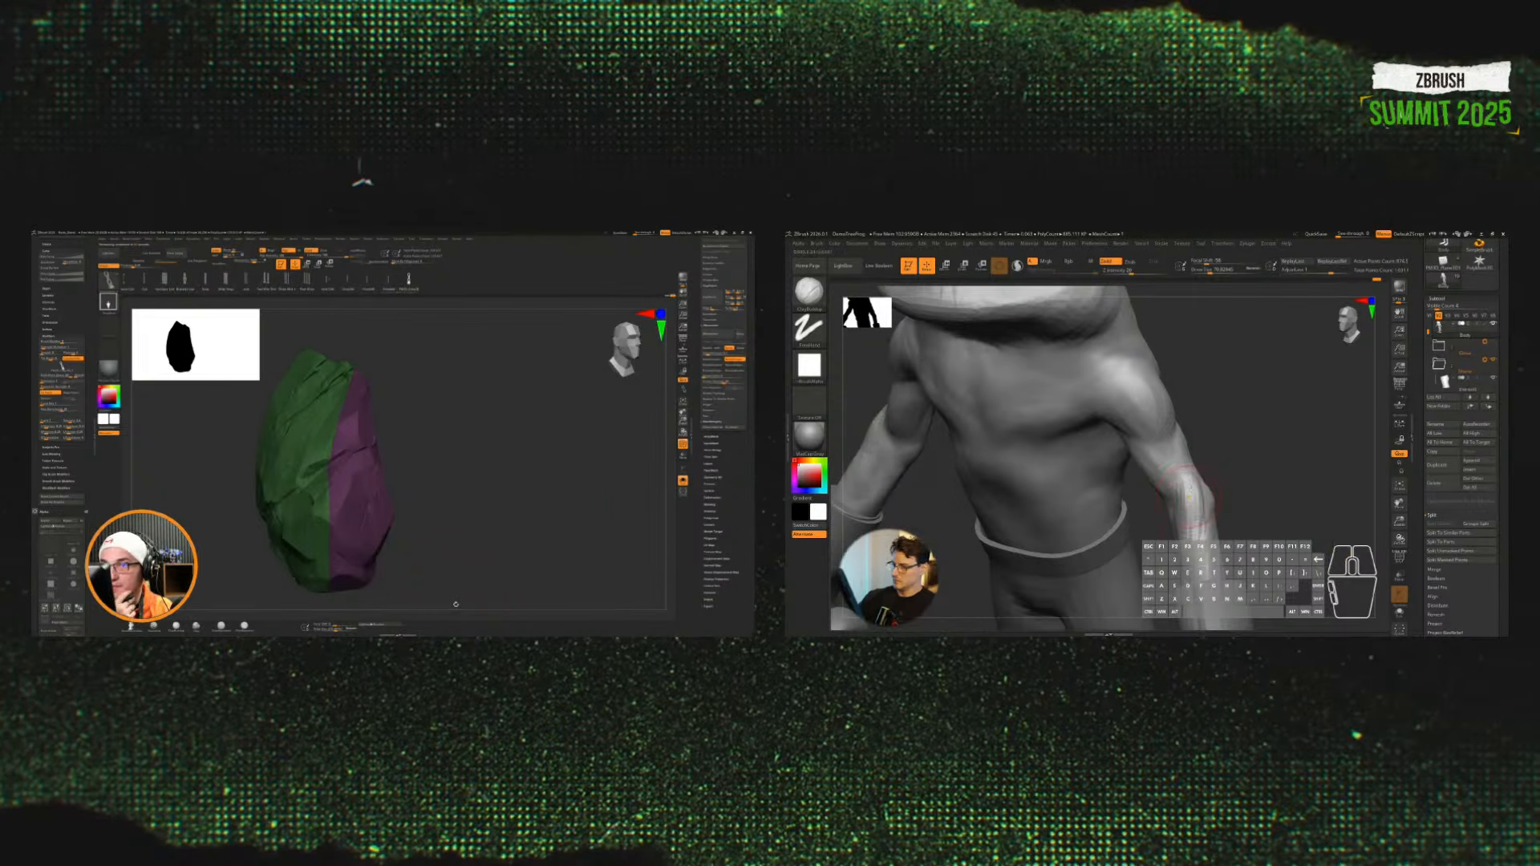
mouse_move(1267, 473)
mouse_down()
mouse_move(1227, 493)
mouse_move(1291, 497)
mouse_move(1205, 520)
mouse_up()
drag(1115, 505, 1307, 513)
drag(1221, 485, 1234, 566)
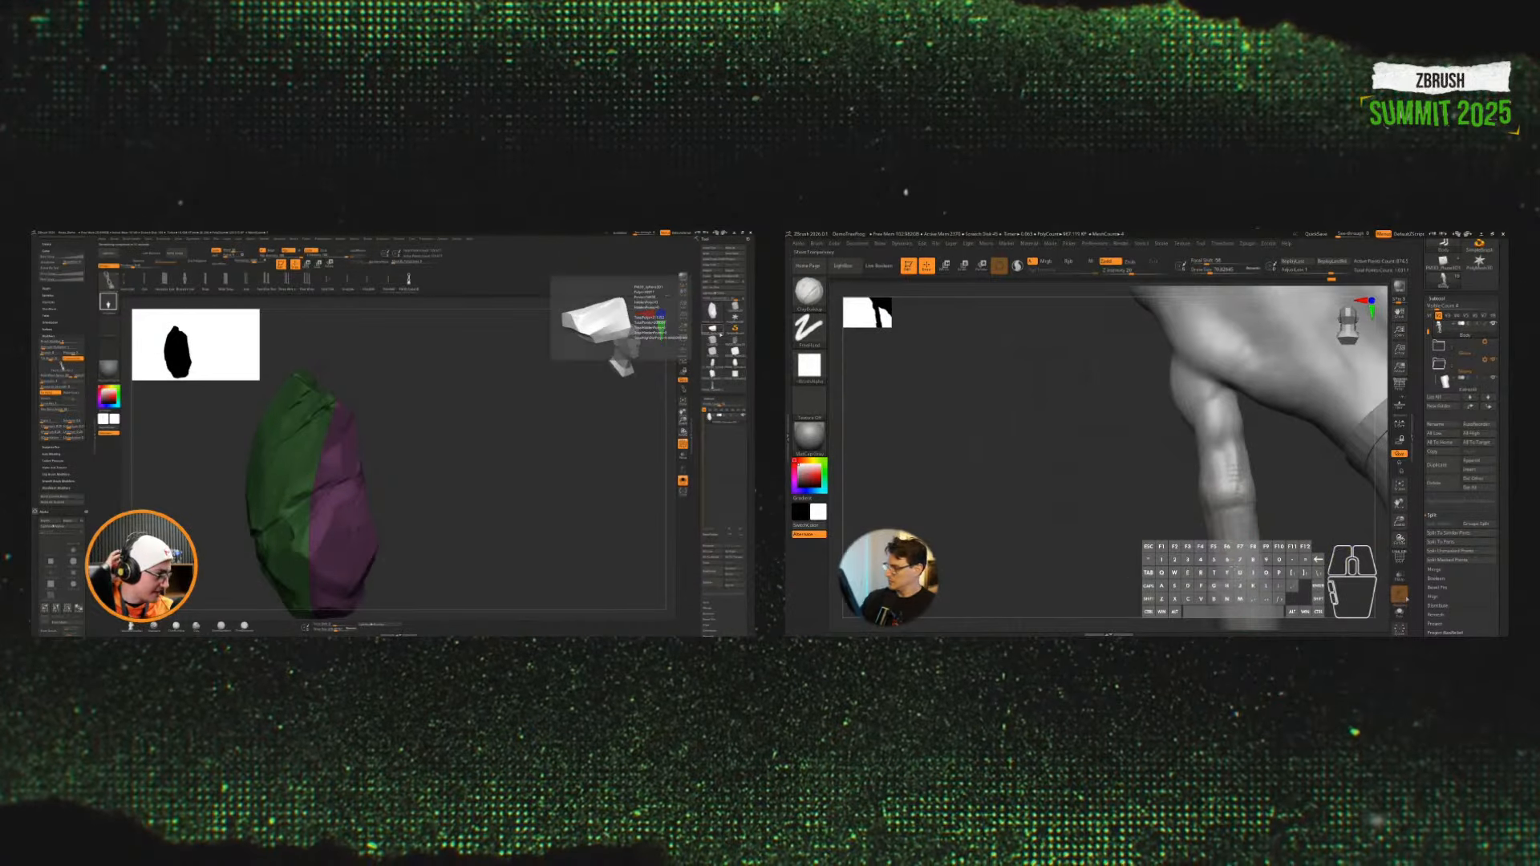
Step: Turn off the rock's polyframe display, isolate the frog's body to examine its proportions from the front, and show the other parts again
click(1399, 611)
mouse_move(1291, 519)
mouse_down()
mouse_move(1218, 539)
mouse_move(1198, 461)
mouse_move(1224, 509)
mouse_move(1177, 515)
mouse_move(1278, 519)
mouse_move(1286, 495)
mouse_move(1162, 514)
mouse_move(1174, 529)
mouse_move(1118, 488)
mouse_move(1126, 505)
mouse_up()
key(shift+f)
key(shift)
shift+drag(1244, 481, 1263, 447)
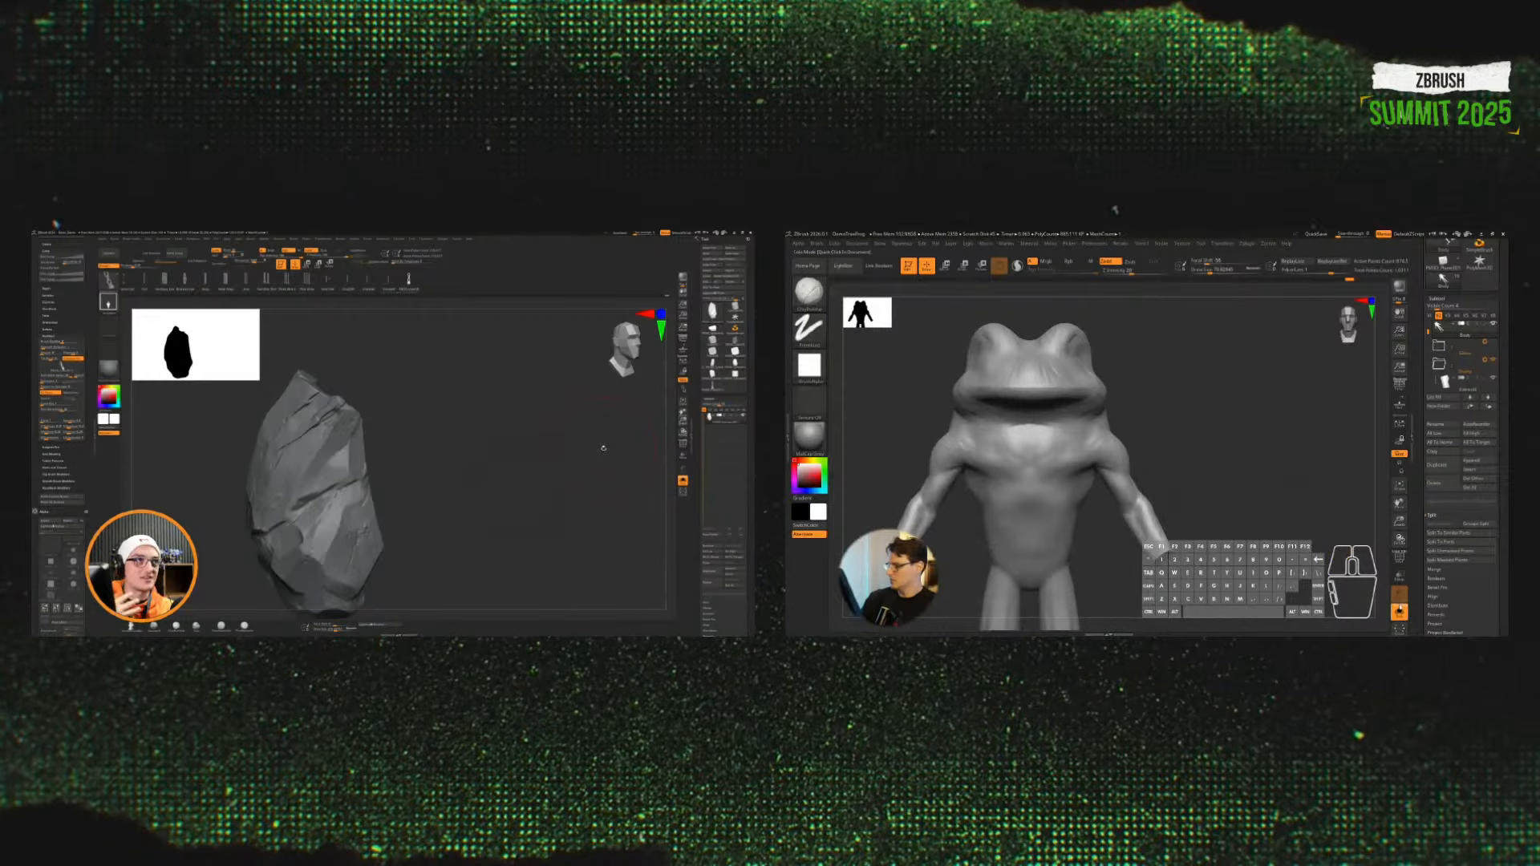
click(1398, 611)
Step: Add volume along the frog's forearms and smooth the area around the elbows
alt+drag(1286, 537, 1248, 514)
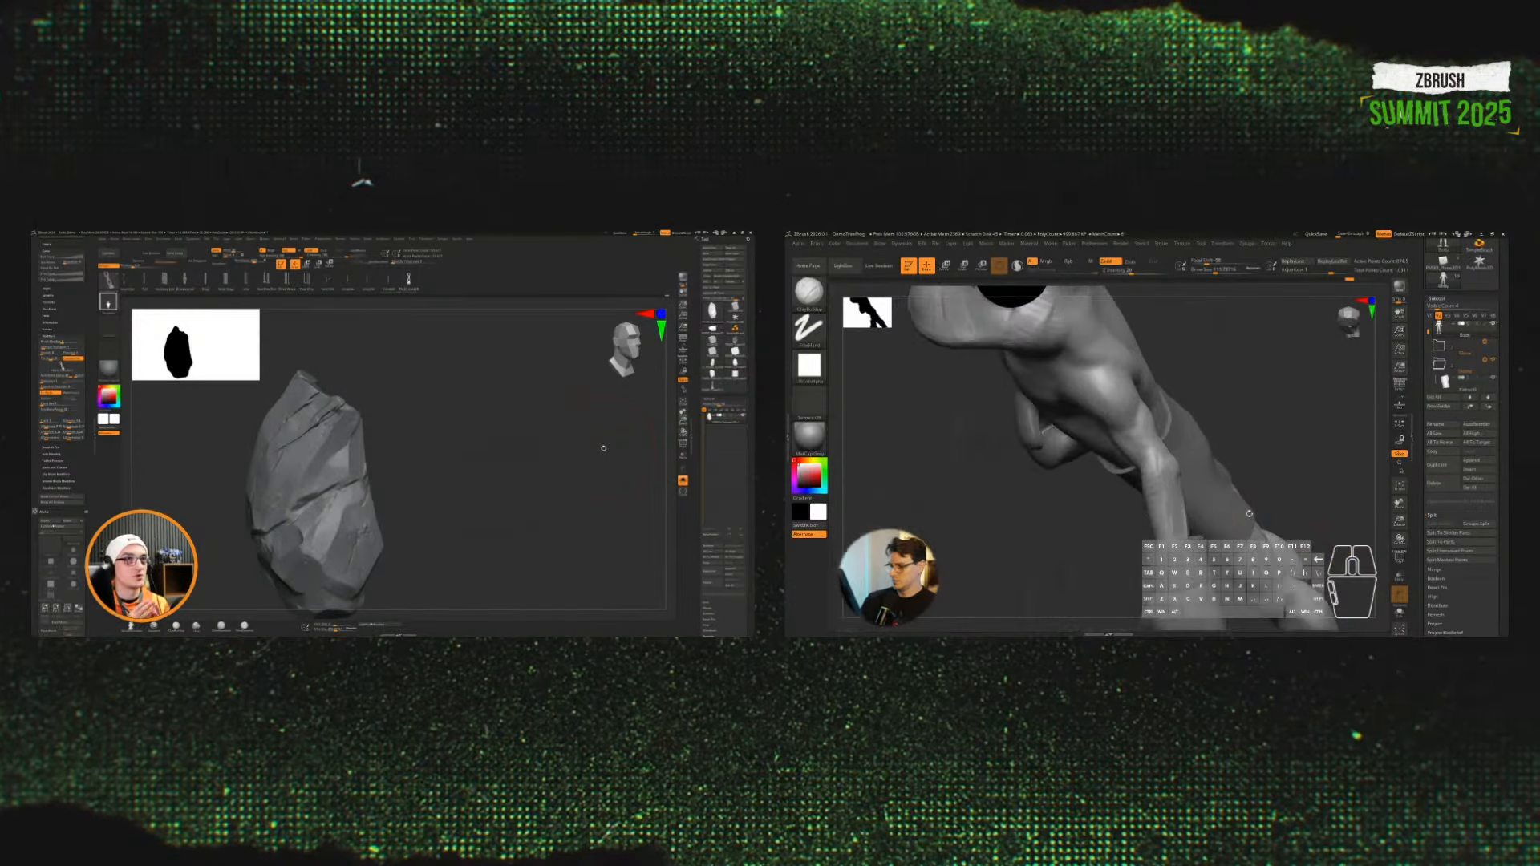
drag(1287, 441, 1204, 498)
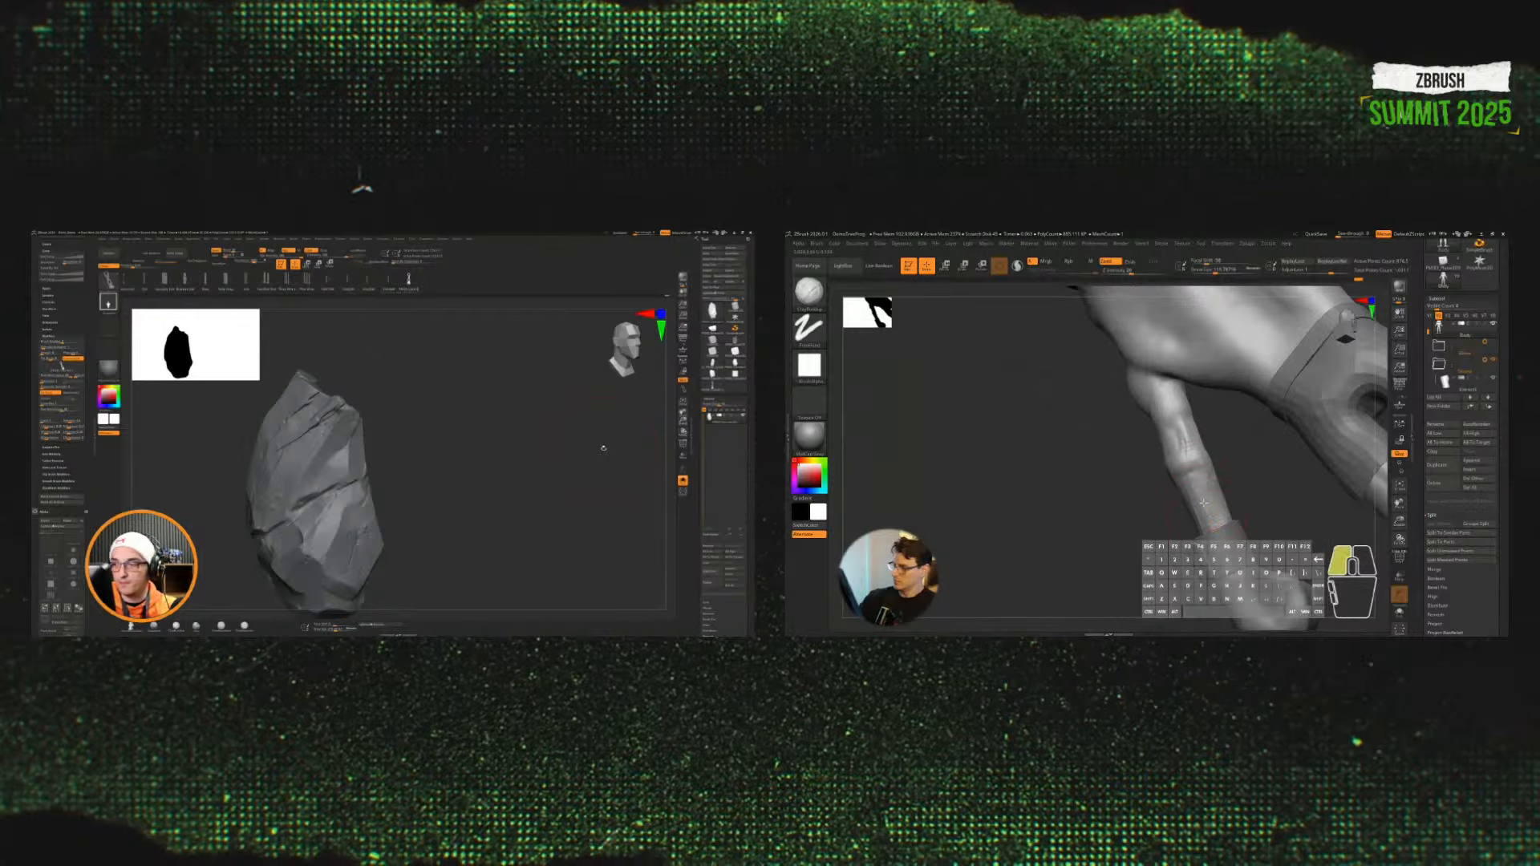
key(shift)
shift+drag(1179, 421, 1180, 427)
Step: Resize the brush and sculpt the backs of the frog's upper arms just above the elbows
mouse_move(1251, 461)
alt+mouse_down()
mouse_move(1227, 519)
mouse_move(1205, 485)
alt+mouse_up()
key(s)
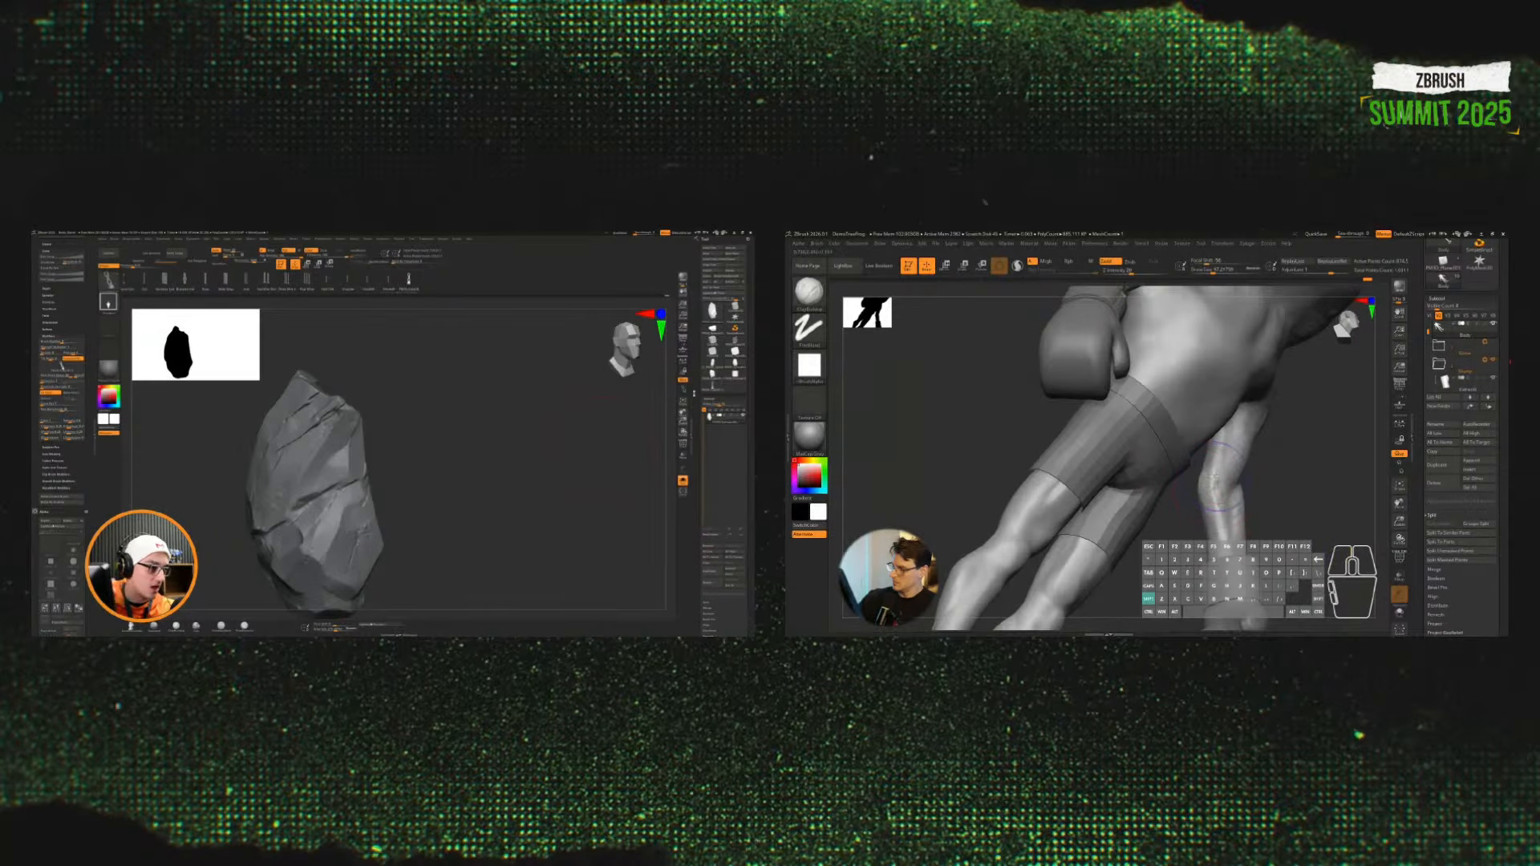
mouse_move(1217, 477)
mouse_down()
mouse_move(1260, 497)
mouse_move(1275, 445)
mouse_move(1292, 445)
mouse_move(1199, 459)
mouse_up()
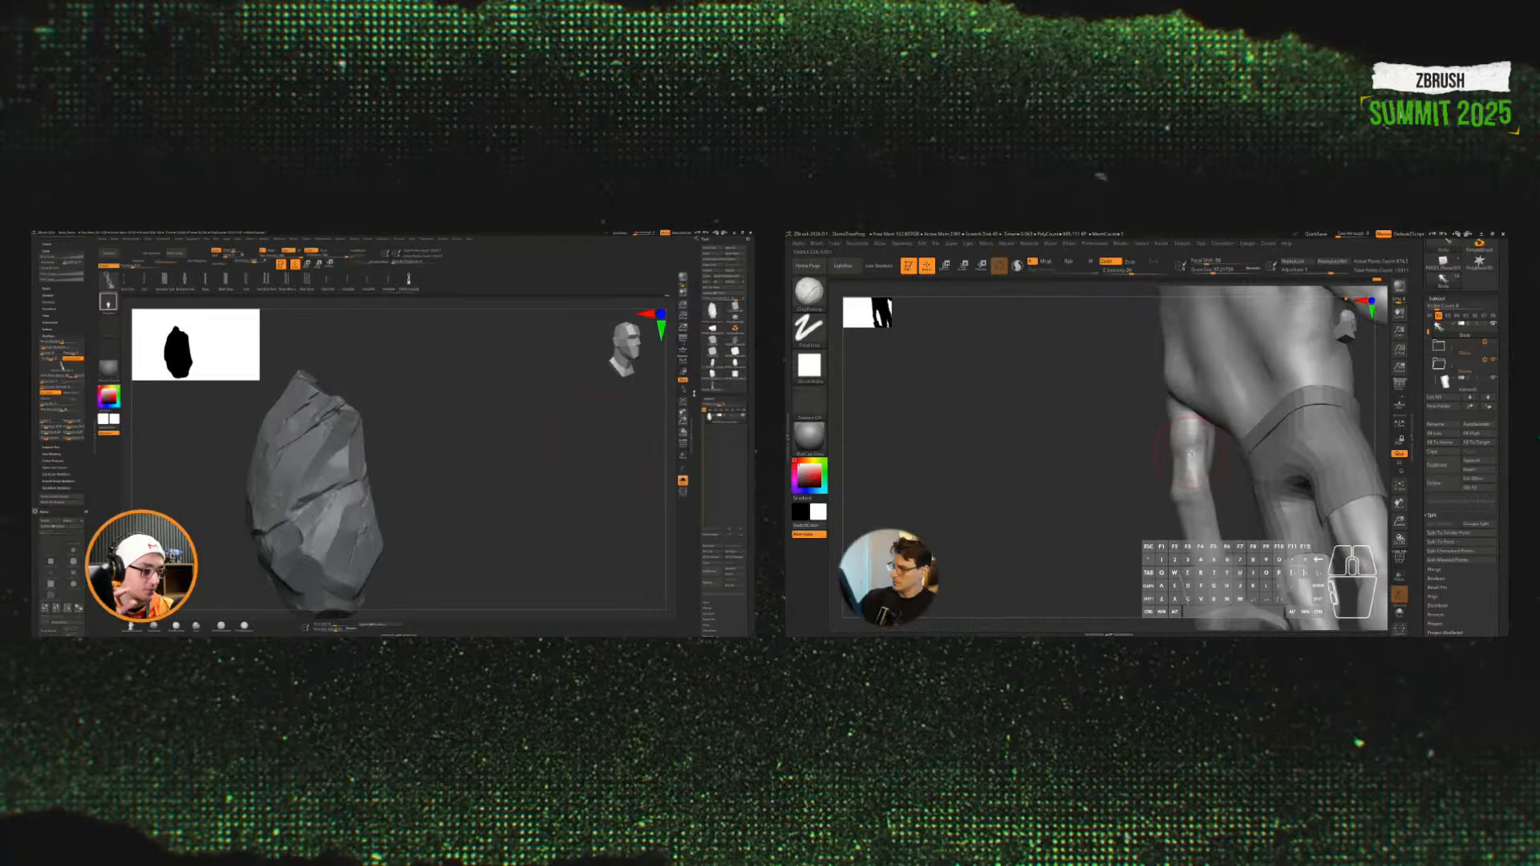
mouse_move(1202, 427)
mouse_down()
mouse_move(1225, 484)
mouse_move(1202, 476)
mouse_move(1260, 463)
mouse_move(1209, 493)
mouse_move(1320, 533)
mouse_move(1323, 516)
mouse_move(1275, 488)
mouse_up()
key(s)
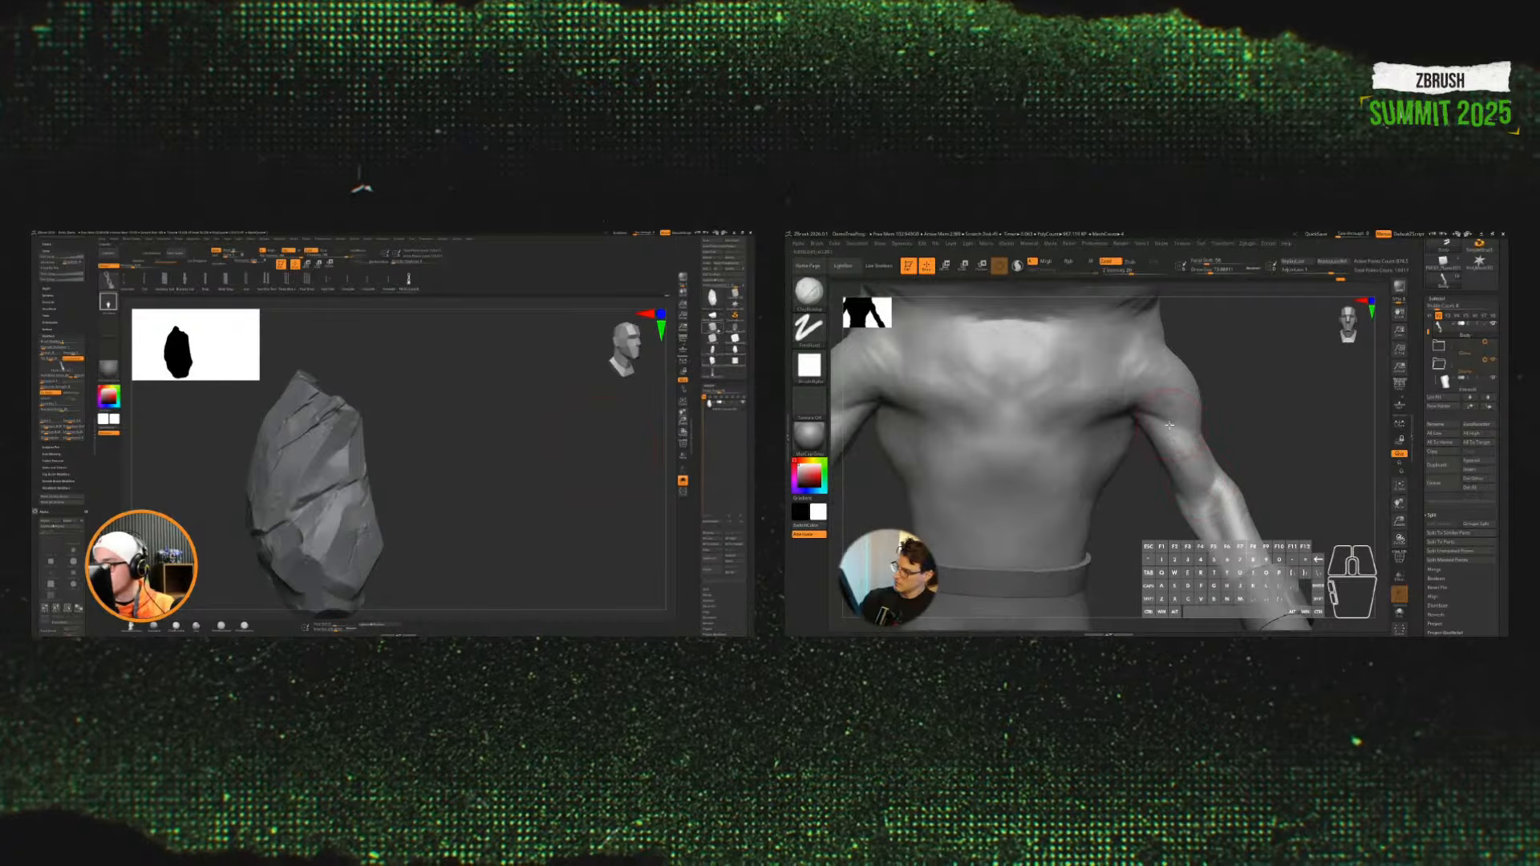
Step: Refine the frog's biceps and elbow transitions from front and back, and frame the whole character
mouse_move(1175, 437)
mouse_down()
mouse_move(1194, 487)
mouse_move(1202, 469)
mouse_move(1280, 455)
mouse_move(1277, 440)
mouse_up()
alt+drag(1214, 490, 1204, 513)
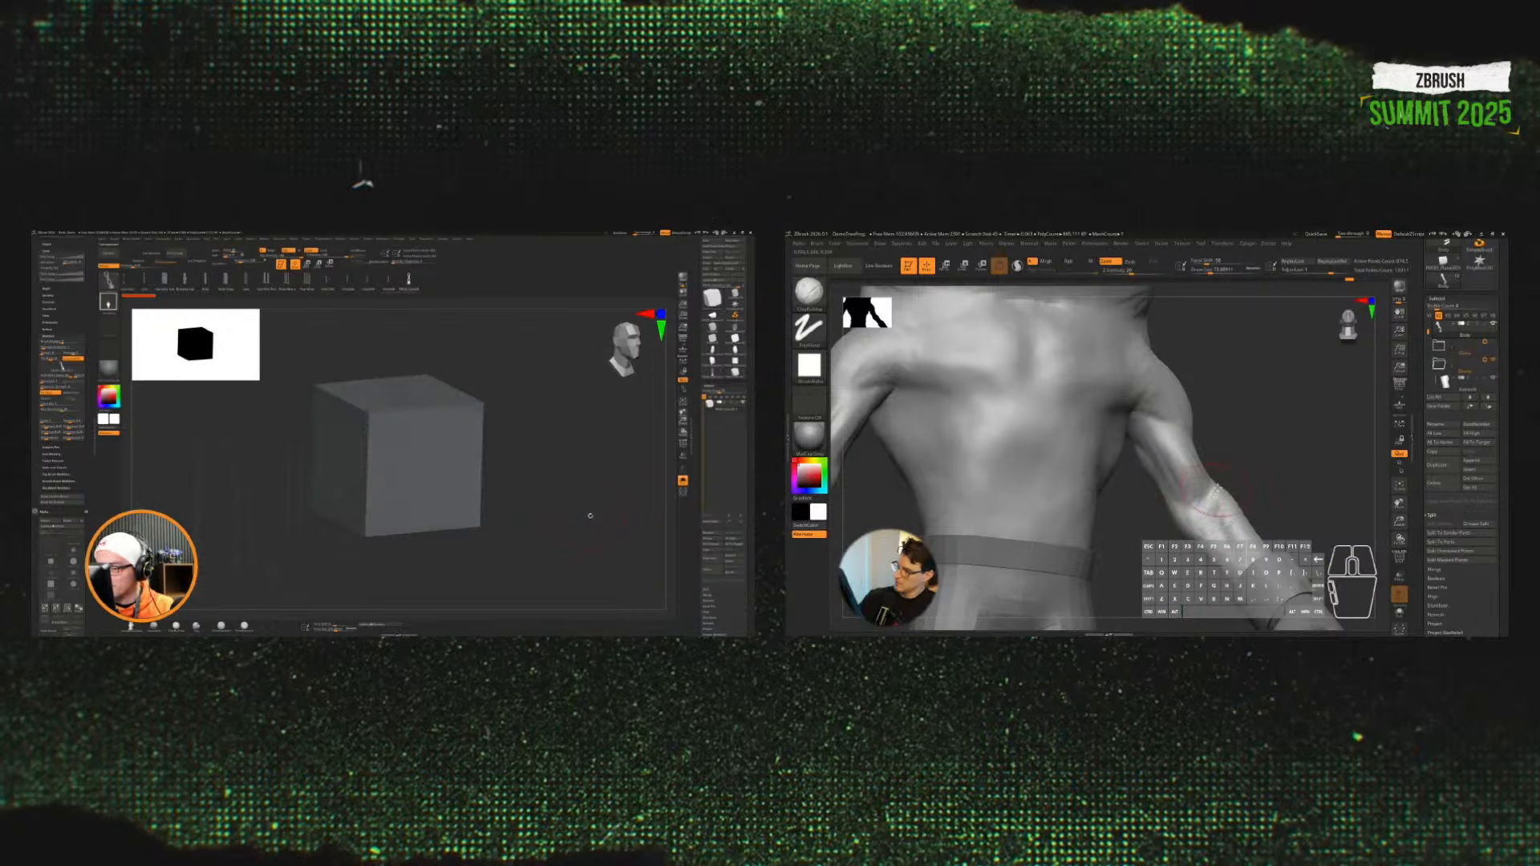
mouse_move(1303, 457)
mouse_down()
mouse_move(1235, 459)
mouse_move(1207, 514)
mouse_up()
alt+drag(1267, 445, 1258, 467)
mouse_move(1214, 477)
mouse_down()
mouse_move(1218, 518)
mouse_move(1269, 491)
mouse_move(1215, 501)
mouse_move(1219, 517)
mouse_move(1311, 531)
mouse_move(1227, 501)
mouse_move(1235, 525)
mouse_move(1221, 489)
mouse_move(1233, 517)
mouse_move(1223, 501)
mouse_move(1231, 517)
mouse_move(1299, 449)
mouse_move(1259, 409)
mouse_move(1299, 401)
mouse_move(1259, 409)
mouse_move(1353, 494)
mouse_move(1337, 537)
mouse_up()
click(1399, 612)
key(s)
key(f)
Step: Scale the new cube into a long, thin plank with the gizmo
click(521, 465)
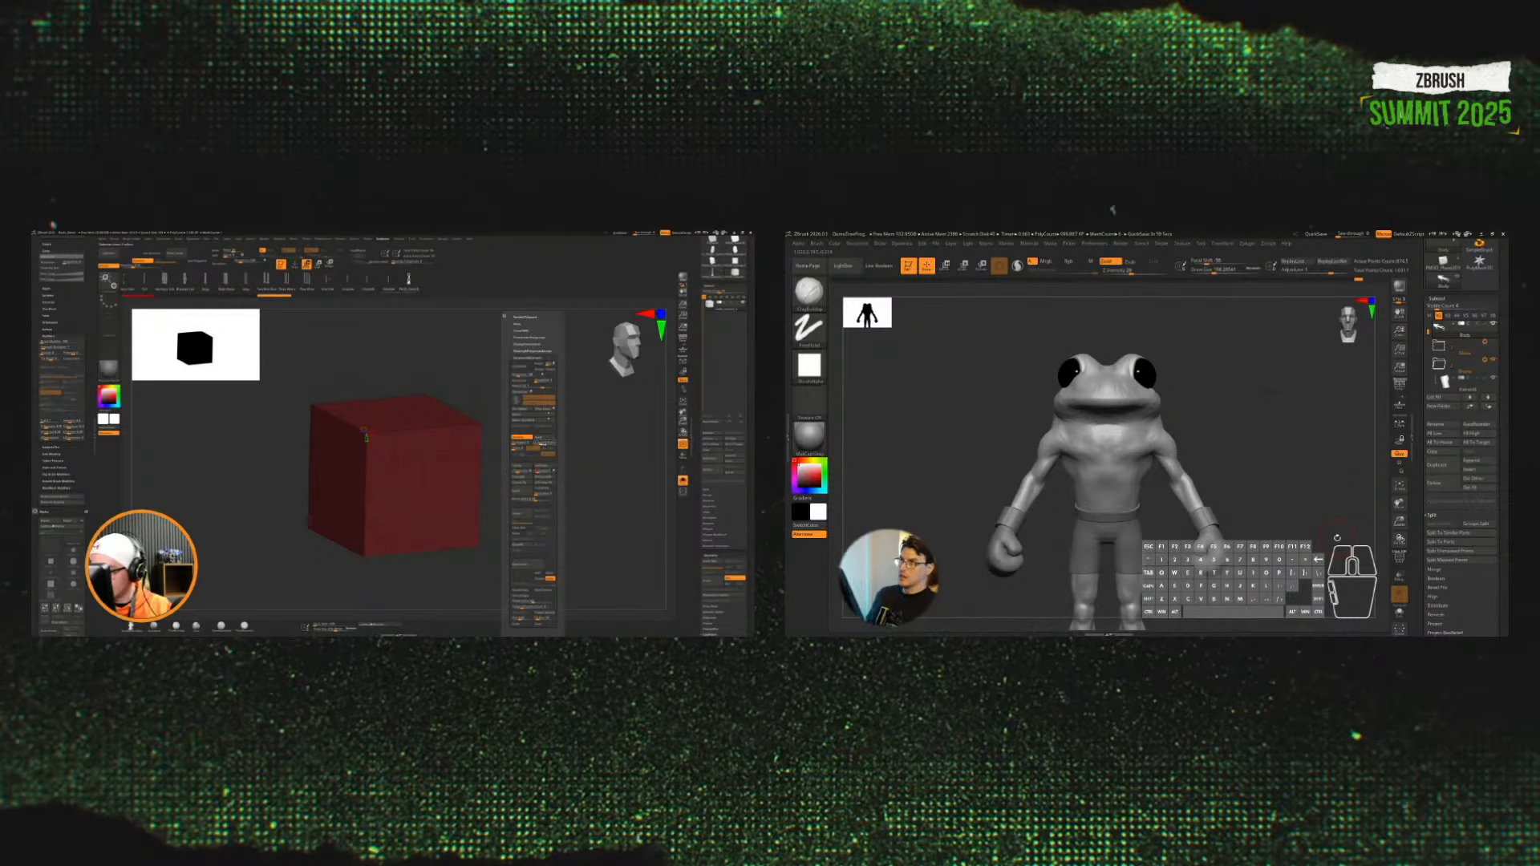
click(544, 442)
key(shift+f)
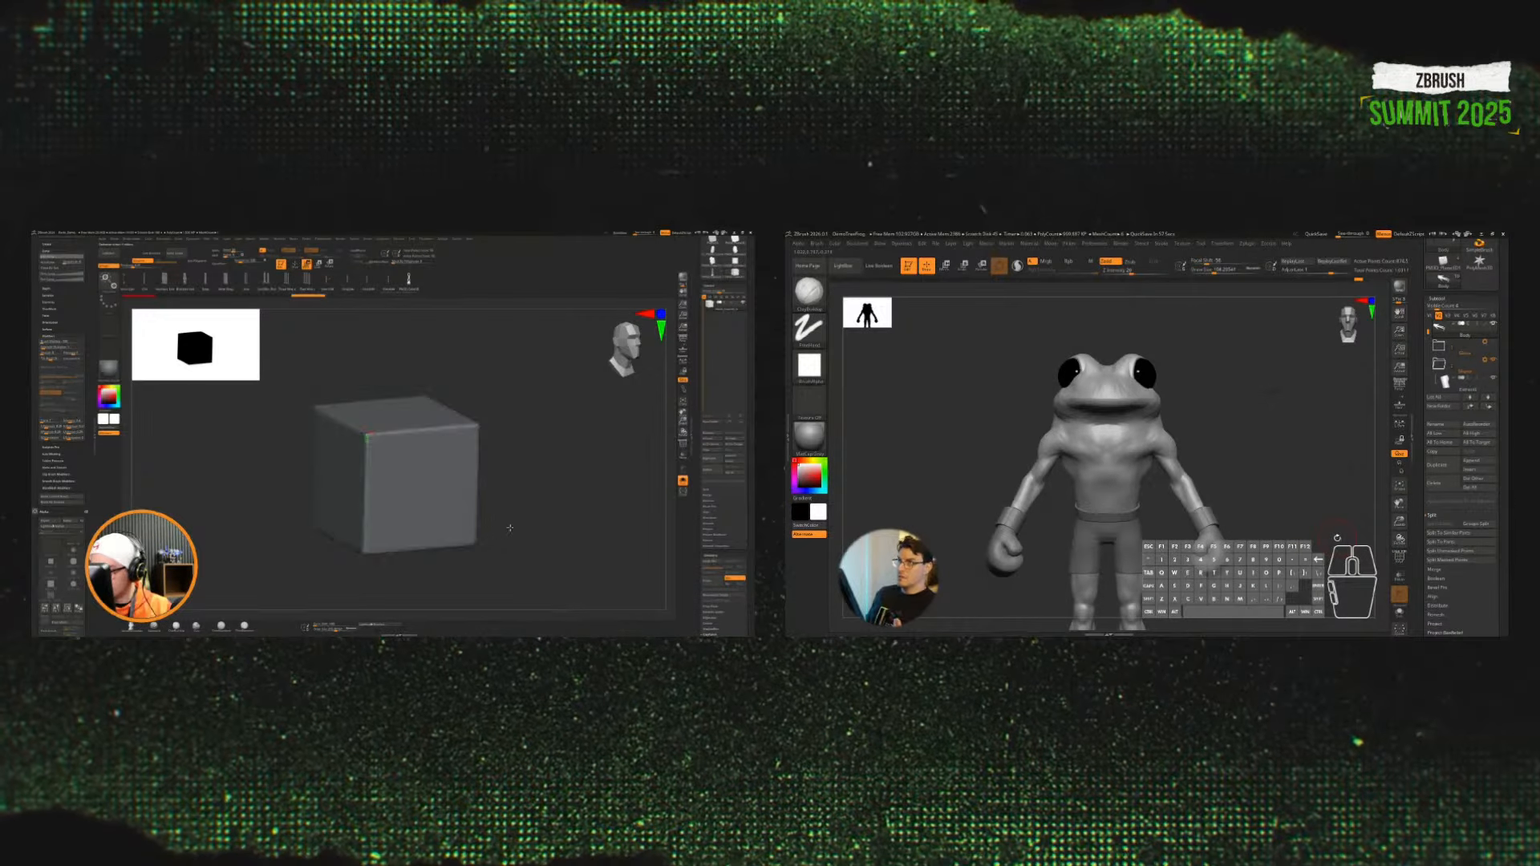
drag(499, 537, 635, 551)
key(shift+d)
ctrl+right_drag(601, 457, 581, 387)
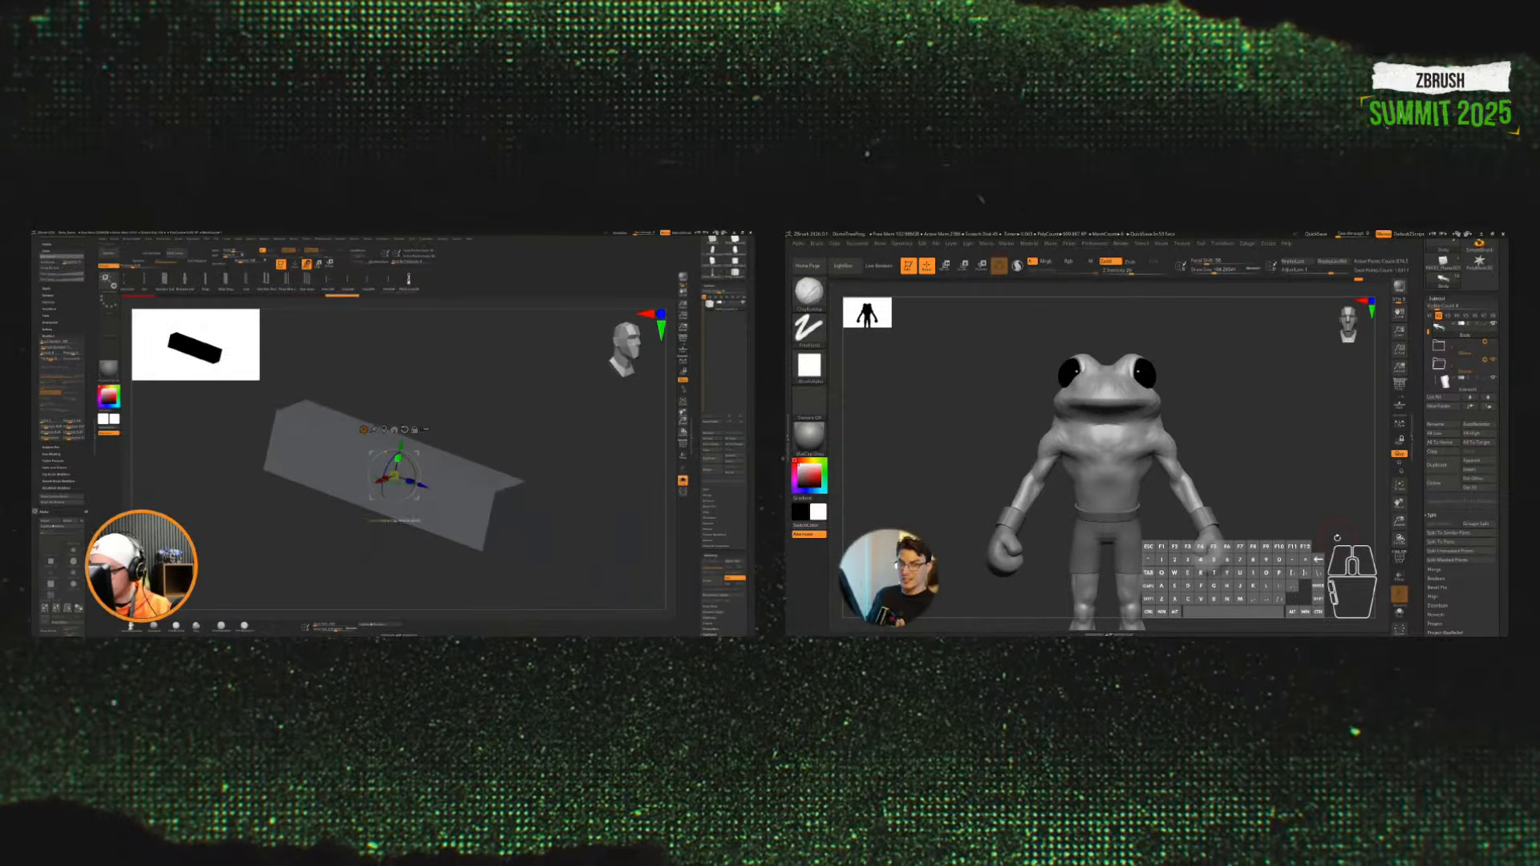
drag(398, 458, 397, 486)
drag(398, 542, 477, 575)
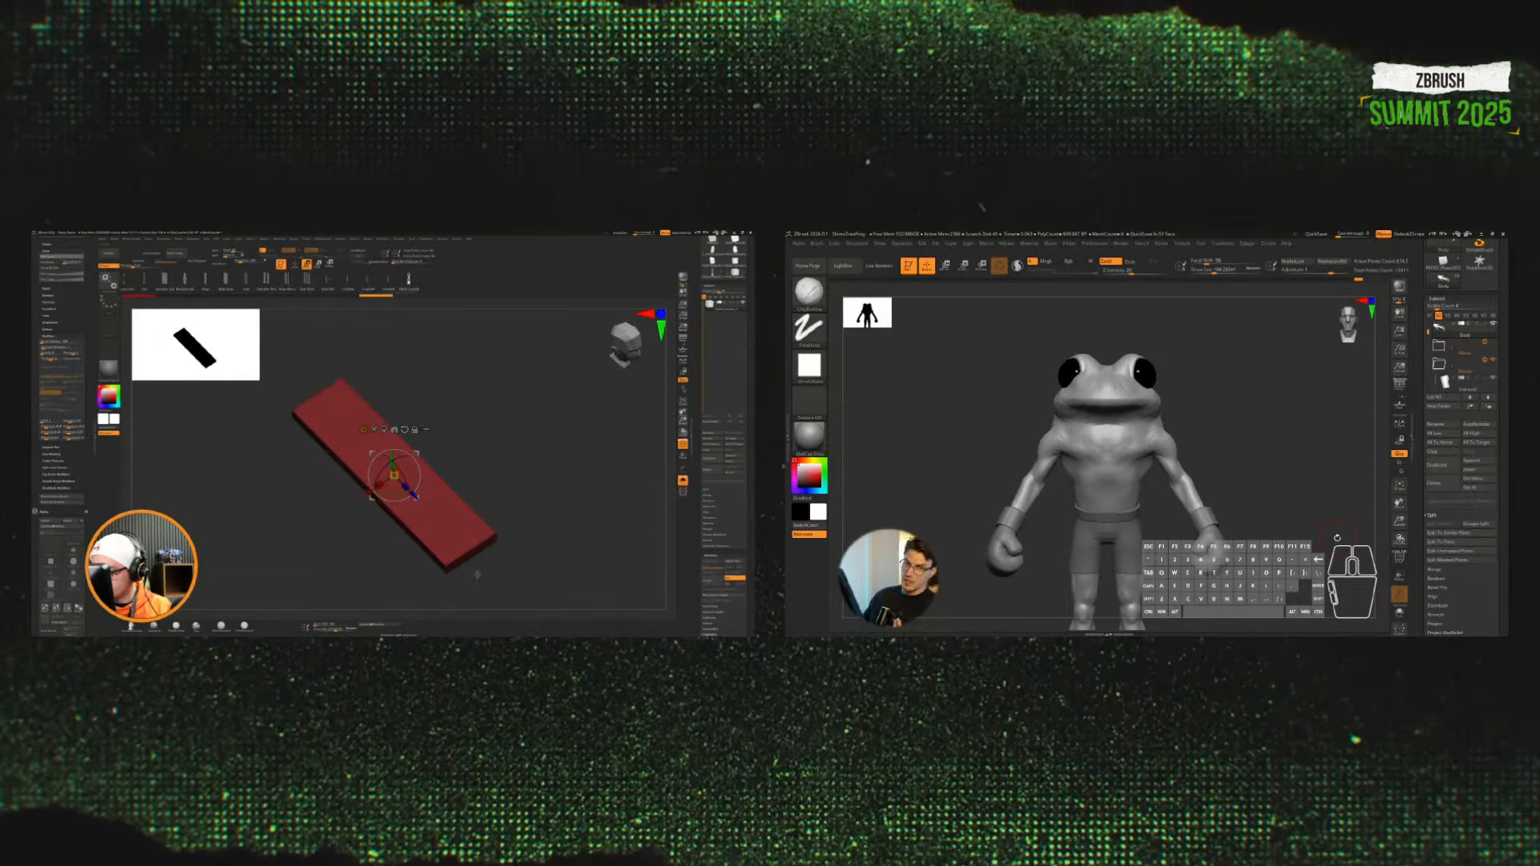
Step: Remesh the plank into a dense mesh for sculpting and turn off its polyframe display
drag(702, 492, 713, 428)
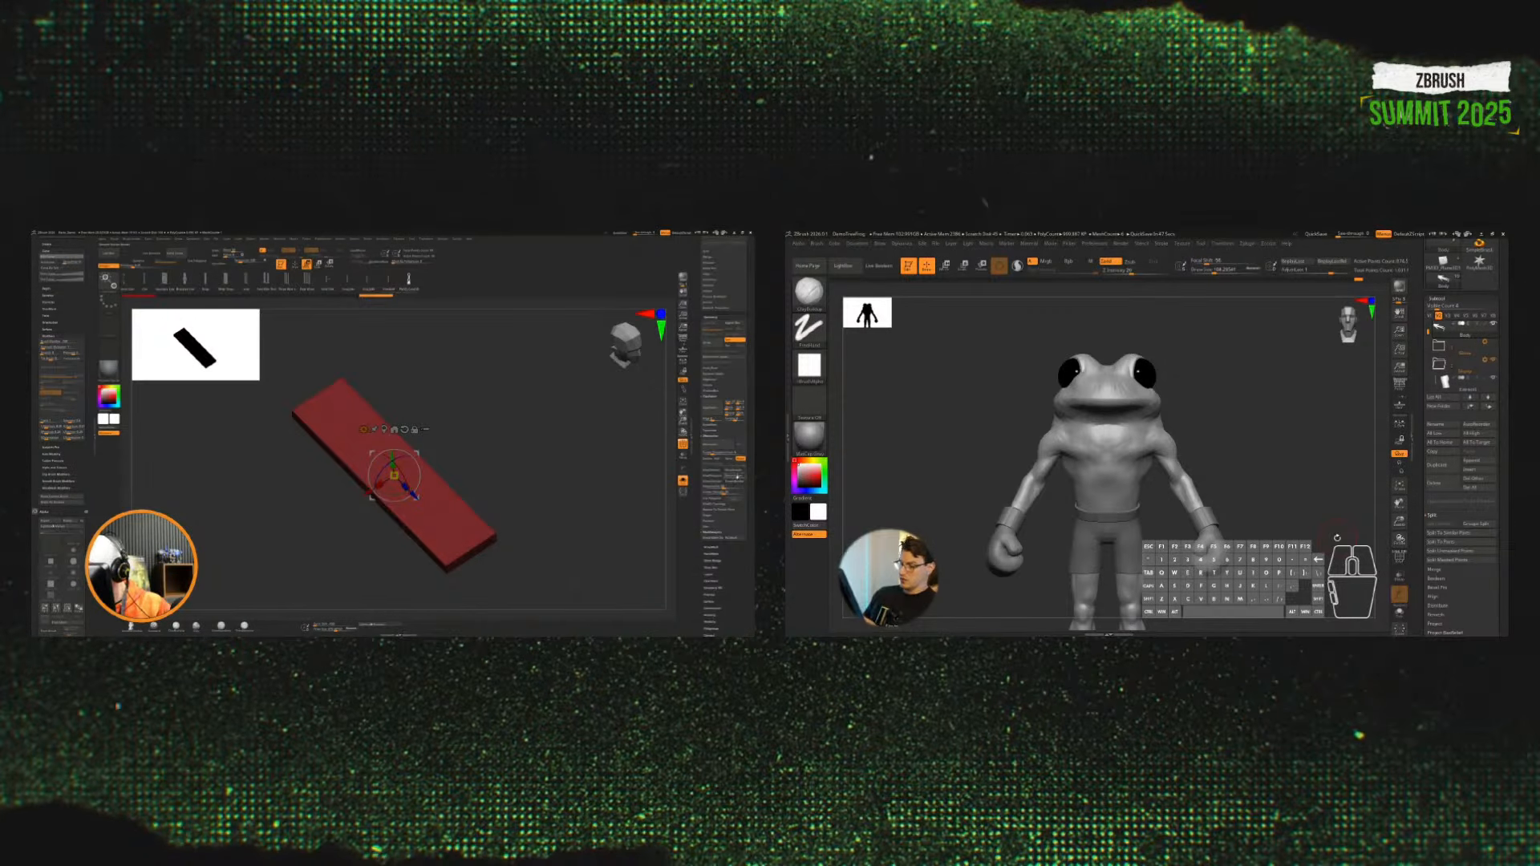
click(729, 458)
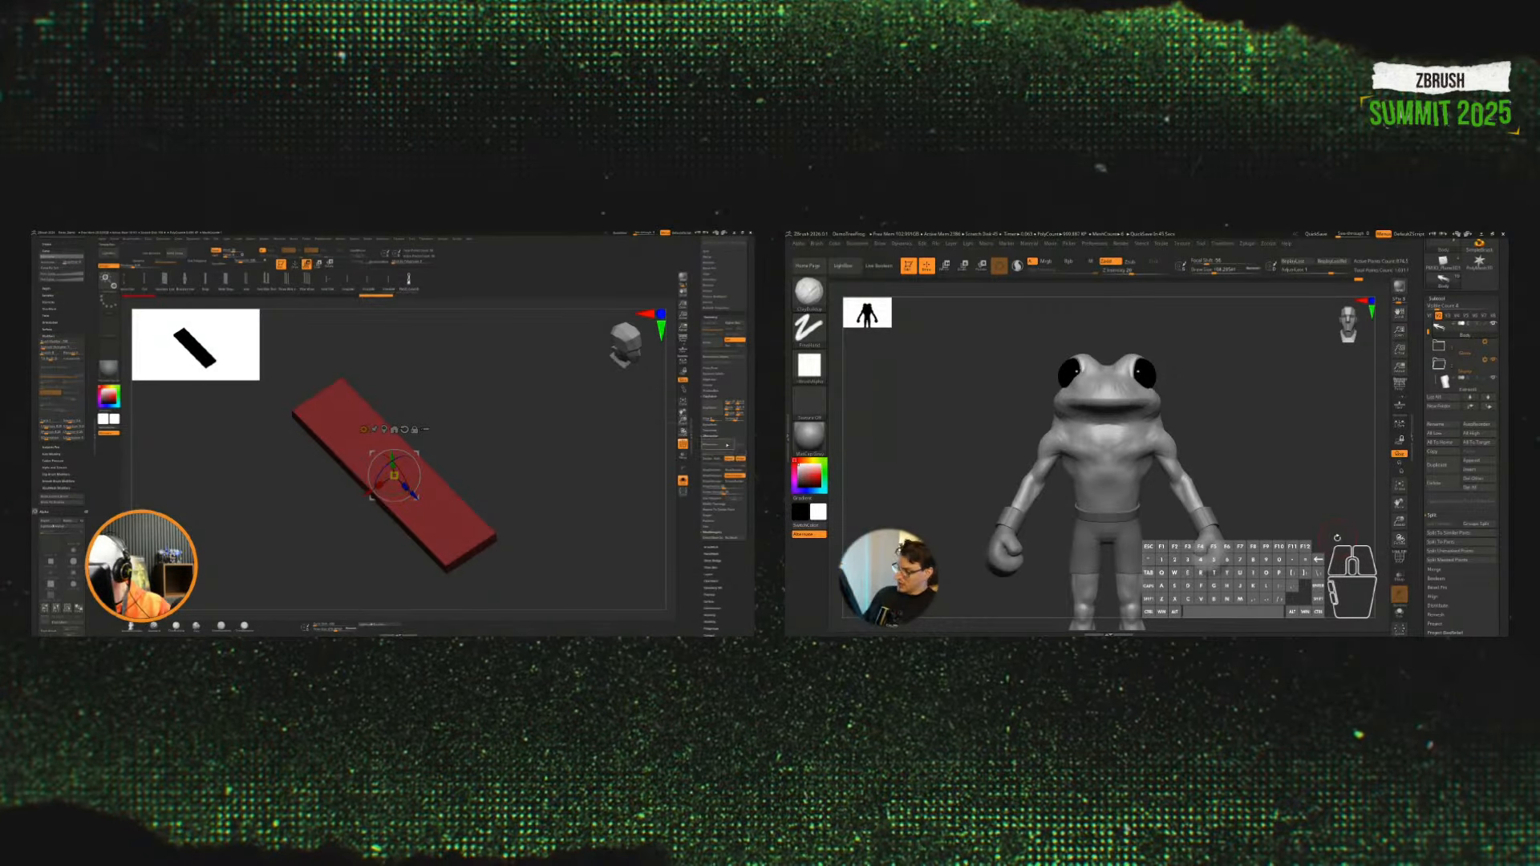
mouse_move(577, 515)
mouse_down()
mouse_move(605, 533)
mouse_move(591, 543)
mouse_up()
key(q)
key(w)
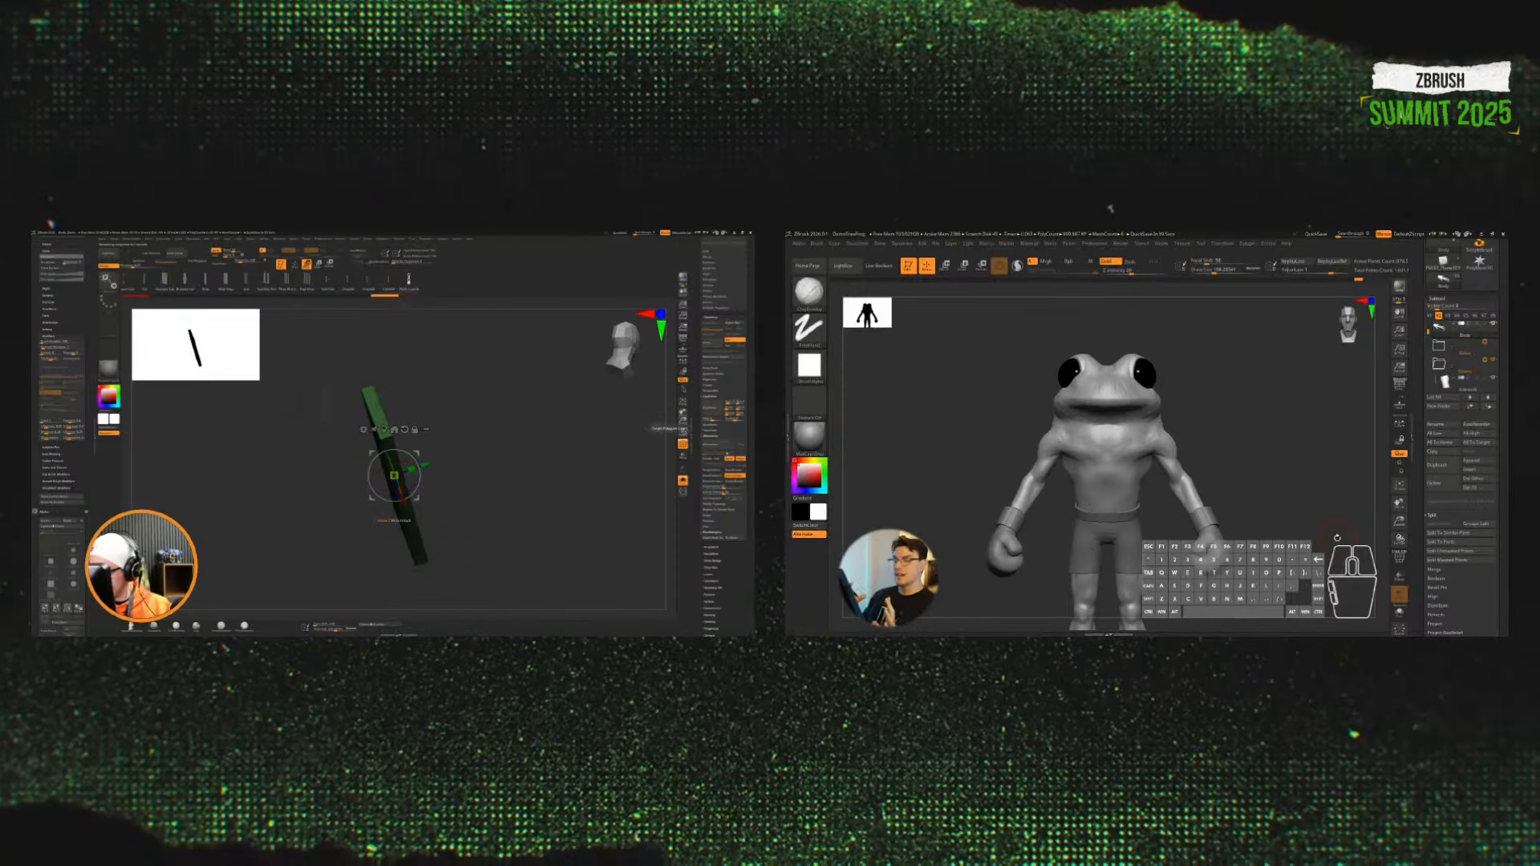
click(726, 447)
mouse_move(614, 510)
mouse_down()
mouse_move(633, 495)
mouse_move(611, 543)
mouse_move(600, 531)
mouse_up()
click(707, 457)
click(712, 444)
key(q)
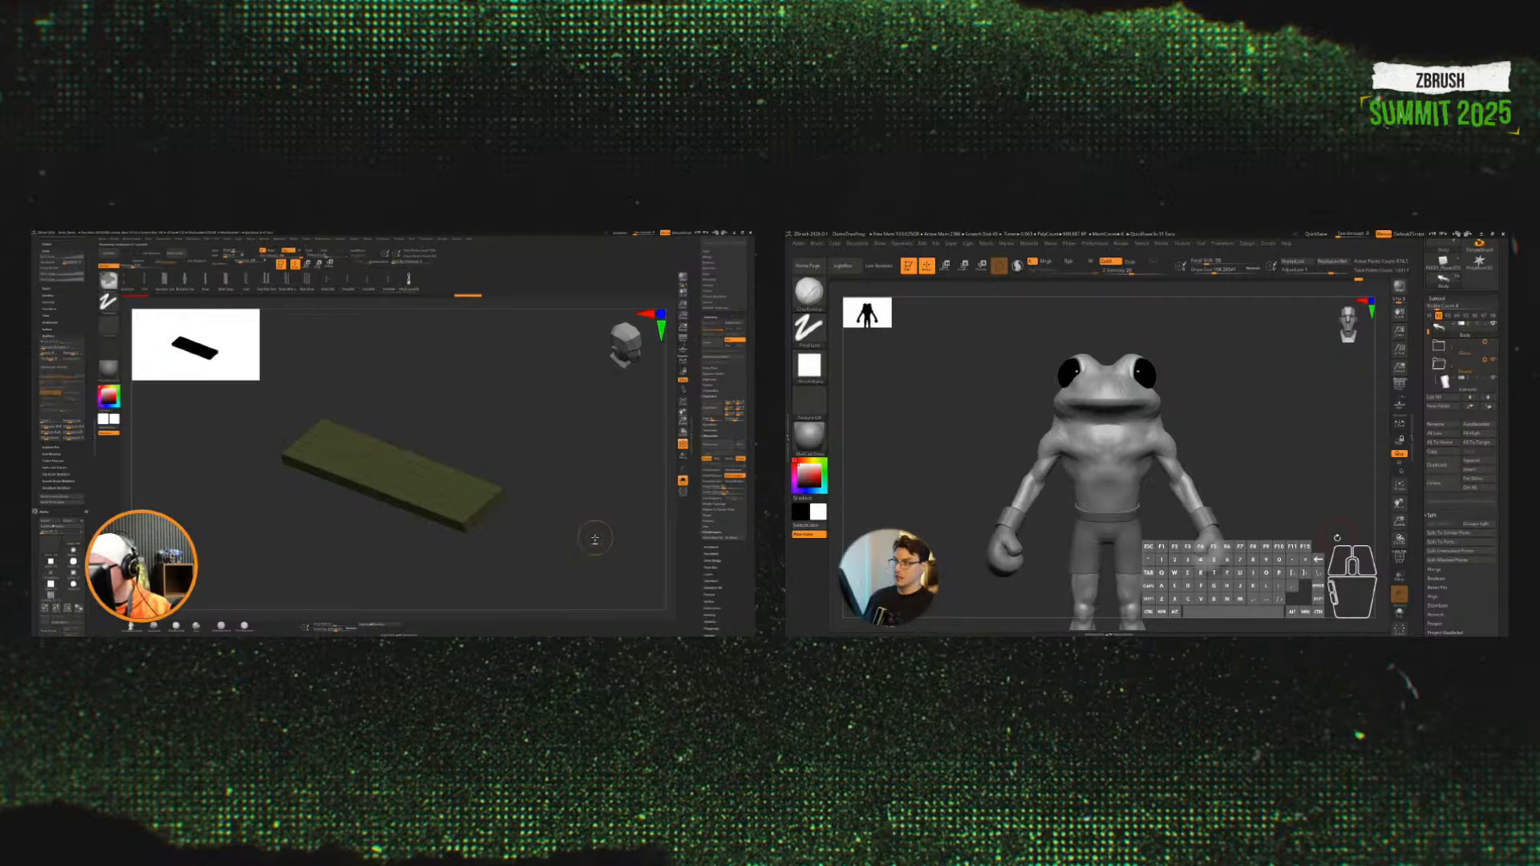
key(space)
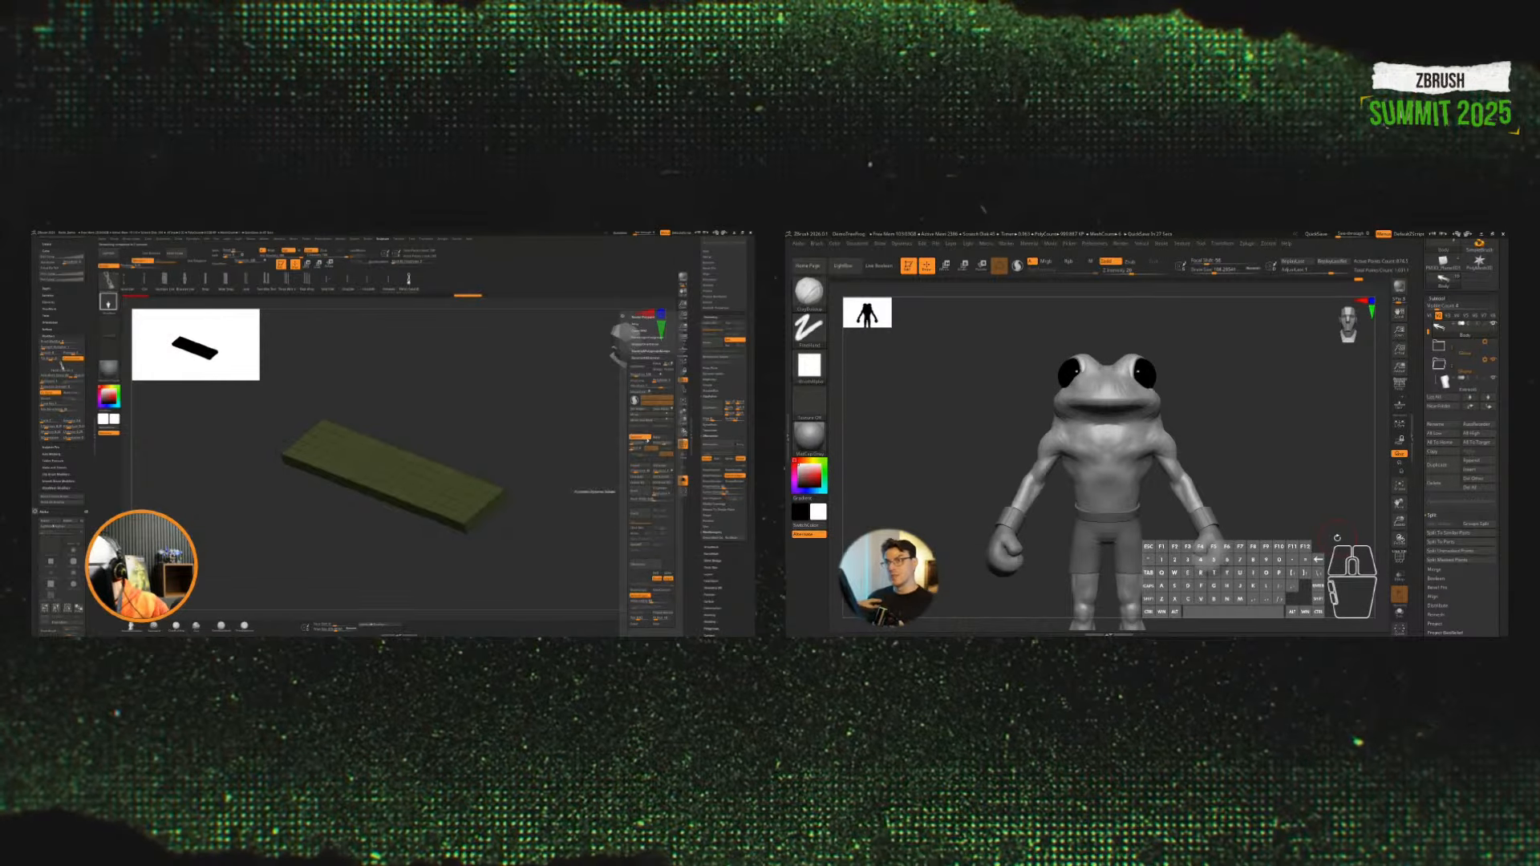
key(shift+f)
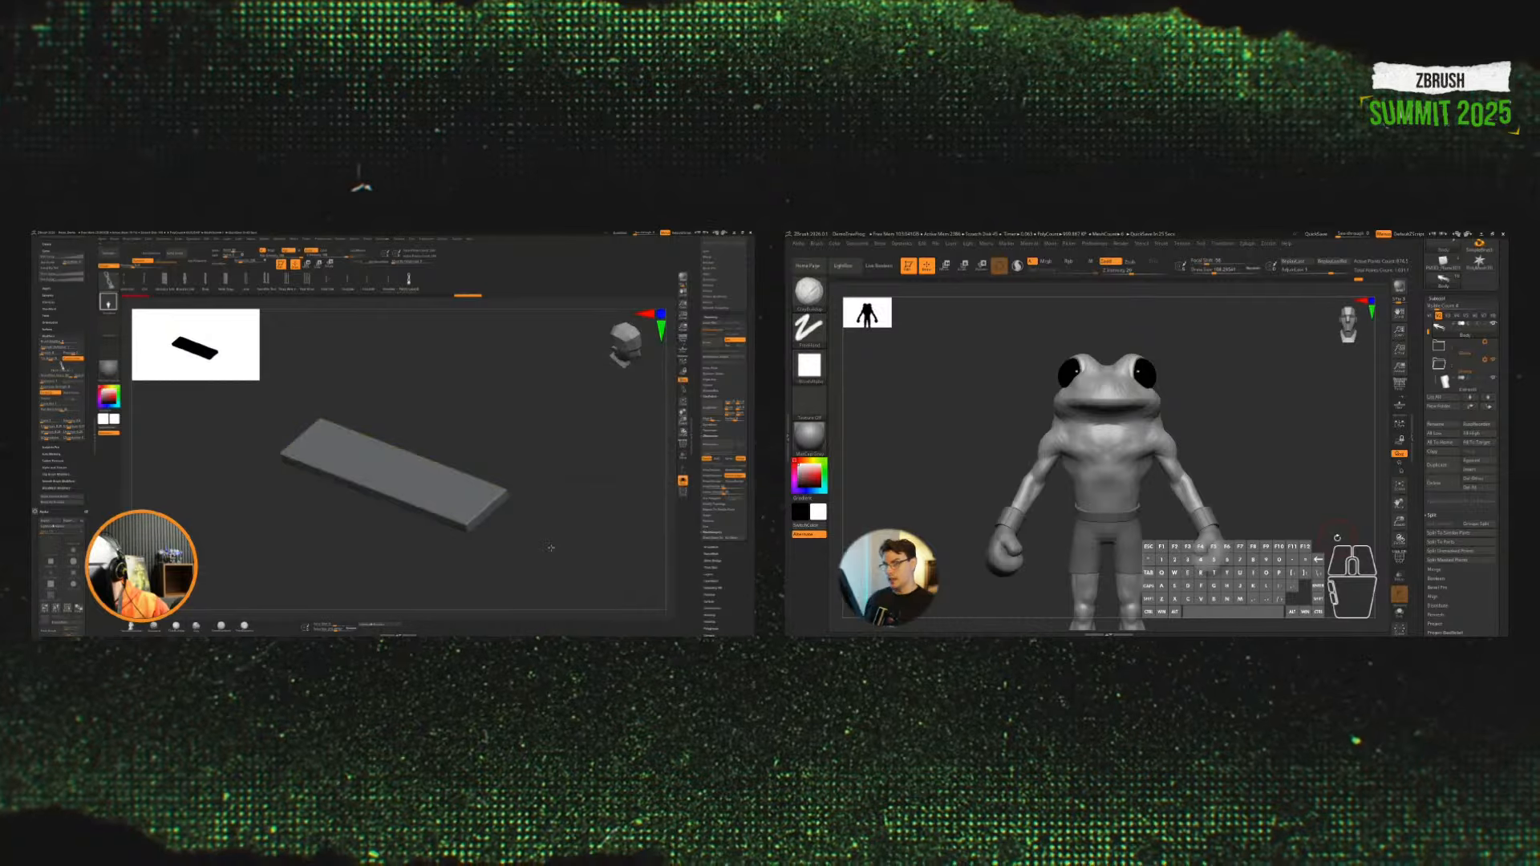
Step: Select the Move brush, adjust its size, and pull the plank's corners and long edges slightly out of square
drag(550, 545, 493, 472)
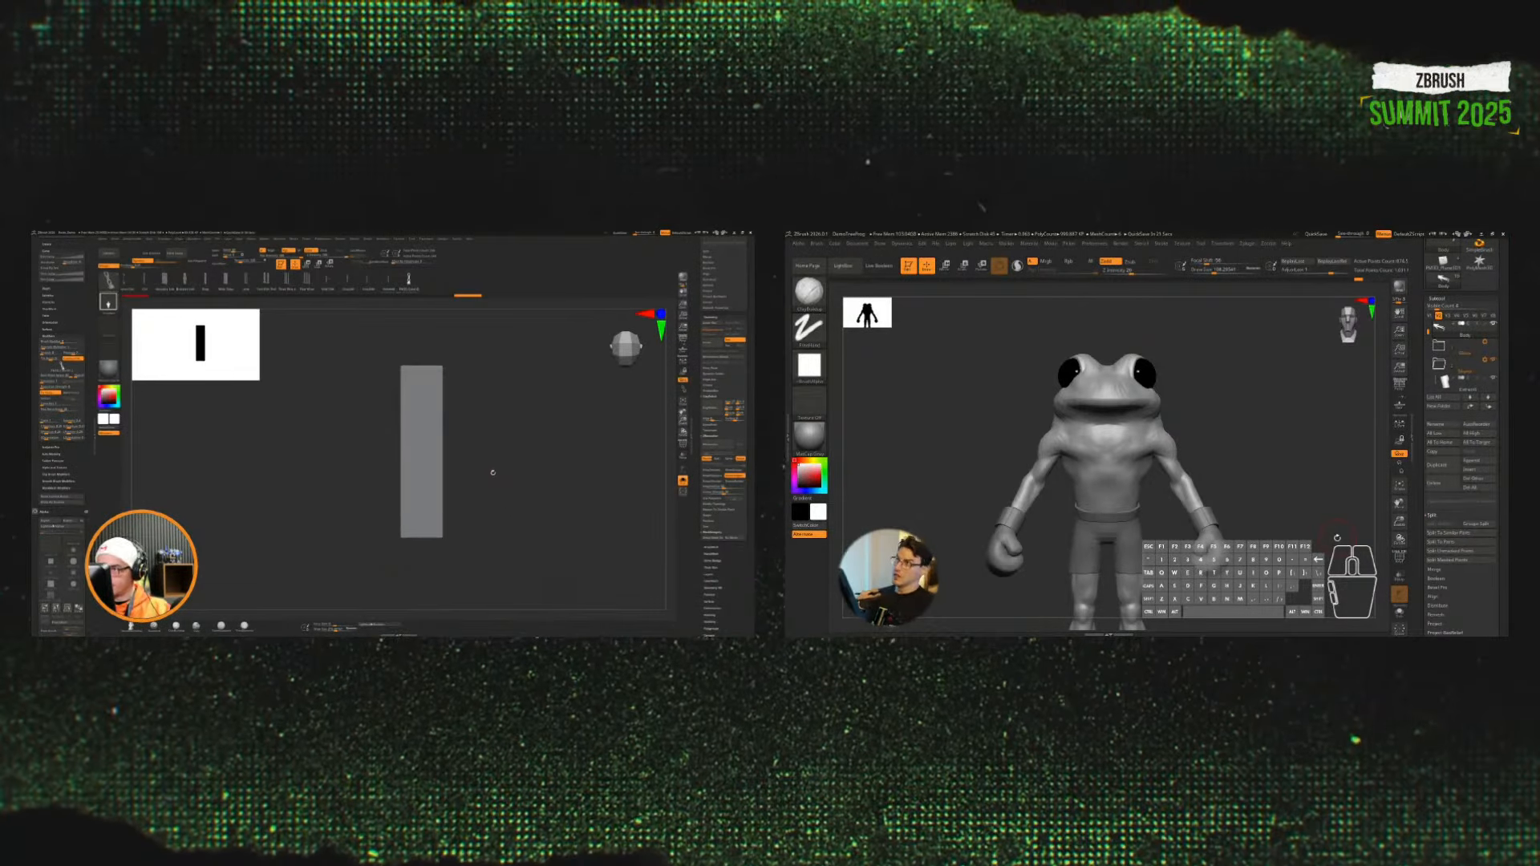
key(b)
key(m)
key(v)
key(s)
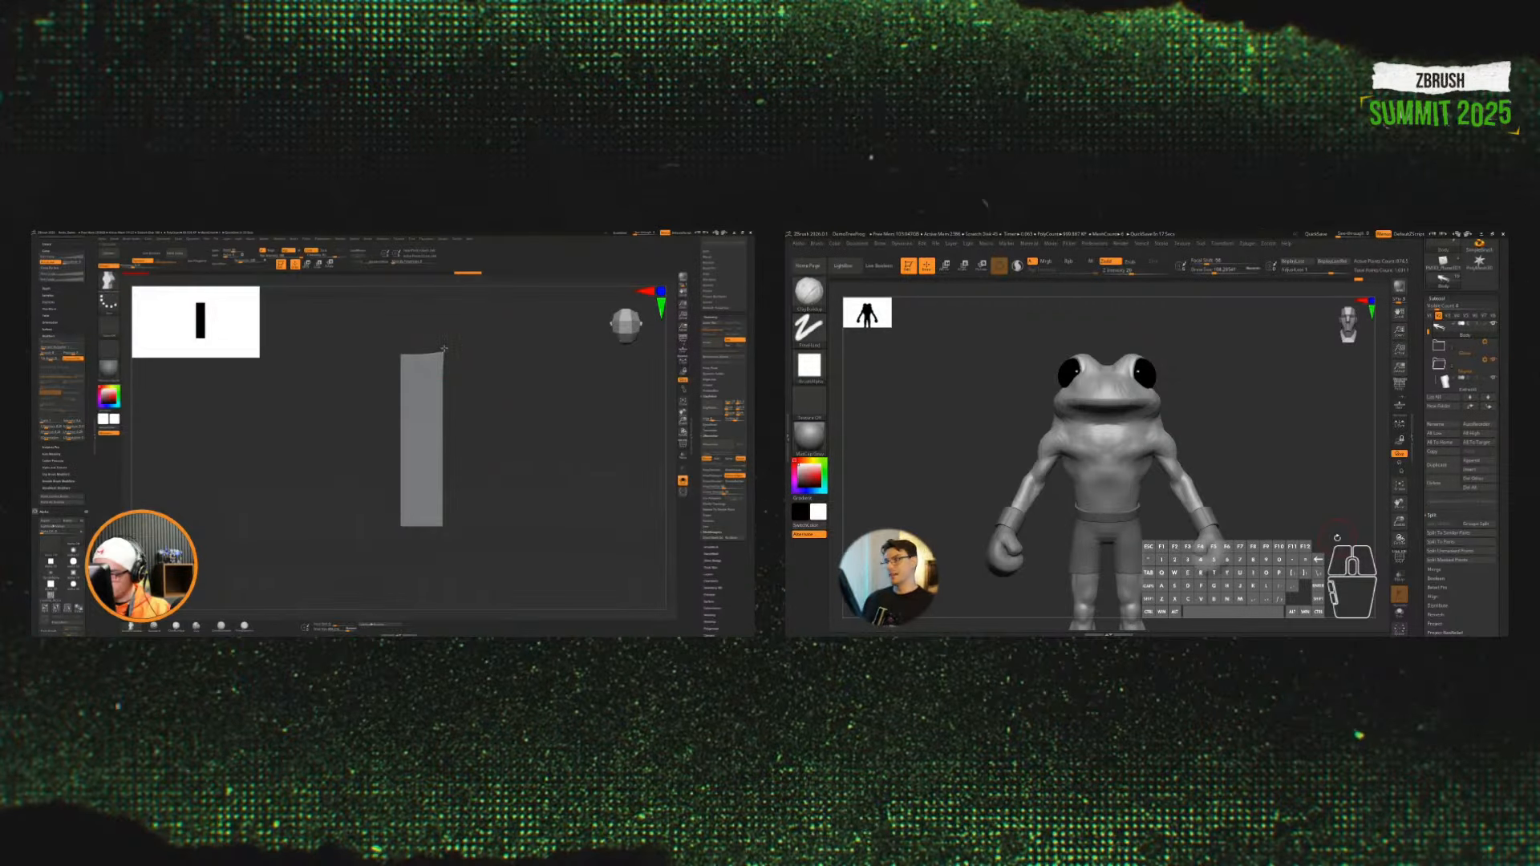
drag(443, 348, 445, 348)
key(s)
key(ctrl+z)
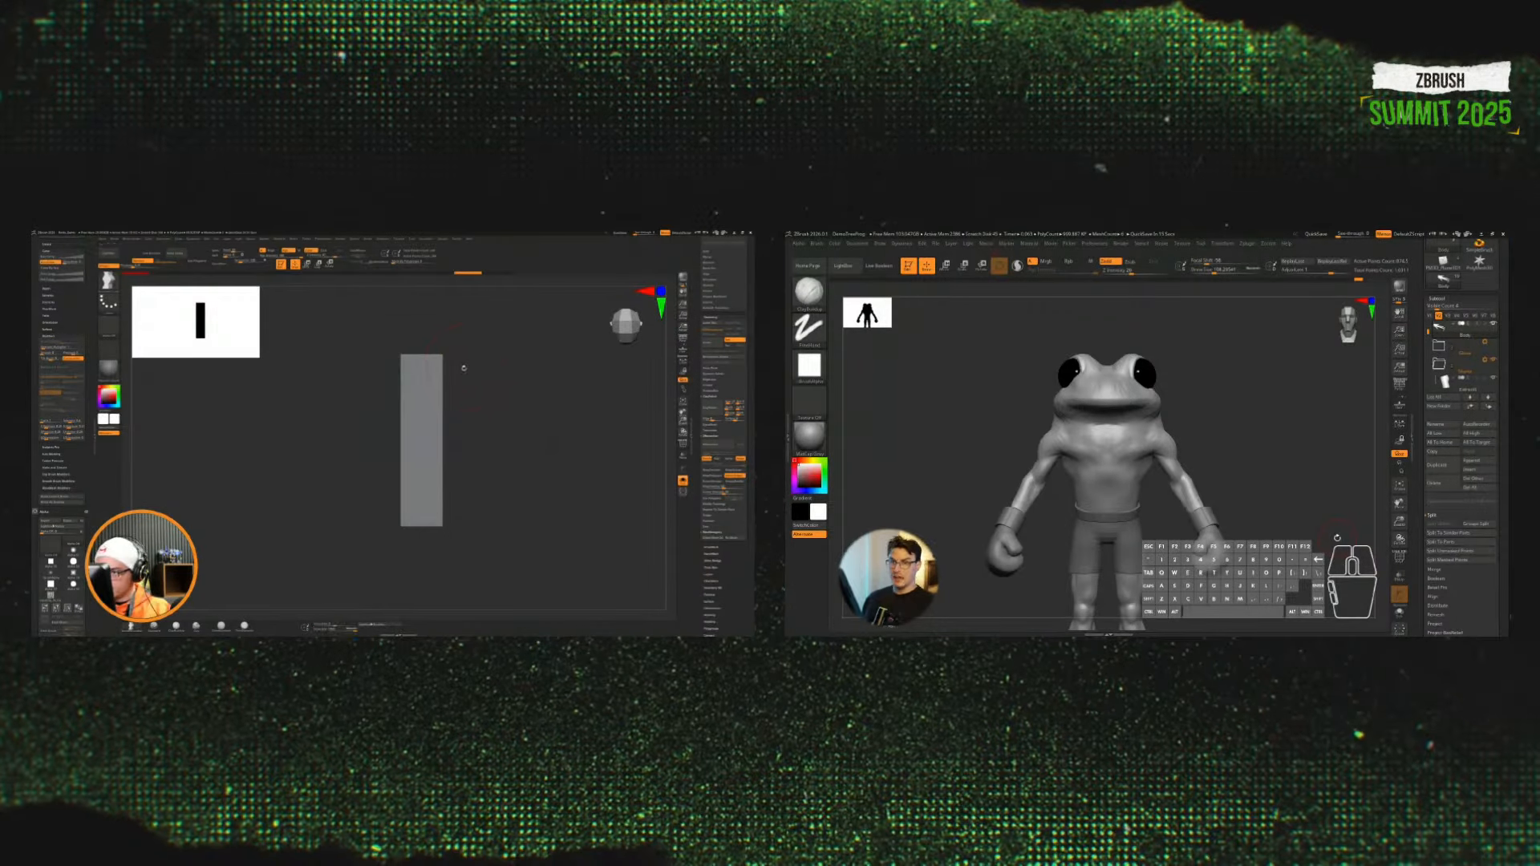
key(space)
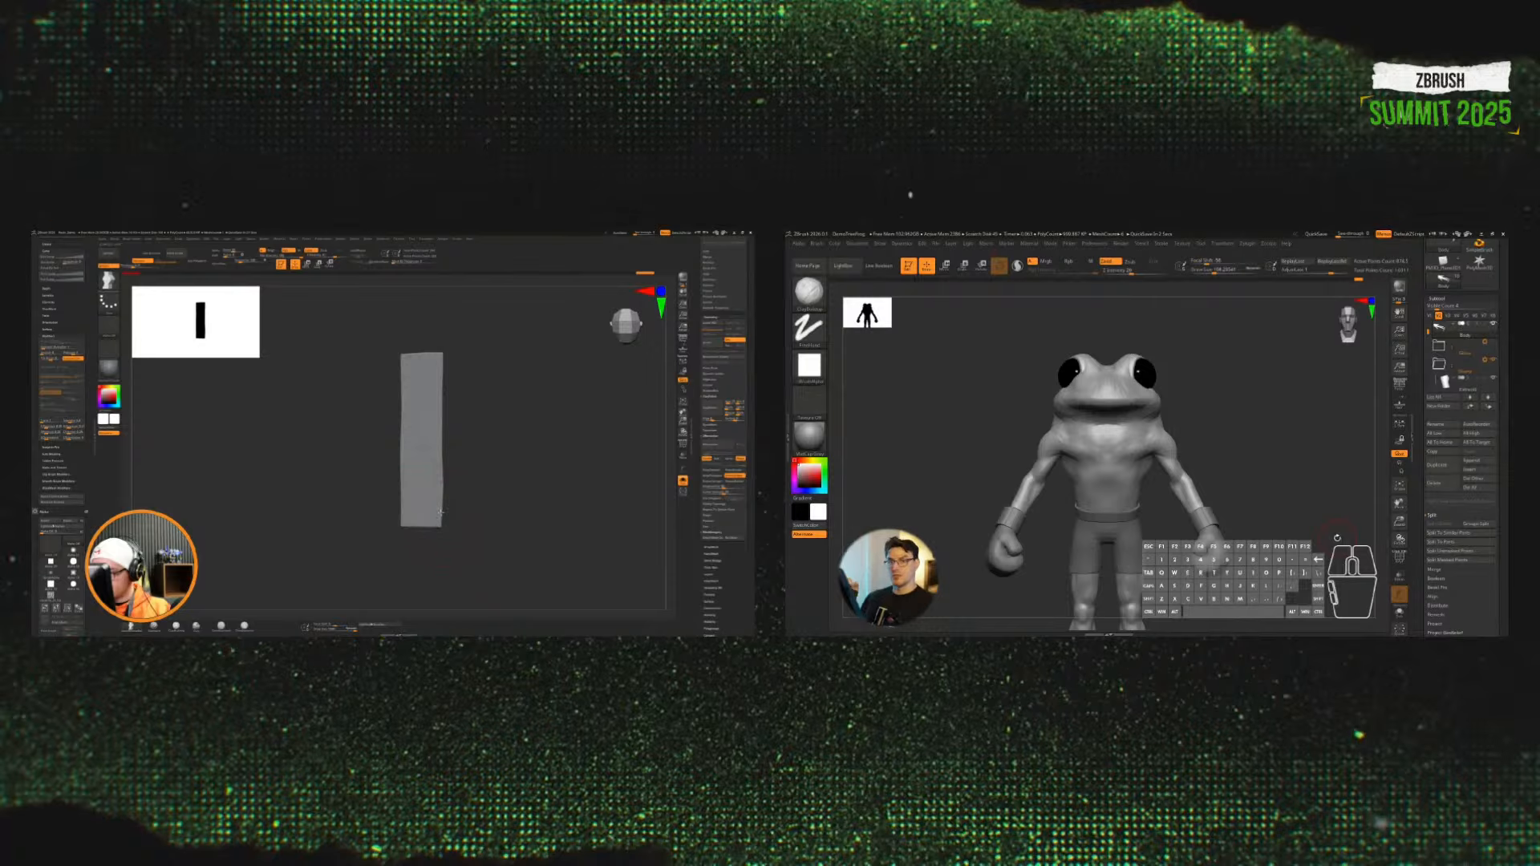
mouse_move(484, 495)
mouse_down()
mouse_move(509, 497)
mouse_move(488, 488)
mouse_up()
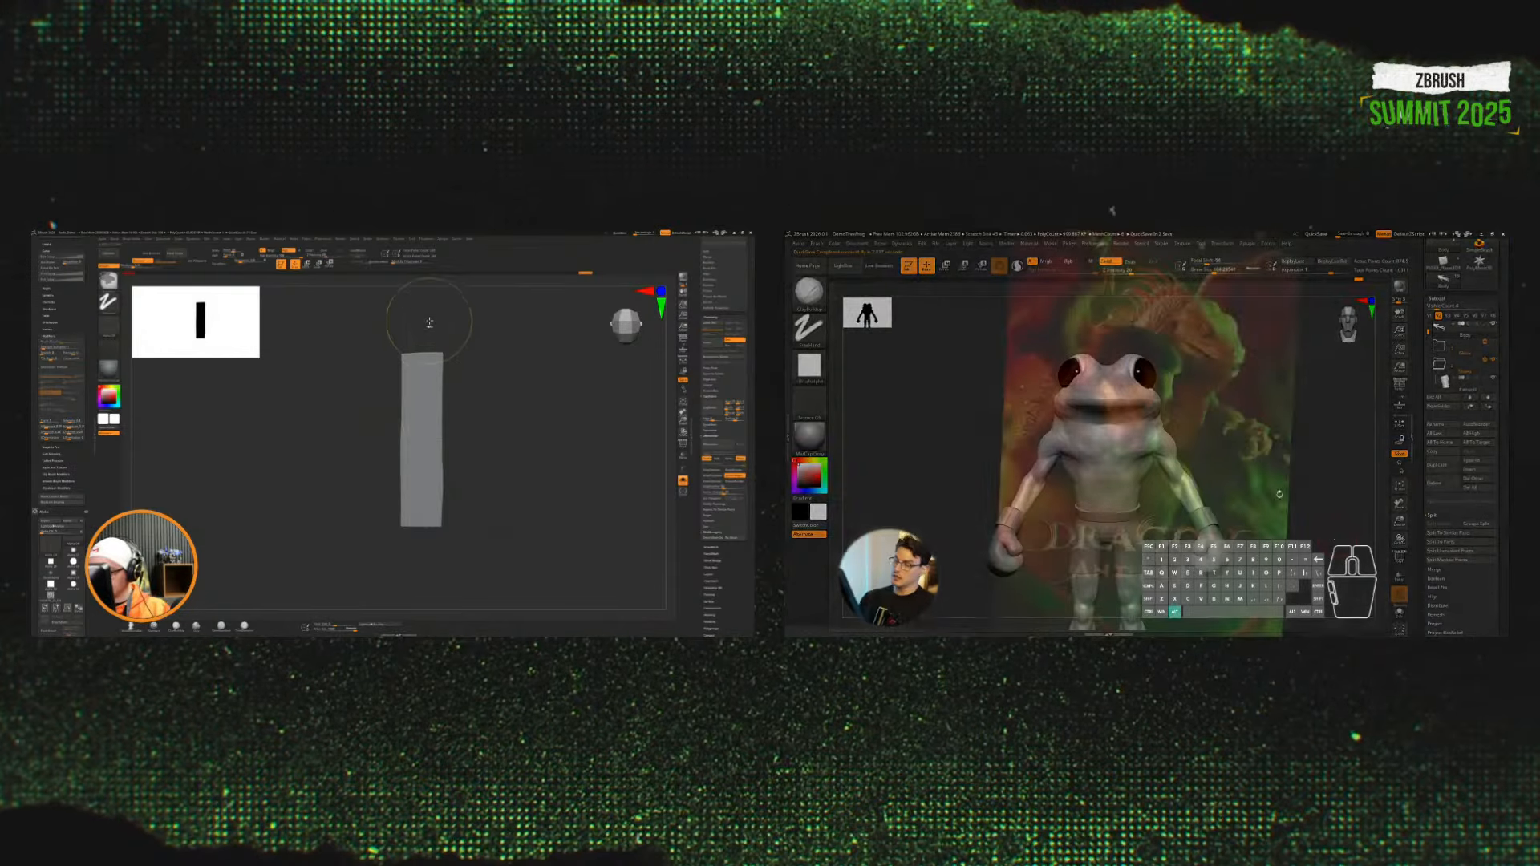
shift+drag(430, 323, 433, 449)
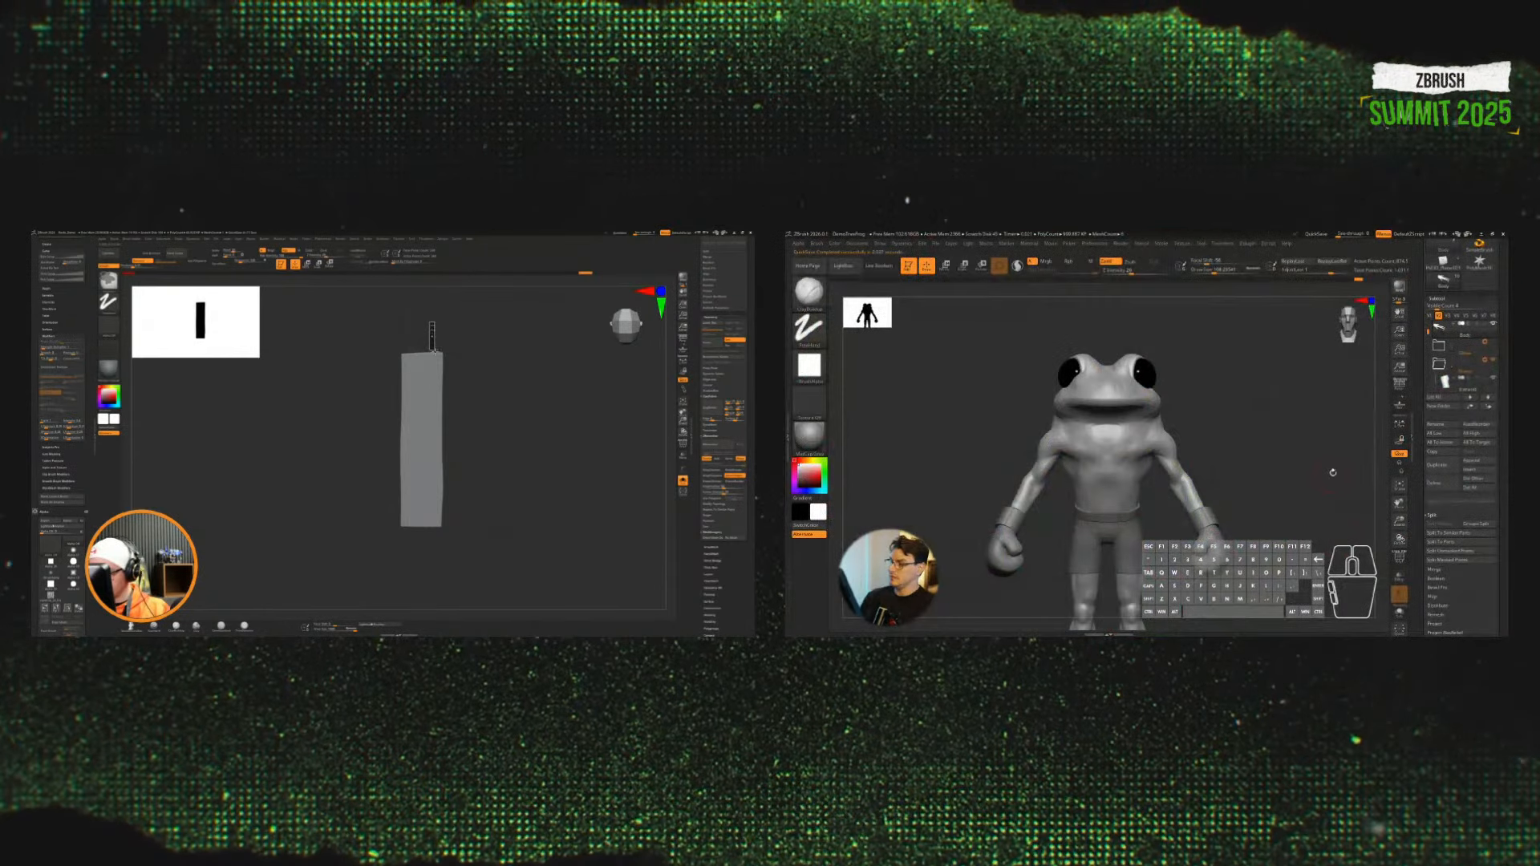
Step: Look through the preferences in the frog session, and briefly show the plank's polyframe to check its mesh density
click(1097, 243)
key(space)
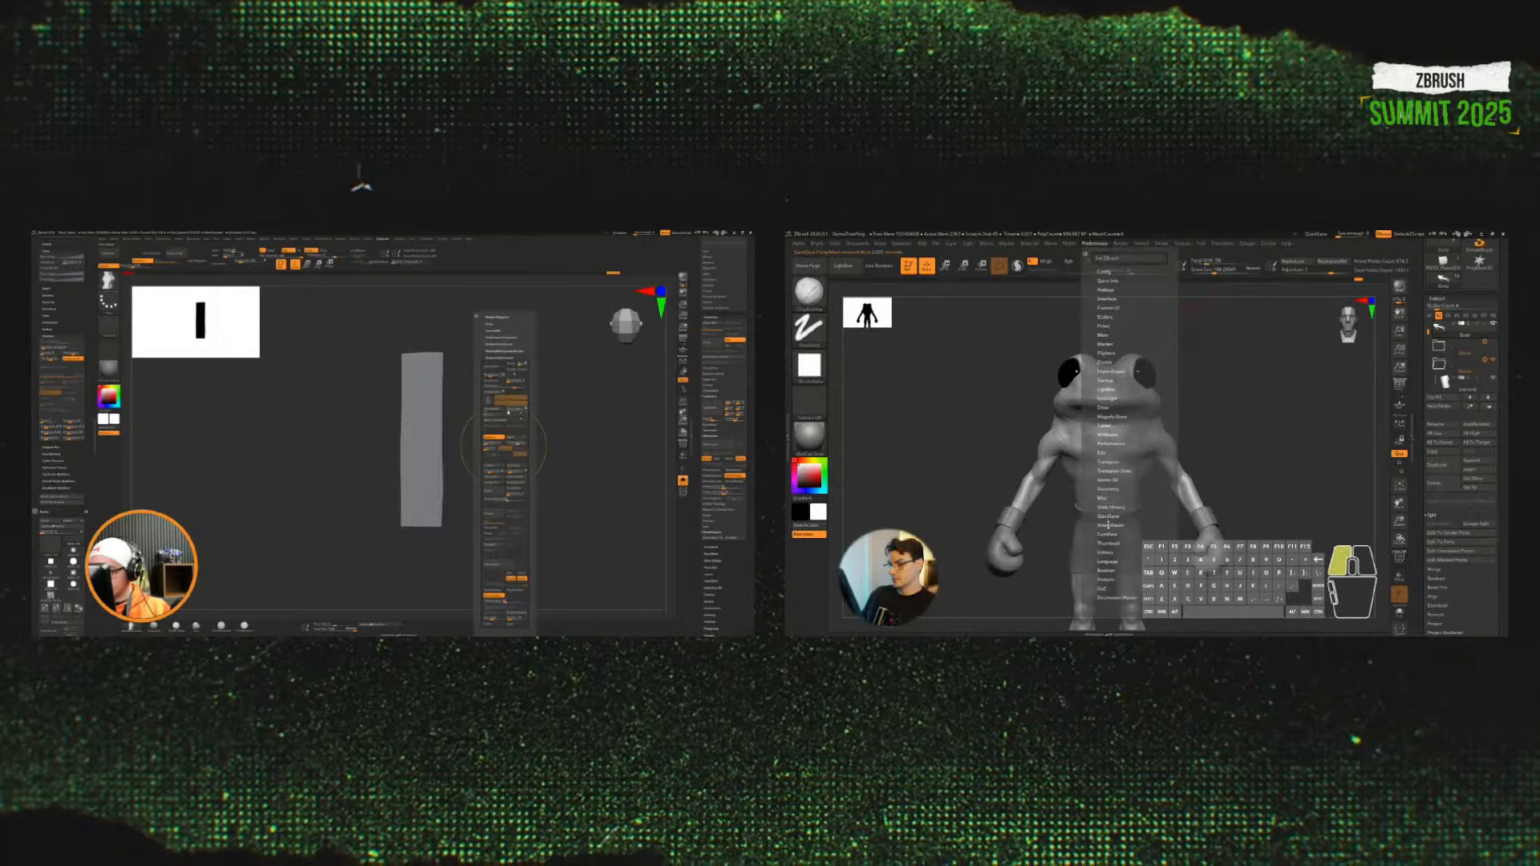
click(1109, 525)
click(1109, 526)
key(shift+f)
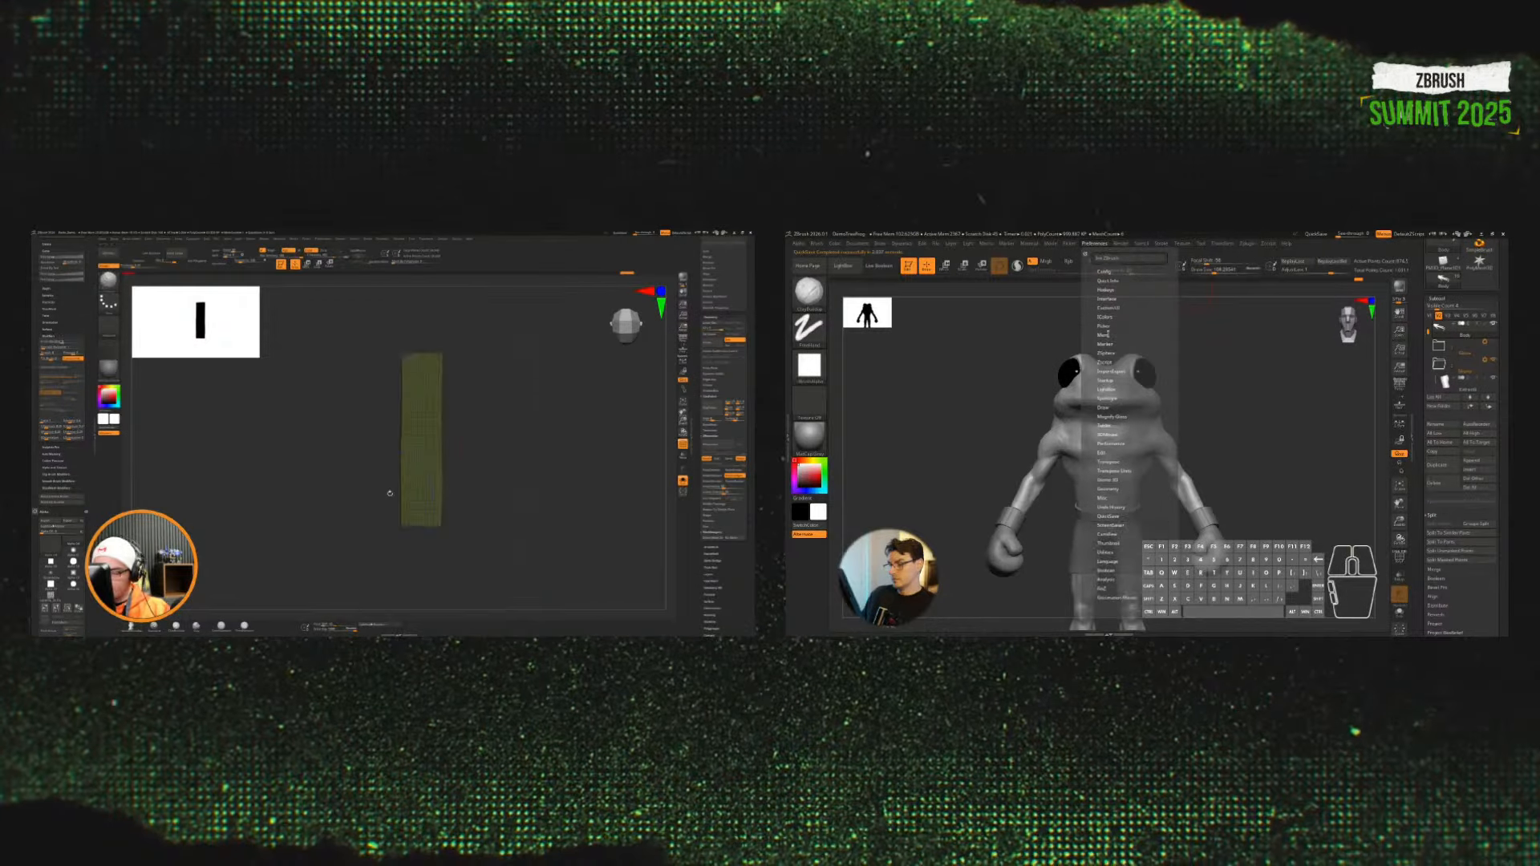
key(shift+f)
Step: Inspect the frog's head and torso and the plank's long face at an angle, and adjust the frog's brush size
drag(1187, 341, 1222, 414)
drag(390, 493, 427, 482)
drag(1223, 414, 1241, 450)
drag(428, 483, 464, 473)
drag(1241, 450, 1258, 487)
drag(465, 473, 502, 464)
drag(1259, 487, 1278, 443)
drag(502, 464, 494, 478)
key(s)
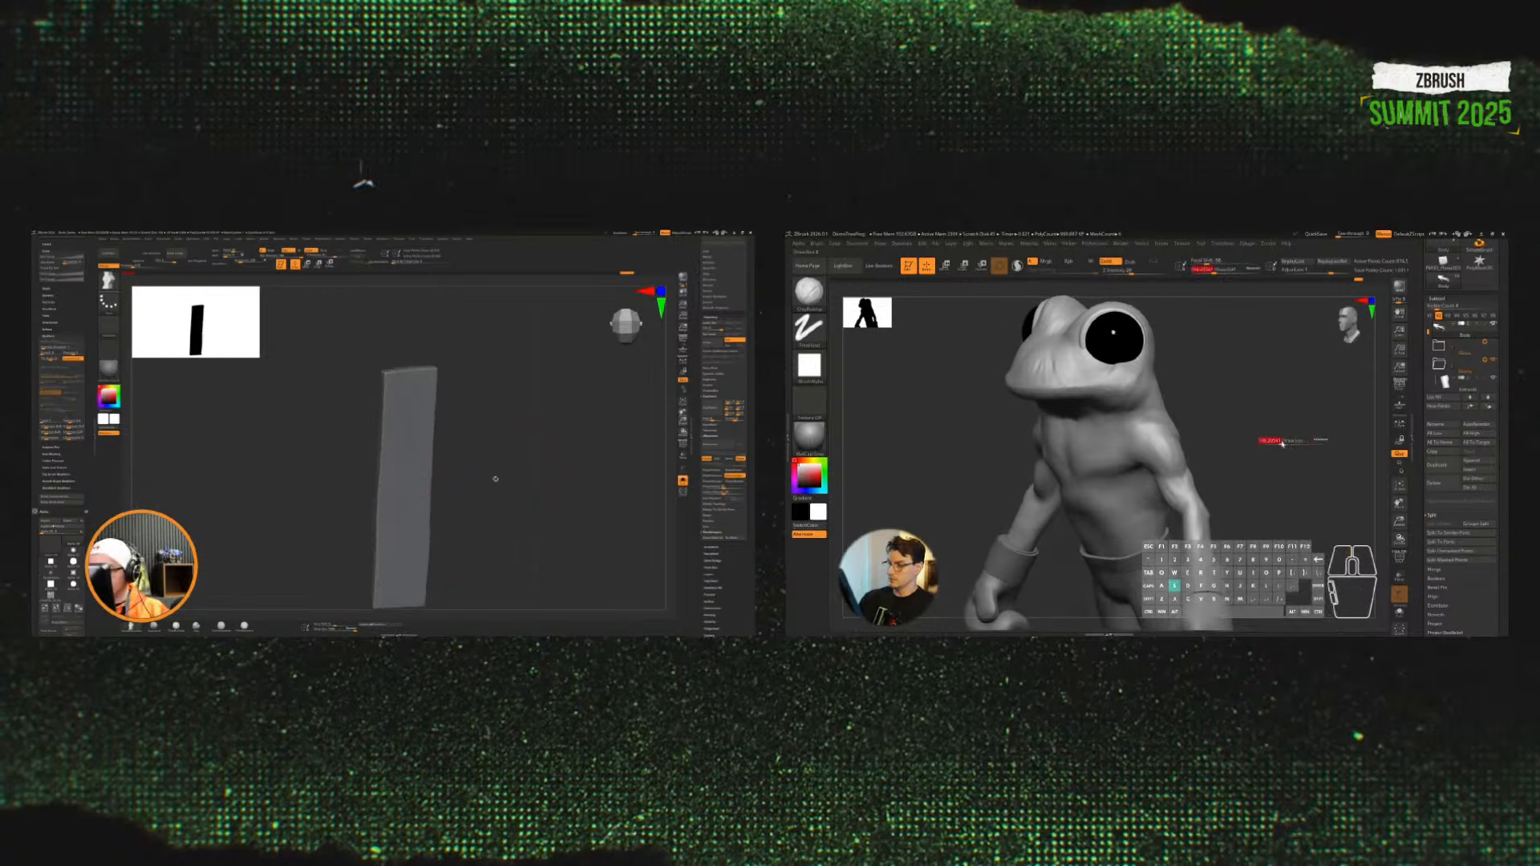
drag(1278, 444, 1268, 444)
alt+drag(1280, 443, 1289, 454)
drag(494, 478, 461, 433)
alt+drag(1289, 454, 1294, 452)
Step: Choose a freehand brush with an alpha for sculpting wood grain on the plank
key(space)
click(470, 455)
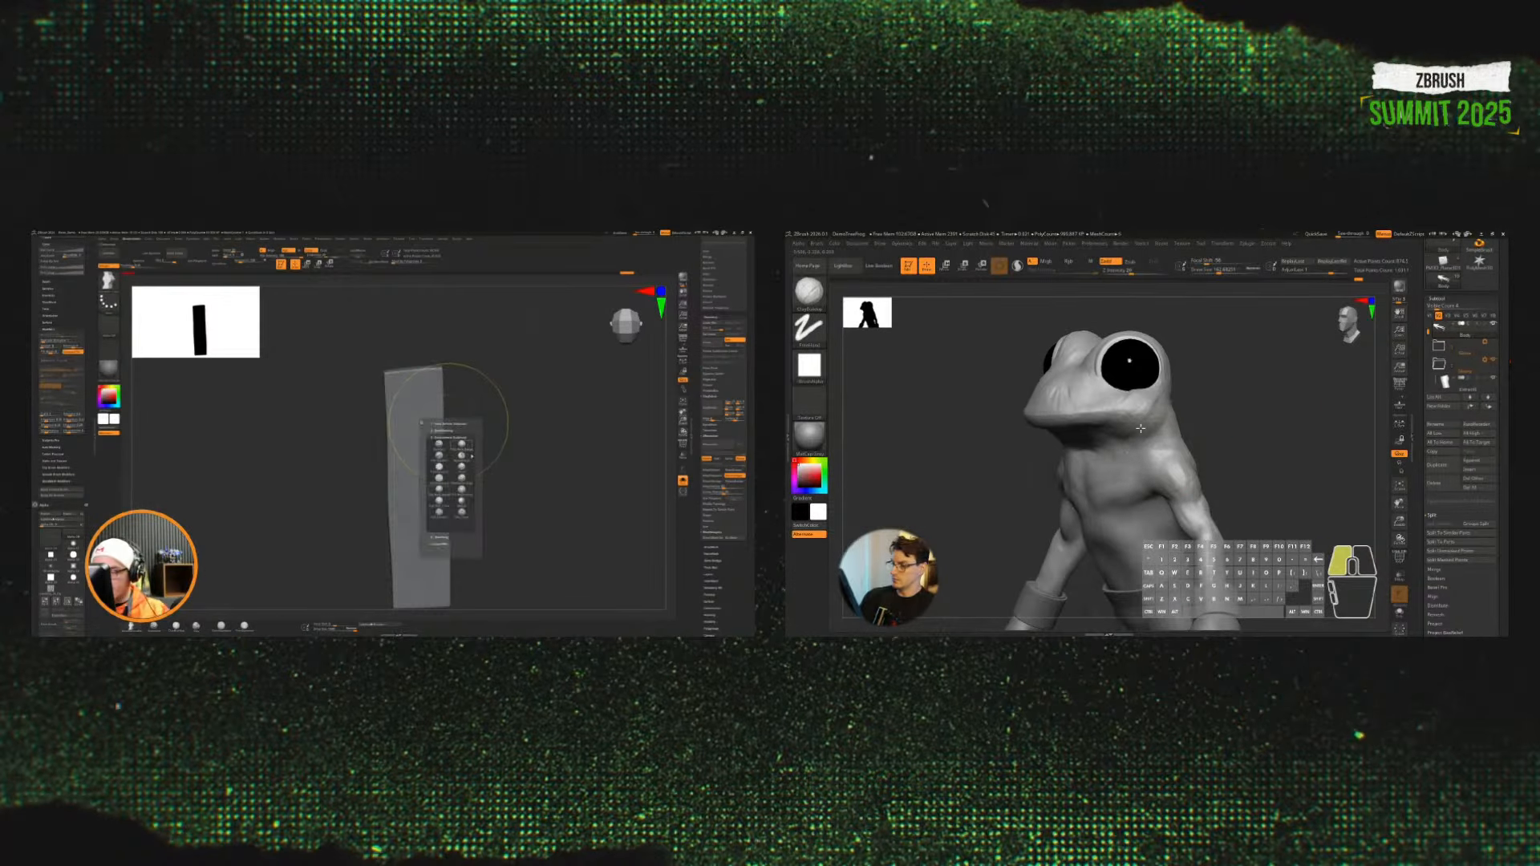
click(463, 514)
Step: Refine the frog's throat beneath the jaw, and adjust the grain brush's size on the plank
drag(1213, 392, 1177, 394)
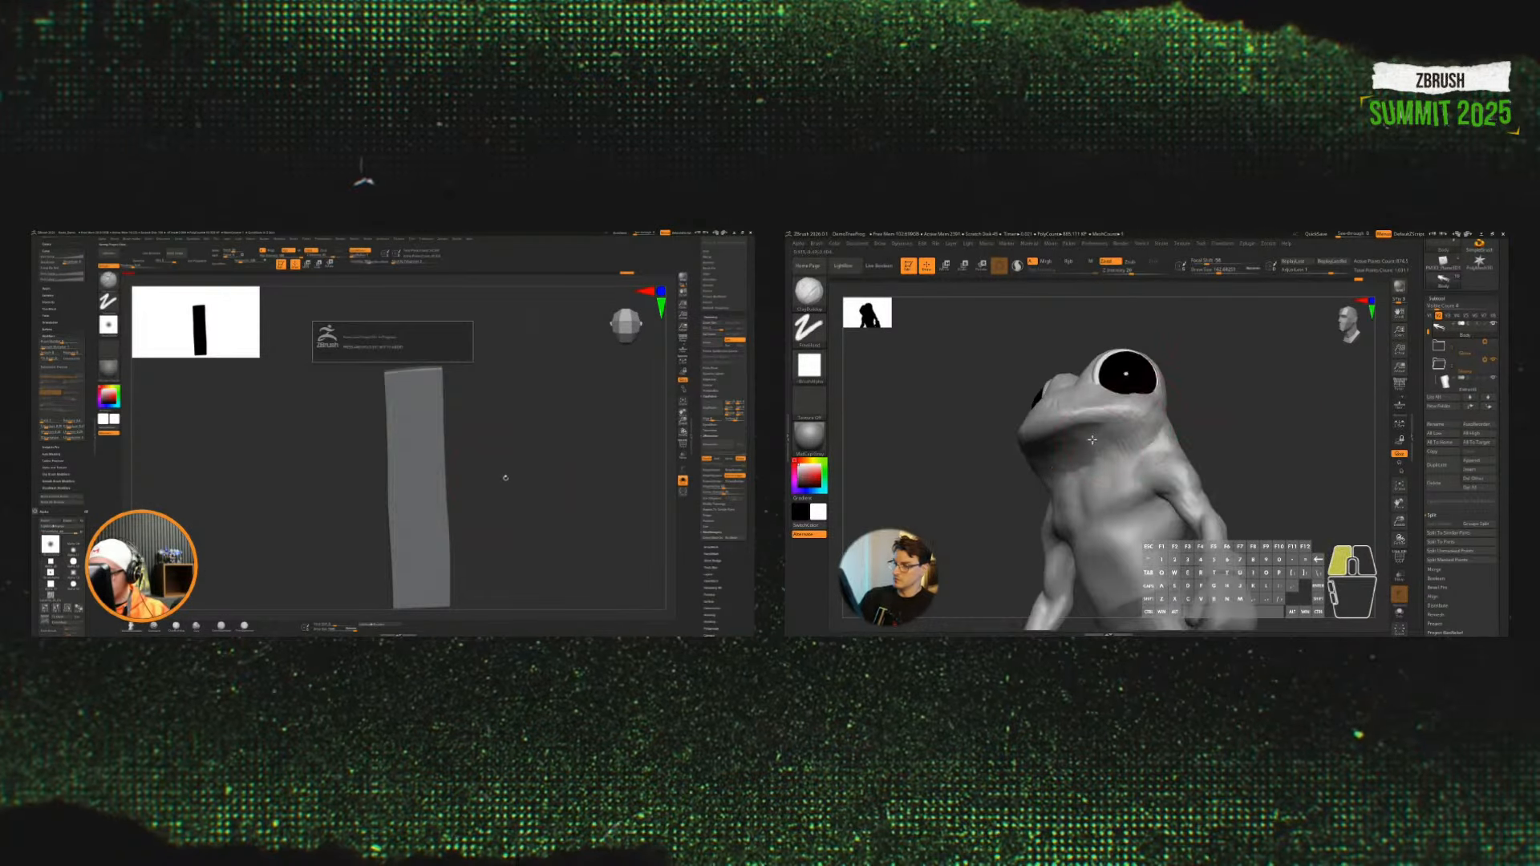
mouse_move(1073, 447)
mouse_down()
mouse_move(1081, 469)
mouse_move(1074, 446)
mouse_up()
key(s)
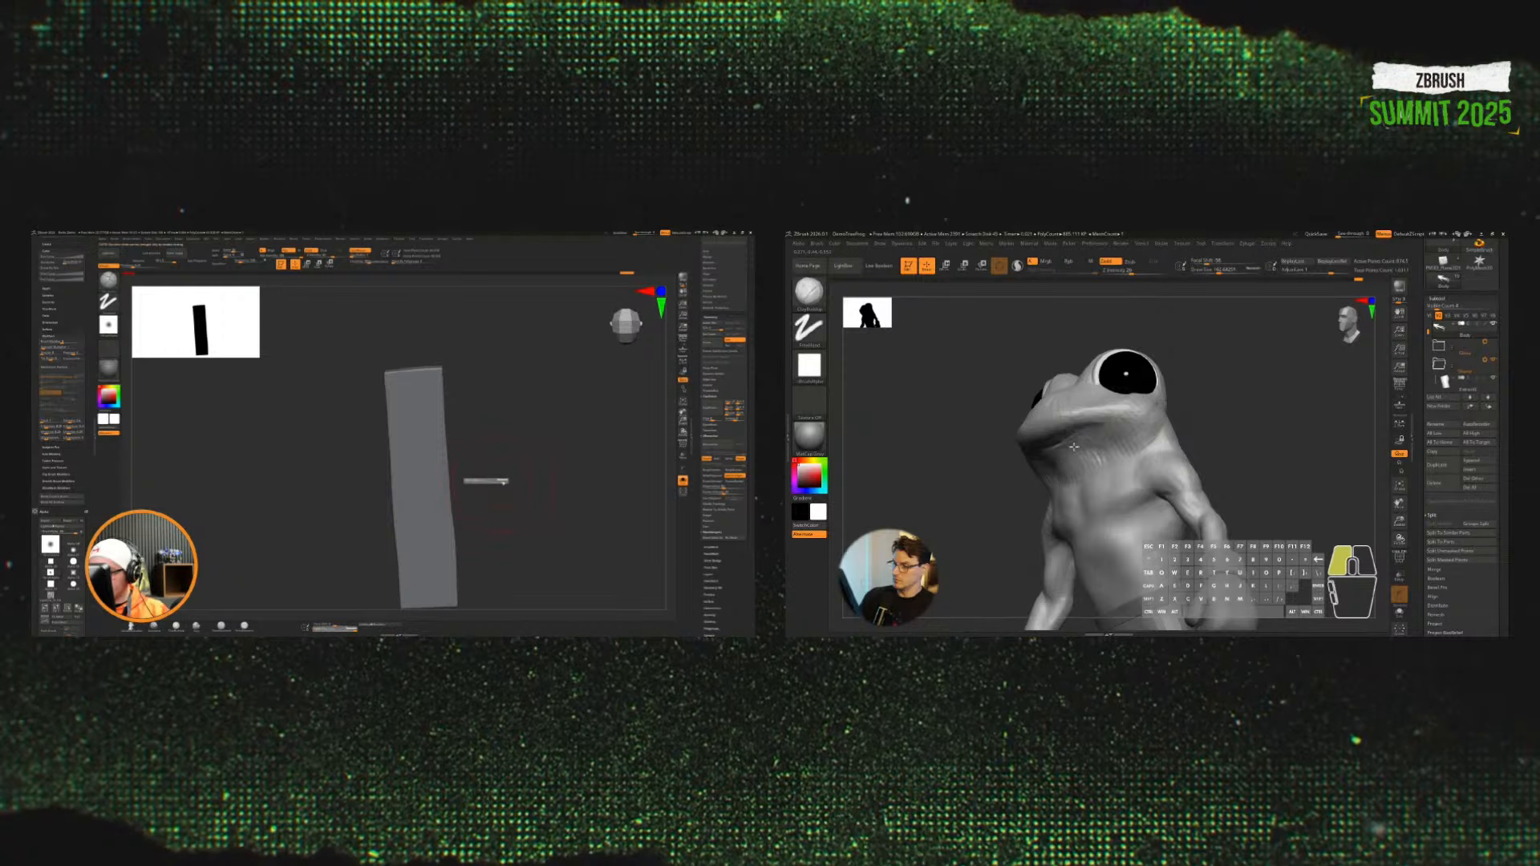
mouse_move(1210, 430)
mouse_down()
mouse_move(1237, 452)
mouse_move(1223, 447)
mouse_up()
shift+drag(457, 371, 424, 369)
drag(1223, 447, 1280, 404)
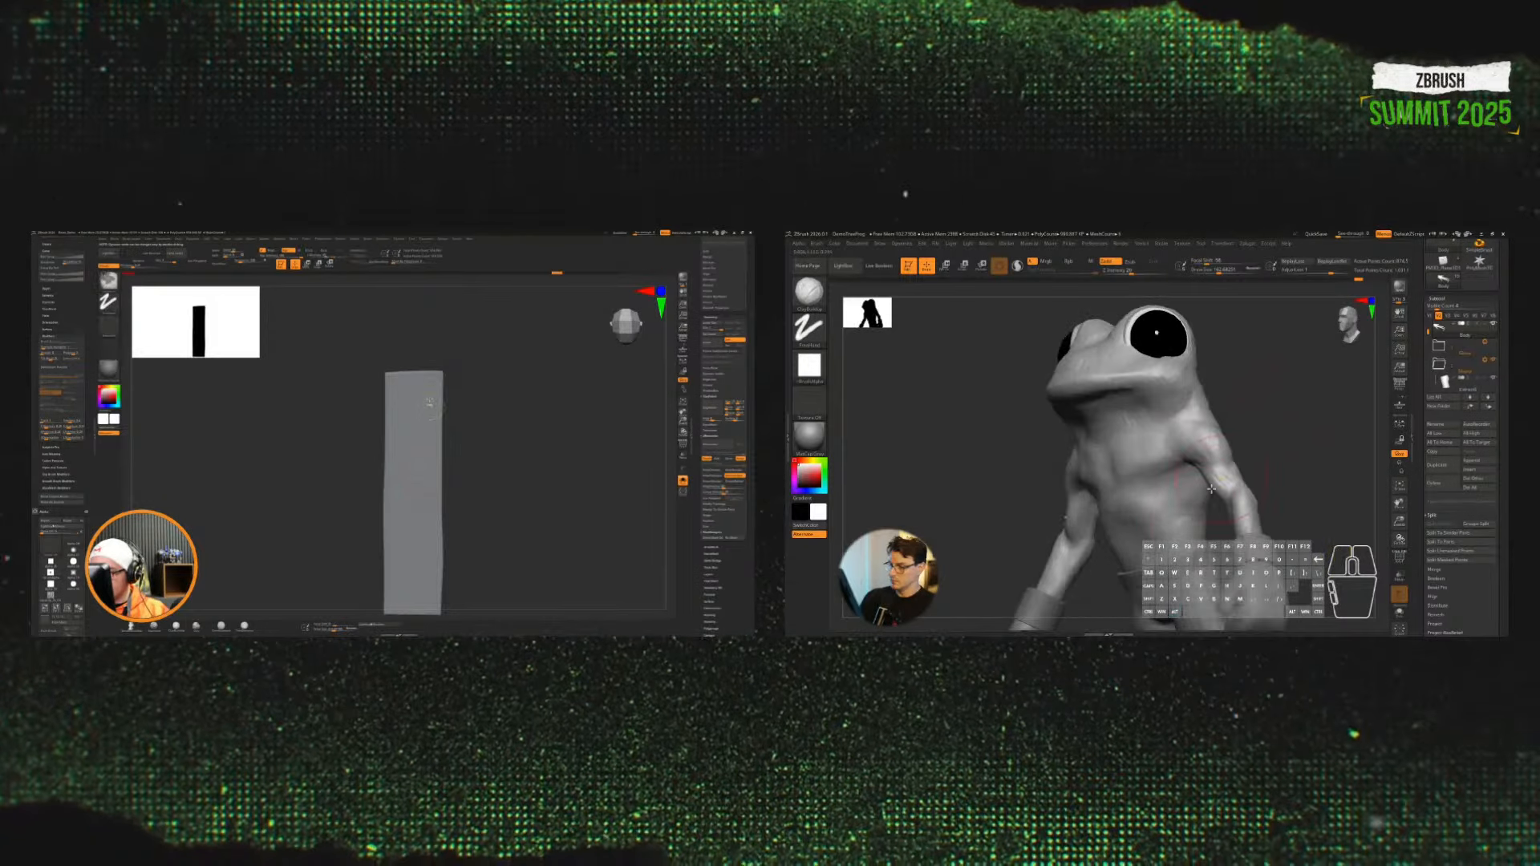
Step: Sculpt lengthwise wood grain along the plank's front face, and refine the frog's chest and side beneath the arm
alt+drag(1176, 518, 1152, 529)
drag(456, 403, 457, 436)
key(s)
mouse_move(1130, 529)
alt+mouse_down()
mouse_move(1170, 521)
mouse_move(1148, 527)
alt+mouse_up()
mouse_move(1148, 528)
shift+mouse_down()
mouse_move(1159, 512)
mouse_move(1187, 537)
mouse_move(1302, 502)
mouse_move(1299, 481)
mouse_move(1300, 499)
shift+mouse_up()
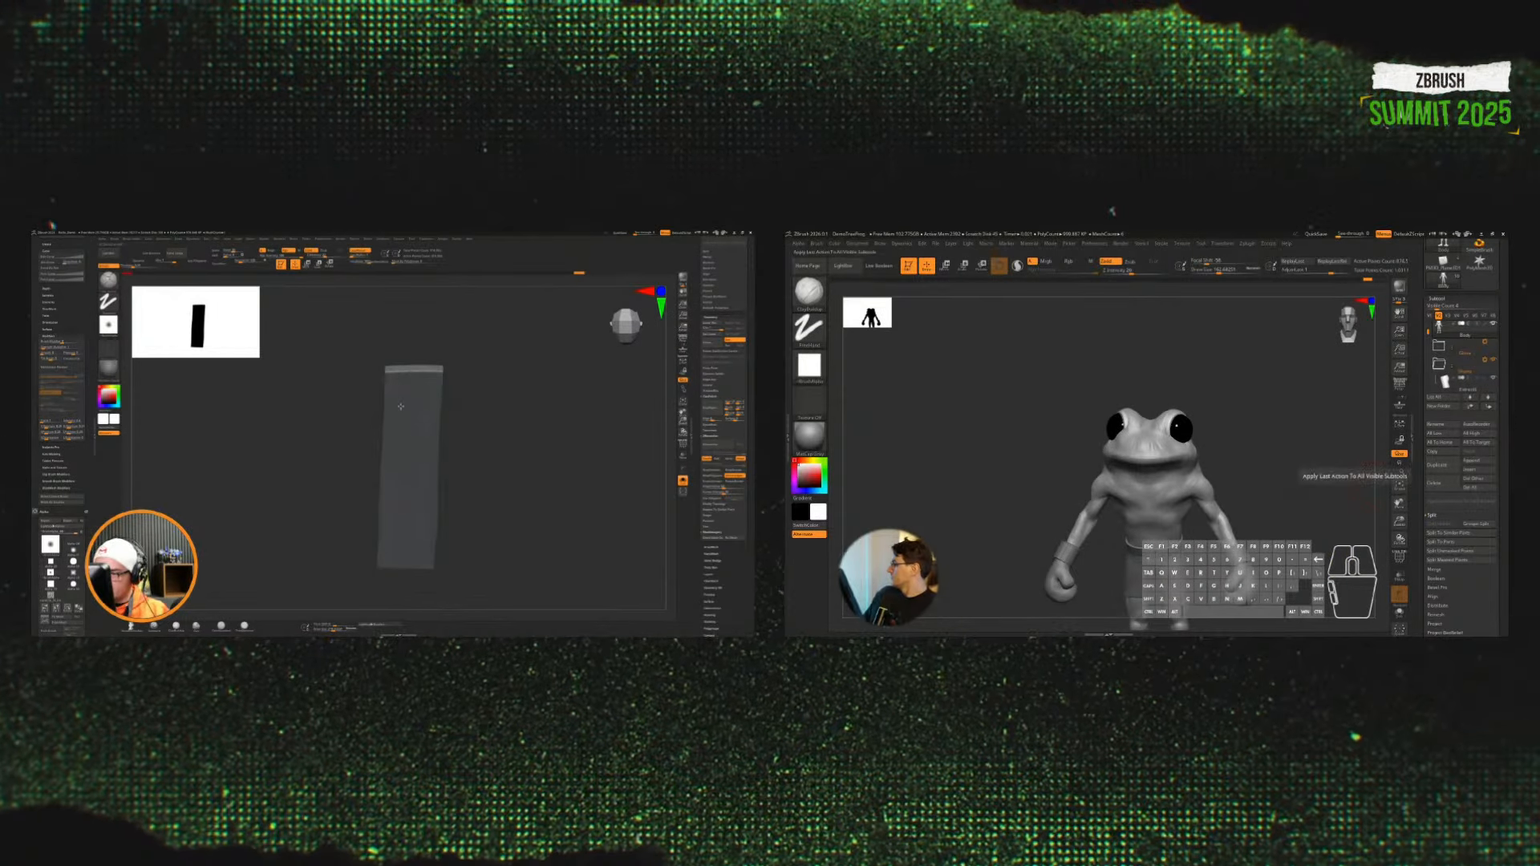
drag(441, 497, 443, 431)
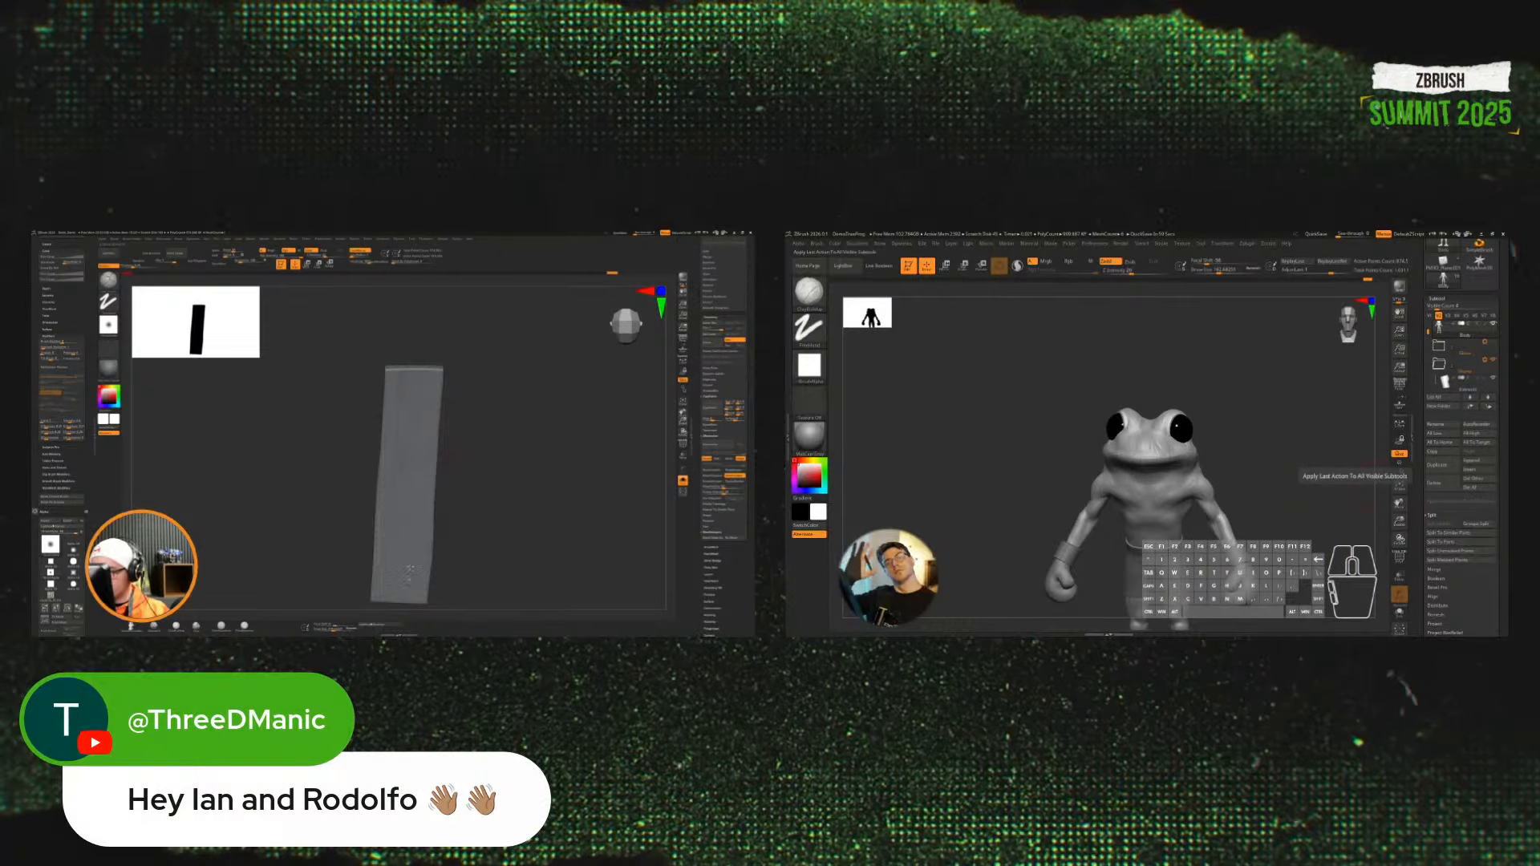
drag(470, 508, 474, 498)
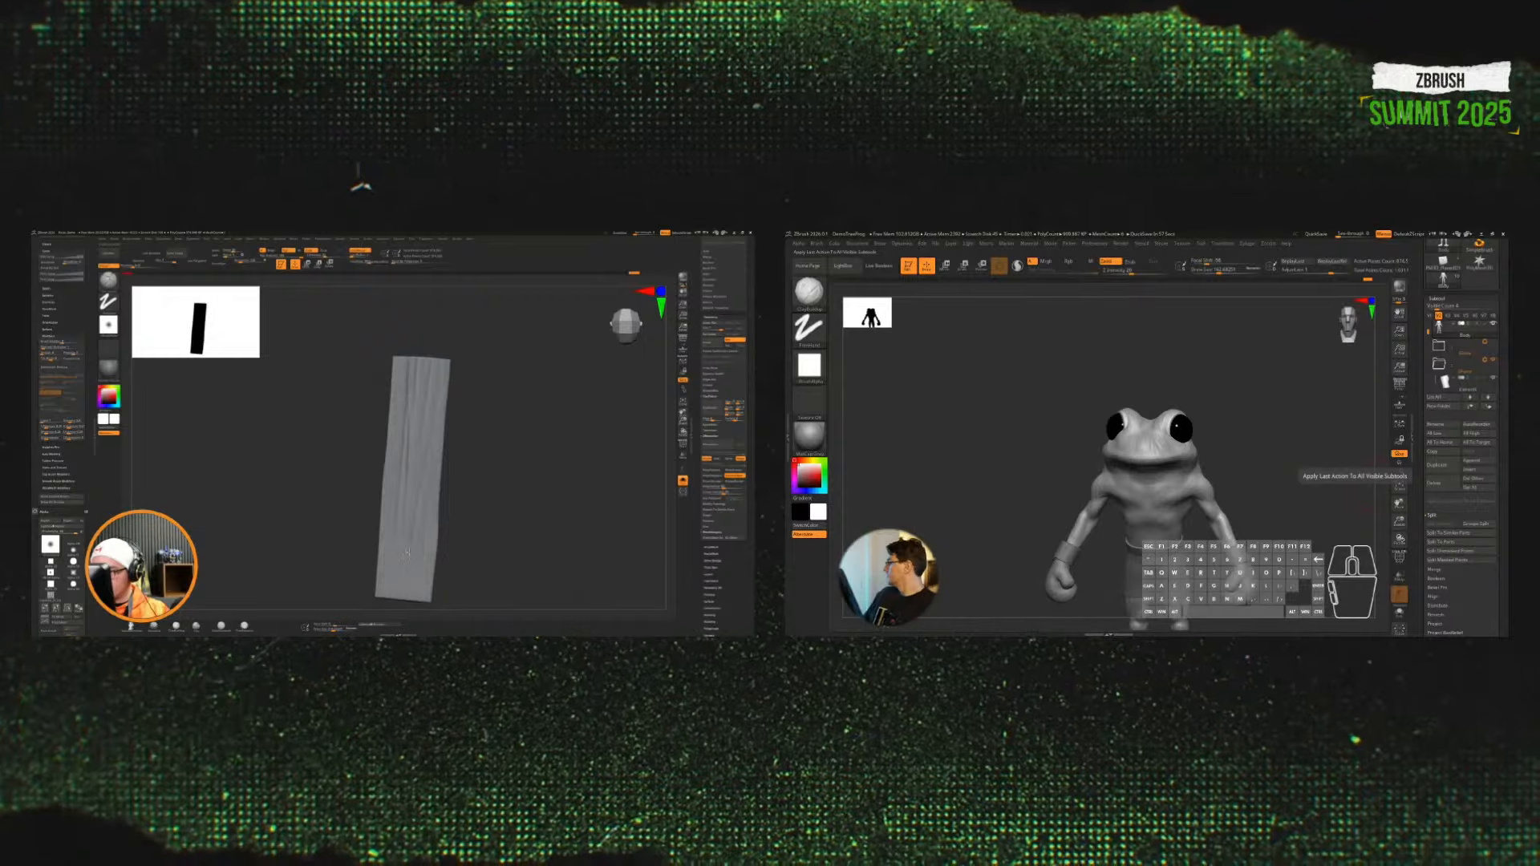
Step: Switch to a move-type brush and make the frog's waistband the active subtool
drag(1278, 471, 1297, 446)
alt+drag(1195, 494, 1202, 476)
mouse_move(1257, 441)
mouse_down()
mouse_move(1289, 440)
mouse_move(1309, 416)
mouse_move(1264, 457)
mouse_move(1219, 550)
mouse_move(1197, 533)
mouse_up()
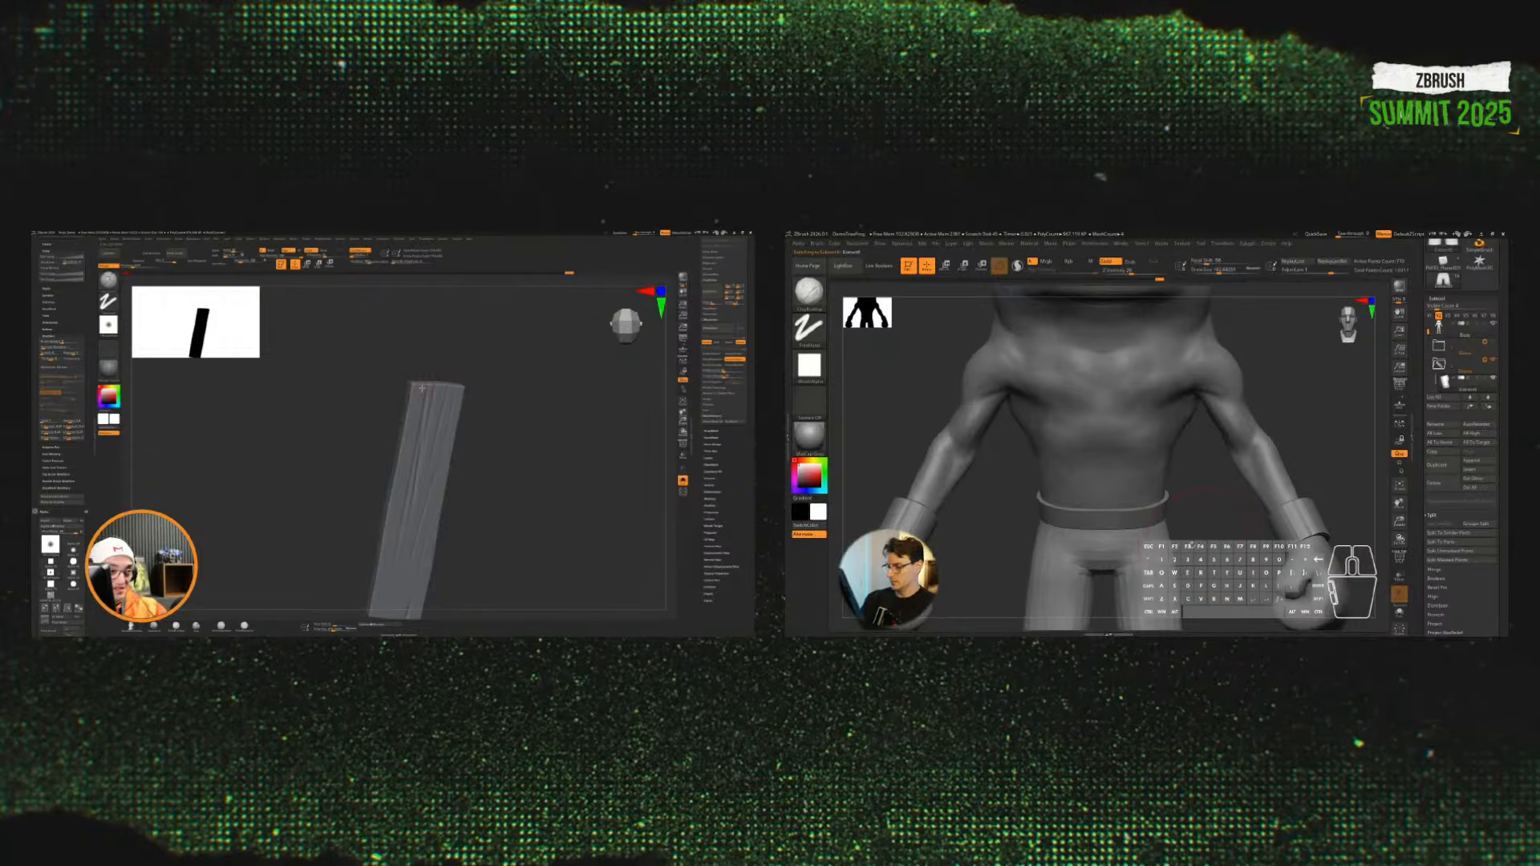
key(b)
key(Escape)
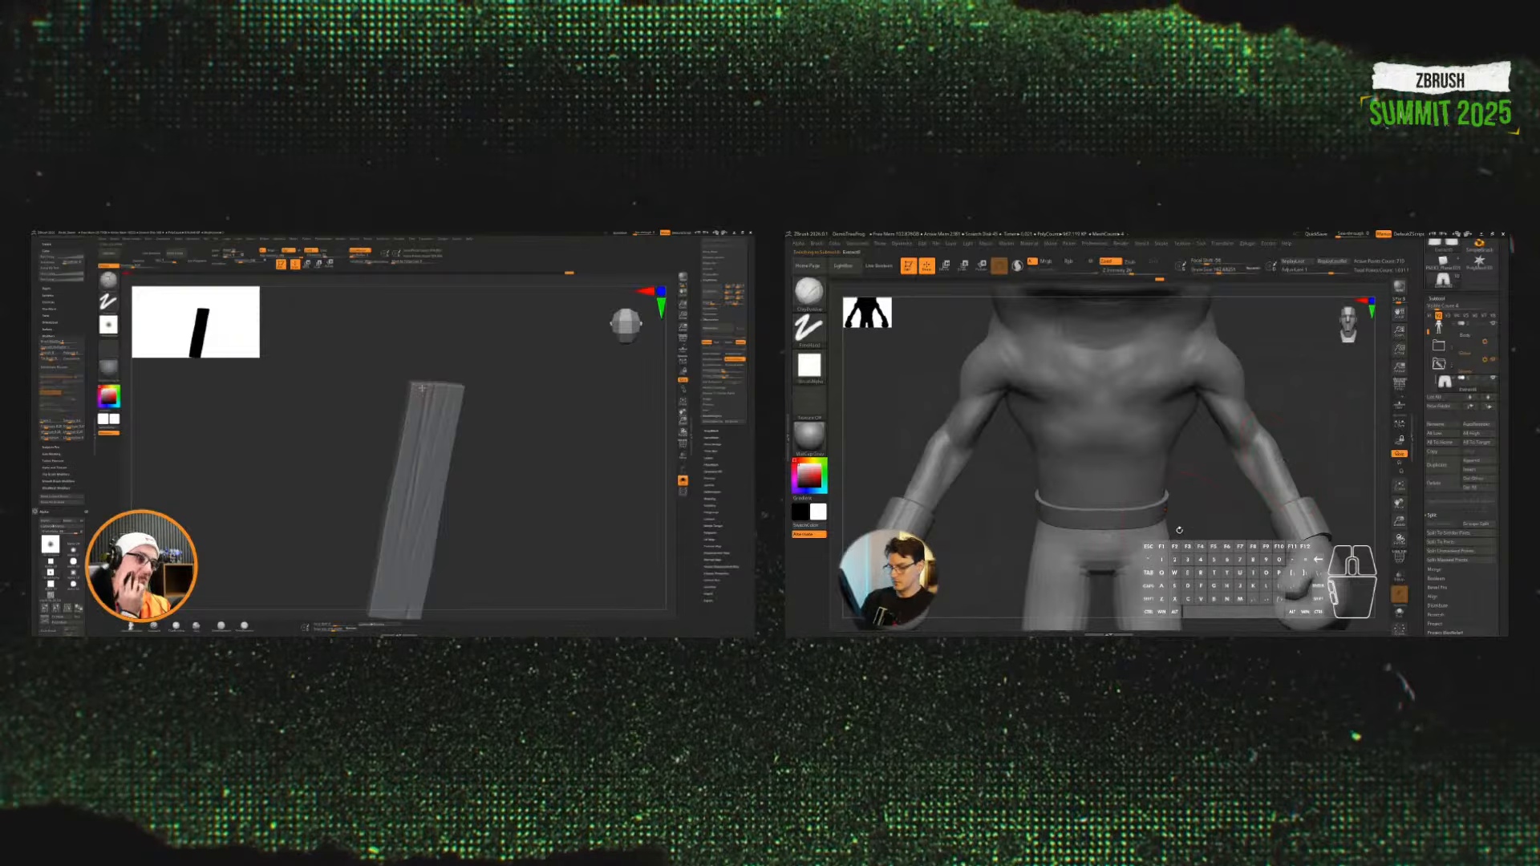
key(b)
key(m)
key(i)
mouse_move(1178, 529)
mouse_down()
mouse_move(1167, 497)
mouse_move(1167, 542)
mouse_move(1131, 562)
mouse_move(1168, 570)
mouse_up()
alt+click(1167, 522)
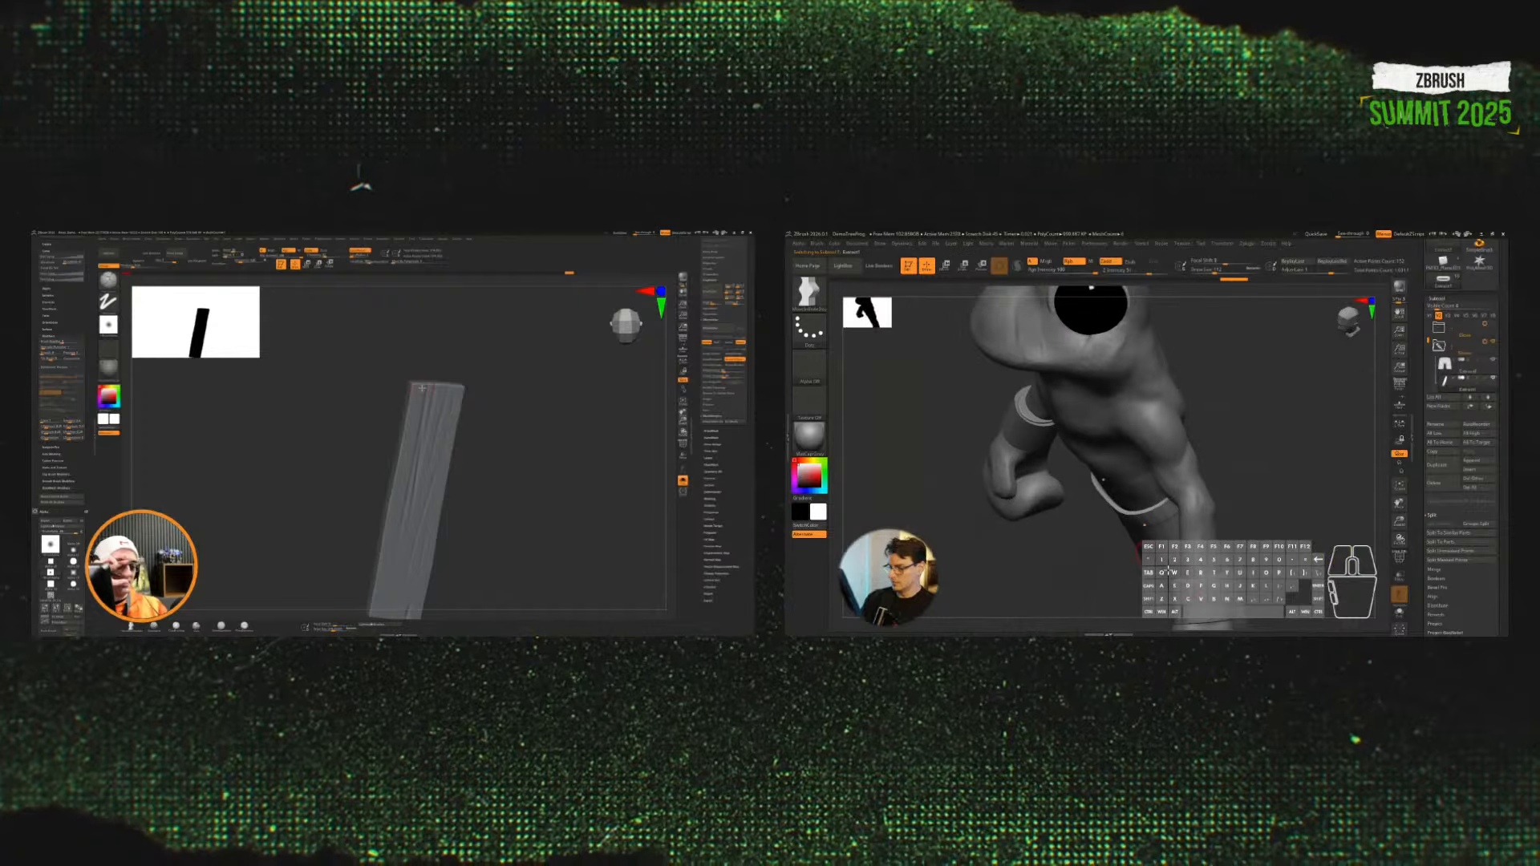
Step: Select the Move brush, adjust its size, and pull the waistband to follow the frog's waist at the front and side
key(b)
key(m)
key(v)
drag(1203, 514, 1303, 465)
key(s)
drag(1293, 465, 1302, 465)
drag(1147, 512, 1163, 521)
mouse_move(1331, 497)
mouse_down()
mouse_move(1266, 470)
mouse_move(1283, 482)
mouse_up()
mouse_move(1155, 513)
mouse_down()
mouse_move(1179, 520)
mouse_move(1277, 469)
mouse_move(1152, 495)
mouse_up()
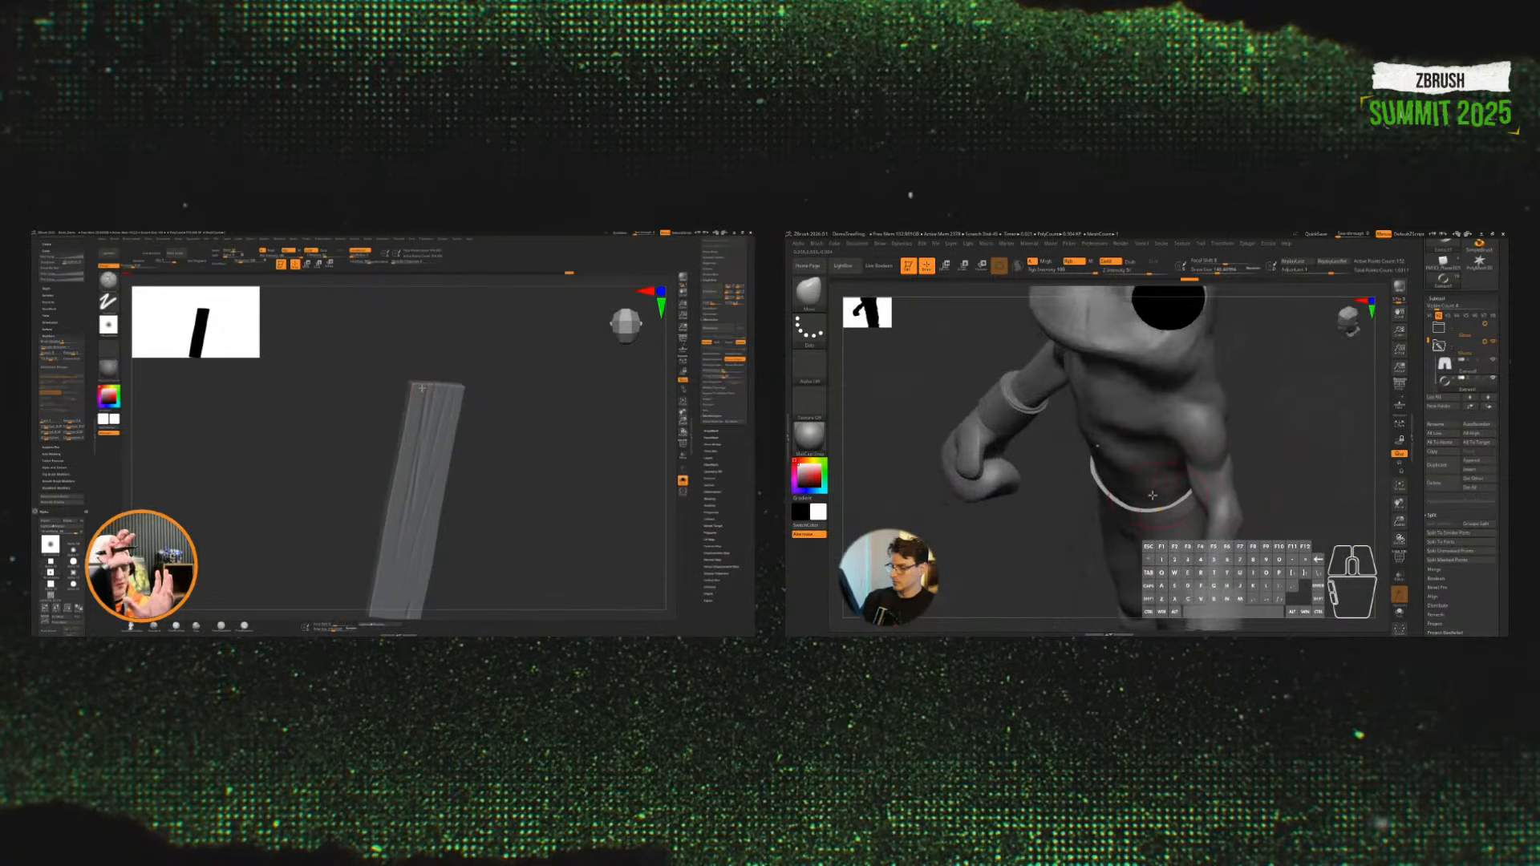
drag(1250, 475, 1261, 485)
drag(1102, 482, 1108, 489)
drag(1271, 471, 1261, 504)
Step: Select the shorts and pull their upper edge around the hips to fit the frog's body with the Move brush
alt+click(1142, 536)
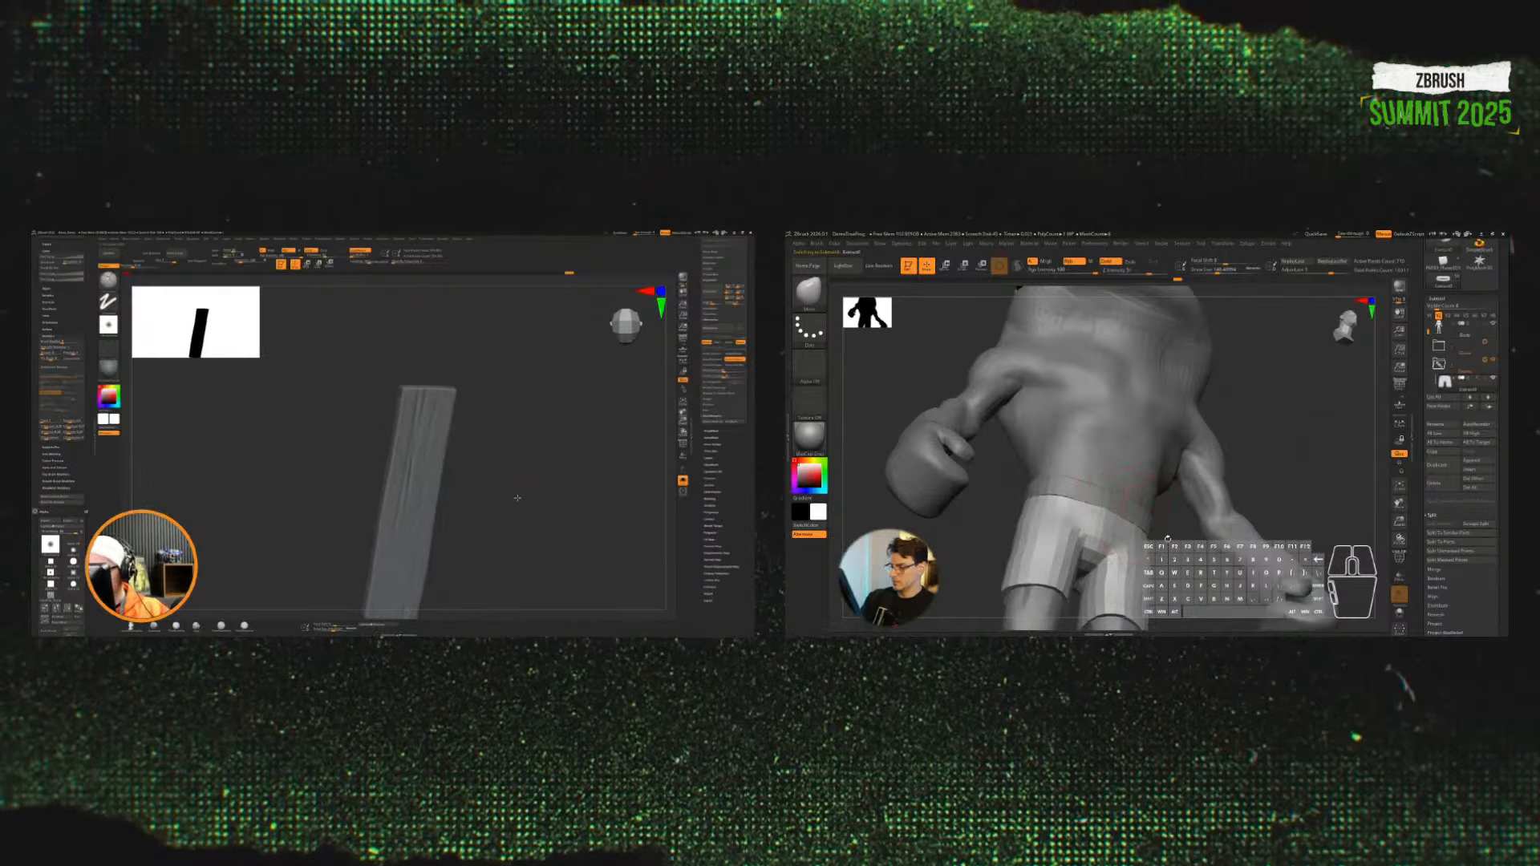
mouse_move(1135, 524)
mouse_down()
mouse_move(1106, 512)
mouse_move(1162, 531)
mouse_up()
drag(1239, 440, 1152, 533)
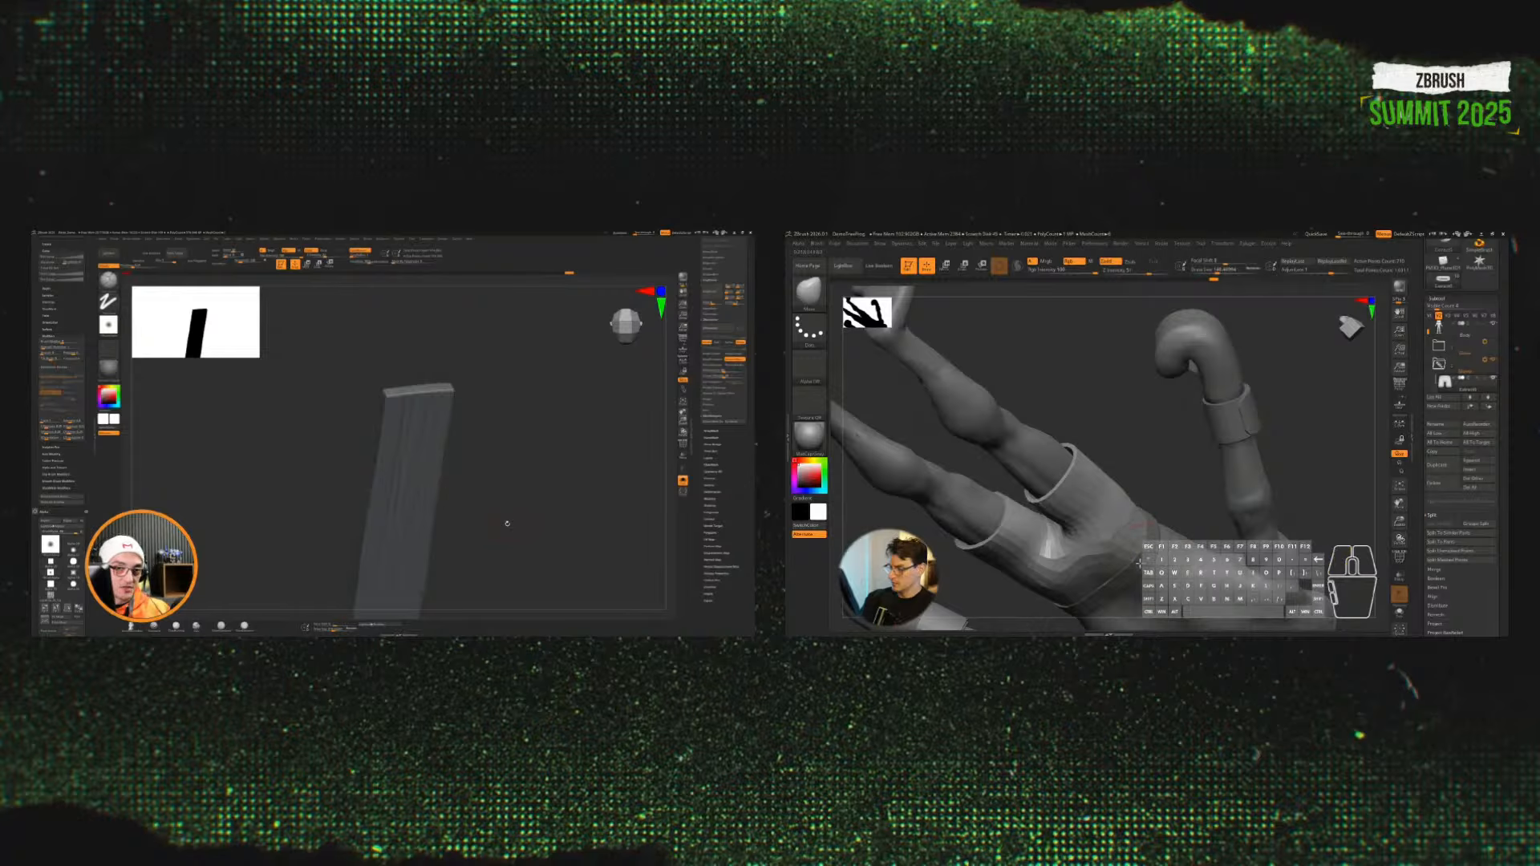
mouse_move(1186, 473)
alt+mouse_down()
mouse_move(1176, 485)
mouse_move(1207, 511)
mouse_move(1185, 510)
alt+mouse_up()
key(s)
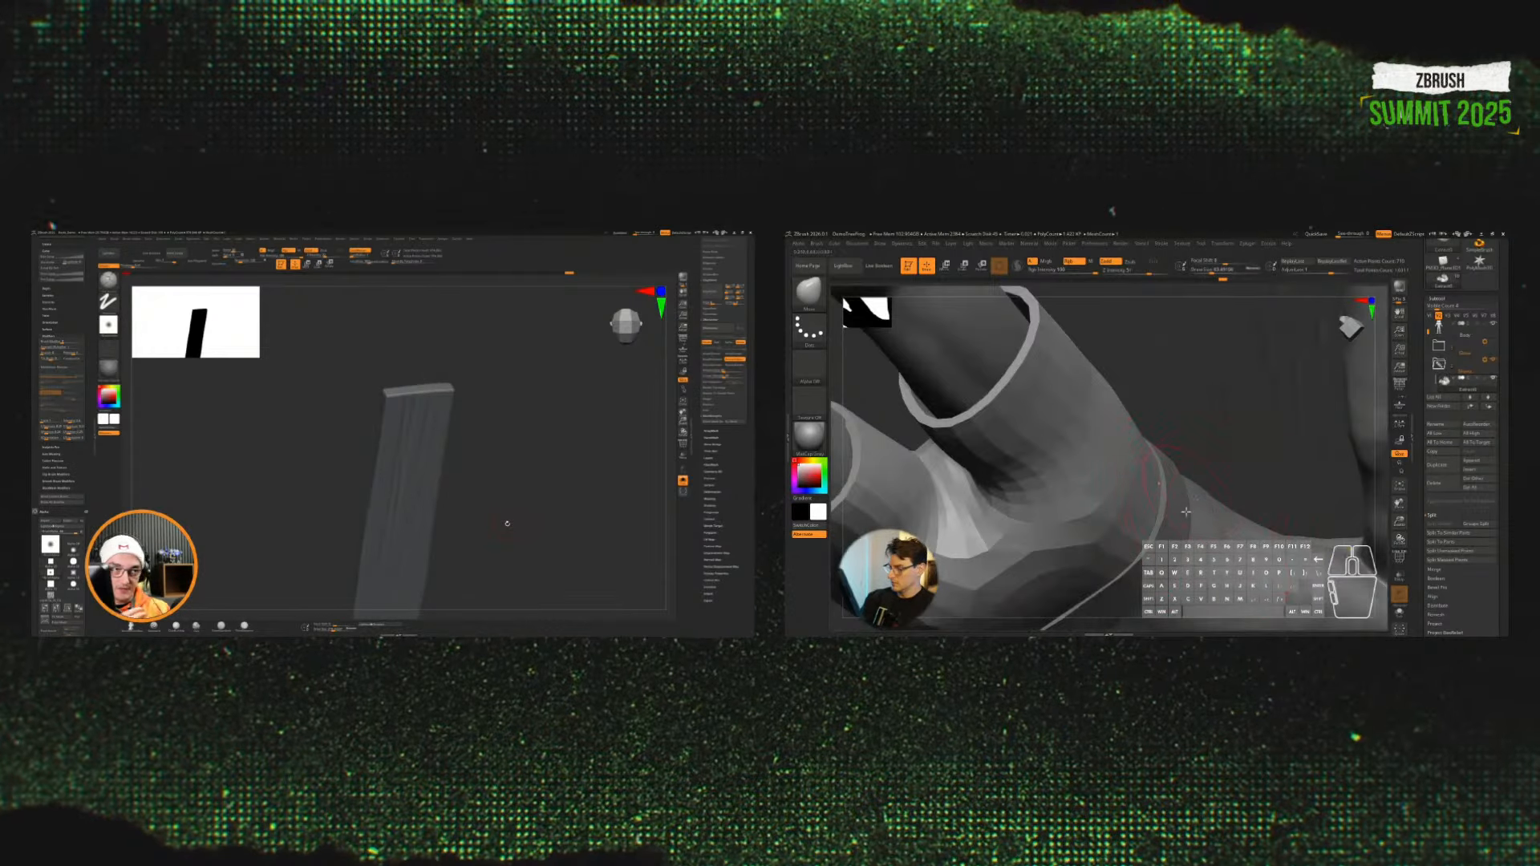
right_drag(1162, 531, 1255, 454)
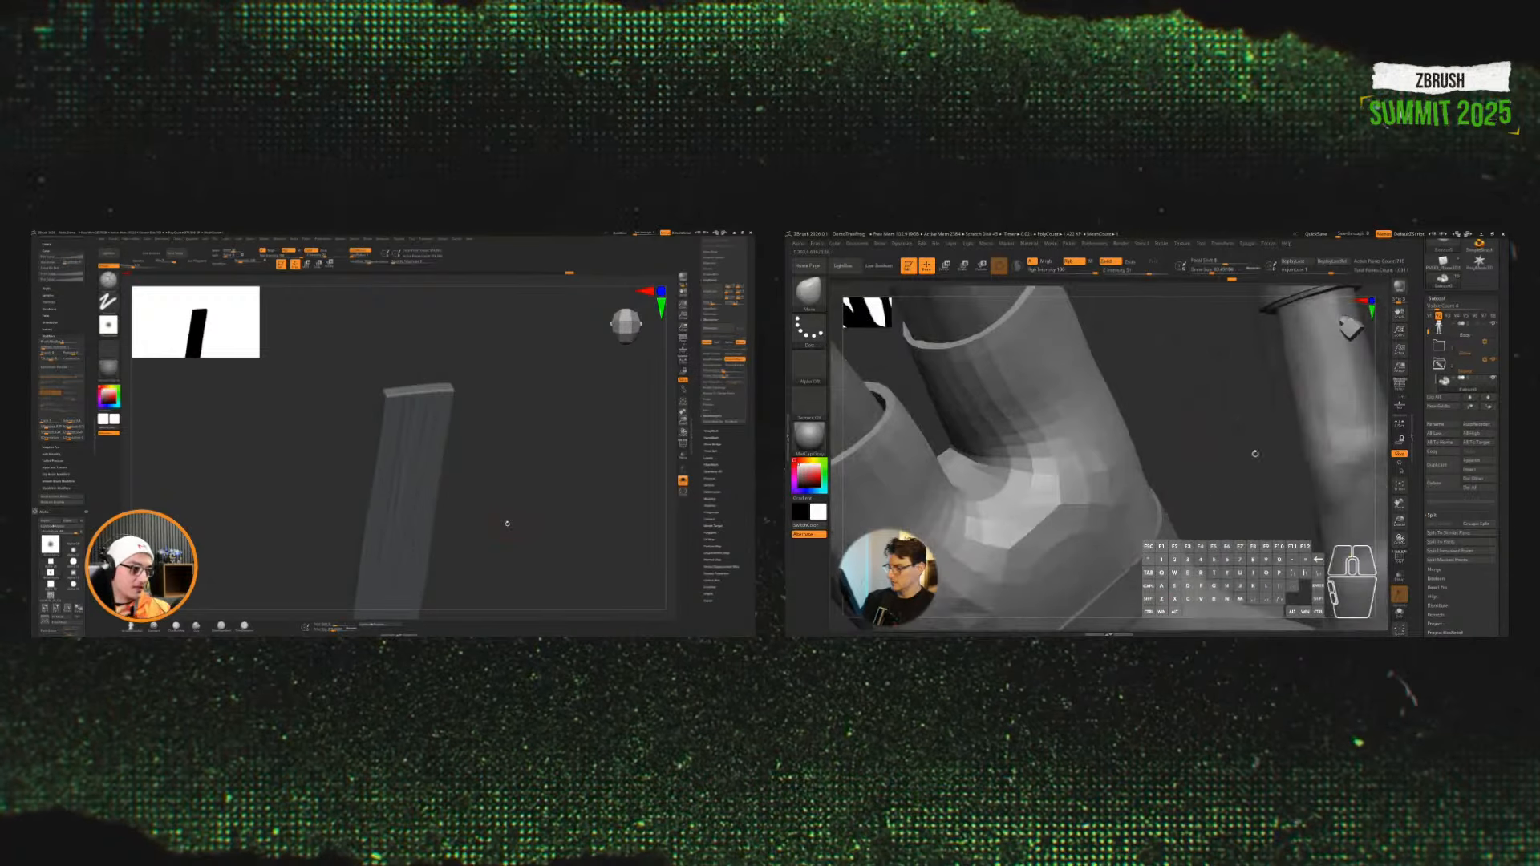
alt+drag(1243, 513, 1187, 469)
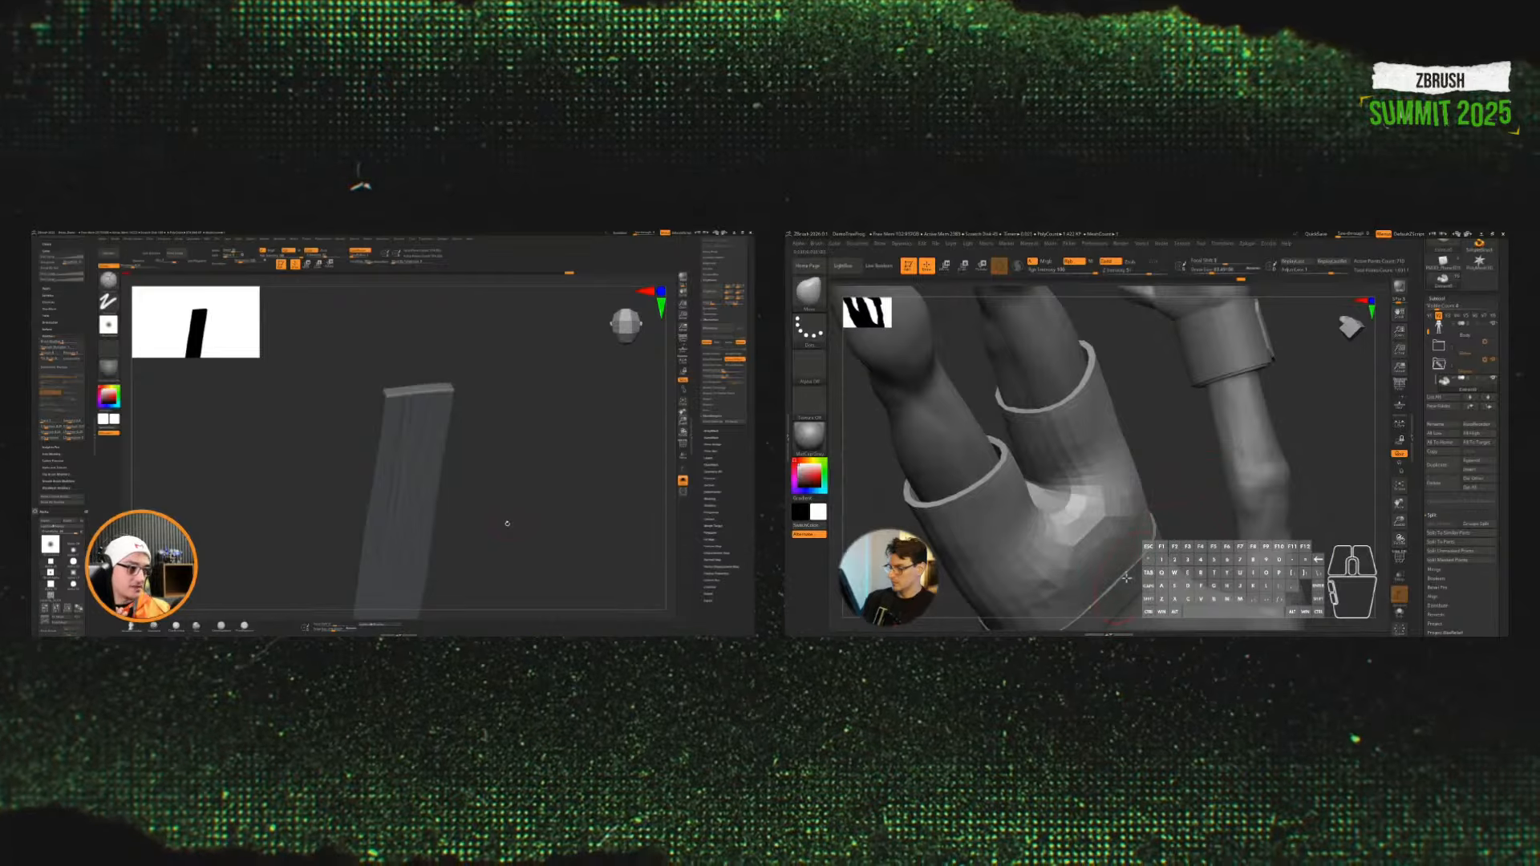
mouse_move(1125, 577)
mouse_down()
mouse_move(1171, 417)
mouse_move(1177, 469)
mouse_up()
Step: Reselect the waistband and move its back section to sit evenly around the frog's waist
alt+click(1175, 525)
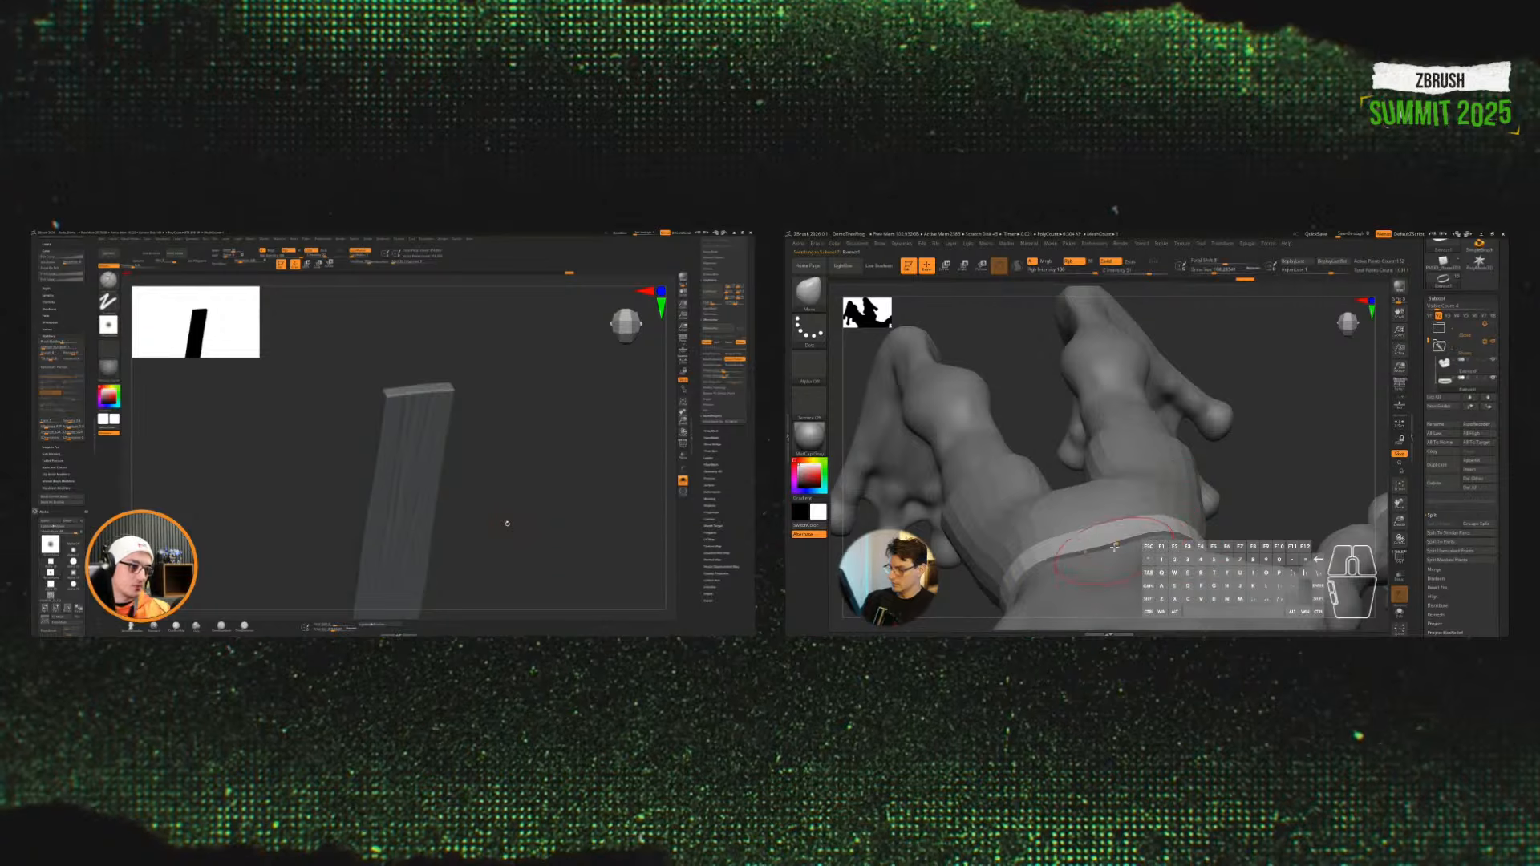
mouse_move(1223, 469)
mouse_down()
mouse_move(1268, 396)
mouse_move(1265, 472)
mouse_move(1223, 477)
mouse_up()
drag(1139, 552, 1303, 467)
click(1178, 504)
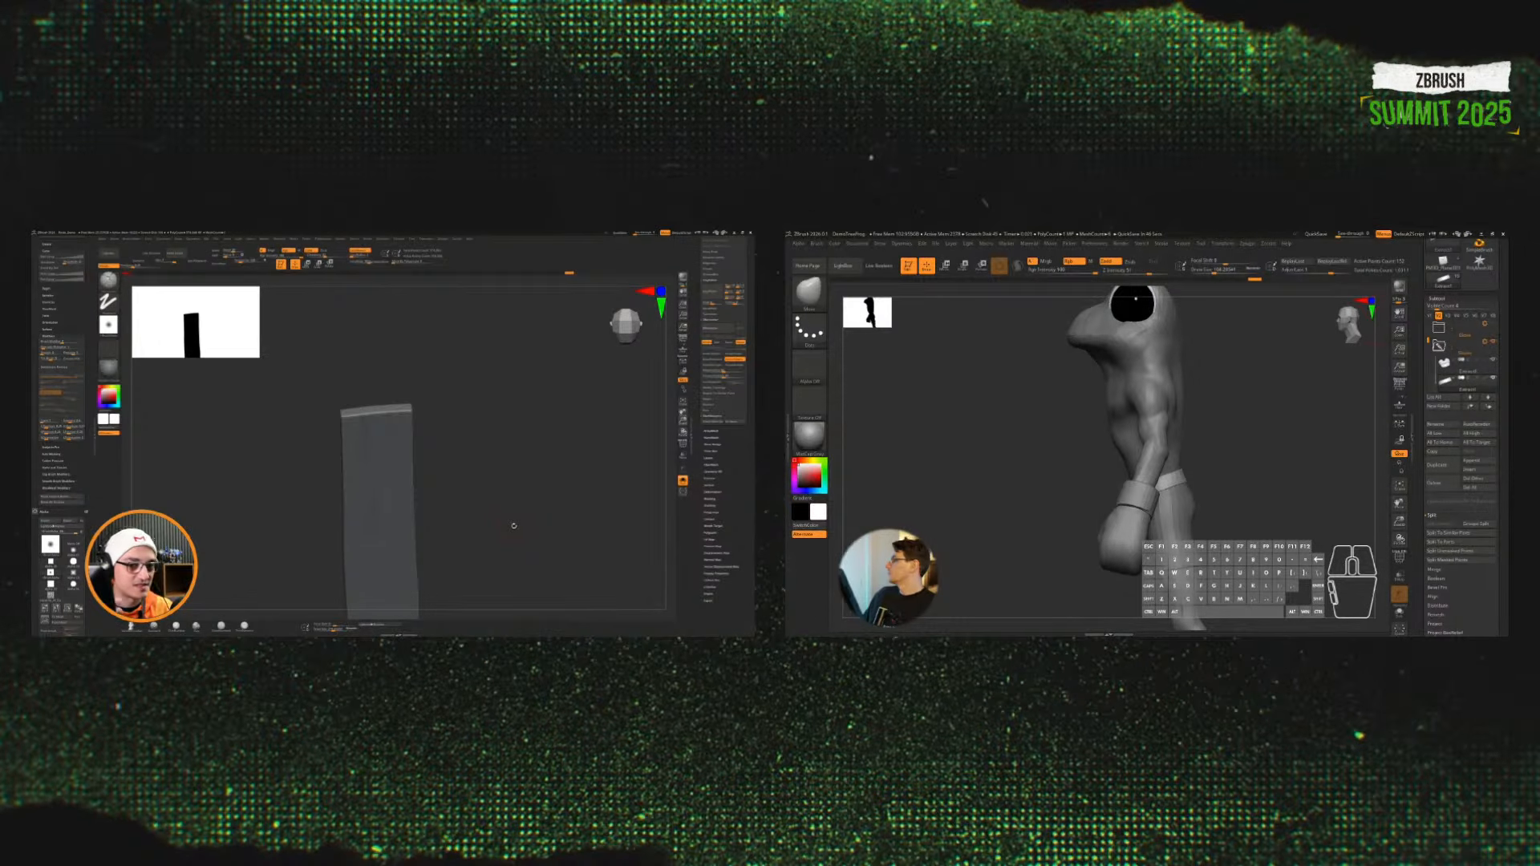
drag(1235, 462, 1292, 468)
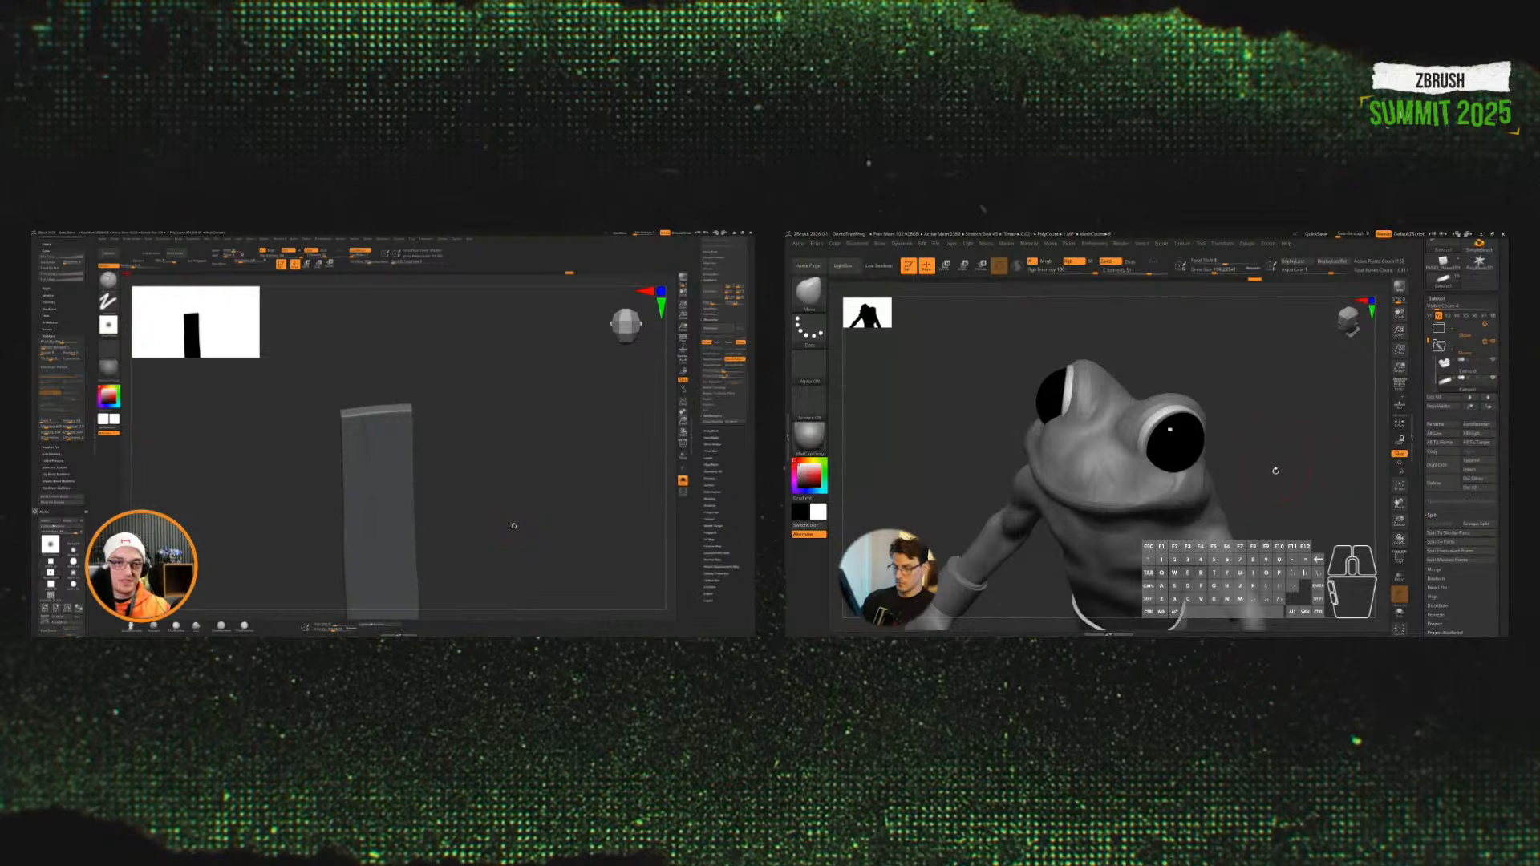
Step: Switch to ClayBuildup, select the frog's body, and carve into the snout around the nostrils
key(b)
key(c)
key(b)
alt+click(1086, 470)
mouse_move(1069, 449)
alt+mouse_down()
mouse_move(1082, 480)
mouse_move(1122, 449)
mouse_move(1107, 425)
mouse_move(1110, 441)
alt+mouse_up()
Step: Turn on Thick Skin for the plank and open its Morph Target settings, while building up the frog's nostril area
click(714, 452)
click(712, 456)
drag(1226, 373, 1239, 370)
mouse_move(1122, 449)
mouse_down()
mouse_move(1115, 462)
mouse_move(1107, 433)
mouse_move(1092, 483)
mouse_move(1066, 486)
mouse_move(1107, 465)
mouse_up()
click(730, 457)
click(712, 457)
click(714, 534)
drag(1249, 374, 1165, 443)
click(712, 456)
Step: Add more clay around the frog's nostrils to define the tip of the snout
drag(459, 443, 475, 426)
drag(1089, 477, 1099, 476)
drag(1189, 395, 1093, 417)
mouse_move(1116, 480)
mouse_down()
mouse_move(1079, 483)
mouse_move(1116, 476)
mouse_move(1094, 482)
mouse_up()
Step: Select the hPolish brush for the frog's head and adjust its size for flattening the snout forms
key(b)
key(h)
key(p)
drag(1276, 401, 1223, 403)
drag(469, 437, 487, 440)
drag(1224, 403, 1234, 395)
key(s)
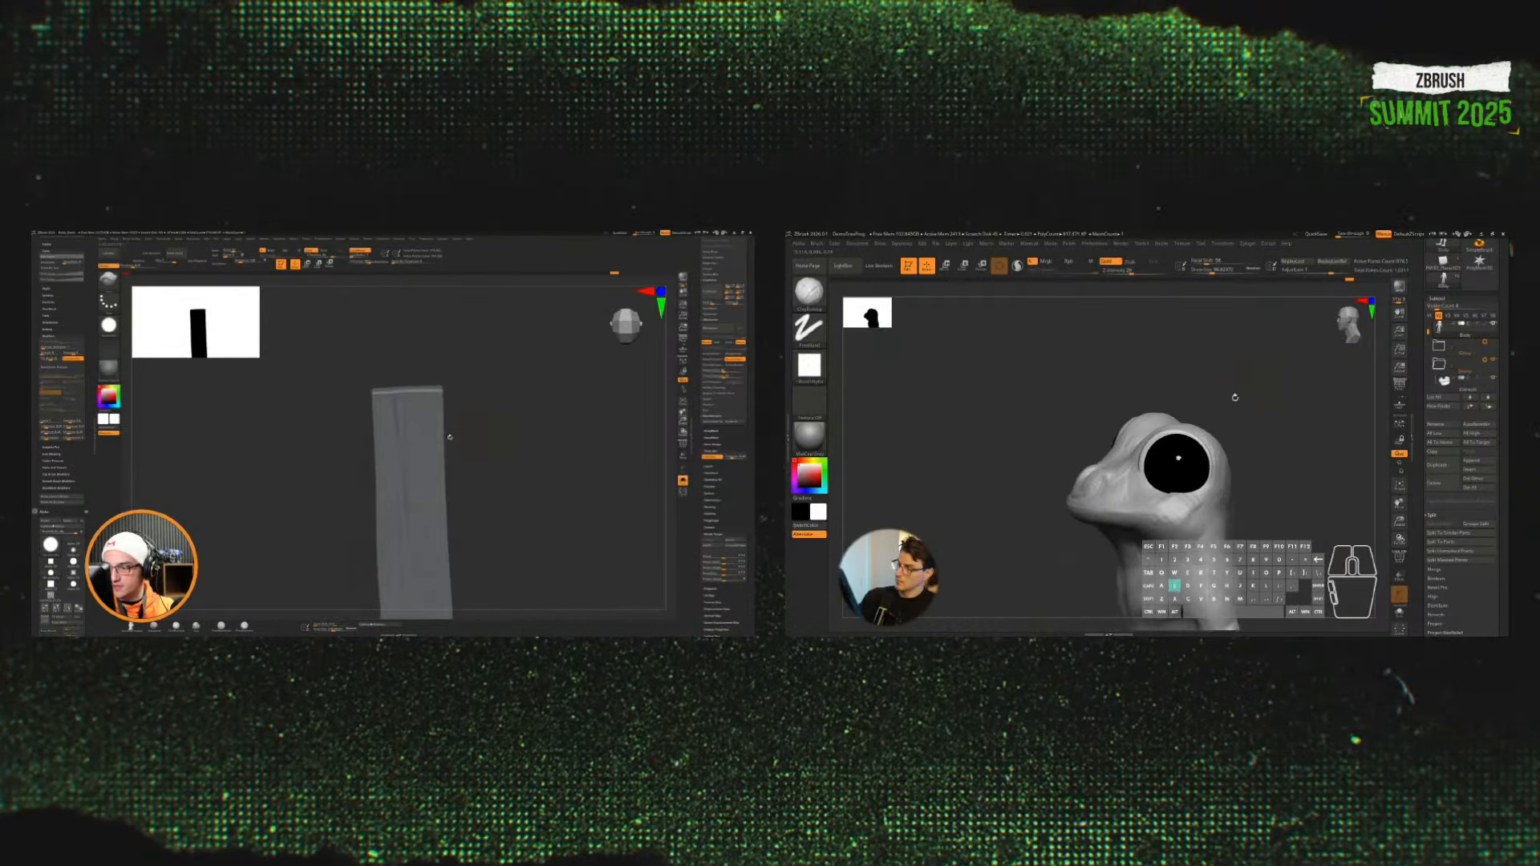
drag(450, 436, 473, 433)
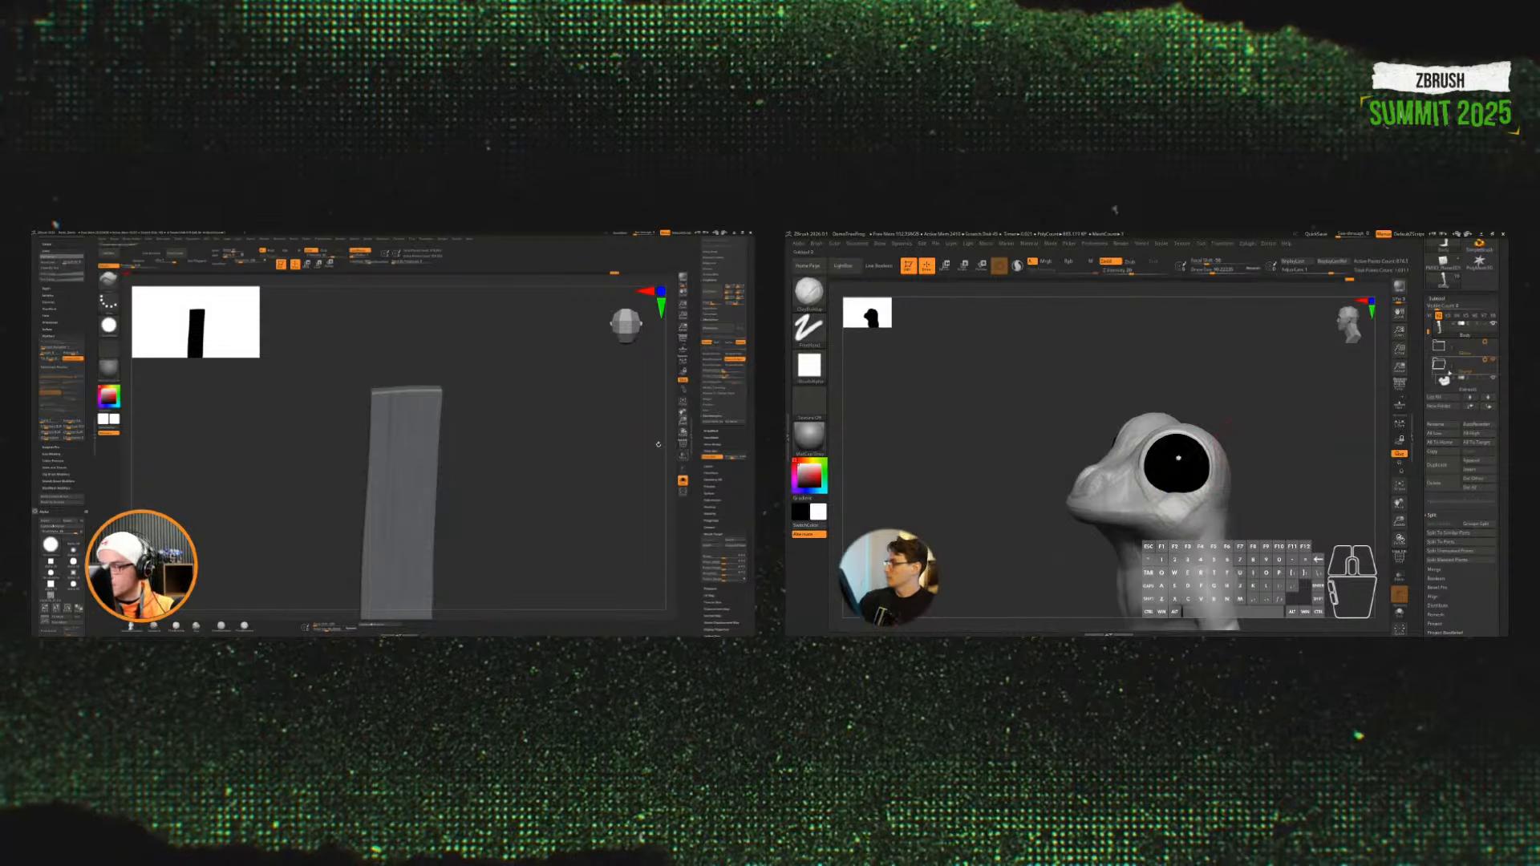
Step: Move the frog's eyelid subtool next to the body in the subtool order, and select the body
drag(1428, 331, 1428, 320)
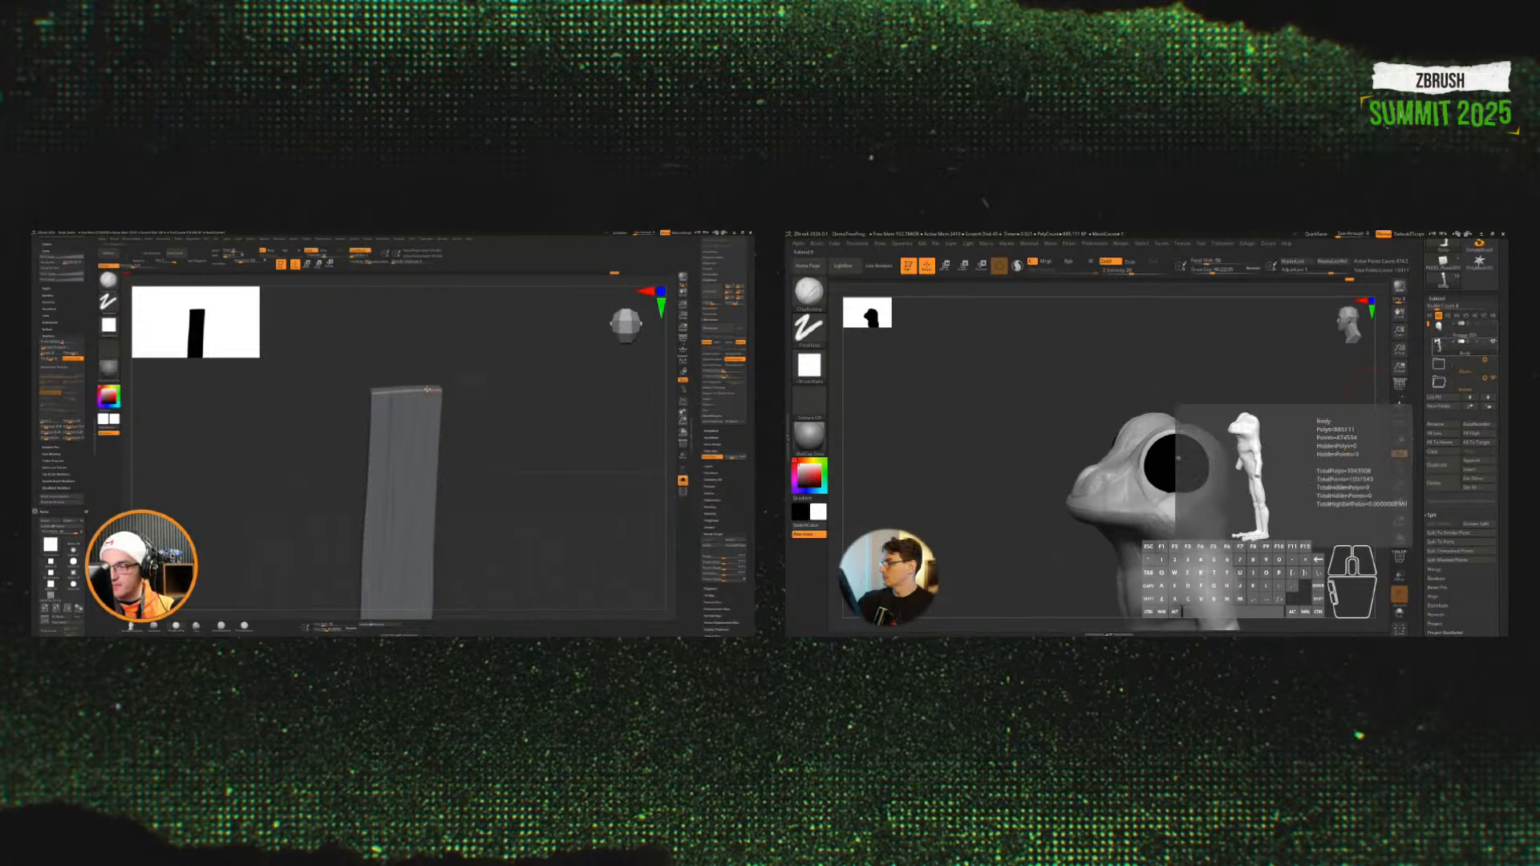
drag(1429, 325, 1428, 356)
click(1447, 355)
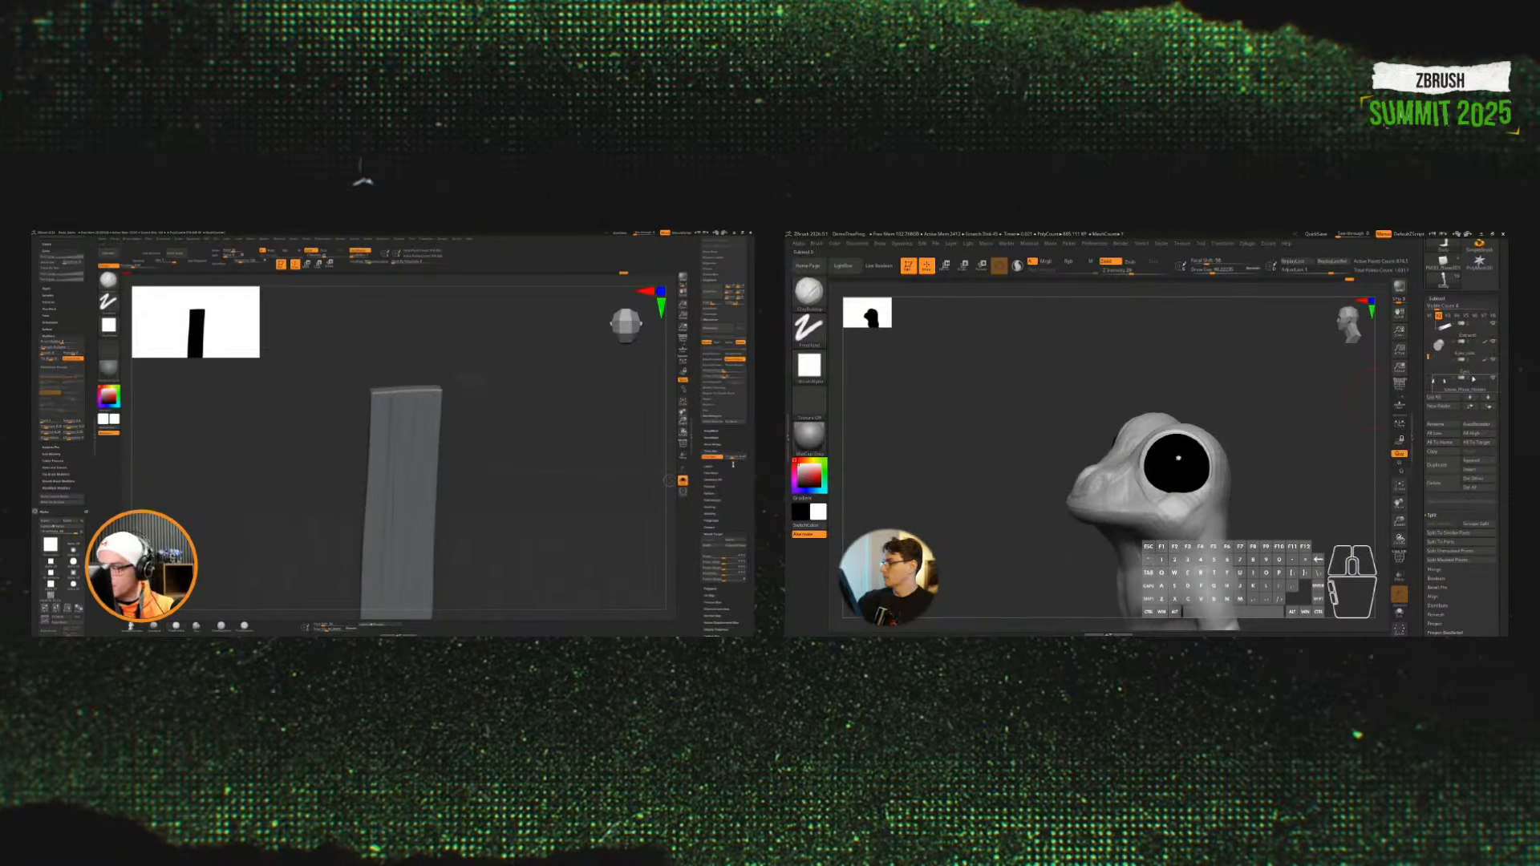
click(1476, 408)
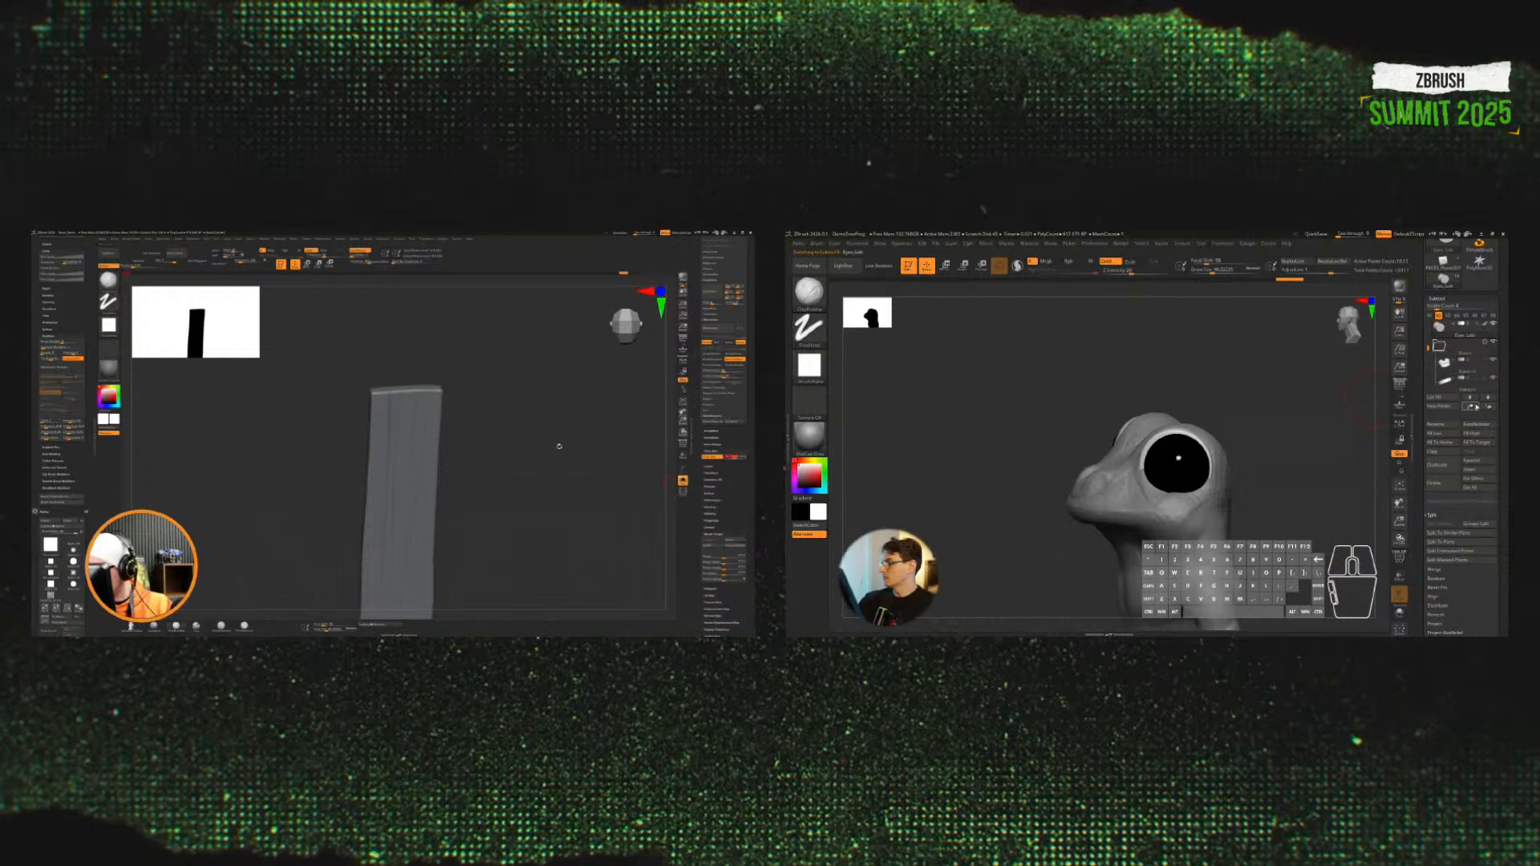
click(1488, 407)
click(1488, 406)
click(1462, 352)
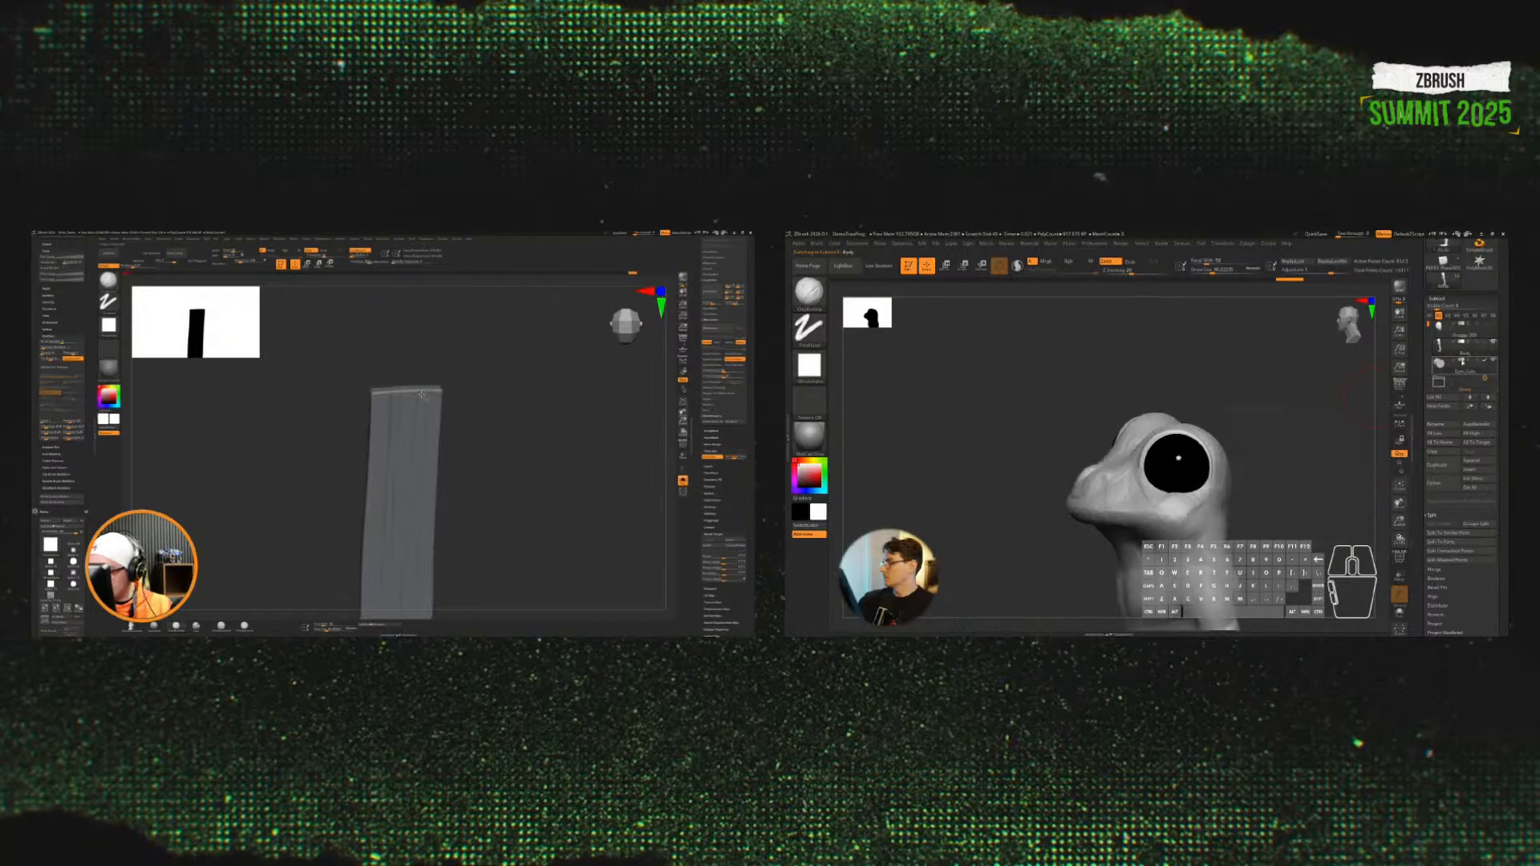
Step: Merge the frog's body down with the eyelid subtool beneath it
click(1444, 570)
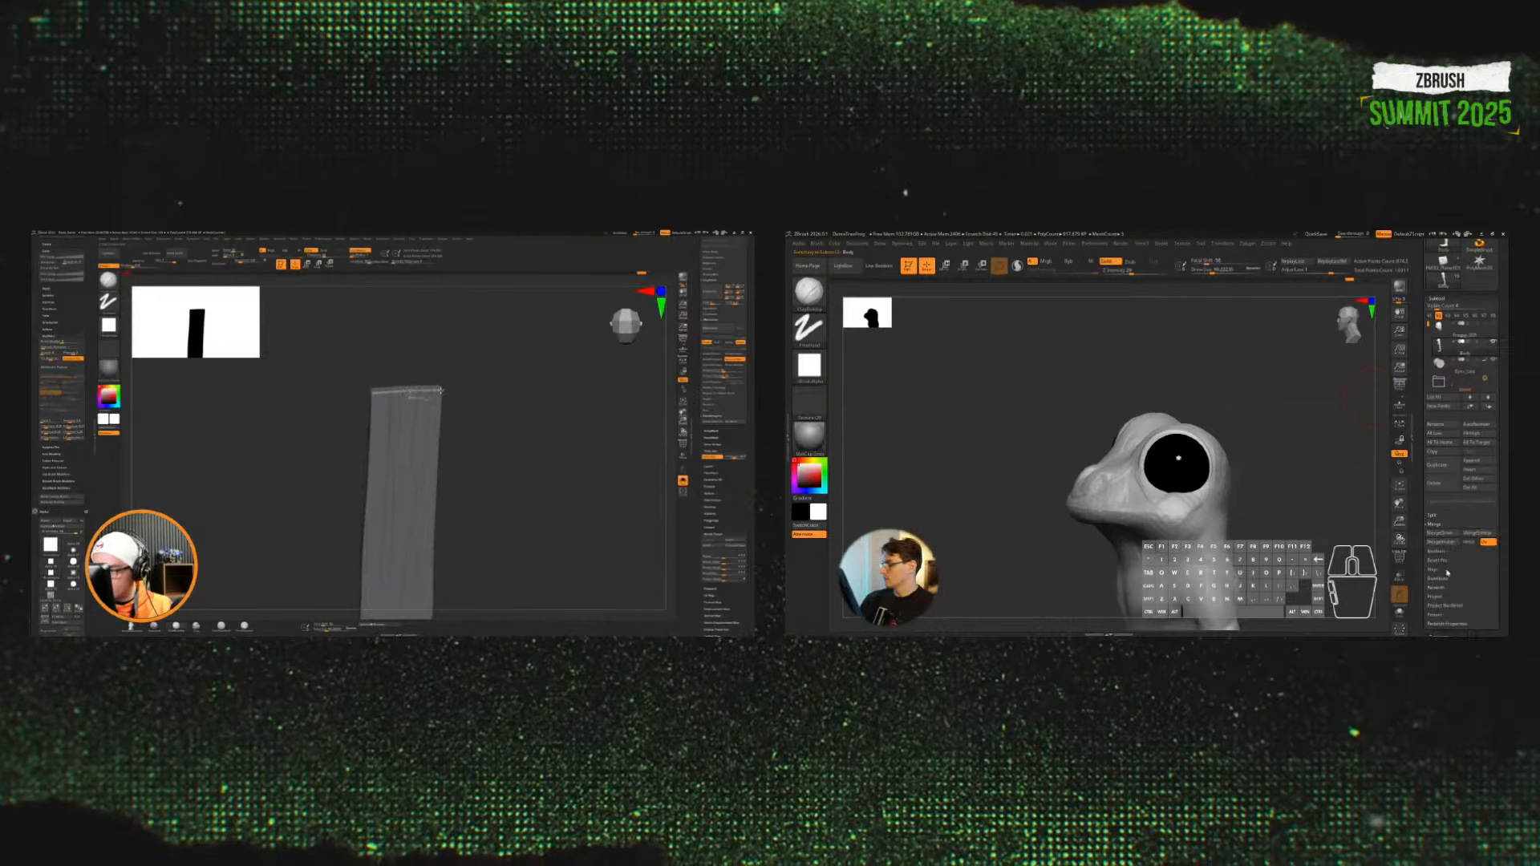
click(1444, 536)
click(1363, 539)
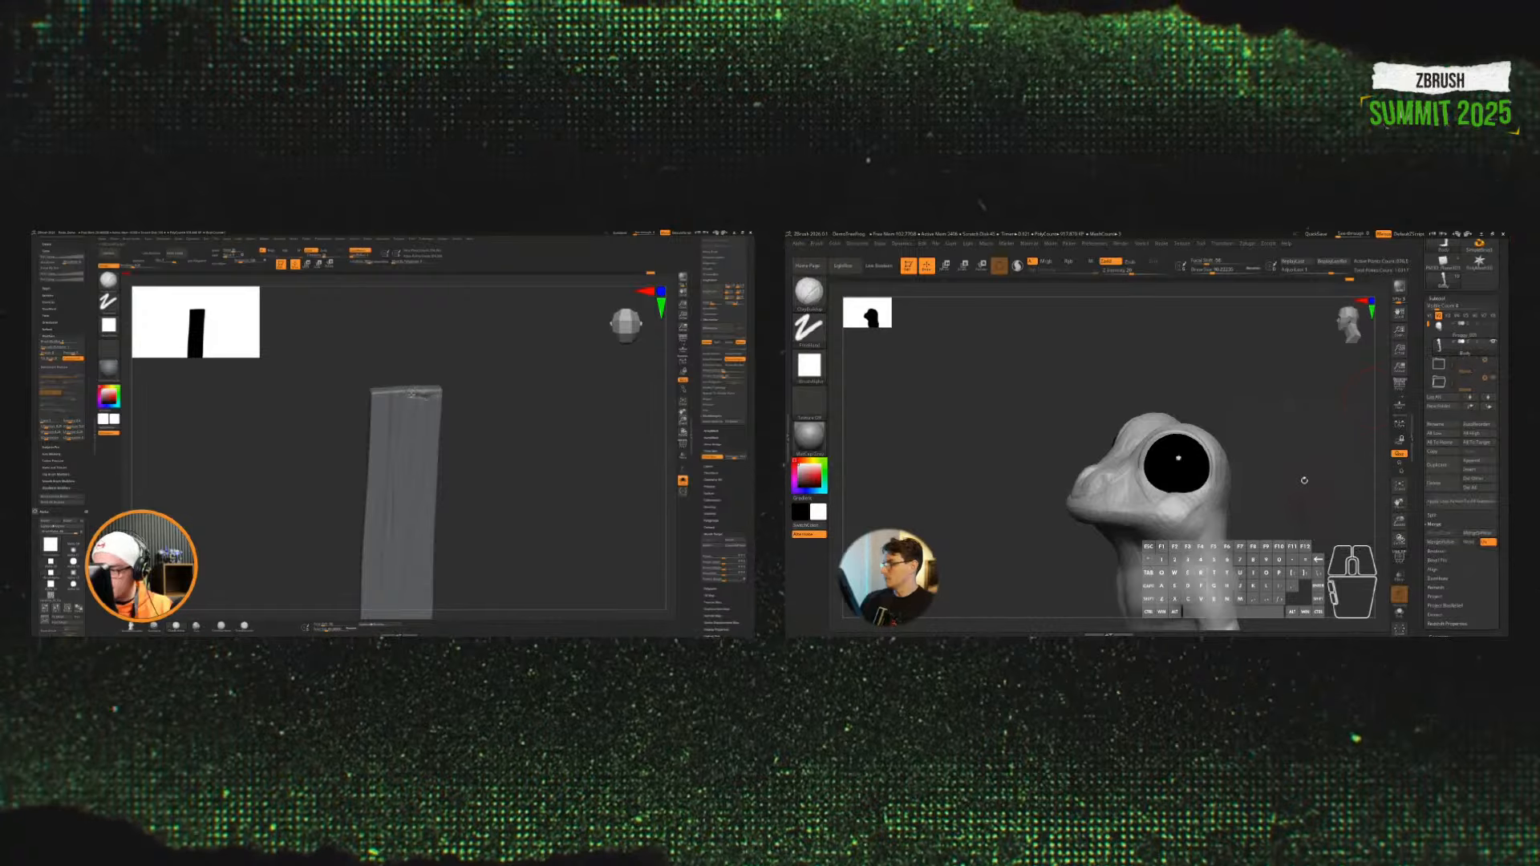
drag(1303, 481, 1264, 458)
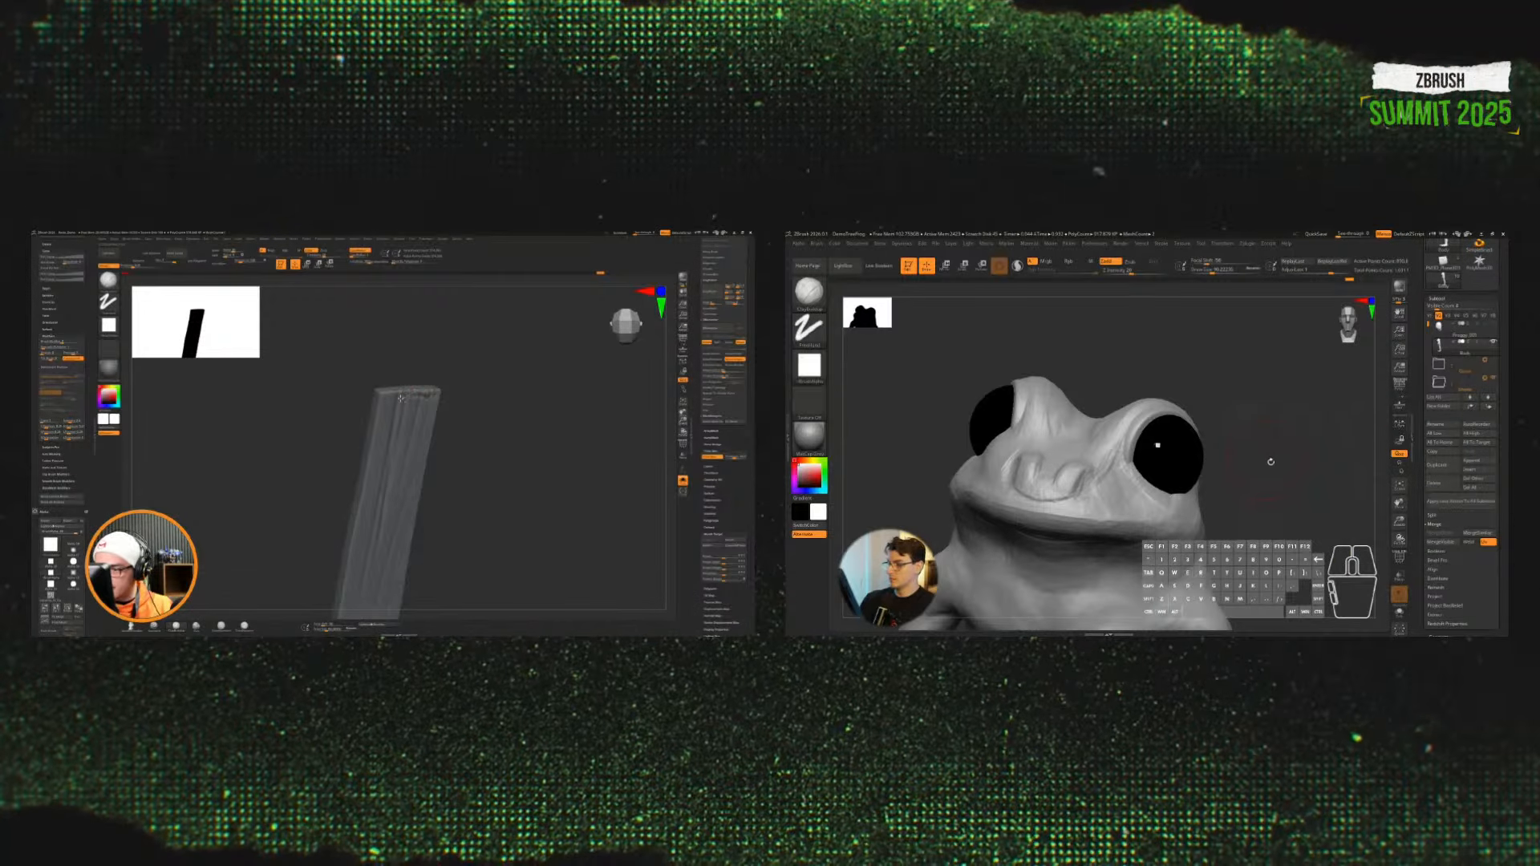
Step: DynaMesh the merged frog body to fuse the eyelids into the head, while roughening the plank's upper end
click(1440, 299)
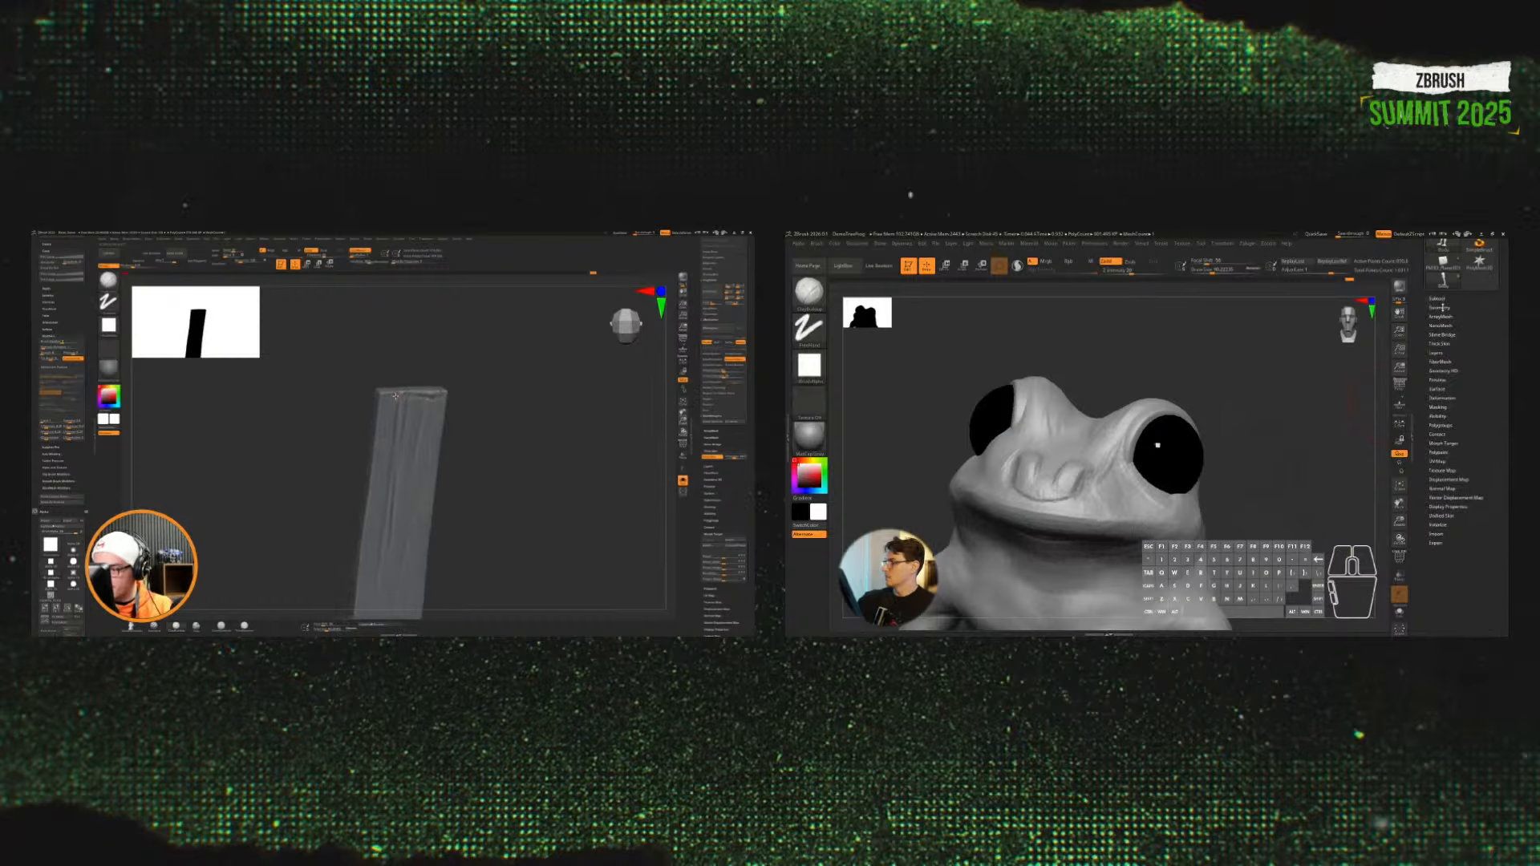
click(1441, 307)
drag(478, 408, 416, 378)
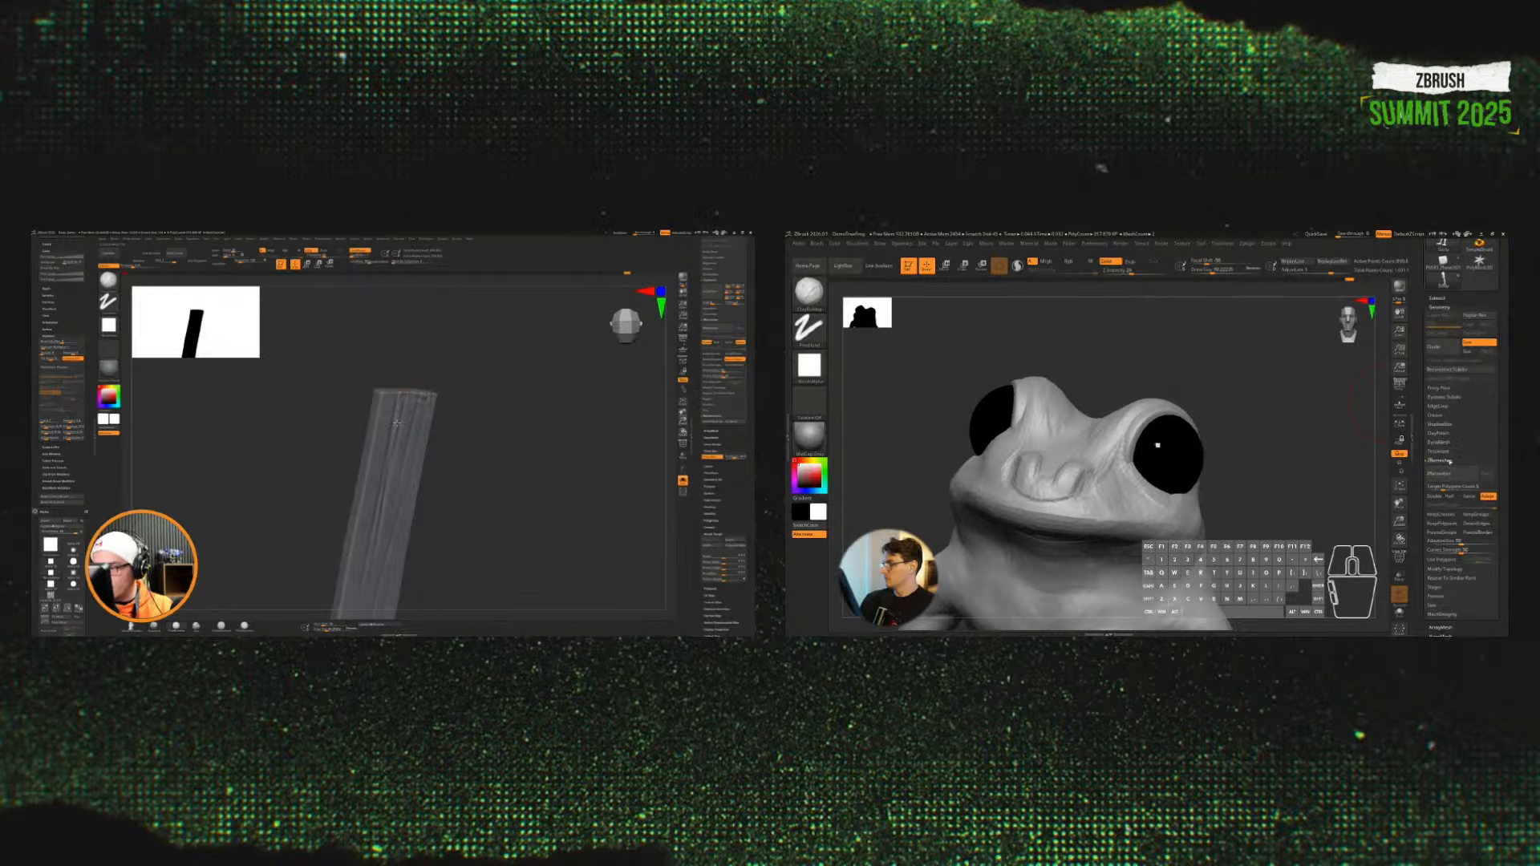
click(1450, 462)
click(1447, 445)
drag(481, 456, 462, 413)
click(1441, 456)
Step: Smooth the transition between the frog's eyelid and head around the eye
drag(1275, 458, 1286, 468)
shift+drag(1125, 440, 1168, 400)
mouse_move(1251, 400)
mouse_down()
mouse_move(1286, 407)
mouse_move(1288, 433)
mouse_move(1280, 414)
mouse_up()
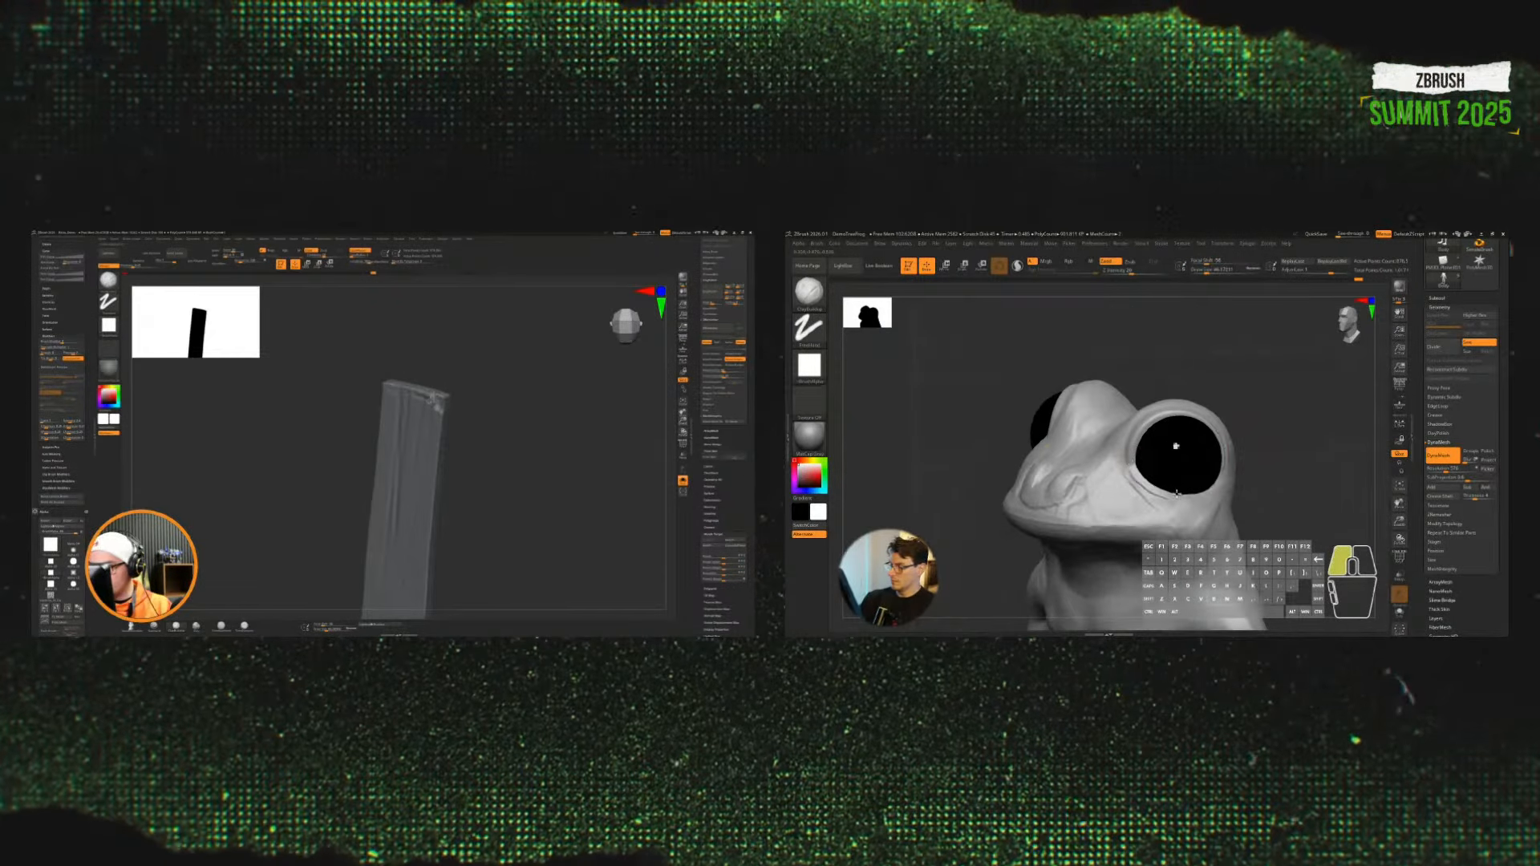
drag(1223, 473, 1187, 469)
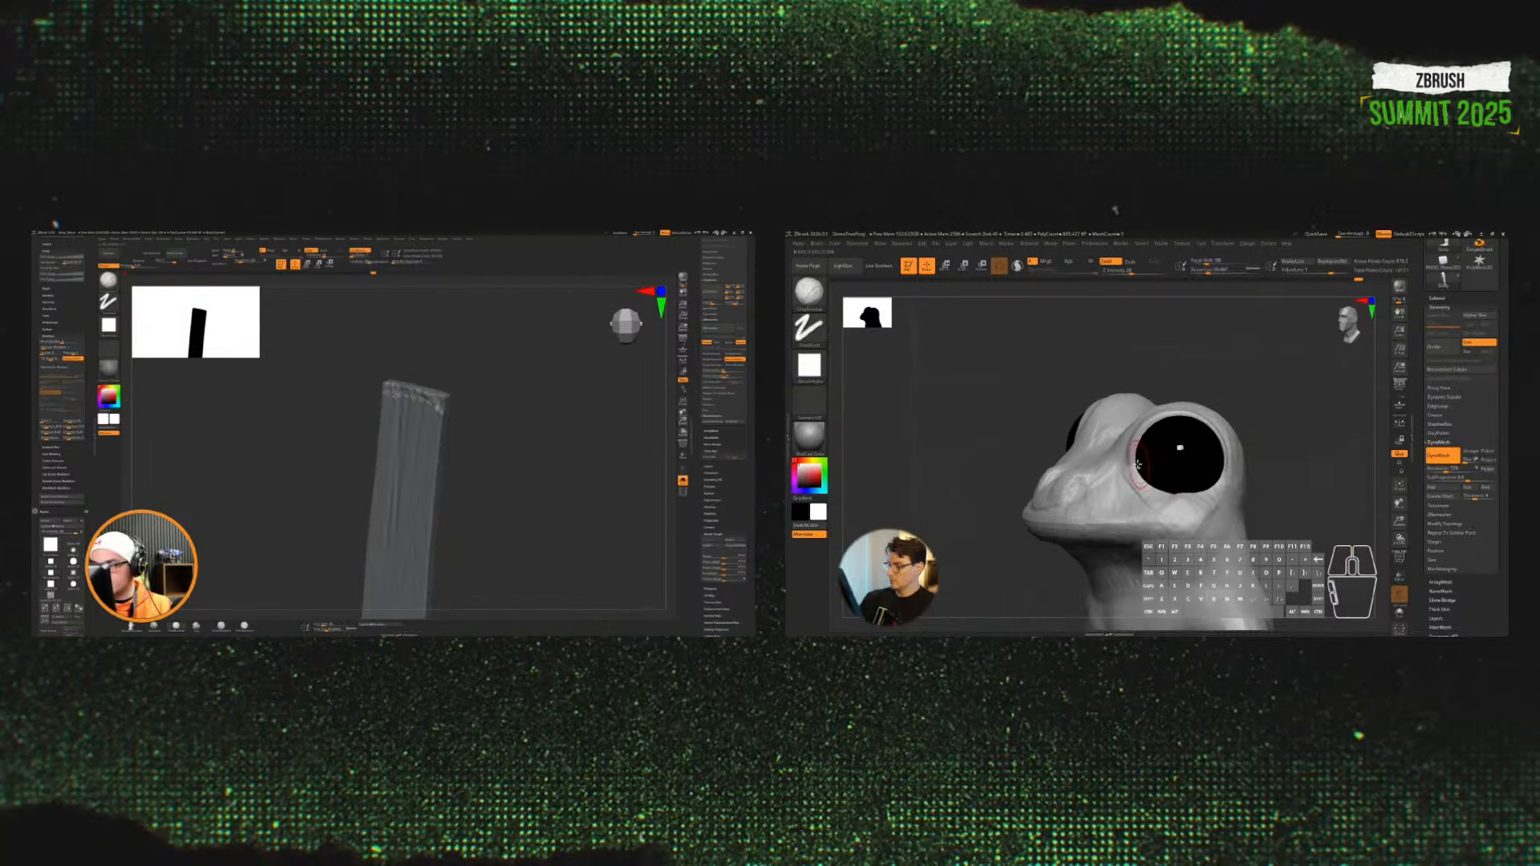
Step: Crease the skin around the frog's eyelids with the DamStandard brush
drag(478, 400, 498, 446)
mouse_move(1175, 487)
mouse_down()
mouse_move(1222, 470)
mouse_move(1176, 492)
mouse_move(1205, 488)
mouse_up()
key(b)
key(v)
mouse_move(1268, 446)
mouse_down()
mouse_move(1298, 453)
mouse_move(1211, 422)
mouse_move(1133, 425)
mouse_up()
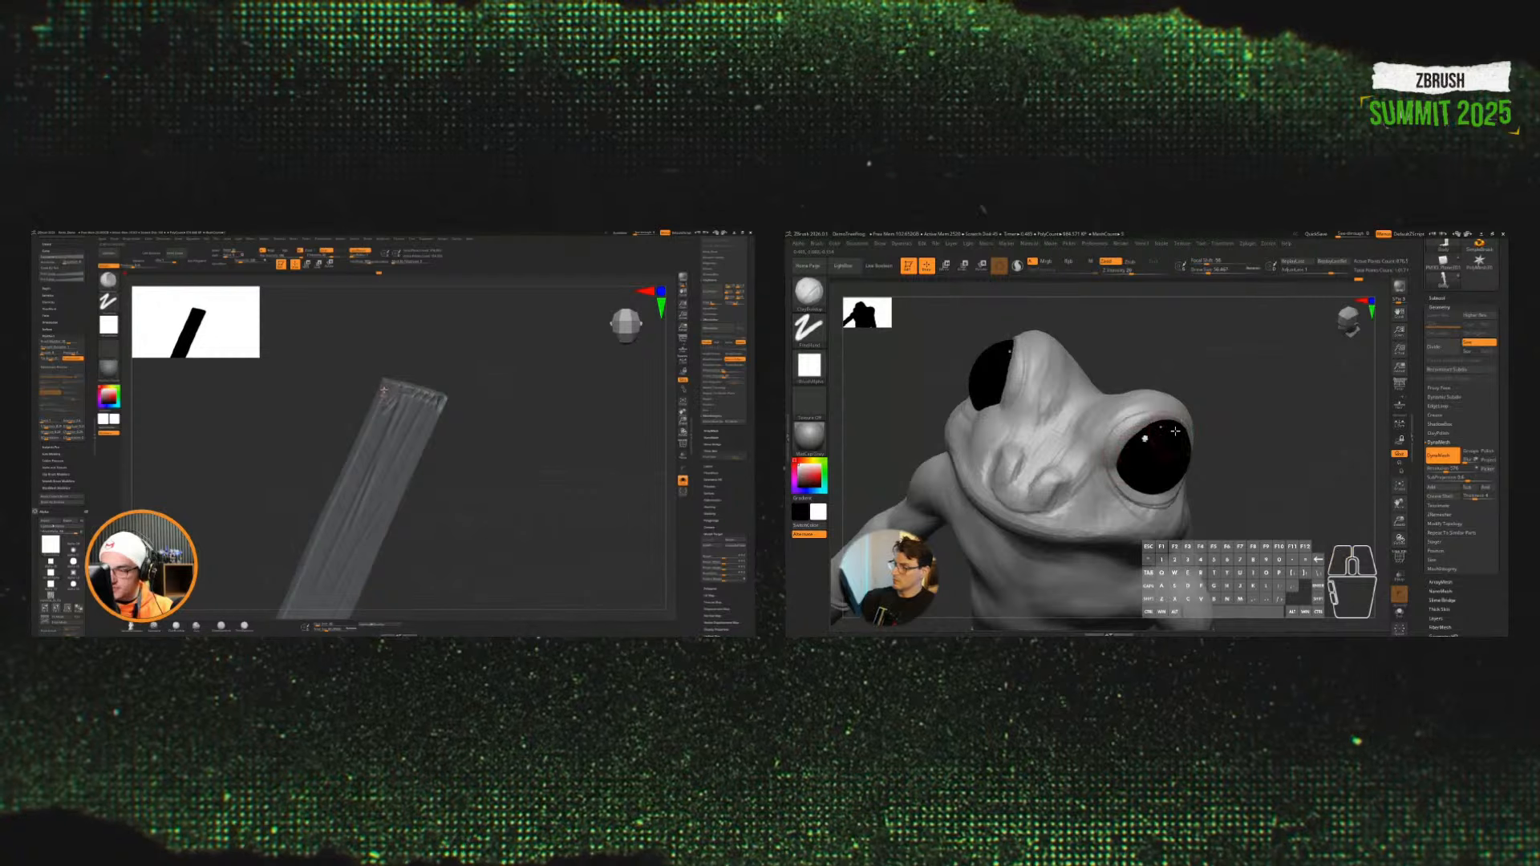
mouse_move(1251, 417)
mouse_down()
mouse_move(1154, 420)
mouse_move(1220, 416)
mouse_move(1174, 427)
mouse_move(1164, 413)
mouse_move(1179, 420)
mouse_up()
key(b)
key(d)
drag(1258, 385, 1303, 391)
mouse_move(1159, 423)
mouse_down()
mouse_move(1092, 453)
mouse_move(1134, 406)
mouse_move(1229, 406)
mouse_move(1168, 419)
mouse_move(1133, 401)
mouse_up()
key(s)
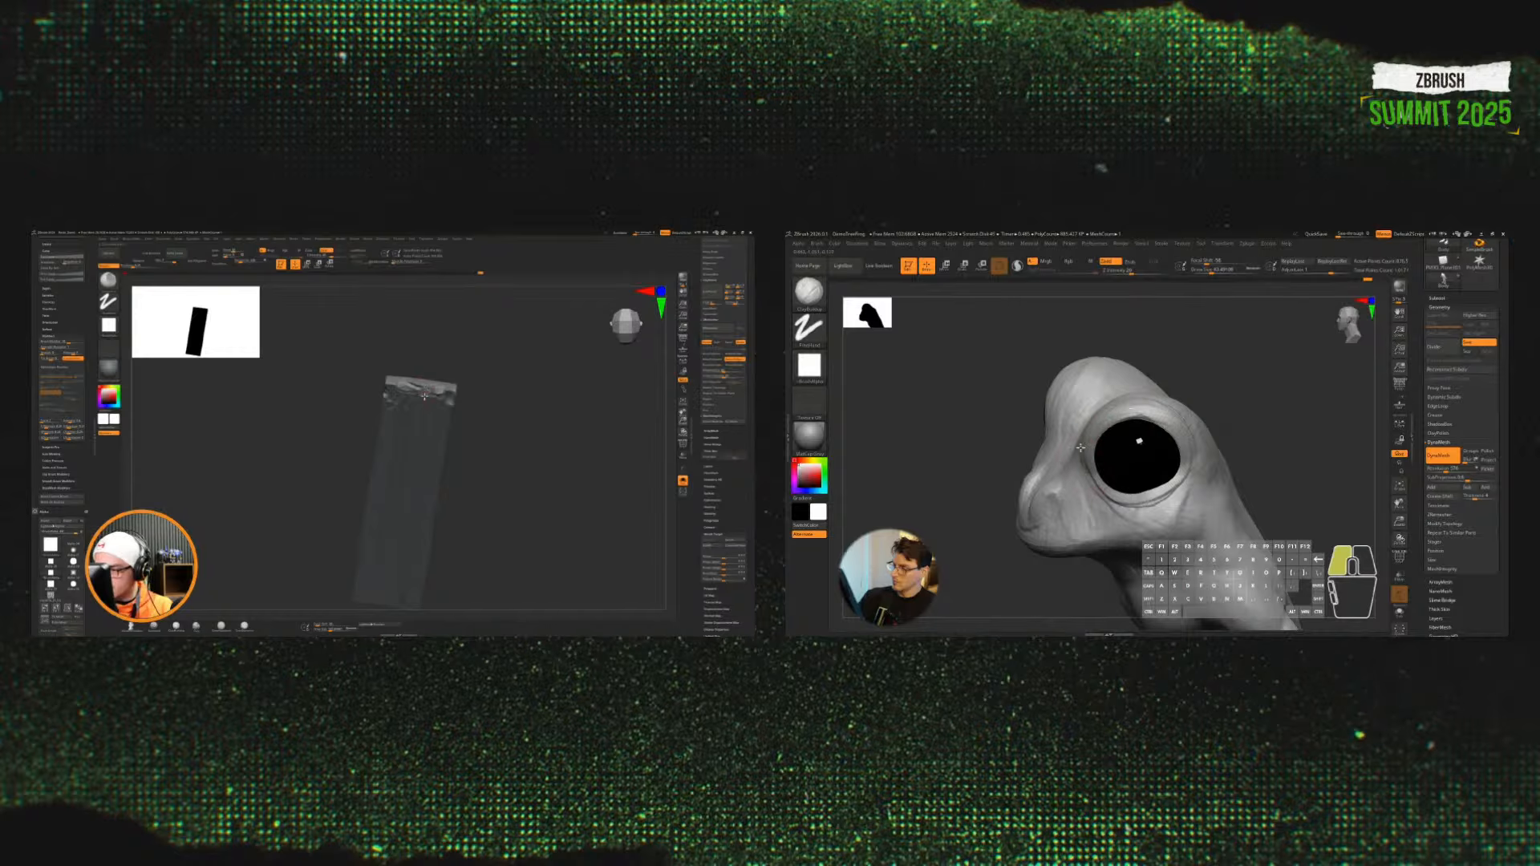
Step: Deepen the crease along the frog's lower eyelid and refine the cheek just below the eye
right_drag(1189, 421, 1131, 447)
drag(1130, 446, 1110, 461)
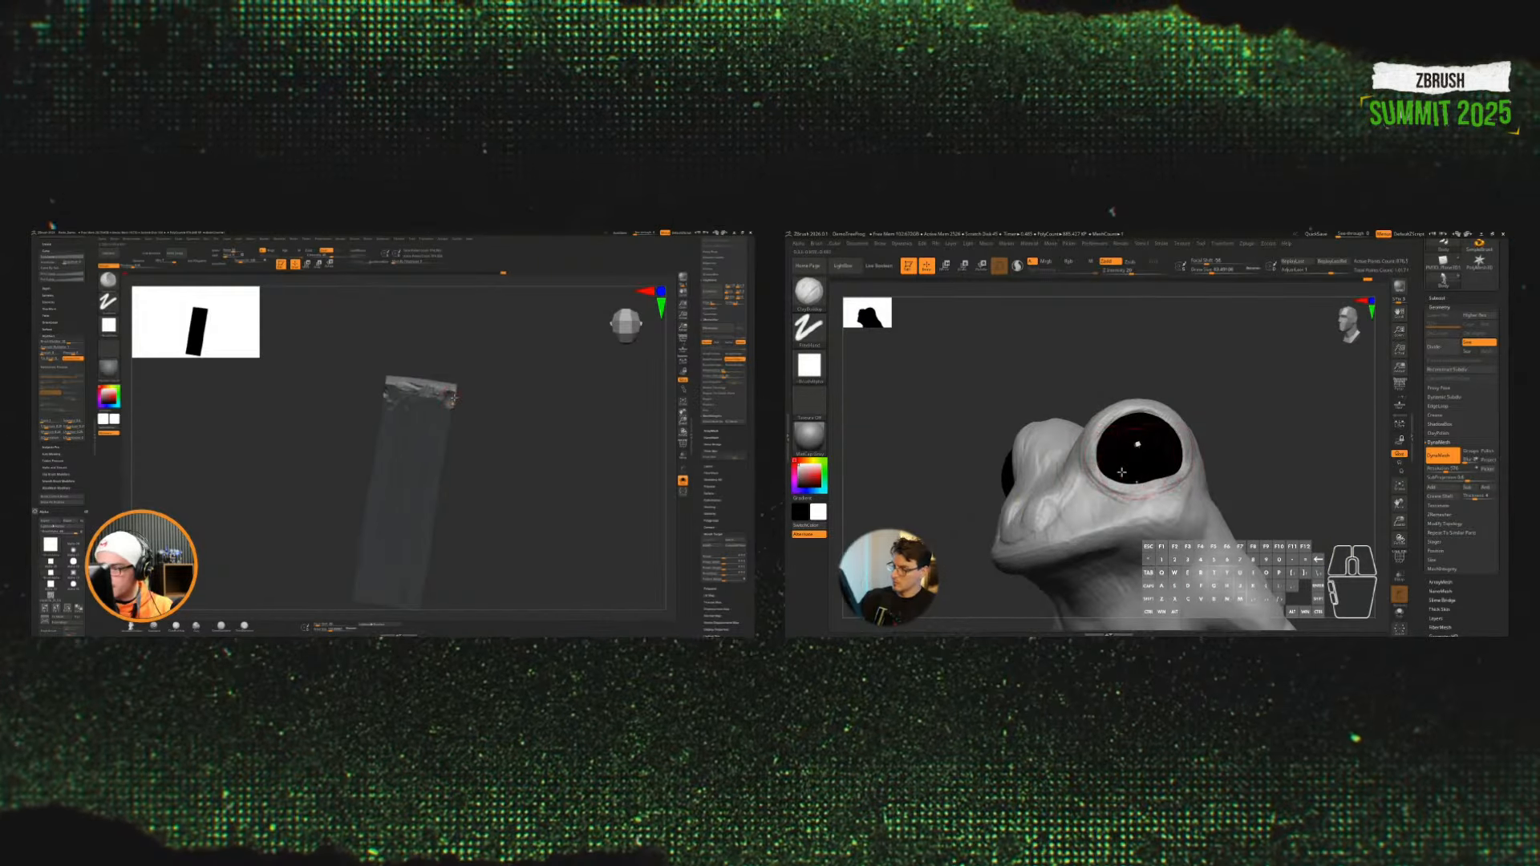
right_drag(1121, 472, 1200, 499)
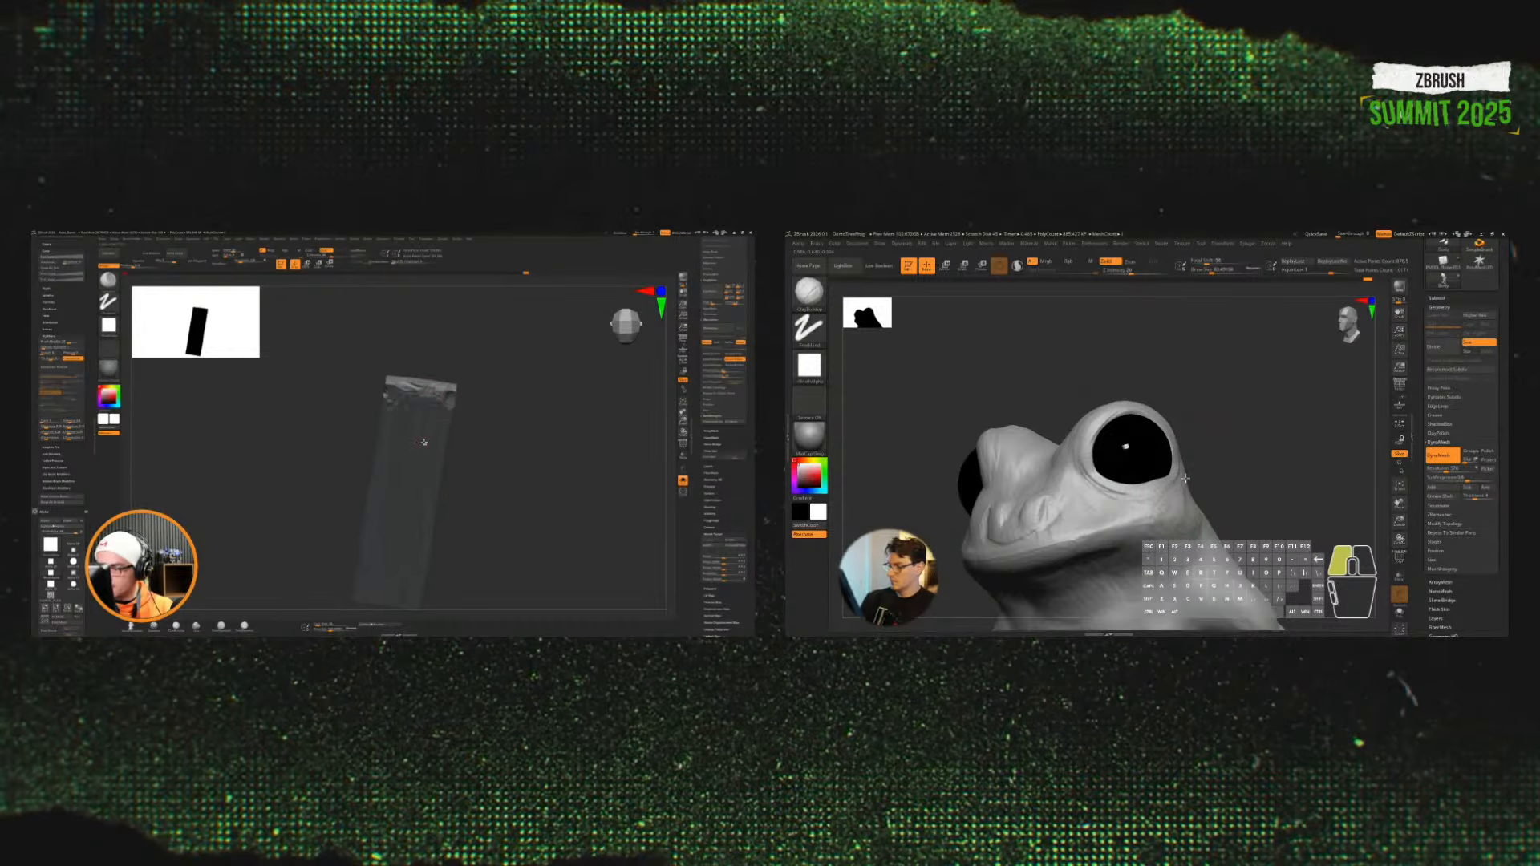
key(s)
click(1257, 471)
mouse_move(1267, 473)
mouse_down()
mouse_move(1210, 486)
mouse_move(1160, 527)
mouse_up()
alt+drag(1294, 470, 1296, 445)
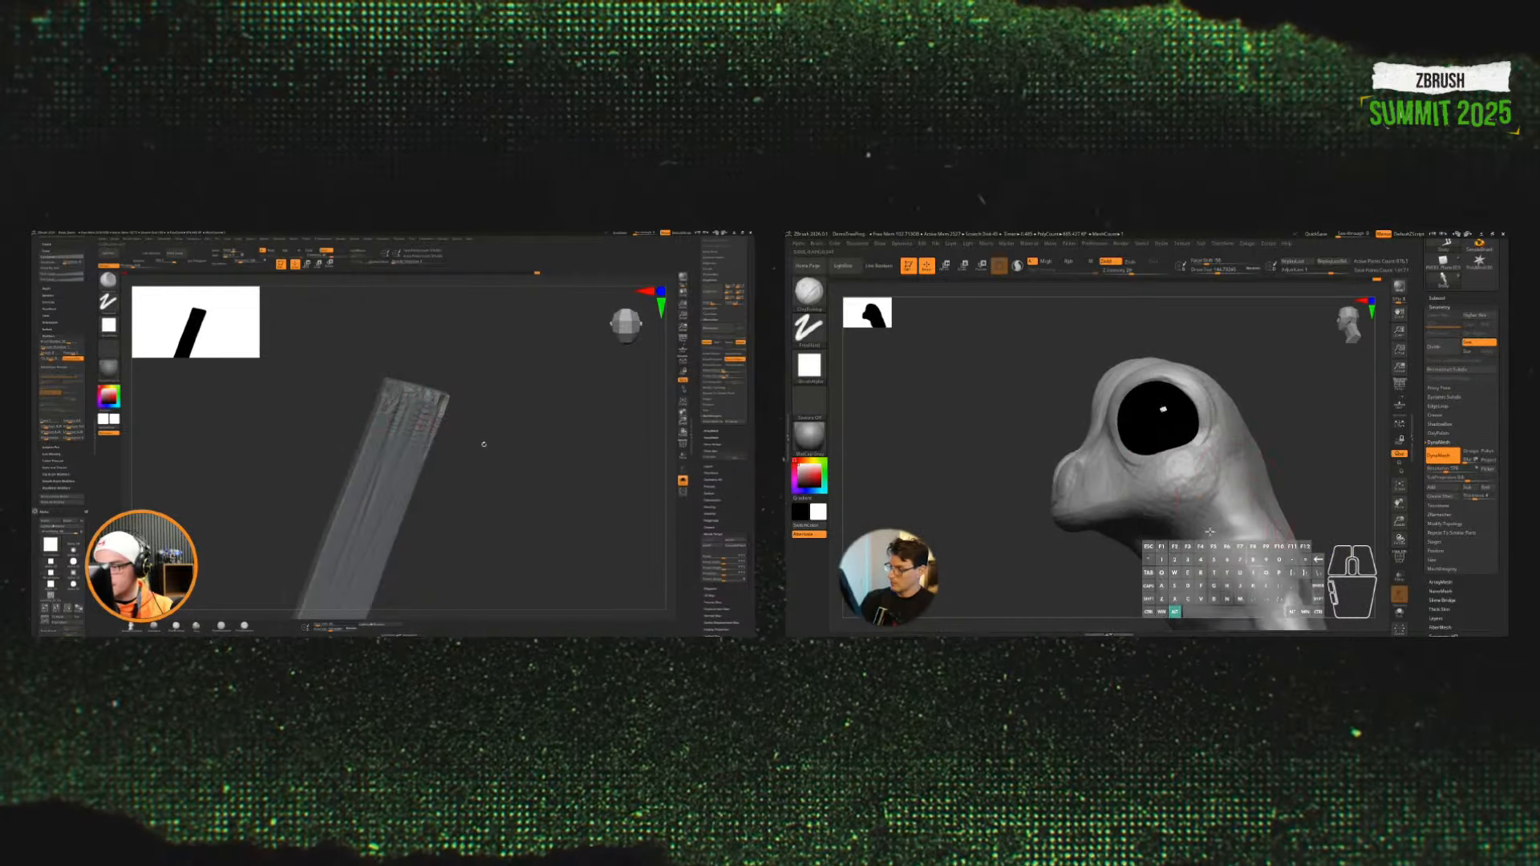
Step: Build up a skin fold running down behind the frog's eye with the ClayBuildup brush and smooth it
drag(473, 451, 488, 456)
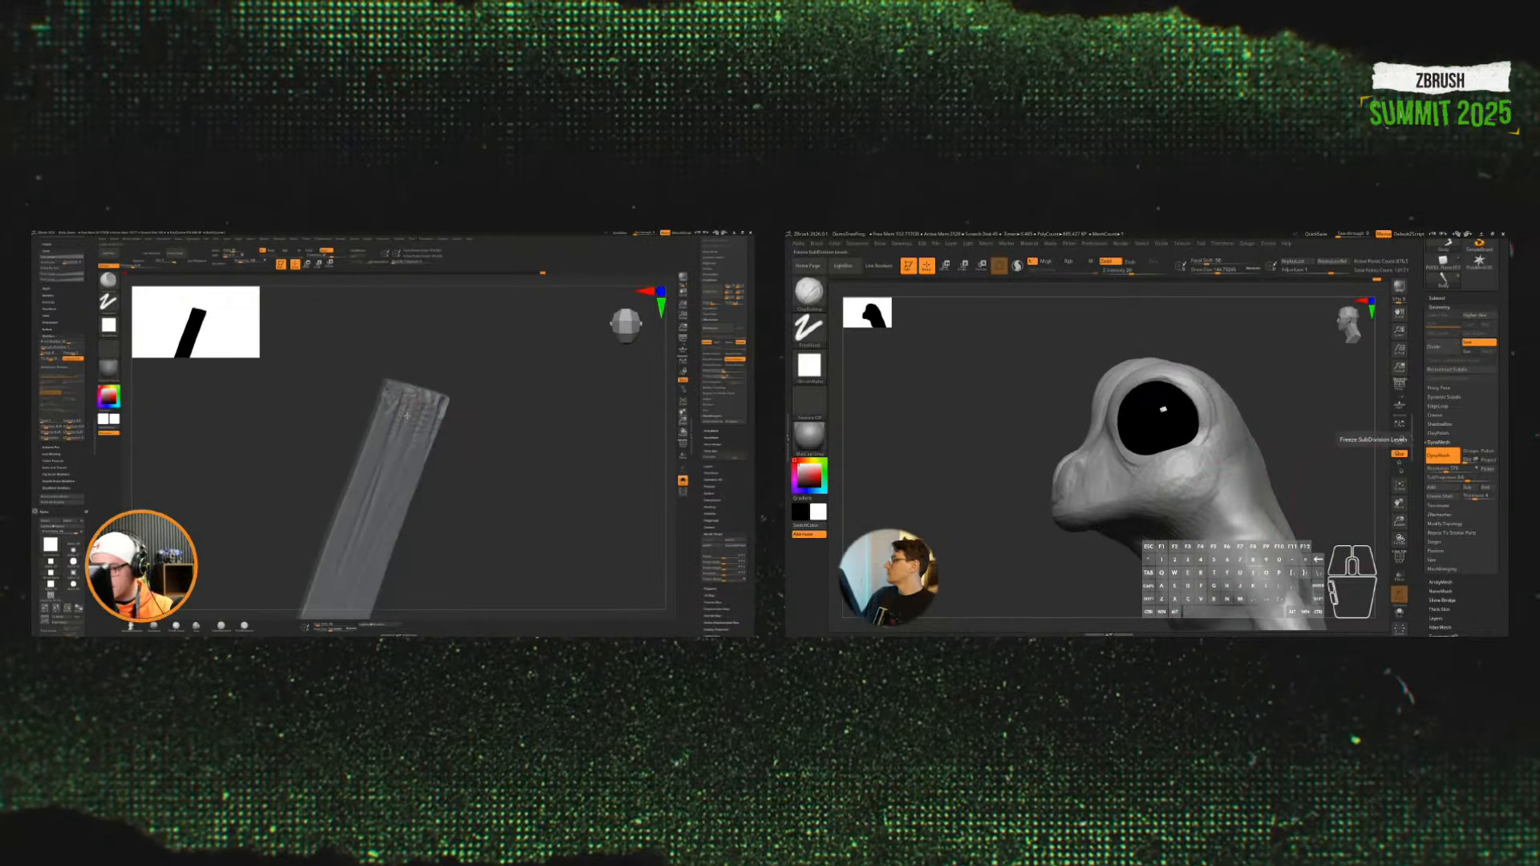
key(b)
key(m)
key(v)
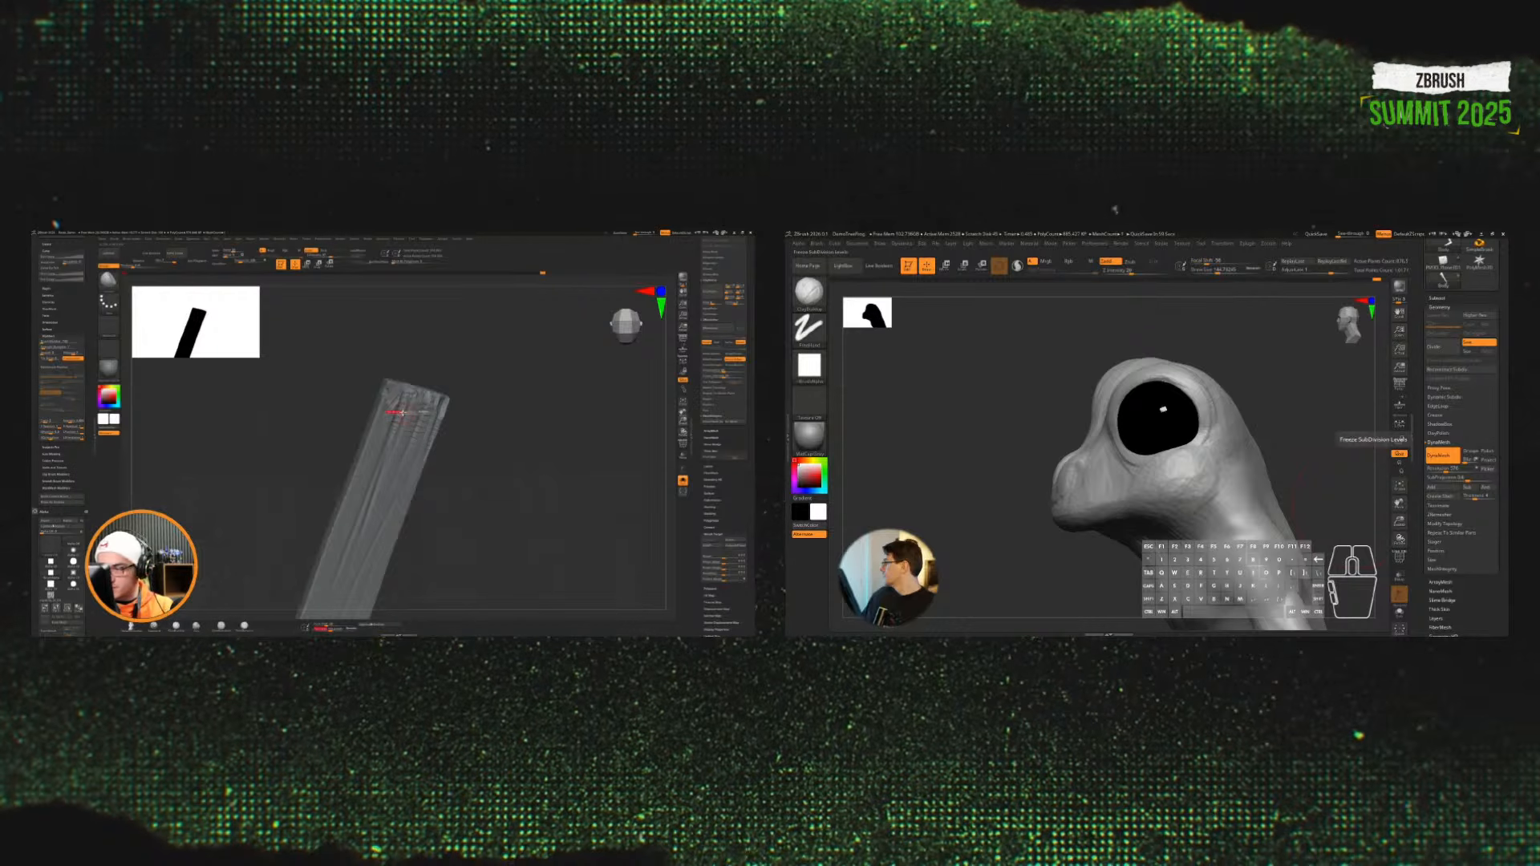
mouse_move(1338, 515)
alt+mouse_down()
mouse_move(1283, 497)
mouse_move(1291, 473)
mouse_move(1253, 446)
mouse_move(1247, 474)
alt+mouse_up()
alt+drag(1185, 520, 1155, 485)
click(1213, 270)
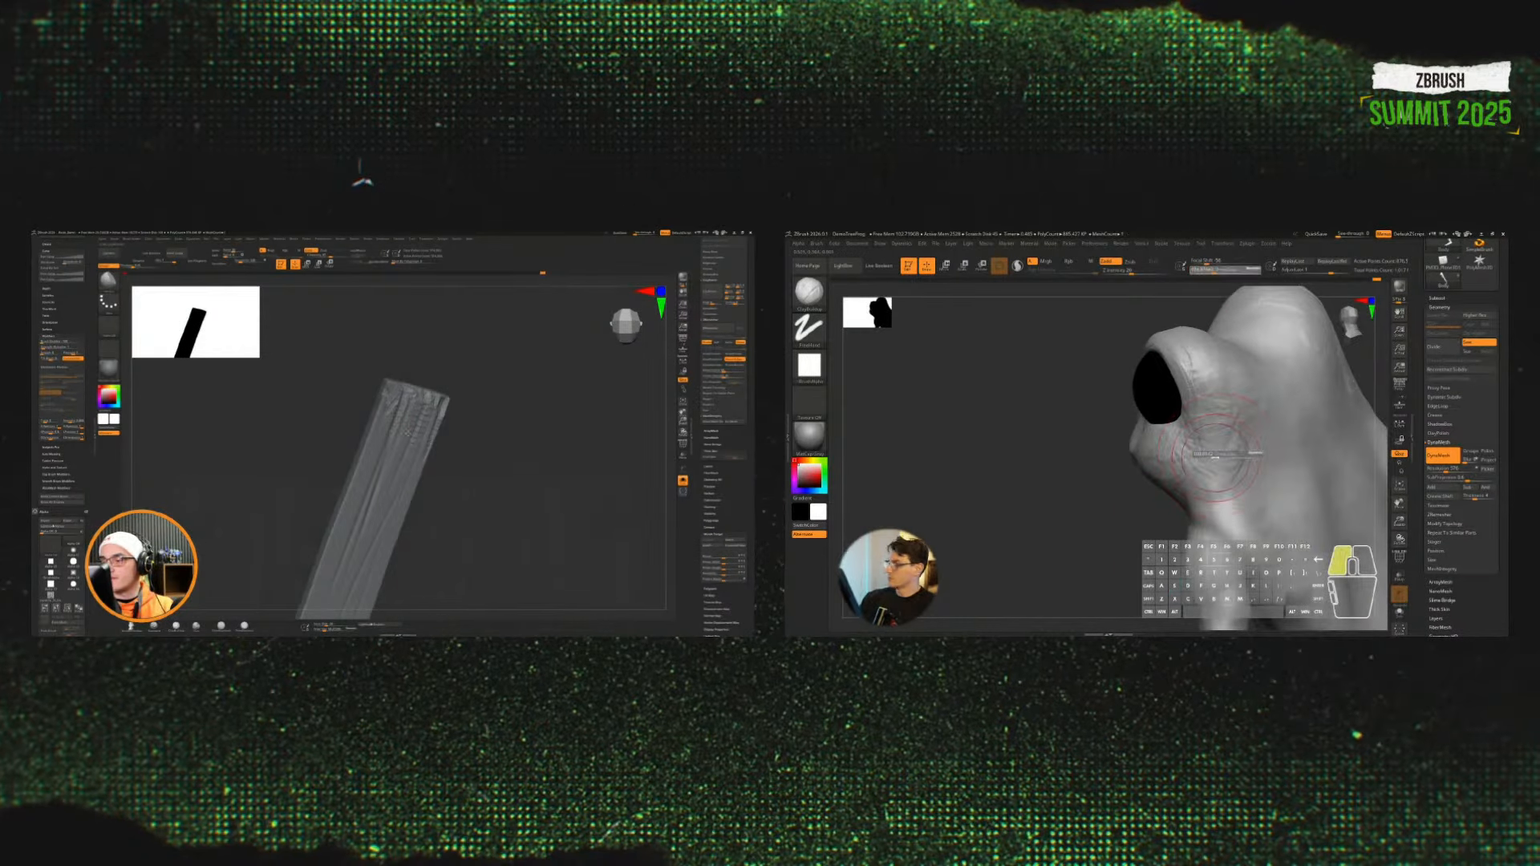
drag(1211, 412, 1224, 510)
key(b)
key(c)
key(b)
drag(1223, 443, 1212, 404)
drag(1203, 413, 1222, 501)
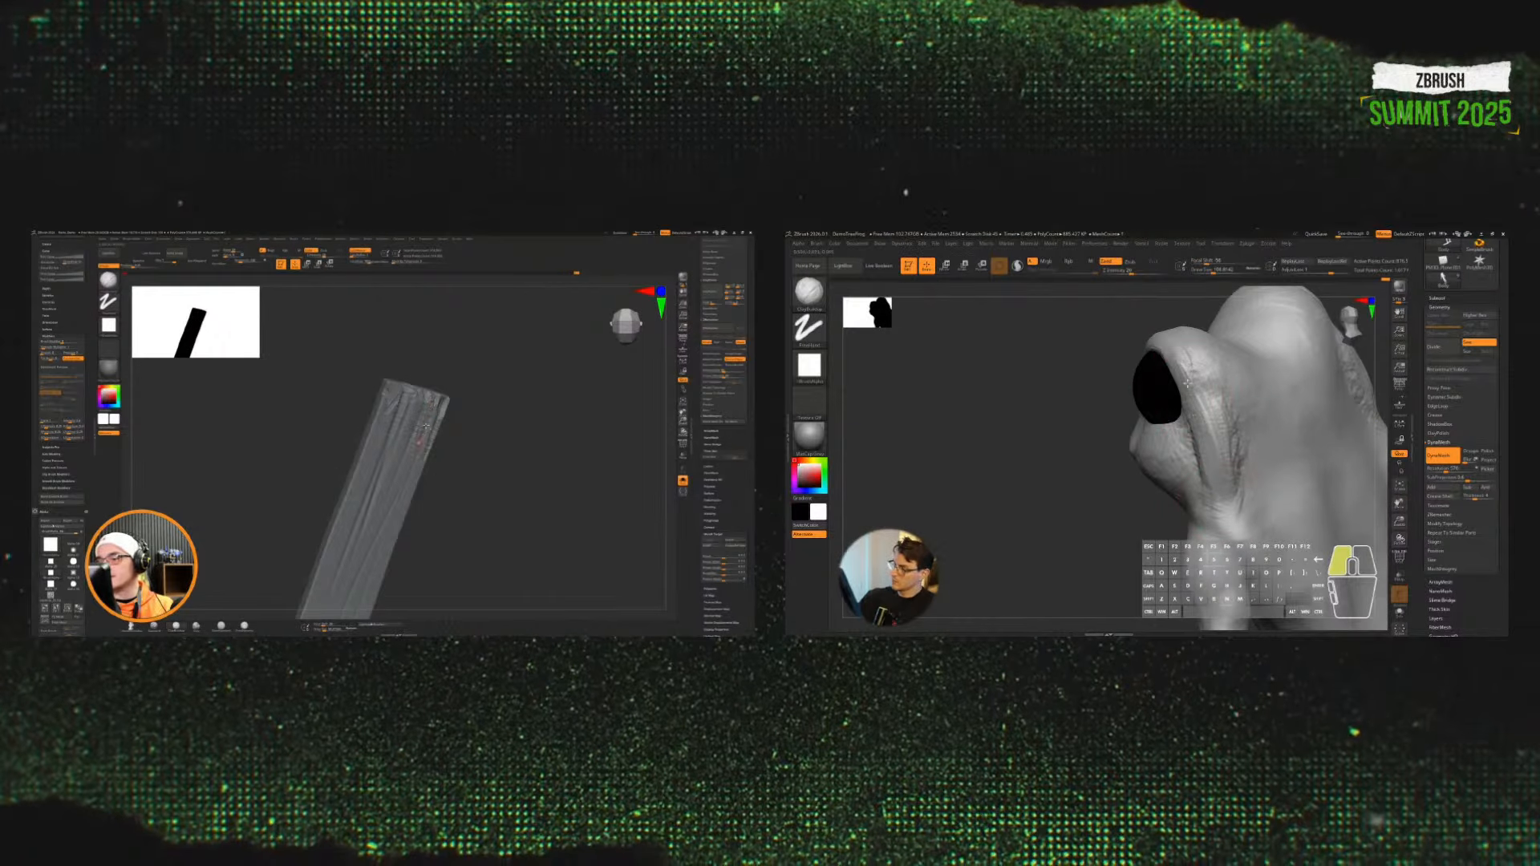
key(shift)
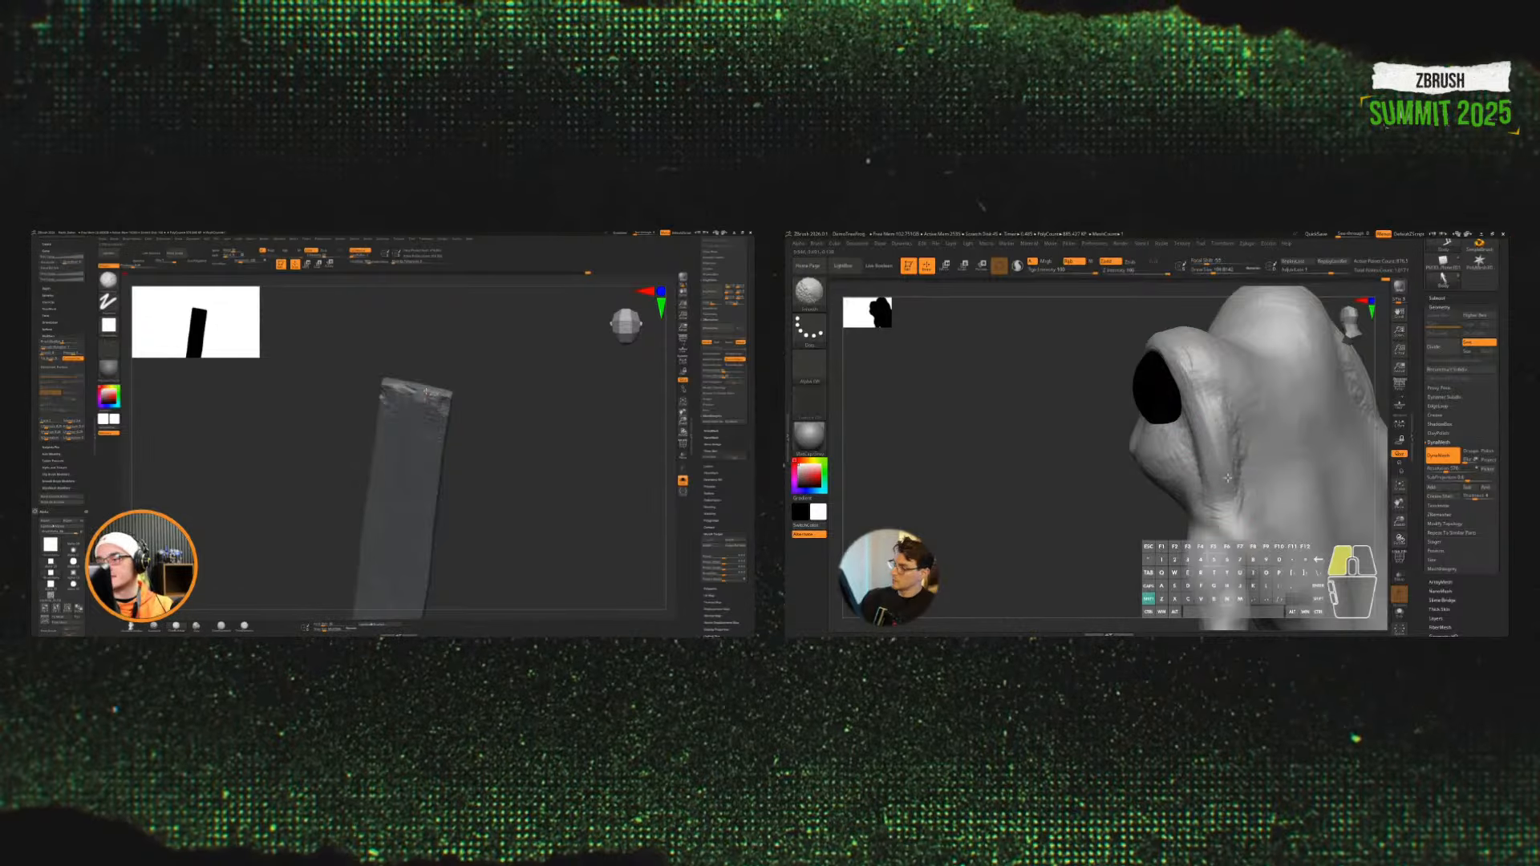
Step: Blend the new fold behind the frog's eye into the cheek and neck
mouse_move(1099, 465)
mouse_down()
mouse_move(1302, 457)
mouse_move(1318, 492)
mouse_move(1188, 439)
mouse_up()
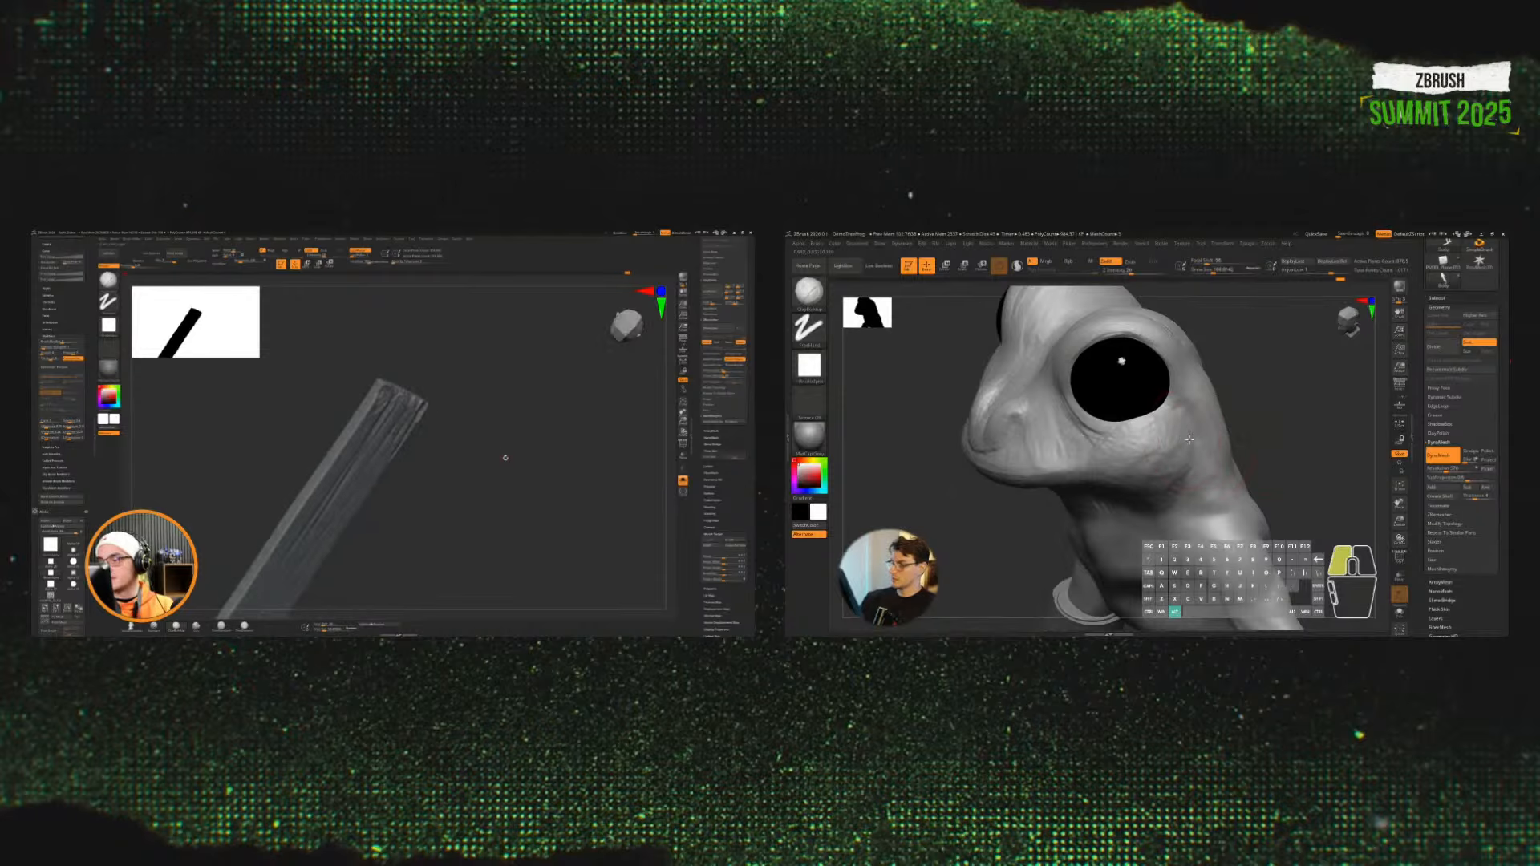
drag(440, 420, 435, 432)
alt+drag(1176, 441, 1203, 456)
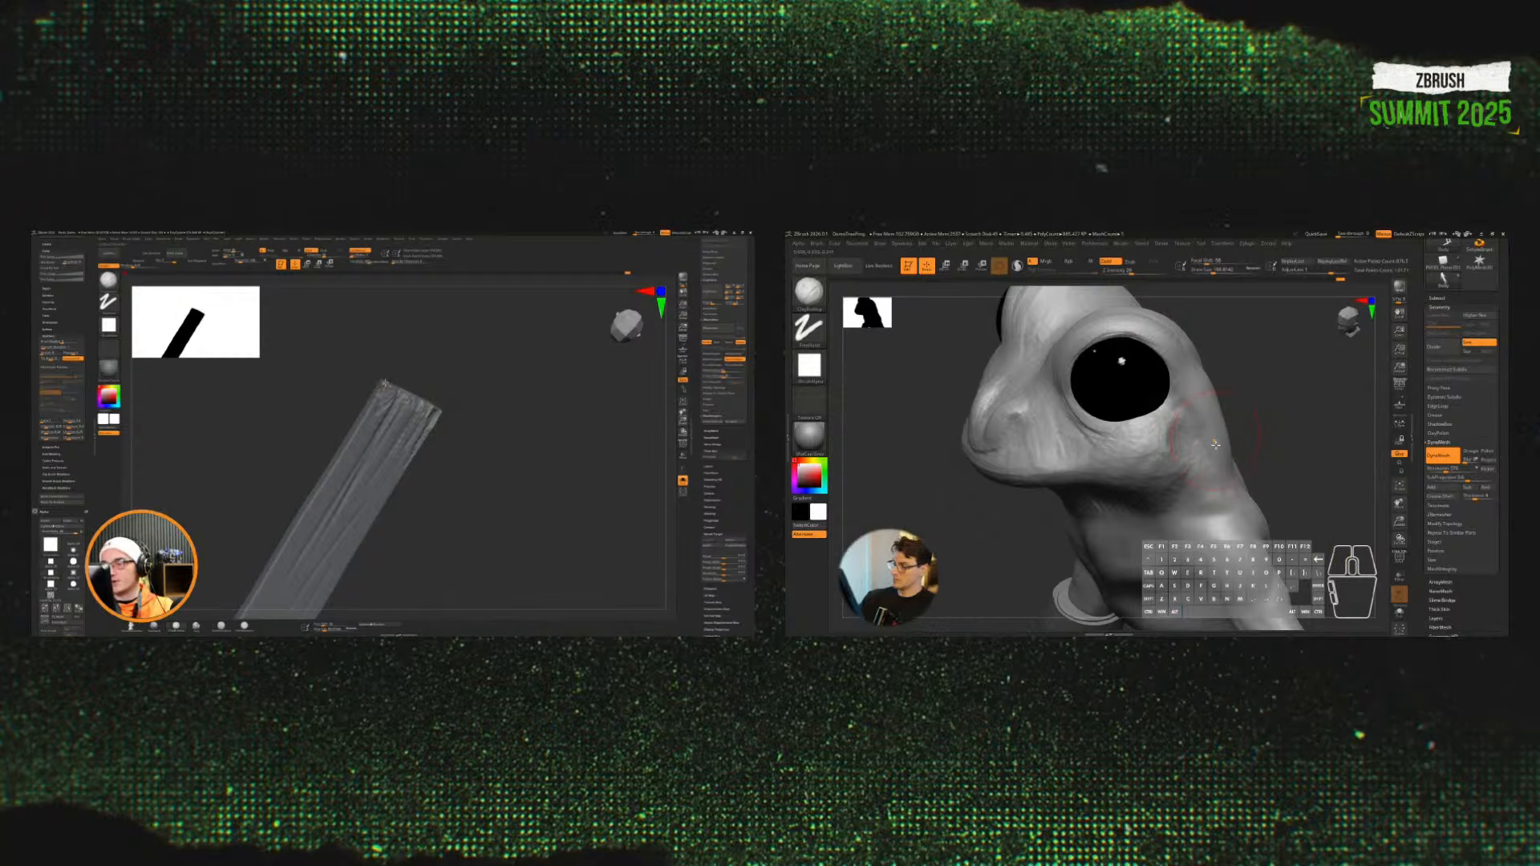
mouse_move(1174, 401)
mouse_down()
mouse_move(1190, 418)
mouse_move(1174, 441)
mouse_up()
mouse_move(488, 446)
mouse_down()
mouse_move(473, 474)
mouse_move(450, 423)
mouse_up()
mouse_move(1278, 447)
mouse_down()
mouse_move(1292, 425)
mouse_move(1154, 305)
mouse_up()
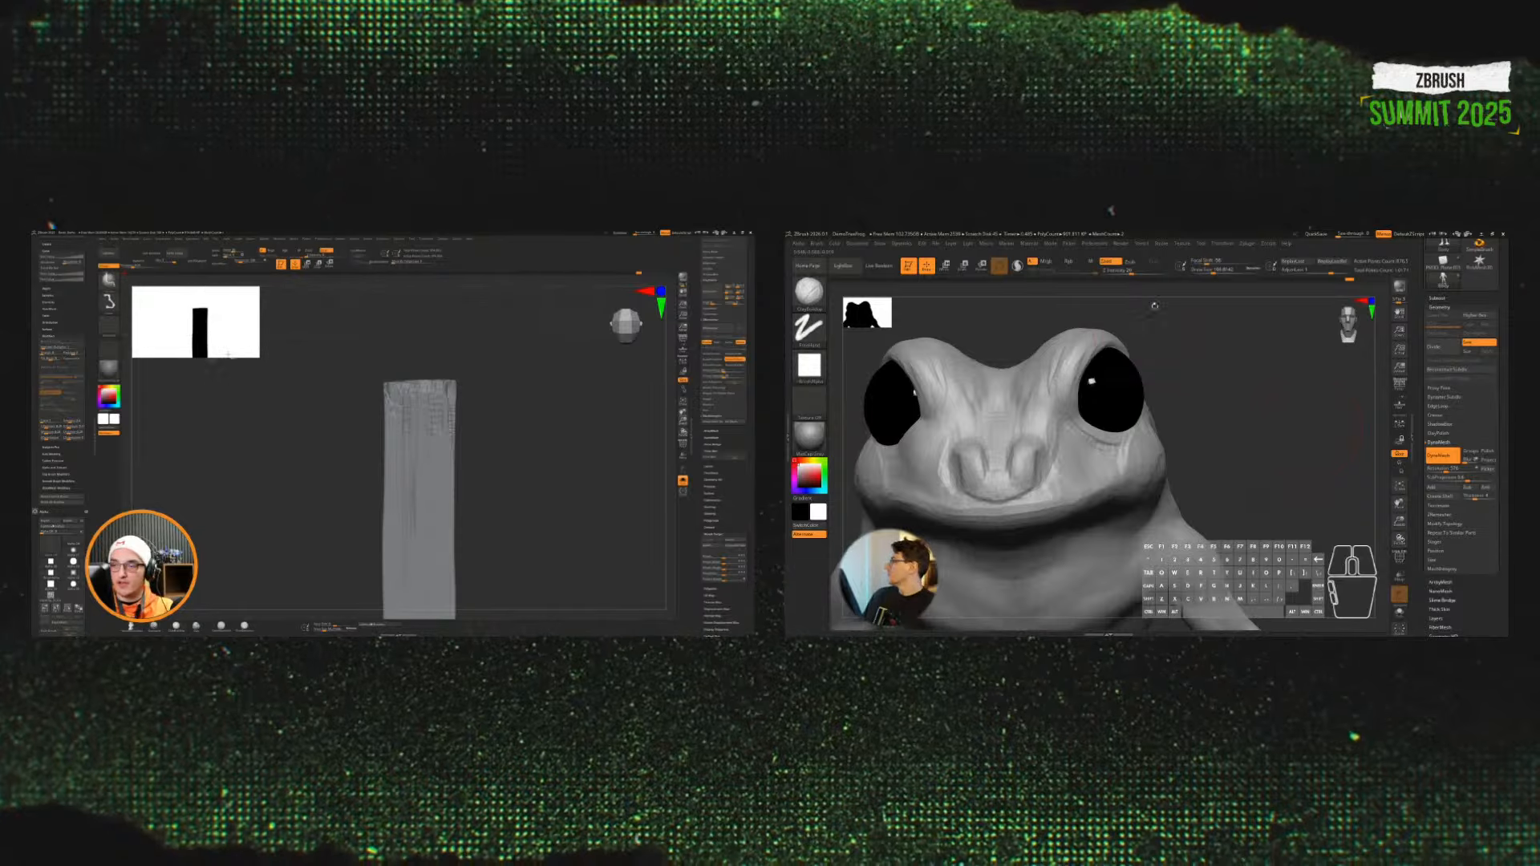
Step: Choose a curve-based cutting brush and try a first cut at the plank's upper end
click(112, 284)
click(165, 286)
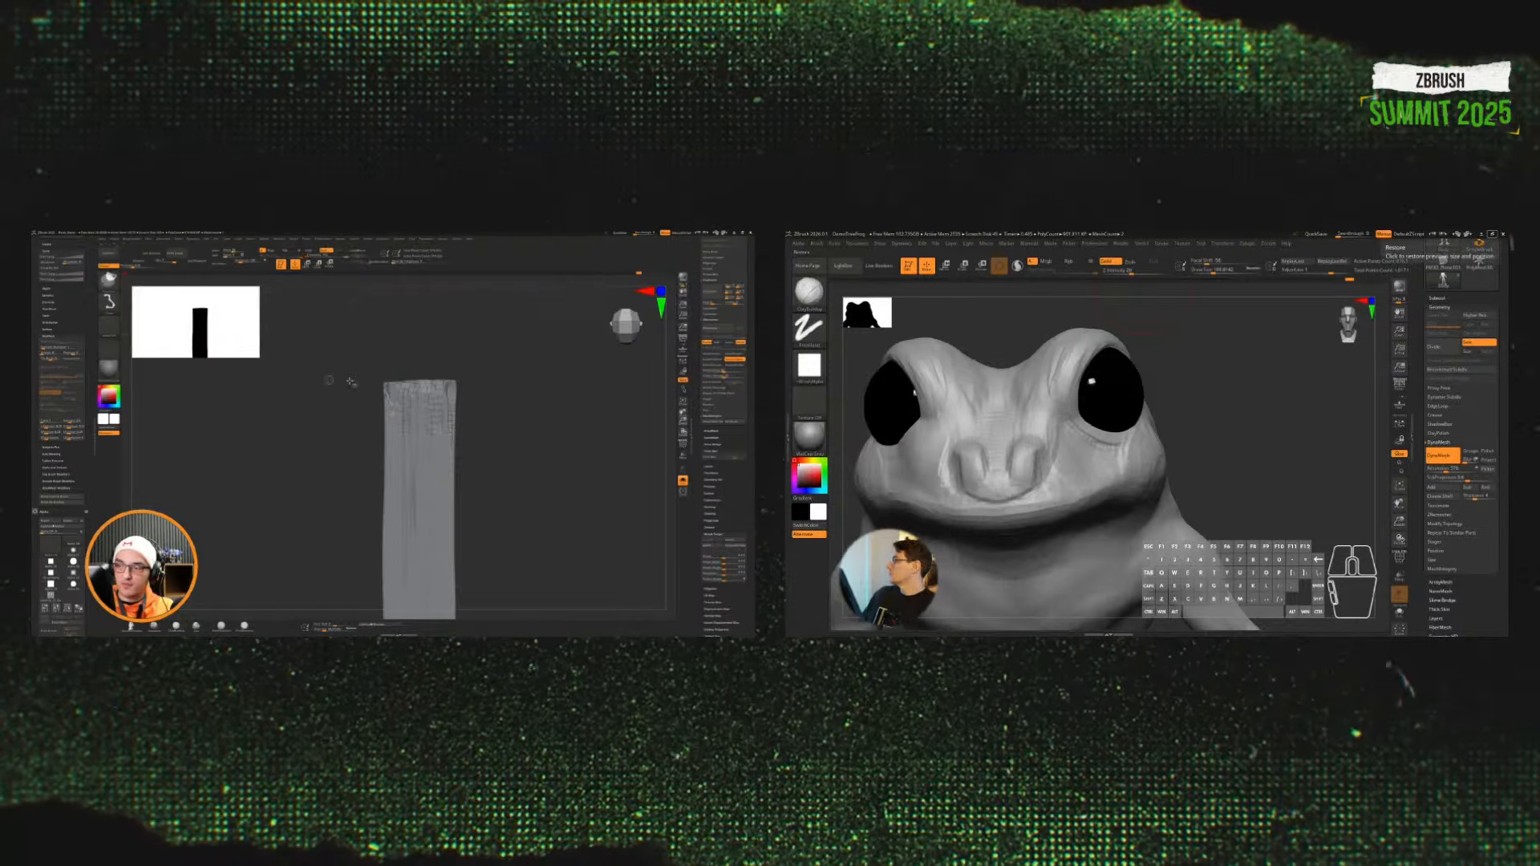
drag(1187, 439, 1272, 460)
key(shift+f)
drag(1207, 399, 1248, 396)
mouse_move(725, 337)
mouse_down()
mouse_move(724, 506)
mouse_move(718, 481)
mouse_up()
drag(1082, 422, 1082, 433)
click(716, 456)
drag(1319, 426, 1251, 426)
ctrl+shift+drag(397, 361, 407, 393)
alt+right_drag(1261, 468, 1266, 470)
ctrl+shift+drag(407, 393, 408, 396)
alt+right_drag(1266, 470, 1227, 477)
alt+drag(1187, 475, 1176, 513)
key(shift+f)
Step: Cut a notch into the plank's upper end, and apply Mirror And Weld to the frog's body
drag(513, 426, 514, 438)
mouse_move(1188, 462)
alt+mouse_down()
mouse_move(1195, 447)
mouse_move(1188, 473)
alt+mouse_up()
mouse_move(1188, 473)
right_down()
mouse_move(1310, 437)
mouse_move(1300, 416)
right_up()
mouse_move(521, 437)
mouse_down()
mouse_move(510, 457)
mouse_move(533, 447)
mouse_up()
alt+drag(1331, 430, 1297, 423)
shift+drag(522, 460, 522, 447)
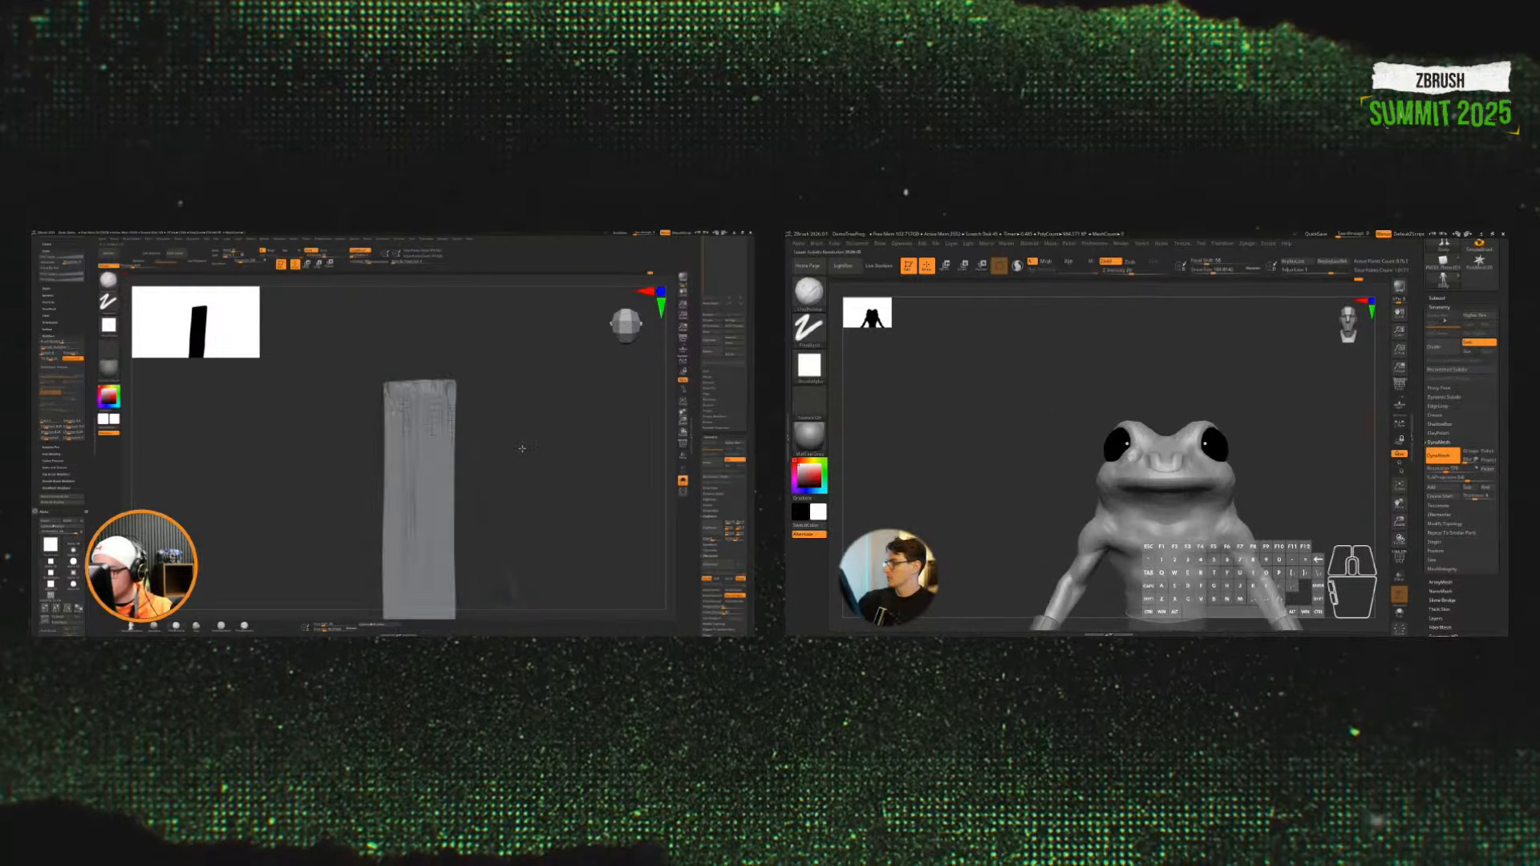
mouse_move(1323, 431)
alt+mouse_down()
mouse_move(1320, 451)
mouse_move(1385, 368)
alt+mouse_up()
mouse_move(400, 365)
ctrl+shift+mouse_down()
mouse_move(419, 352)
mouse_move(430, 368)
ctrl+shift+mouse_up()
click(1444, 445)
click(1453, 469)
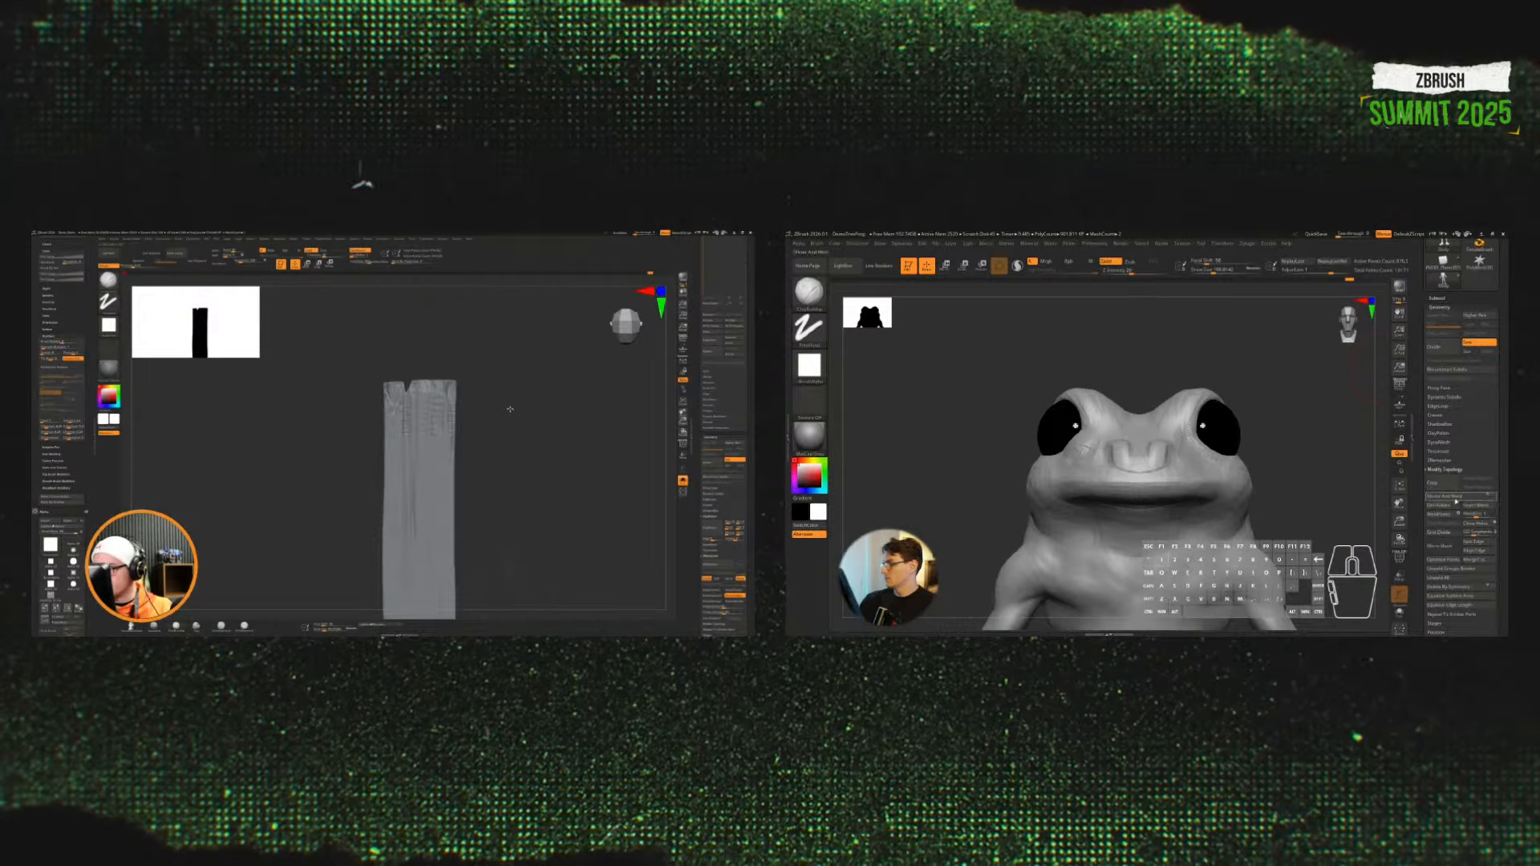
click(1455, 500)
Step: Cut away more of the plank's upper end to leave uneven, splintered tips
drag(1306, 473, 1313, 503)
mouse_move(425, 350)
ctrl+shift+mouse_down()
mouse_move(435, 395)
mouse_move(472, 308)
ctrl+shift+mouse_up()
alt+drag(1181, 463, 1210, 455)
ctrl+shift+drag(452, 358, 452, 358)
right_drag(1209, 456, 1190, 462)
ctrl+shift+drag(452, 357, 454, 357)
shift+drag(1186, 474, 1181, 416)
drag(503, 415, 453, 386)
Step: Smooth the frog's face and neck, and soften the cut tips of the plank
shift+drag(1182, 415, 1187, 408)
right_drag(1282, 385, 1286, 388)
shift+drag(453, 386, 461, 381)
right_drag(1286, 388, 1287, 393)
shift+drag(1227, 461, 1235, 503)
right_drag(1326, 422, 1273, 441)
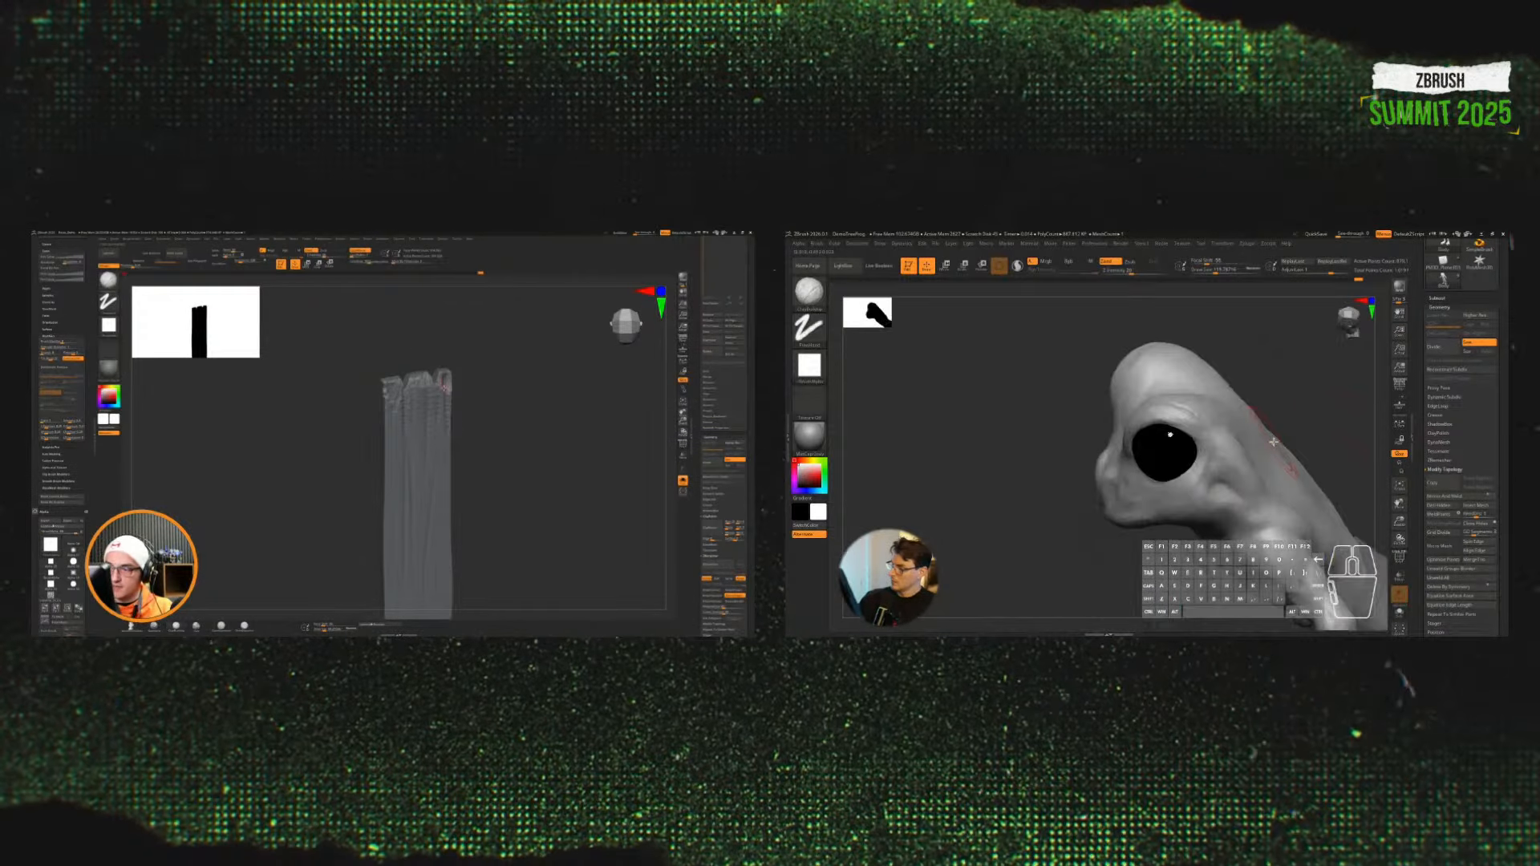
Step: Carve fine wrinkles behind the frog's eye and down the neck with the DamStandard brush
key(b)
key(d)
drag(1225, 461, 1238, 471)
key(s)
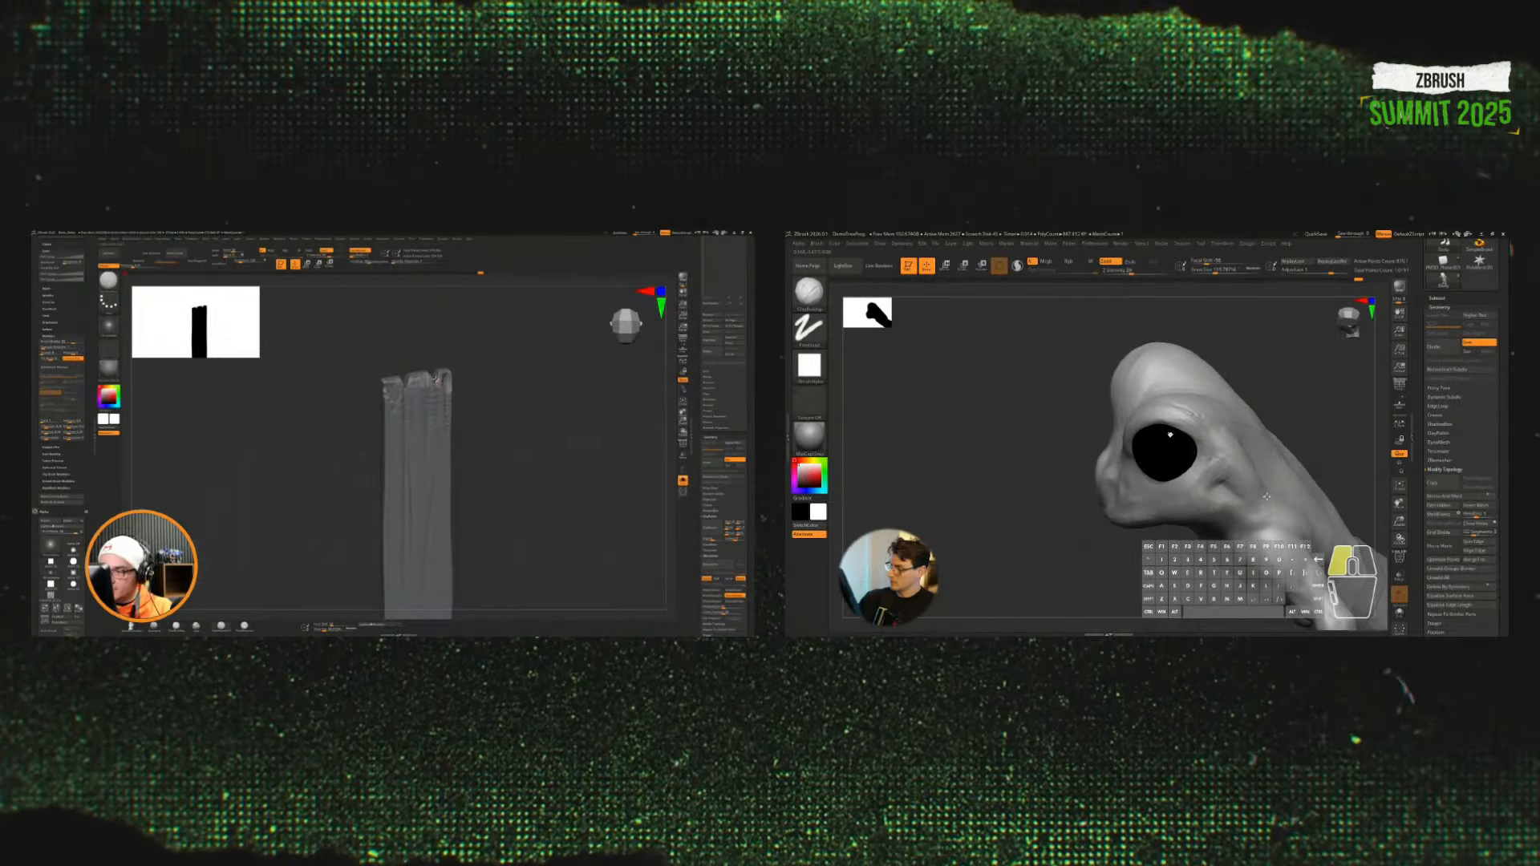
right_drag(1266, 496, 1293, 413)
key(s)
drag(1216, 461, 1283, 497)
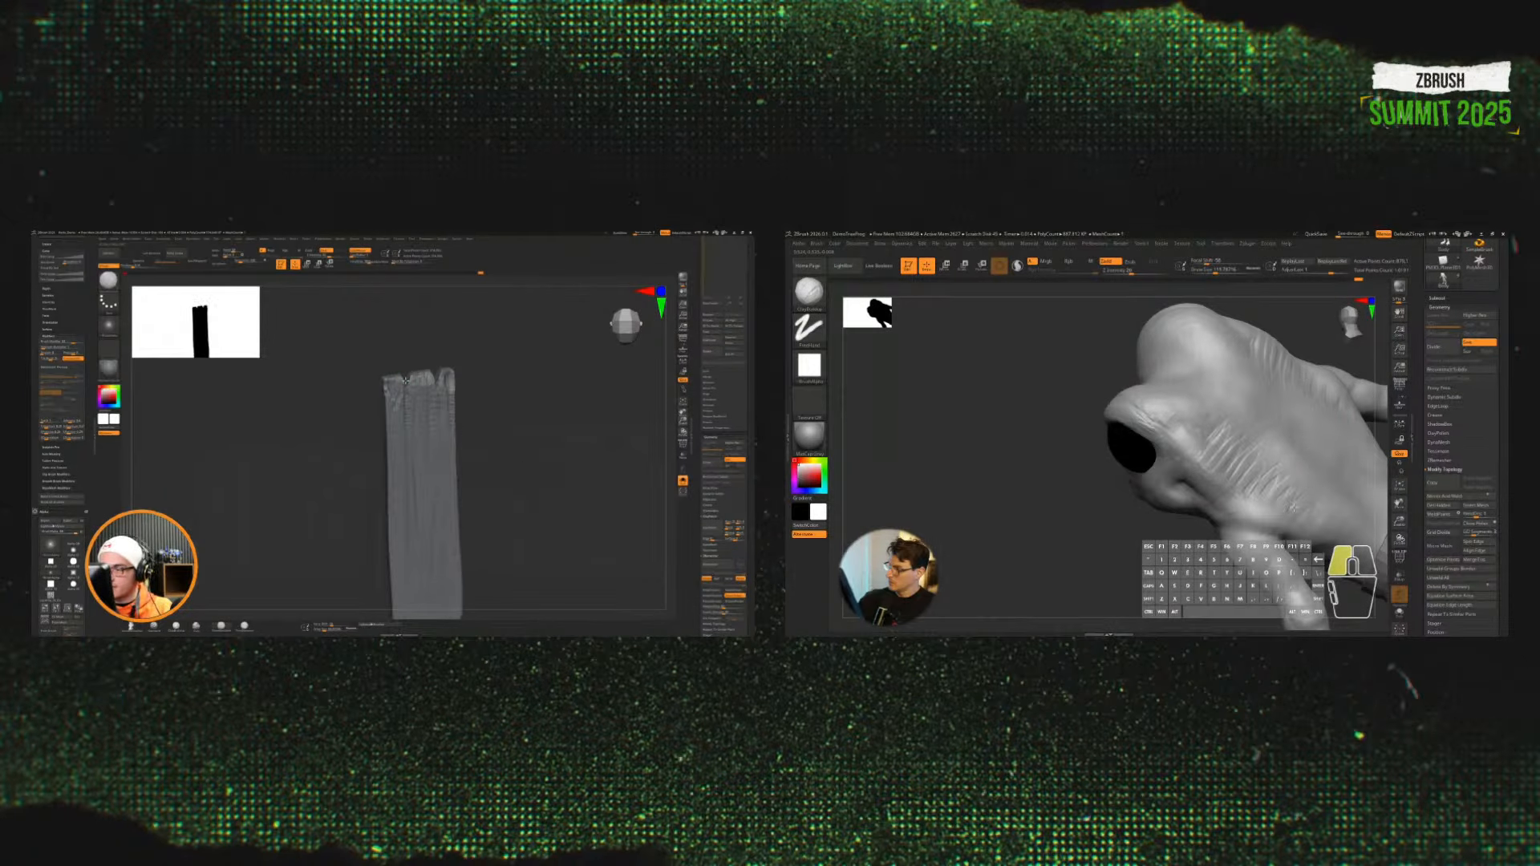
mouse_move(513, 457)
mouse_down()
mouse_move(471, 388)
mouse_move(509, 392)
mouse_move(501, 375)
mouse_up()
drag(1242, 469, 1262, 481)
shift+drag(501, 375, 487, 368)
mouse_move(1262, 481)
mouse_down()
mouse_move(1291, 505)
mouse_move(1215, 441)
mouse_up()
Step: Raise the middle tip at the plank's upper end, and extend the wrinkles toward the frog's back
drag(477, 376, 480, 375)
key(w)
drag(1198, 571, 1143, 544)
mouse_move(1255, 425)
mouse_down()
mouse_move(1275, 447)
mouse_move(1239, 425)
mouse_move(1334, 499)
mouse_up()
click(409, 478)
key(q)
mouse_move(502, 402)
ctrl+mouse_down()
mouse_move(516, 453)
mouse_move(497, 428)
ctrl+mouse_up()
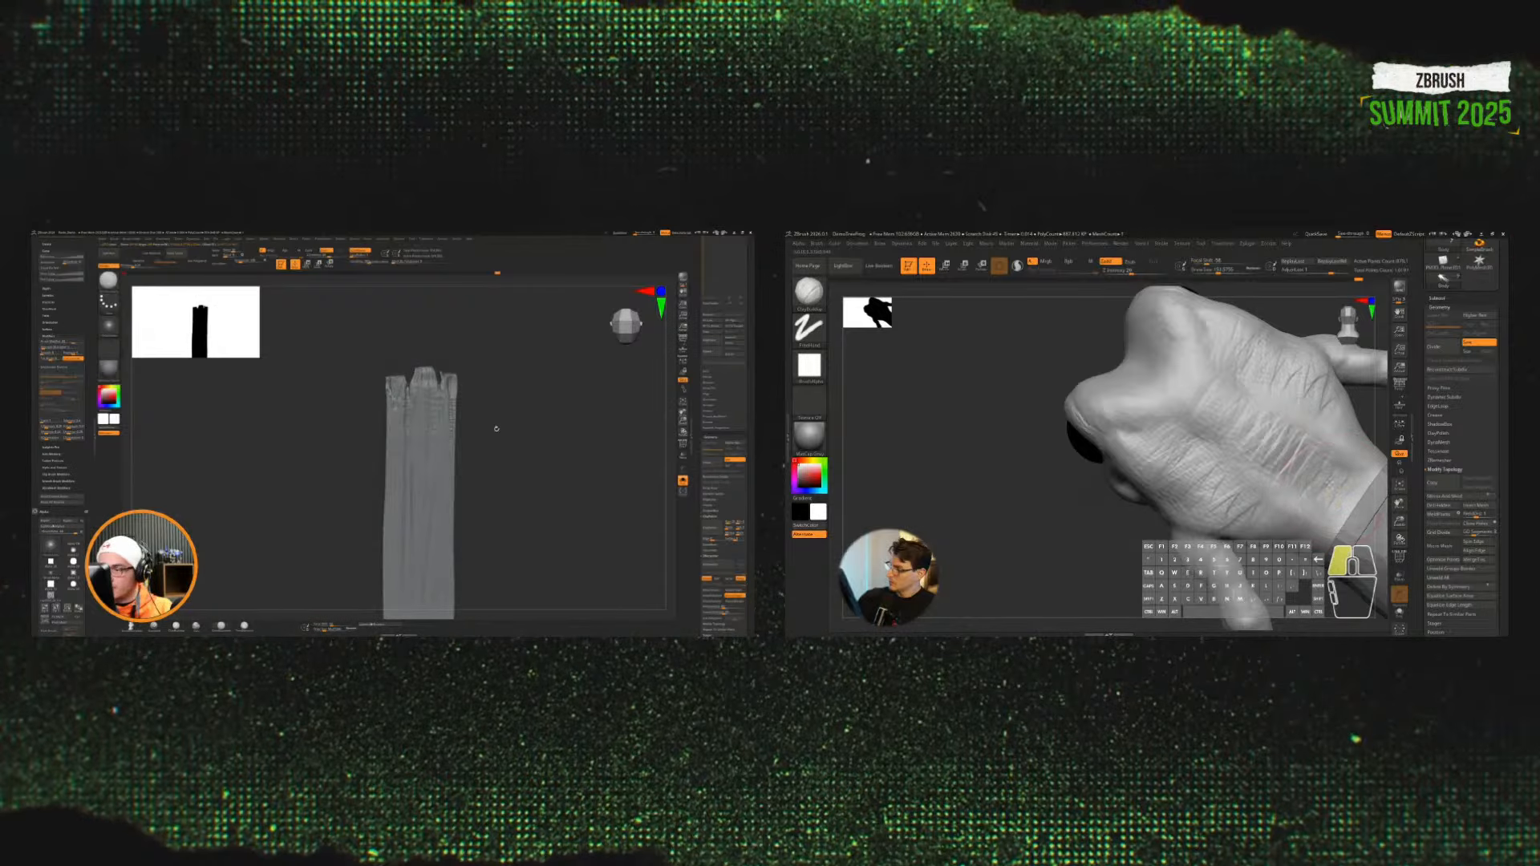
Step: Carve wrinkles across the frog's head and upper back with varied brush sizes, and soften them by smoothing
drag(1324, 437, 1291, 481)
mouse_move(1207, 410)
mouse_down()
mouse_move(1167, 374)
mouse_move(1138, 411)
mouse_up()
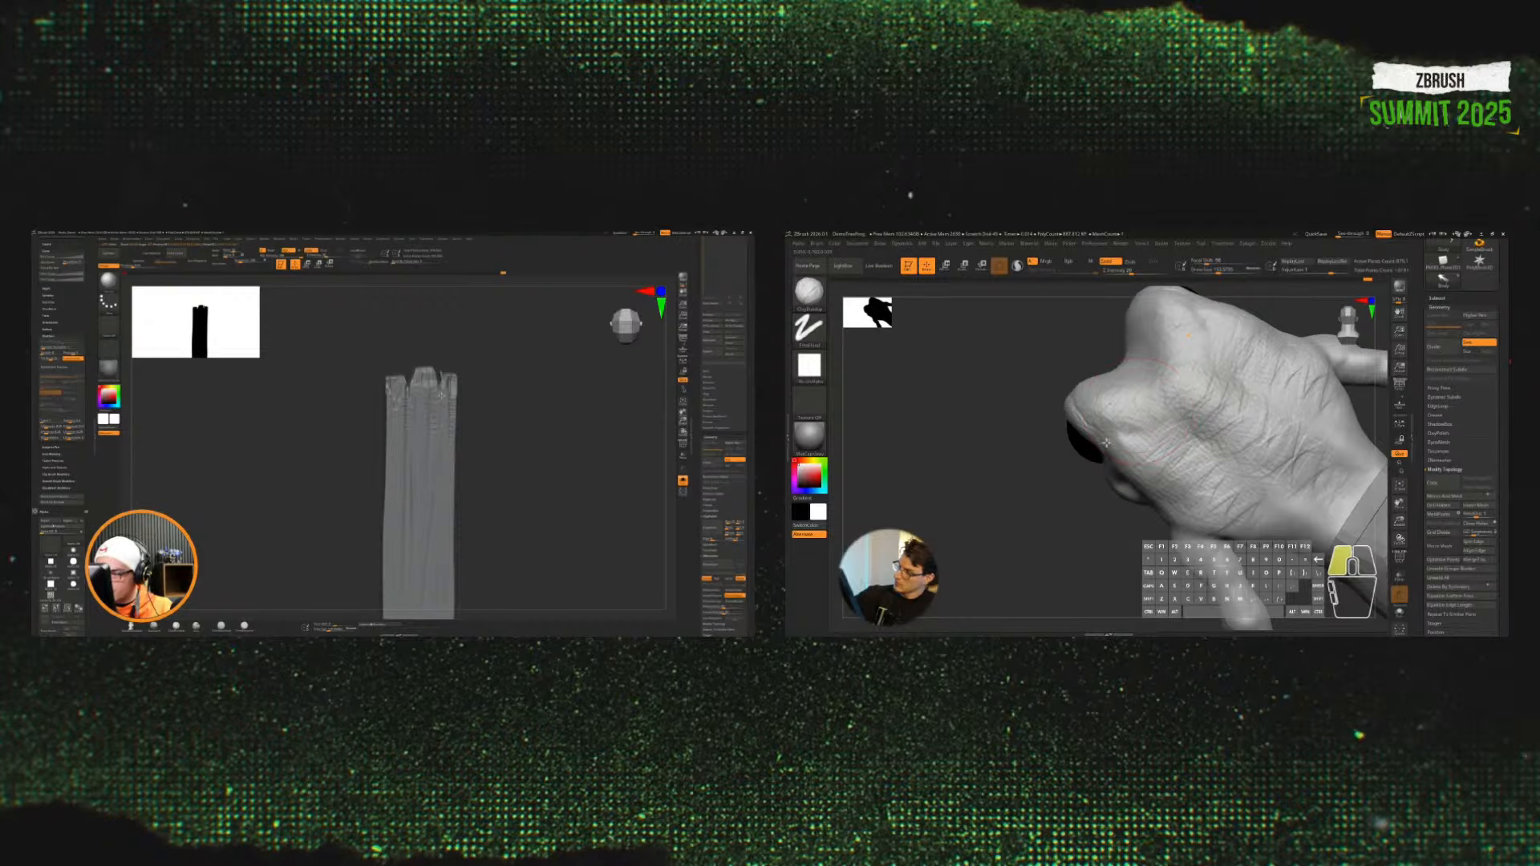
drag(1142, 477, 1168, 451)
drag(1234, 385, 1251, 370)
key(s)
mouse_move(1263, 364)
mouse_down()
mouse_move(1290, 366)
mouse_move(1261, 482)
mouse_move(1231, 524)
mouse_move(1181, 421)
mouse_up()
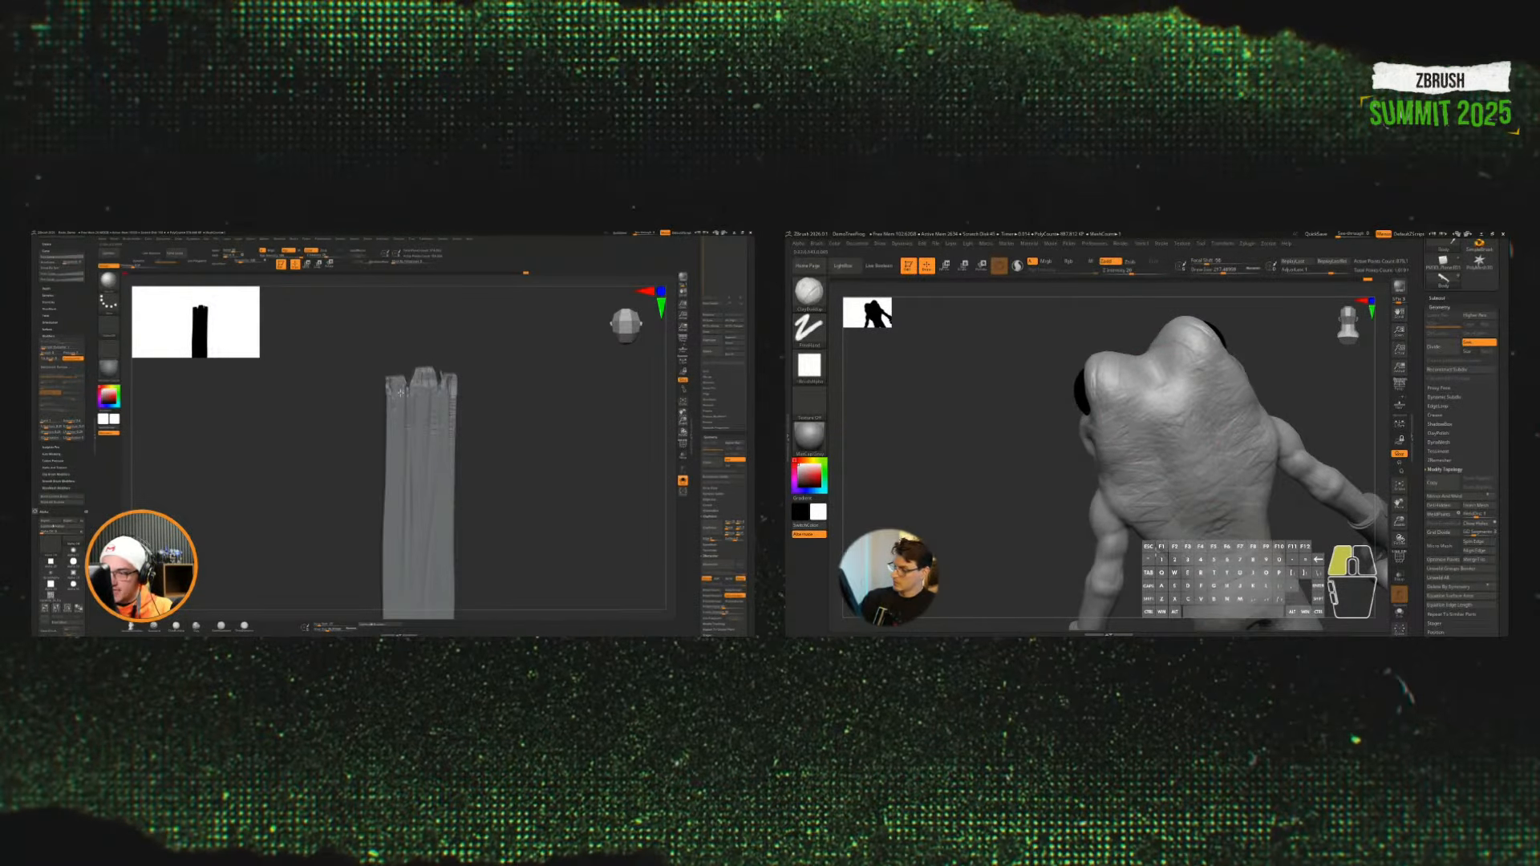
drag(474, 413, 488, 422)
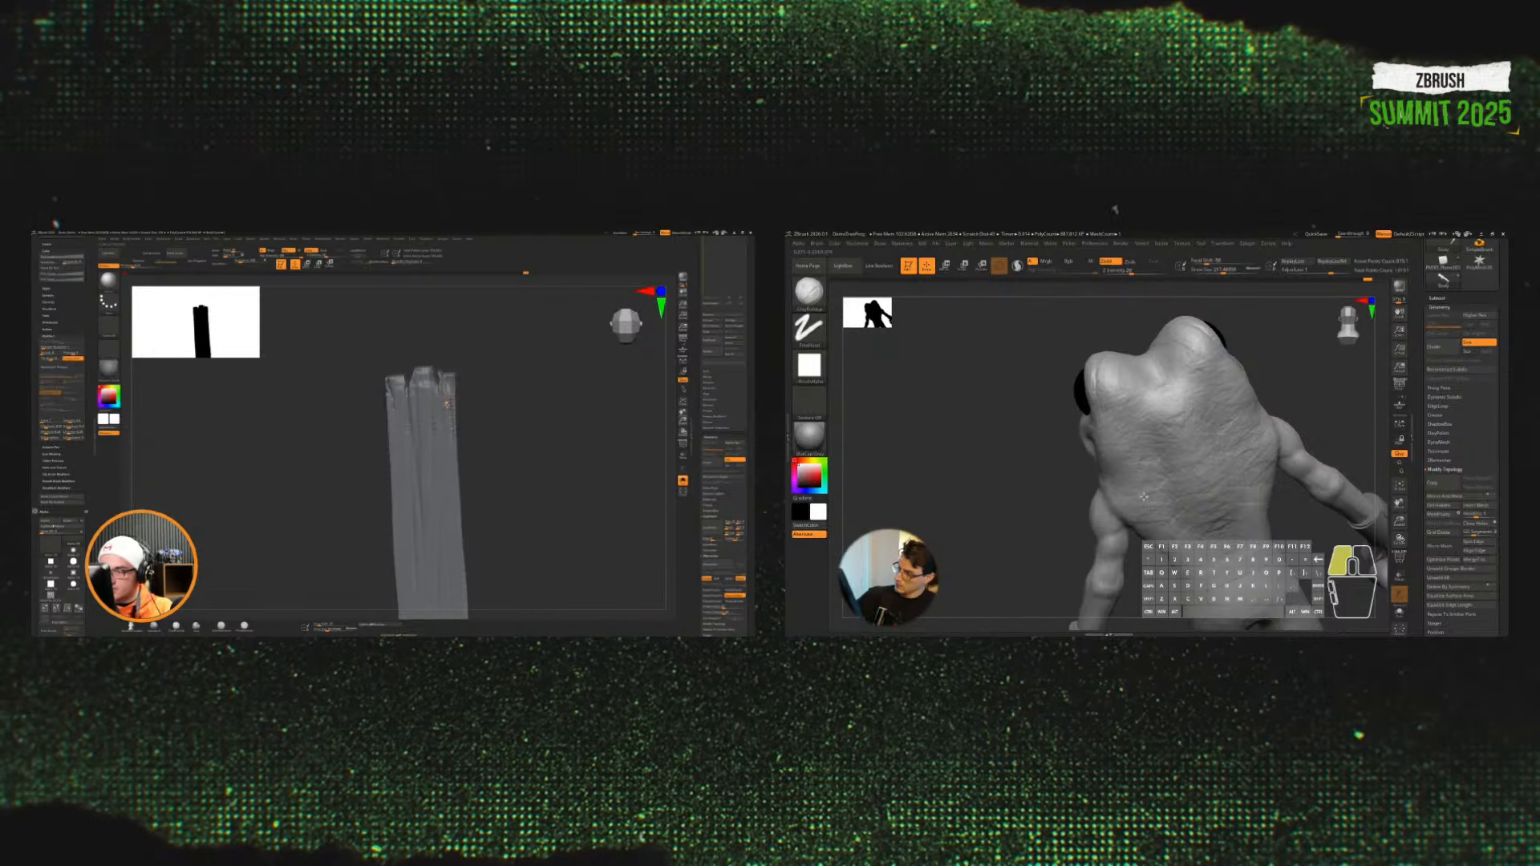
shift+drag(1217, 492, 1129, 417)
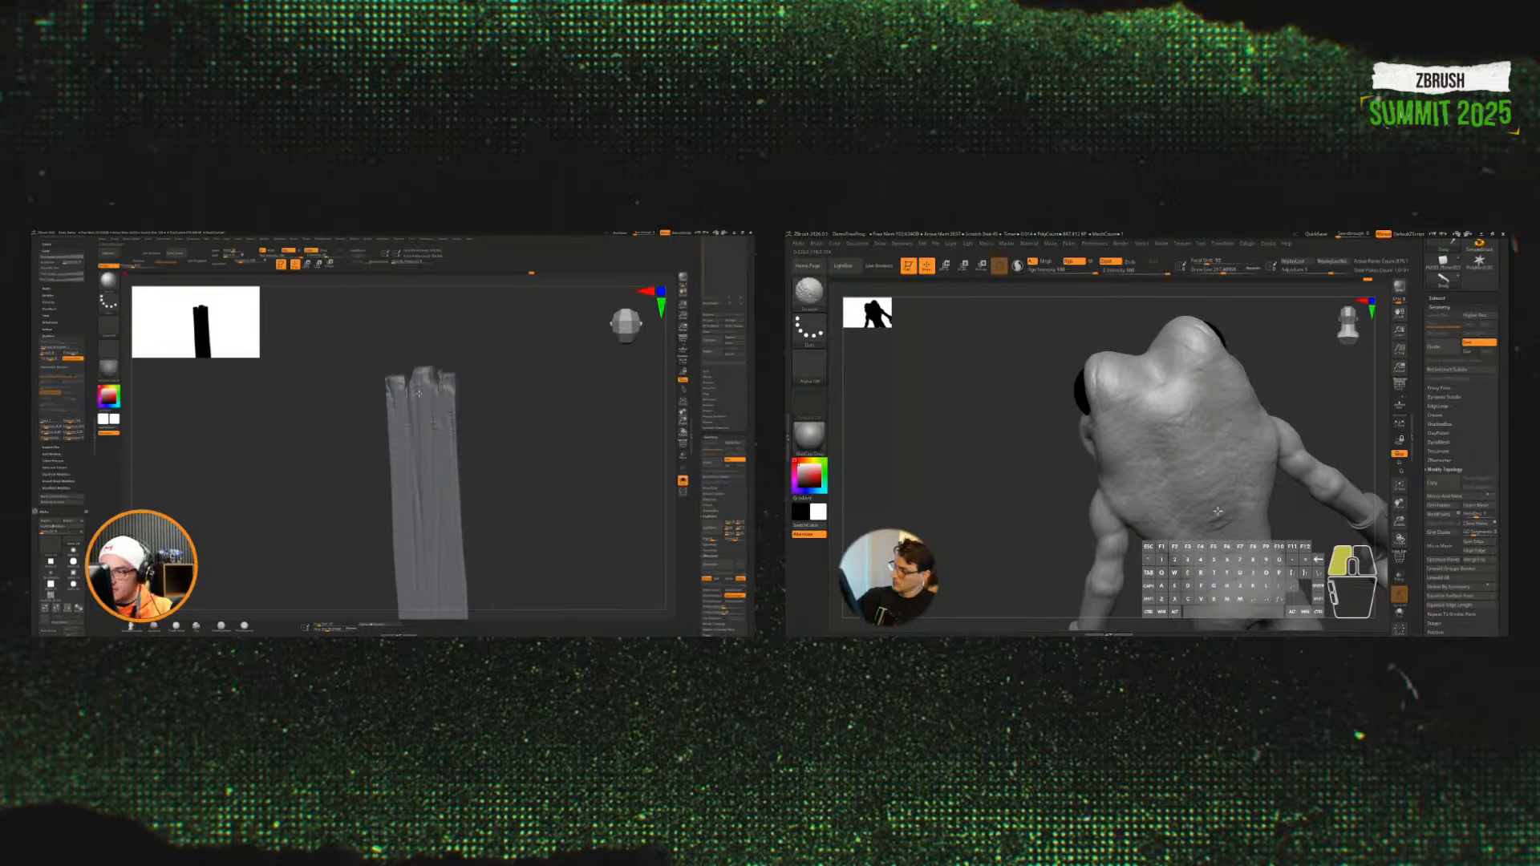
mouse_move(1302, 403)
mouse_down()
mouse_move(1291, 438)
mouse_move(1317, 433)
mouse_move(1328, 459)
mouse_move(1259, 501)
mouse_up()
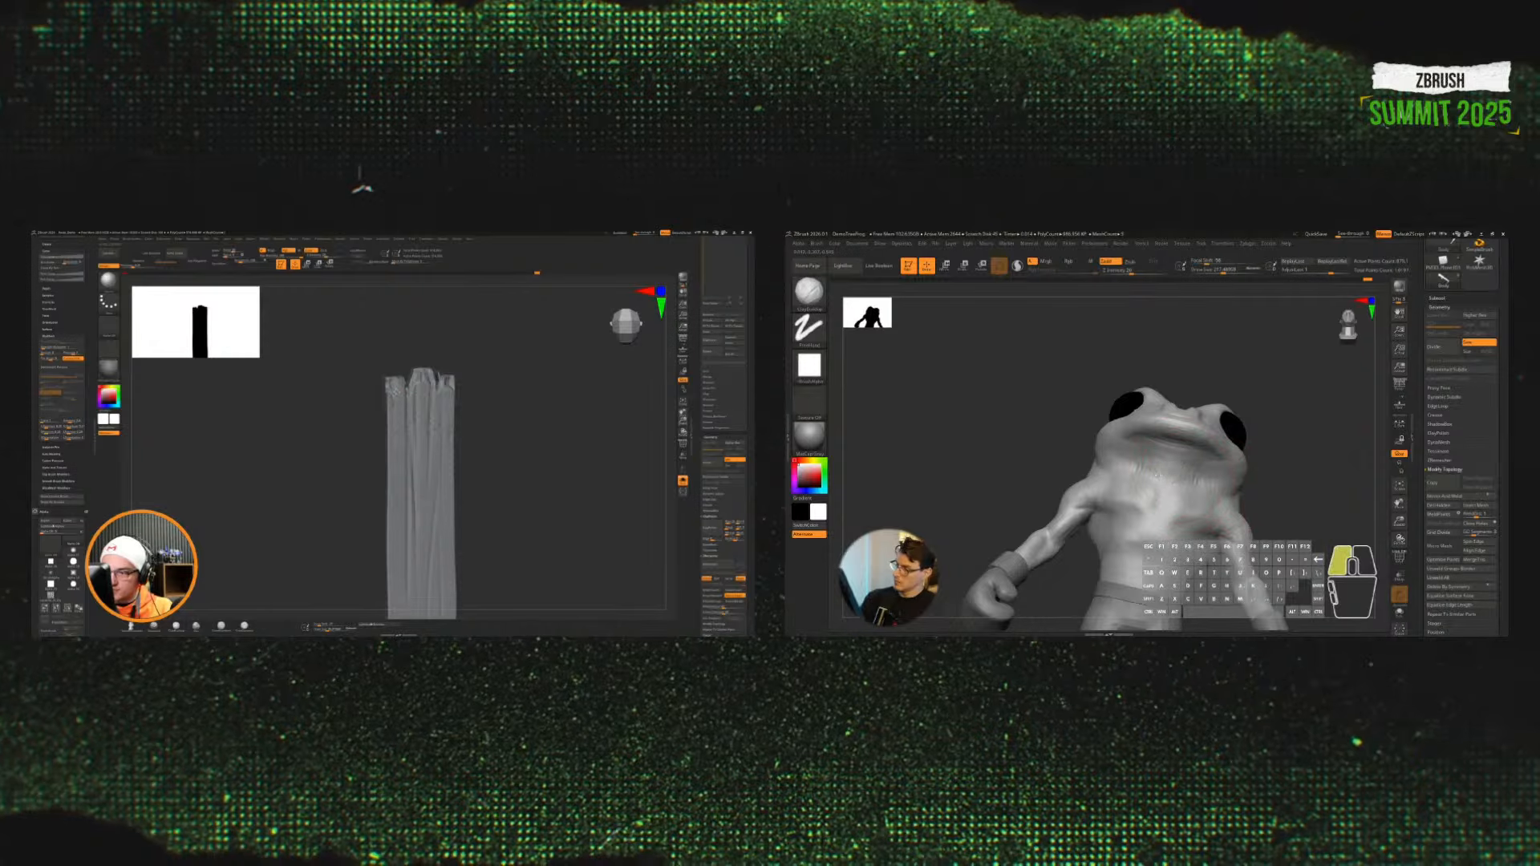
Step: Add fine wrinkles across the frog's throat and chest below the mouth
mouse_move(493, 457)
mouse_down()
mouse_move(516, 457)
mouse_move(514, 441)
mouse_up()
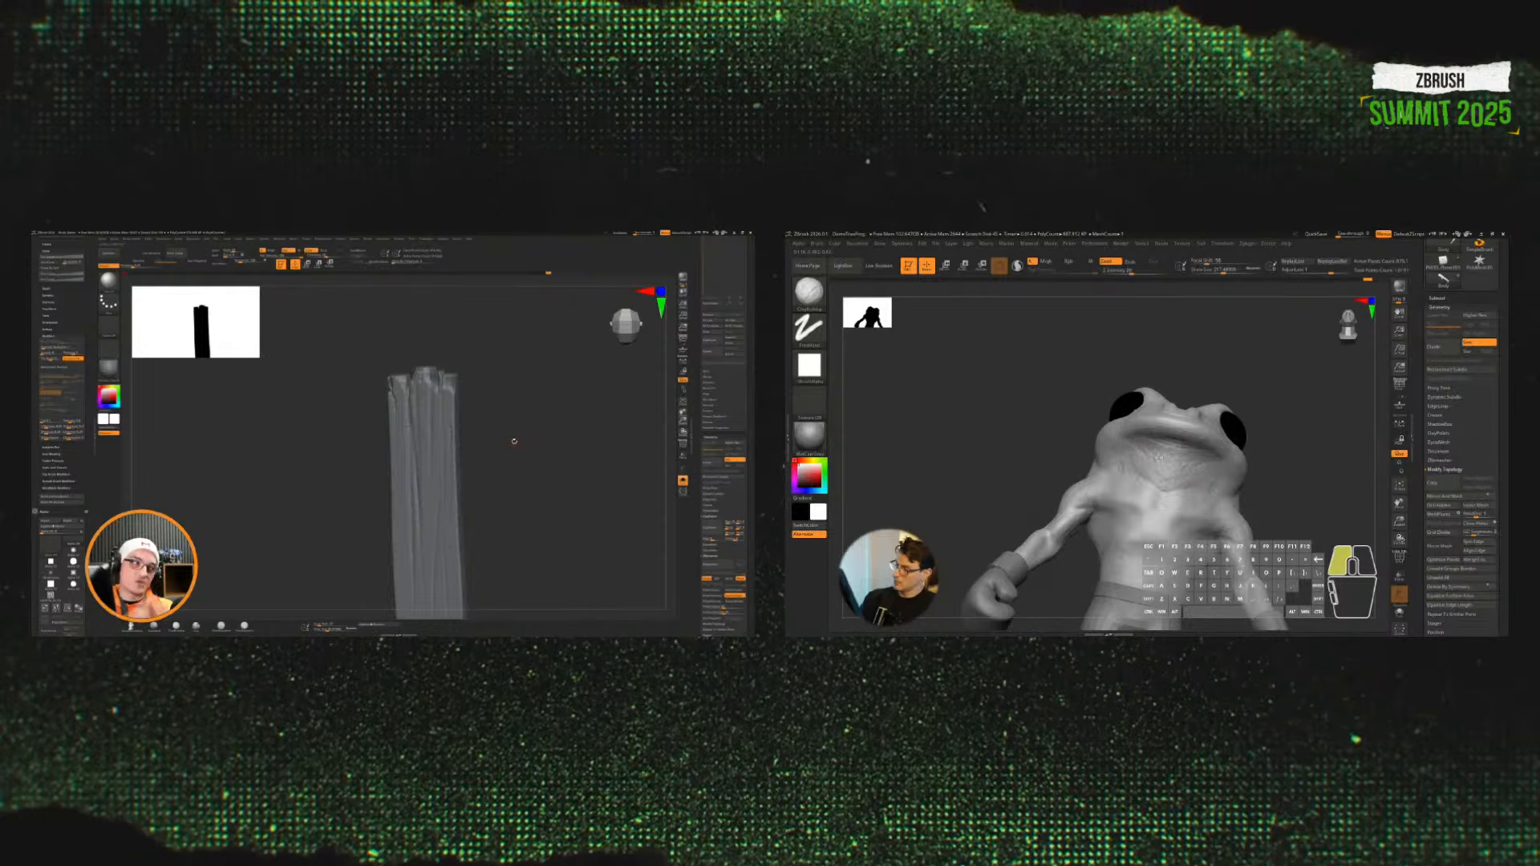
drag(1159, 457, 1151, 494)
mouse_move(1348, 398)
mouse_down()
mouse_move(1313, 396)
mouse_move(1347, 395)
mouse_up()
mouse_move(1187, 473)
alt+mouse_down()
mouse_move(1178, 461)
mouse_move(1303, 445)
mouse_move(1219, 442)
mouse_move(1303, 425)
mouse_move(1327, 440)
alt+mouse_up()
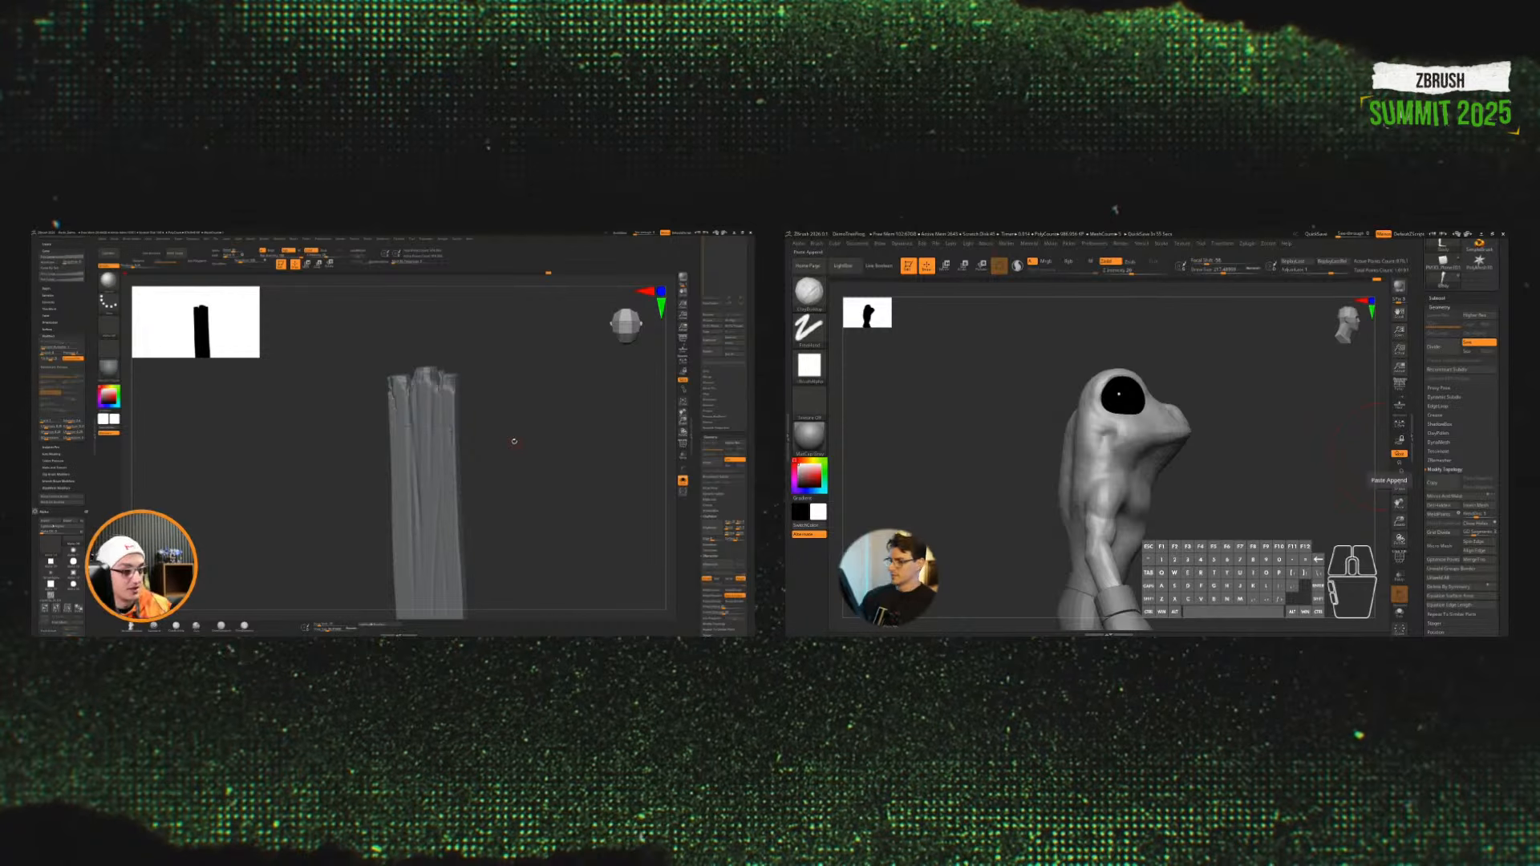
drag(1377, 457, 1292, 447)
mouse_move(1339, 401)
alt+mouse_down()
mouse_move(1287, 460)
mouse_move(1301, 426)
mouse_move(1172, 464)
alt+mouse_up()
Step: Build volume around the frog's eye and cheek with the Standard brush, and smooth the mouth corner
key(s)
key(s)
key(b)
key(s)
key(t)
right_drag(396, 434, 467, 425)
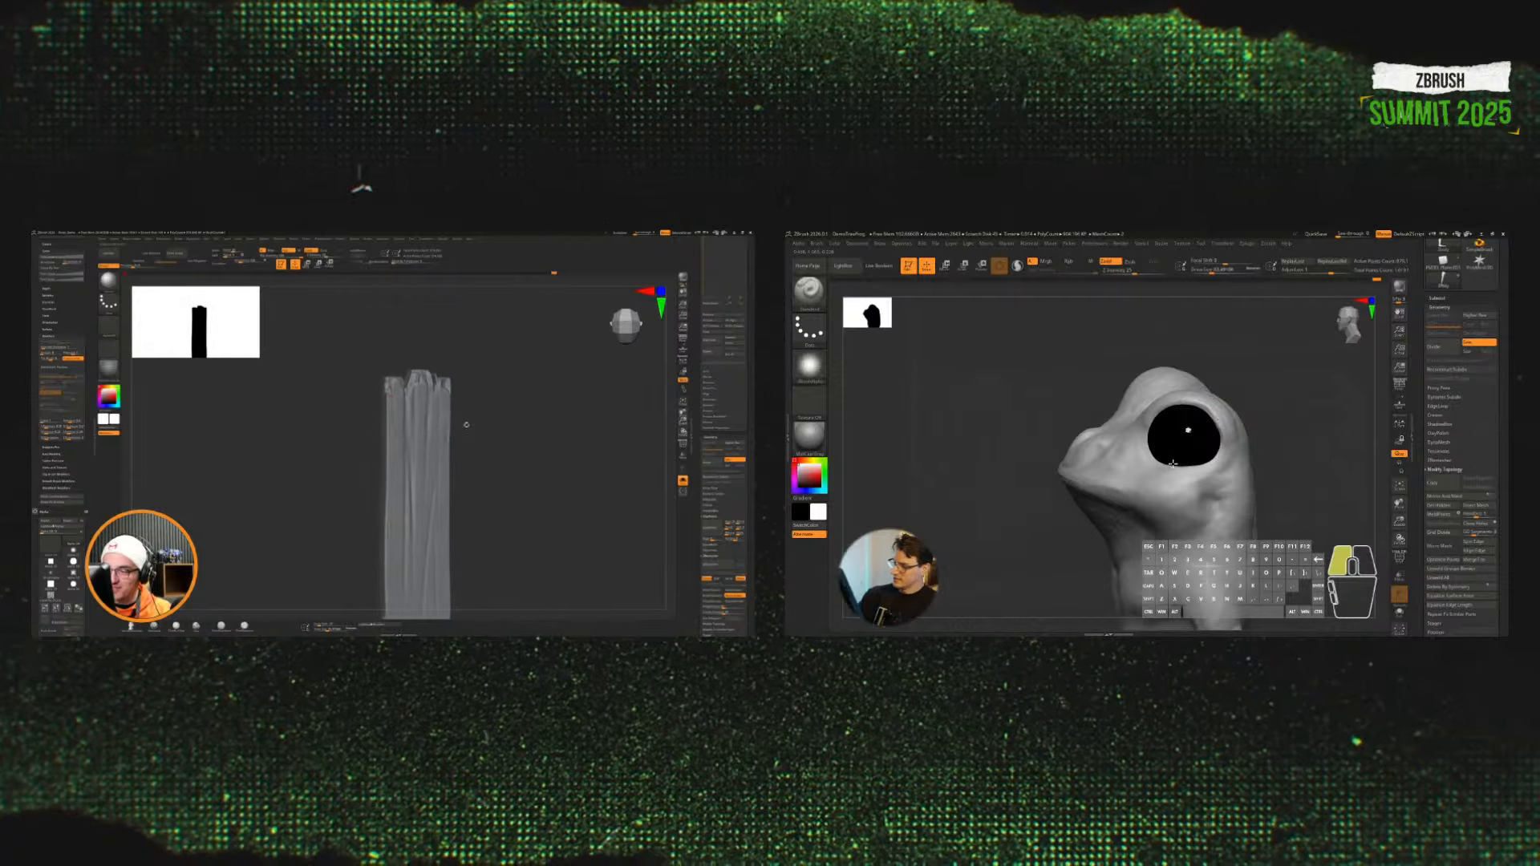
drag(1188, 430, 1297, 418)
mouse_move(1150, 410)
mouse_down()
mouse_move(1157, 441)
mouse_move(1179, 459)
mouse_move(1199, 451)
mouse_up()
mouse_move(1254, 406)
mouse_down()
mouse_move(1211, 408)
mouse_move(1217, 443)
mouse_move(1225, 413)
mouse_move(1167, 391)
mouse_move(1223, 394)
mouse_move(1296, 368)
mouse_move(1293, 432)
mouse_up()
key(shift)
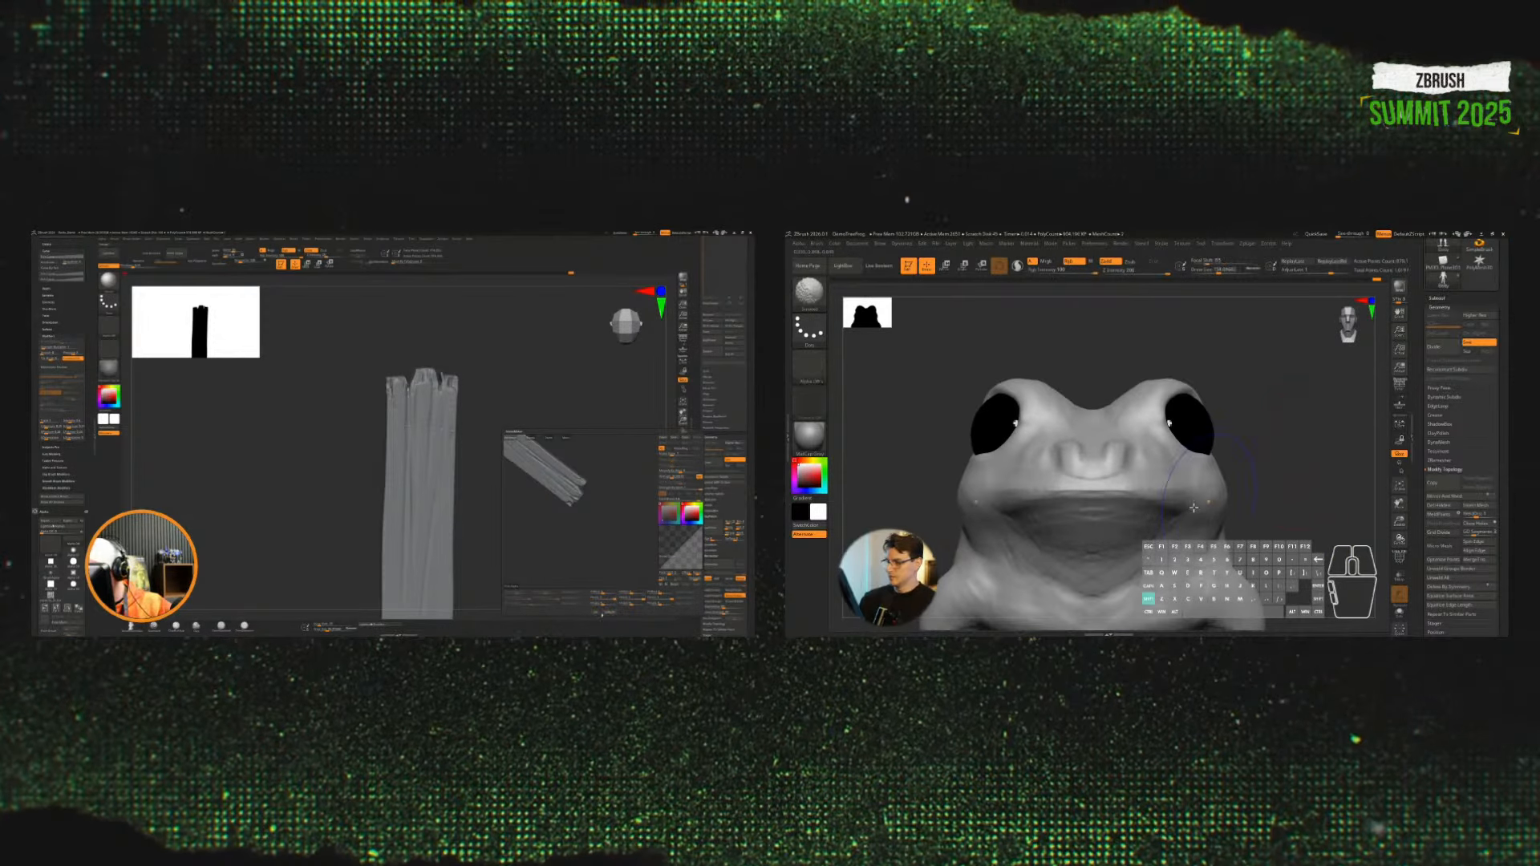
Step: Build up the forms of the frog's snout with the ClayBuildup brush
mouse_move(1323, 497)
alt+mouse_down()
mouse_move(1316, 464)
mouse_move(1329, 486)
alt+mouse_up()
key(b)
key(c)
key(b)
key(s)
drag(1141, 421, 1129, 421)
Step: Set the plank's procedural surface noise to the last generator in the plug-in list and rotate its preview
click(683, 450)
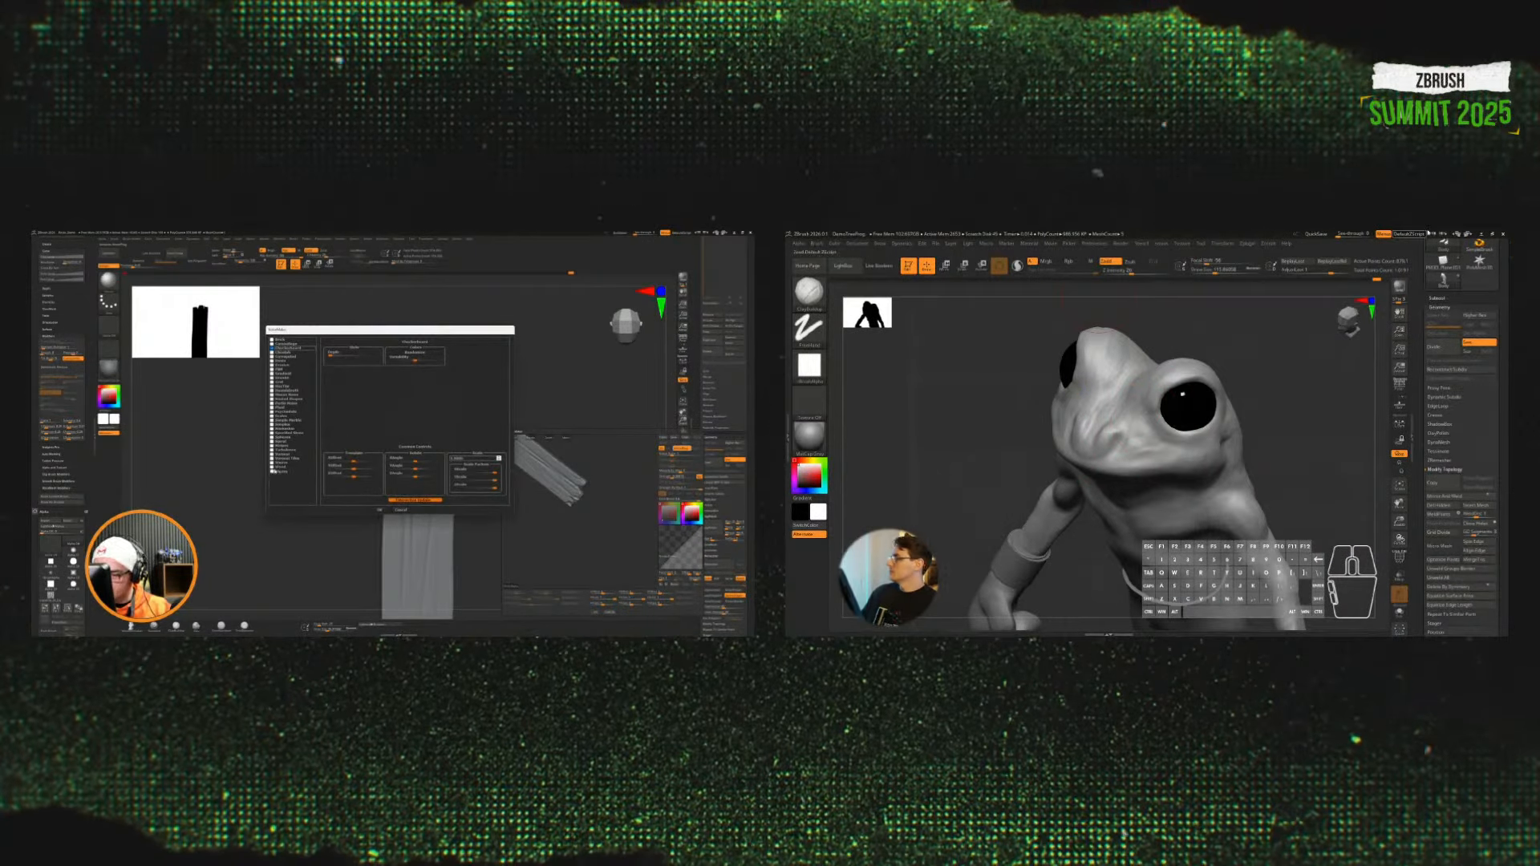
click(272, 468)
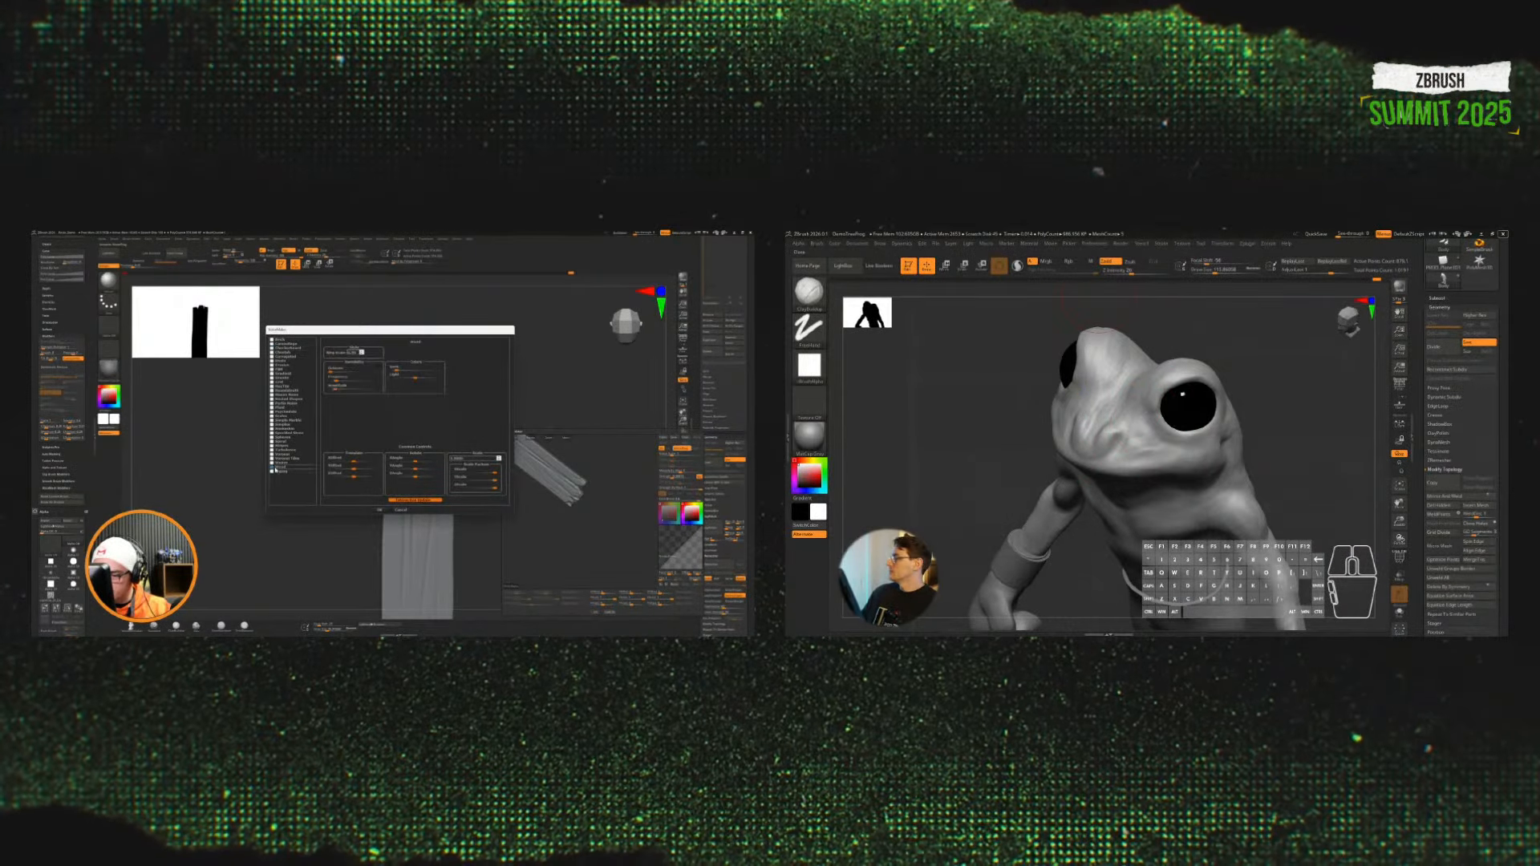
click(388, 510)
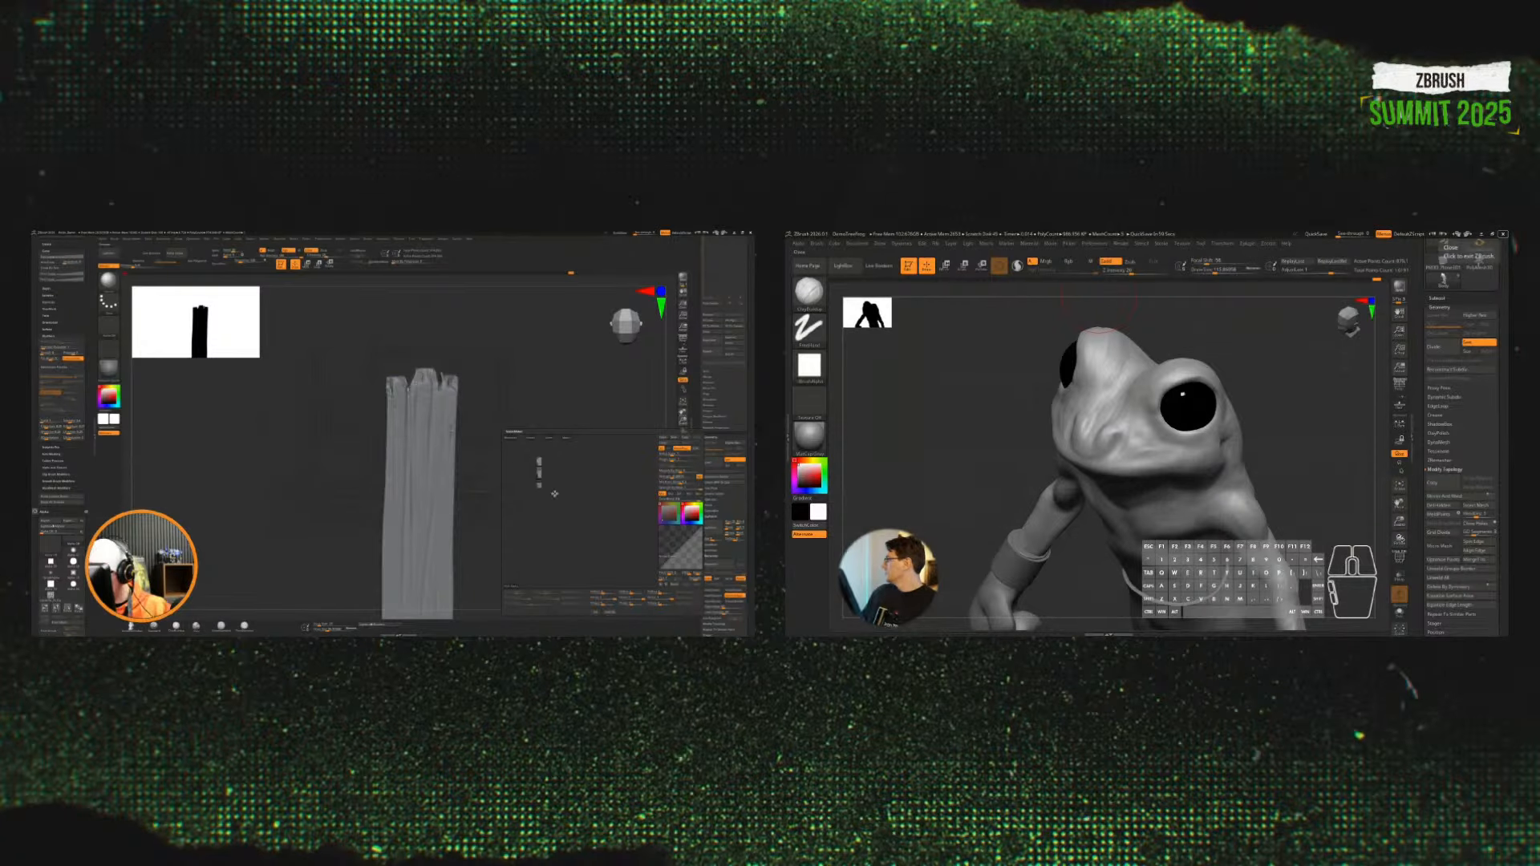
mouse_move(554, 494)
mouse_down()
mouse_move(570, 512)
mouse_move(594, 481)
mouse_move(555, 515)
mouse_up()
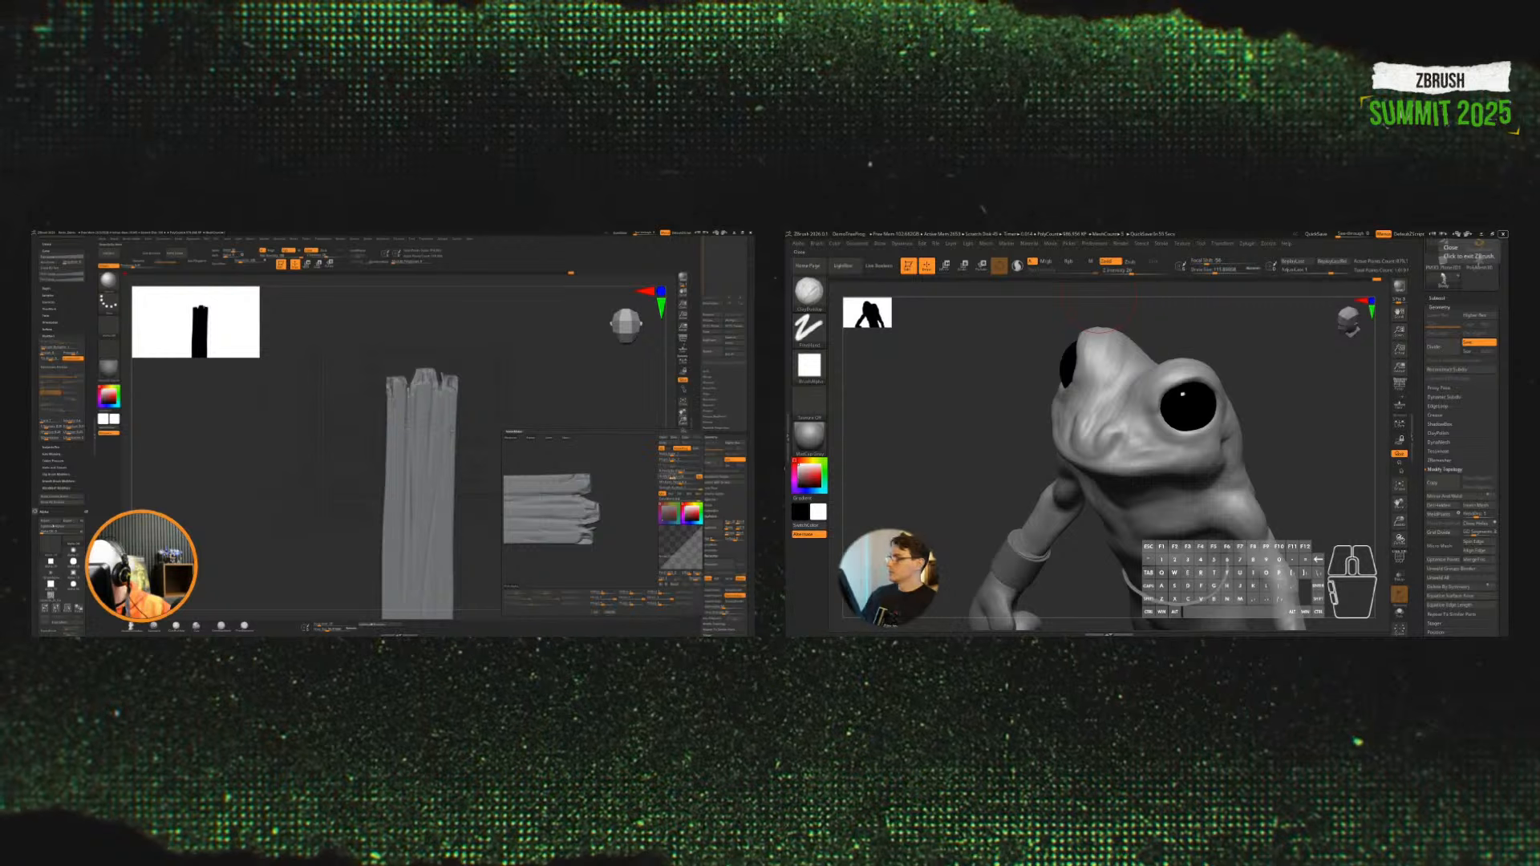
Step: Add fine wrinkles on the top of the frog's head between the eyes, and reopen the plank's noise generator settings
mouse_move(1267, 357)
mouse_down()
mouse_move(1282, 419)
mouse_move(1306, 400)
mouse_up()
mouse_move(1154, 409)
mouse_down()
mouse_move(1122, 436)
mouse_move(1160, 405)
mouse_up()
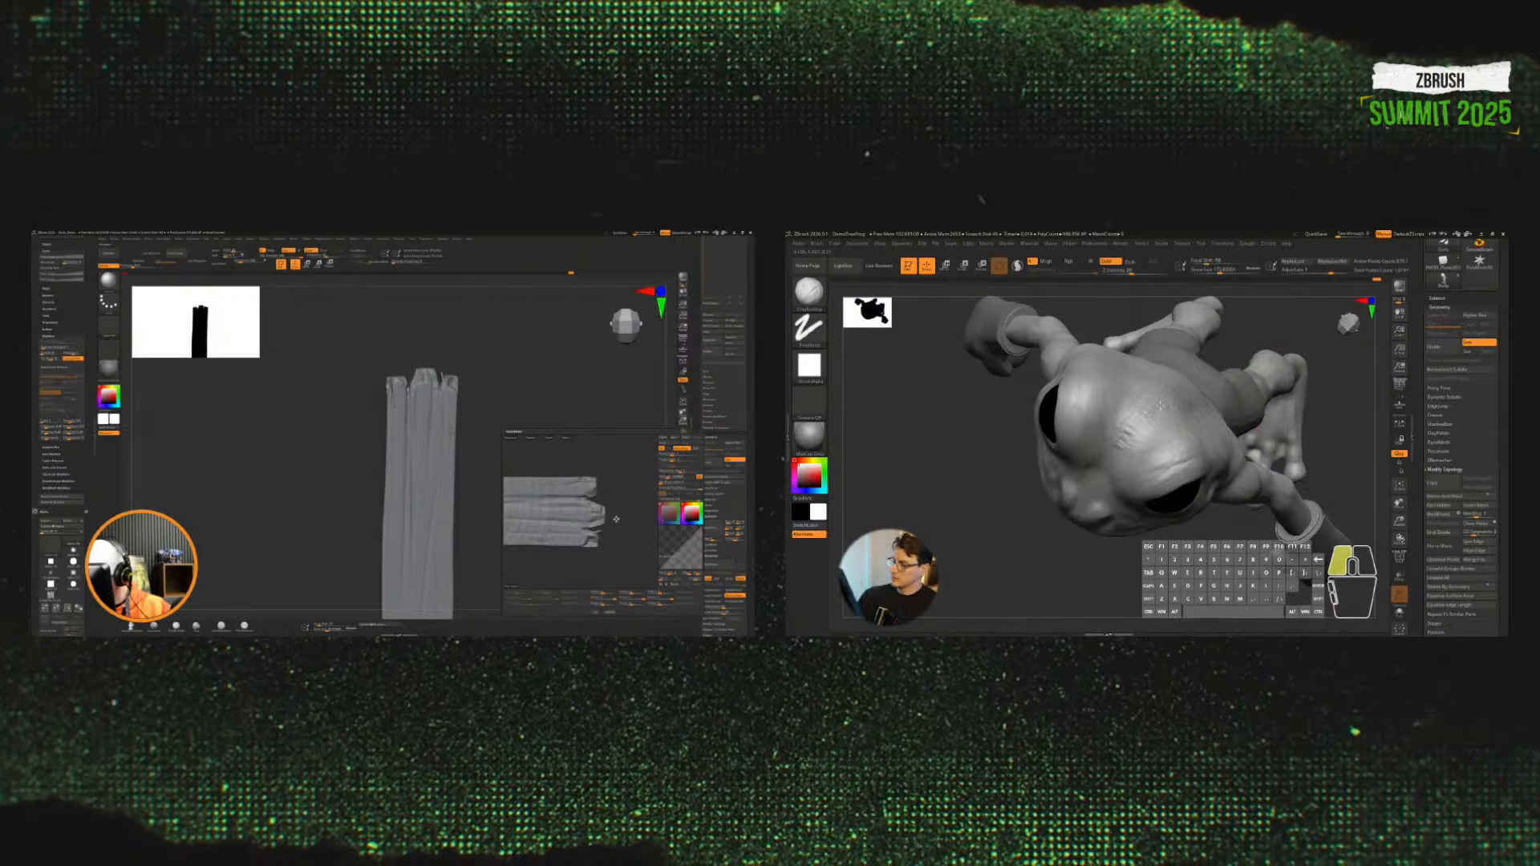
drag(616, 519, 620, 576)
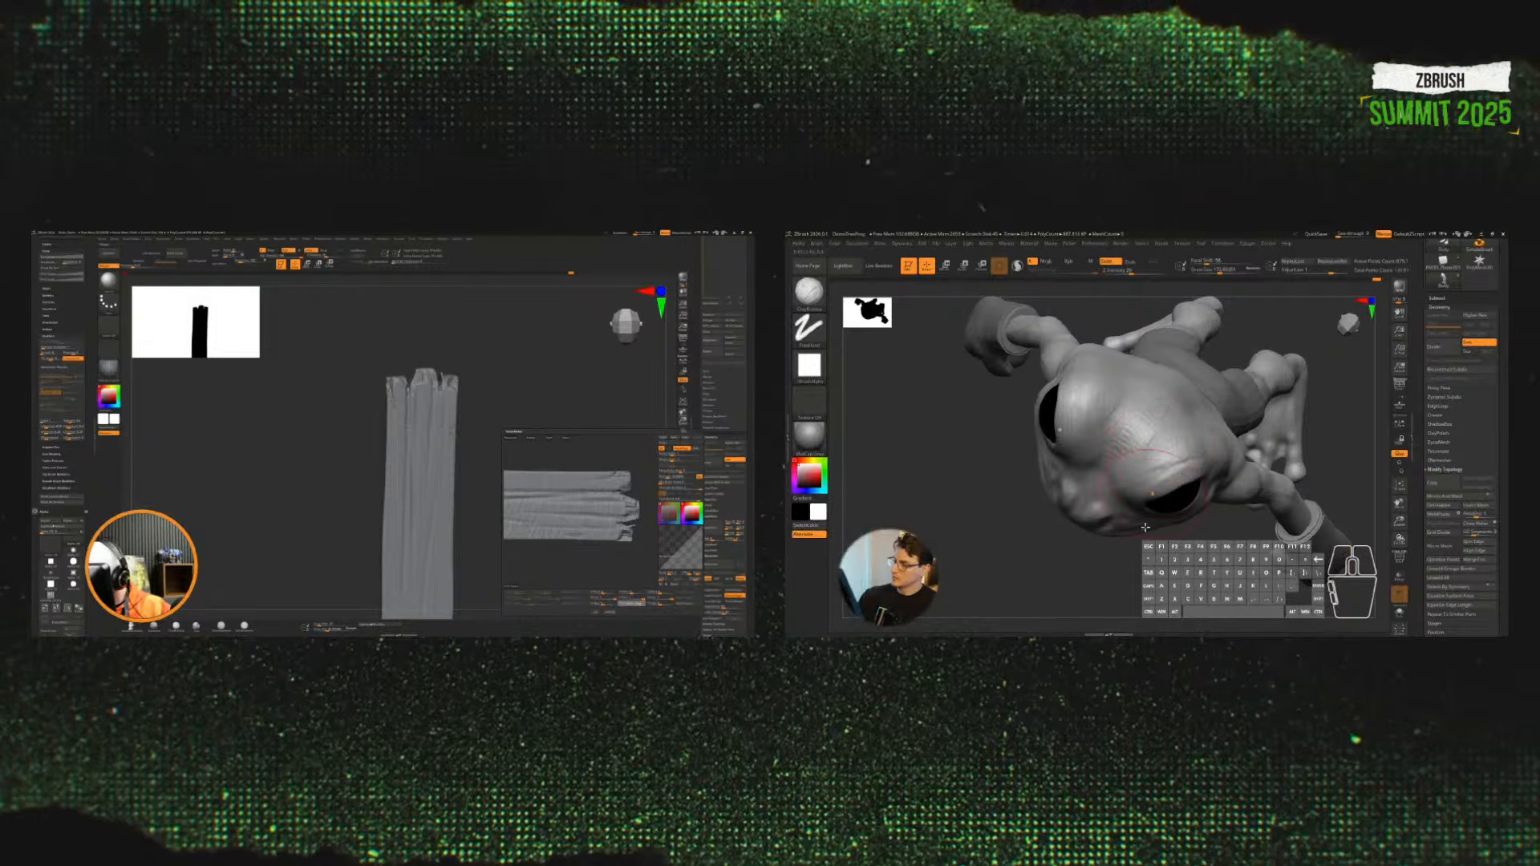
drag(1133, 544, 1171, 538)
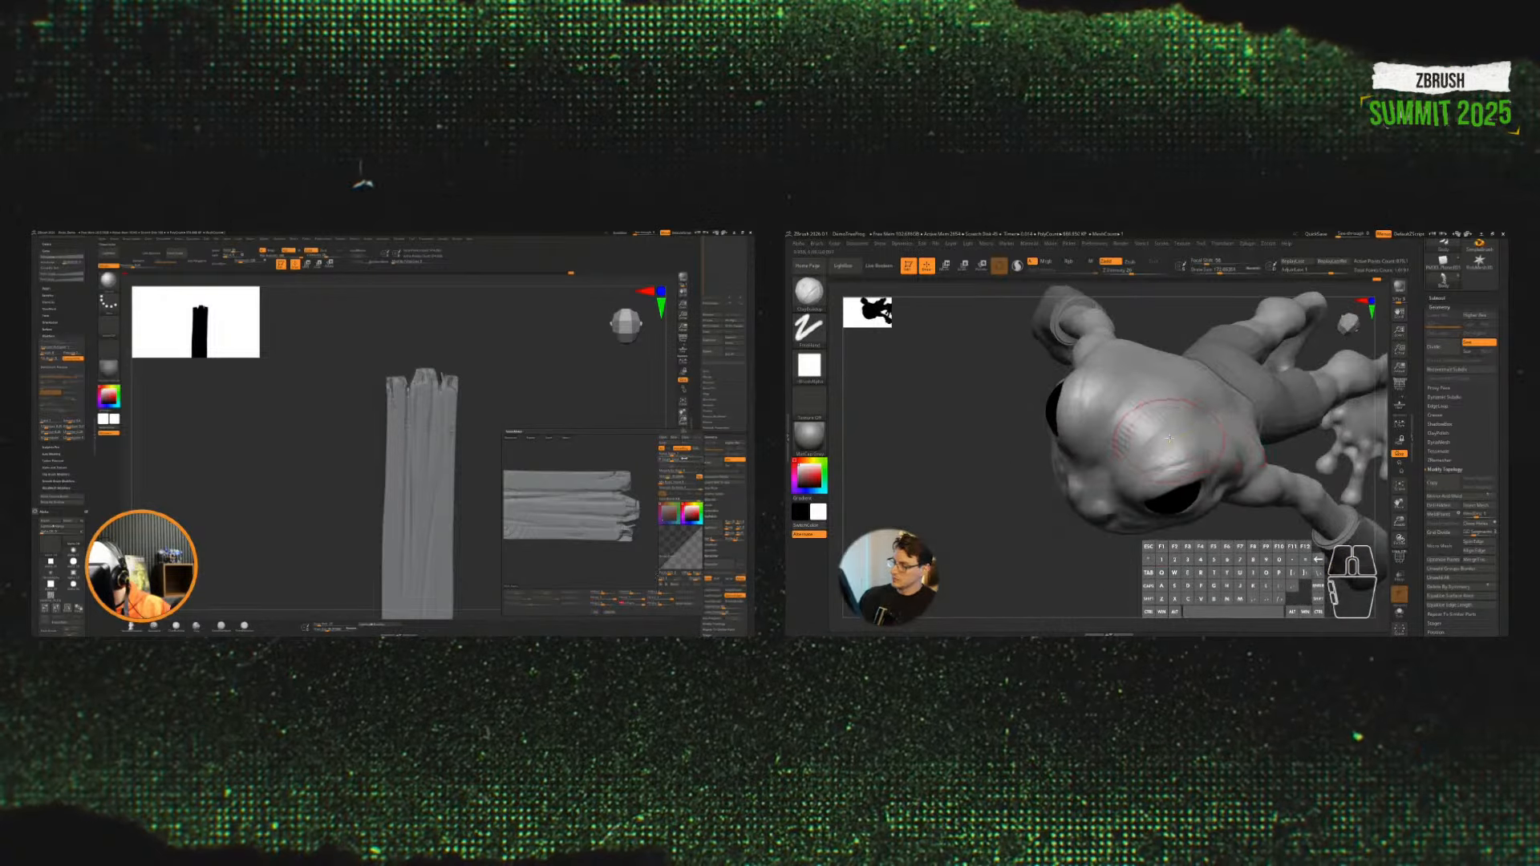
mouse_move(1169, 438)
mouse_down()
mouse_move(1124, 418)
mouse_move(1131, 394)
mouse_move(1107, 405)
mouse_move(1126, 407)
mouse_move(1114, 449)
mouse_up()
click(681, 449)
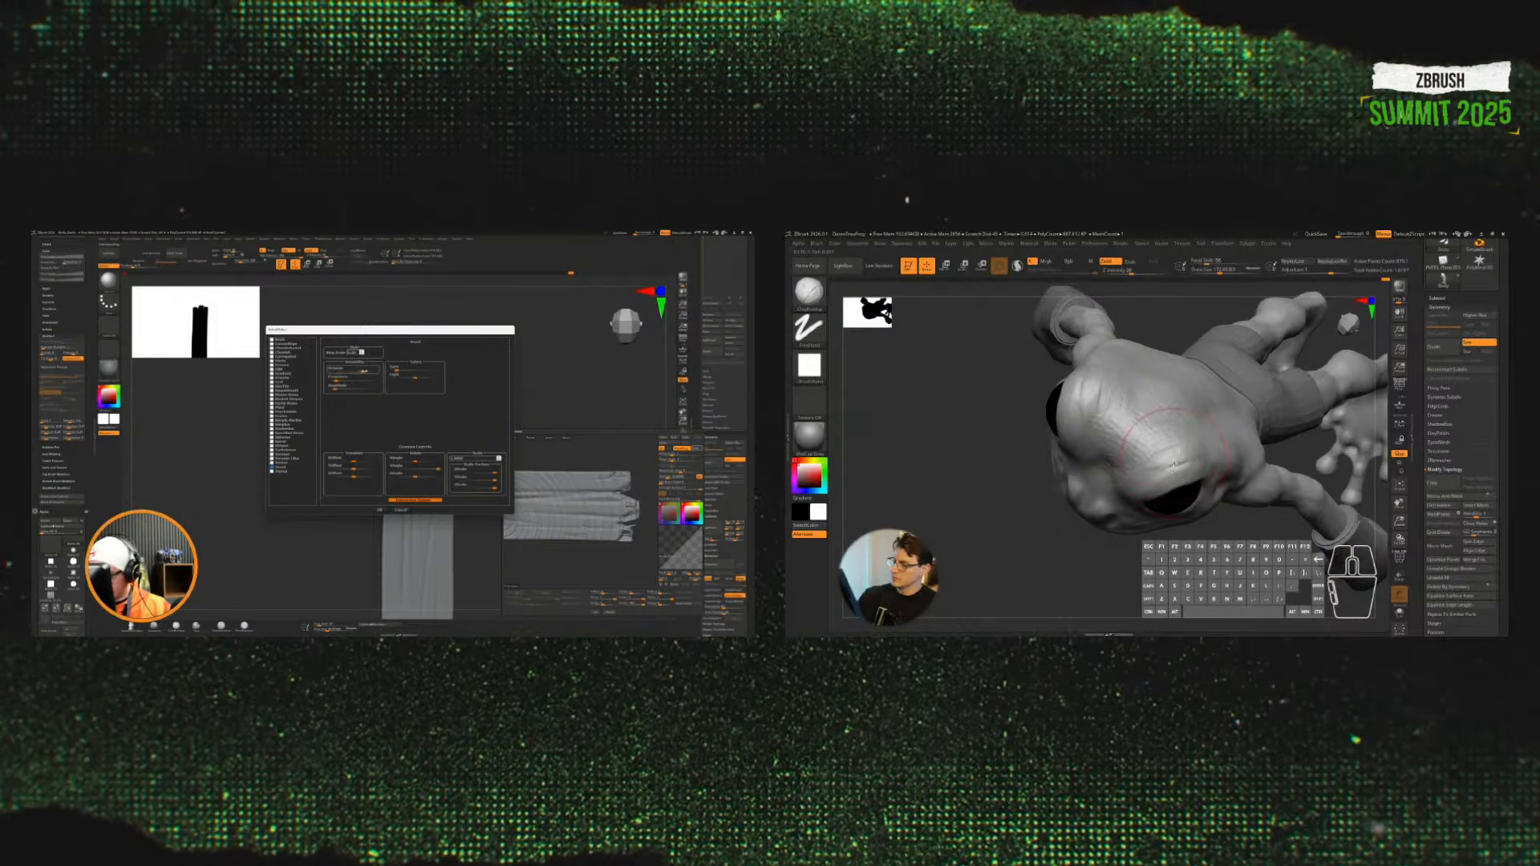
Step: Add wrinkles over the back and side of the frog's head behind the eye
drag(1251, 513, 1232, 479)
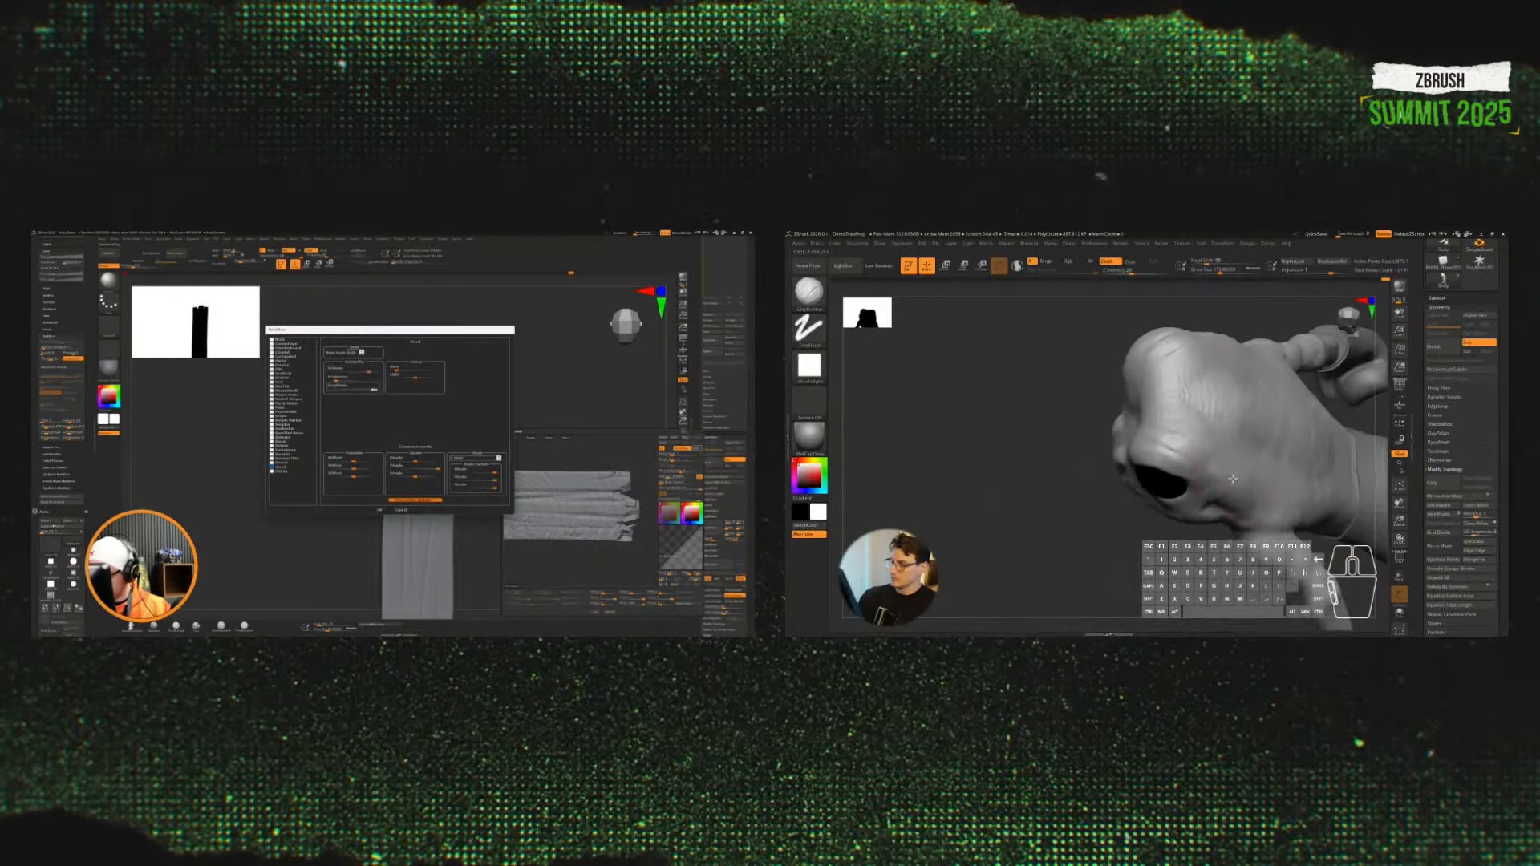
mouse_move(1172, 363)
mouse_down()
mouse_move(1179, 408)
mouse_move(1215, 437)
mouse_up()
mouse_move(1213, 385)
mouse_down()
mouse_move(1229, 427)
mouse_move(1272, 450)
mouse_up()
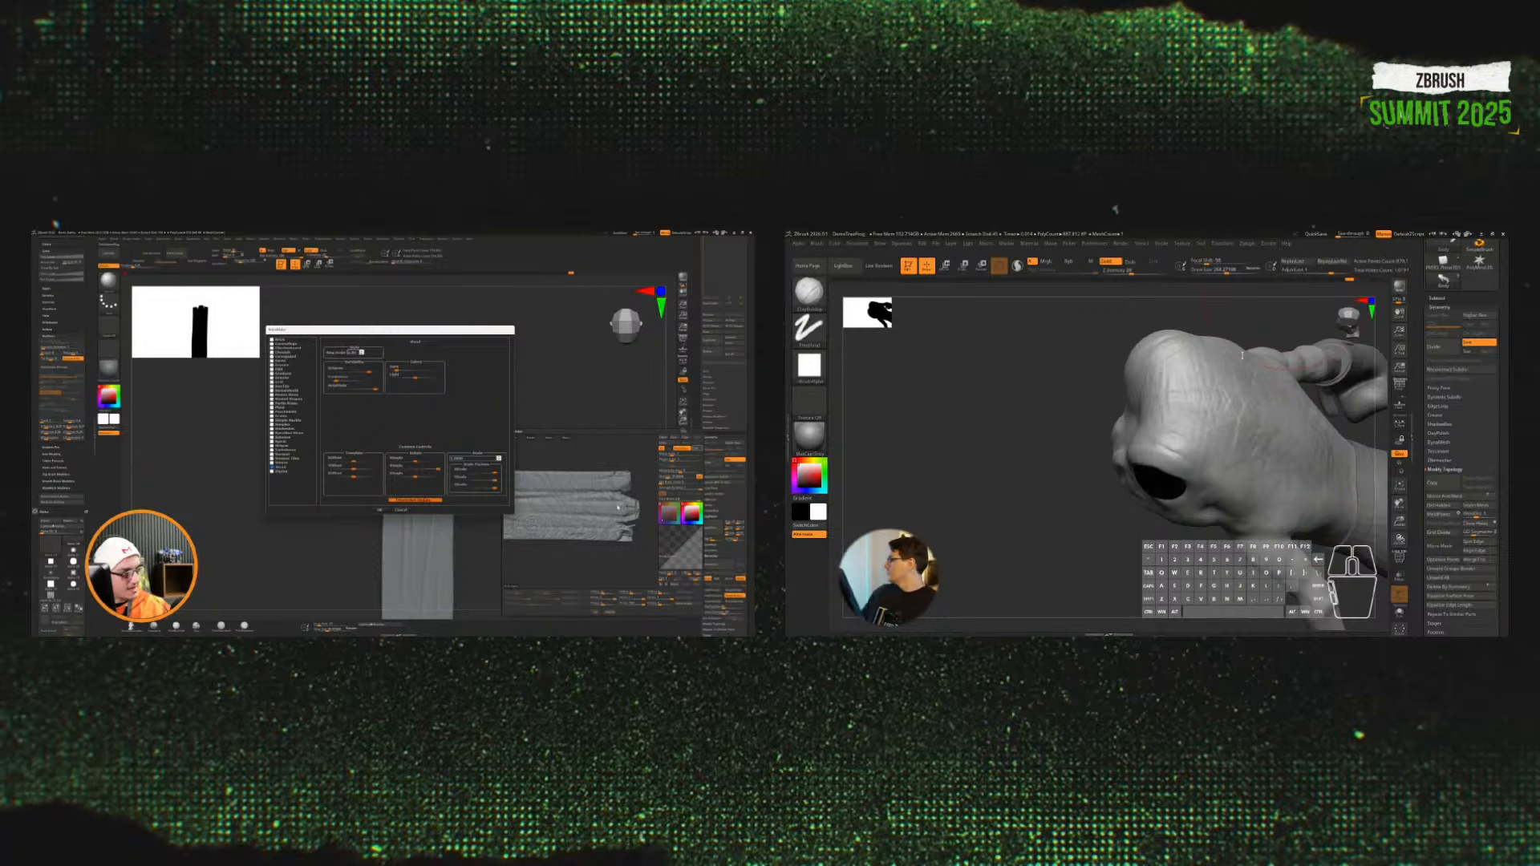
mouse_move(1250, 372)
mouse_down()
mouse_move(1316, 460)
mouse_move(1279, 427)
mouse_move(1269, 447)
mouse_move(1282, 454)
mouse_move(1268, 427)
mouse_move(1292, 416)
mouse_move(1297, 443)
mouse_up()
Step: Adjust the shape of the frog's mouth and head silhouette with the Move brush
key(b)
key(m)
key(v)
key(s)
drag(1082, 493, 1068, 510)
mouse_move(1275, 425)
shift+mouse_down()
mouse_move(1323, 385)
mouse_move(1297, 435)
shift+mouse_up()
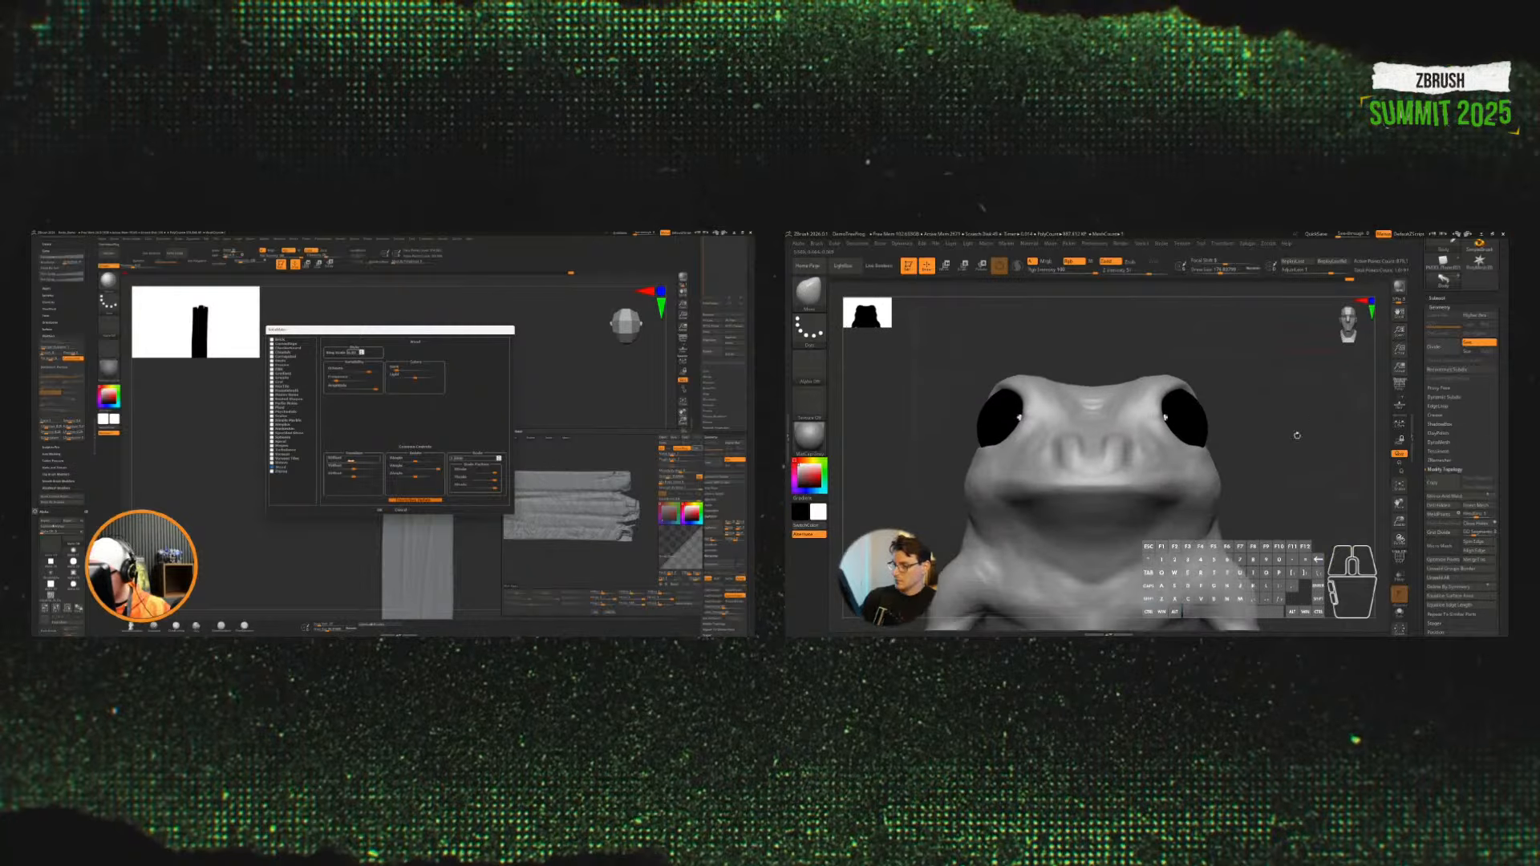
mouse_move(1203, 499)
mouse_down()
mouse_move(1248, 491)
mouse_move(1306, 430)
mouse_move(1254, 516)
mouse_move(1203, 417)
mouse_up()
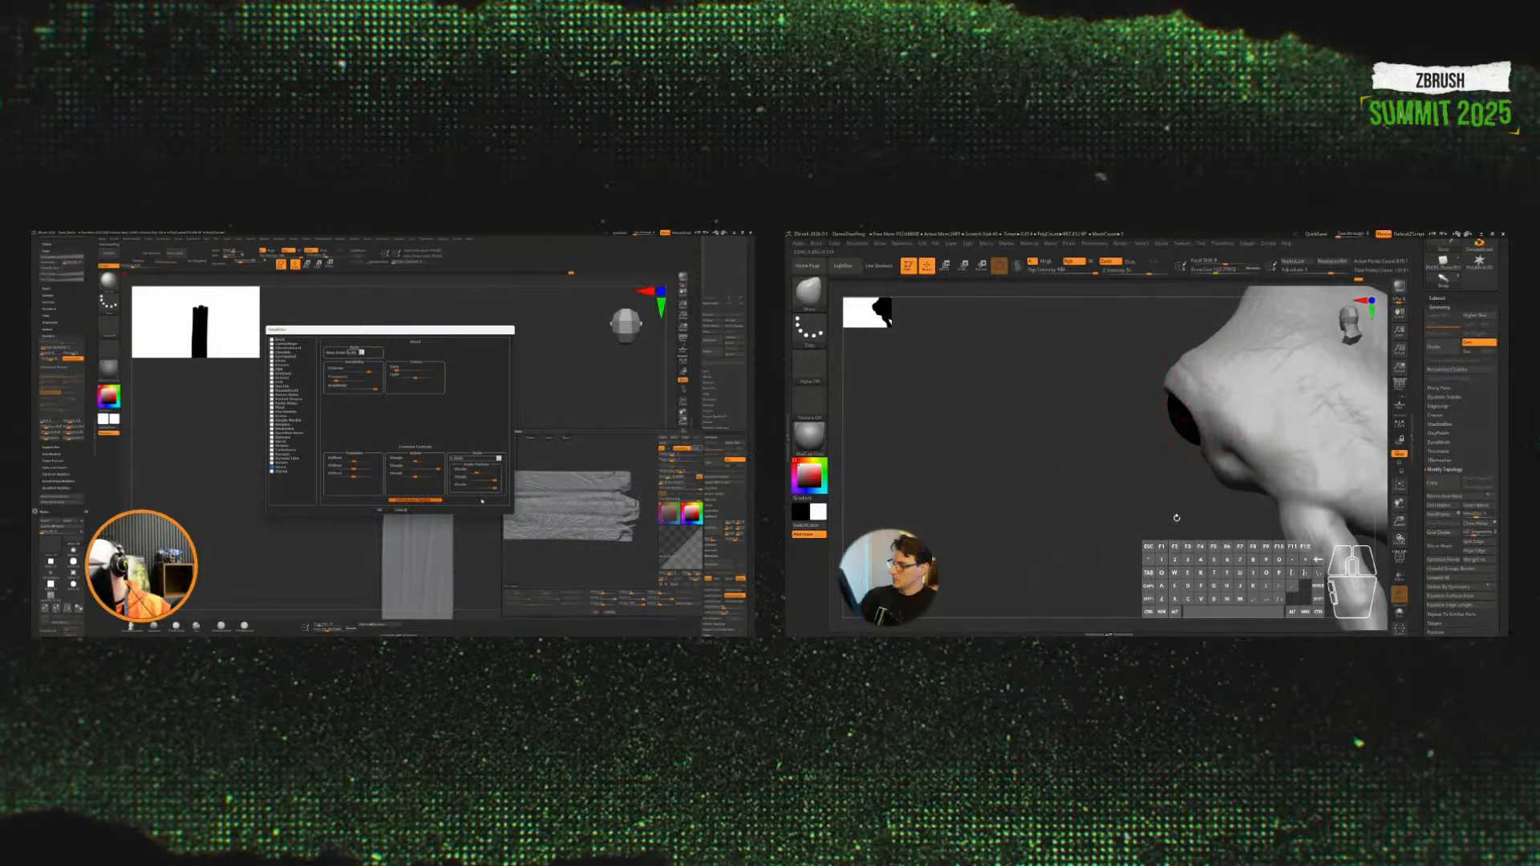
drag(1176, 517, 1196, 458)
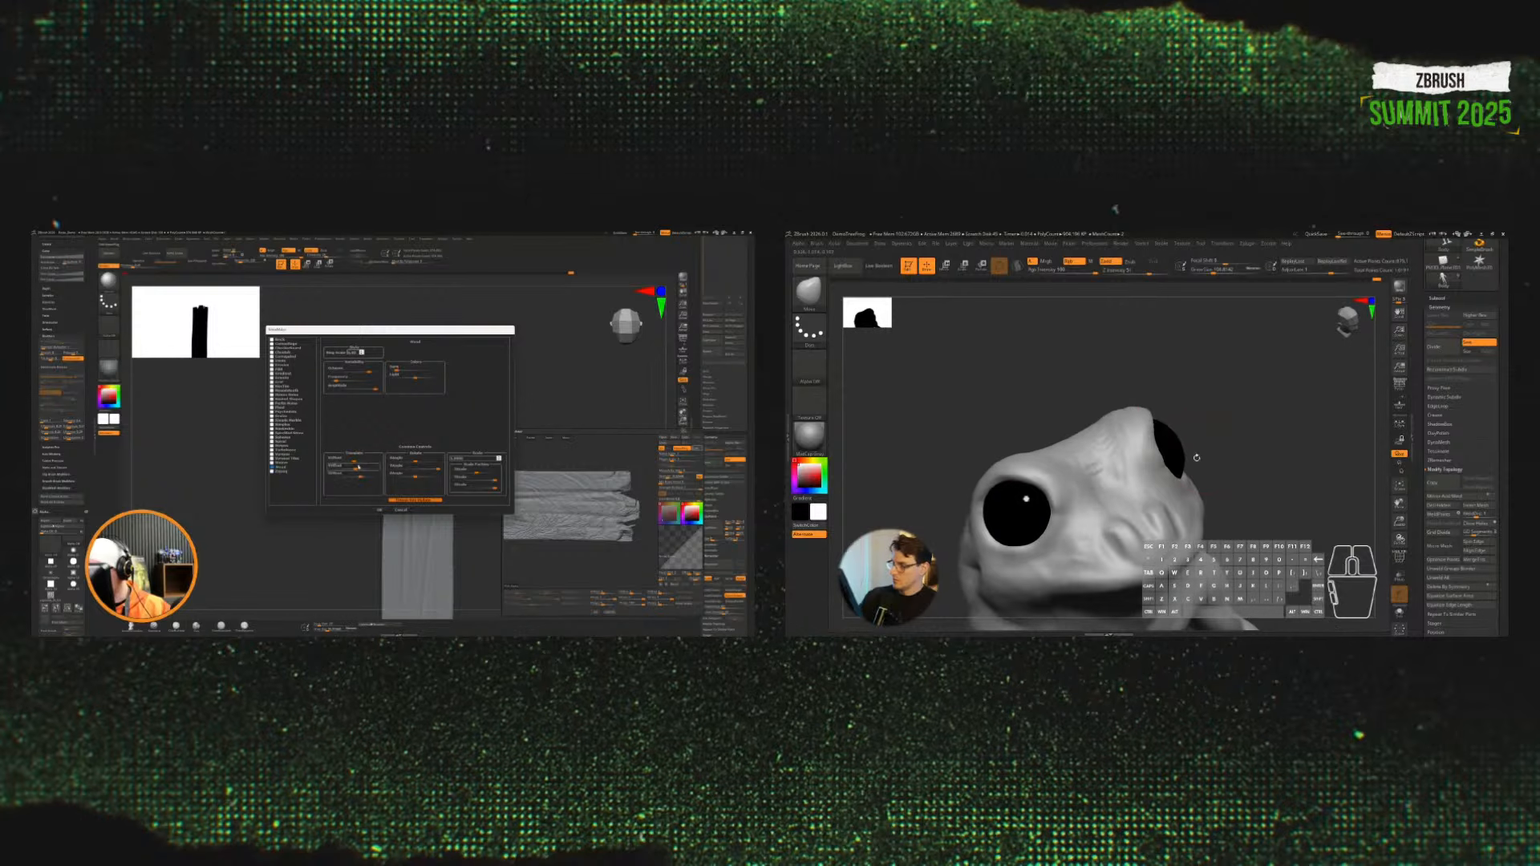
Step: Build up volume around the front of the frog's eye with the Standard brush
key(b)
key(s)
key(t)
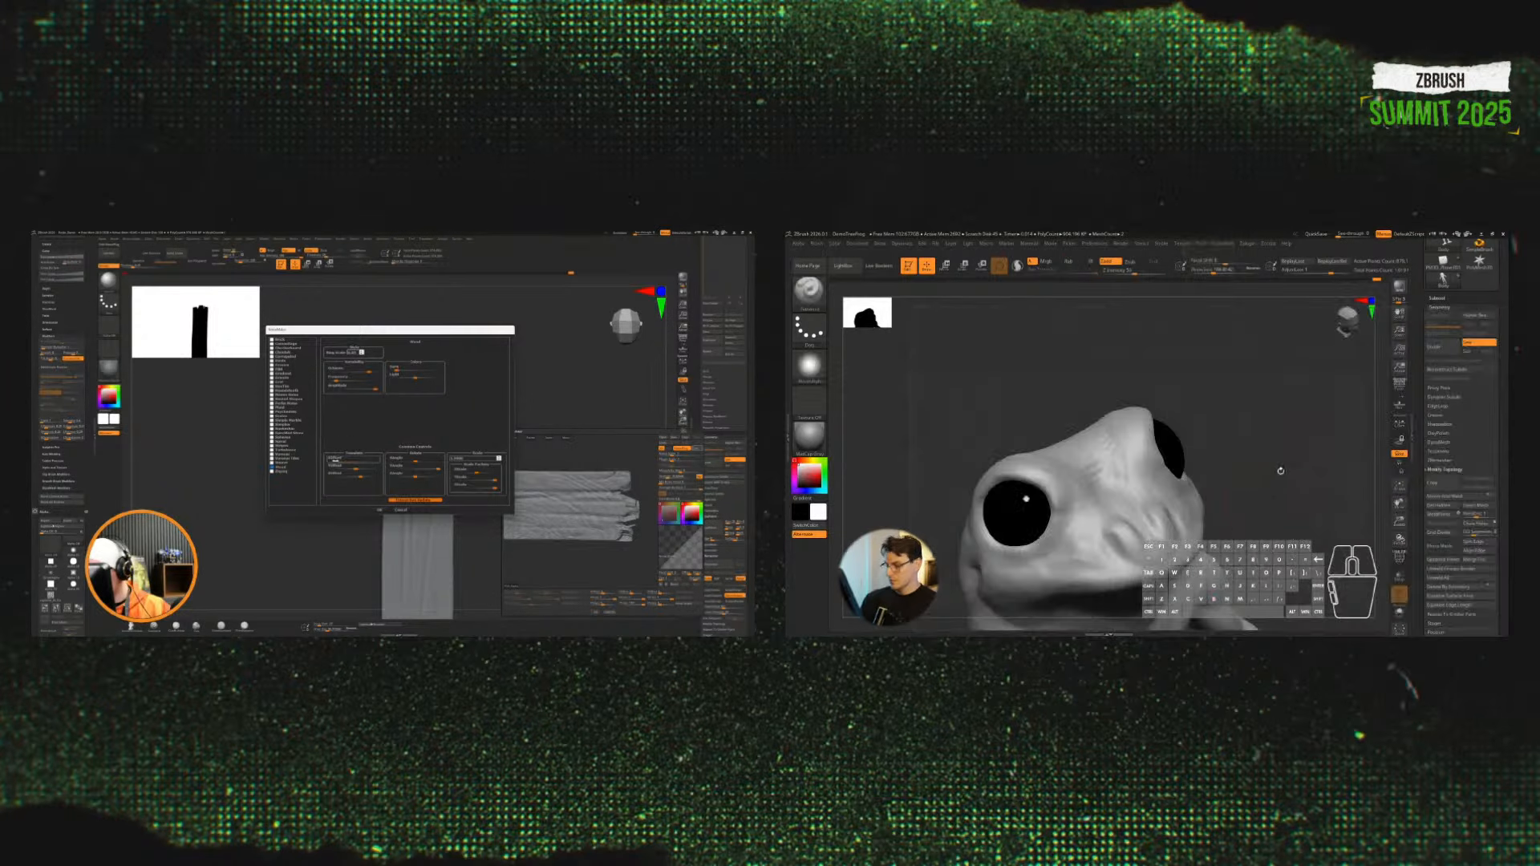
drag(1275, 458, 1302, 430)
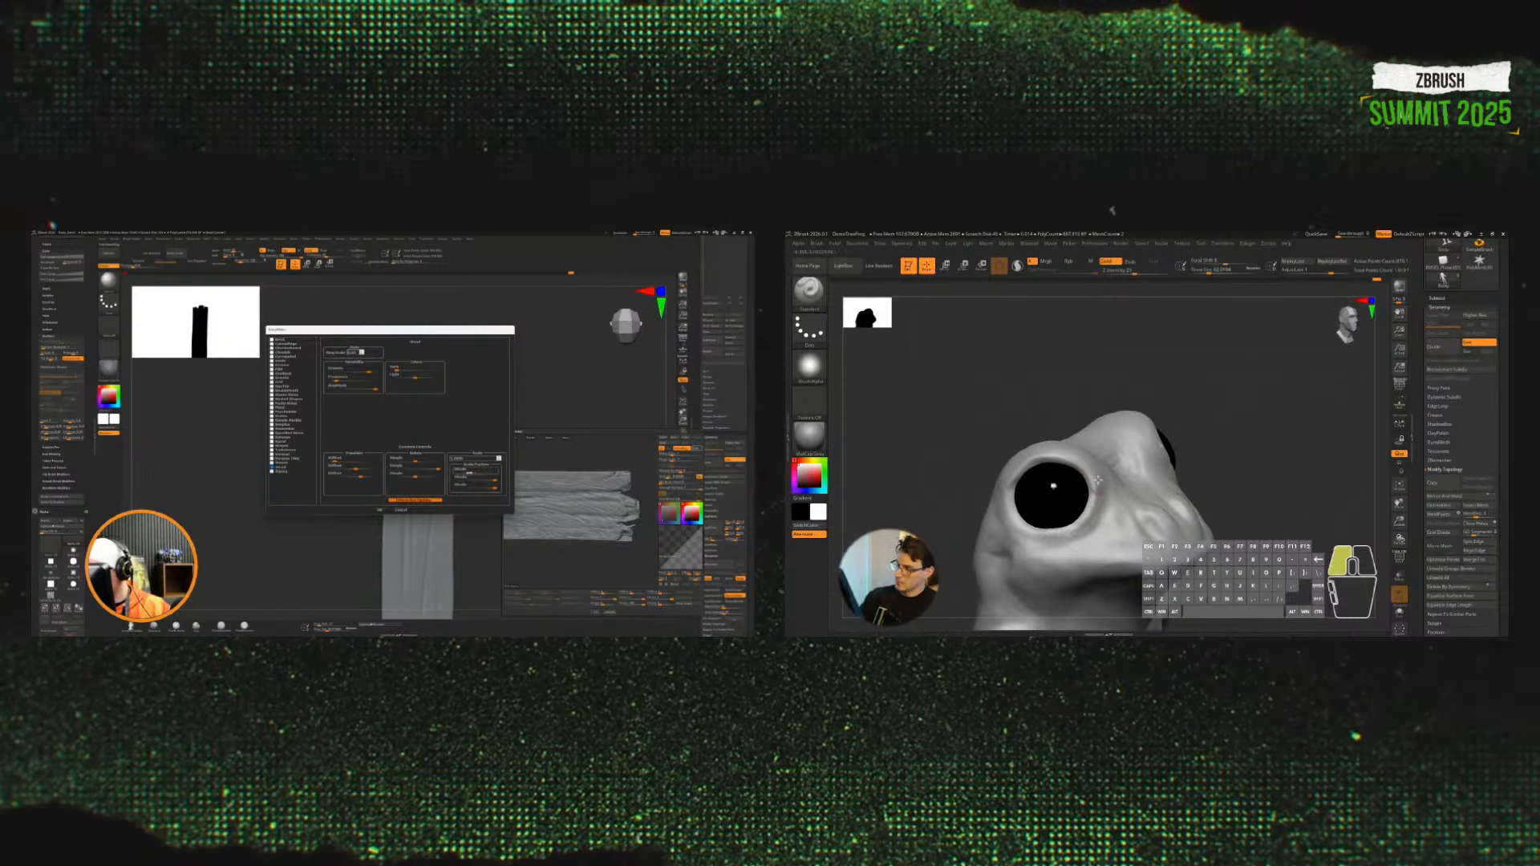
drag(1097, 479, 1125, 515)
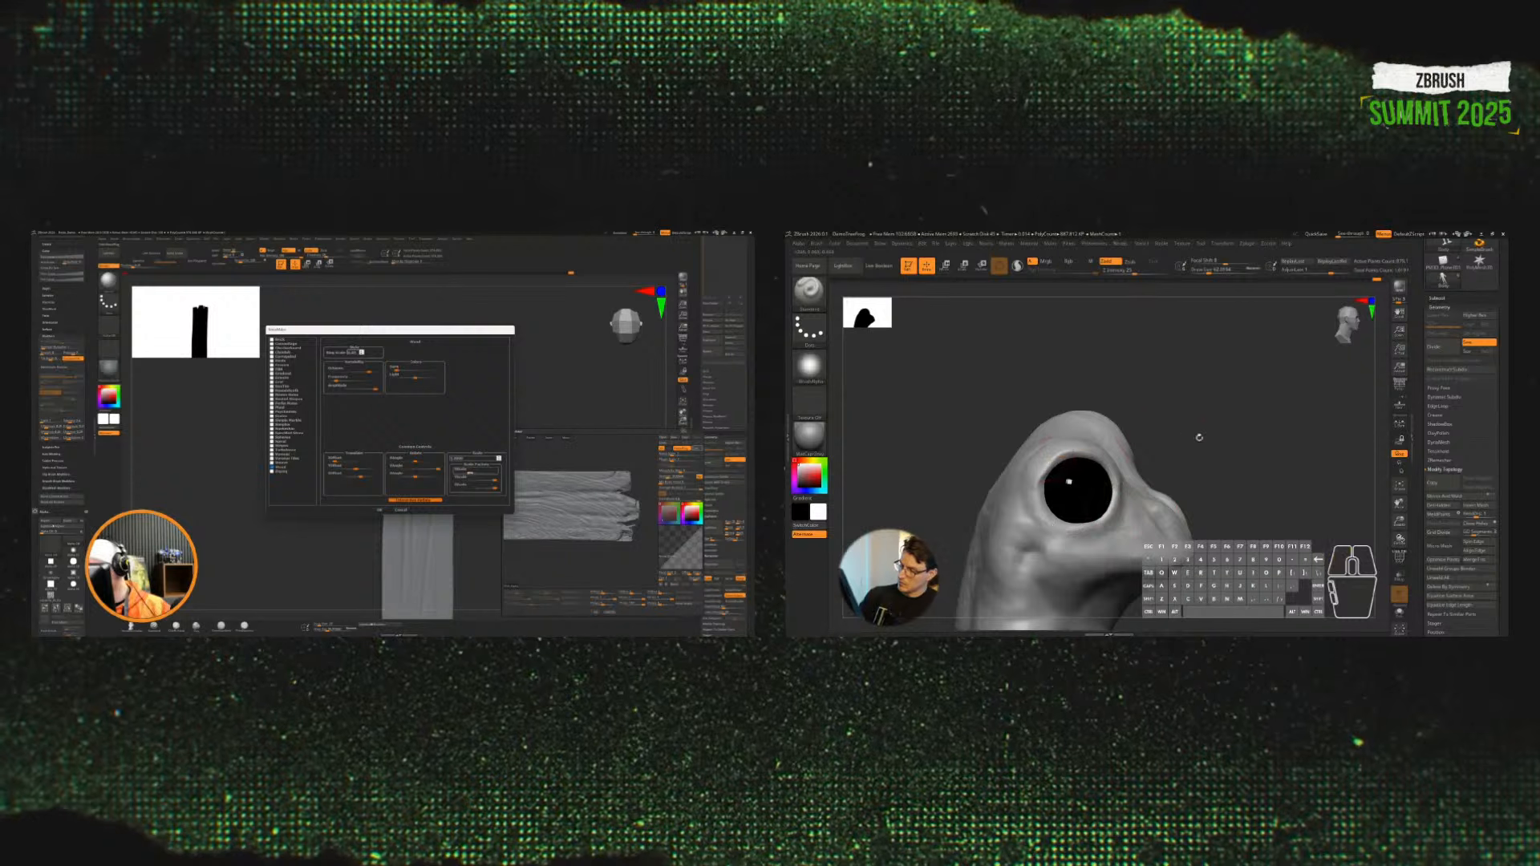
Step: Select the frog's eyes and move them slightly outward
drag(1198, 437, 1143, 429)
alt+click(1251, 413)
key(w)
alt+drag(1326, 388, 1314, 393)
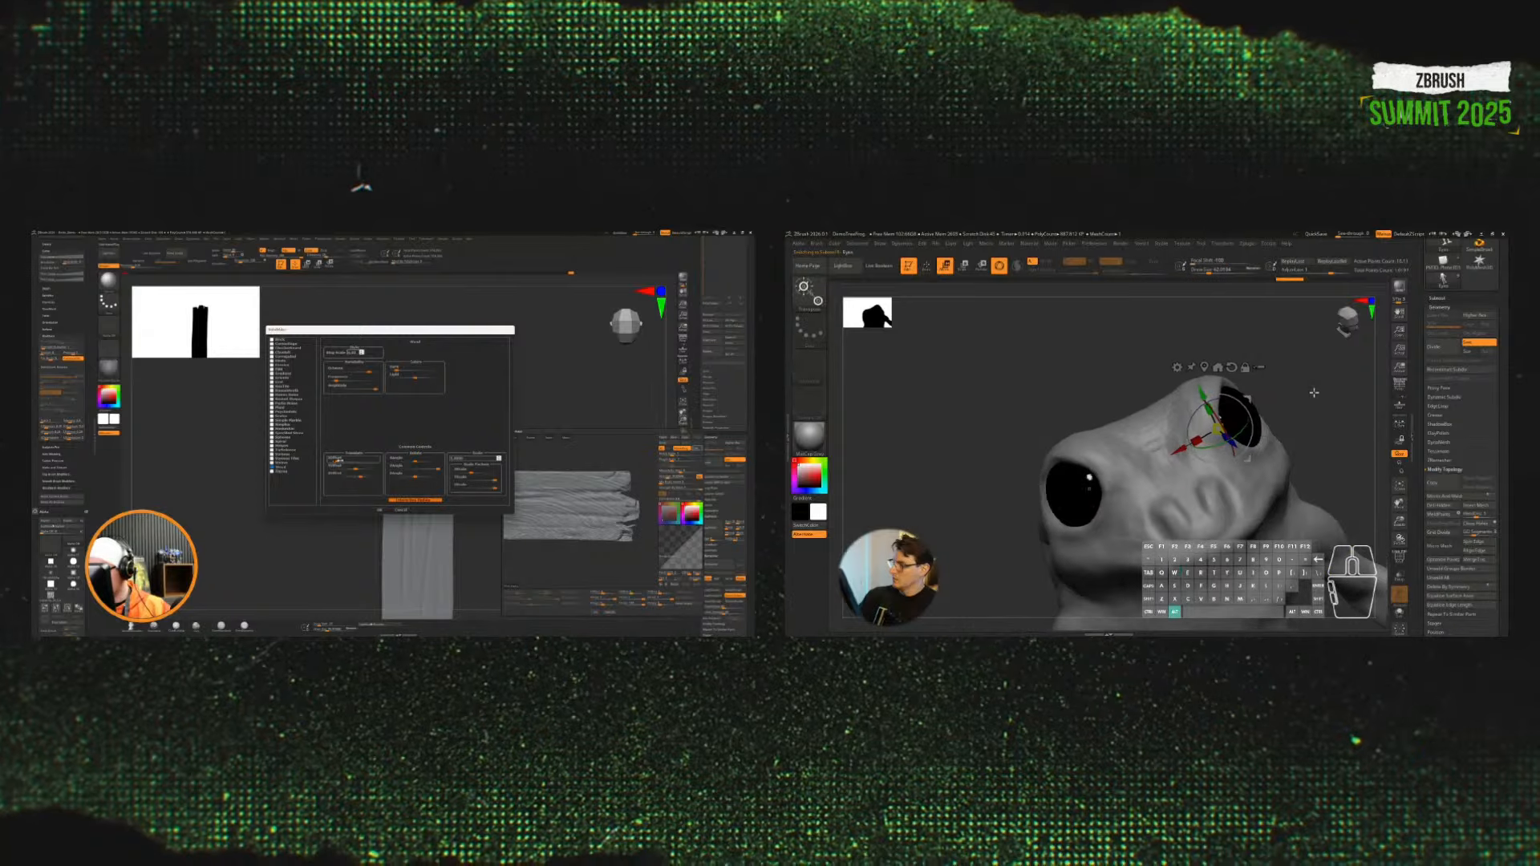
drag(1180, 451, 1186, 447)
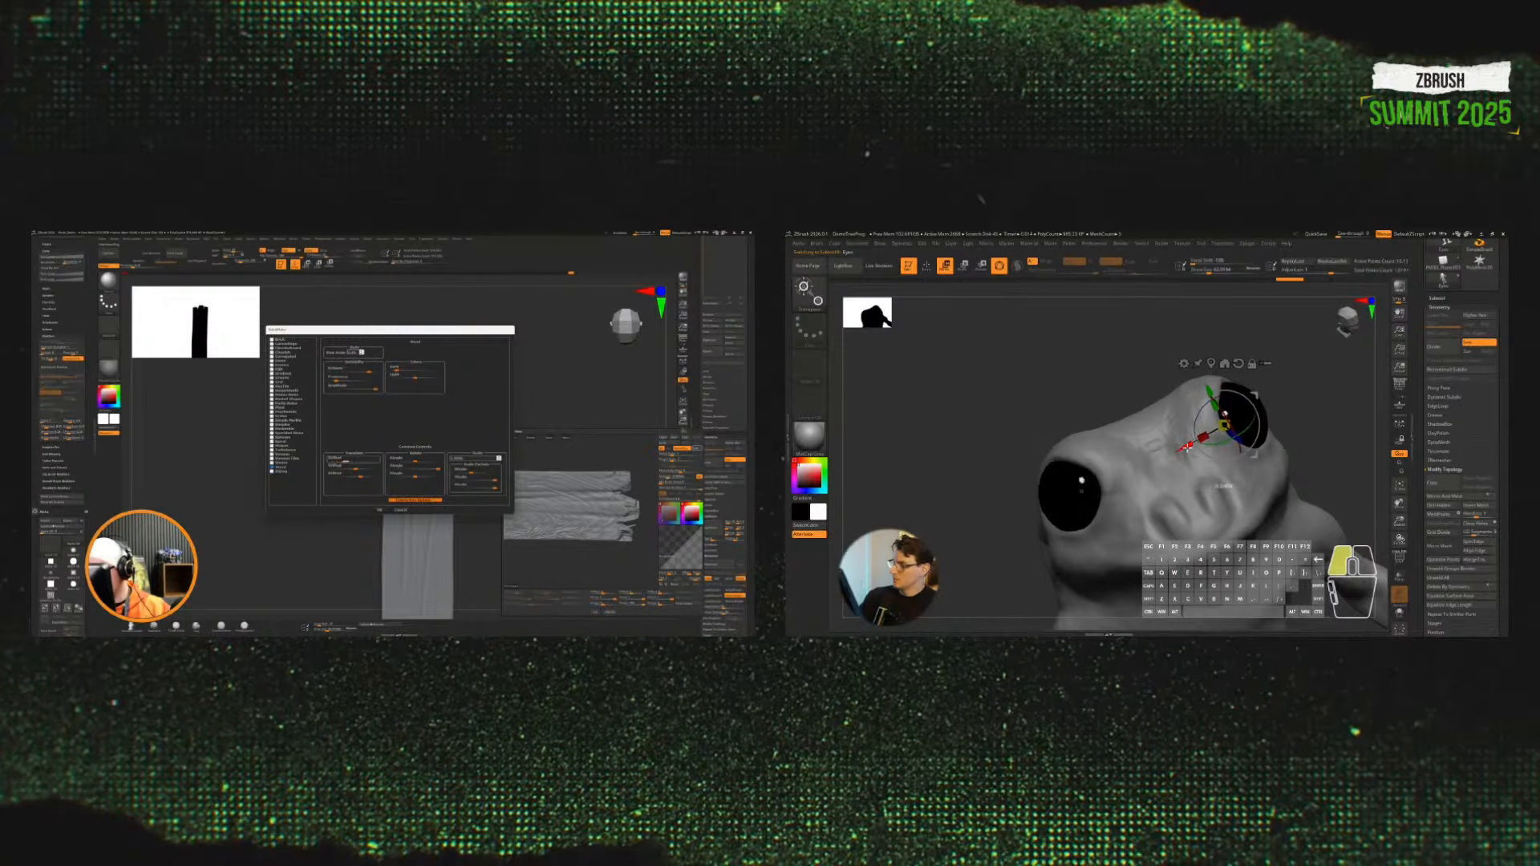
key(q)
Step: Select the frog's body and add fine wrinkles around the nostrils and snout with the ClayBuildup brush
mouse_move(1315, 473)
alt+mouse_down()
mouse_move(1320, 433)
mouse_move(1302, 463)
mouse_move(1328, 445)
mouse_move(1327, 484)
mouse_move(1288, 481)
mouse_move(1304, 471)
alt+mouse_up()
alt+click(1146, 477)
key(b)
key(c)
key(b)
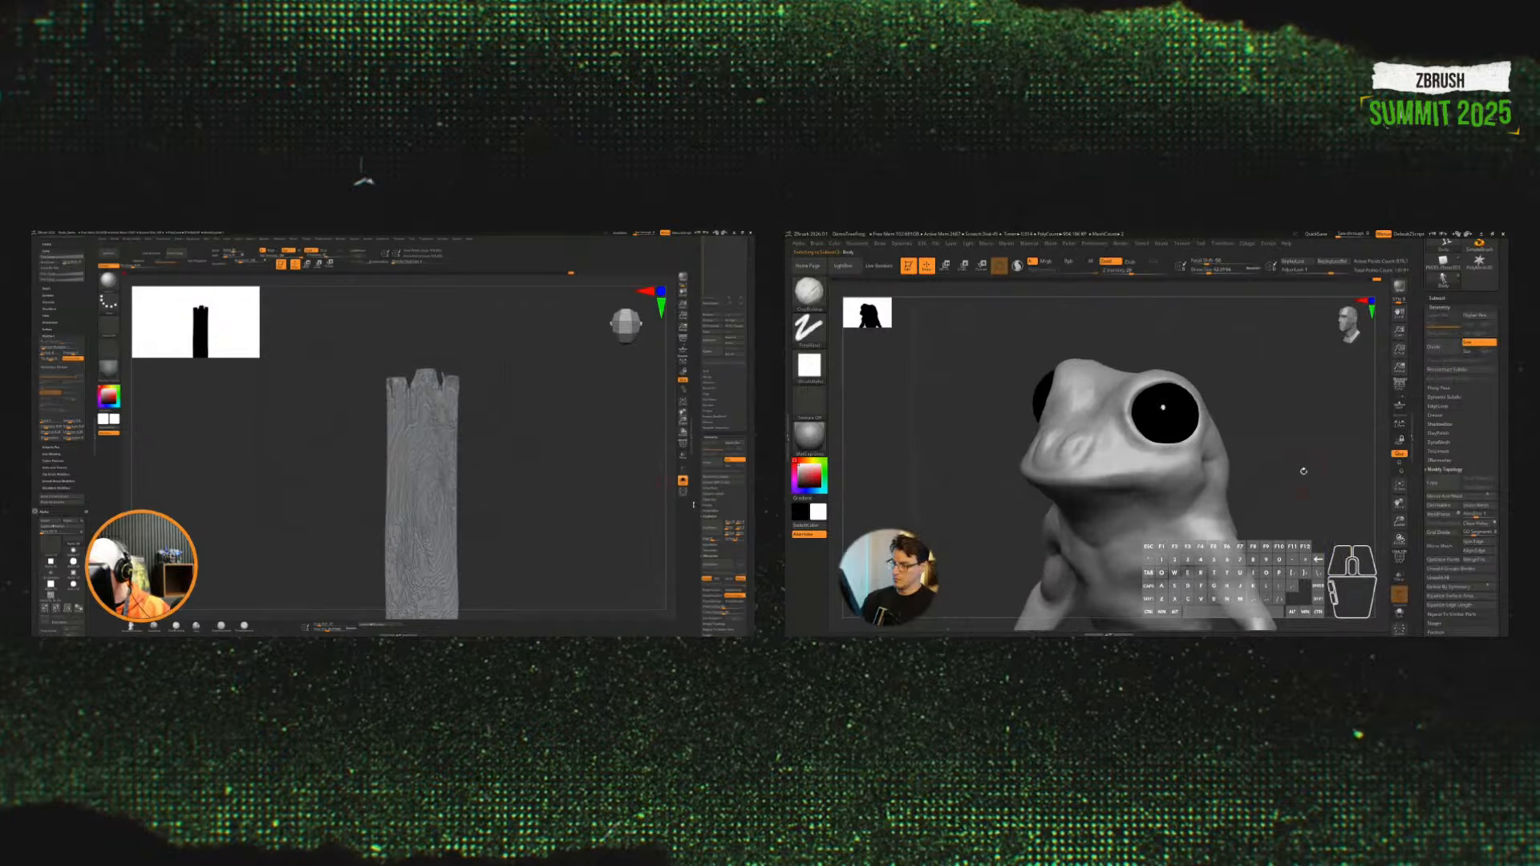
drag(1076, 441, 1068, 445)
alt+drag(1077, 440, 1077, 442)
drag(1268, 416, 1265, 421)
drag(1078, 441, 1073, 449)
drag(1213, 269, 1207, 269)
drag(1081, 443, 1084, 462)
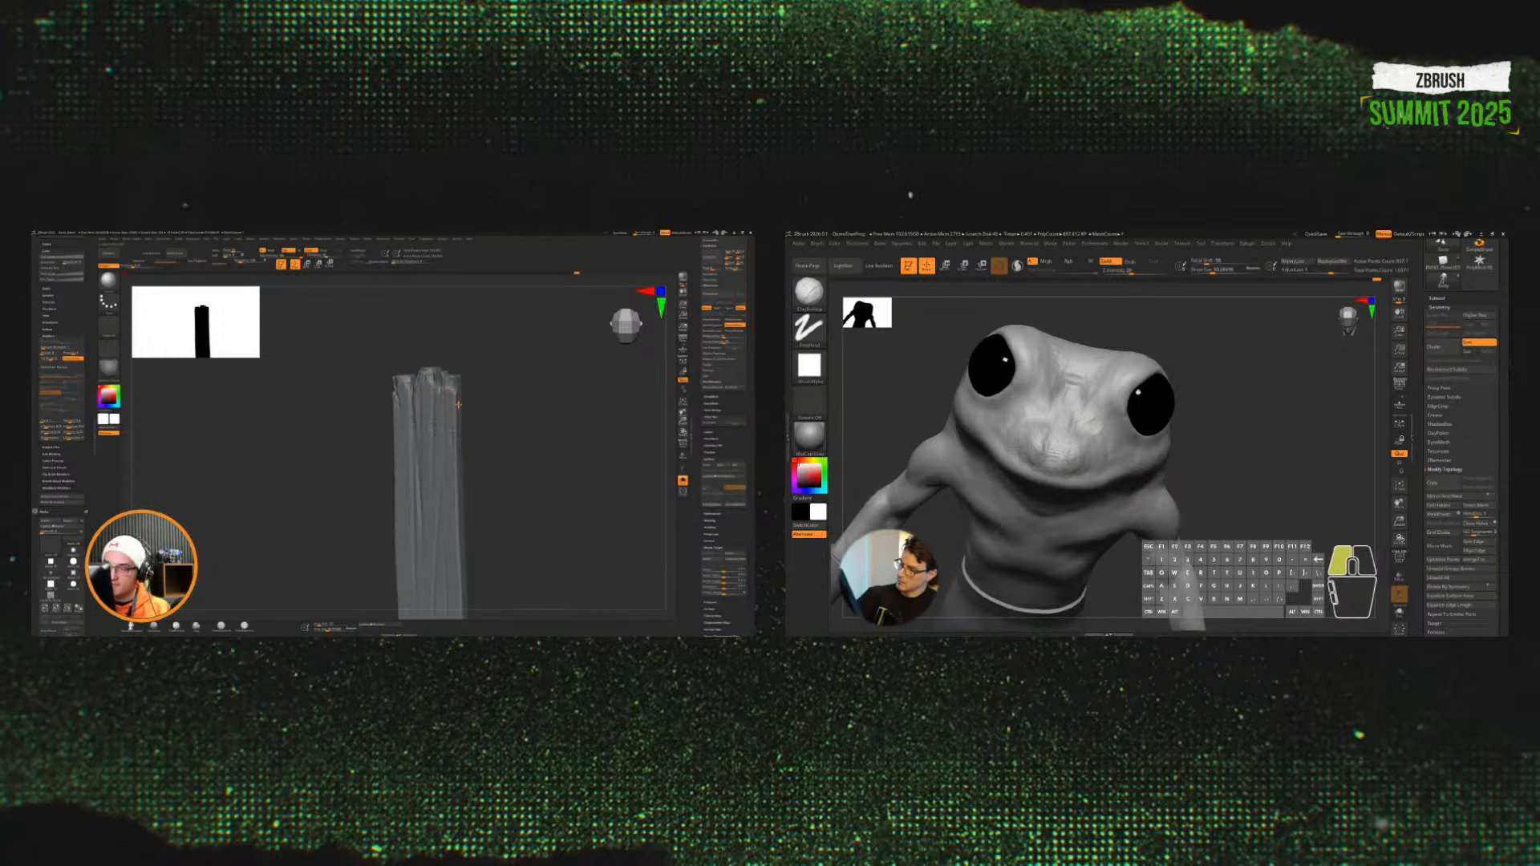
Step: Extend the wrinkles from the frog's snout across the cheek and upper lip
mouse_move(1084, 419)
mouse_down()
mouse_move(1076, 441)
mouse_move(1111, 398)
mouse_move(1079, 417)
mouse_move(1100, 398)
mouse_move(1114, 463)
mouse_up()
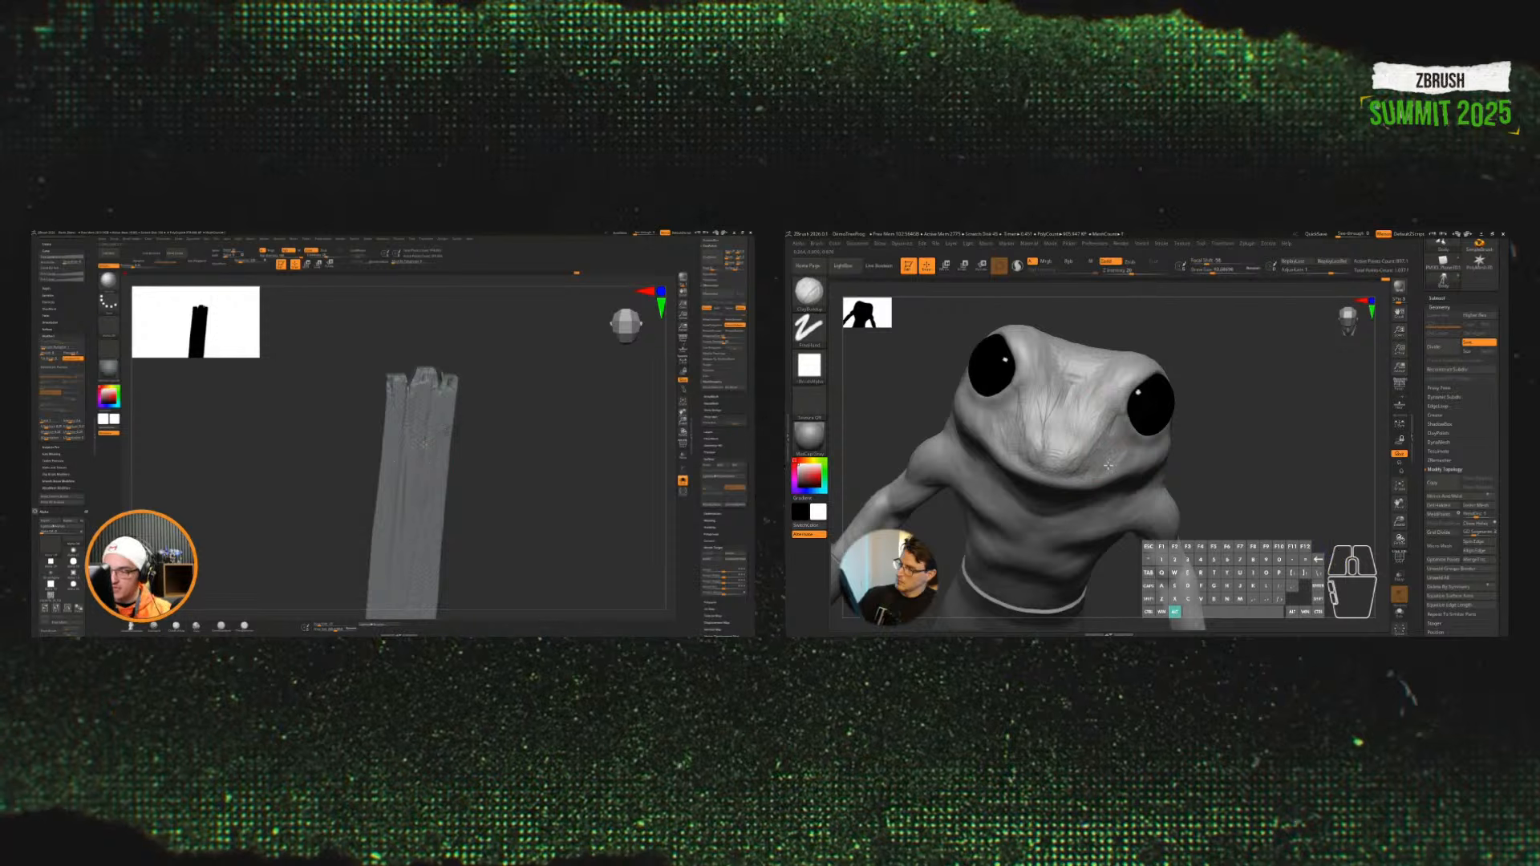
mouse_move(1315, 413)
mouse_down()
mouse_move(1252, 404)
mouse_move(1299, 418)
mouse_up()
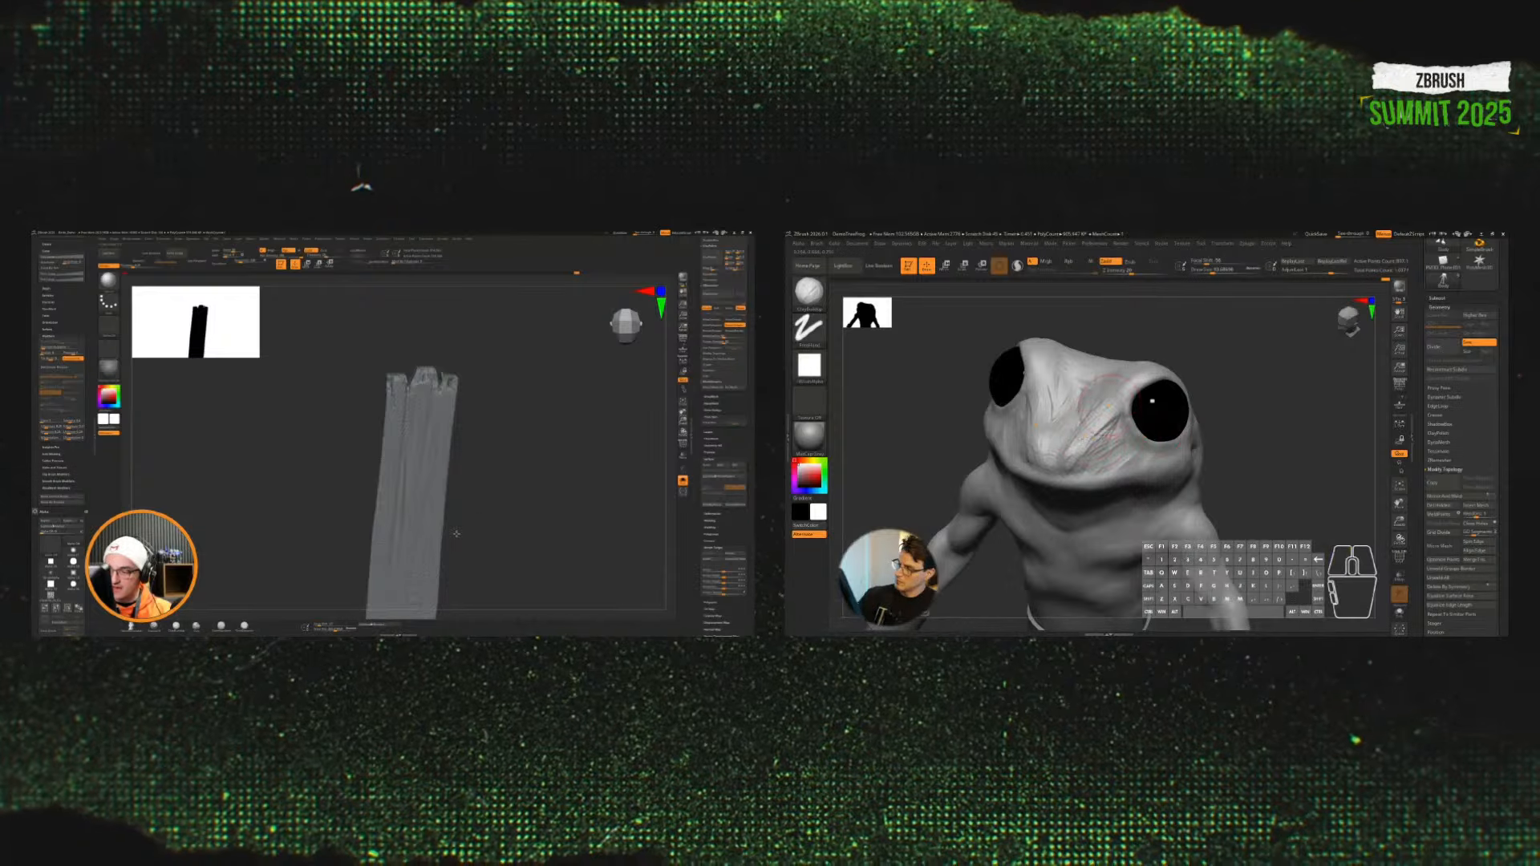
mouse_move(1109, 408)
mouse_down()
mouse_move(1089, 434)
mouse_move(1110, 437)
mouse_up()
alt+drag(1111, 437, 1103, 454)
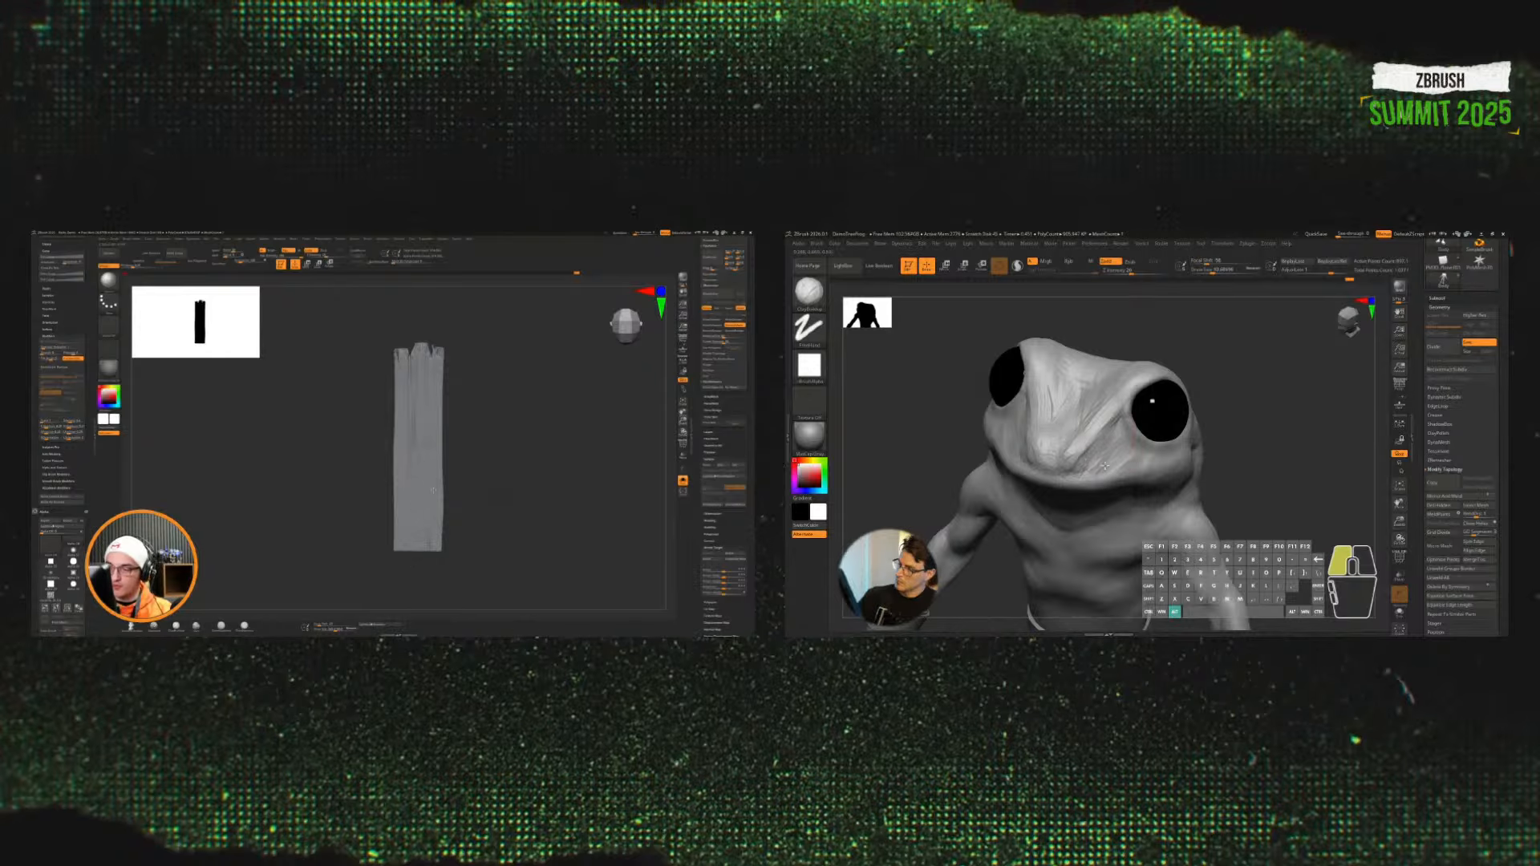
mouse_move(1308, 417)
mouse_down()
mouse_move(1247, 416)
mouse_move(1283, 420)
mouse_up()
mouse_move(1087, 471)
mouse_down()
mouse_move(1052, 469)
mouse_move(1115, 459)
mouse_move(1106, 477)
mouse_up()
Step: Set the Morph brush's stroke to Color Spray and blend away patches of wood grain on the plank
click(108, 302)
click(211, 310)
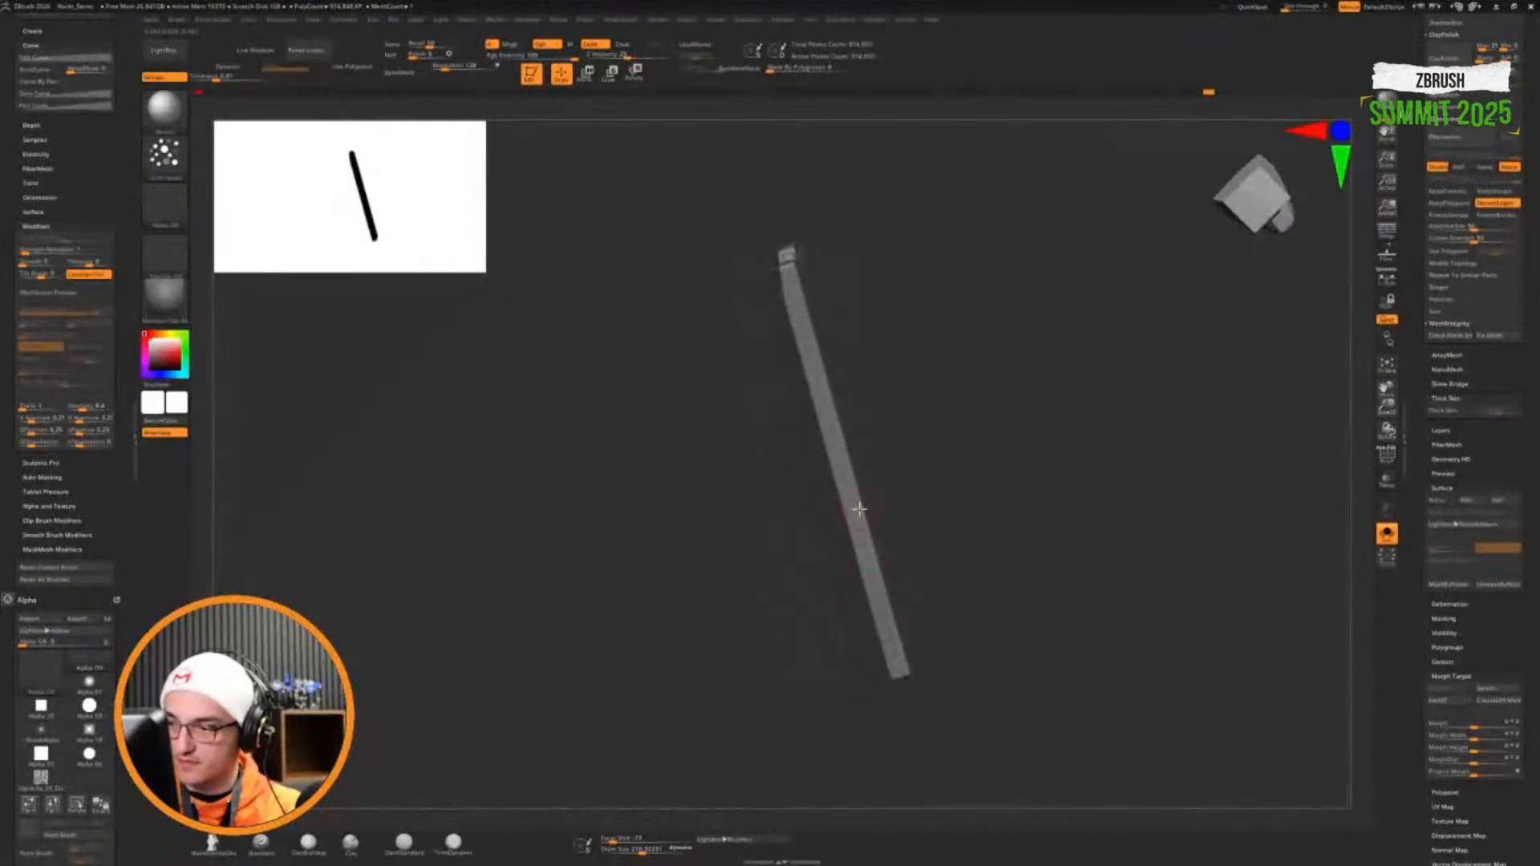
drag(915, 691, 931, 600)
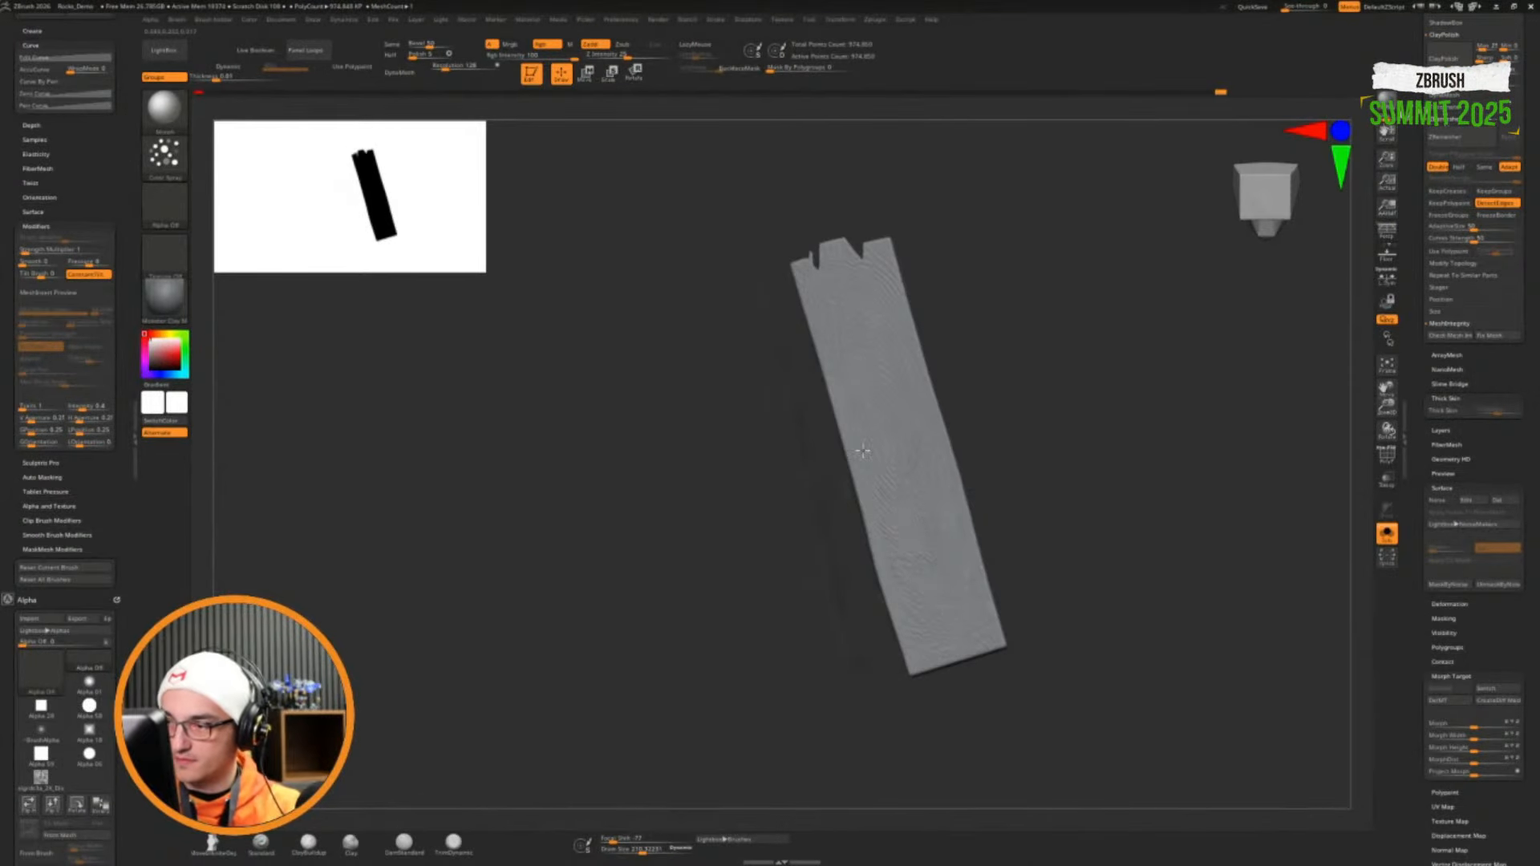
drag(1027, 507, 978, 589)
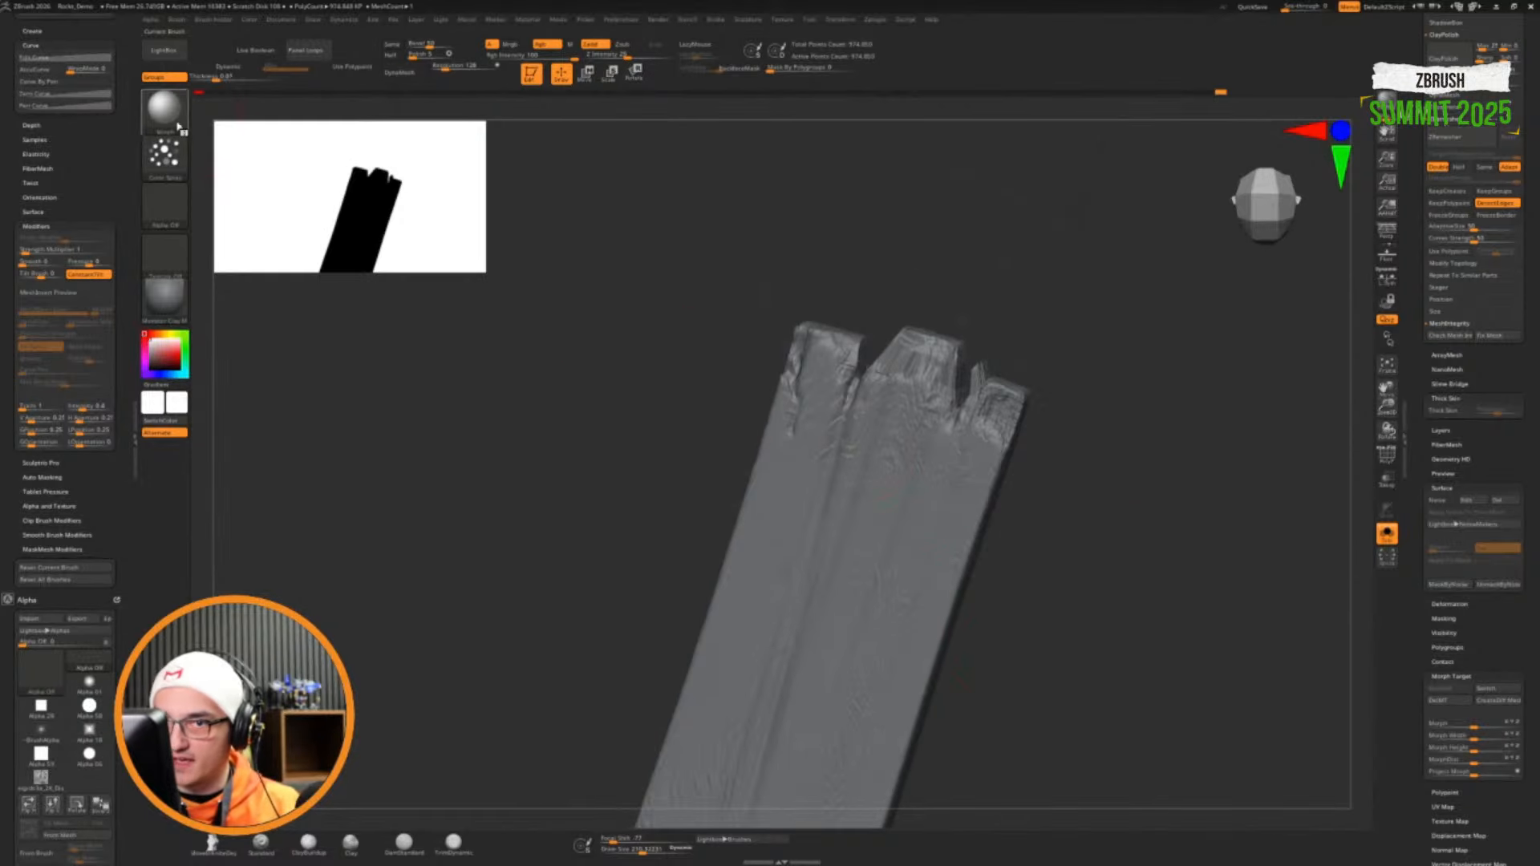
Step: Set the Morph brush to the Dots stroke with a focal shift of -100 and a smaller draw size
click(164, 152)
click(303, 178)
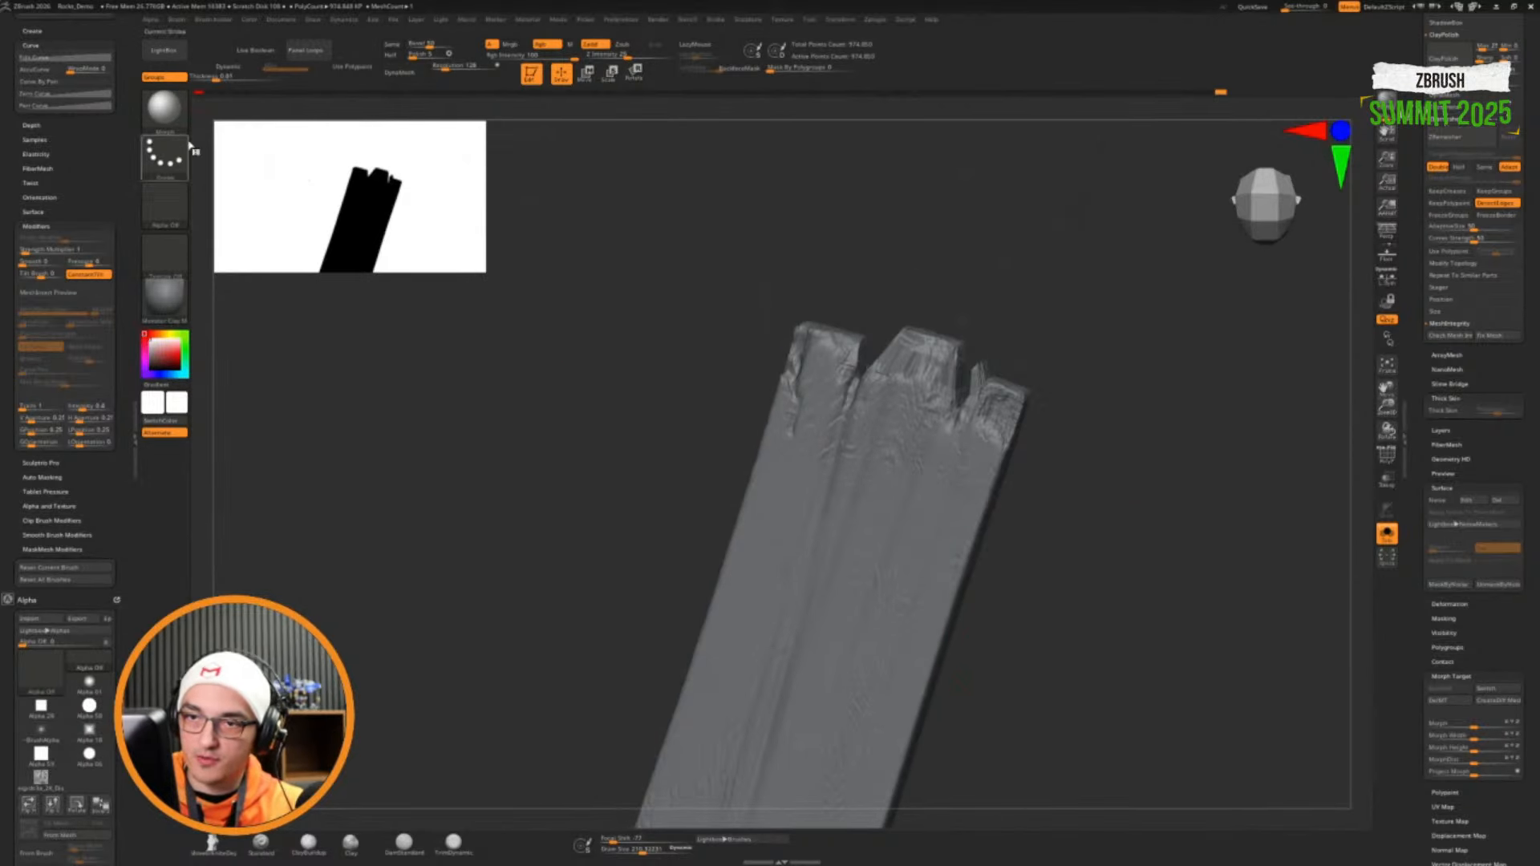
key(space)
drag(671, 447, 652, 446)
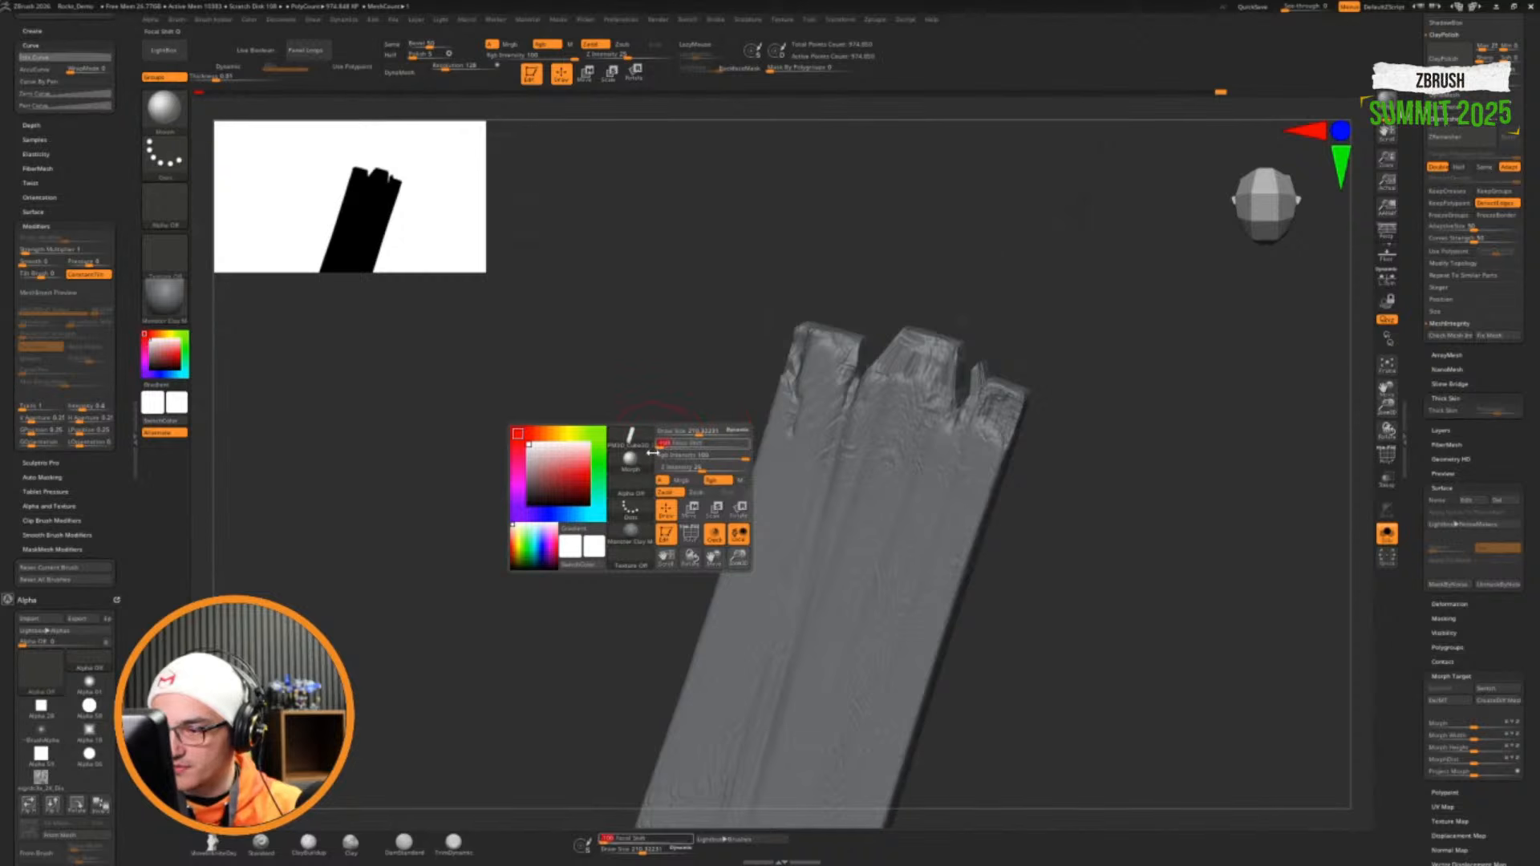
key(s)
drag(879, 478, 869, 471)
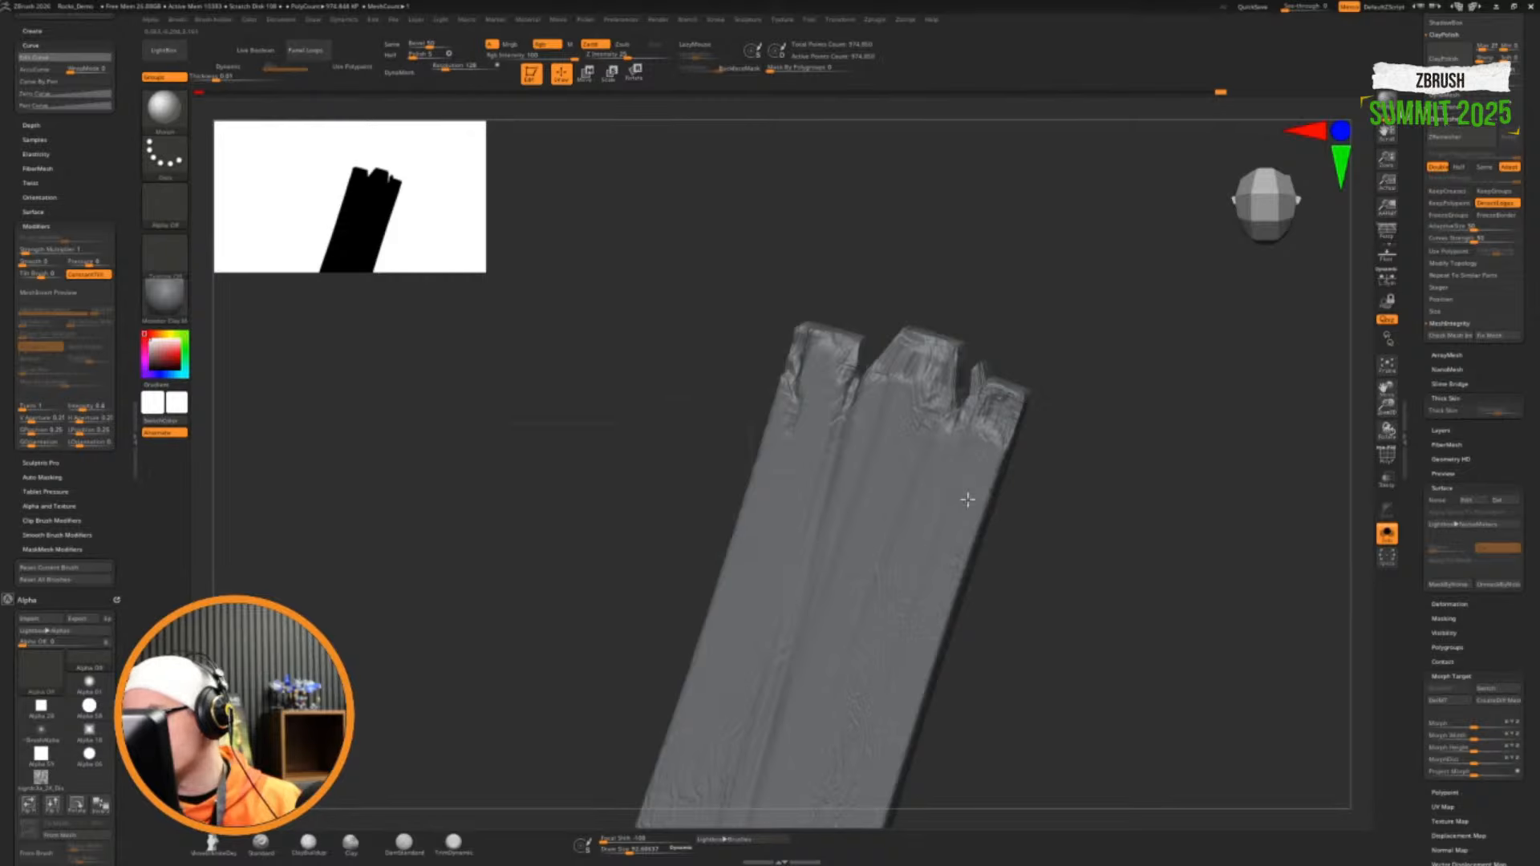
Step: Smooth and brush away the wood grain below the plank's splintered end
key(shift)
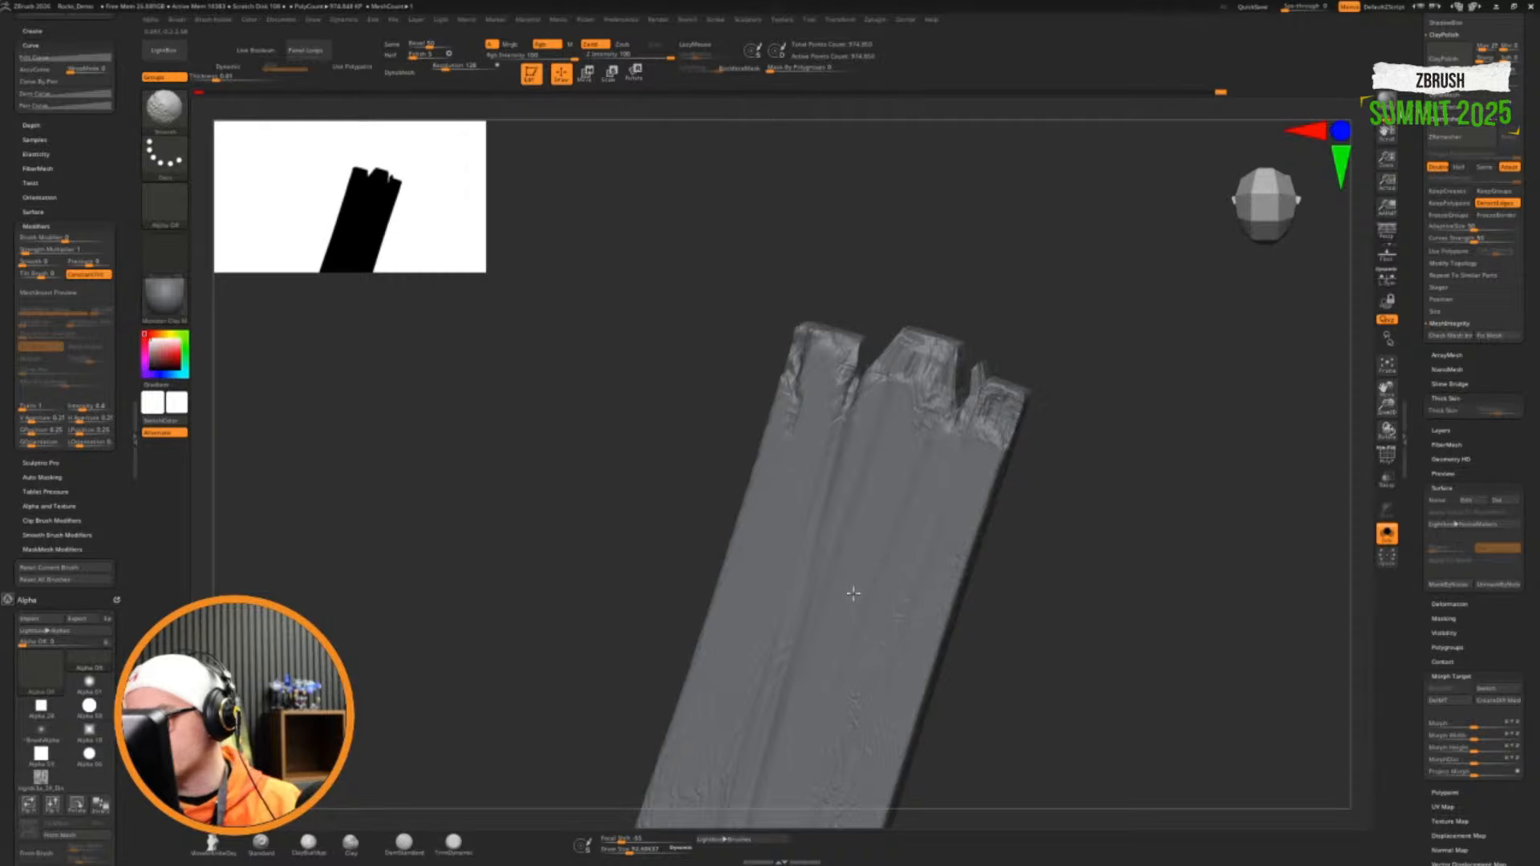
mouse_move(1034, 649)
mouse_down()
mouse_move(1065, 656)
mouse_move(1076, 633)
mouse_up()
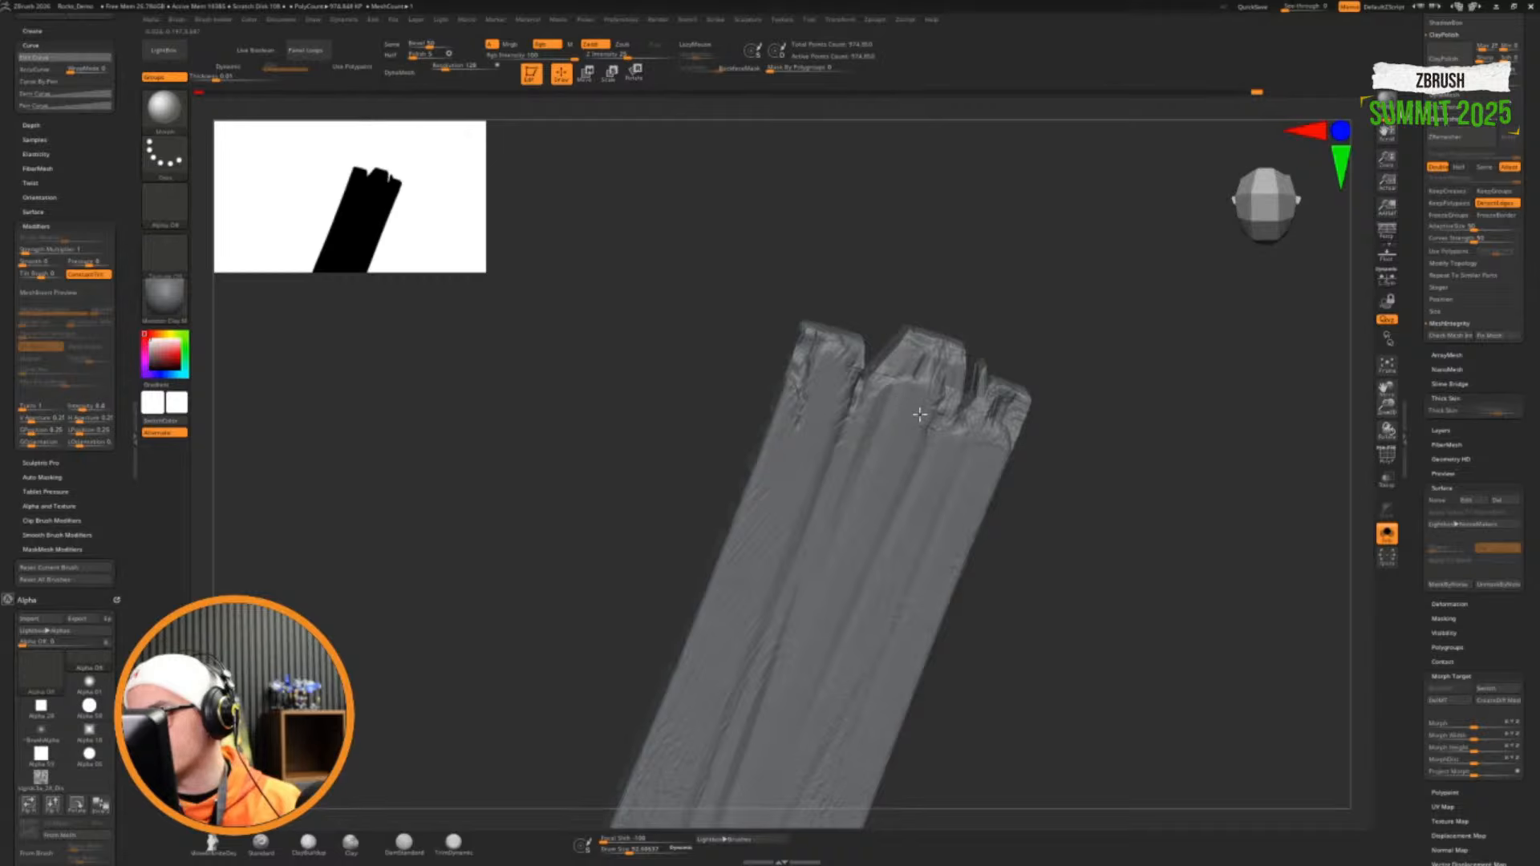
drag(1069, 544, 1030, 547)
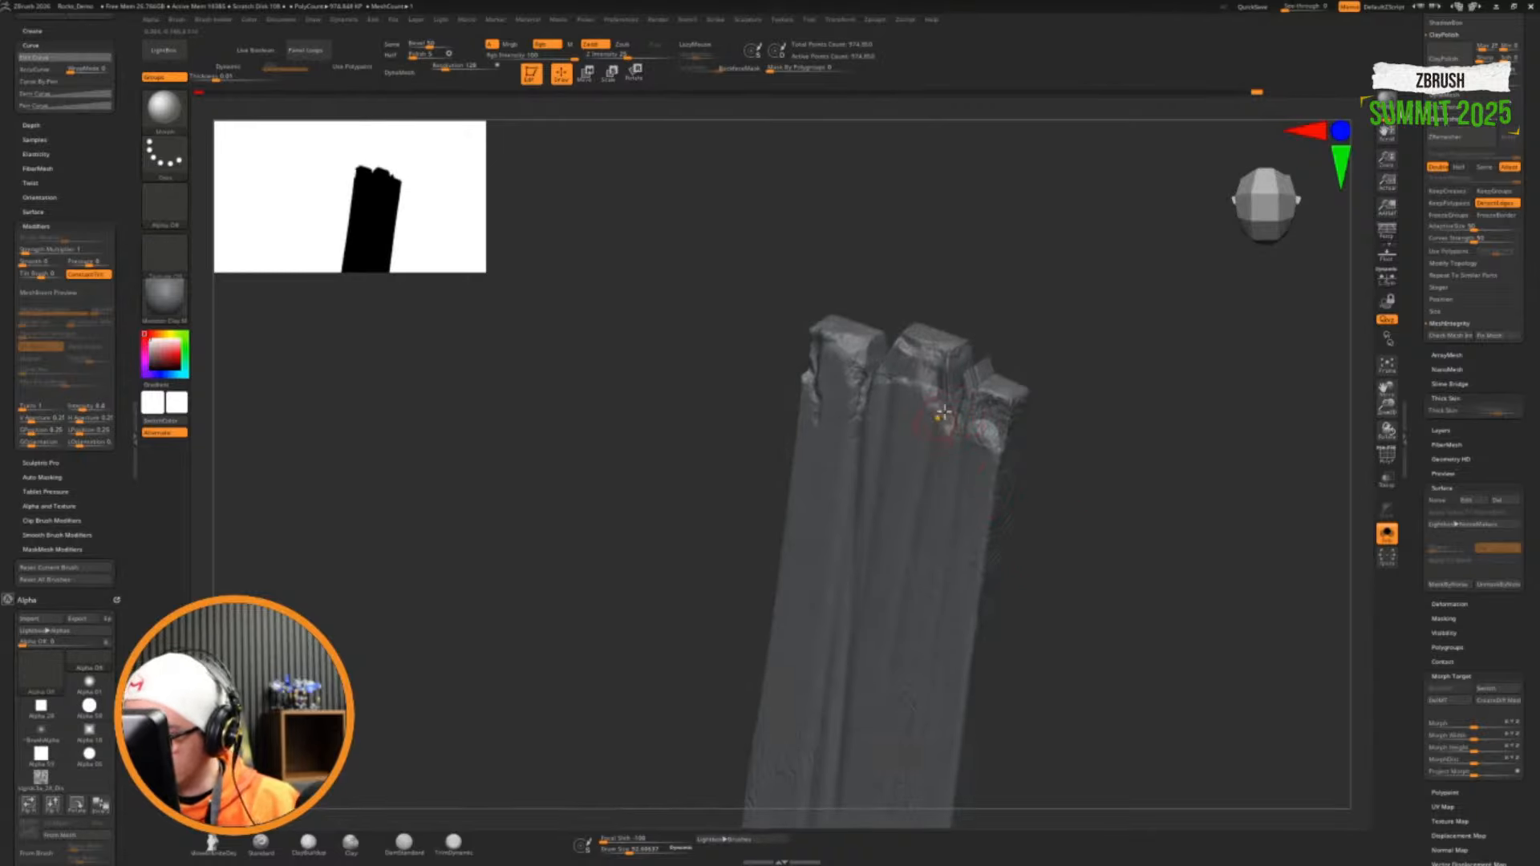
drag(950, 411, 911, 442)
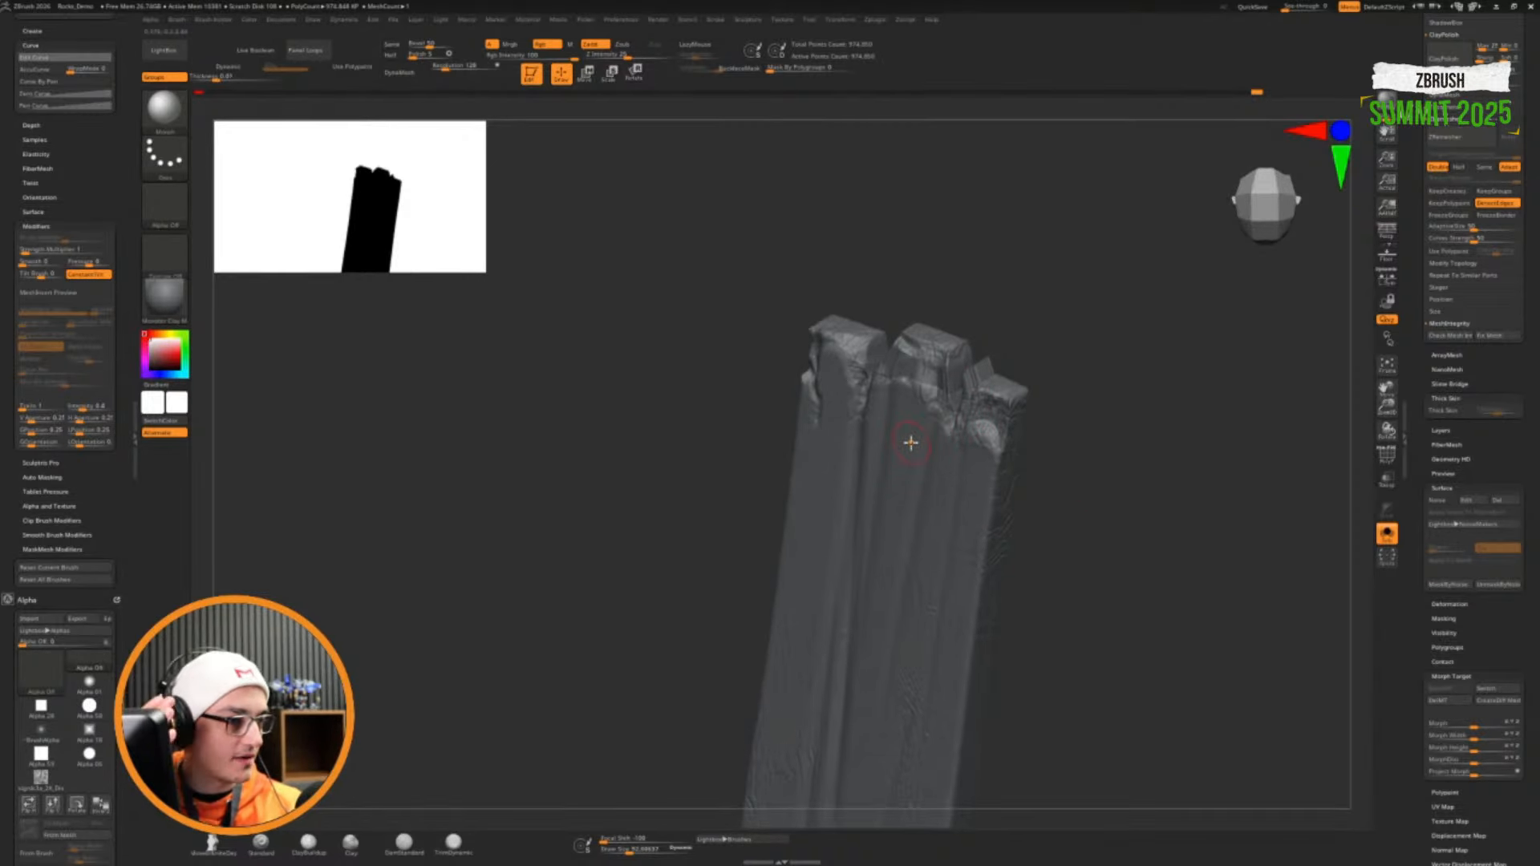
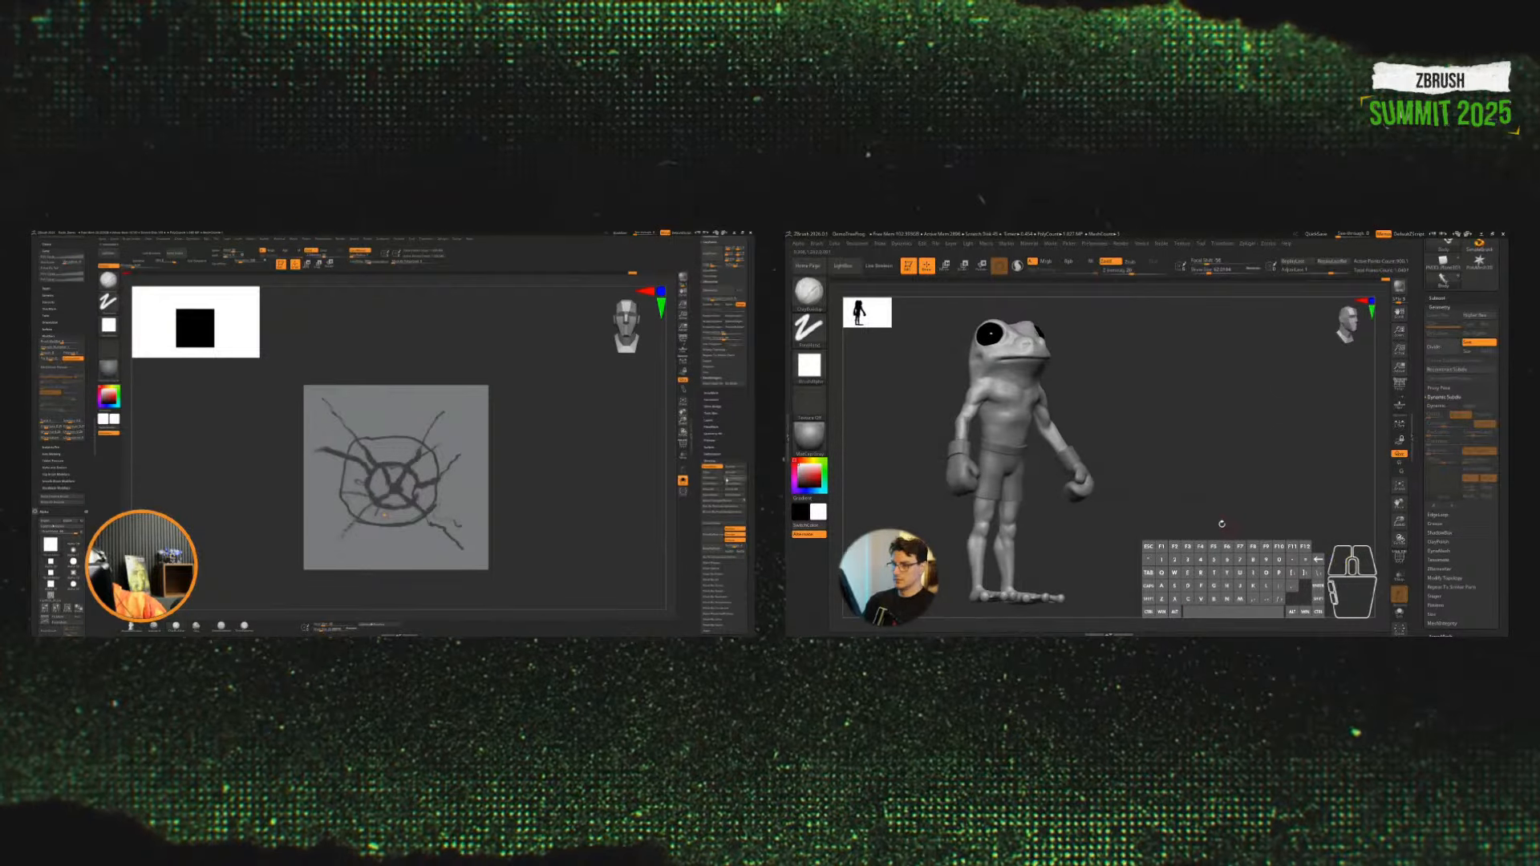
Step: Resize the ClayBuildup brush and build up the frog's upper back and shoulder behind the head
alt+right_drag(1055, 396, 1083, 393)
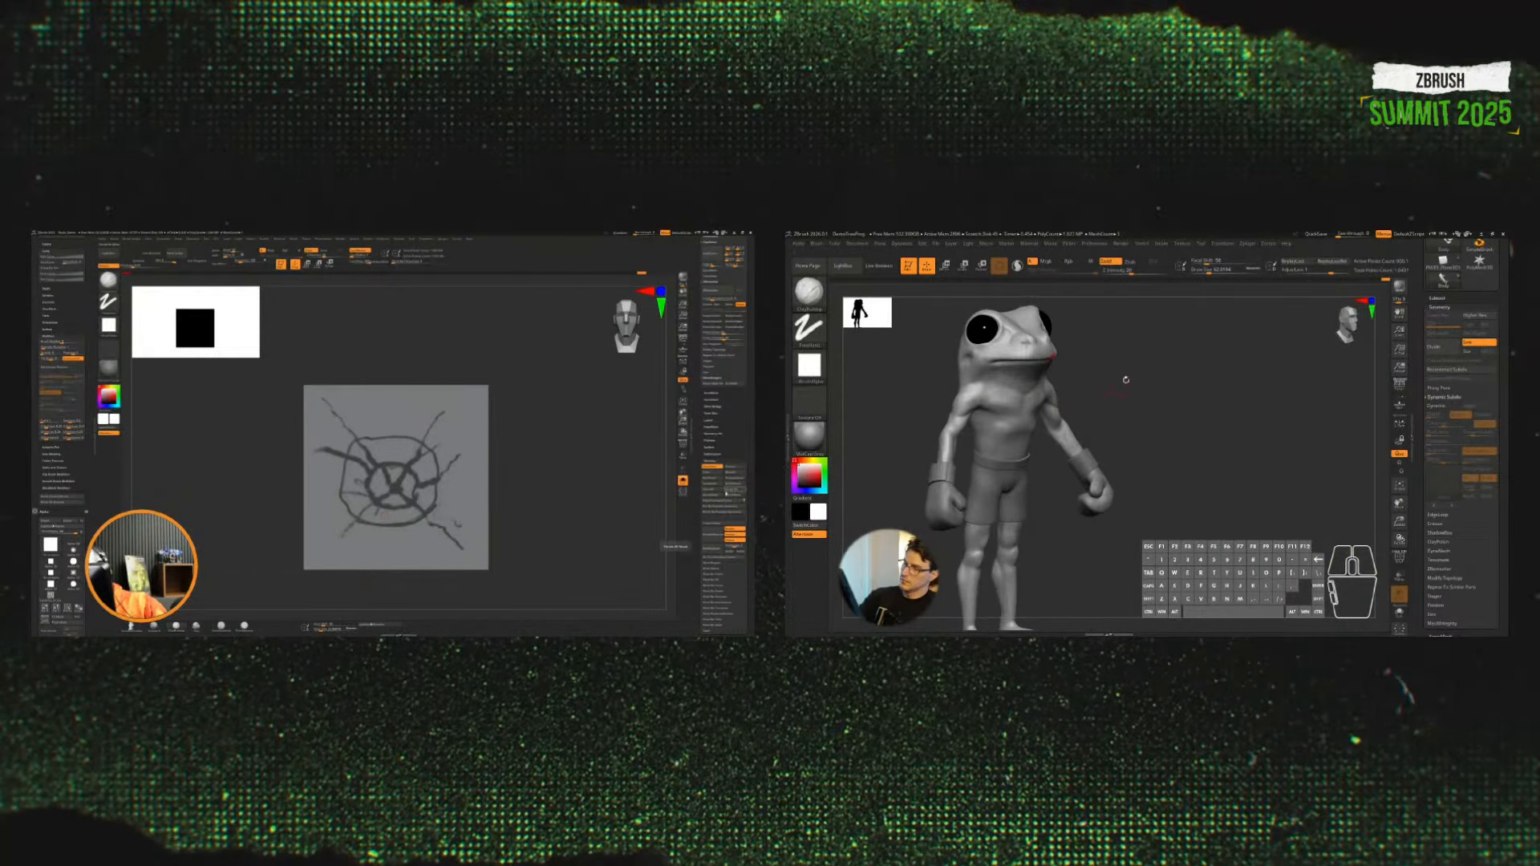
drag(1124, 377, 1248, 439)
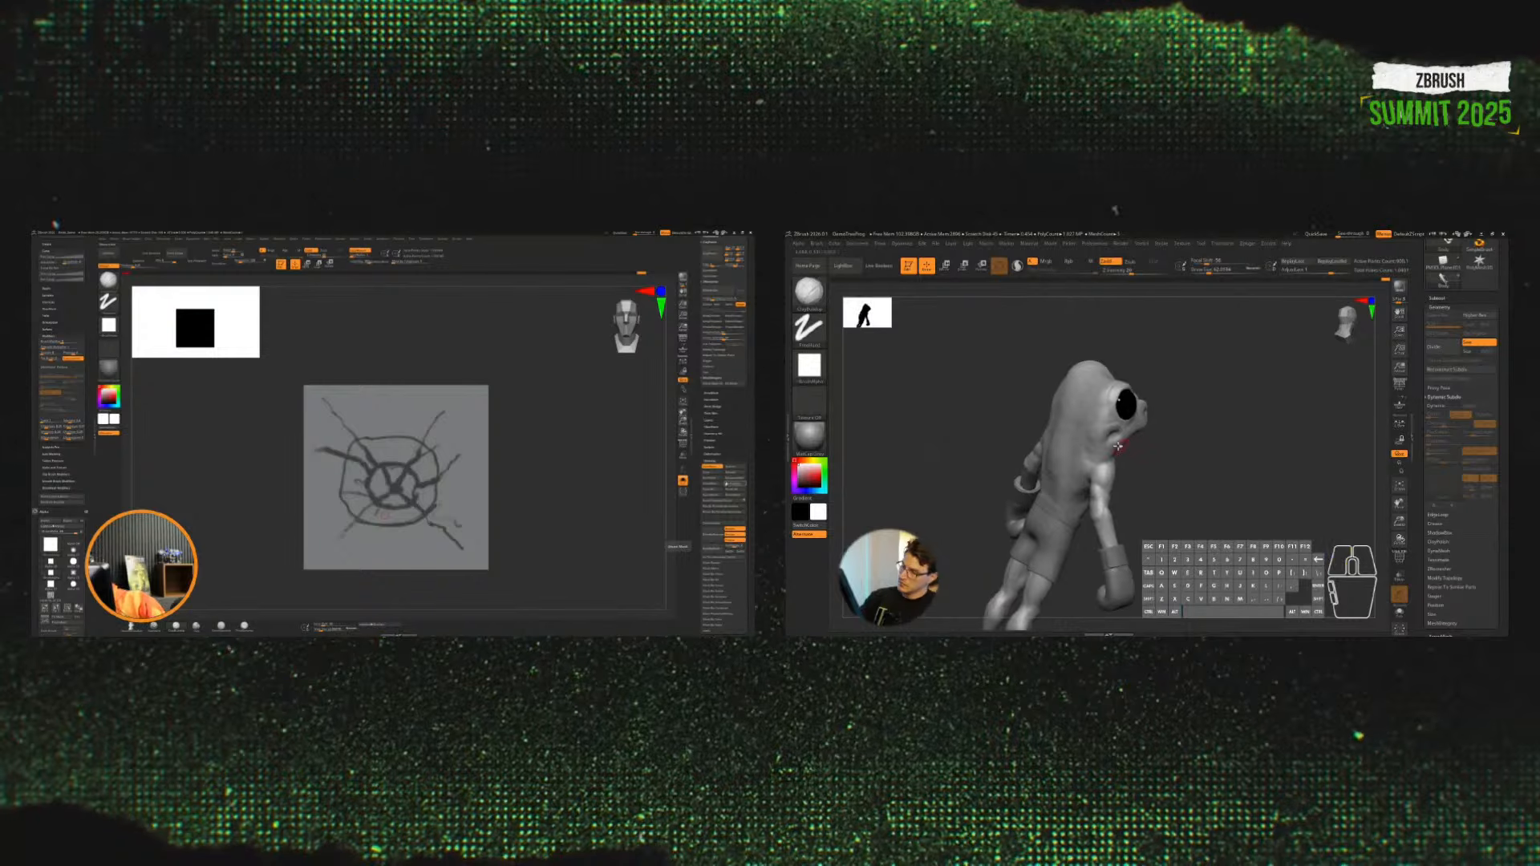
alt+right_drag(1068, 447, 1089, 451)
key(s)
drag(1089, 430, 1102, 430)
mouse_move(1076, 427)
mouse_down()
mouse_move(1067, 485)
mouse_move(1071, 453)
mouse_up()
alt+drag(1203, 473, 1251, 513)
mouse_move(1275, 518)
mouse_down()
mouse_move(1247, 526)
mouse_move(1274, 518)
mouse_up()
Step: Switch to the Move brush and turn on AccuCurve in its curve settings
key(b)
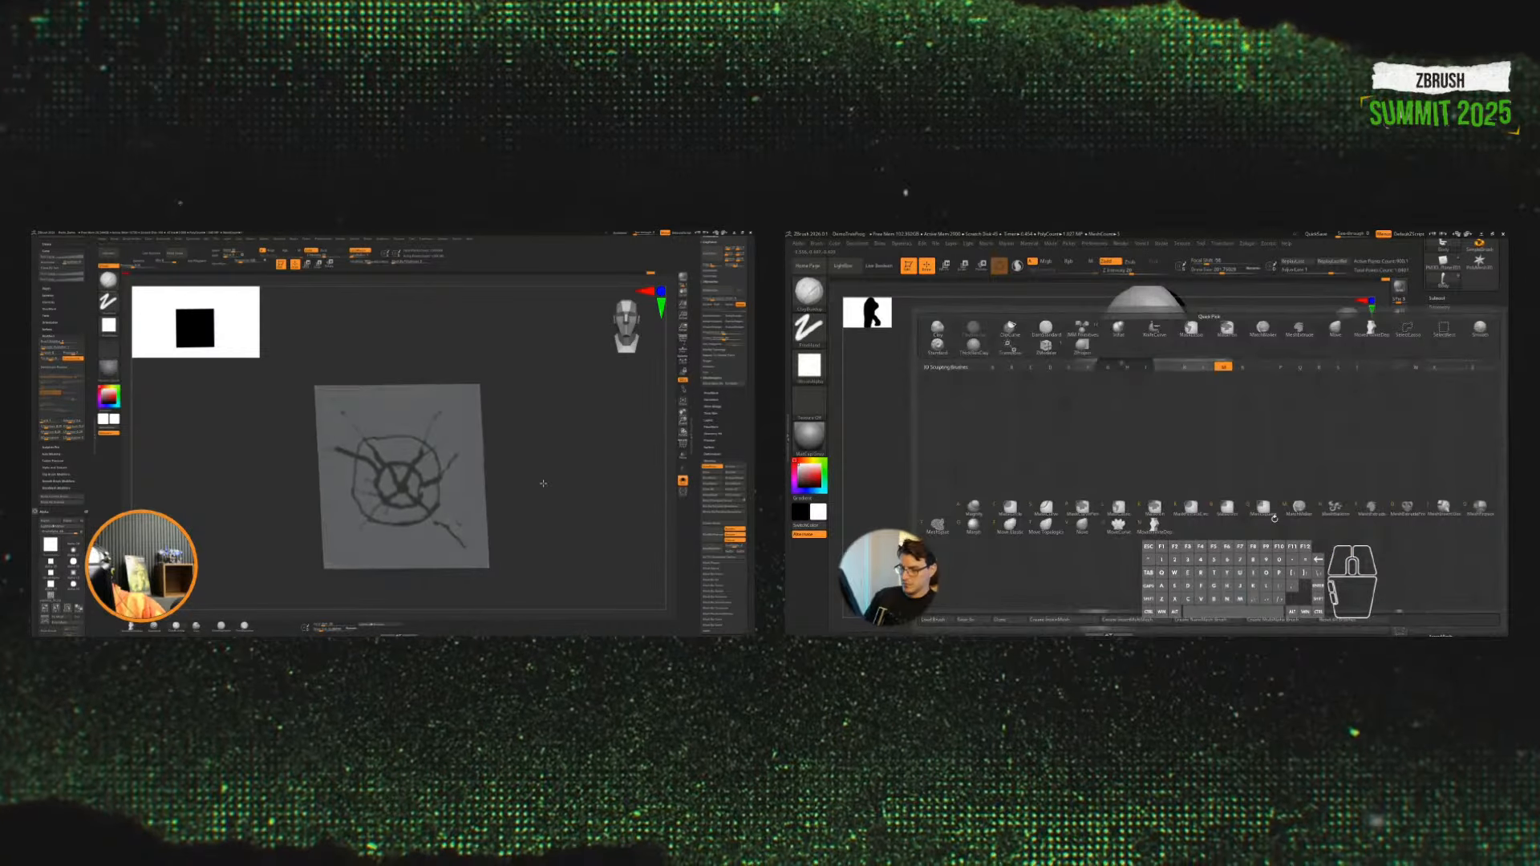
key(Escape)
click(817, 244)
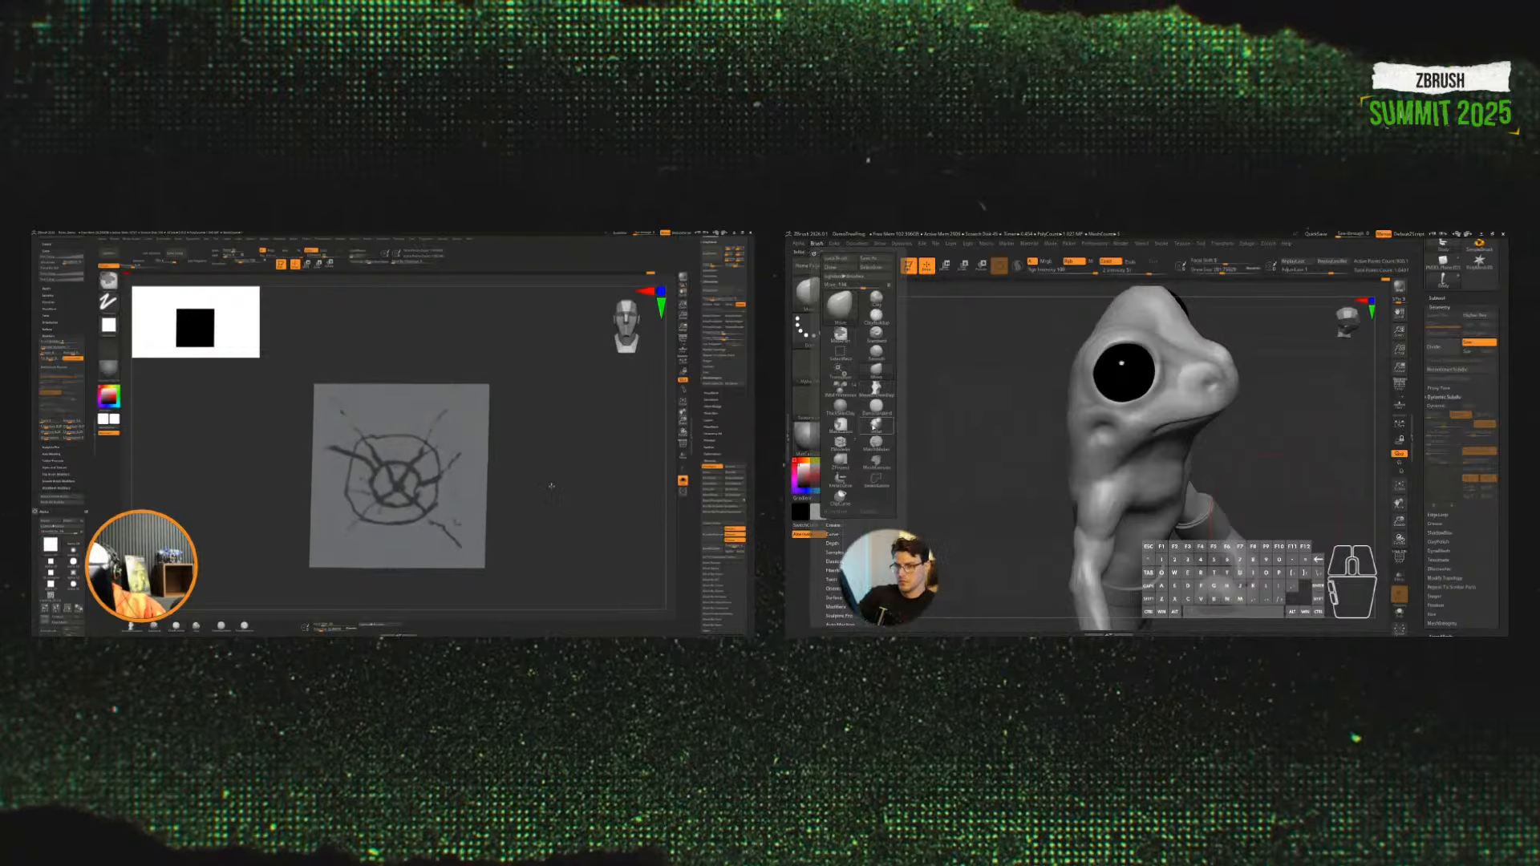
click(833, 524)
click(846, 525)
click(846, 534)
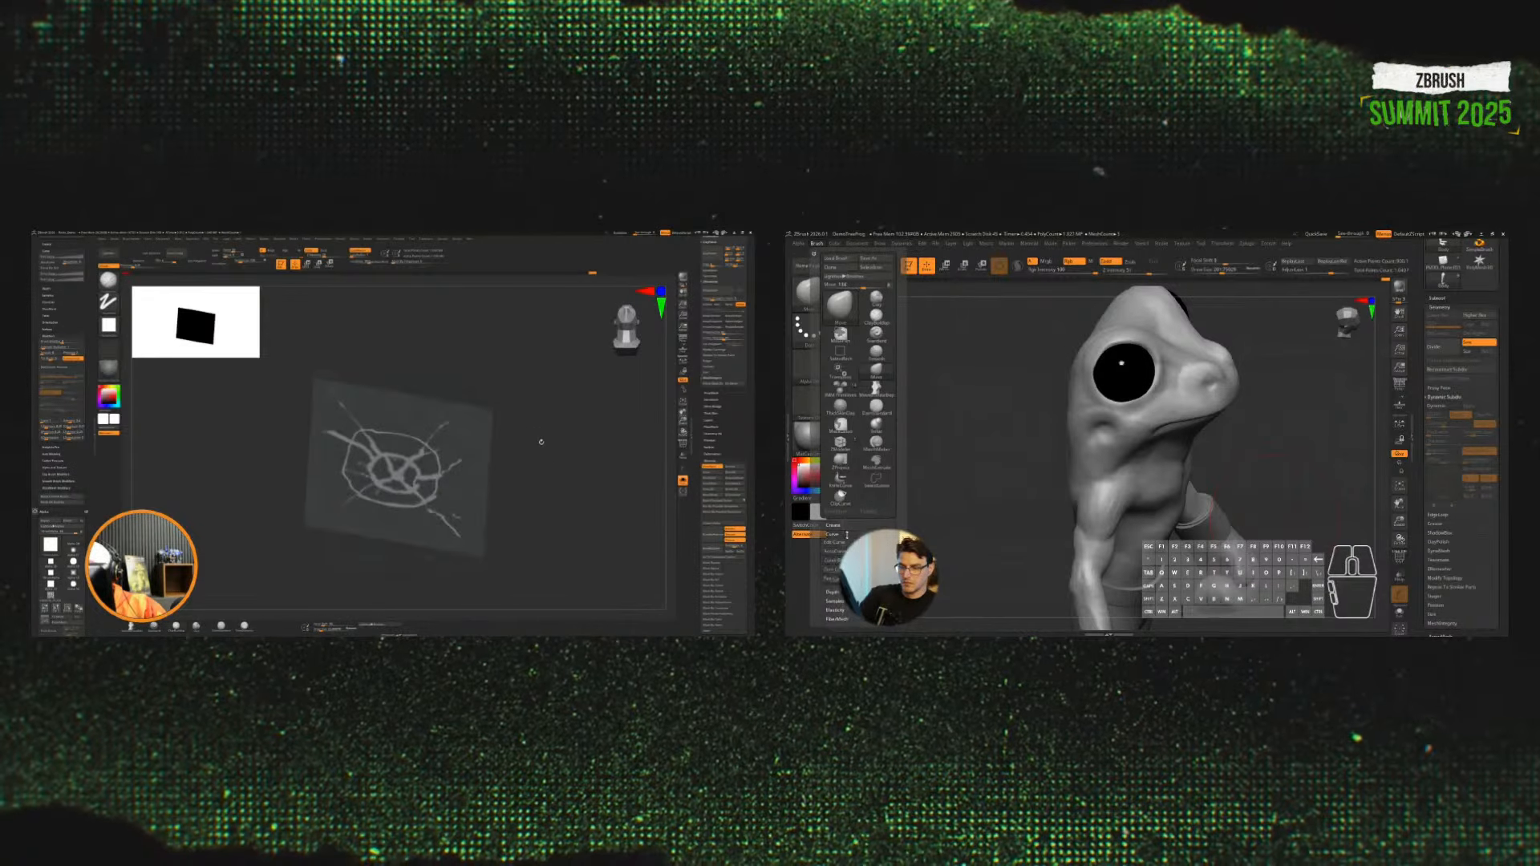
click(834, 551)
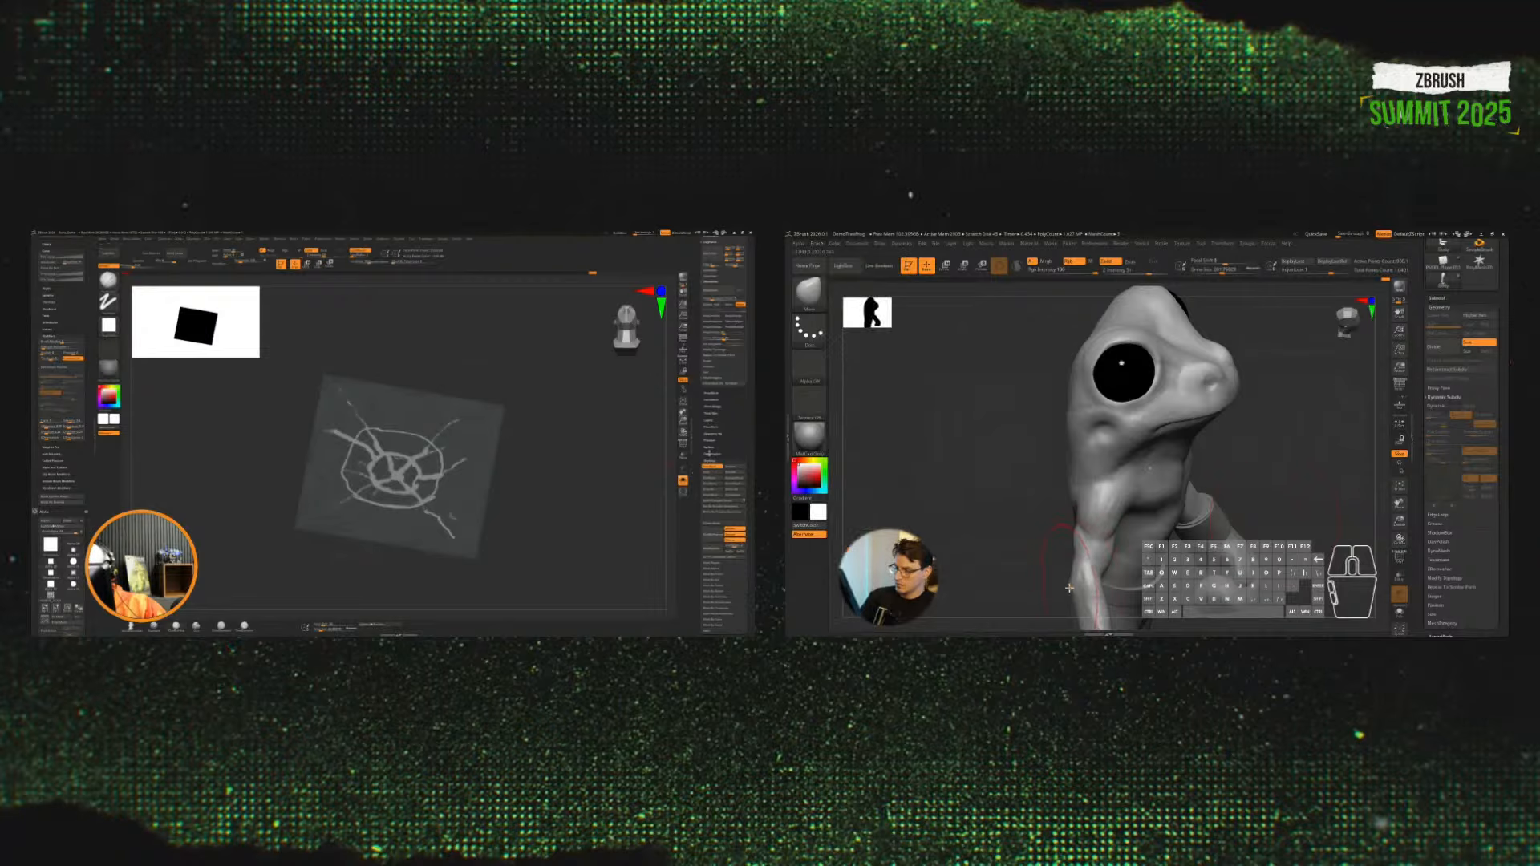
Step: Resize the Move brush and reshape the frog's elbow and forearm outline
key(s)
mouse_move(1083, 584)
mouse_down()
mouse_move(1047, 584)
mouse_move(1051, 526)
mouse_move(1077, 522)
mouse_up()
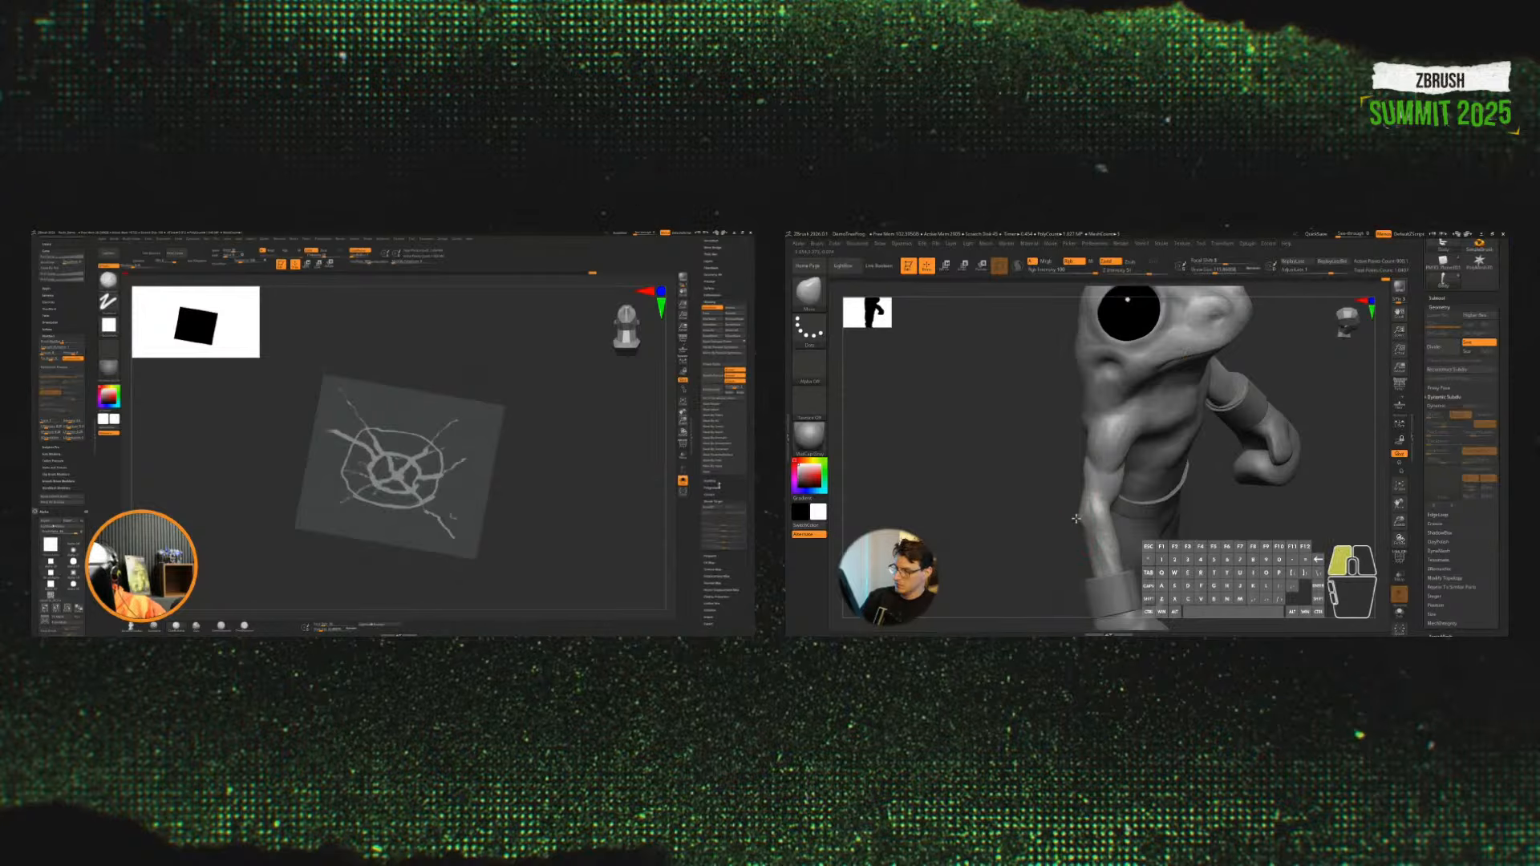
click(1081, 528)
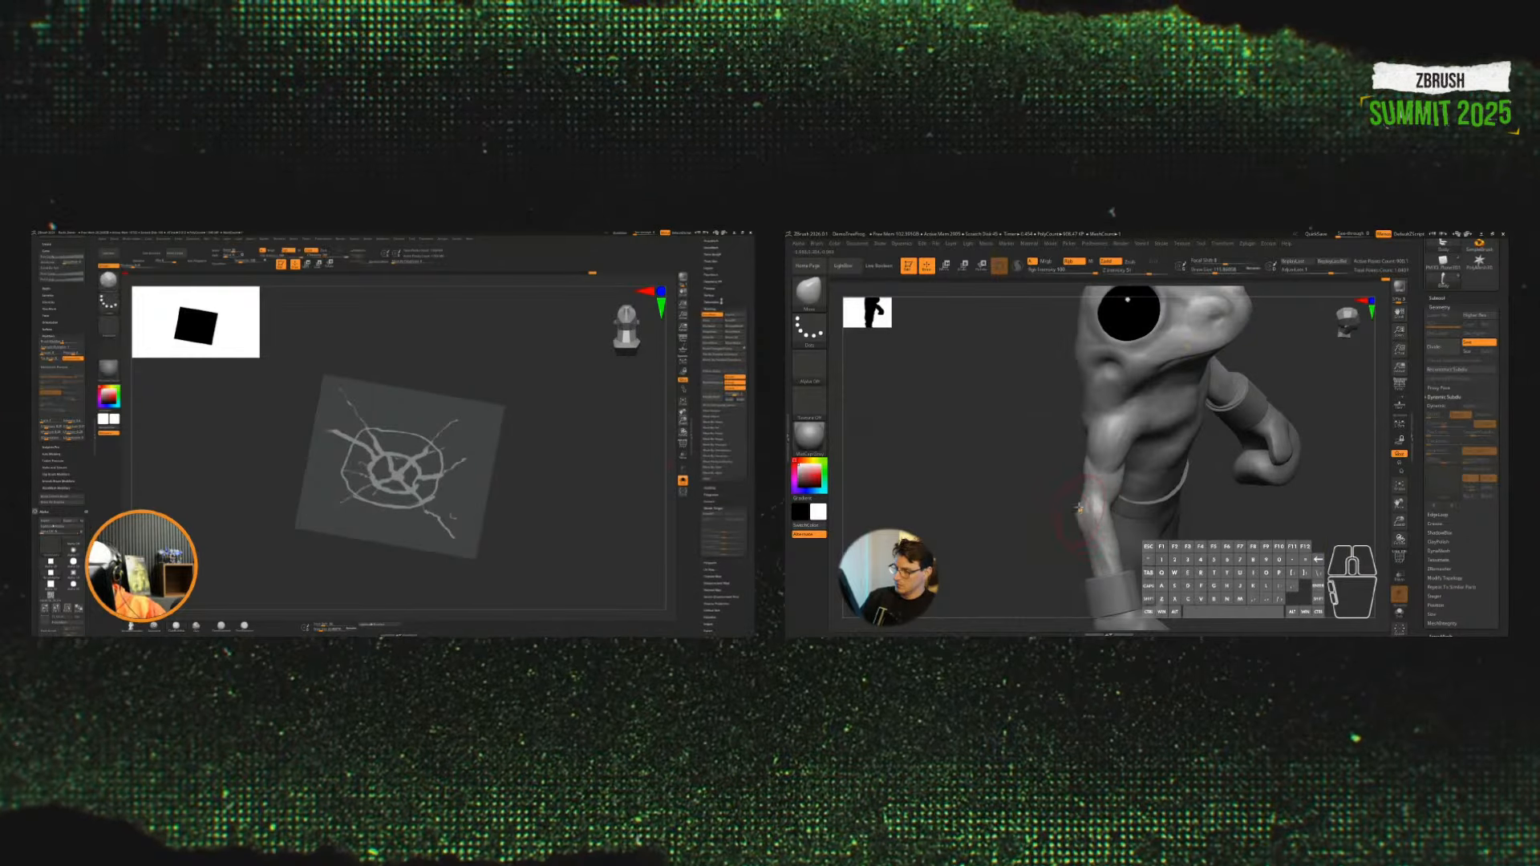
drag(1223, 541, 1255, 538)
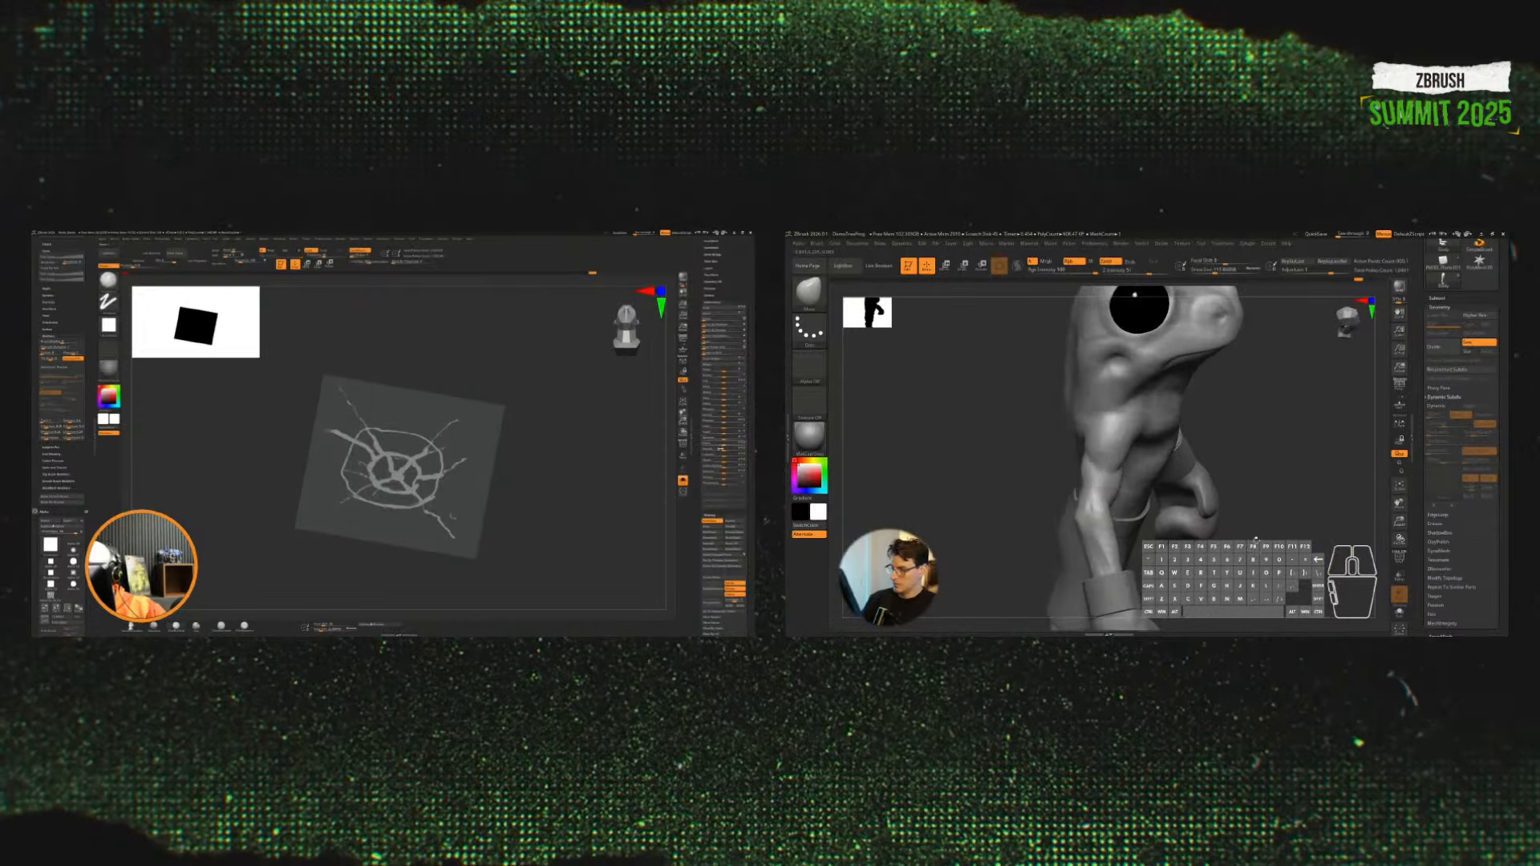
mouse_move(1251, 481)
mouse_down()
mouse_move(1296, 474)
mouse_move(1302, 492)
mouse_move(1283, 502)
mouse_up()
Step: Build up the frog's elbow and forearm with a resized ClayBuildup brush and smooth the strokes
key(b)
key(c)
key(b)
mouse_move(1063, 485)
mouse_down()
mouse_move(1065, 499)
mouse_move(1121, 477)
mouse_move(1065, 487)
mouse_up()
key(s)
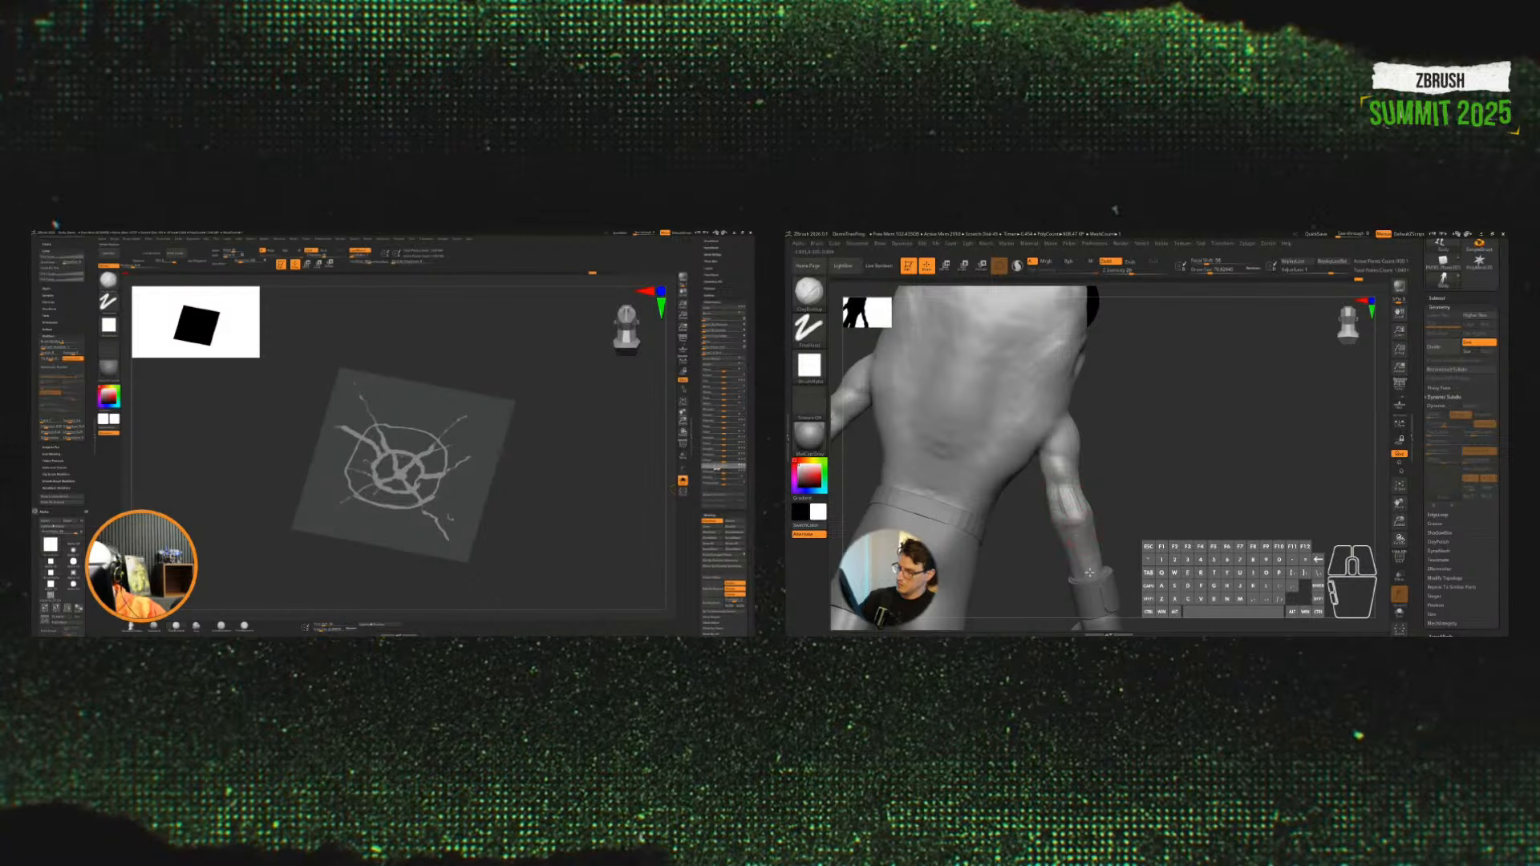
shift+drag(1068, 497, 1068, 504)
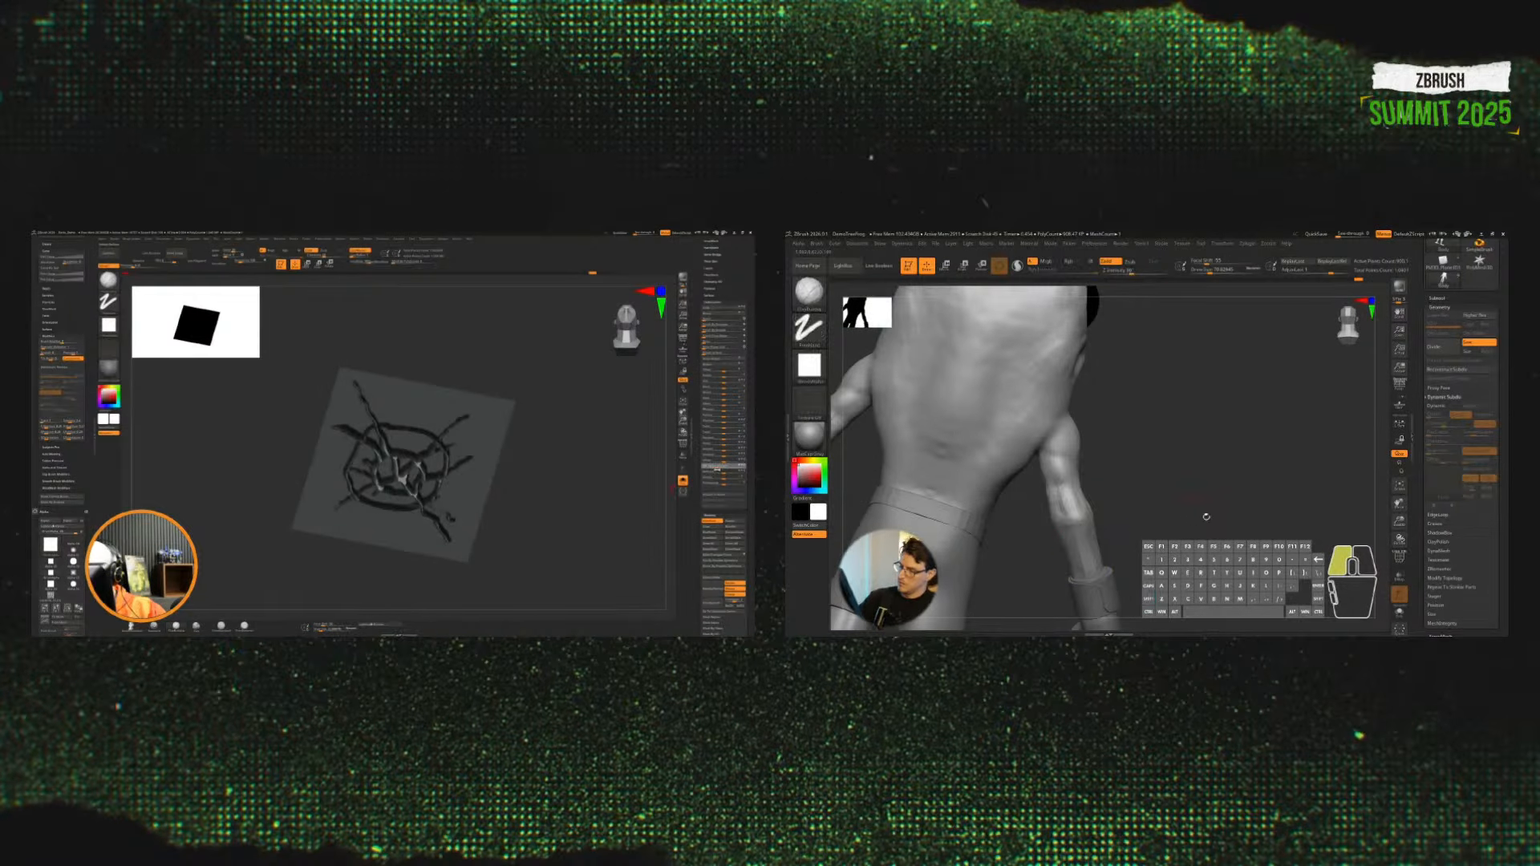
mouse_move(1206, 515)
mouse_down()
mouse_move(1160, 553)
mouse_move(1197, 523)
mouse_up()
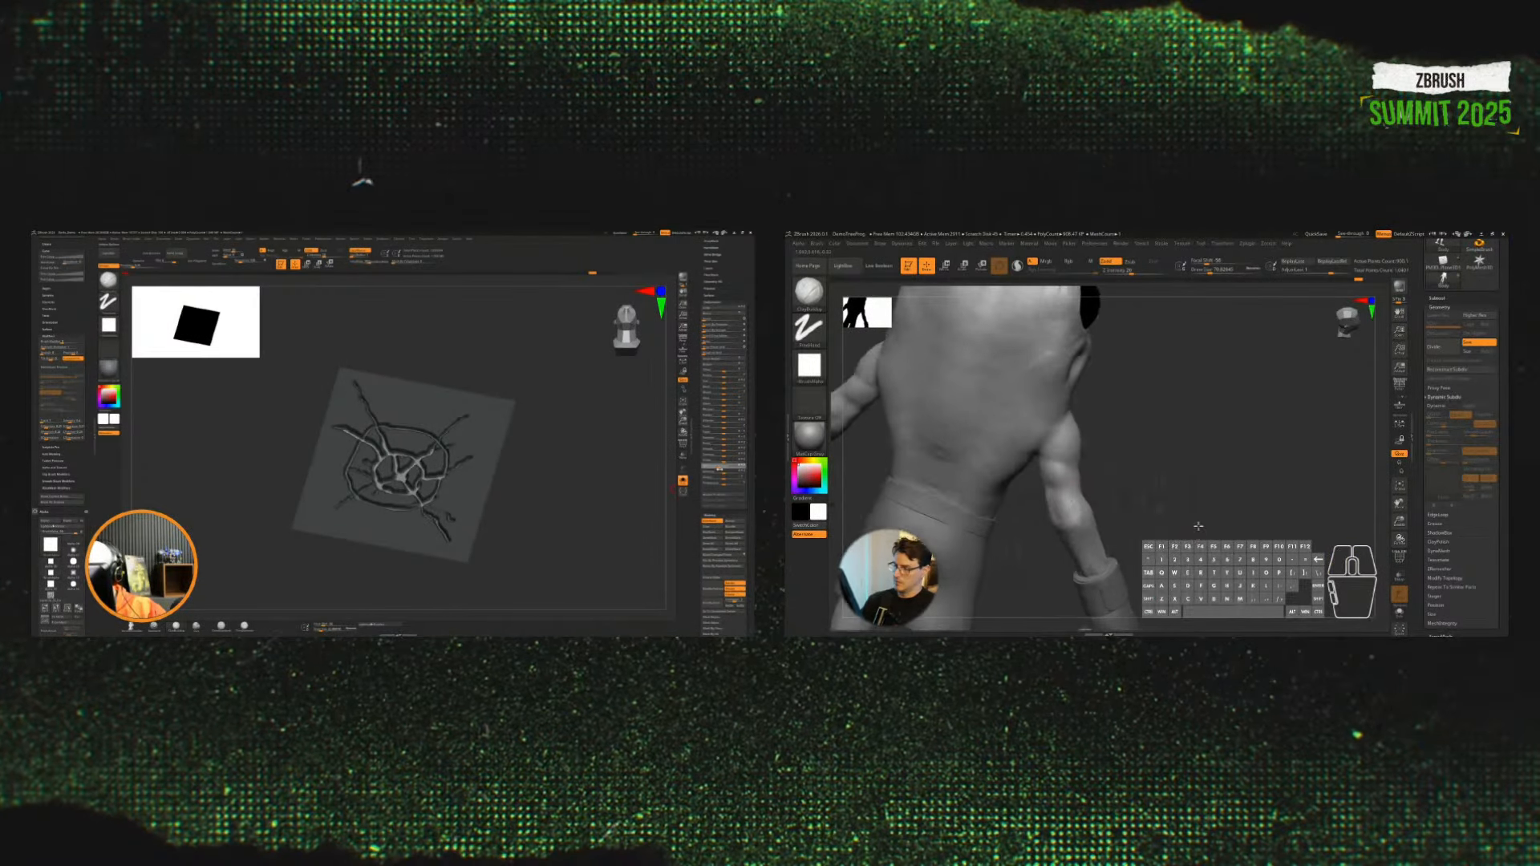
mouse_move(1063, 489)
mouse_down()
mouse_move(1049, 498)
mouse_move(1123, 468)
mouse_move(1062, 491)
mouse_move(1064, 517)
mouse_up()
drag(1239, 505, 1143, 513)
shift+drag(1082, 491, 1076, 481)
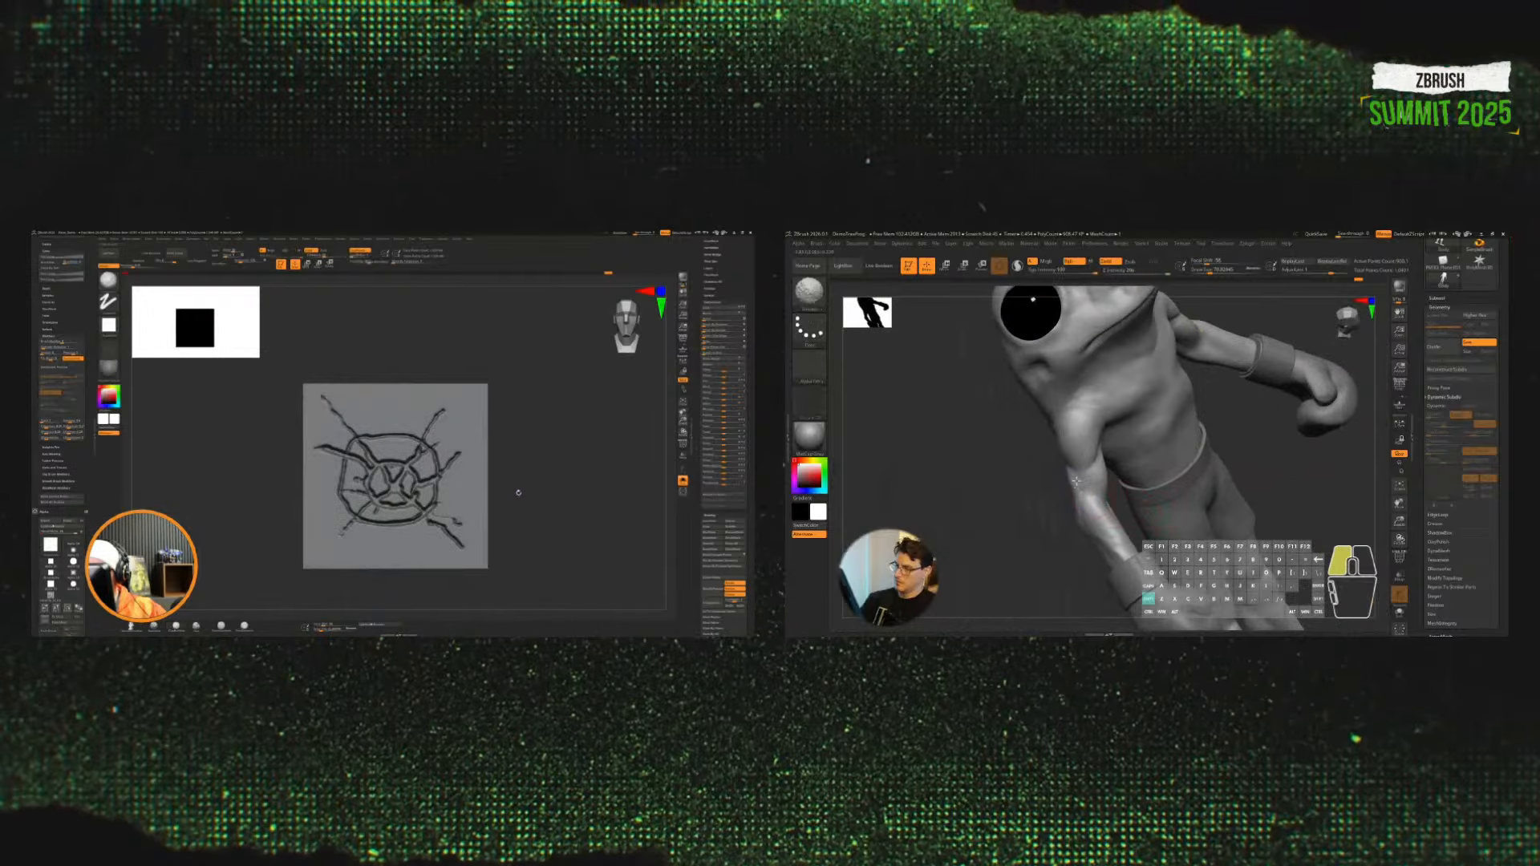
Step: Sculpt the frog's upper arm where it meets the armpit and shoulder, carving and building up muscle forms
alt+drag(1267, 481, 1283, 517)
mouse_move(1099, 482)
alt+right_down()
mouse_move(1110, 492)
mouse_move(1097, 461)
alt+right_up()
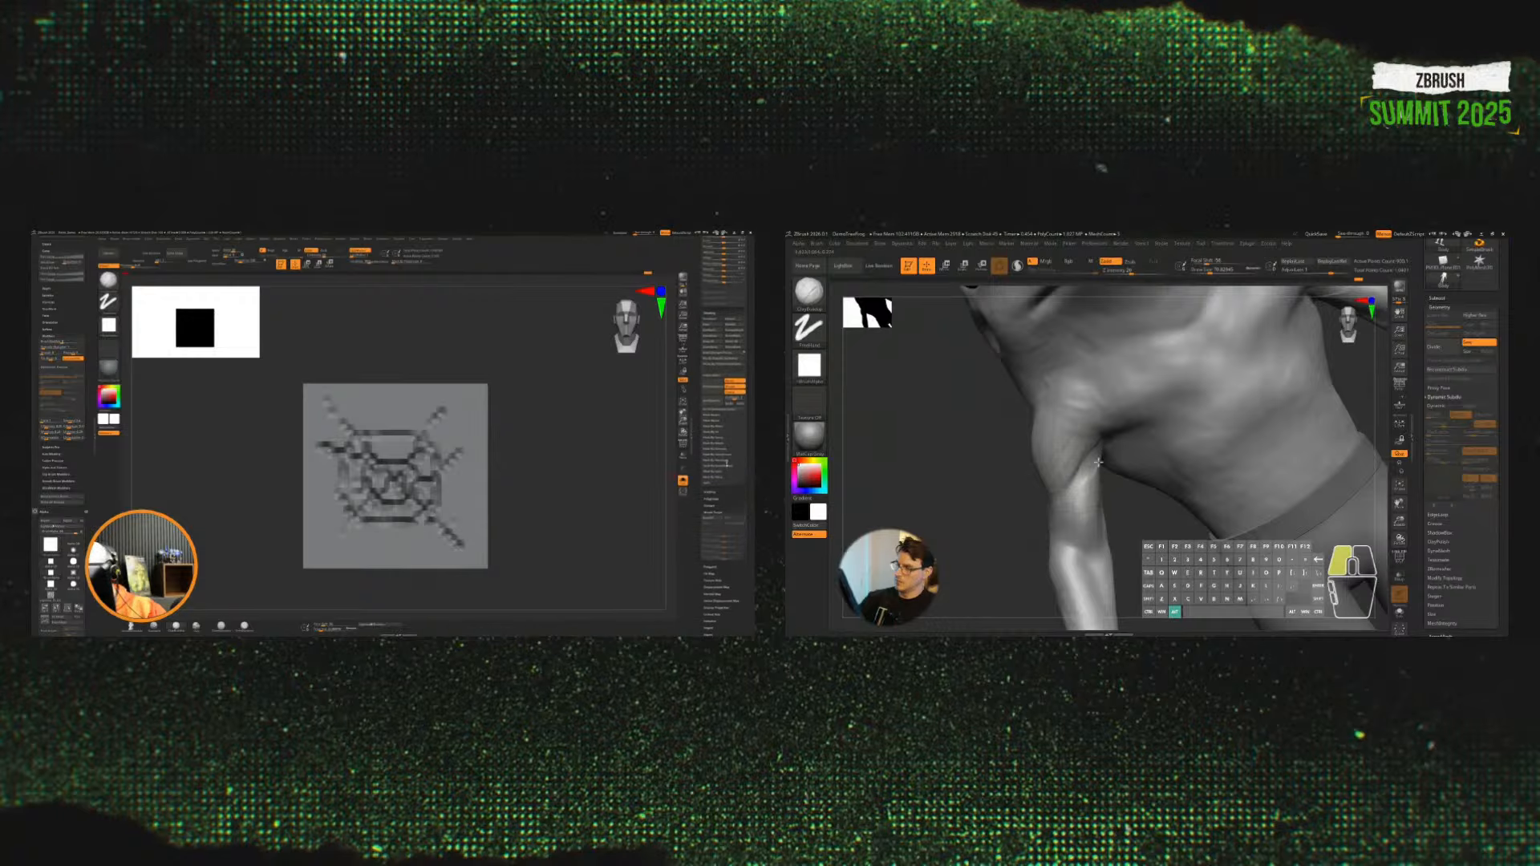
mouse_move(1098, 462)
alt+mouse_down()
mouse_move(1073, 496)
mouse_move(1103, 454)
alt+mouse_up()
alt+drag(513, 505, 535, 515)
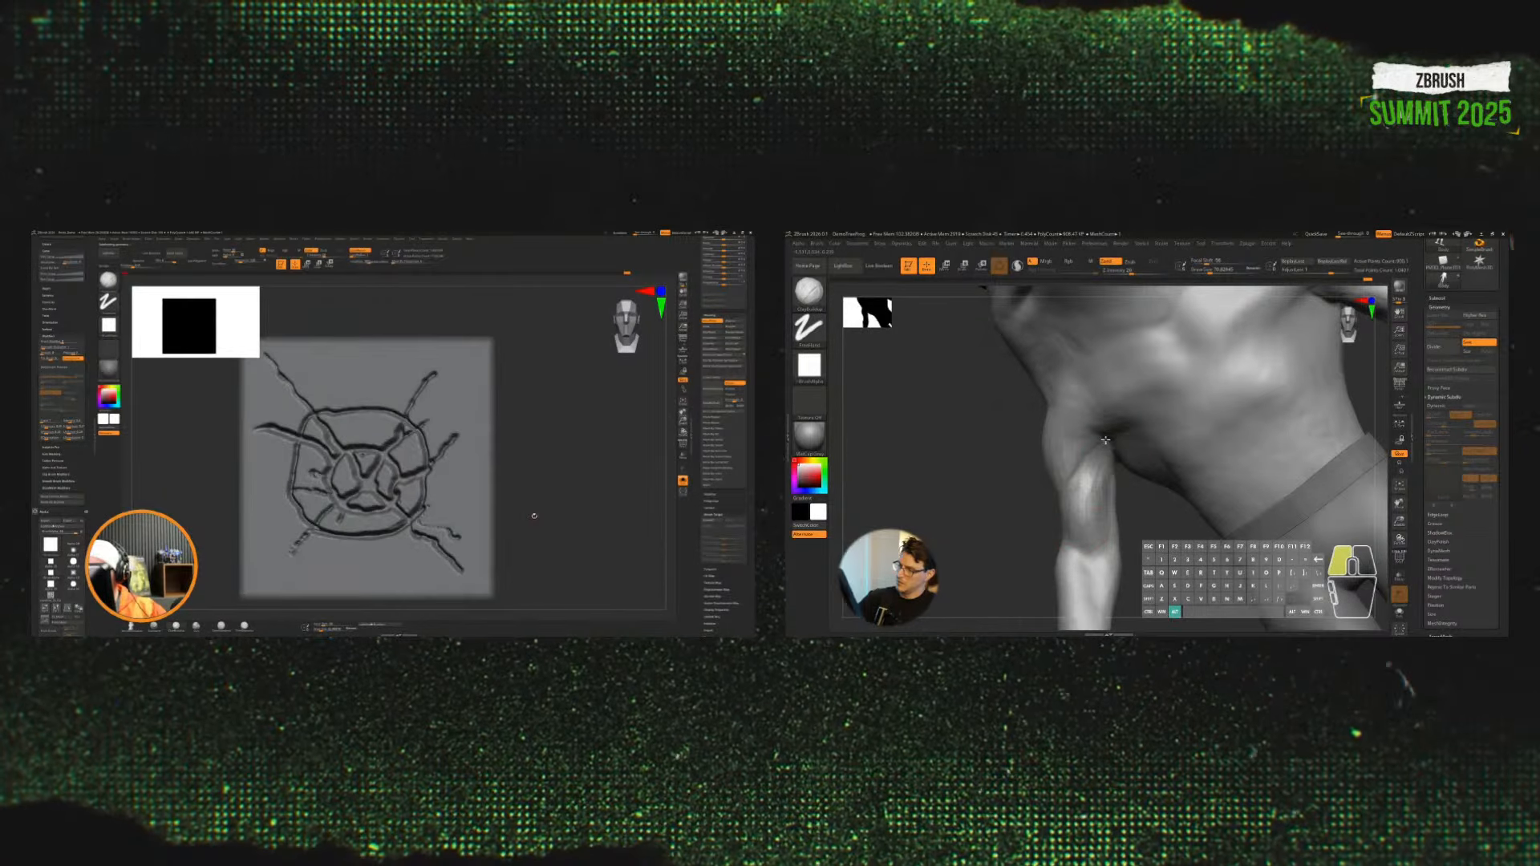
alt+drag(1112, 454, 1100, 438)
drag(1192, 524, 1156, 515)
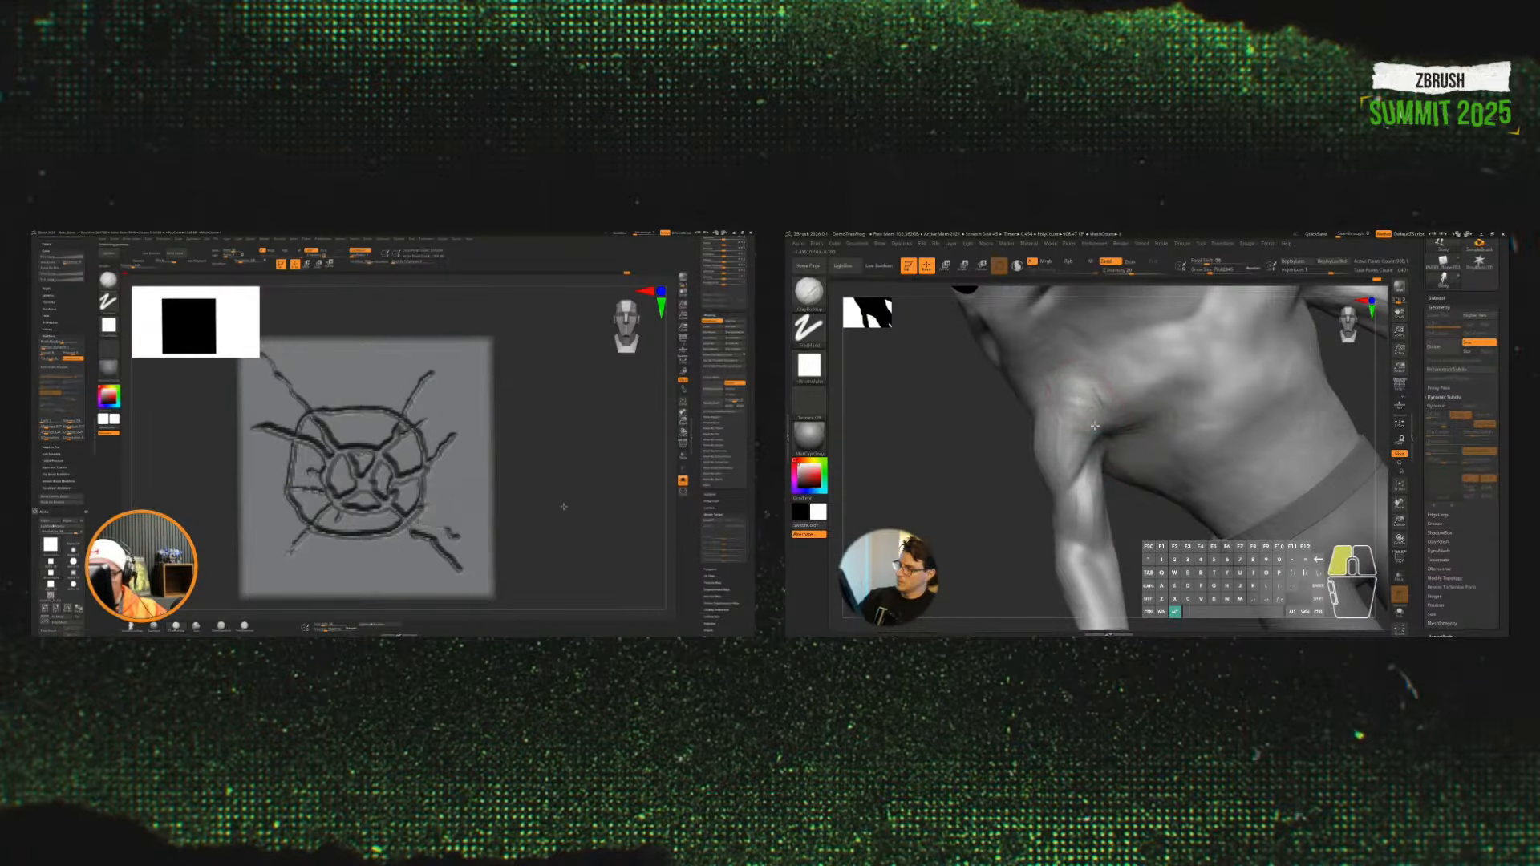
alt+drag(564, 506, 550, 493)
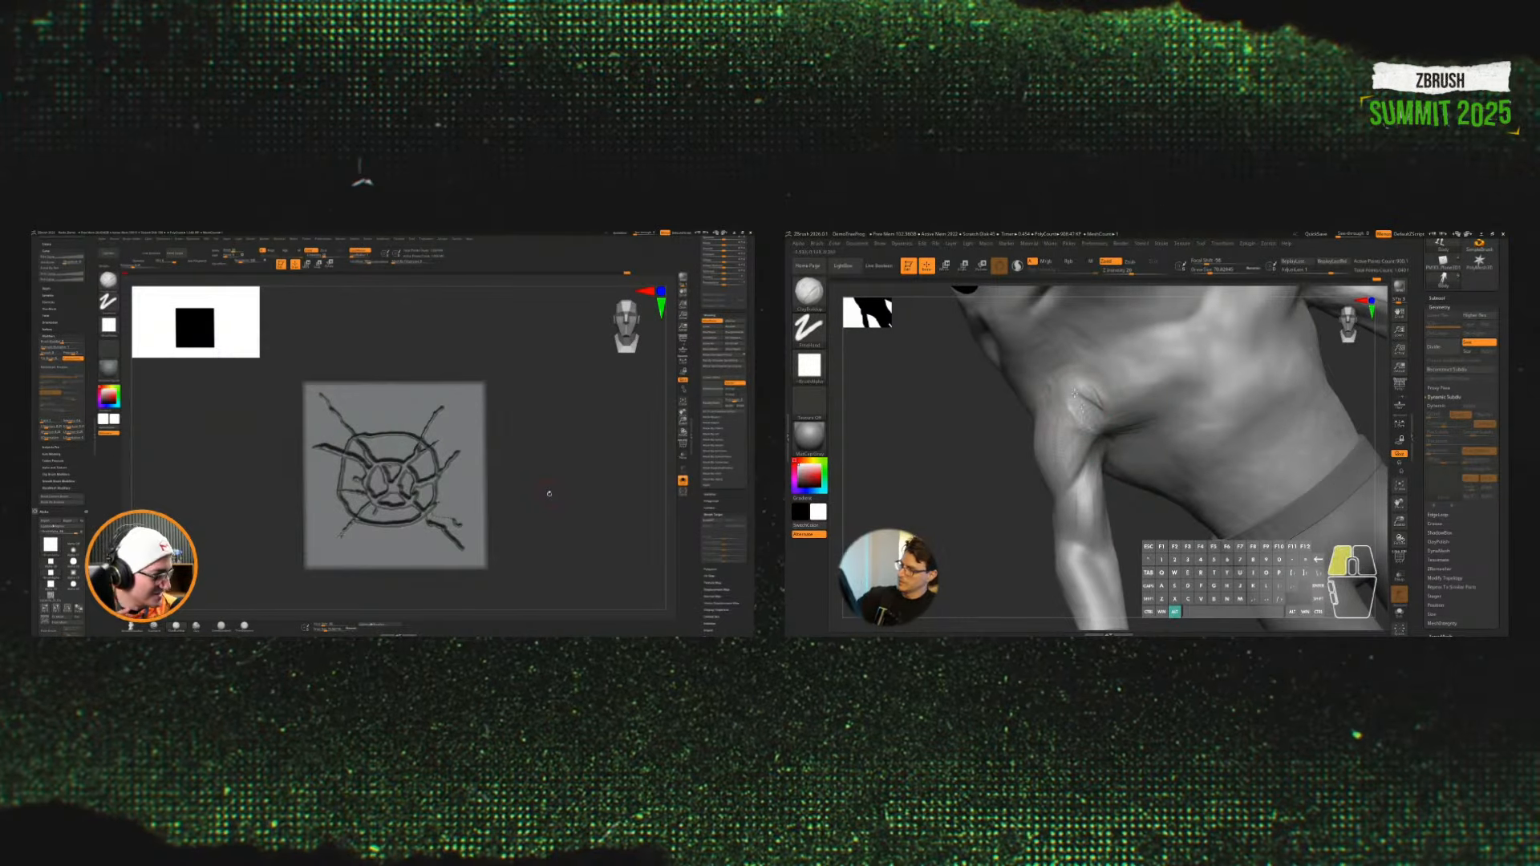
mouse_move(1082, 407)
alt+mouse_down()
mouse_move(1079, 393)
mouse_move(1095, 402)
mouse_move(1059, 396)
mouse_move(1086, 413)
alt+mouse_up()
Step: Step the cracked plane down and back up through its subdivision levels and toggle its mask display
key(shift+d)
key(shift+d)
key(shift+d)
key(shift+d)
key(d)
key(d)
key(d)
key(ctrl+h)
Step: Switch the plane's paint color and smooth the clay strokes on the frog's shoulder
click(119, 407)
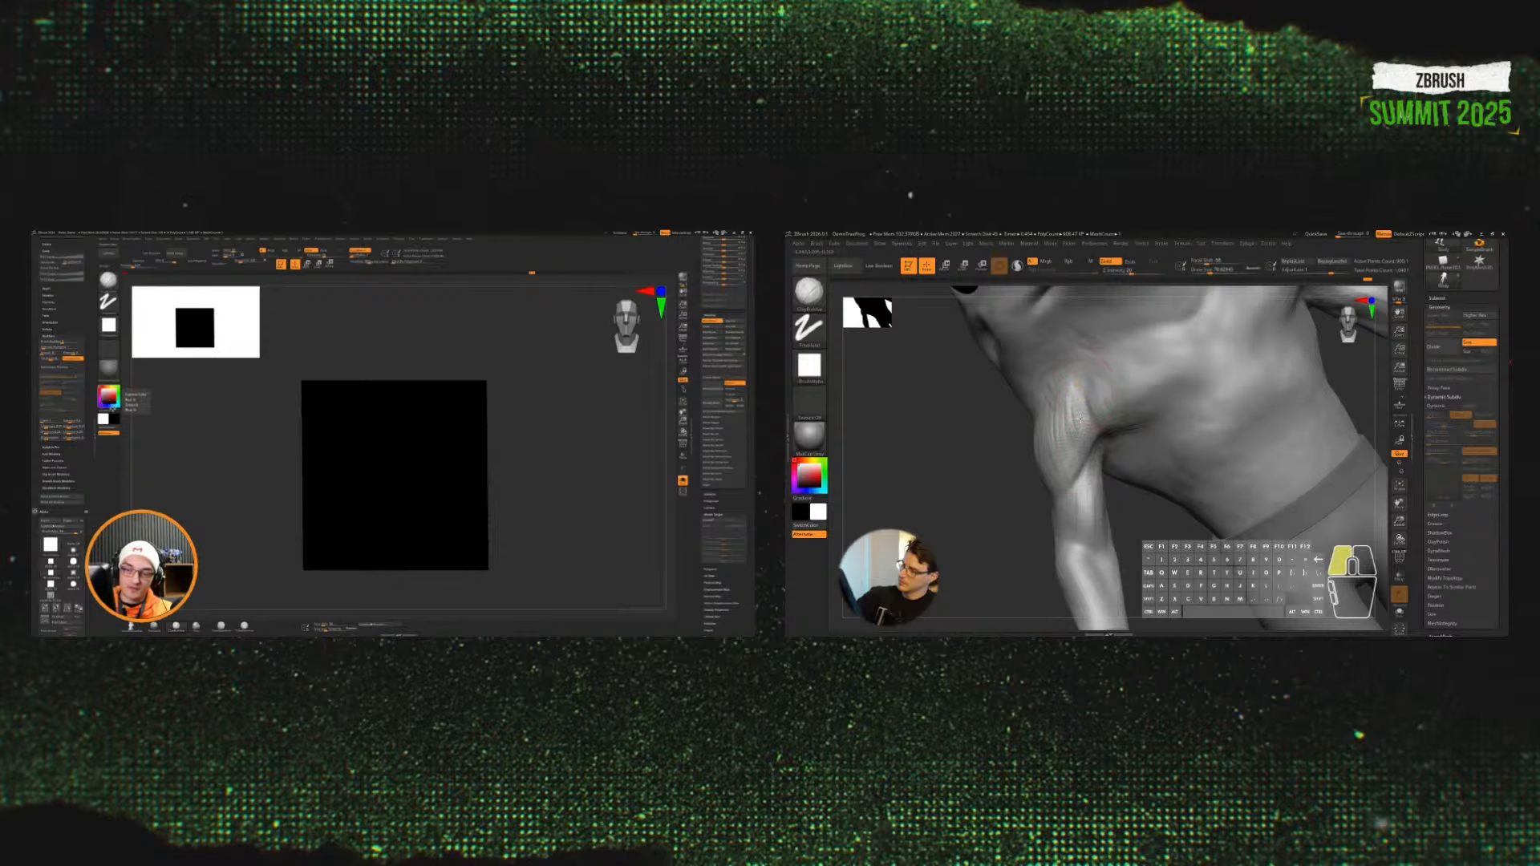
mouse_move(1065, 439)
shift+mouse_down()
mouse_move(1056, 458)
mouse_move(1105, 411)
shift+mouse_up()
key(v)
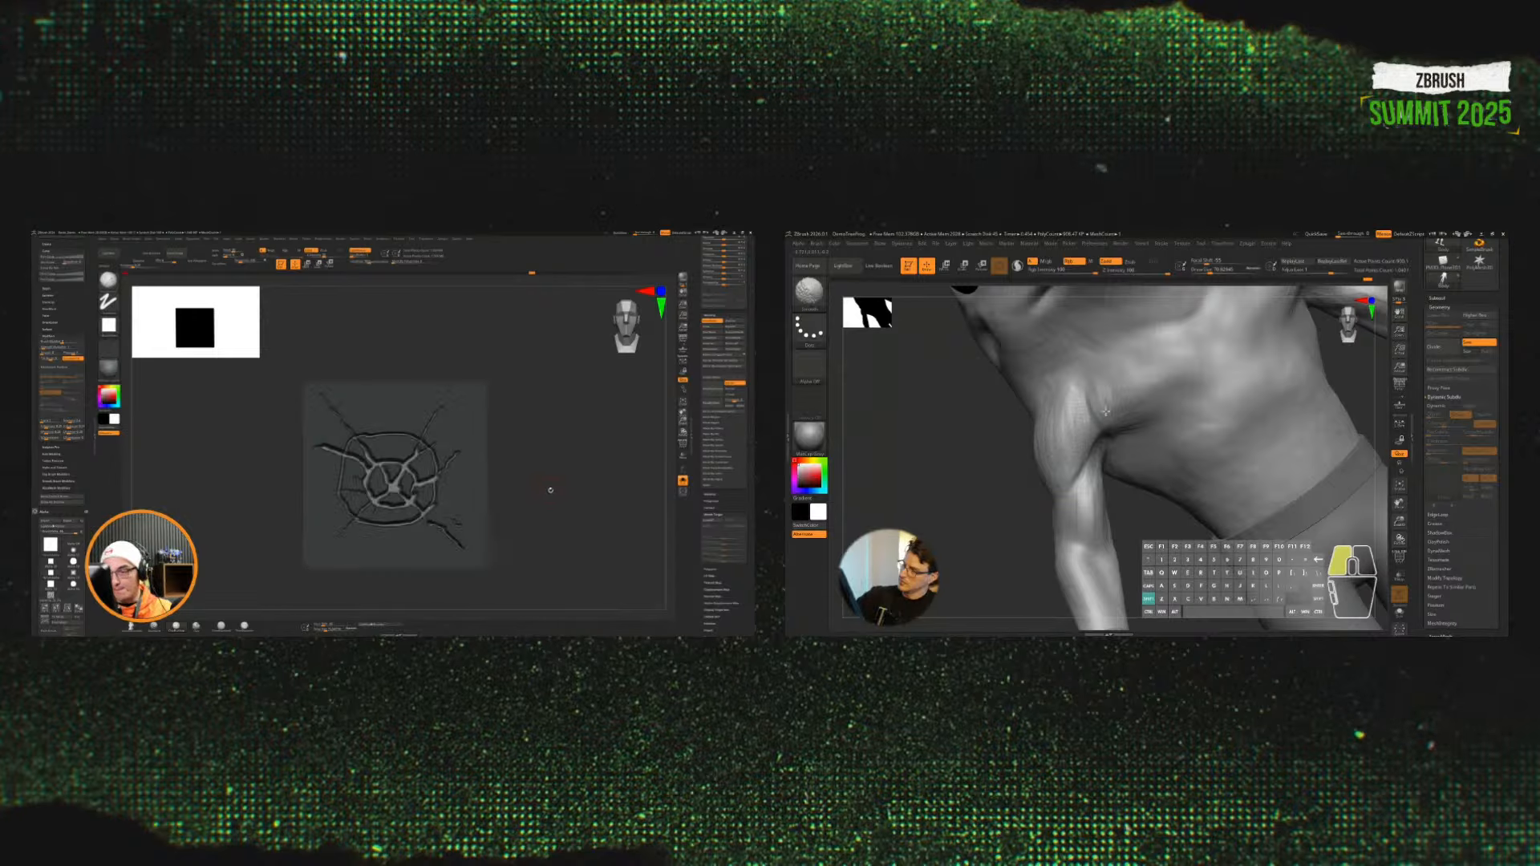
alt+right_drag(1155, 464, 1303, 530)
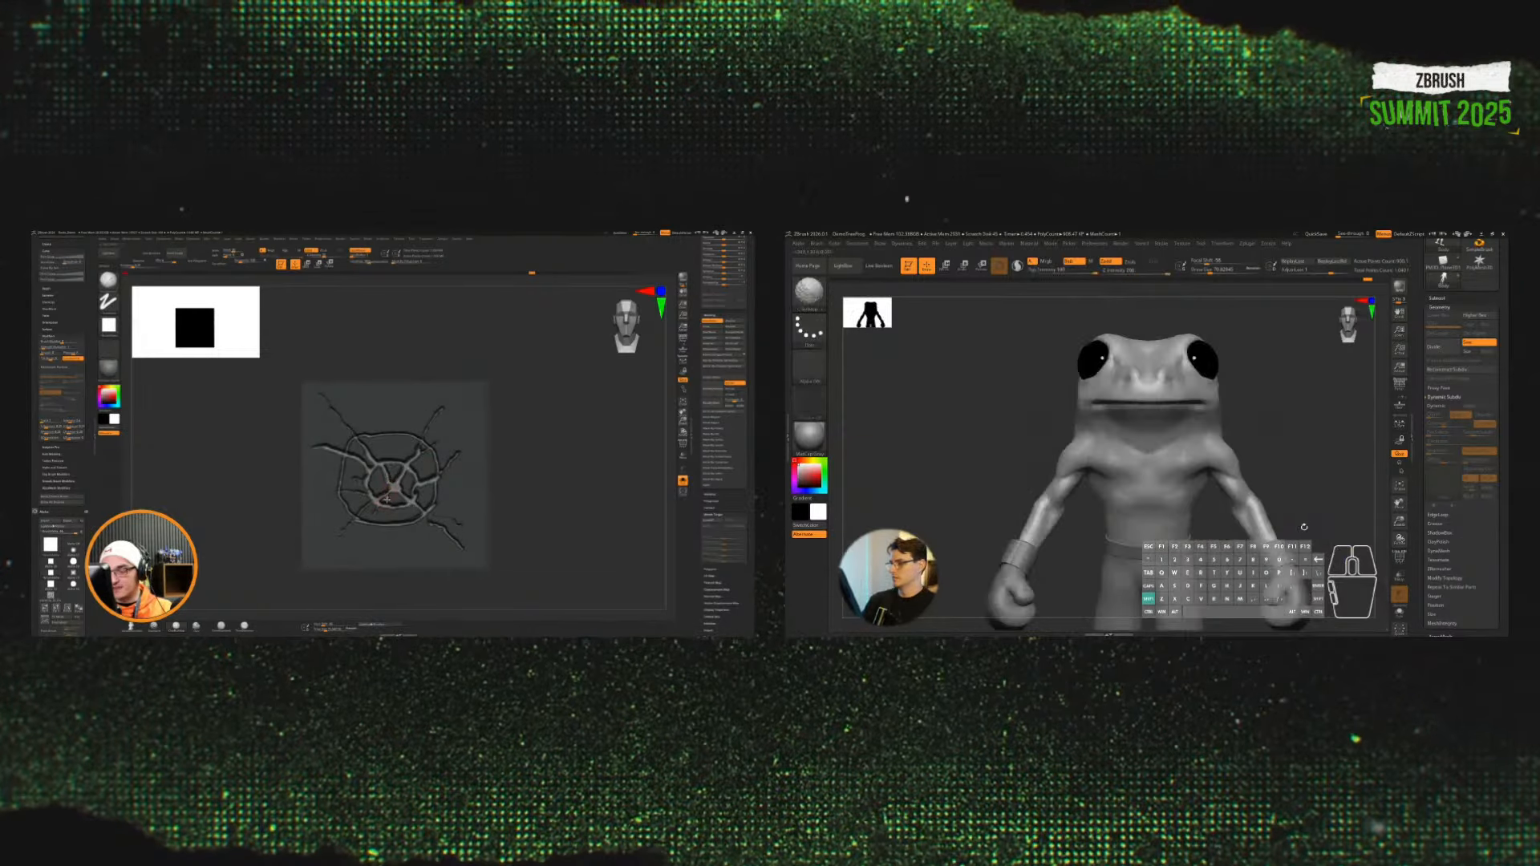
drag(1327, 525, 1282, 480)
Step: Undo the last four changes to the cracked plane and scrub through its undo history
key(ctrl+z)
key(ctrl+z)
key(ctrl+z)
key(ctrl+z)
click(1281, 480)
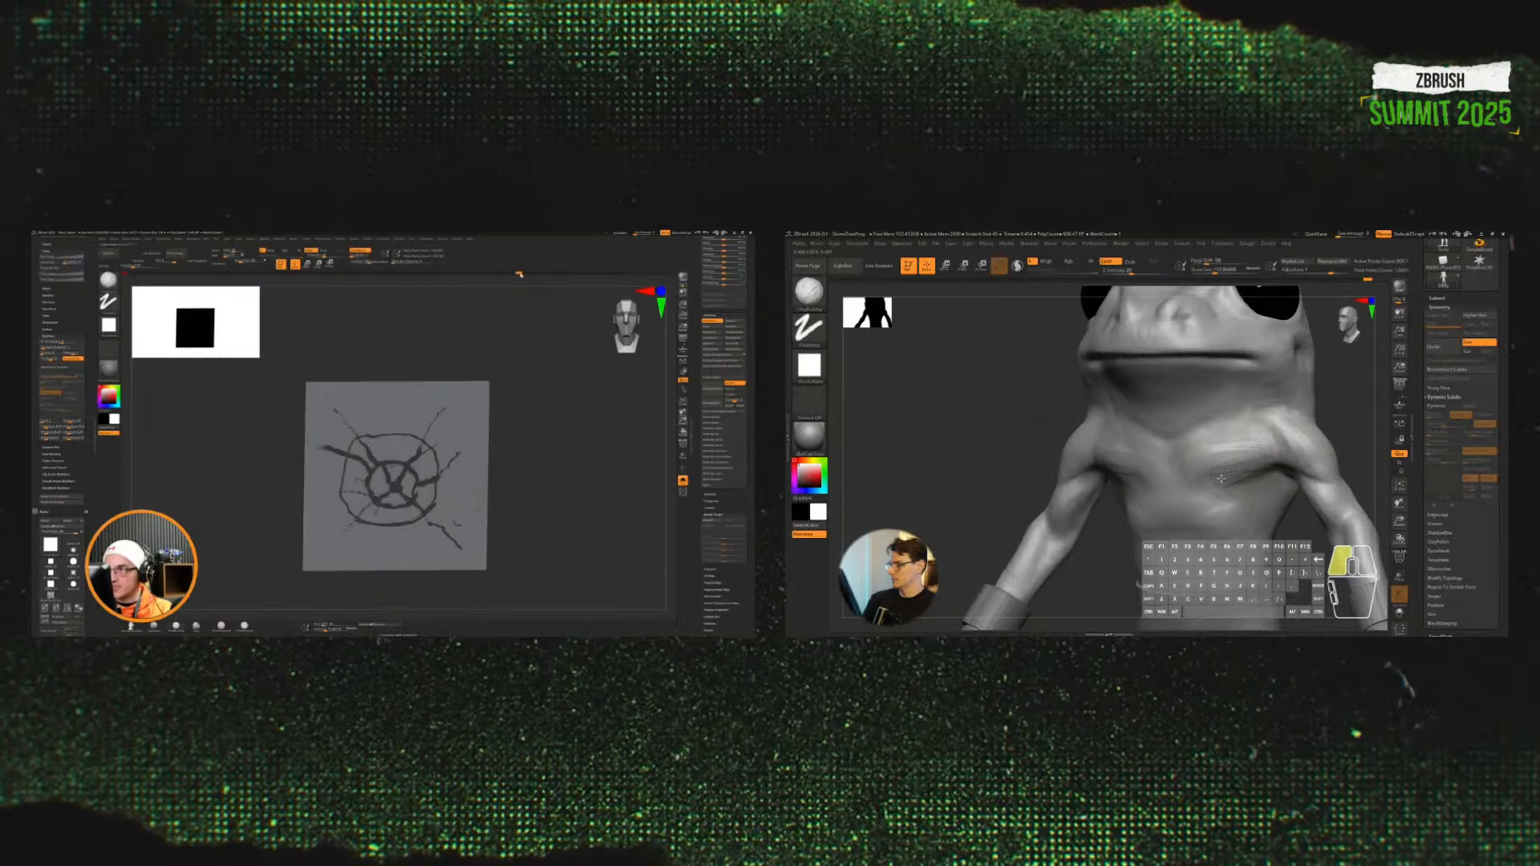
drag(520, 274, 526, 274)
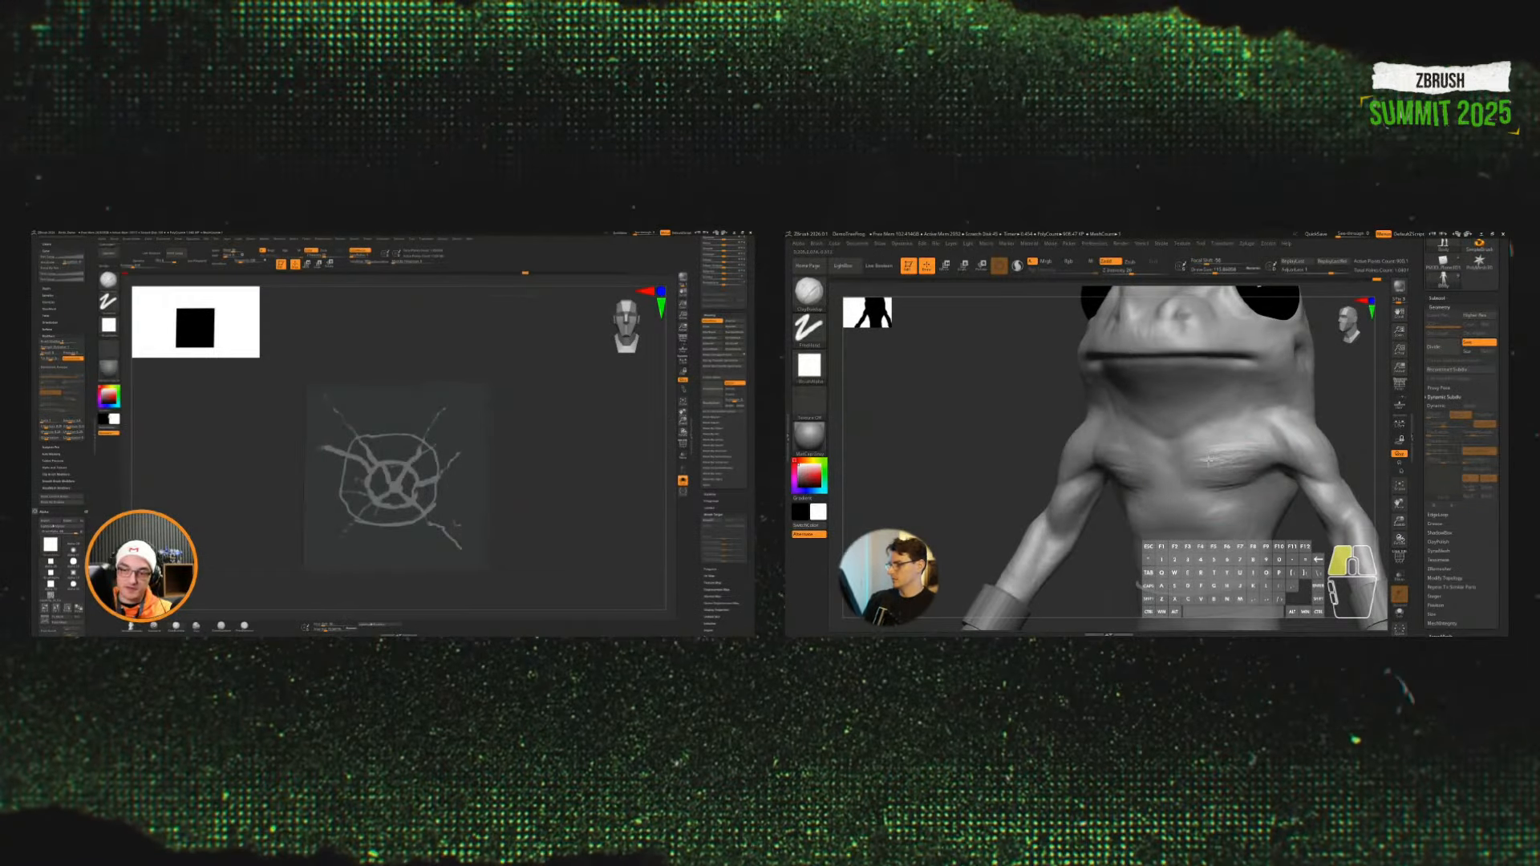
Step: Invert the cracked plane's mask and fill the object with black, and add clay strokes to the frog's chest
click(150, 239)
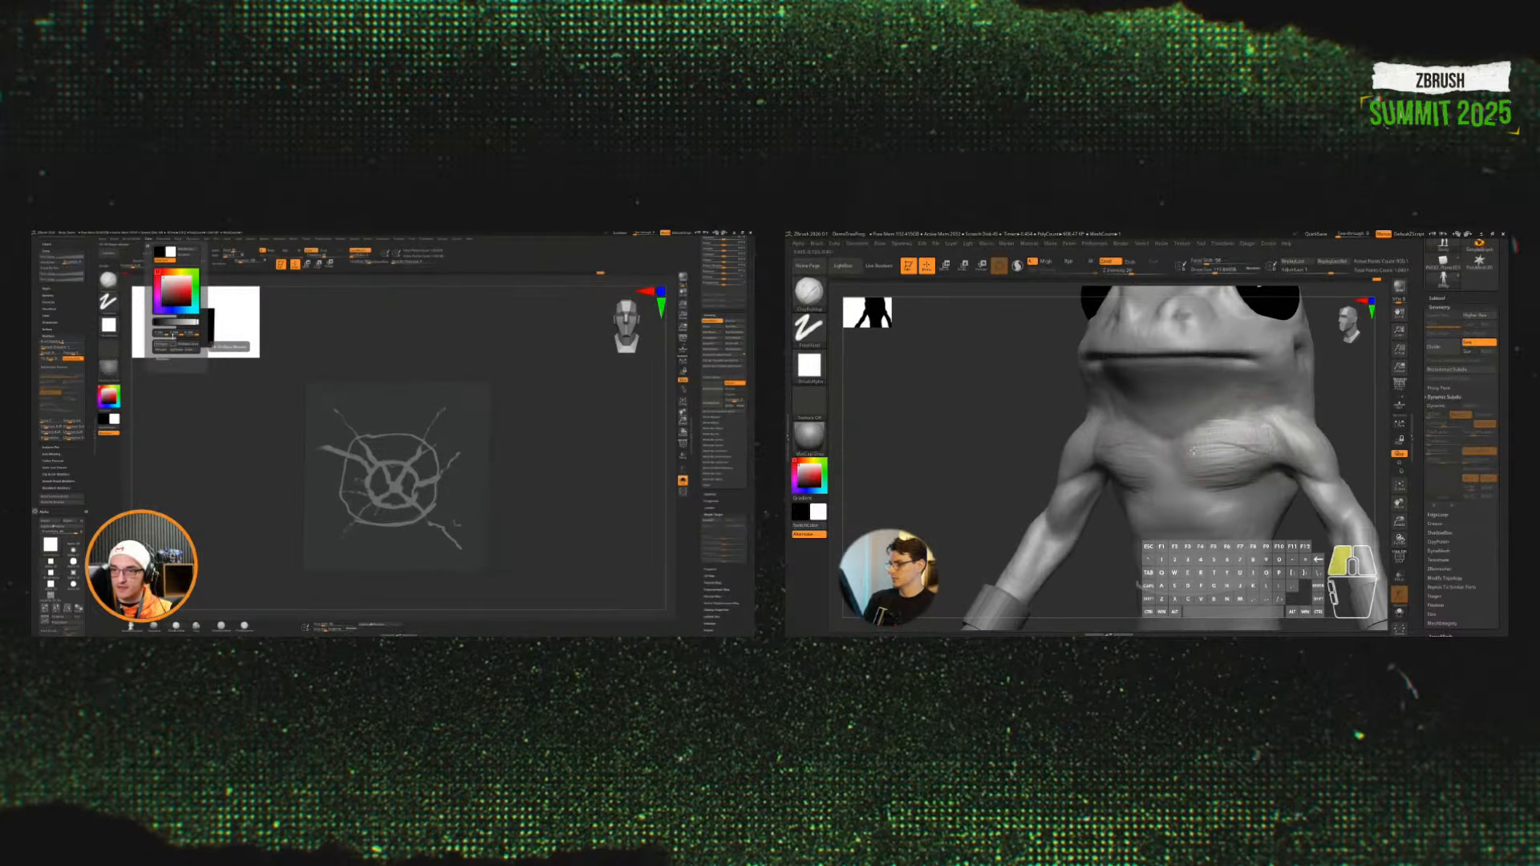
drag(1193, 451, 1219, 461)
click(150, 239)
mouse_move(1348, 449)
alt+mouse_down()
mouse_move(1340, 515)
mouse_move(1333, 489)
alt+mouse_up()
ctrl+click(181, 427)
key(v)
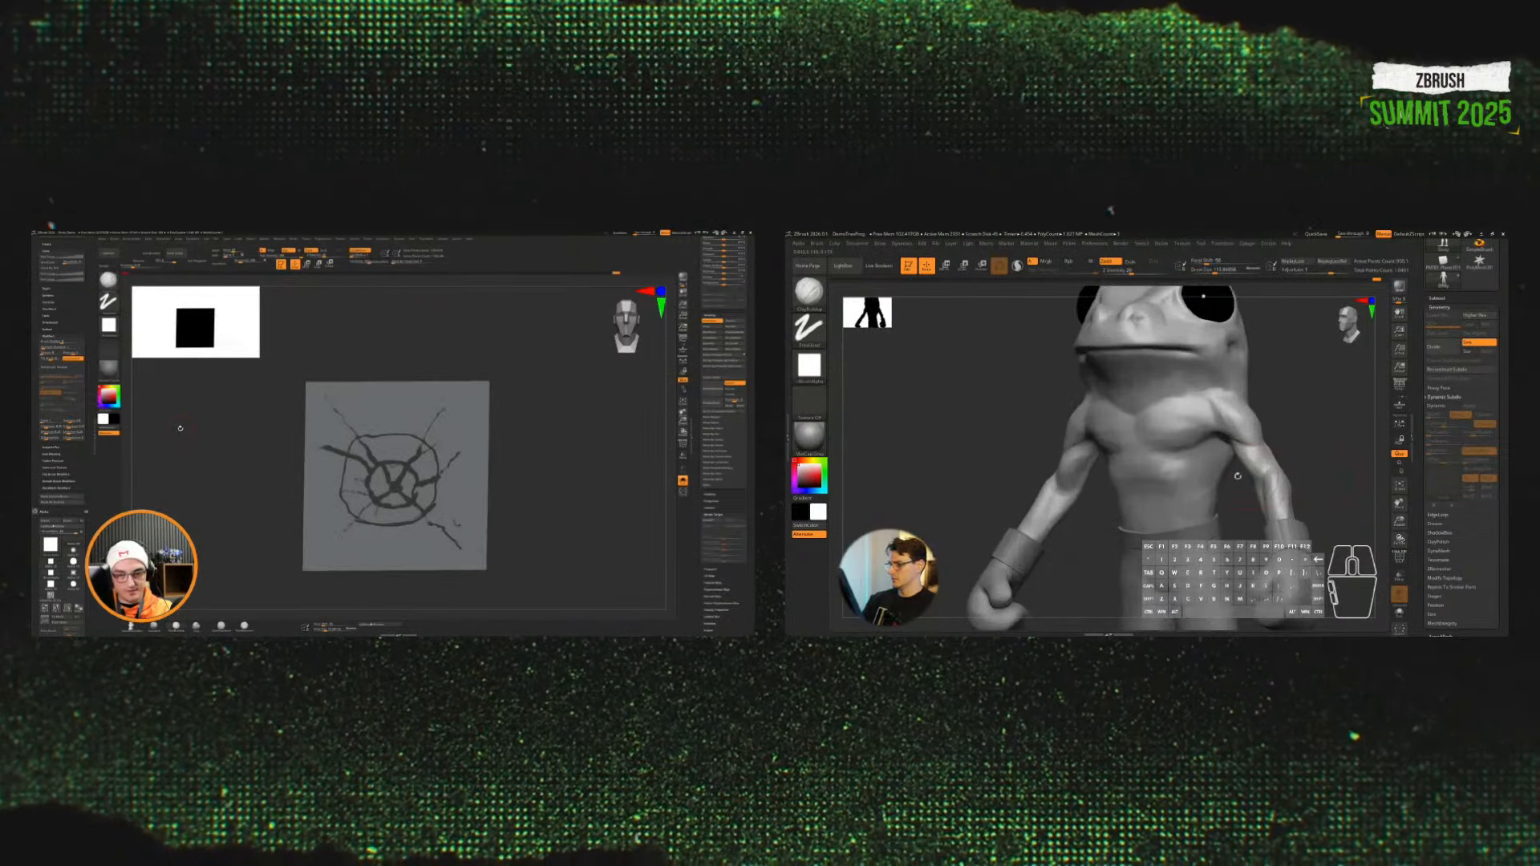
click(152, 240)
click(161, 344)
Step: Resize the ClayBuildup brush and sculpt the side of the frog's chest and ribs beneath the armpit
drag(1213, 453, 1222, 481)
mouse_move(1219, 459)
mouse_down()
mouse_move(1259, 539)
mouse_move(1260, 522)
mouse_move(1244, 509)
mouse_move(1248, 535)
mouse_up()
key(s)
key(s)
drag(1233, 406, 1226, 406)
alt+drag(1228, 404, 1235, 410)
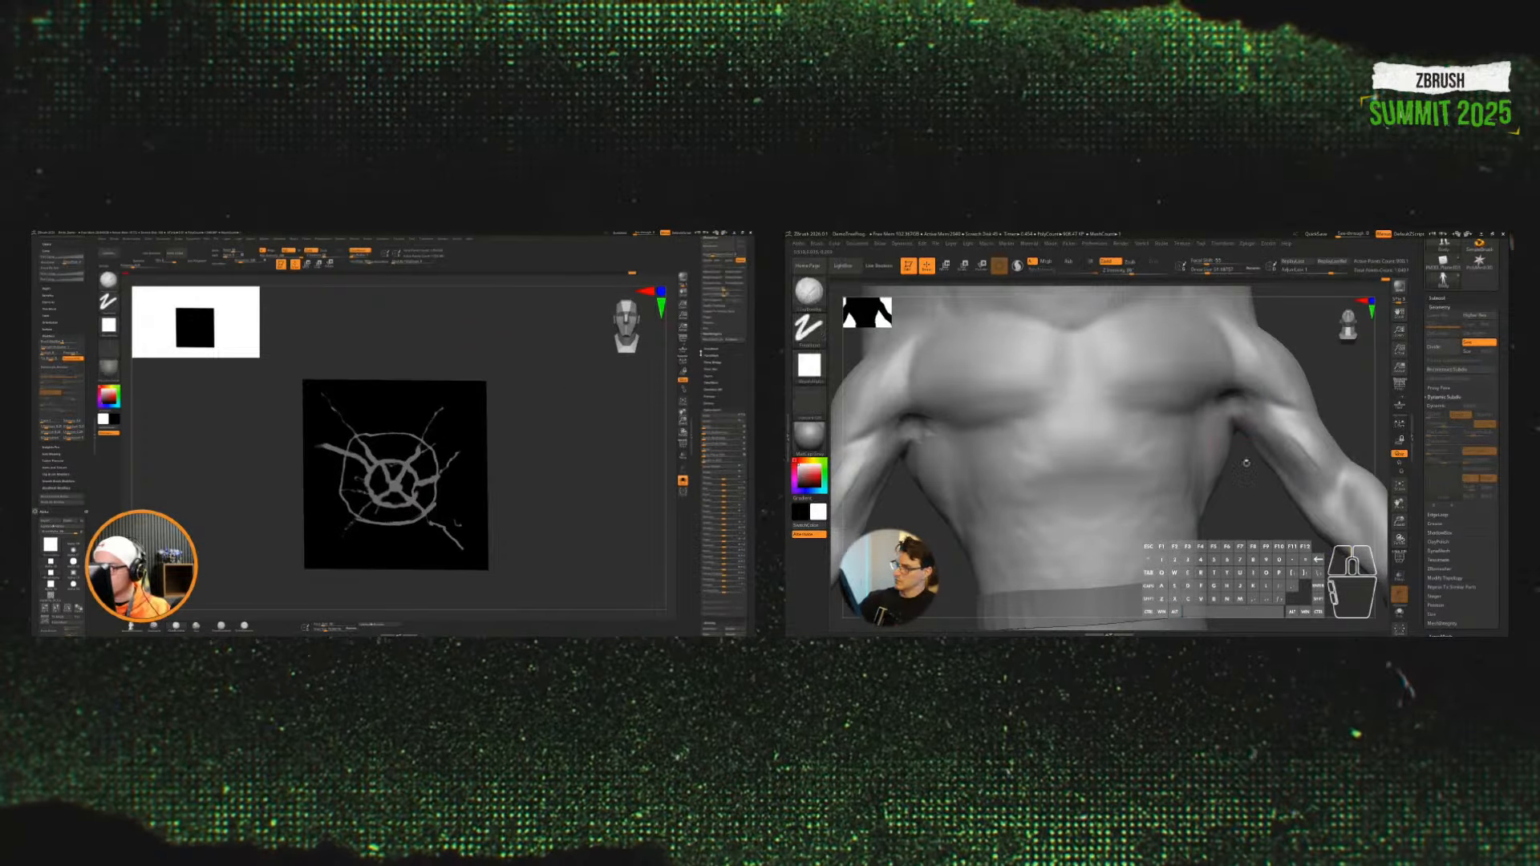
mouse_move(1243, 469)
alt+mouse_down()
mouse_move(1241, 537)
mouse_move(1259, 521)
mouse_move(1261, 535)
alt+mouse_up()
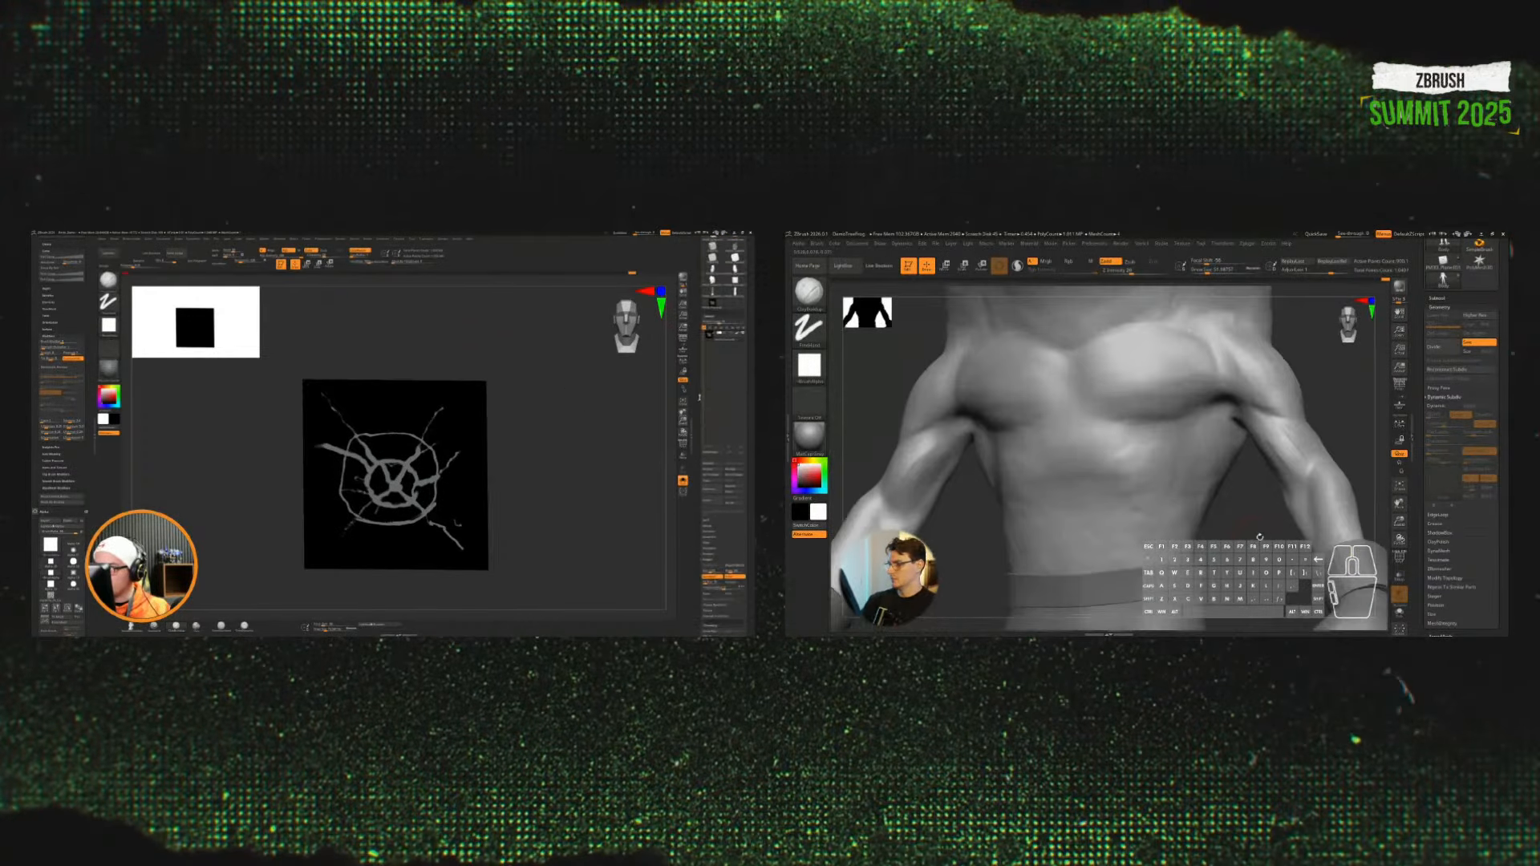
Step: Adjust the frog's armpit and outer chest with the Move brush and turn off its AccuCurve option
key(b)
key(m)
key(v)
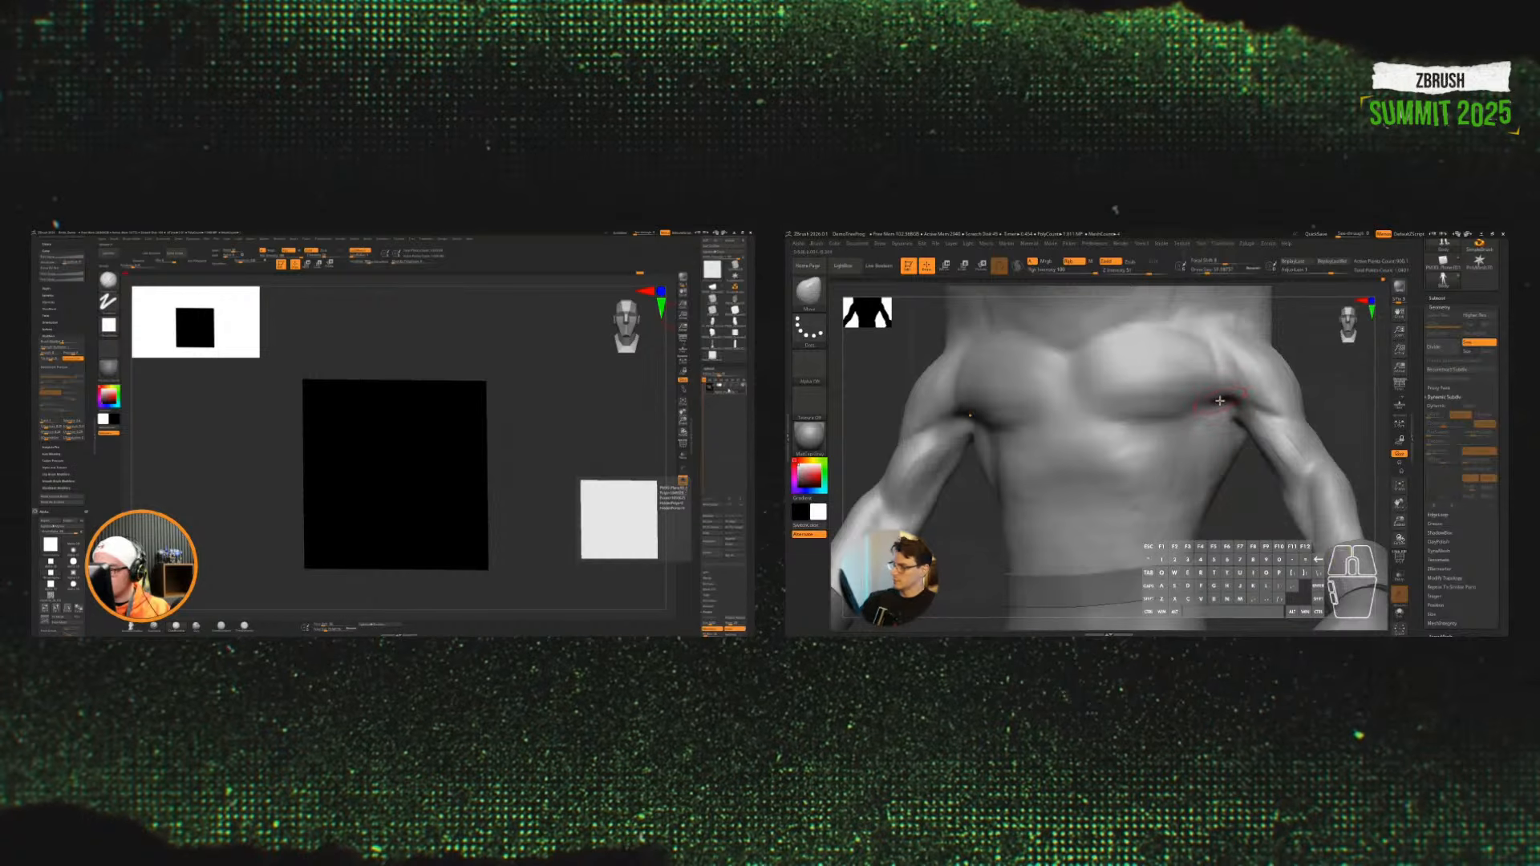
drag(1230, 399, 1228, 399)
key(ctrl+shift)
click(816, 243)
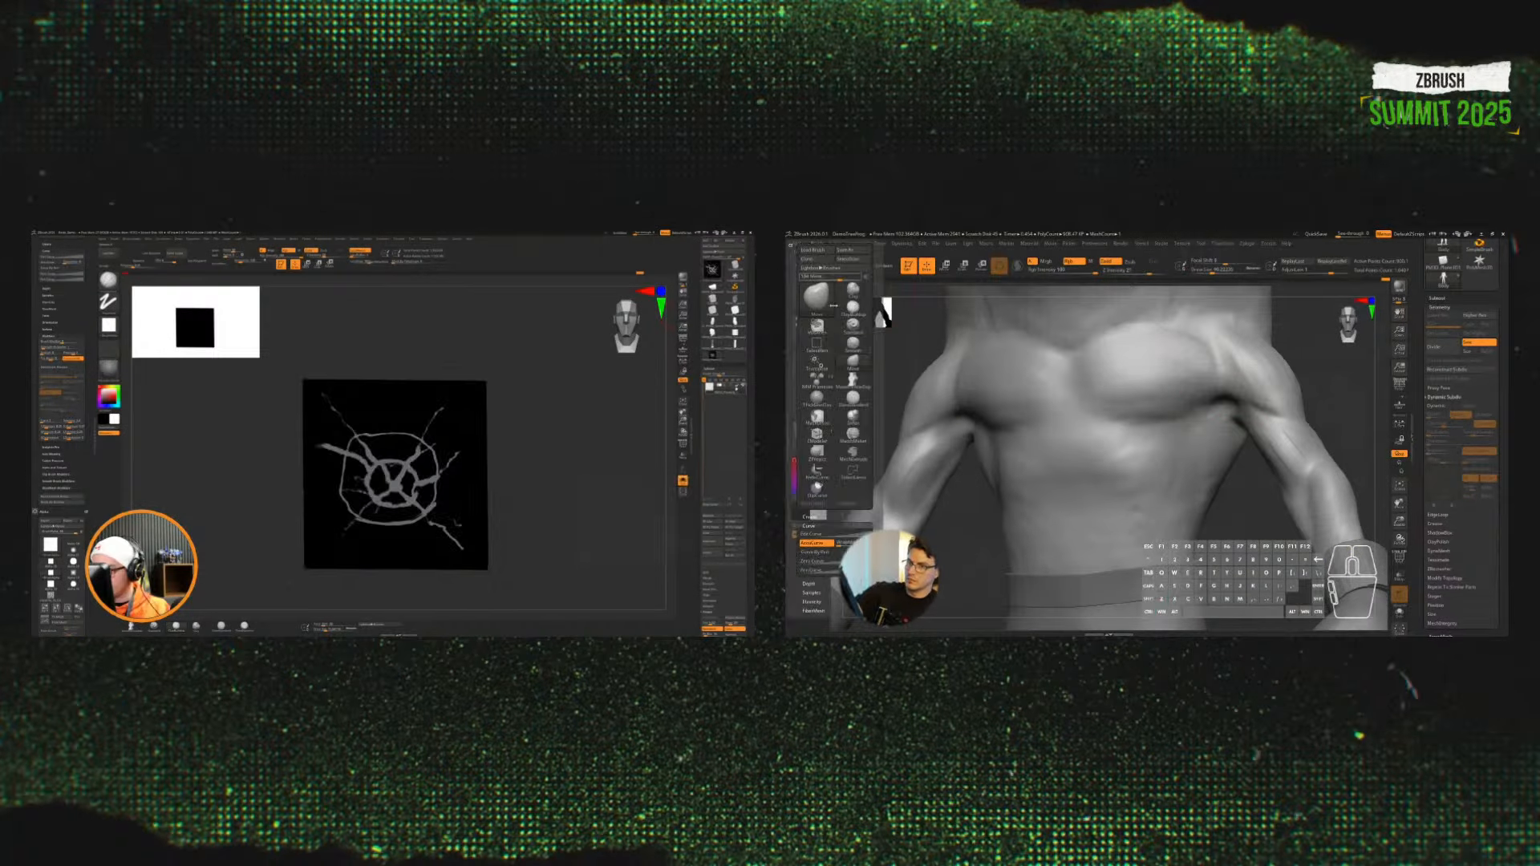
click(824, 545)
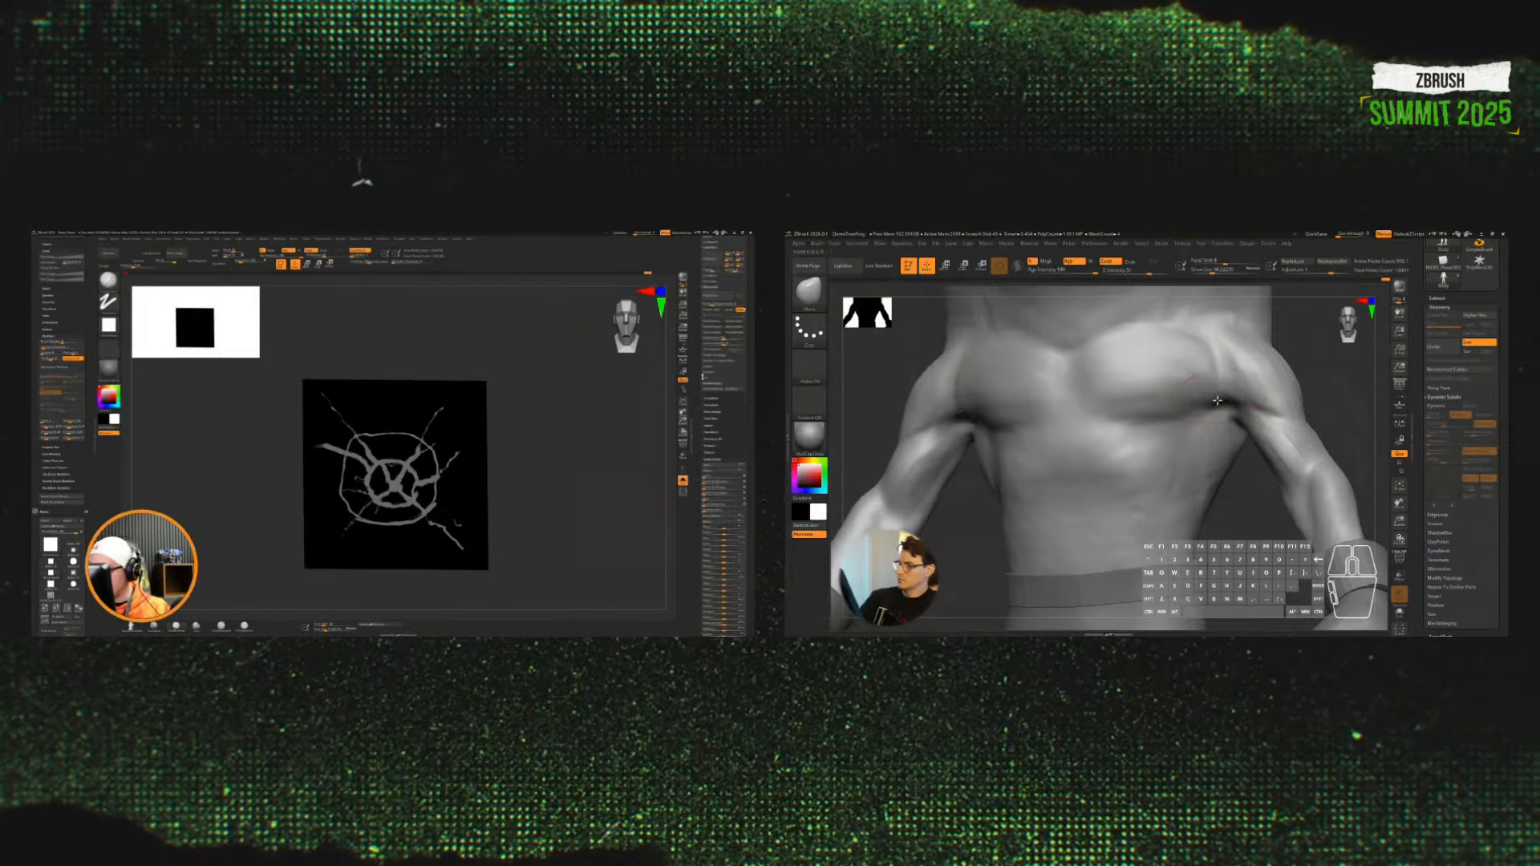
mouse_move(1245, 500)
alt+mouse_down()
mouse_move(1241, 469)
mouse_move(1268, 516)
mouse_move(1231, 525)
mouse_move(1253, 413)
mouse_move(1239, 514)
alt+mouse_up()
Step: Carve the frog's armpit crease with a resized DamStandard brush and undo the last change to the cracked plane
key(b)
key(d)
key(s)
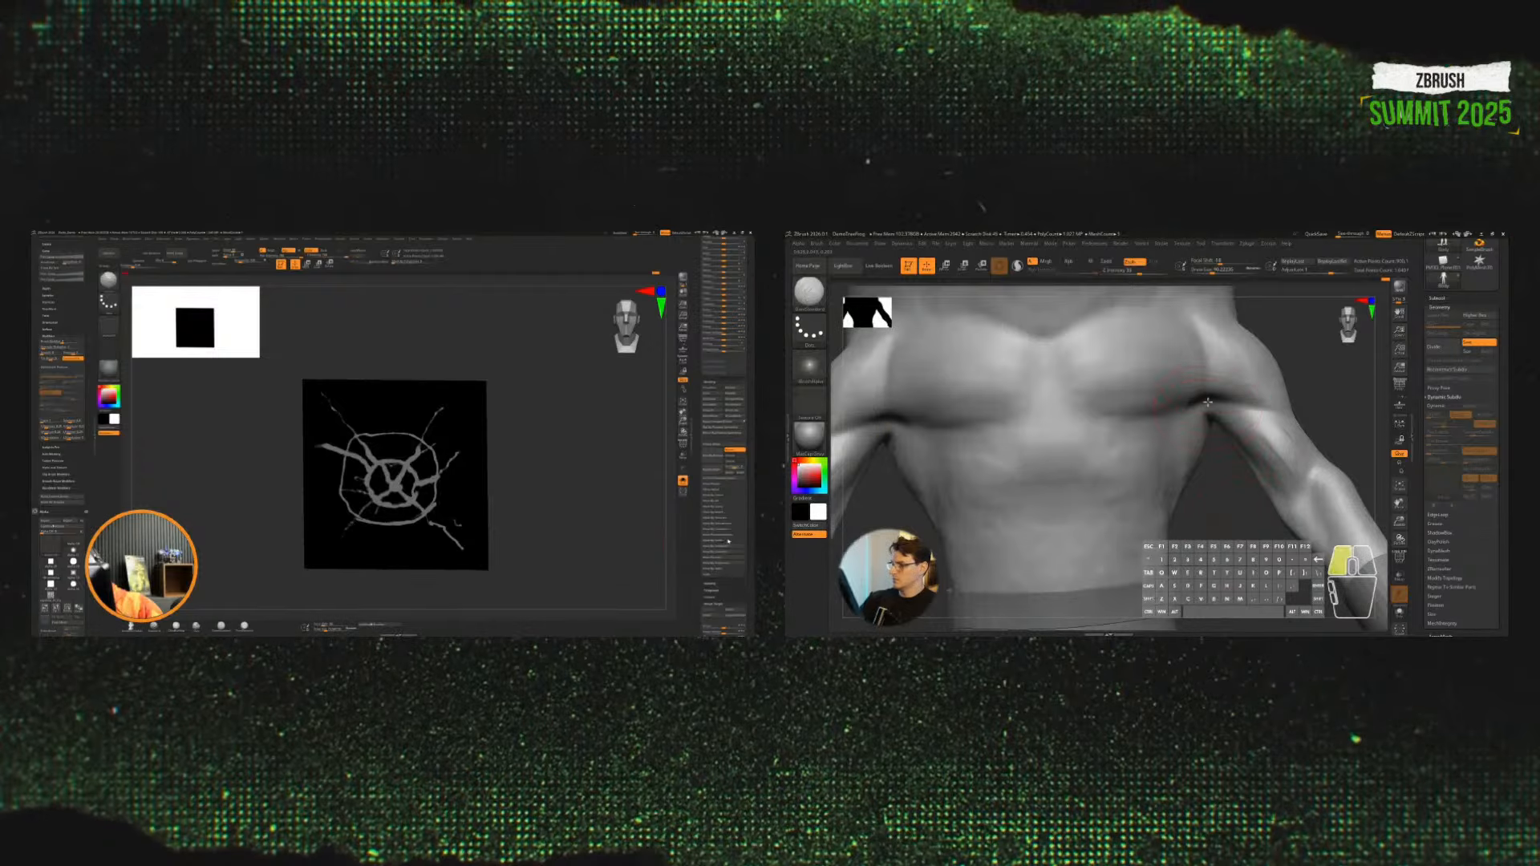
drag(1223, 441, 1216, 441)
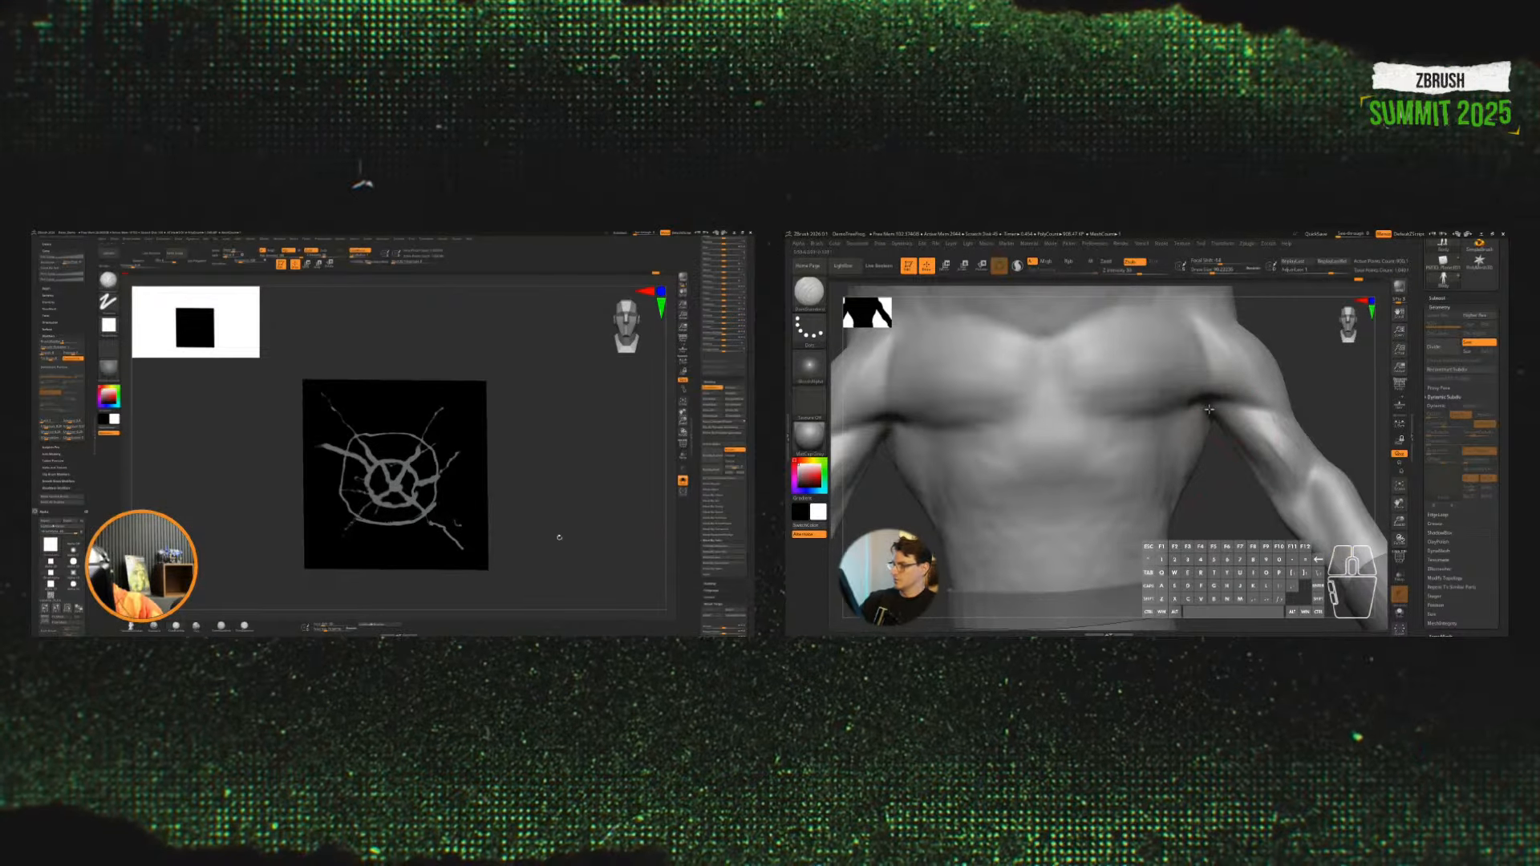
drag(559, 538, 567, 534)
drag(1227, 486, 1196, 534)
key(ctrl+z)
Step: Build up the back of the frog's armpit with ClayBuildup and smooth it into the upper arm
key(b)
key(c)
key(b)
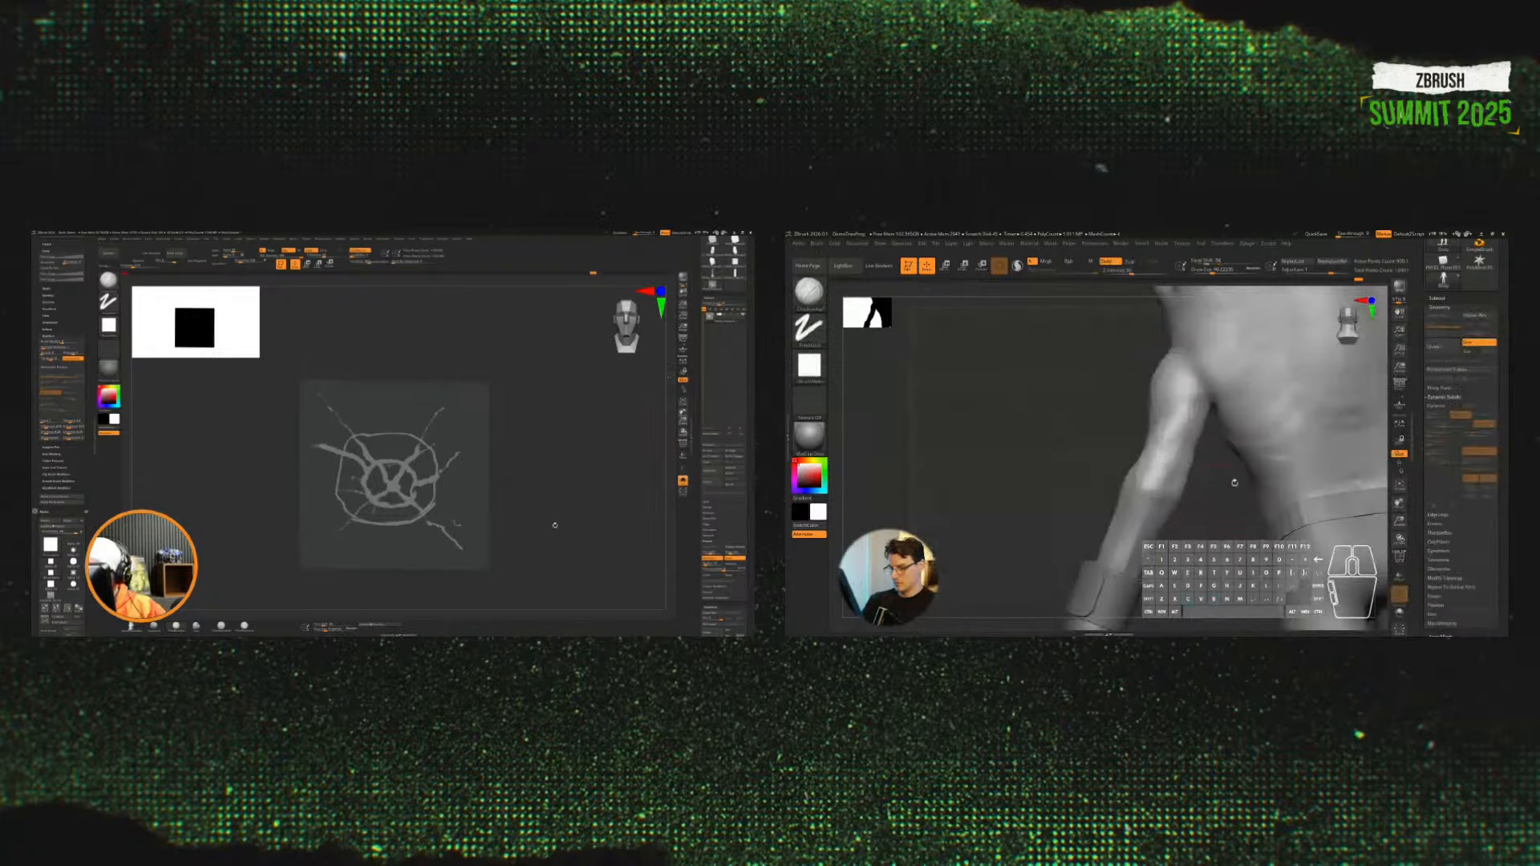
drag(1222, 437, 1227, 421)
mouse_move(1224, 522)
alt+mouse_down()
mouse_move(1304, 527)
mouse_move(1302, 488)
mouse_move(1295, 553)
alt+mouse_up()
mouse_move(1203, 413)
shift+mouse_down()
mouse_move(1179, 446)
mouse_move(1203, 508)
mouse_move(1344, 519)
shift+mouse_up()
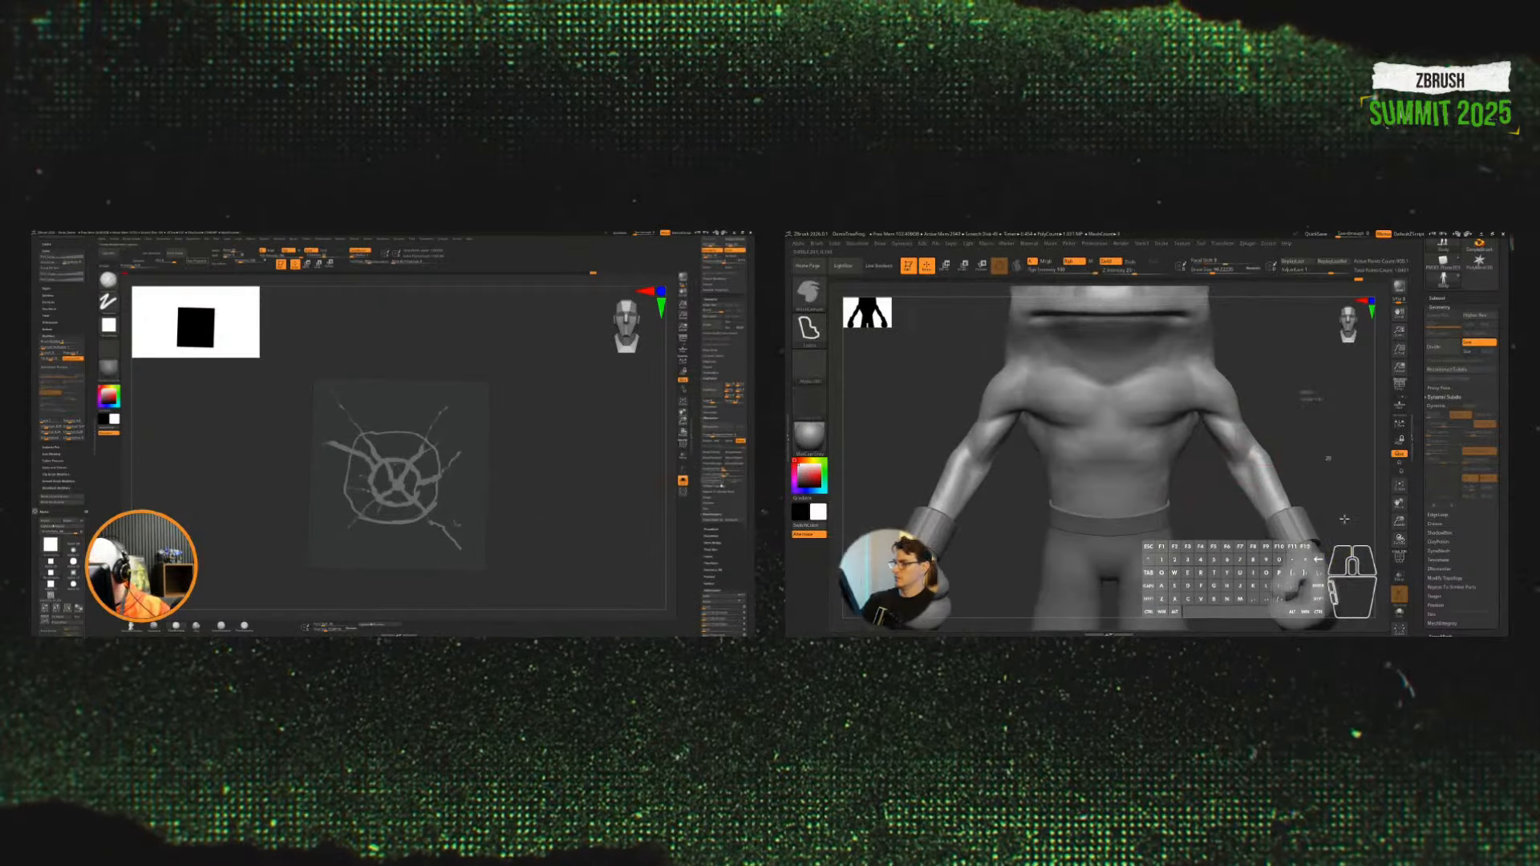
Step: Apply a deformation to the plane's unmasked cracks and sculpt the frog's cheek behind the mouth corner
drag(740, 590, 739, 495)
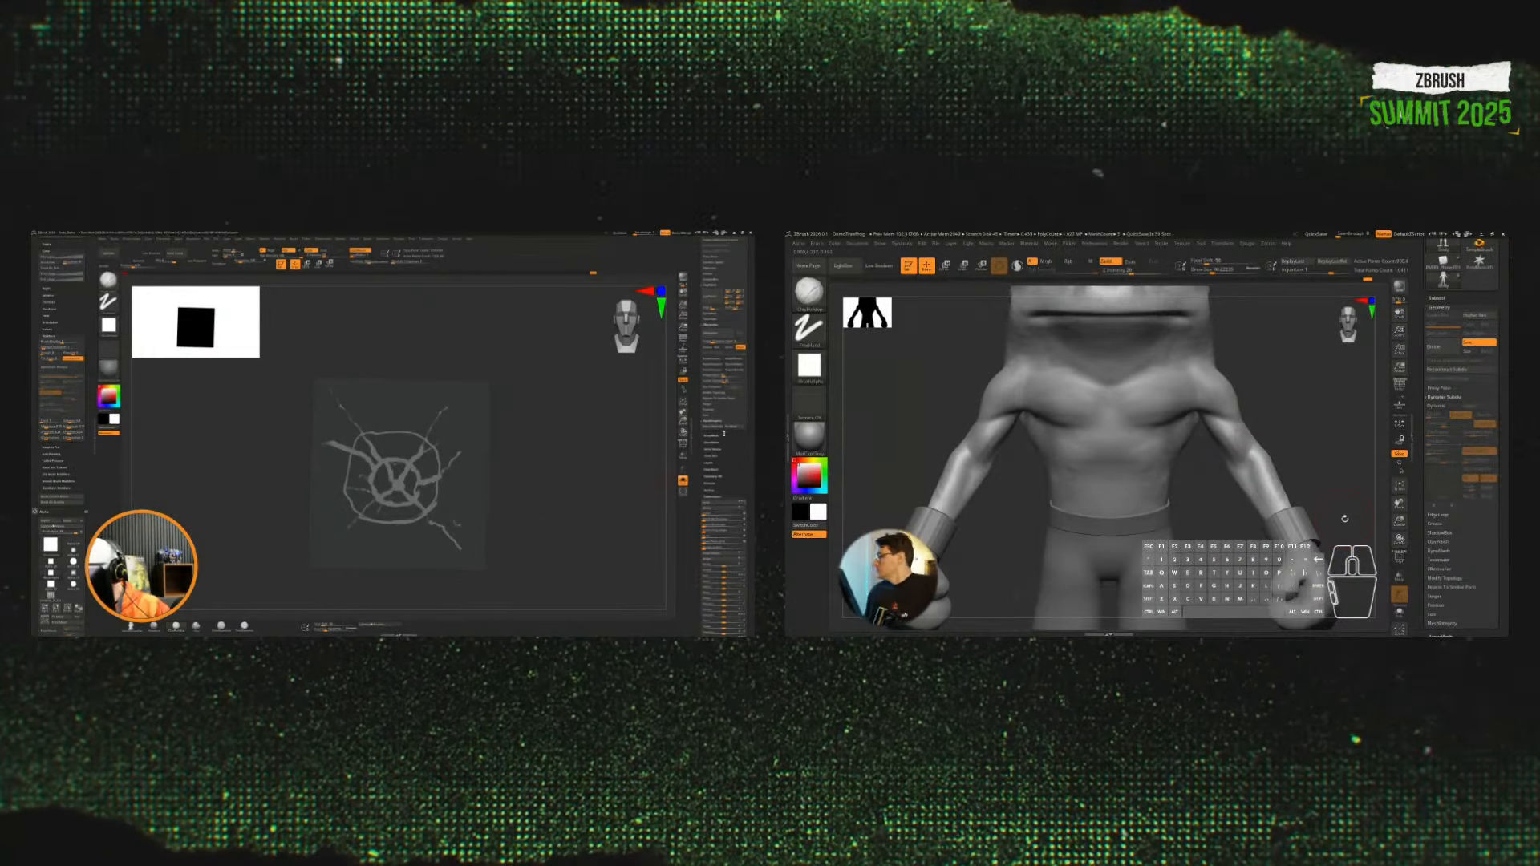
drag(724, 434, 726, 377)
drag(733, 485, 733, 424)
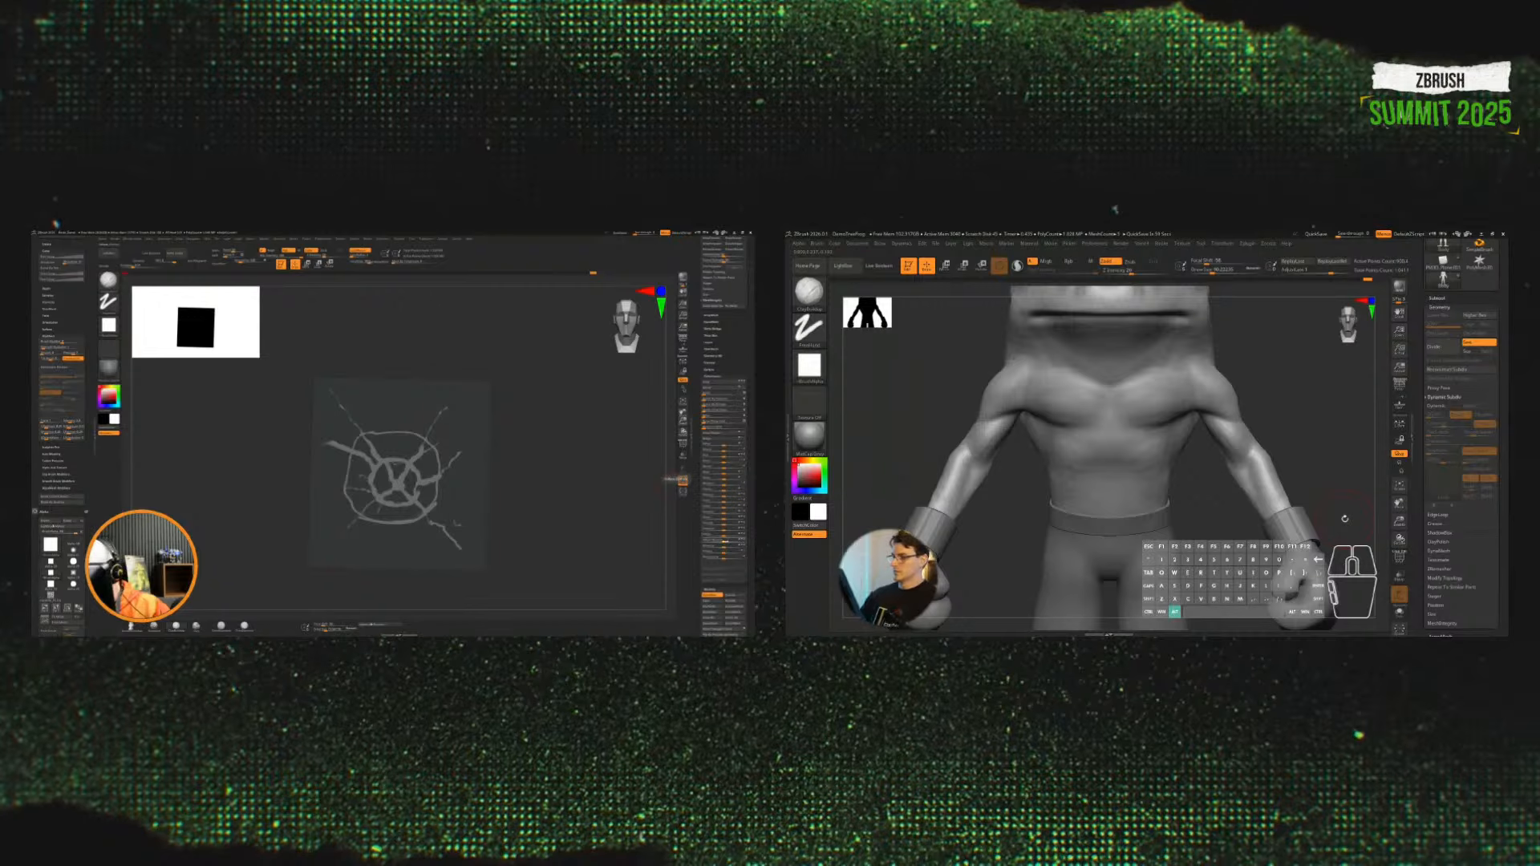
alt+drag(1345, 518, 1199, 446)
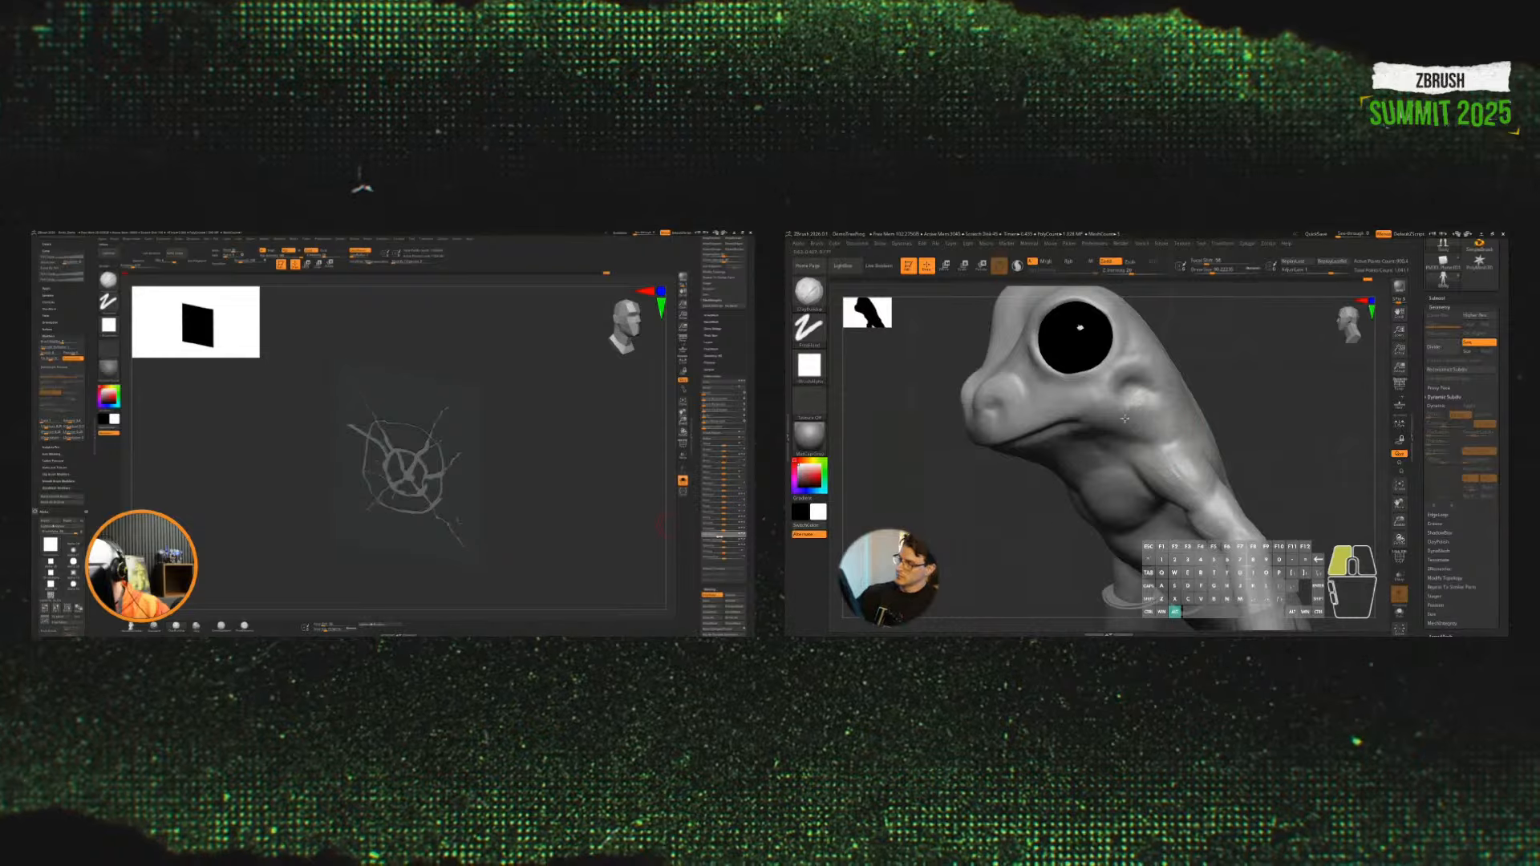
alt+drag(1142, 438, 1133, 421)
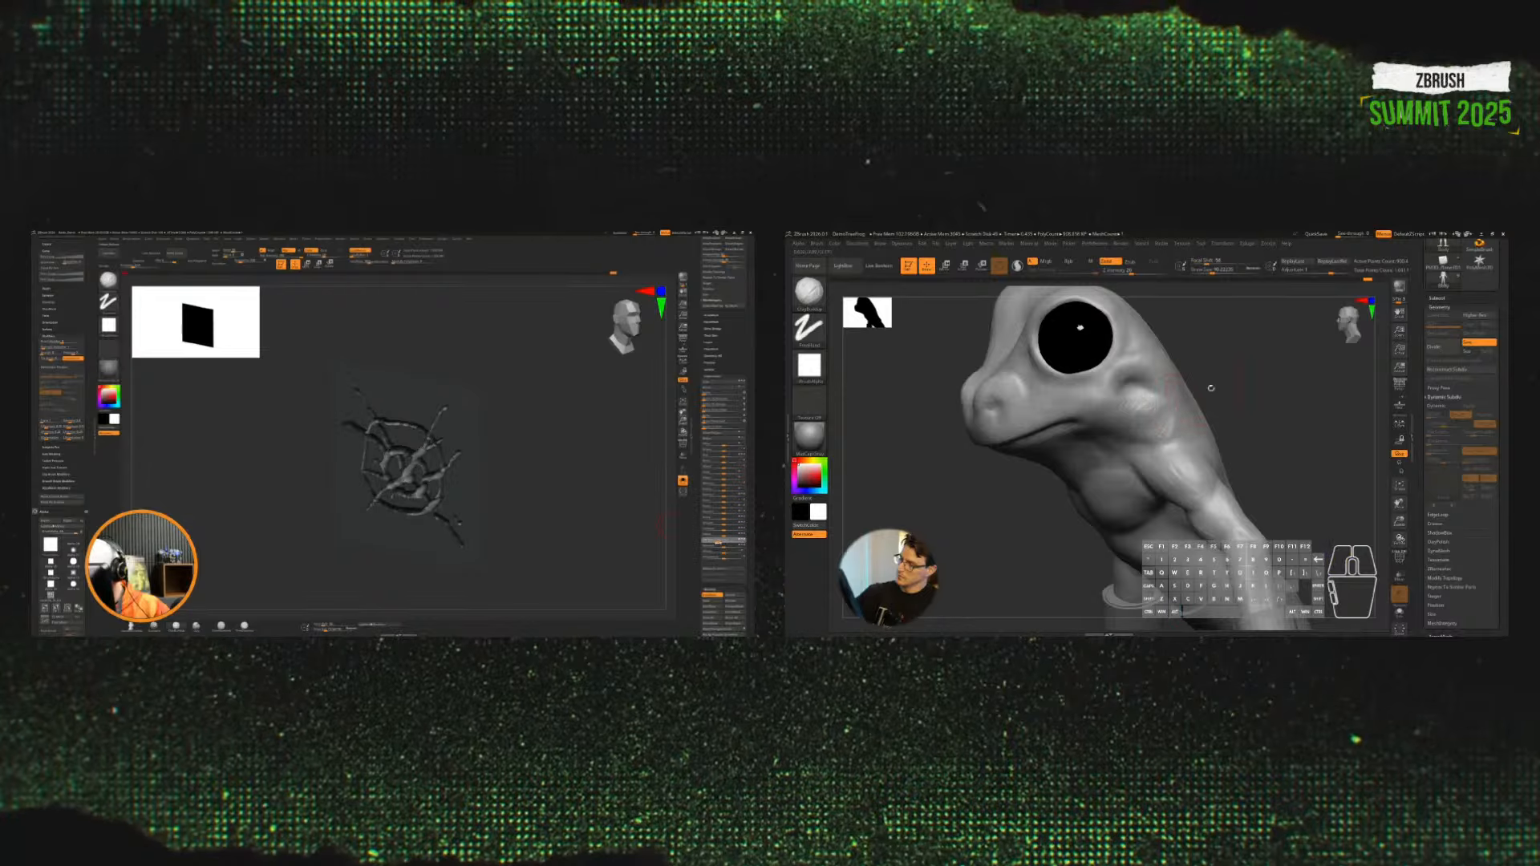
Step: Build up and smooth the frog's side and upper back between the jaw and the shoulder
mouse_move(1211, 389)
mouse_down()
mouse_move(1251, 361)
mouse_move(1234, 392)
mouse_move(1249, 397)
mouse_move(1251, 469)
mouse_up()
mouse_move(1186, 437)
mouse_down()
mouse_move(1158, 456)
mouse_move(1197, 447)
mouse_up()
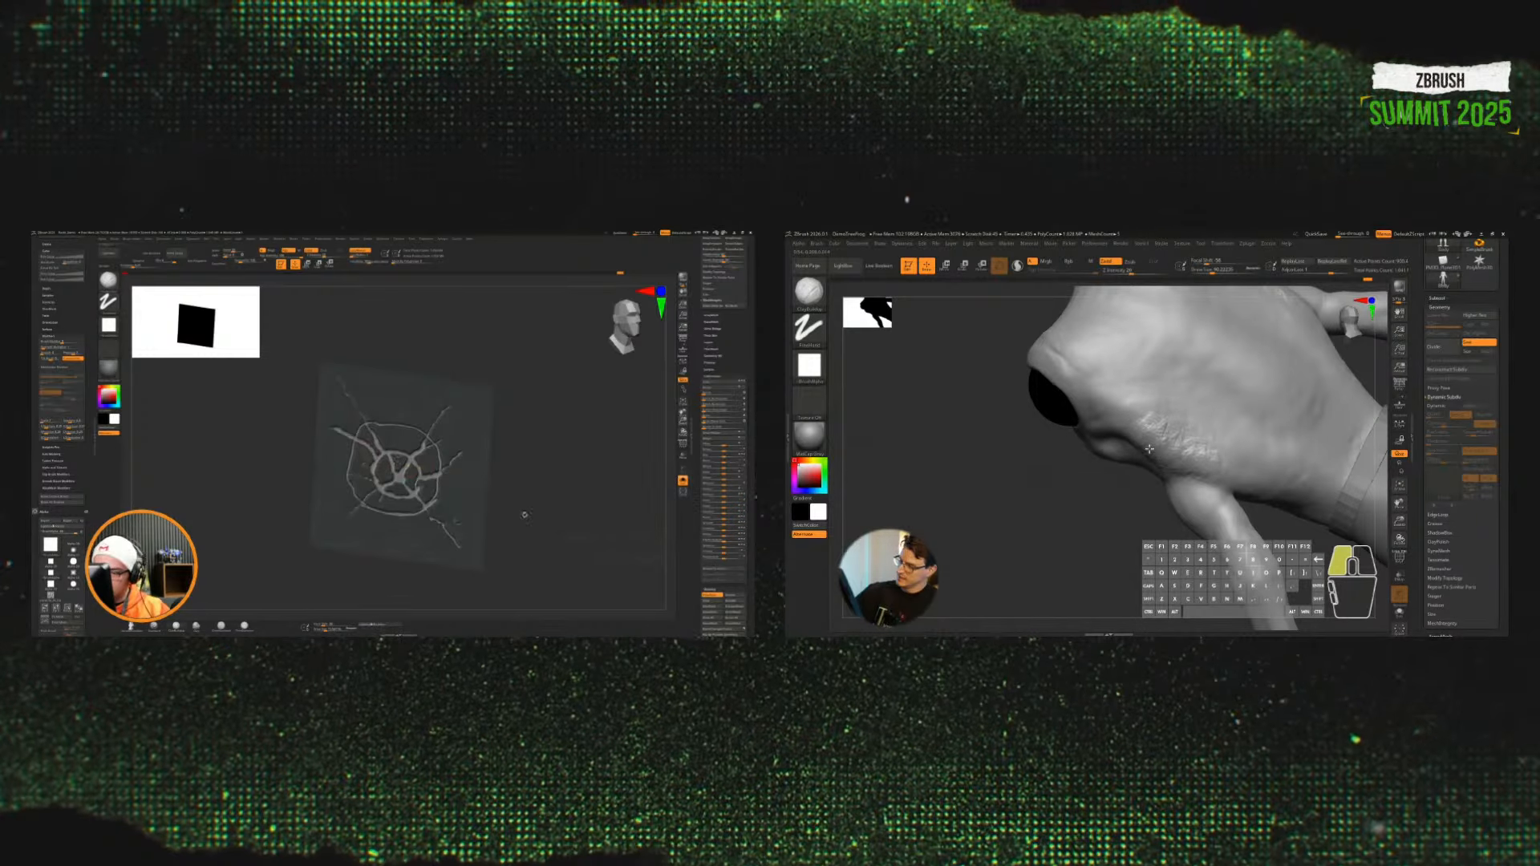
mouse_move(1149, 449)
mouse_down()
mouse_move(1187, 449)
mouse_move(1153, 427)
mouse_up()
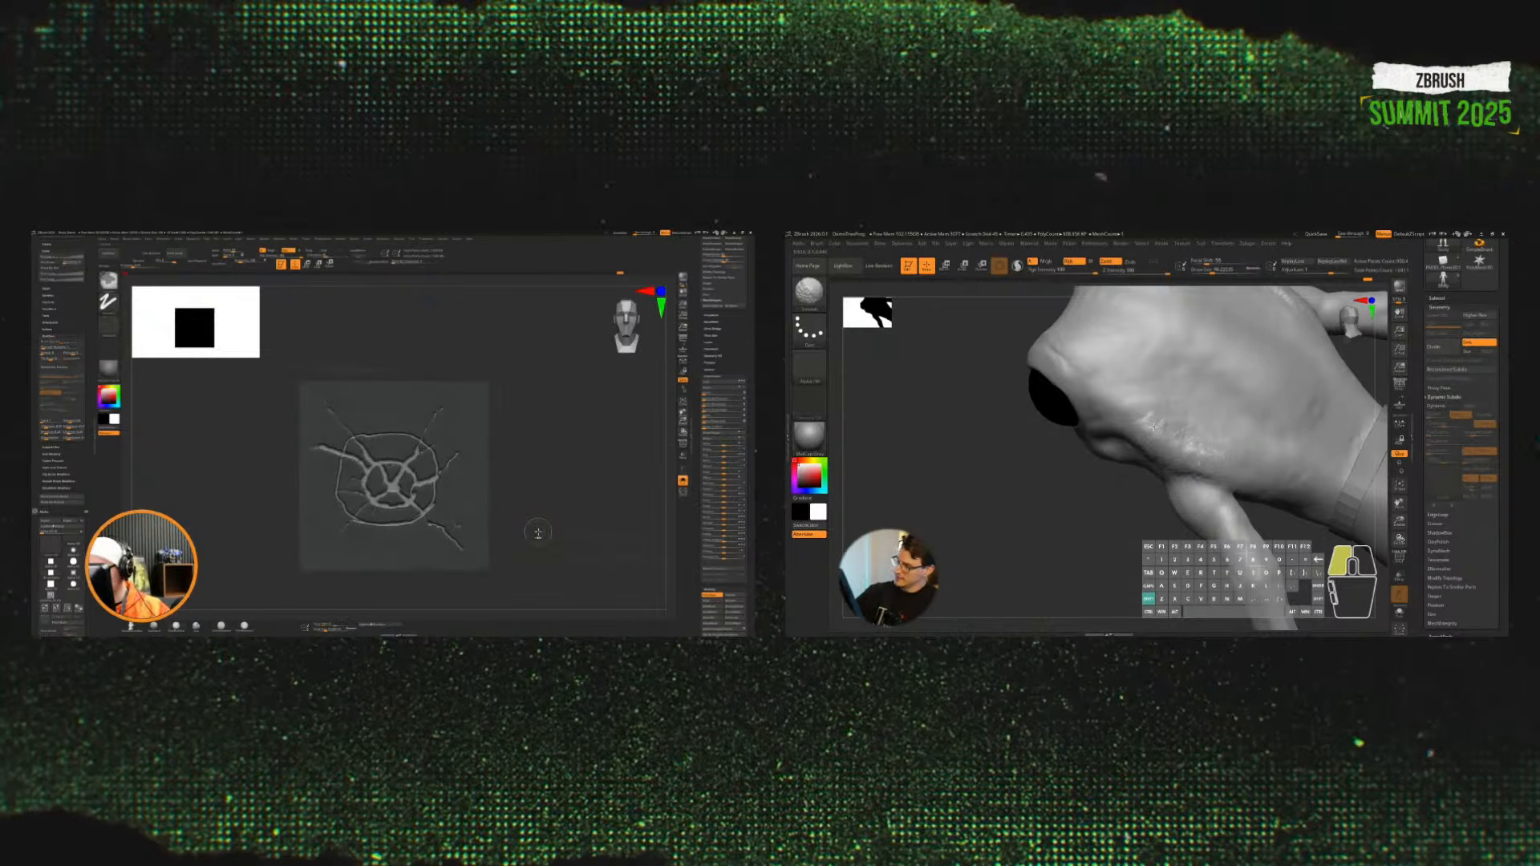
right_drag(1171, 438, 1271, 429)
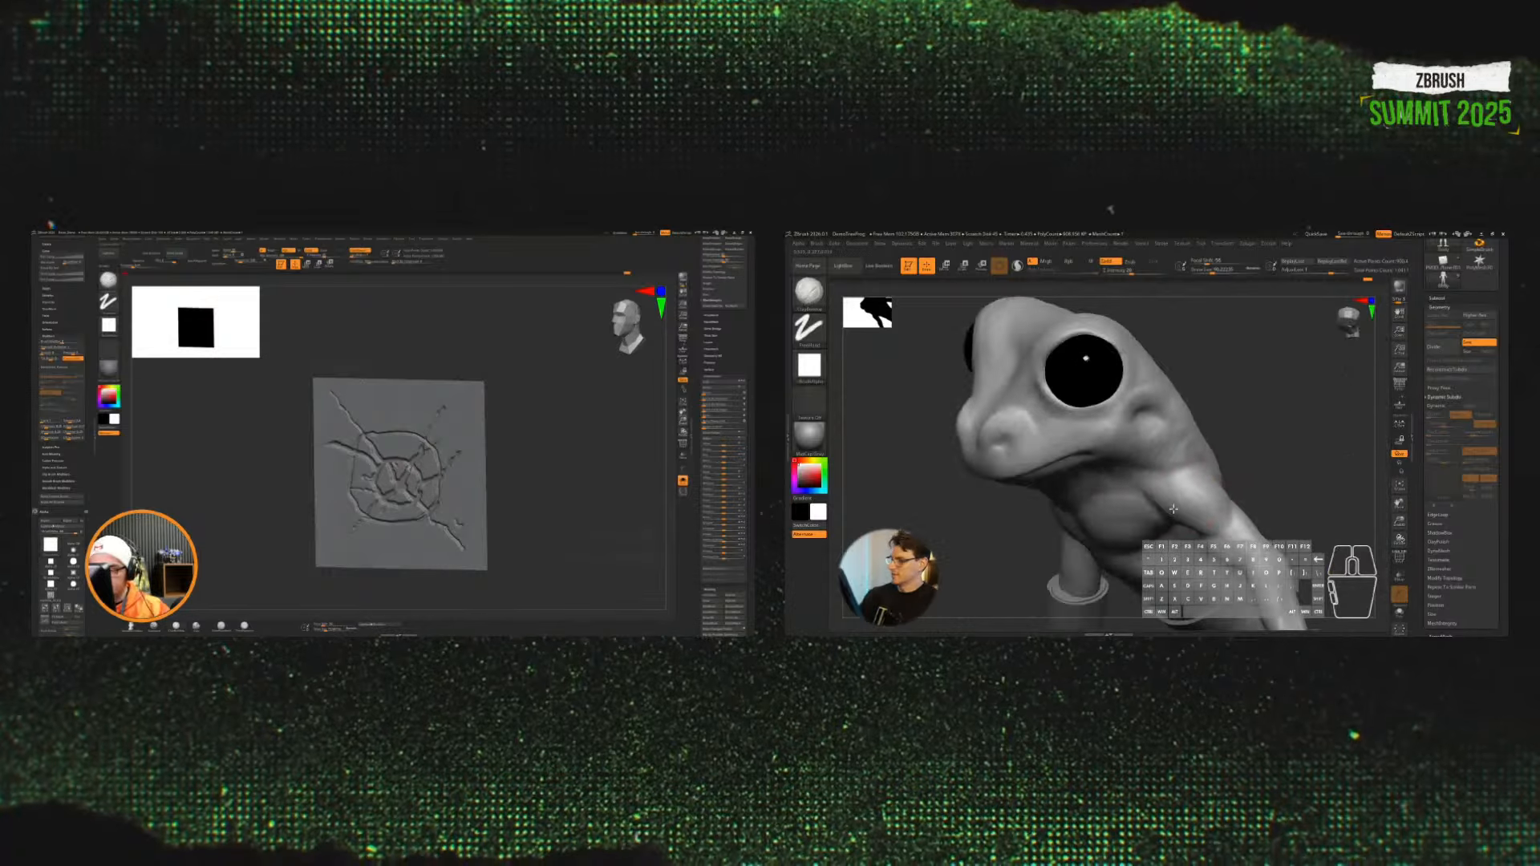
mouse_move(1271, 429)
mouse_down()
mouse_move(1312, 426)
mouse_move(1307, 465)
mouse_move(1198, 455)
mouse_move(1296, 454)
mouse_move(1269, 484)
mouse_move(1194, 496)
mouse_up()
alt+click(1181, 440)
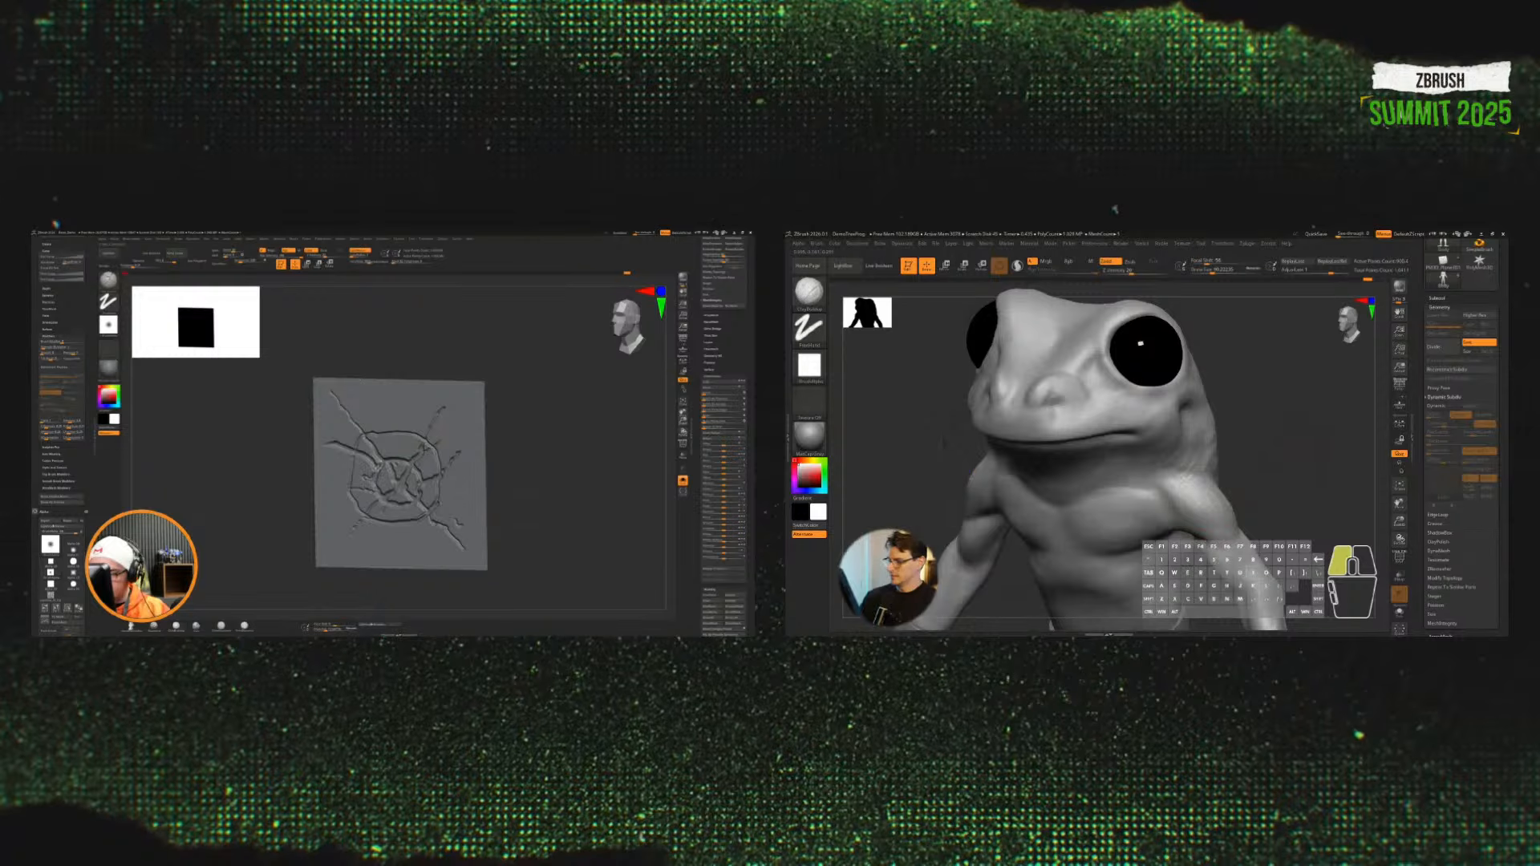
key(shift)
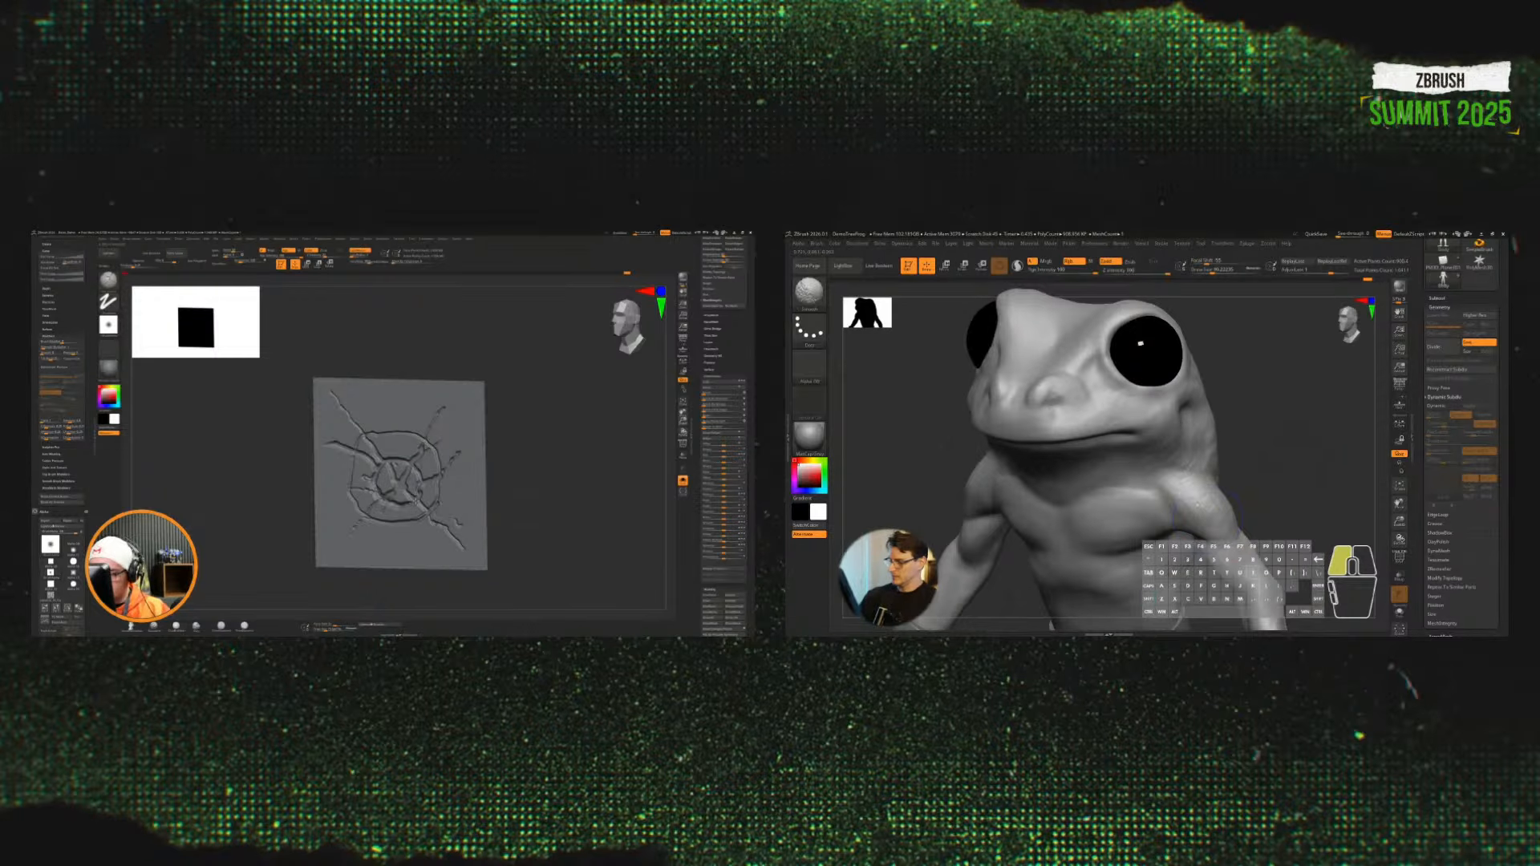
mouse_move(1315, 449)
mouse_down()
mouse_move(1271, 455)
mouse_move(1283, 478)
mouse_move(1315, 481)
mouse_move(1323, 437)
mouse_move(1287, 481)
mouse_up()
Step: Show the polyframe and create a Proxy Pose mesh of the frog's body, adjusting its reduction amount
key(shift+f)
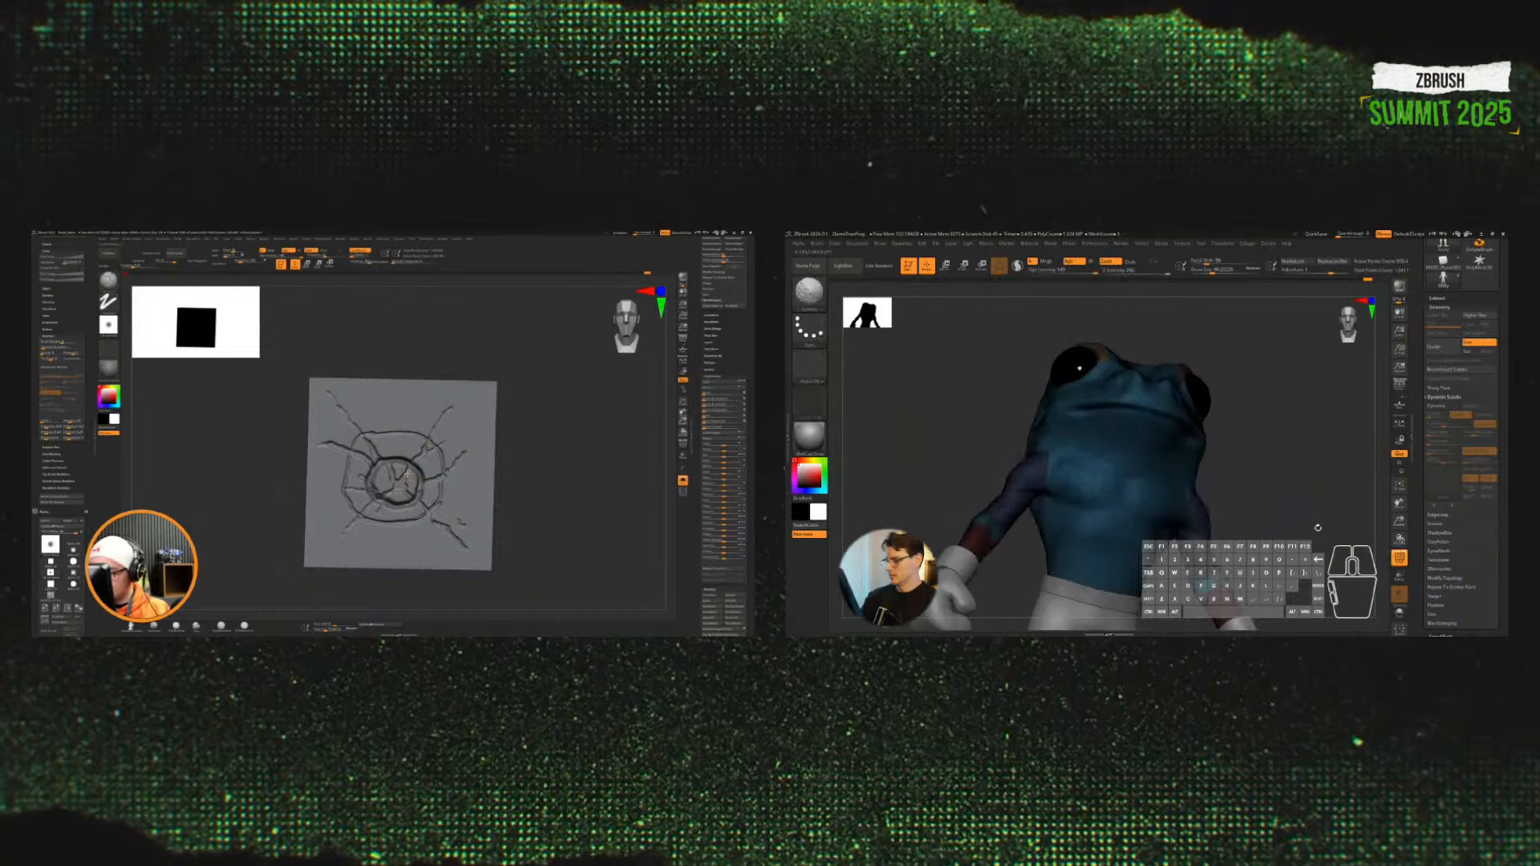
click(1444, 397)
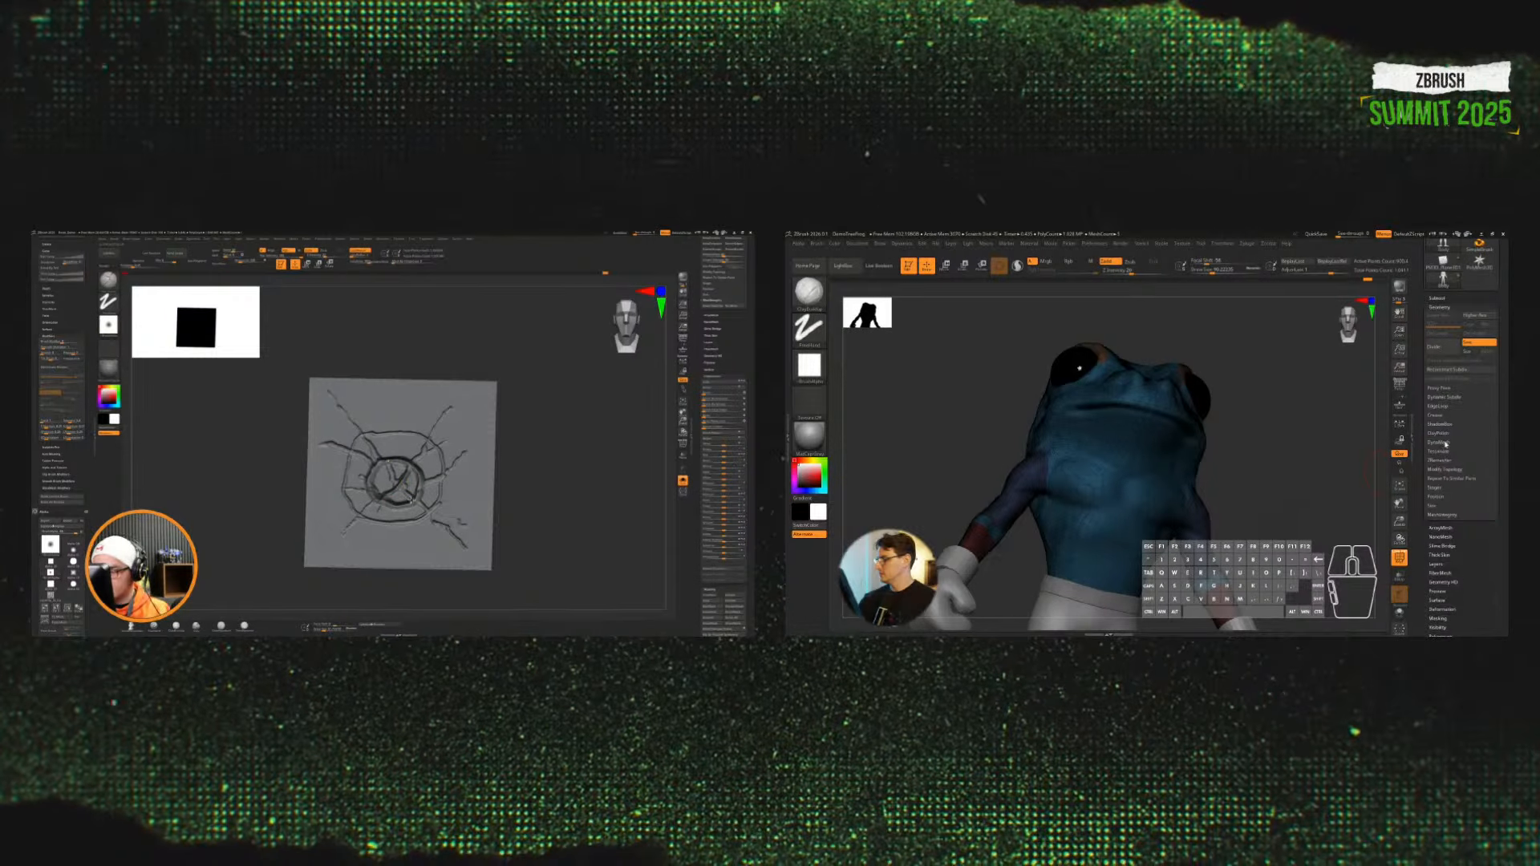
click(1446, 388)
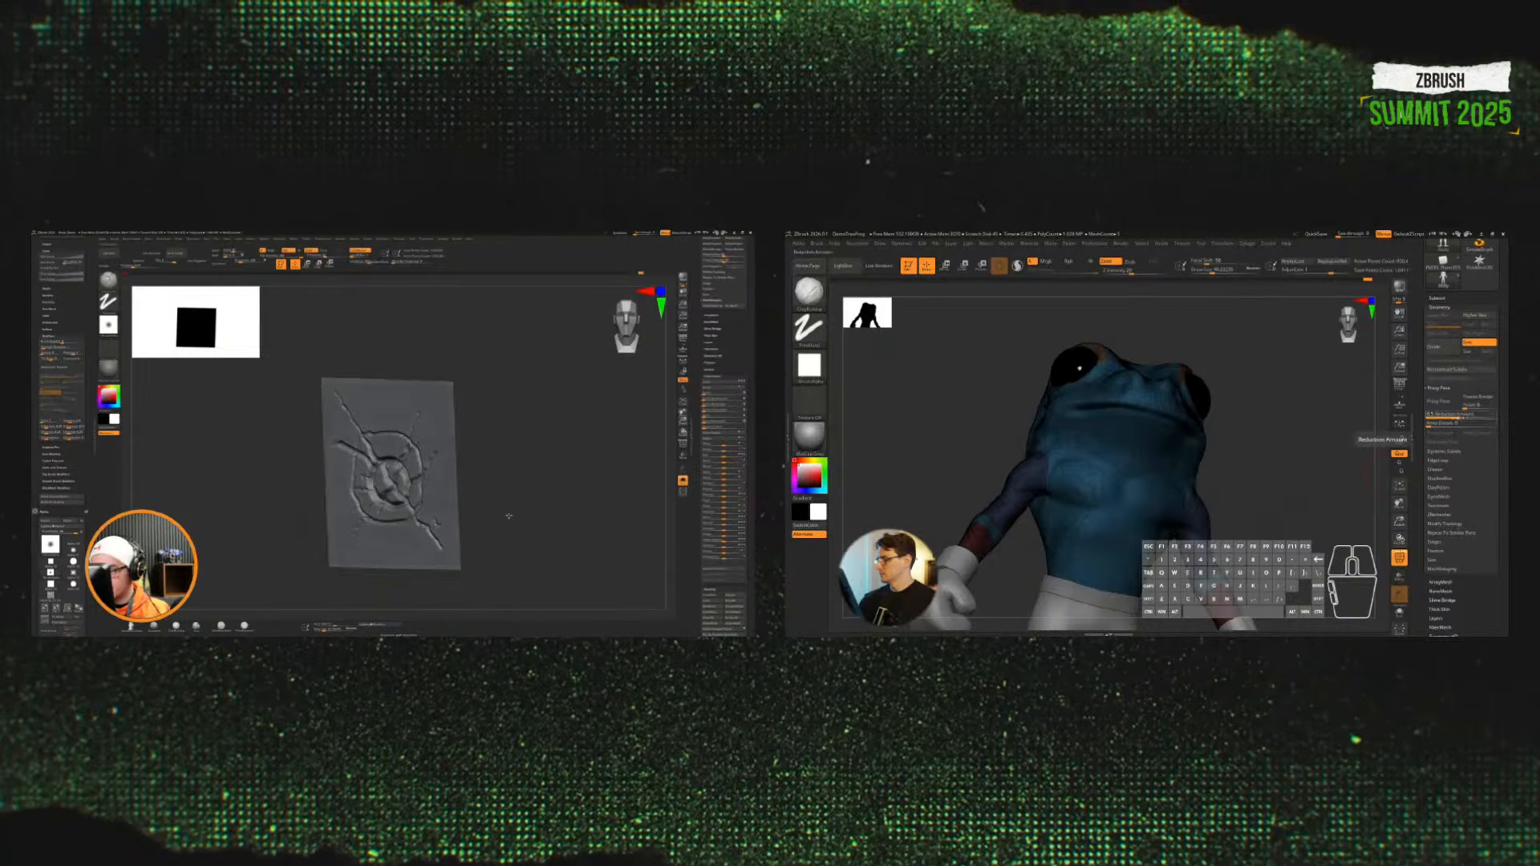
drag(1455, 418, 1452, 417)
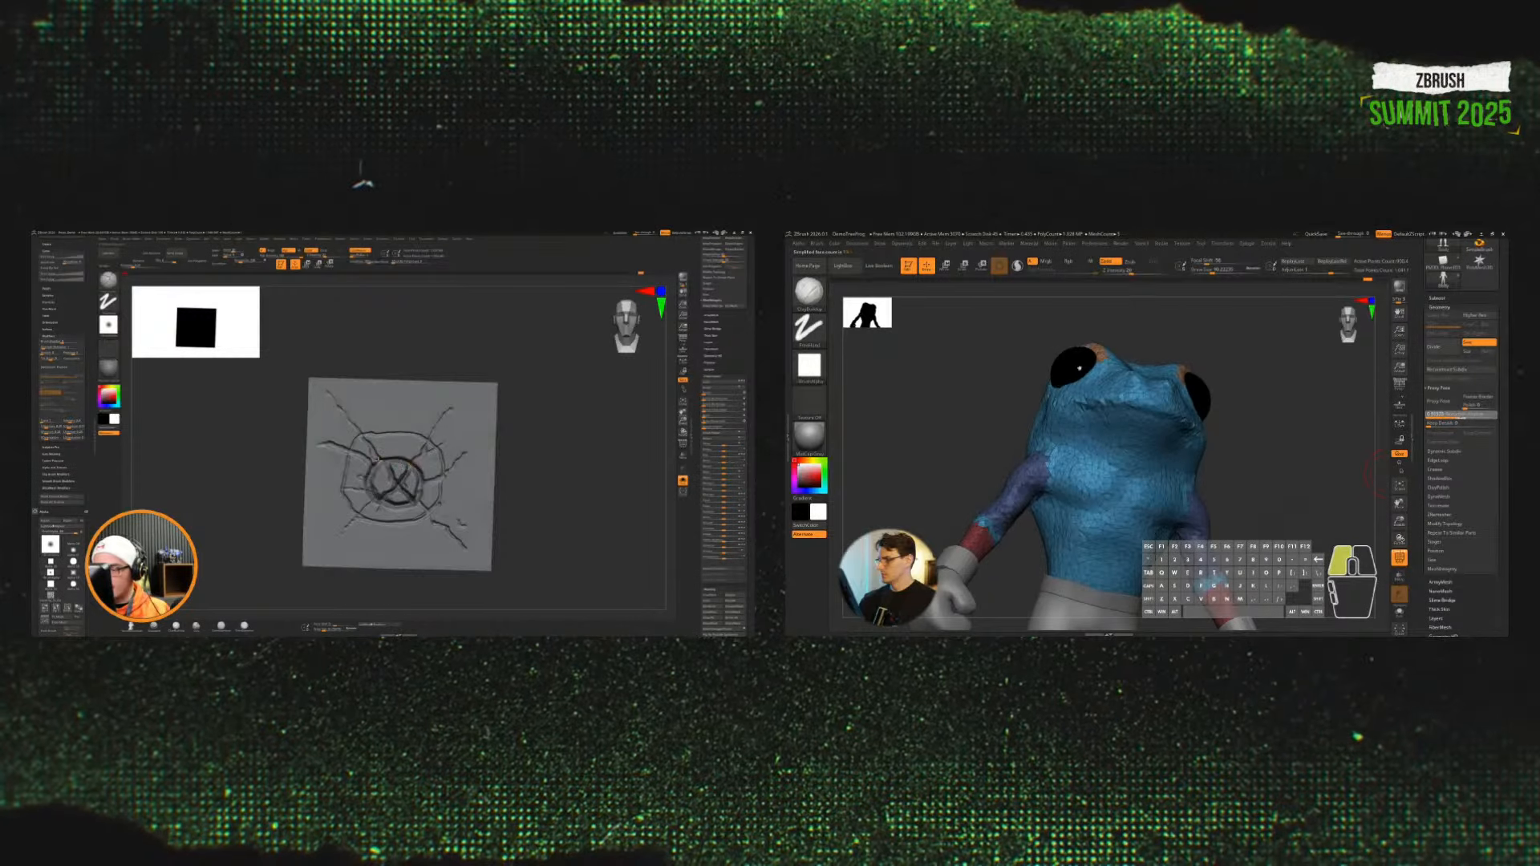
drag(1442, 420, 1441, 419)
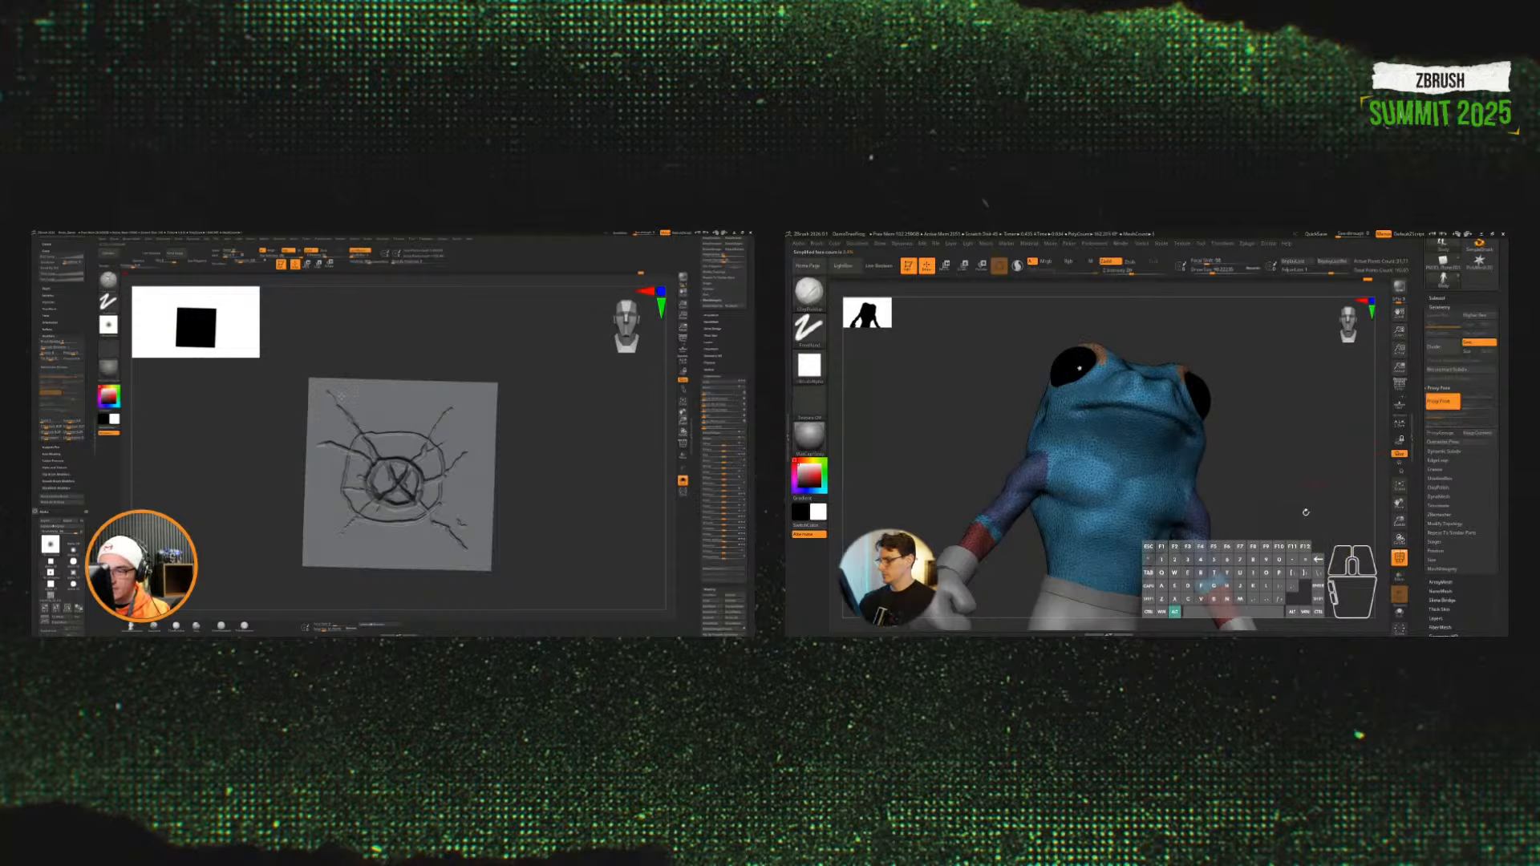
Step: Isolate the frog's body and merge it into a single polygroup
alt+drag(1305, 511, 1308, 552)
click(1397, 609)
key(ctrl+w)
key(w)
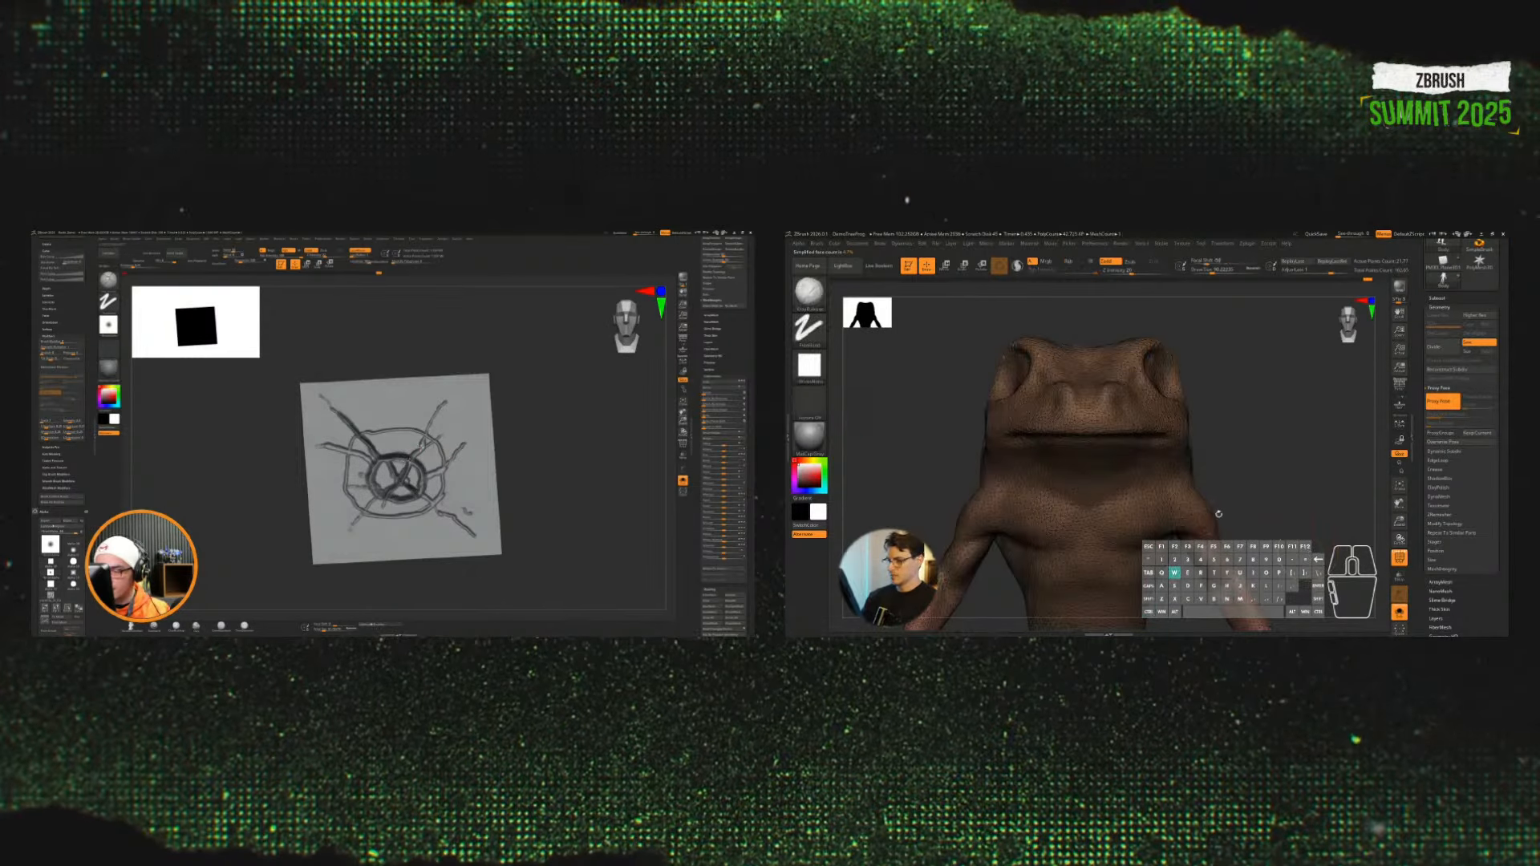
Step: Try to repose the frog's arm with the gizmo after masking the rest of the body
ctrl+drag(1176, 496, 1249, 488)
key(ctrl+z)
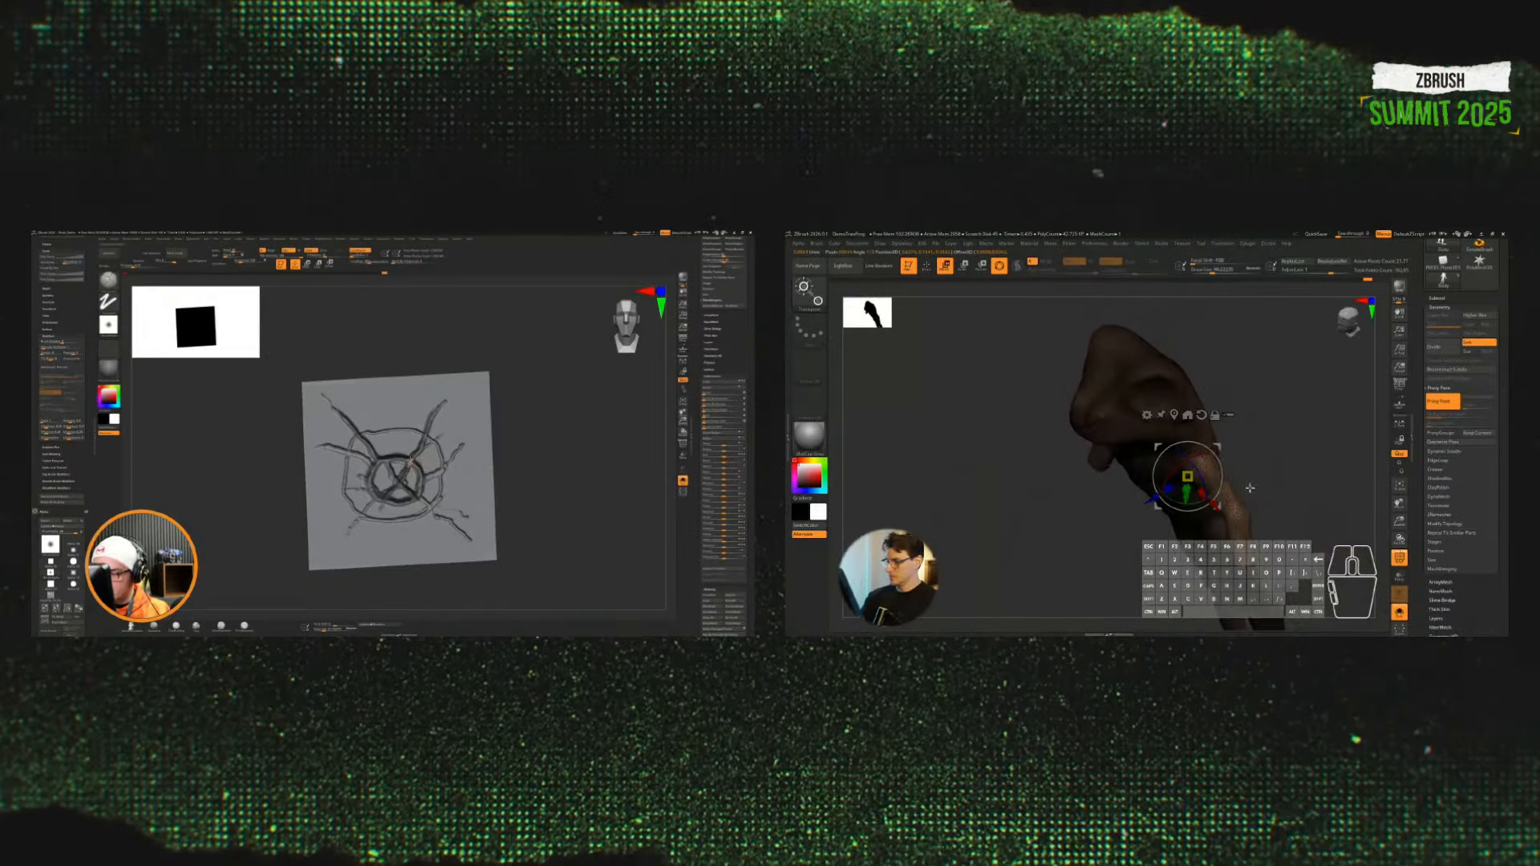
drag(1145, 502, 1167, 491)
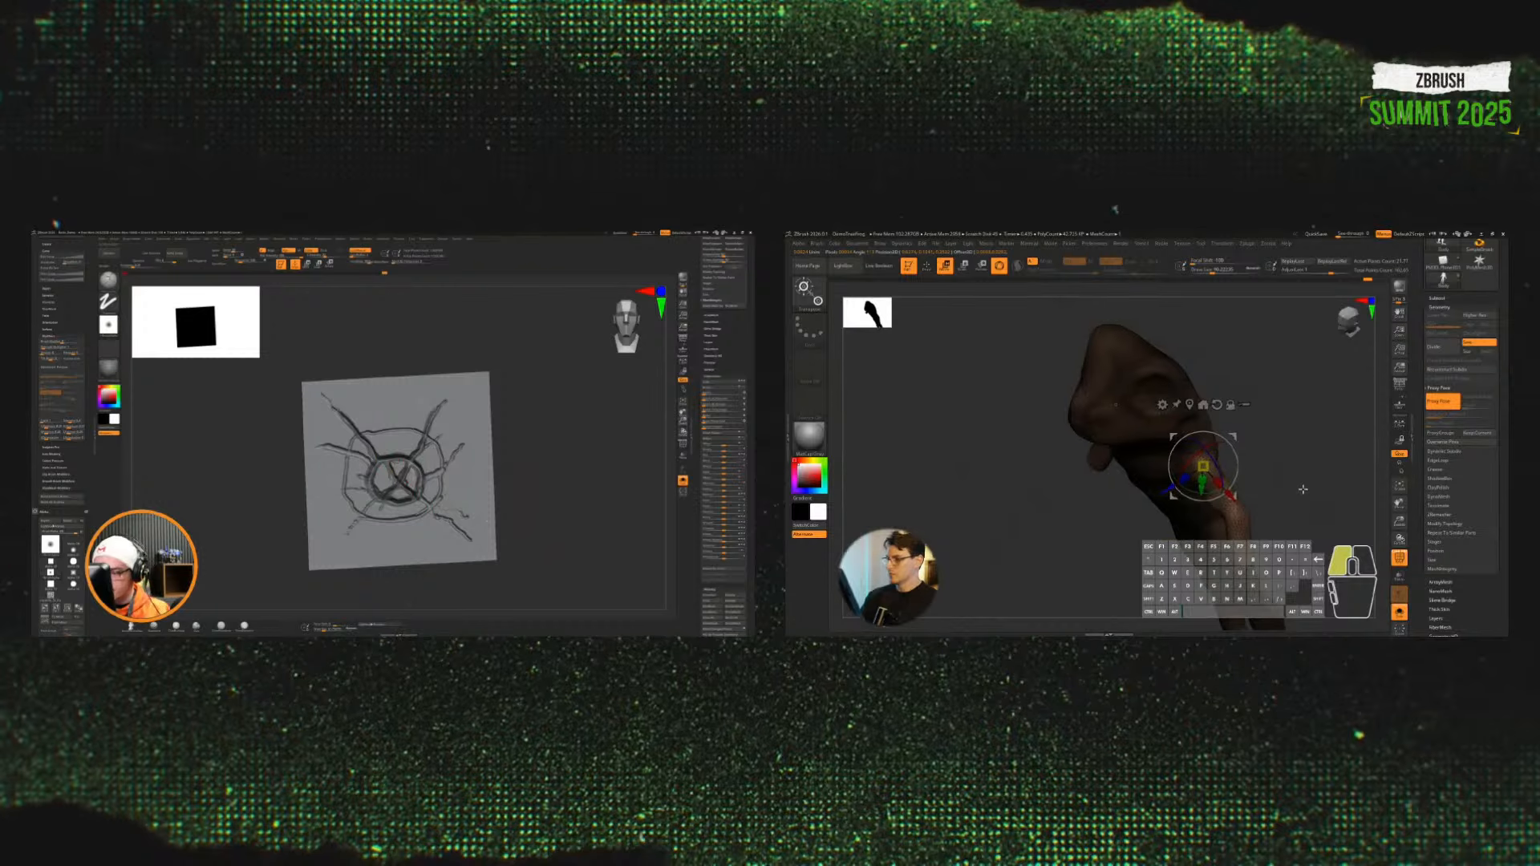
drag(1303, 489, 1322, 494)
click(1398, 611)
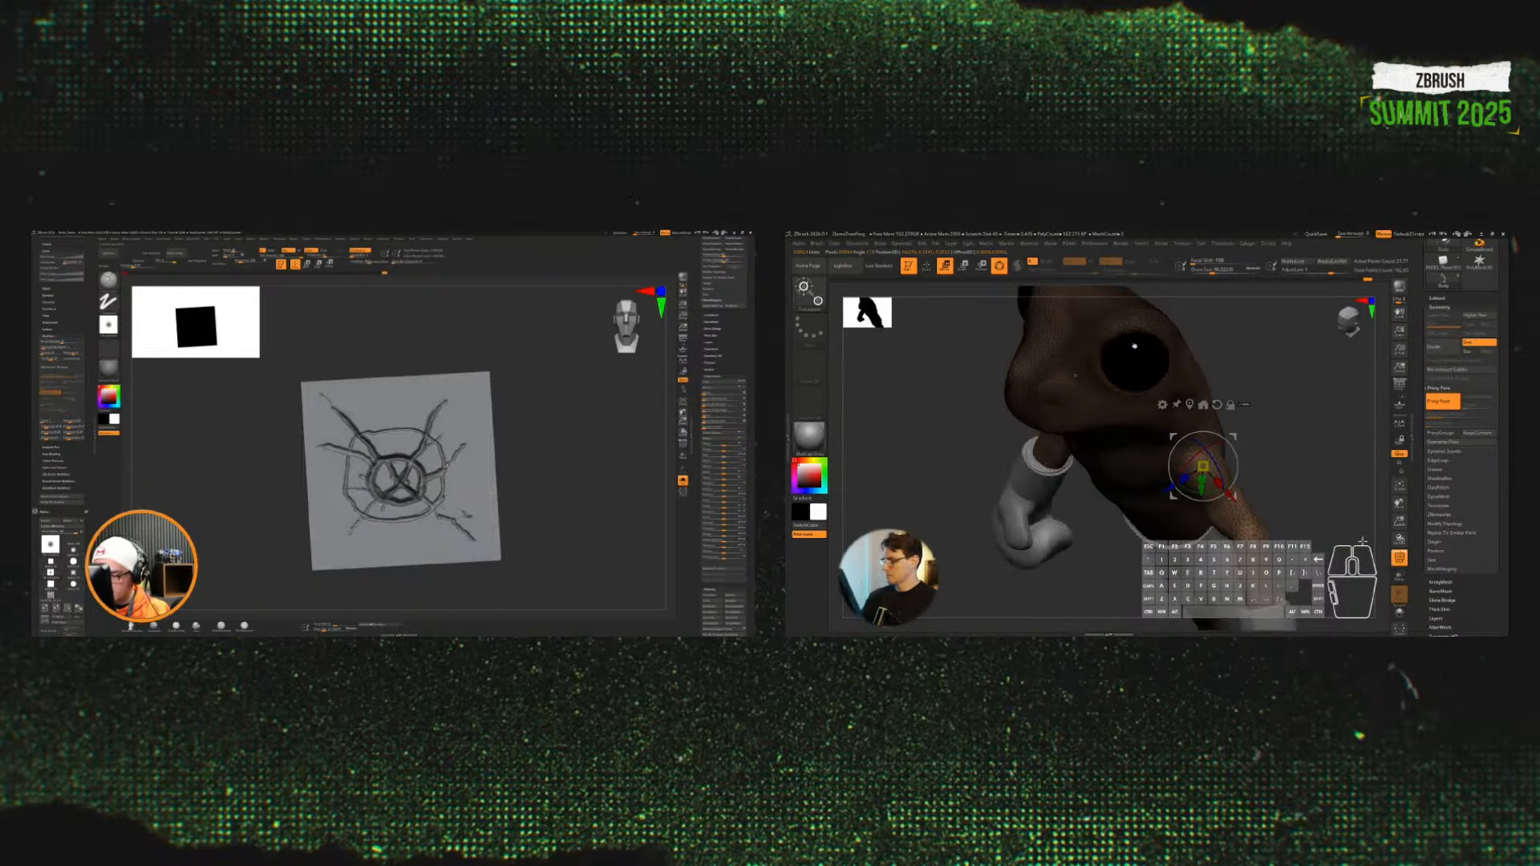
click(1246, 407)
drag(1291, 433, 1207, 585)
alt+drag(1292, 484, 1301, 525)
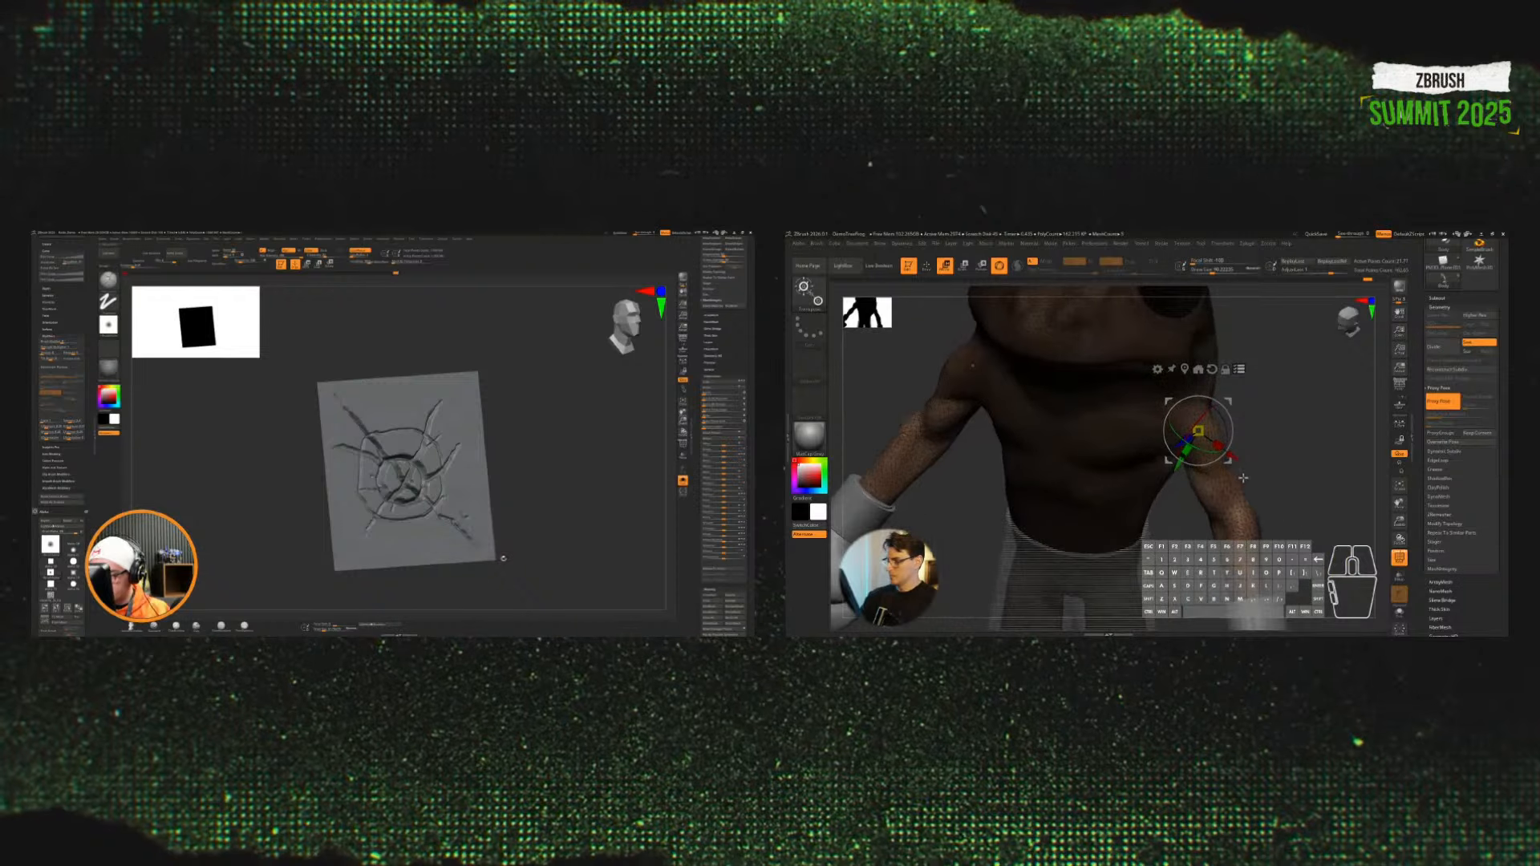
mouse_move(1283, 445)
alt+mouse_down()
mouse_move(1278, 462)
mouse_move(1275, 440)
mouse_move(1196, 463)
mouse_move(1304, 453)
mouse_move(1251, 489)
mouse_move(1207, 559)
alt+mouse_up()
key(ctrl+z)
key(q)
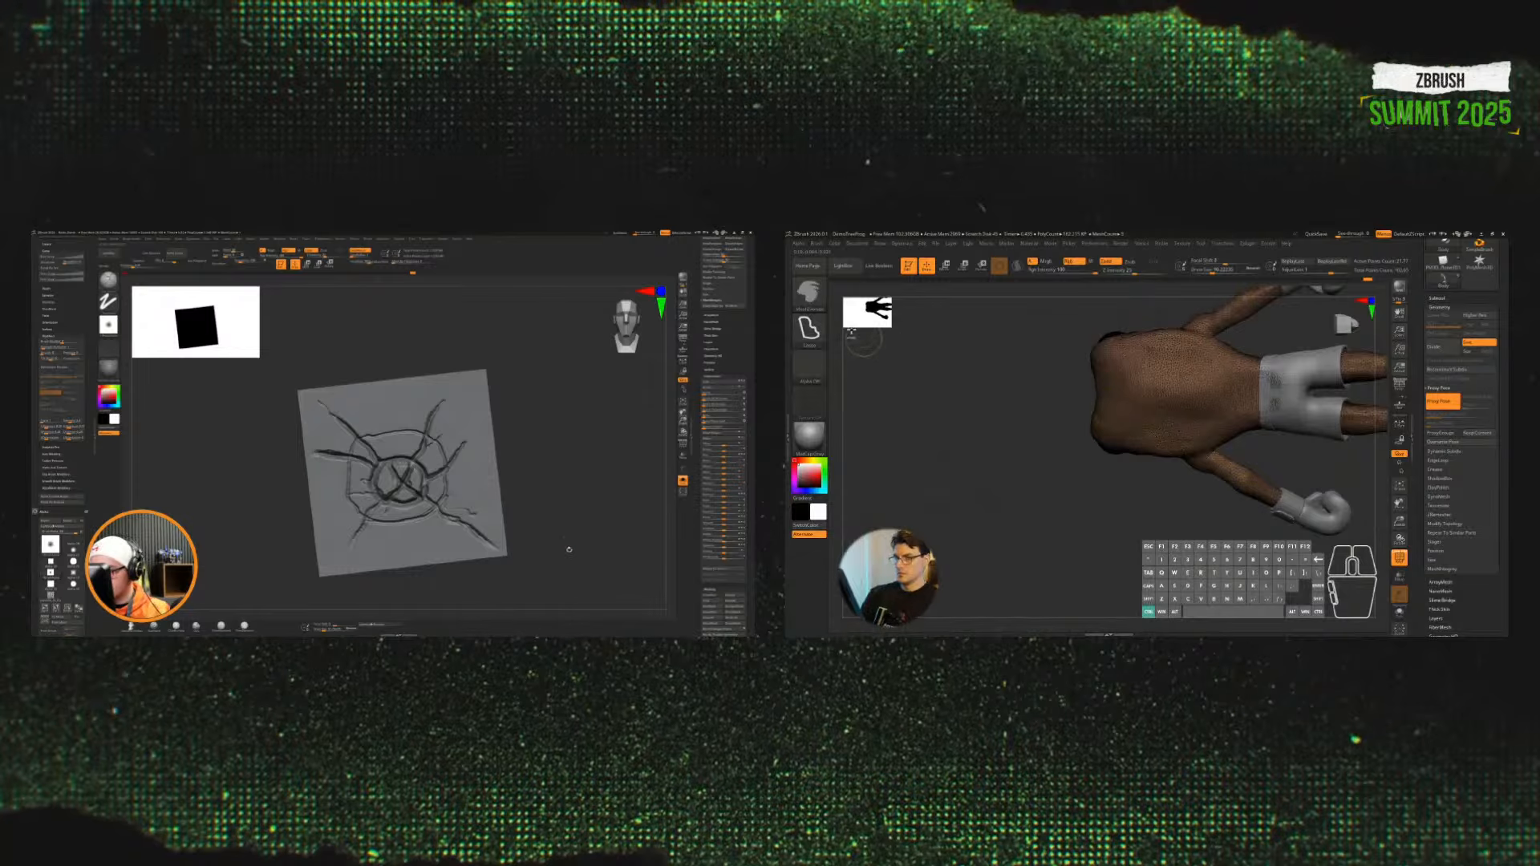
Step: Switch the masking brush from lasso to freehand and mask the frog's body, leaving the arms free
ctrl+click(808, 292)
ctrl+click(892, 299)
ctrl+click(808, 292)
ctrl+click(861, 306)
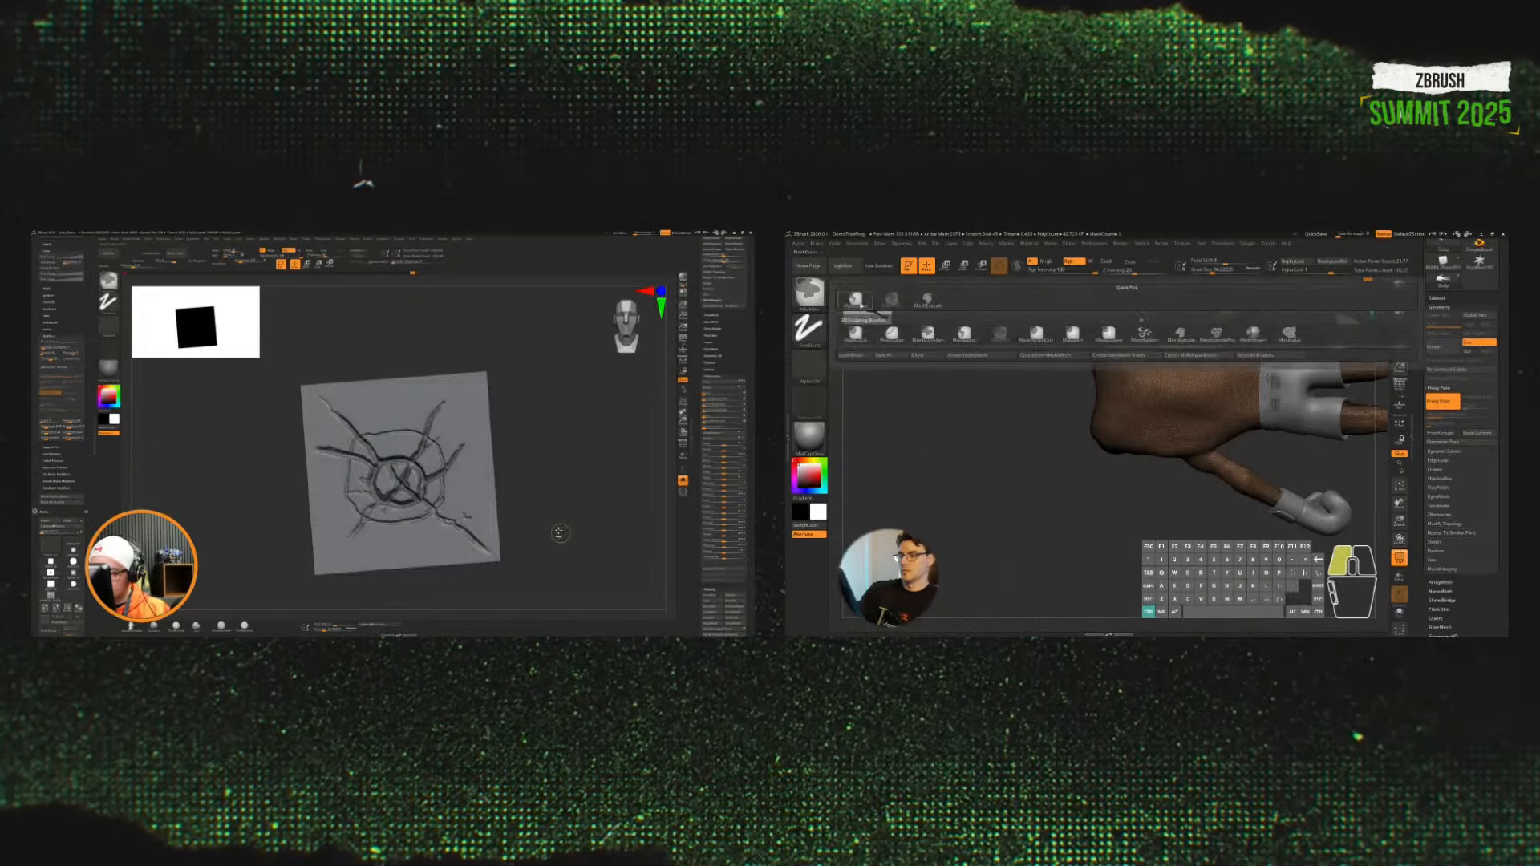
mouse_move(1226, 445)
ctrl+mouse_down()
mouse_move(1260, 589)
mouse_move(1335, 465)
ctrl+mouse_up()
alt+drag(1257, 550, 1199, 579)
ctrl+click(1199, 579)
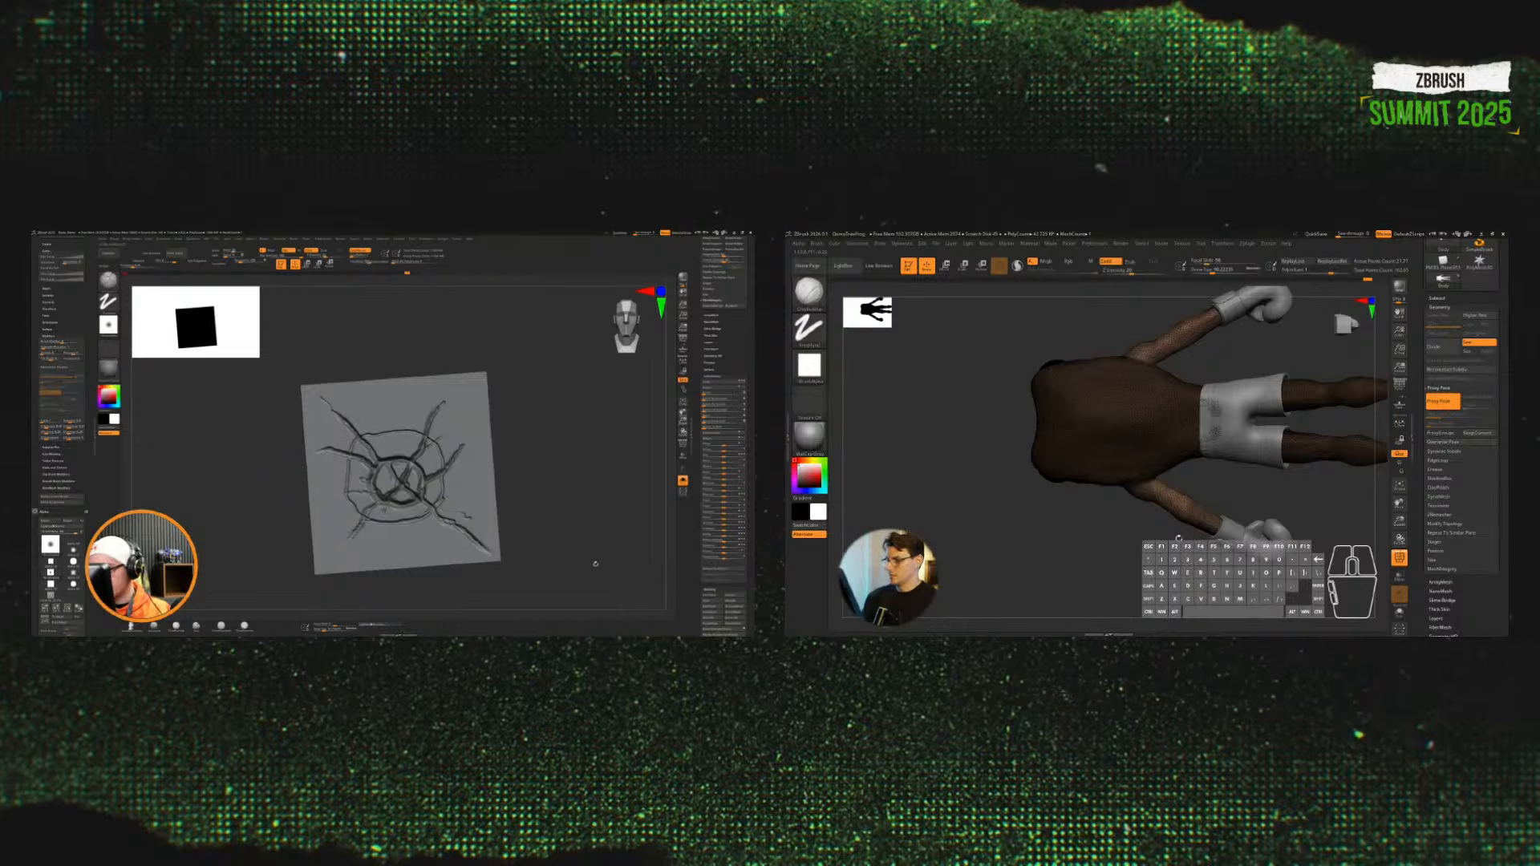
Step: Reposition the frog's arms at the shoulders with the gizmo, adjusting the mask between moves
key(w)
mouse_move(1165, 561)
mouse_down()
mouse_move(1204, 530)
mouse_move(1132, 510)
mouse_move(1251, 494)
mouse_move(1190, 491)
mouse_move(1149, 449)
mouse_move(1155, 498)
mouse_move(1209, 505)
mouse_move(1189, 511)
mouse_move(1223, 490)
mouse_move(1166, 505)
mouse_move(1216, 491)
mouse_move(1193, 501)
mouse_up()
key(q)
ctrl+click(1170, 503)
key(w)
mouse_move(1190, 511)
mouse_down()
mouse_move(1315, 473)
mouse_move(1264, 473)
mouse_move(1220, 502)
mouse_move(1183, 469)
mouse_move(1184, 496)
mouse_up()
key(q)
key(w)
mouse_move(1183, 495)
mouse_down()
mouse_move(1160, 462)
mouse_move(1175, 457)
mouse_up()
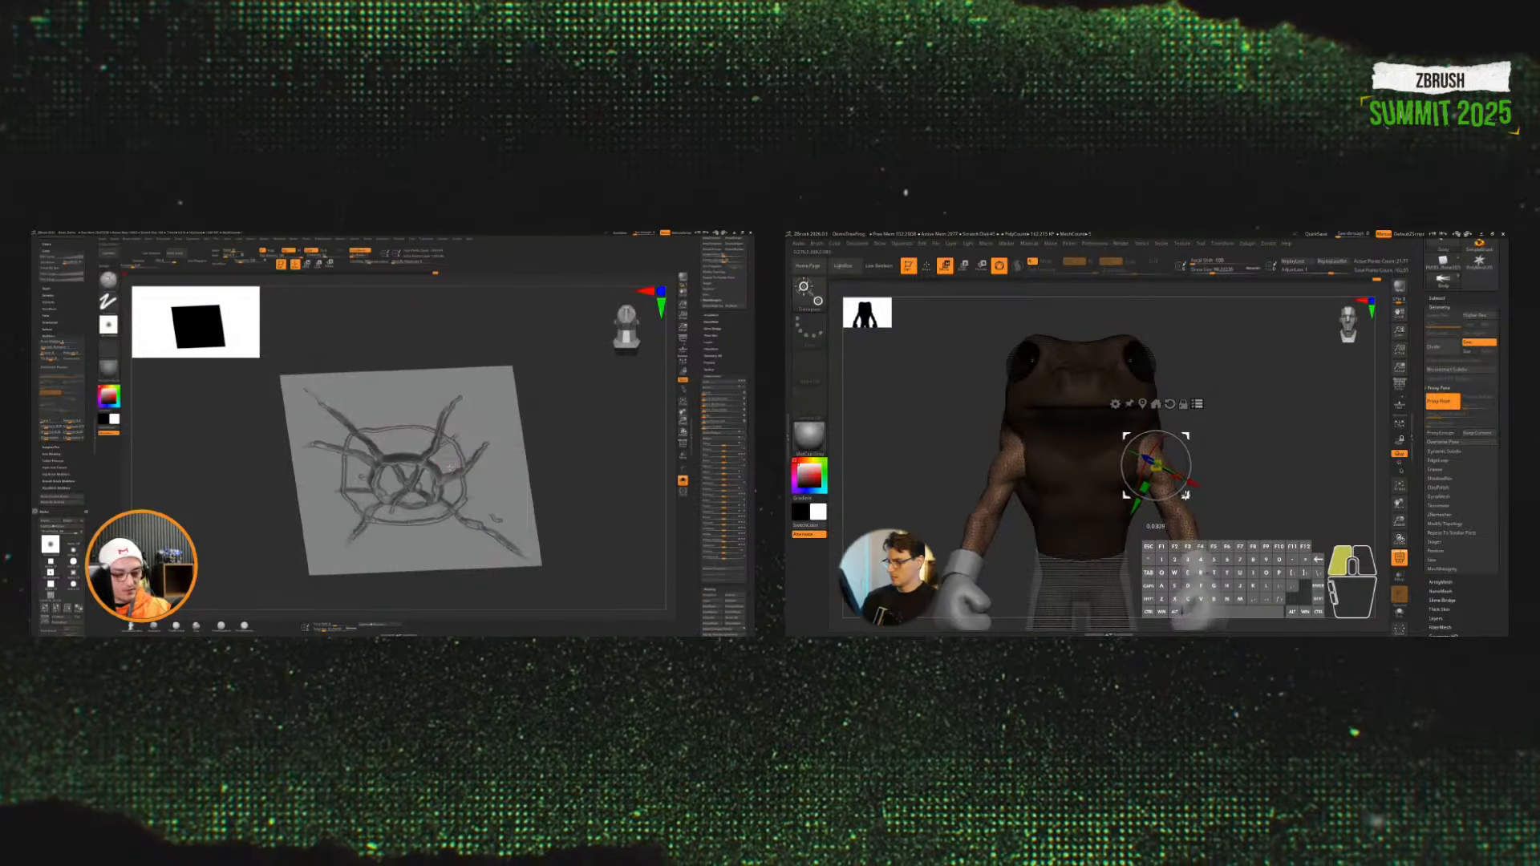
Step: Turn off Proxy Pose to transfer the arm pose to the detailed body and hide the polyframe
key(b)
key(m)
key(o)
key(q)
key(w)
key(q)
drag(1278, 489, 1238, 490)
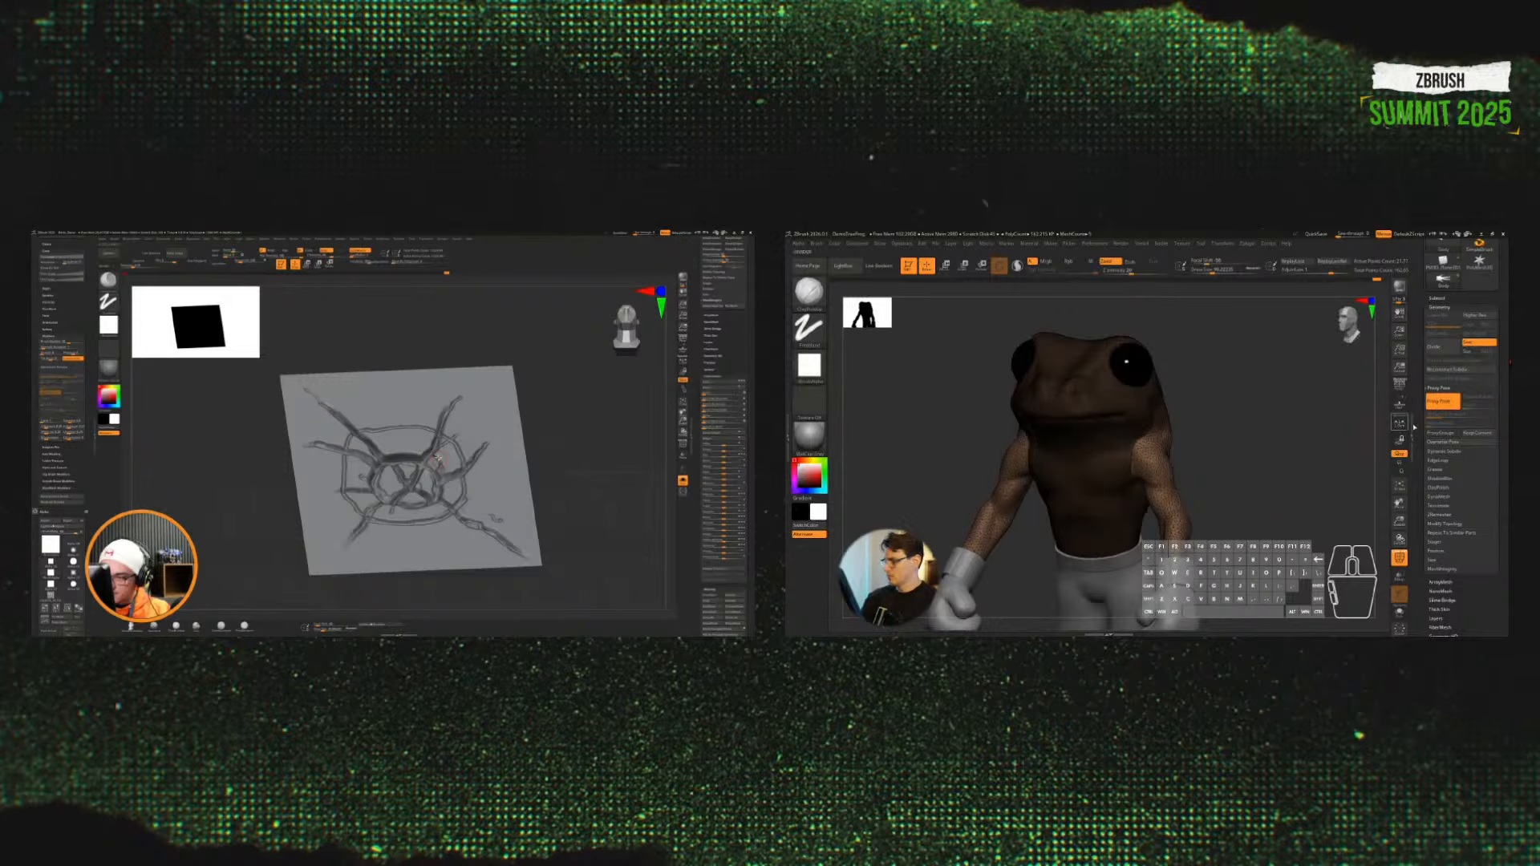
click(1442, 401)
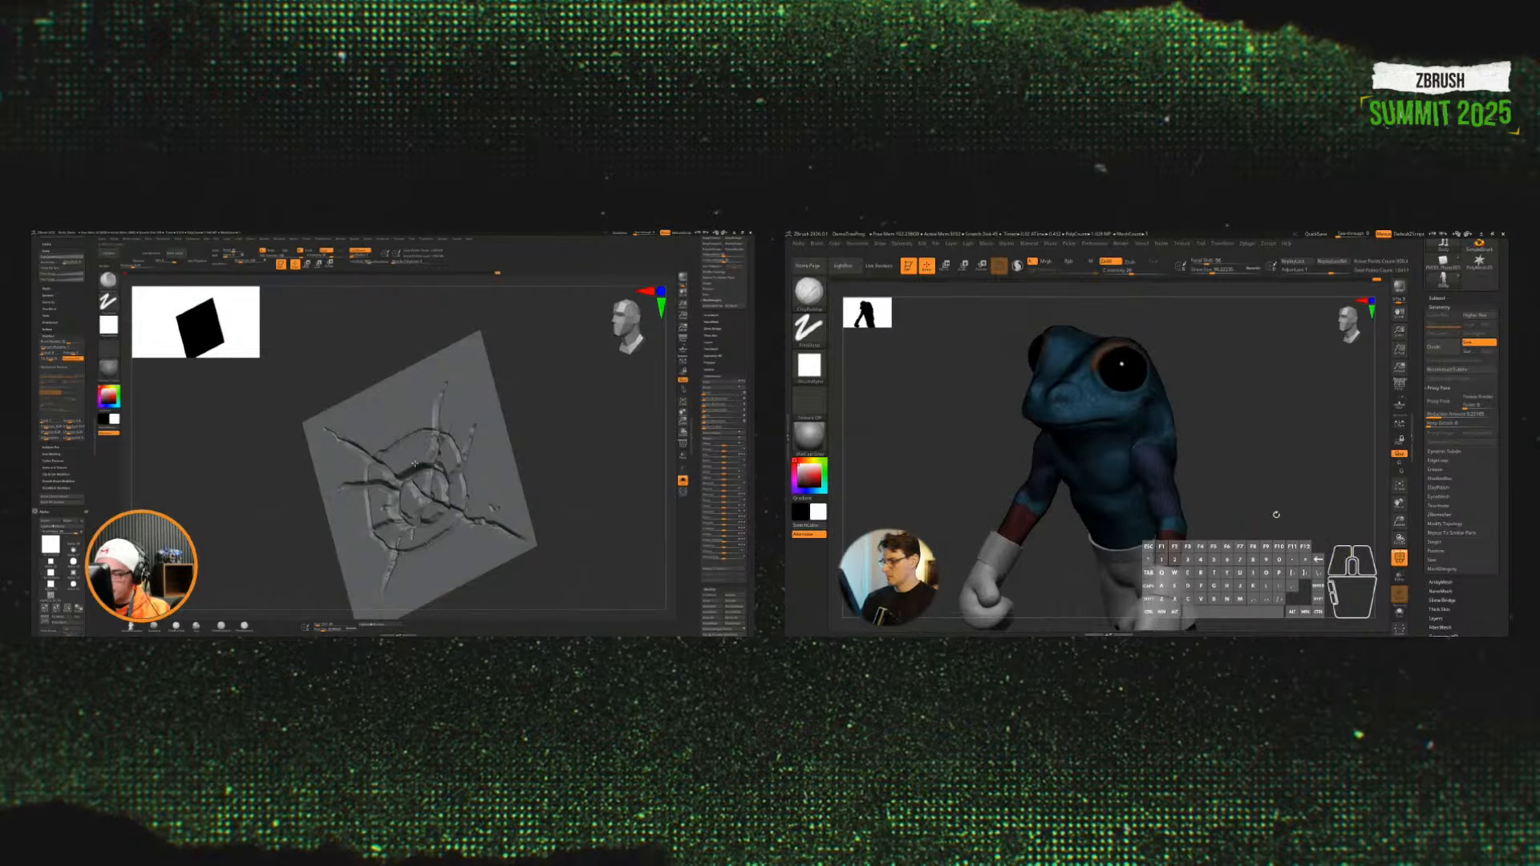
key(shift+f)
Step: Sculpt the front of the frog's shoulder where it meets the chest
alt+drag(1272, 521, 1117, 463)
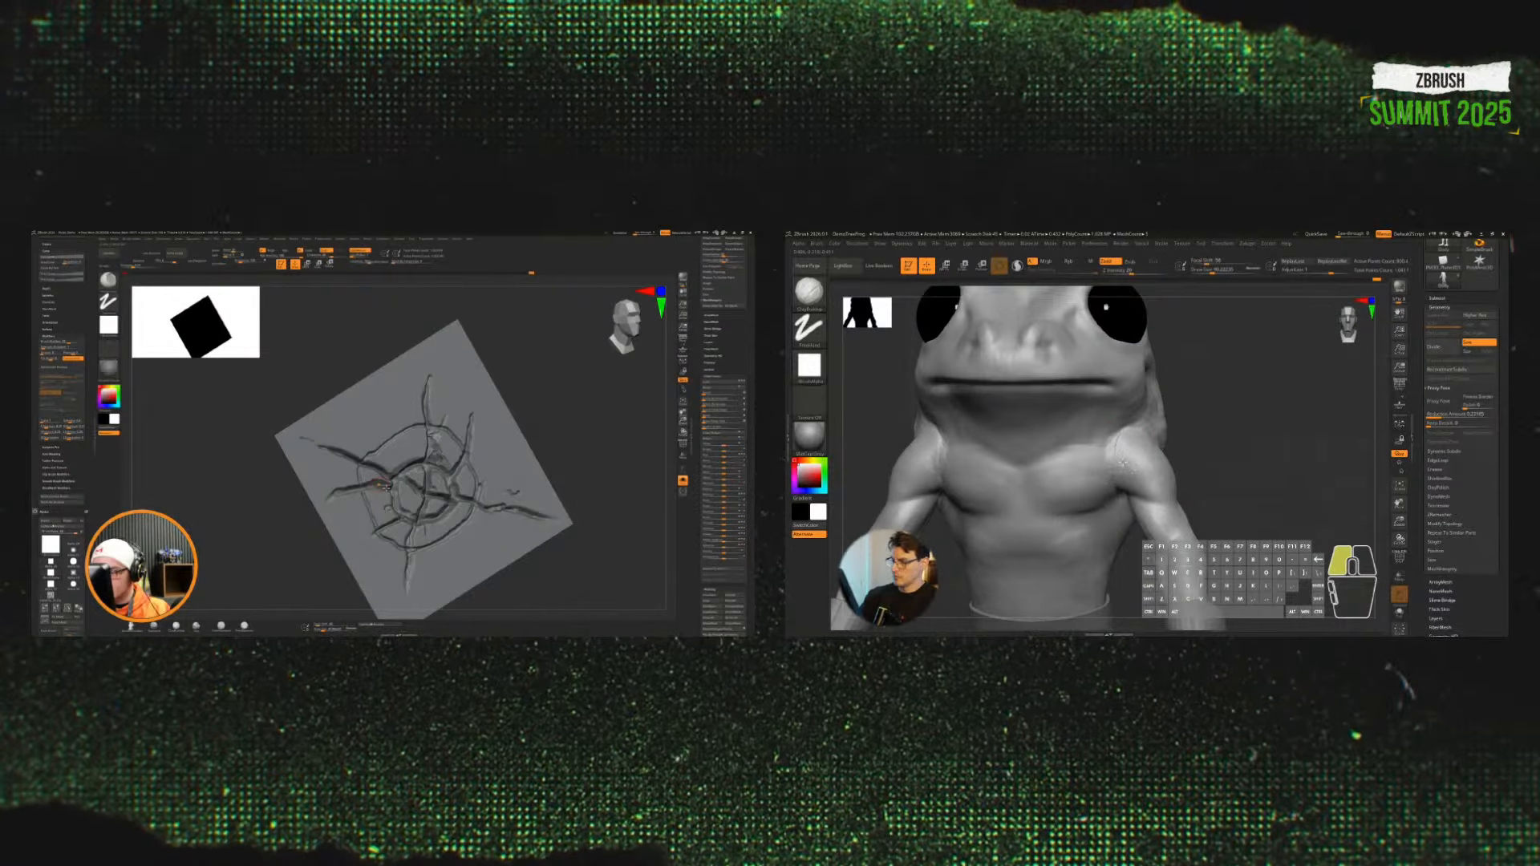
drag(1127, 431, 1106, 494)
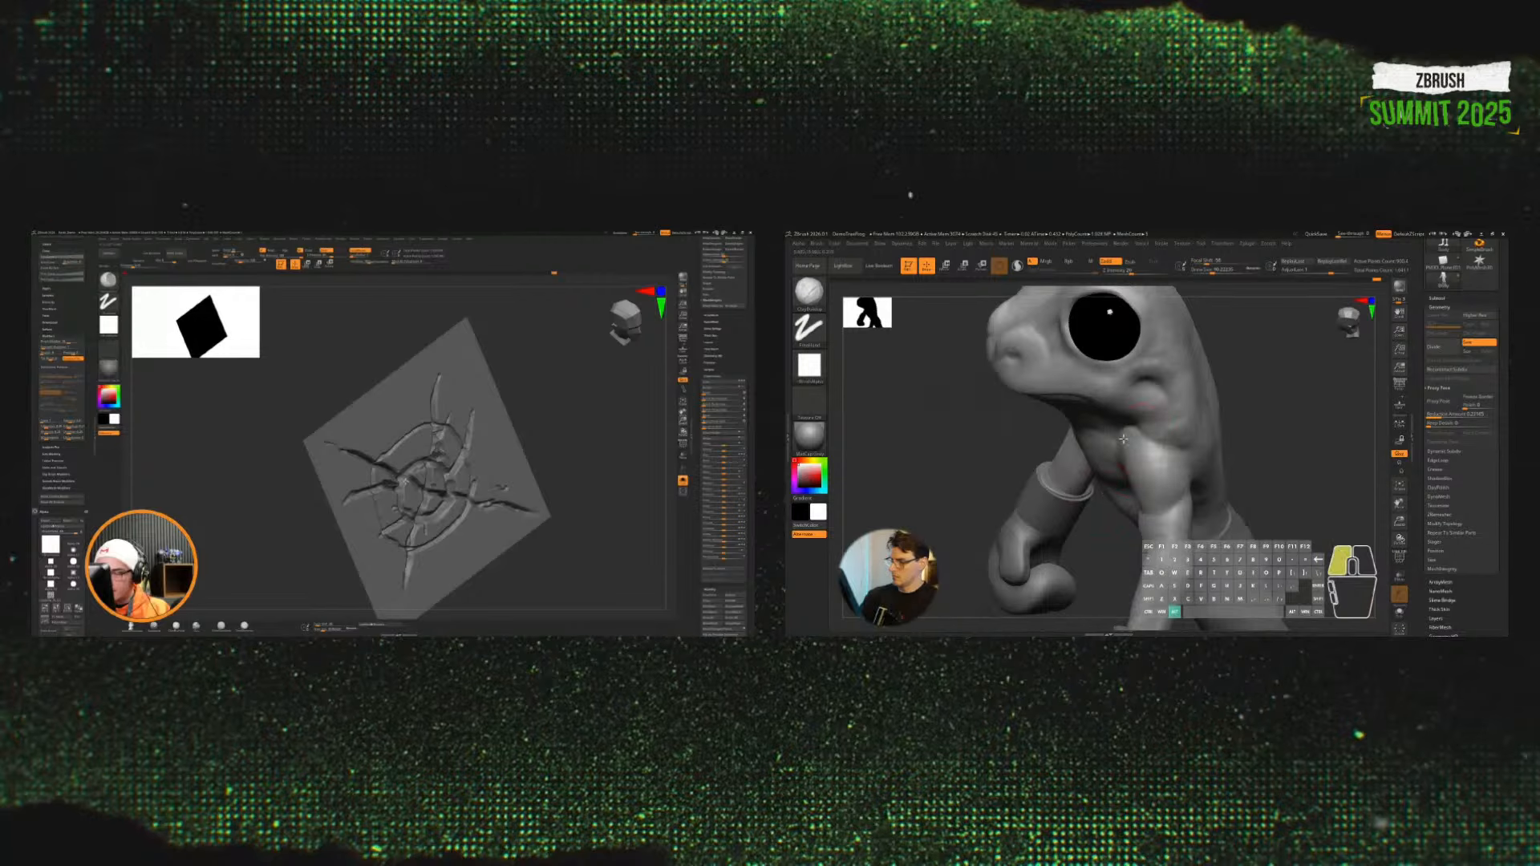
alt+drag(1126, 431, 1099, 459)
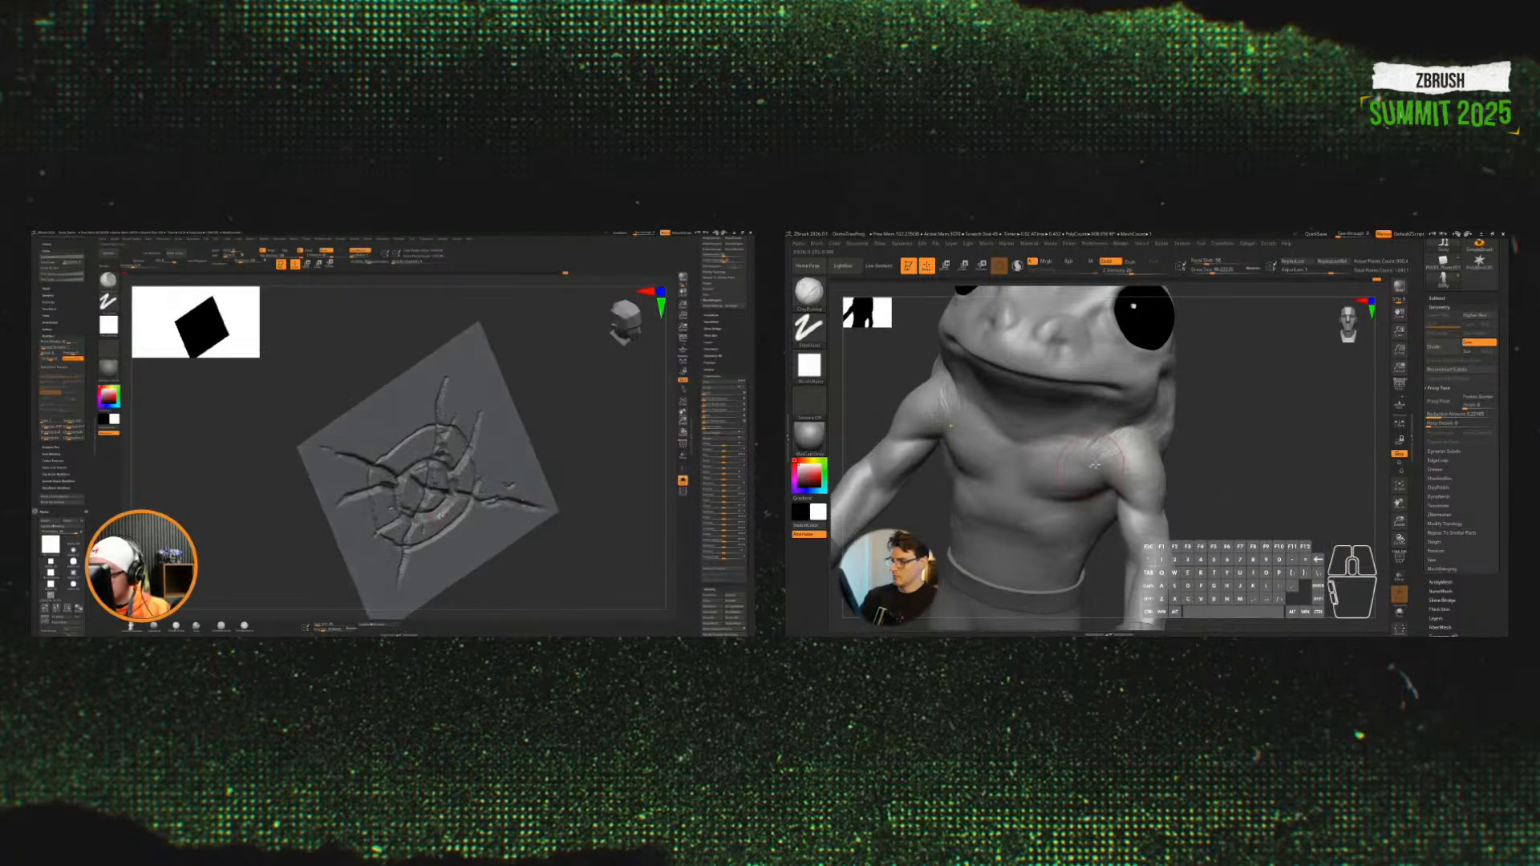
Step: Enable DynaMesh for the frog's body
click(1440, 388)
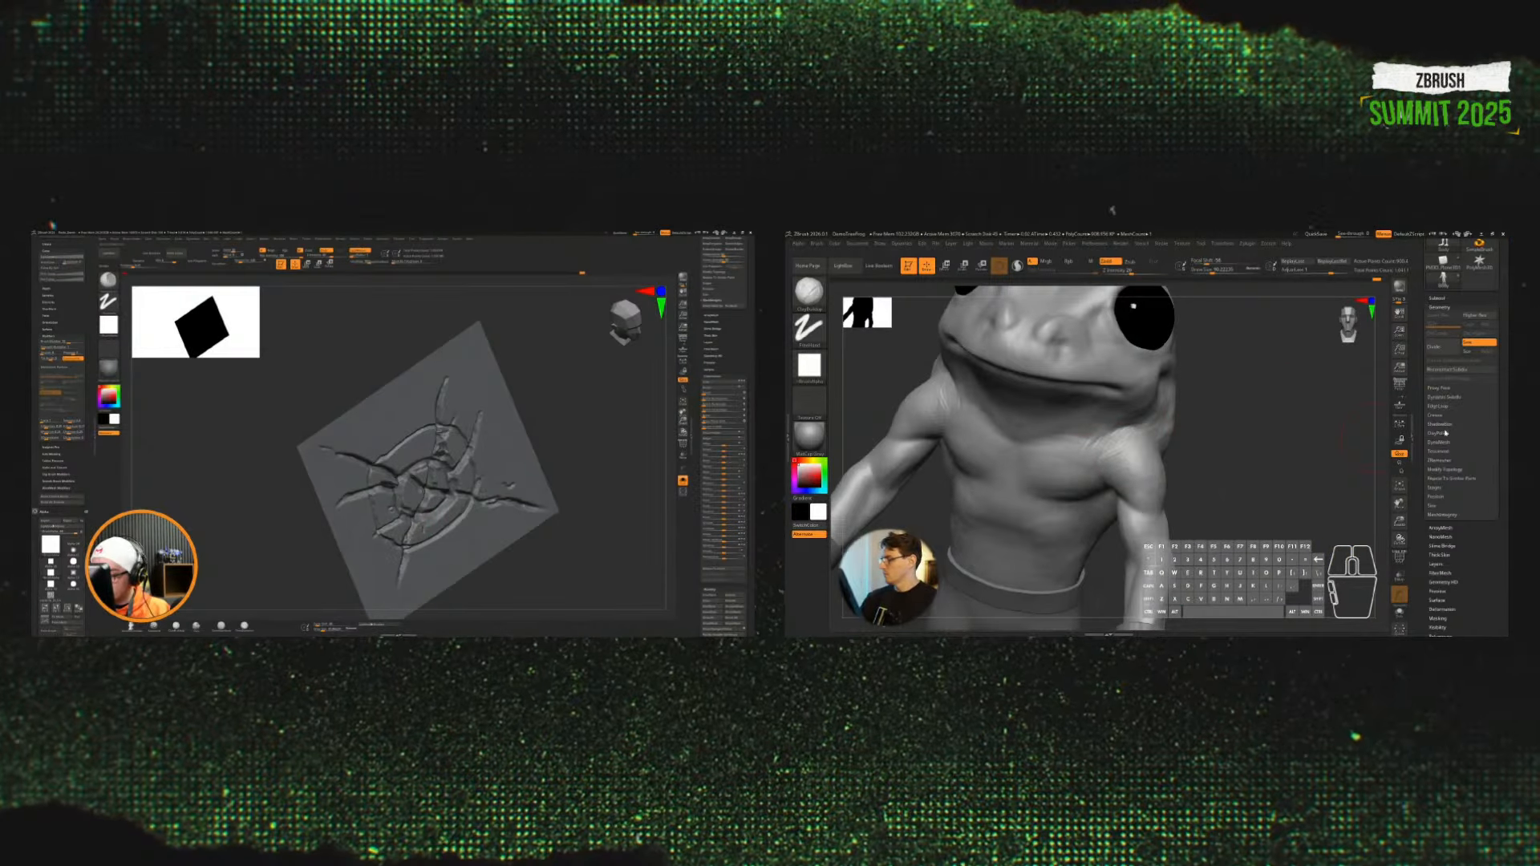
click(1448, 442)
click(1451, 462)
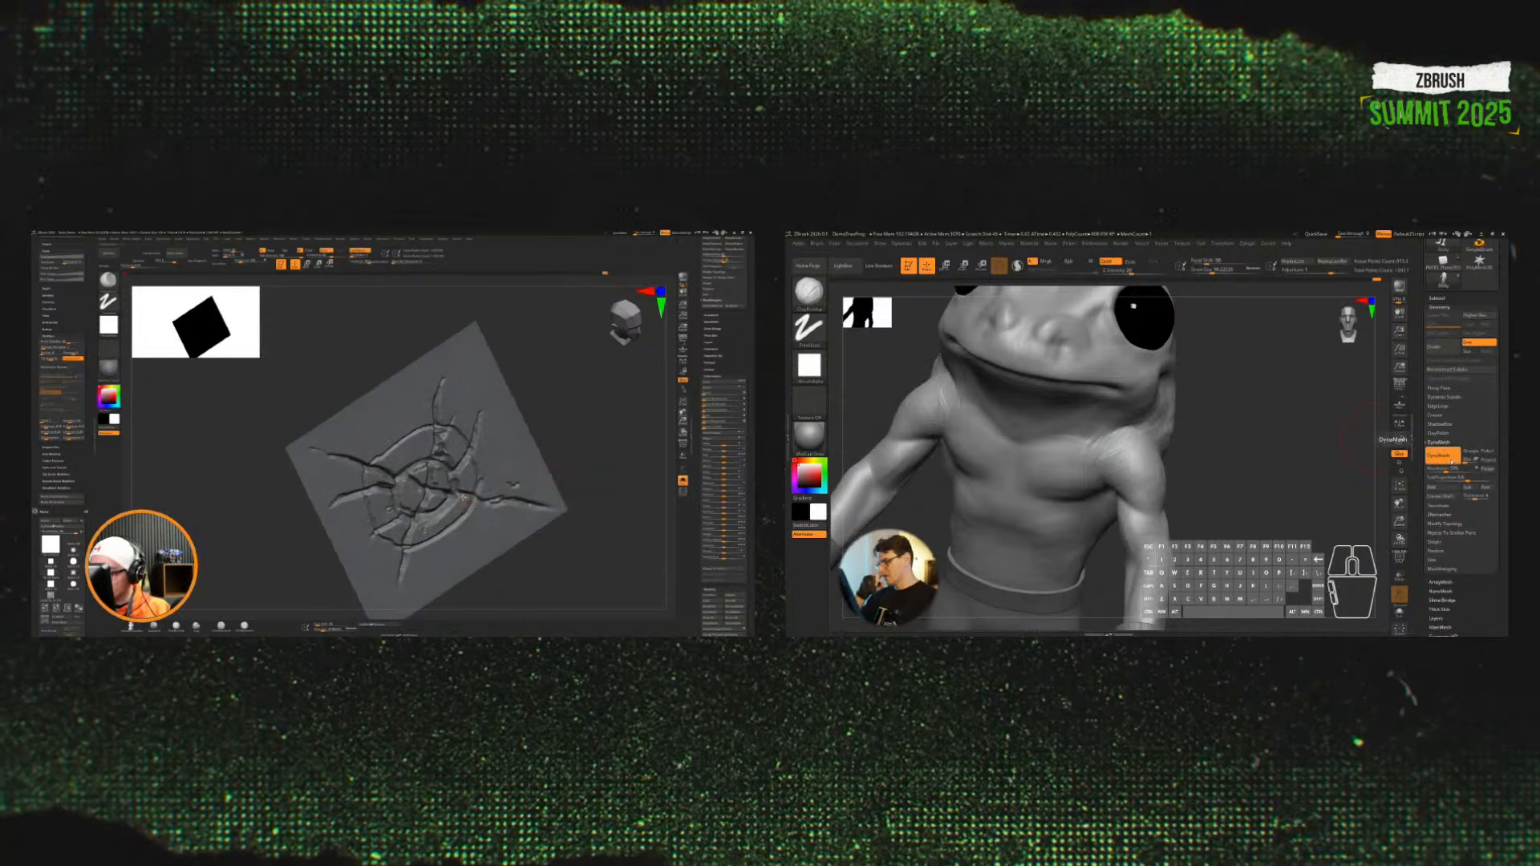
Step: Resize the brush and build up the frog's pectoral muscles toward the armpits
drag(1227, 502, 1267, 453)
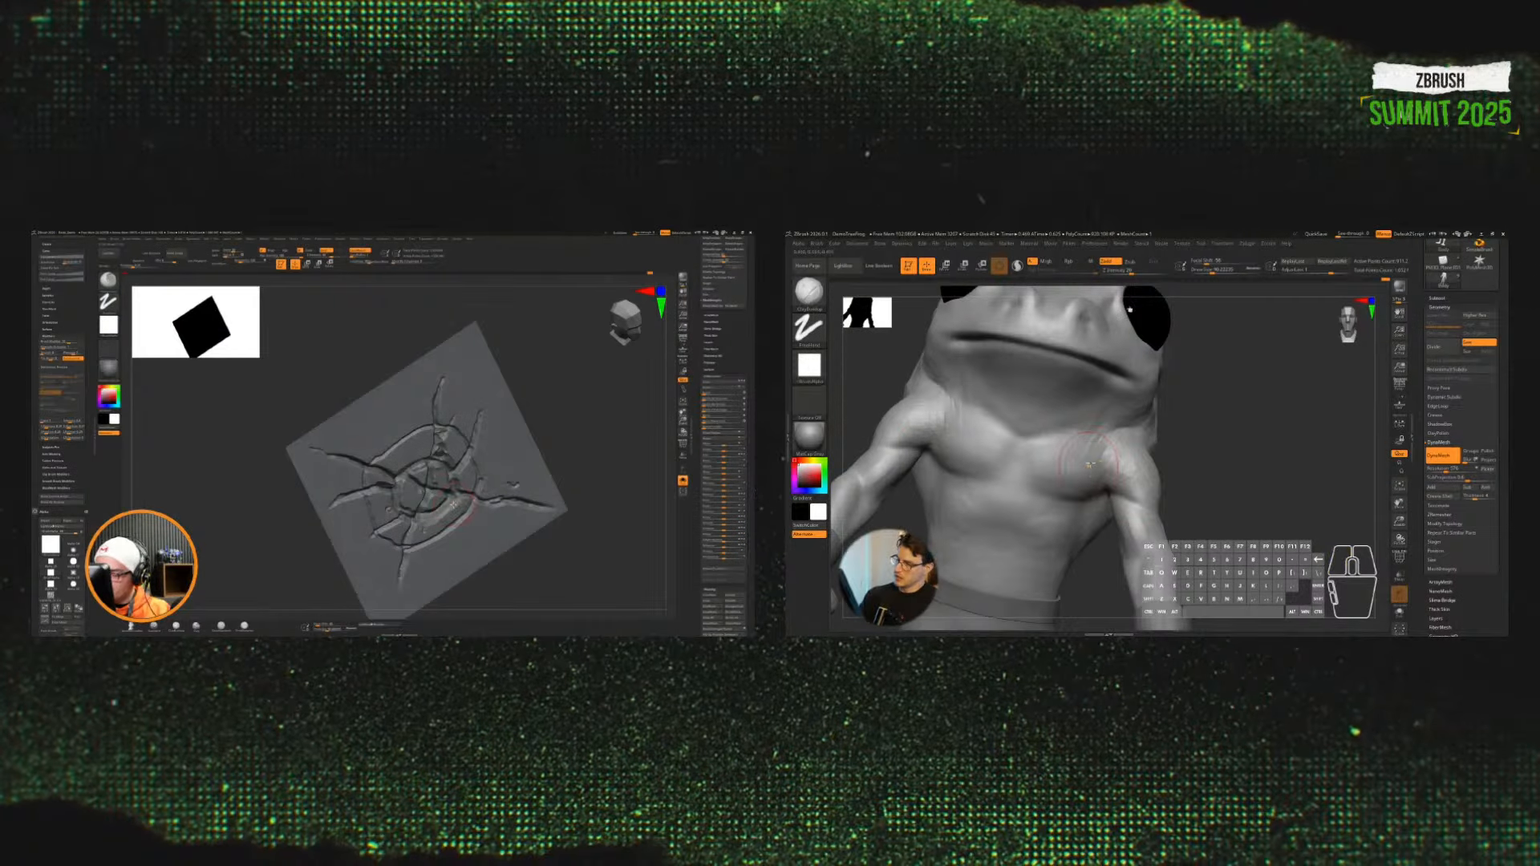
key(s)
mouse_move(1095, 443)
mouse_down()
mouse_move(1111, 443)
mouse_move(1042, 454)
mouse_move(1064, 461)
mouse_up()
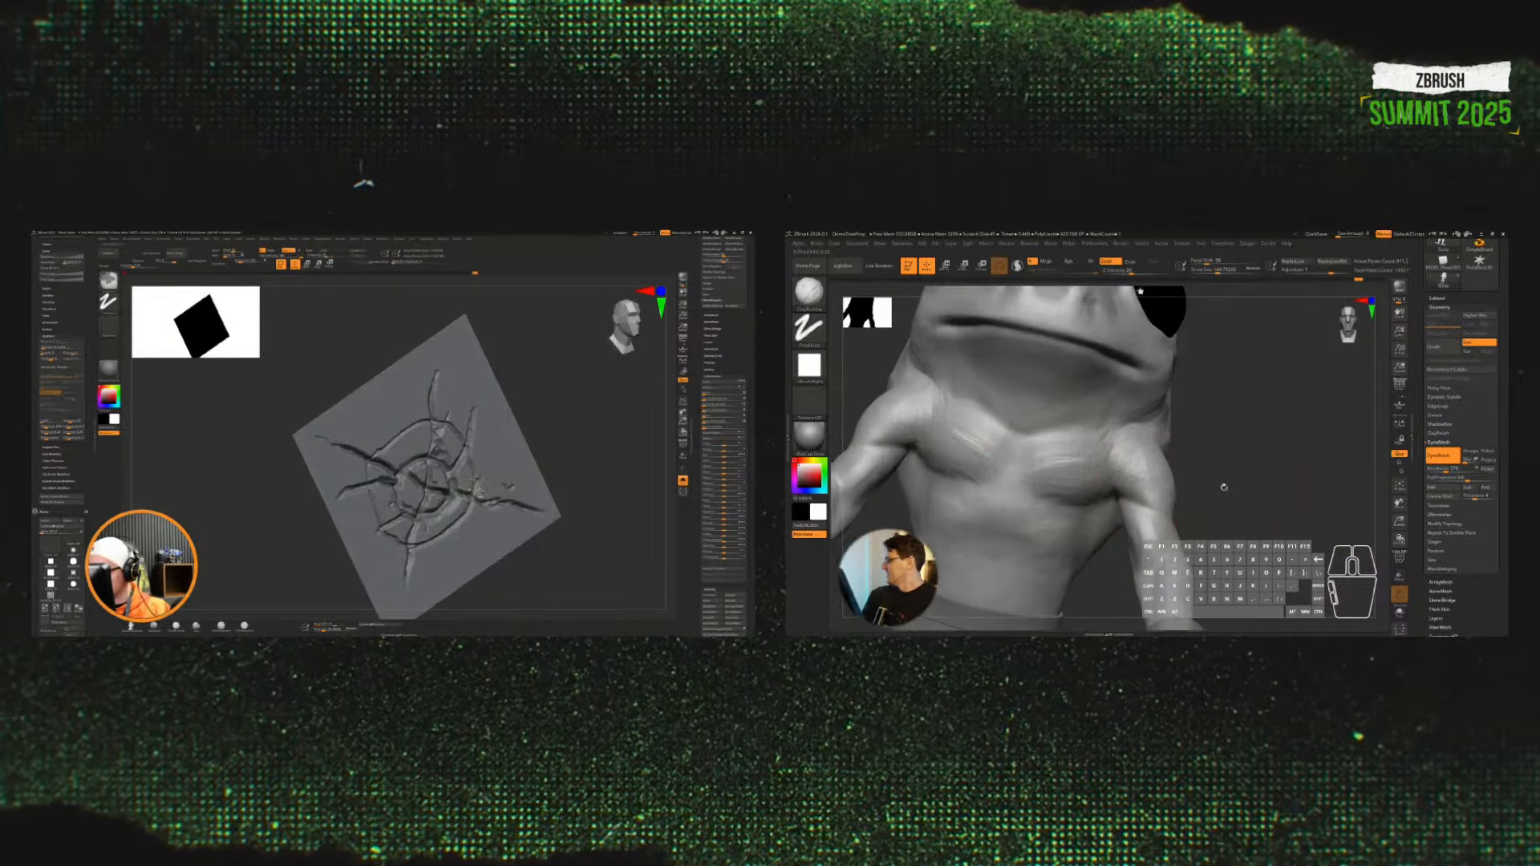
key(f)
drag(1254, 457, 1316, 533)
Step: Smooth the frog's flank behind the arm
drag(612, 506, 515, 510)
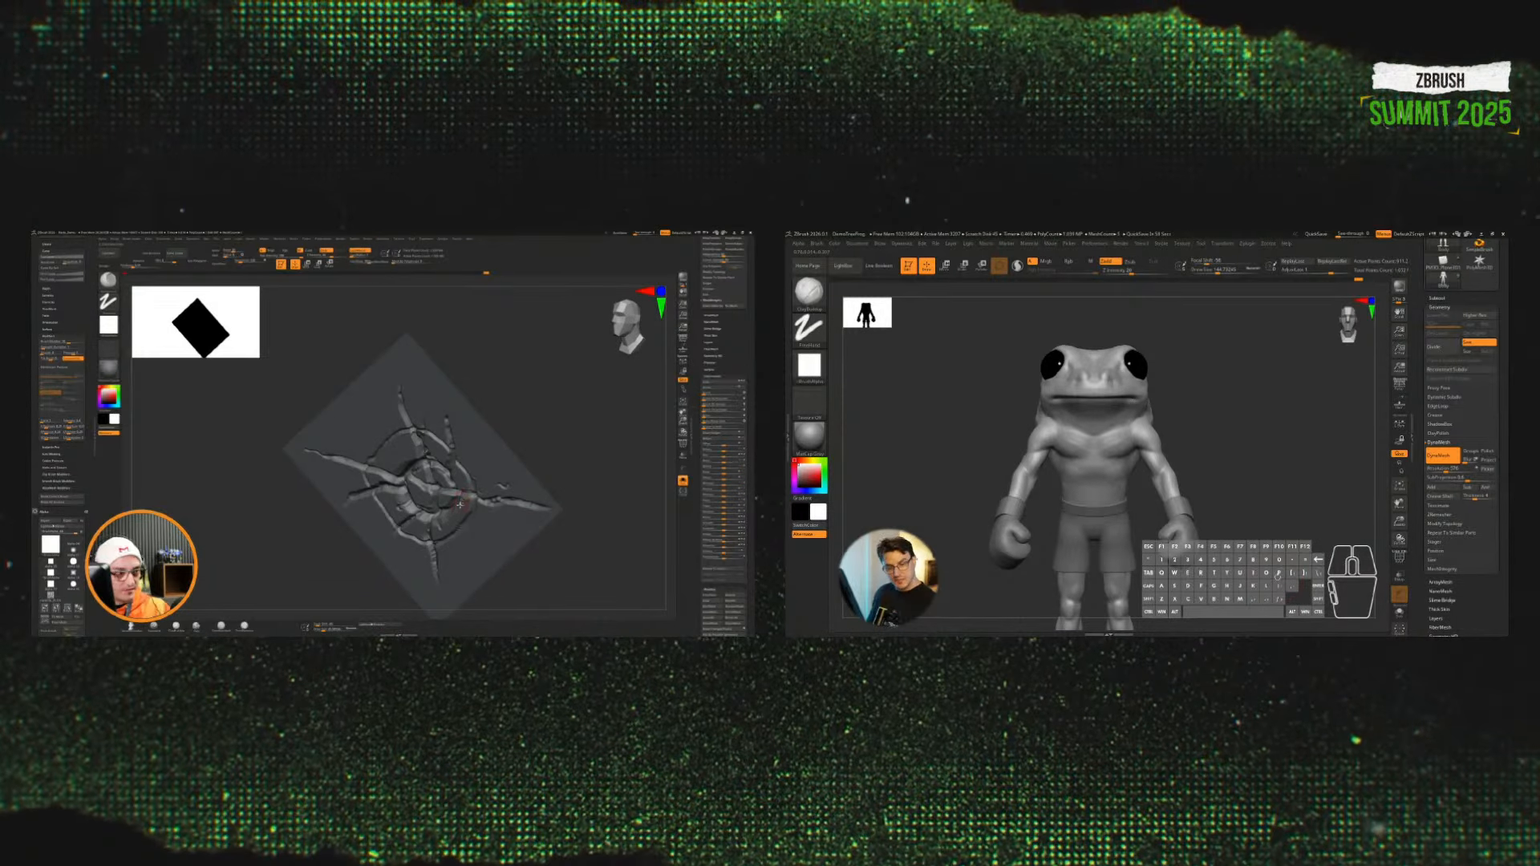
drag(522, 543, 555, 495)
alt+drag(1278, 513, 1223, 425)
drag(525, 502, 506, 490)
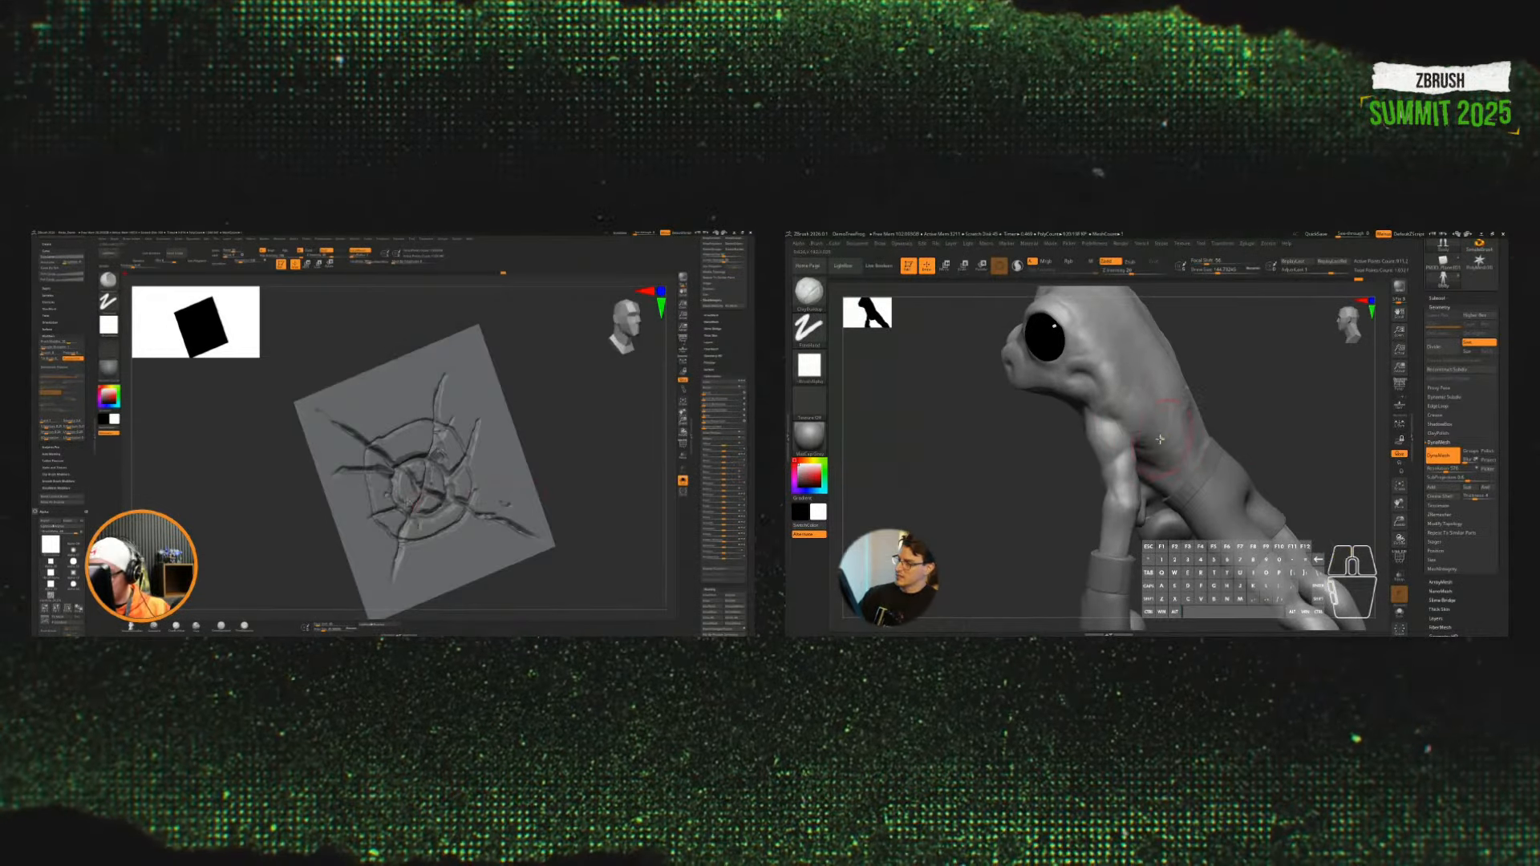
shift+drag(1156, 418, 1116, 400)
alt+drag(1275, 417, 1310, 407)
alt+drag(616, 509, 584, 500)
alt+drag(1310, 406, 1250, 389)
alt+drag(585, 500, 593, 510)
Step: Switch from the cracked plane to the sculpted rock model and bring it into view
drag(692, 343, 691, 370)
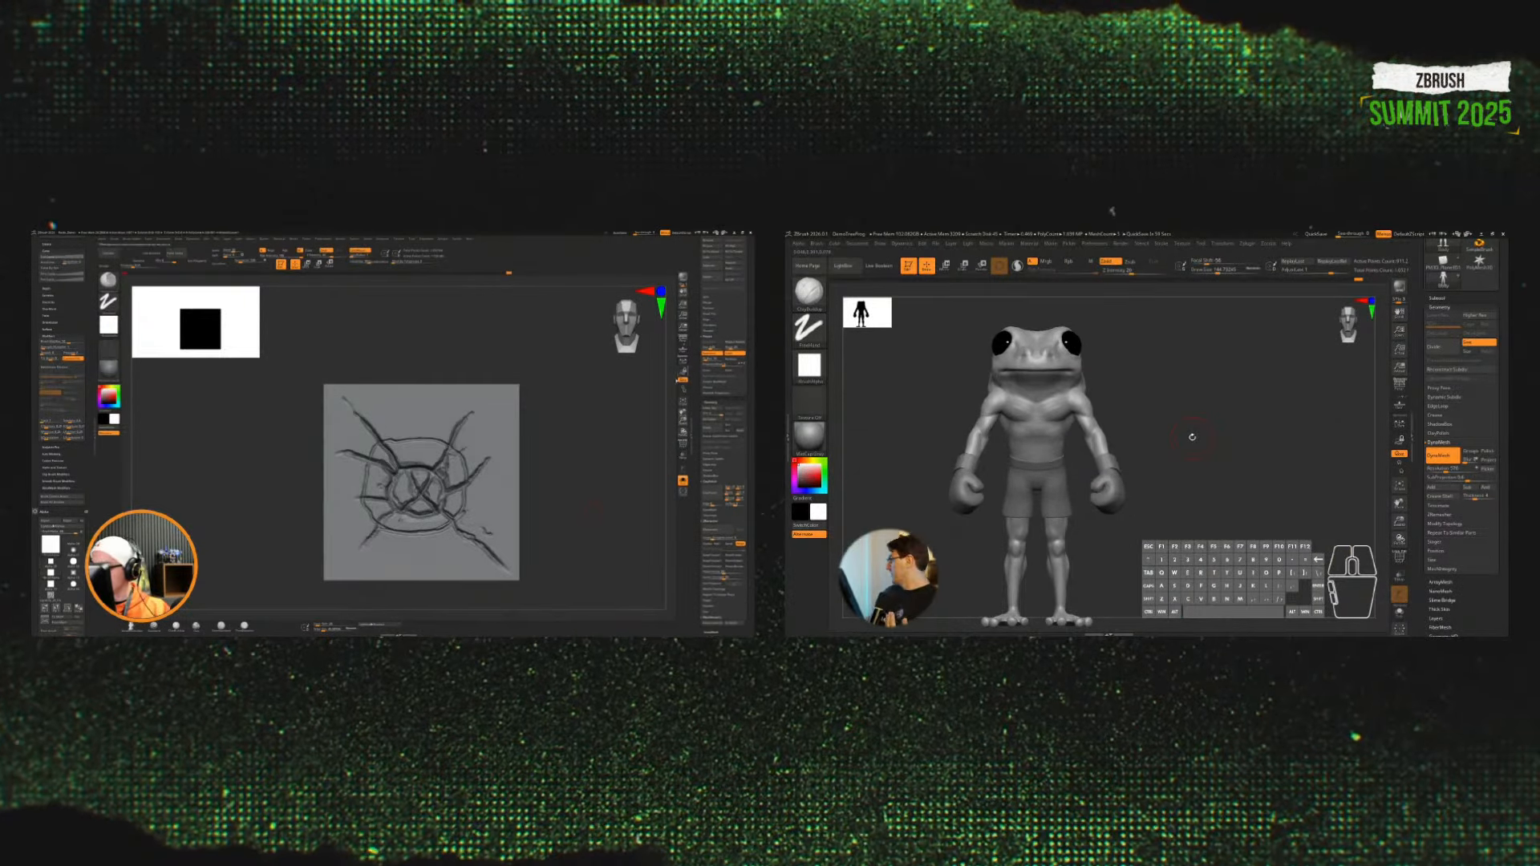
drag(625, 489, 585, 513)
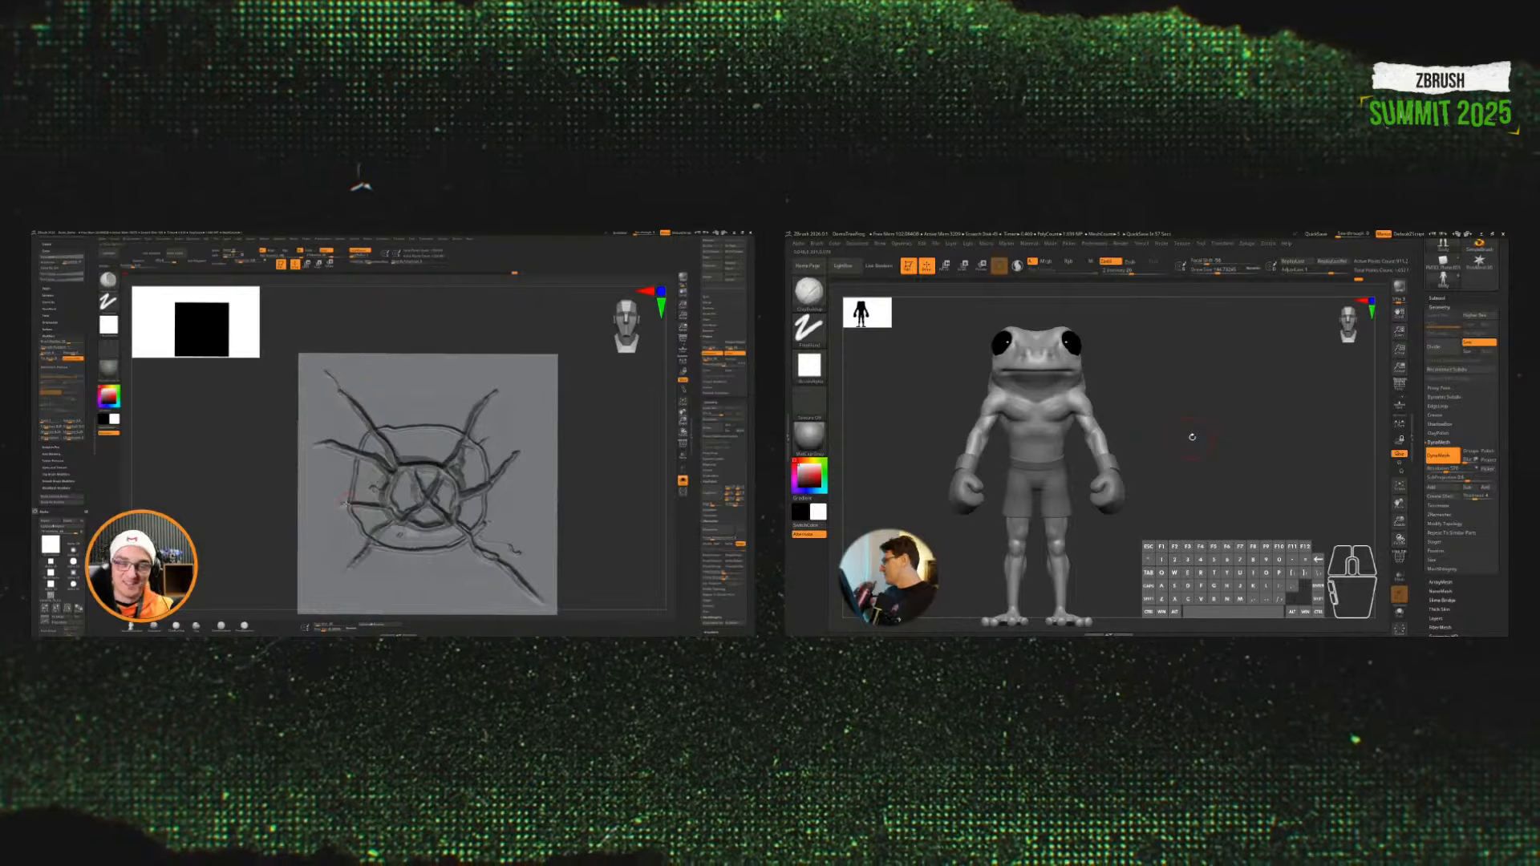
drag(696, 357, 703, 443)
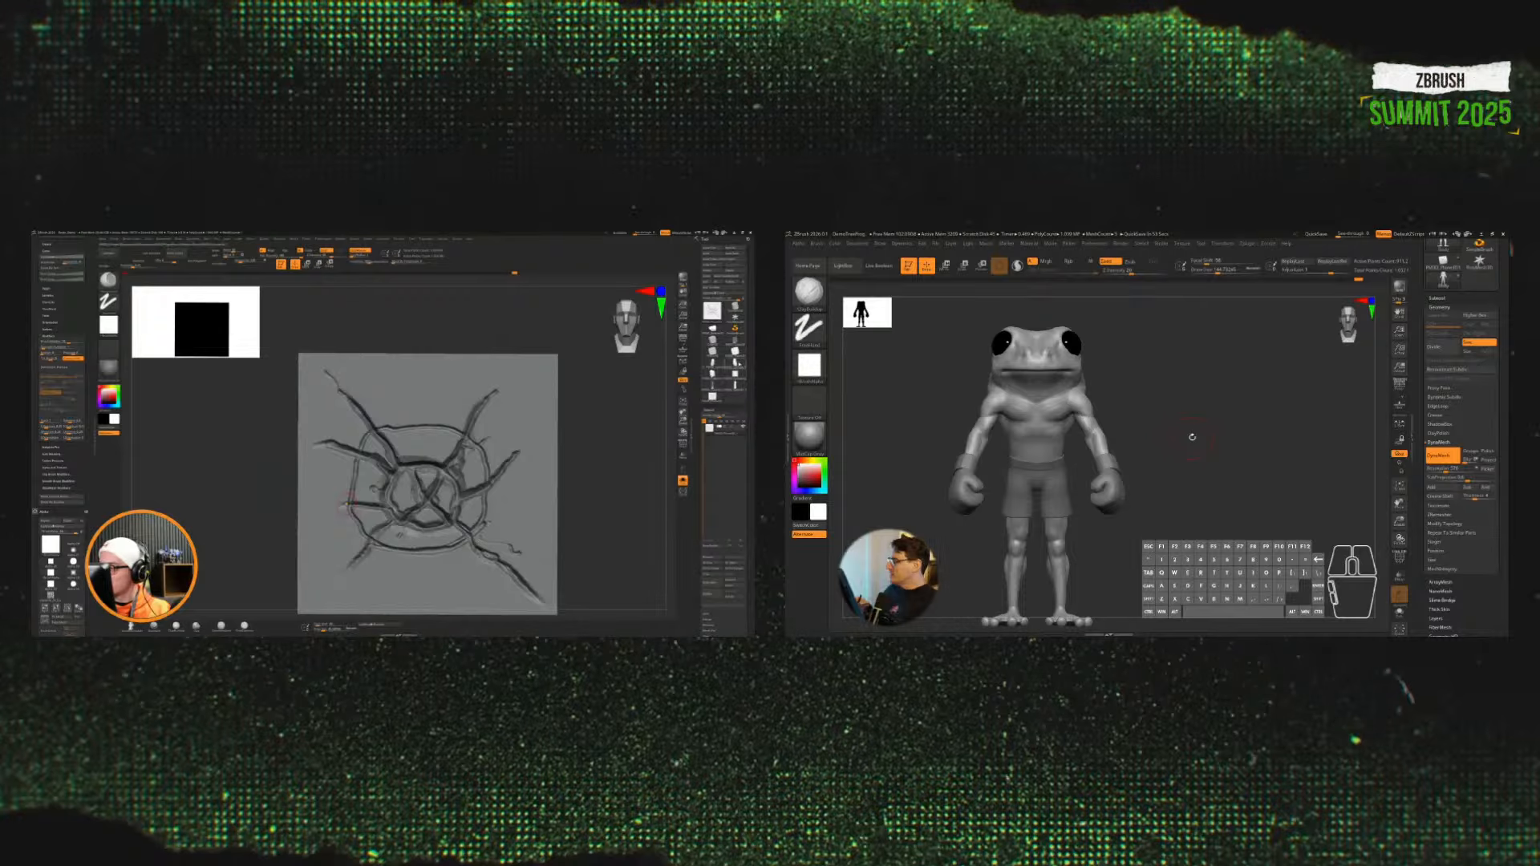
click(738, 364)
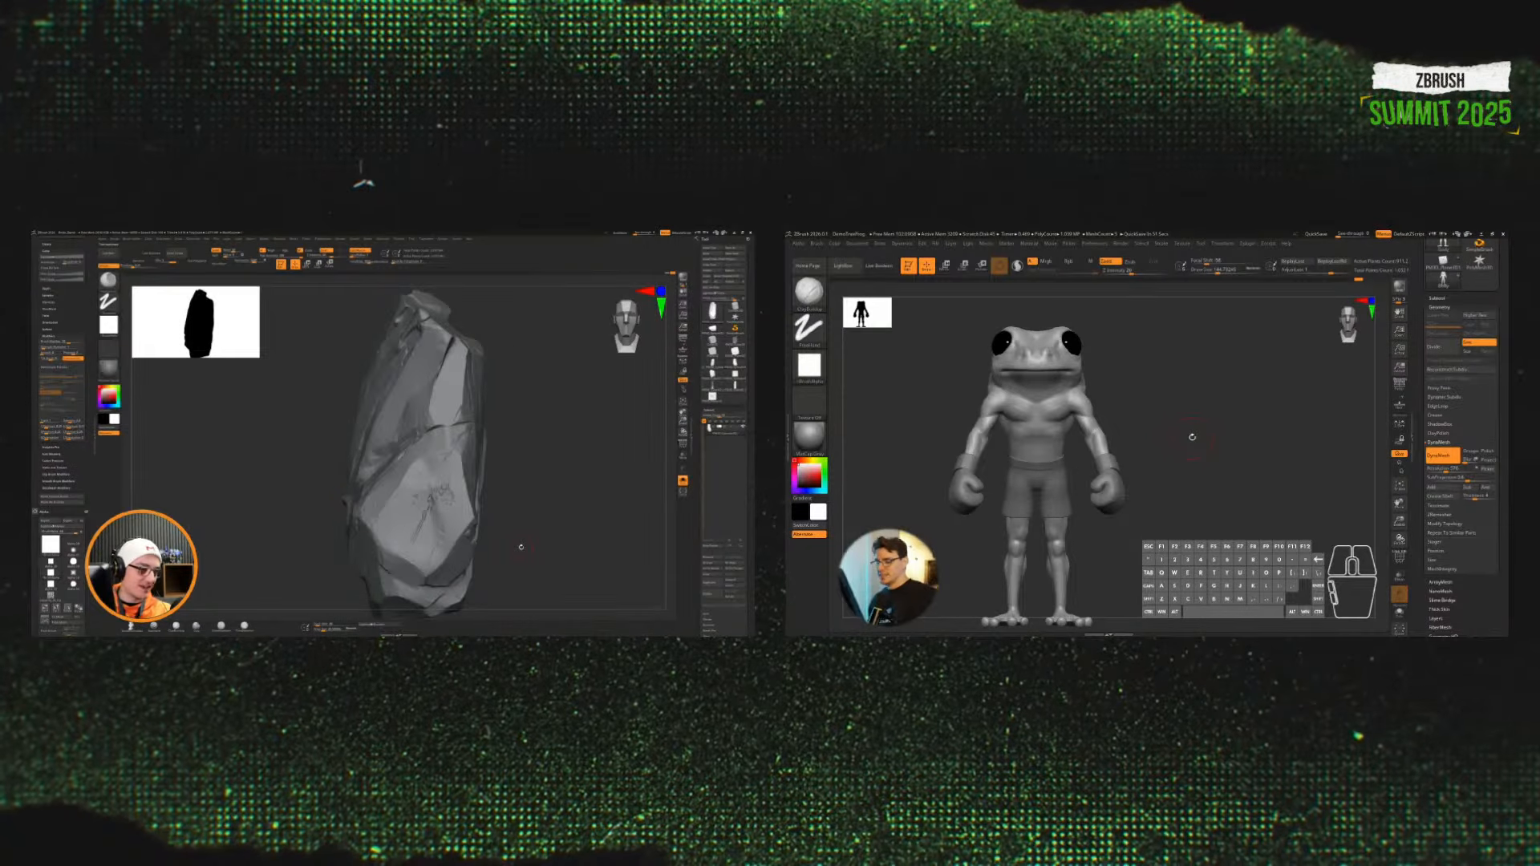
drag(1192, 436, 1249, 481)
drag(516, 540, 562, 518)
mouse_move(1131, 615)
mouse_down()
mouse_move(1203, 612)
mouse_move(1140, 599)
mouse_move(1137, 647)
mouse_move(1107, 598)
mouse_move(1158, 629)
mouse_move(883, 264)
mouse_up()
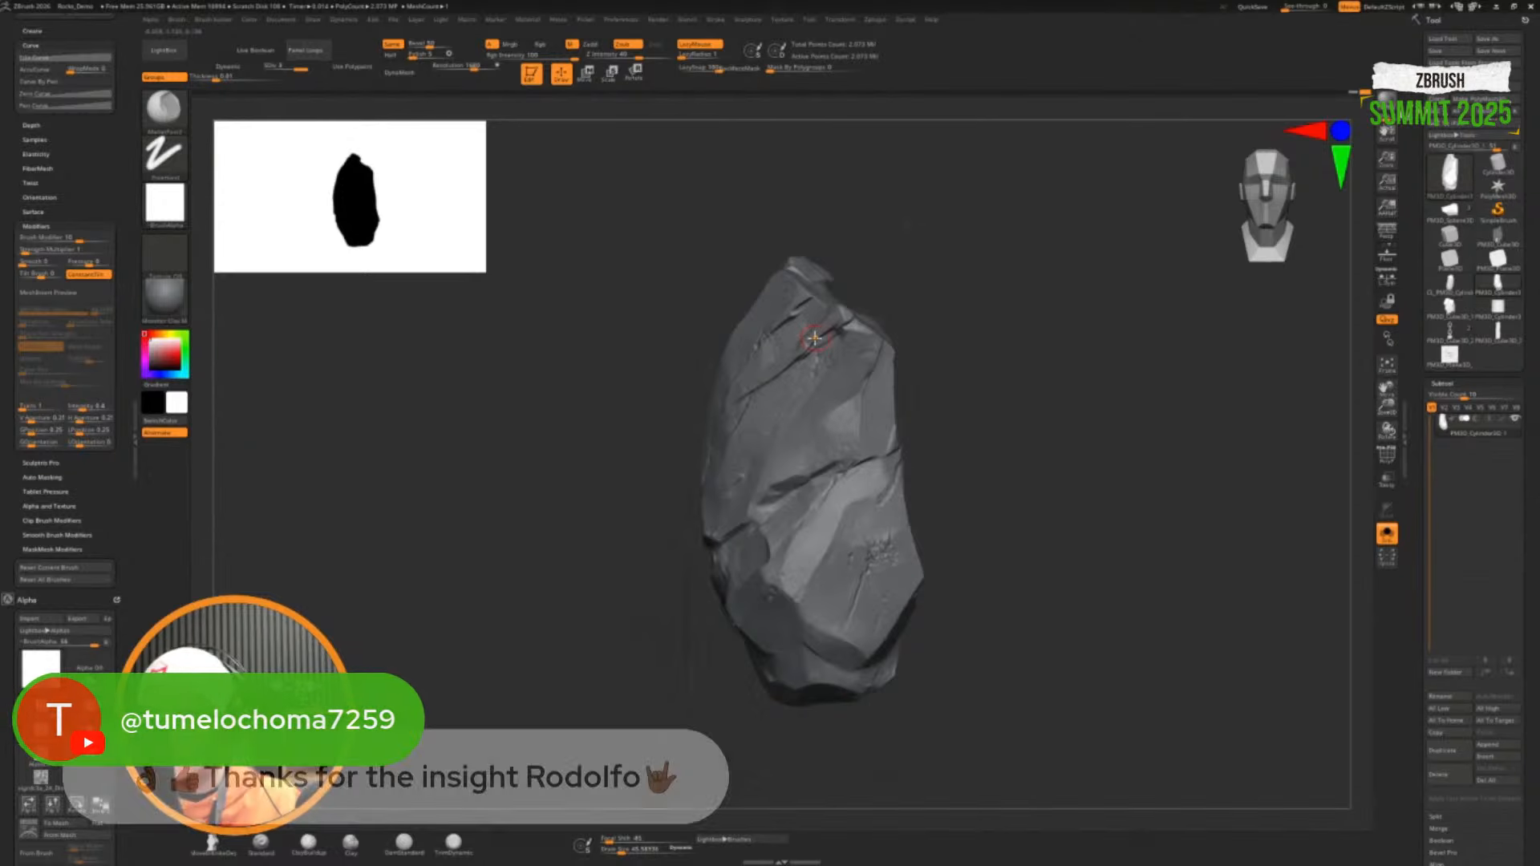